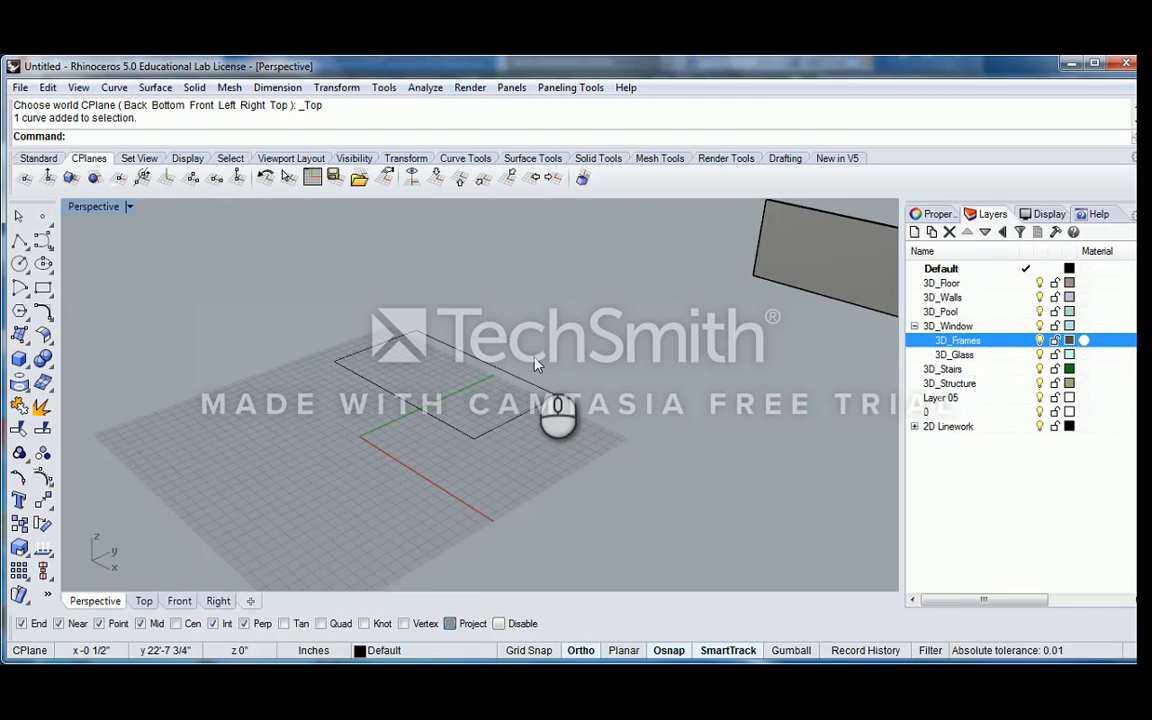
Delete the rectangle curve lying on the construction plane grid
right_drag(535, 365, 690, 310)
click(500, 375)
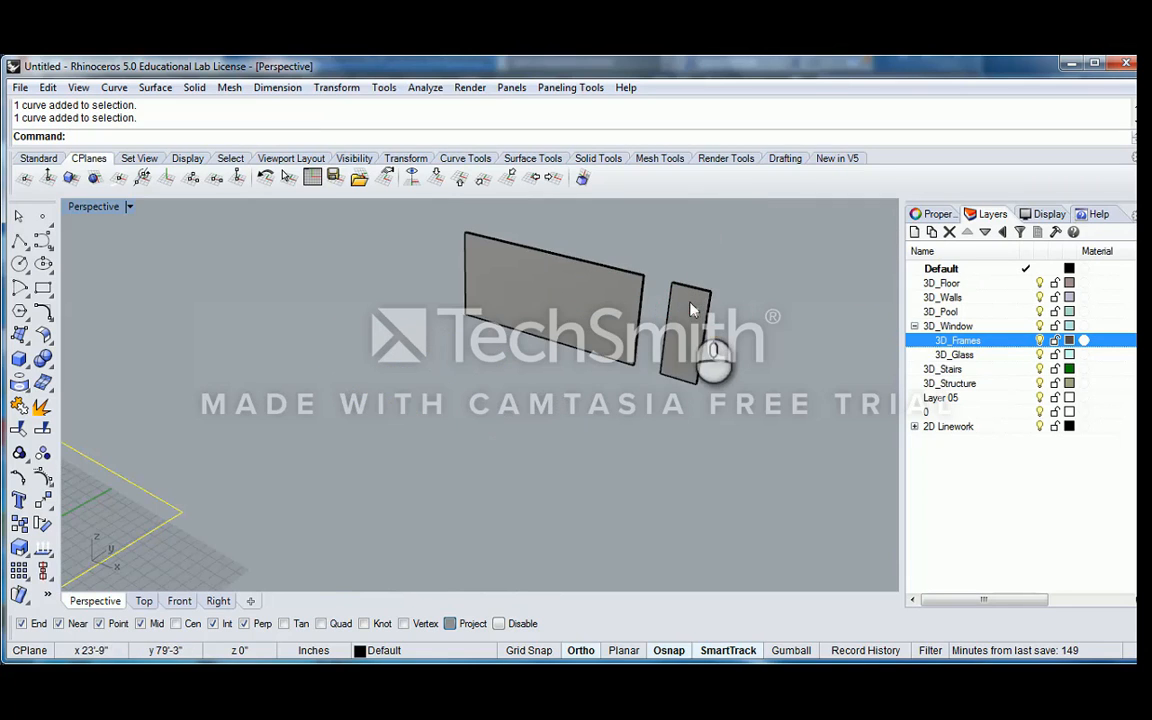
right_drag(622, 388, 483, 374)
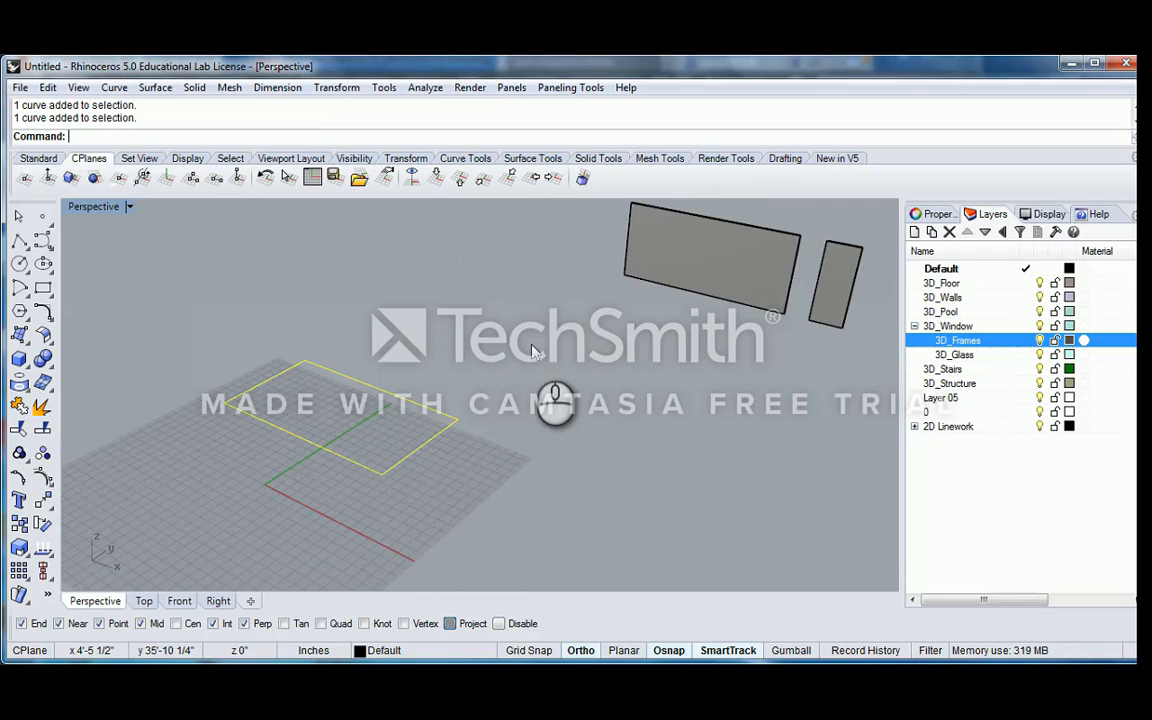
key(Escape)
click(443, 407)
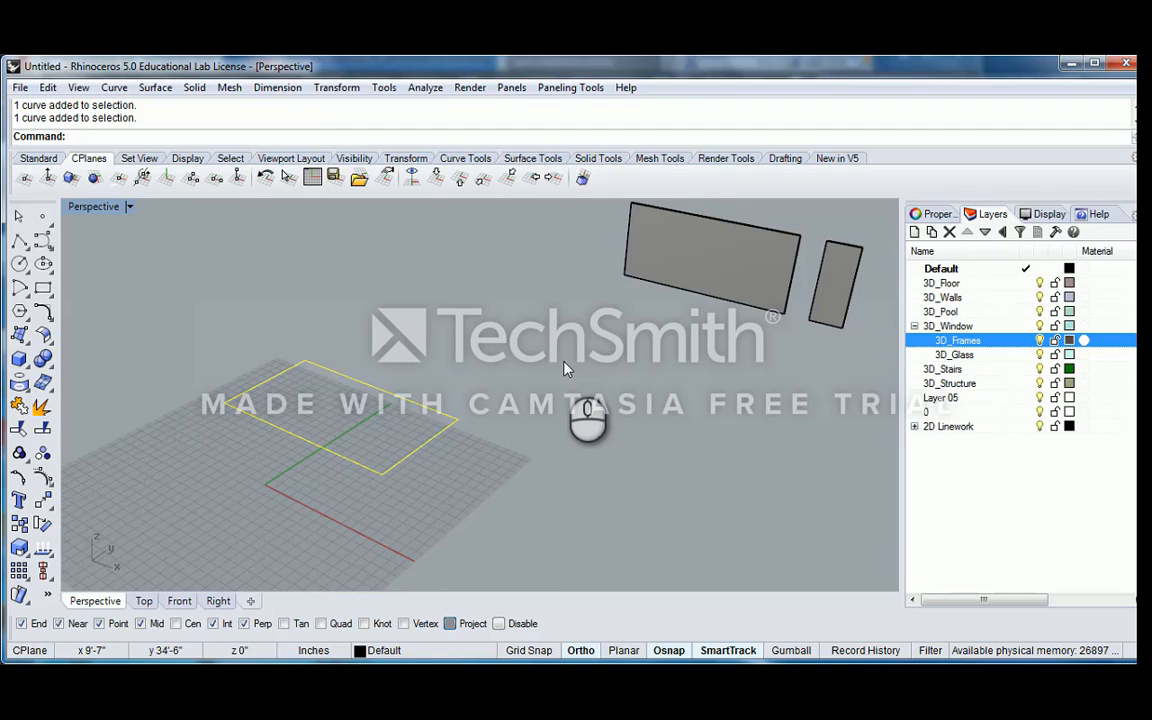
key(Delete)
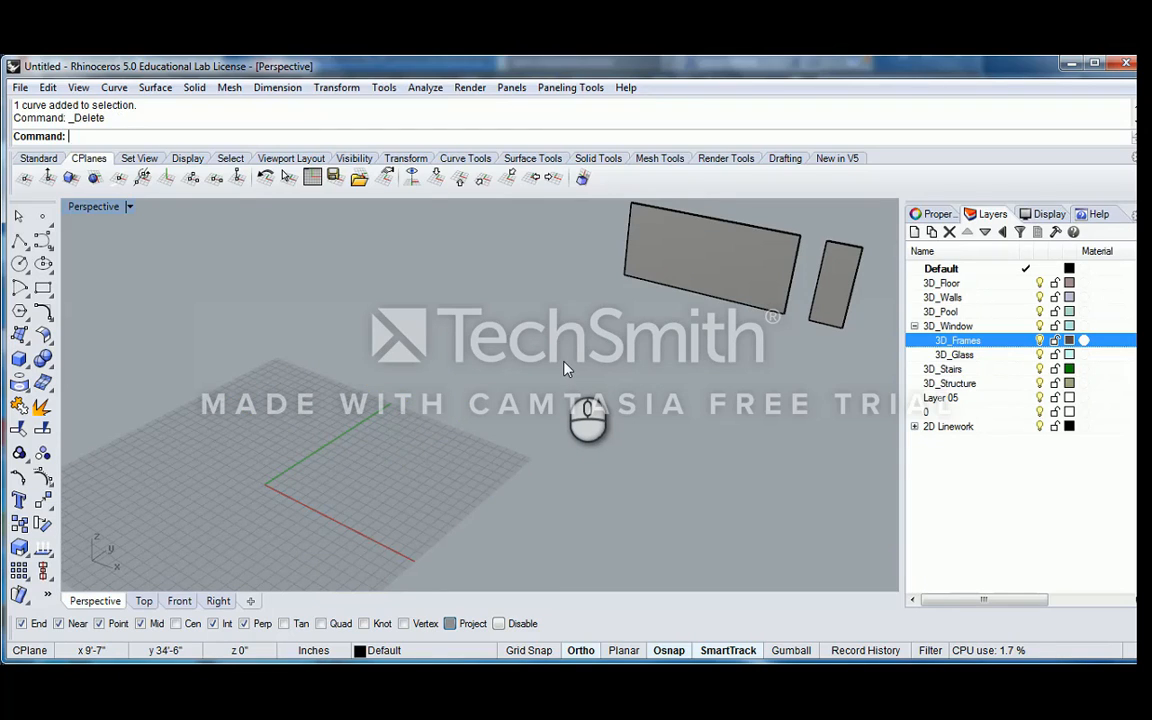
Display the surface direction arrows of the large upright panel with the Dir command
right_drag(784, 283, 465, 308)
click(574, 322)
right_drag(589, 276, 448, 272)
scroll(473, 184, up, 1)
click(518, 158)
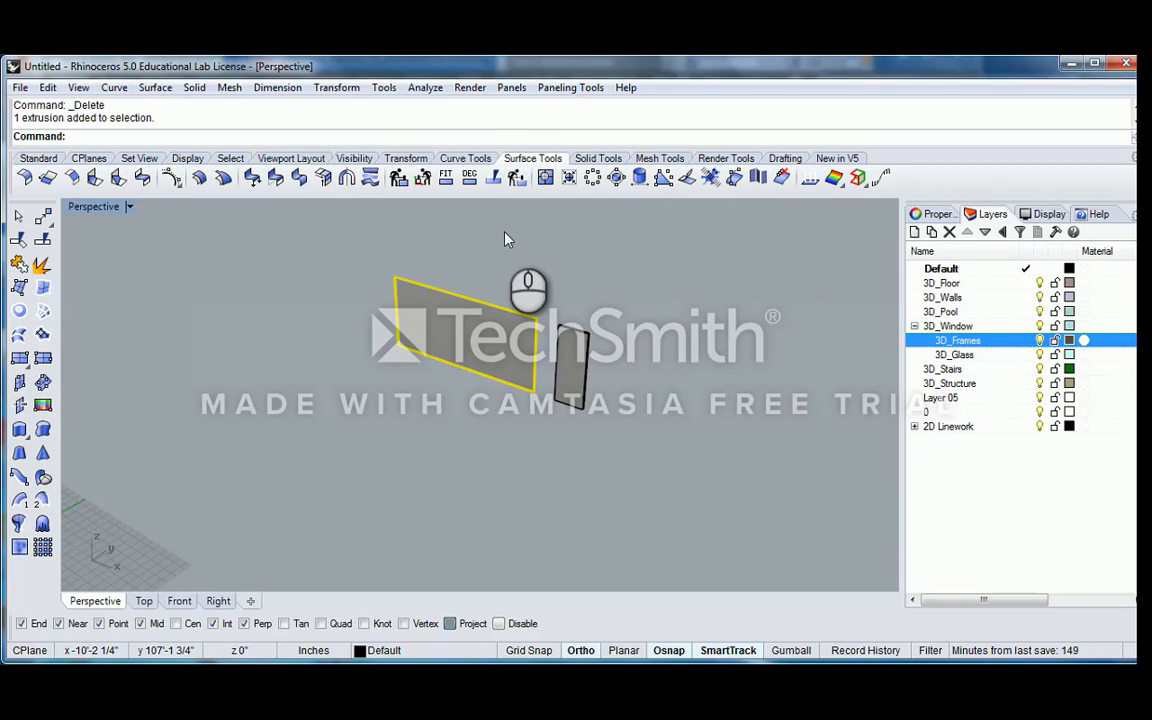
right_drag(463, 238, 482, 242)
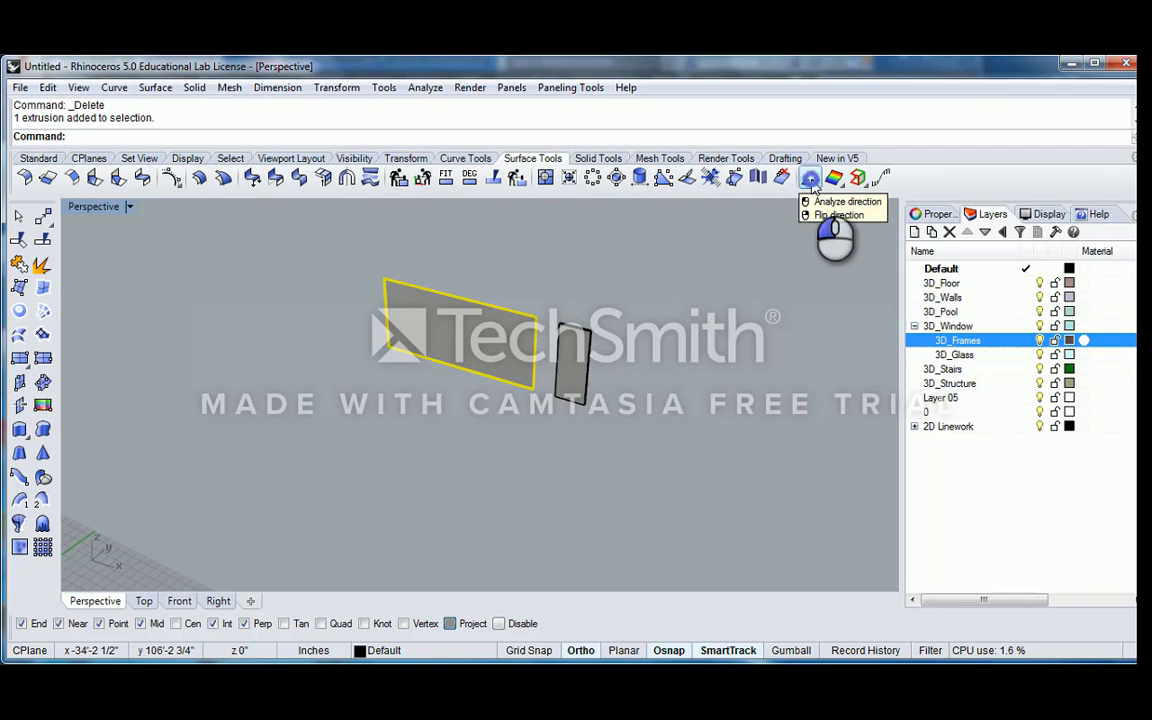
click(812, 184)
Examine the direction arrows on the faces, edges and corners of the large panel, and finish the analysis
right_drag(641, 275, 513, 317)
scroll(521, 322, up, 5)
right_drag(607, 335, 473, 309)
scroll(470, 329, up, 4)
scroll(628, 325, down, 4)
scroll(183, 235, up, 5)
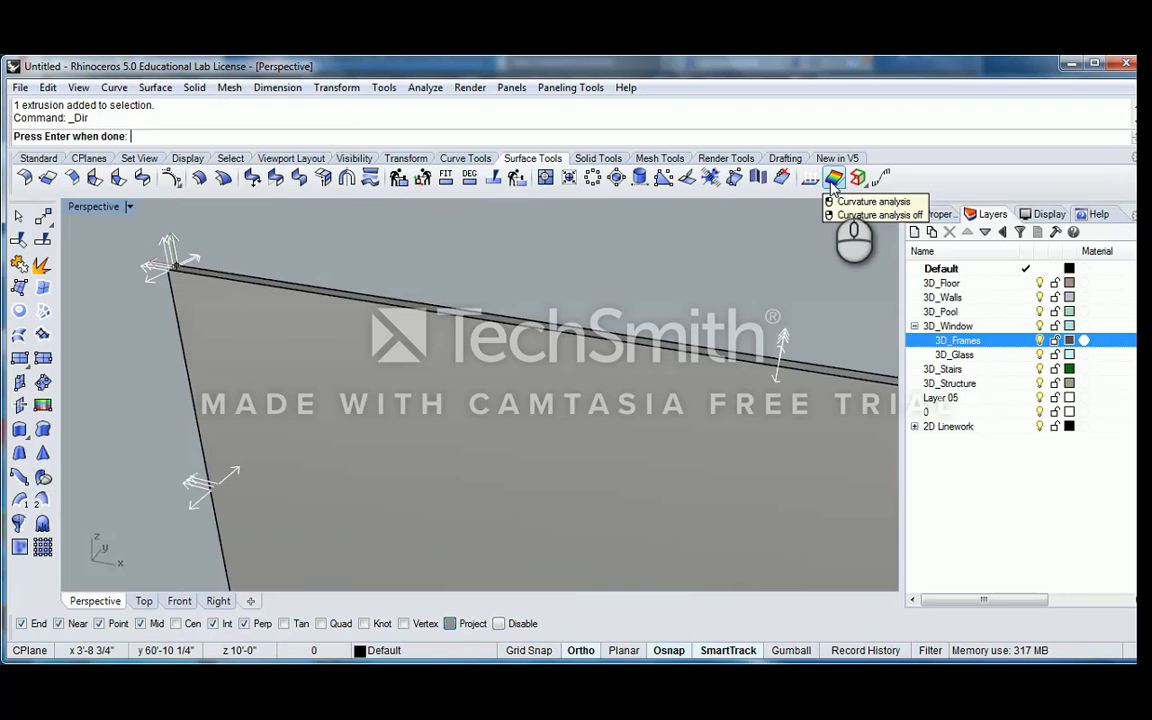
scroll(700, 285, down, 5)
shift+right_drag(733, 352, 508, 347)
scroll(510, 347, down, 4)
shift+right_drag(602, 373, 536, 375)
scroll(501, 362, up, 3)
scroll(370, 386, down, 2)
scroll(228, 264, up, 8)
shift+right_drag(241, 279, 265, 311)
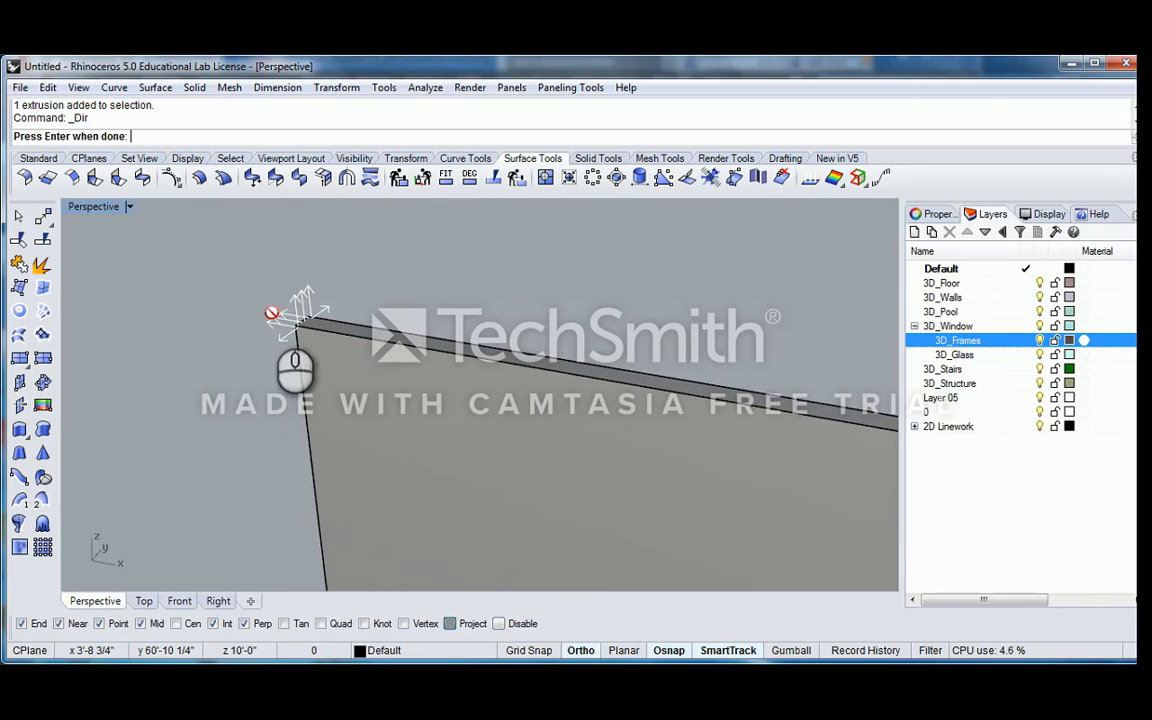
scroll(303, 326, down, 8)
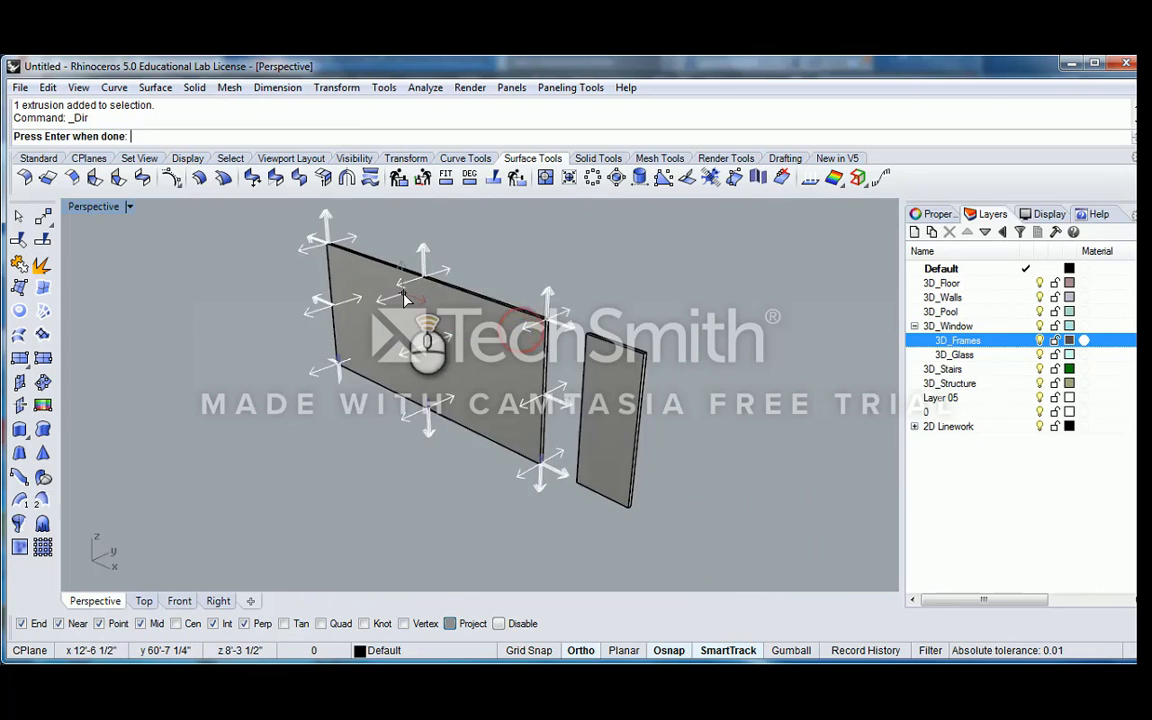
scroll(405, 298, up, 6)
right_drag(625, 328, 556, 326)
scroll(650, 386, up, 3)
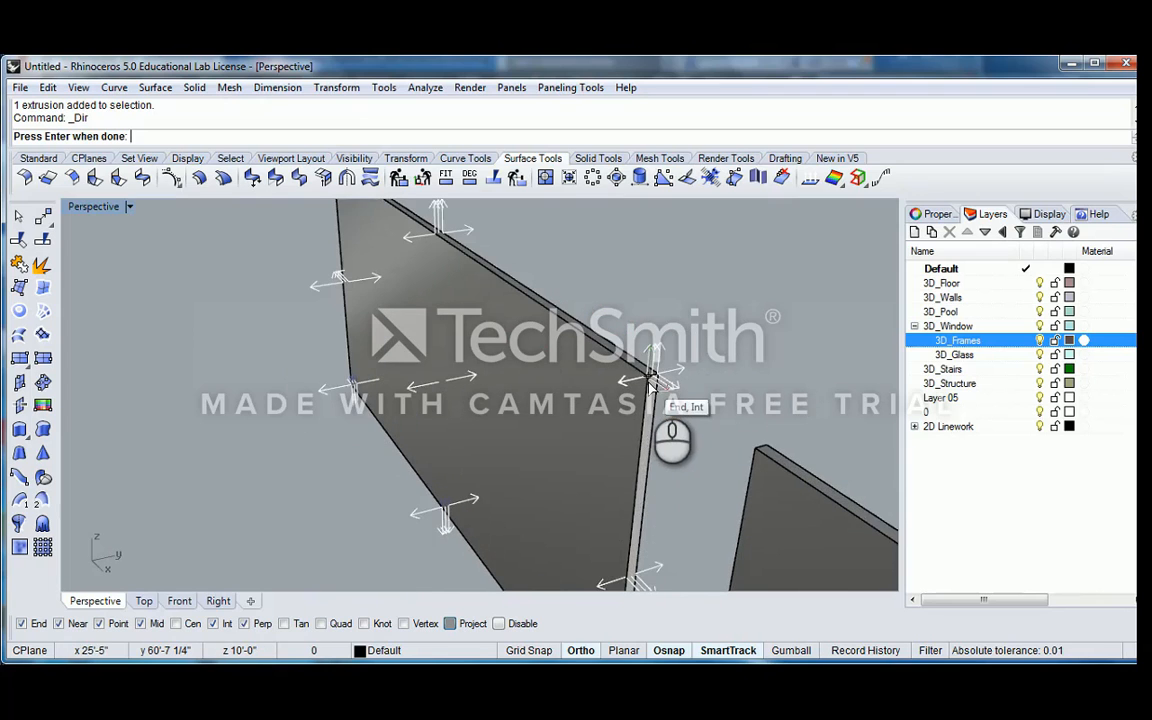
scroll(639, 397, up, 4)
scroll(595, 362, down, 11)
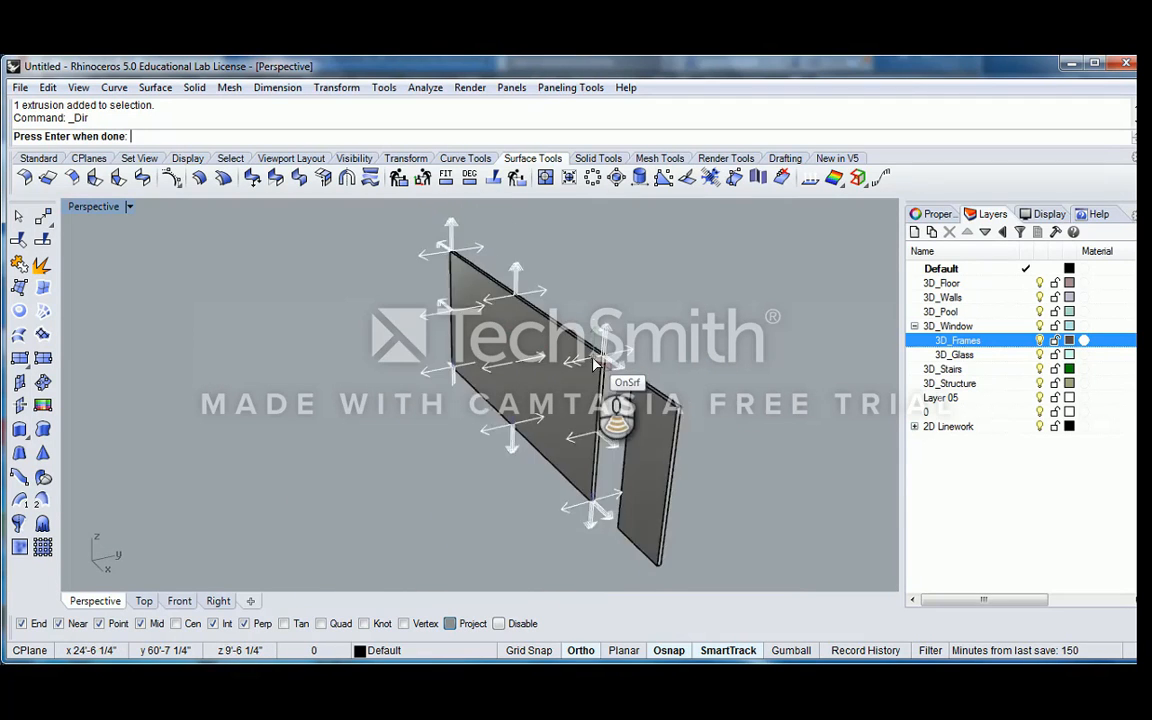
scroll(595, 363, down, 2)
key(Return)
right_drag(399, 329, 452, 334)
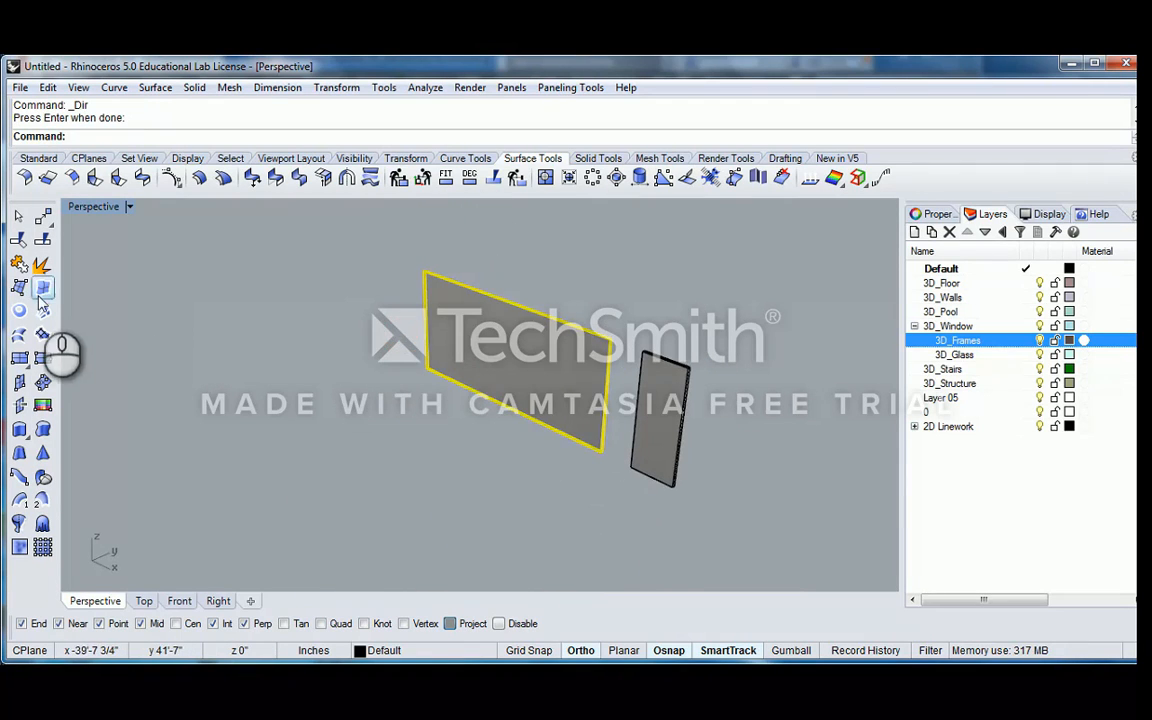
click(20, 288)
scroll(380, 374, down, 4)
shift+right_drag(385, 376, 438, 373)
scroll(408, 380, up, 4)
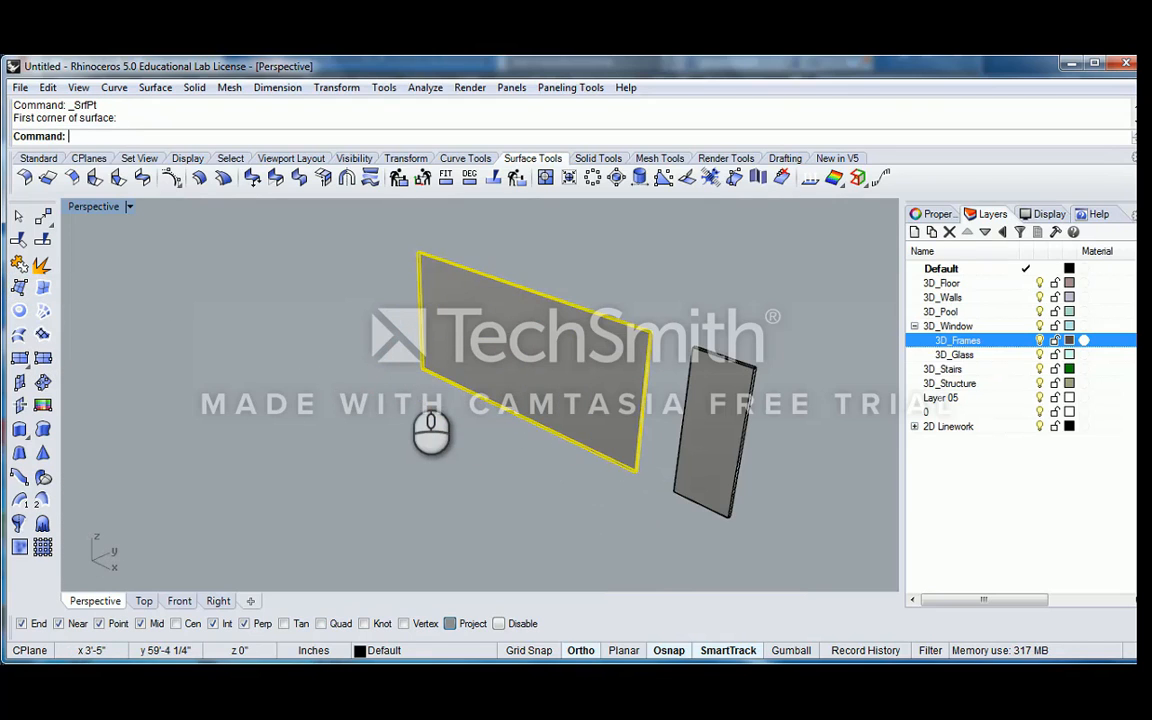
text(PlaceHole)
key(Return)
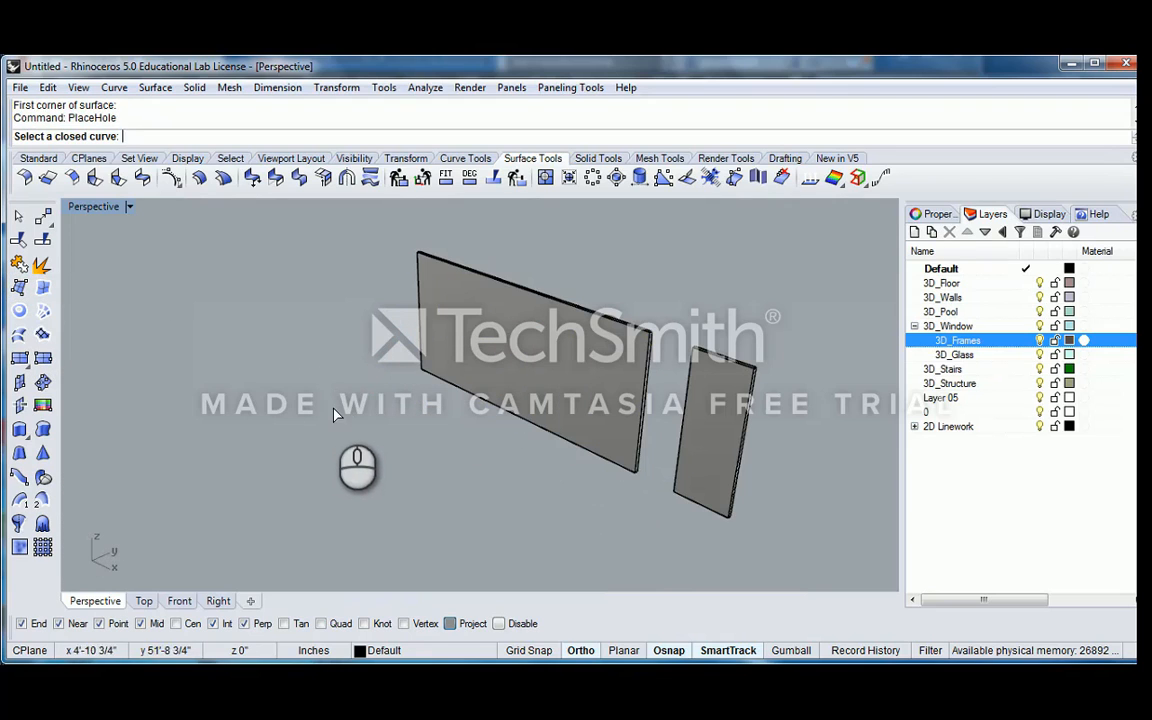
click(17, 214)
Draw a single-segment polyline on the ground in front of the large panel, roughly parallel to it
text(P)
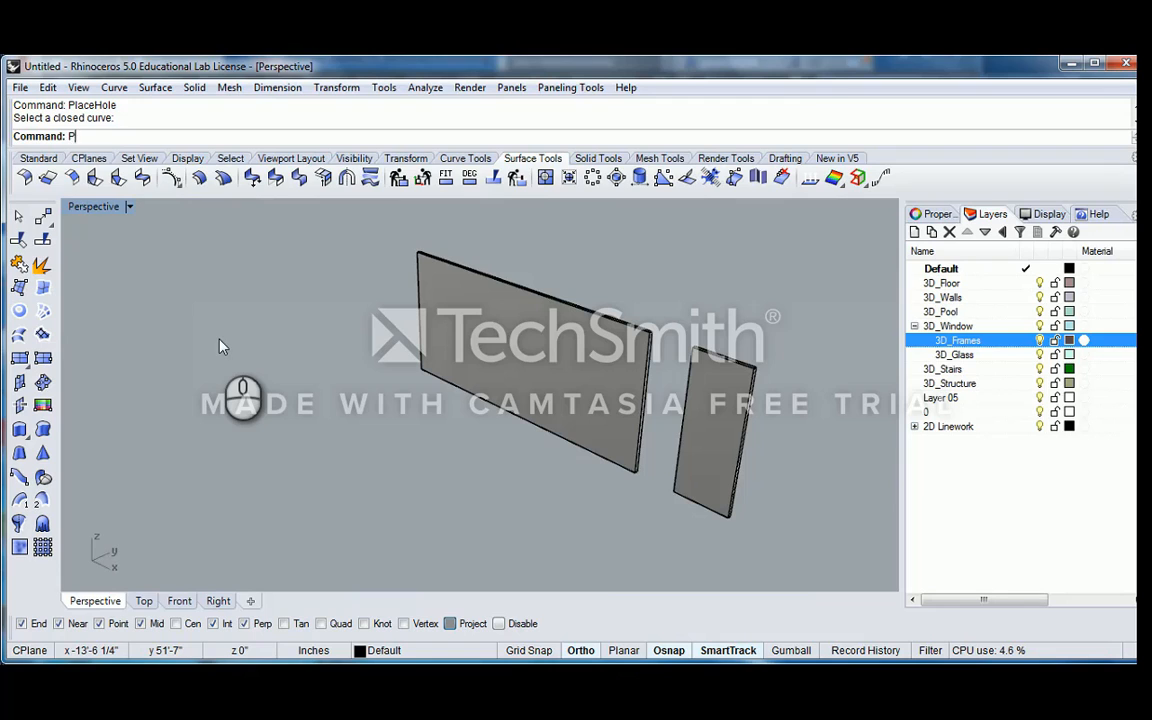
text(oluy)
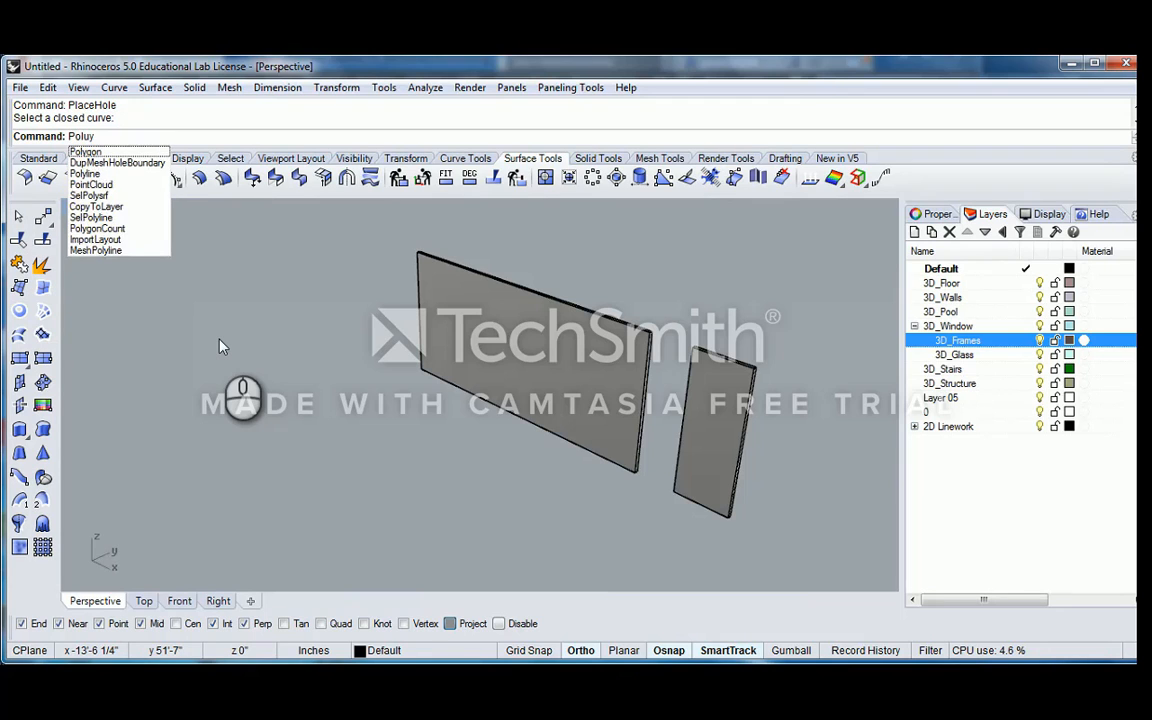
key(BackSpace)
key(BackSpace)
text(yline)
key(Return)
scroll(241, 376, down, 3)
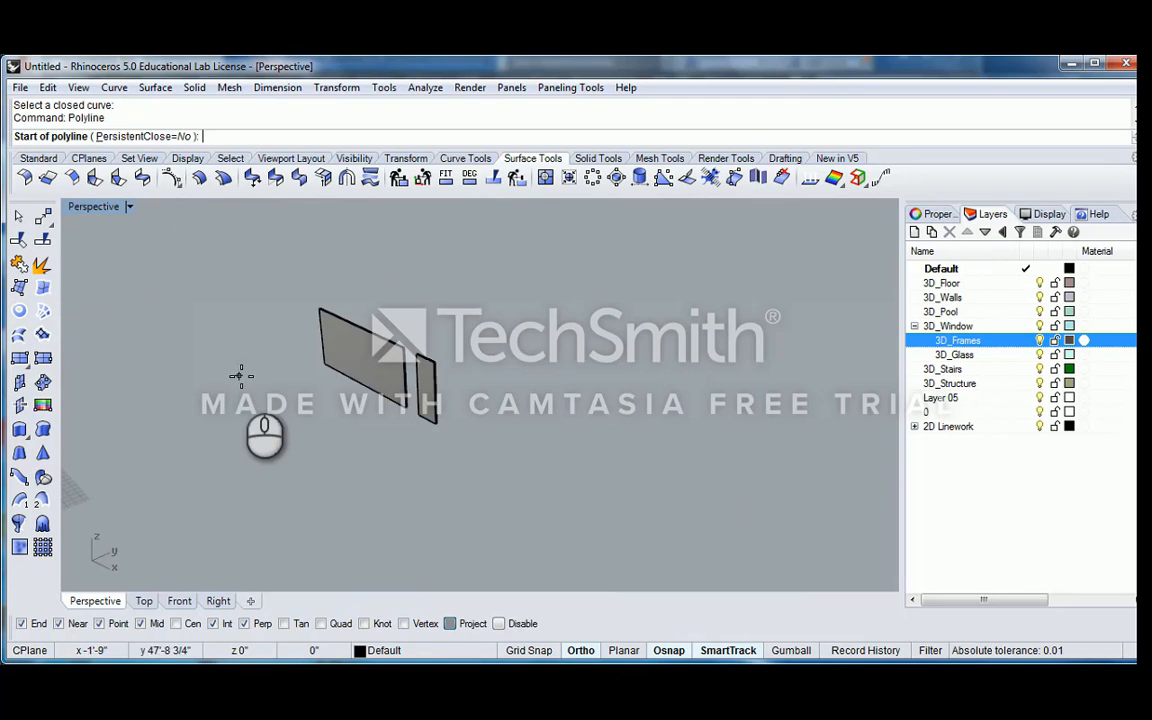
click(240, 376)
click(297, 463)
key(Return)
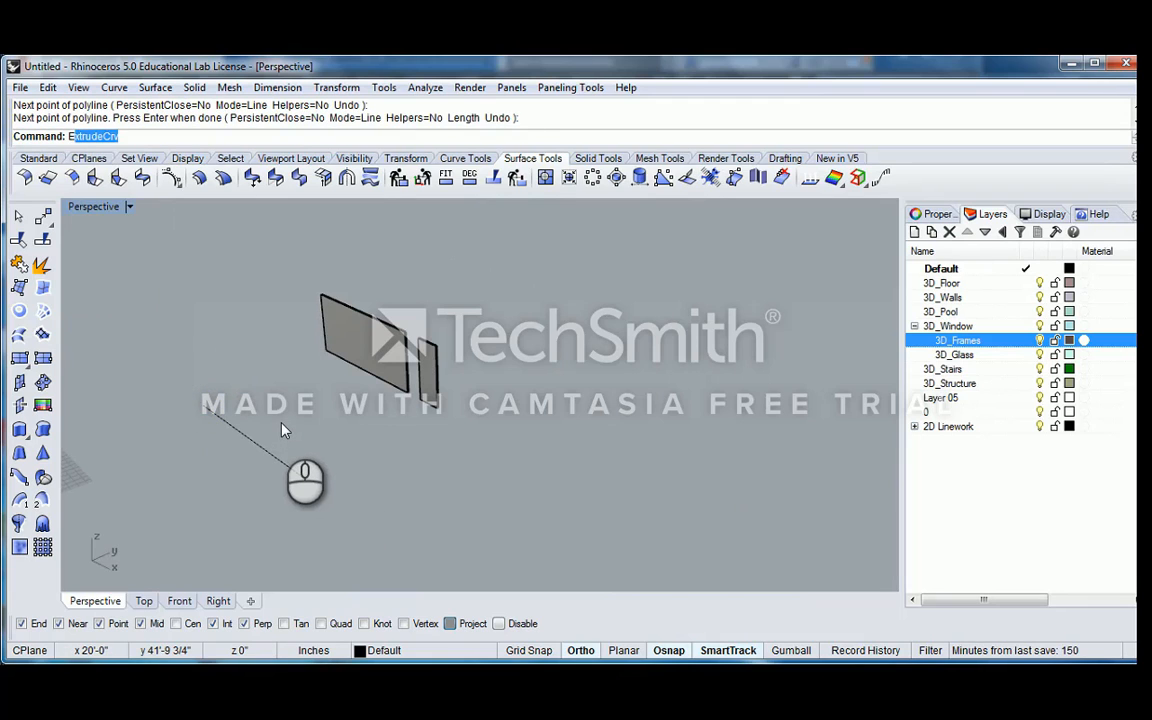
Extrude the new polyline straight up into a vertical surface about 12'-1" high
text(Extrude)
key(Return)
click(240, 430)
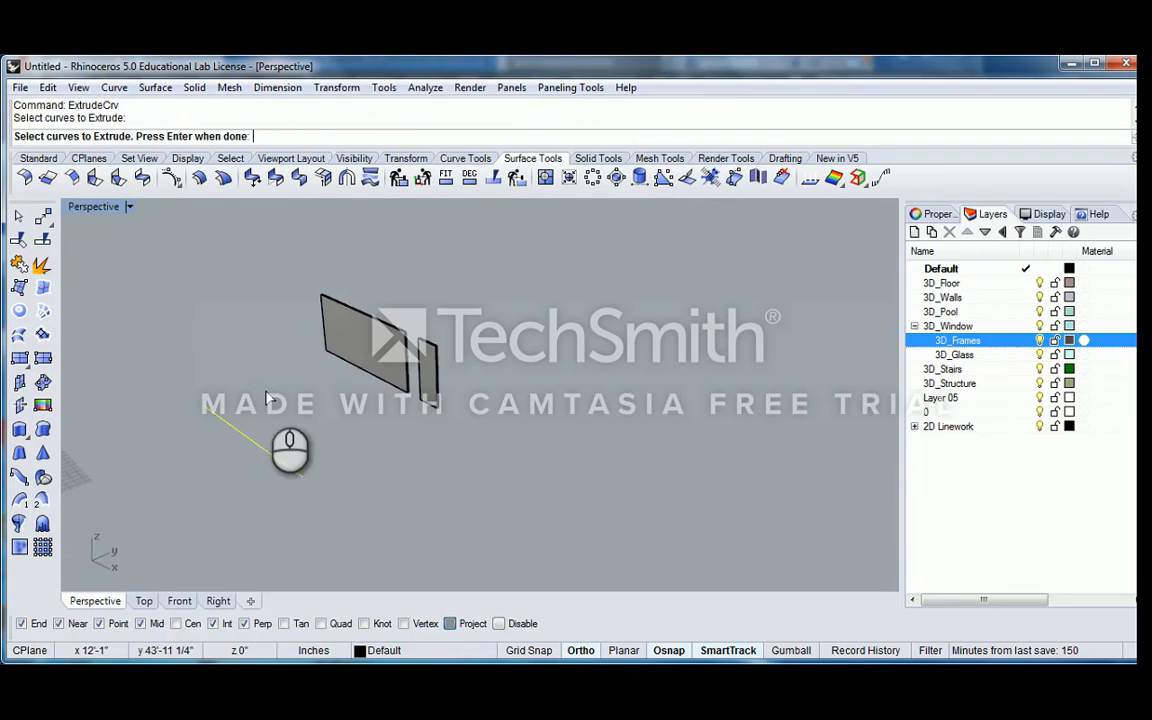
key(Return)
click(267, 393)
Display the new extruded surface's direction with the Dir command and examine its normal arrows
click(258, 410)
scroll(300, 340, up, 2)
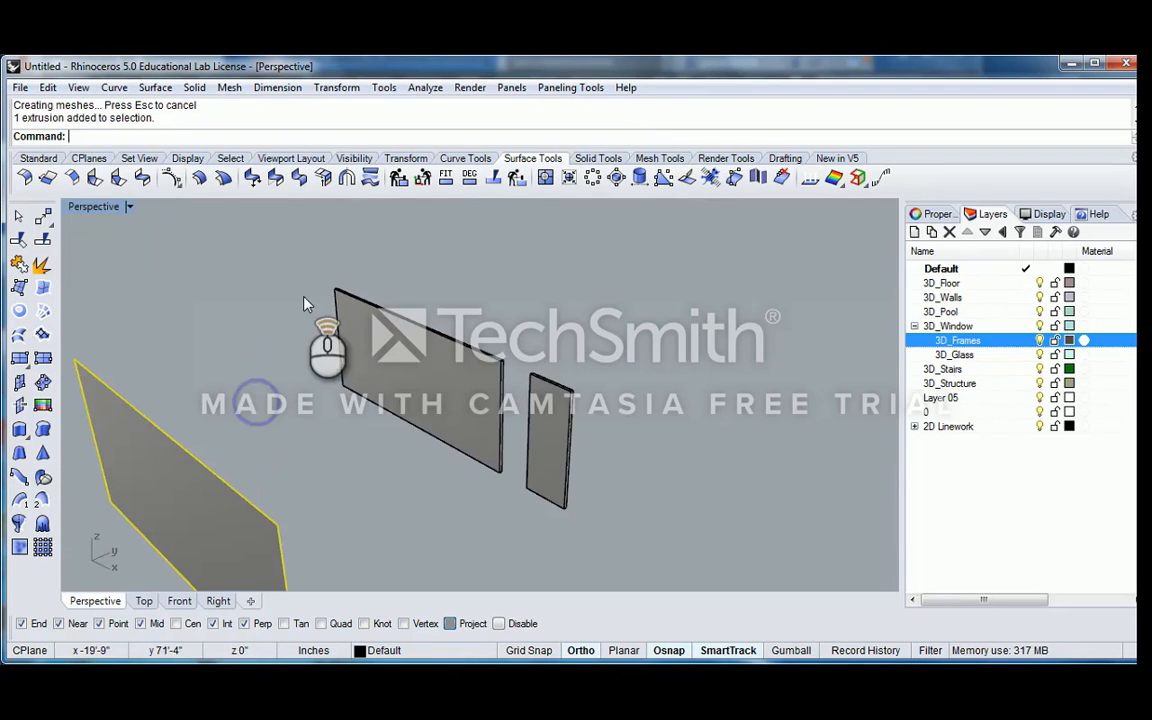
click(810, 177)
right_drag(698, 273, 511, 320)
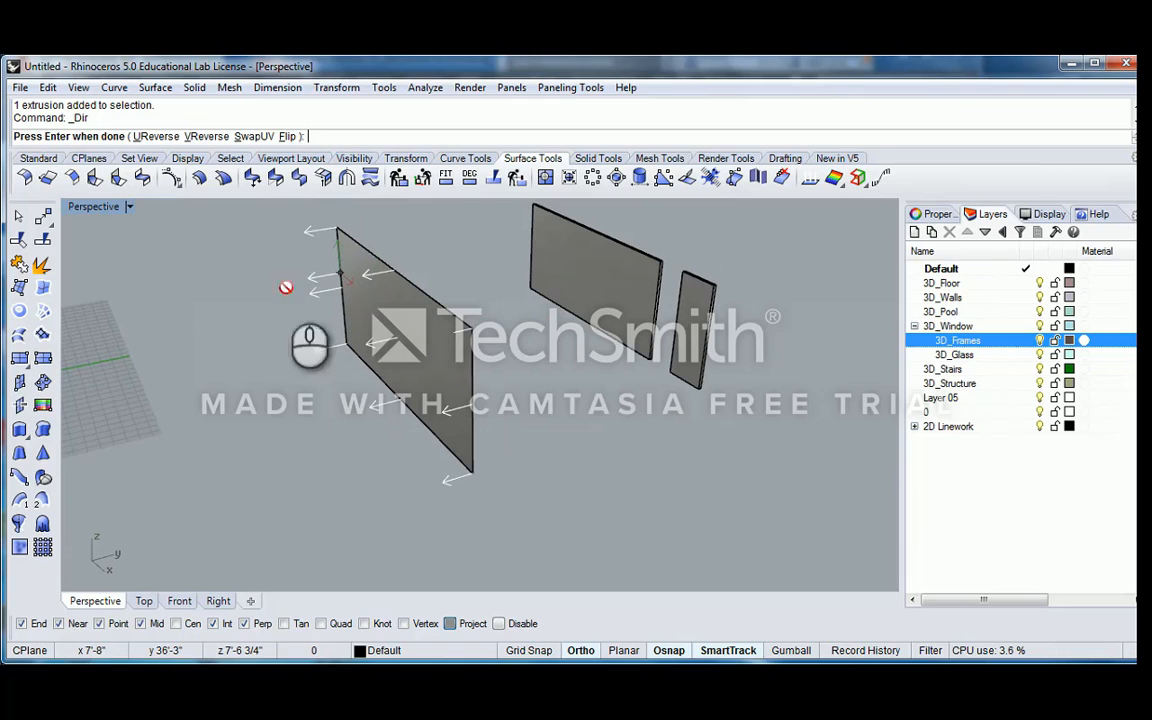
middle_drag(206, 311, 350, 270)
right_drag(514, 280, 572, 281)
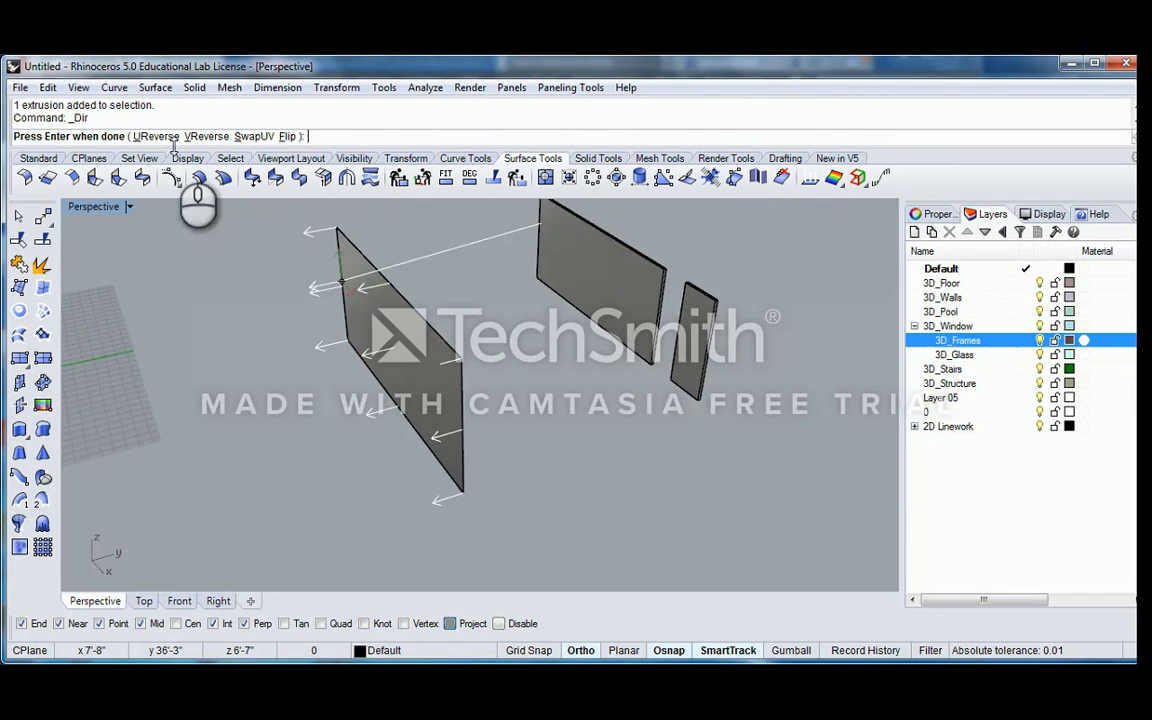
Flip the extruded surface's normals to the opposite side and back again
click(288, 137)
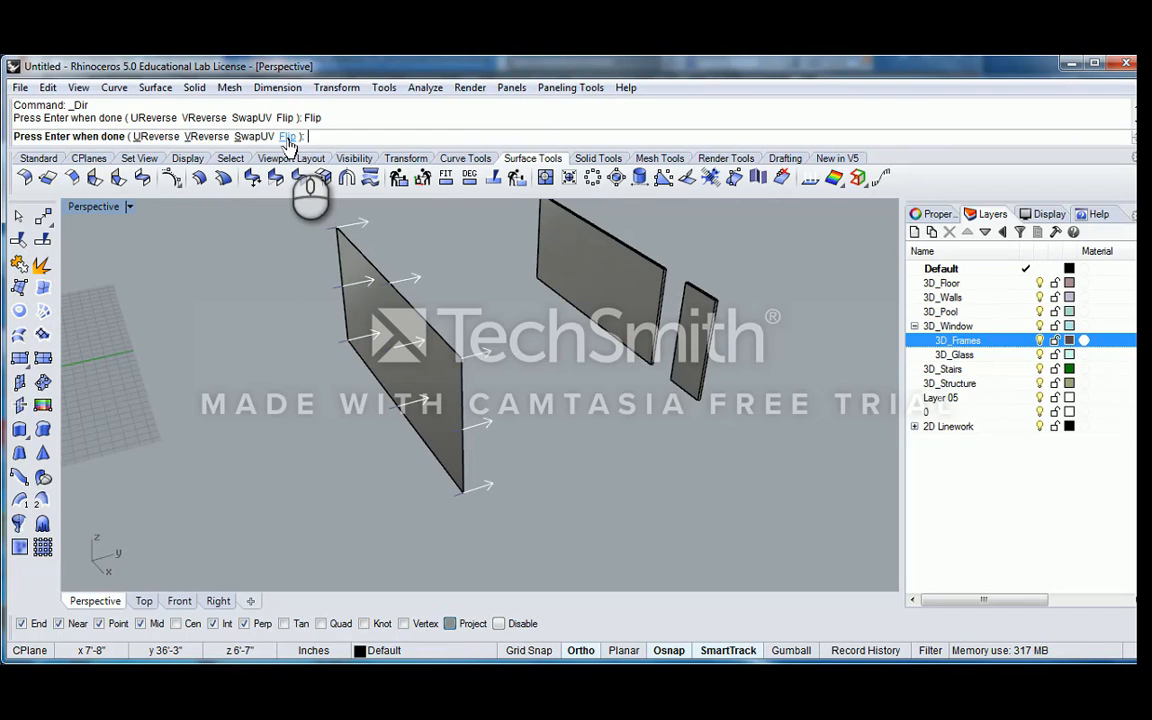
click(288, 137)
scroll(336, 238, up, 5)
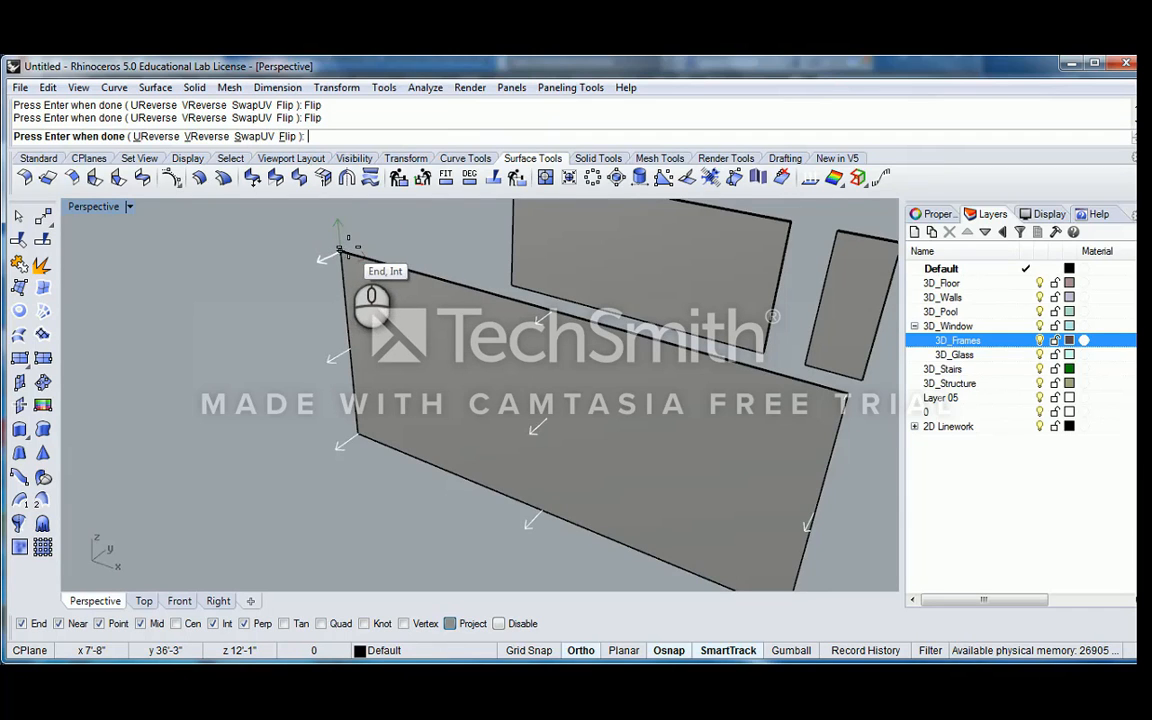
scroll(348, 246, down, 7)
right_drag(347, 246, 316, 311)
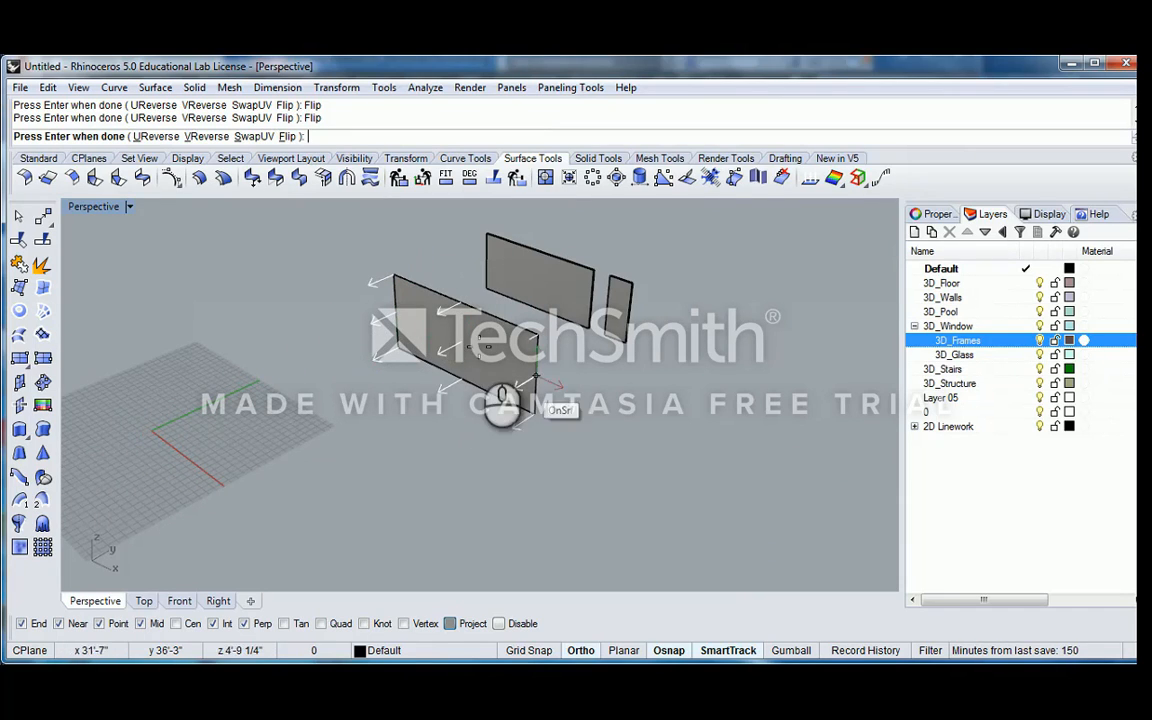
Reverse the extruded surface's U and V directions, swap U with V, and finish the direction command
scroll(425, 350, up, 3)
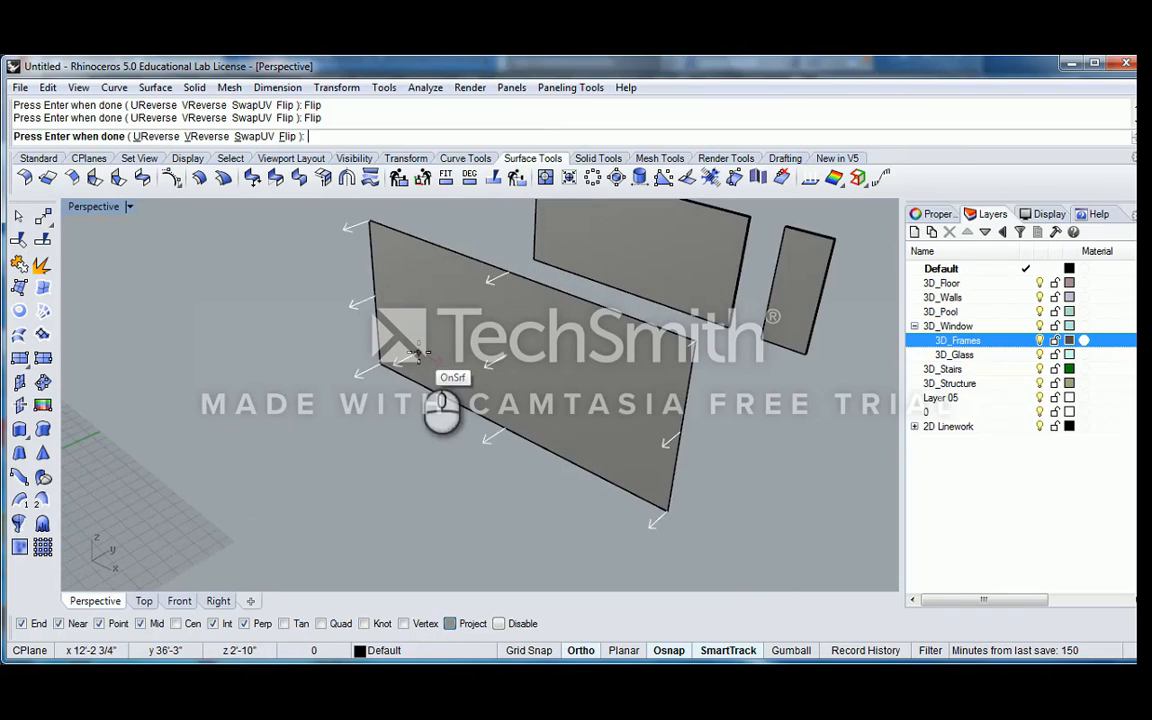
scroll(470, 360, down, 3)
scroll(456, 346, up, 3)
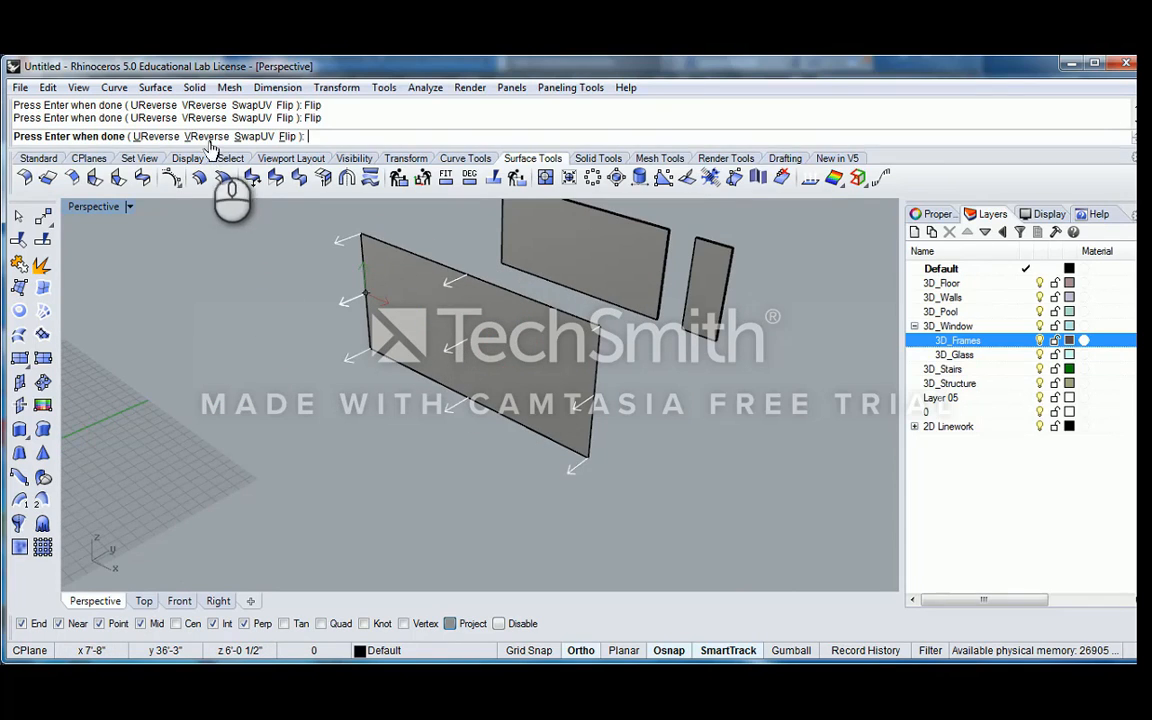
scroll(405, 318, down, 2)
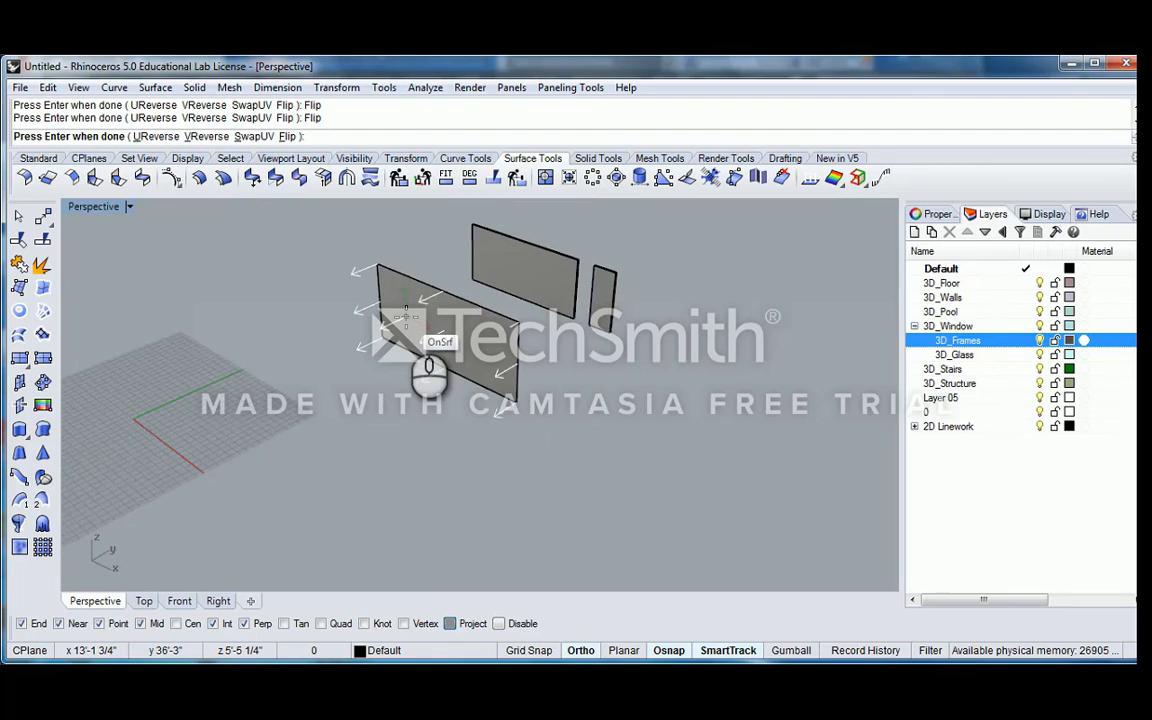
scroll(405, 318, up, 2)
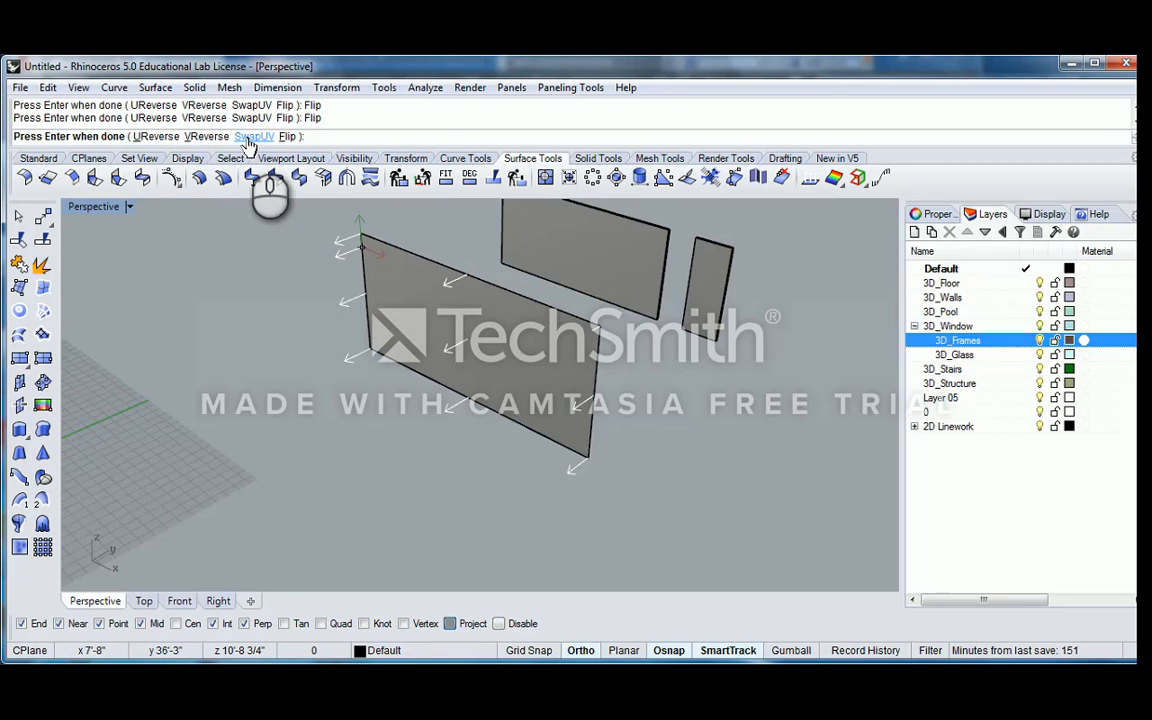
click(155, 136)
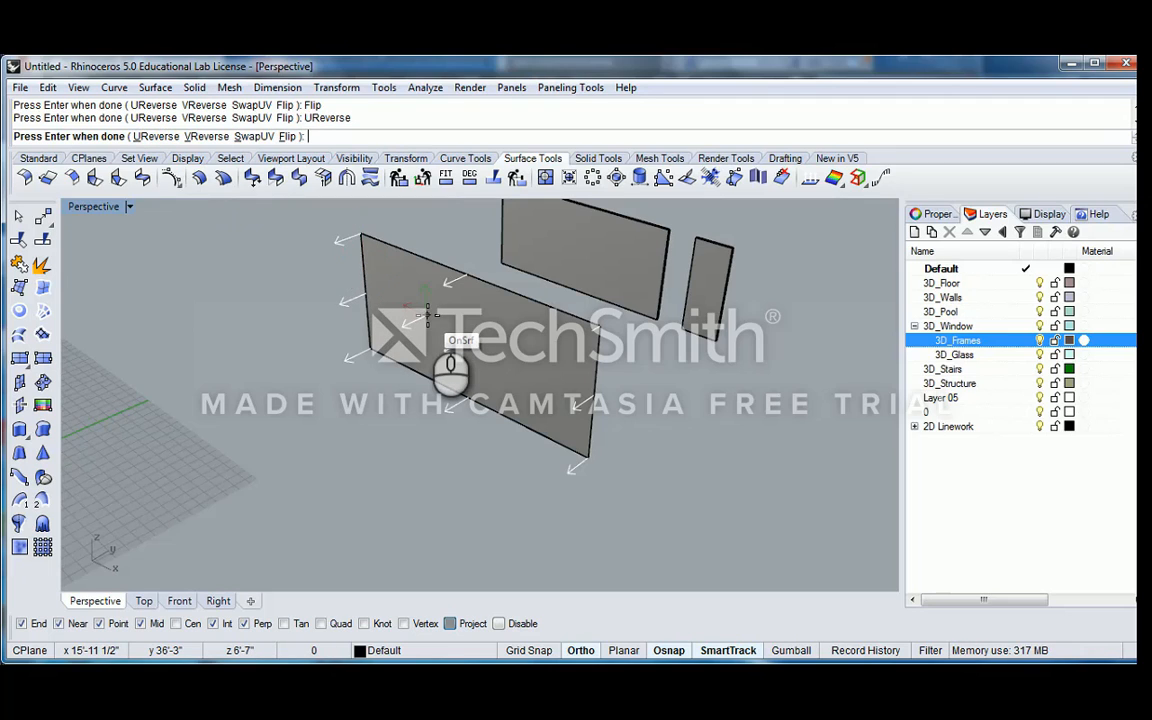
click(203, 136)
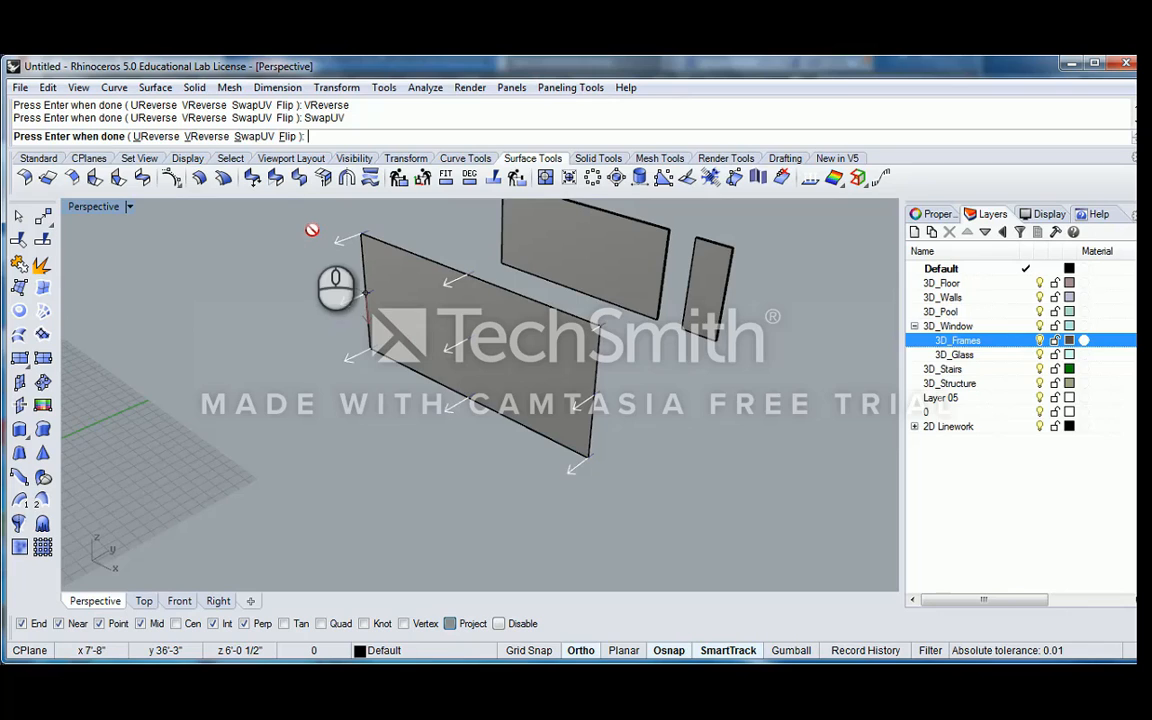
right_drag(362, 292, 407, 305)
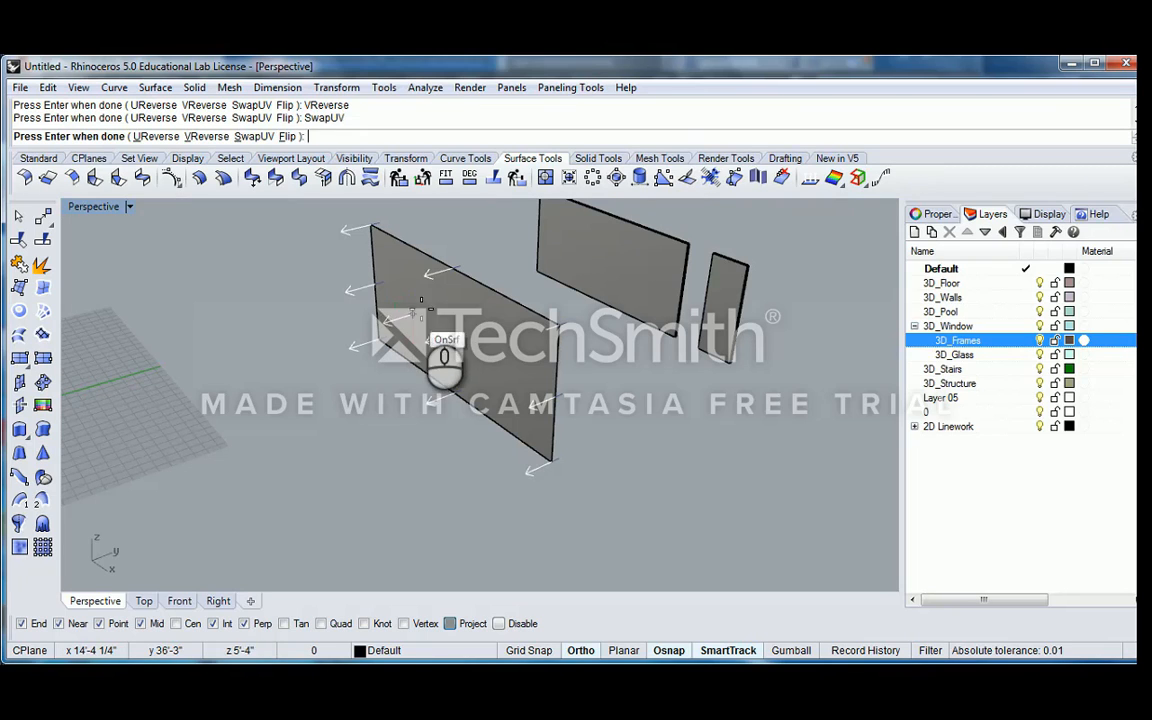
scroll(410, 305, down, 5)
scroll(430, 320, up, 6)
scroll(428, 330, up, 2)
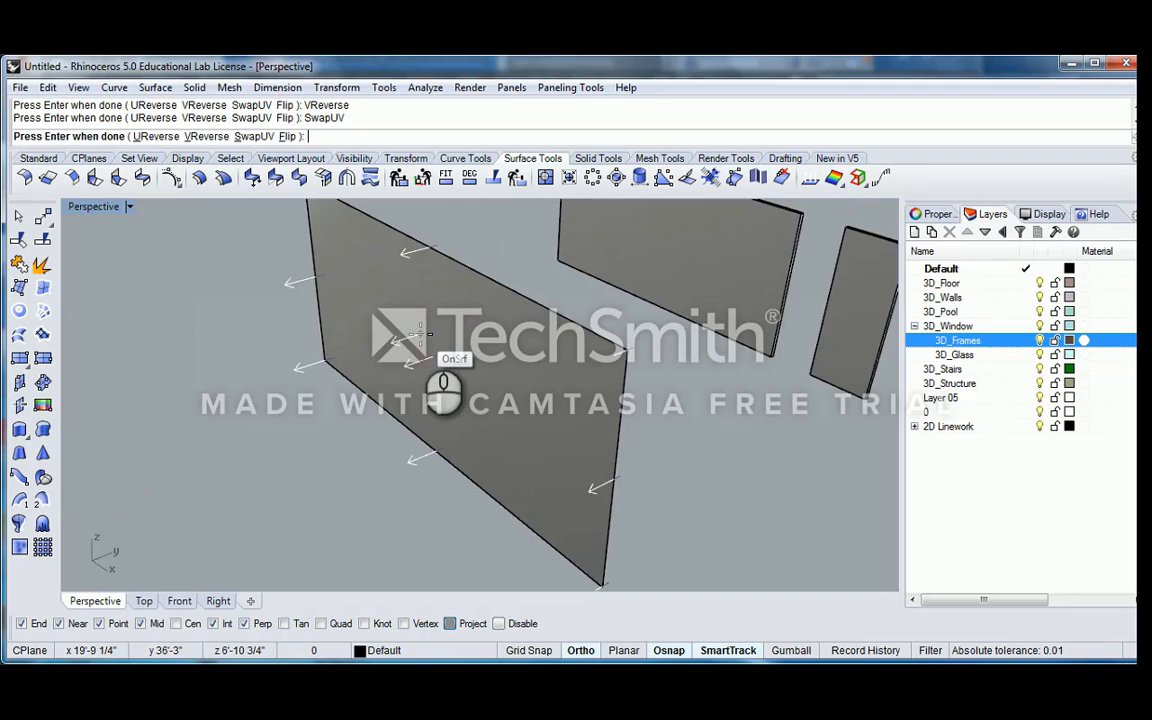
key(Return)
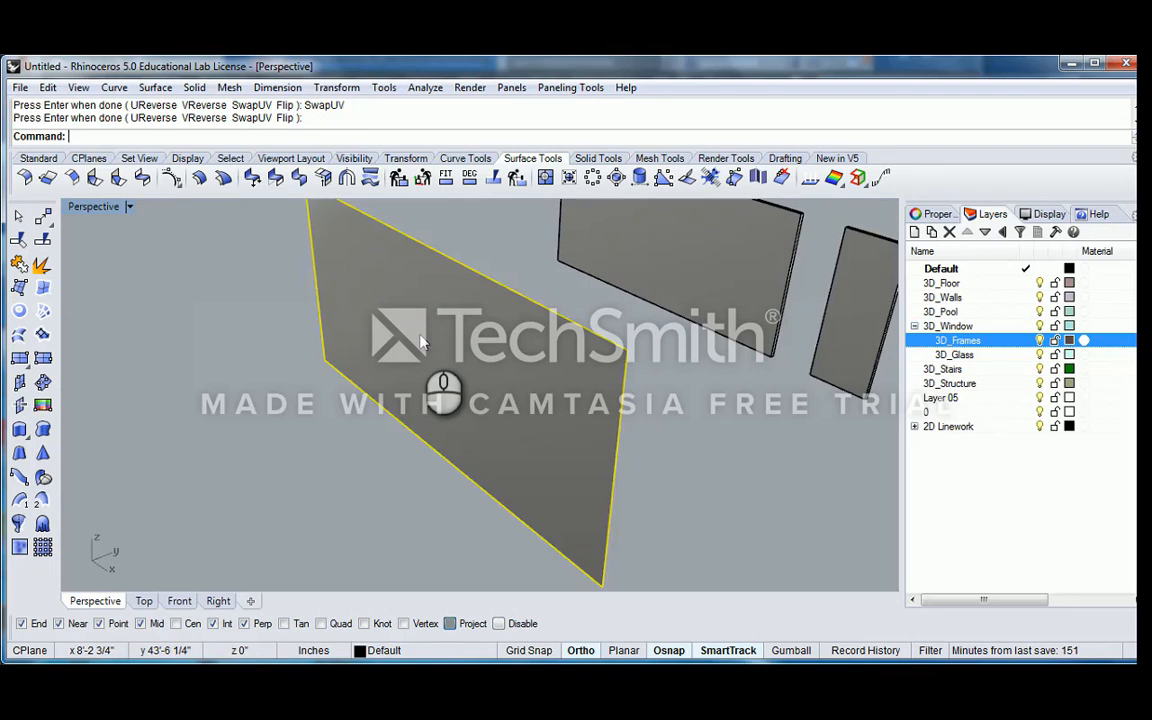
scroll(430, 370, down, 5)
scroll(445, 413, up, 3)
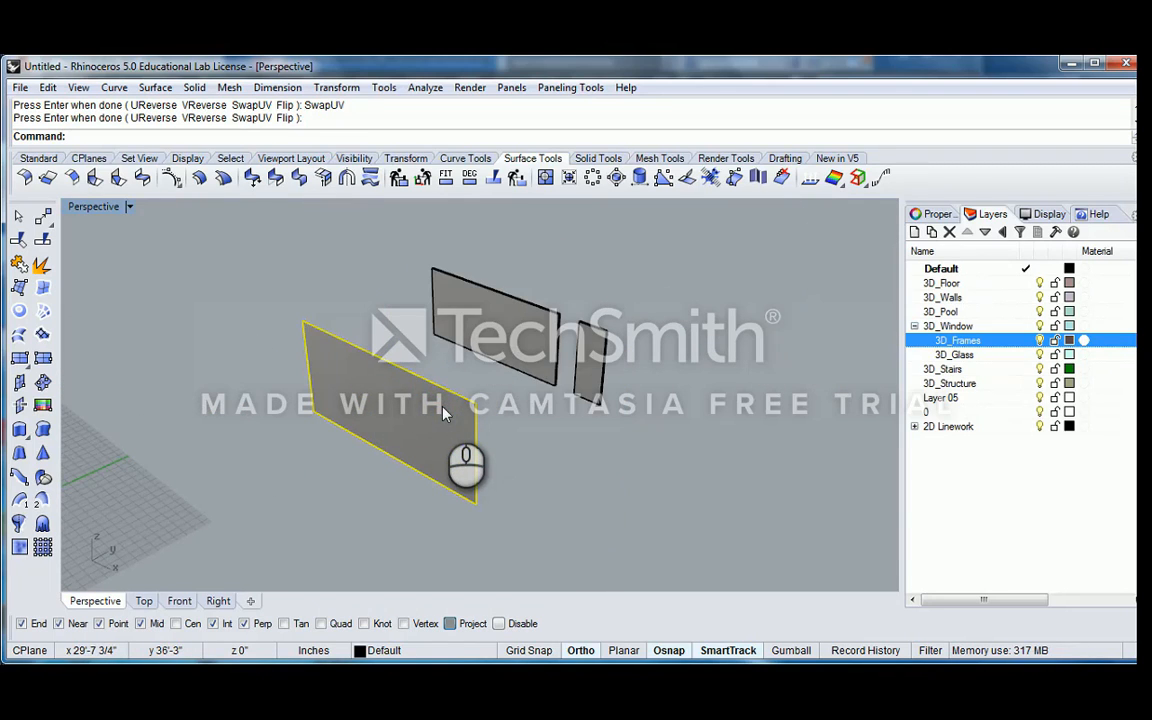
Delete the extruded surface and the base polyline it was made from, leaving only the two panels
key(Delete)
click(405, 430)
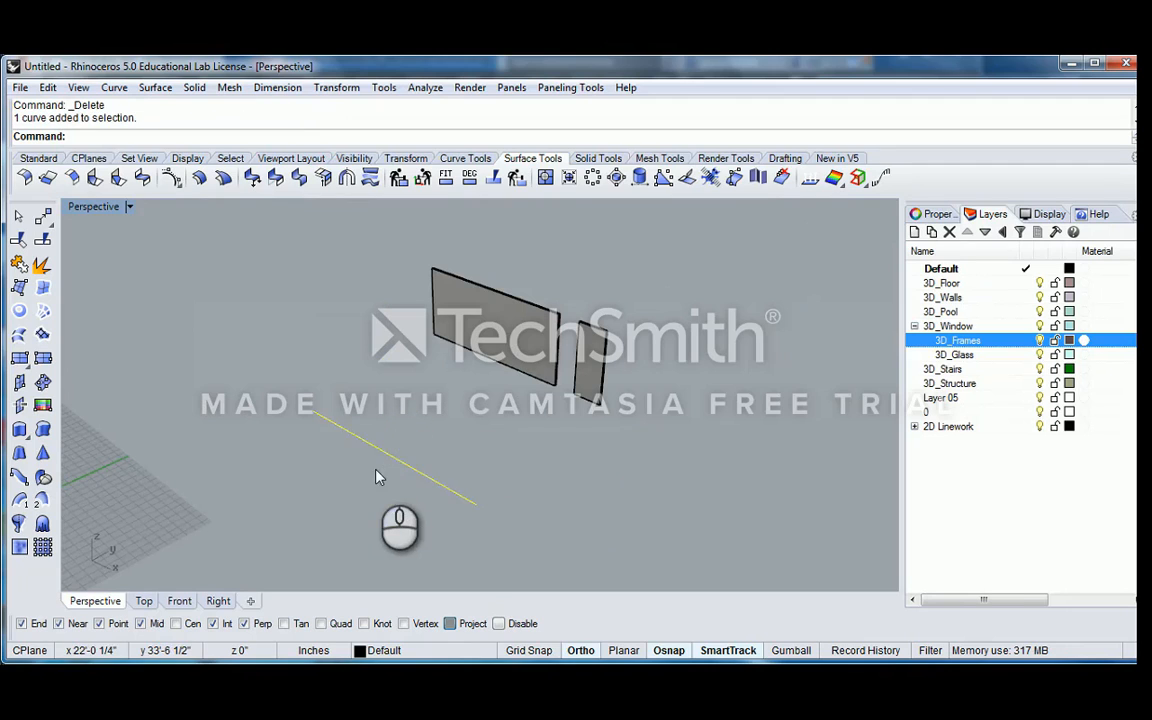
click(458, 366)
scroll(490, 340, up, 5)
click(512, 320)
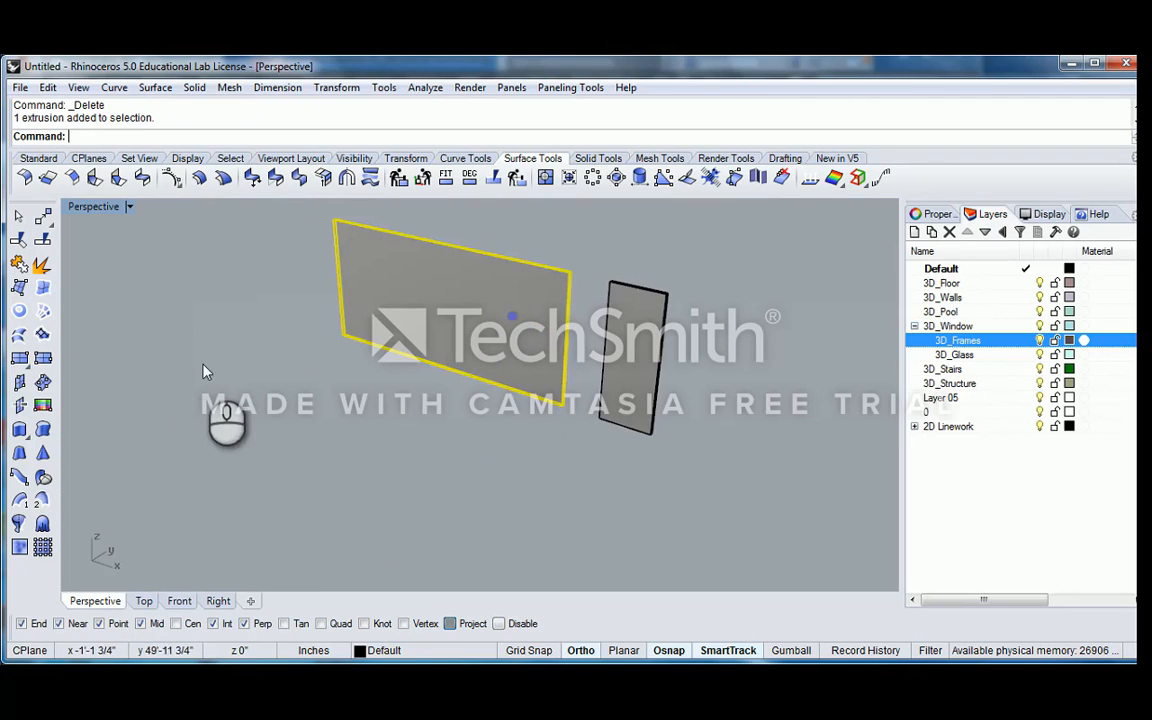
click(199, 322)
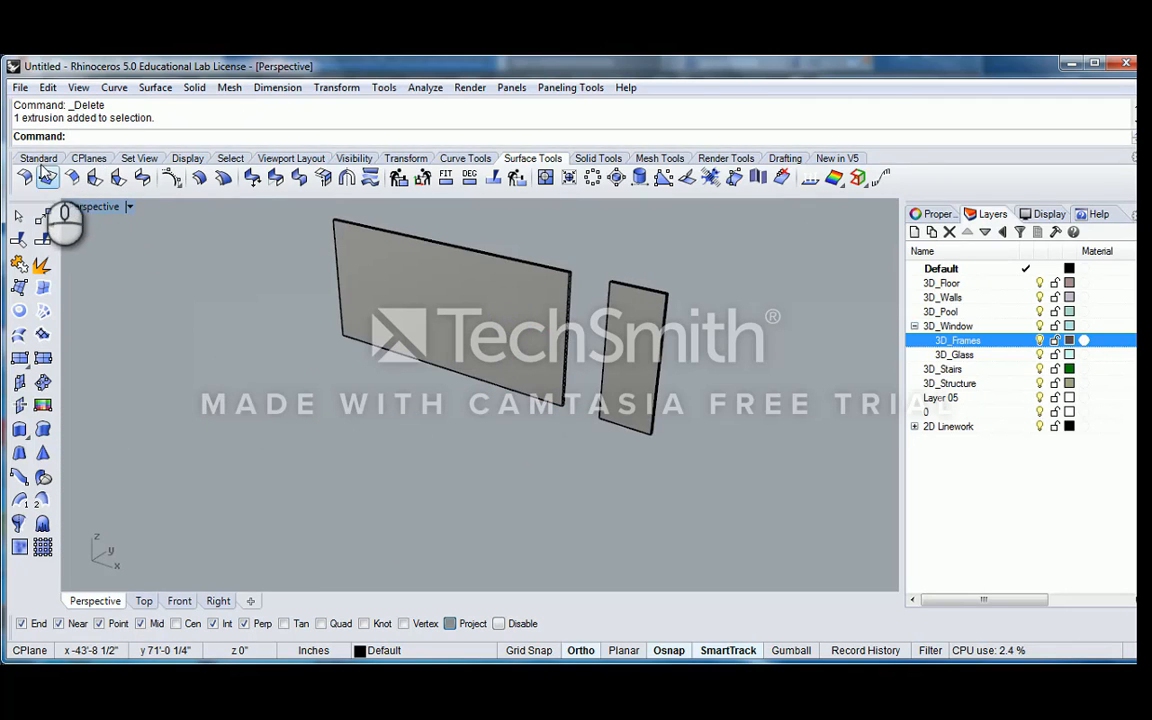
Orient the construction plane to the large panel's front face with the CPlane Object option
click(88, 159)
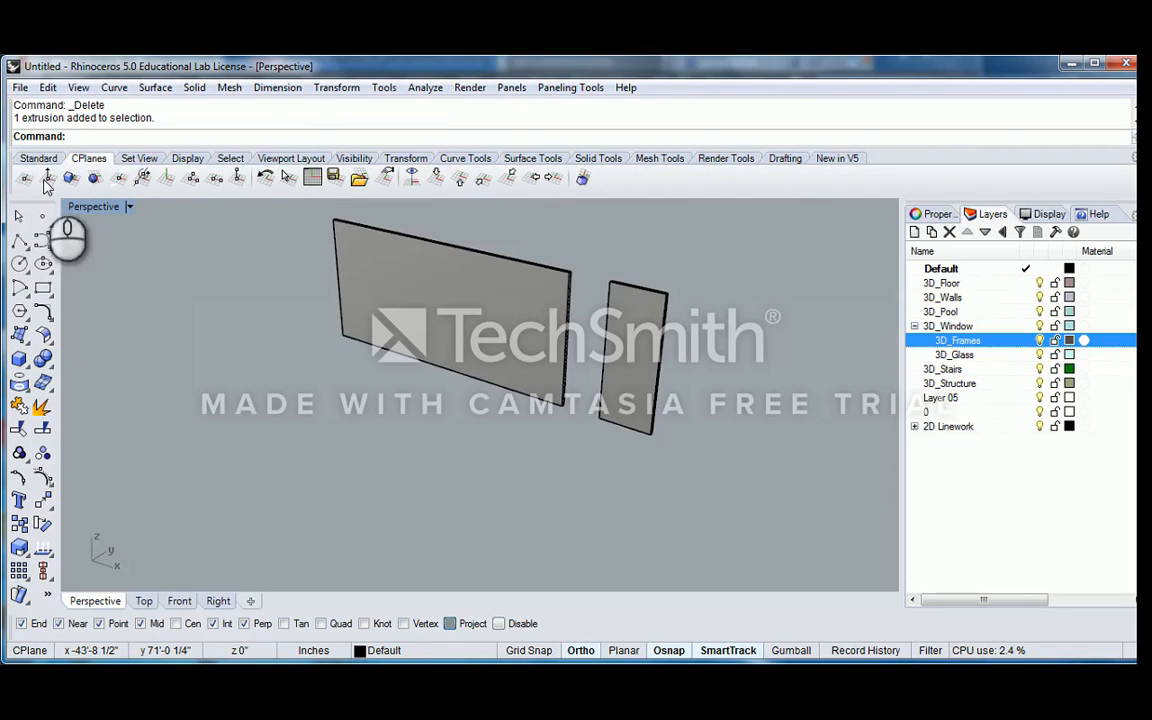
click(71, 177)
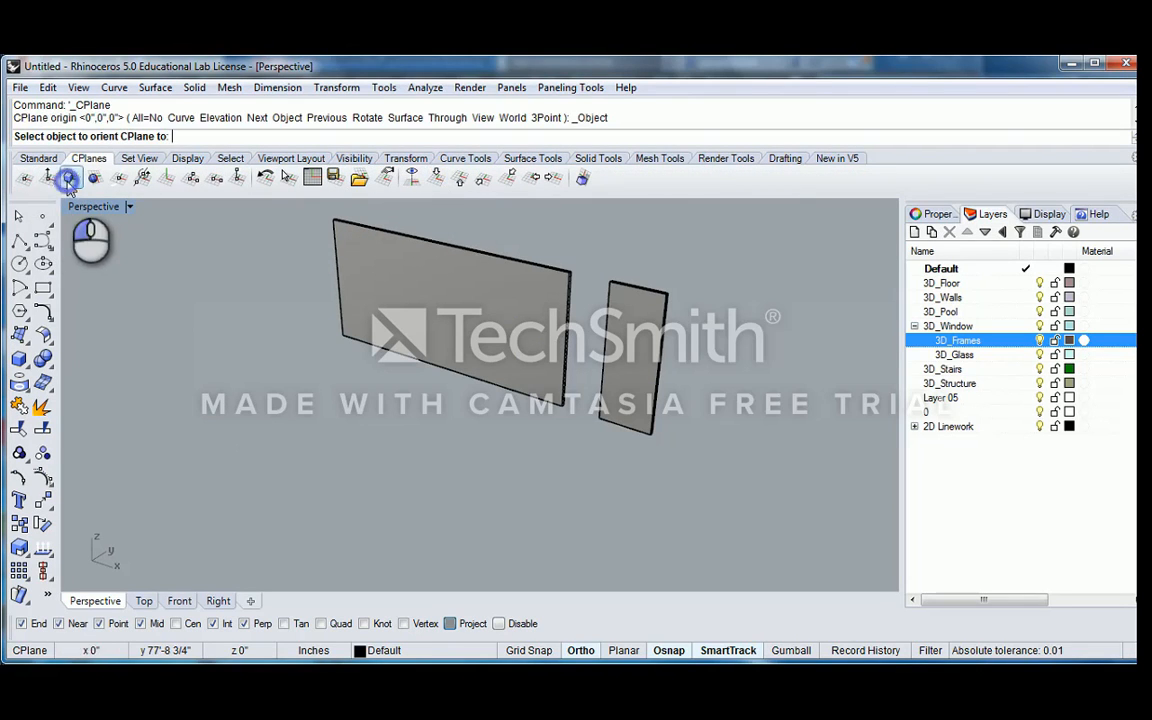
scroll(352, 288, up, 5)
click(347, 265)
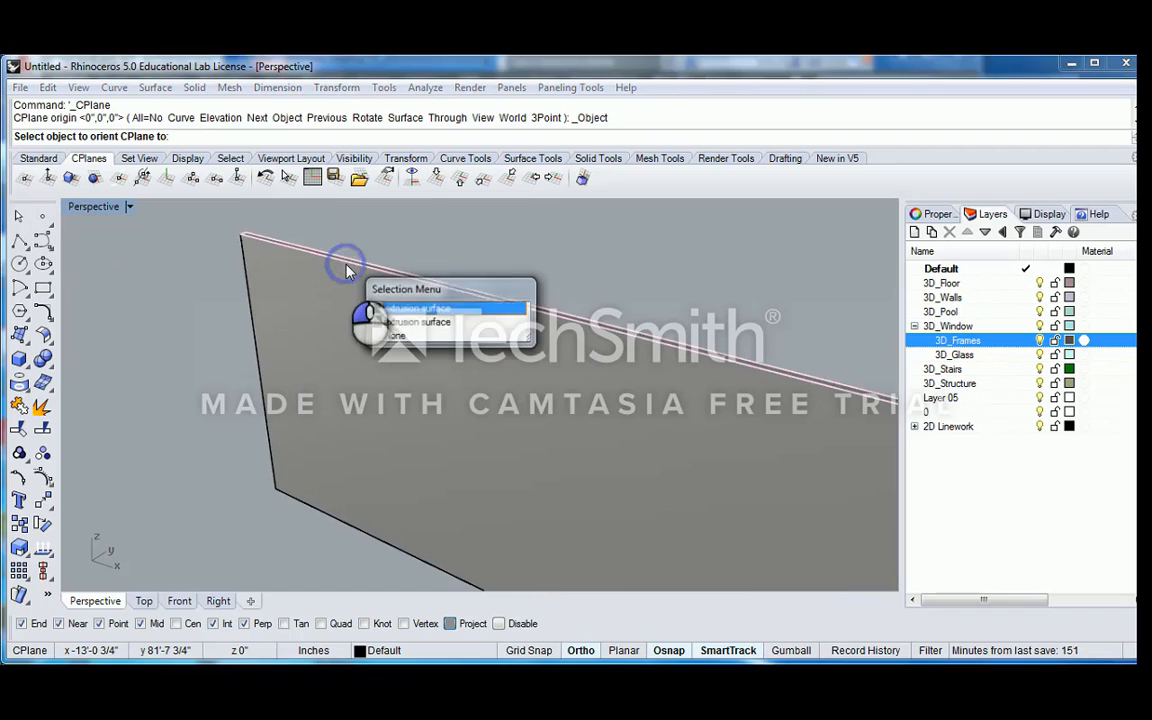
click(415, 326)
scroll(488, 352, down, 5)
right_drag(553, 389, 510, 364)
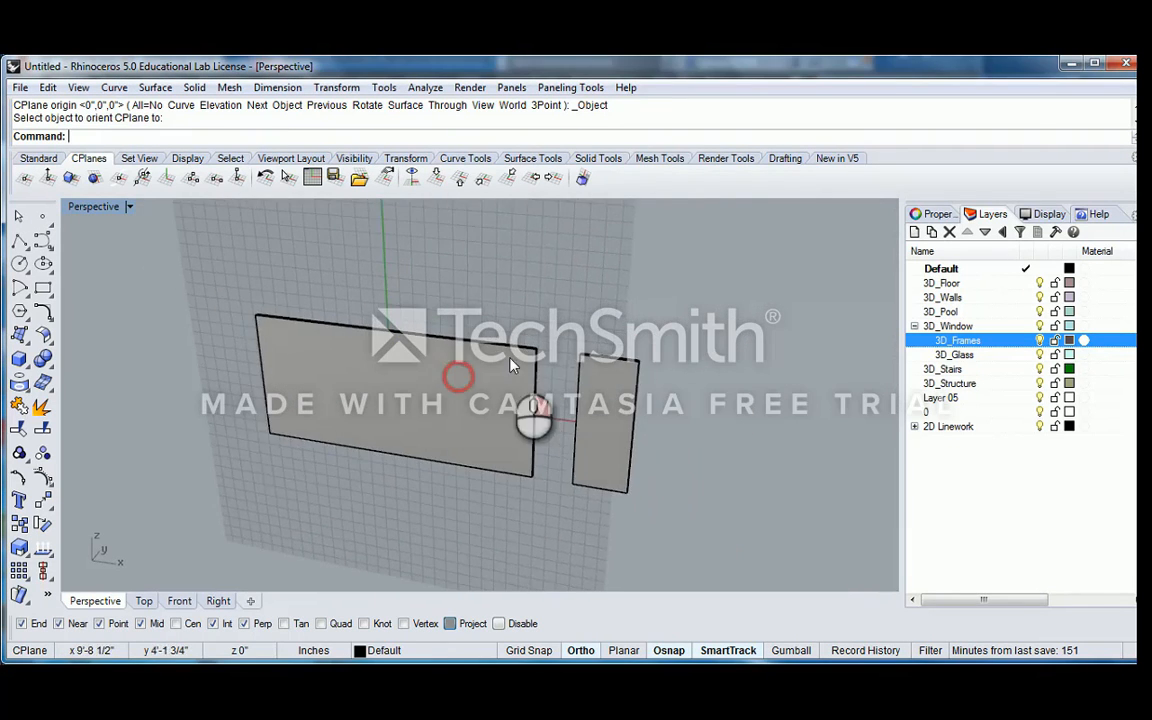
Draw a corner-to-corner rectangle around the large panel's face, from its upper-left corner to its lower-right corner
scroll(441, 377, up, 3)
right_drag(444, 383, 432, 391)
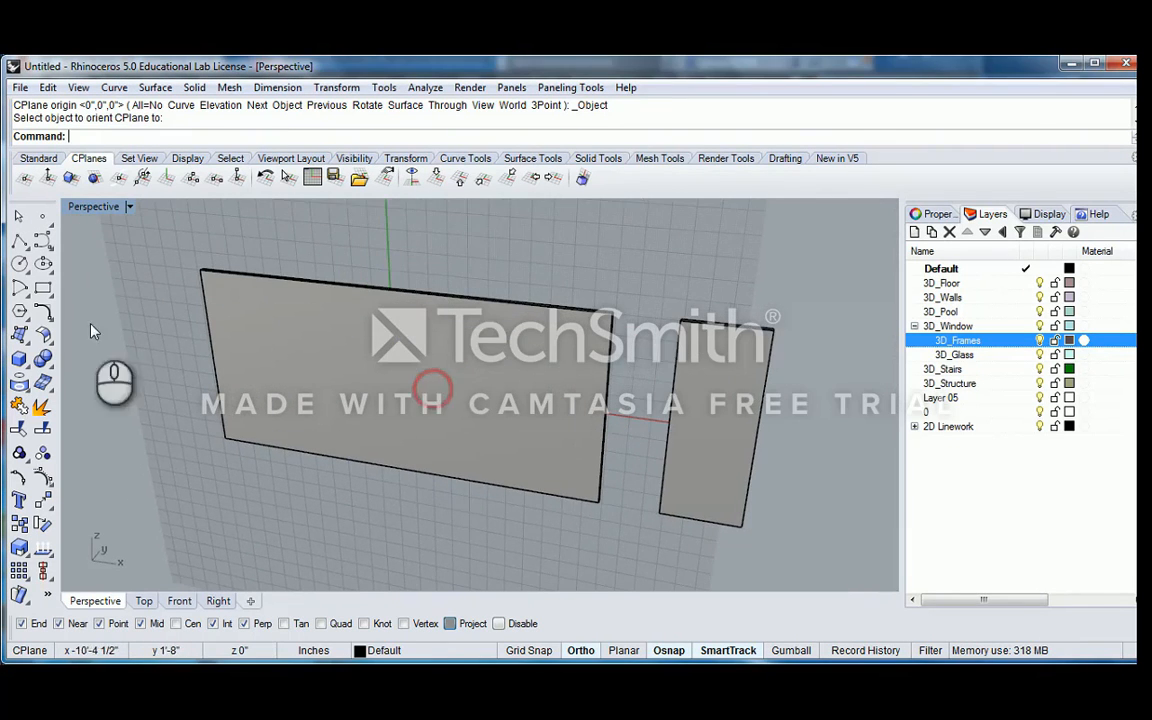
click(43, 290)
right_drag(226, 252, 350, 360)
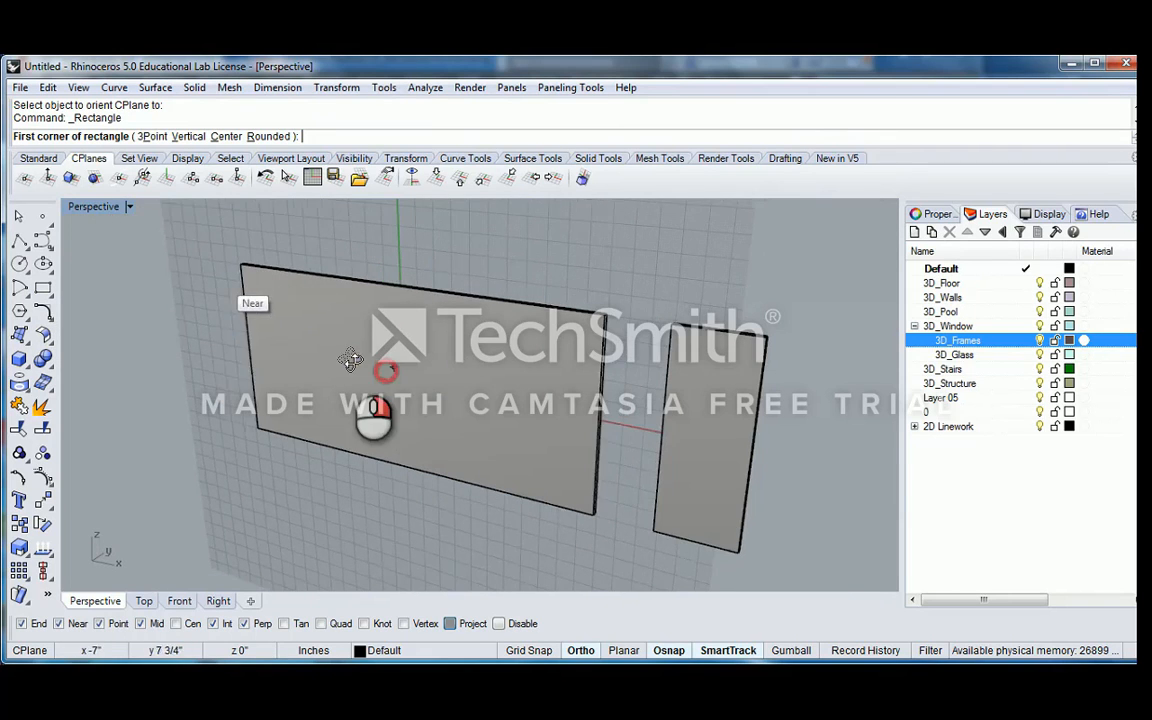
scroll(220, 268, up, 6)
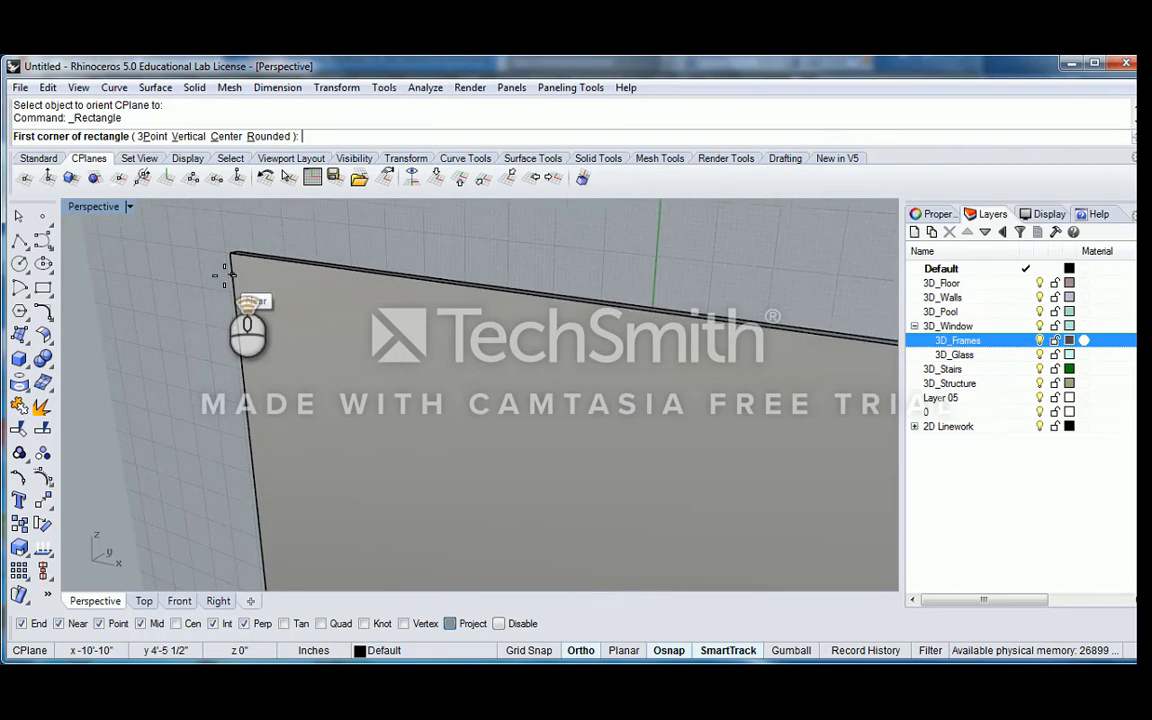
click(226, 249)
scroll(321, 303, down, 8)
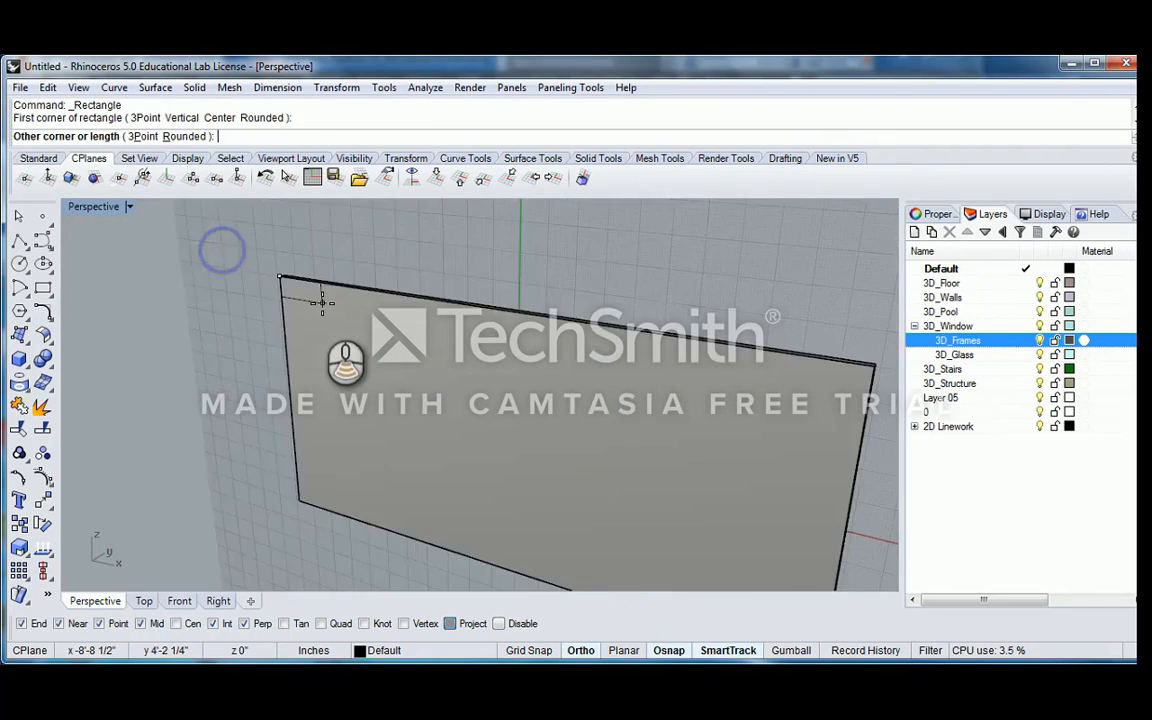
right_drag(483, 399, 432, 373)
scroll(441, 420, up, 6)
scroll(440, 430, up, 3)
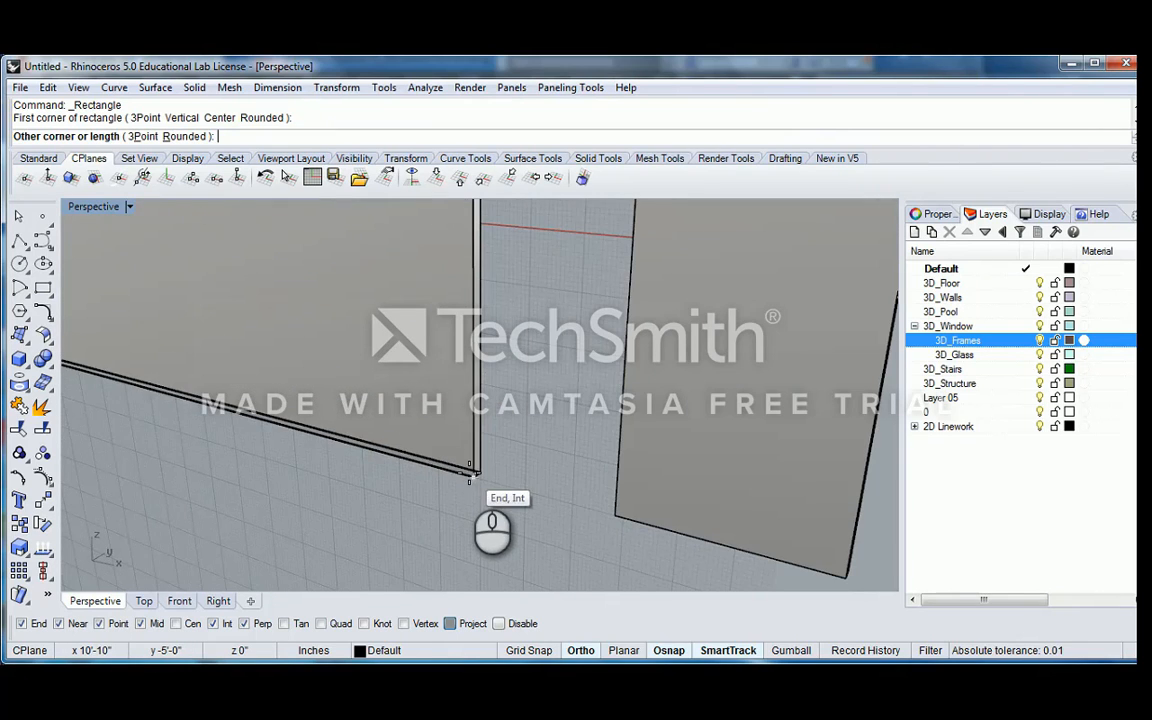
click(470, 474)
click(474, 438)
click(529, 483)
scroll(469, 399, down, 8)
right_drag(467, 399, 521, 424)
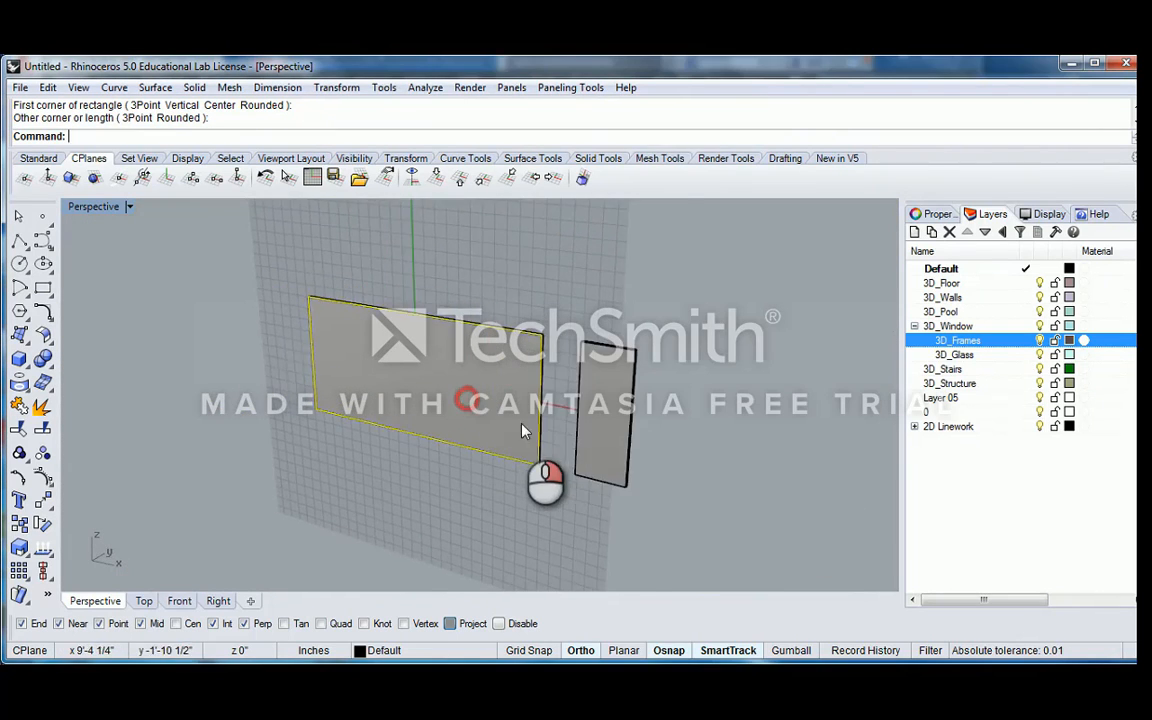
Offset the rectangle inward by a distance of 2 inches and clear the selection
scroll(525, 424, up, 4)
text(Offset)
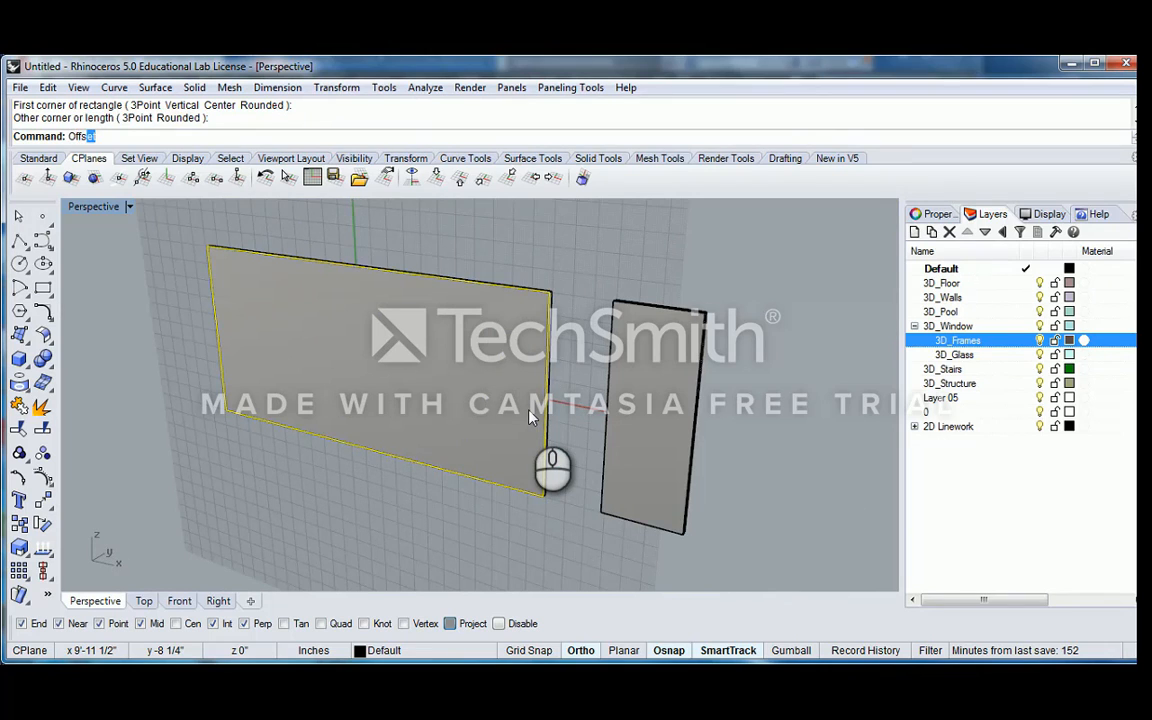
key(Return)
scroll(553, 410, up, 3)
scroll(553, 410, up, 4)
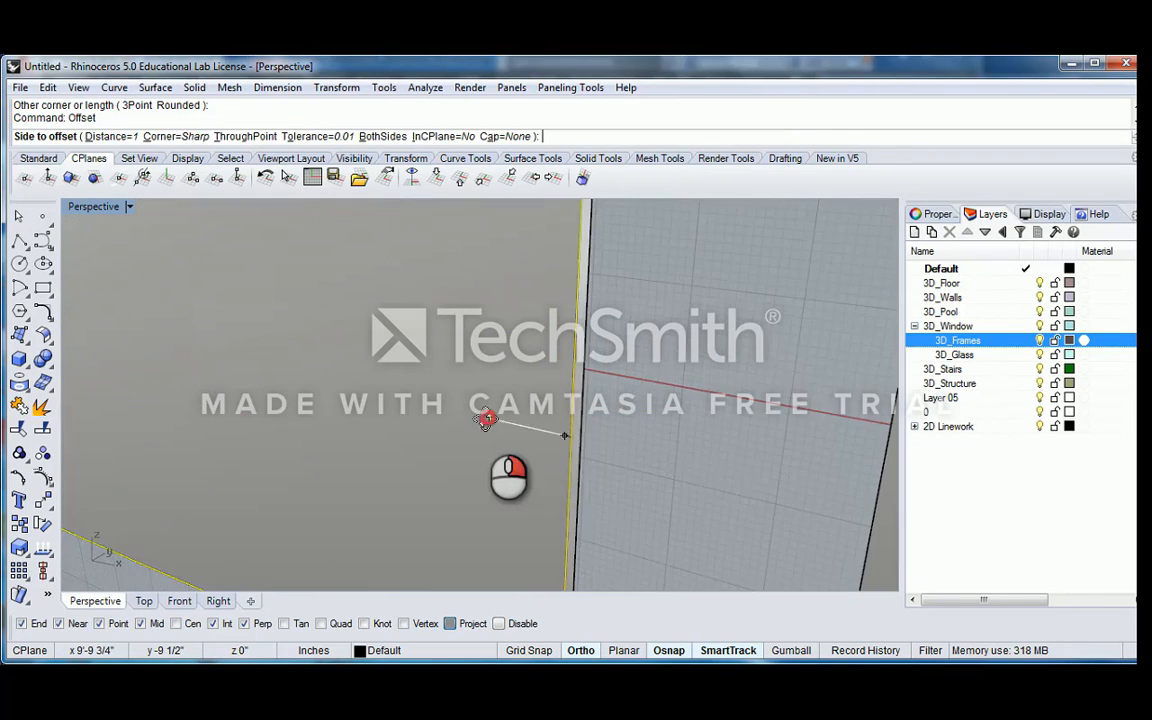
text(2)
key(Return)
click(458, 411)
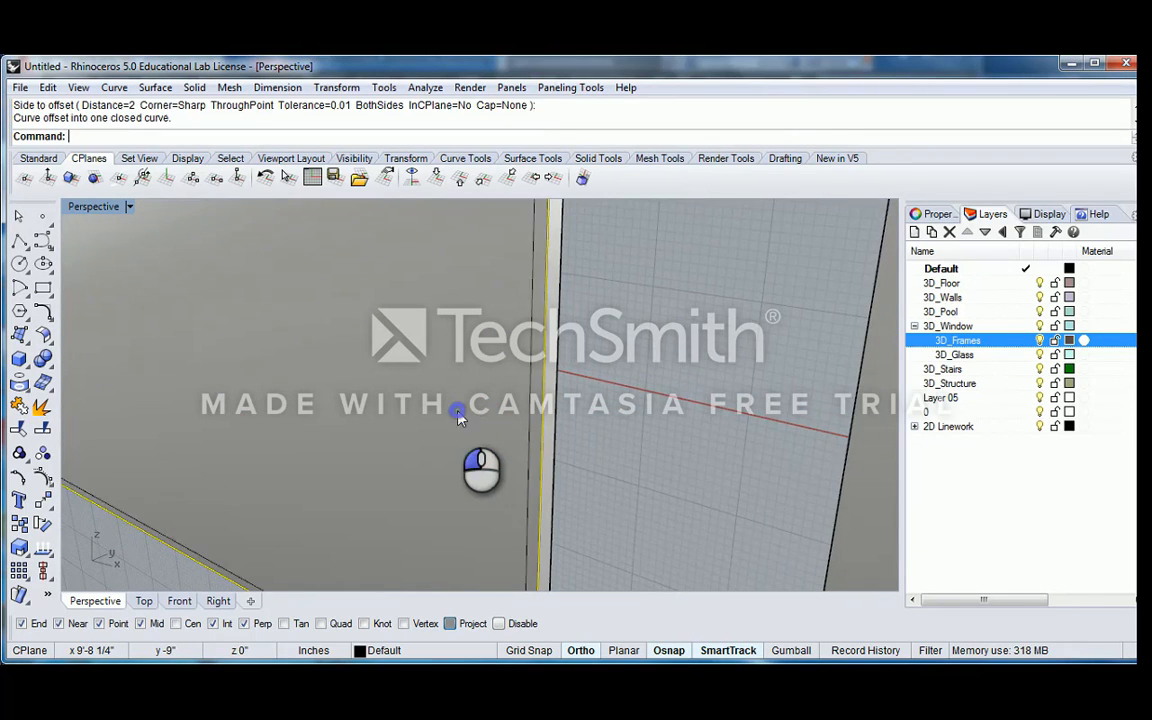
scroll(458, 411, down, 7)
right_drag(421, 388, 364, 400)
key(Escape)
right_drag(434, 457, 575, 443)
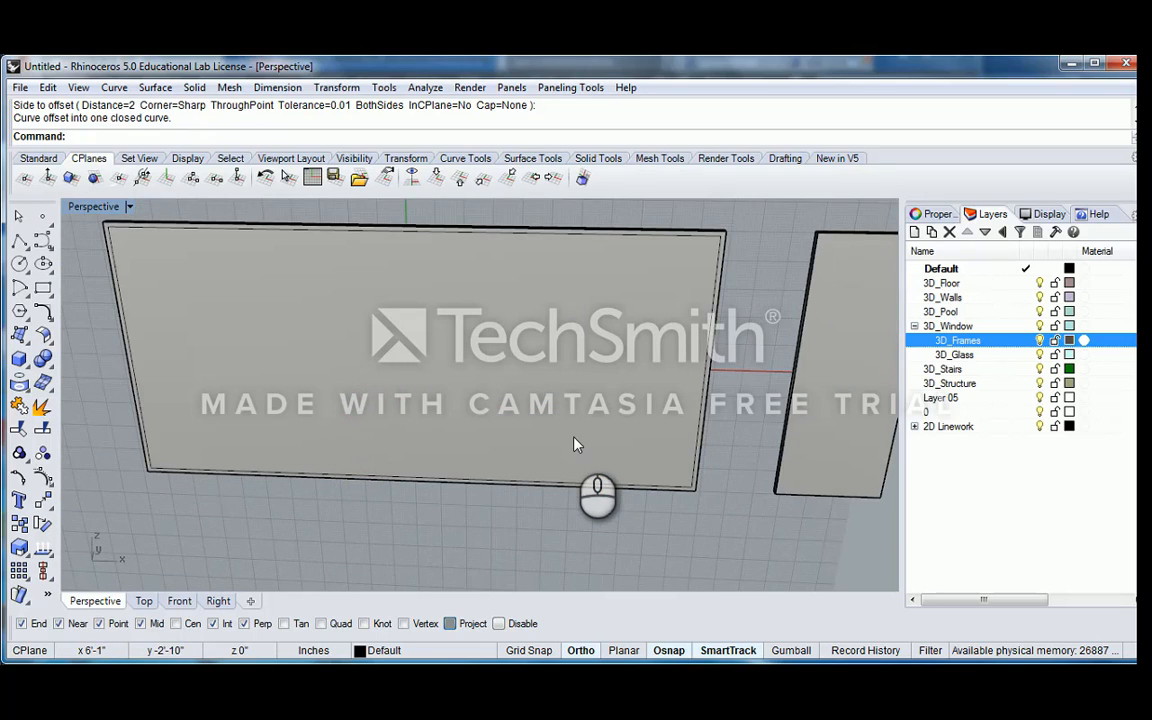
text(Divide)
key(Return)
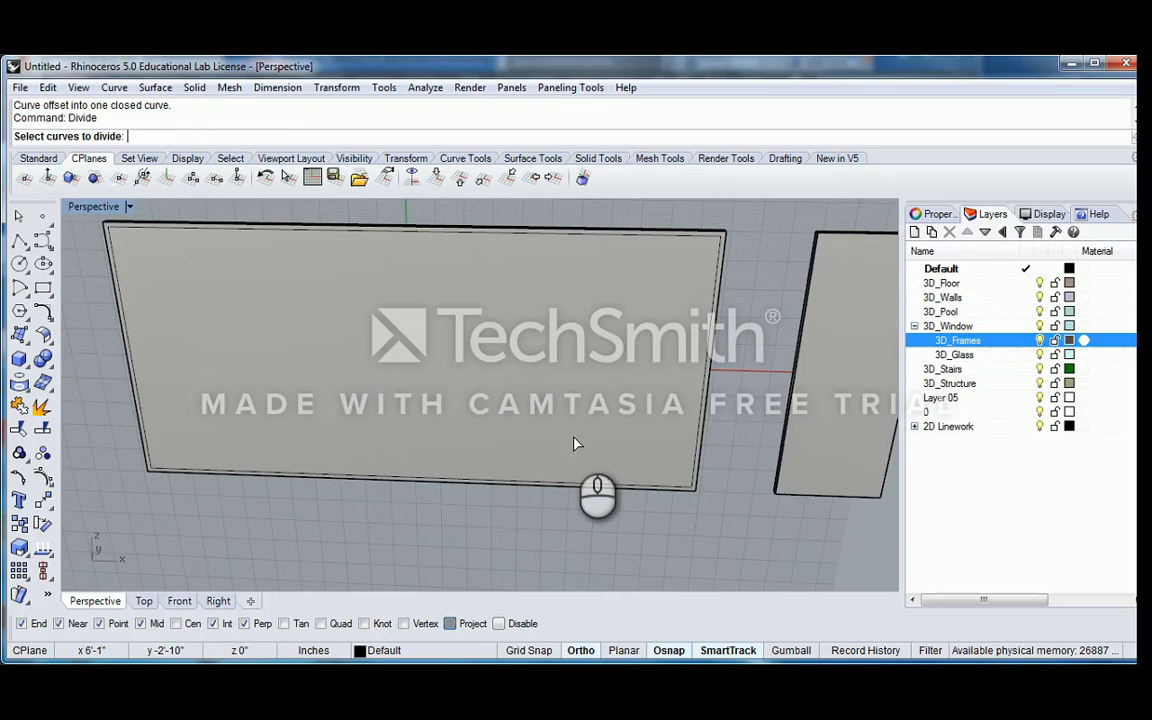
click(527, 486)
key(Escape)
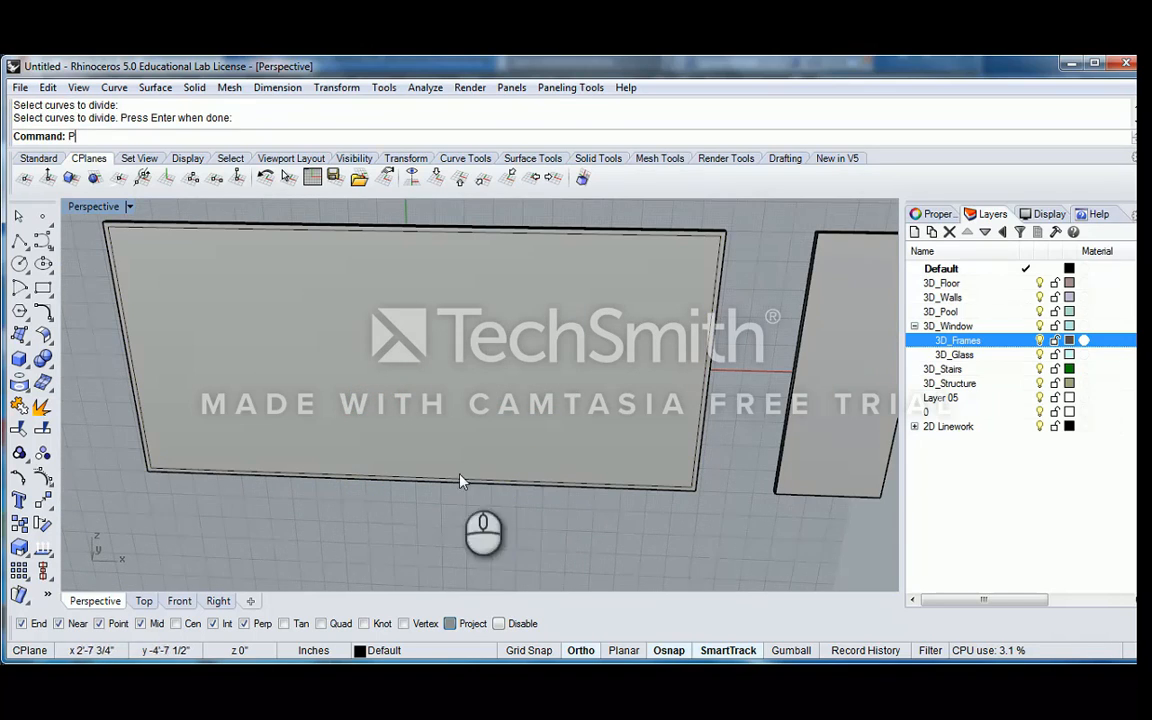
key(F1)
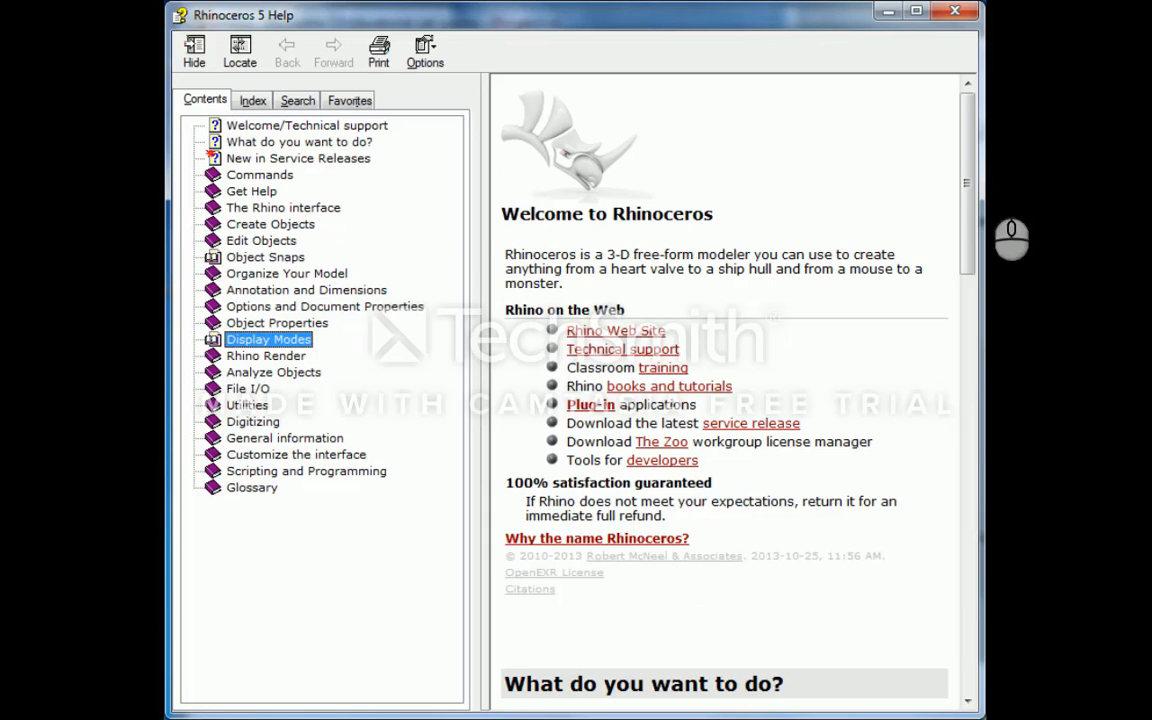
click(966, 14)
Divide the large panel's bottom extrusion edge into 9 segments with points at the divisions
text(Di)
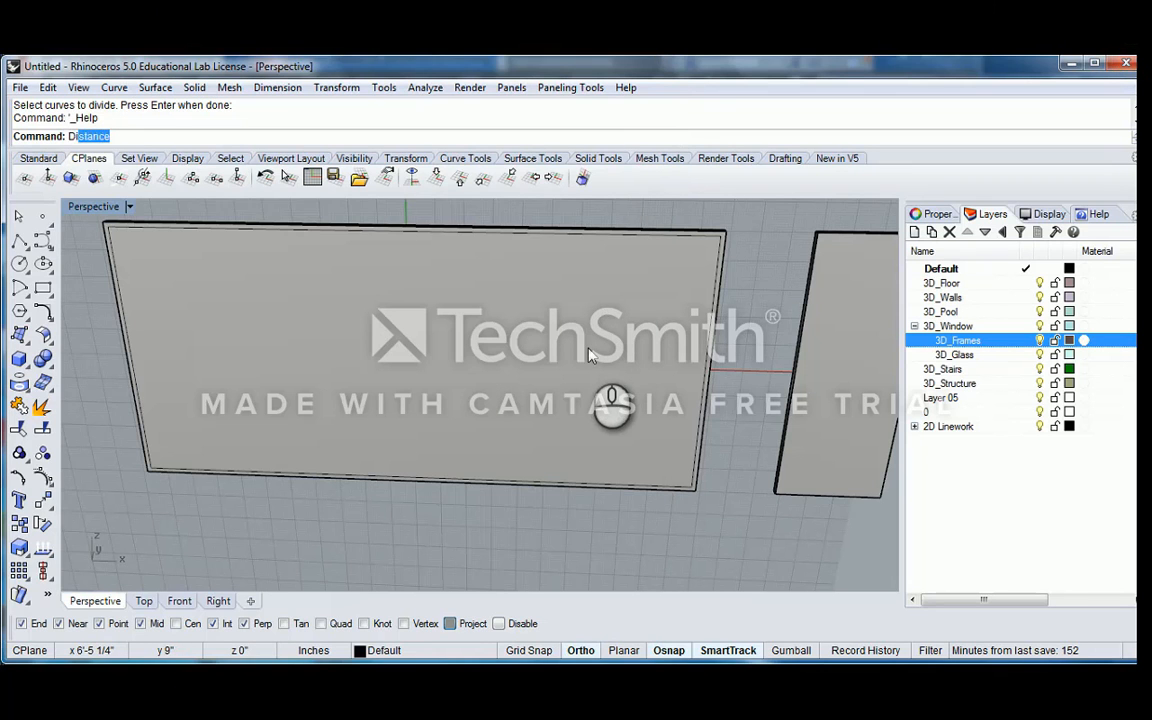
text(vide)
key(Return)
click(380, 486)
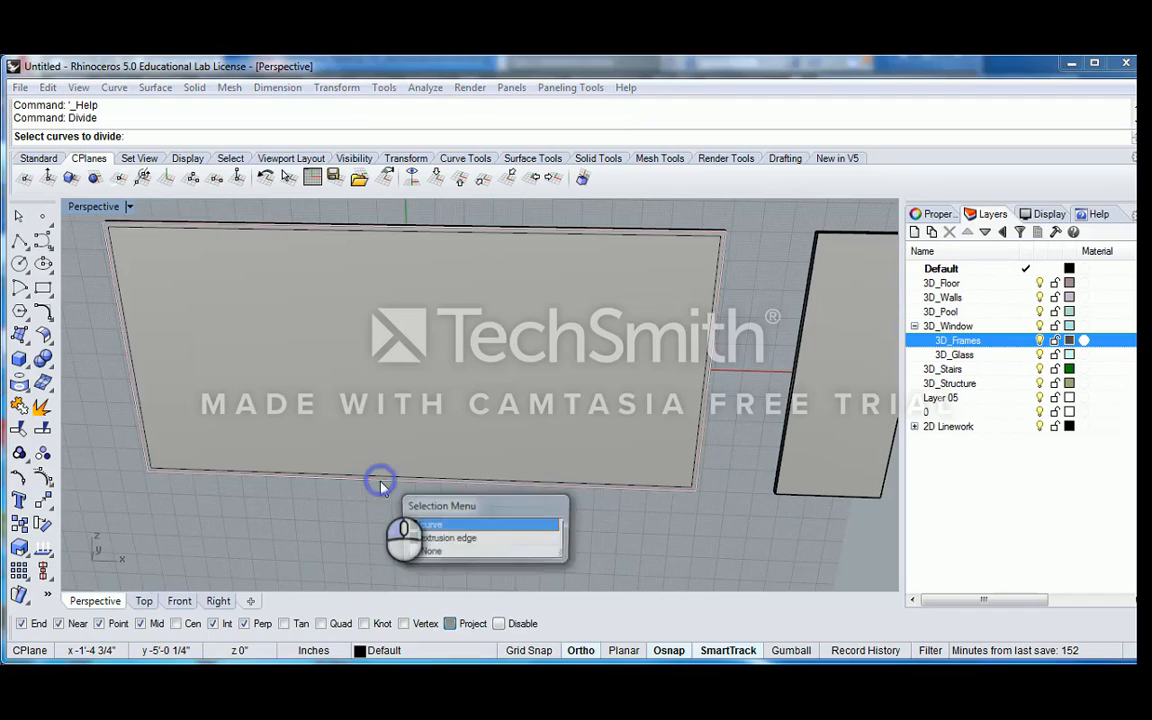
click(444, 536)
key(Return)
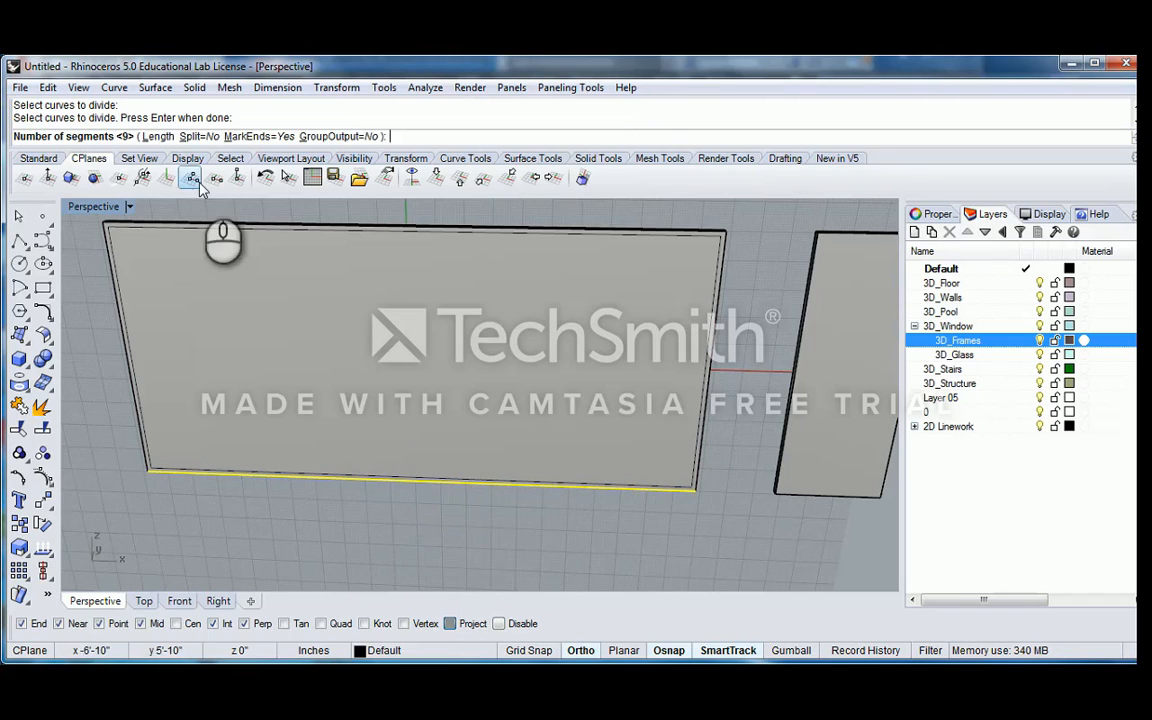
key(Return)
right_drag(334, 442, 370, 440)
shift+right_drag(282, 518, 391, 446)
right_drag(391, 446, 382, 447)
Draw a straight vertical polyline from the first division point inside the lower-left corner up to the frame's upper edge
scroll(300, 450, up, 5)
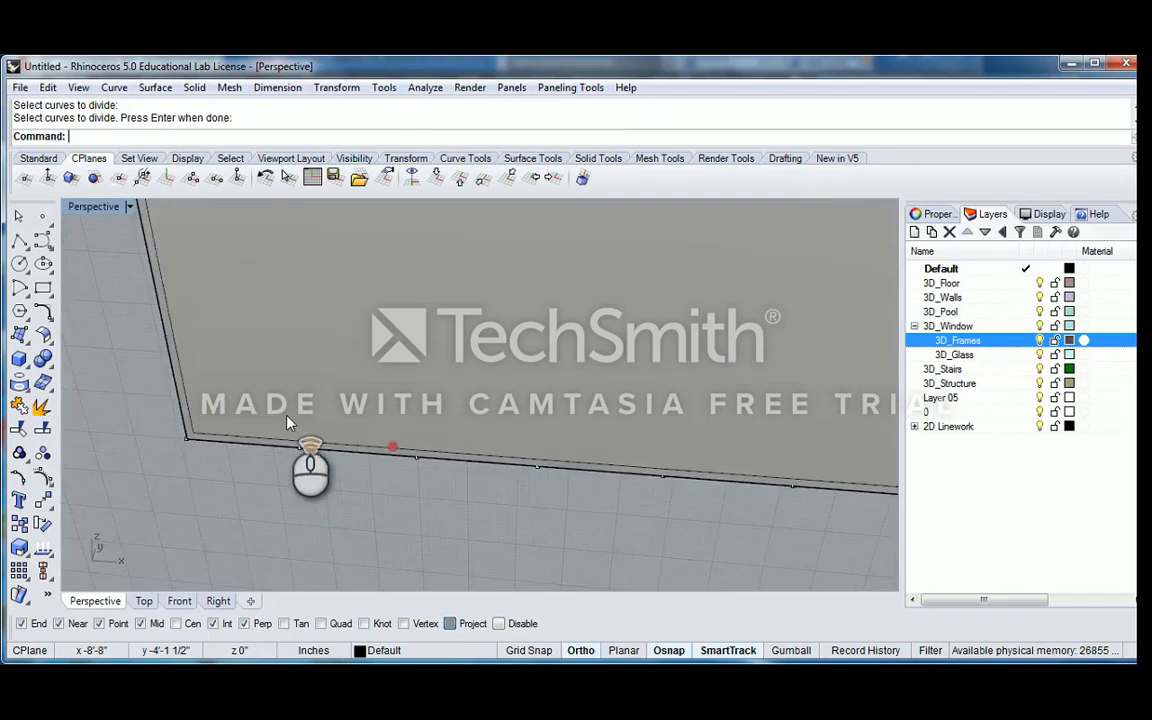
text(PlaceHole)
key(Return)
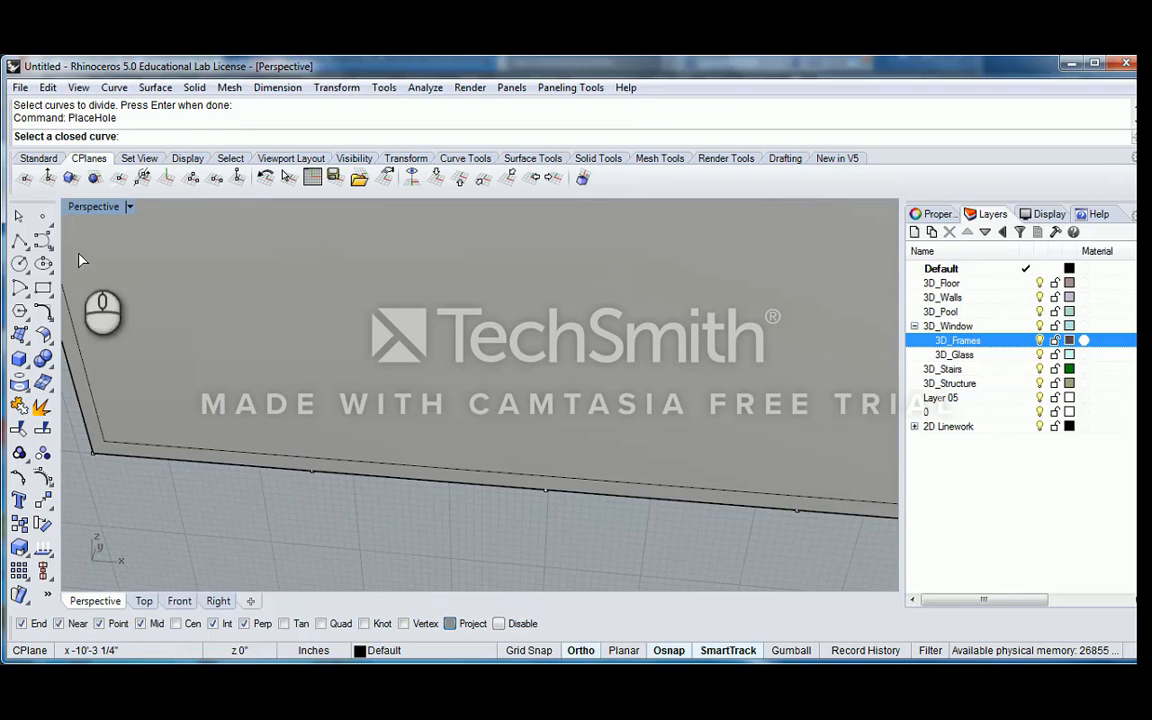
click(18, 243)
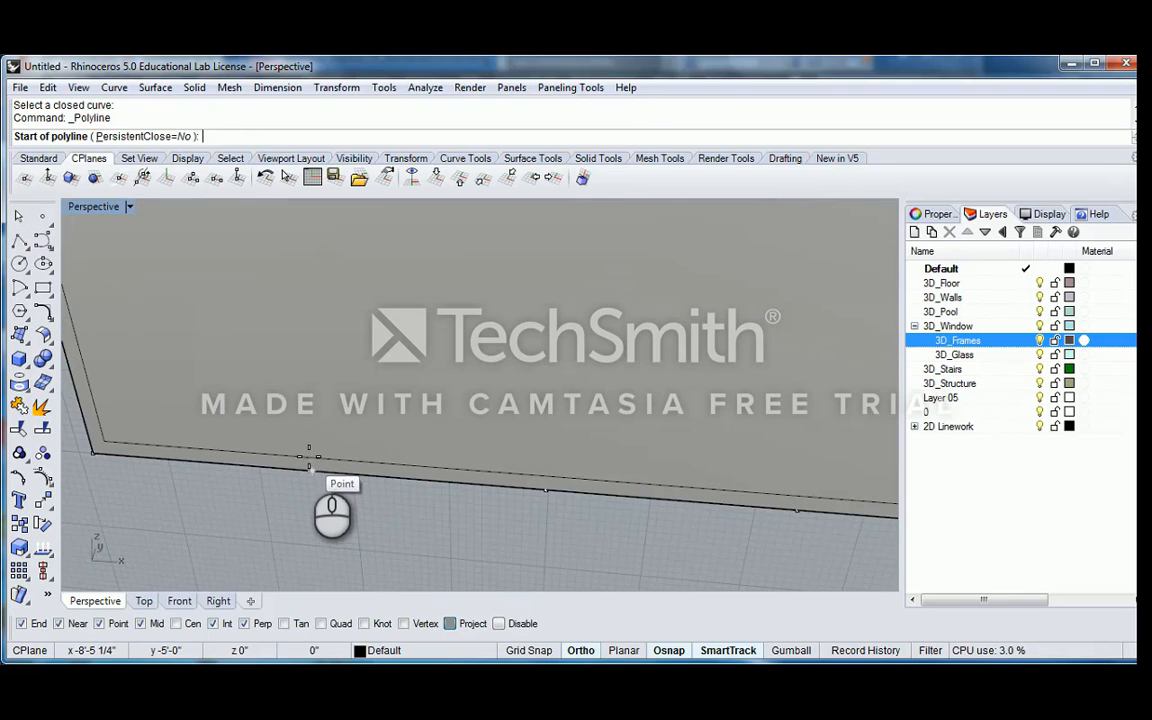
click(309, 455)
scroll(316, 325, down, 6)
shift+right_drag(321, 332, 355, 410)
shift+right_drag(342, 298, 326, 430)
click(310, 299)
key(Return)
scroll(321, 319, down, 4)
Start a rectangular array of the new vertical line with 8 items in X, 1 in Y and 1 in Z
click(321, 319)
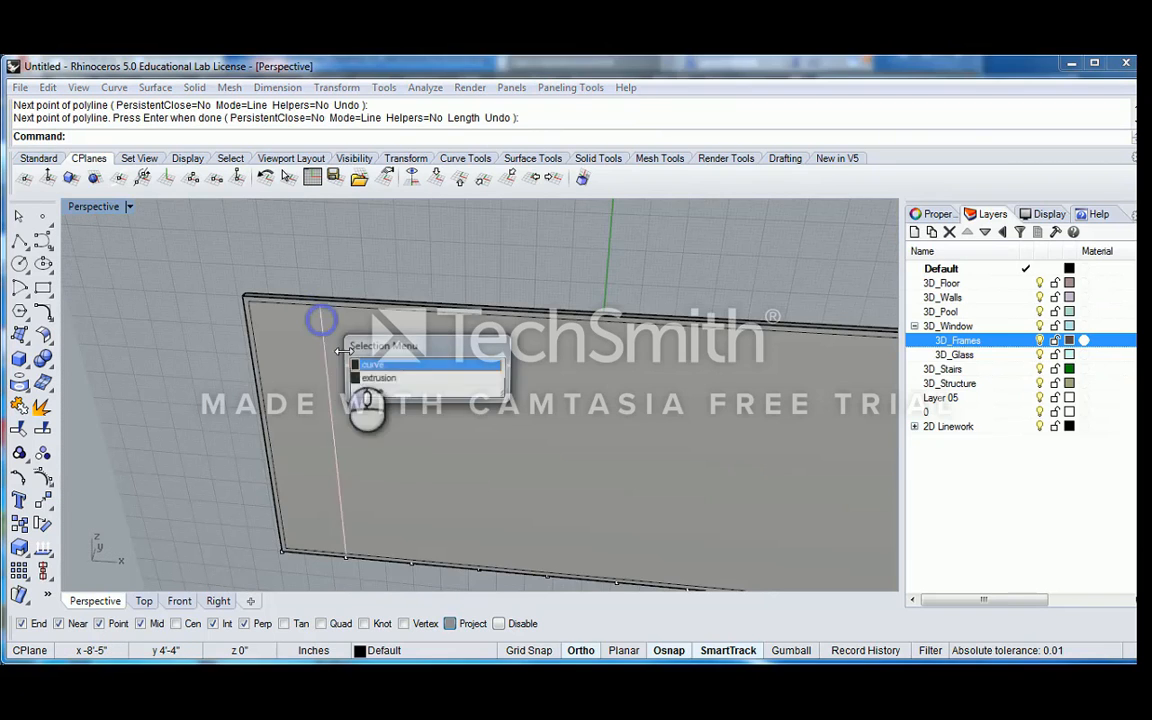
click(378, 365)
scroll(389, 382, down, 4)
text(Array)
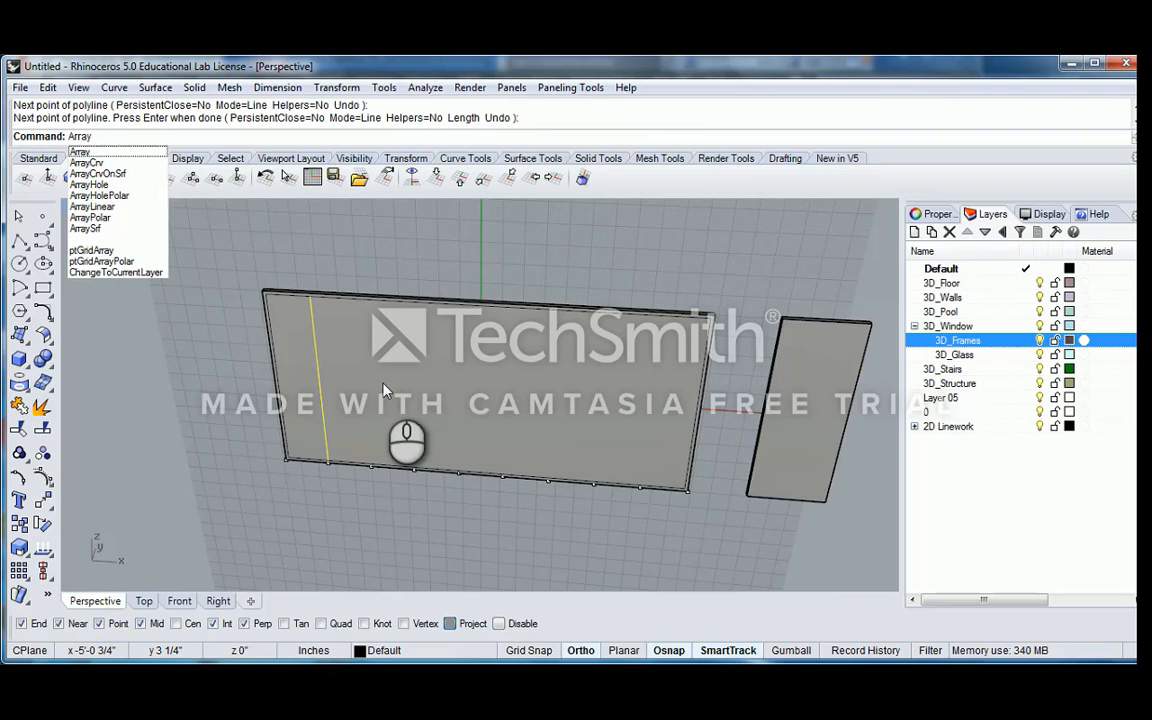
key(Return)
scroll(387, 460, up, 5)
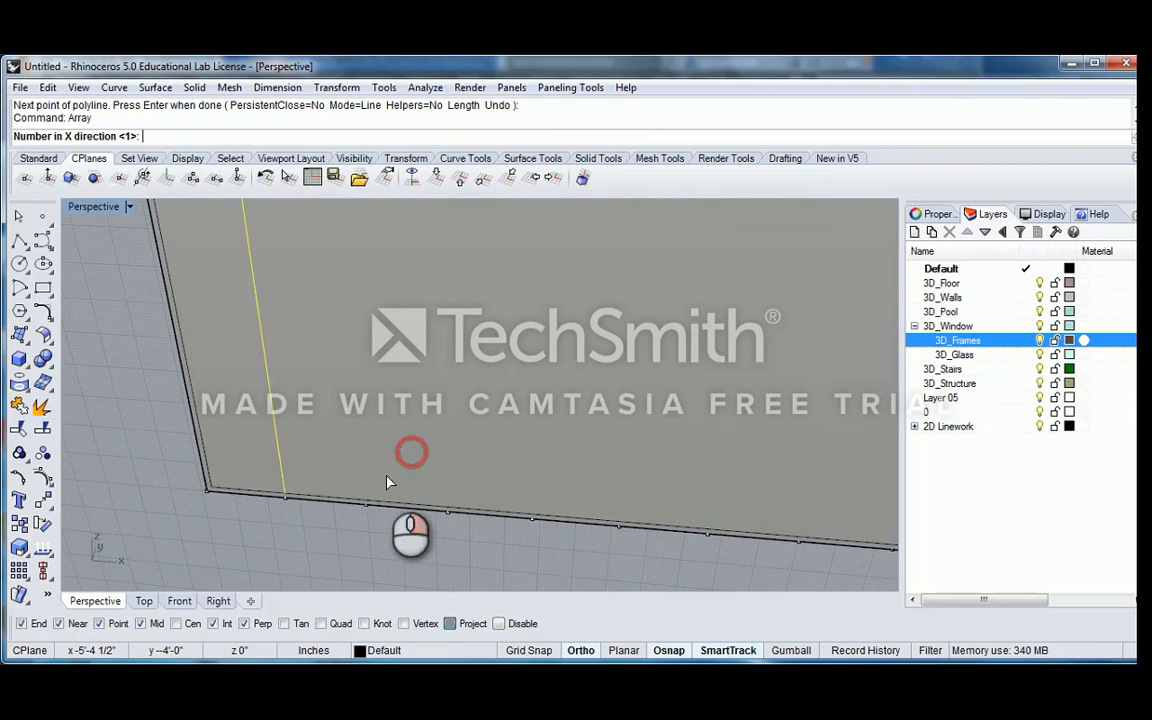
scroll(320, 460, down, 8)
right_drag(345, 456, 435, 411)
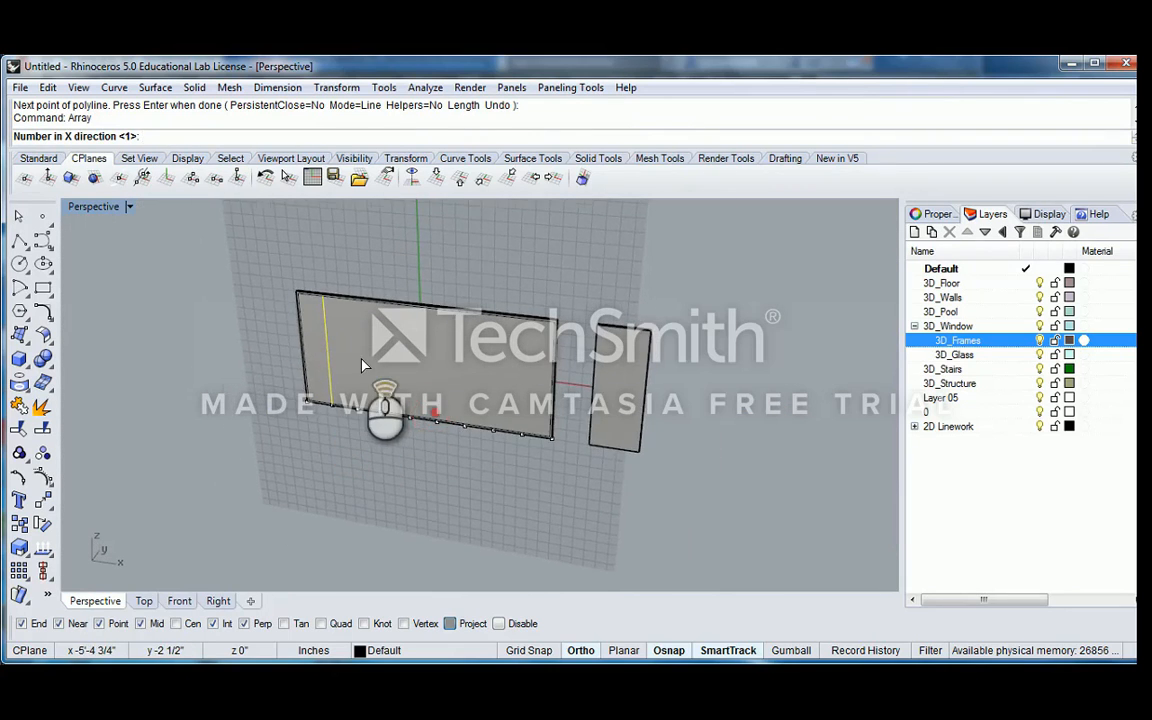
scroll(362, 366, up, 2)
scroll(350, 433, down, 4)
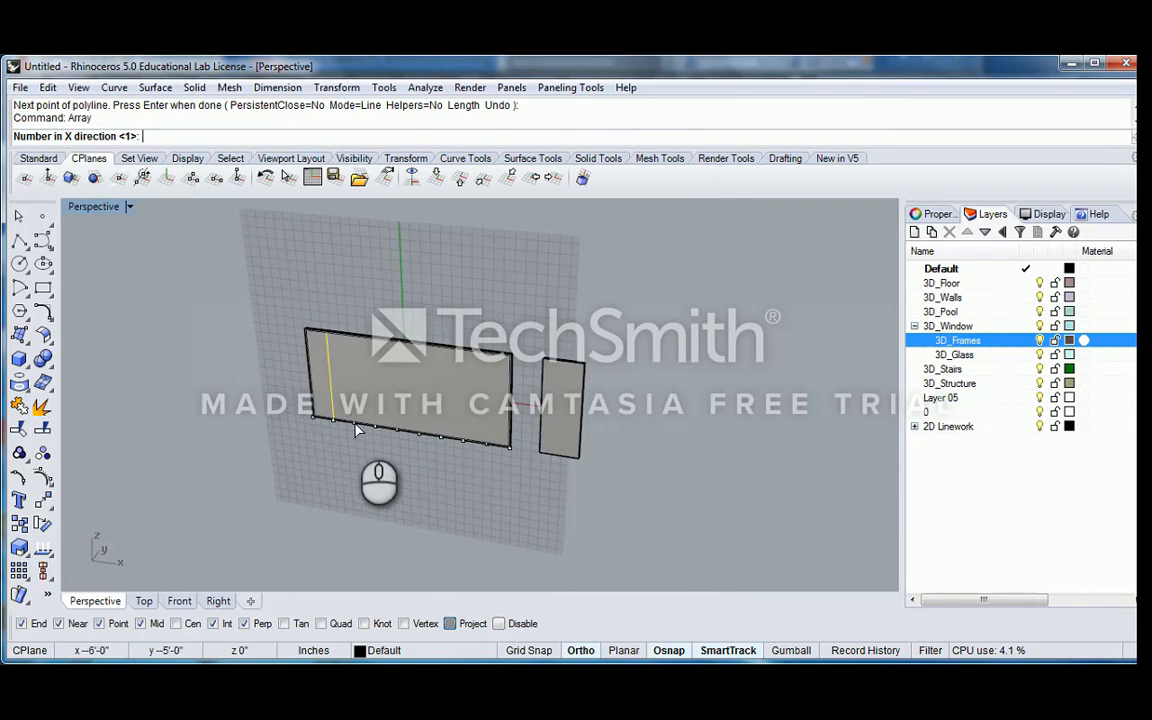
right_drag(357, 429, 406, 408)
scroll(328, 402, up, 4)
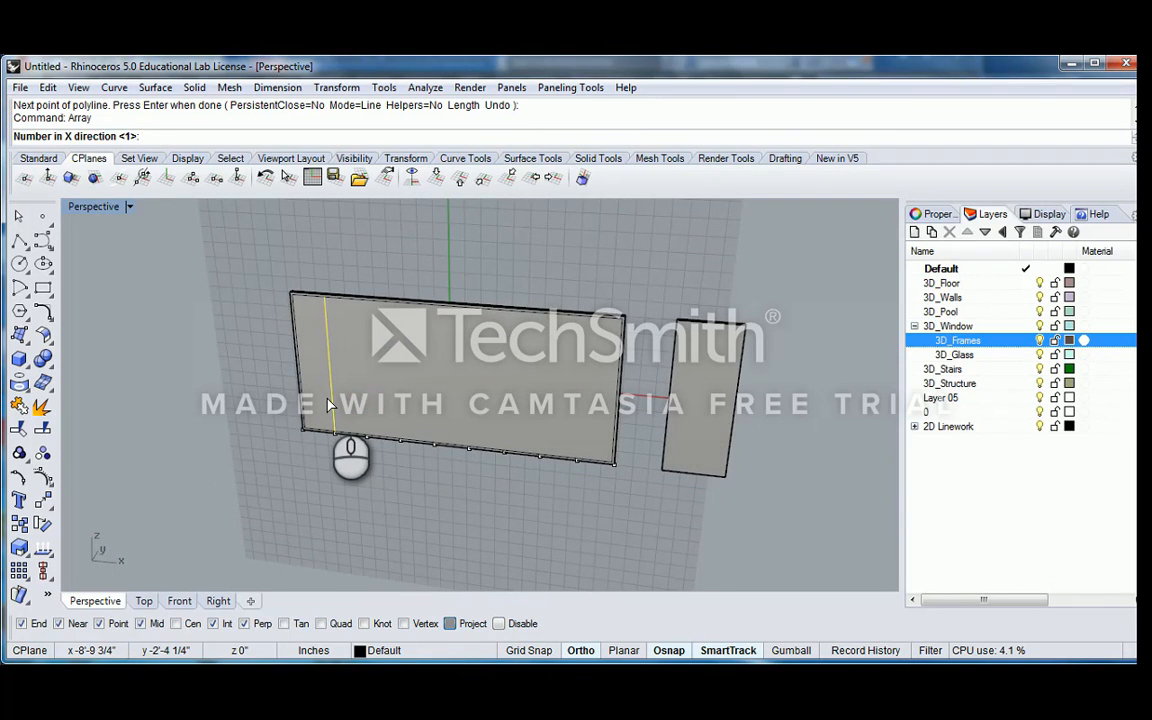
text(8)
key(Return)
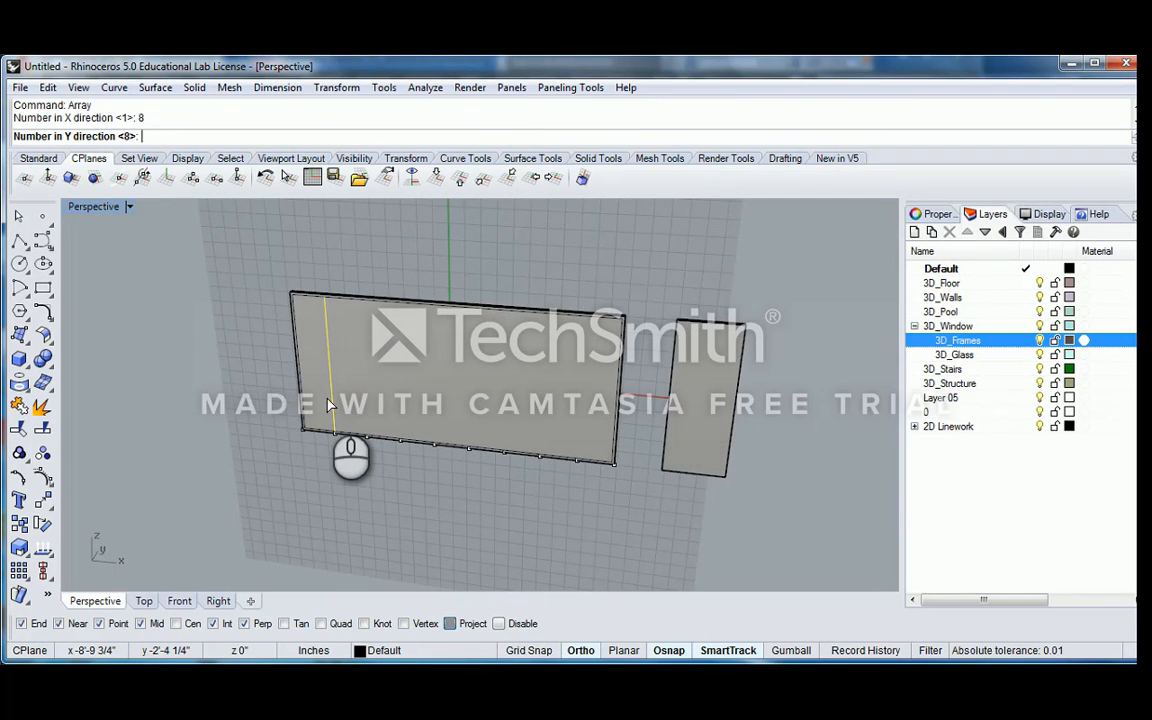
key(Return)
Space the 8-line array by the distance between the first two division points on the panel's bottom edge and accept it
scroll(333, 440, up, 4)
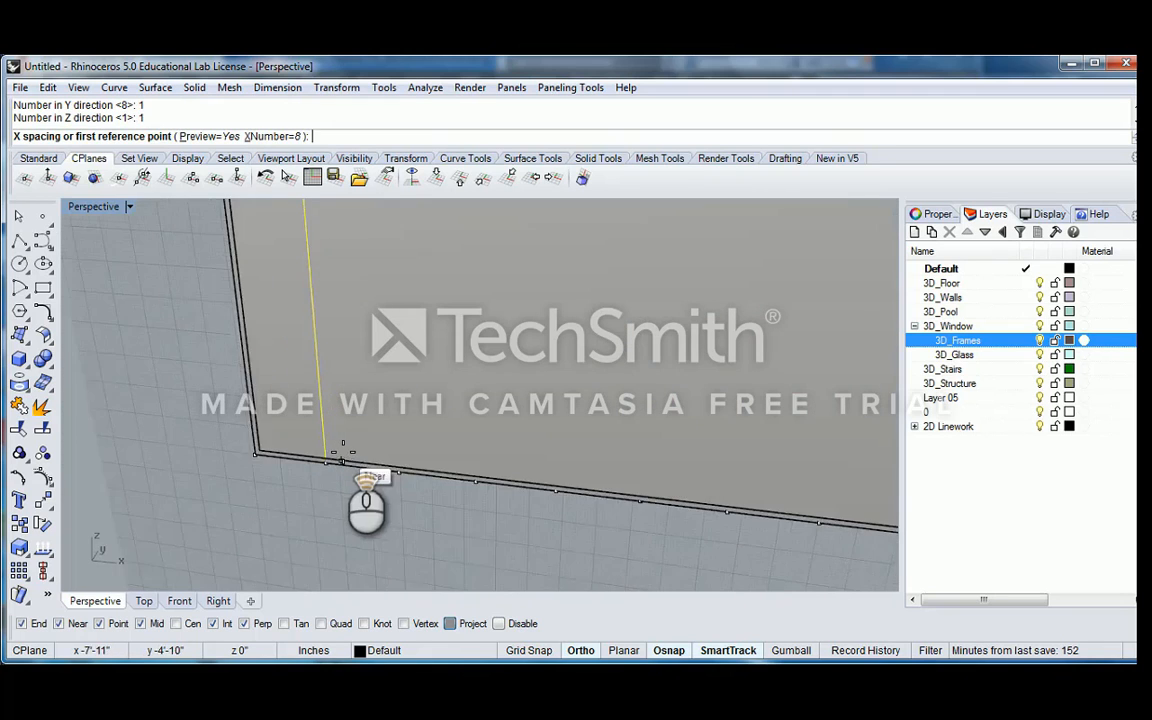
click(320, 474)
click(409, 479)
scroll(500, 480, down, 7)
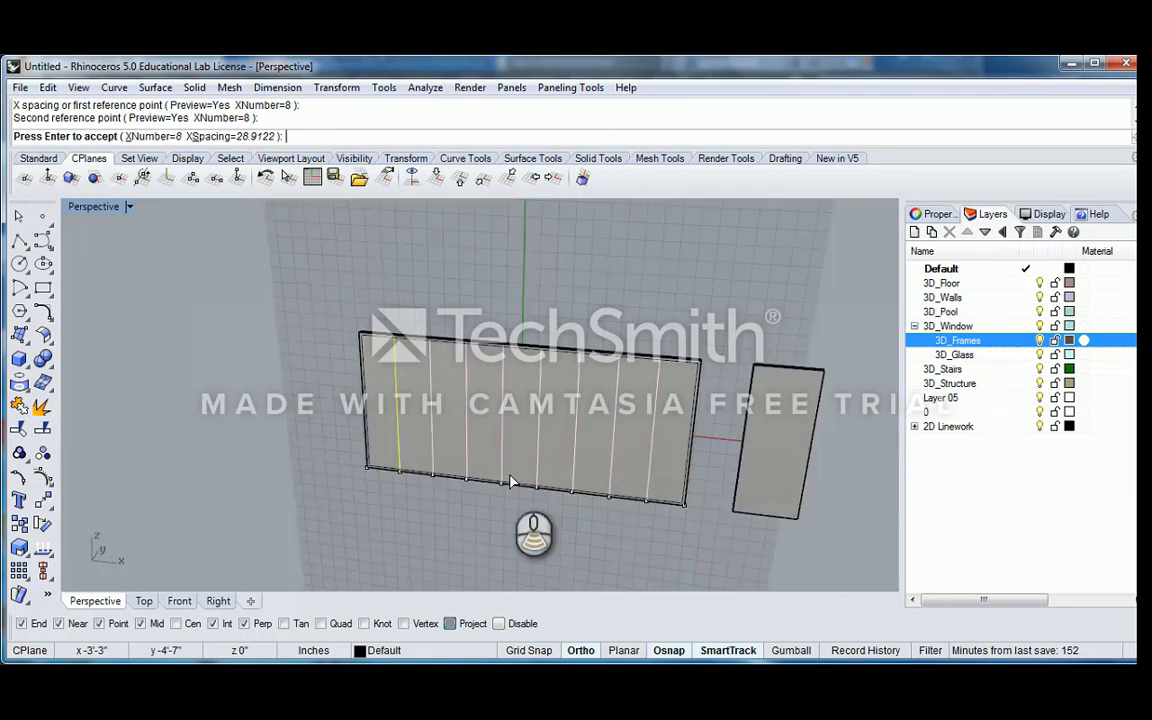
key(Return)
Examine the arrayed vertical lines across the large panel, and undo the array
scroll(591, 453, up, 4)
right_drag(585, 453, 479, 438)
click(615, 378)
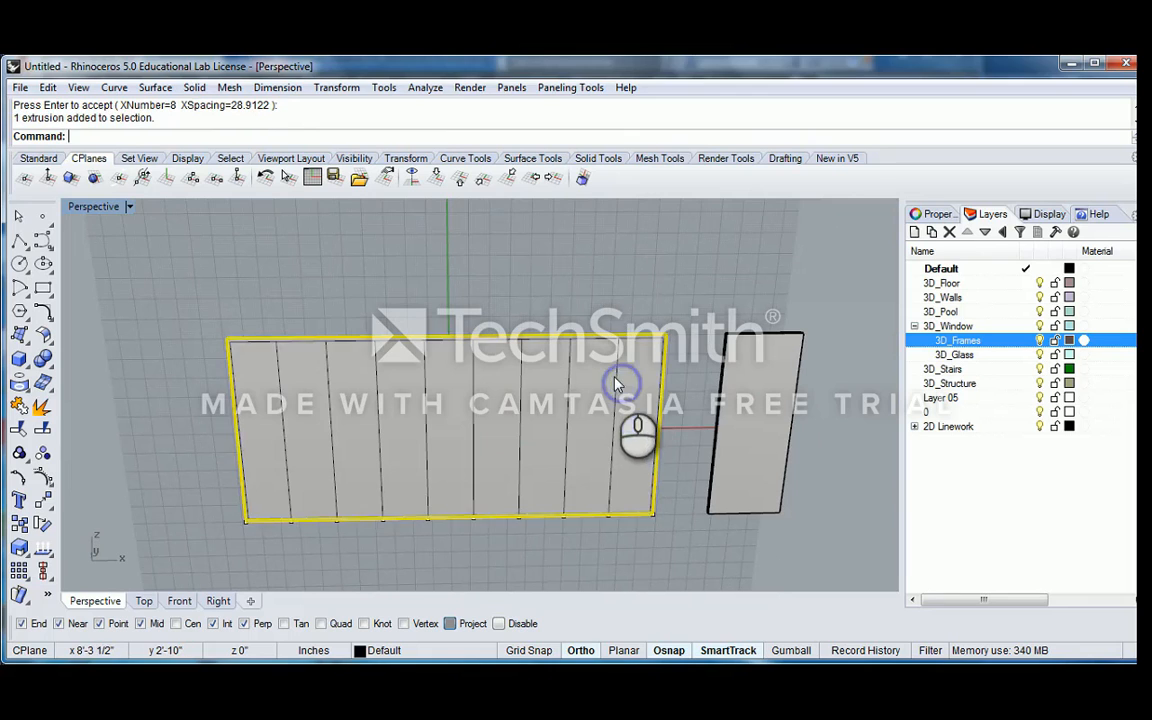
click(618, 381)
click(657, 422)
shift+right_drag(658, 428, 537, 335)
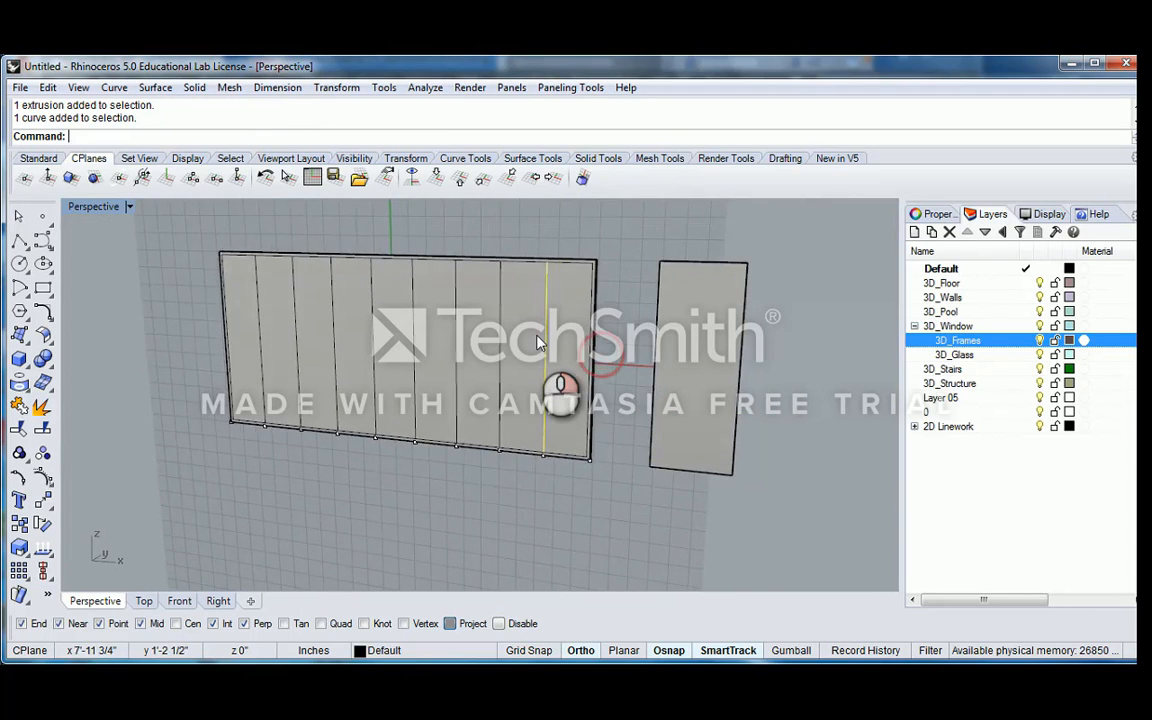
scroll(538, 338, up, 2)
shift+right_drag(565, 454, 490, 453)
scroll(513, 450, up, 6)
scroll(513, 450, down, 6)
scroll(445, 424, down, 4)
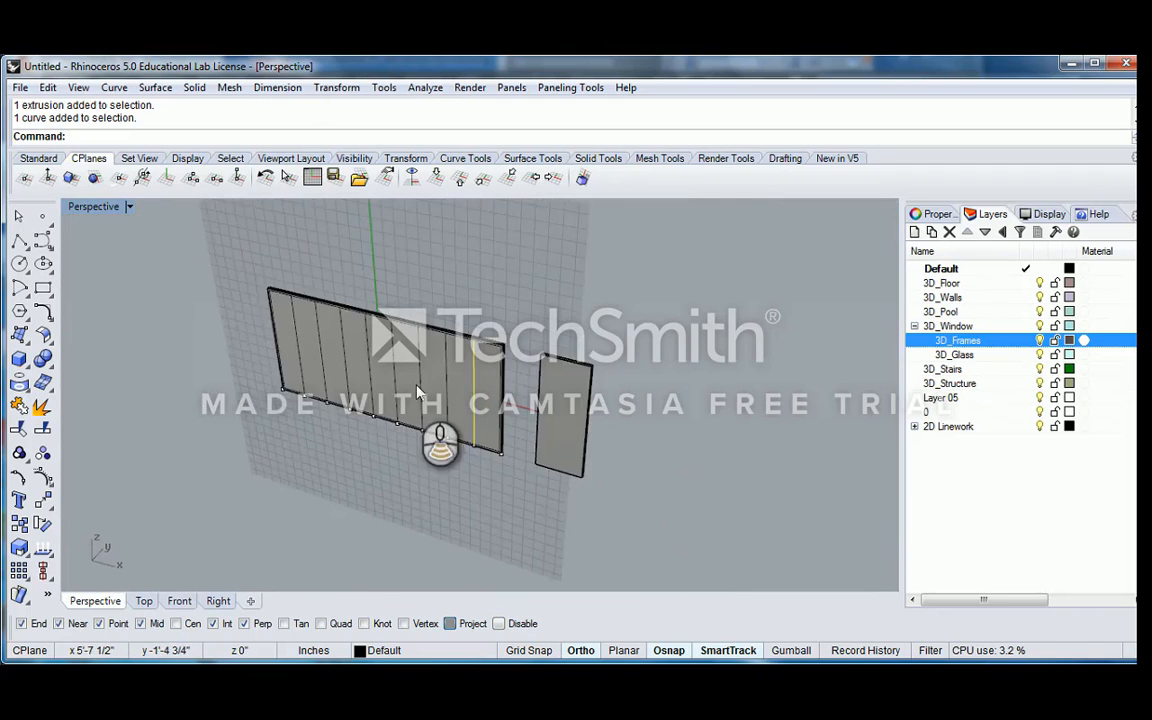
right_drag(440, 420, 314, 370)
scroll(396, 388, up, 4)
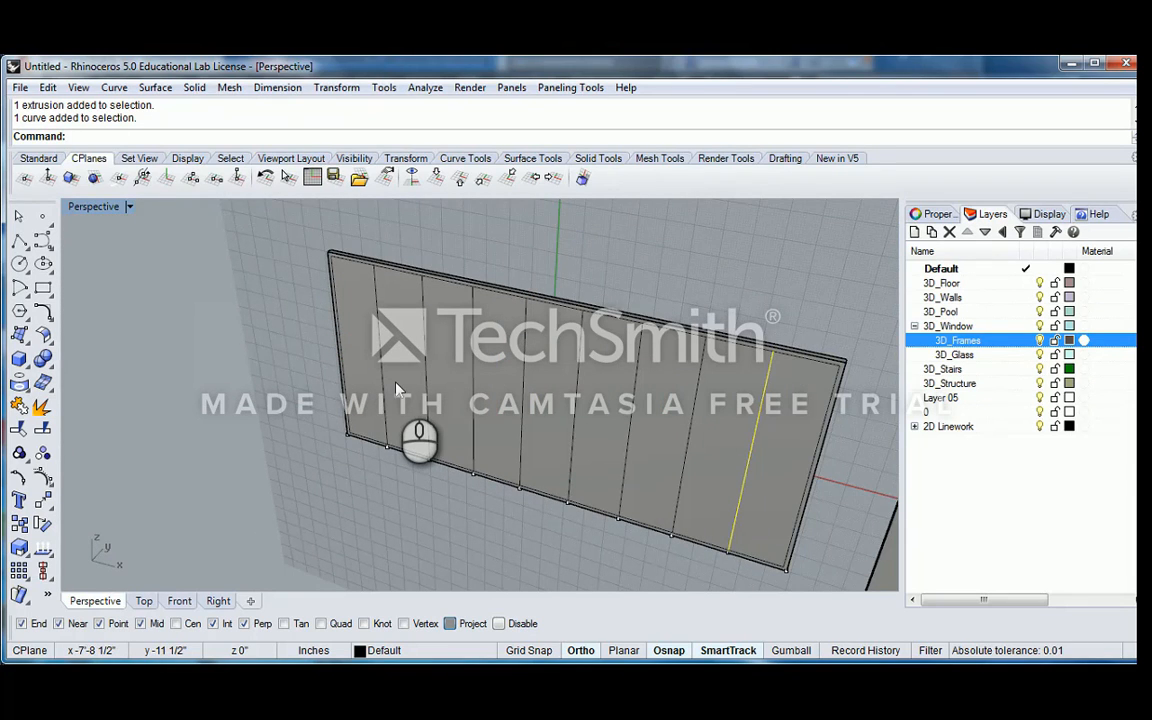
key(ctrl+z)
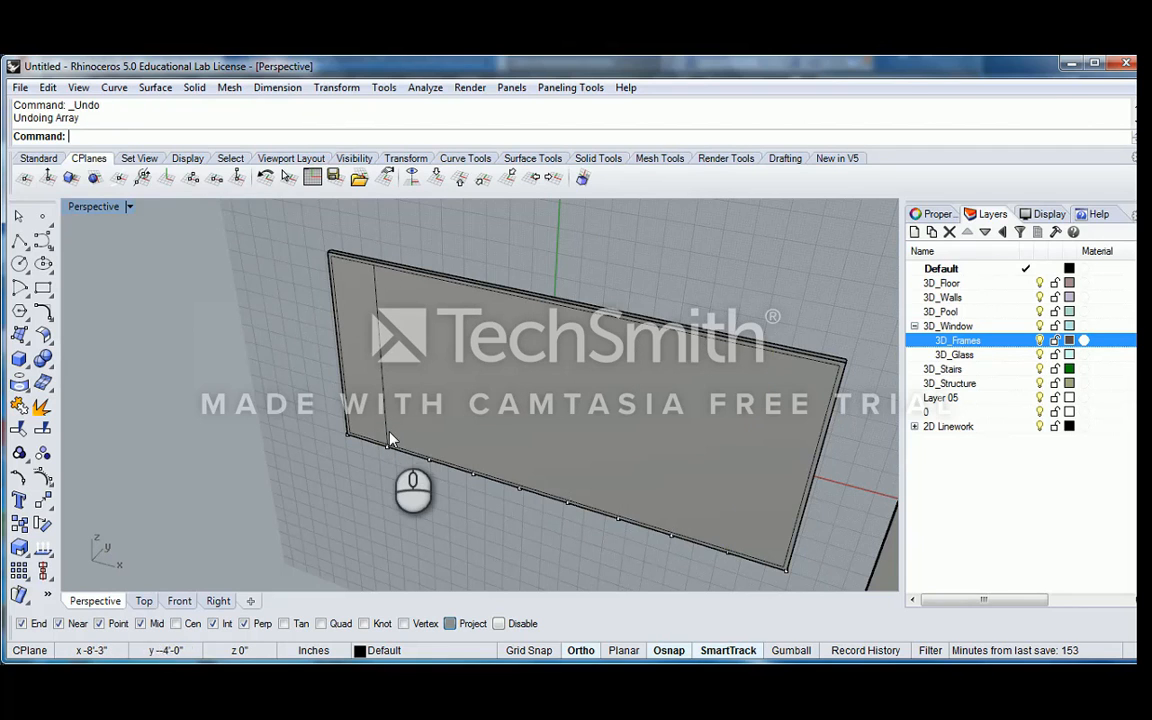
Extrude the first vertical line into a surface 3 inches deep through the panel's thickness, with Project snapping turned off
scroll(393, 432, up, 3)
click(381, 421)
scroll(393, 430, down, 1)
scroll(393, 428, down, 3)
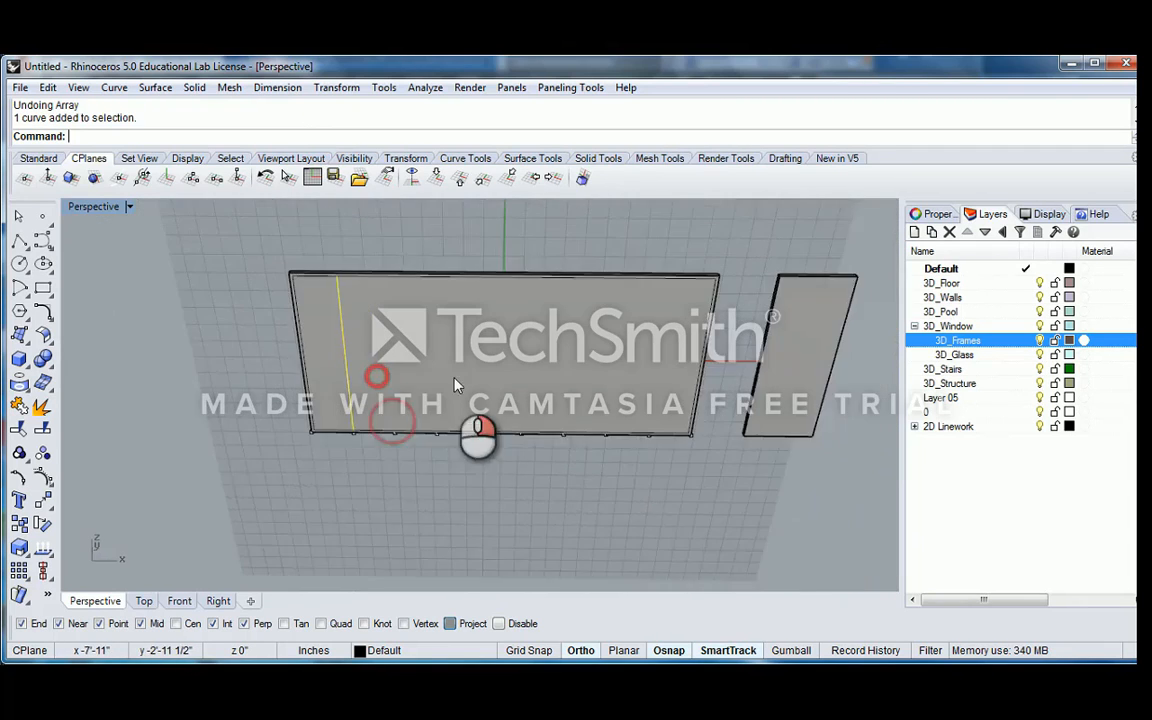
scroll(458, 386, up, 5)
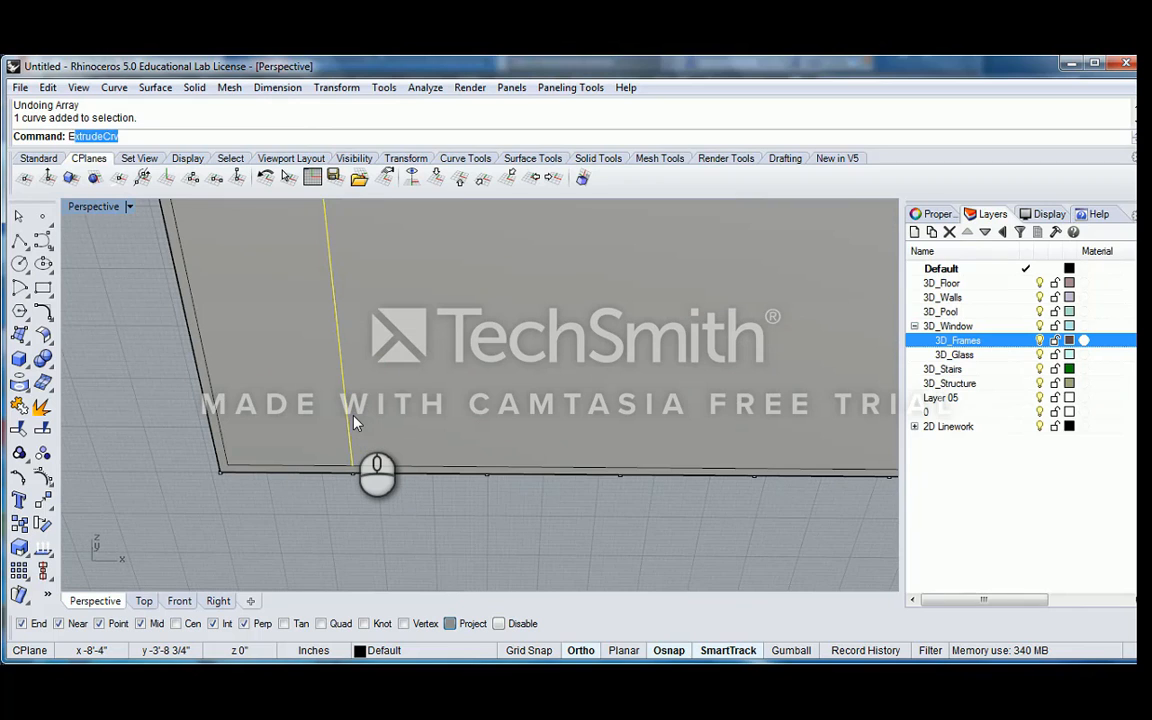
right_drag(386, 408, 420, 408)
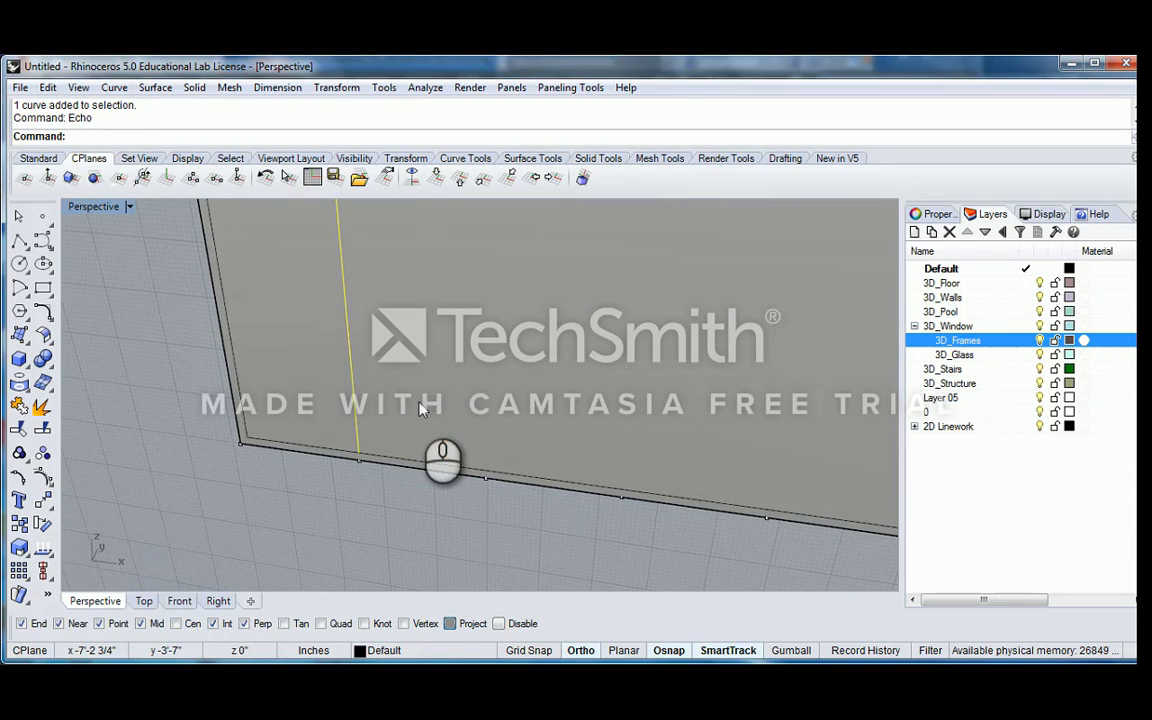
text(e1)
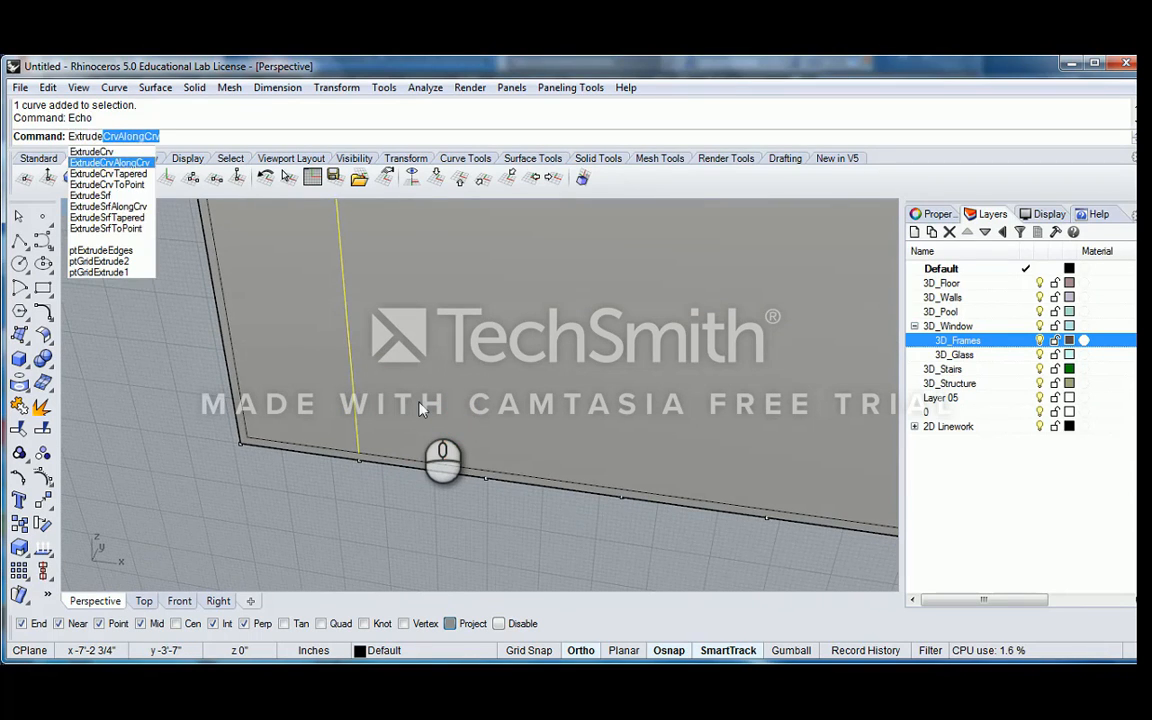
key(Down)
key(Return)
right_drag(424, 447, 364, 442)
click(451, 626)
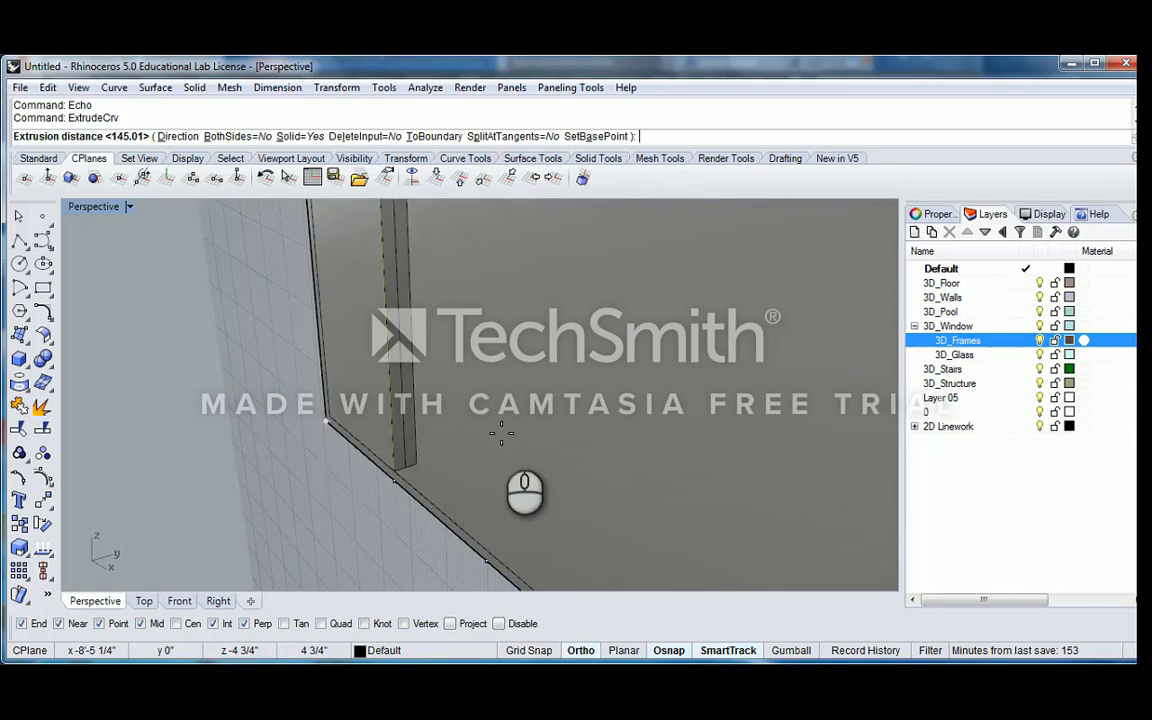
right_drag(501, 432, 600, 420)
click(541, 401)
Extrude the new vertical surface 1 inch to both sides to form a solid mullion
click(383, 470)
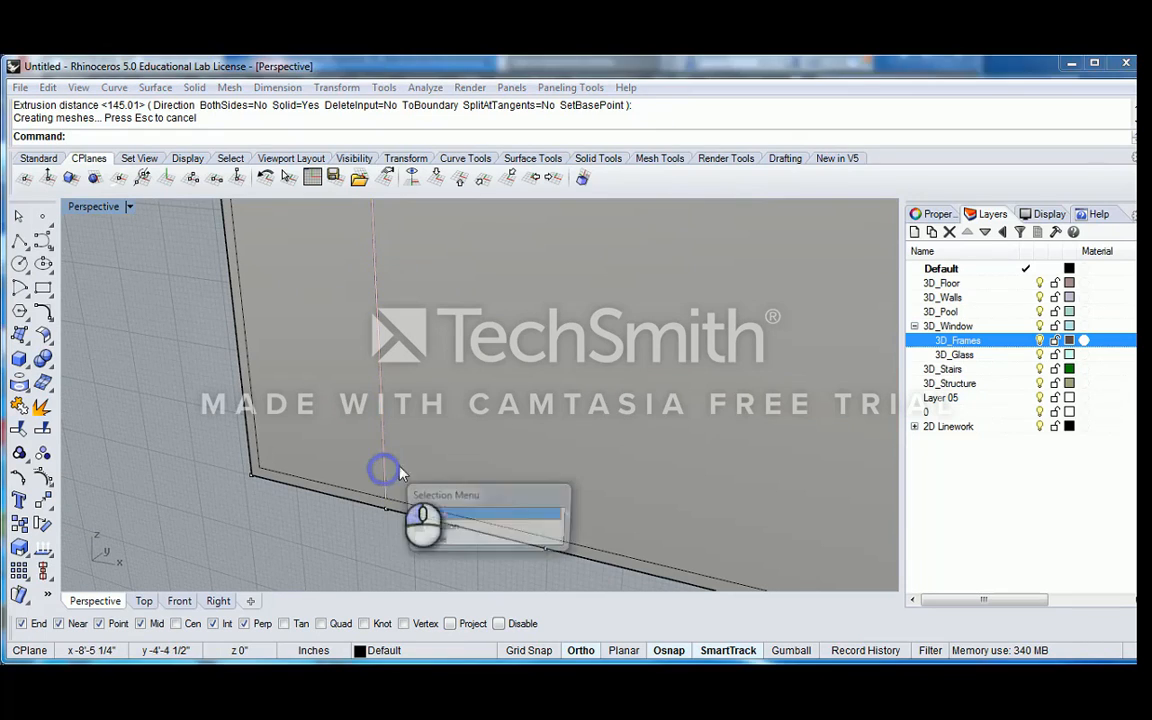
click(441, 526)
scroll(461, 482, down, 6)
right_drag(465, 470, 435, 473)
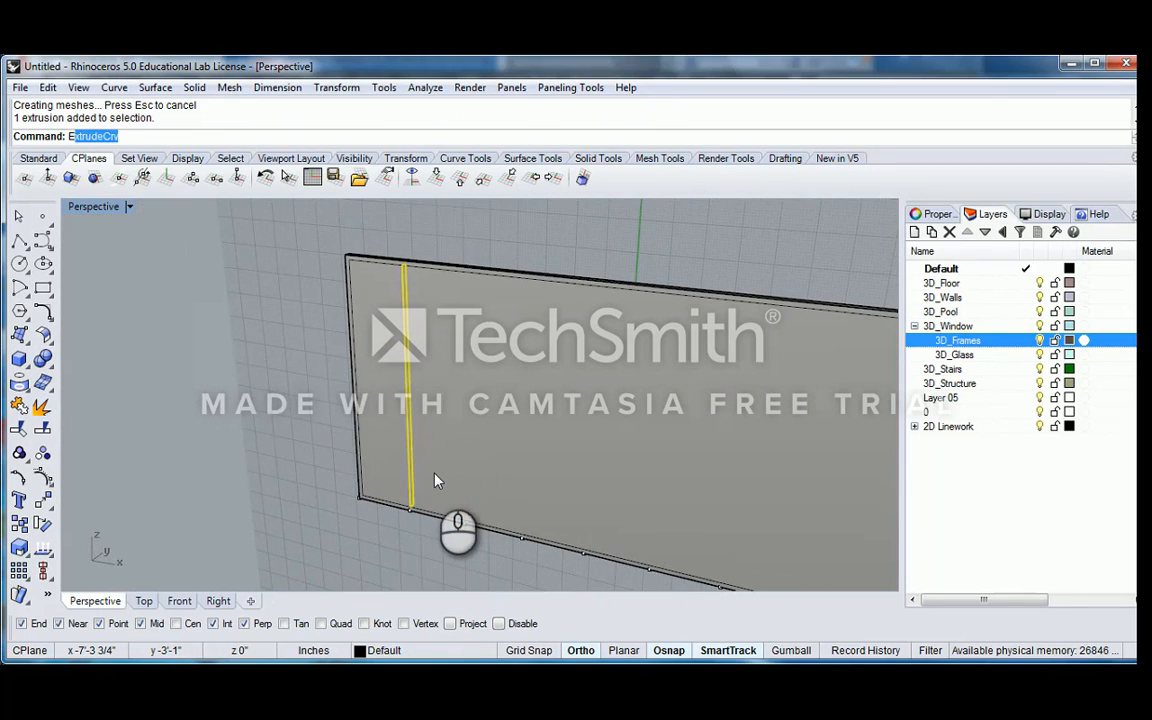
text(Es)
key(BackSpace)
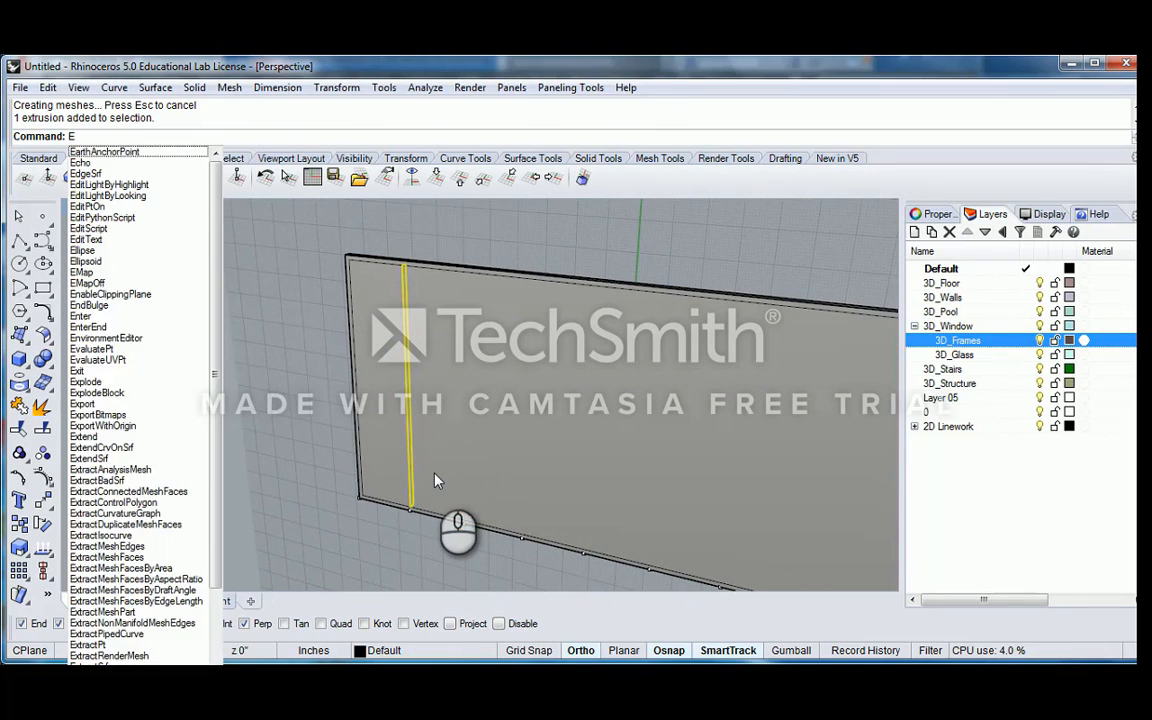
text(xtrudeSrfAlongCrv)
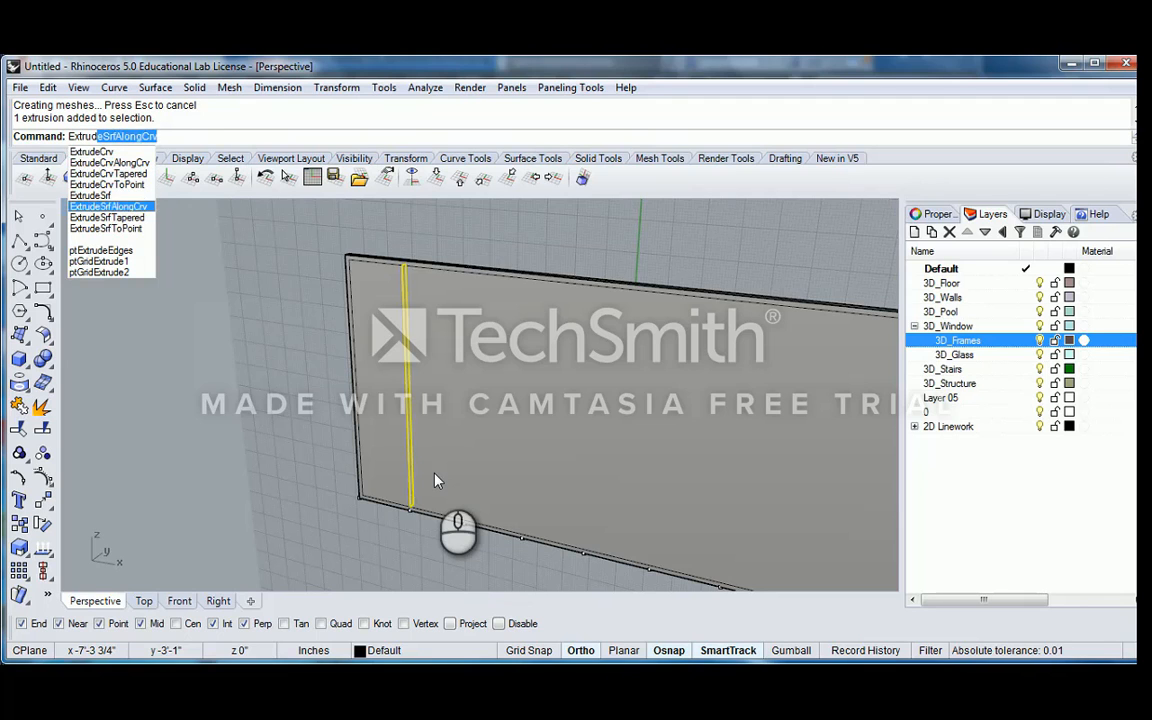
key(Up)
key(Return)
scroll(420, 499, up, 6)
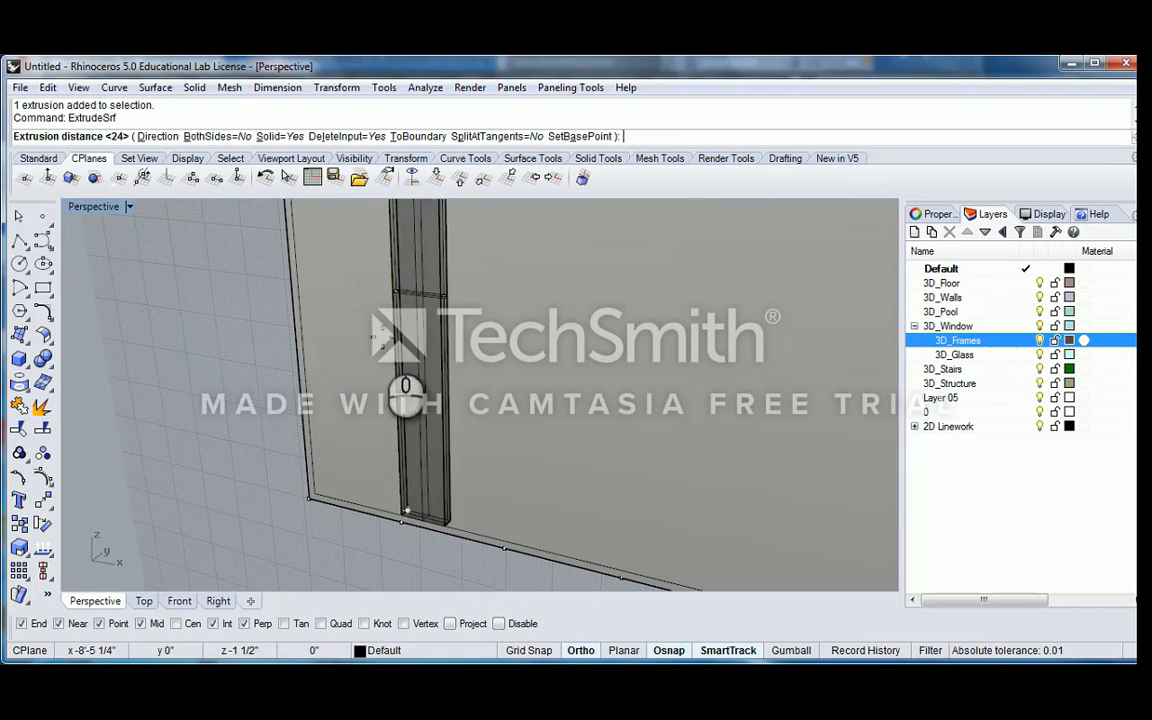
click(212, 136)
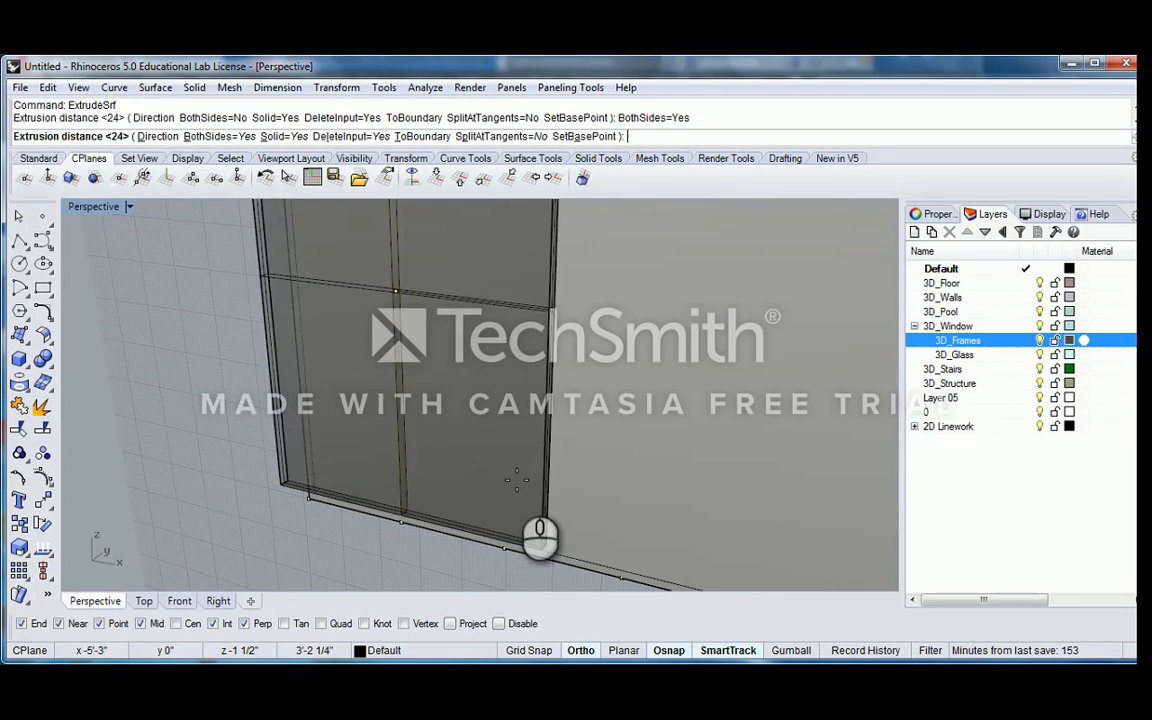
text(1)
key(Return)
Delete the original vertical line curve at the base of the solid mullion
scroll(430, 460, up, 5)
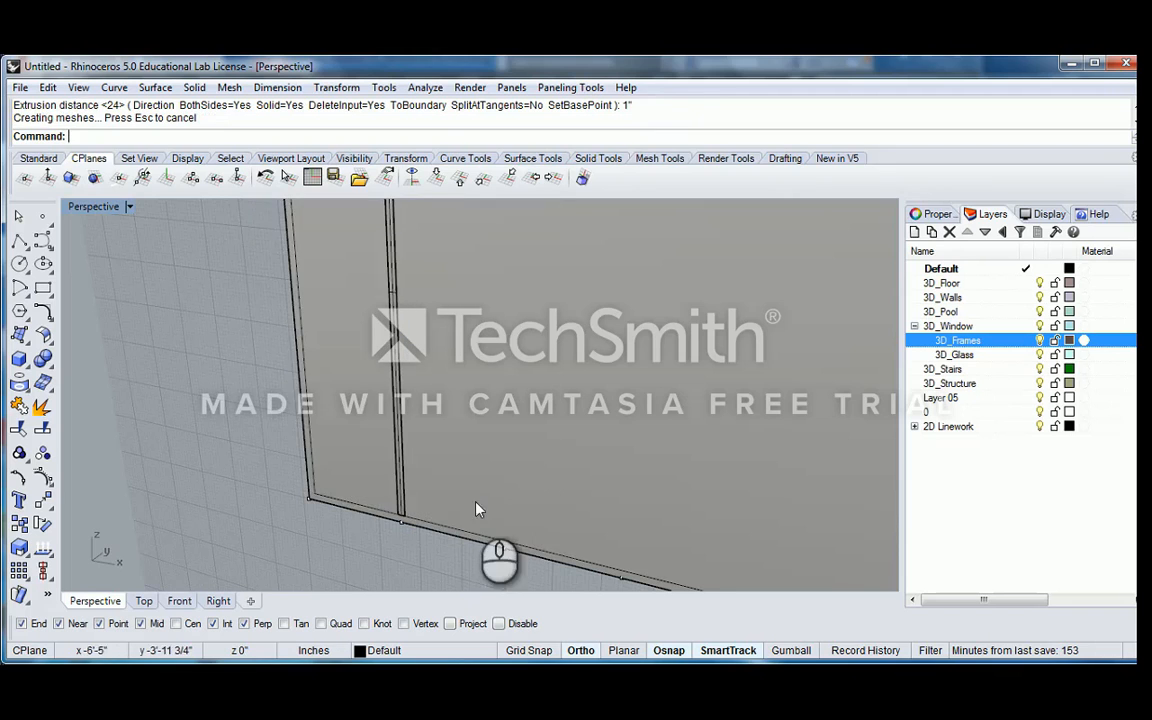
click(388, 517)
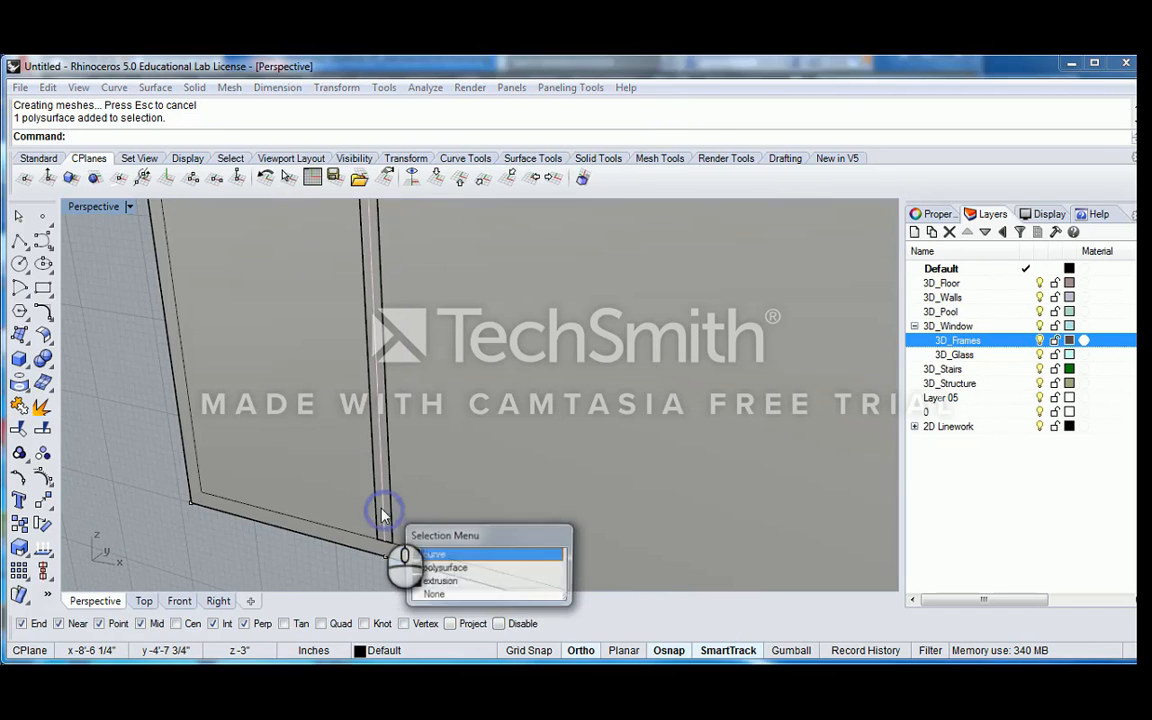
click(435, 560)
key(Delete)
scroll(445, 500, down, 5)
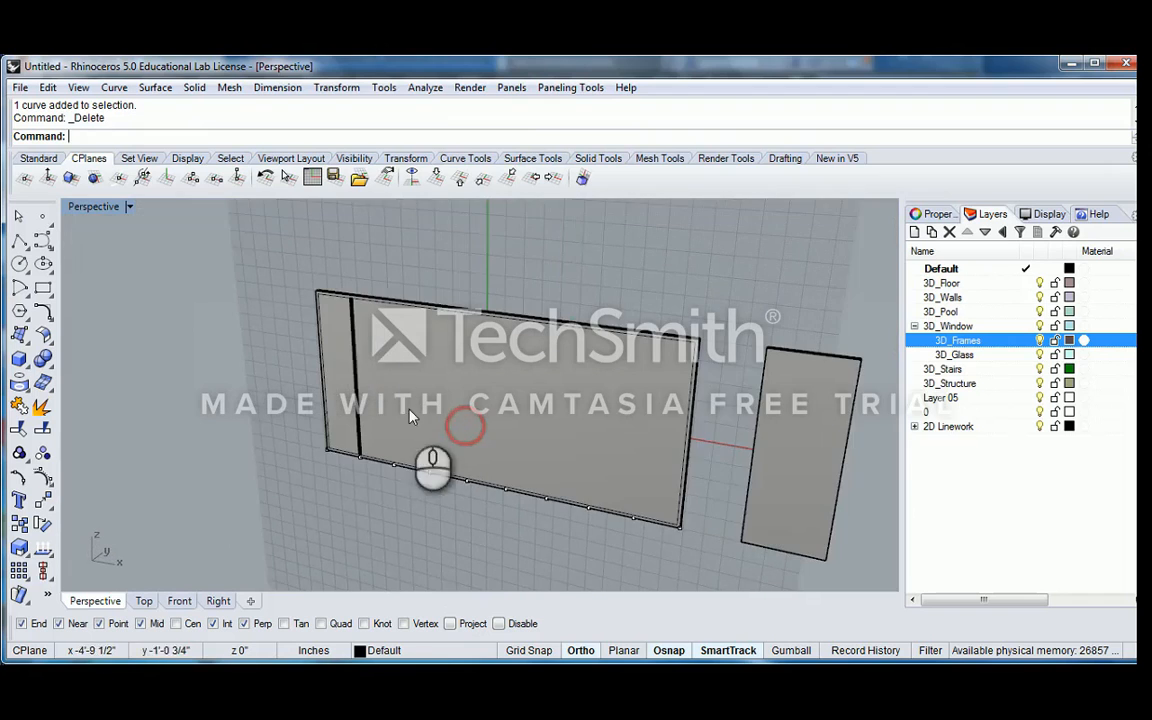
Extrude the inner offset rectangle as a solid that passes through the large panel's full thickness
scroll(360, 330, up, 5)
click(328, 290)
click(363, 268)
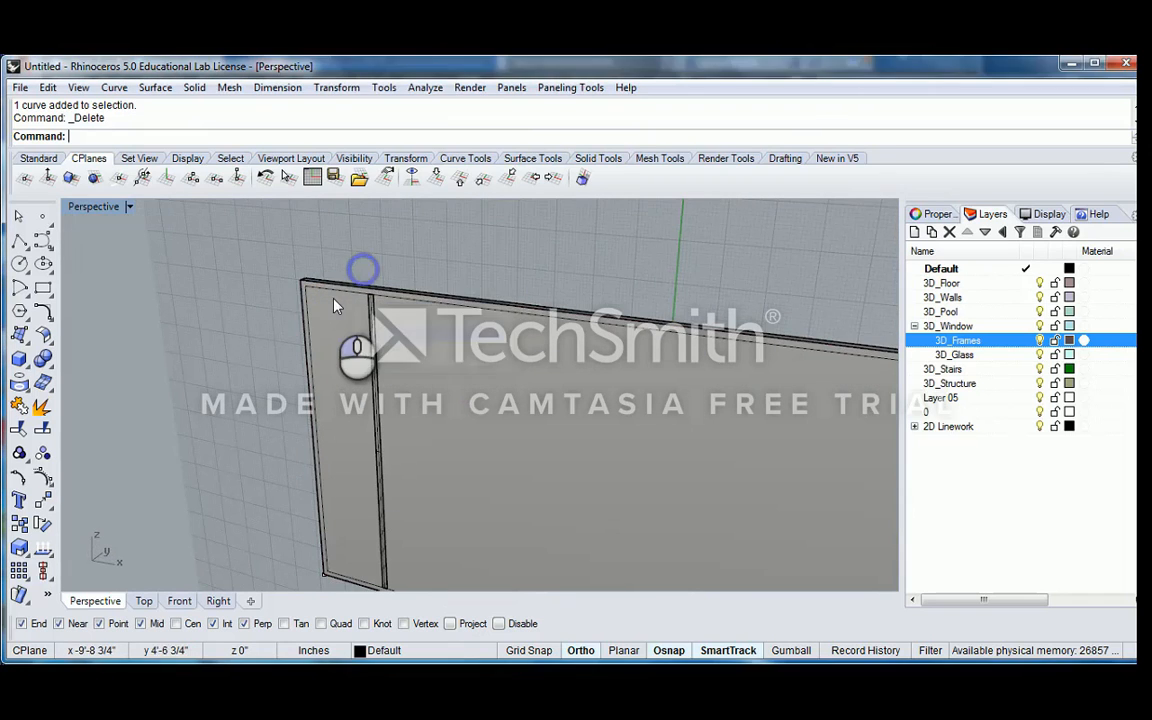
click(336, 291)
click(348, 309)
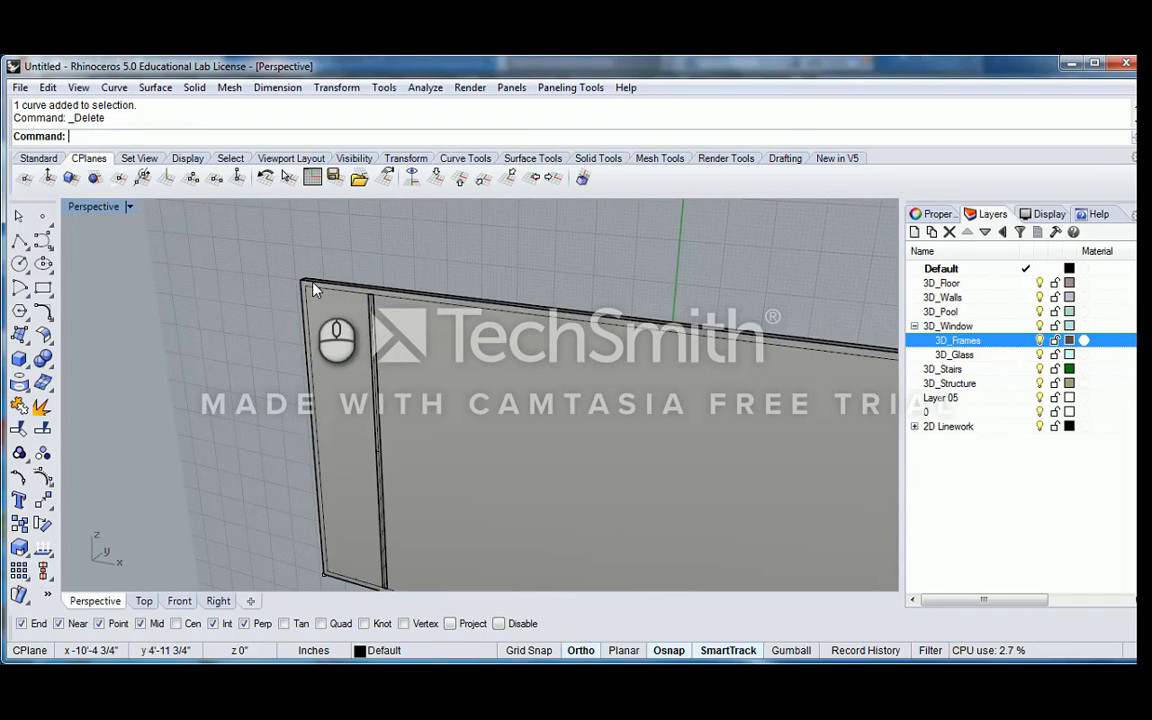
scroll(315, 284, up, 1)
click(314, 284)
click(344, 327)
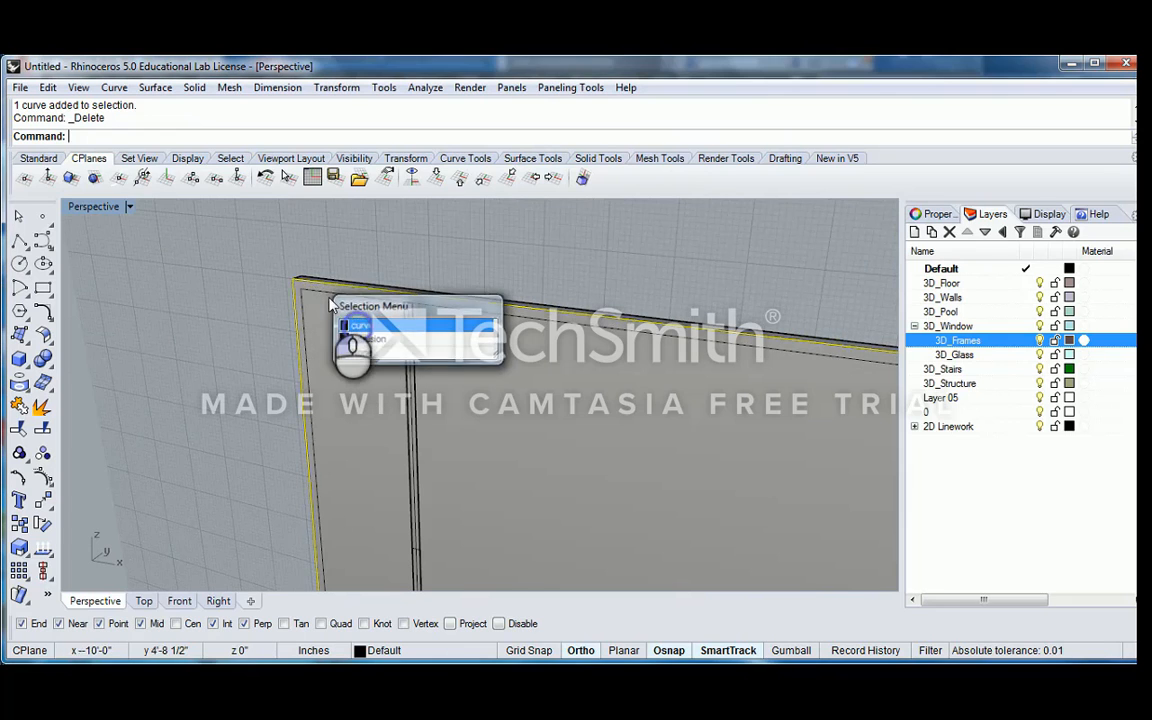
click(318, 292)
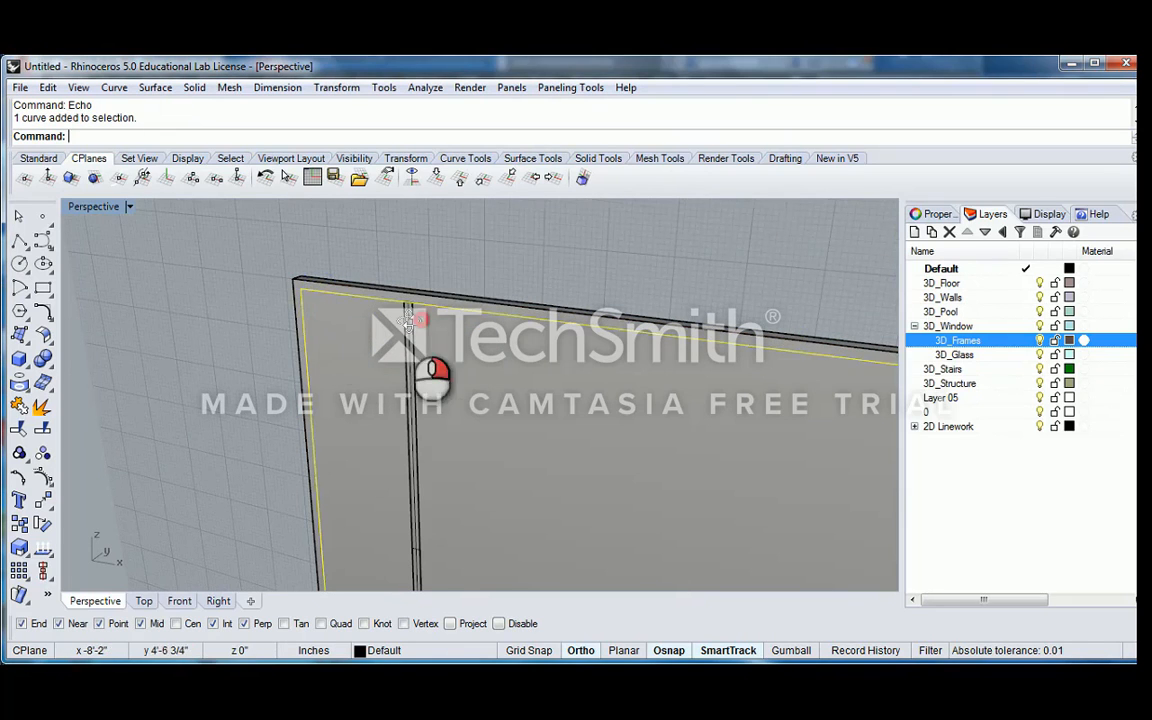
scroll(375, 300, down, 3)
scroll(332, 305, up, 3)
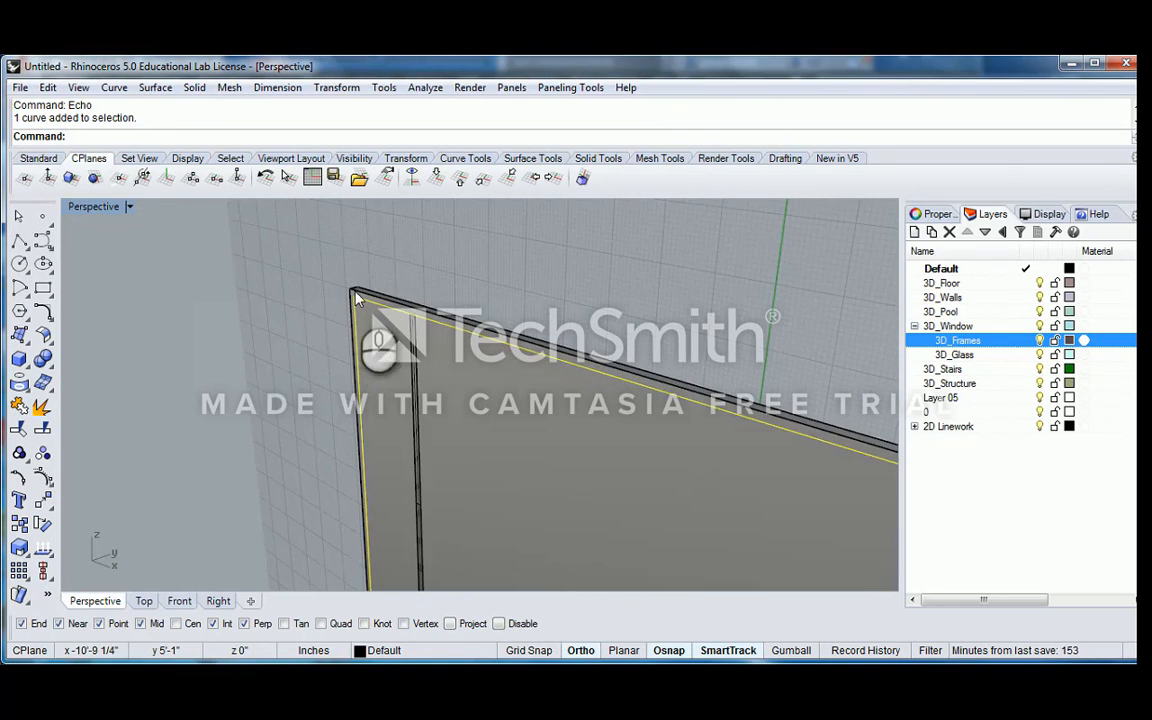
right_click(419, 262)
text(E)
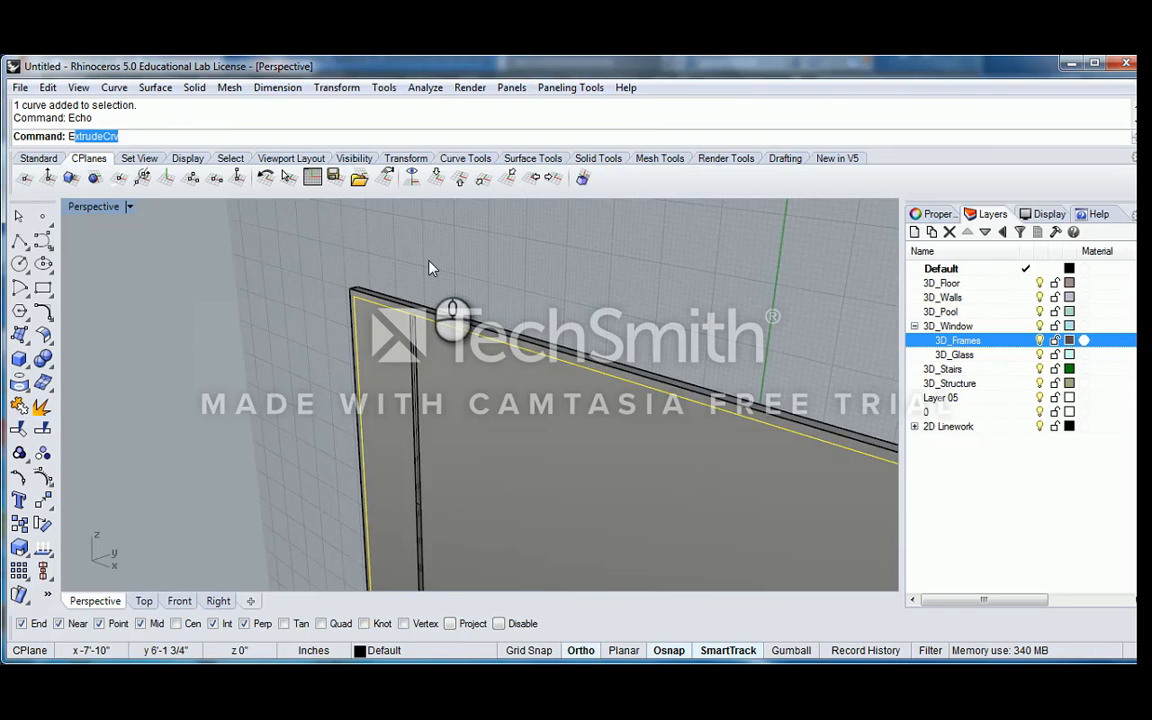
text(xtrudeCrv)
key(Return)
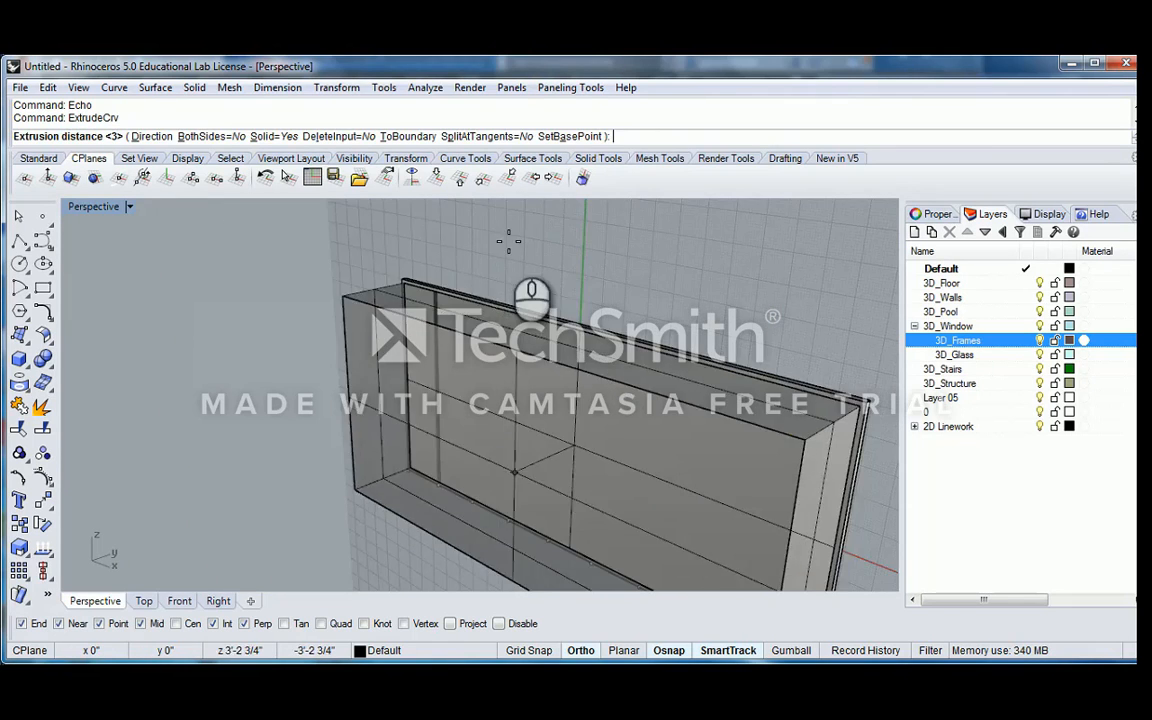
click(586, 226)
scroll(419, 290, up, 9)
key(Escape)
Subtract the inner rectangular solid from the large panel with BooleanDifference to leave a hollow frame
click(388, 275)
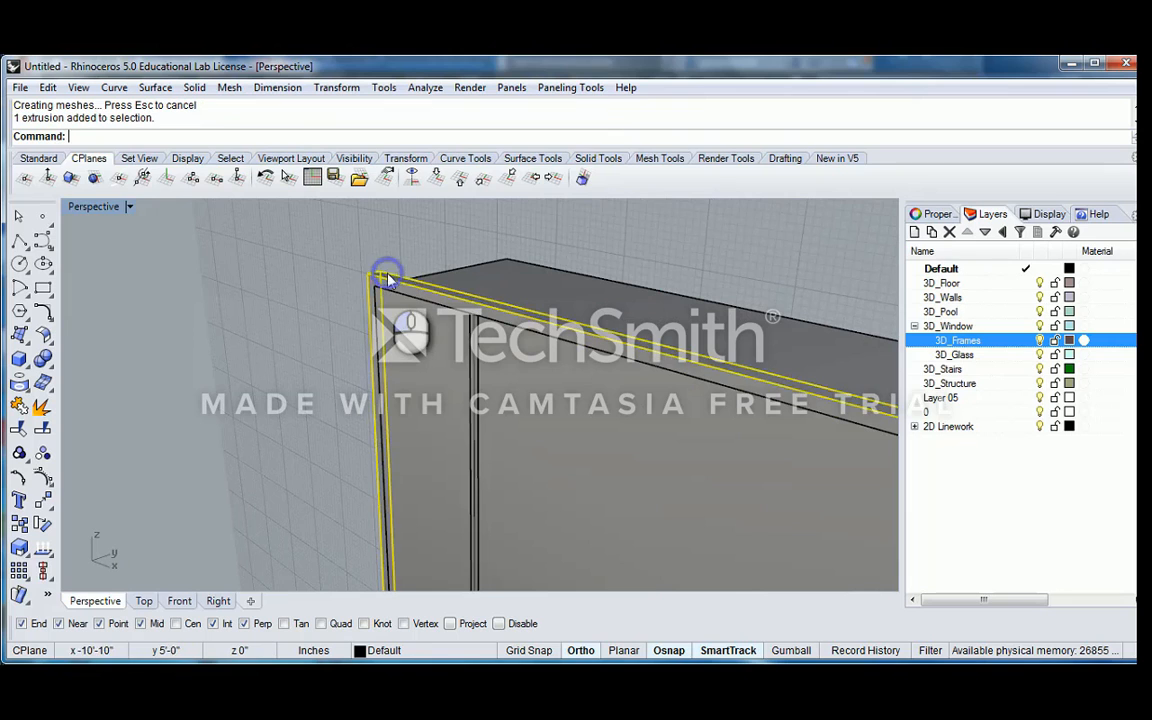
text(BooleanDifference)
key(Return)
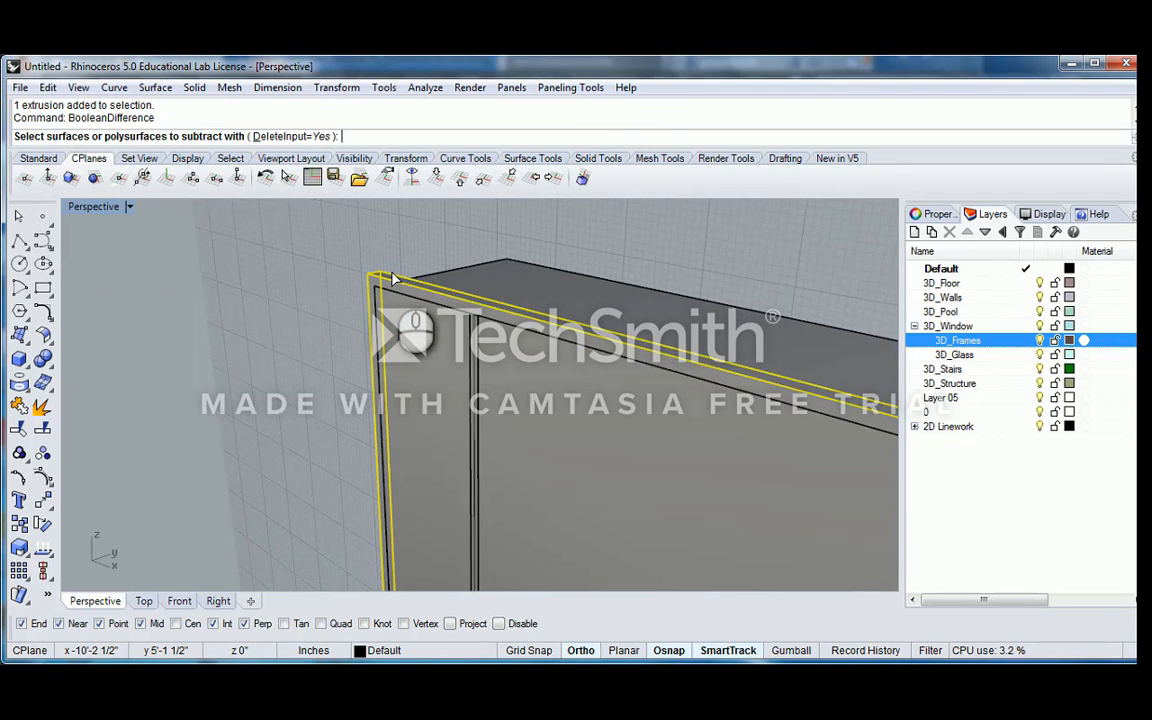
right_drag(432, 267, 373, 443)
click(488, 268)
key(Return)
Finish subtracting the inner solid, and array the mullion 8 times in X only, spaced between adjacent division points on the frame's base
click(417, 417)
scroll(436, 453, up, 8)
click(373, 450)
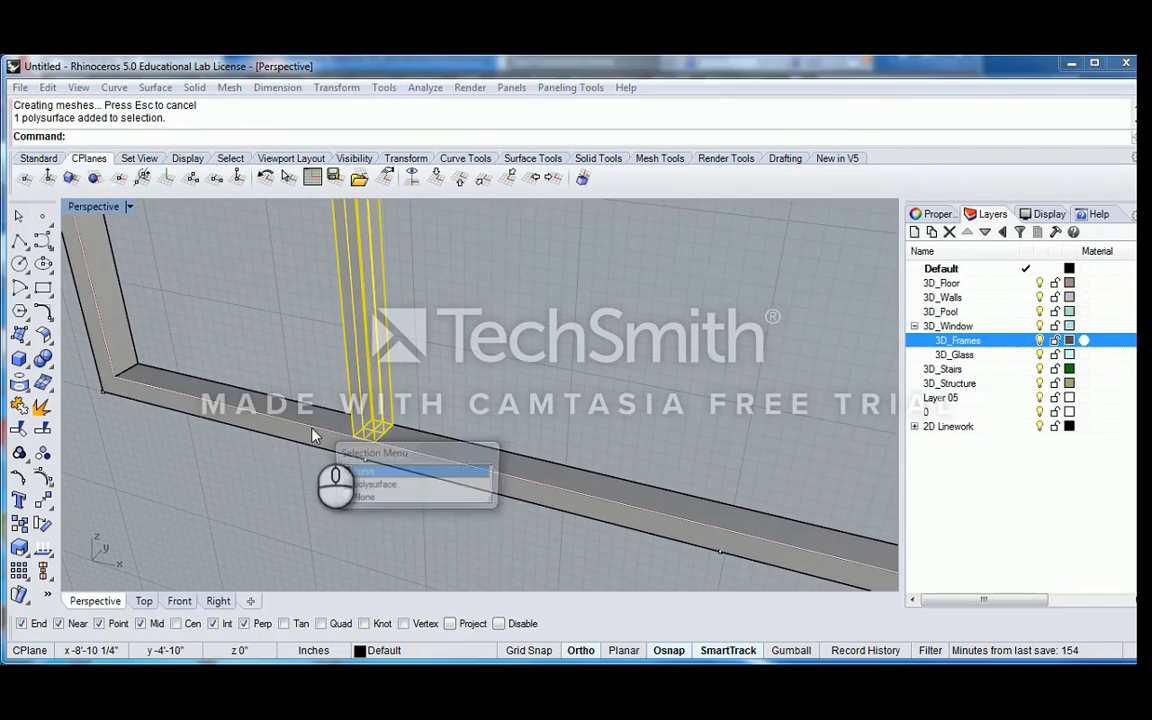
click(370, 470)
text(A)
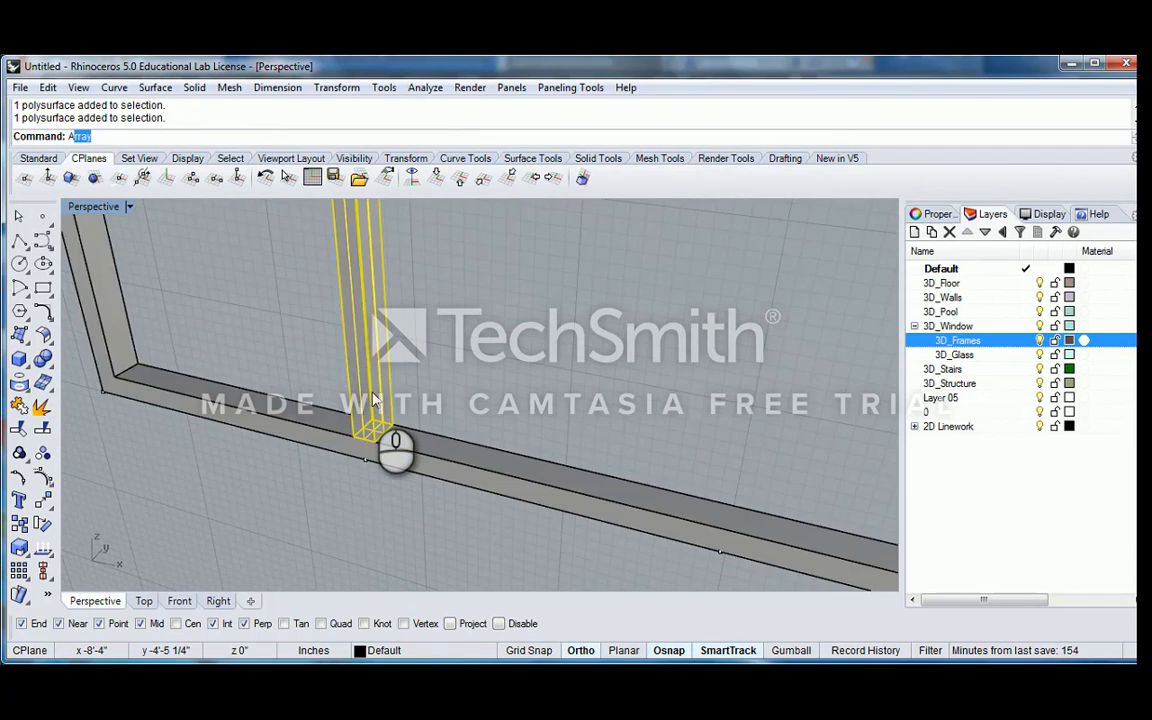
text(rray)
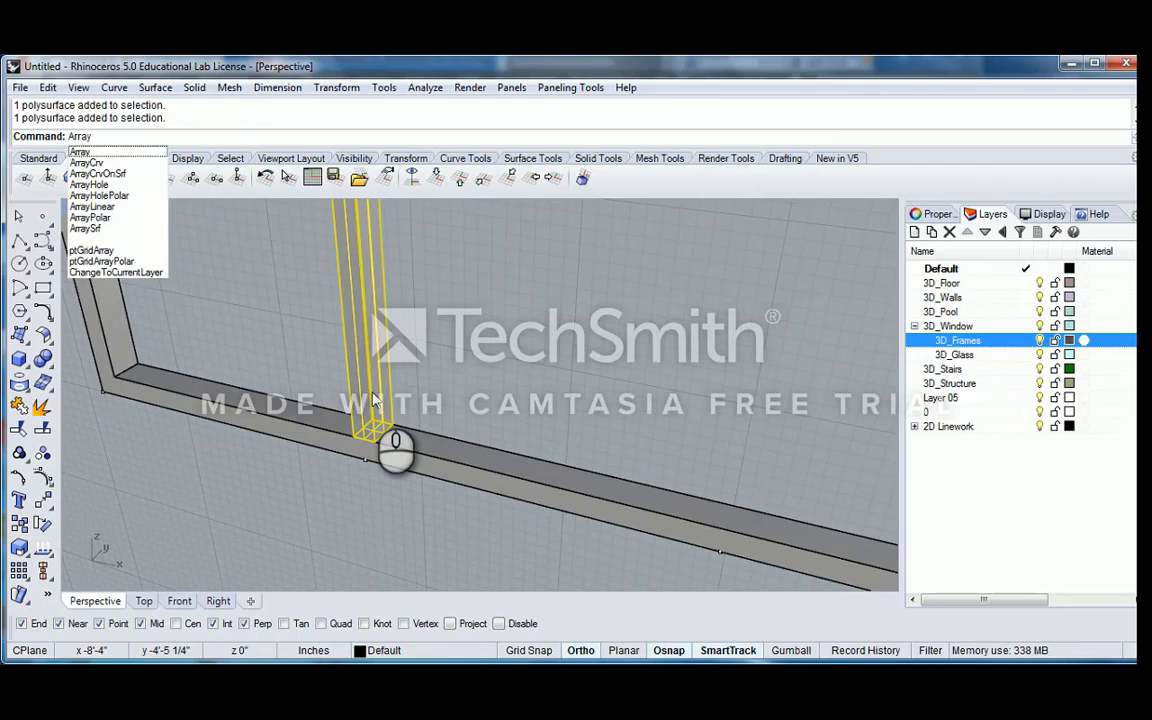
key(Return)
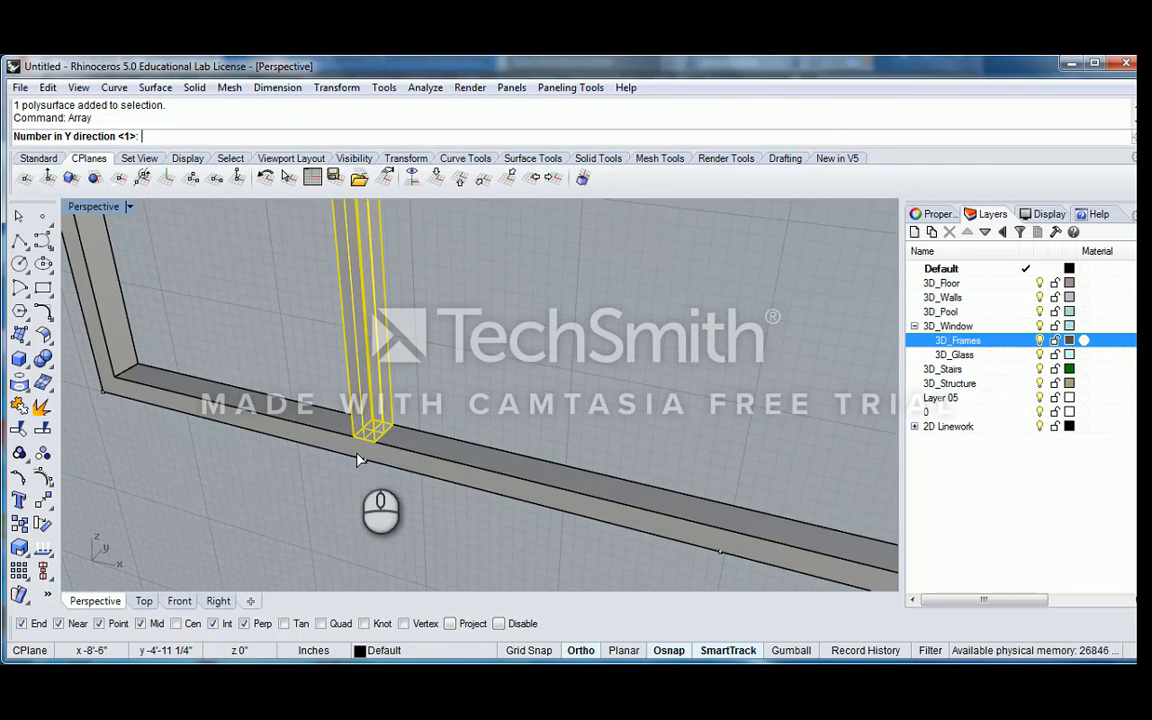
key(Return)
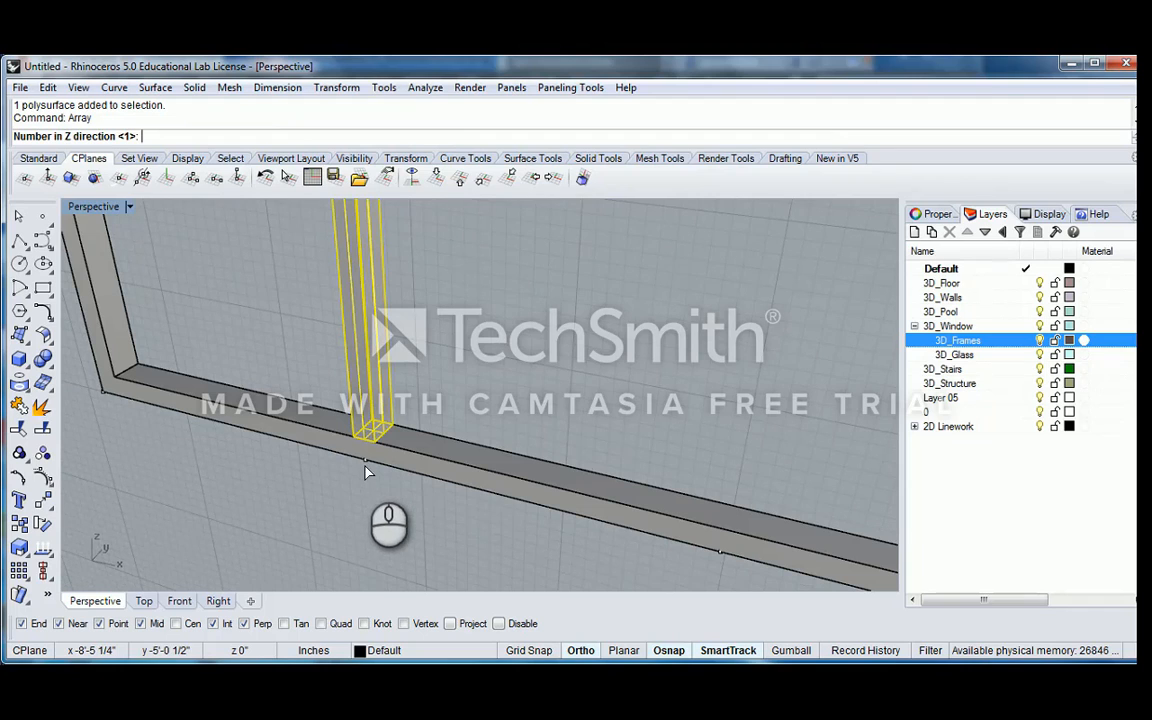
key(Return)
click(365, 460)
scroll(442, 450, down, 3)
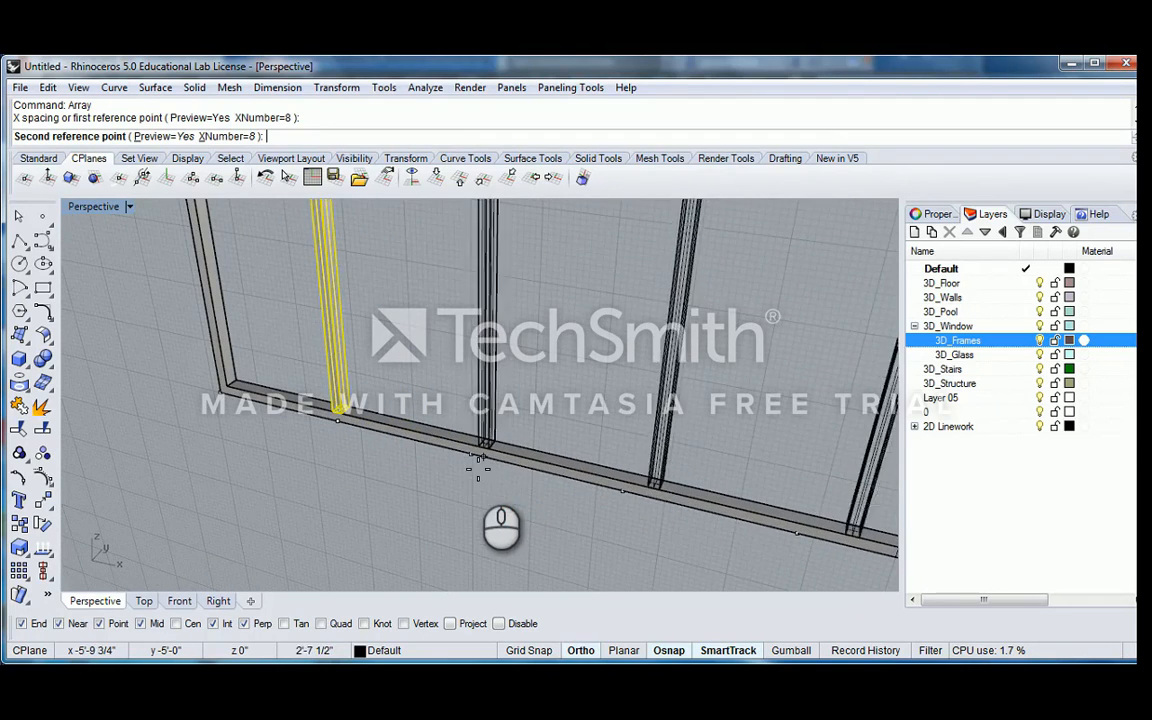
click(478, 464)
scroll(535, 450, down, 5)
key(Return)
right_drag(538, 462, 571, 445)
key(Return)
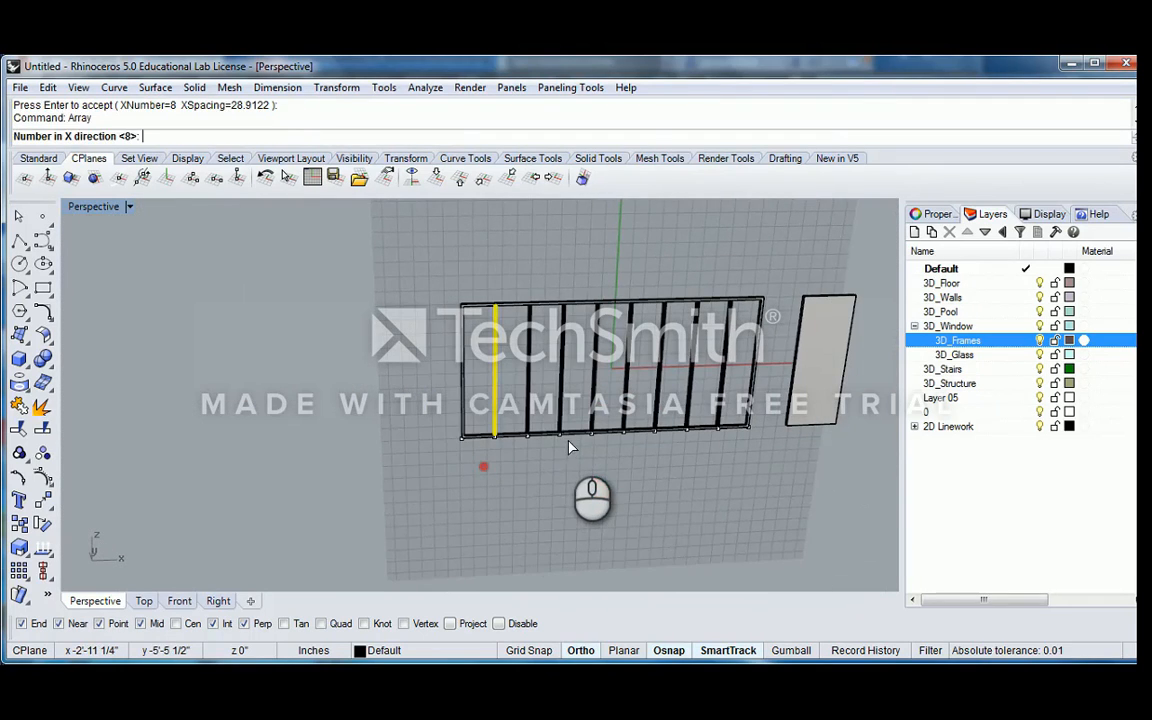
key(Escape)
key(Escape)
Delete the leftover division points along the base of the frame
scroll(482, 445, up, 4)
scroll(480, 438, up, 1)
click(420, 430)
scroll(460, 428, down, 1)
shift+right_drag(460, 427, 334, 427)
drag(285, 427, 739, 452)
key(Delete)
scroll(741, 422, up, 4)
drag(743, 401, 804, 468)
key(Delete)
Try to extrude the frame's outer curve as a solid with DeleteInput set to Yes, and delete the extruded solid
scroll(725, 445, down, 6)
shift+right_drag(753, 367, 698, 404)
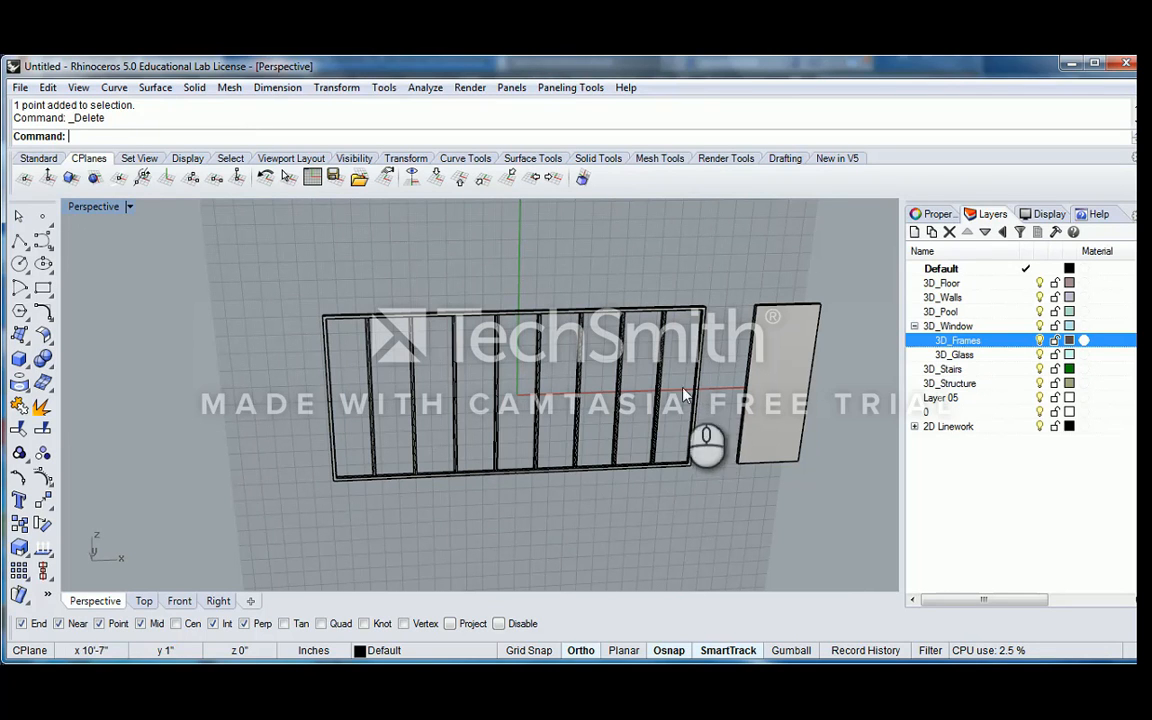
scroll(336, 407, up, 4)
scroll(455, 440, down, 4)
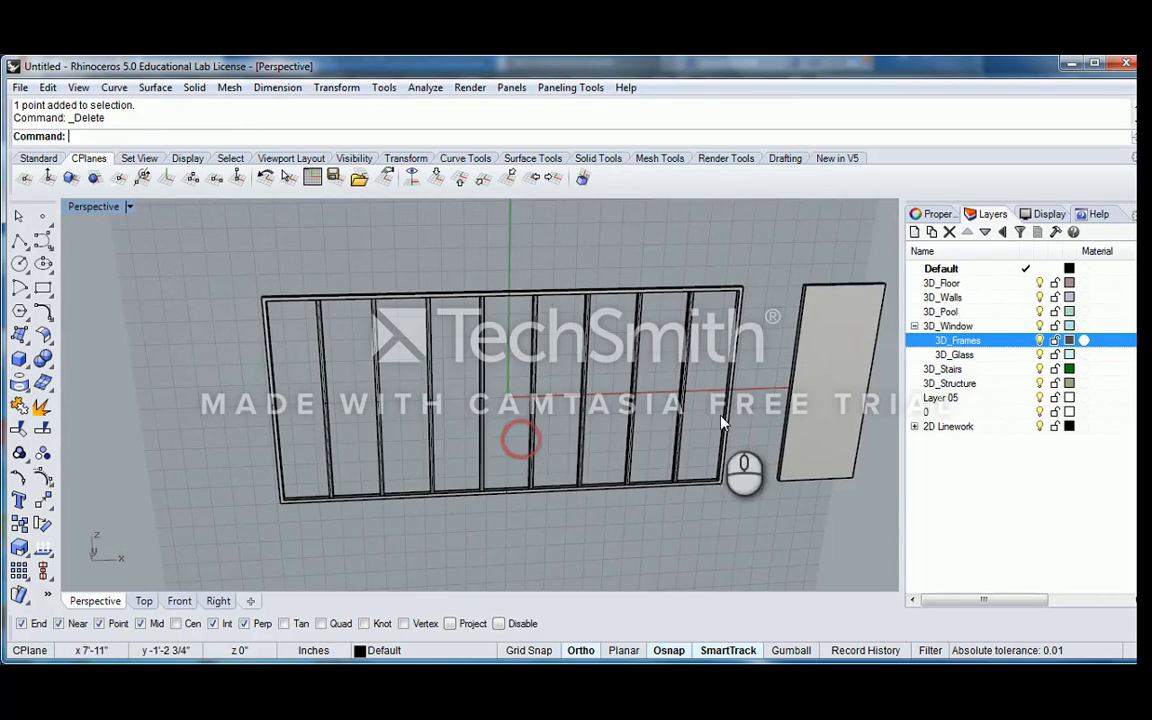
scroll(725, 435, up, 4)
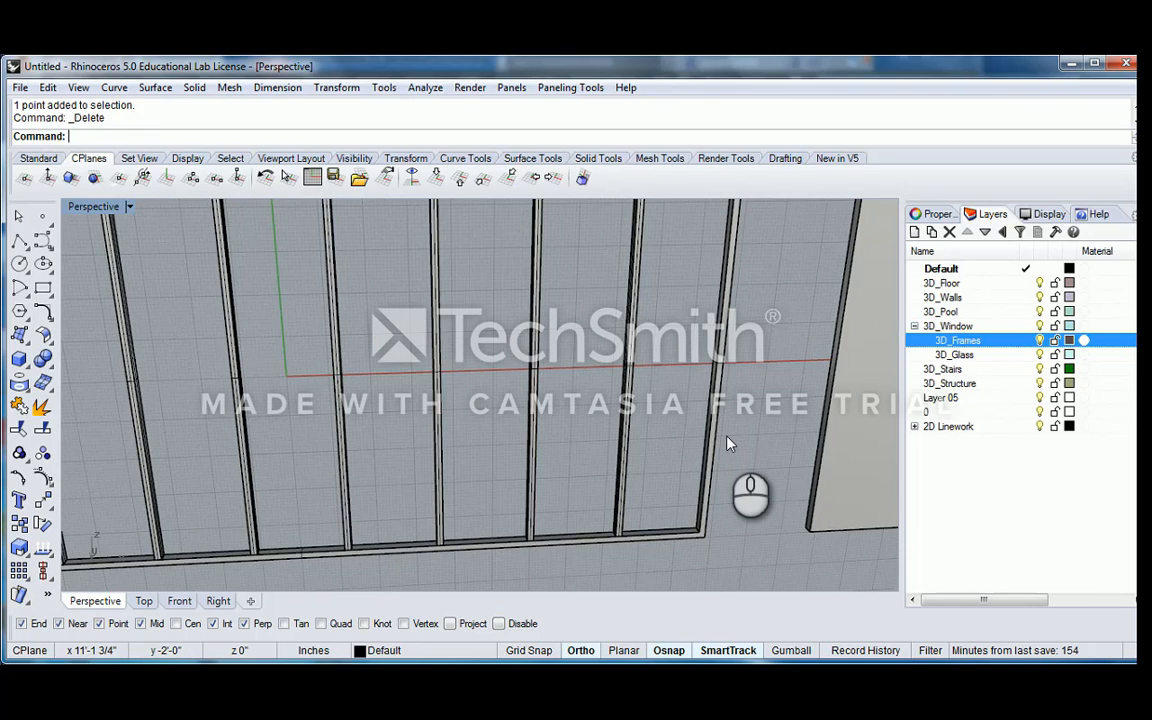
click(733, 448)
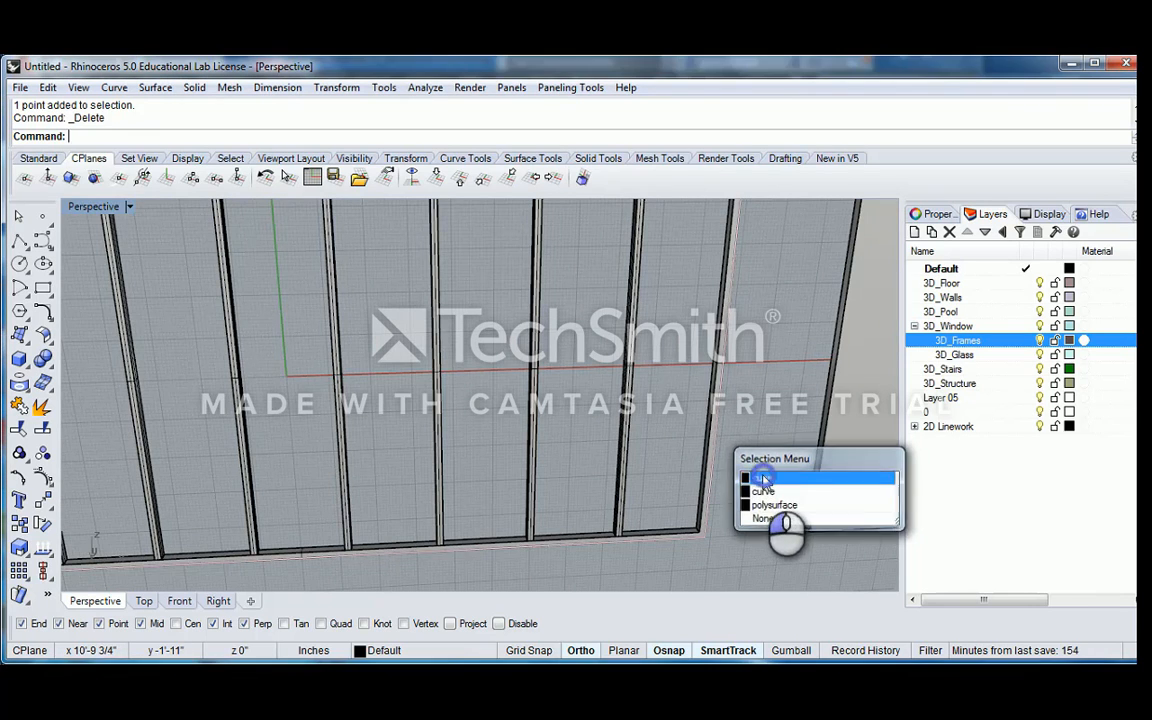
click(763, 477)
shift+right_drag(718, 420, 669, 379)
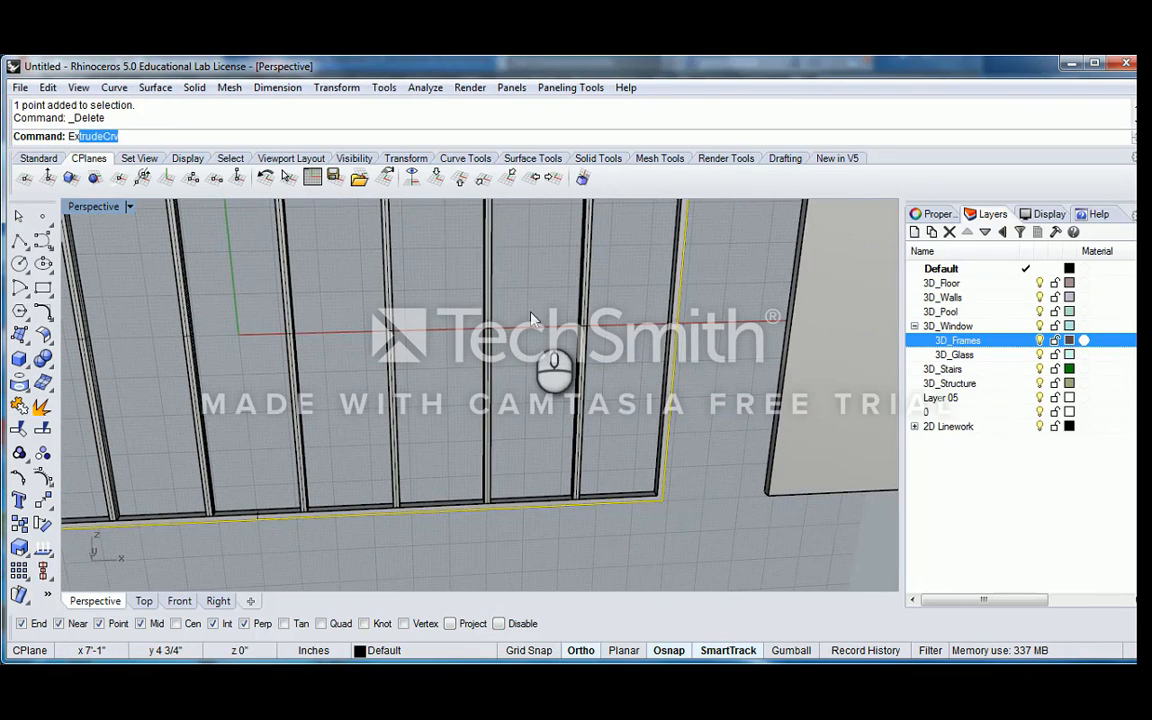
text(trude)
key(Return)
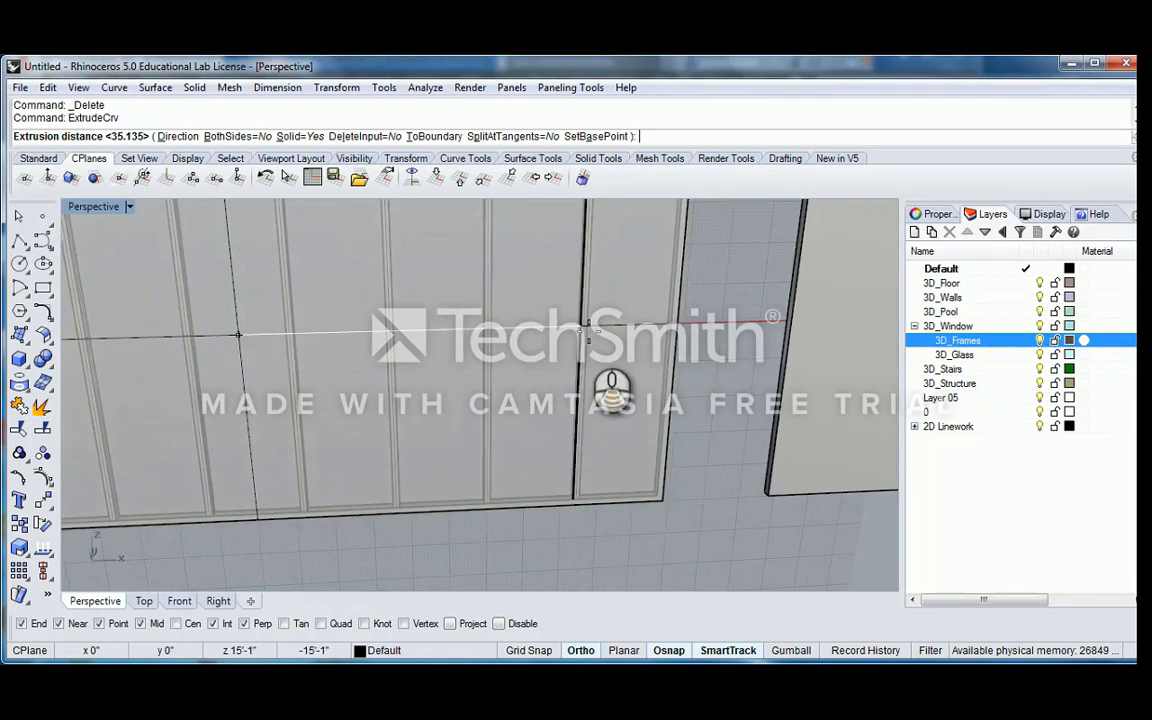
scroll(612, 385, down, 5)
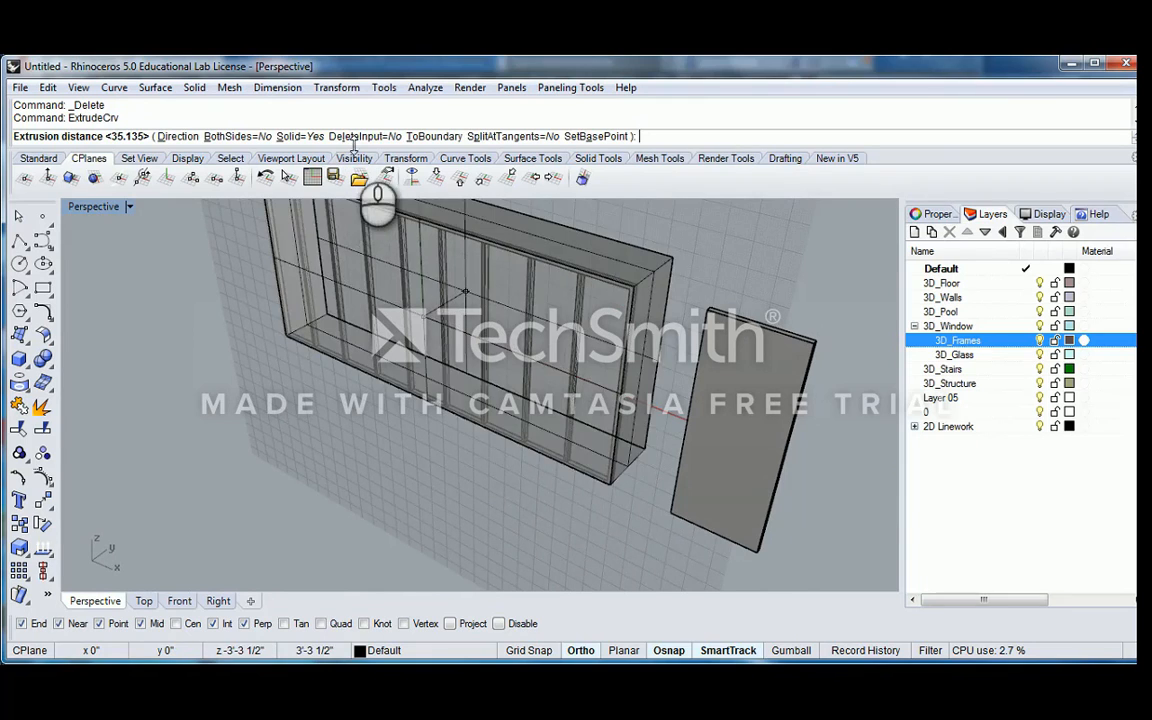
click(352, 136)
click(643, 280)
scroll(630, 288, up, 5)
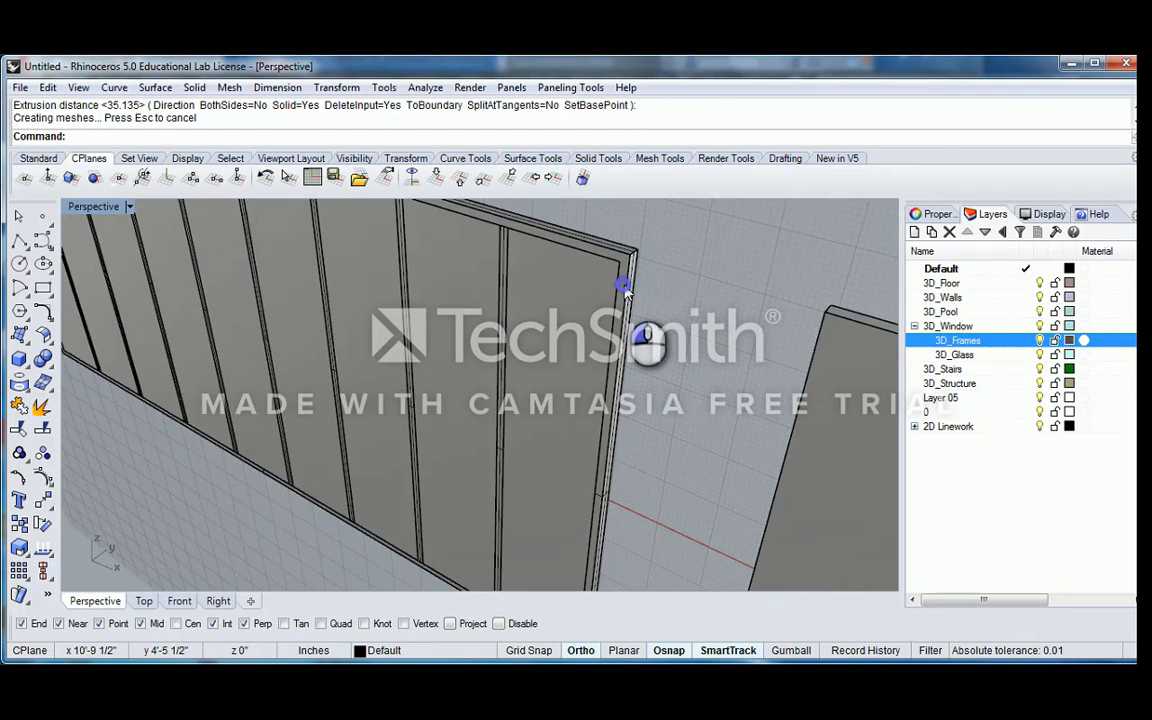
click(625, 290)
key(Delete)
scroll(533, 335, down, 5)
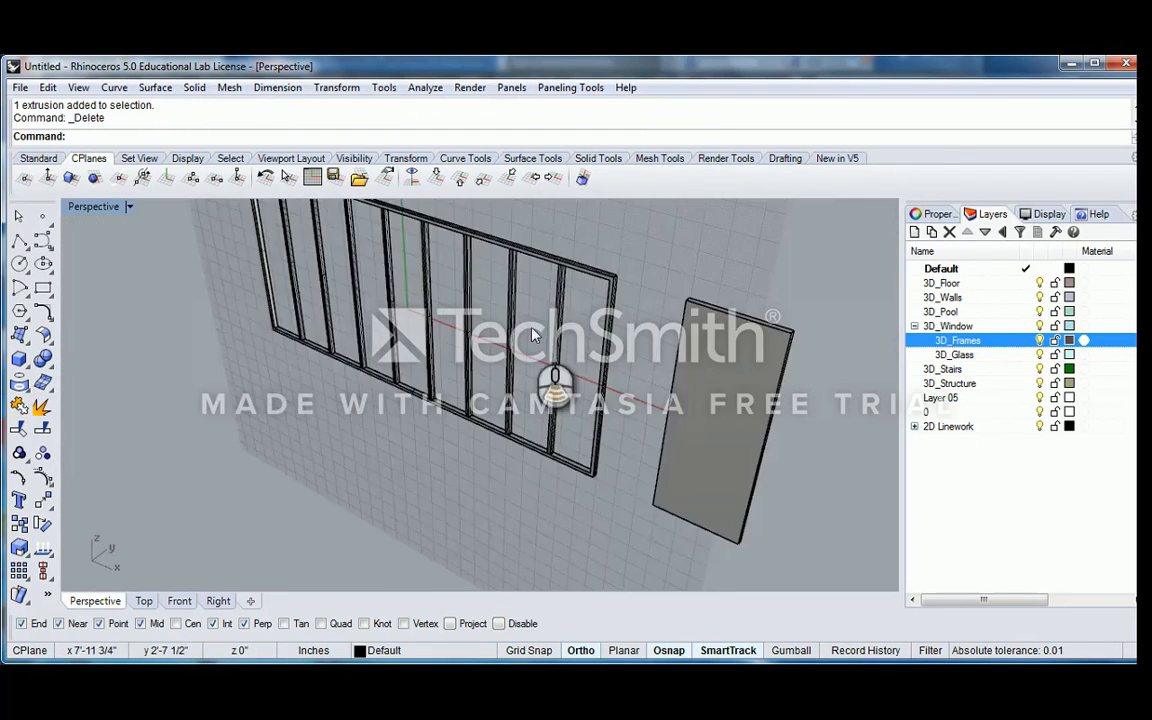
Examine the frame and its arrayed mullions from several angles and distances
right_drag(528, 328, 617, 339)
scroll(548, 353, up, 3)
scroll(548, 353, down, 6)
right_drag(452, 346, 402, 380)
right_drag(402, 380, 524, 395)
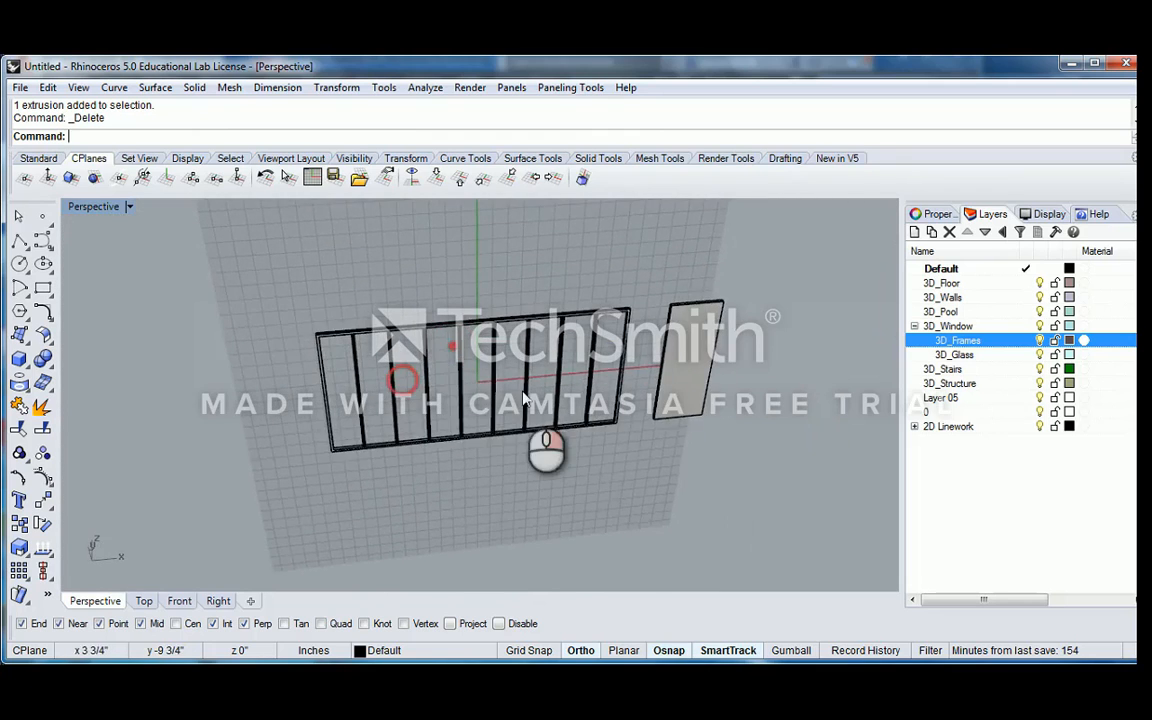
scroll(523, 398, up, 4)
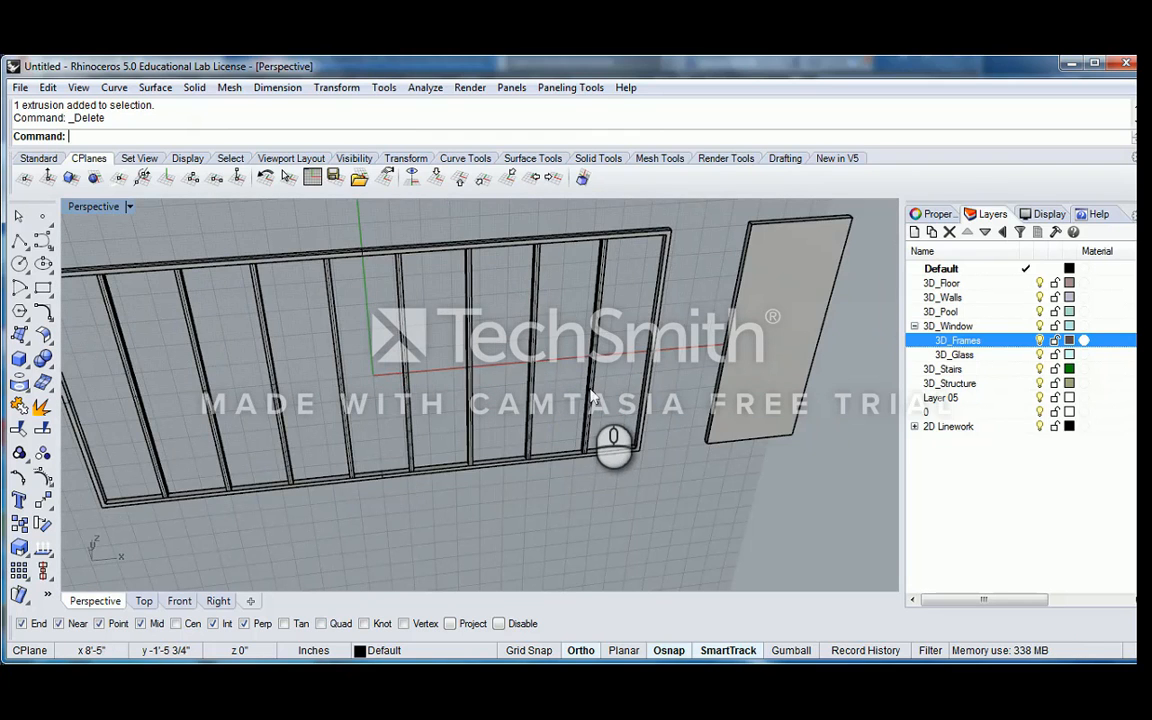
scroll(597, 390, down, 3)
right_drag(570, 380, 646, 368)
scroll(646, 355, up, 5)
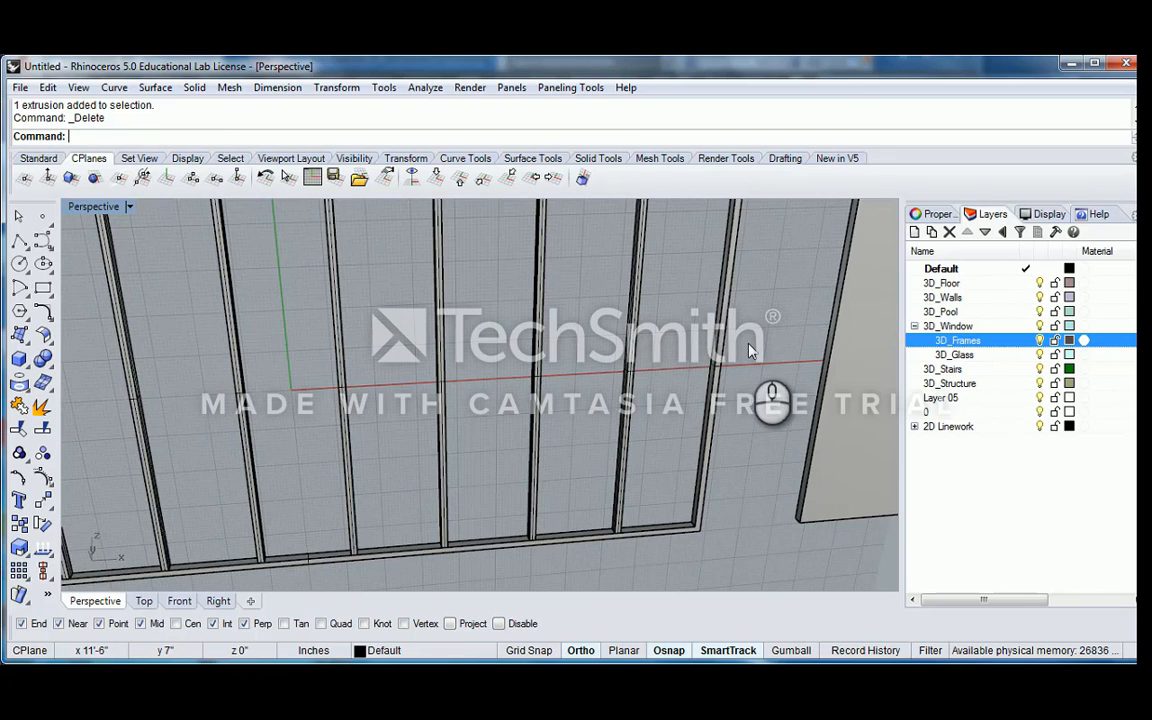
scroll(751, 350, down, 3)
scroll(316, 519, up, 3)
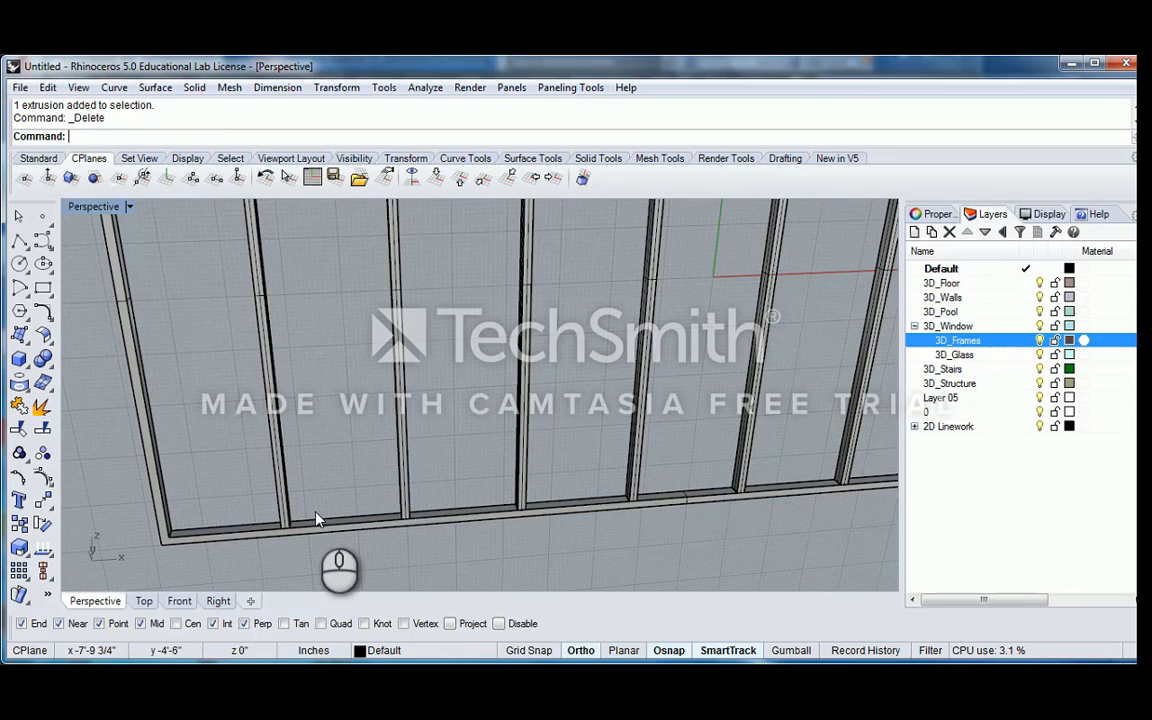
text(Es)
key(Return)
text(E)
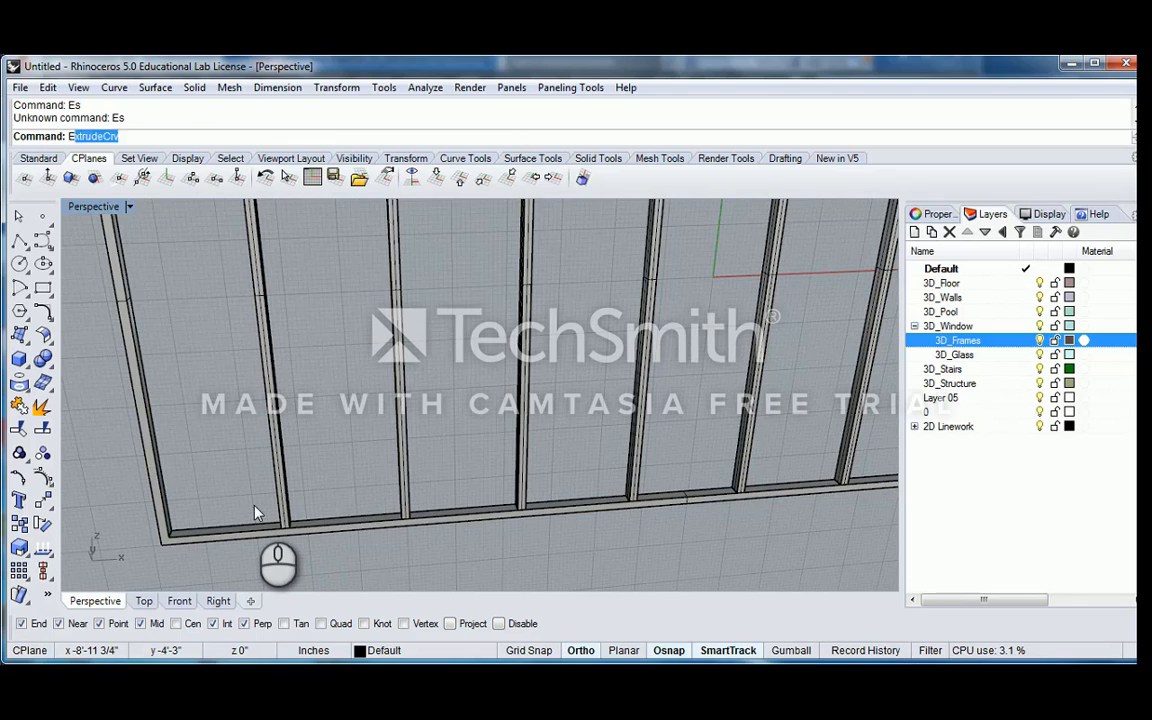
text(st)
key(BackSpace)
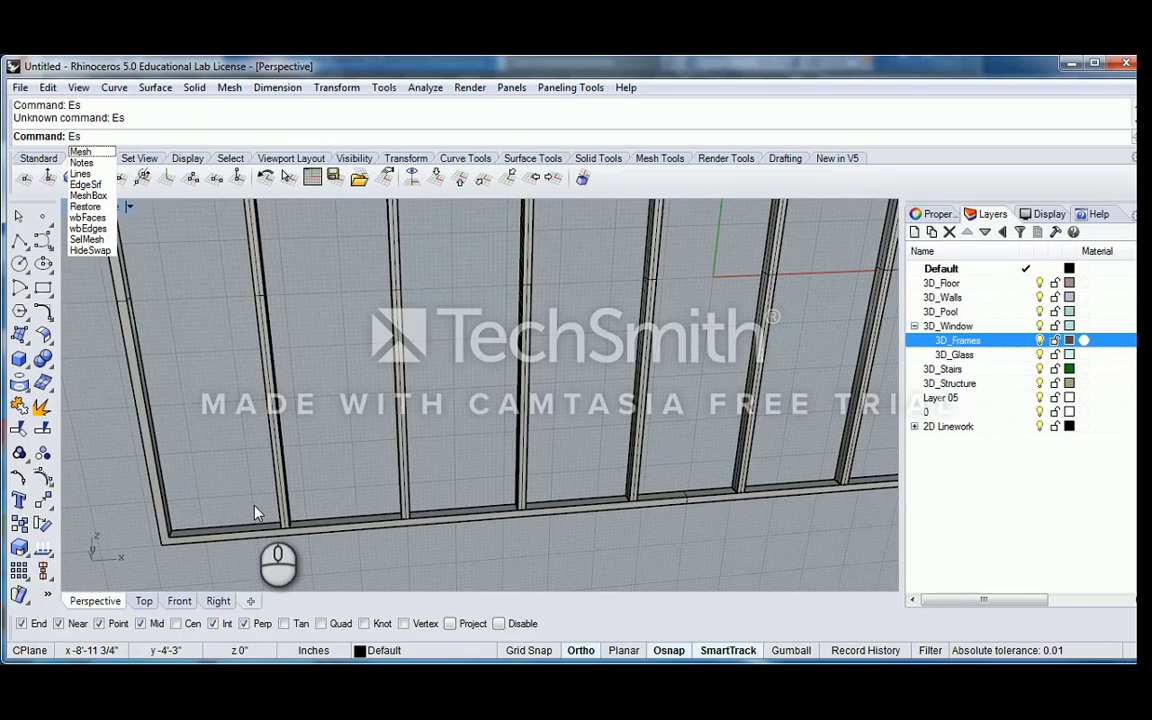
key(BackSpace)
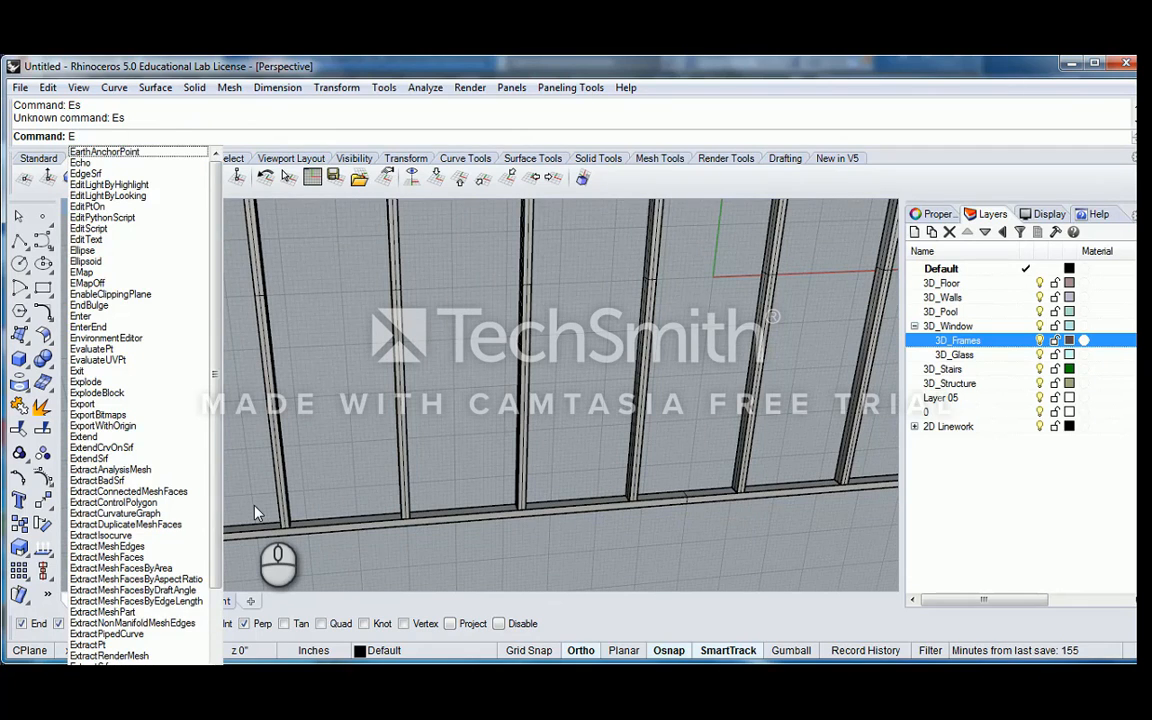
key(BackSpace)
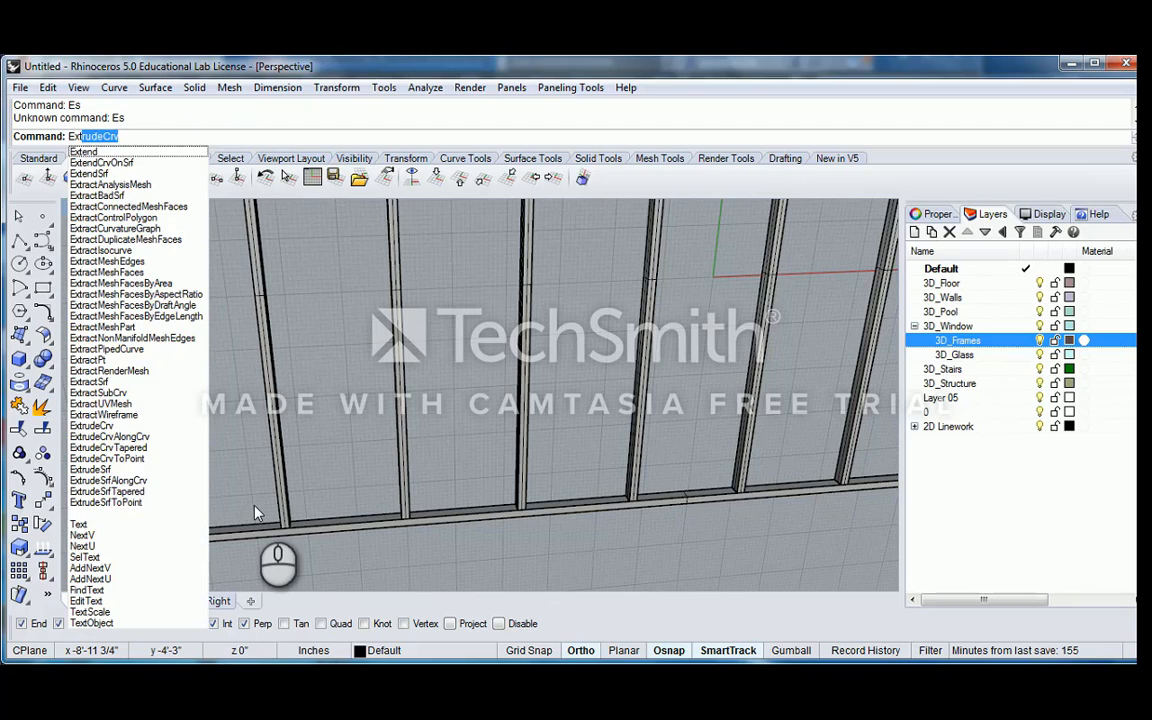
key(BackSpace)
key(BackSpace)
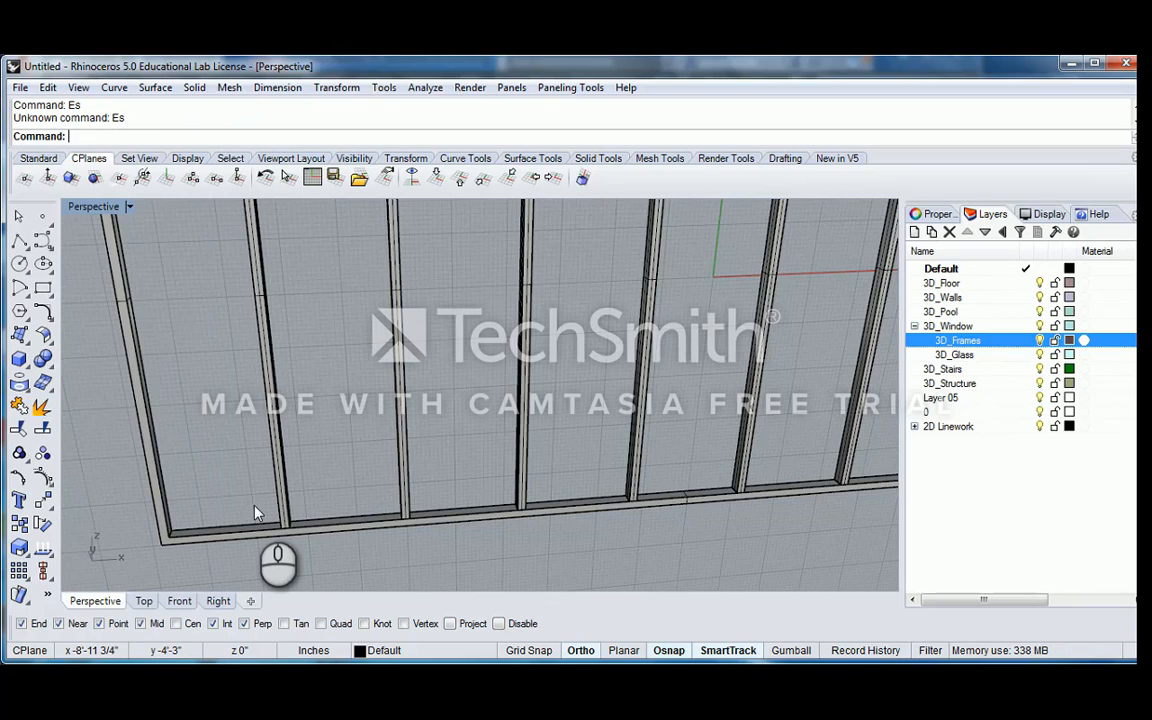
Extrude the frame's inner bottom face to one side only with ExtrudeSrf, as a solid reaching the frame's inner top corner
text(Extrude)
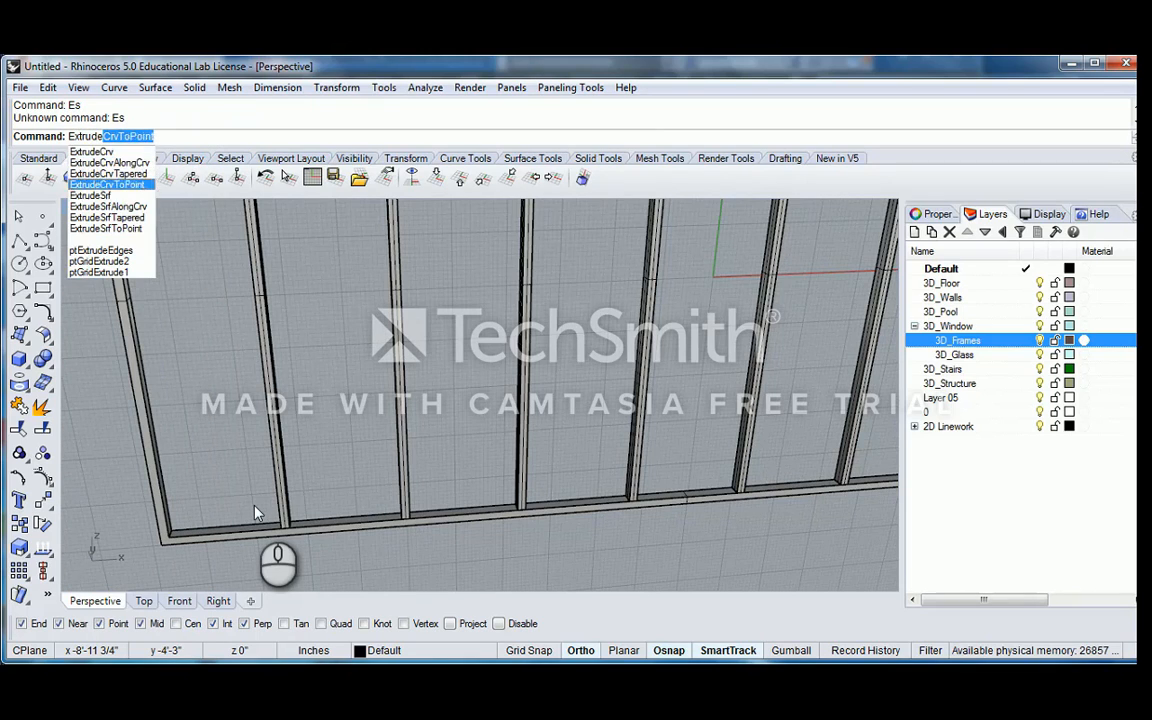
text(Srf)
key(Return)
click(311, 527)
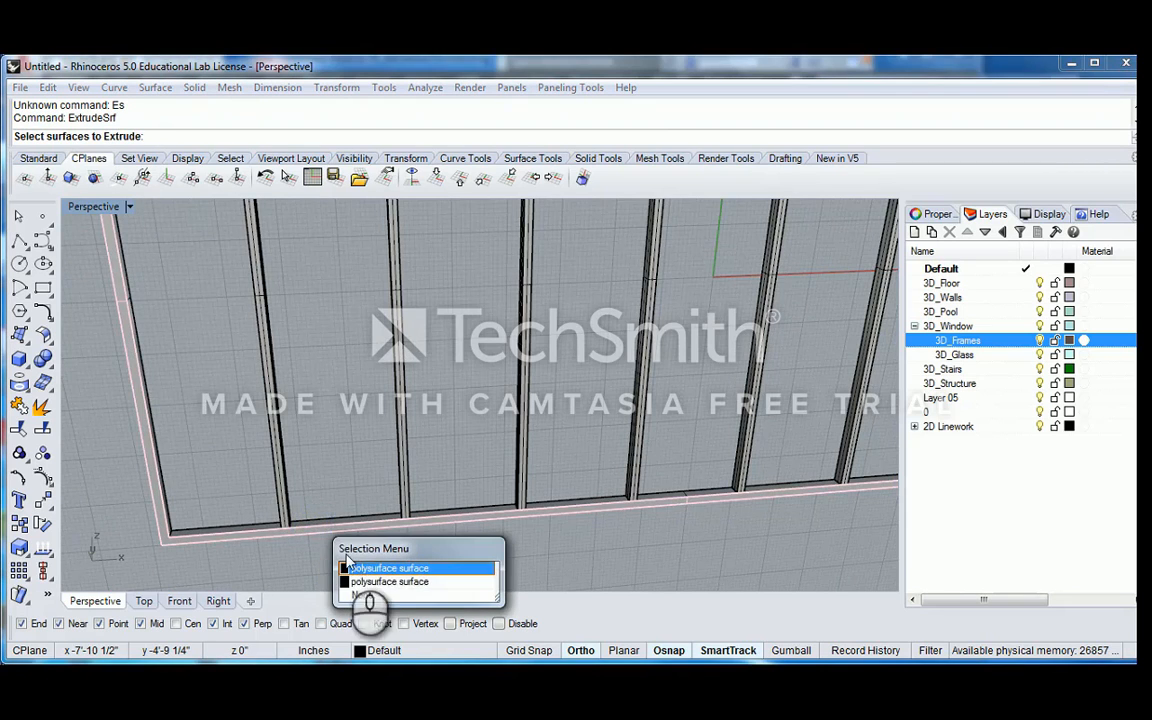
click(368, 583)
scroll(318, 456, down, 8)
right_click(322, 452)
right_drag(262, 348, 185, 160)
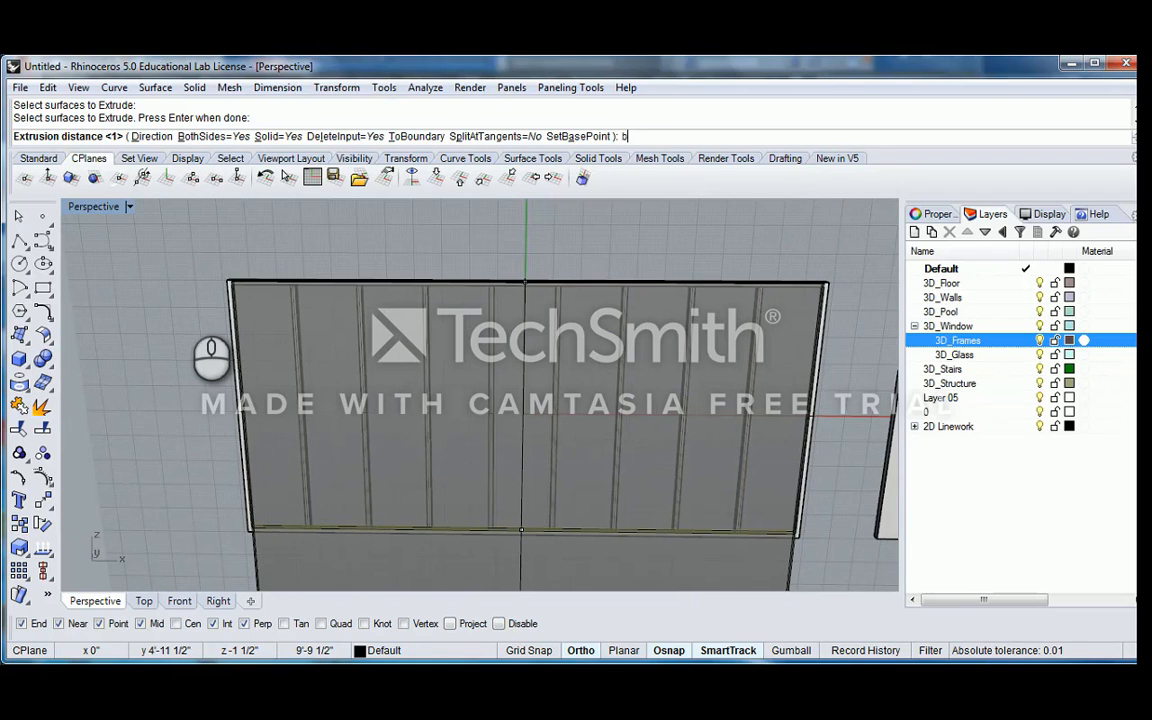
key(Return)
scroll(195, 307, up, 8)
right_drag(311, 283, 295, 337)
right_drag(295, 337, 297, 303)
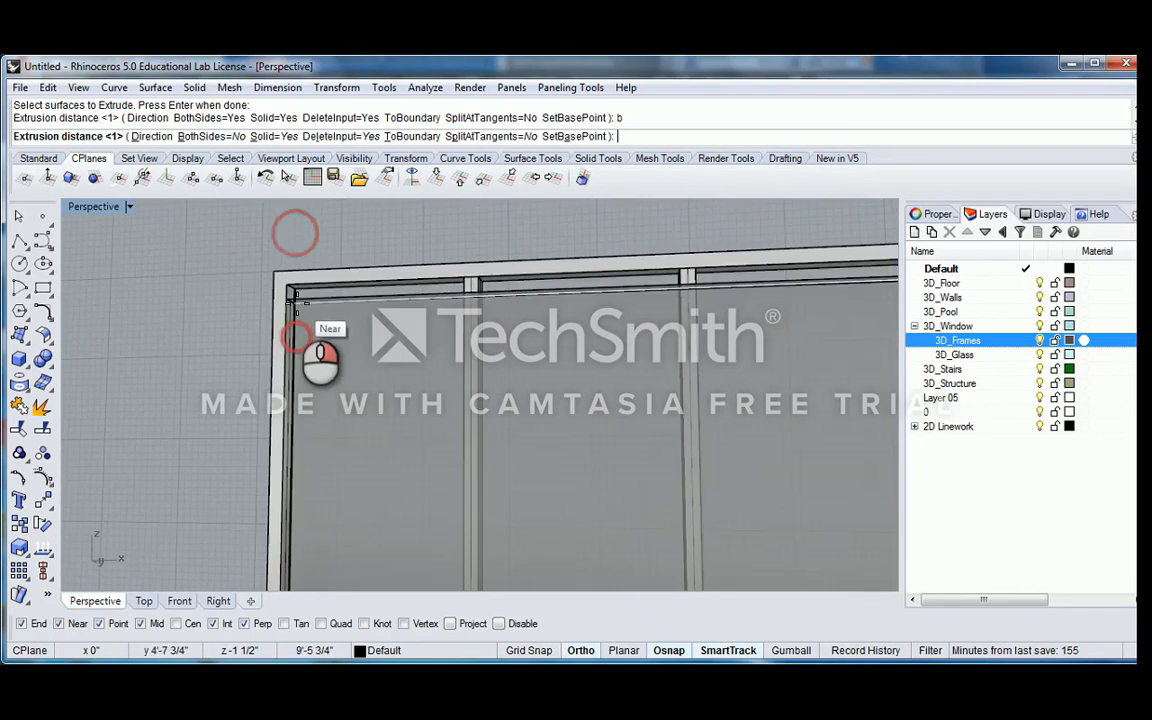
scroll(300, 301, up, 7)
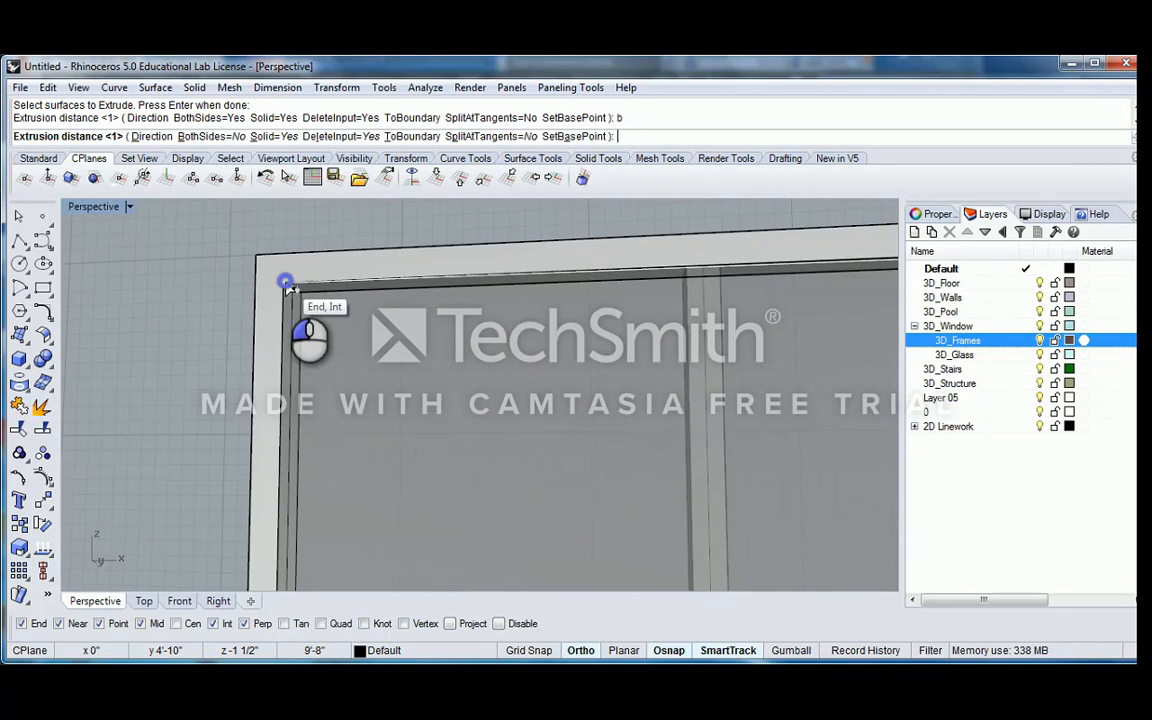
click(286, 285)
Examine the filled frame from several angles and check its solids by selecting them near the lower corner
scroll(284, 278, down, 10)
scroll(329, 321, up, 5)
scroll(368, 411, down, 5)
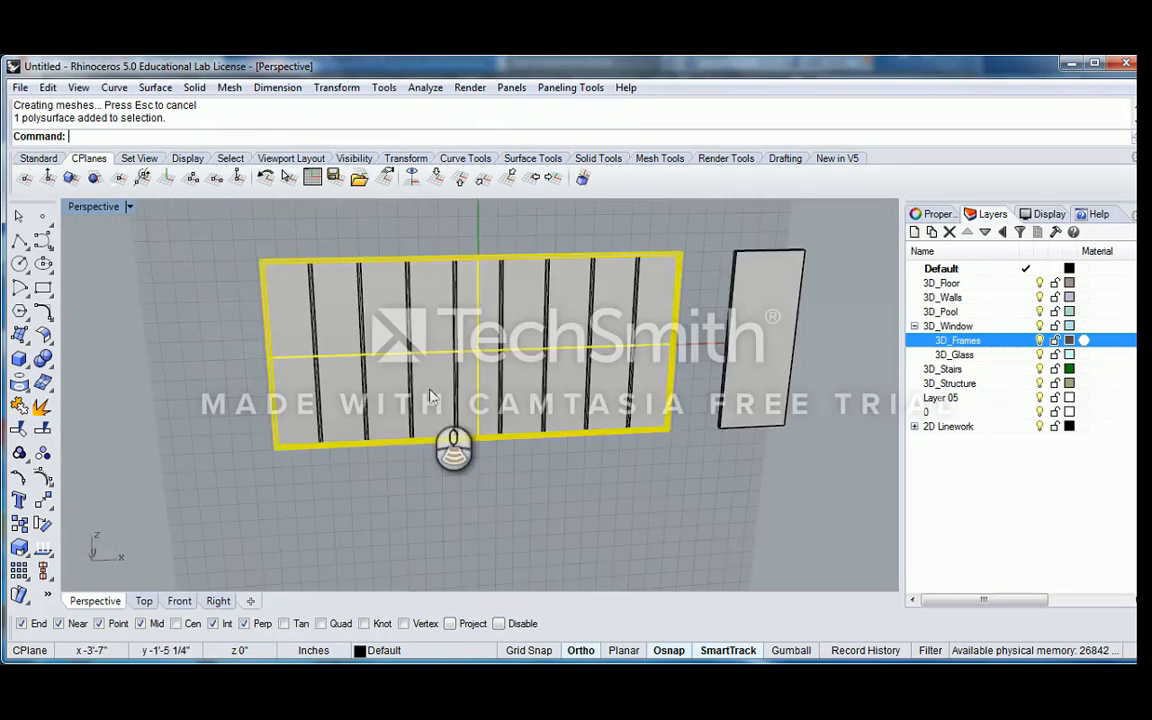
right_drag(430, 389, 514, 411)
scroll(613, 420, up, 10)
click(564, 476)
right_drag(585, 489, 491, 400)
right_drag(491, 400, 610, 415)
key(Escape)
scroll(653, 431, up, 8)
click(606, 377)
click(558, 365)
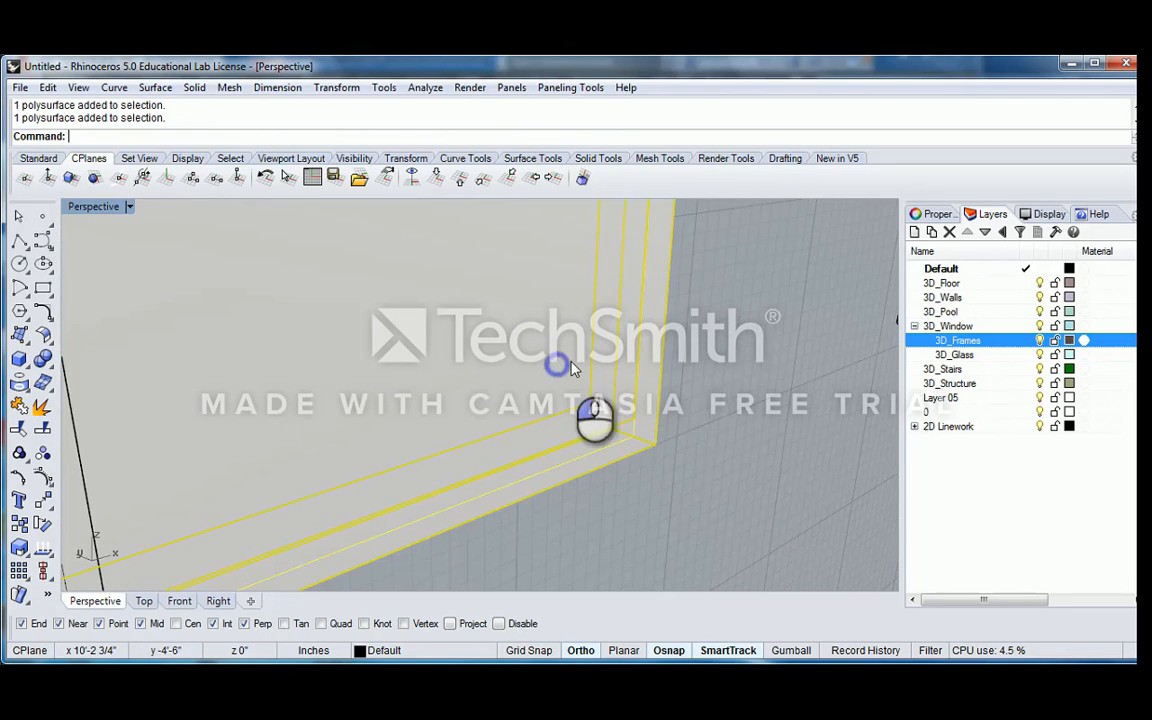
Delete the leftover rectangular curve lying on the face of the filled frame
click(638, 407)
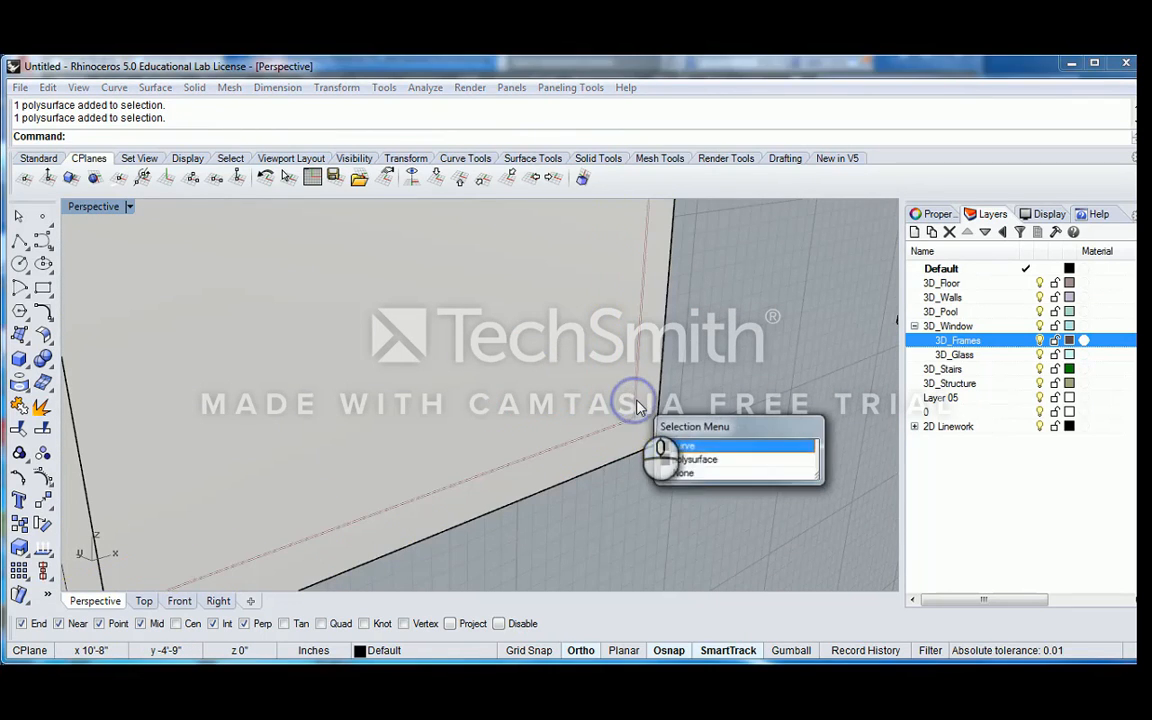
click(693, 460)
click(666, 450)
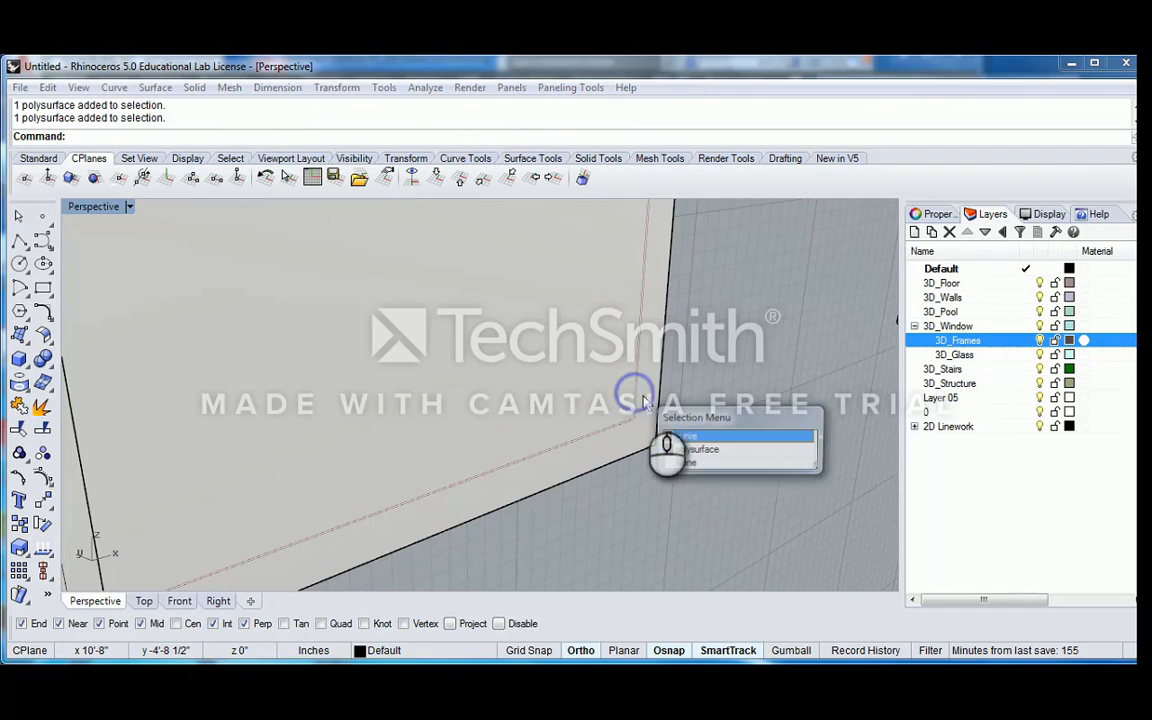
click(683, 437)
key(Delete)
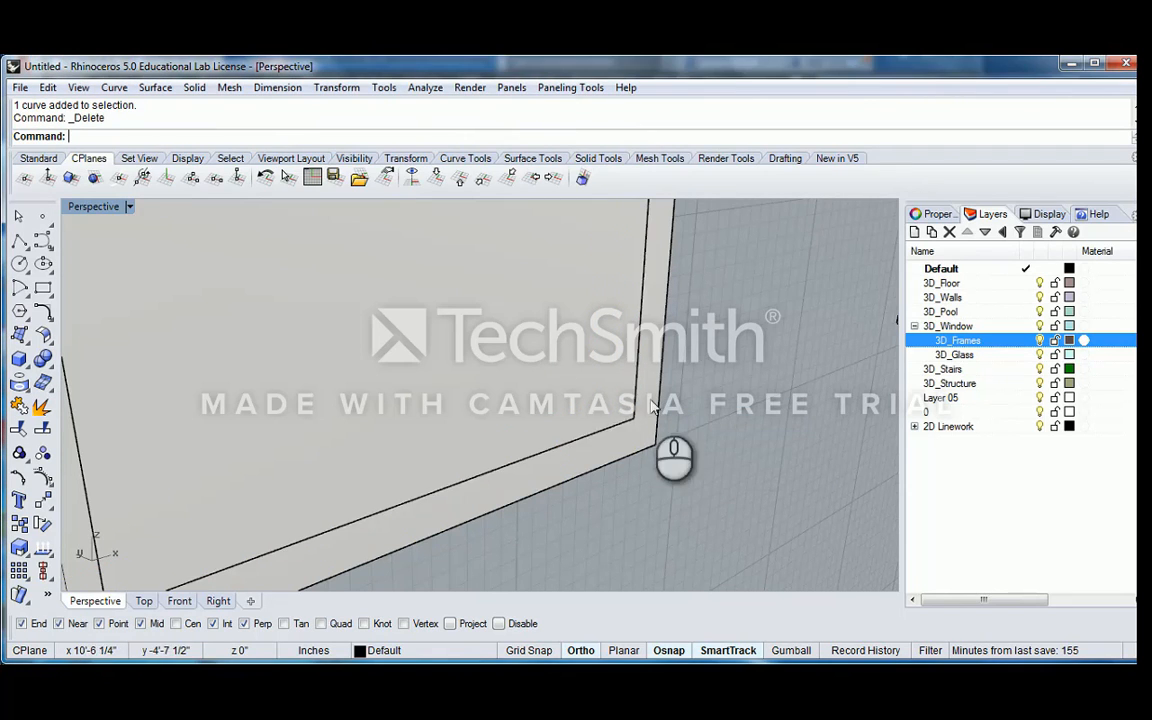
Undo back through the ExtrudeSrf fill to restore the frame's inner rectangular curve
scroll(560, 363, down, 5)
click(563, 363)
right_drag(580, 363, 281, 406)
scroll(514, 376, down, 4)
click(318, 330)
key(Delete)
key(ctrl+z)
key(ctrl+z)
scroll(508, 360, down, 4)
scroll(281, 406, up, 6)
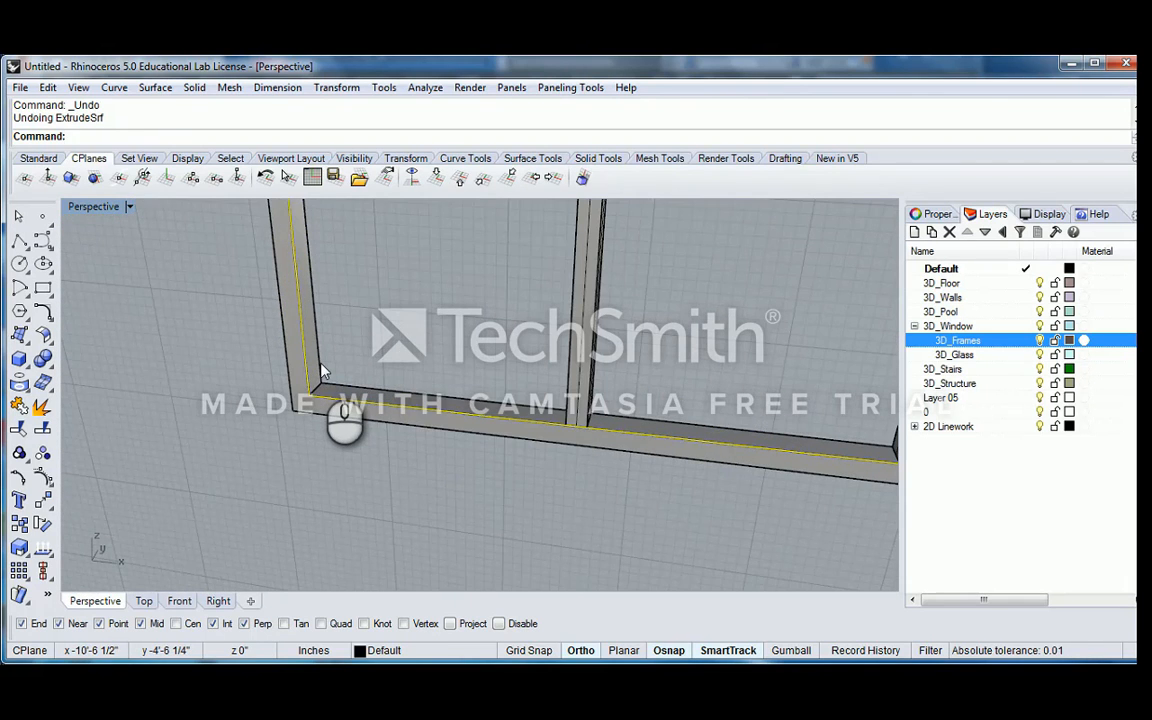
Extrude the frame's inner rectangular curve with ExtrudeCrv as a solid to the frame's opposite inner corner, with DeleteInput set to No
text(Extrud)
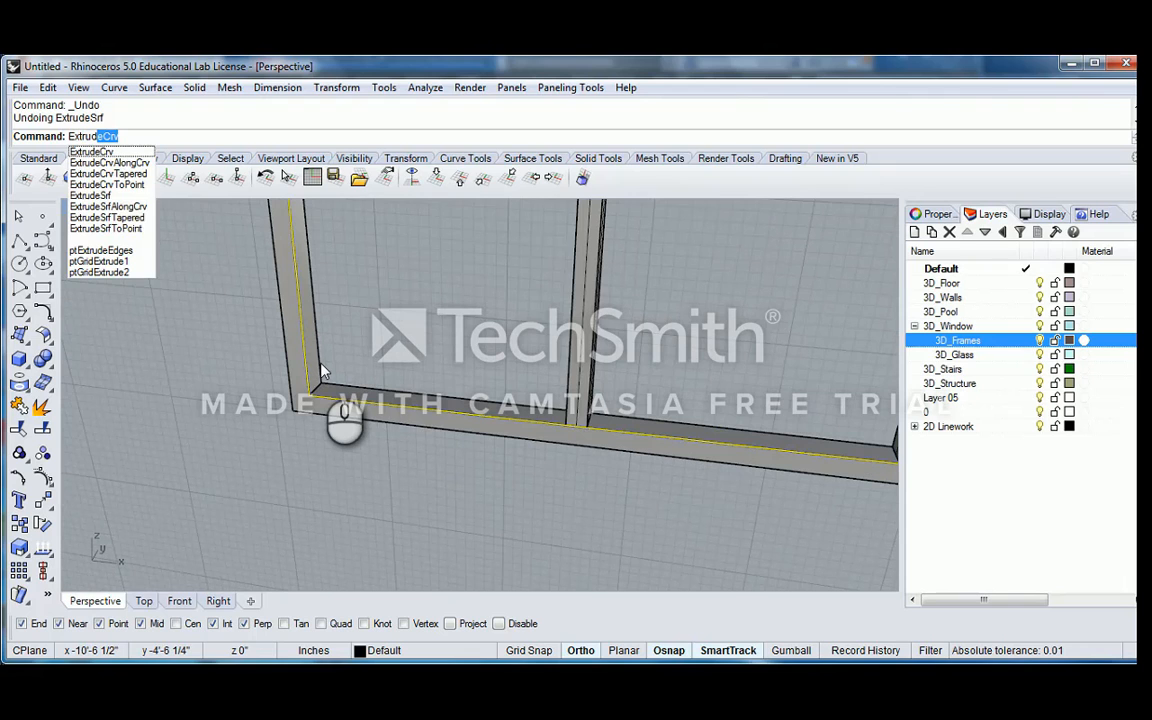
key(Return)
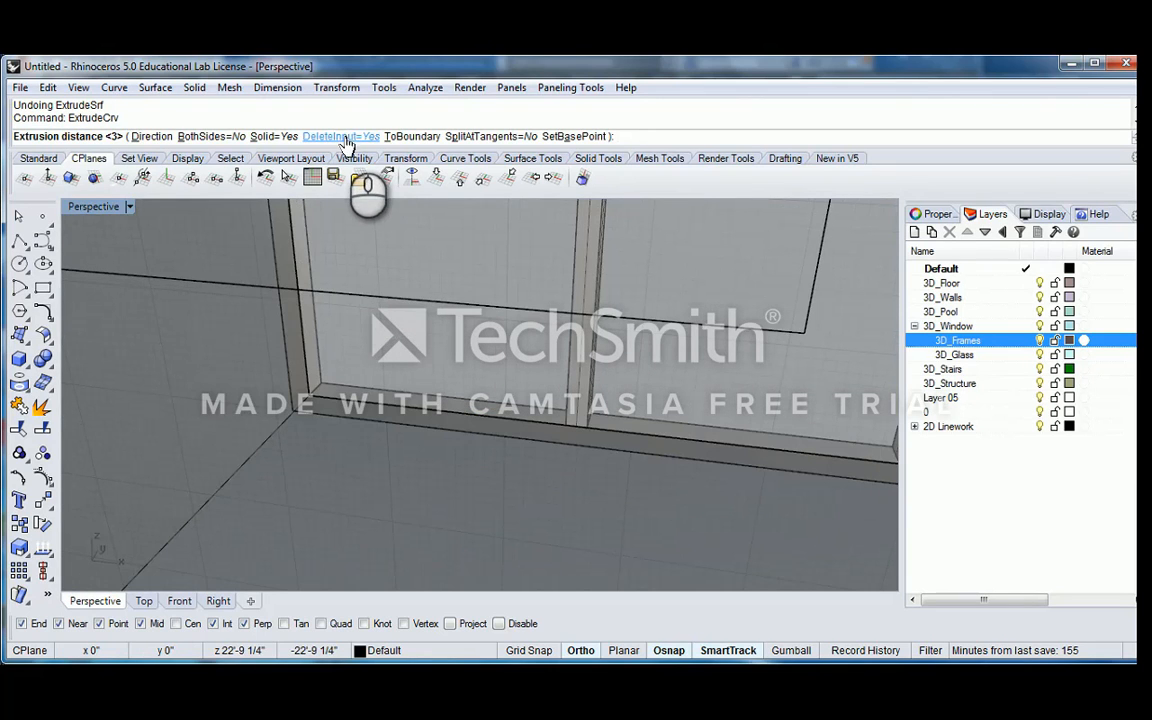
click(343, 137)
click(323, 384)
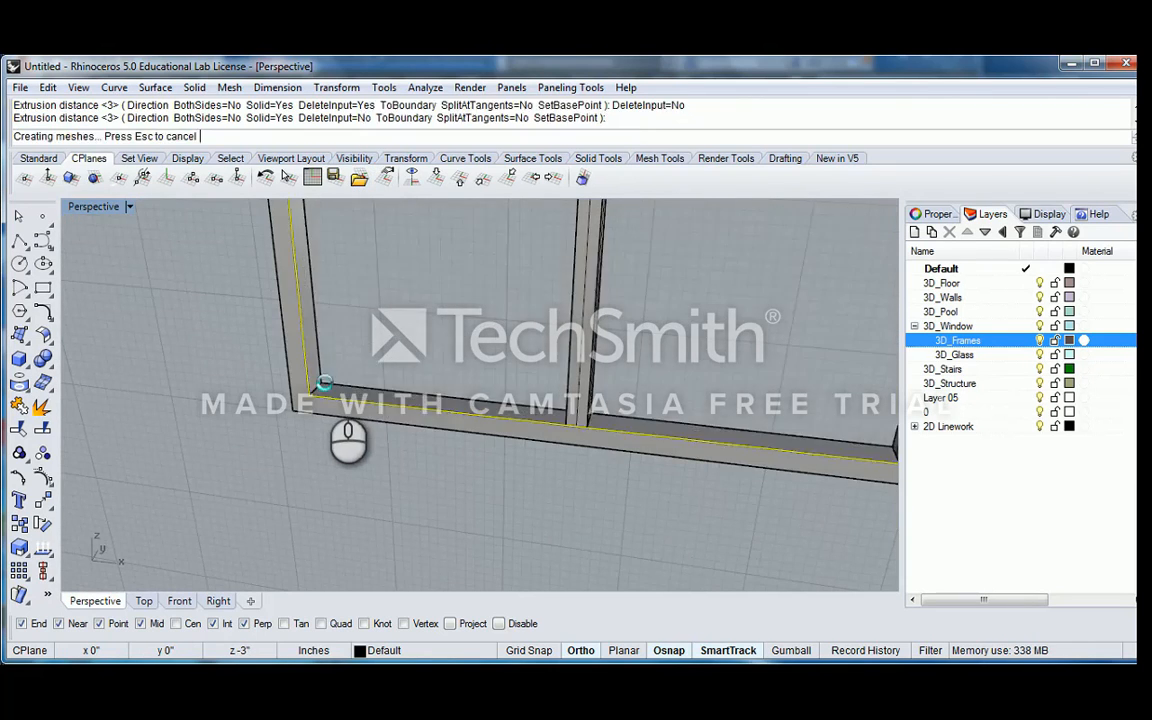
Try to thin the extruded panel with Scale about its corner edge's midpoint, using the edge end as reference and .5 as the second reference
scroll(395, 400, down, 6)
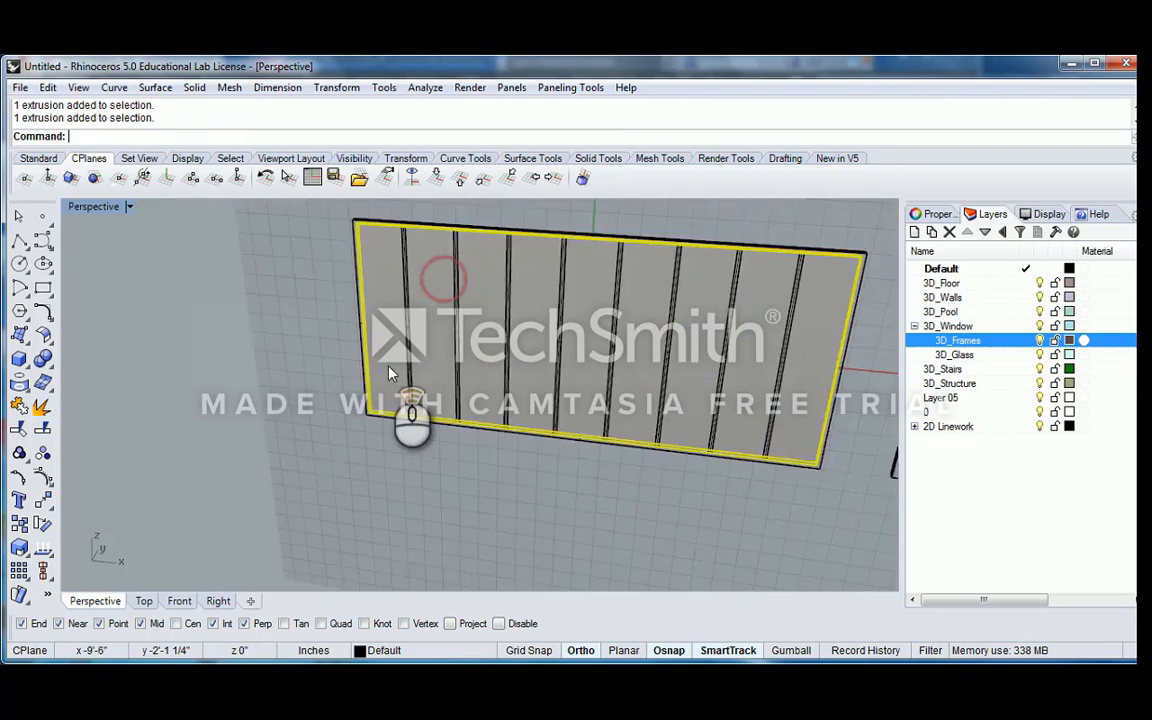
scroll(355, 455, up, 6)
text(scale)
key(Return)
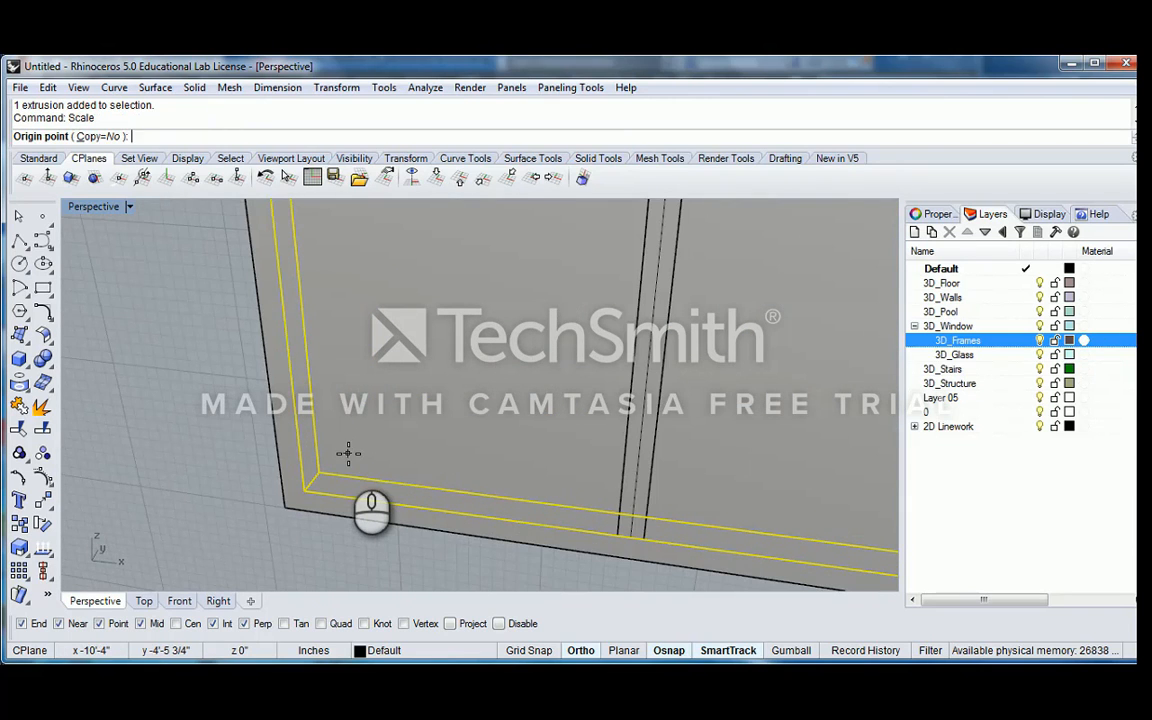
scroll(330, 470, up, 2)
click(280, 490)
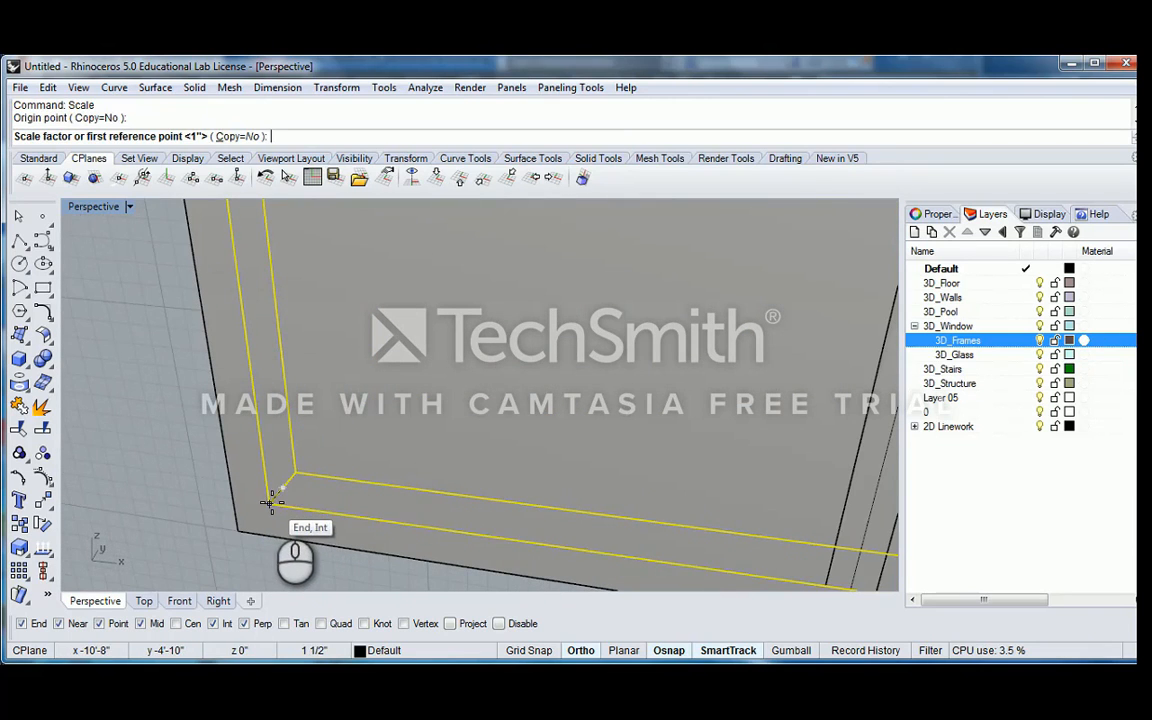
click(275, 500)
text(.5)
key(Return)
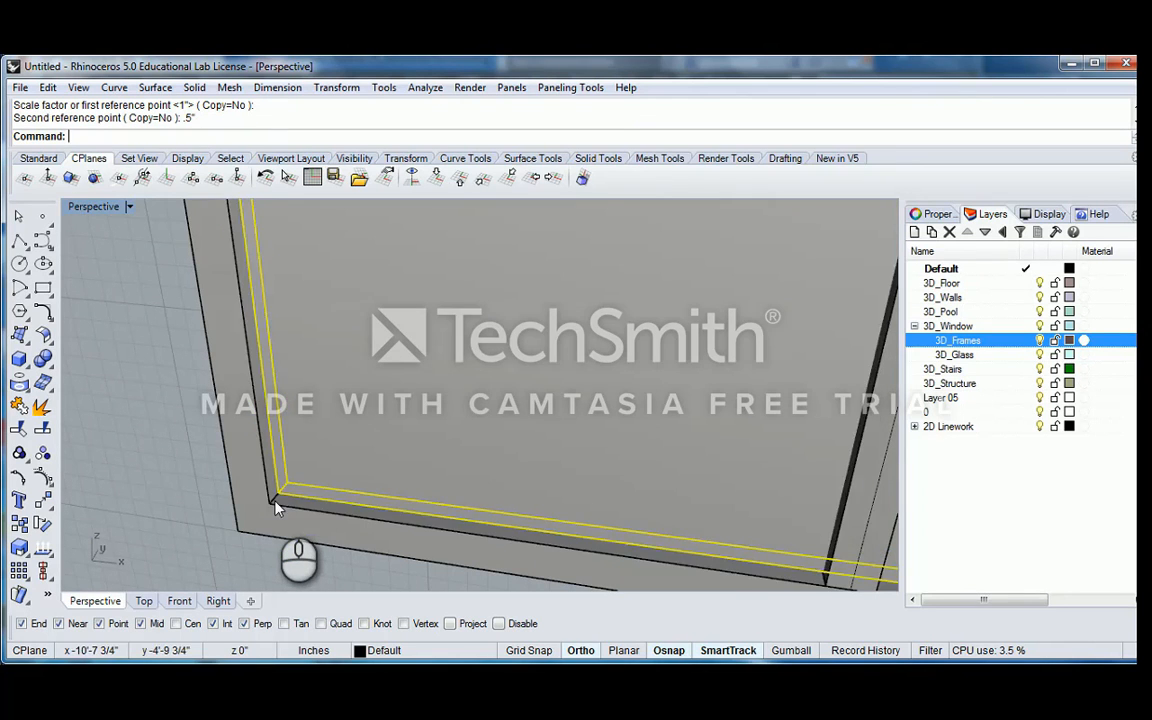
scroll(380, 420, down, 5)
scroll(450, 395, down, 2)
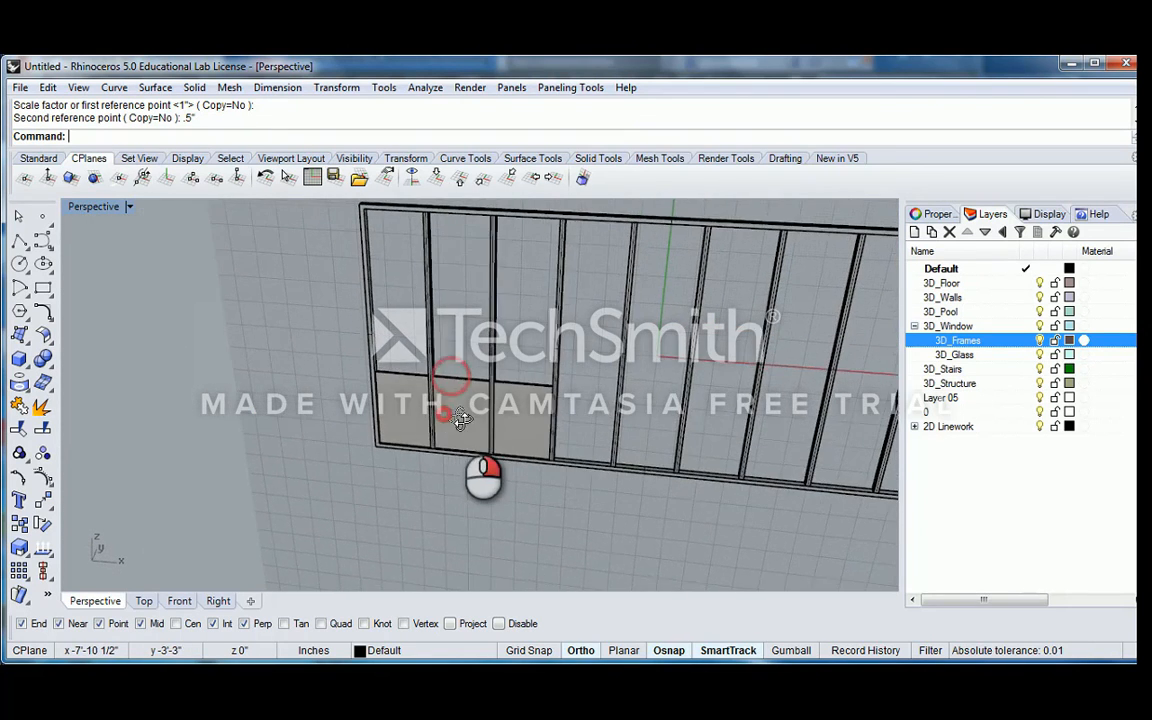
key(ctrl+z)
Thin the extruded panel with Scale1D about the midpoint of its corner edge, from the edge end to a second reference distance of .5 inch
scroll(420, 410, up, 5)
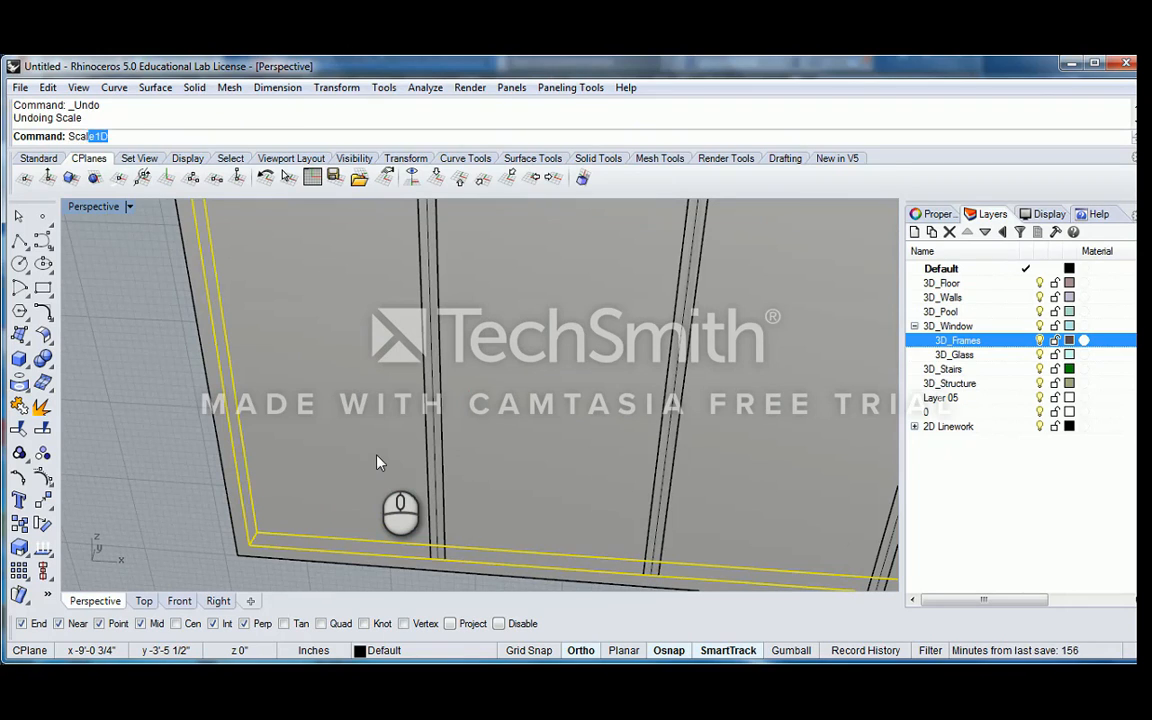
text(Scale)
key(Down)
key(Return)
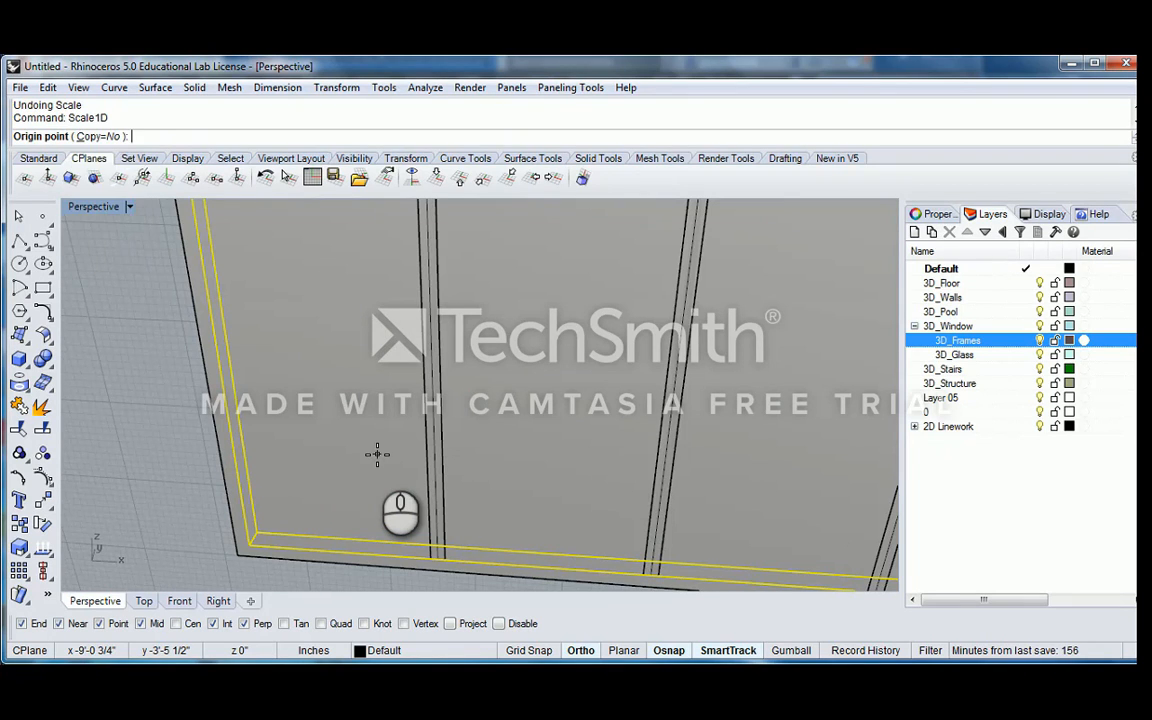
scroll(319, 512, up, 3)
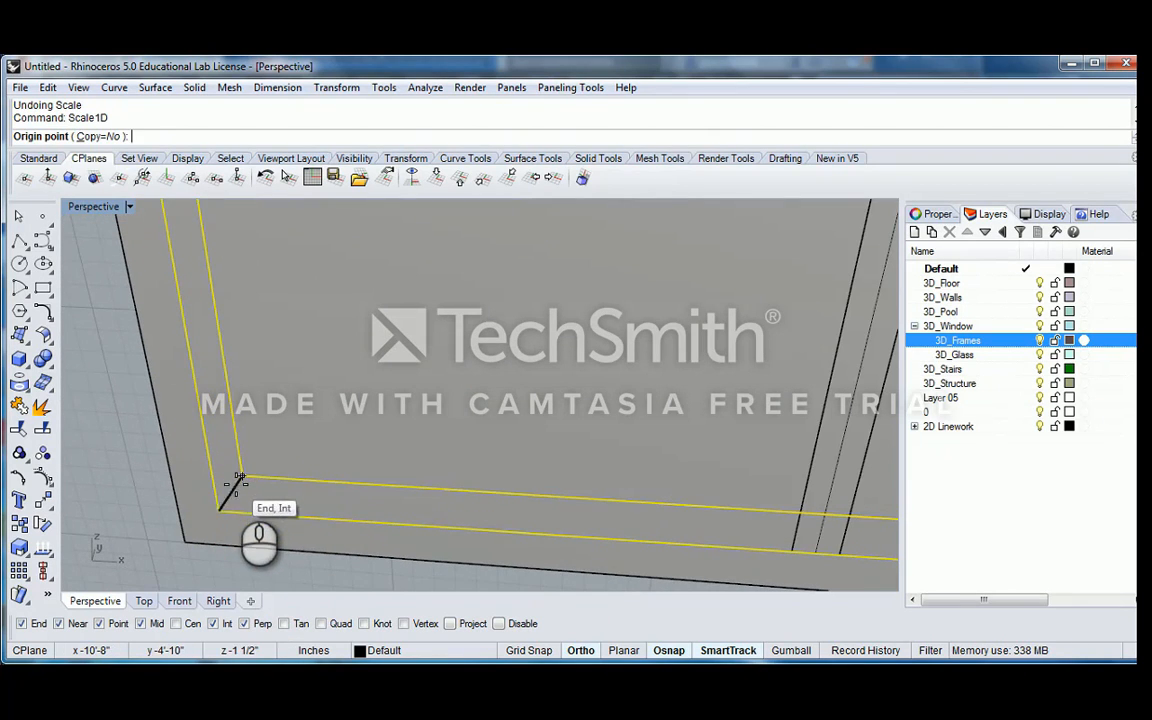
click(229, 492)
click(220, 510)
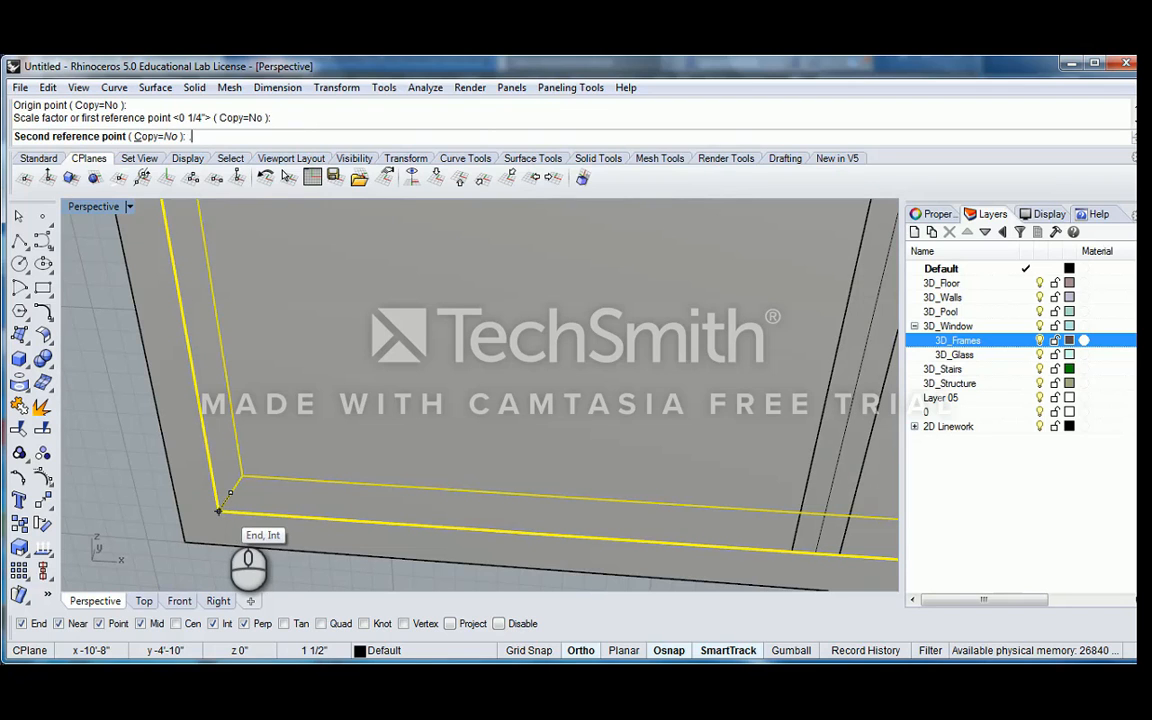
key(Return)
scroll(226, 509, down, 4)
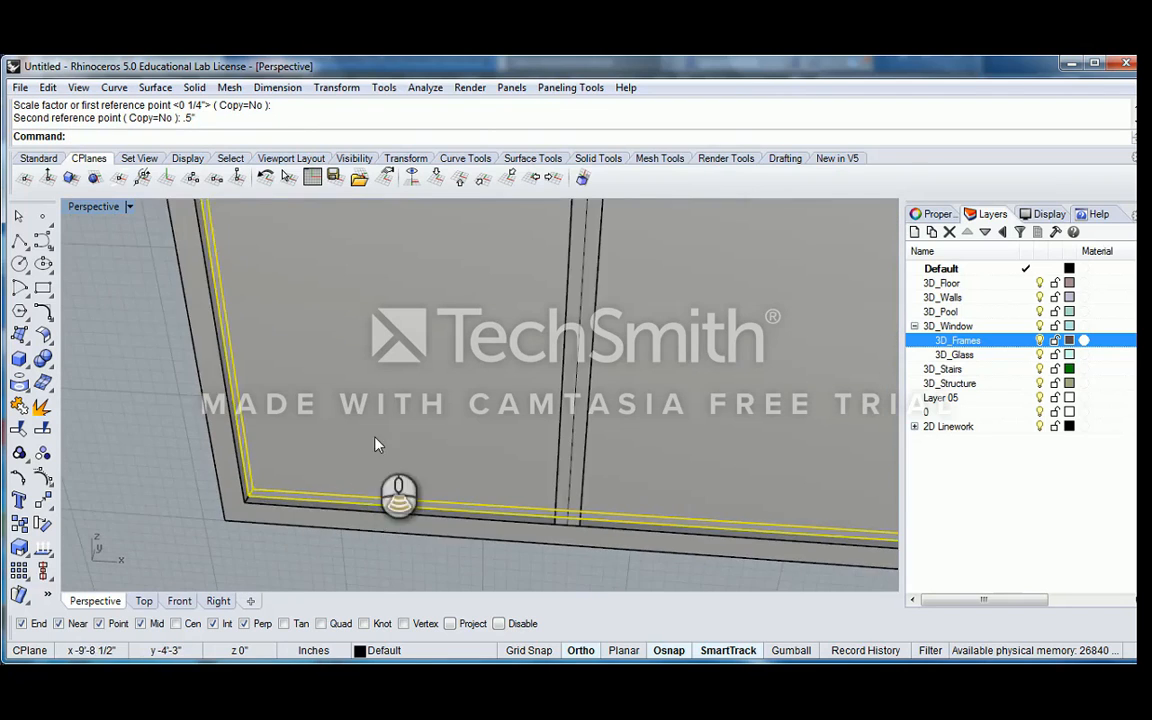
scroll(340, 395, down, 5)
click(388, 429)
Select all eight mullions inside the frame and group them
scroll(421, 360, down, 5)
click(417, 366)
scroll(421, 366, down, 5)
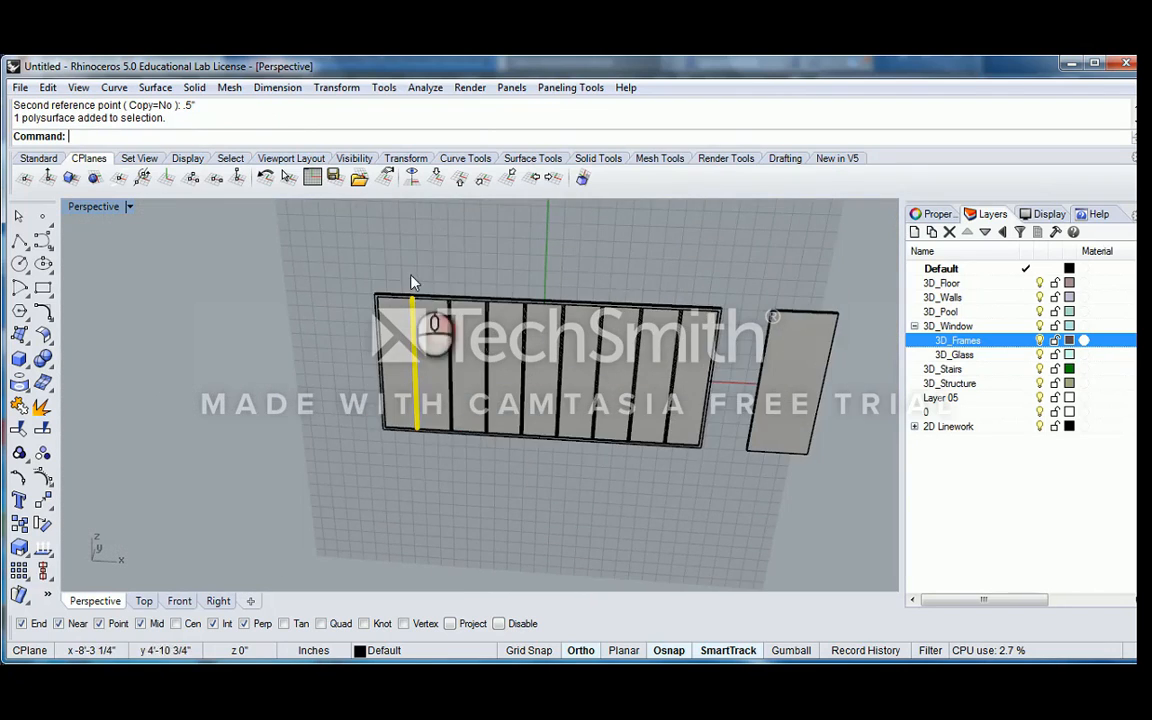
drag(712, 463, 710, 460)
scroll(668, 363, up, 3)
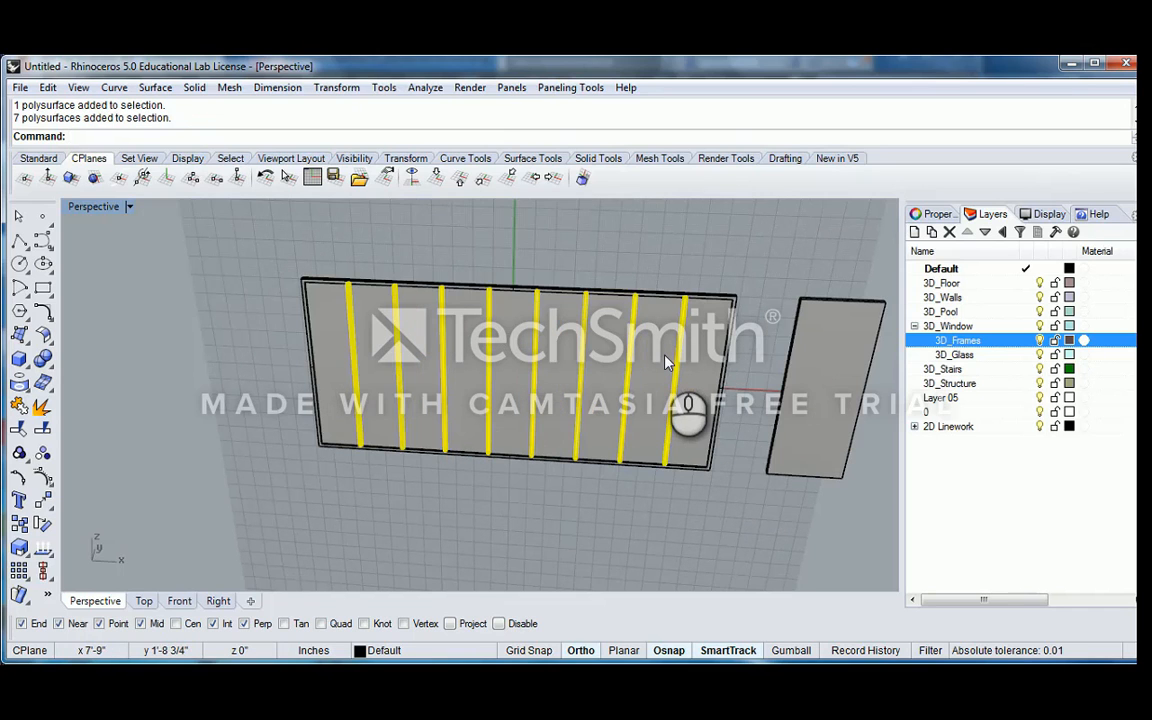
right_drag(540, 347, 573, 342)
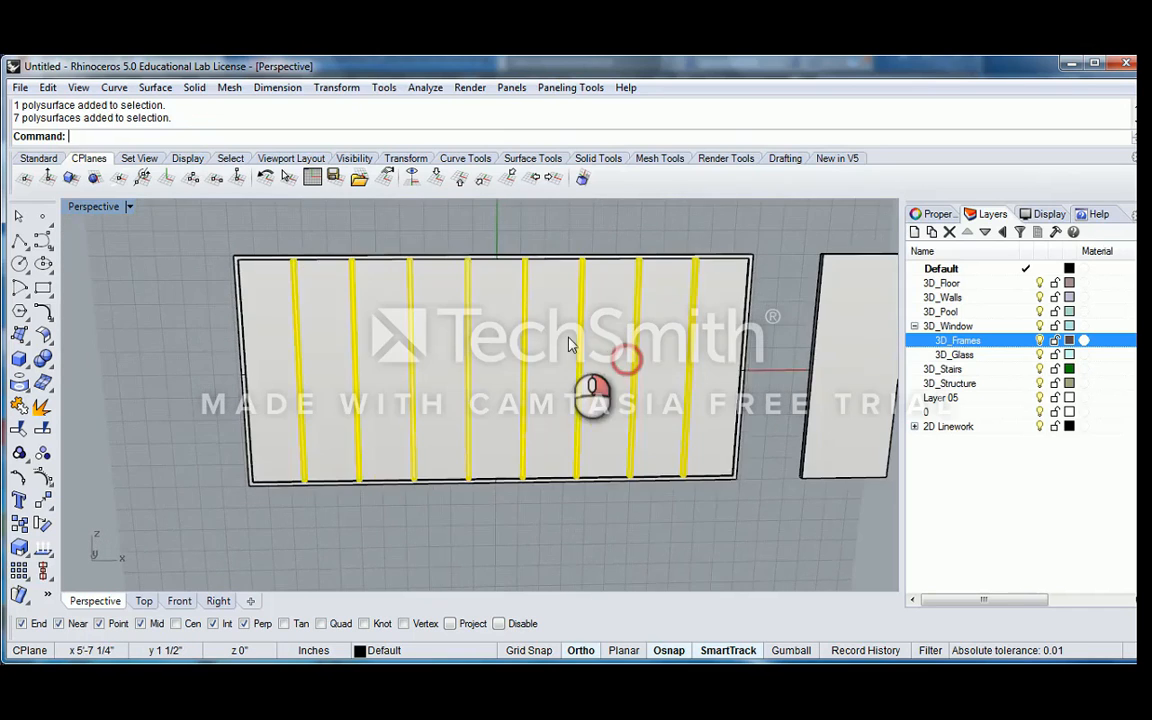
shift+right_drag(685, 343, 566, 300)
scroll(578, 314, up, 4)
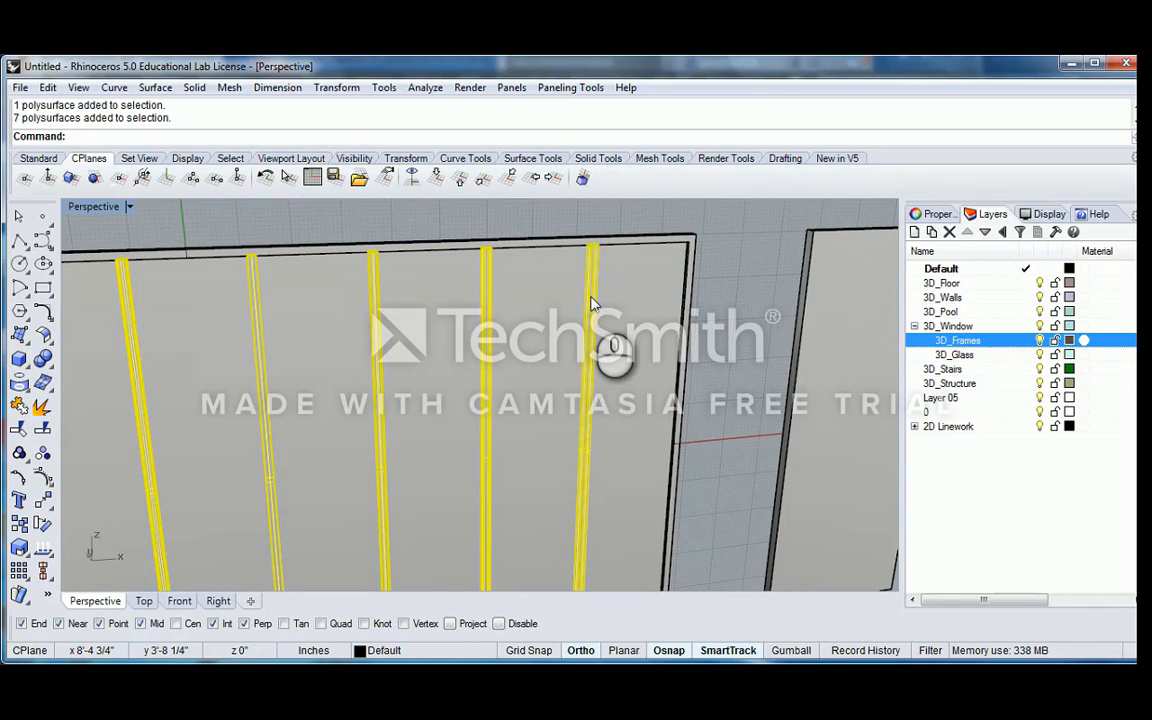
scroll(566, 239, down, 4)
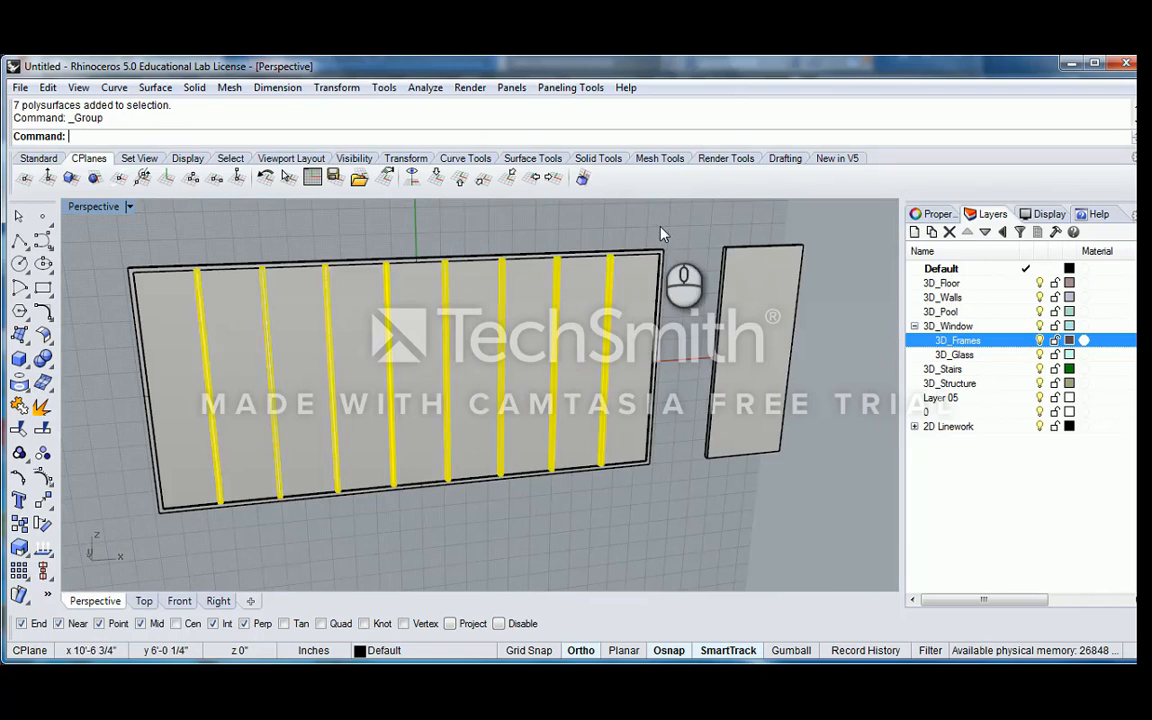
Check the mullion group by selecting and deselecting it near the upper end of its last mullion
click(612, 267)
click(607, 227)
scroll(607, 227, up, 4)
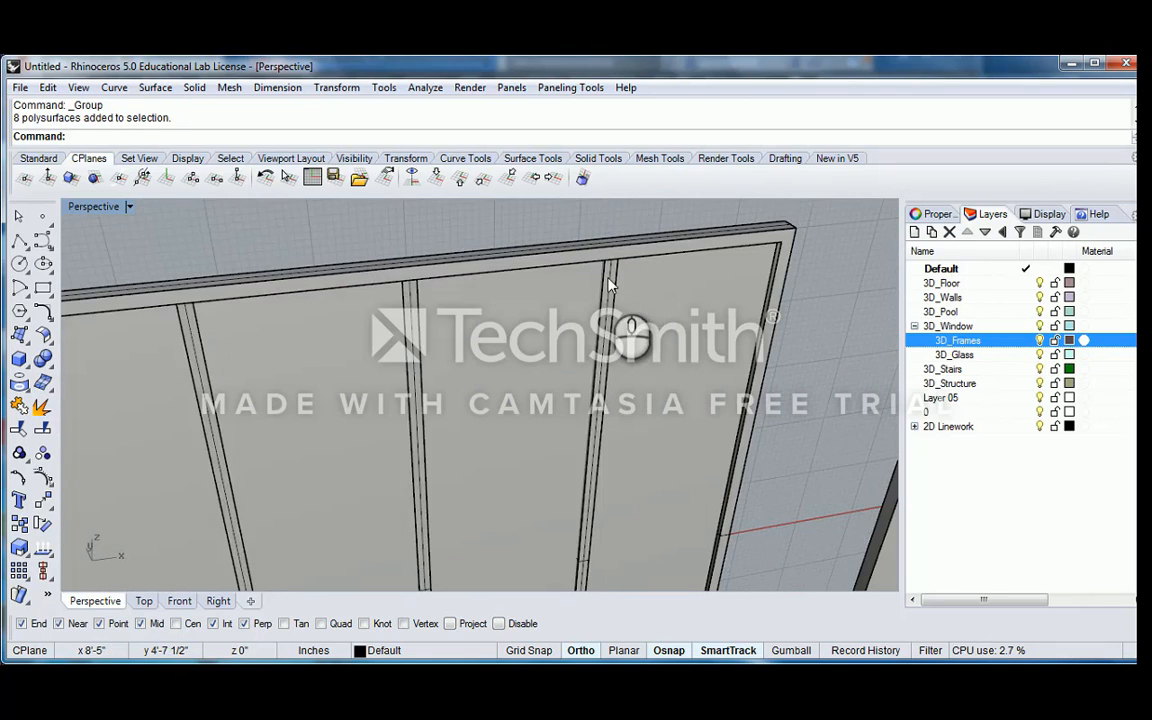
click(610, 277)
click(612, 211)
click(610, 279)
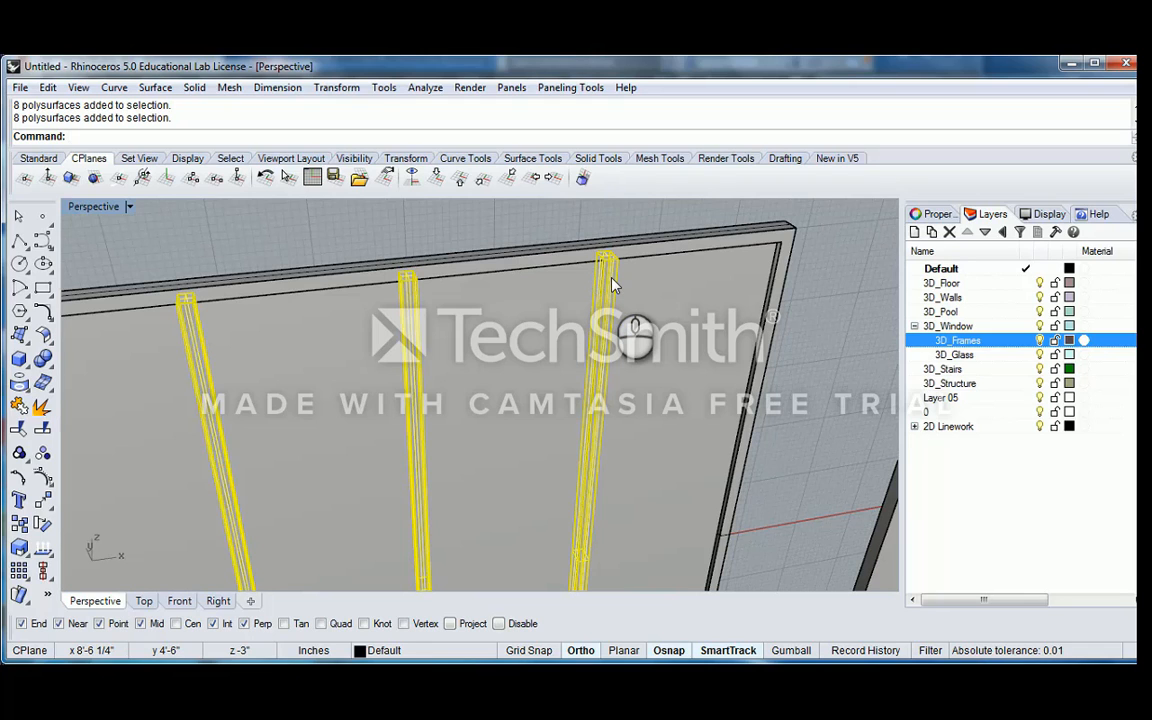
scroll(613, 285, down, 5)
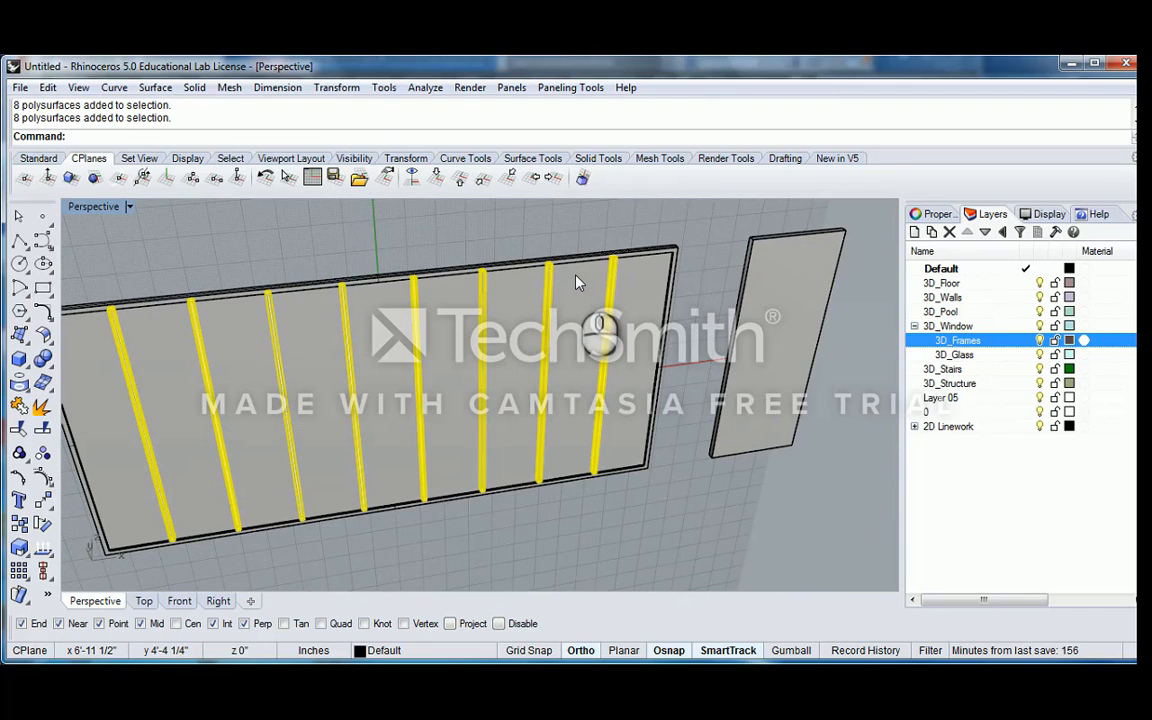
click(590, 280)
click(616, 272)
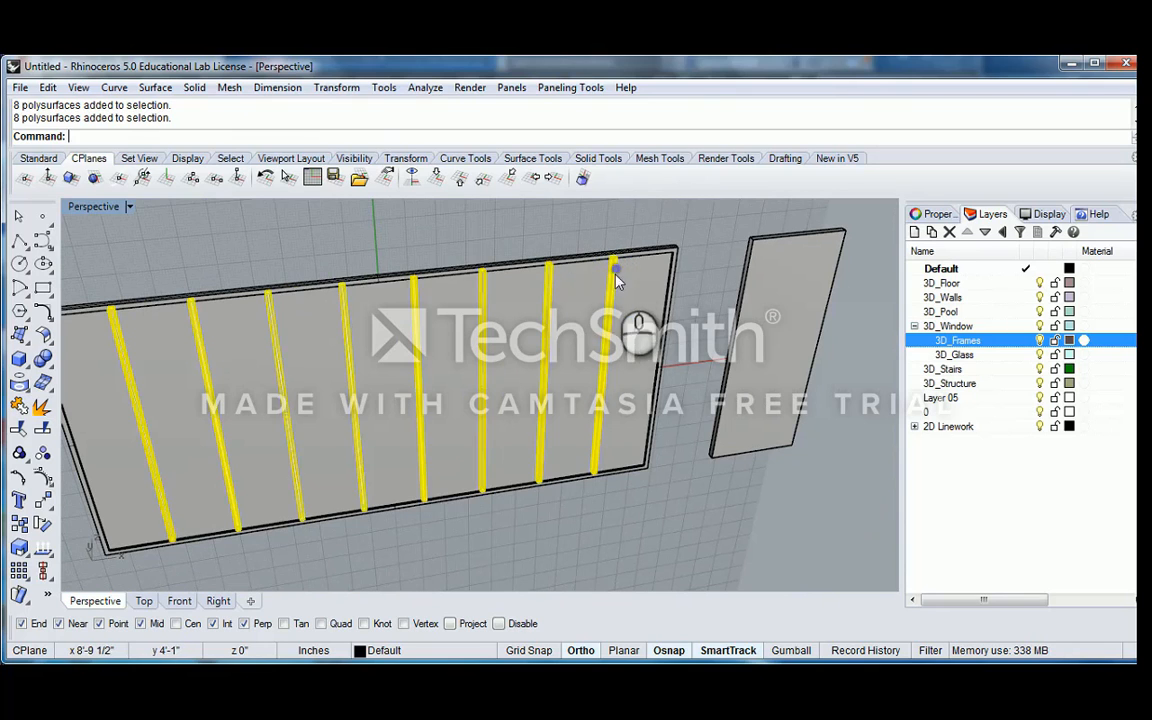
Try to move the mullion group by pulling it freely away from its place in the frame
right_drag(616, 280, 442, 268)
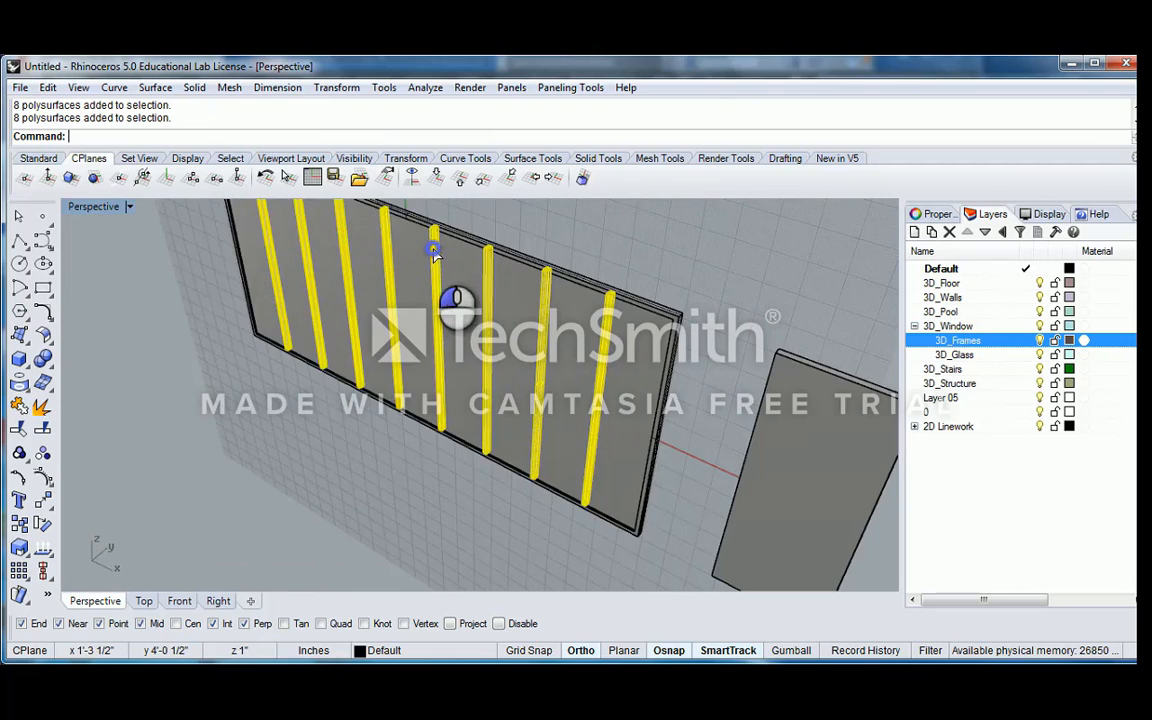
drag(434, 253, 364, 290)
key(ctrl+z)
Examine the grouped mullions and the thin panel in the frame from several angles and distances
scroll(590, 305, up, 3)
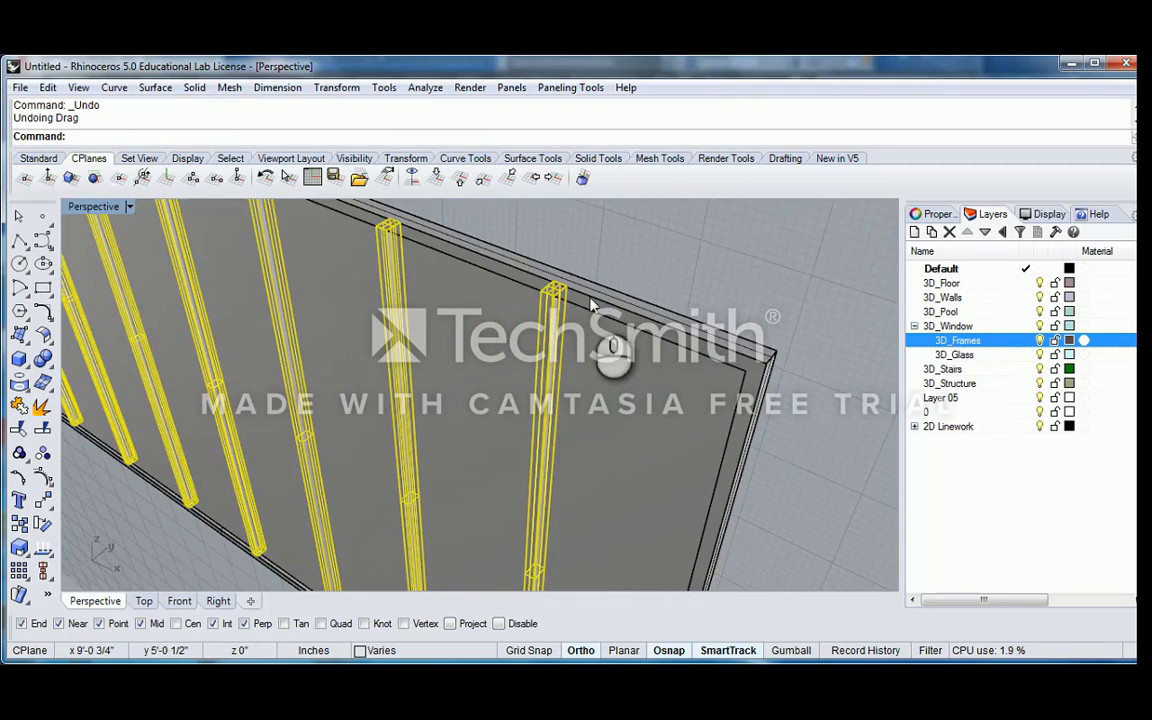
right_drag(590, 305, 615, 280)
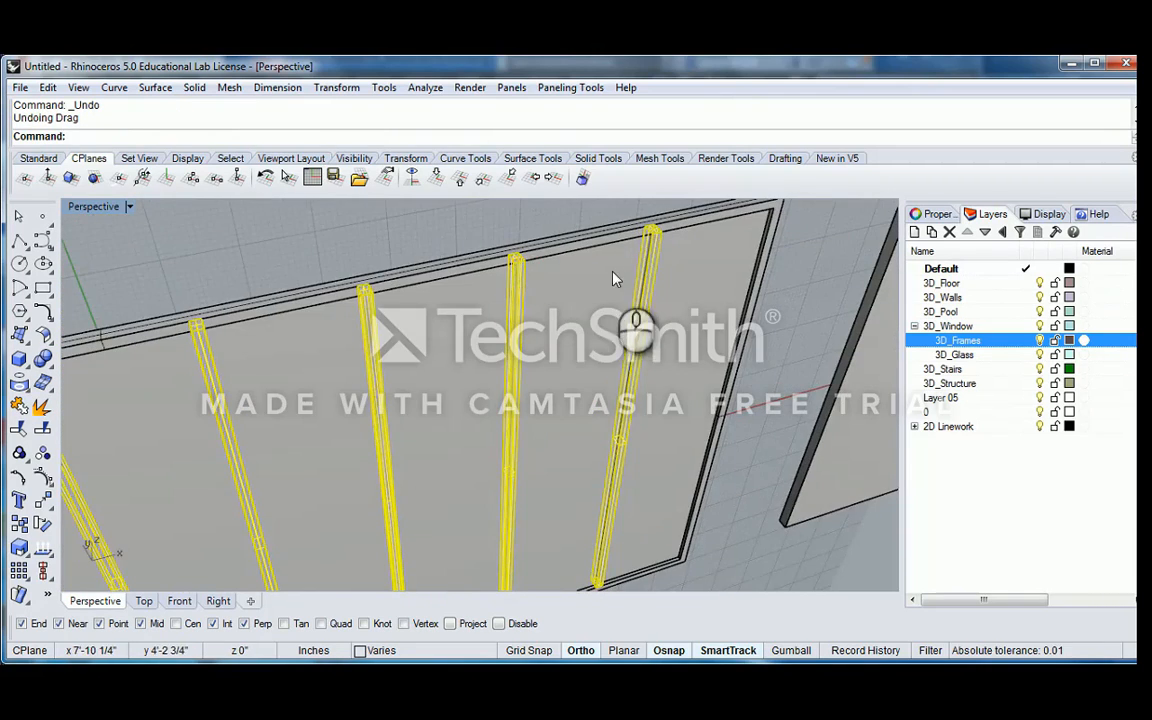
scroll(510, 284, down, 6)
right_drag(397, 292, 475, 290)
scroll(557, 286, up, 2)
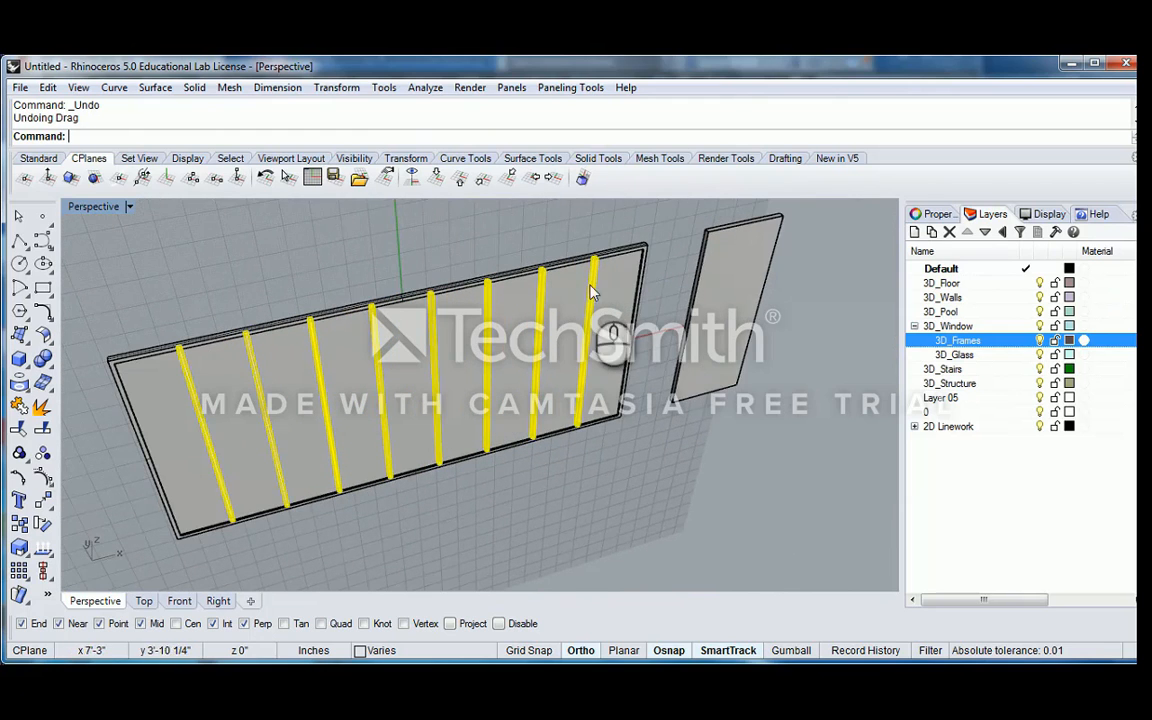
mouse_move(591, 291)
right_down()
mouse_move(643, 255)
mouse_move(612, 294)
right_up()
scroll(627, 268, up, 3)
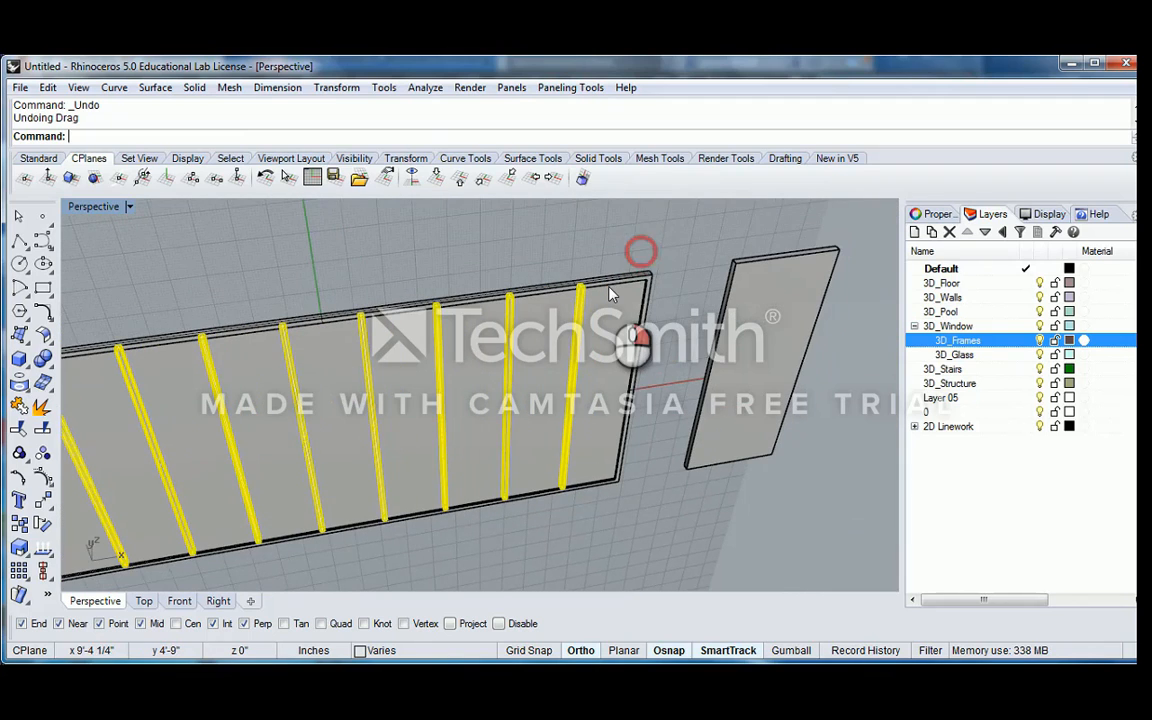
scroll(605, 292, up, 2)
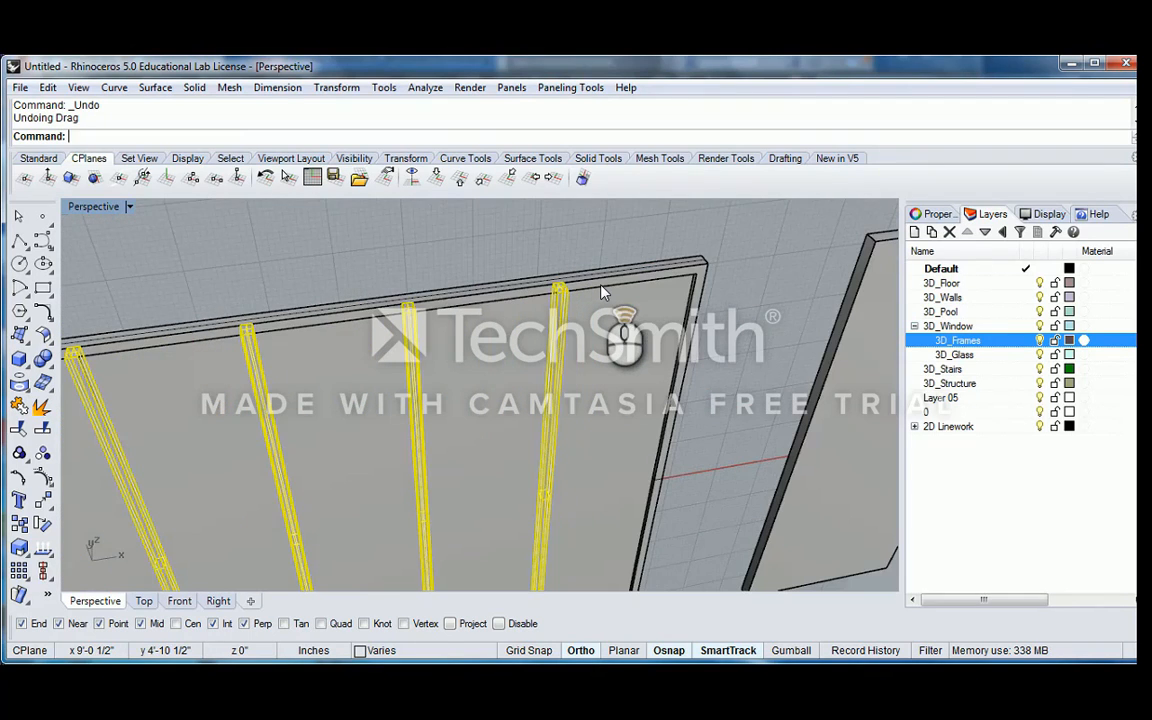
scroll(601, 287, down, 4)
right_drag(580, 340, 590, 300)
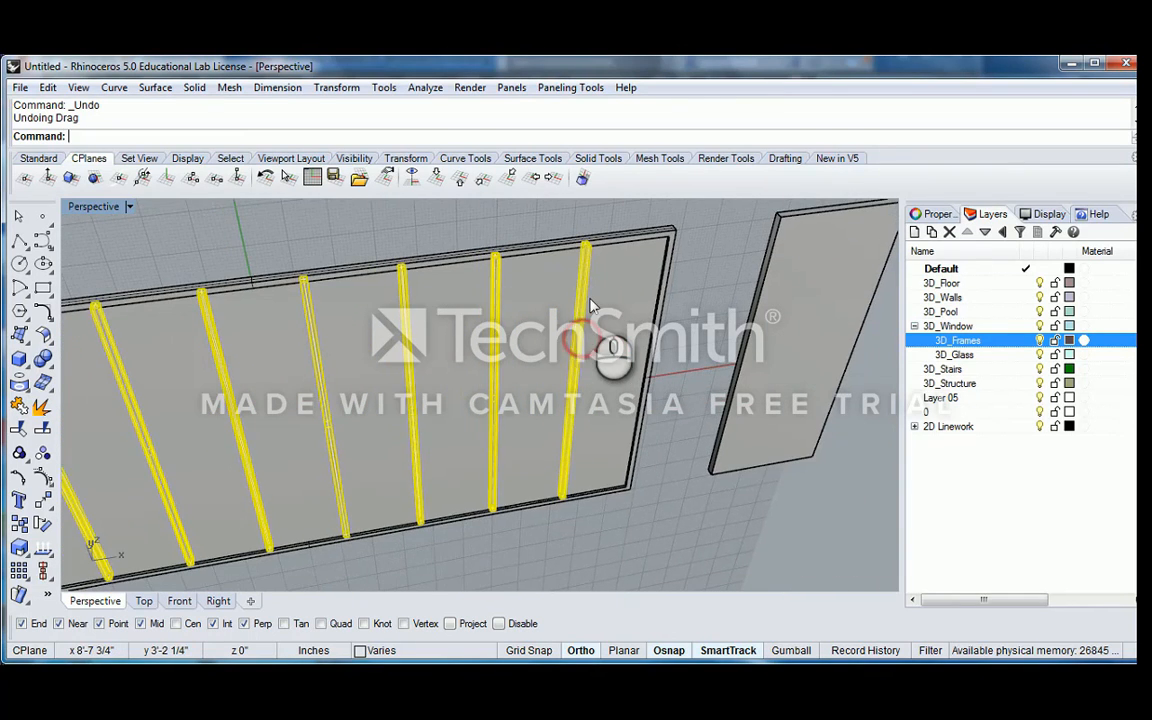
scroll(598, 342, down, 4)
Copy the mullion group to a nearby point, using a base point near the upper end of the last mullion
scroll(455, 360, up, 4)
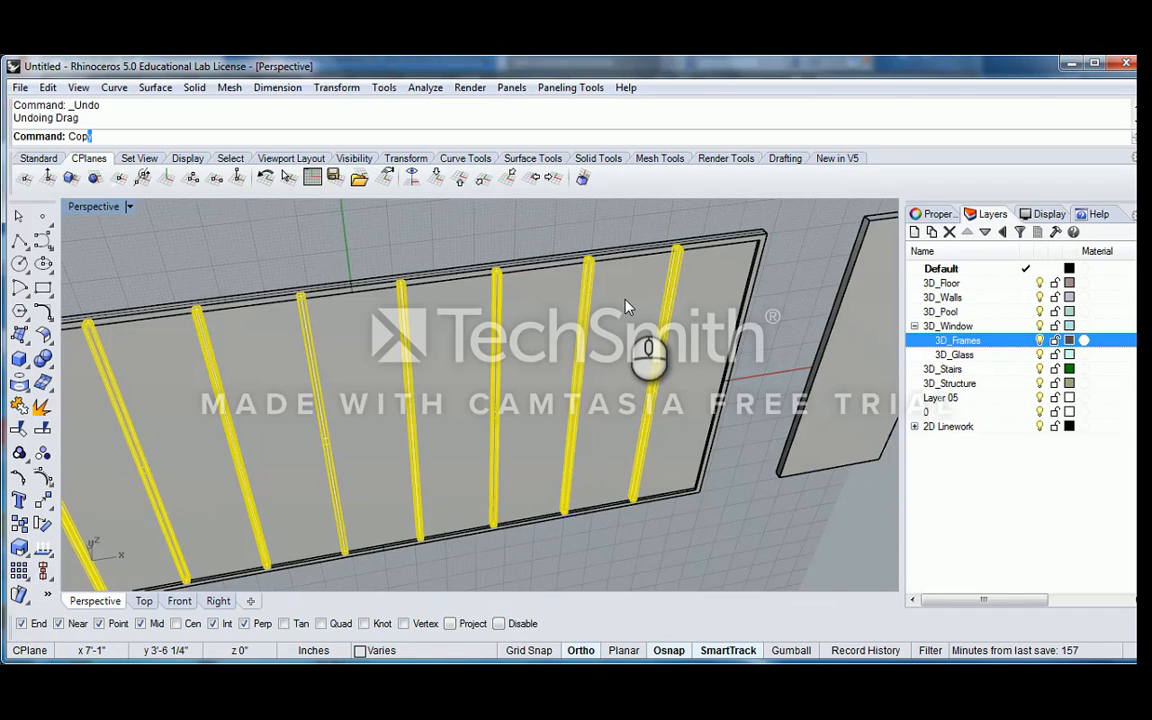
text(y)
key(Return)
scroll(681, 265, up, 5)
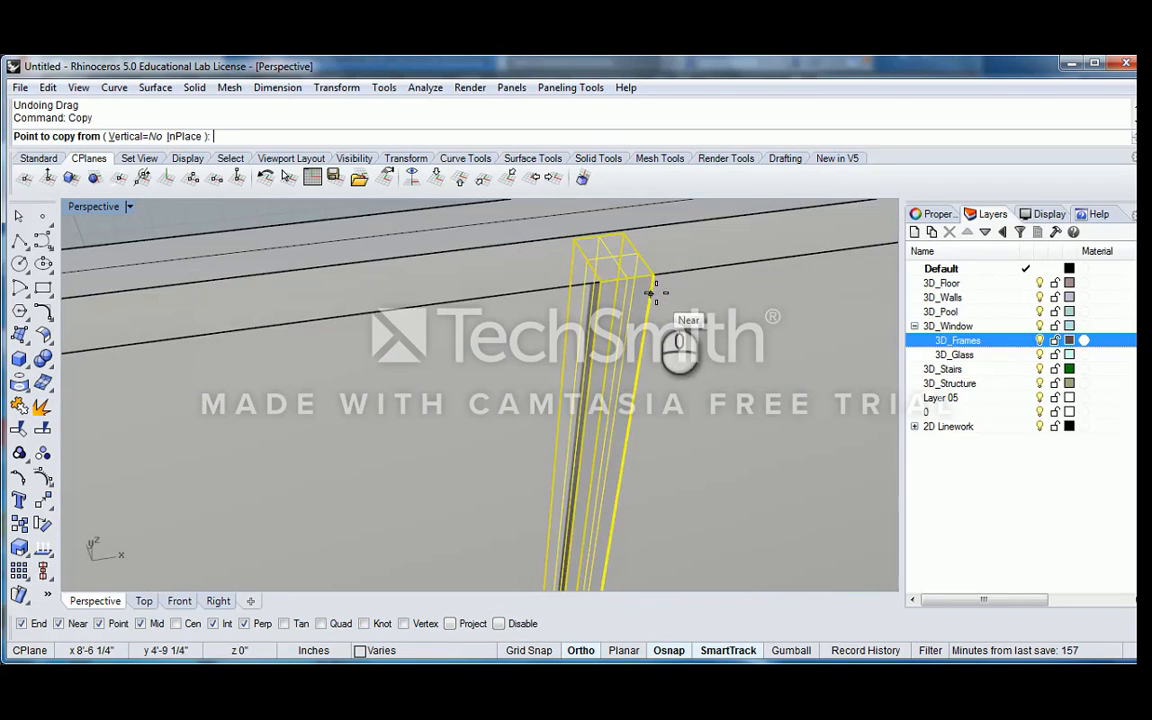
click(651, 292)
scroll(670, 303, down, 3)
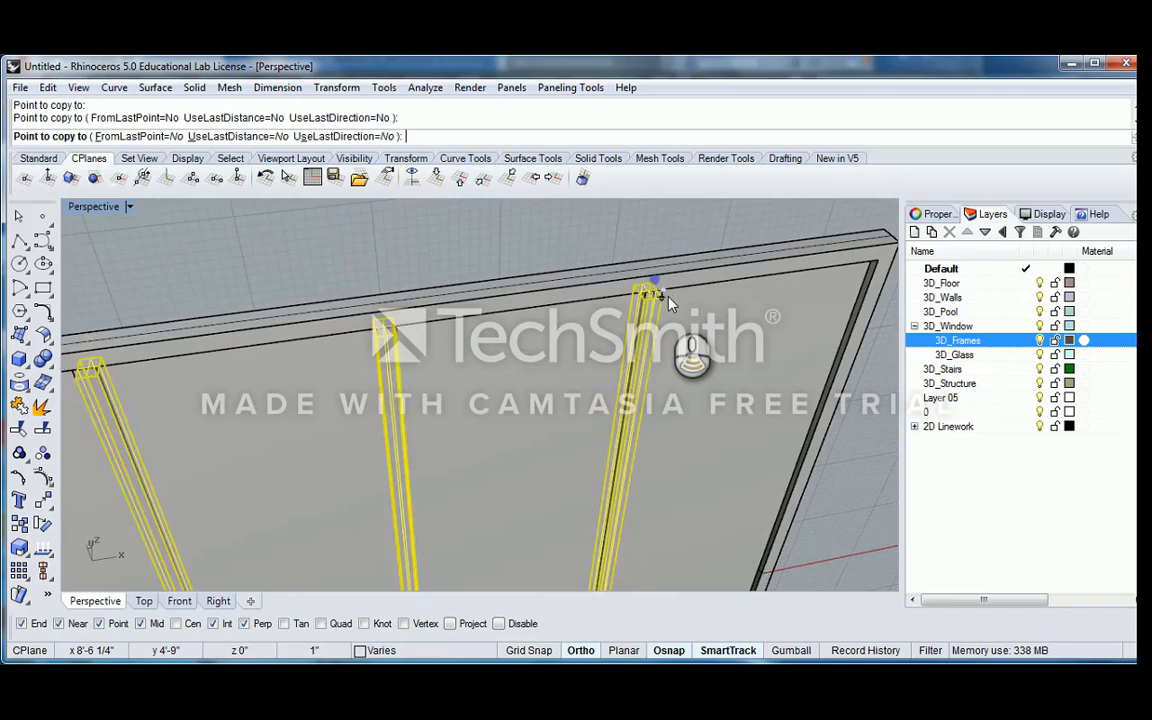
key(Escape)
Check the overlapping mullion groups and the extruded panel by selecting objects near the upper end of the last mullion
click(657, 317)
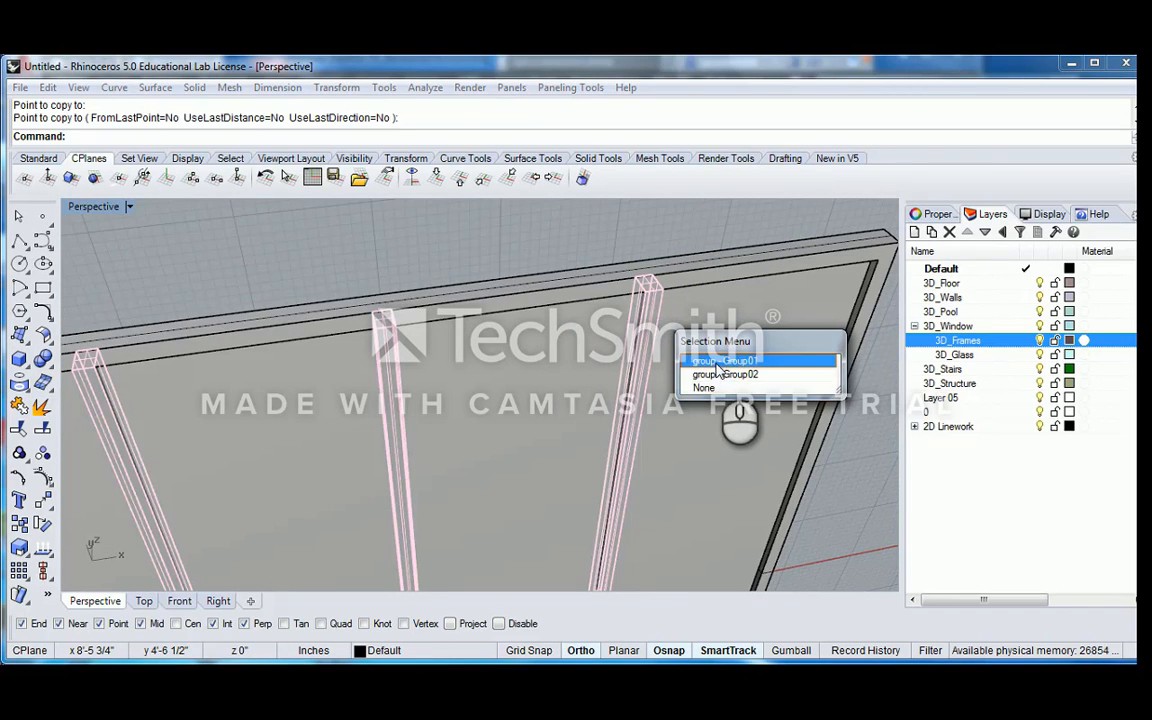
click(714, 362)
scroll(700, 355, down, 3)
scroll(660, 310, up, 3)
key(Escape)
click(661, 306)
scroll(661, 306, down, 3)
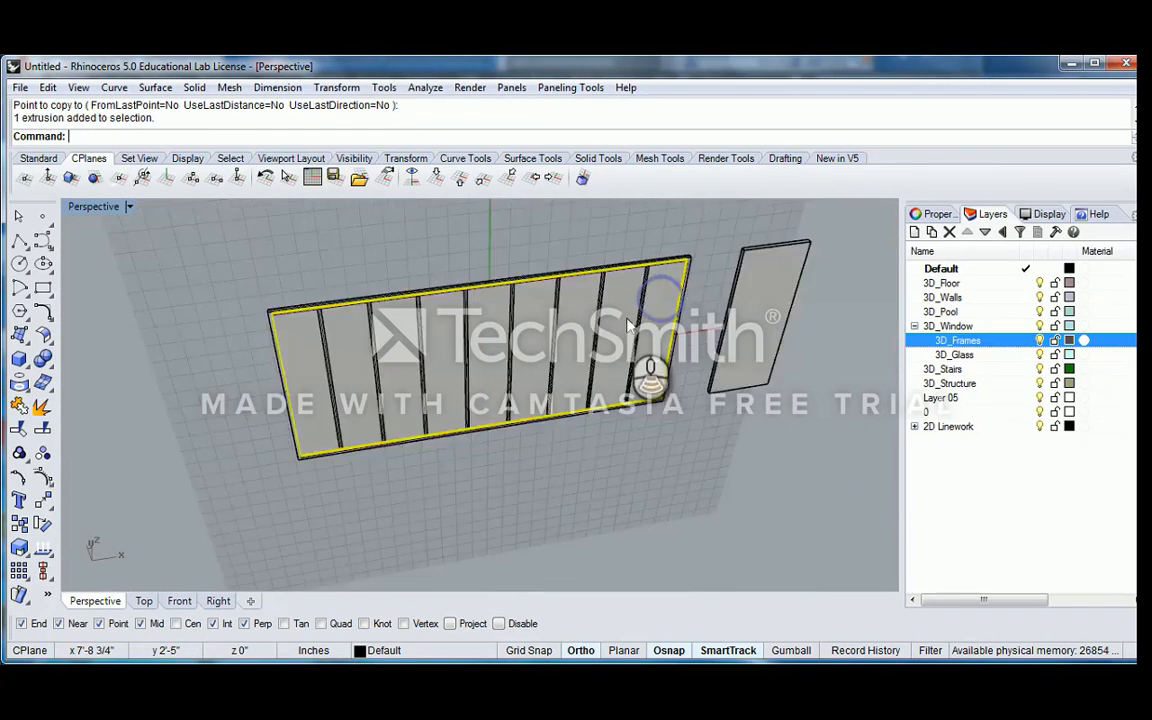
Subtract one of the two overlapping mullion groups, Group01, from the glass panel inside the frame with BooleanDifference
scroll(700, 340, up, 6)
right_drag(727, 270, 661, 275)
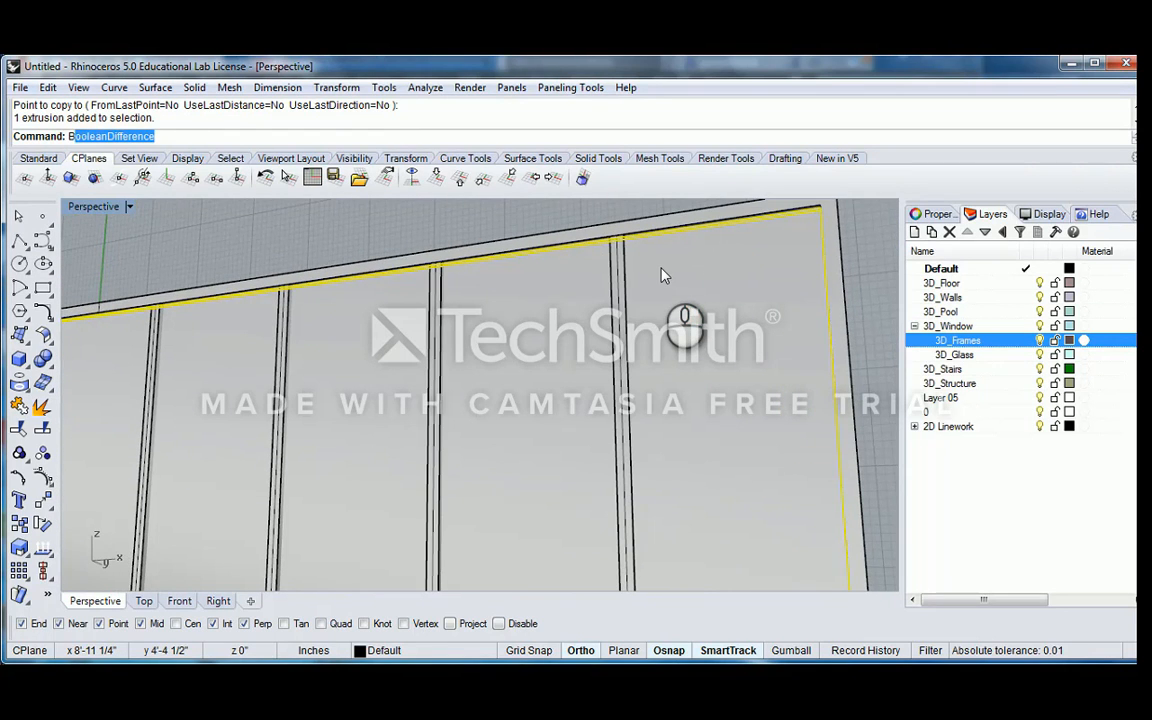
key(Return)
right_drag(661, 273, 628, 270)
click(628, 272)
click(697, 312)
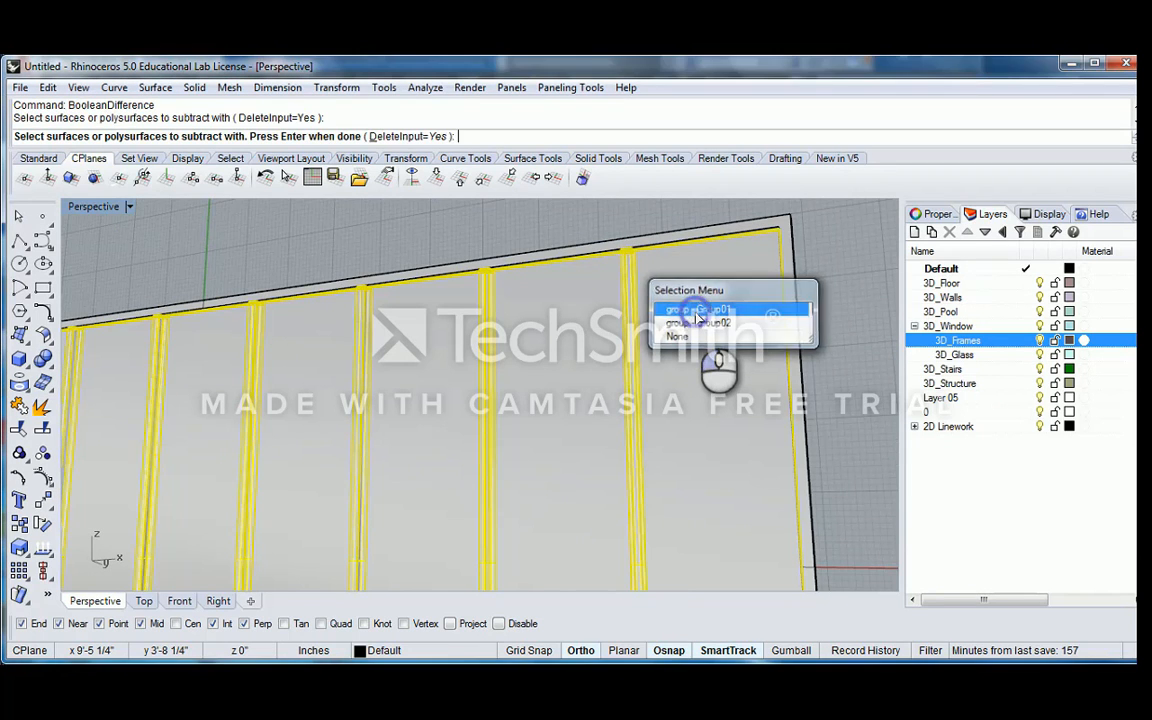
key(Return)
scroll(696, 314, down, 7)
shift+right_drag(696, 315, 651, 316)
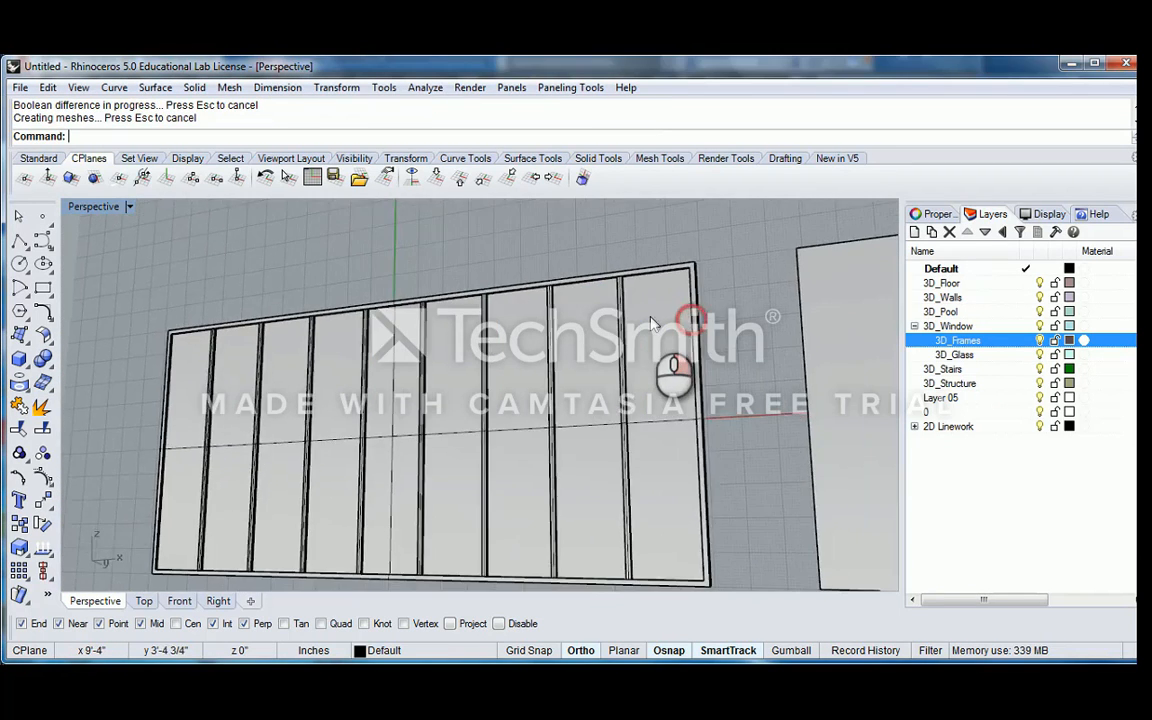
Check the split glass by selecting the individual panes between the mullions one after another
scroll(655, 313, up, 4)
click(658, 309)
scroll(602, 287, down, 7)
right_drag(599, 285, 636, 314)
click(556, 311)
click(576, 310)
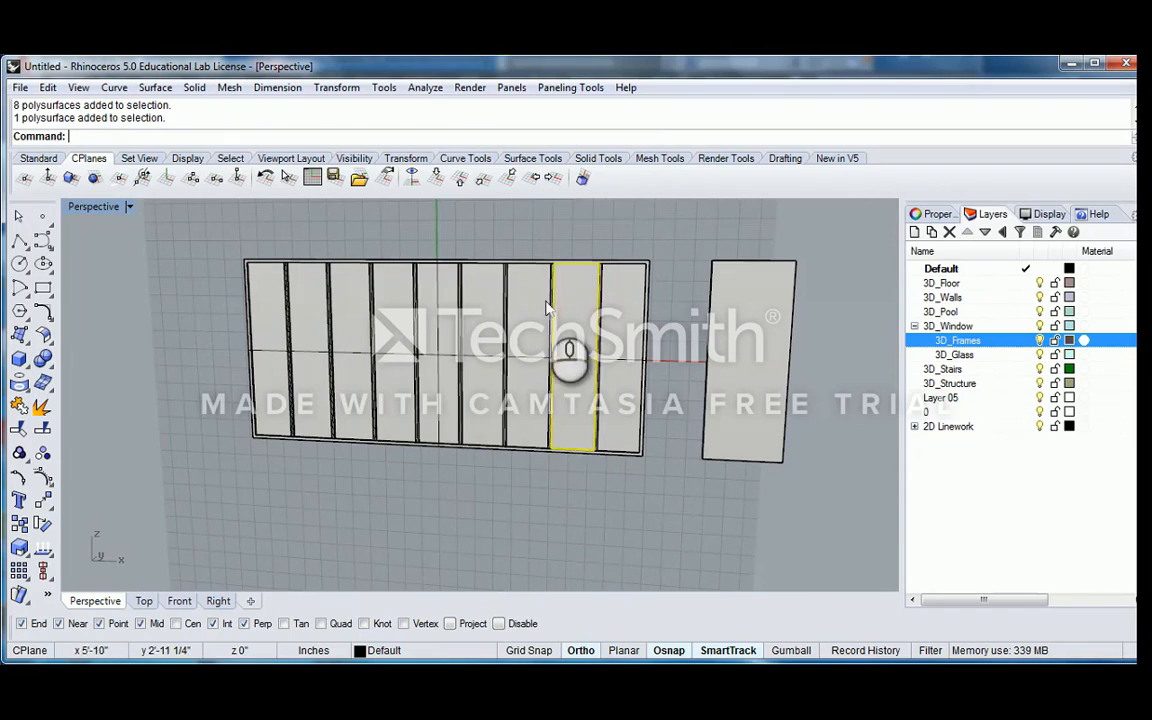
click(533, 304)
click(440, 300)
click(395, 298)
click(350, 290)
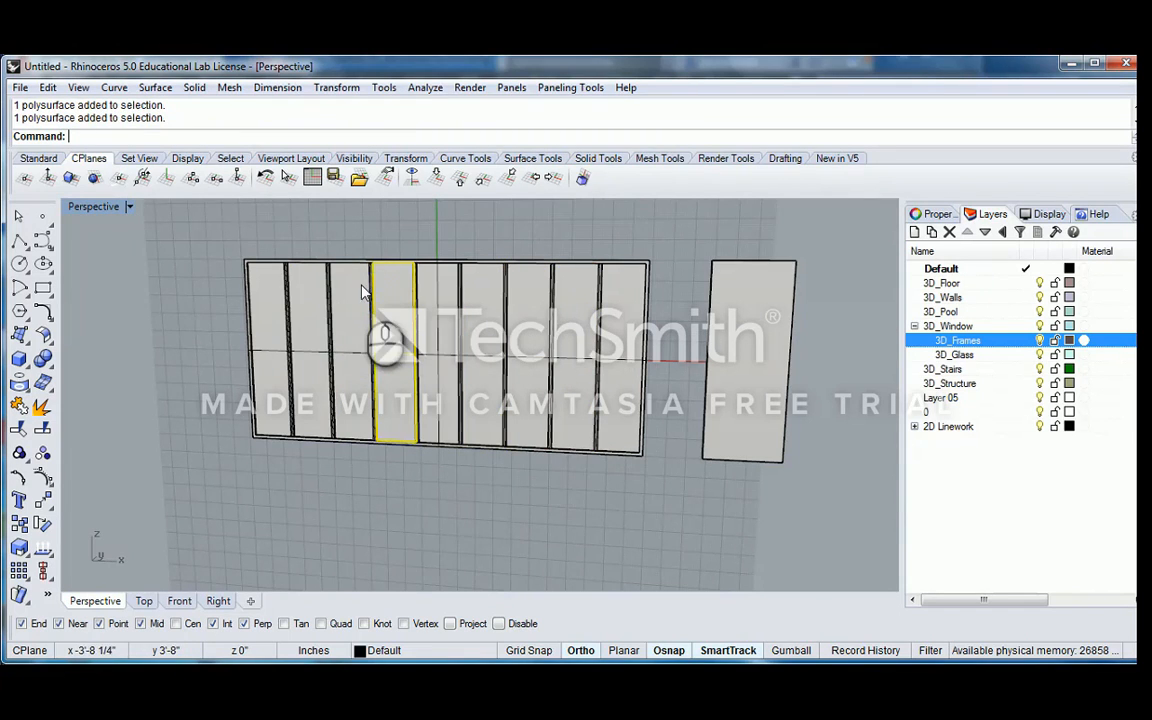
click(313, 289)
Inspect the joints between the glass panes and mullions up close, and check the remaining mullion group by selecting it
scroll(313, 289, up, 4)
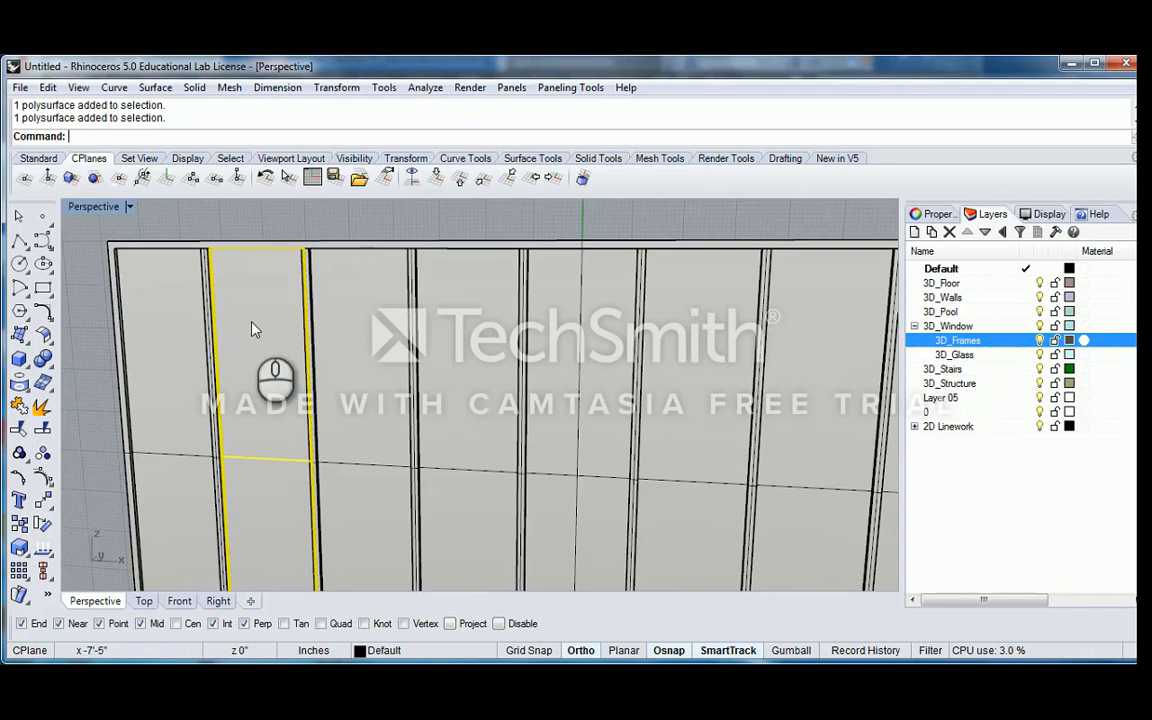
scroll(330, 316, down, 3)
scroll(330, 316, up, 5)
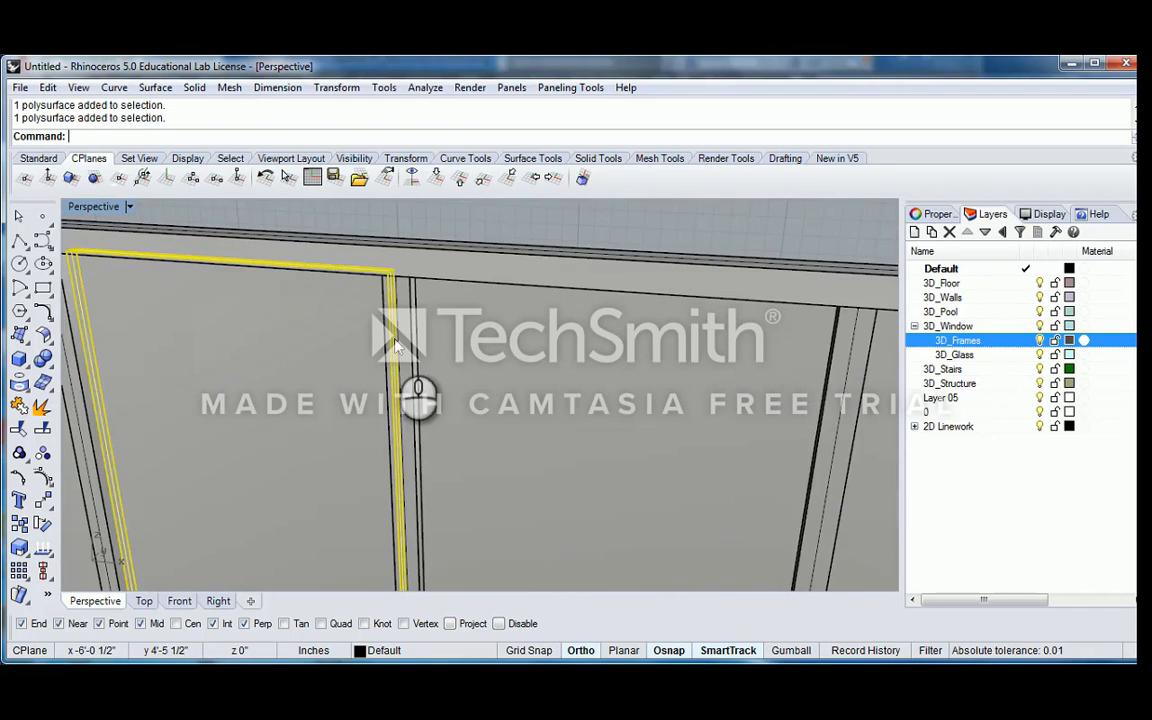
scroll(405, 360, down, 2)
scroll(397, 345, down, 5)
scroll(424, 400, up, 6)
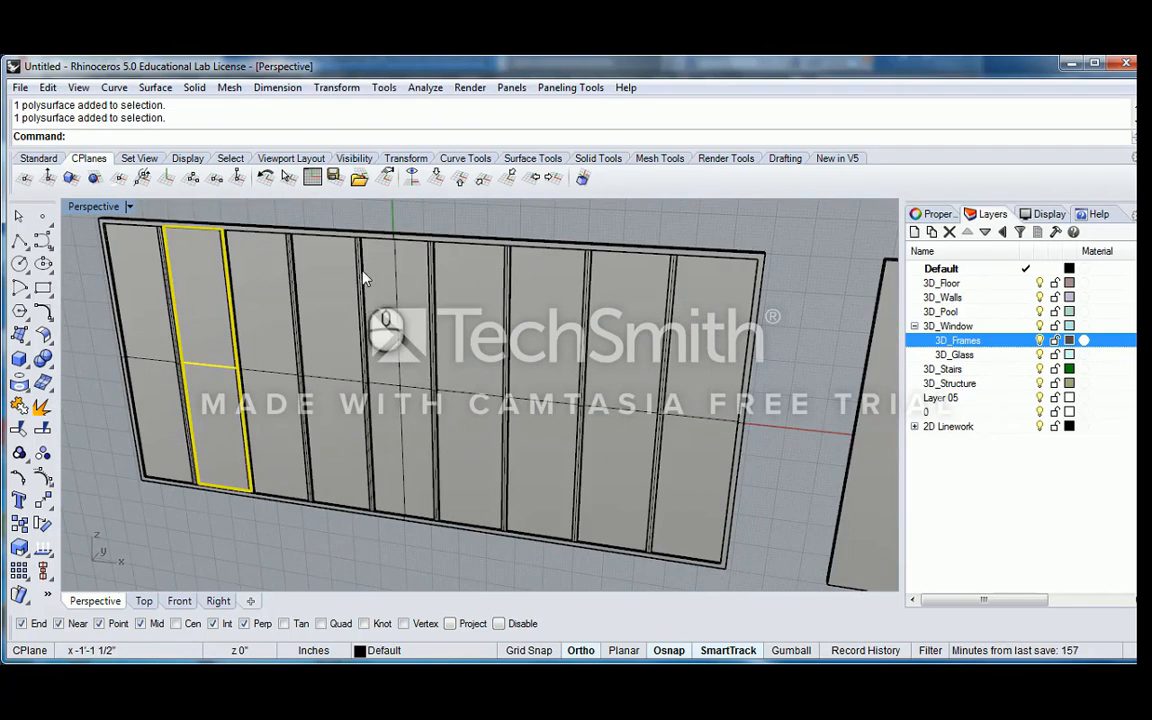
click(353, 266)
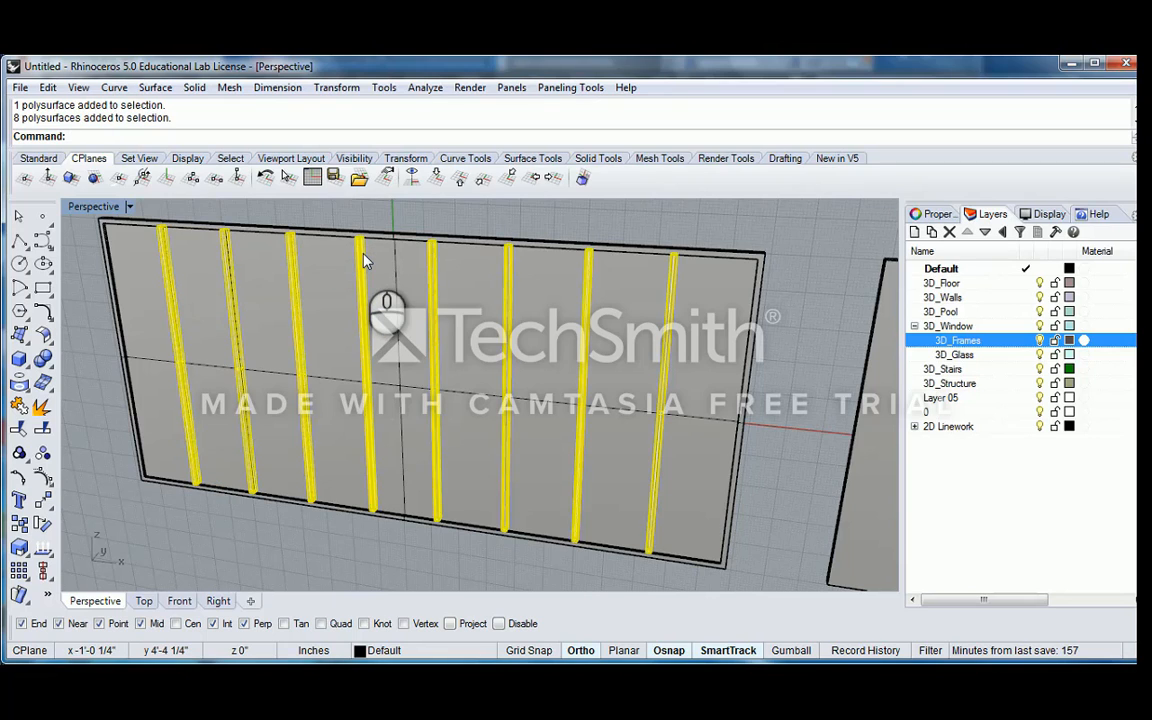
key(Escape)
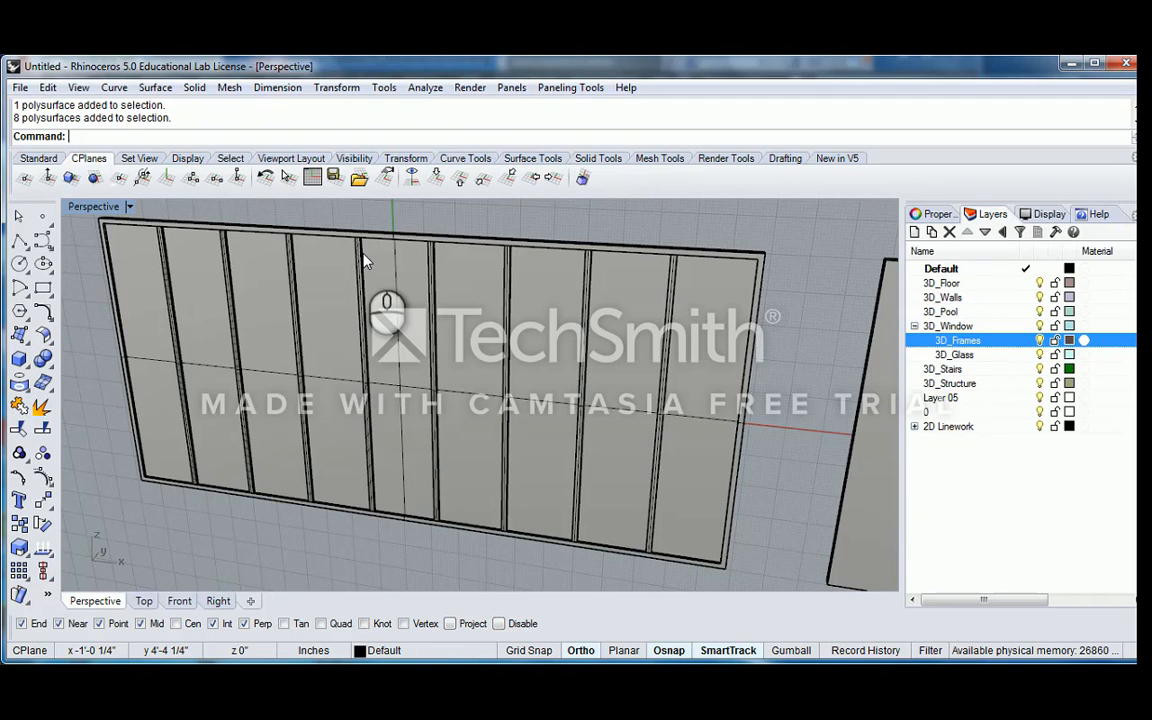
Select all nine glass panes without the mullions and assign them to the 3D_Glass layer
scroll(466, 280, down, 4)
right_drag(576, 301, 636, 306)
click(635, 299)
shift+click(588, 306)
shift+click(553, 303)
shift+click(511, 298)
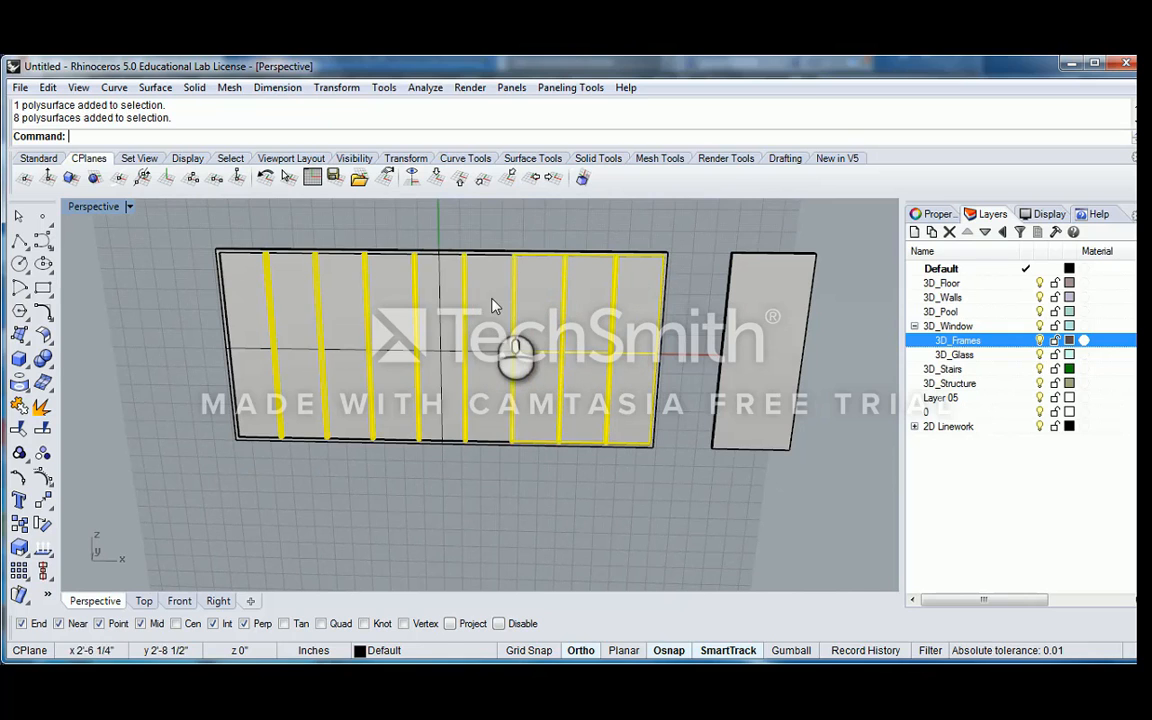
shift+click(492, 297)
ctrl+click(463, 257)
shift+click(442, 272)
shift+click(396, 275)
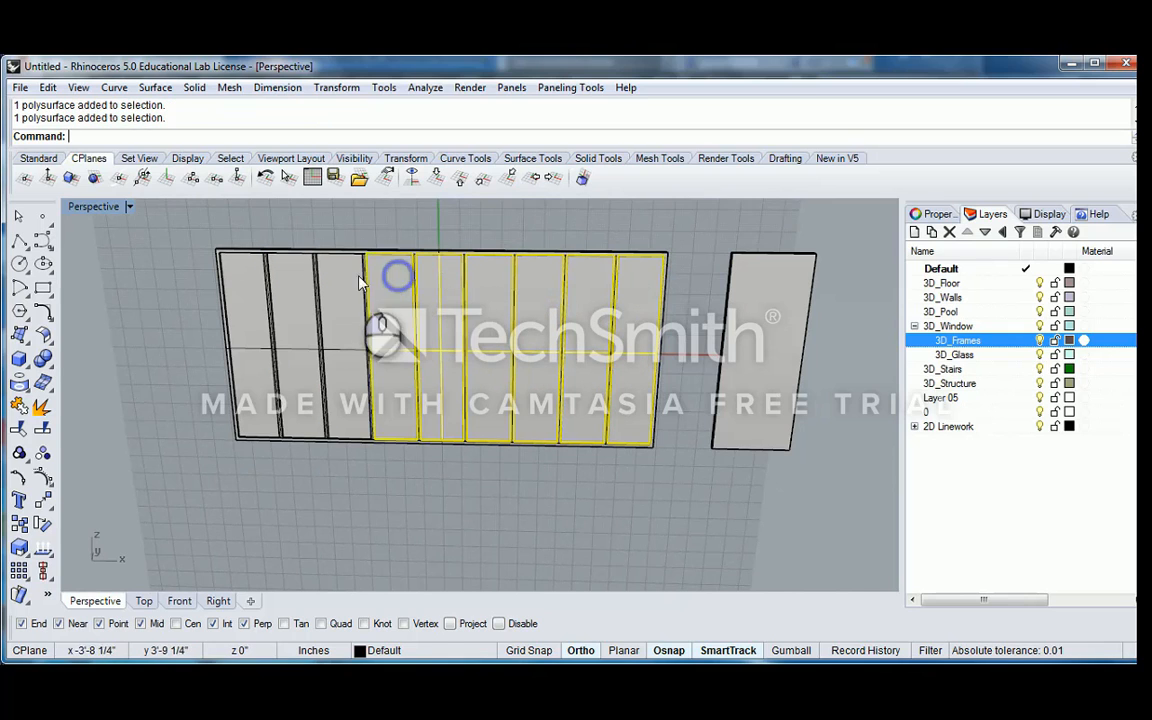
shift+click(342, 275)
shift+click(290, 273)
shift+click(241, 281)
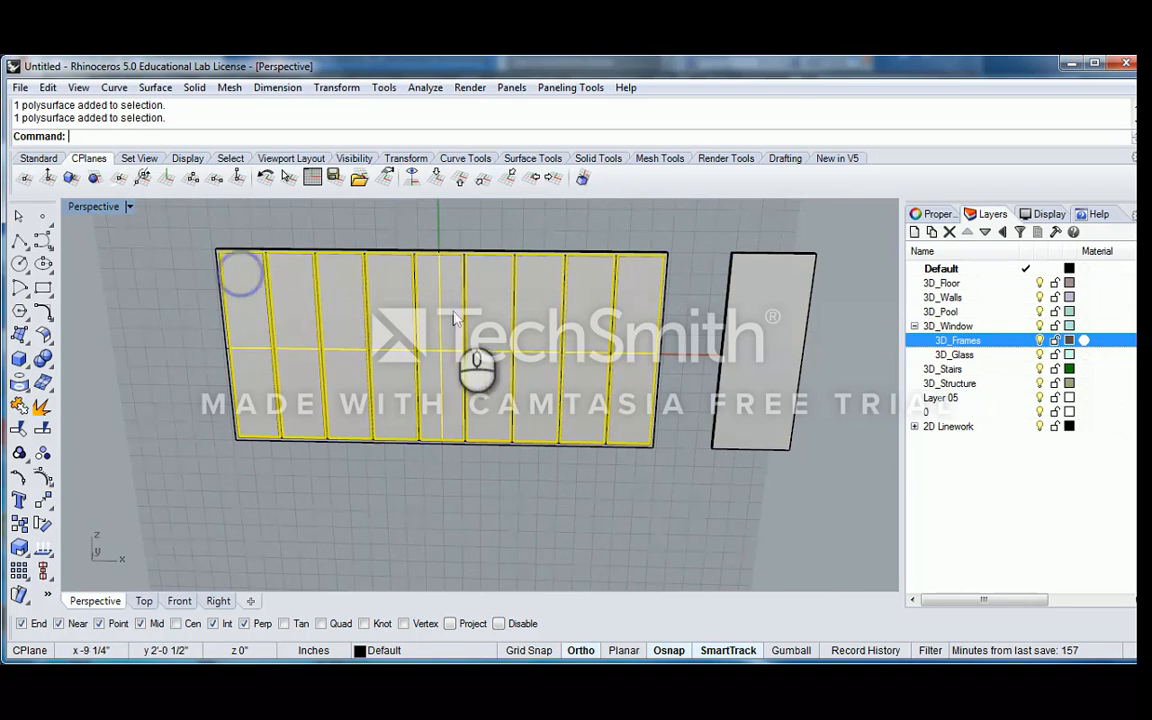
click(933, 214)
click(1130, 315)
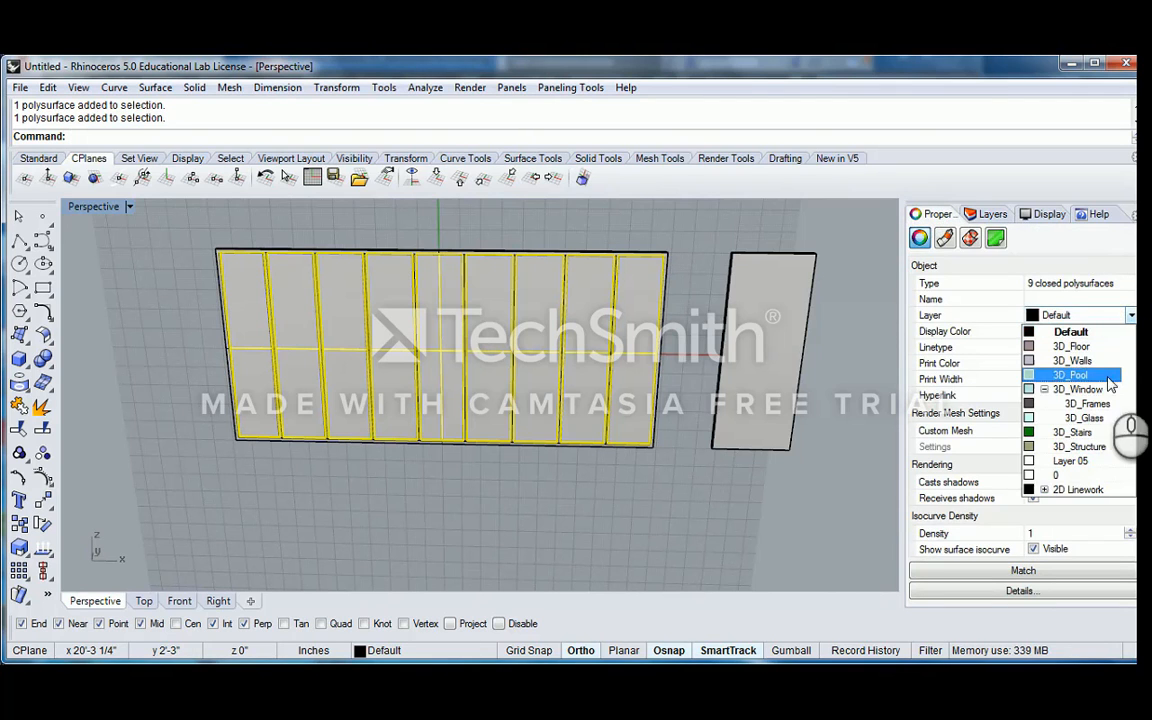
click(1085, 417)
click(627, 218)
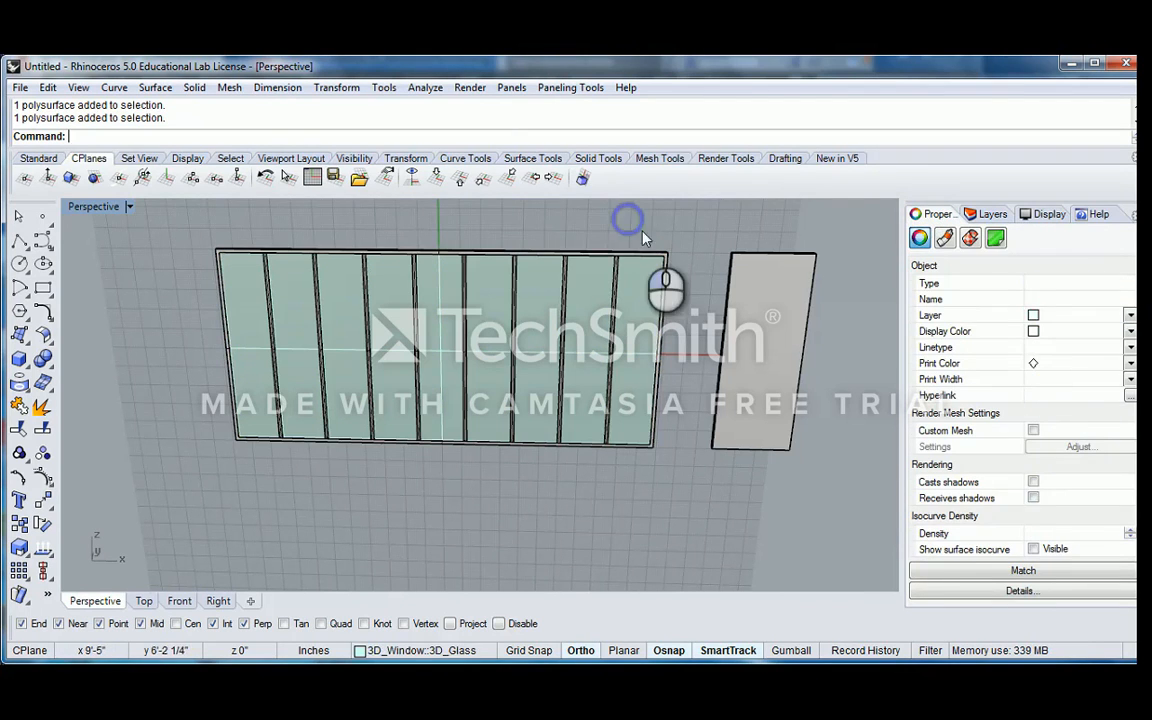
Locate the window in the Top view by selecting all objects and zooming to them, and inspect its end and mullion sections
click(635, 251)
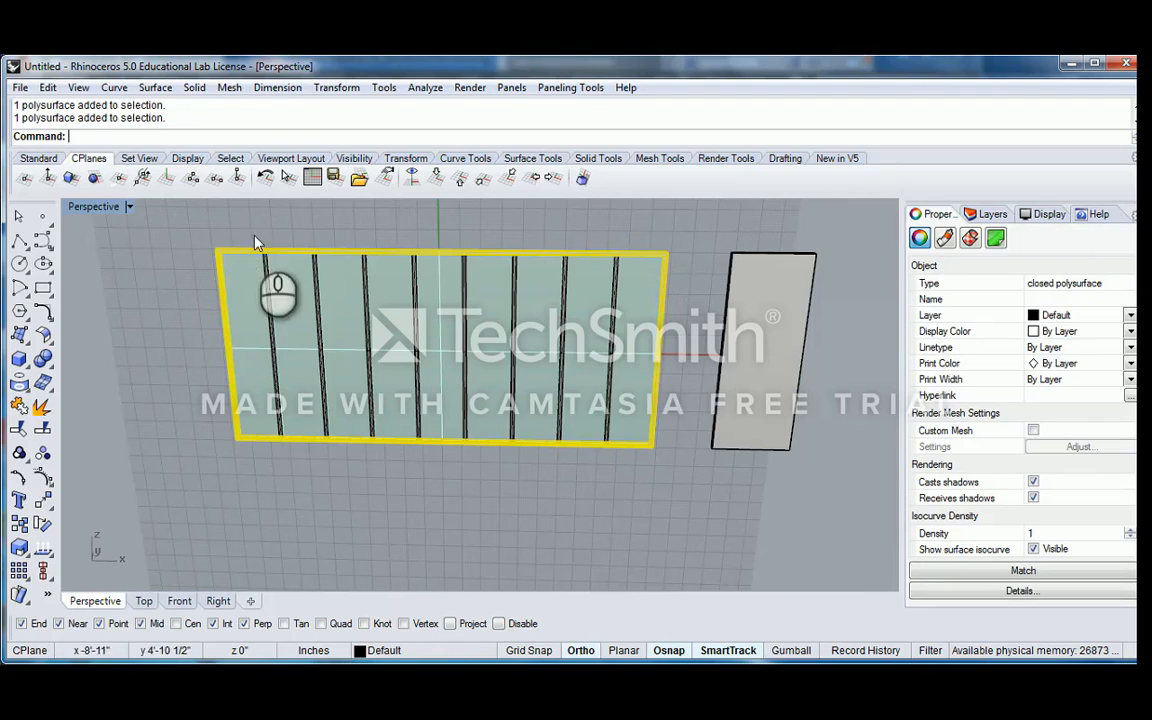
double_click(87, 207)
double_click(85, 207)
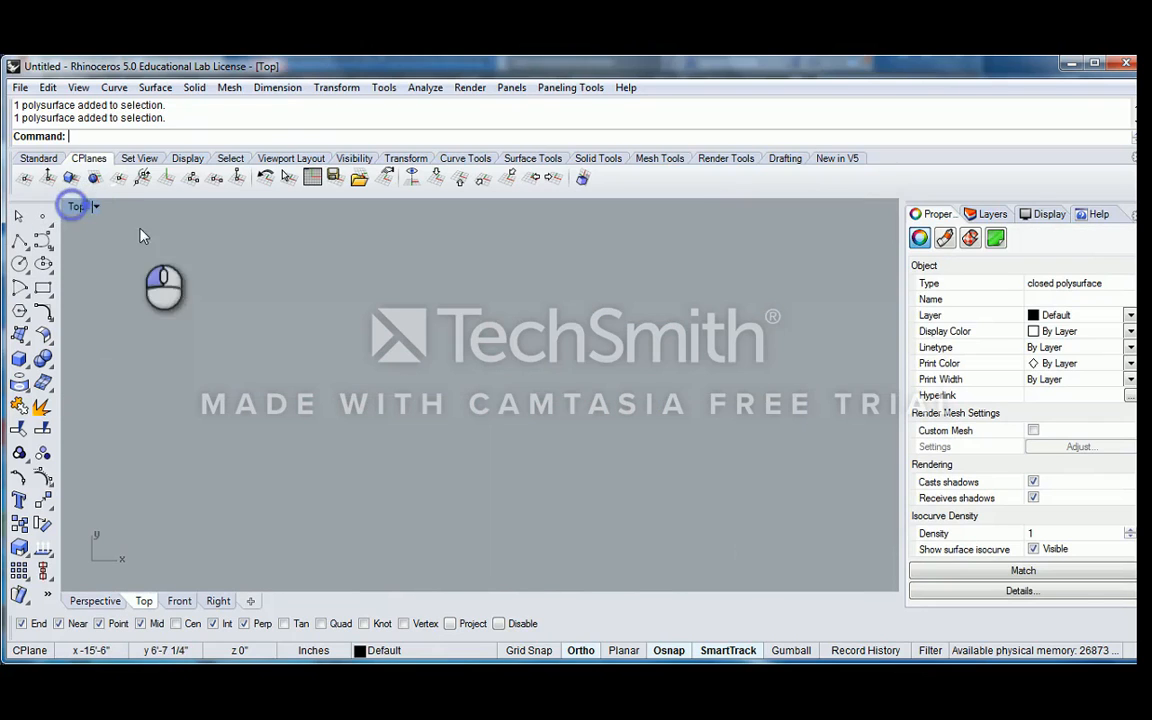
middle_click(398, 338)
click(346, 286)
scroll(308, 266, down, 20)
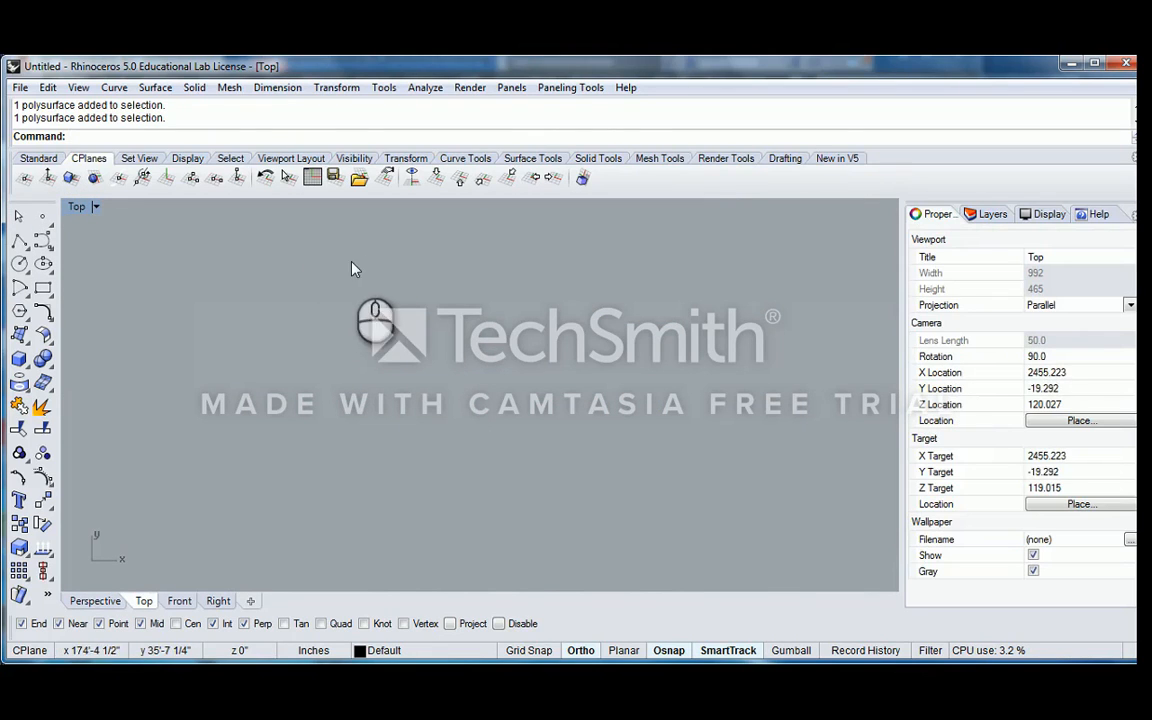
right_drag(388, 257, 434, 328)
scroll(375, 320, up, 1)
scroll(374, 317, up, 8)
drag(321, 311, 425, 352)
middle_click(370, 316)
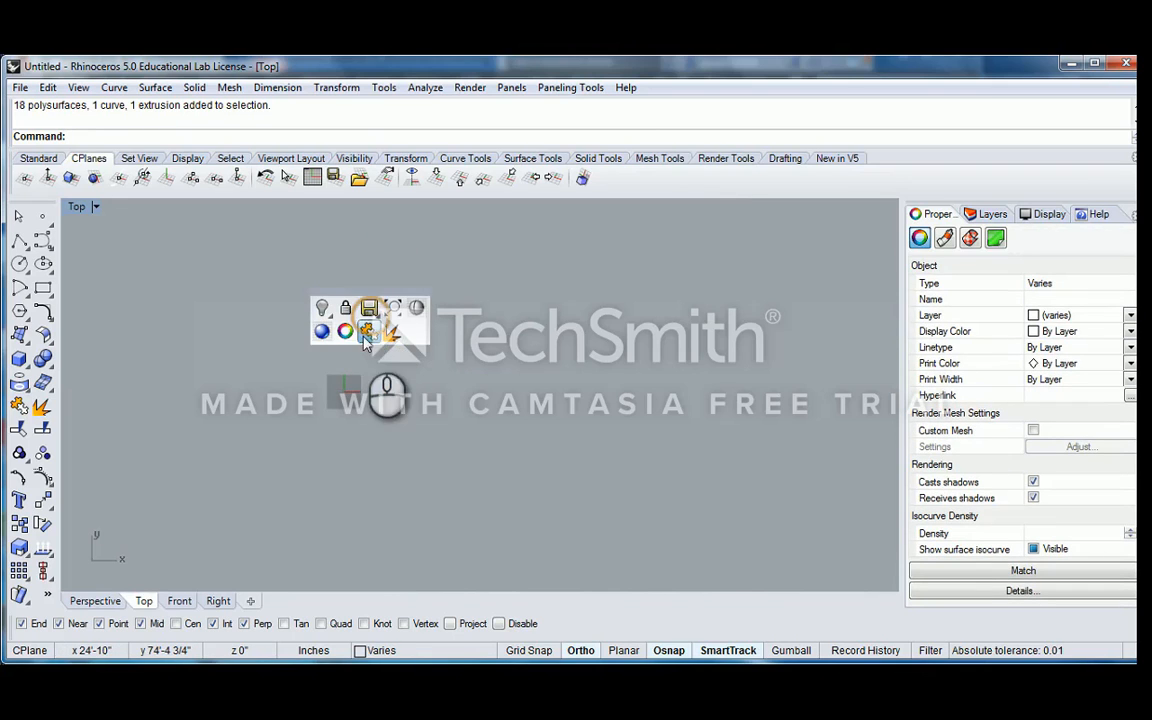
right_drag(373, 289, 379, 274)
scroll(373, 325, up, 20)
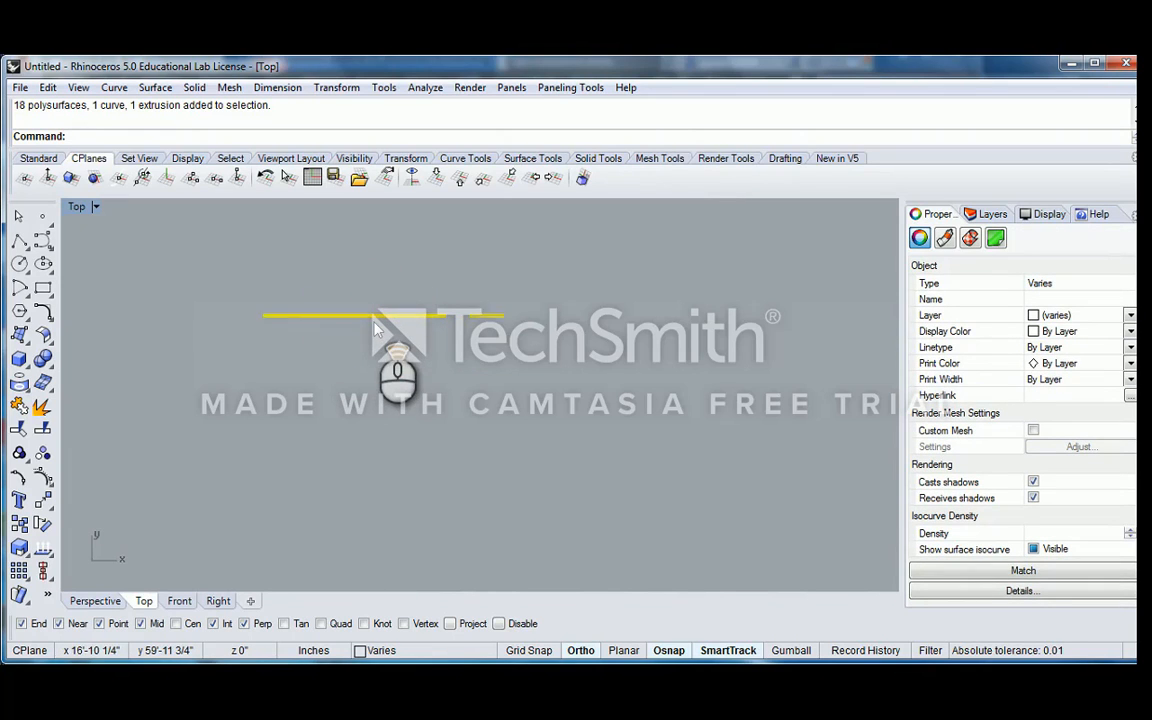
scroll(501, 323, up, 11)
click(318, 275)
scroll(256, 287, up, 10)
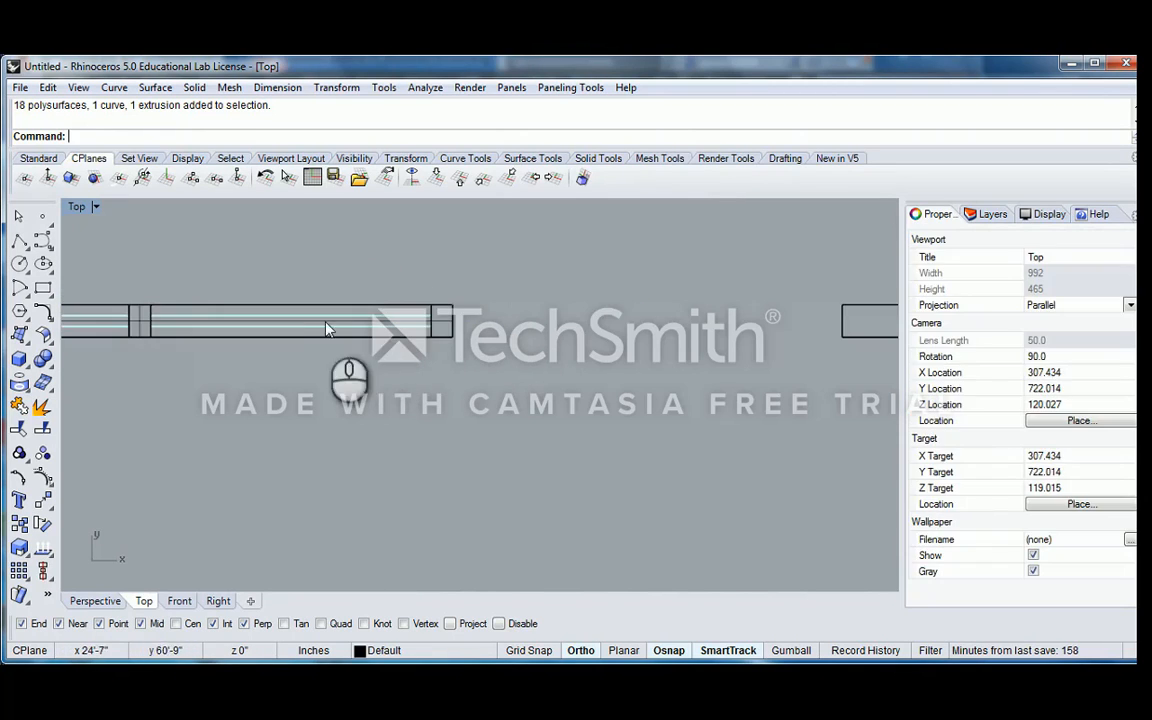
right_drag(177, 309, 311, 318)
scroll(252, 315, up, 6)
click(242, 267)
scroll(334, 372, down, 12)
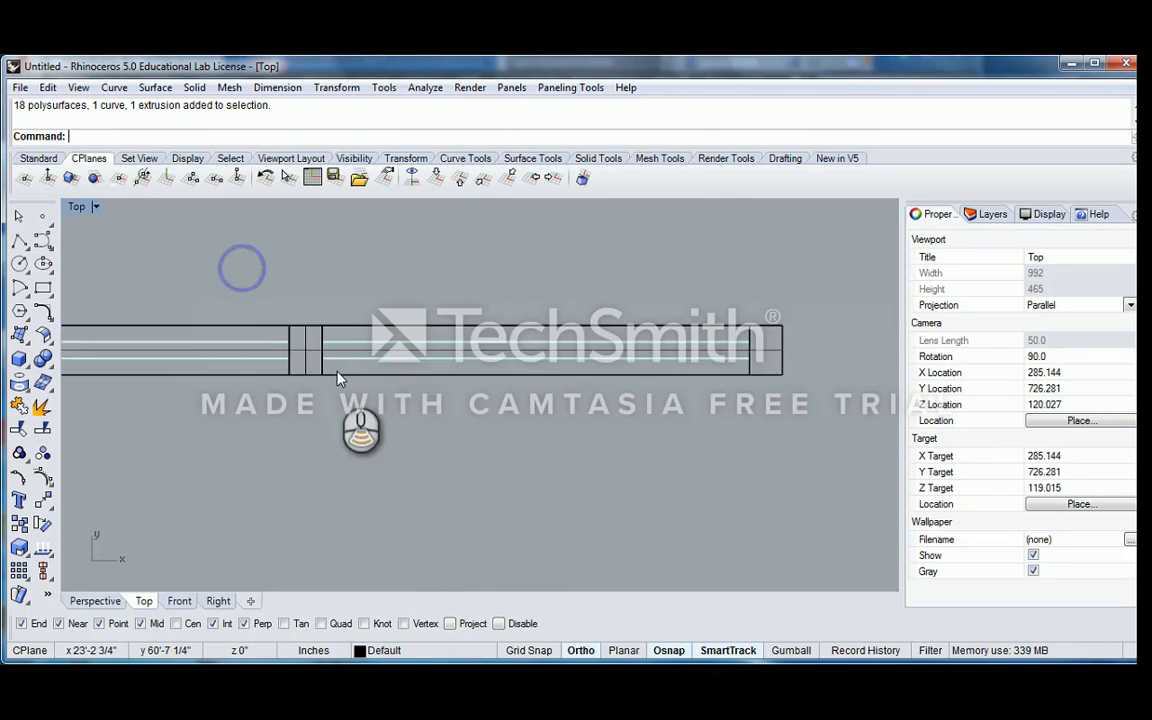
Select the mullion group together with the outer frame and assign them to the 3D_Frames layer
click(327, 350)
click(392, 408)
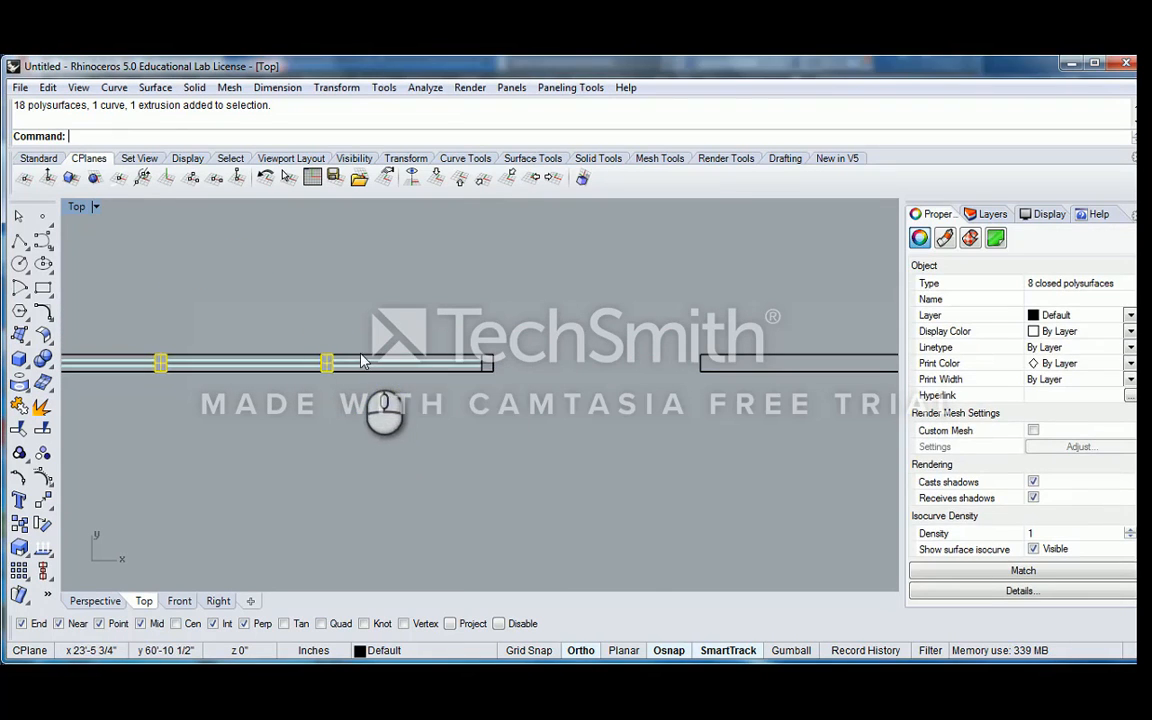
click(1129, 315)
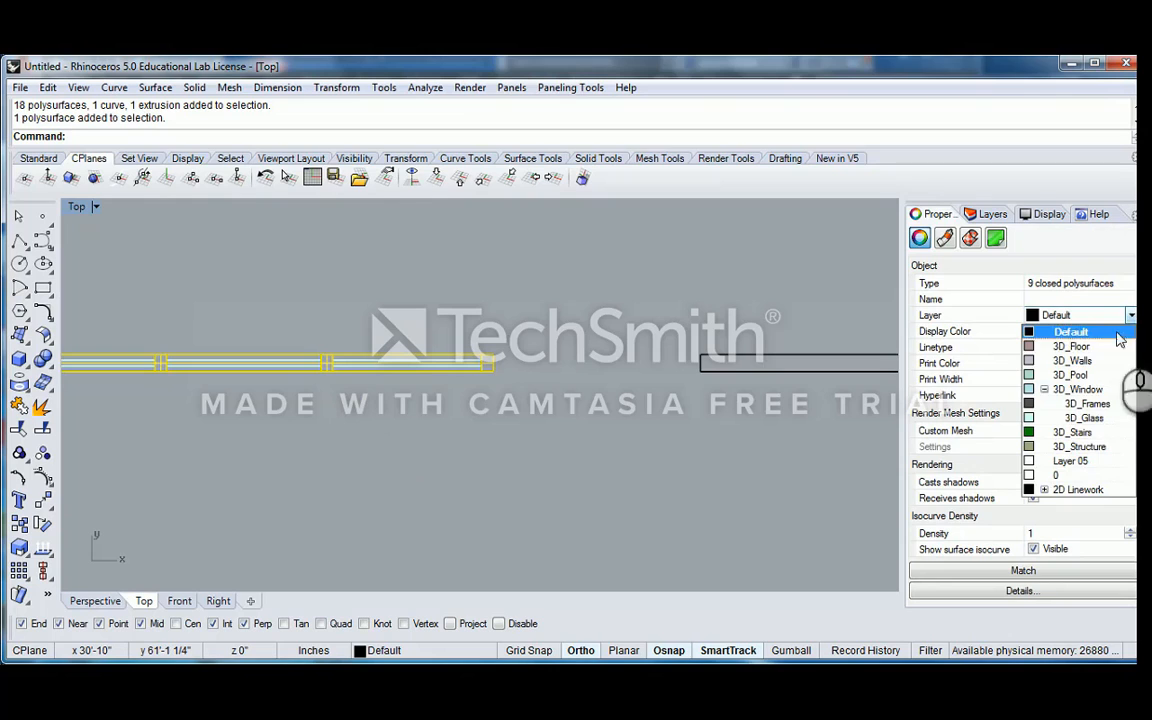
click(1087, 403)
click(437, 292)
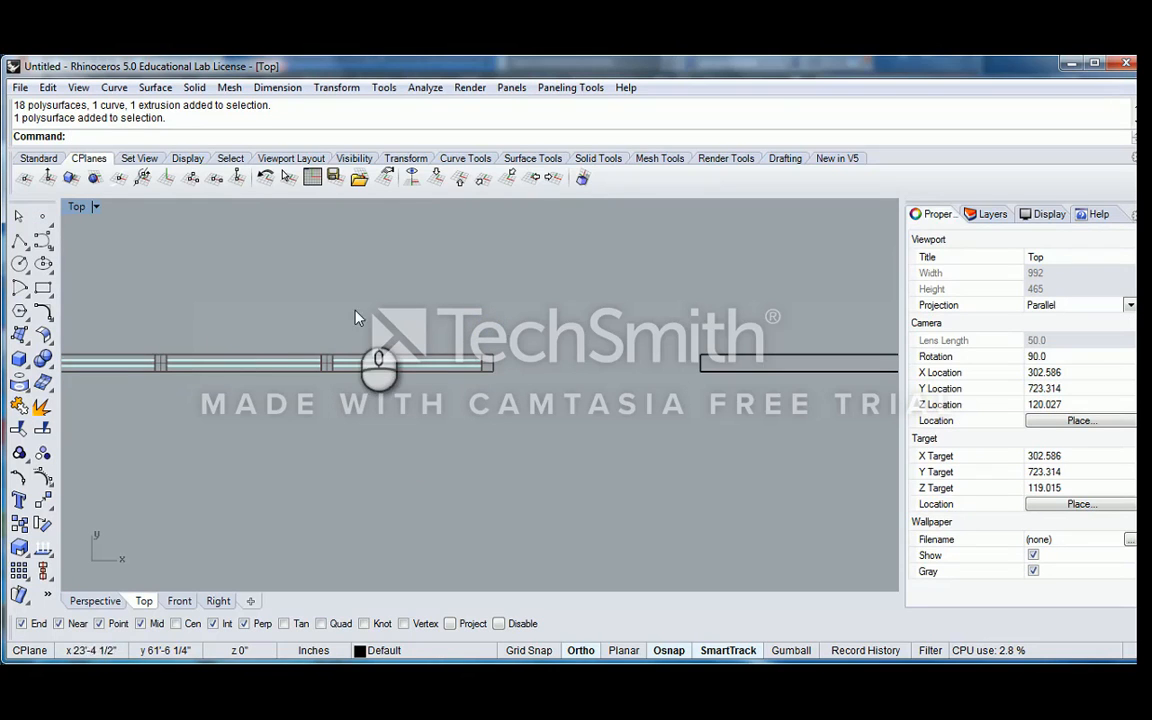
Examine the pop-up toolbar of frequent commands and its customization options, detaching it and closing it again
middle_click(325, 280)
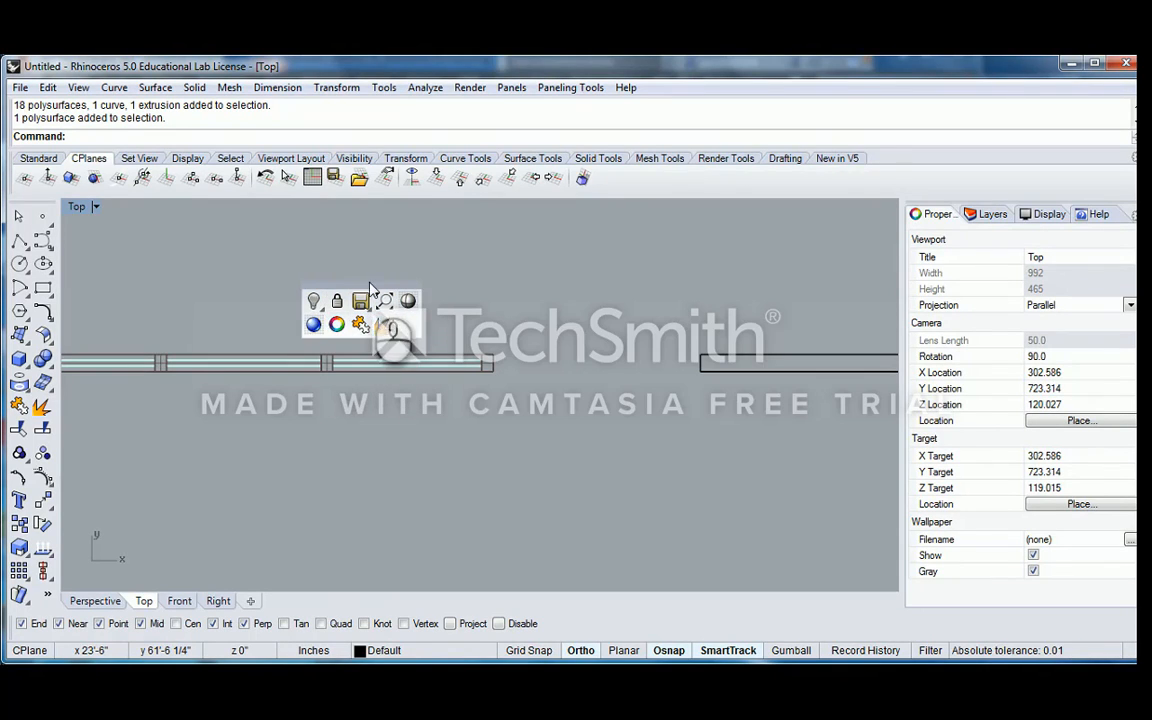
drag(370, 290, 512, 262)
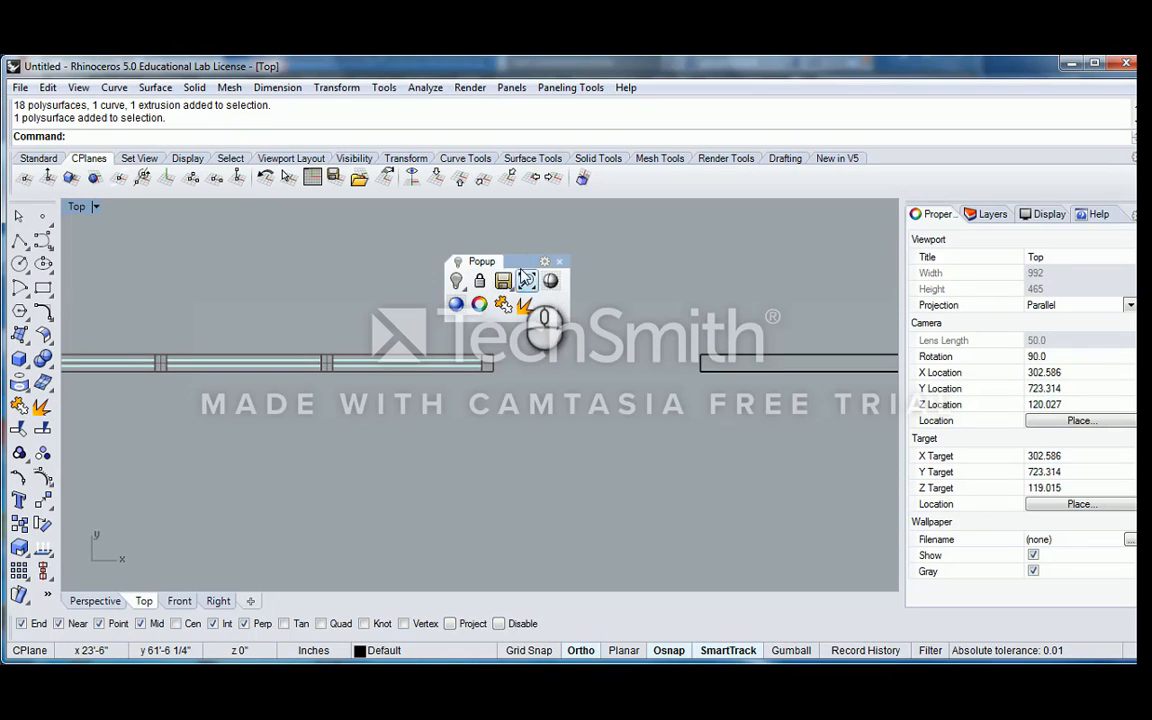
right_click(545, 264)
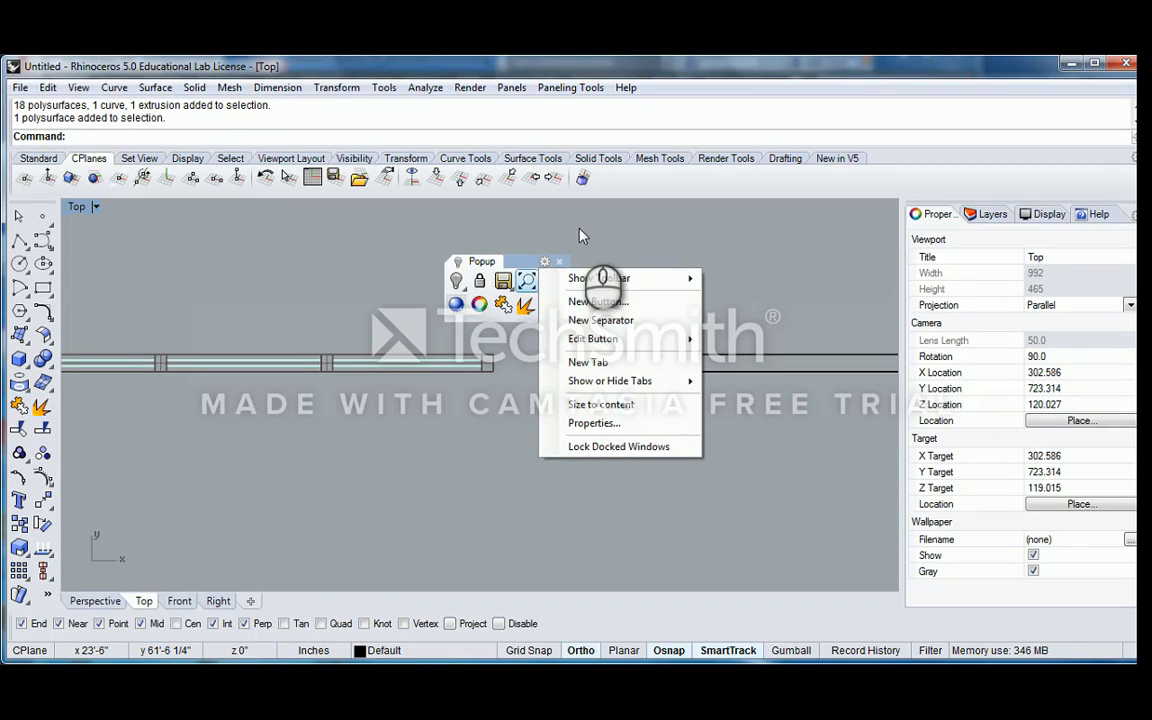
click(553, 236)
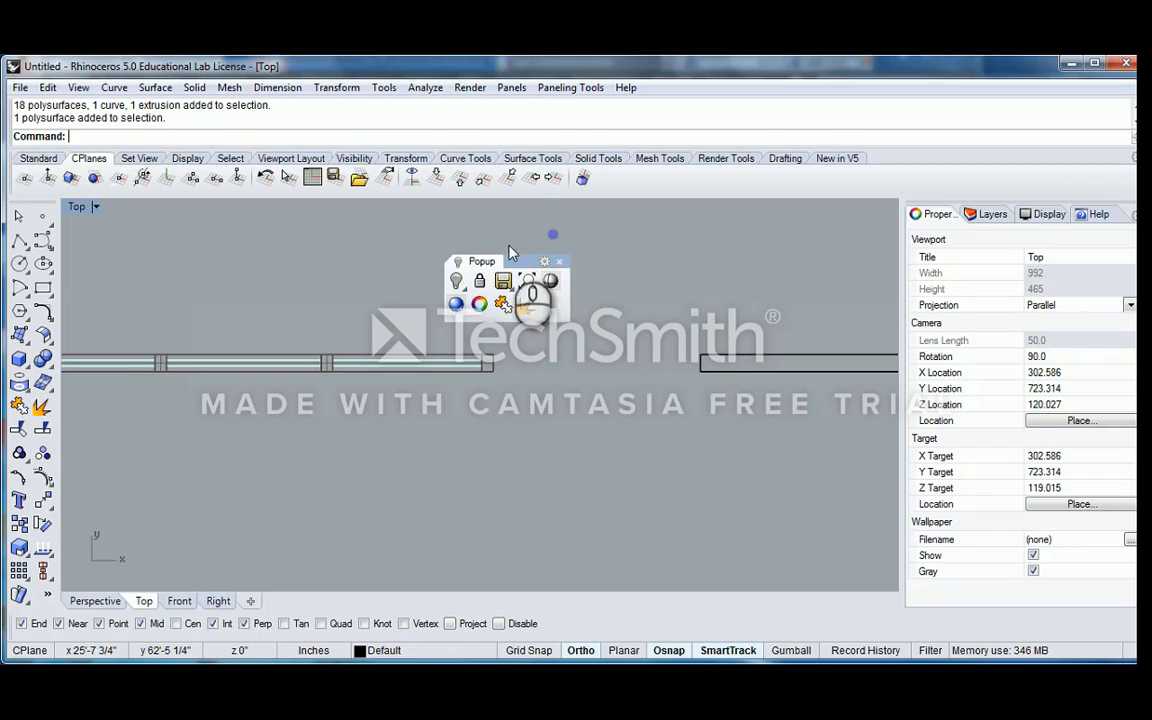
click(560, 263)
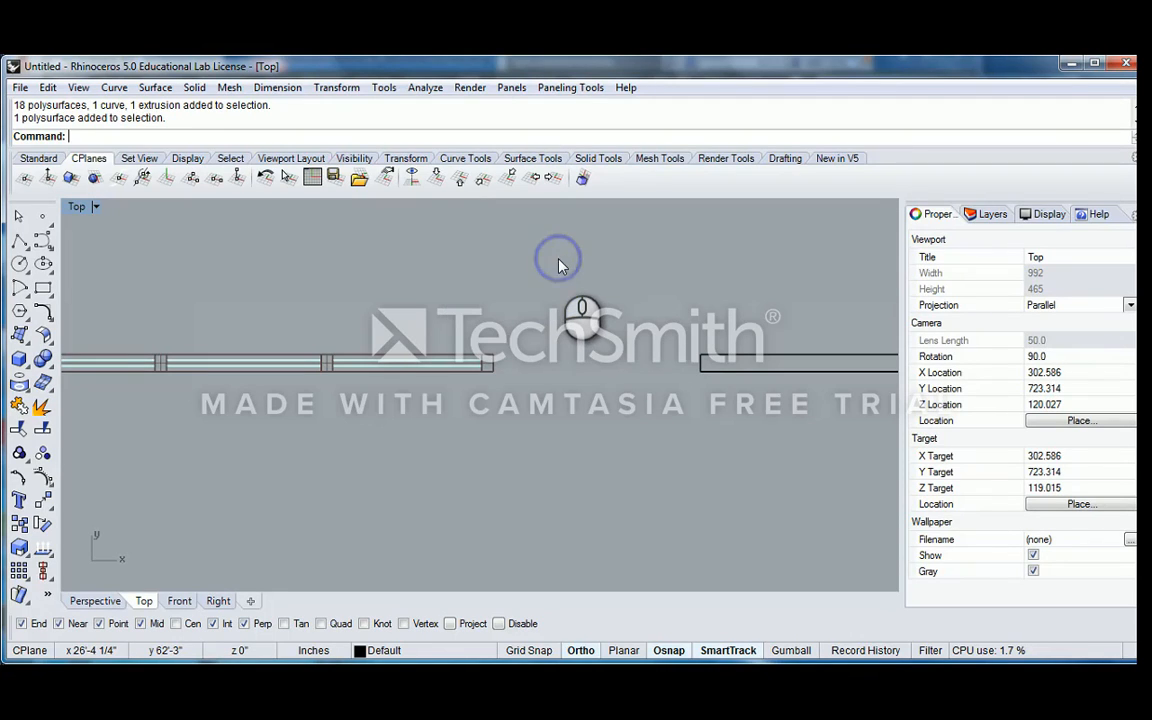
middle_click(503, 288)
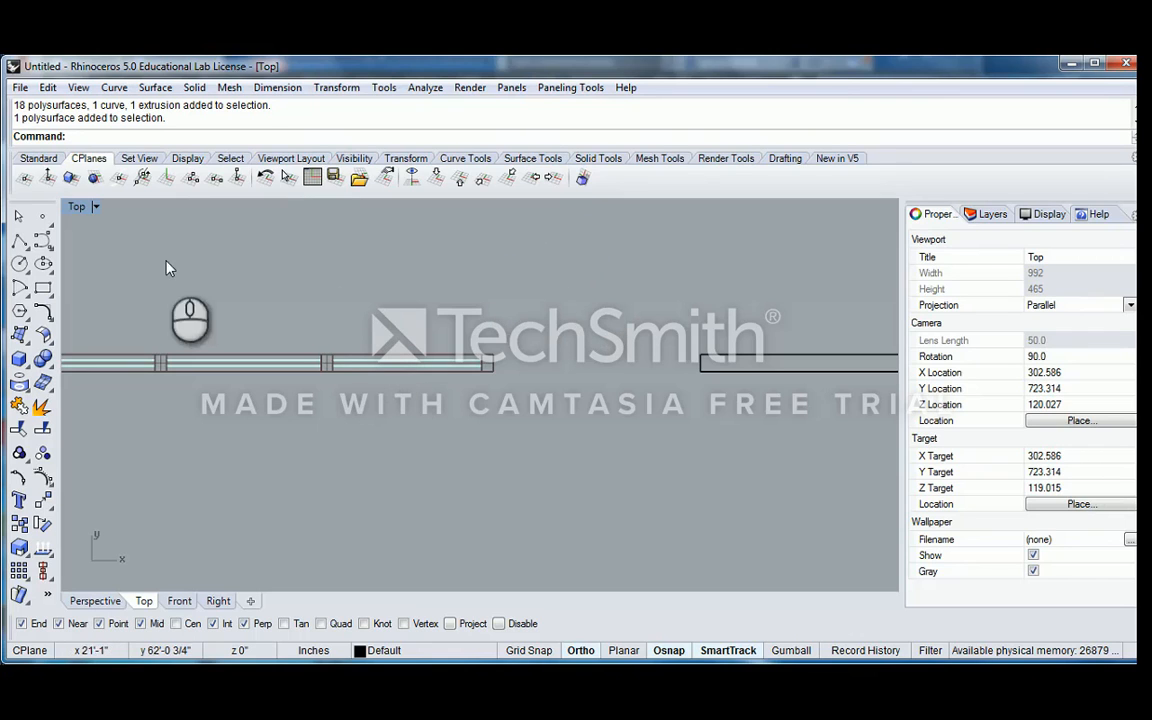
Return to the Perspective view, zoom to the separate panel beside the window, and review the layered window from several angles
double_click(77, 206)
double_click(524, 204)
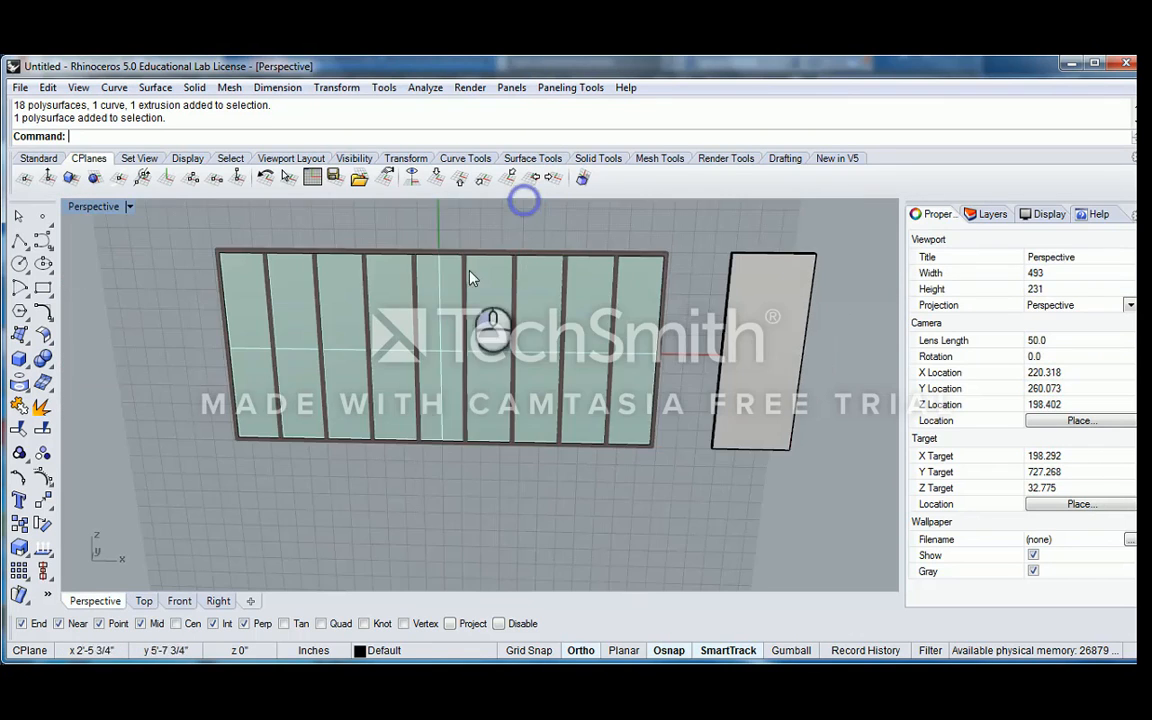
right_drag(399, 378, 499, 372)
scroll(480, 360, down, 6)
right_drag(422, 321, 462, 345)
right_drag(462, 345, 572, 316)
click(572, 316)
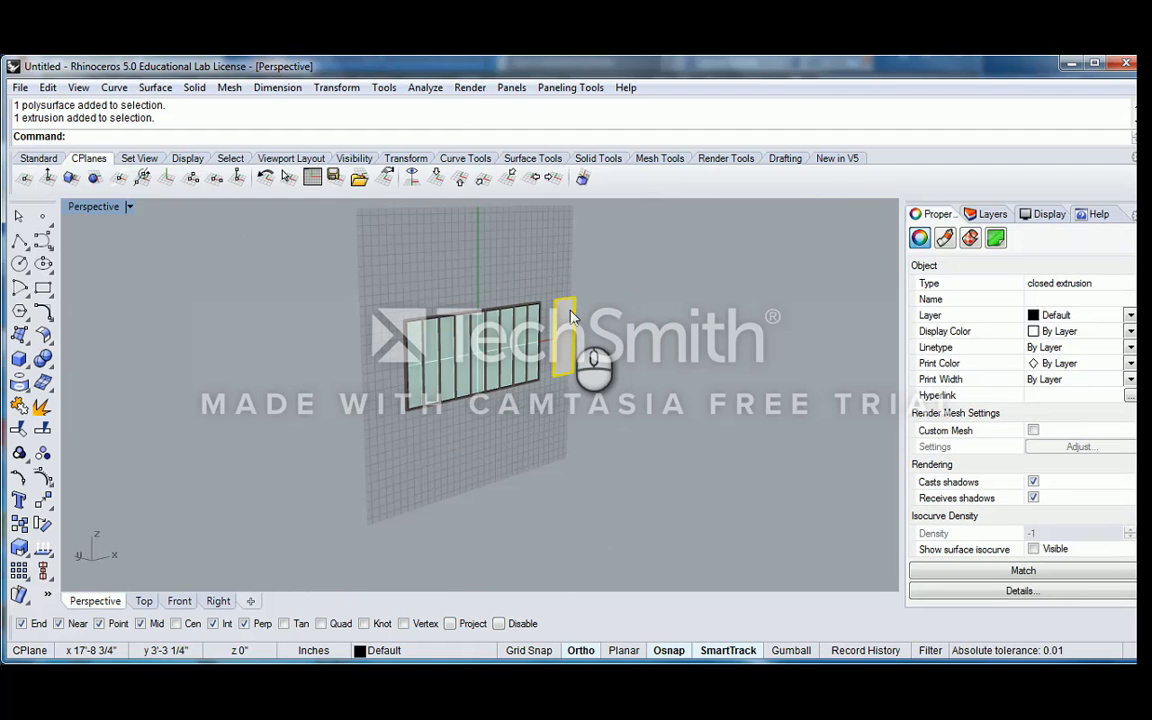
key(Return)
scroll(470, 320, down, 3)
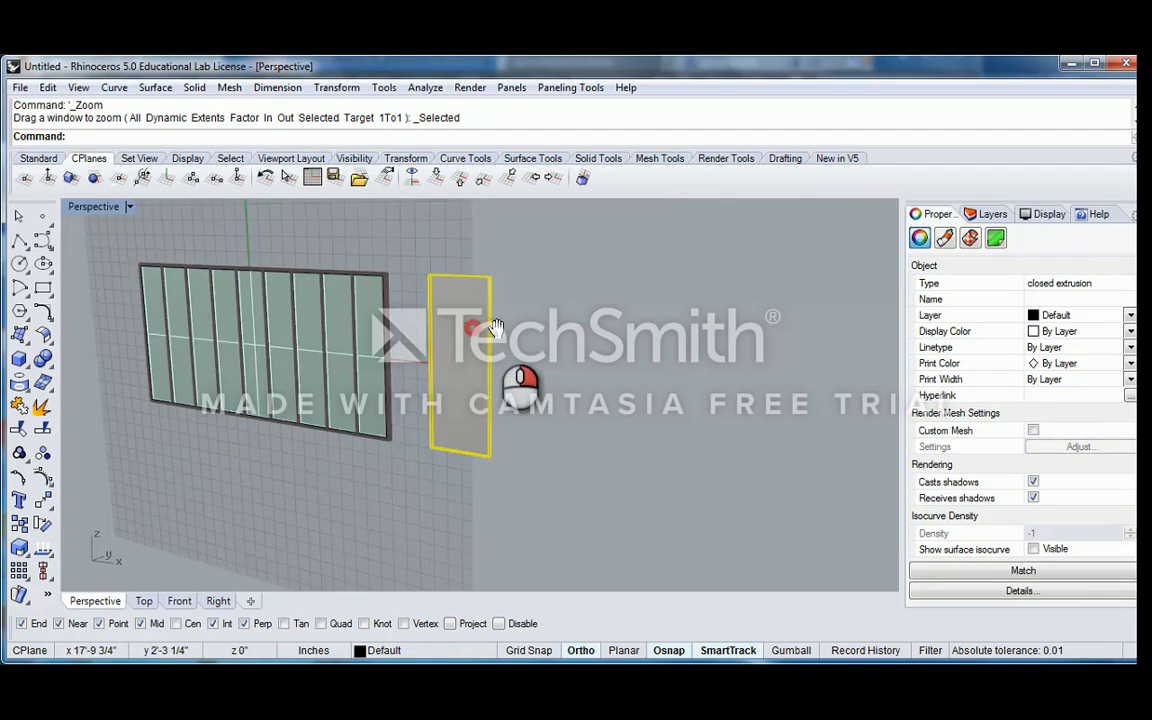
click(518, 294)
right_drag(474, 312, 523, 318)
scroll(348, 306, down, 4)
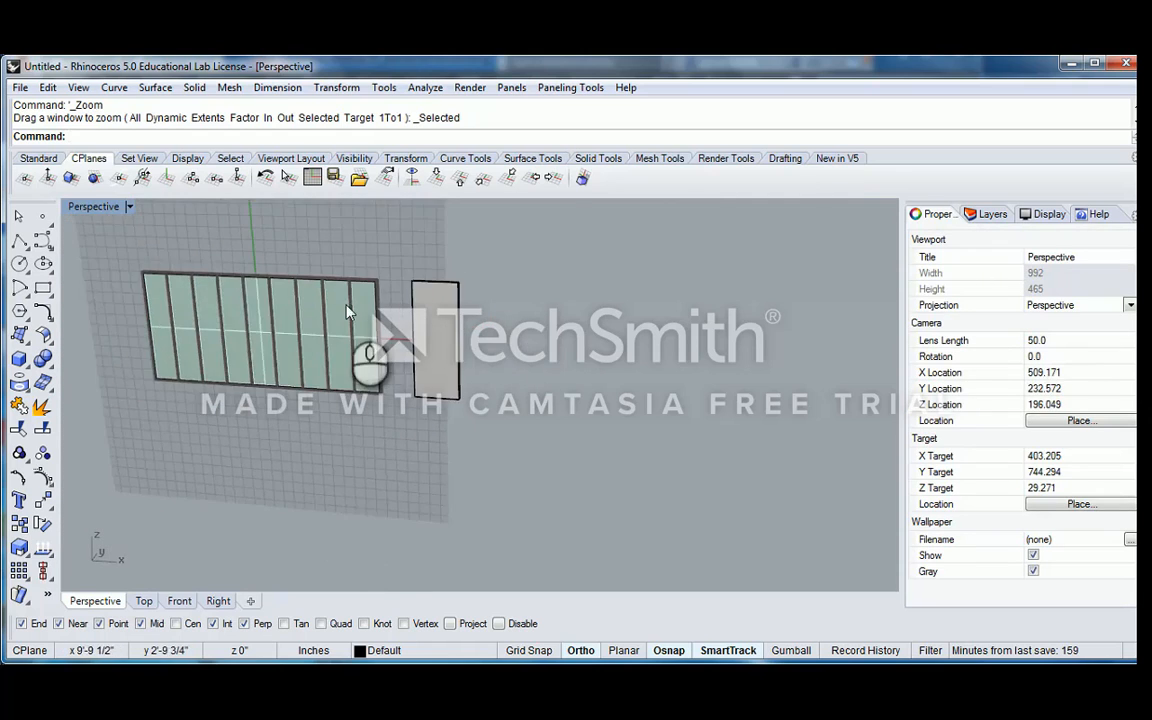
Select the whole window and copy it four times in a row, spaced out along its length direction
shift+right_drag(346, 303, 466, 300)
right_drag(466, 300, 302, 299)
drag(283, 225, 532, 419)
right_drag(515, 357, 498, 384)
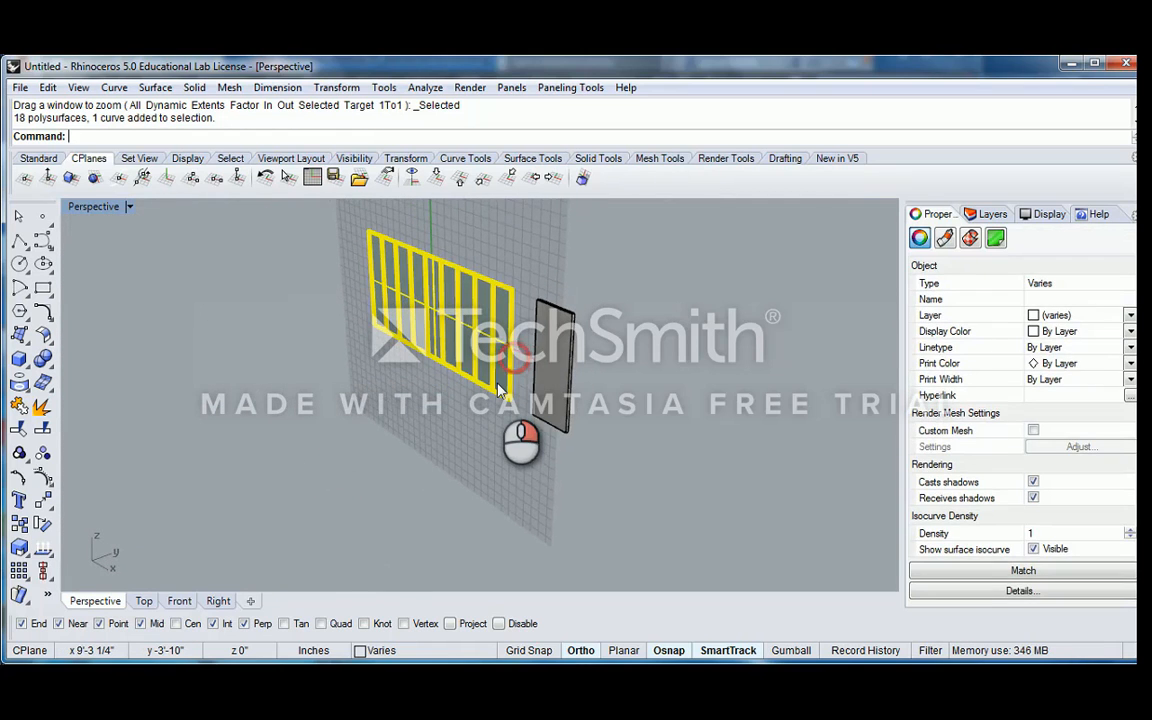
text(Copy)
key(Return)
click(510, 398)
scroll(511, 402, down, 12)
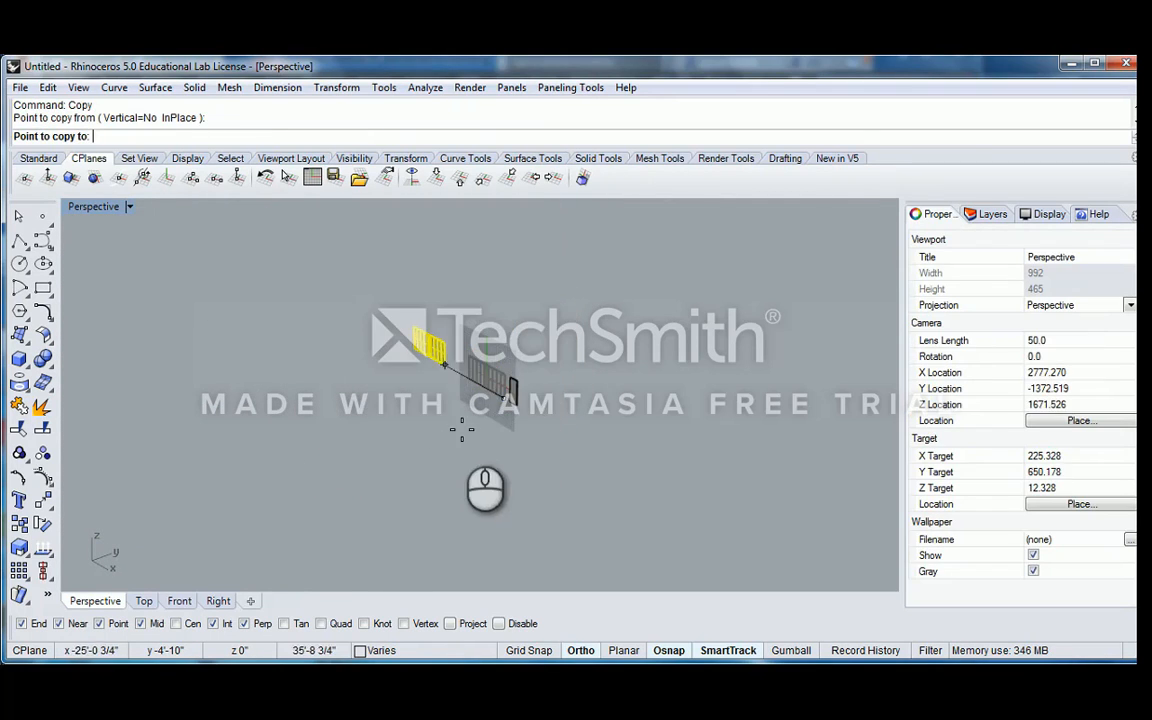
click(437, 404)
click(360, 301)
click(267, 256)
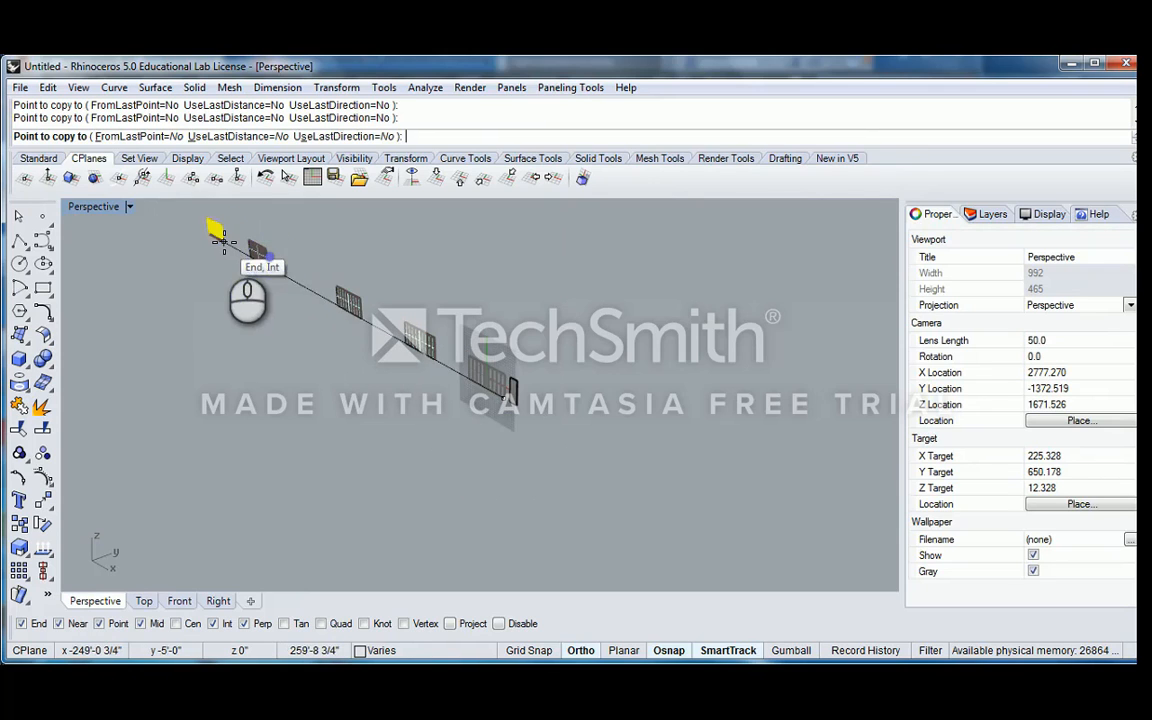
click(224, 242)
key(Return)
Select one of the distant window copies, bring up the pop-up toolbar, and zoom to the selected copy with the ZS alias
scroll(311, 287, up, 5)
click(380, 305)
middle_click(400, 318)
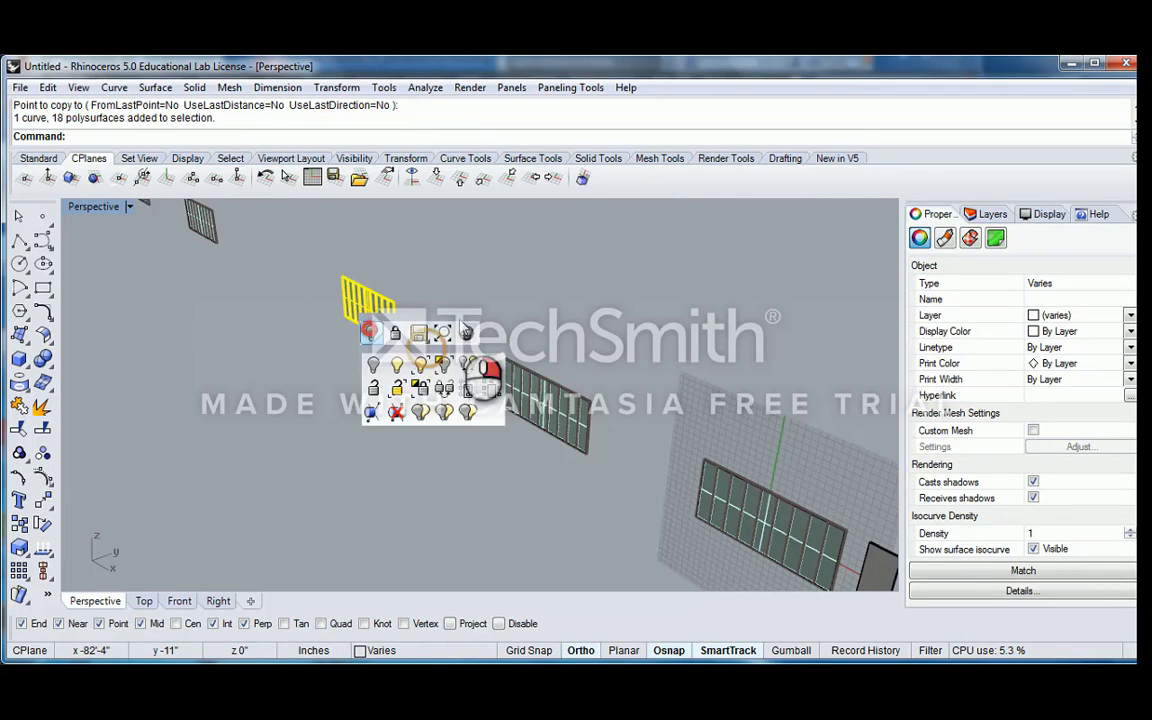
right_drag(404, 318, 455, 288)
text(zs)
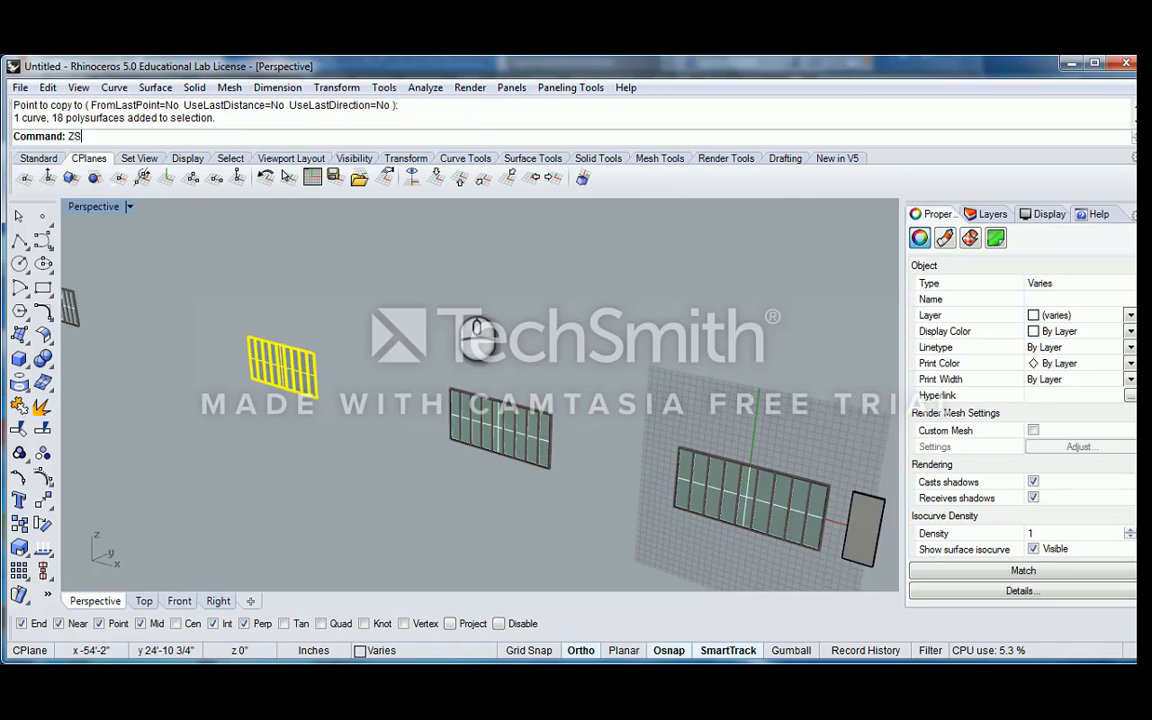
key(Return)
scroll(452, 288, down, 5)
Undo the window copies and bring the original window back into view
key(ctrl+z)
scroll(475, 312, down, 6)
shift+right_drag(572, 335, 500, 345)
scroll(567, 343, up, 10)
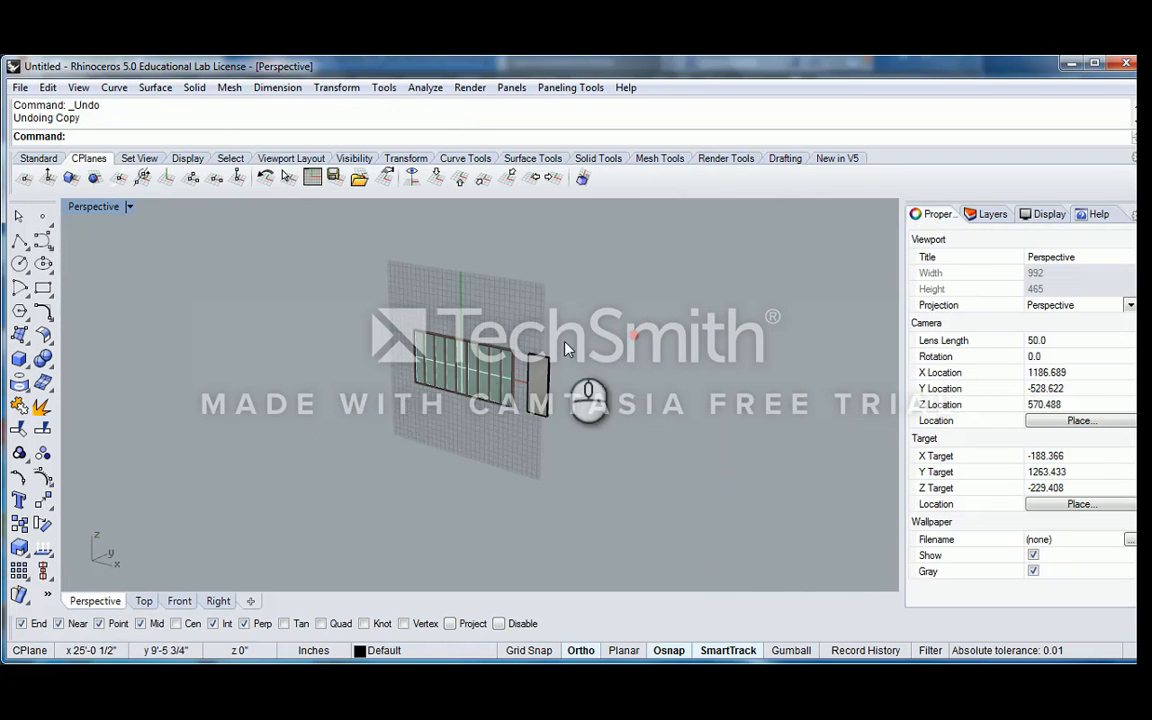
Open the Mouse options in the document properties
click(19, 88)
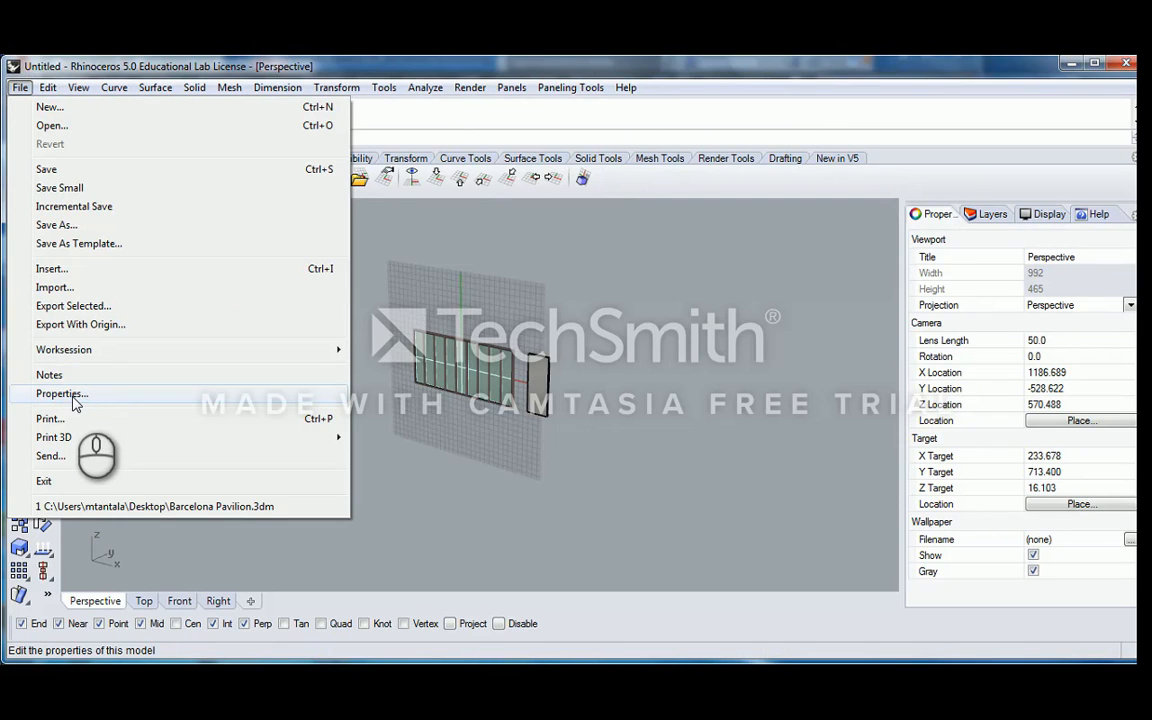
click(72, 396)
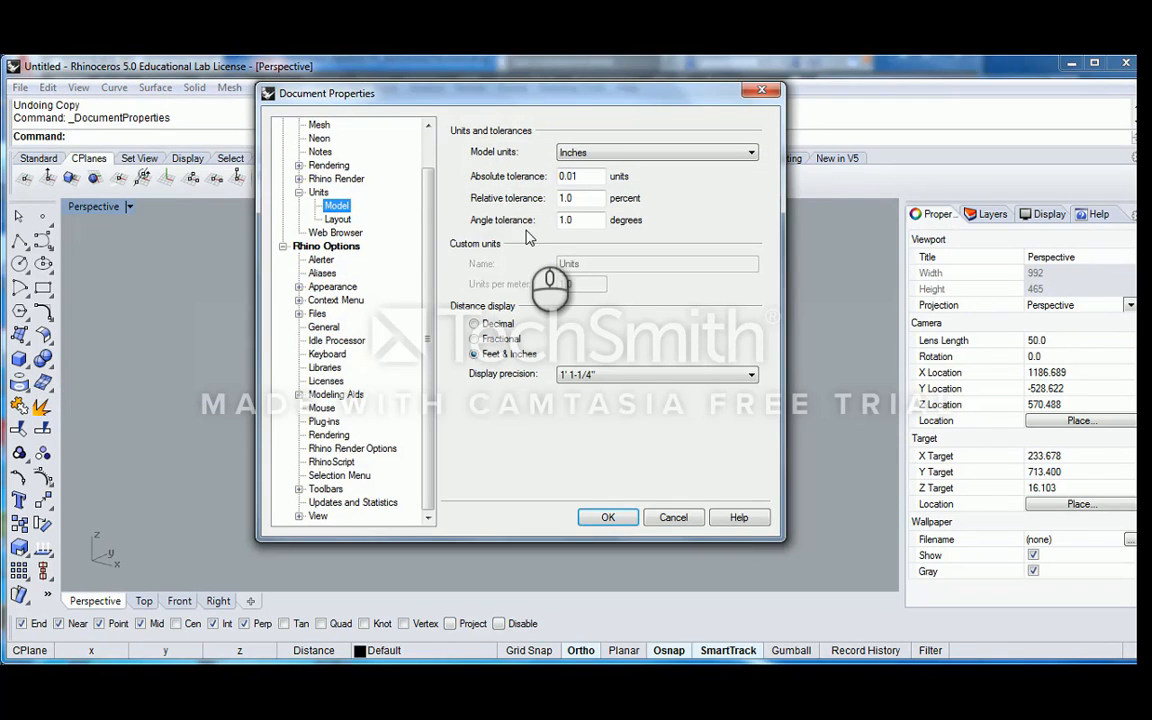
scroll(432, 206, up, 1)
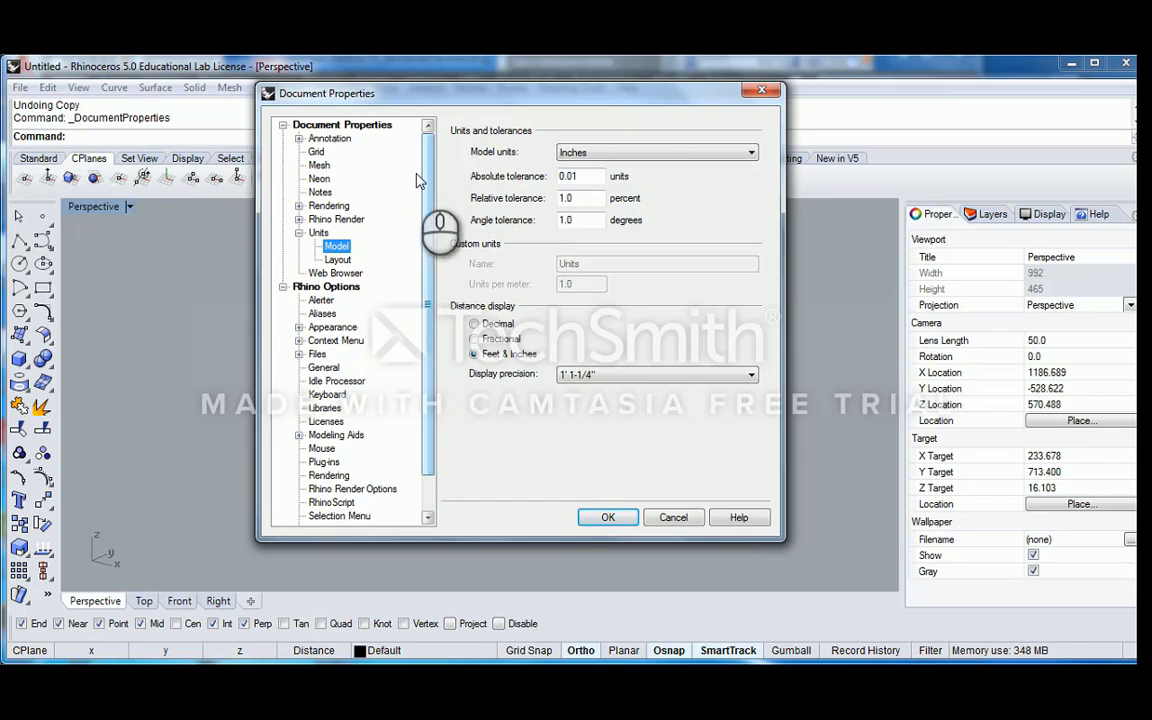
drag(435, 175, 428, 211)
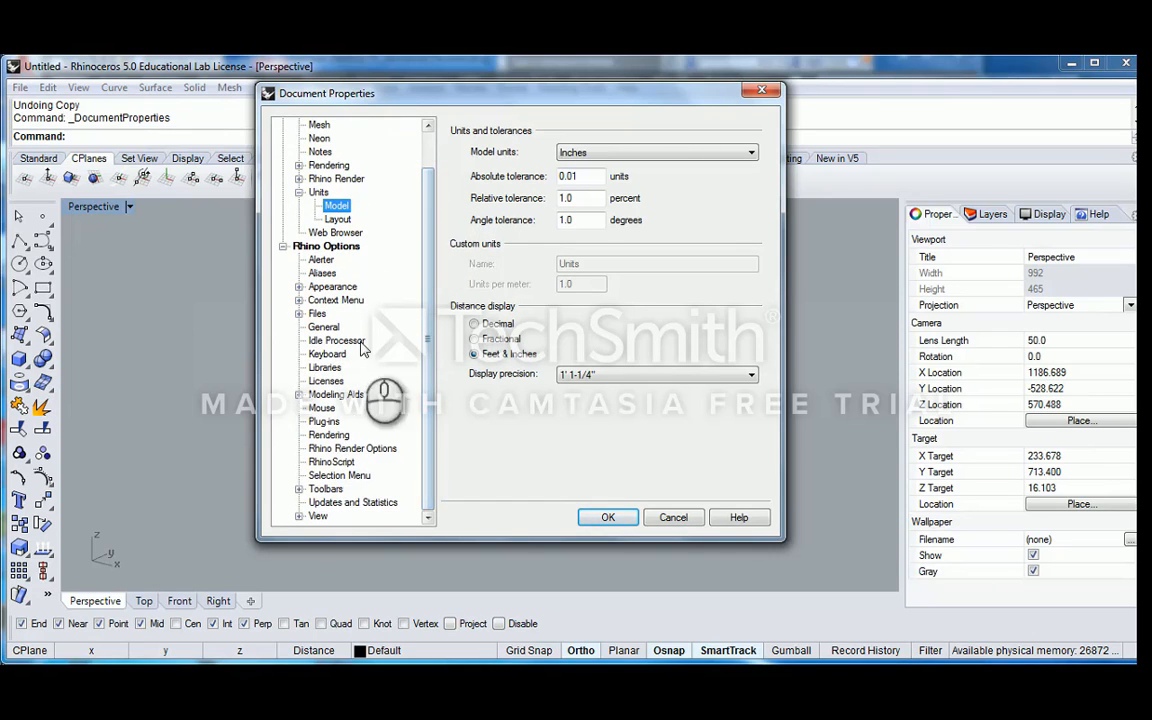
click(321, 409)
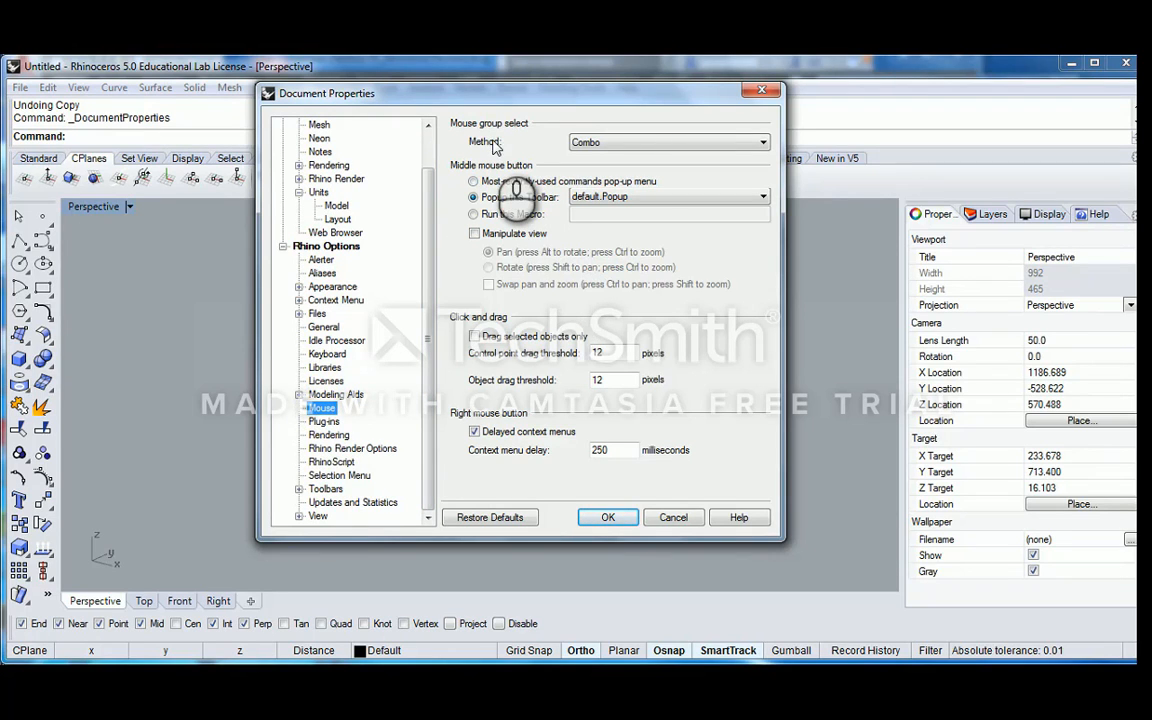
Set the middle mouse button to run the macro "zoom selected" and apply the options
click(580, 142)
click(481, 126)
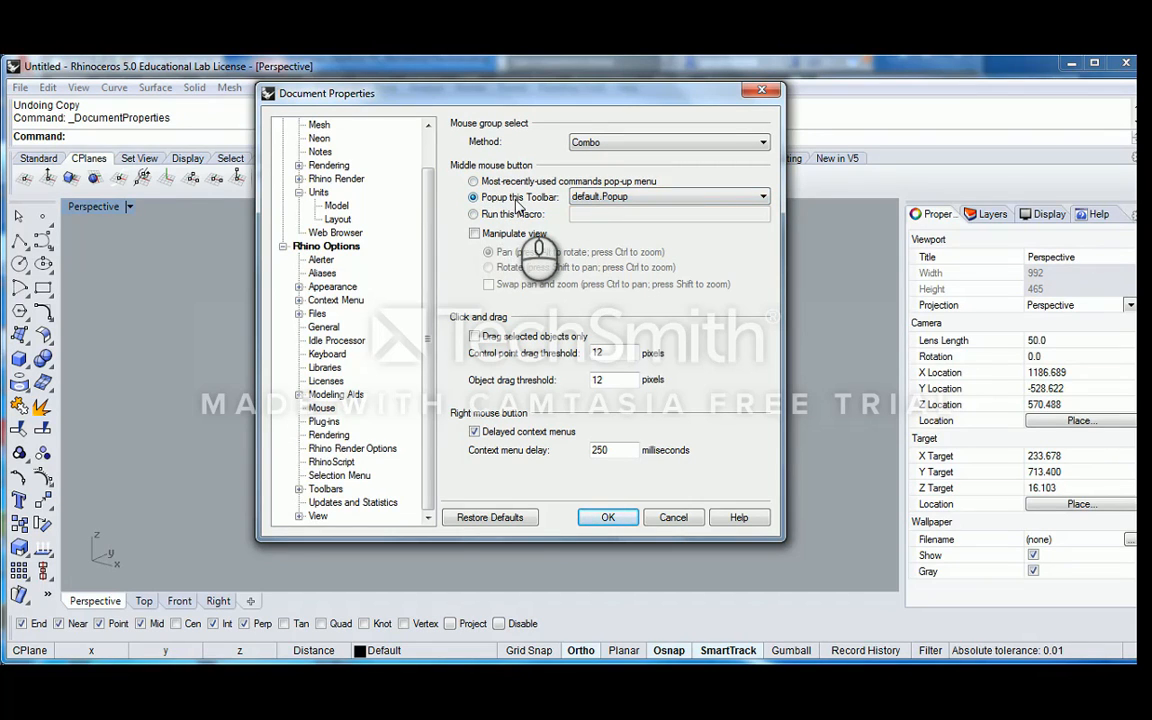
click(645, 198)
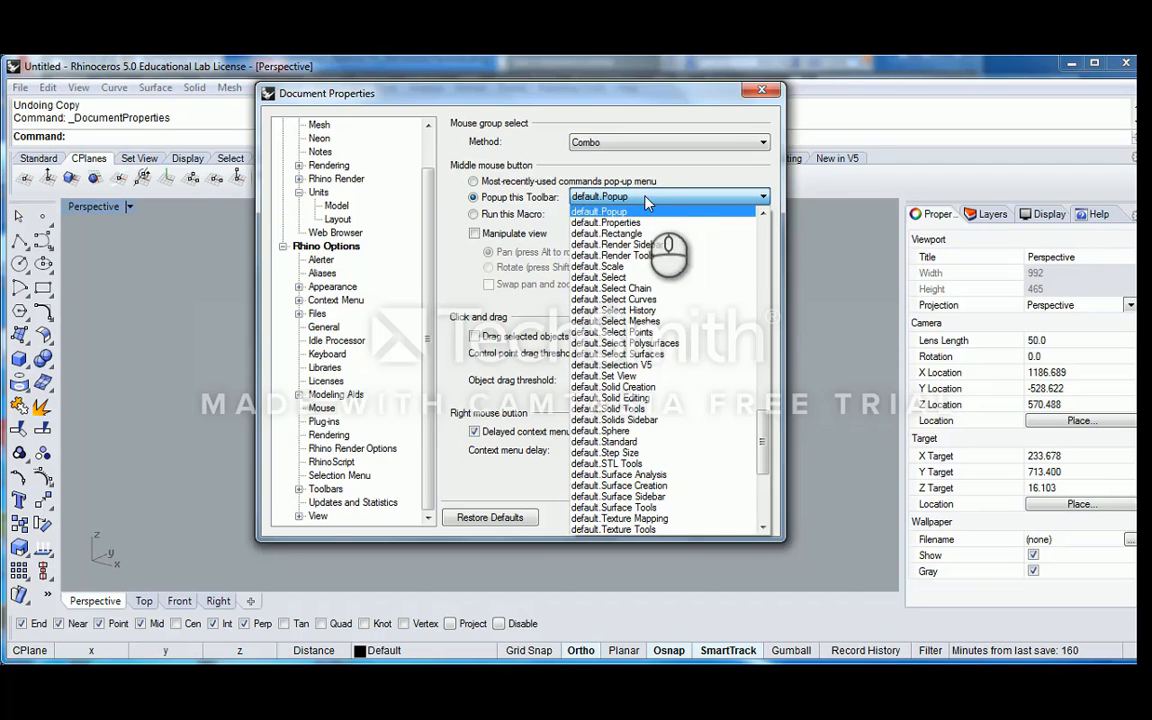
click(667, 161)
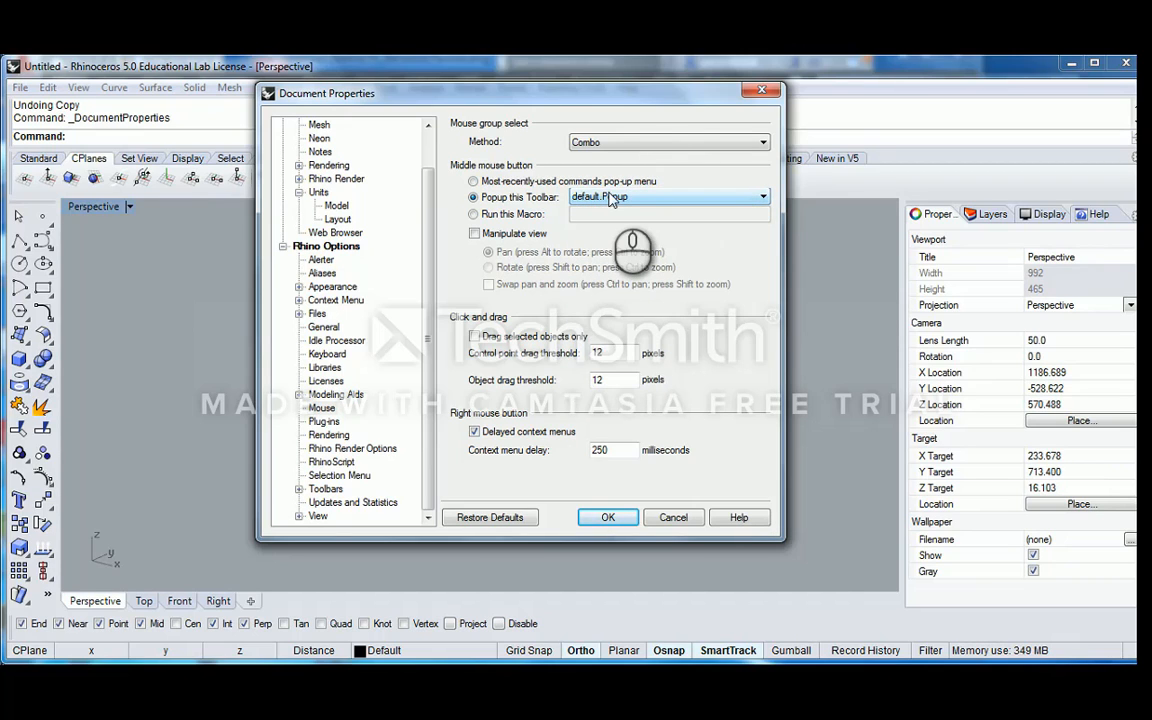
click(474, 215)
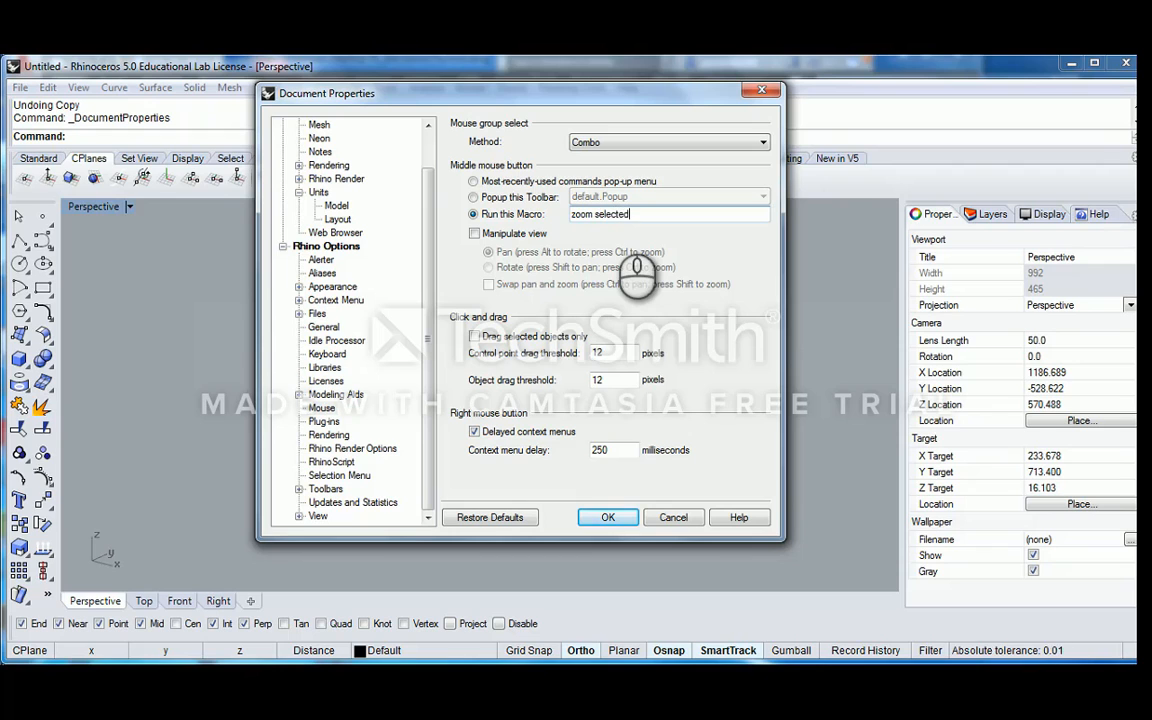
click(607, 516)
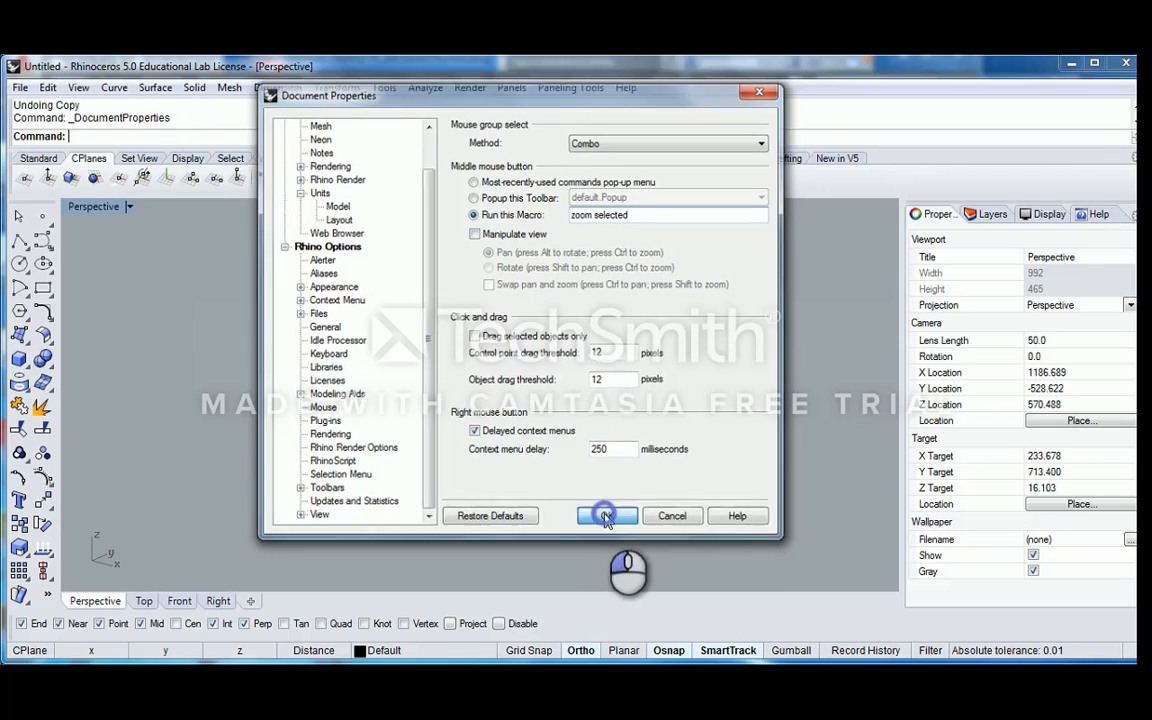
Select the separate panel beside the window and zoom to it with the new macro
right_drag(522, 344, 563, 346)
click(550, 366)
scroll(612, 345, down, 6)
scroll(465, 372, up, 6)
middle_click(476, 341)
Select individual glass panes one after another and zoom to each with the macro, finishing at the window's far end pane
click(252, 290)
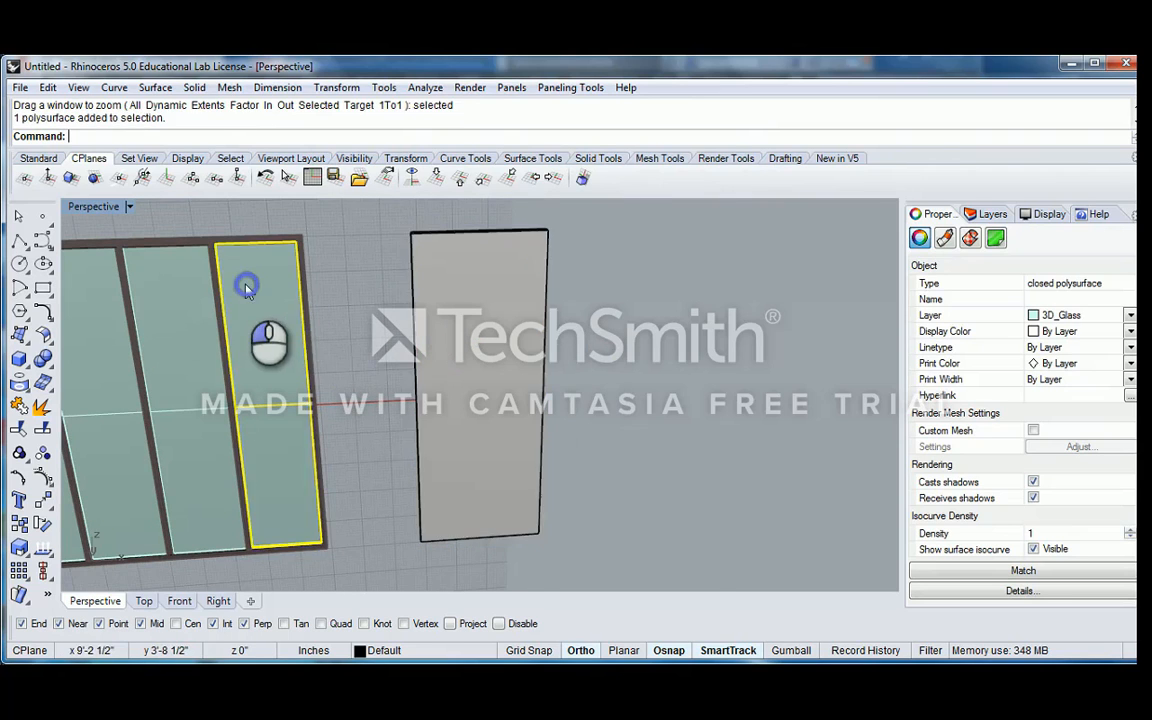
middle_click(263, 296)
scroll(290, 318, down, 5)
click(325, 320)
scroll(300, 325, up, 5)
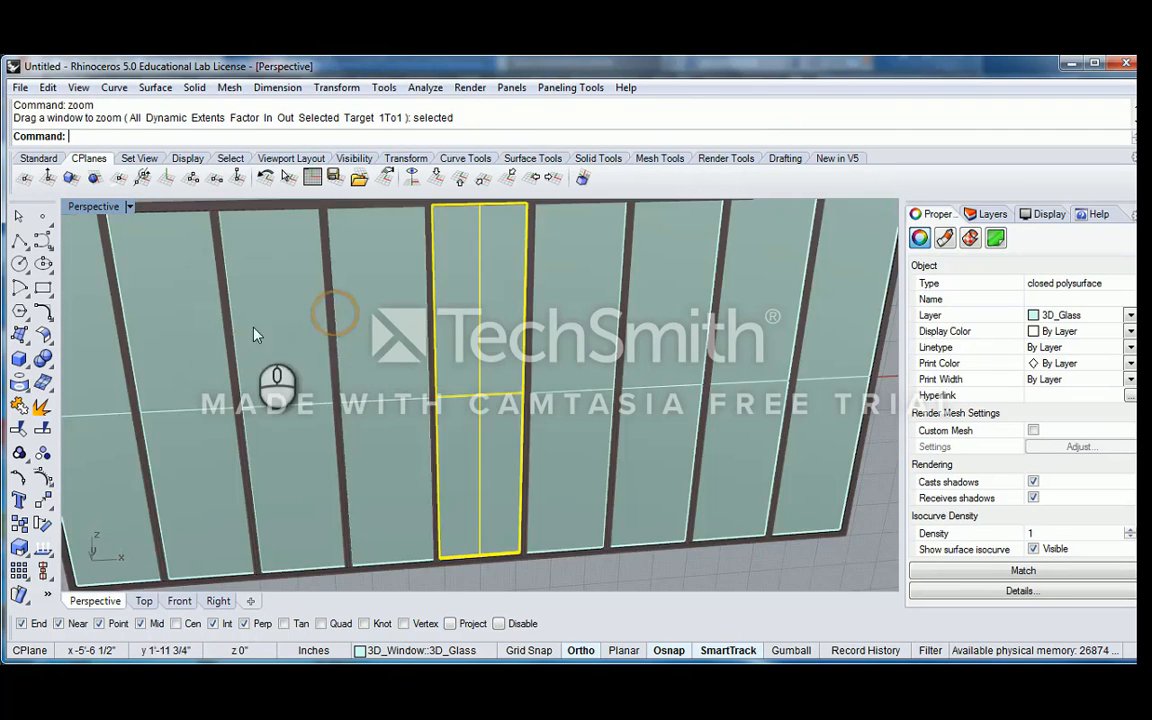
middle_click(260, 316)
scroll(260, 317, down, 7)
click(265, 315)
middle_click(265, 313)
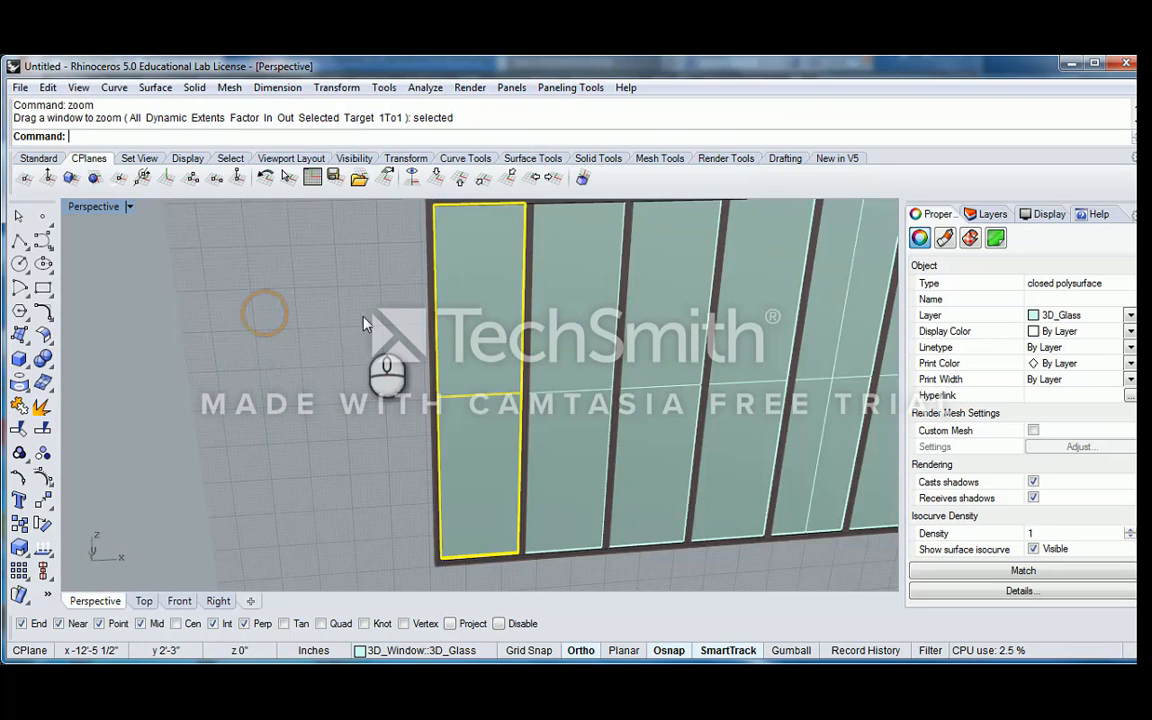
Select the window and the separate panel together, zoom to them with the macro, and review them from another angle
scroll(362, 324, down, 5)
right_drag(354, 331, 484, 332)
scroll(486, 332, down, 8)
right_drag(567, 328, 490, 373)
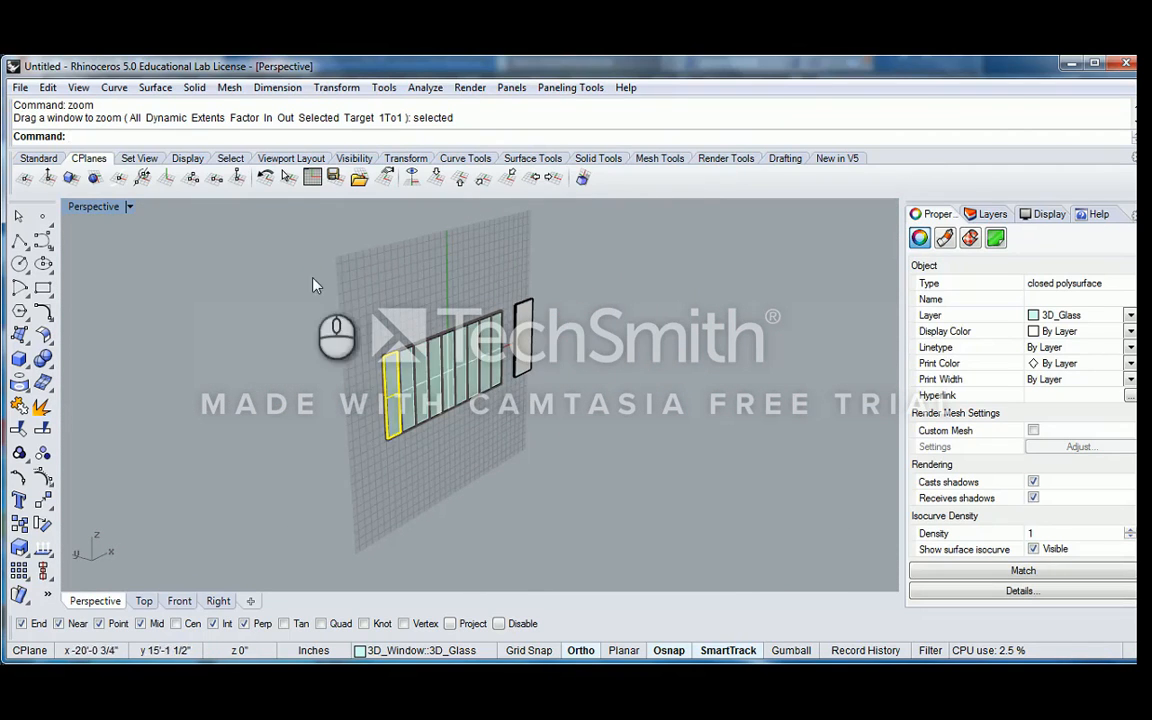
drag(312, 277, 670, 477)
middle_click(613, 445)
scroll(462, 330, down, 5)
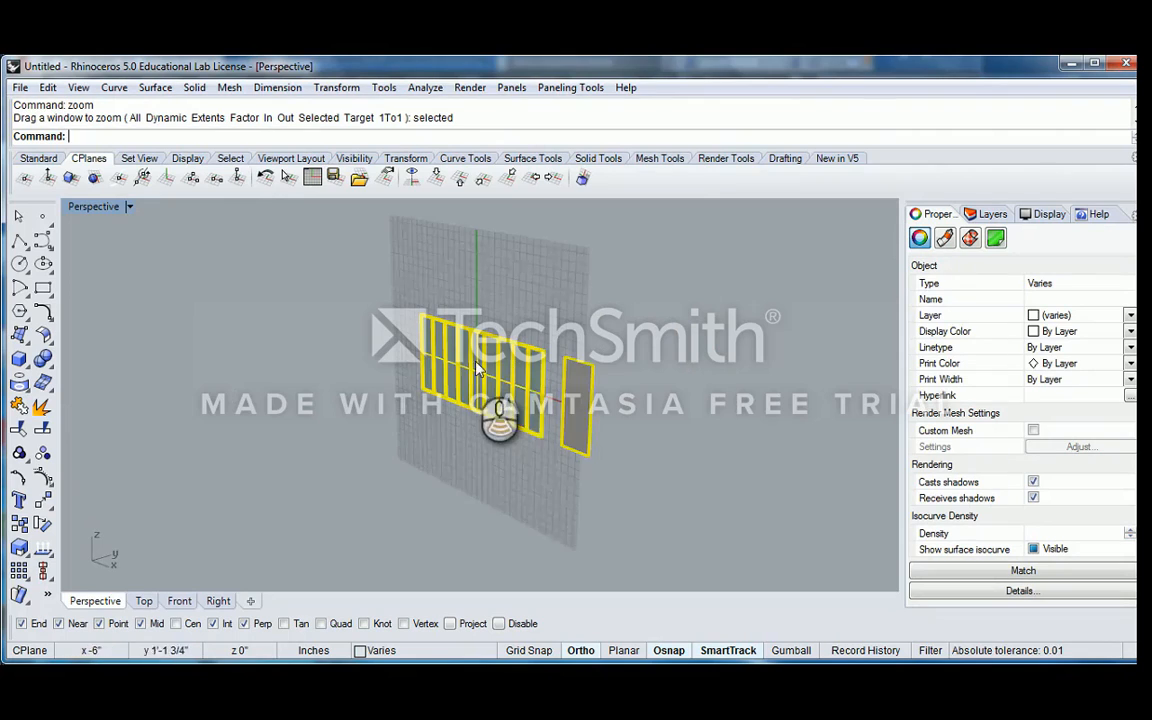
scroll(466, 333, down, 3)
scroll(467, 340, up, 5)
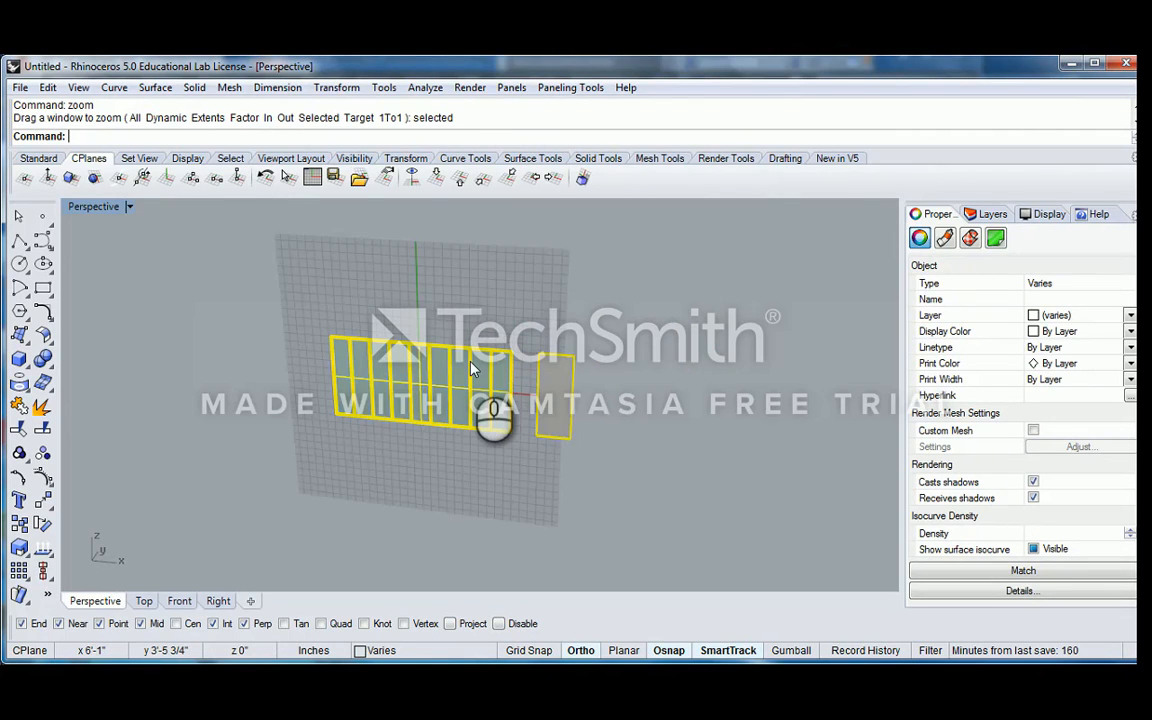
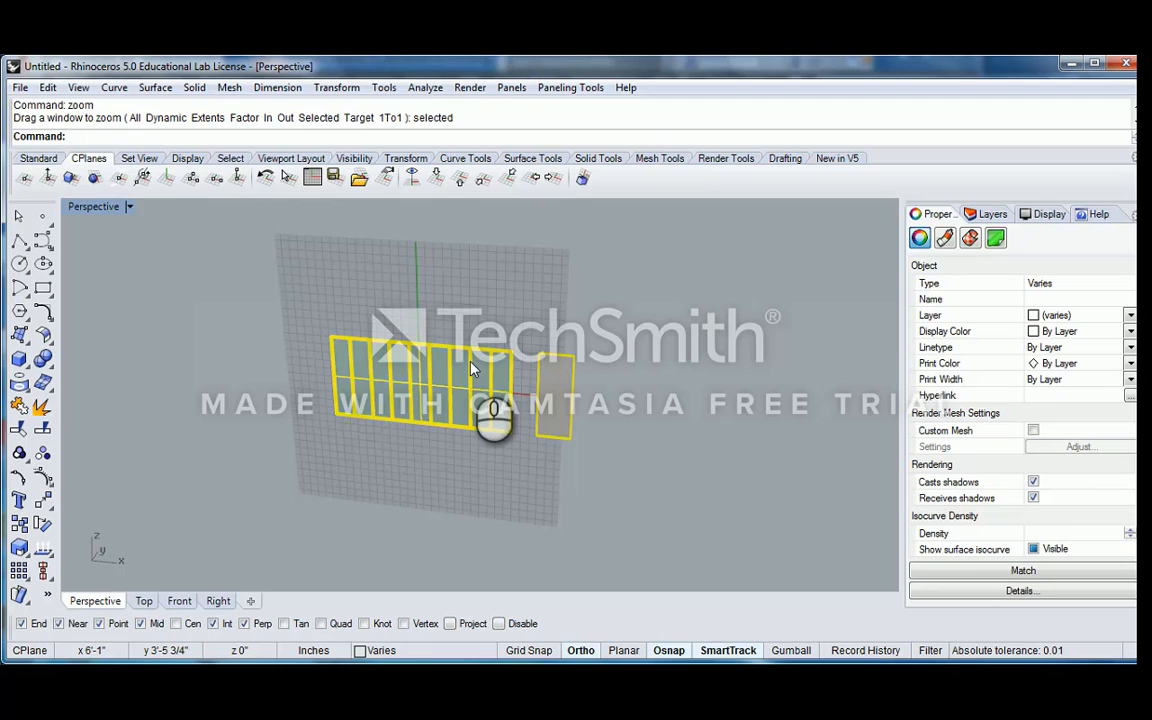
Clear the selection and examine the gap between the window and the separate panel from several angles
scroll(464, 366, down, 2)
right_drag(442, 370, 562, 368)
scroll(436, 377, up, 4)
click(417, 298)
scroll(450, 393, up, 5)
scroll(450, 393, down, 2)
right_drag(562, 368, 518, 322)
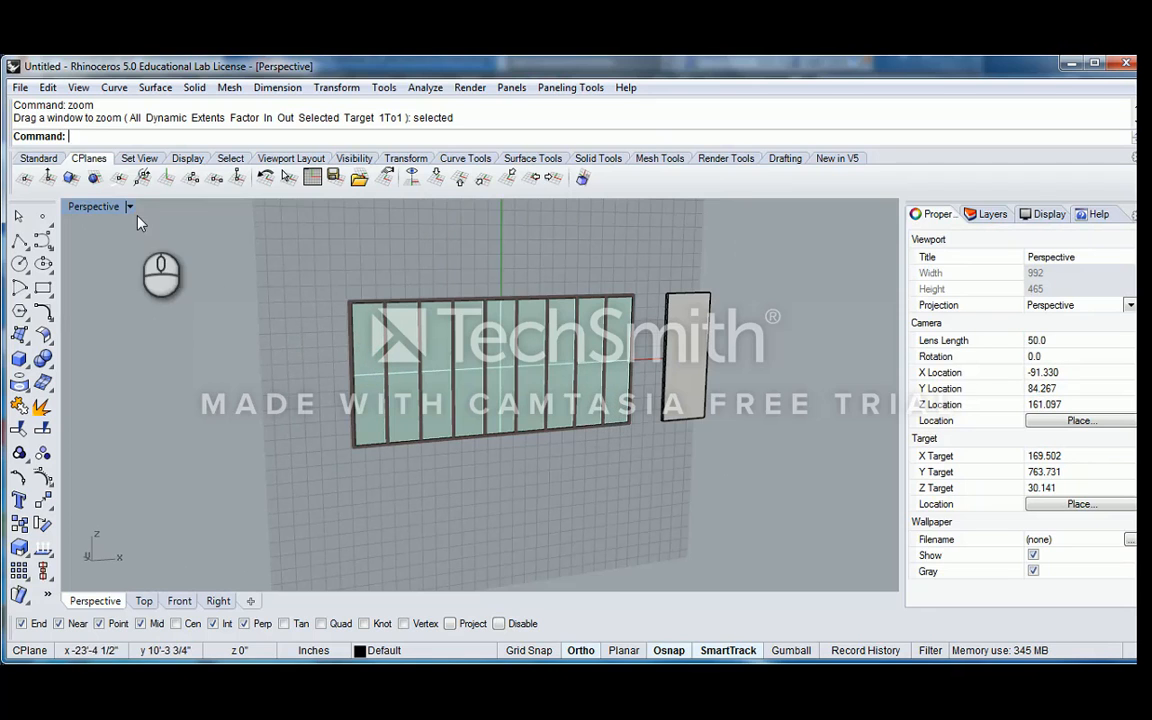
right_drag(615, 405, 545, 396)
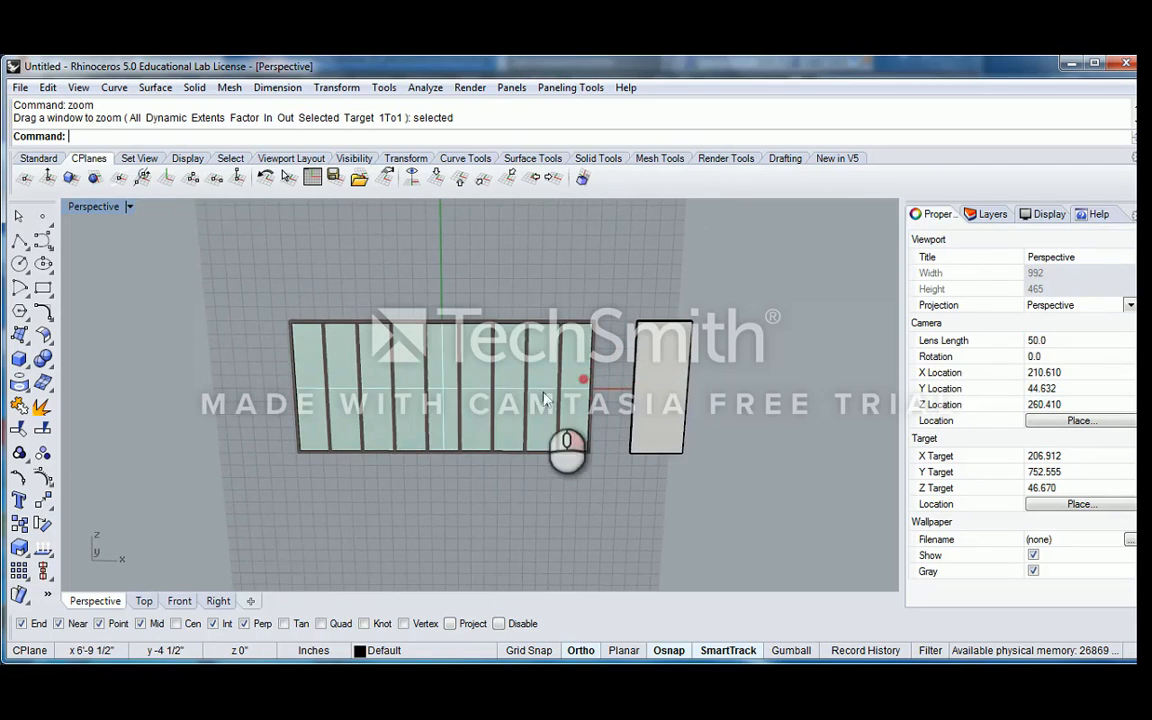
scroll(651, 366, up, 2)
right_drag(610, 364, 605, 391)
scroll(605, 391, up, 4)
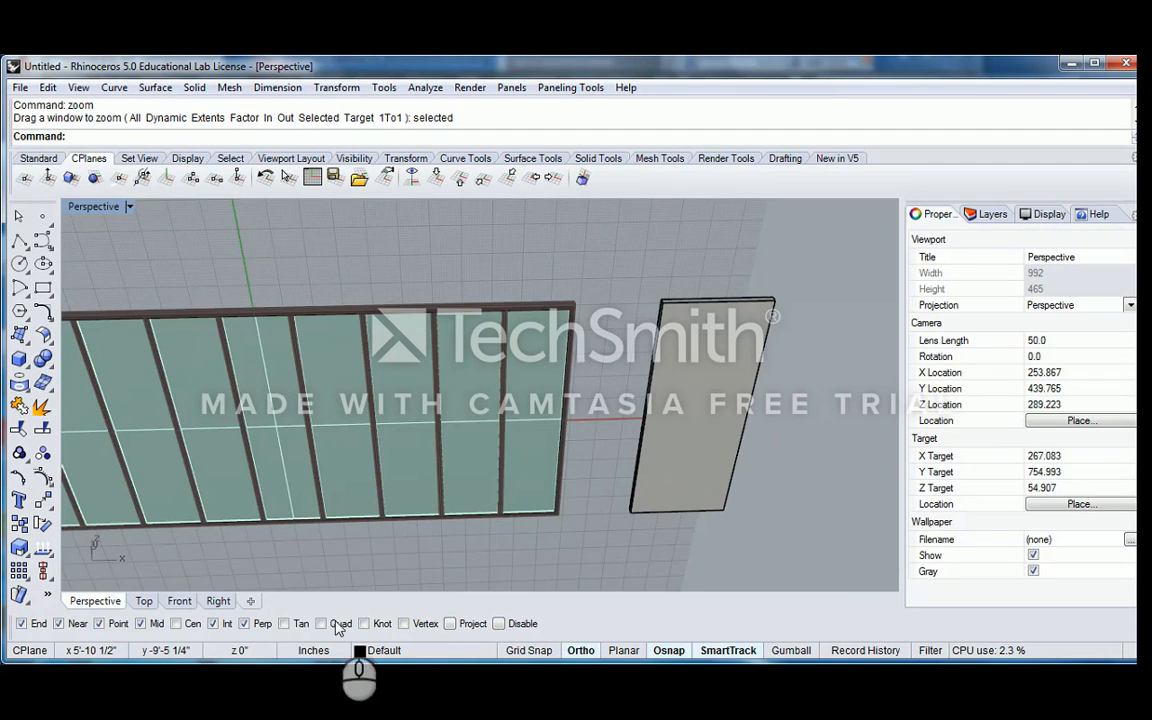
Draw a rectangle filling the gap from the window frame's upper corner to the separate panel's lower corner and select it
right_drag(558, 381, 47, 352)
click(43, 288)
scroll(445, 265, up, 3)
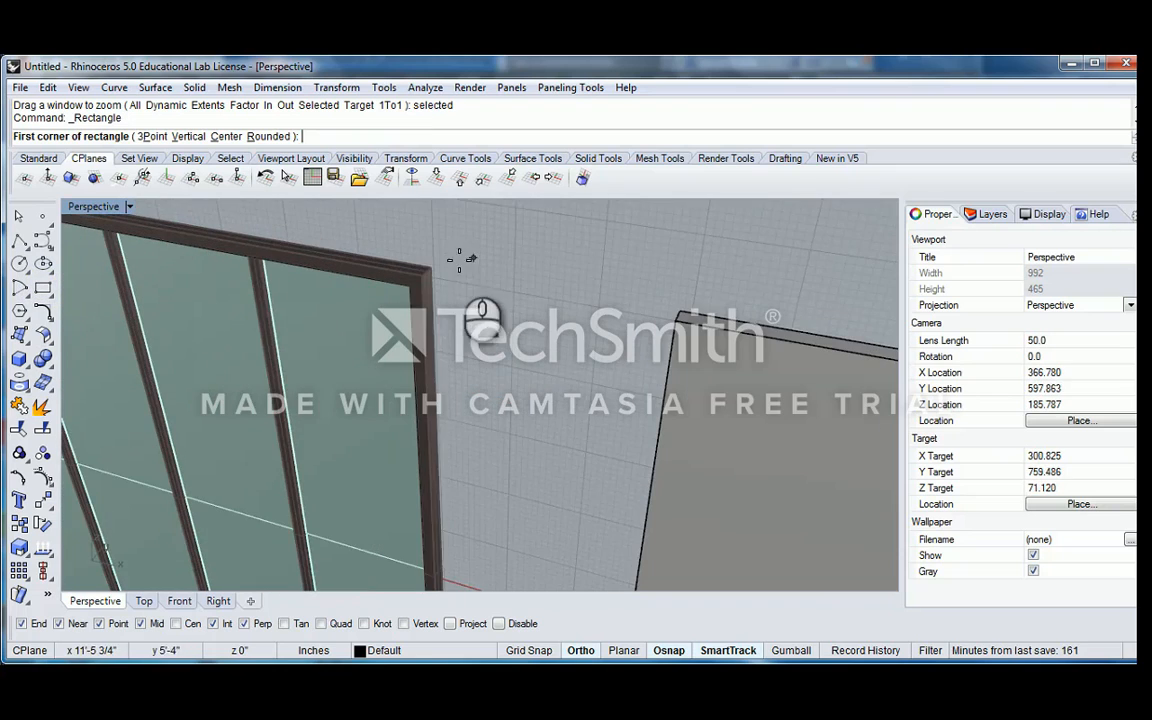
click(438, 263)
right_drag(512, 347, 574, 282)
scroll(572, 320, down, 4)
right_drag(571, 342, 633, 344)
scroll(612, 400, down, 2)
shift+right_drag(607, 421, 586, 343)
right_drag(554, 452, 590, 432)
scroll(600, 503, up, 4)
click(589, 518)
click(569, 523)
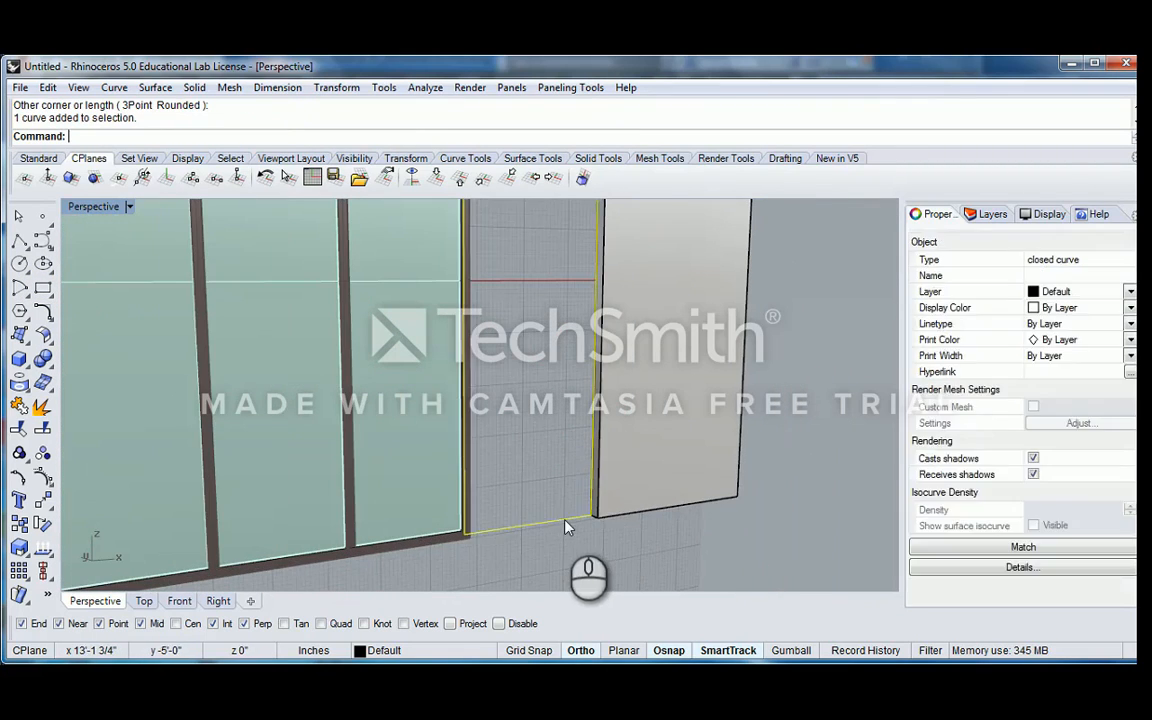
scroll(548, 508, down, 6)
scroll(555, 505, up, 3)
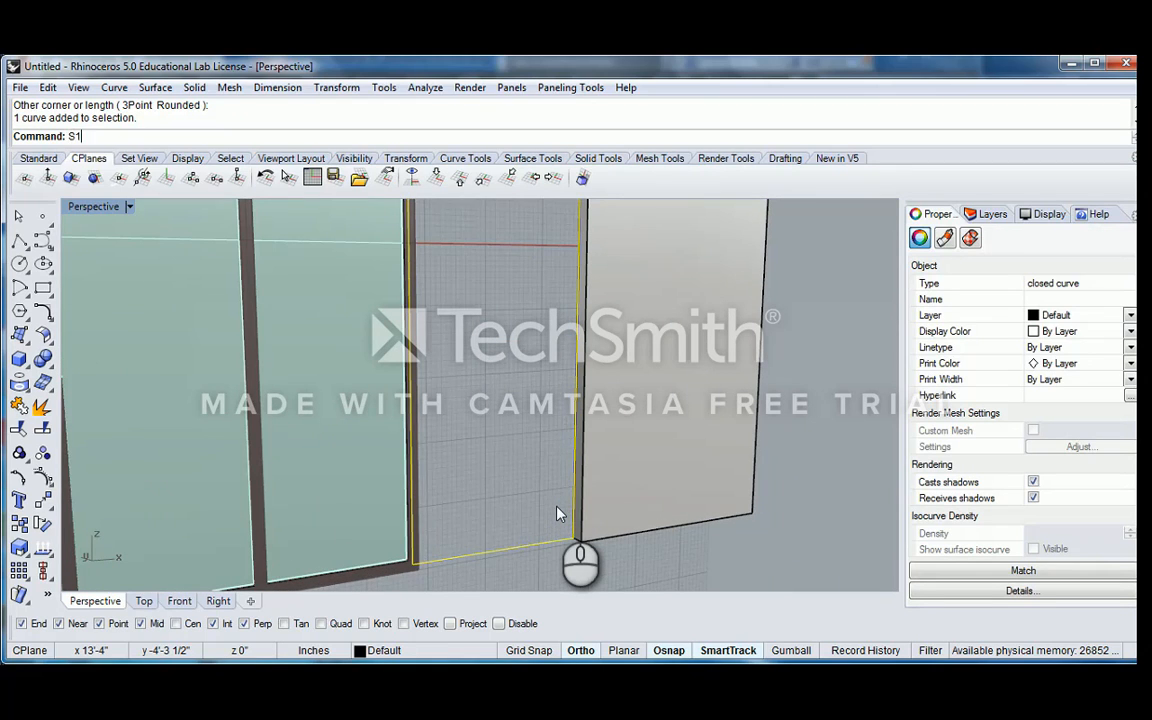
text(scale)
key(Return)
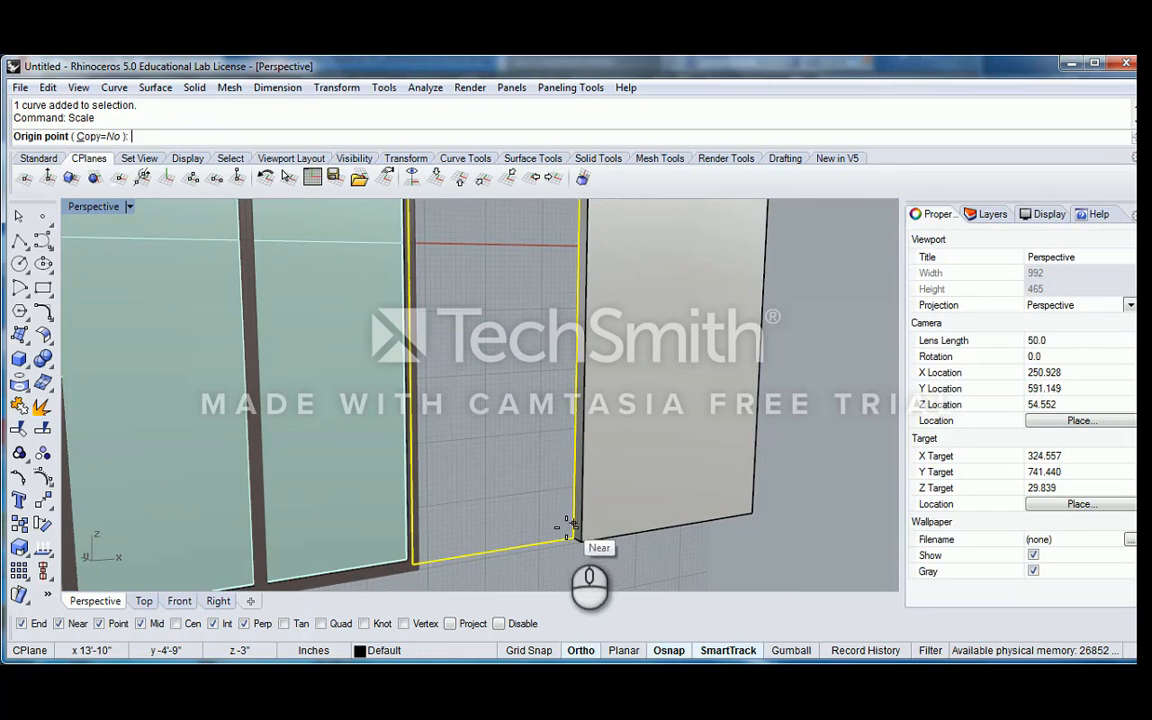
click(567, 530)
scroll(567, 530, down, 7)
shift+right_drag(555, 386, 556, 458)
scroll(562, 360, up, 7)
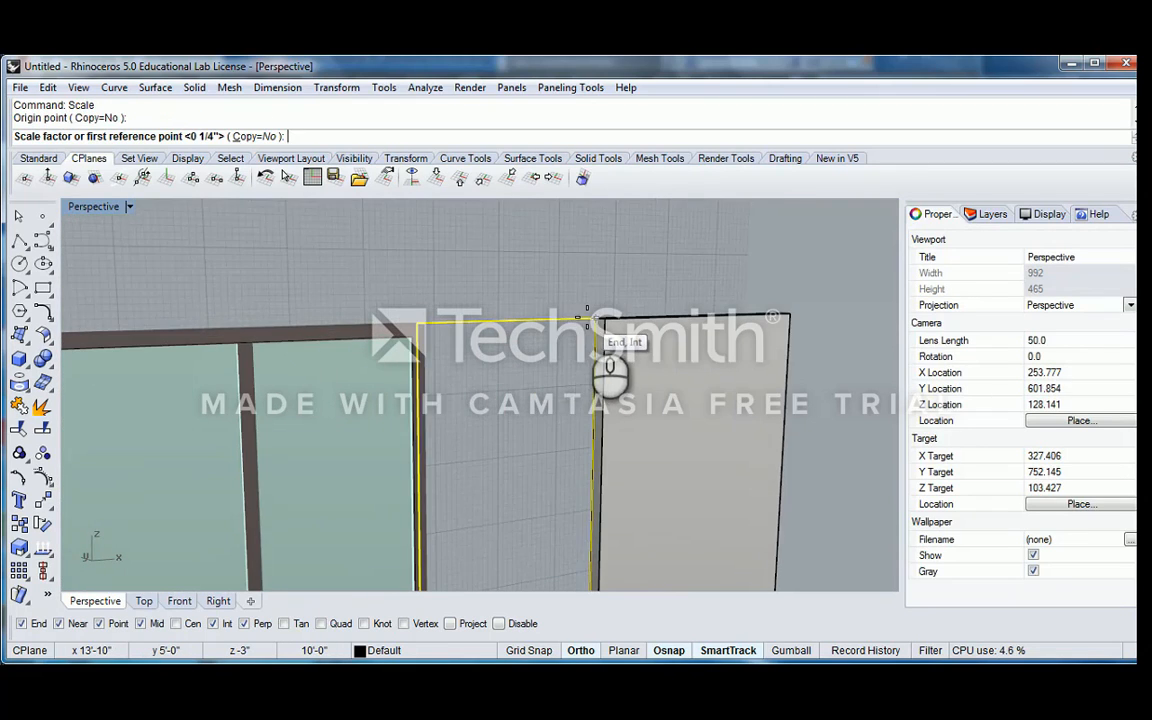
click(586, 317)
scroll(572, 389, down, 4)
shift+right_drag(572, 389, 563, 342)
click(564, 350)
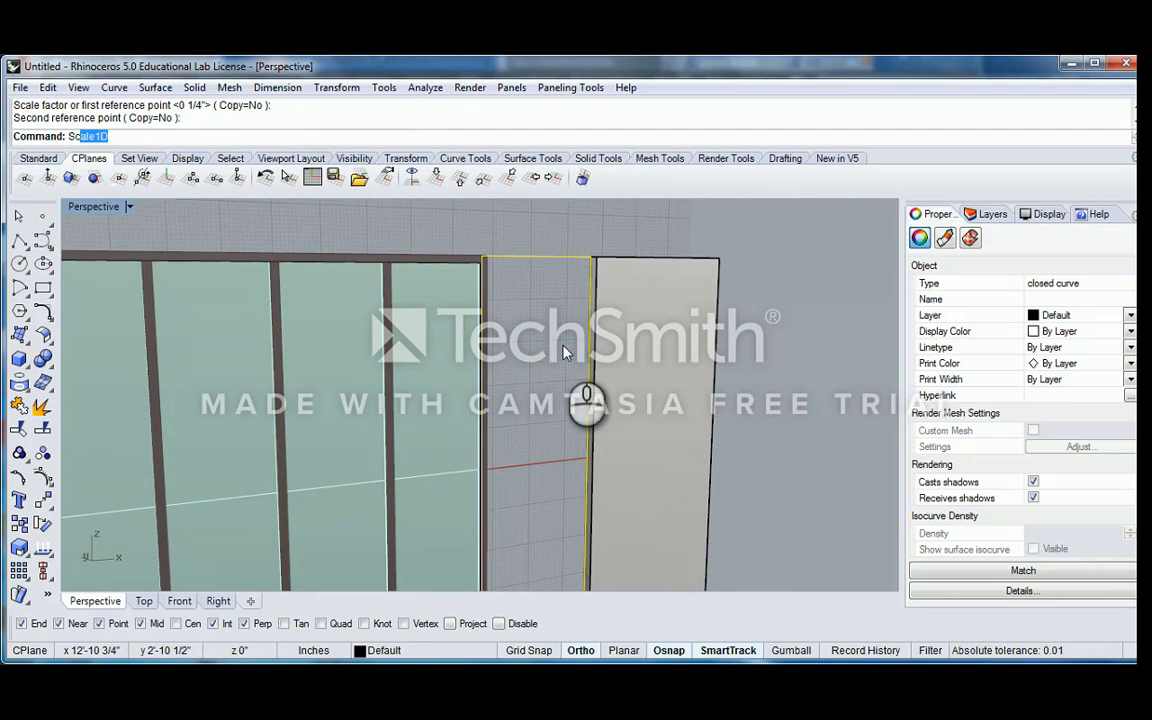
Scale the gap rectangle in one direction from its lower corner to a height of 7'
key(Down)
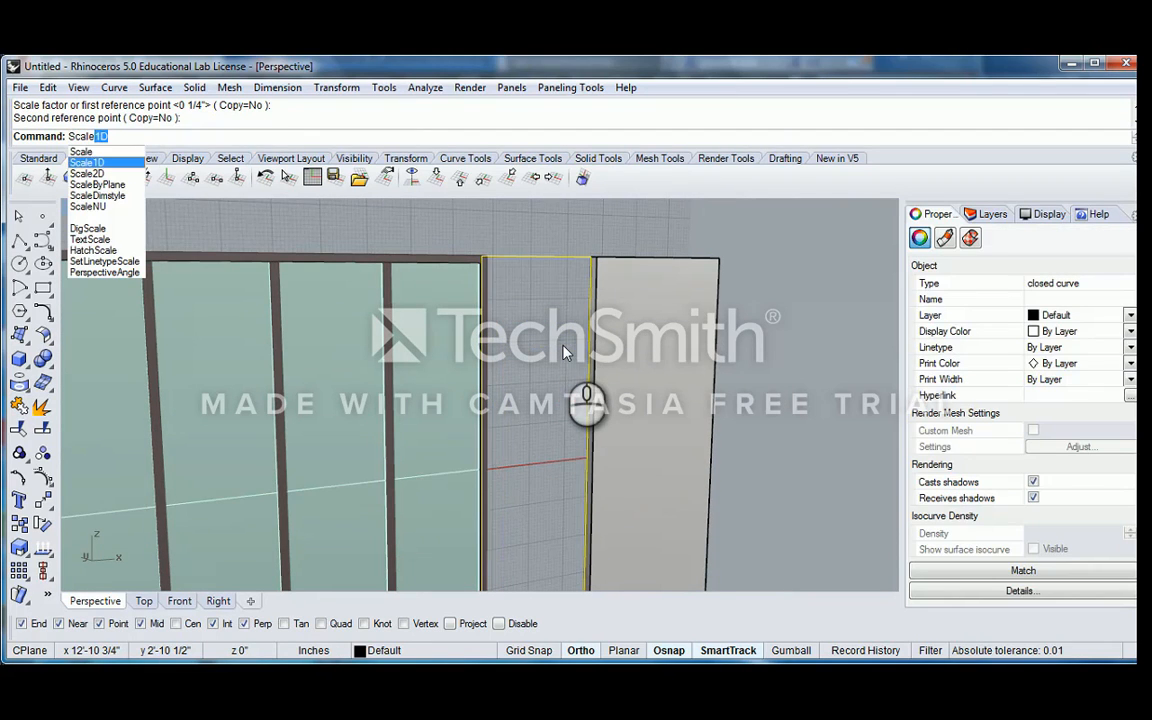
key(Return)
scroll(566, 348, down, 4)
shift+right_drag(568, 345, 564, 268)
scroll(553, 430, up, 4)
click(572, 490)
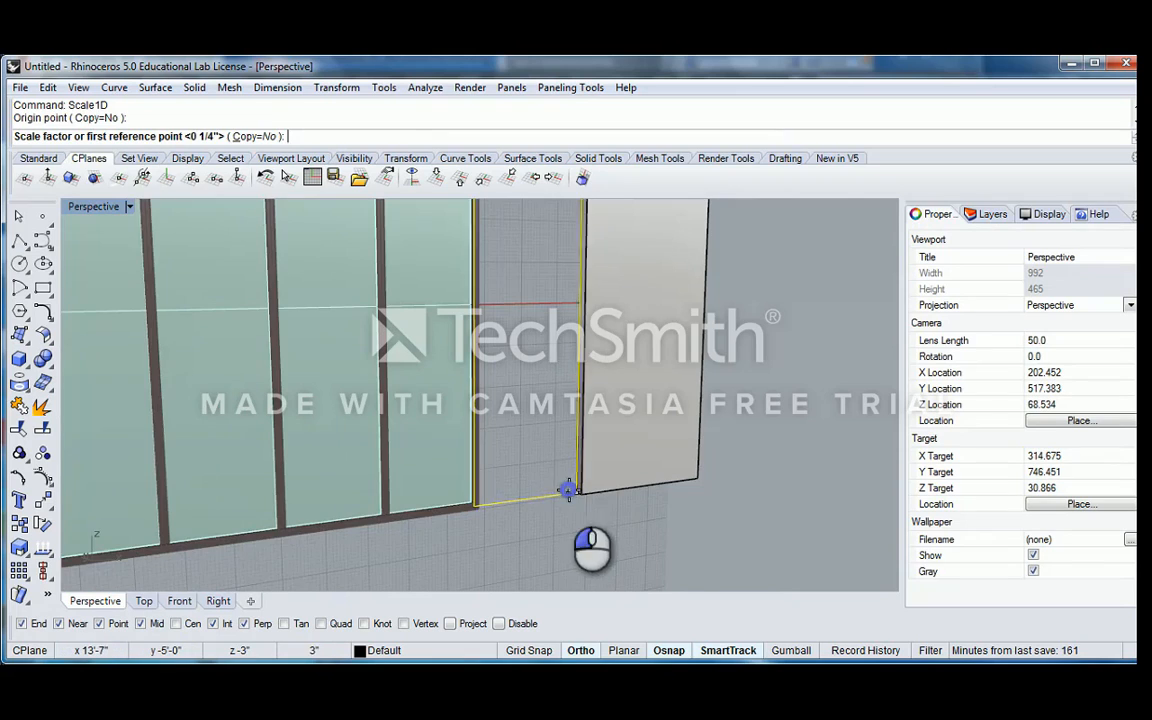
scroll(570, 488, down, 3)
scroll(585, 460, up, 3)
click(570, 314)
scroll(570, 314, down, 2)
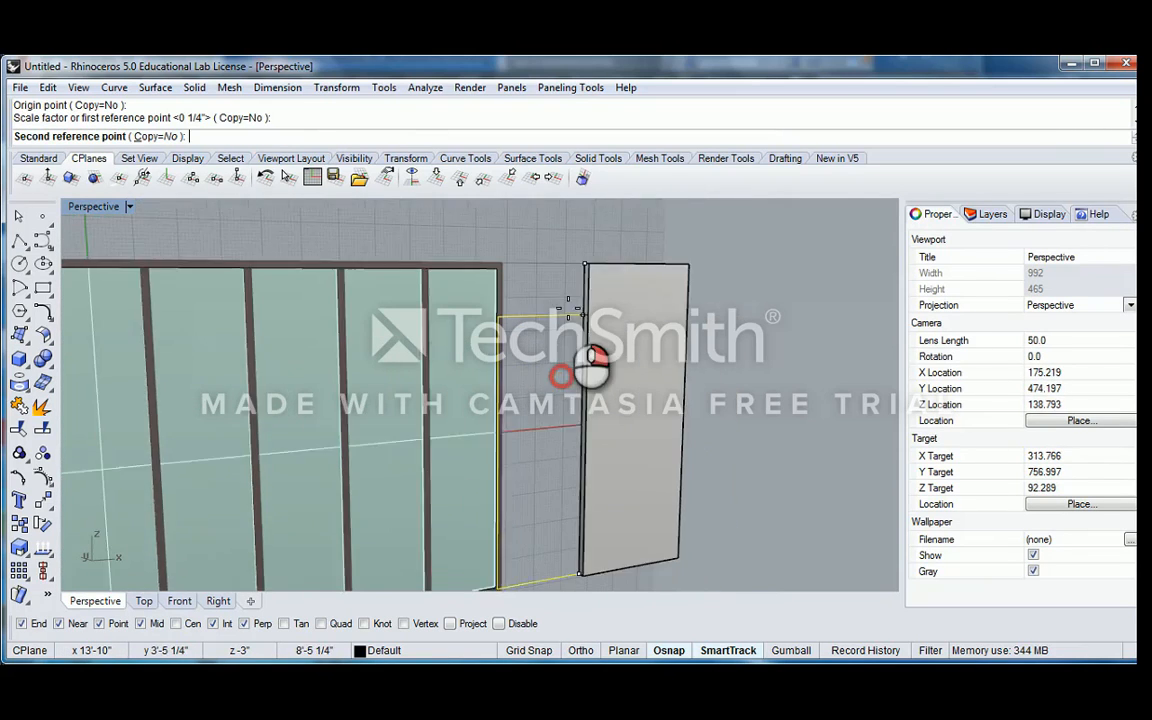
scroll(555, 306, up, 2)
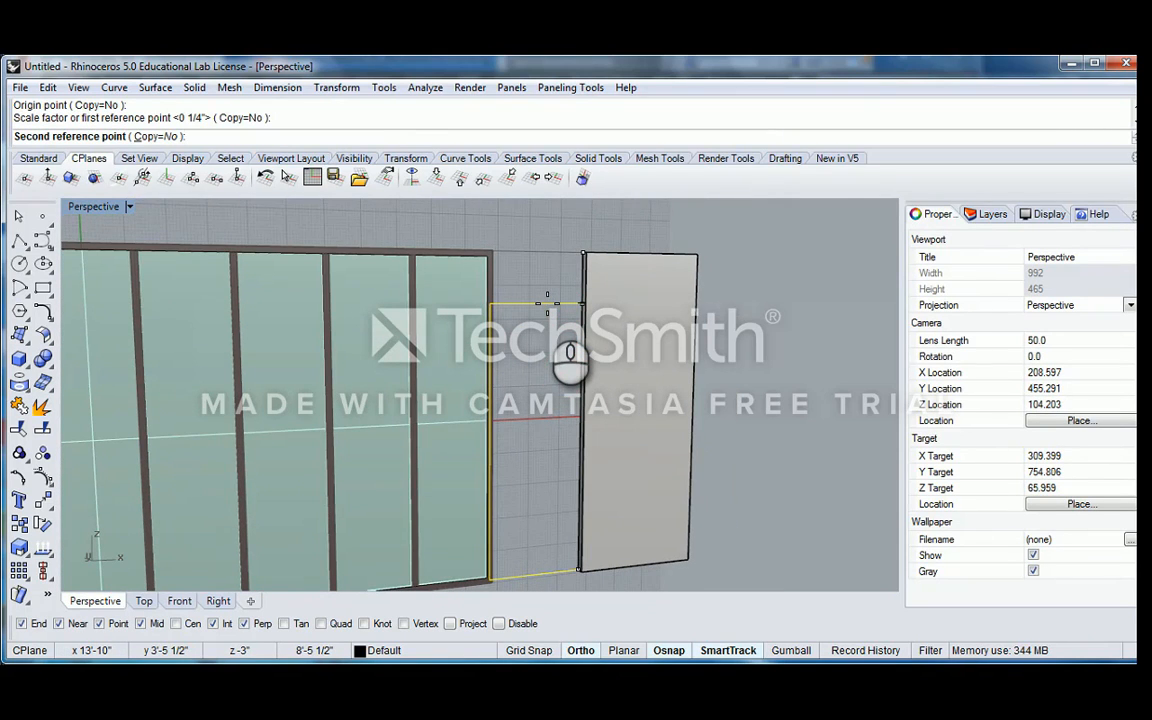
key(Return)
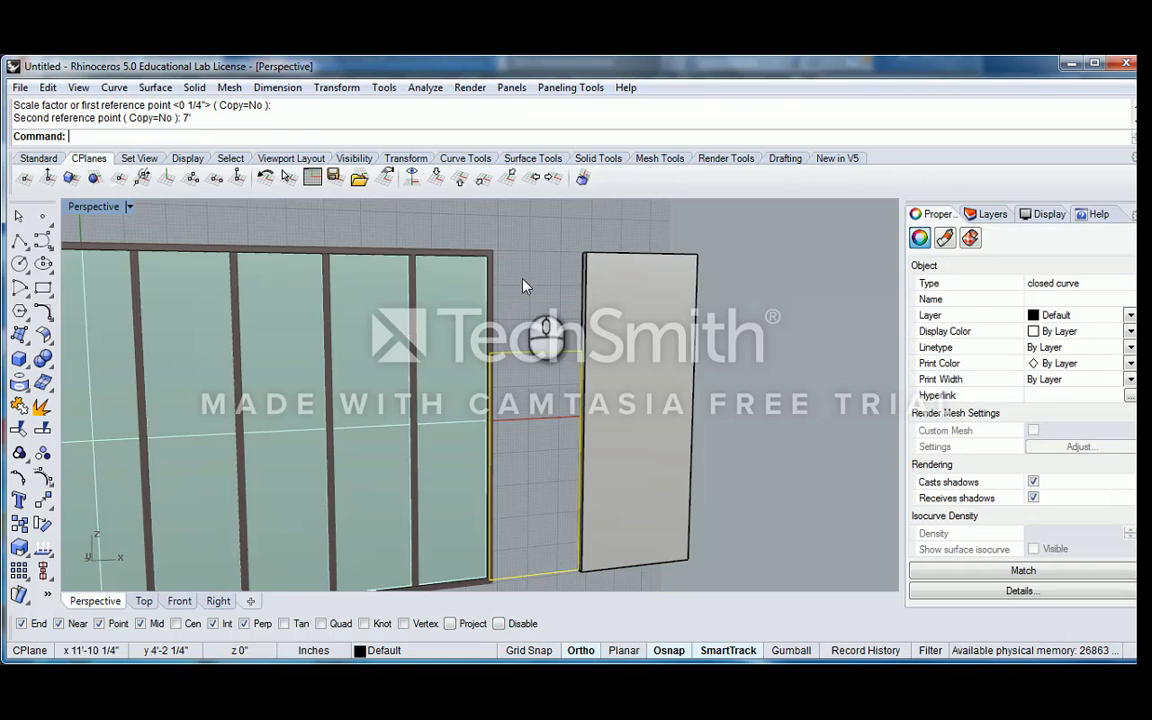
Switch to a maximized Front view and zoom to the selected rectangle
double_click(92, 206)
double_click(78, 405)
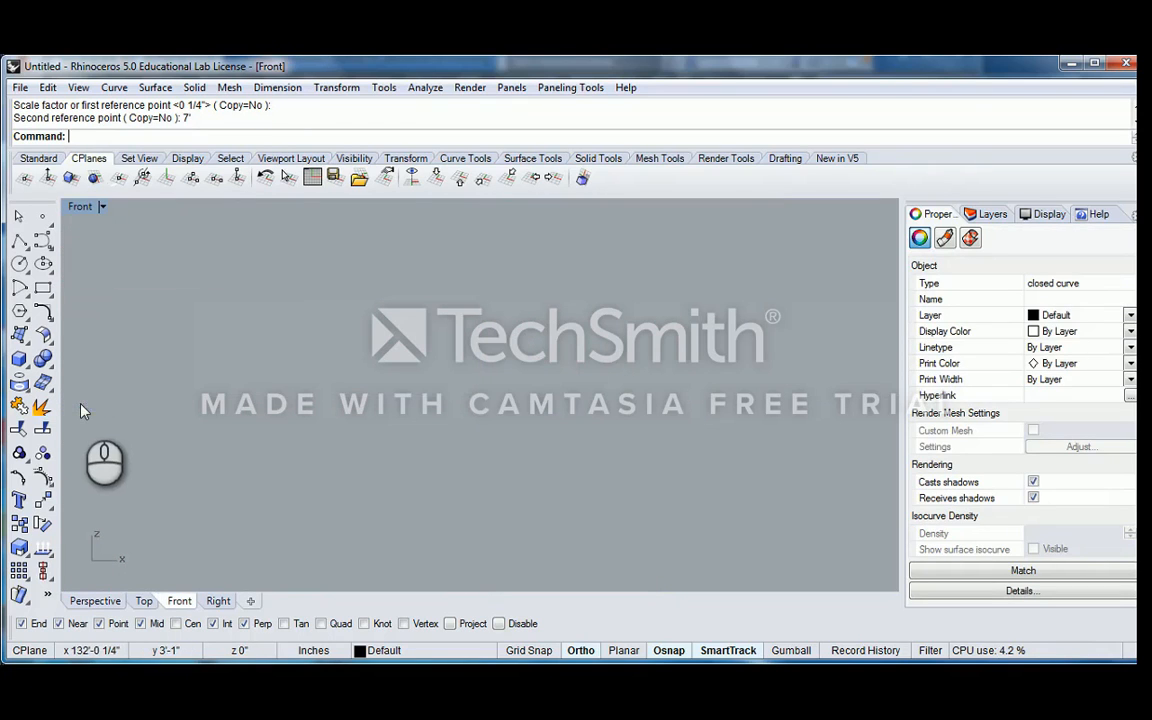
text(zs)
key(Return)
scroll(511, 379, down, 6)
scroll(511, 384, up, 6)
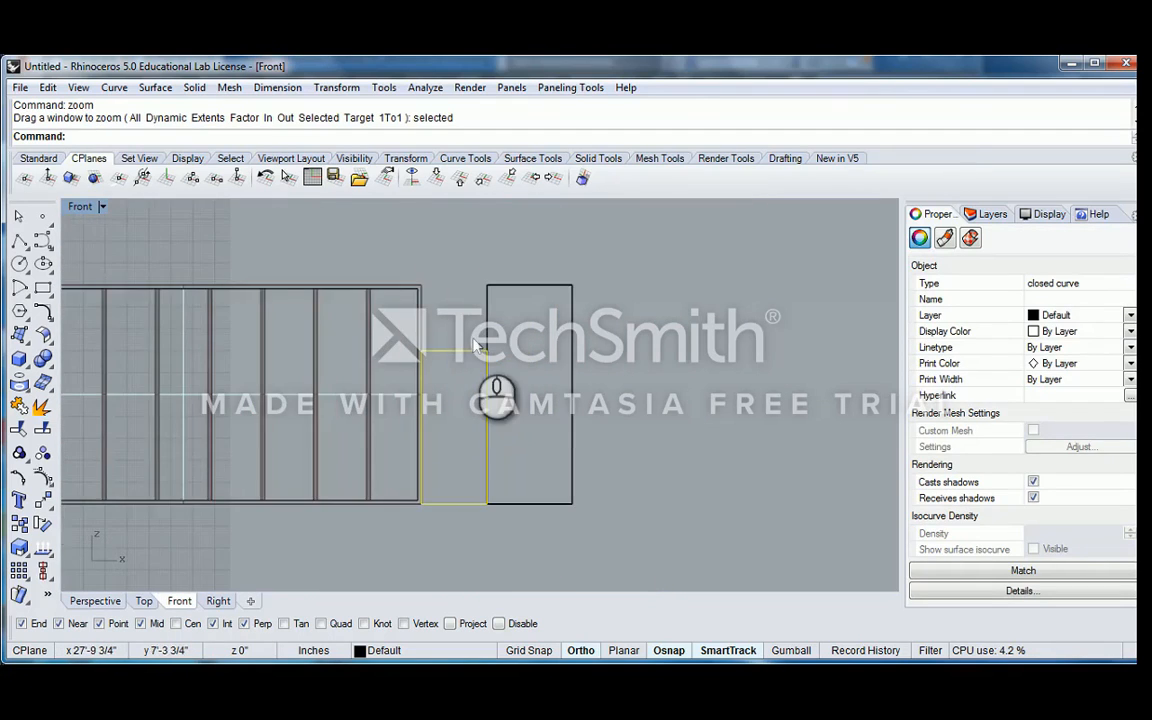
Copy the 7' rectangle straight up by about 6'-4 1/2" and select the copy
click(447, 372)
click(449, 363)
right_drag(434, 292, 470, 368)
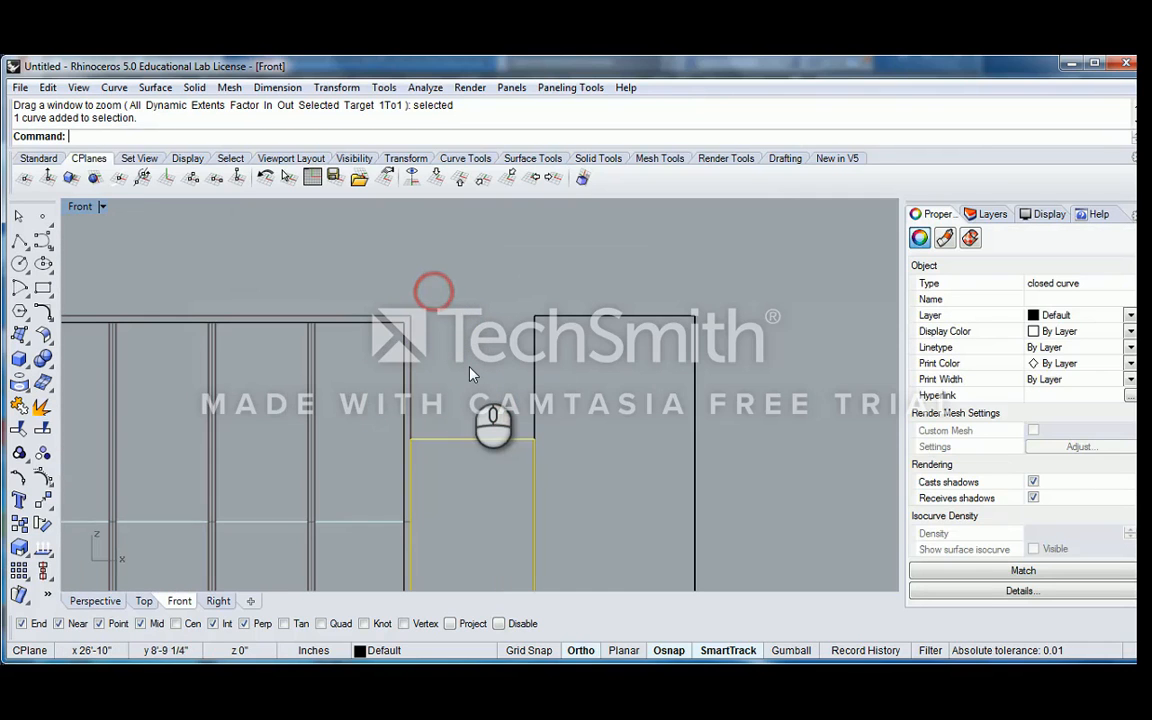
text(Copy)
key(Return)
click(464, 373)
scroll(466, 364, down, 4)
right_drag(466, 262, 468, 345)
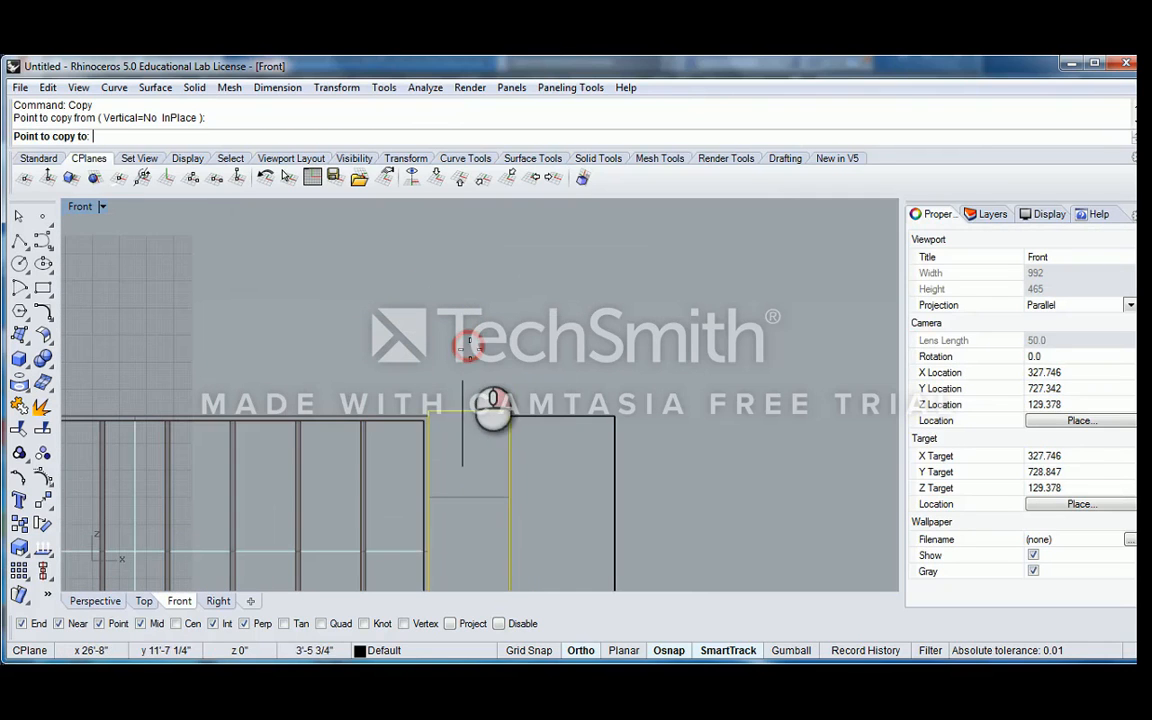
click(468, 293)
key(Escape)
click(507, 364)
right_drag(475, 440, 525, 403)
Try to scale the copied rectangle uniformly from its upper corner so its bottom edge meets the lower rectangle
text(Sca)
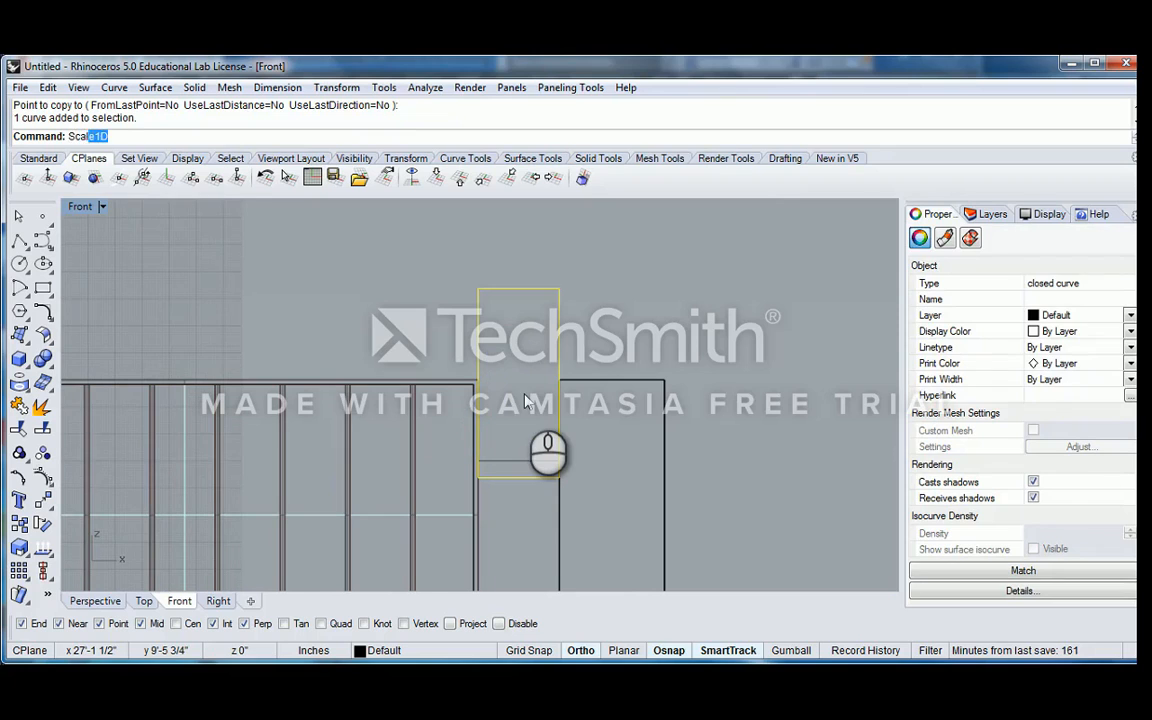
text(le)
key(Return)
click(559, 290)
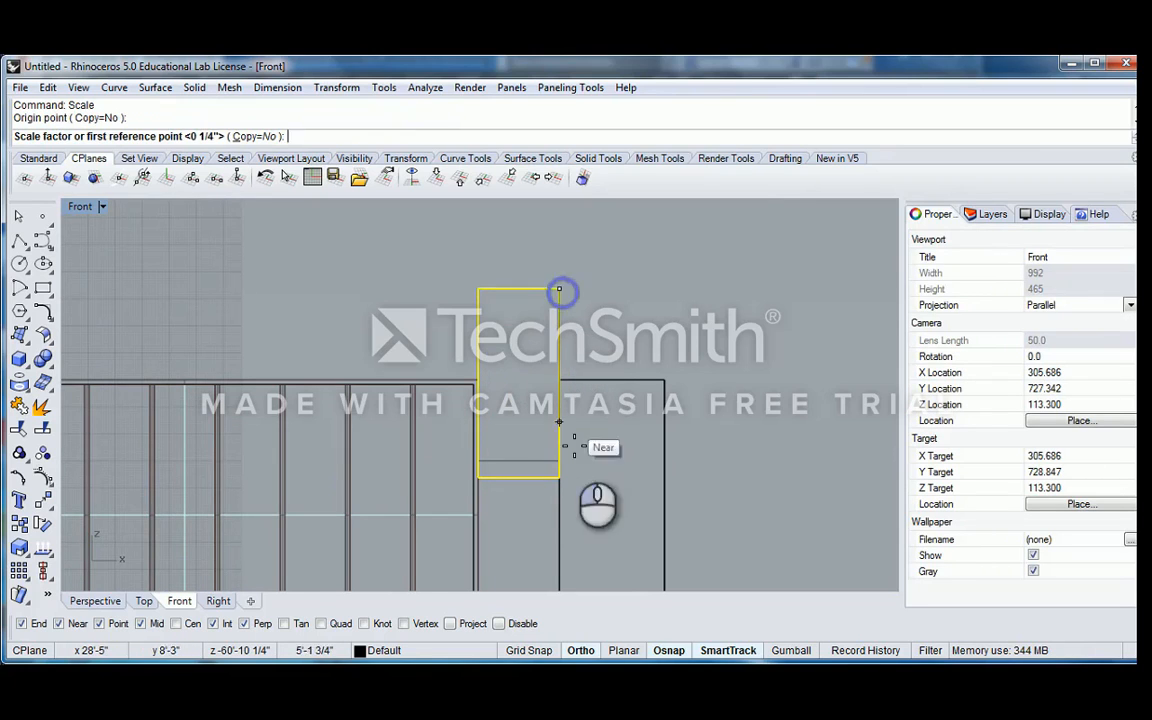
click(559, 477)
click(561, 460)
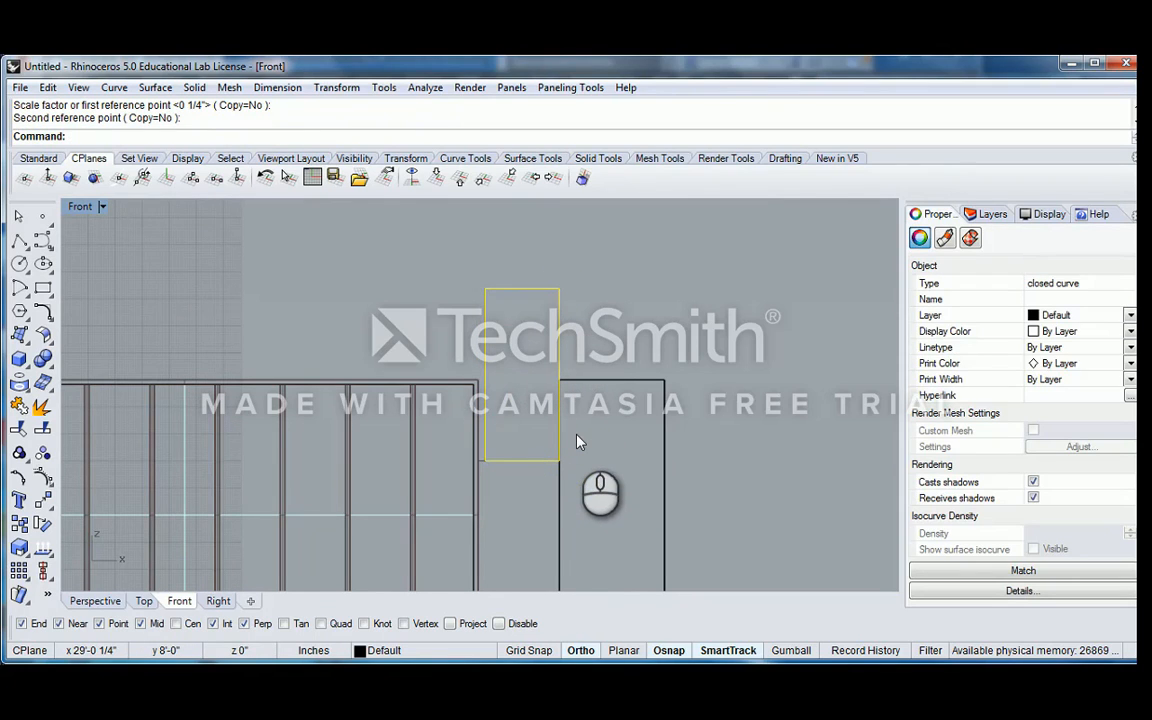
key(ctrl+z)
text(Scale)
key(Return)
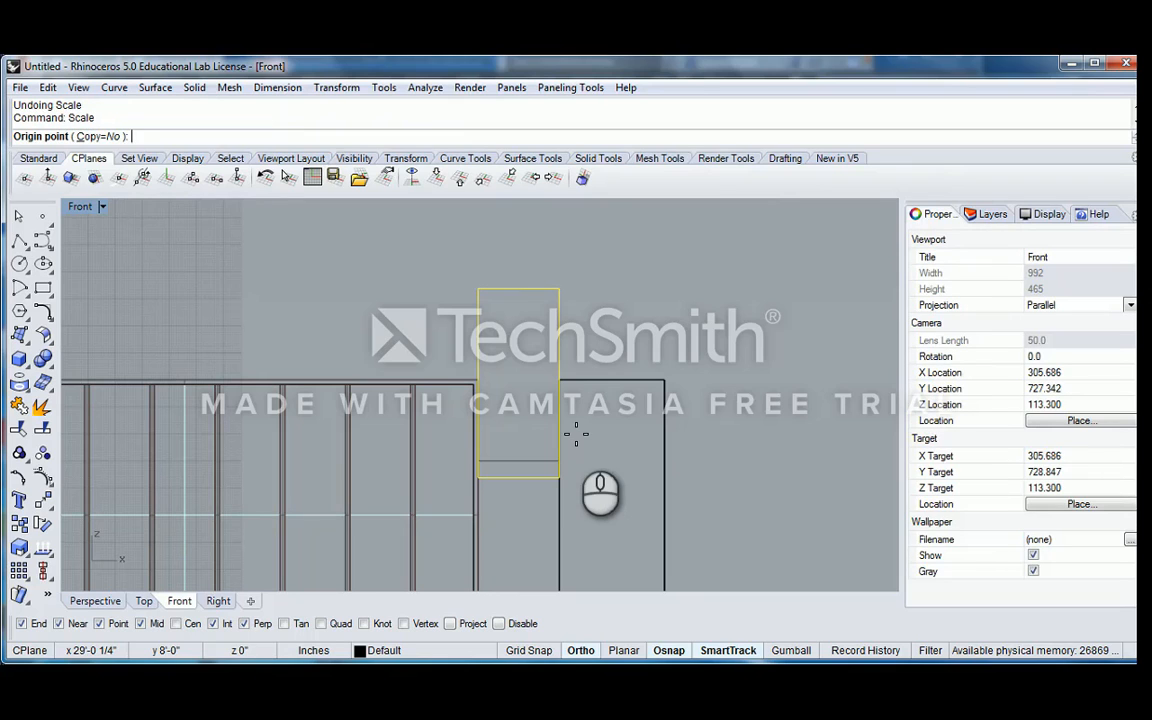
key(Escape)
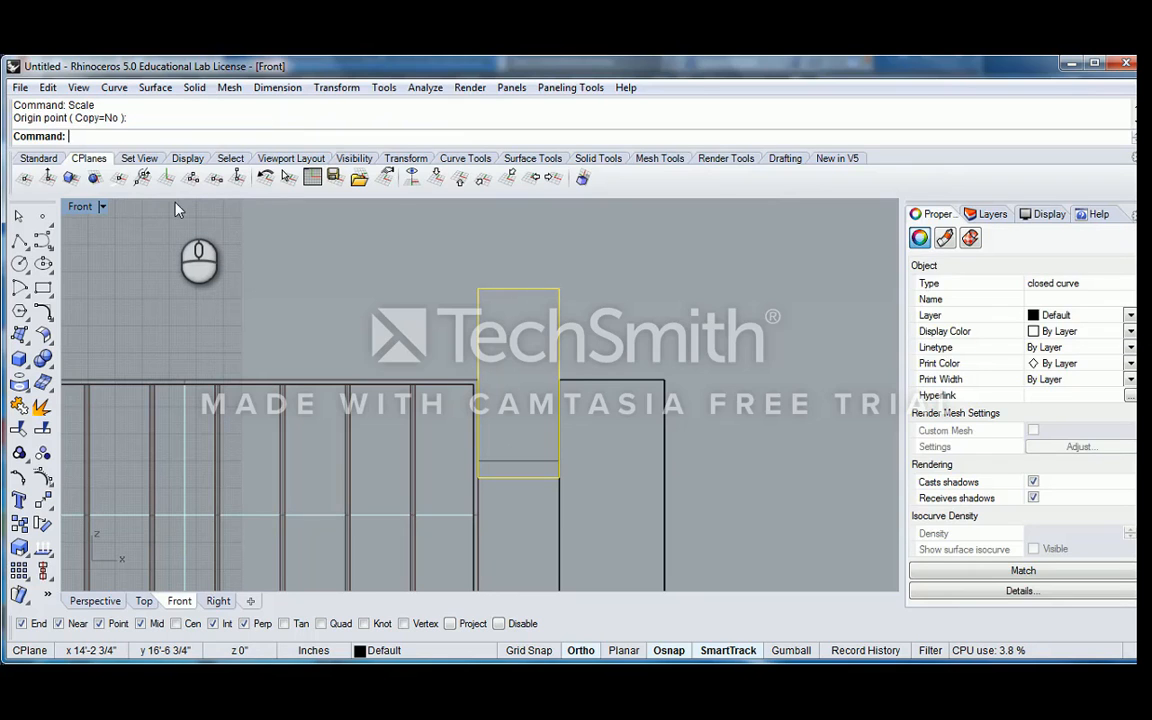
Scale the copied rectangle in one direction from its top corner so its bottom edge meets the lower rectangle's top edge
text(Scale1D)
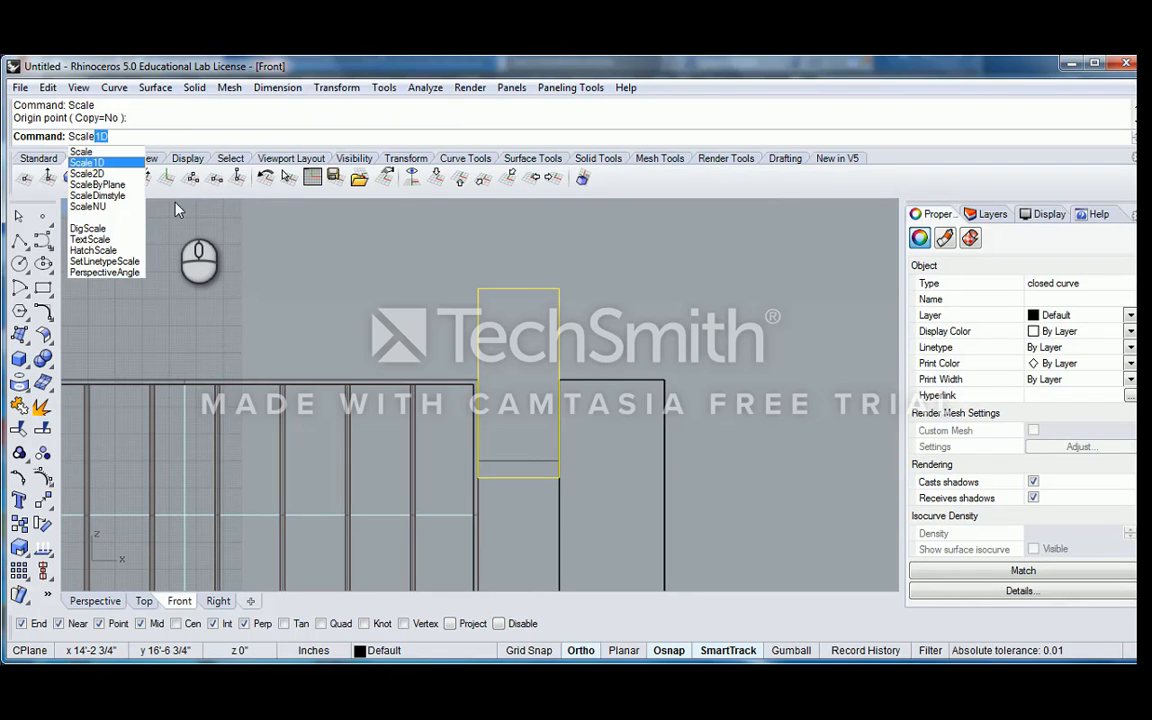
key(Return)
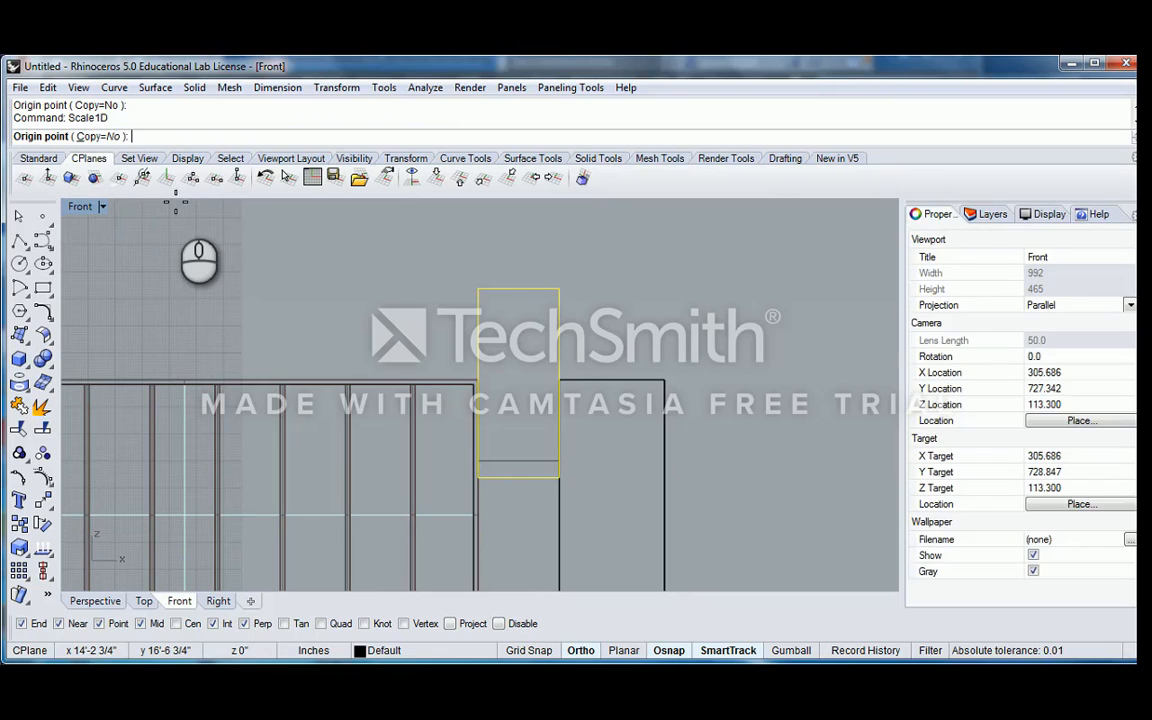
click(560, 290)
click(560, 477)
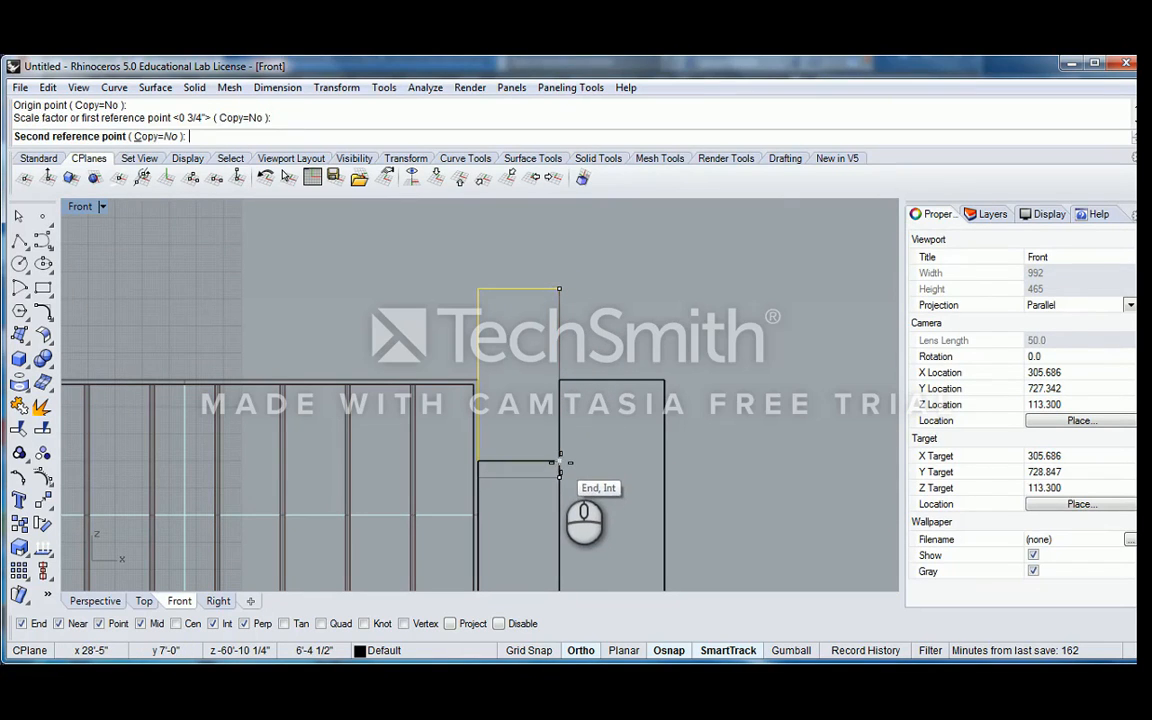
click(560, 460)
Scale the copied rectangle in one direction from its bottom corner so its top edge aligns with the separate panel's top
text(S1)
key(Return)
key(Return)
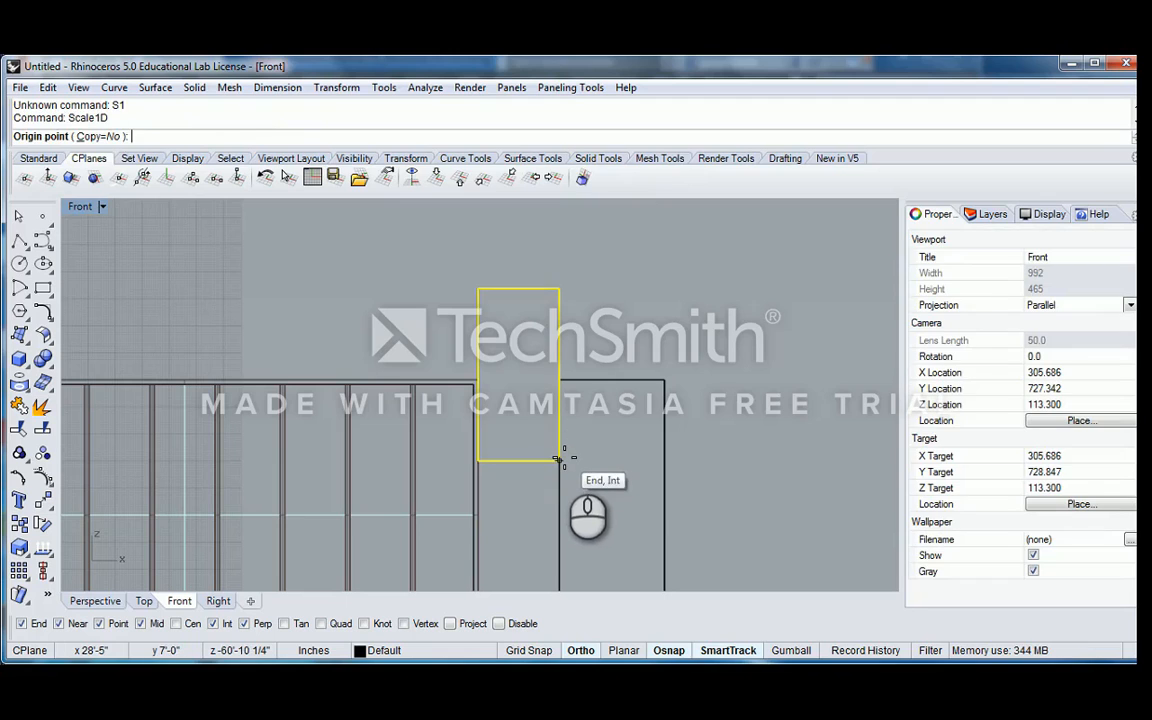
click(560, 461)
click(560, 290)
click(560, 381)
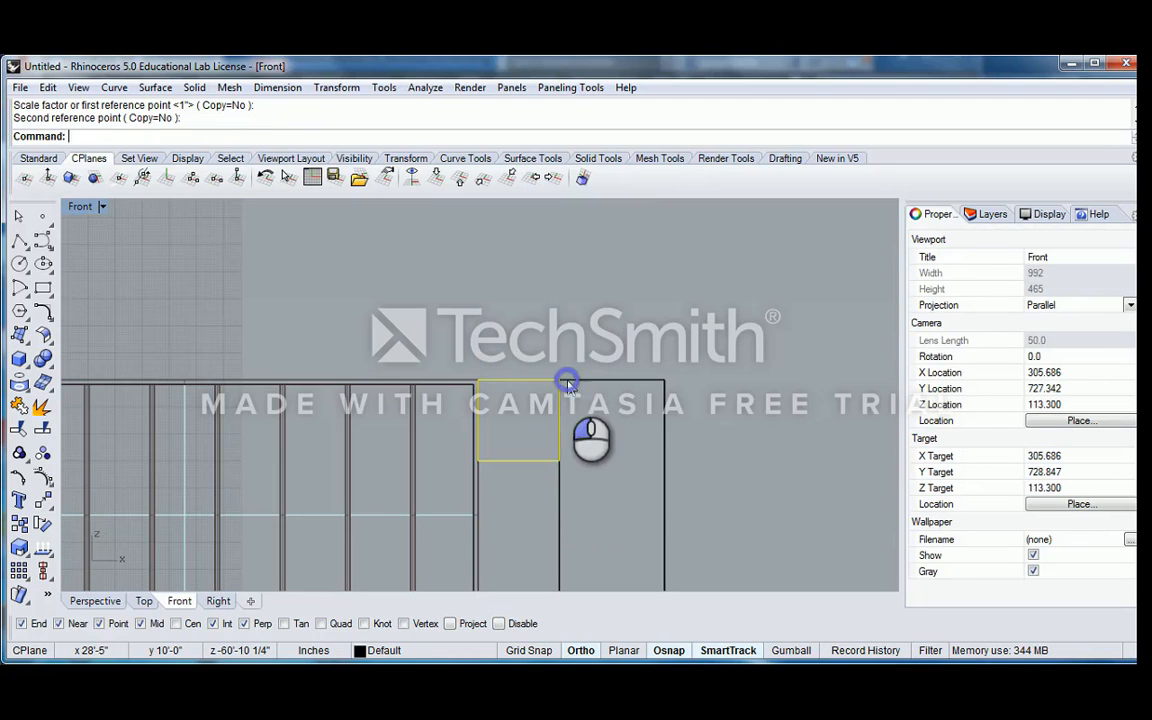
Return to a maximized Perspective view and frame the two stacked rectangles between the window and the panel
double_click(80, 206)
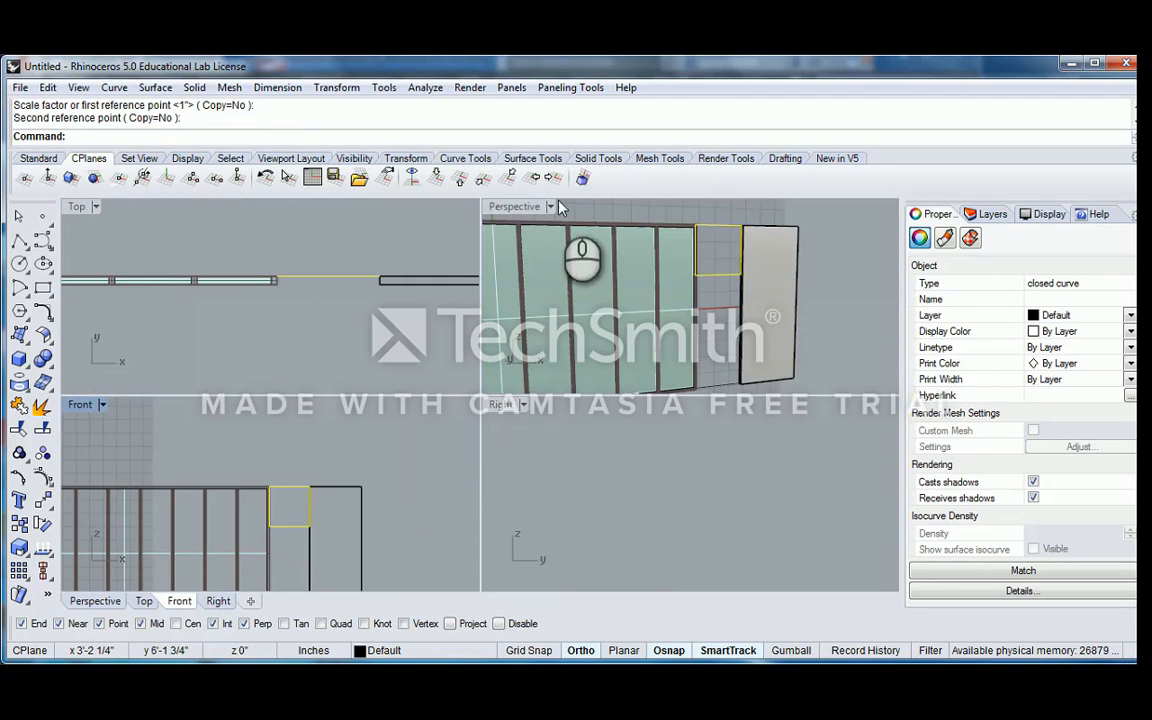
double_click(516, 209)
right_drag(519, 252, 454, 320)
scroll(590, 289, up, 4)
scroll(393, 360, down, 7)
scroll(432, 447, up, 2)
click(446, 452)
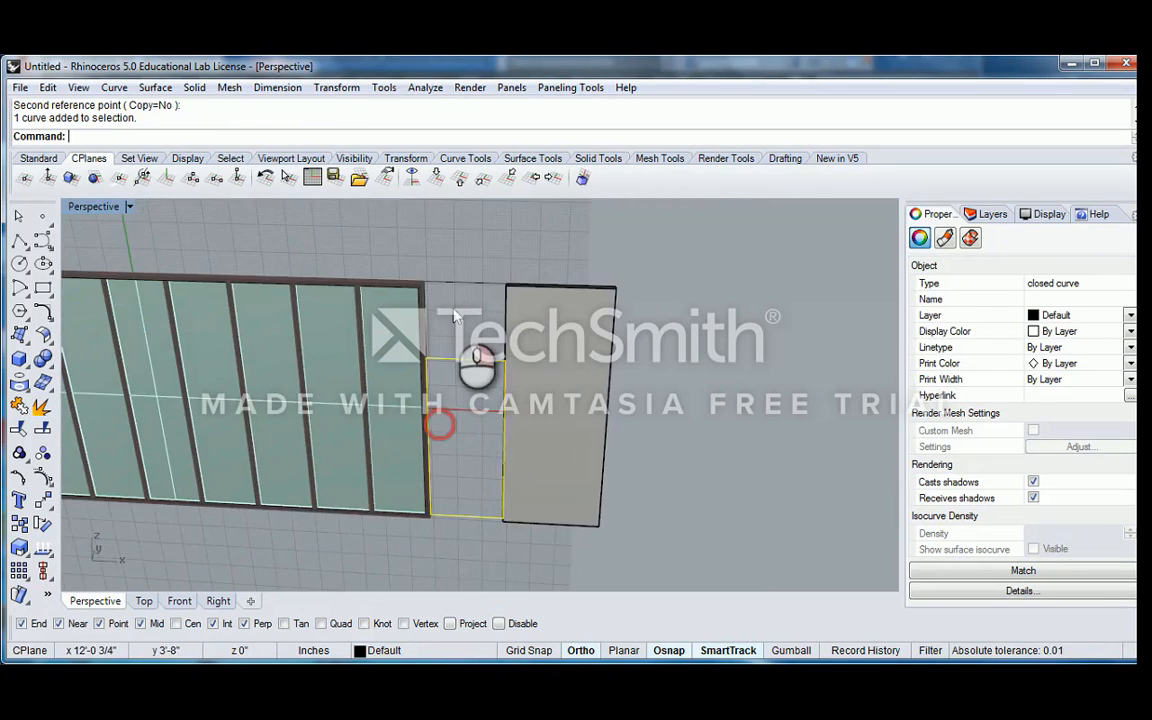
scroll(470, 312, up, 2)
click(470, 312)
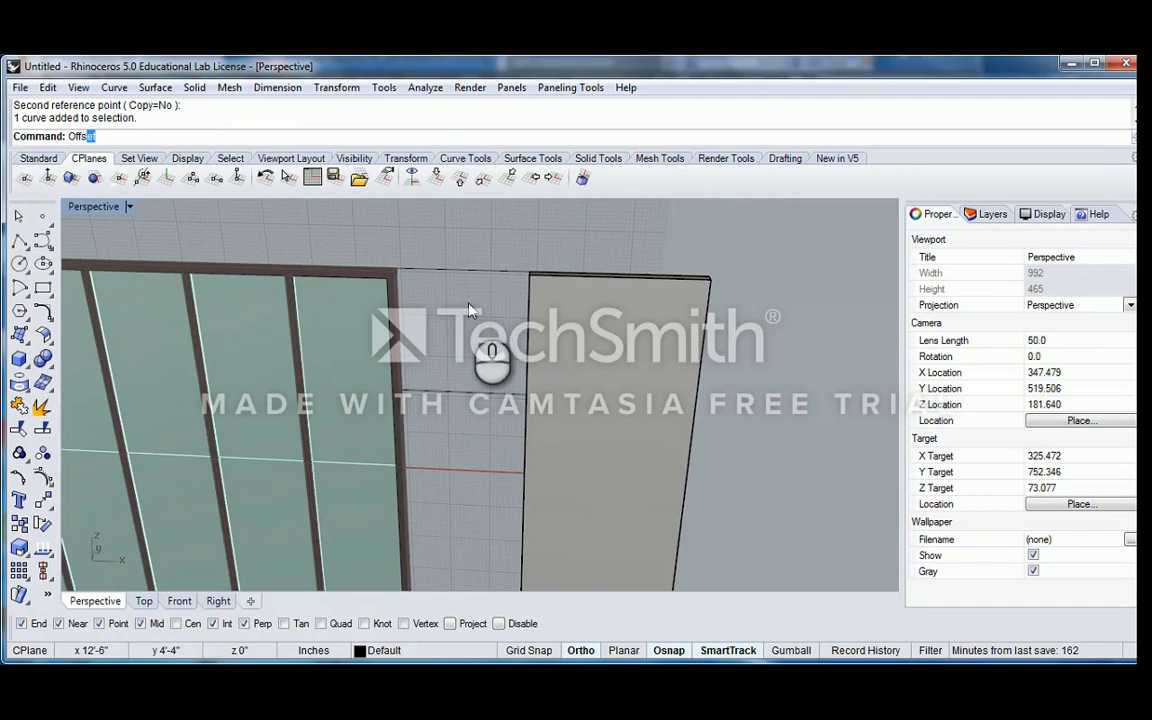
Offset the upper rectangle inward by 2 inches with sharp corners
key(Up)
key(Up)
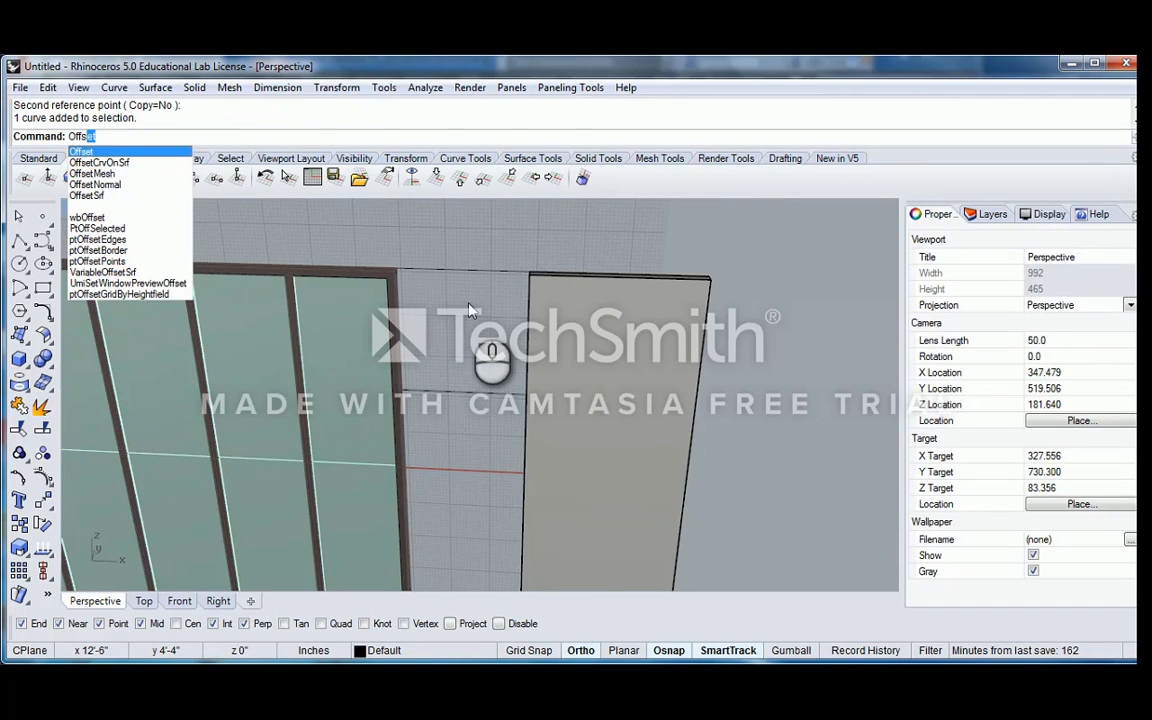
key(Return)
drag(491, 250, 447, 418)
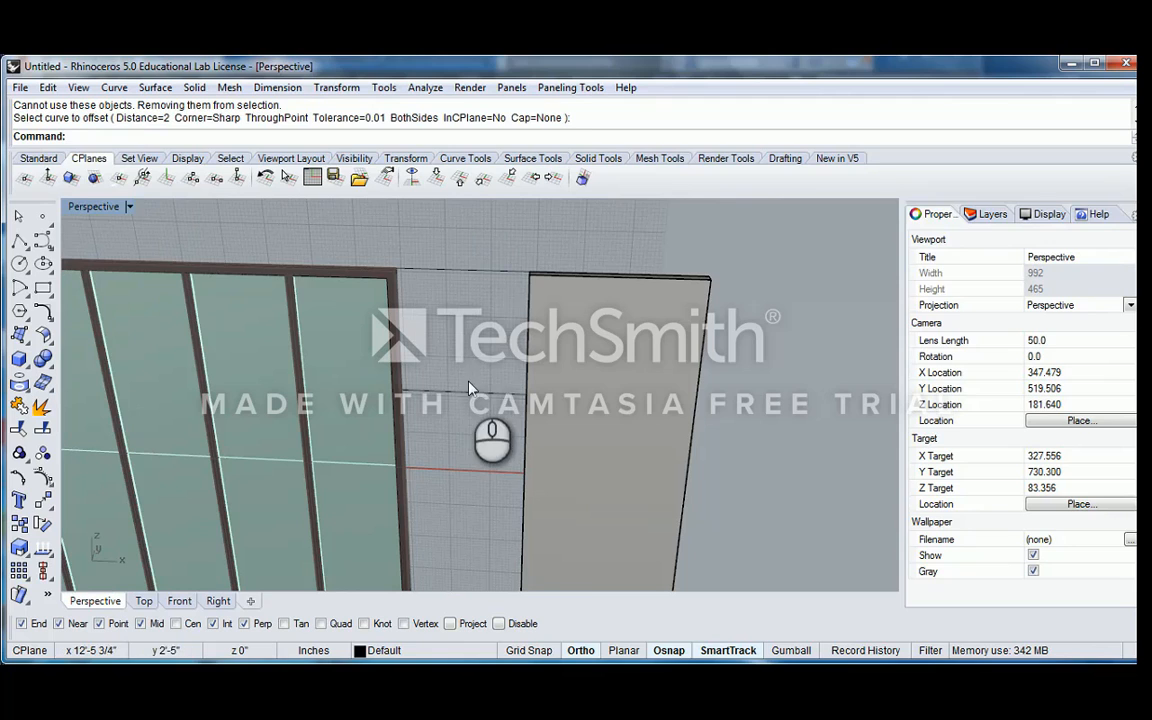
right_click(476, 304)
click(473, 271)
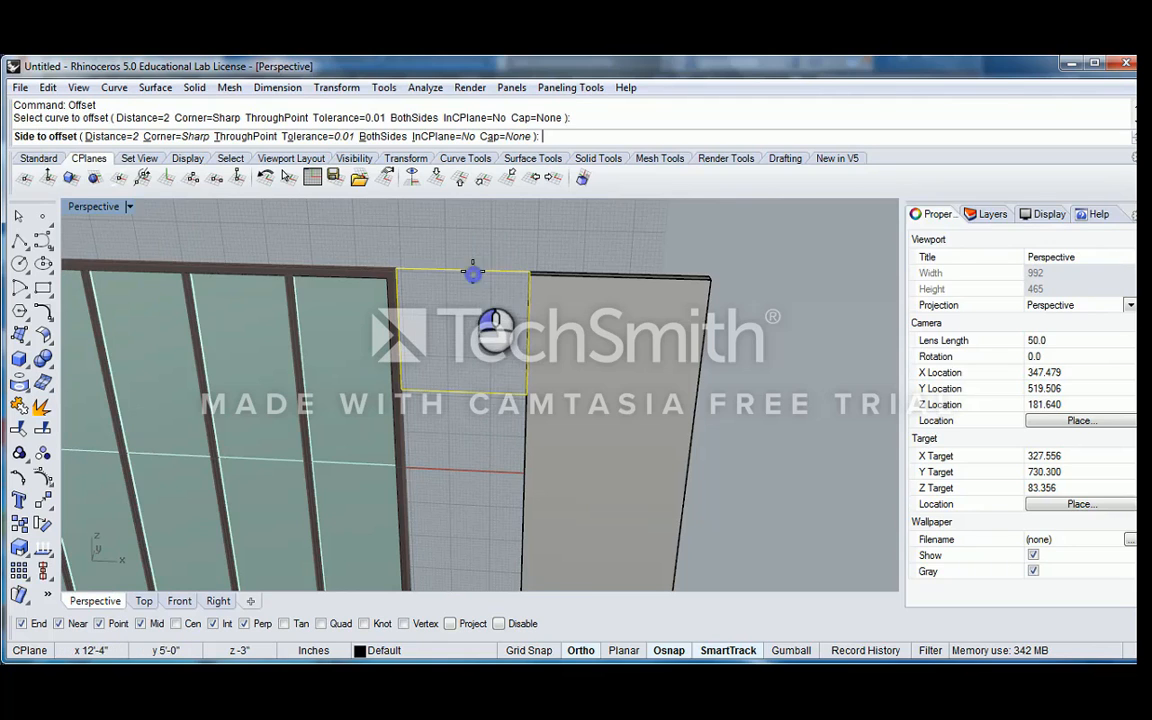
click(469, 386)
Offset the lower rectangle inward by 2 inches with sharp corners
right_click(511, 440)
click(522, 412)
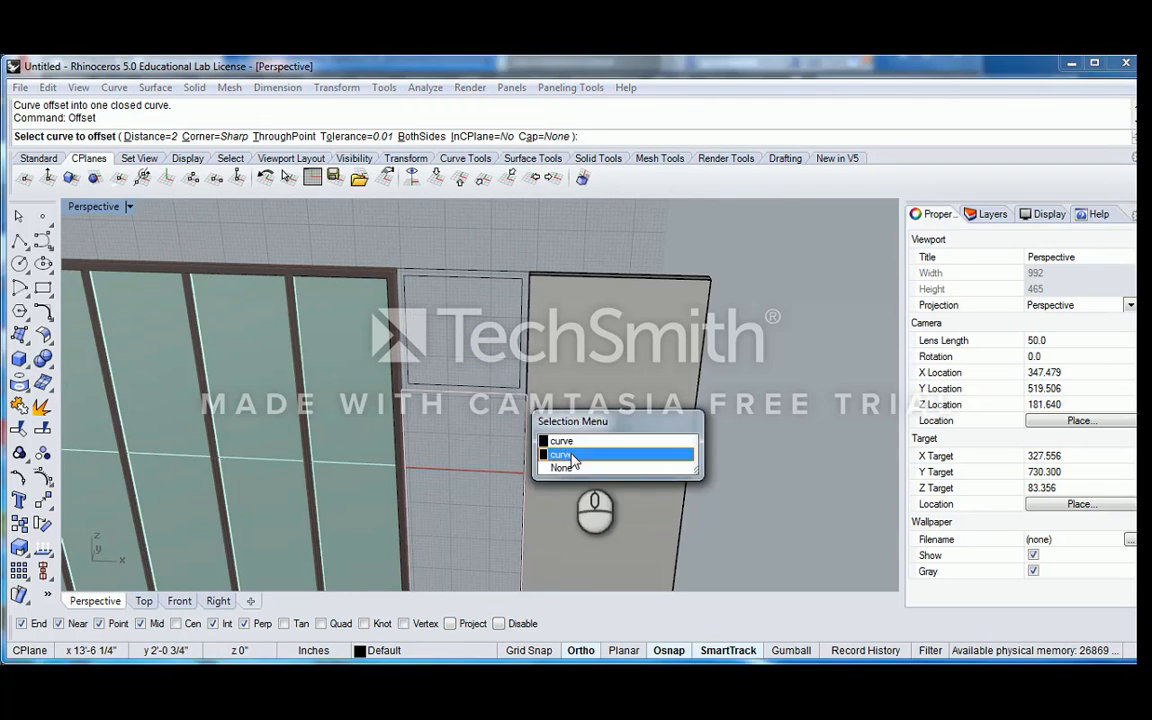
click(574, 456)
click(458, 460)
Extrude both pairs of nested rectangles into solid frames matching the adjacent window frame's depth, and delete the source curves
scroll(470, 450, down, 5)
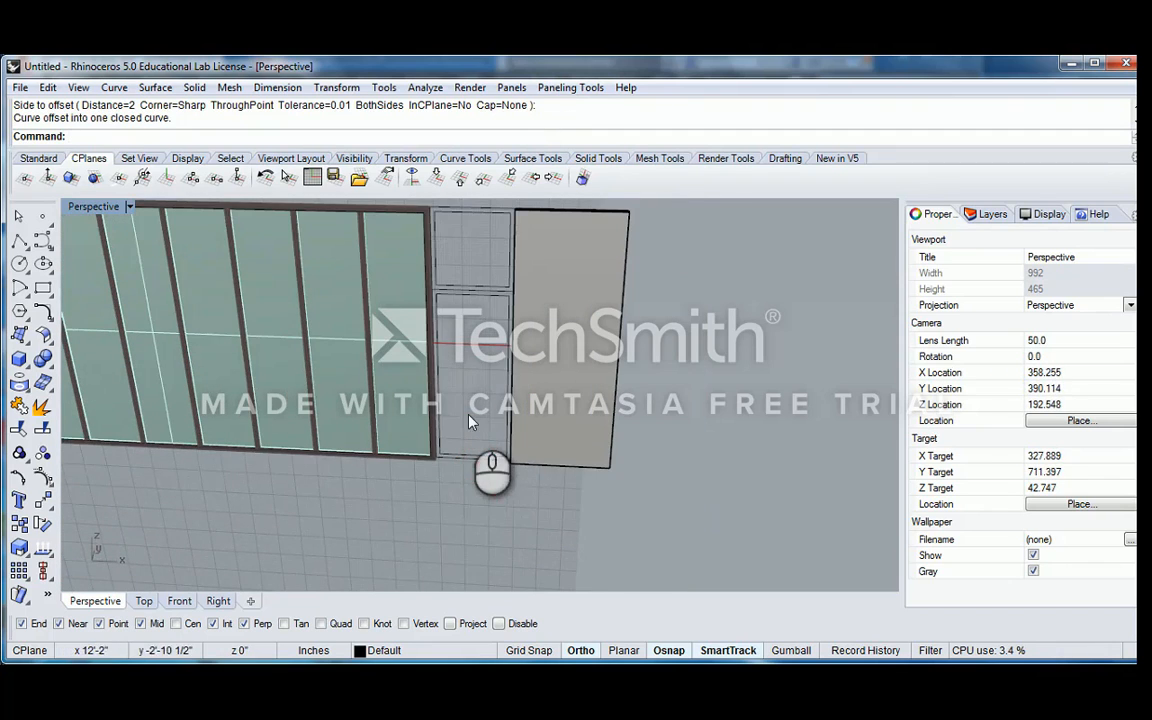
drag(470, 432, 459, 490)
right_drag(458, 308, 474, 341)
shift+drag(483, 257, 476, 301)
right_drag(481, 298, 458, 340)
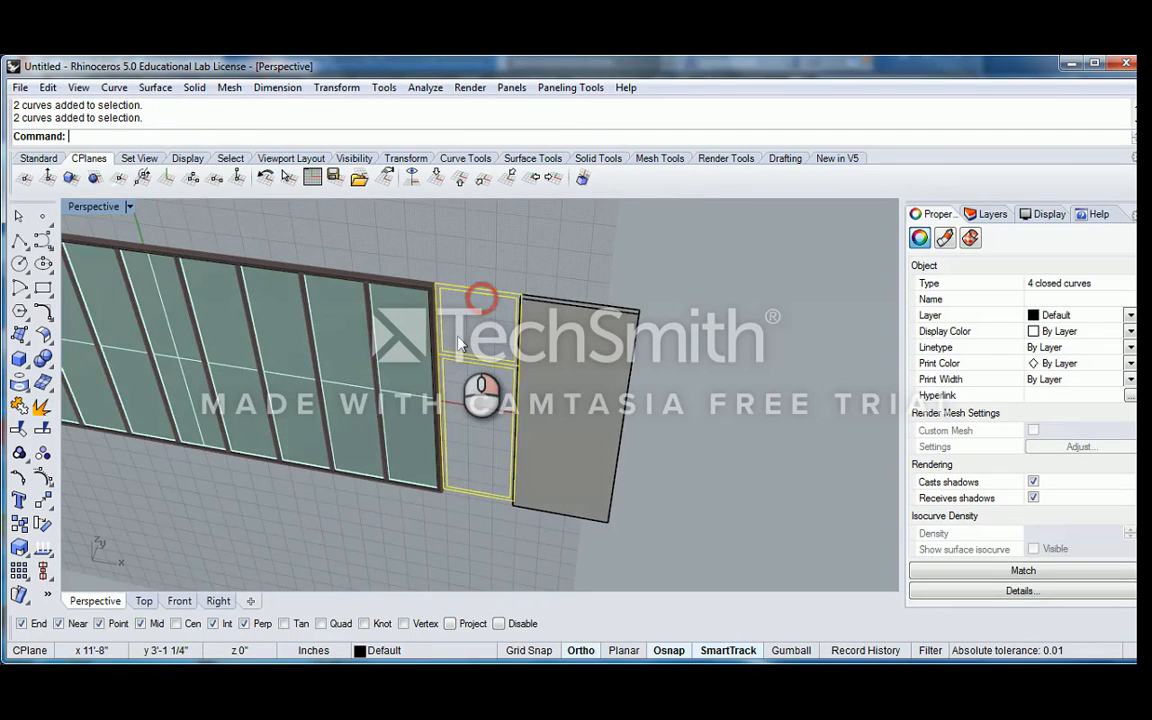
key(Return)
scroll(455, 320, up, 8)
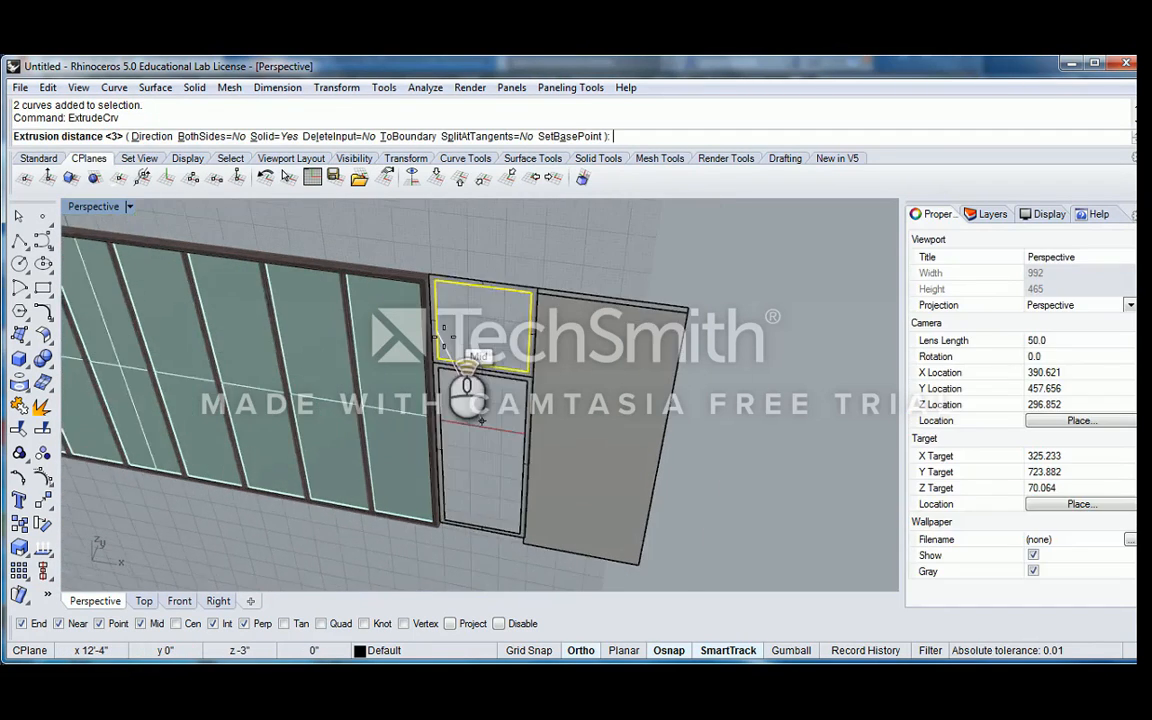
click(422, 251)
scroll(495, 283, down, 5)
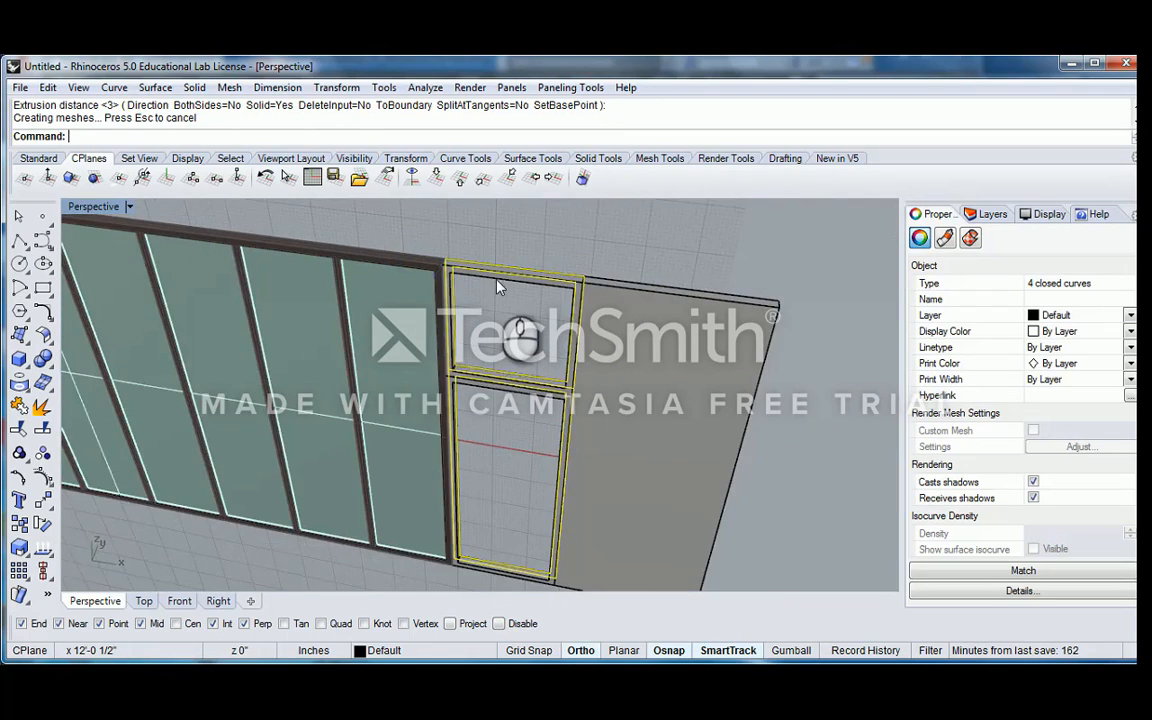
scroll(497, 286, up, 5)
key(Delete)
Assign both extruded frames to the adjacent window frame's layer with MatchLayer
click(449, 267)
scroll(466, 302, down, 5)
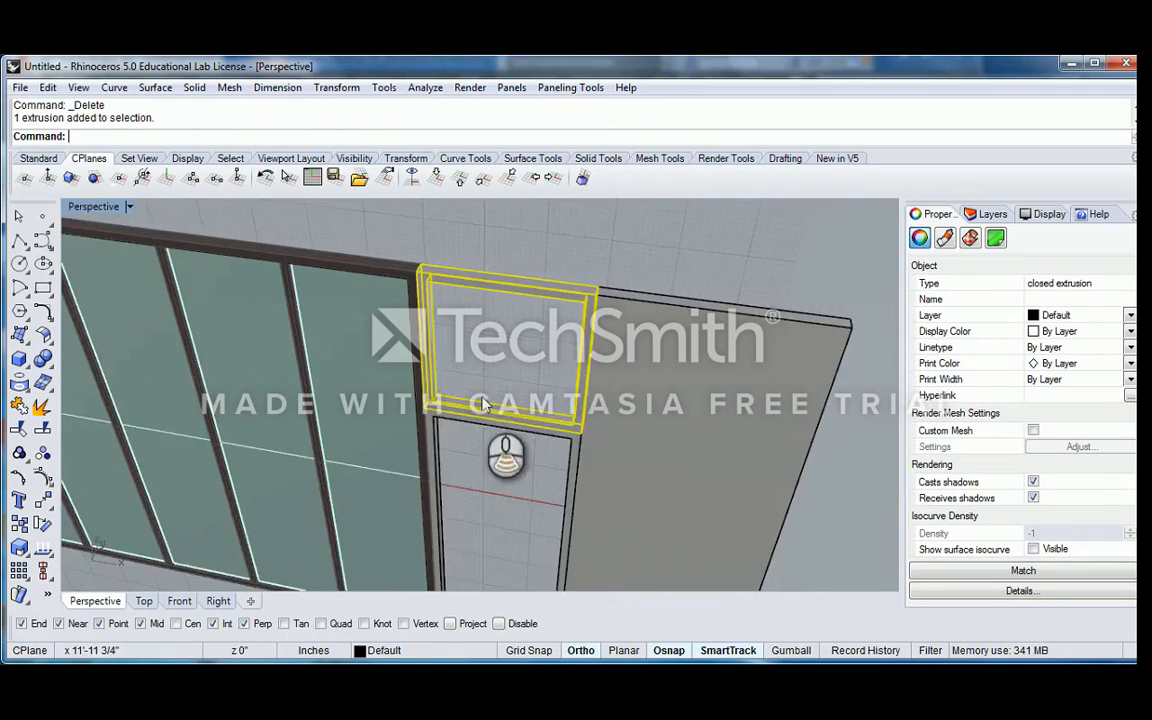
scroll(484, 402, up, 4)
right_drag(484, 402, 462, 297)
shift+click(474, 335)
scroll(480, 345, down, 5)
shift+right_drag(454, 295, 489, 326)
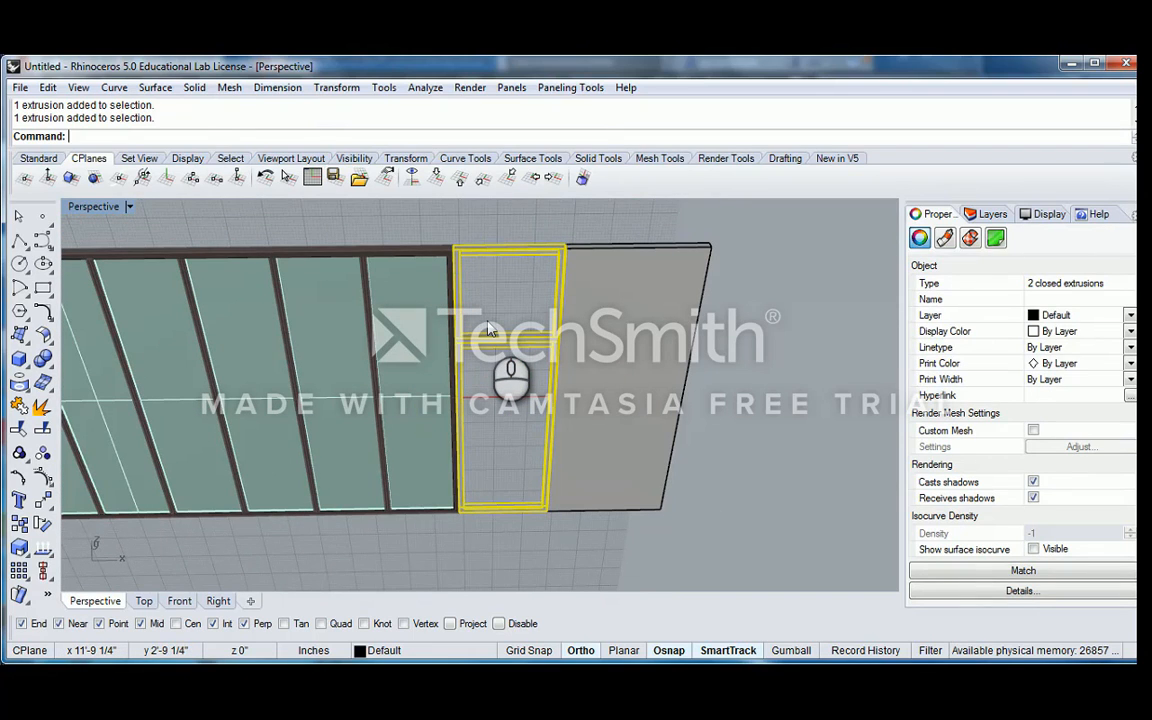
text(ch)
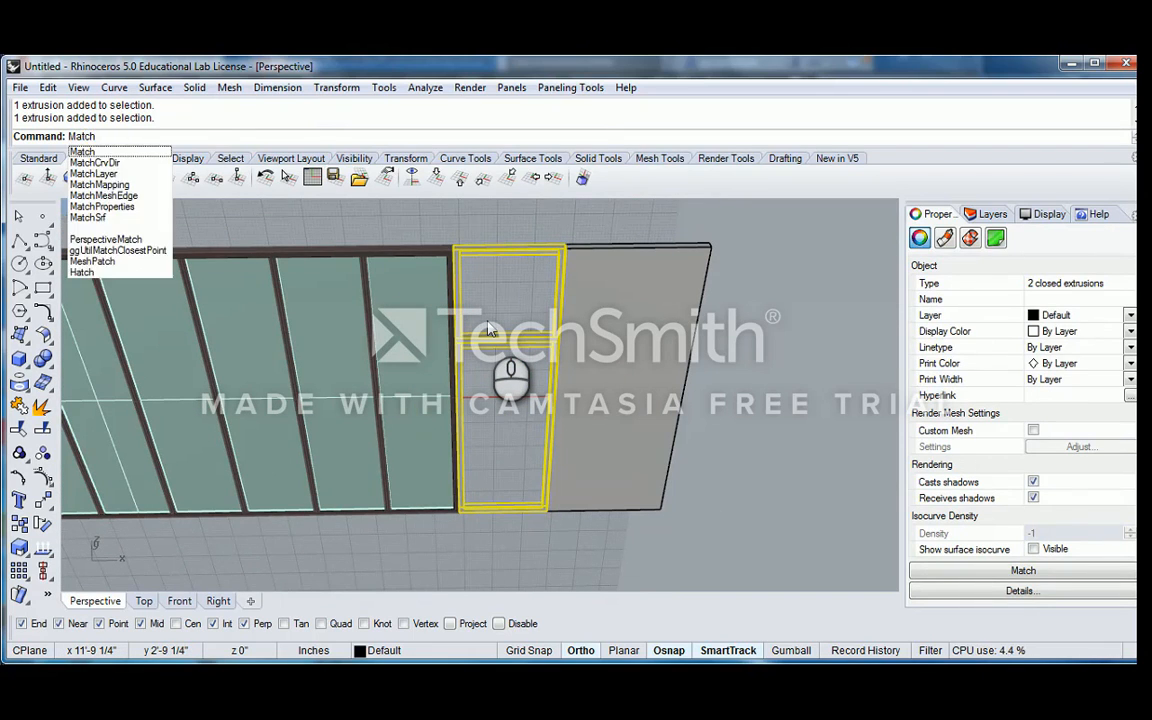
text(Layer)
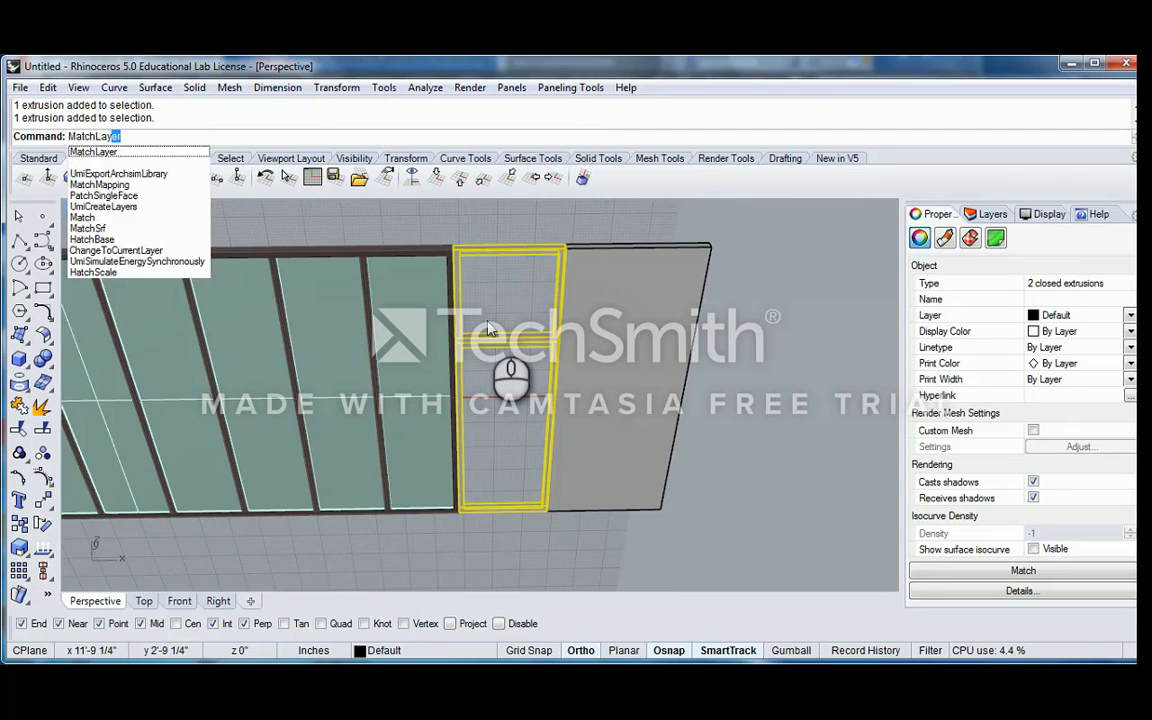
key(Return)
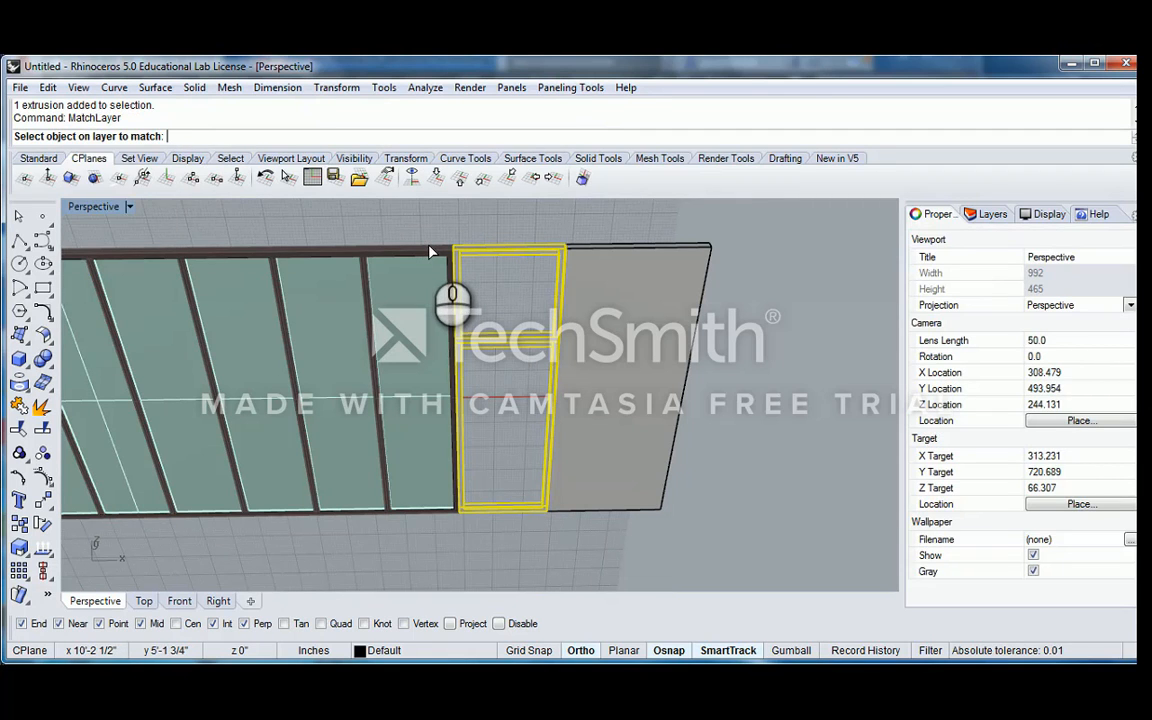
right_drag(432, 250, 420, 248)
scroll(455, 249, up, 4)
click(457, 249)
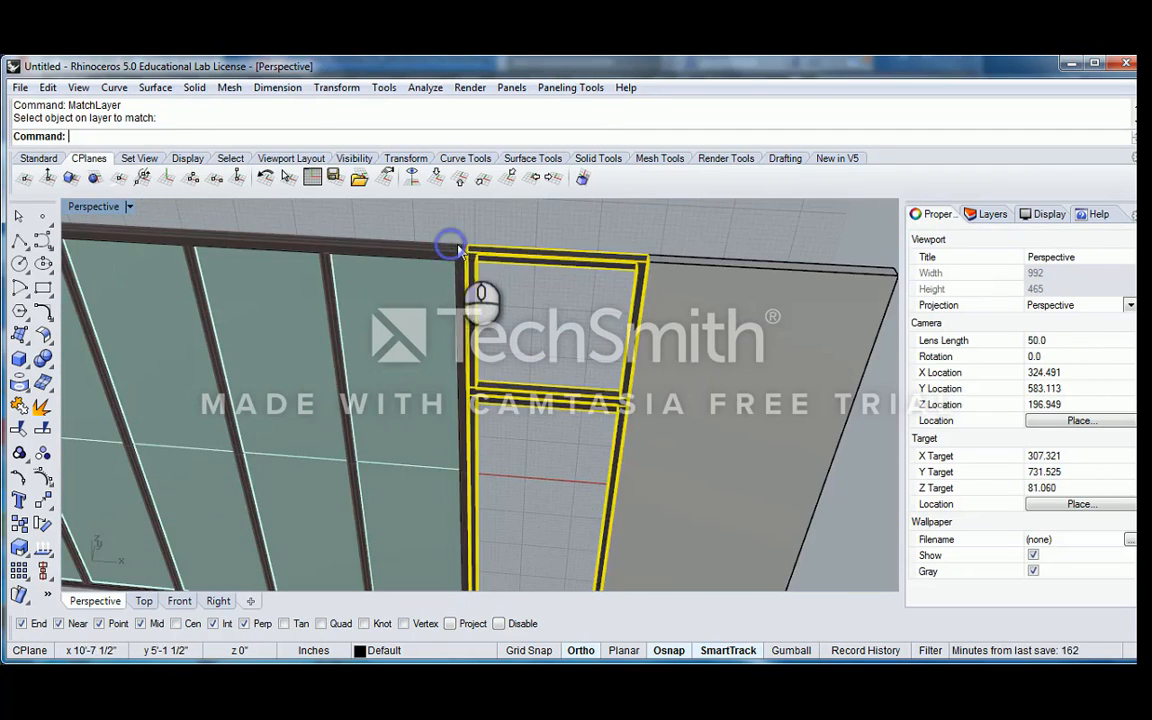
Deselect the frames and highlight the 3D_Frames layer in the layer list
click(501, 234)
scroll(545, 268, down, 6)
right_drag(552, 272, 509, 282)
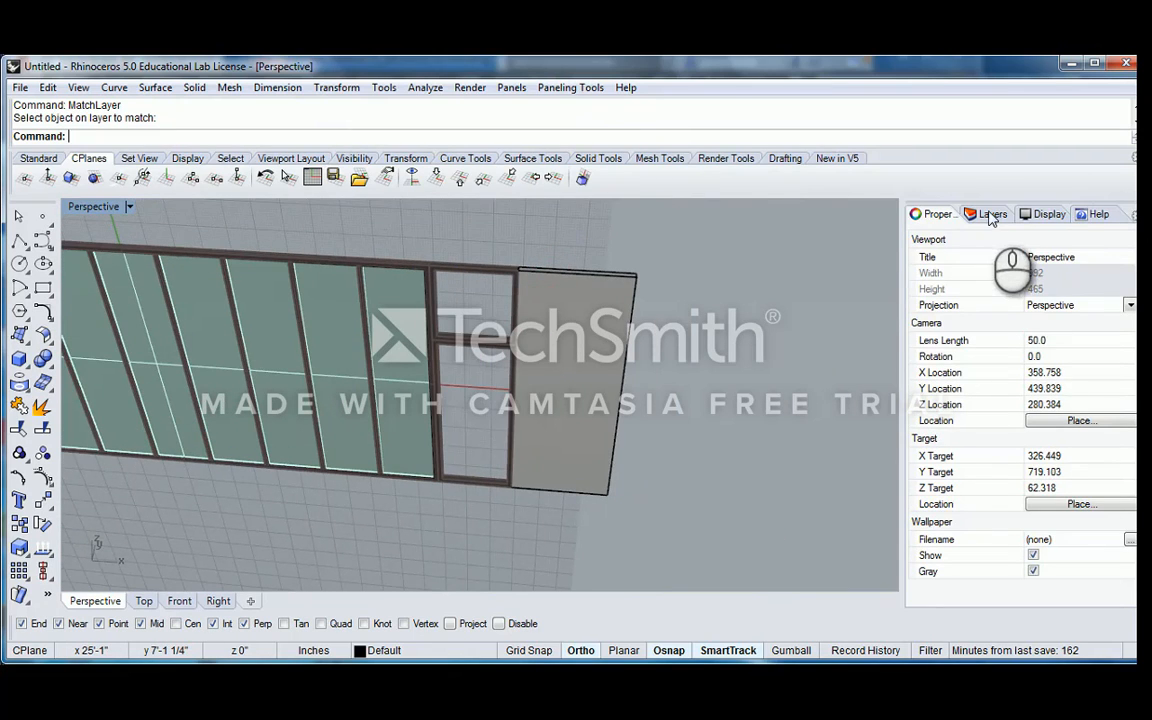
click(991, 215)
click(995, 340)
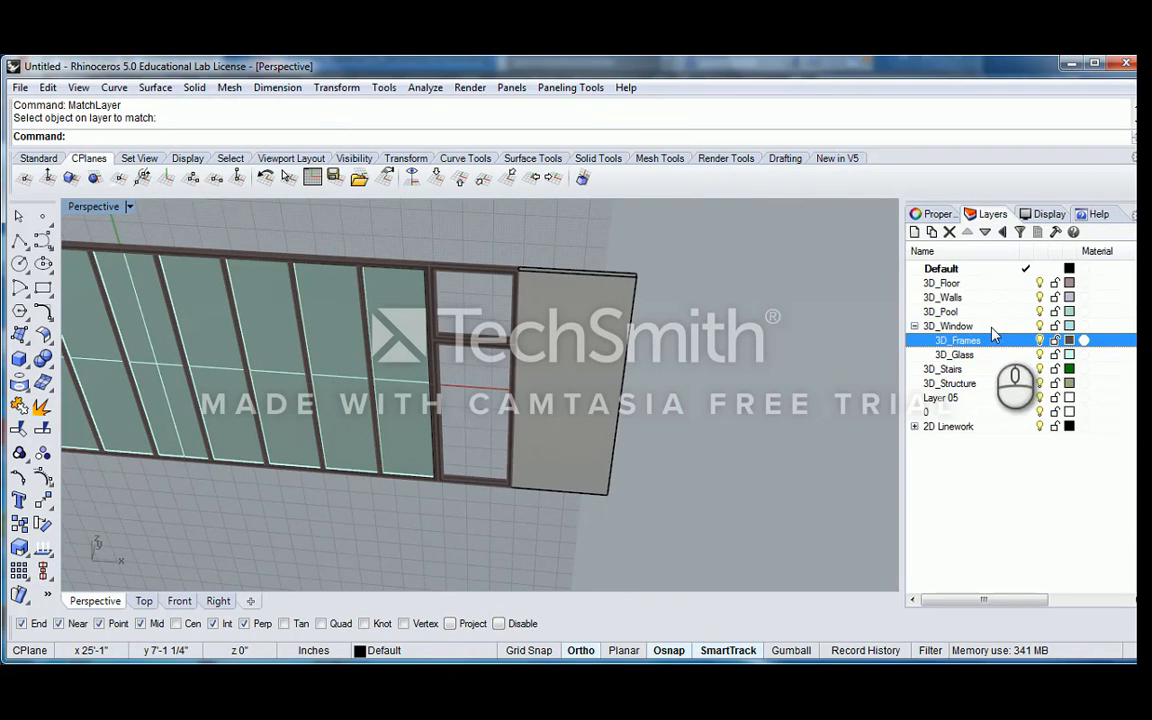
Extrude the upper frame's lower inner face up to its upper inner corner using ExtrudeSrf
scroll(508, 342, up, 5)
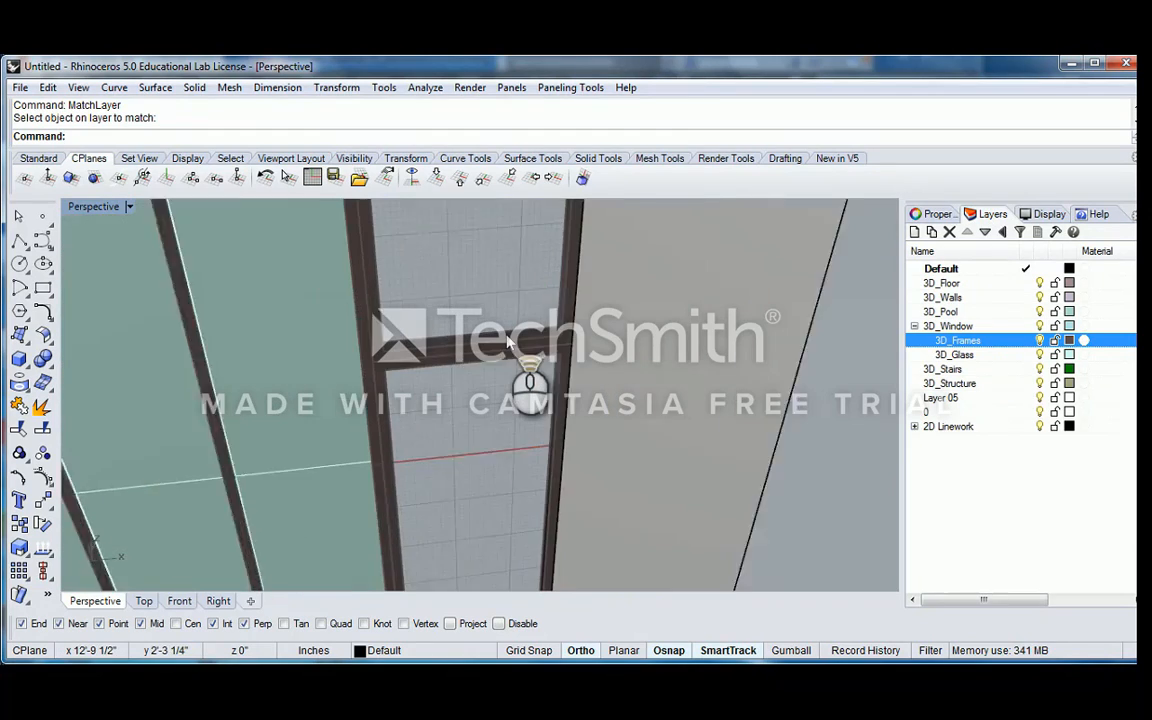
scroll(508, 342, up, 2)
text(ExtrudeCrv)
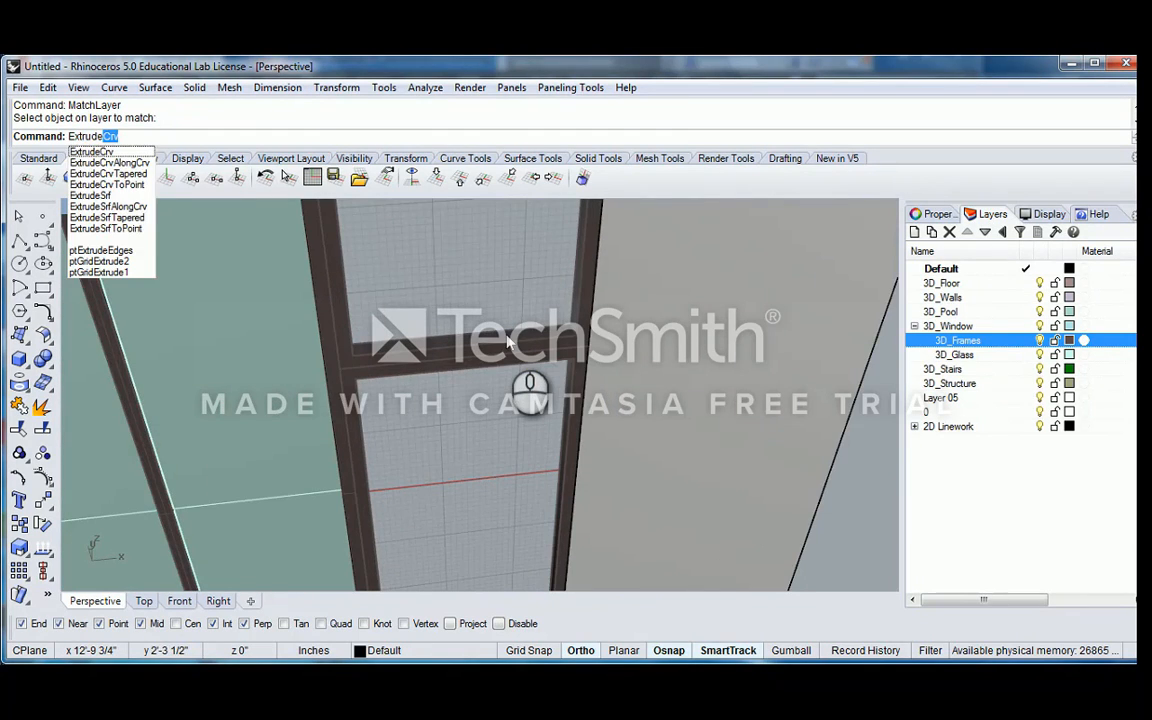
key(Down)
key(Down)
key(Down)
key(Down)
key(Return)
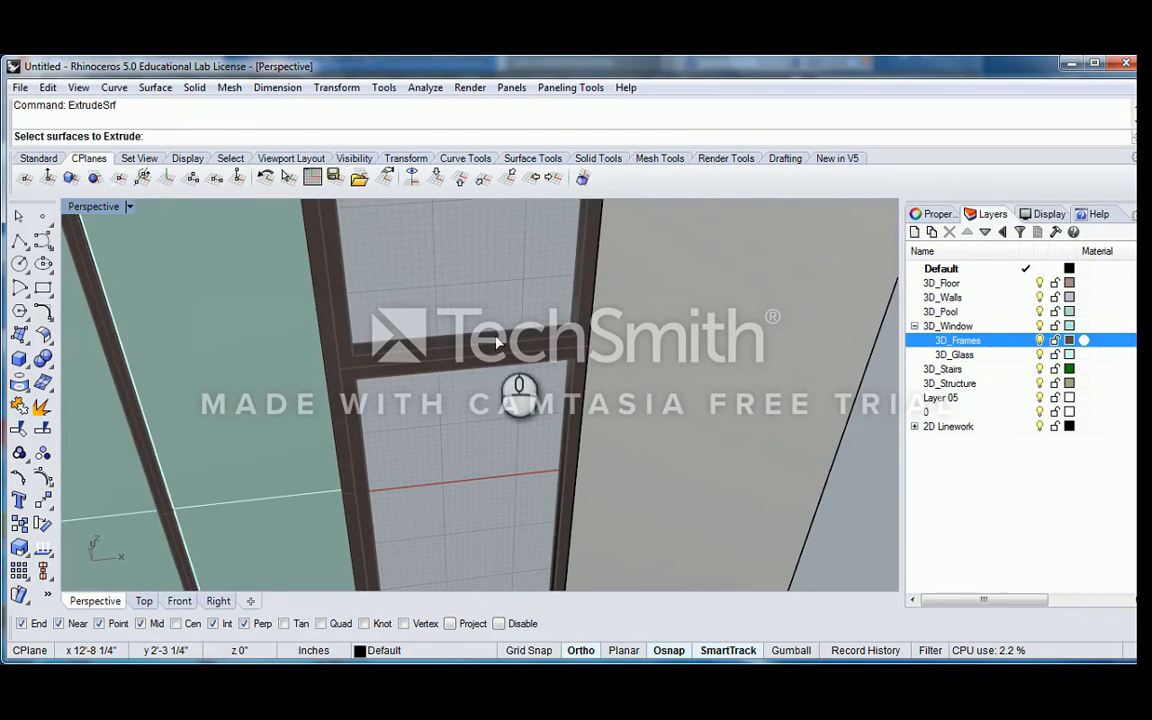
click(497, 342)
scroll(575, 325, down, 7)
scroll(570, 318, up, 4)
right_drag(568, 310, 595, 289)
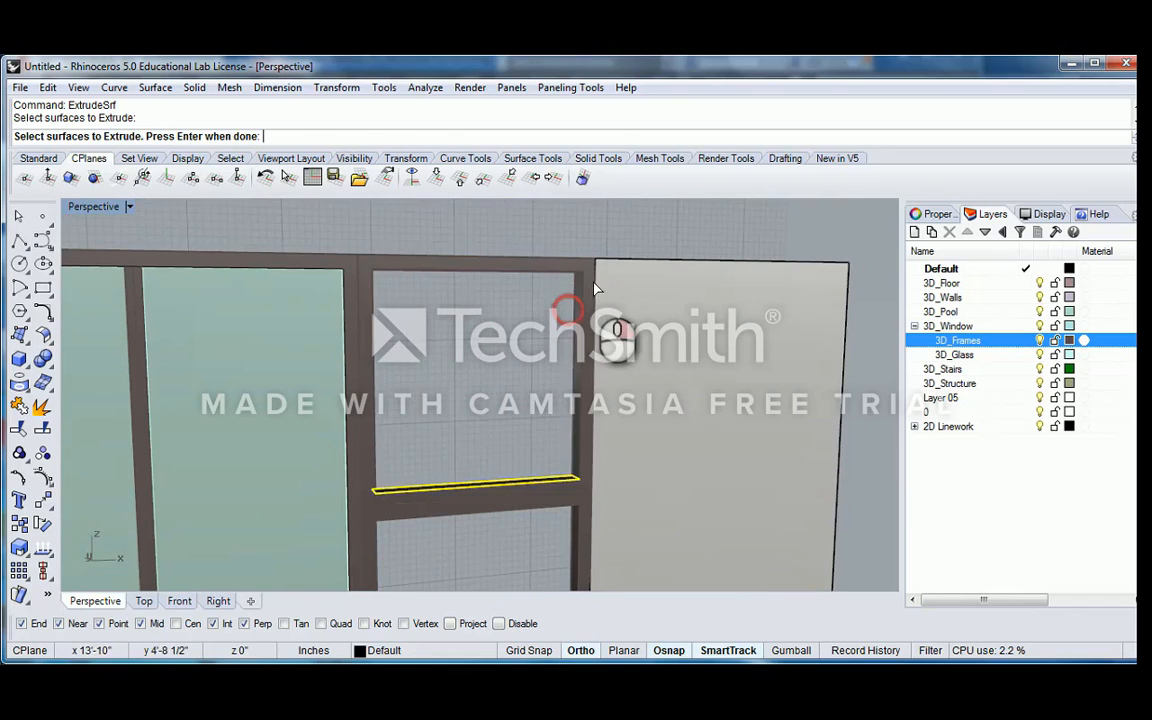
key(Return)
click(583, 270)
Extrude the lower frame's upper inner face down to the frame's bottom corner using ExtrudeSrf
scroll(578, 330, down, 7)
scroll(552, 424, up, 7)
right_drag(551, 424, 549, 318)
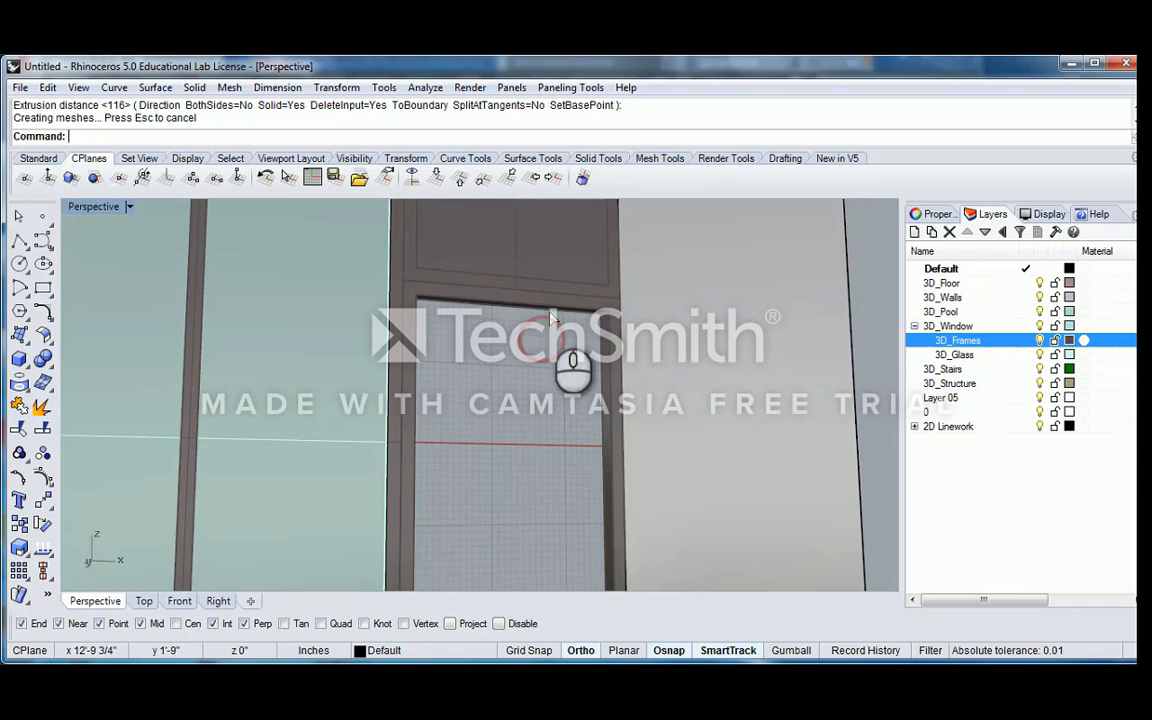
key(Return)
click(558, 319)
click(565, 309)
ctrl+click(612, 301)
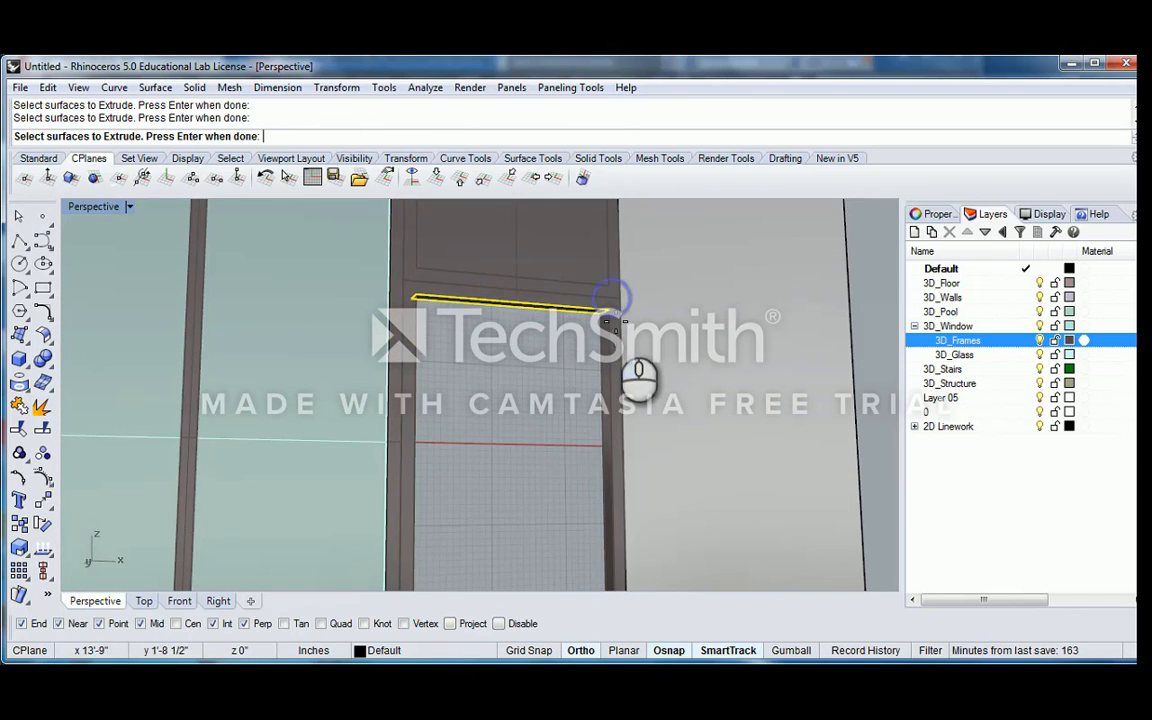
key(Return)
scroll(612, 322, down, 7)
right_drag(587, 336, 602, 420)
scroll(602, 433, up, 4)
scroll(602, 440, up, 5)
click(601, 467)
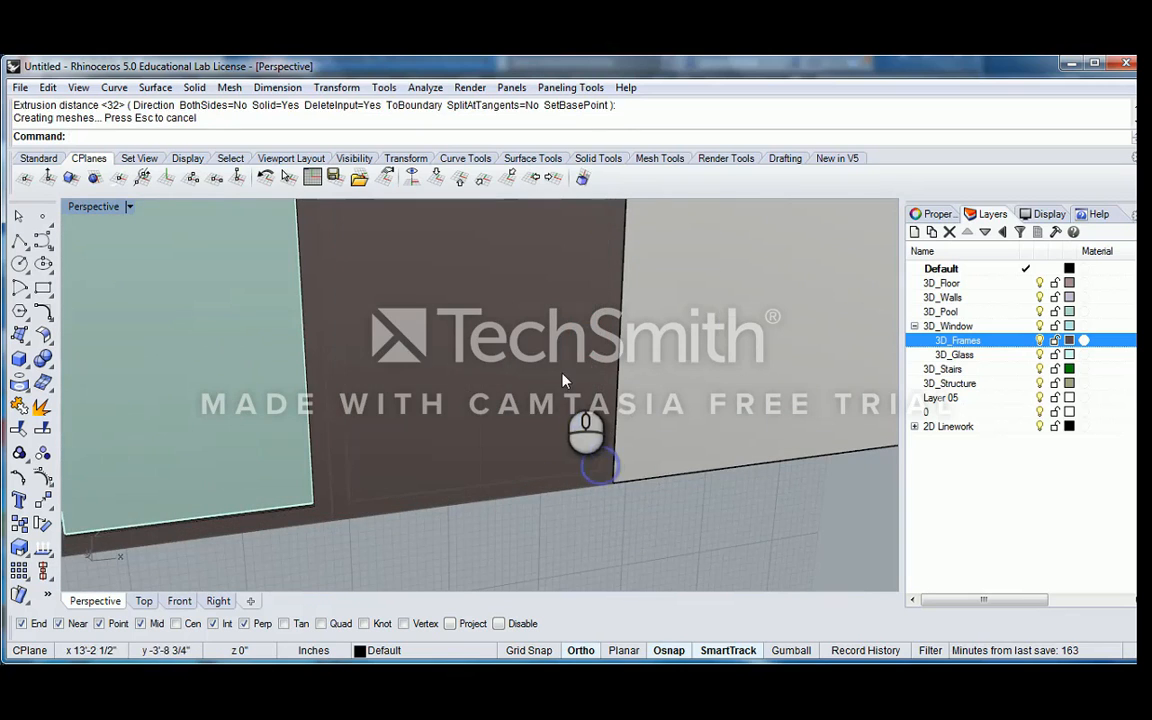
Undo the last surface extrusion in the lower frame
click(563, 378)
scroll(563, 370, down, 9)
mouse_move(563, 252)
right_down()
mouse_move(562, 309)
mouse_move(547, 327)
mouse_move(565, 231)
right_up()
key(ctrl+z)
Extrude the lower frame's upper inner face down to its bottom inner corner using ExtrudeSrf with DeleteInput=No
scroll(546, 318, up, 6)
text(ExtrudeCrvToPoint)
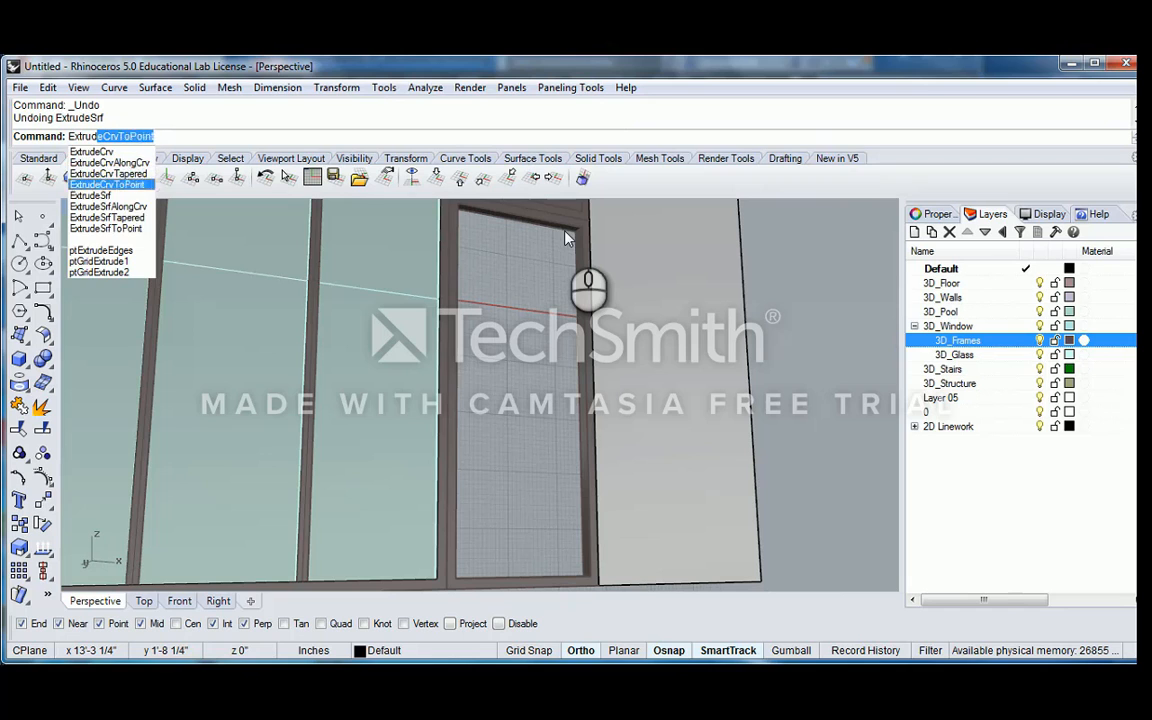
key(Down)
key(Return)
scroll(580, 234, up, 6)
right_drag(577, 236, 565, 248)
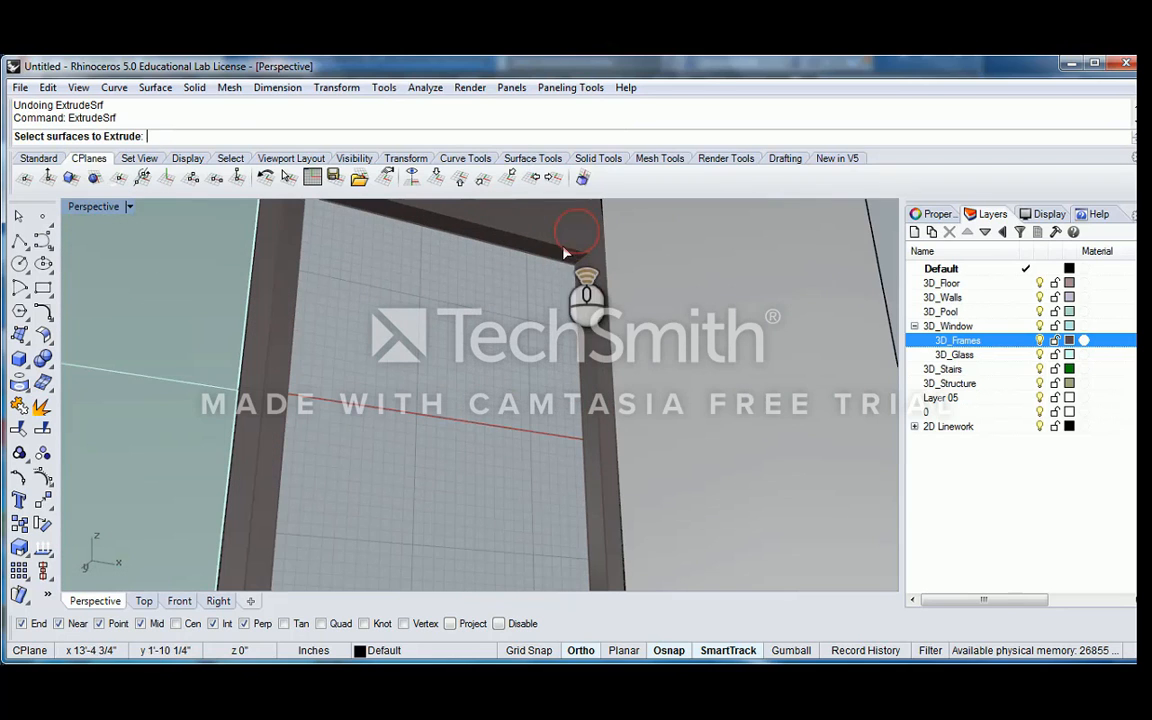
click(566, 248)
click(636, 290)
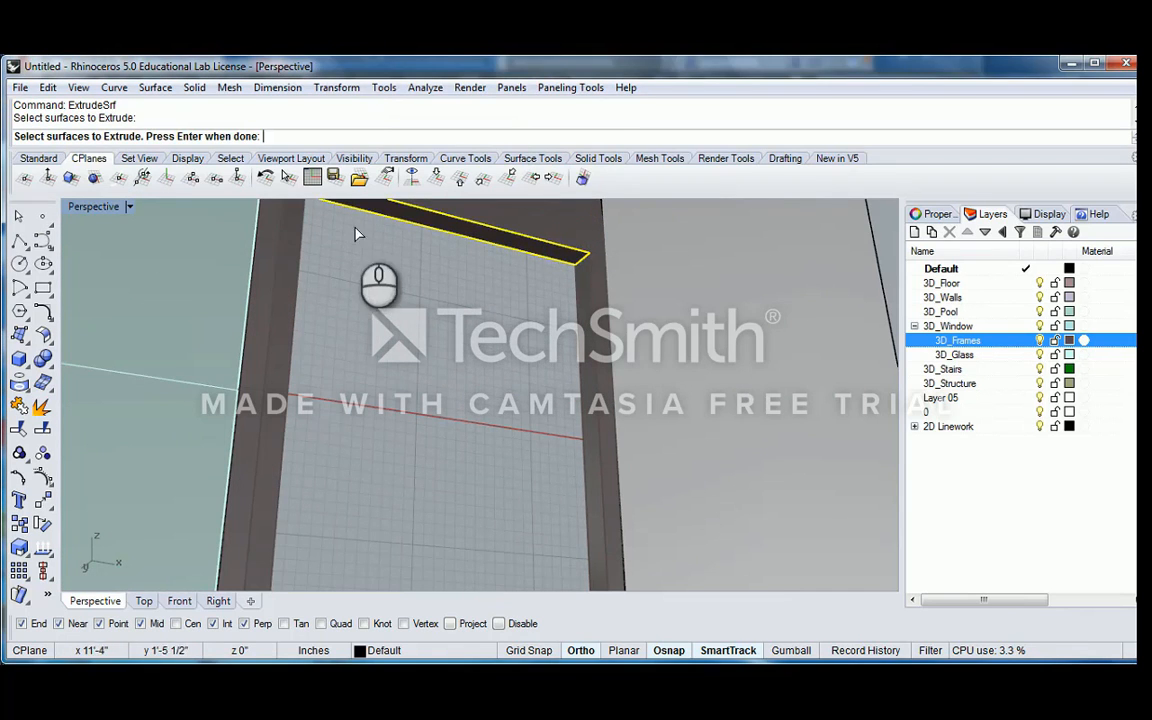
key(Return)
scroll(540, 350, down, 6)
shift+right_drag(522, 383, 514, 236)
click(359, 138)
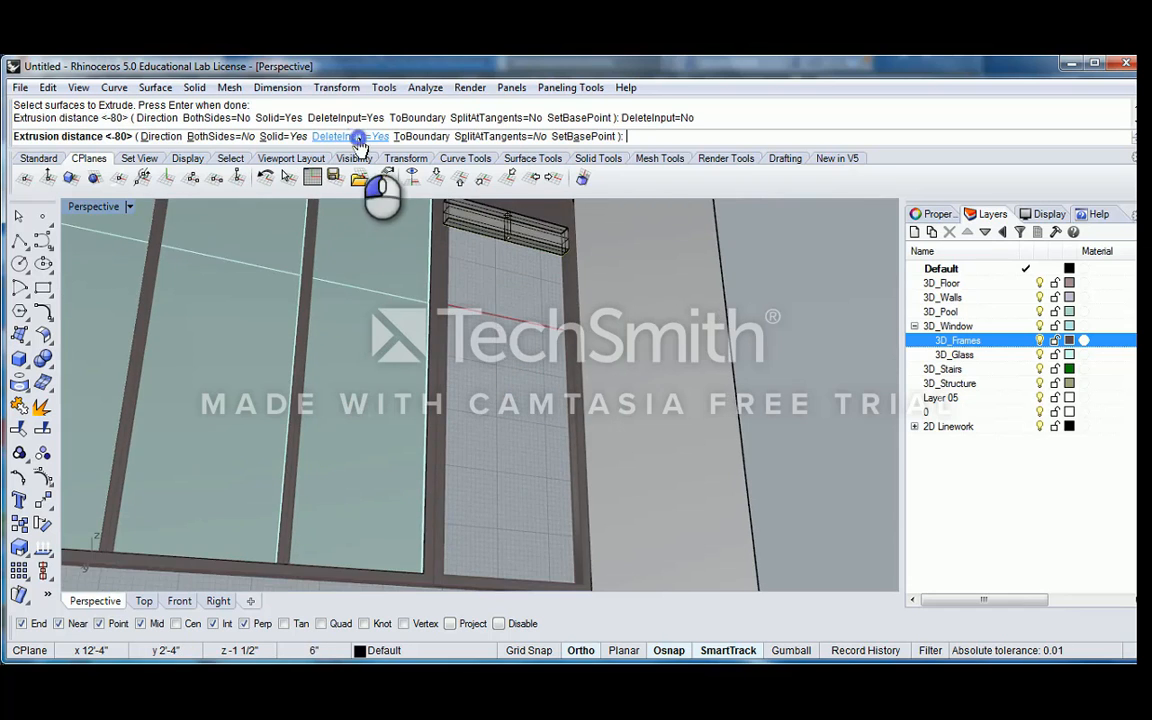
scroll(522, 372, down, 6)
shift+right_drag(523, 369, 552, 378)
scroll(573, 426, up, 7)
click(572, 437)
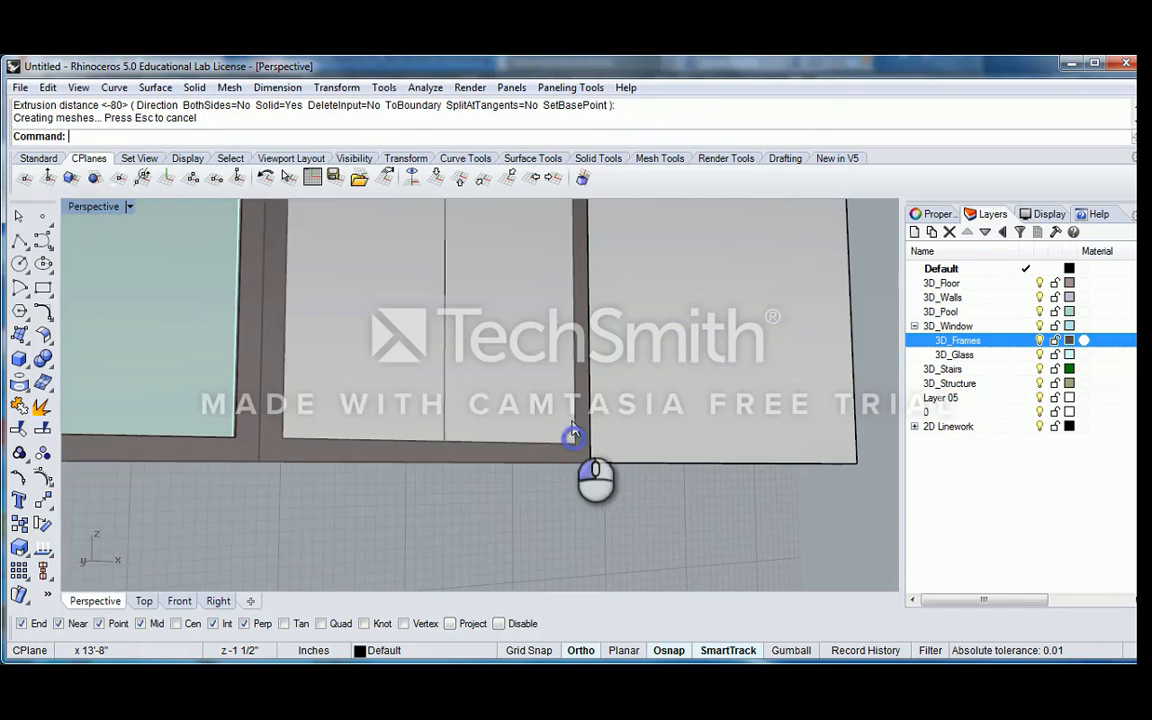
Examine whether the upper infill panel and its surrounding frame form one object by selecting and deselecting it
scroll(572, 435, down, 7)
right_drag(535, 280, 434, 358)
scroll(505, 258, up, 7)
click(522, 254)
scroll(549, 352, up, 5)
key(Escape)
text(Es)
key(Return)
click(261, 355)
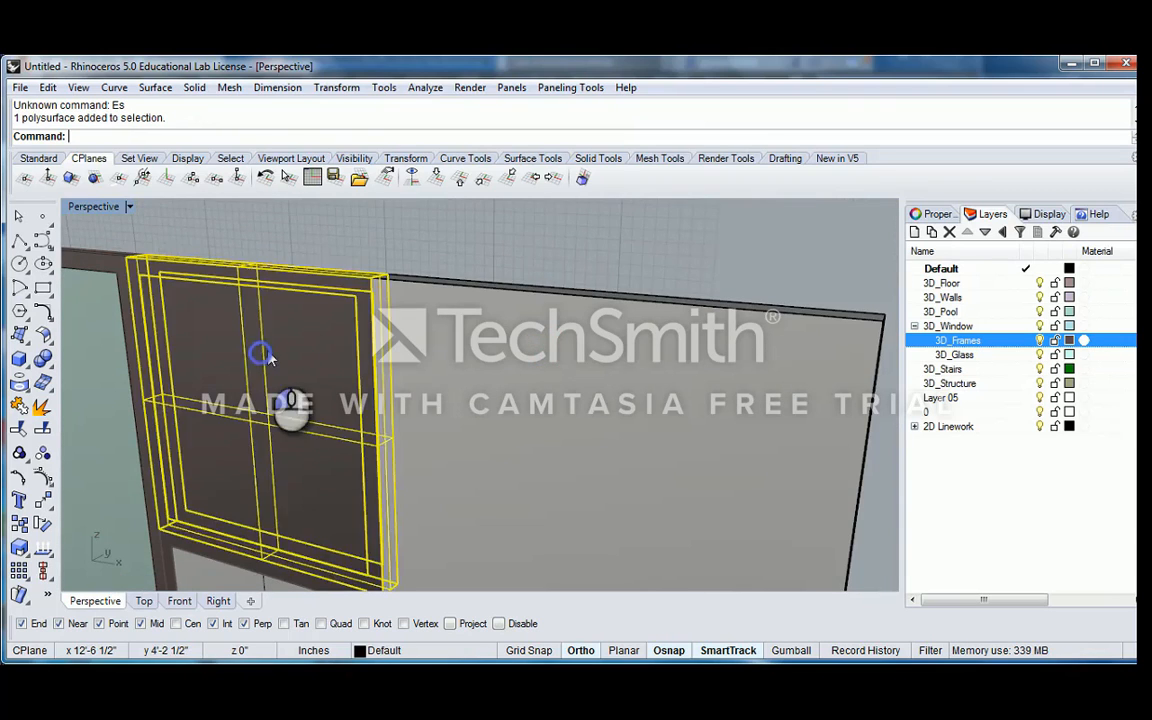
scroll(300, 345, down, 6)
right_drag(320, 338, 409, 328)
scroll(409, 328, up, 4)
key(Escape)
click(409, 327)
key(Escape)
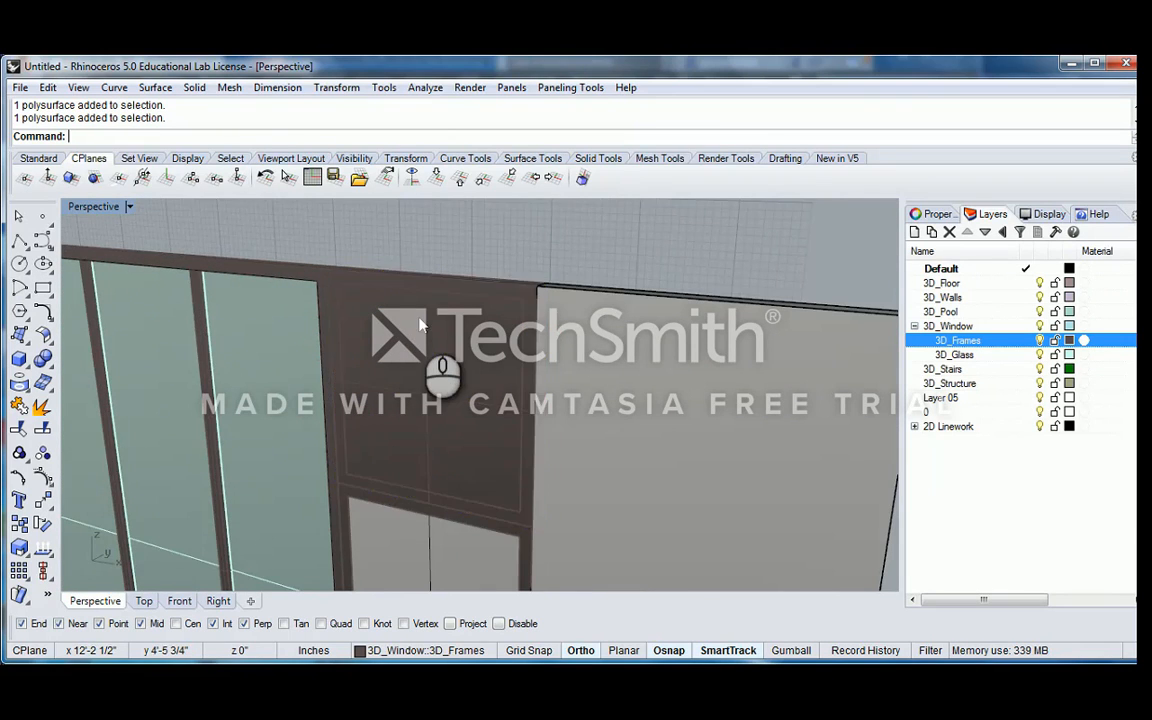
scroll(422, 318, up, 5)
click(466, 350)
scroll(461, 352, down, 7)
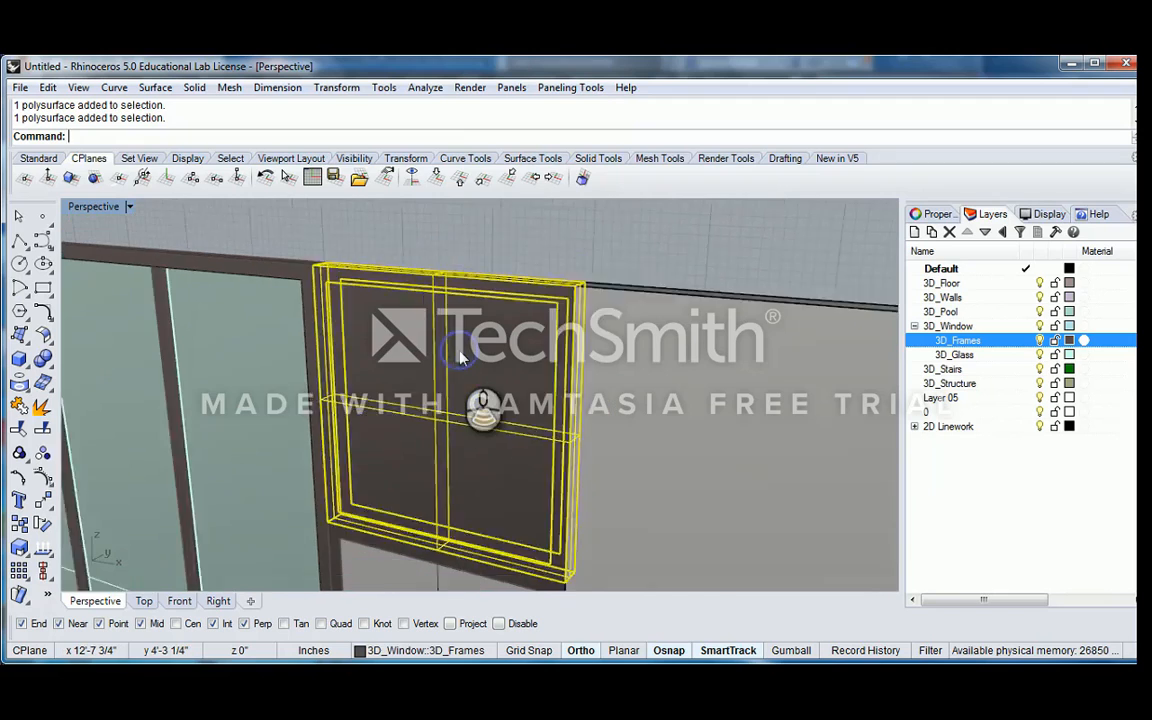
Undo the surface extrusions that fill the upper and lower frames
key(Escape)
scroll(465, 345, up, 5)
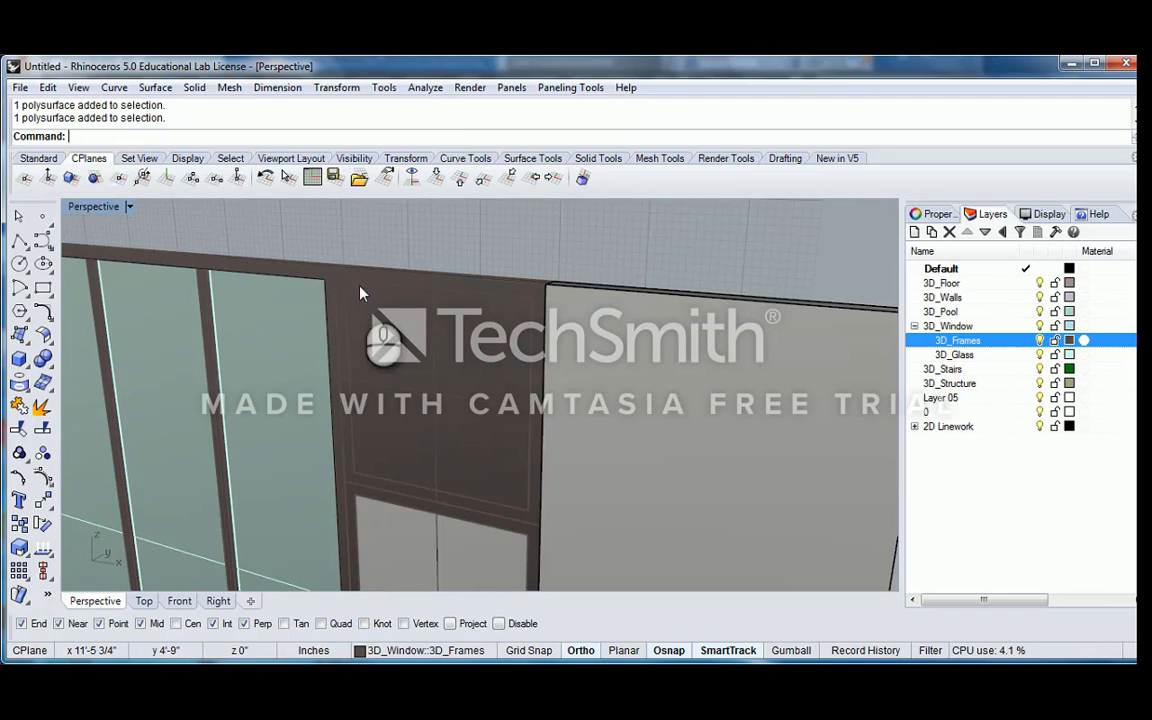
click(459, 291)
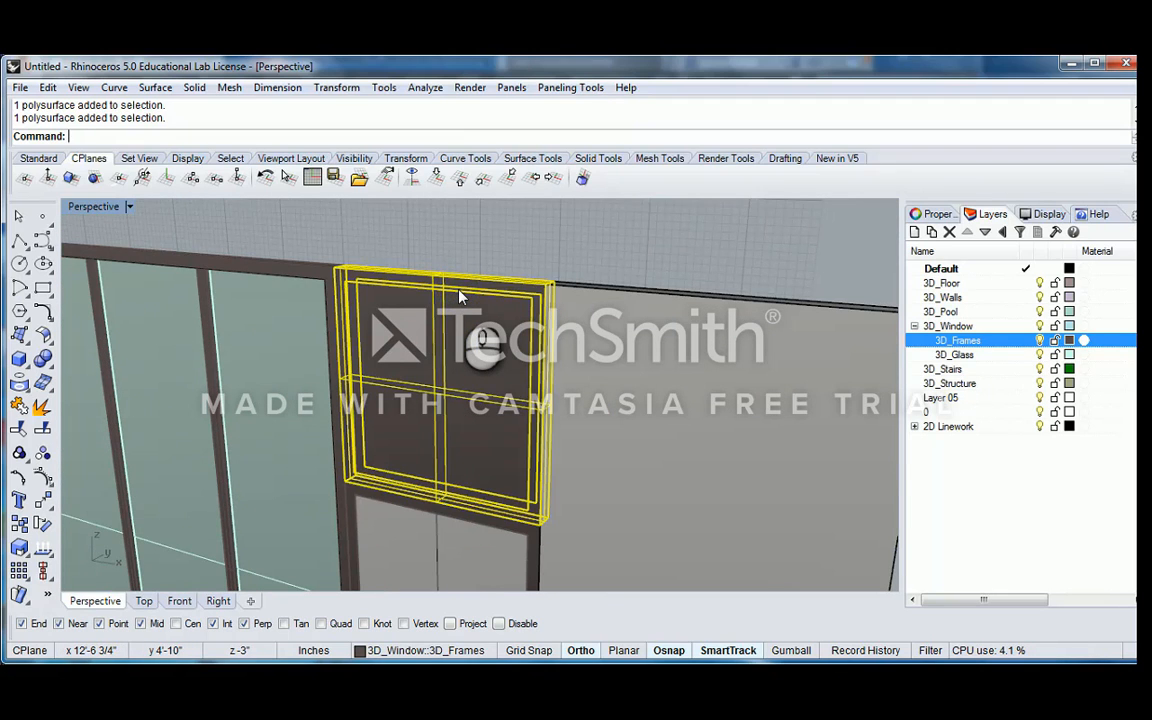
key(ctrl+z)
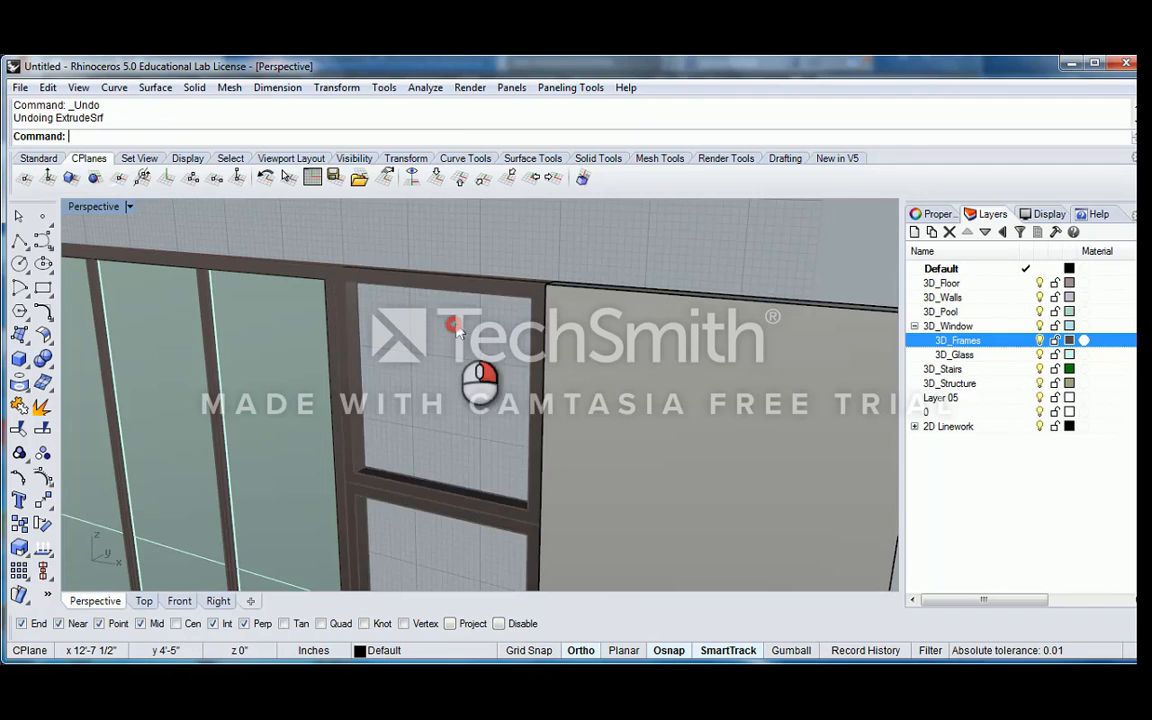
Extrude the upper frame's upper inner face down to its lower inner corner using ExtrudeSrf with Solid=Yes and DeleteInput=No
scroll(470, 330, up, 5)
text(Extrud)
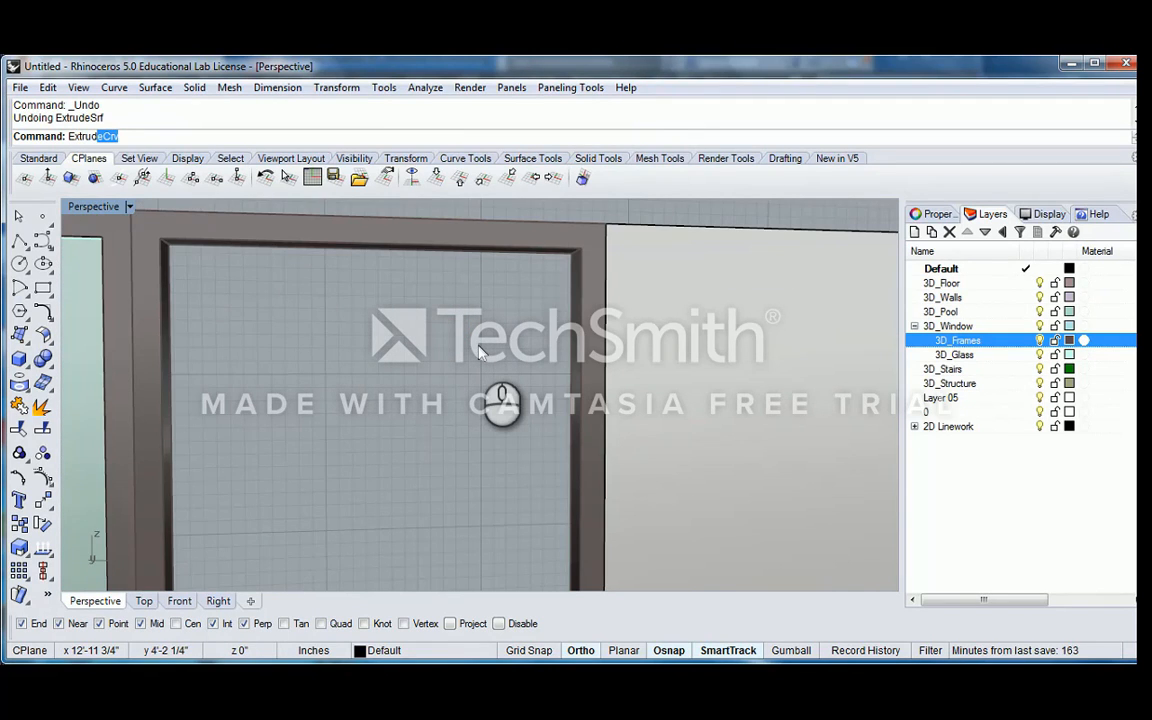
text(e)
key(Down)
key(Down)
key(Down)
key(Down)
key(Return)
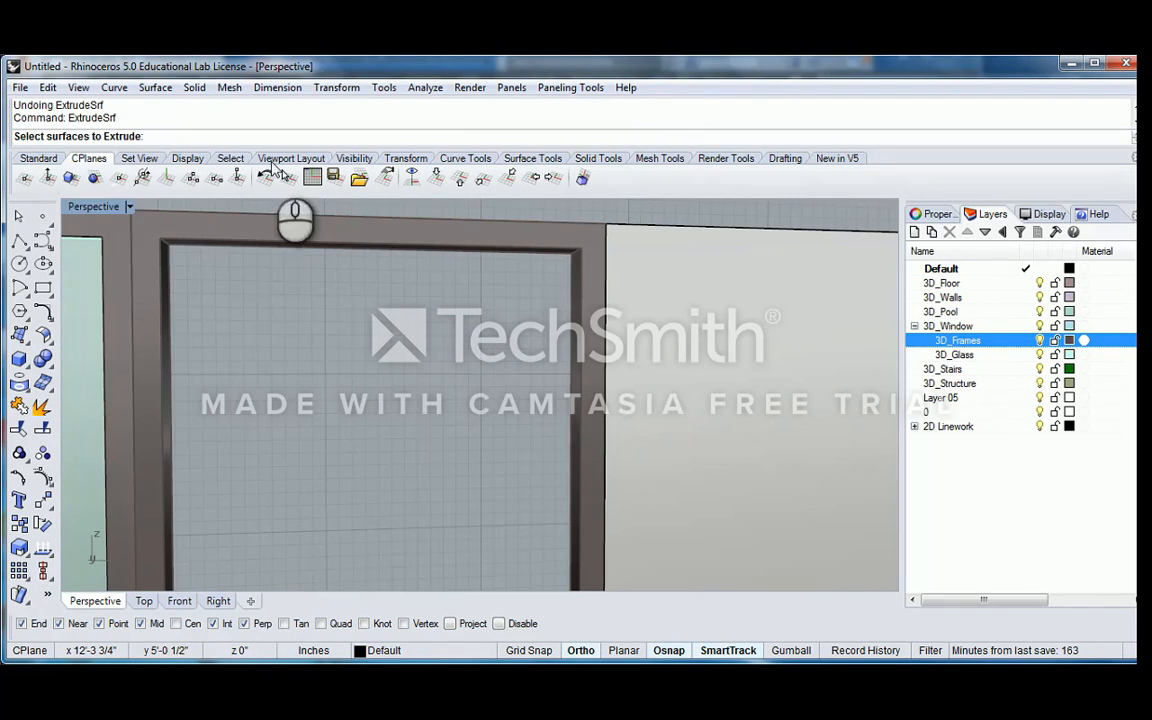
click(378, 248)
click(431, 302)
scroll(440, 308, down, 6)
shift+right_drag(441, 309, 457, 252)
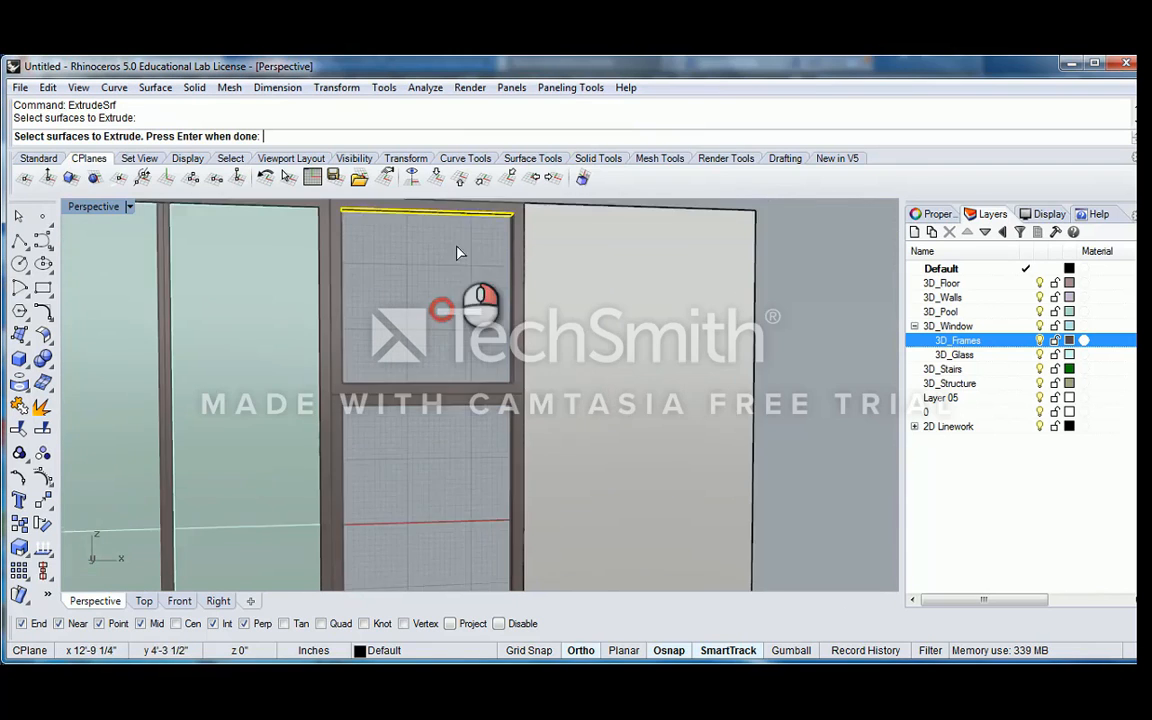
right_click(405, 221)
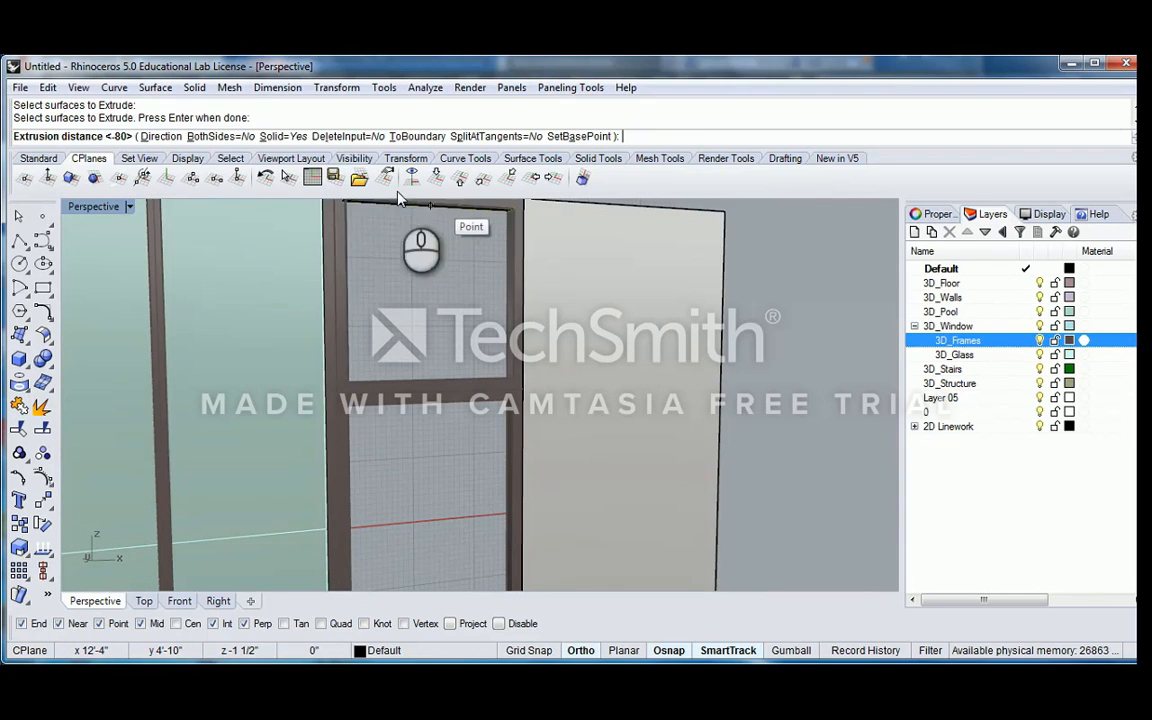
scroll(545, 395, up, 5)
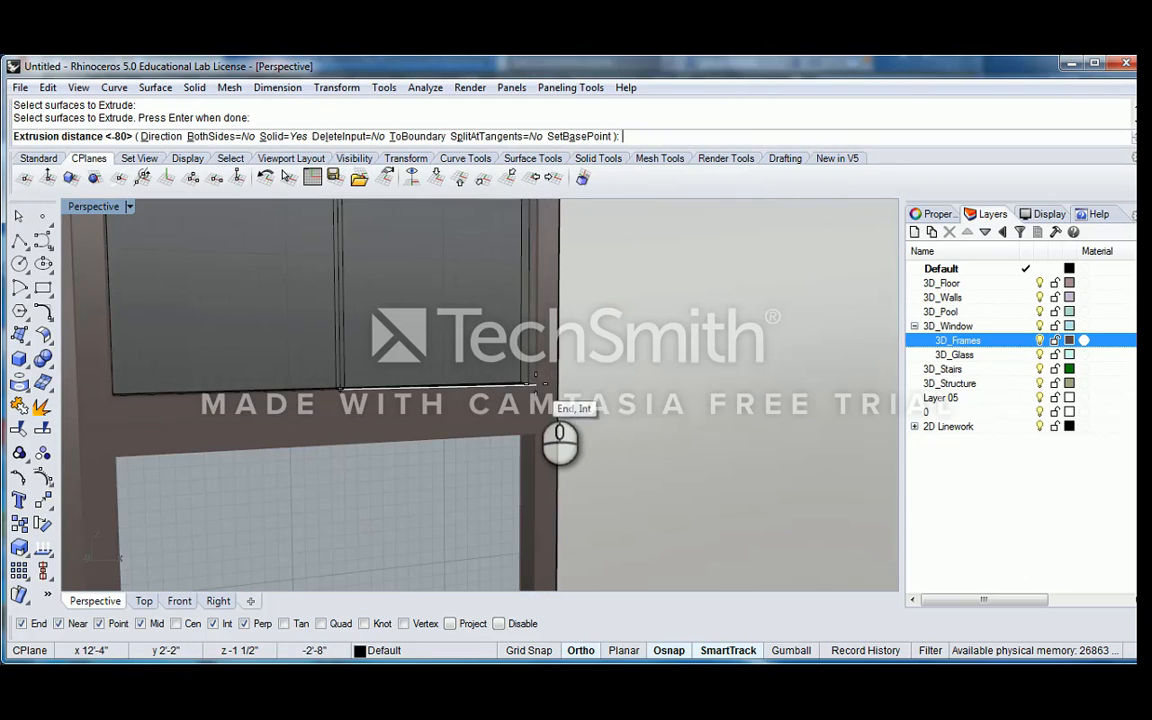
click(536, 384)
Fill the lower frame by extruding its upper inner face down to the frame's lower inner corner with ExtrudeSrf
scroll(537, 391, down, 7)
right_drag(512, 440, 524, 332)
scroll(522, 332, up, 5)
right_click(522, 332)
click(531, 341)
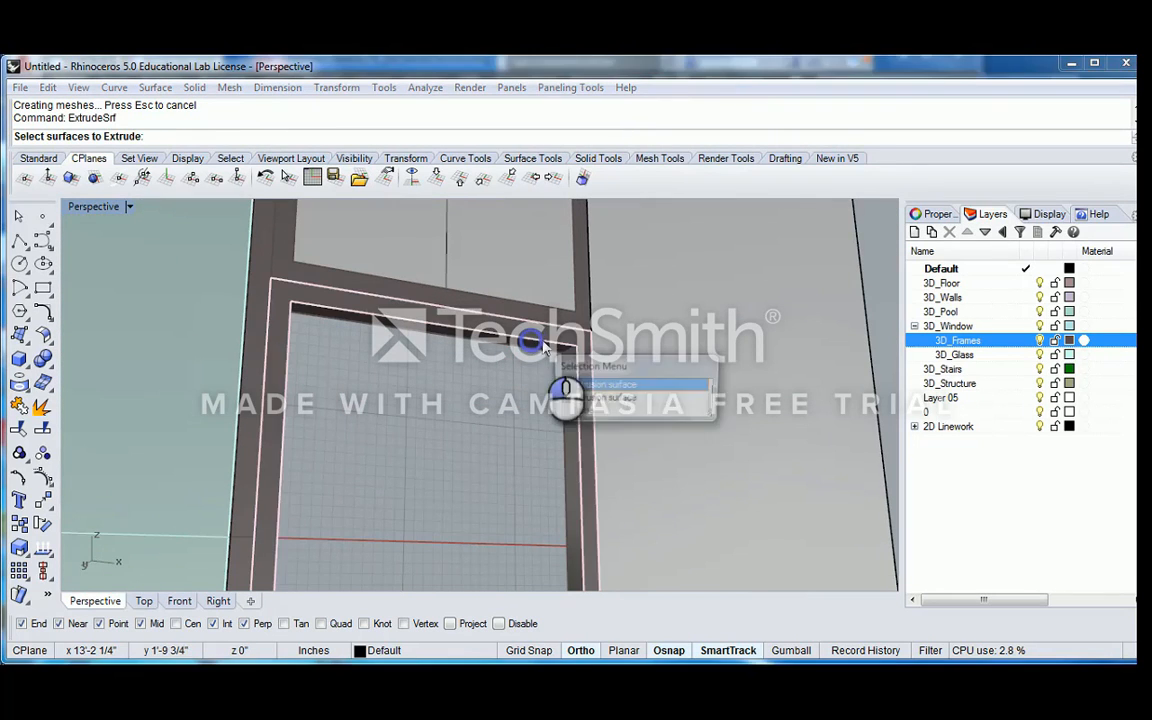
click(589, 386)
right_click(584, 358)
scroll(583, 358, down, 6)
shift+right_drag(570, 499, 565, 307)
right_drag(565, 307, 573, 405)
scroll(575, 416, up, 5)
click(576, 516)
Thin both frame infills with Scale1D from the midpoint of their depth edge, matching the adjacent window glass corner
scroll(525, 401, down, 5)
shift+right_drag(537, 333, 568, 400)
right_drag(568, 400, 517, 424)
click(501, 326)
shift+right_drag(560, 262, 563, 330)
shift+click(498, 277)
right_drag(519, 276, 432, 350)
text(Scale)
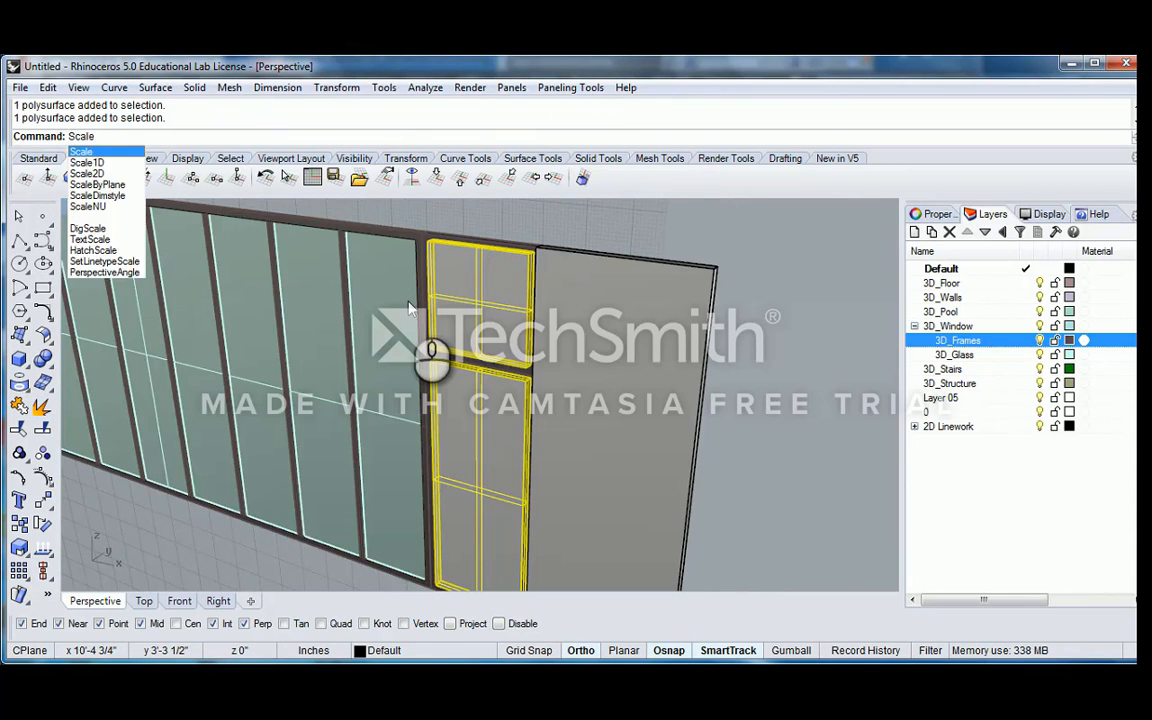
key(Down)
key(Return)
scroll(445, 285, up, 5)
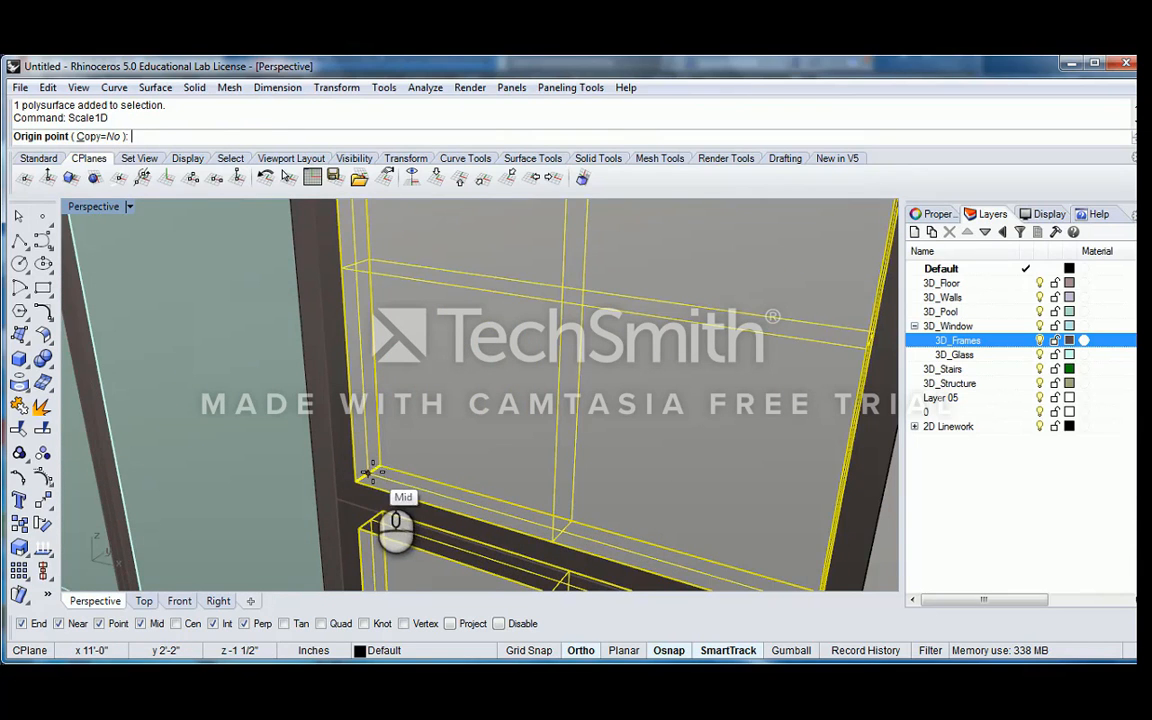
click(367, 473)
click(362, 478)
scroll(350, 490, down, 6)
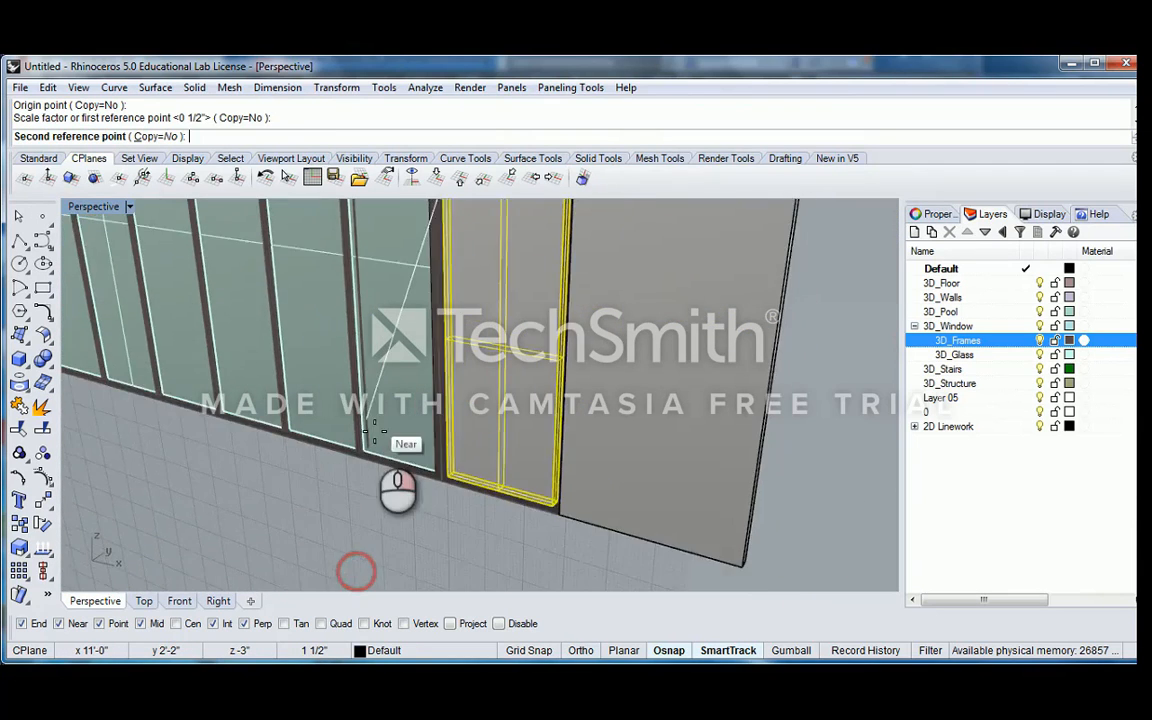
scroll(374, 433, up, 4)
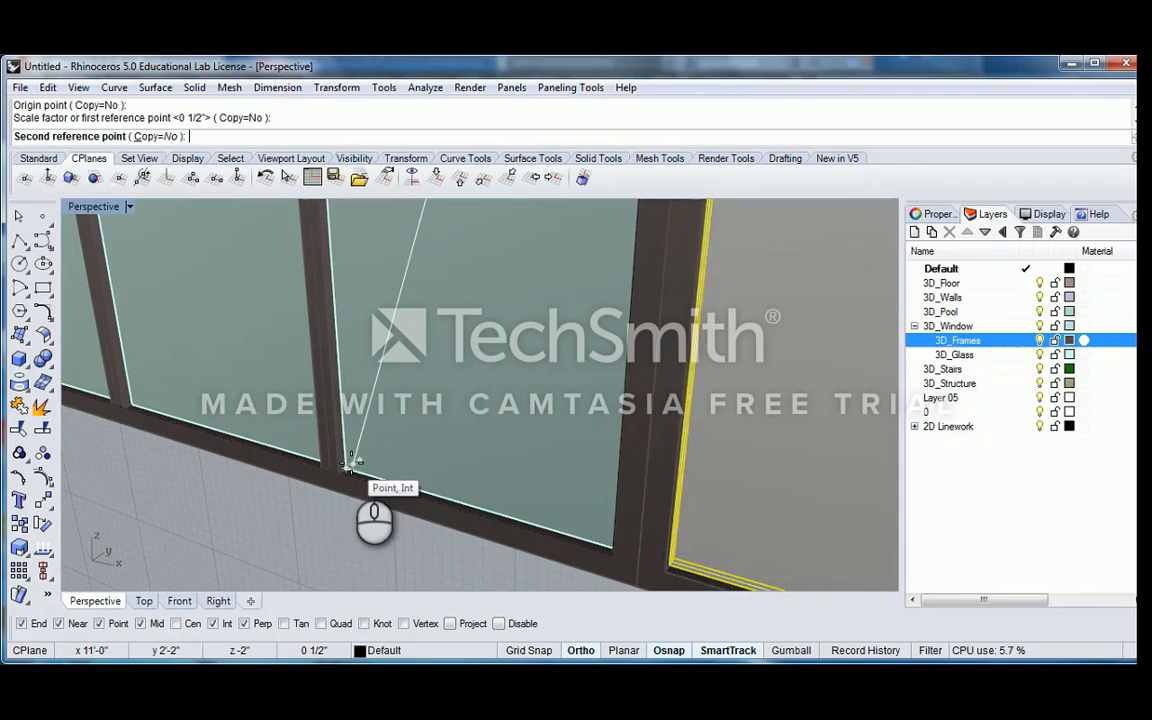
scroll(350, 463, up, 2)
click(343, 468)
scroll(424, 400, down, 5)
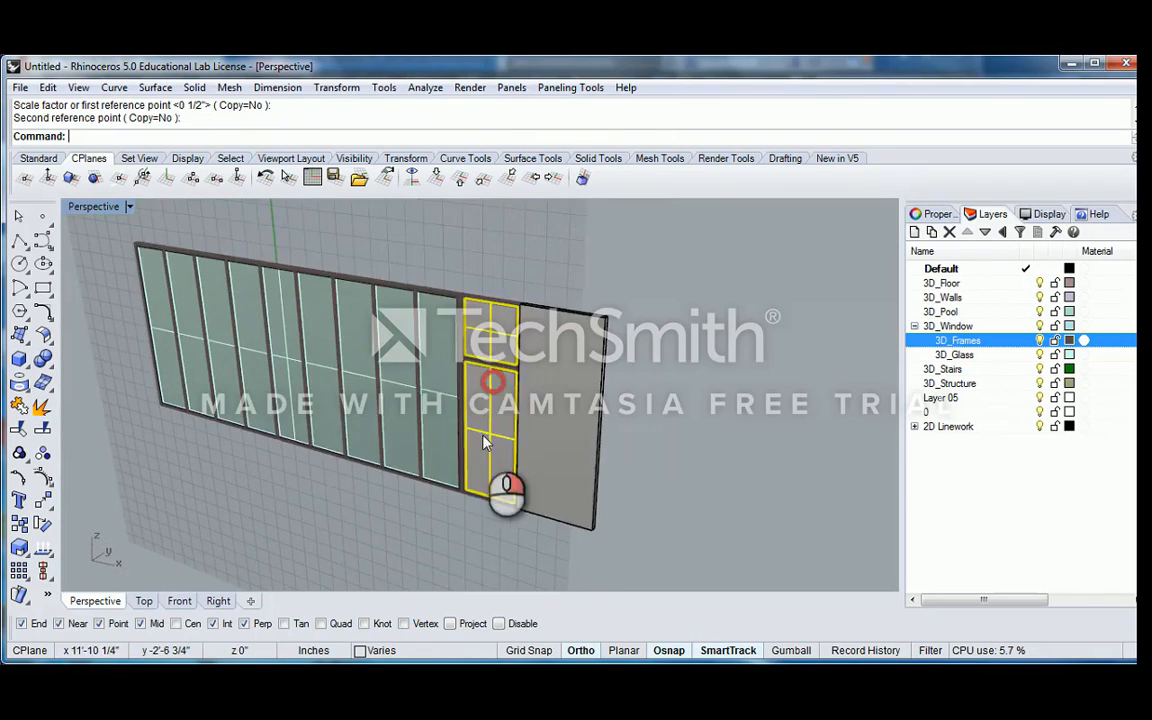
Put both infills on the 3D_Glass layer by matching the adjacent window glass with MatchLayer
scroll(490, 370, up, 4)
key(BackSpace)
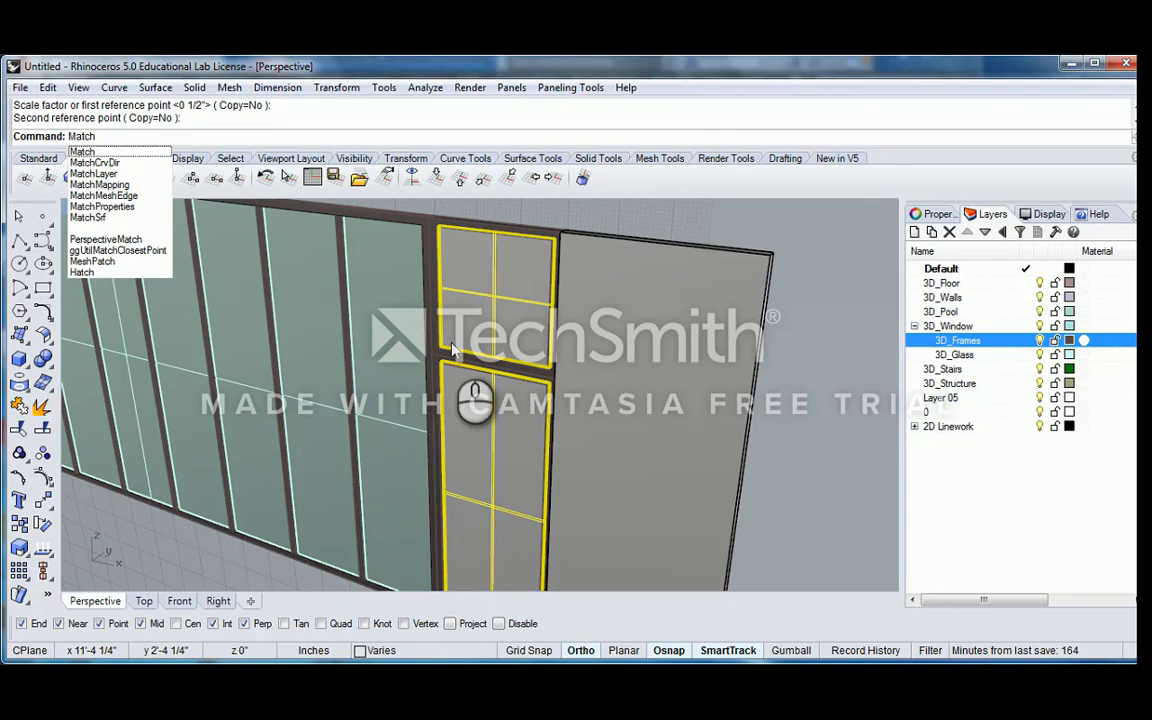
key(BackSpace)
text(hLayer)
key(Return)
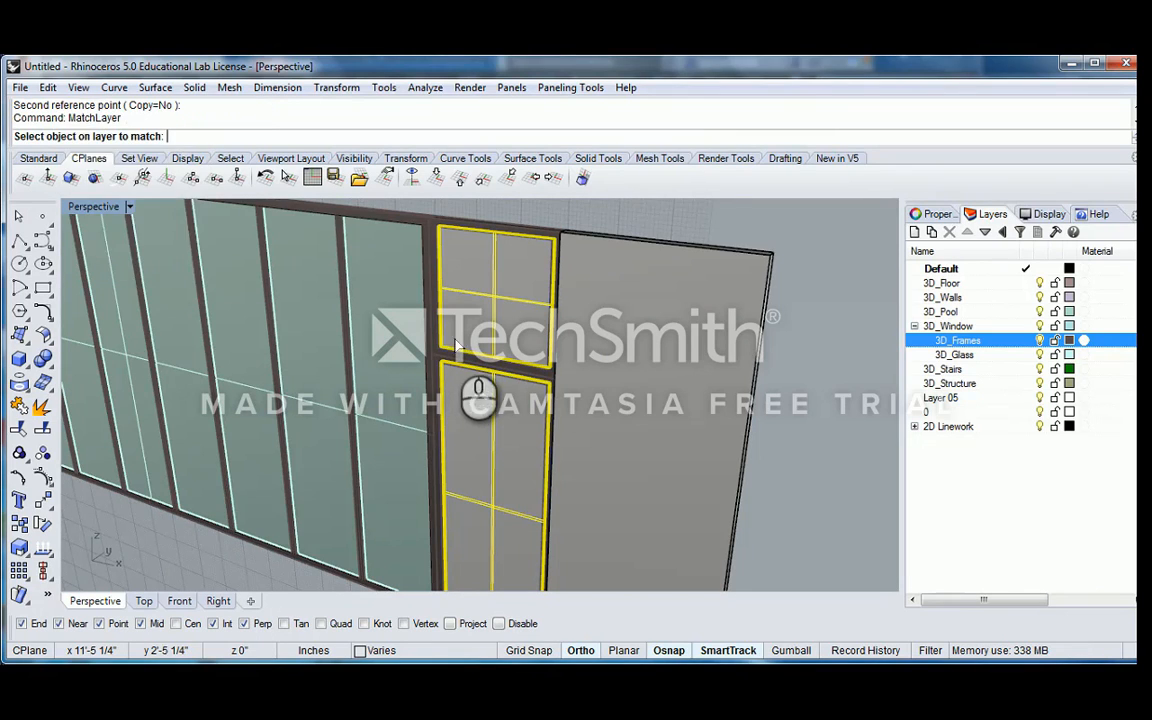
scroll(440, 350, down, 4)
scroll(450, 350, up, 5)
click(448, 345)
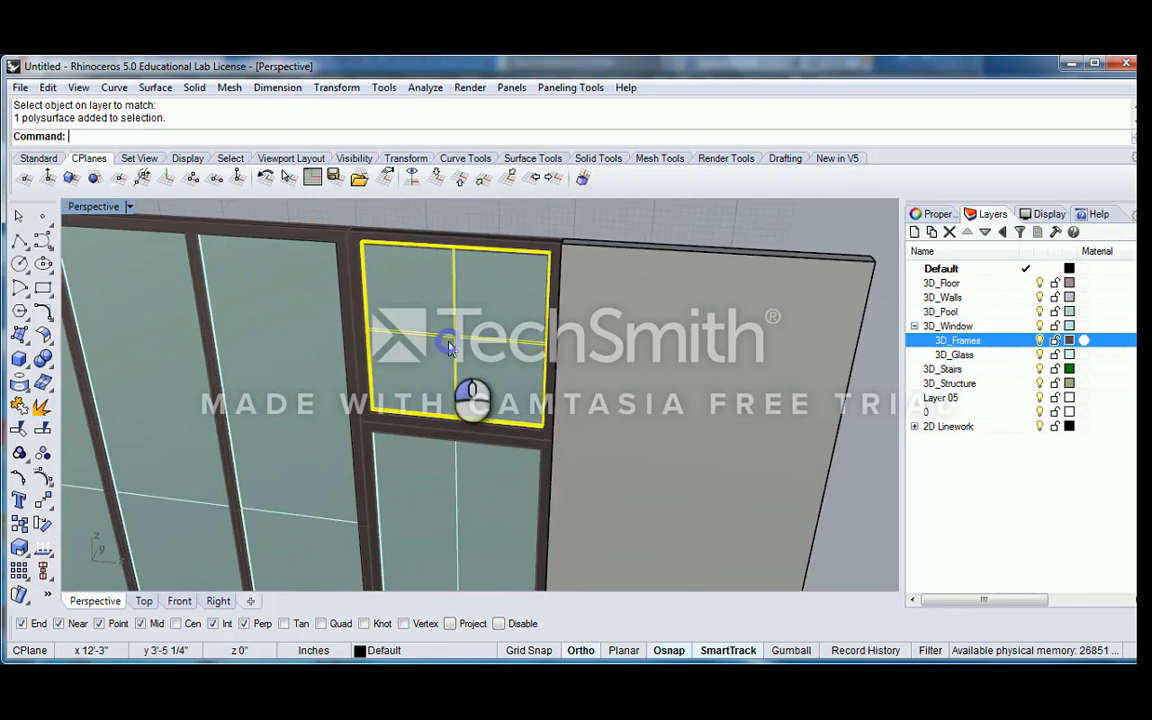
scroll(449, 345, down, 6)
right_drag(449, 348, 504, 303)
key(Escape)
Try to move the front faces of both small glass panes along their normal with MoveFace
scroll(473, 300, up, 6)
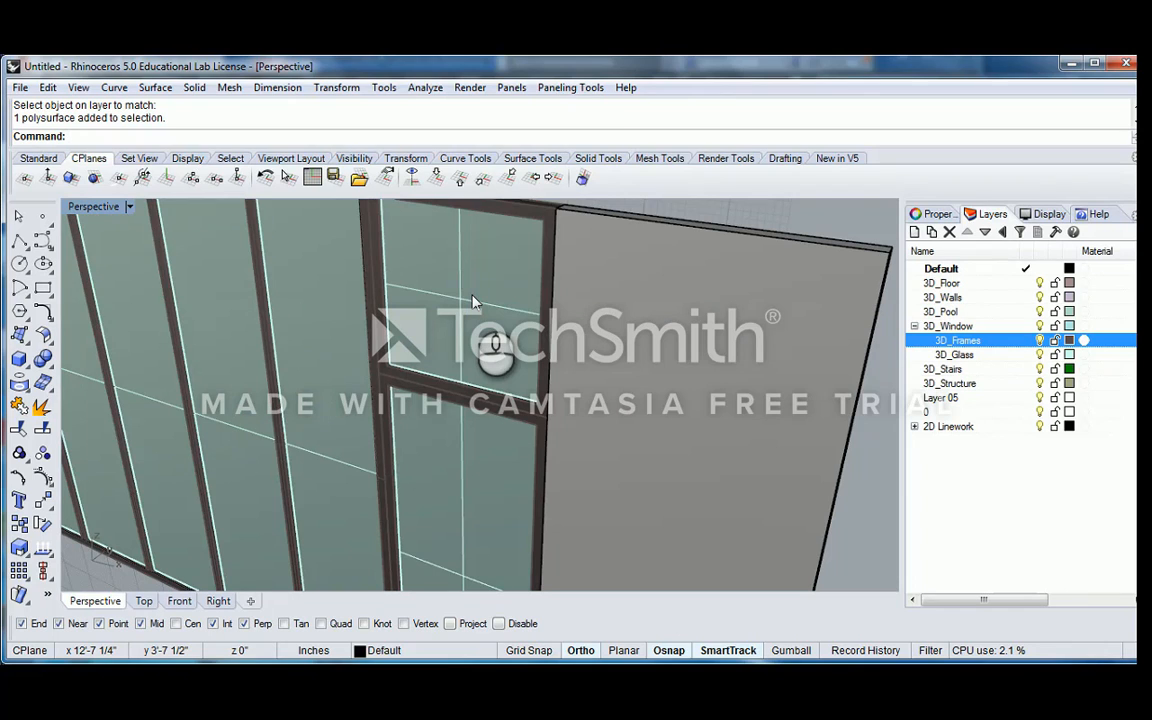
scroll(473, 300, down, 5)
mouse_move(504, 262)
right_down()
mouse_move(428, 283)
mouse_move(561, 267)
mouse_move(510, 282)
right_up()
scroll(510, 284, up, 2)
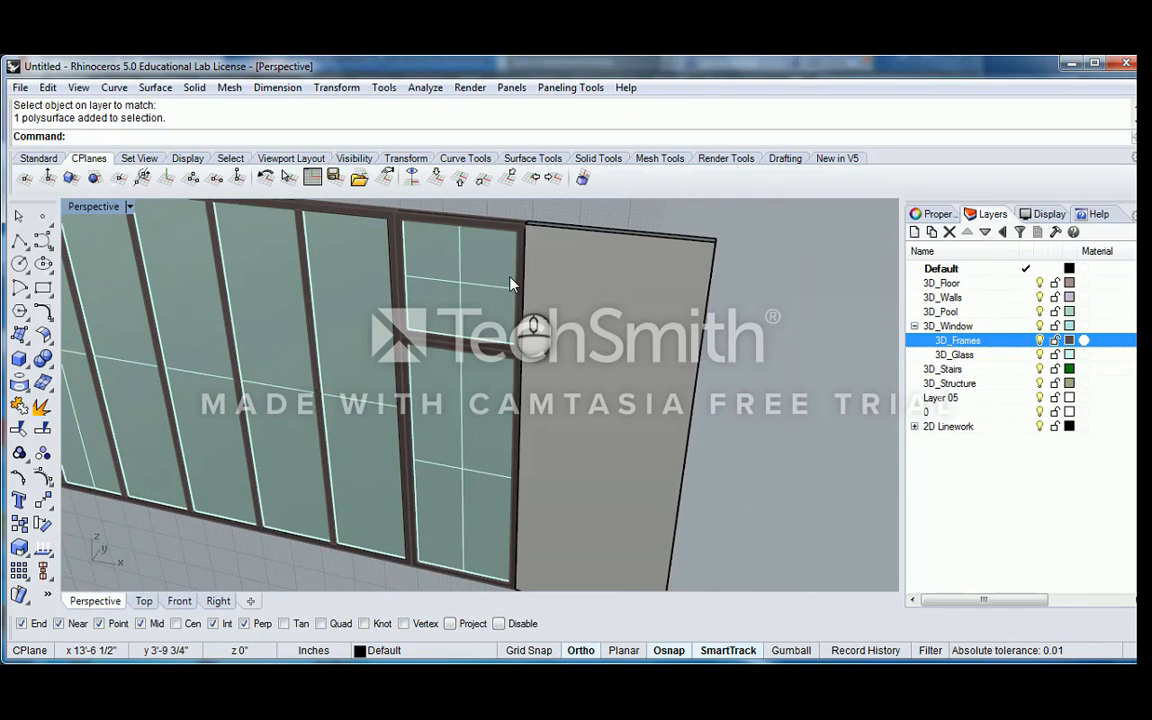
scroll(470, 289, up, 2)
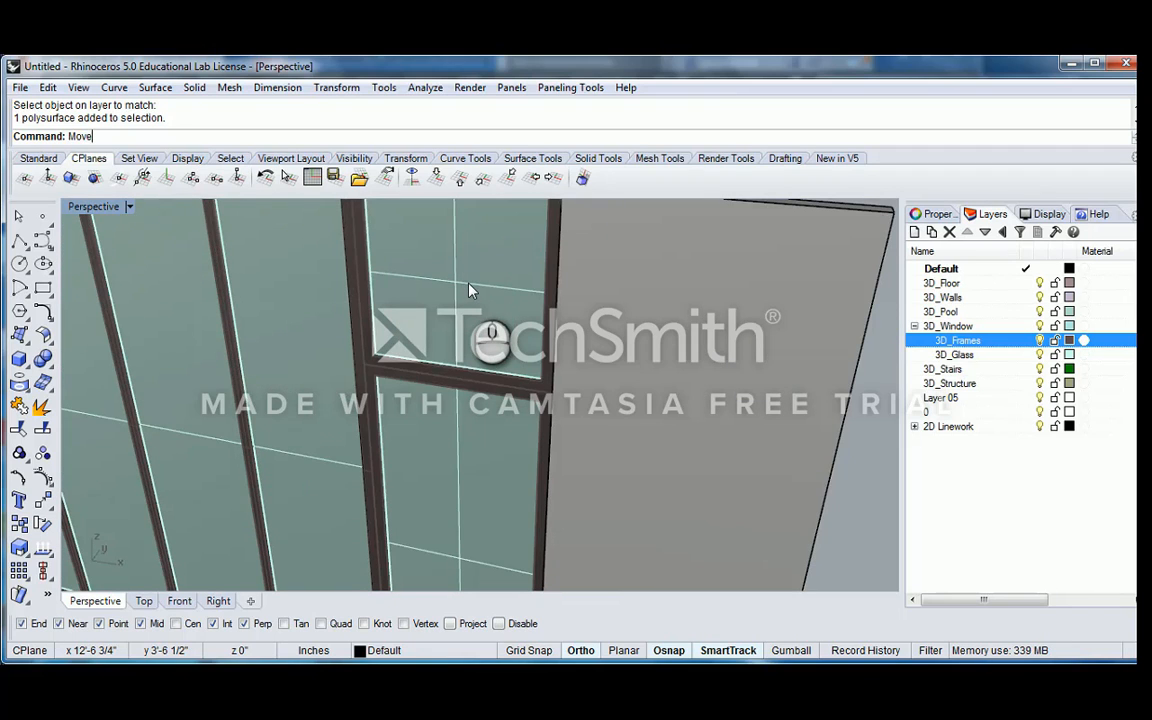
key(Return)
right_drag(468, 290, 411, 309)
click(444, 350)
scroll(442, 380, down, 3)
scroll(472, 262, up, 3)
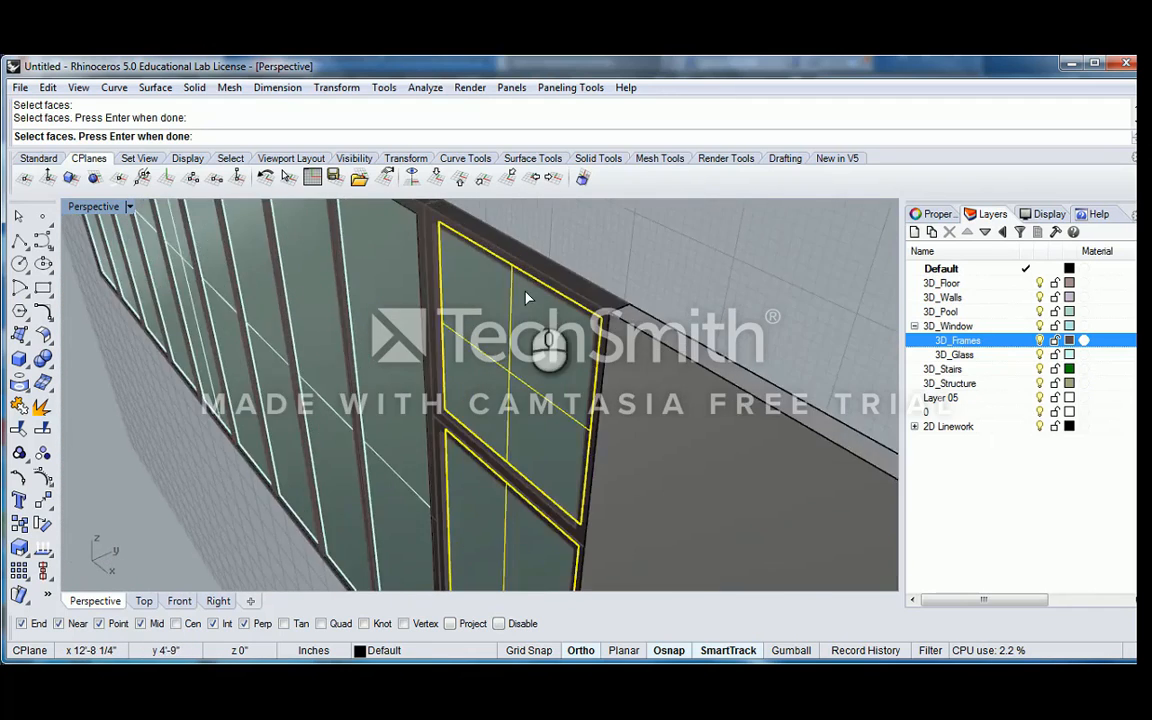
scroll(456, 290, down, 3)
scroll(434, 316, up, 5)
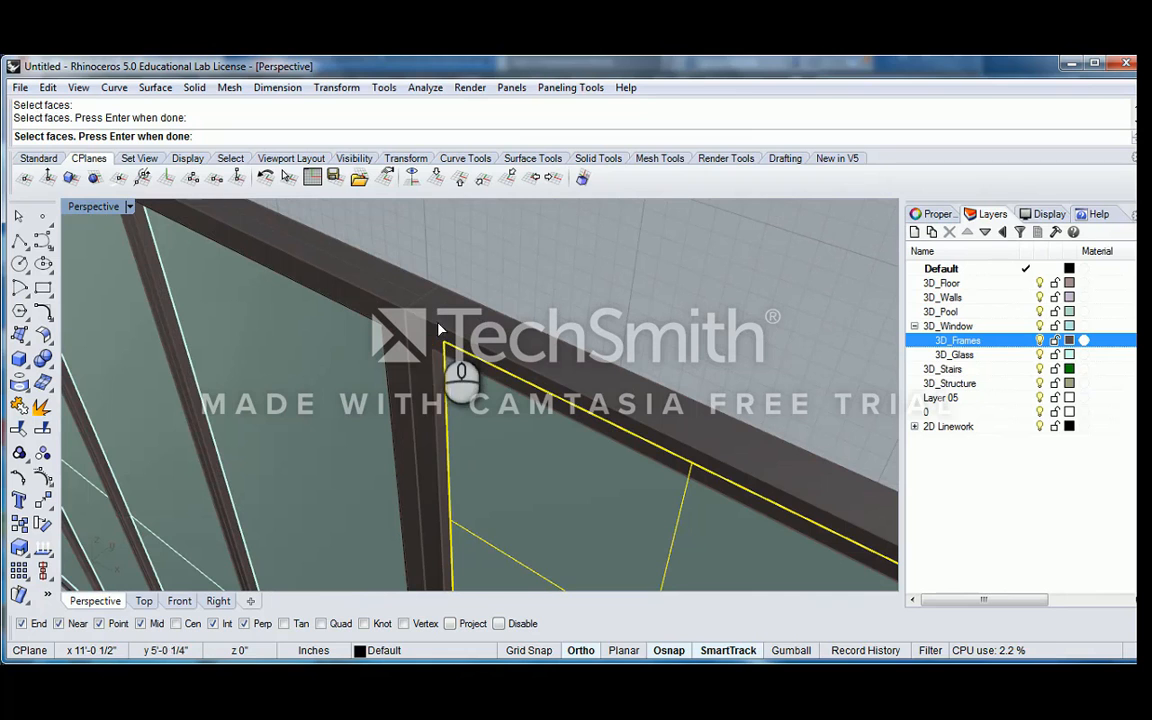
right_click(440, 346)
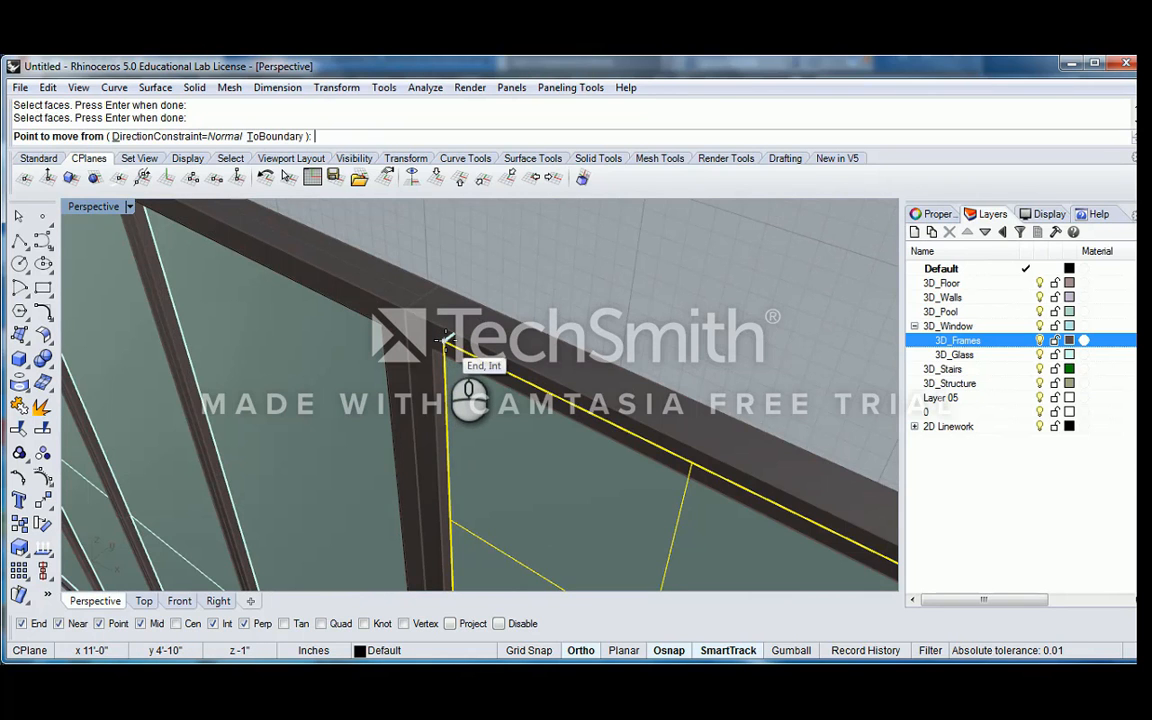
click(446, 340)
scroll(444, 345, down, 5)
right_drag(494, 308, 540, 323)
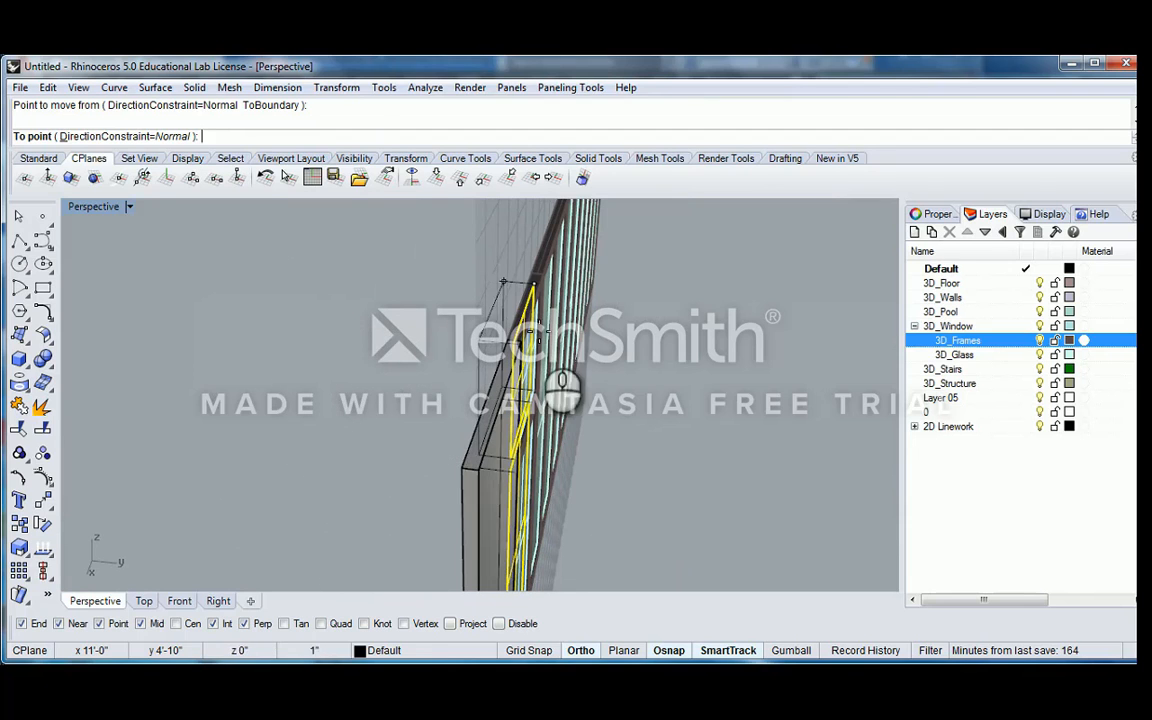
click(402, 296)
right_drag(394, 303, 588, 298)
key(ctrl+z)
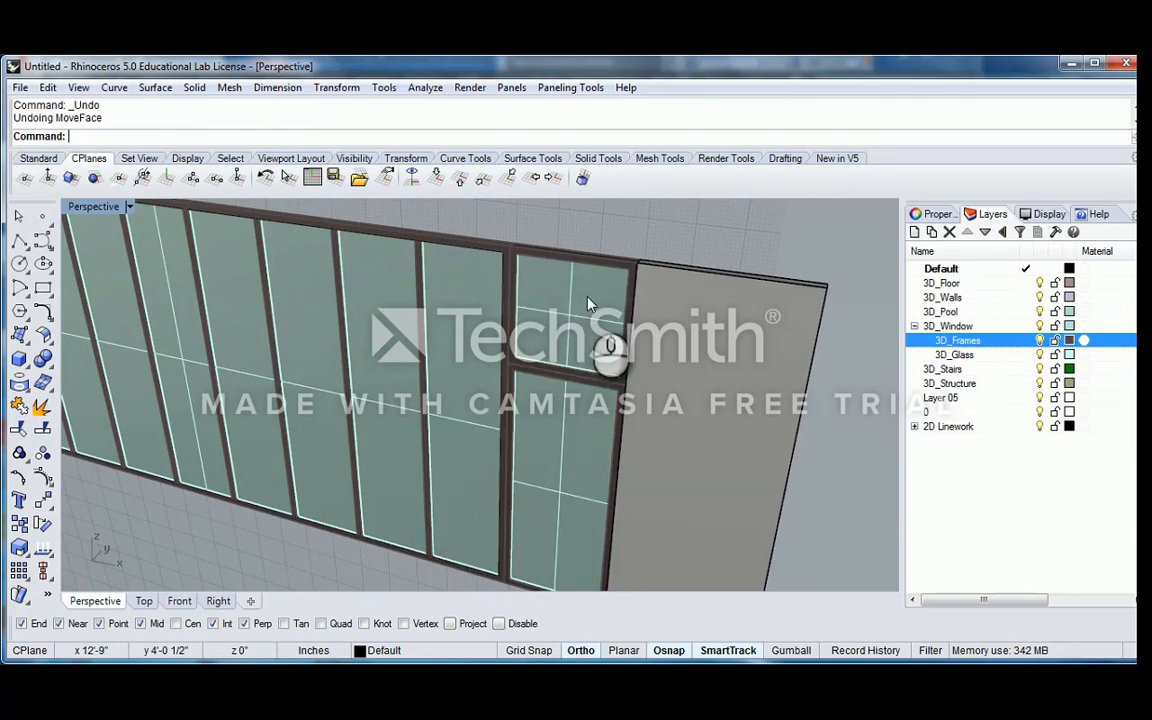
Examine the glazed frames and the adjoining solid panel from several angles
scroll(540, 260, up, 8)
scroll(484, 308, down, 8)
shift+right_drag(487, 355, 480, 310)
scroll(507, 273, up, 5)
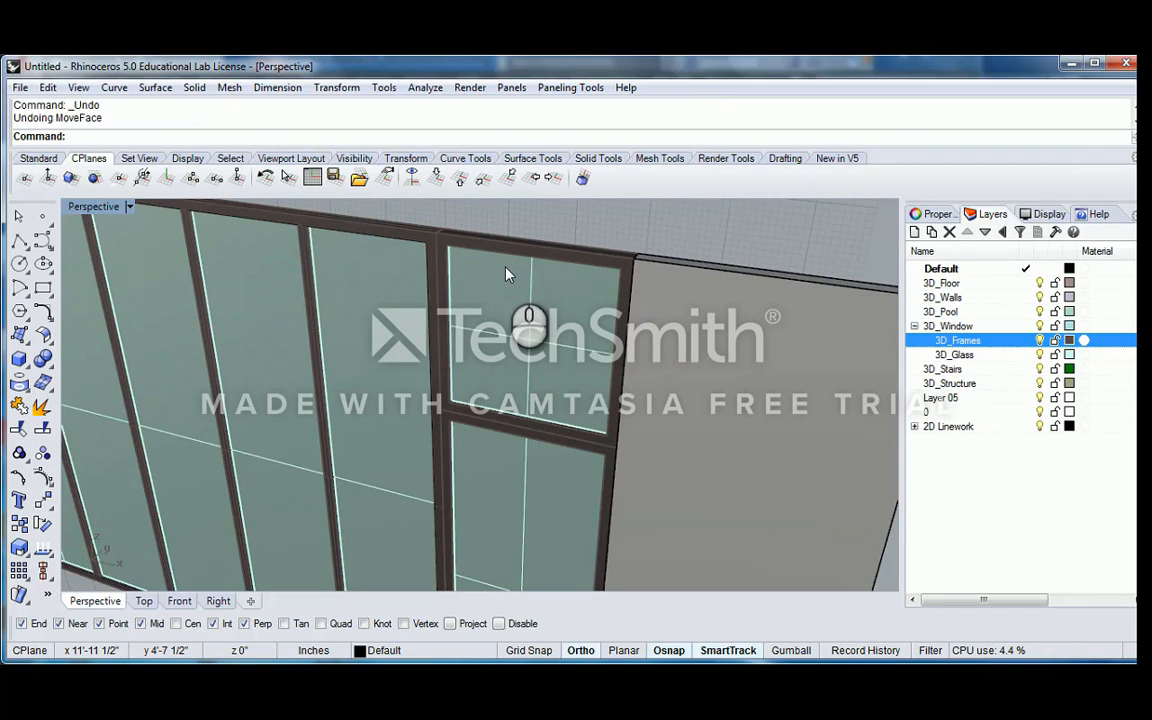
scroll(507, 273, down, 5)
right_drag(458, 250, 491, 373)
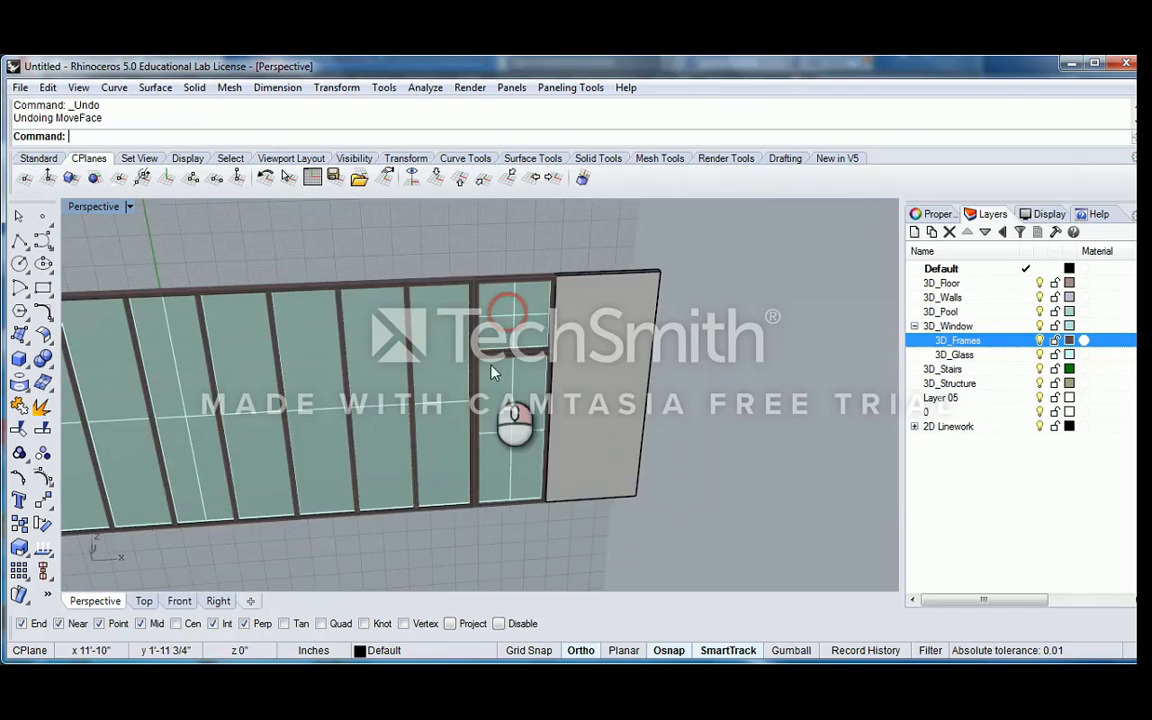
scroll(491, 368, up, 4)
right_drag(511, 291, 374, 327)
right_drag(507, 235, 478, 322)
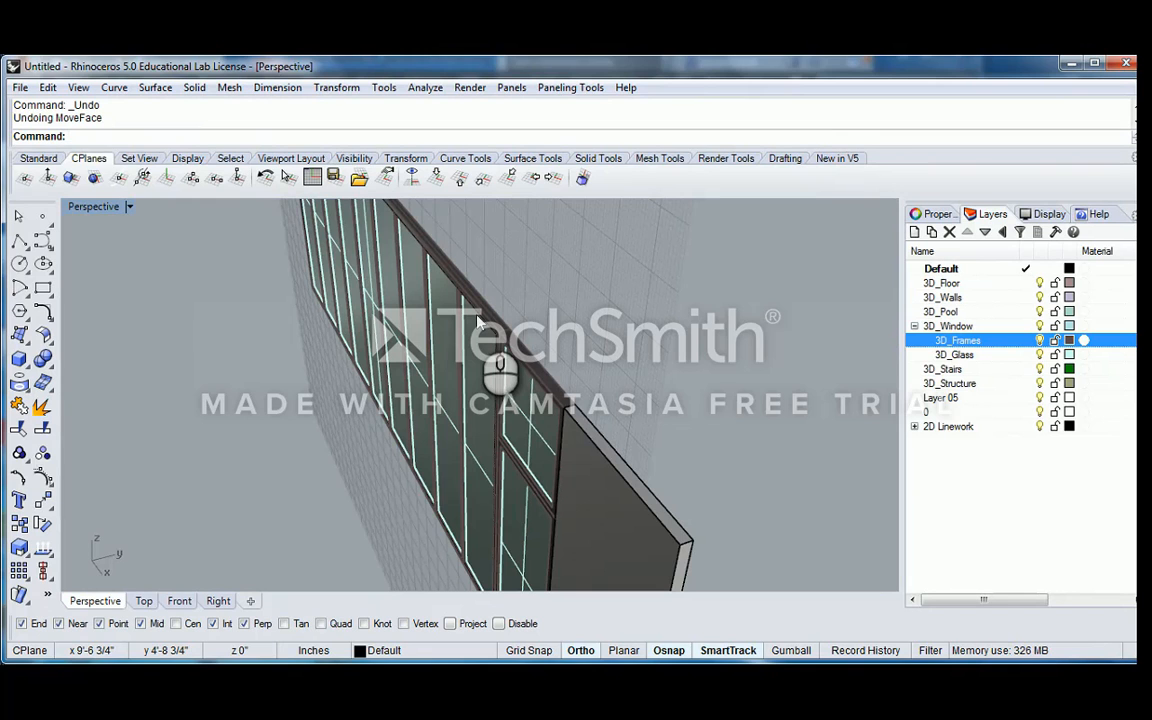
right_drag(493, 319, 563, 383)
click(583, 336)
shift+right_drag(583, 336, 496, 399)
key(Escape)
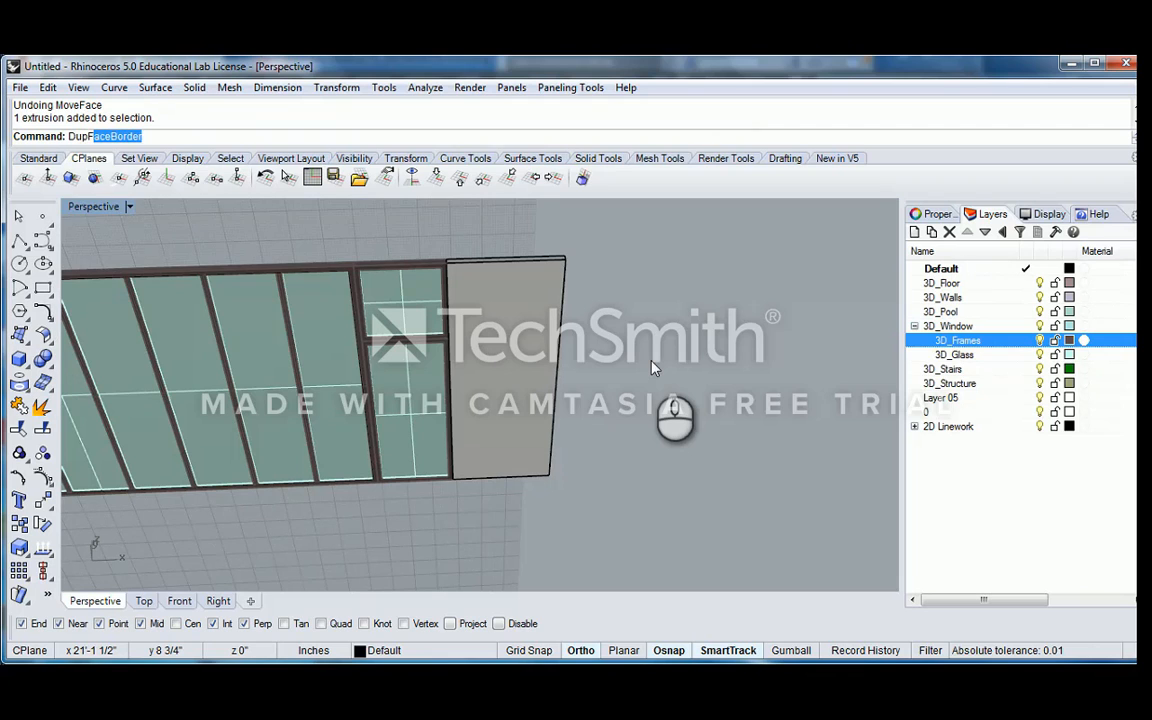
Duplicate the border of the solid panel's front face and offset it 2 inches inward with sharp corners
key(Return)
click(564, 298)
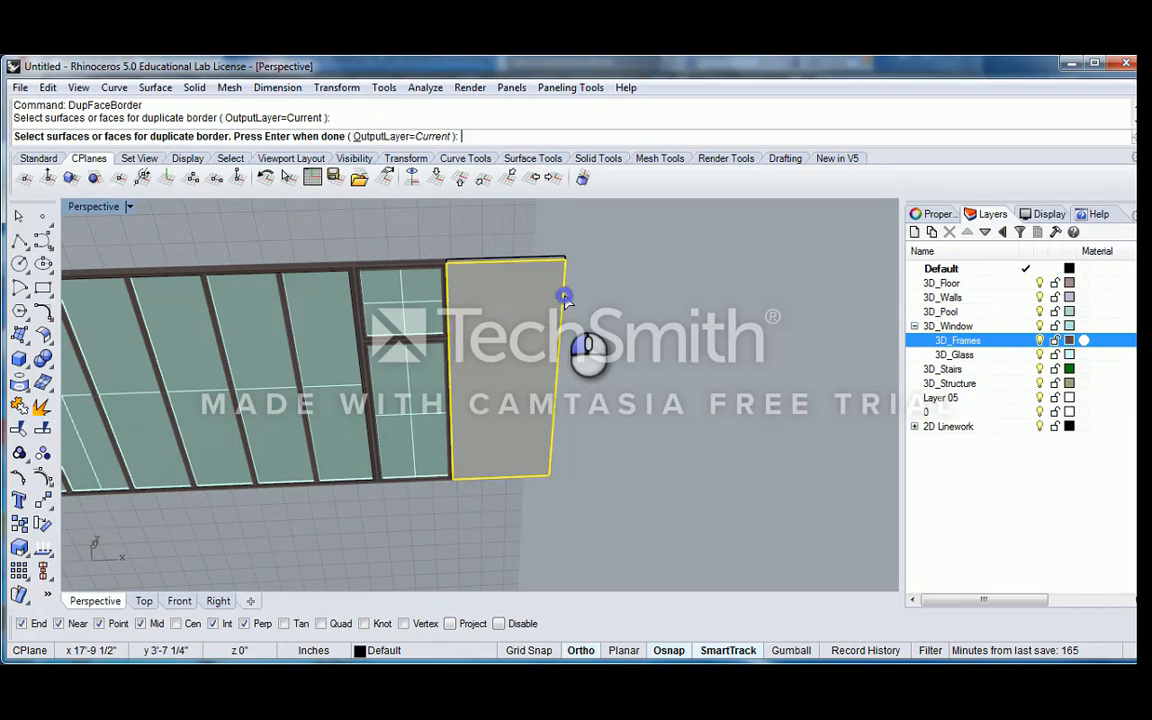
right_click(564, 298)
scroll(545, 290, up, 5)
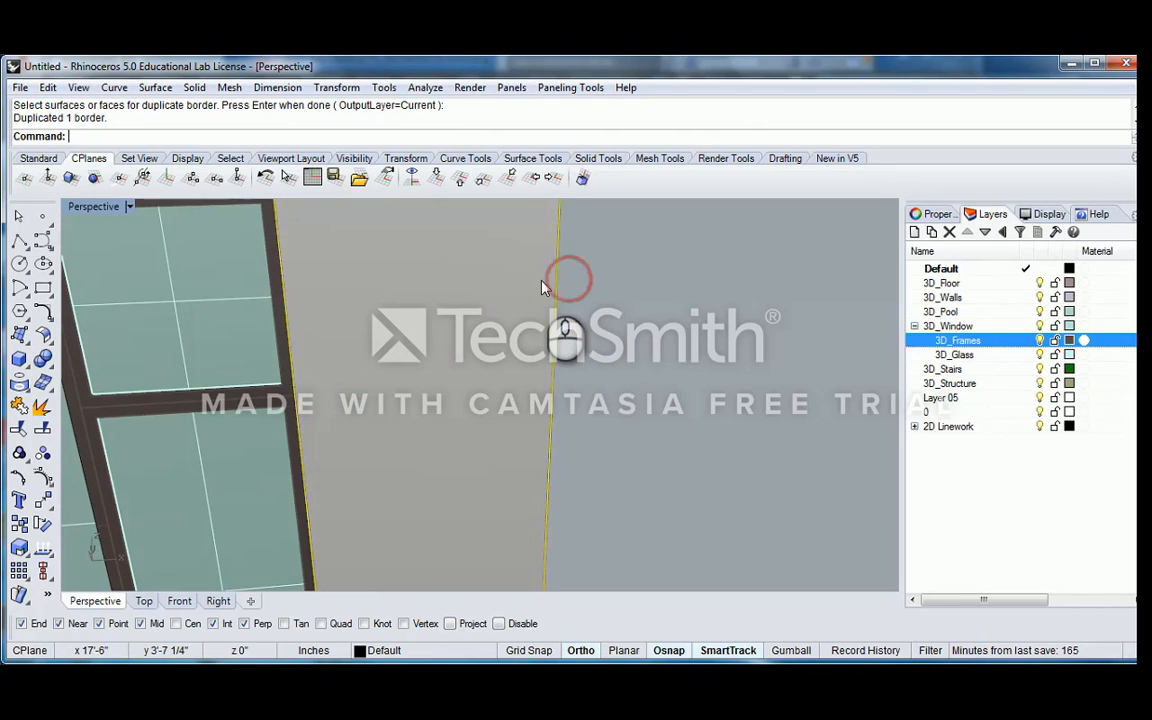
text(Offset)
key(Return)
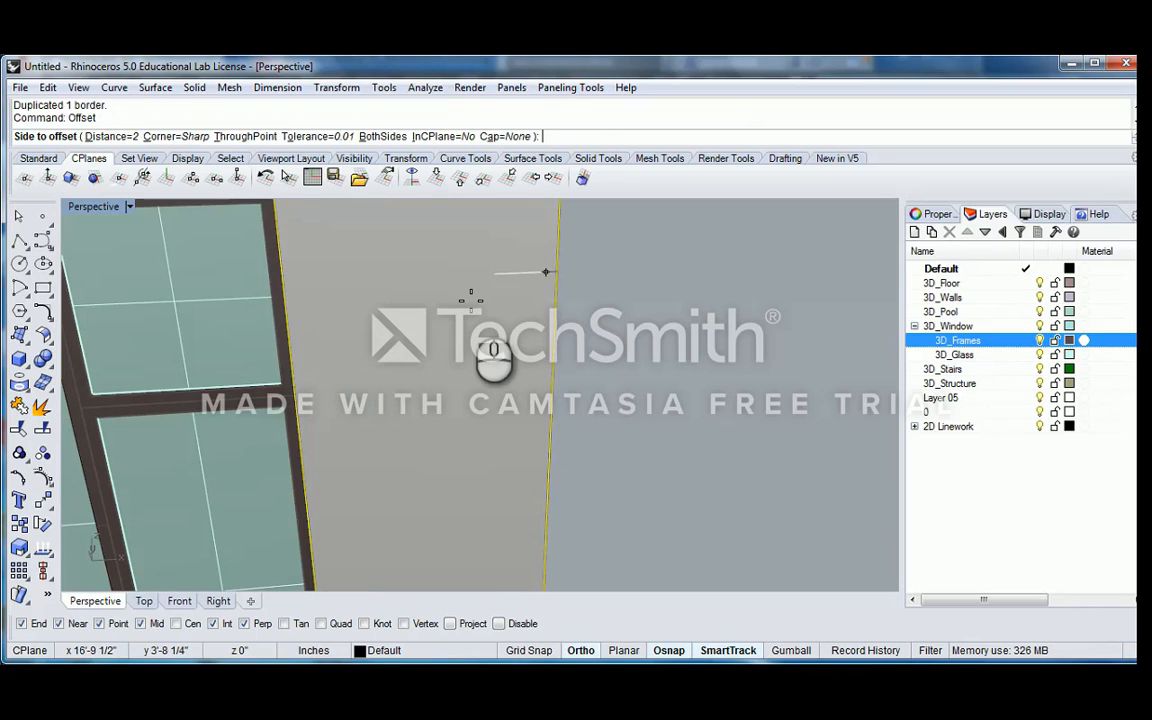
click(463, 308)
scroll(522, 322, down, 5)
shift+right_drag(523, 323, 478, 316)
shift+click(521, 320)
scroll(479, 312, up, 5)
text(E)
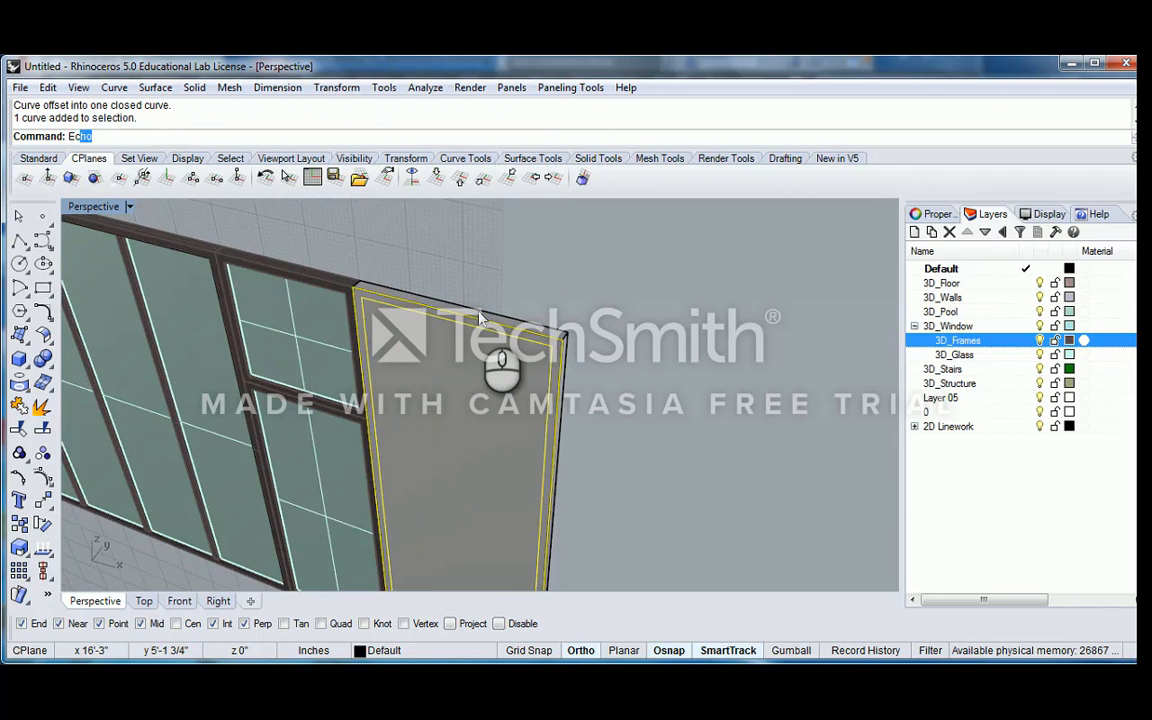
key(BackSpace)
key(BackSpace)
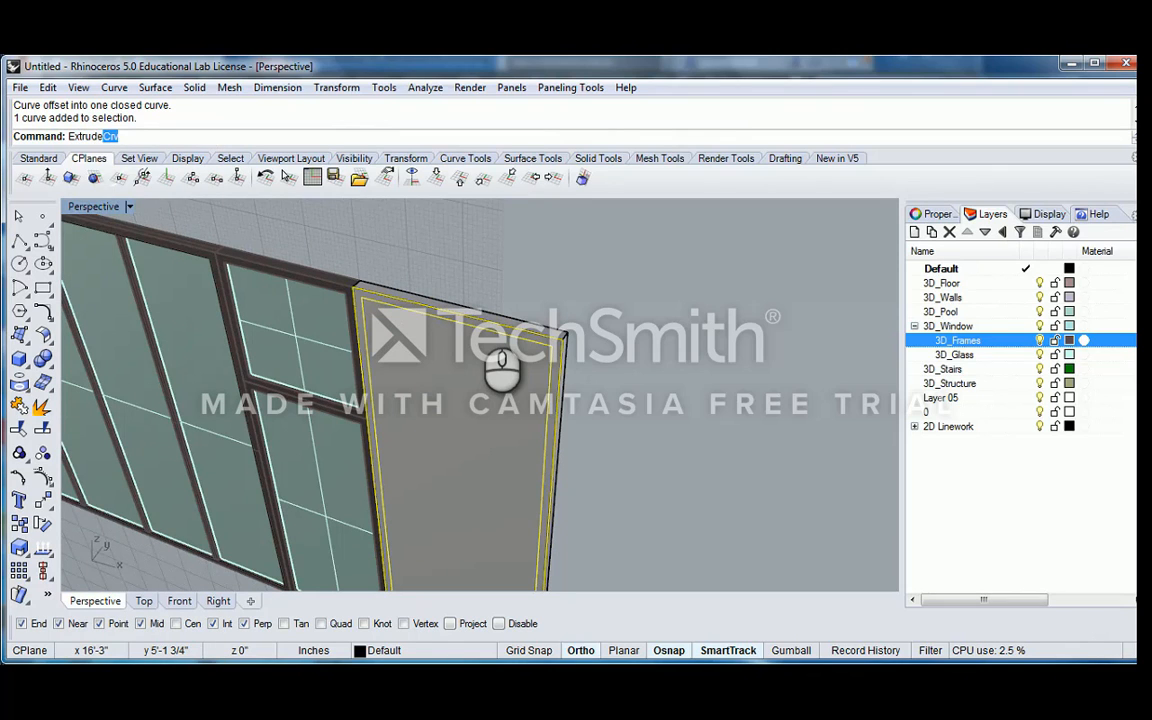
key(Escape)
scroll(528, 278, down, 2)
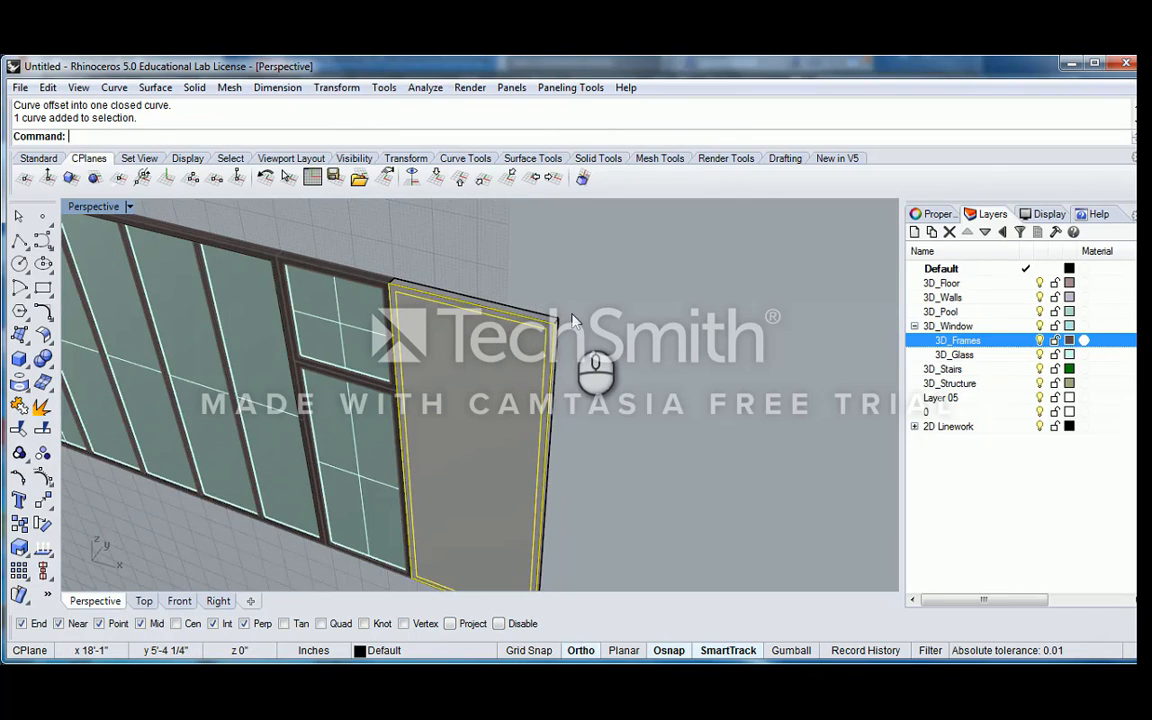
scroll(572, 320, up, 2)
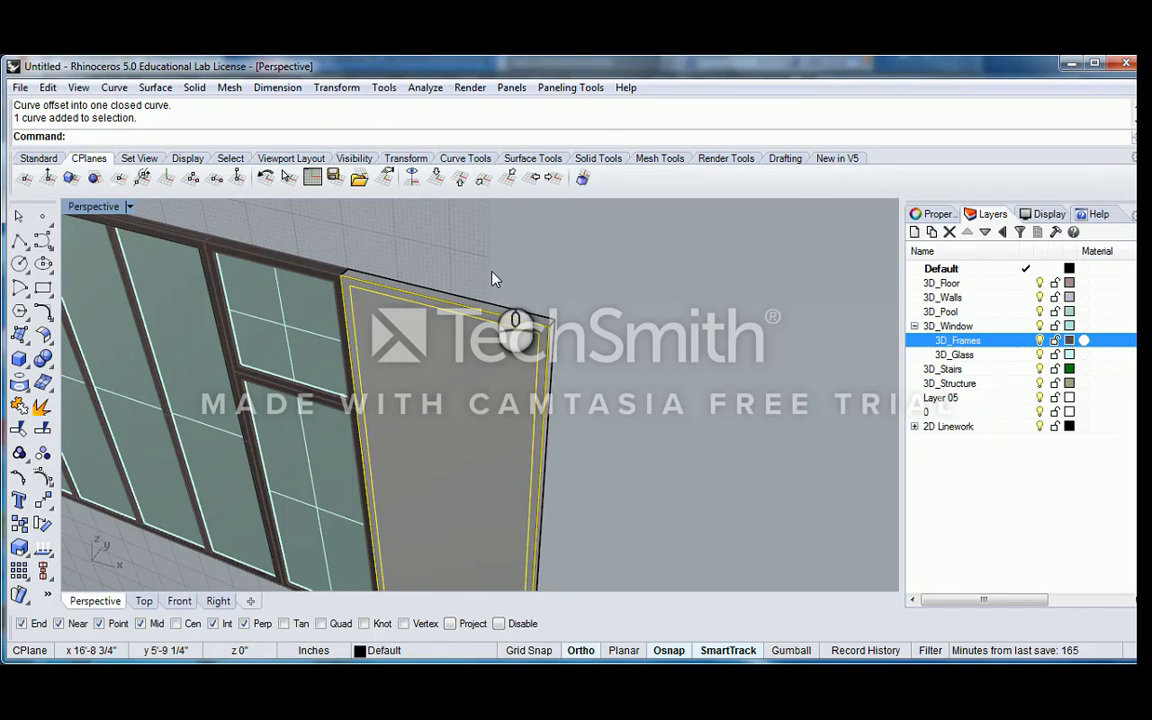
Examine the upper glass pane and the adjoining solid panel by selecting them in turn
click(287, 309)
mouse_move(291, 333)
shift+right_down()
mouse_move(364, 266)
mouse_move(366, 277)
shift+right_up()
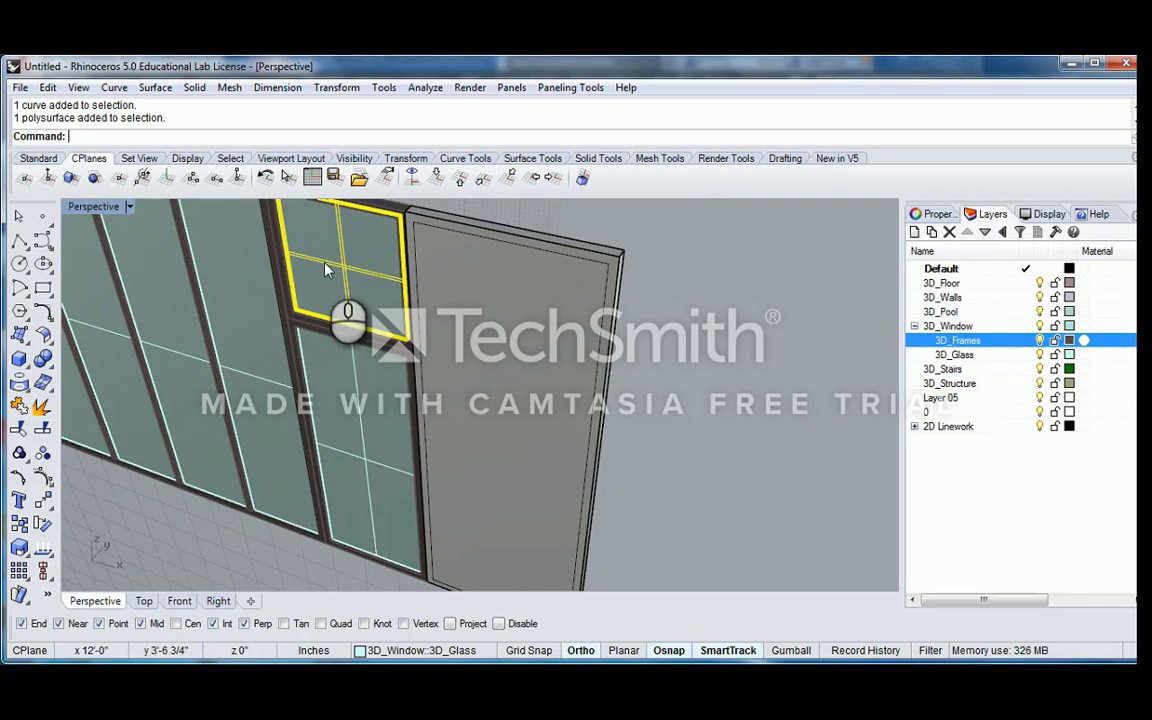
scroll(341, 269, up, 2)
click(553, 272)
scroll(483, 290, down, 4)
shift+right_drag(481, 288, 478, 364)
click(484, 240)
click(425, 288)
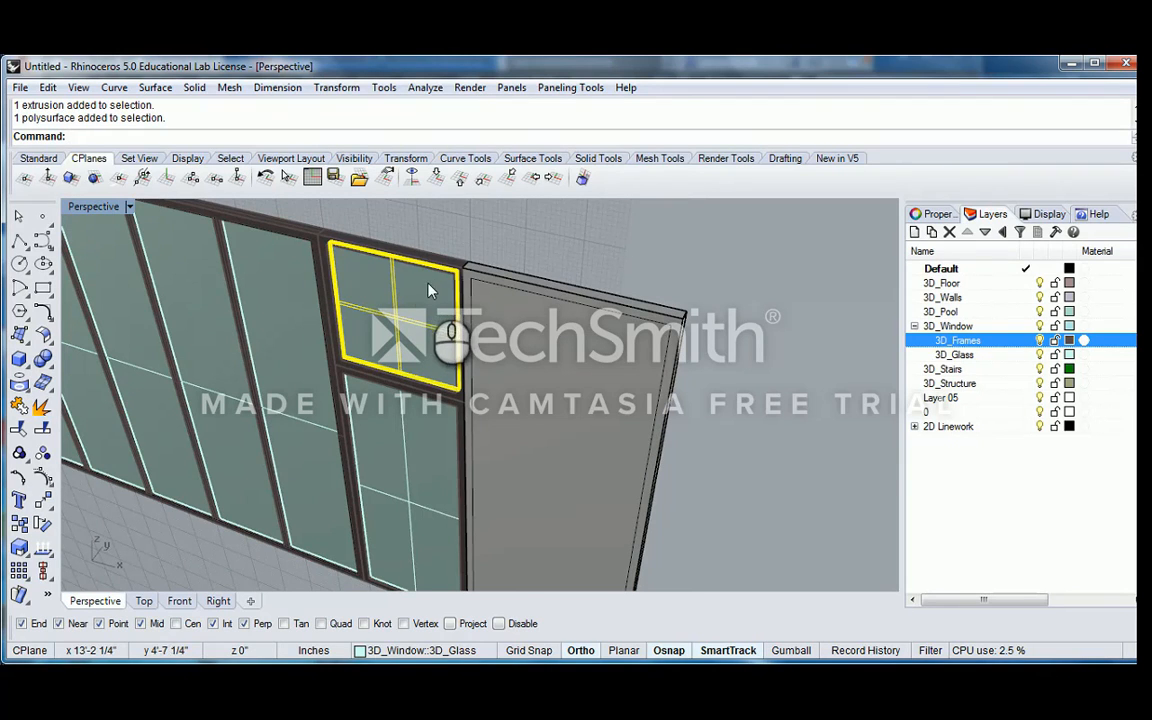
Inspect the overlapping glass solids in the upper frame and the adjoining solid panel from several angles
click(390, 290)
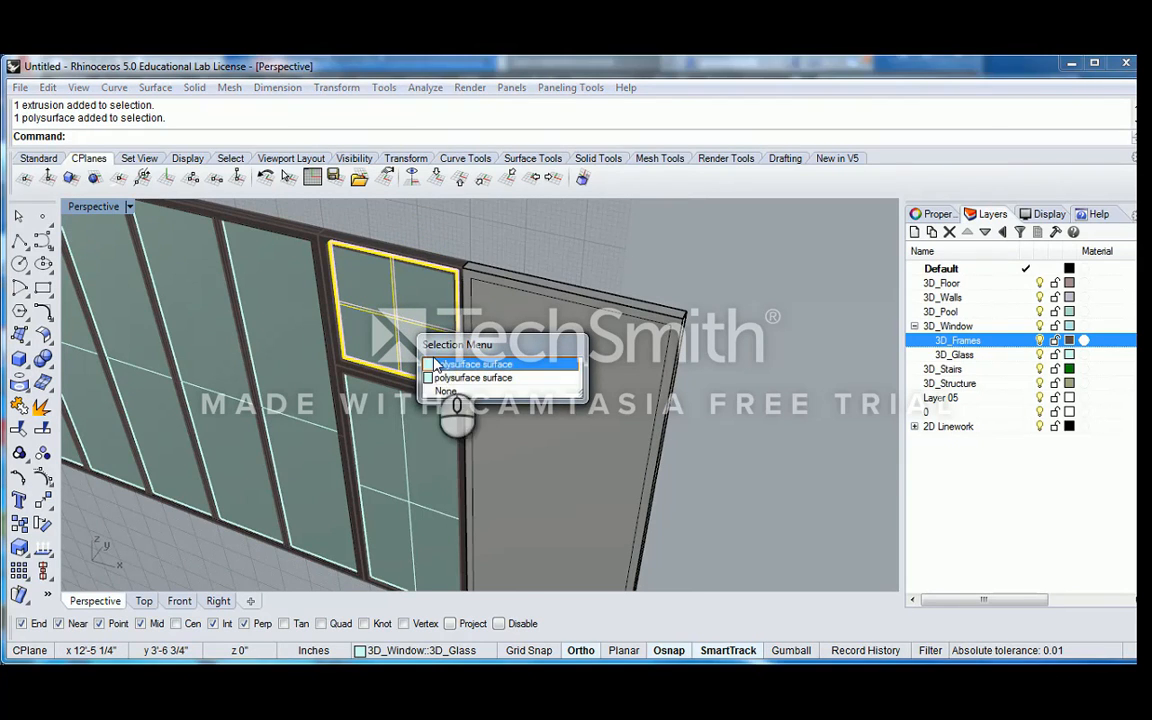
click(453, 370)
right_drag(432, 316, 411, 291)
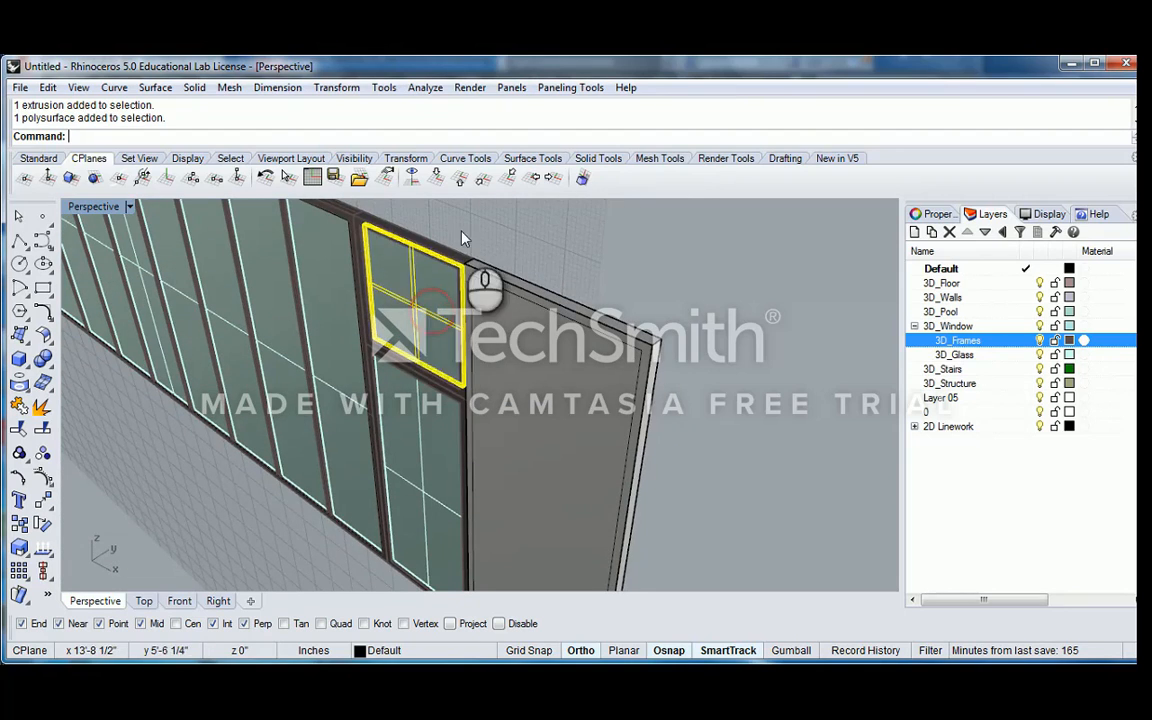
click(463, 231)
click(401, 304)
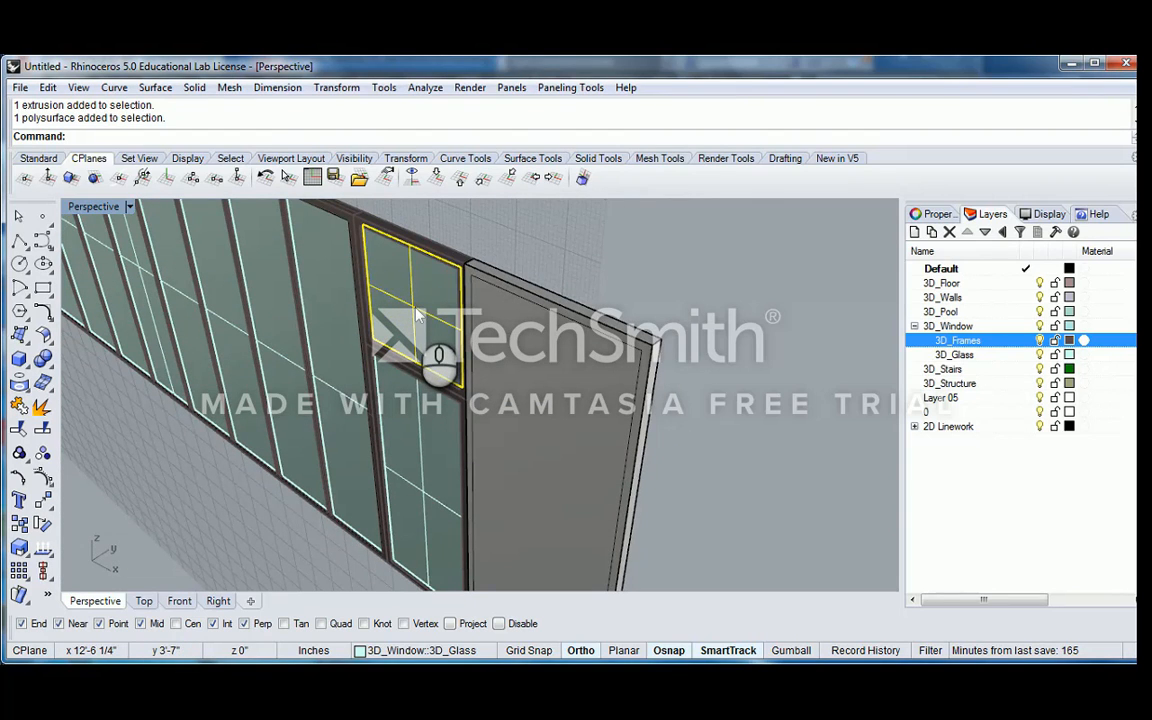
right_click(417, 315)
right_drag(386, 288, 364, 280)
scroll(381, 272, up, 5)
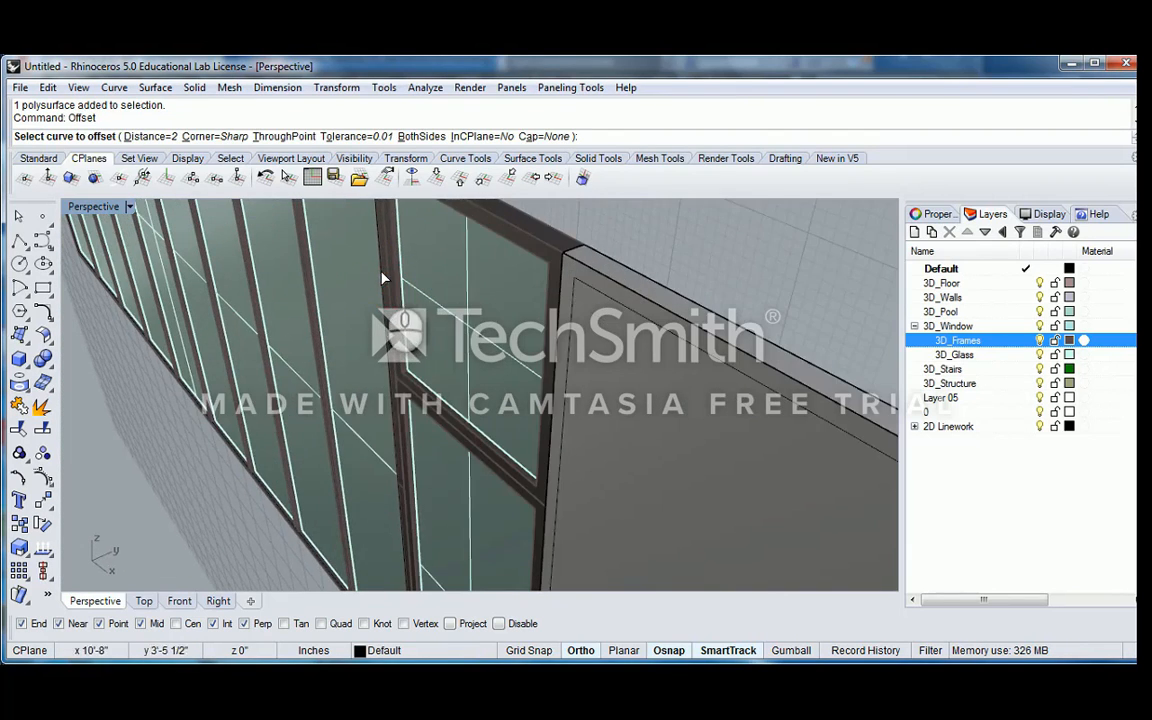
right_drag(439, 297, 490, 308)
key(Escape)
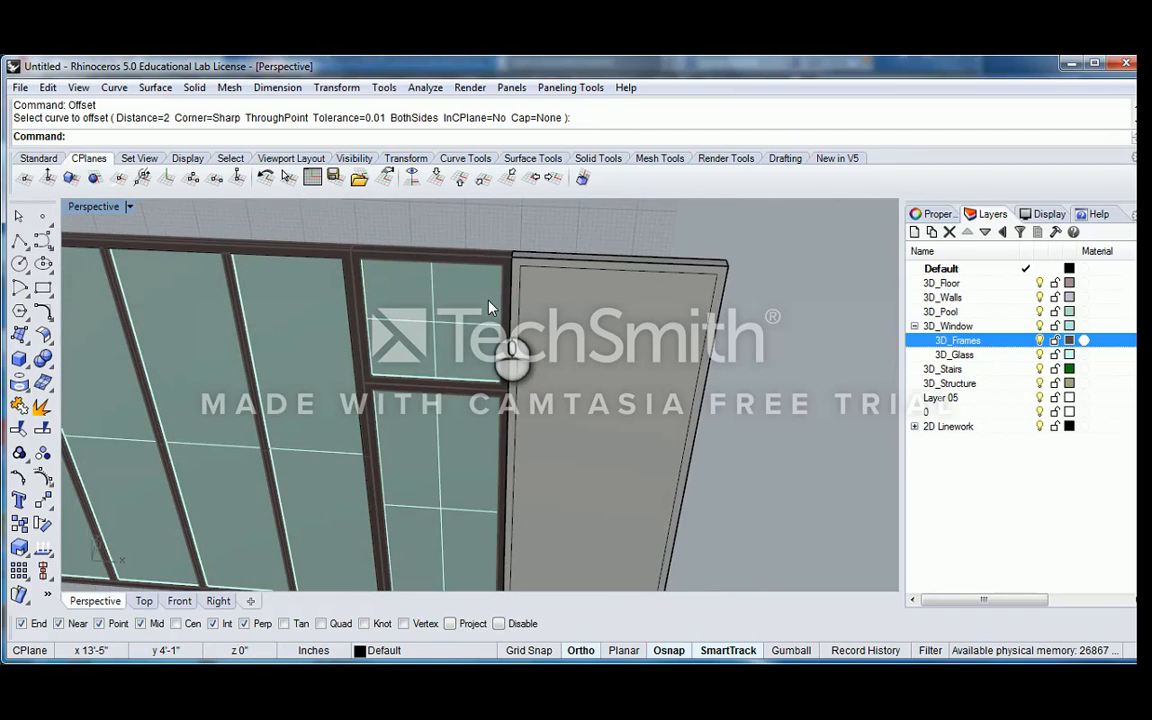
scroll(490, 308, down, 5)
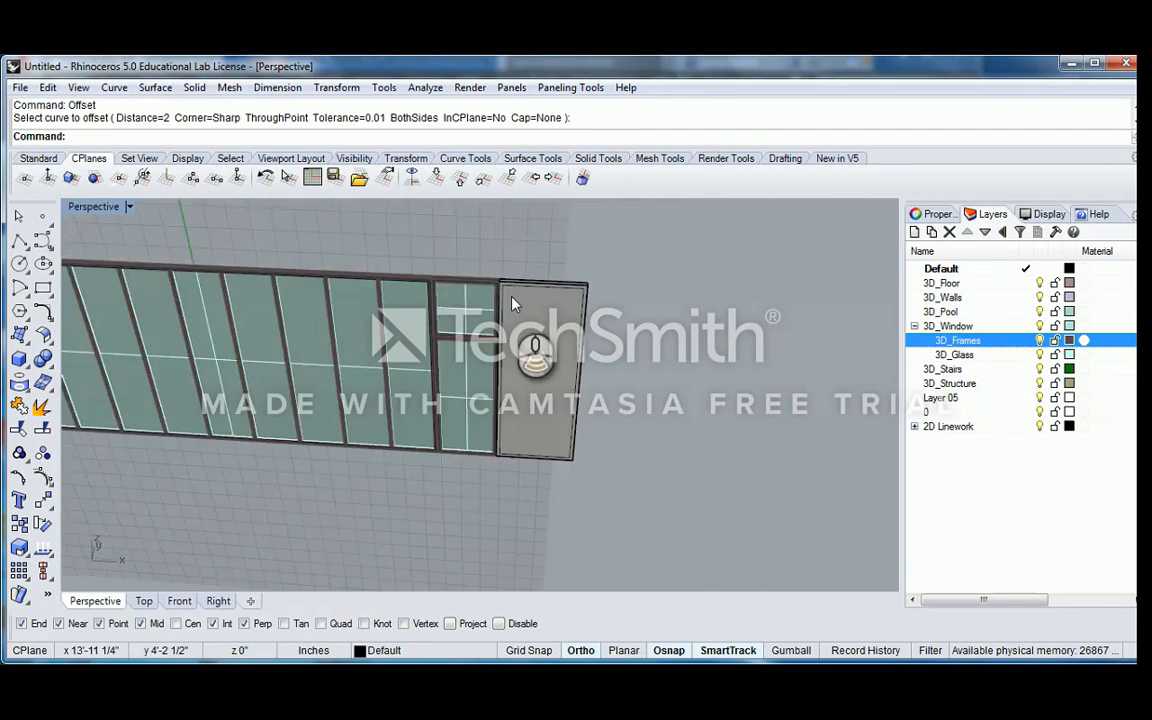
scroll(487, 347, up, 2)
click(452, 350)
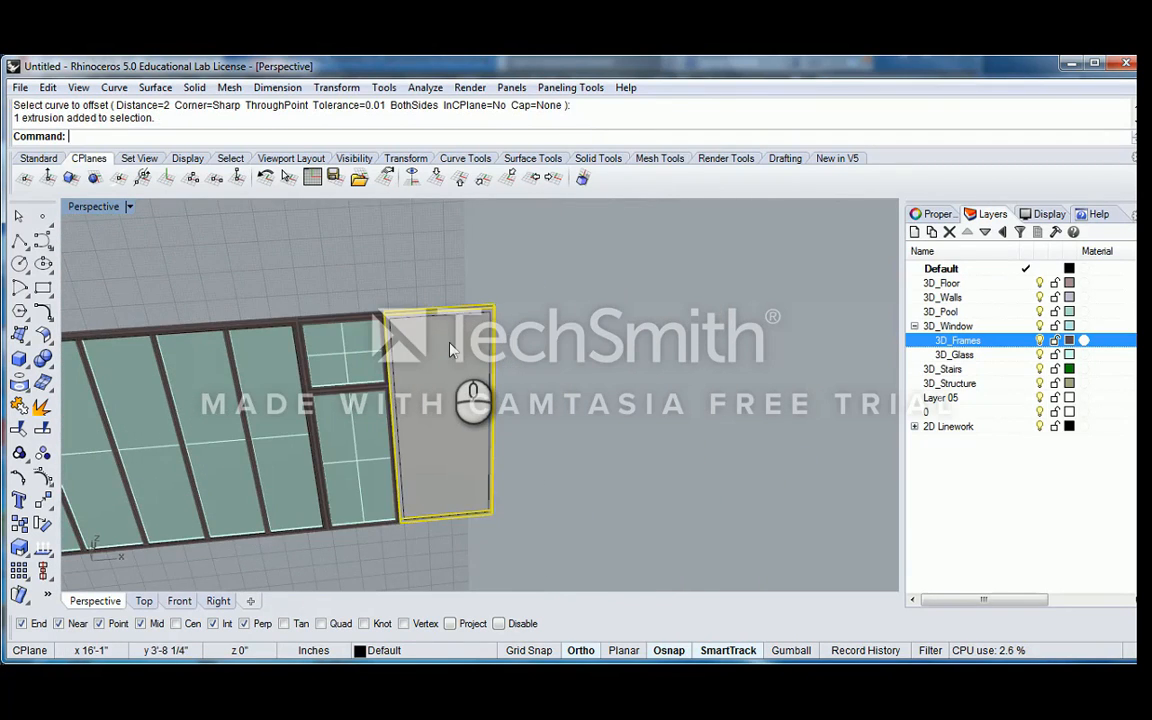
key(Escape)
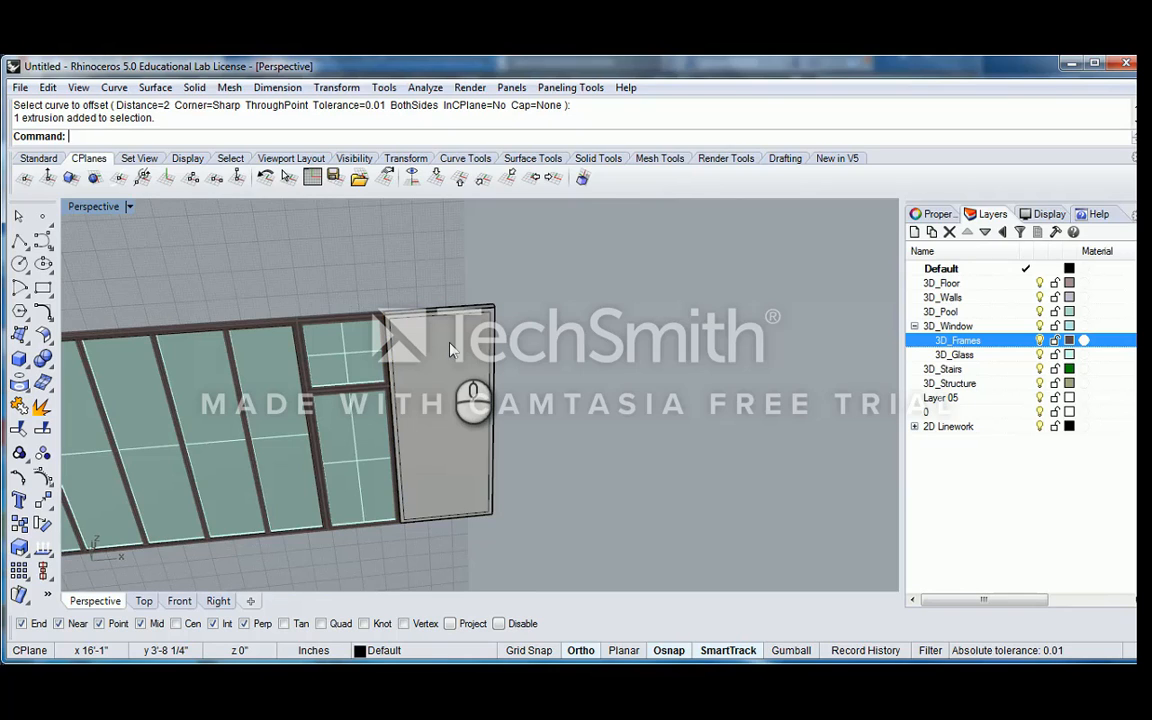
text(Extrude)
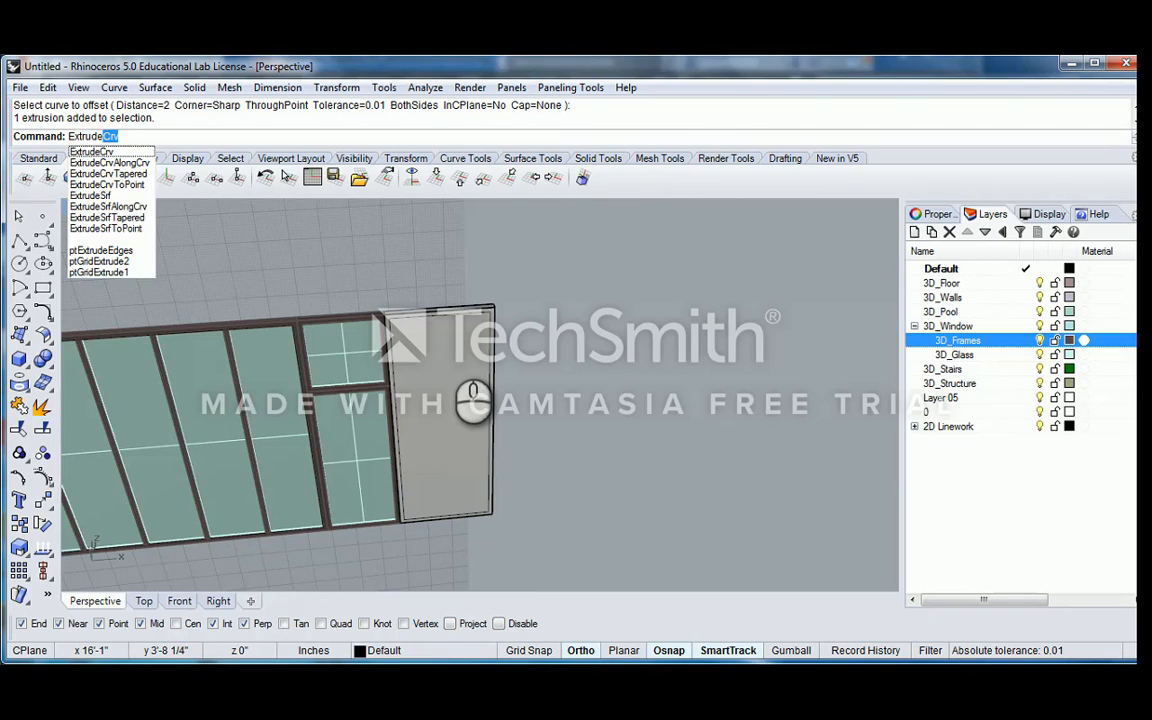
key(Return)
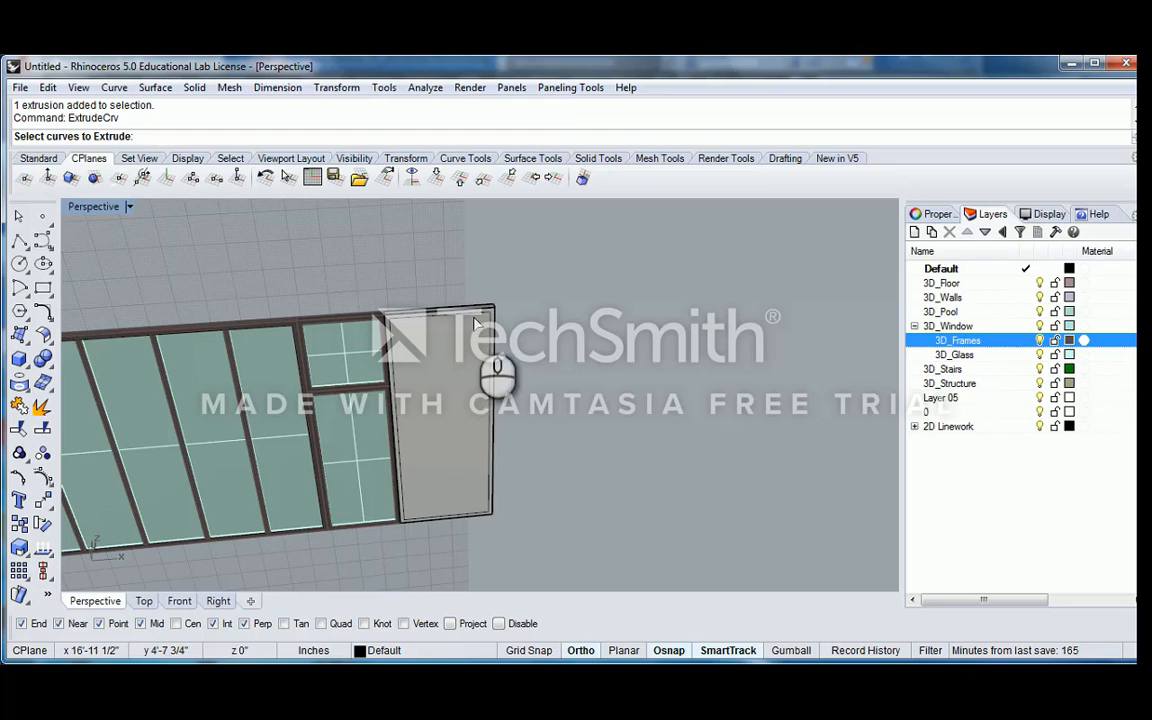
click(492, 336)
click(557, 362)
right_drag(558, 315, 481, 303)
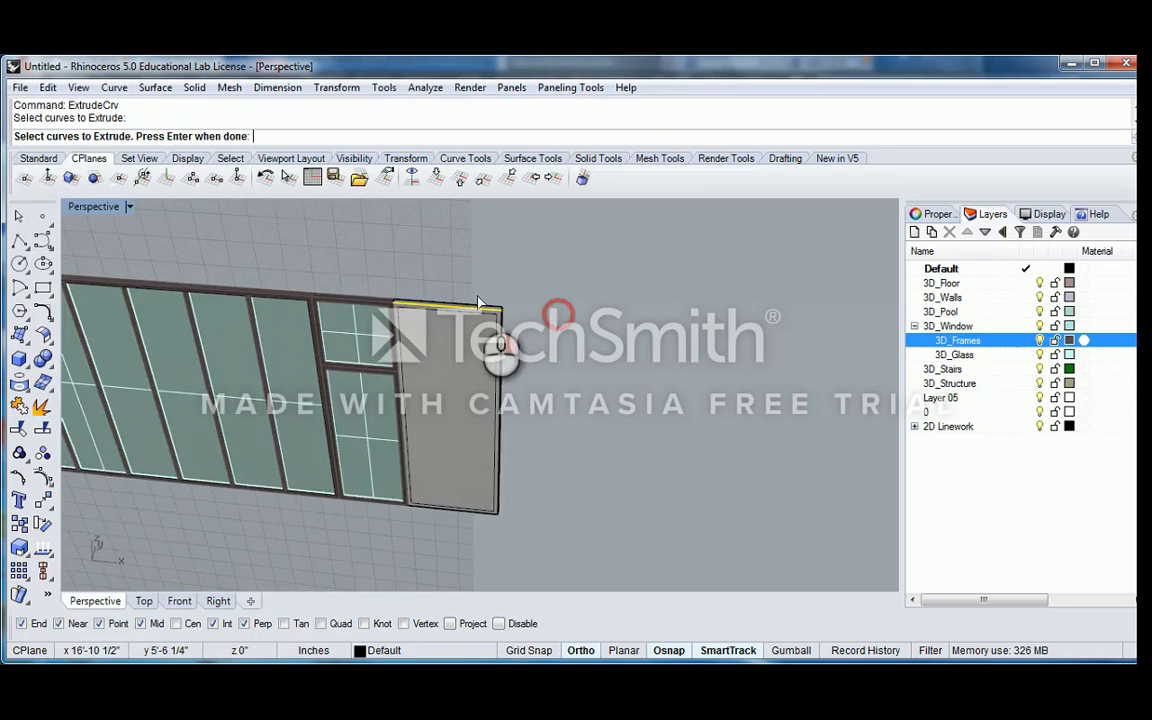
scroll(483, 304, up, 5)
key(Escape)
Extrude the panel's inner offset outline 80 inches as a solid passing through the panel
key(Return)
click(501, 332)
scroll(528, 350, down, 6)
key(Return)
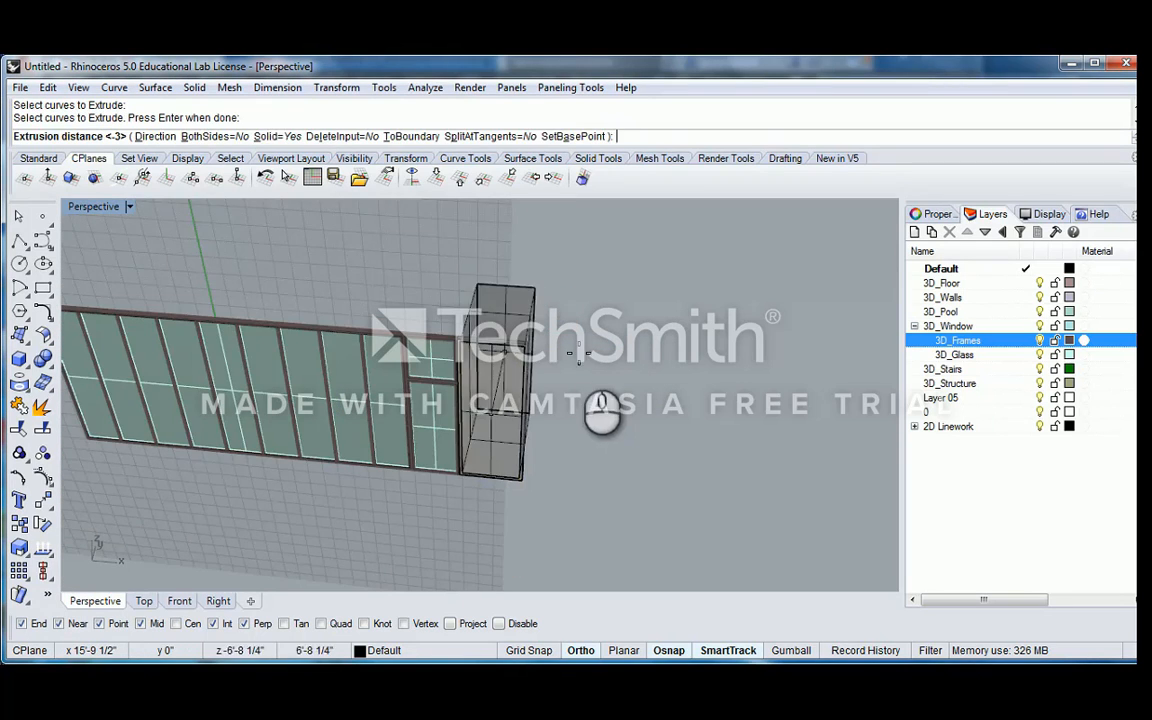
right_drag(577, 357, 538, 340)
key(Return)
Subtract the extruded solid from the adjoining panel with BooleanDifference to hollow it into a frame
scroll(588, 343, up, 4)
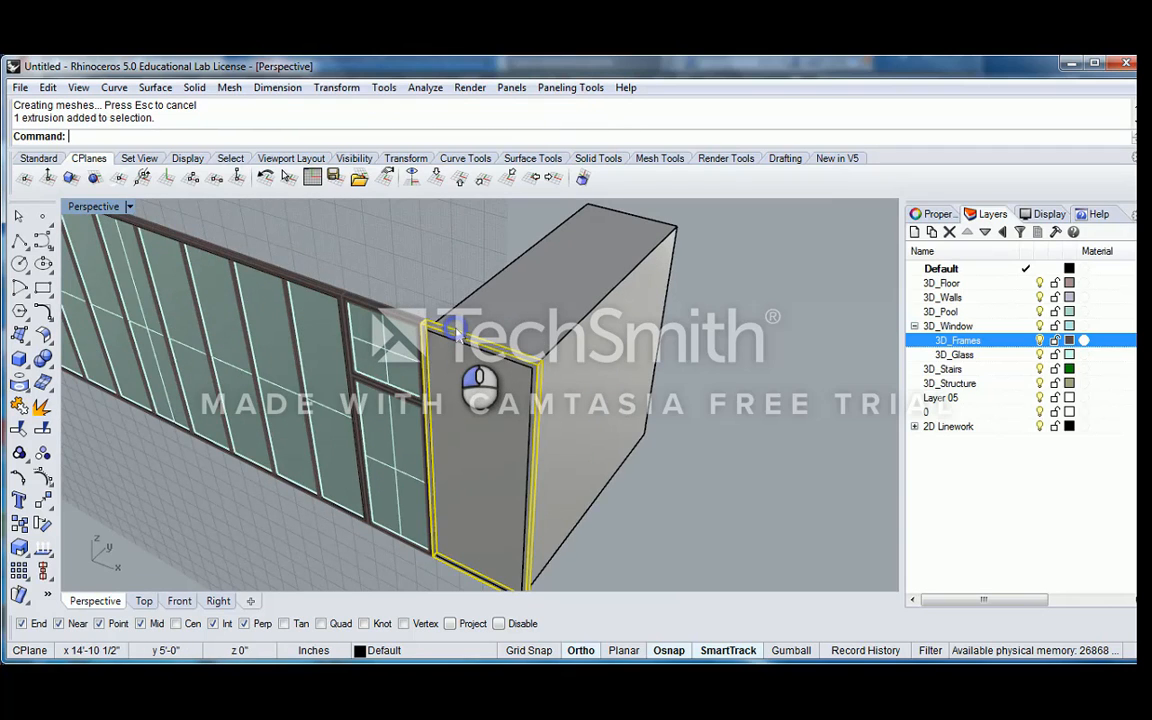
text(Bo)
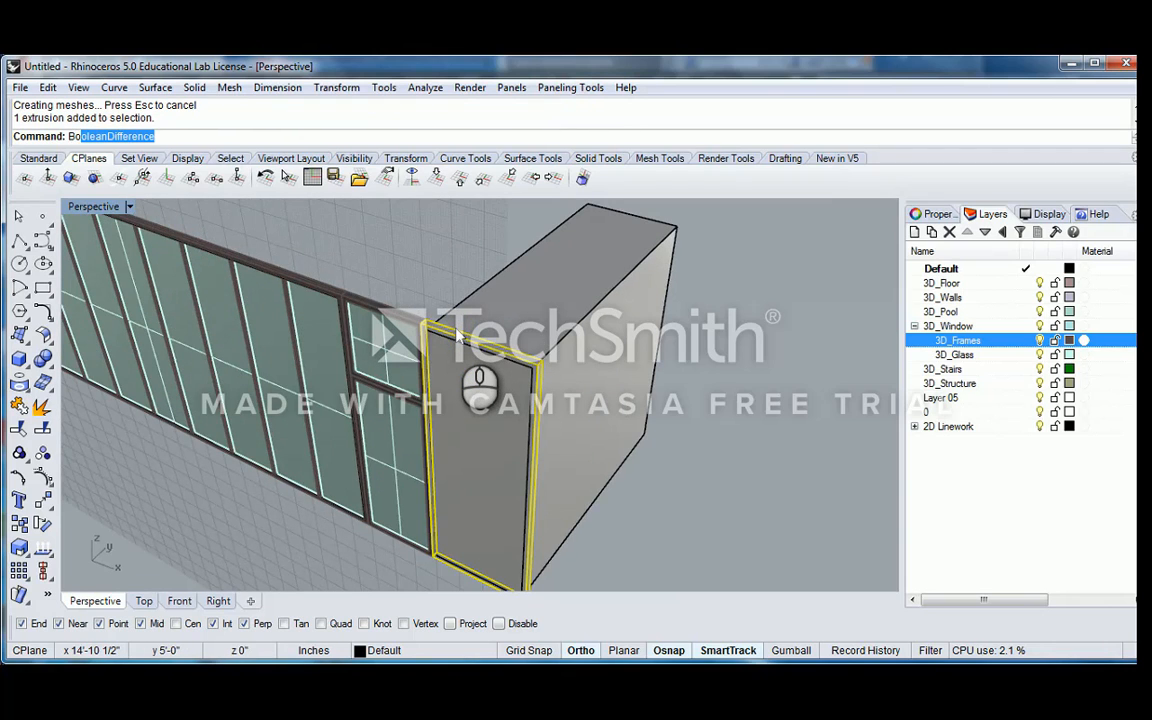
text(olean)
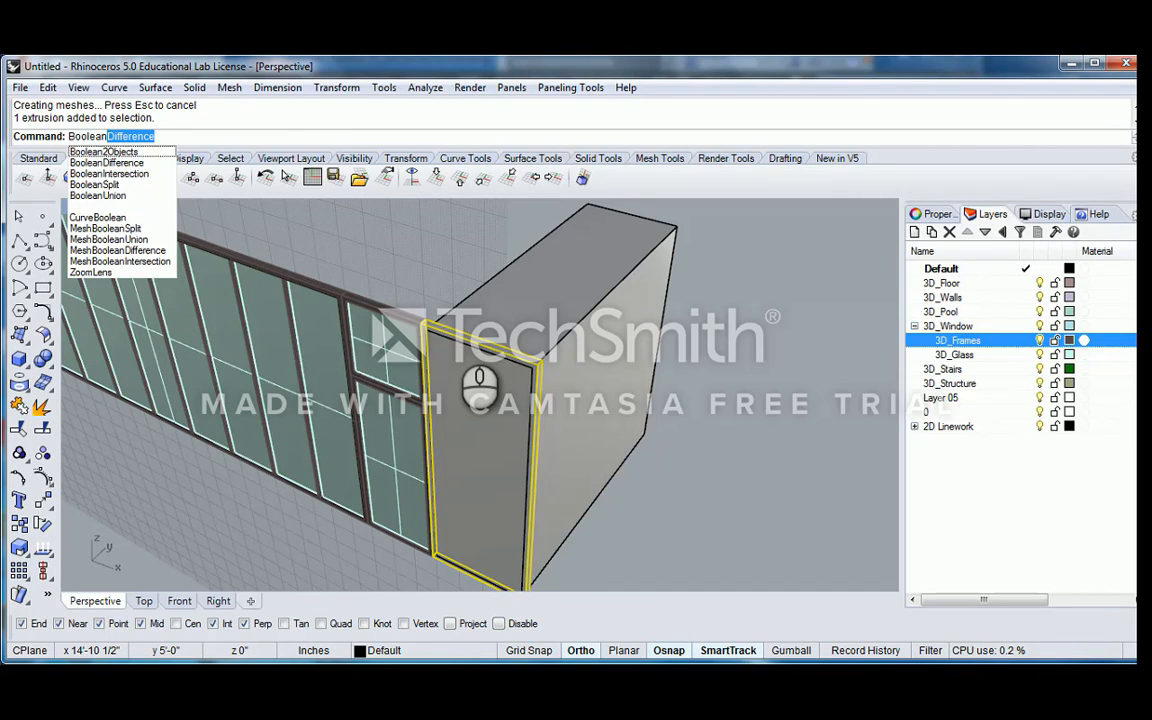
click(430, 253)
scroll(430, 280, up, 4)
click(428, 325)
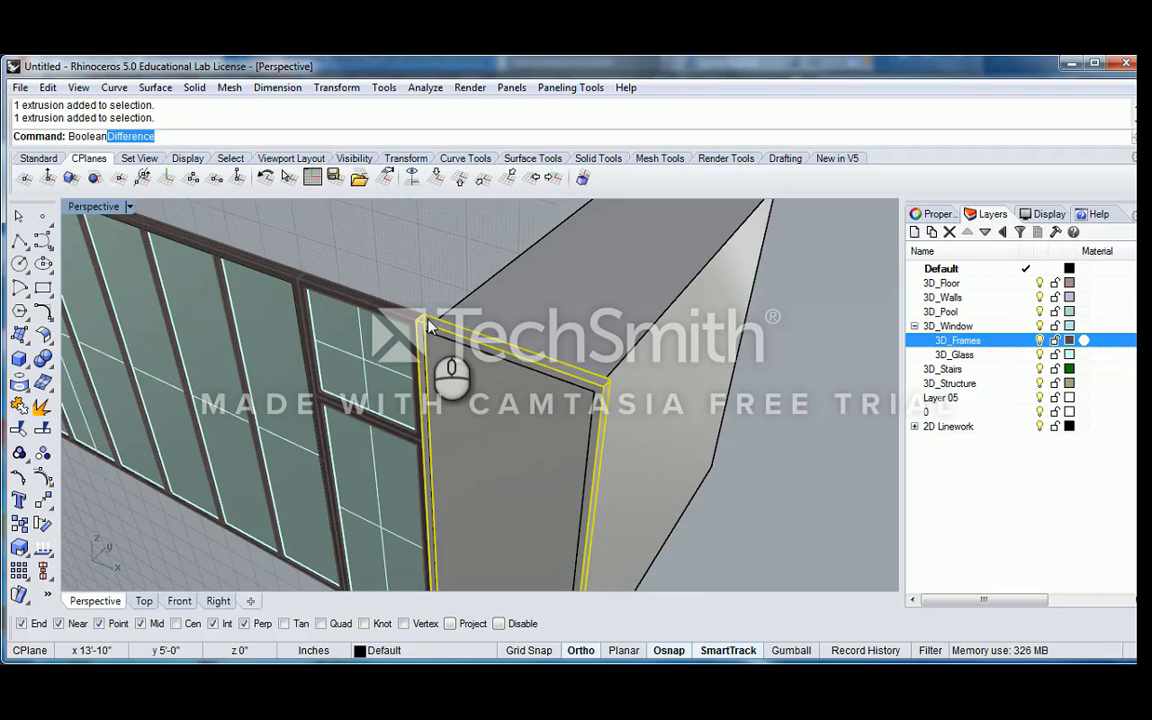
text(Booleanb)
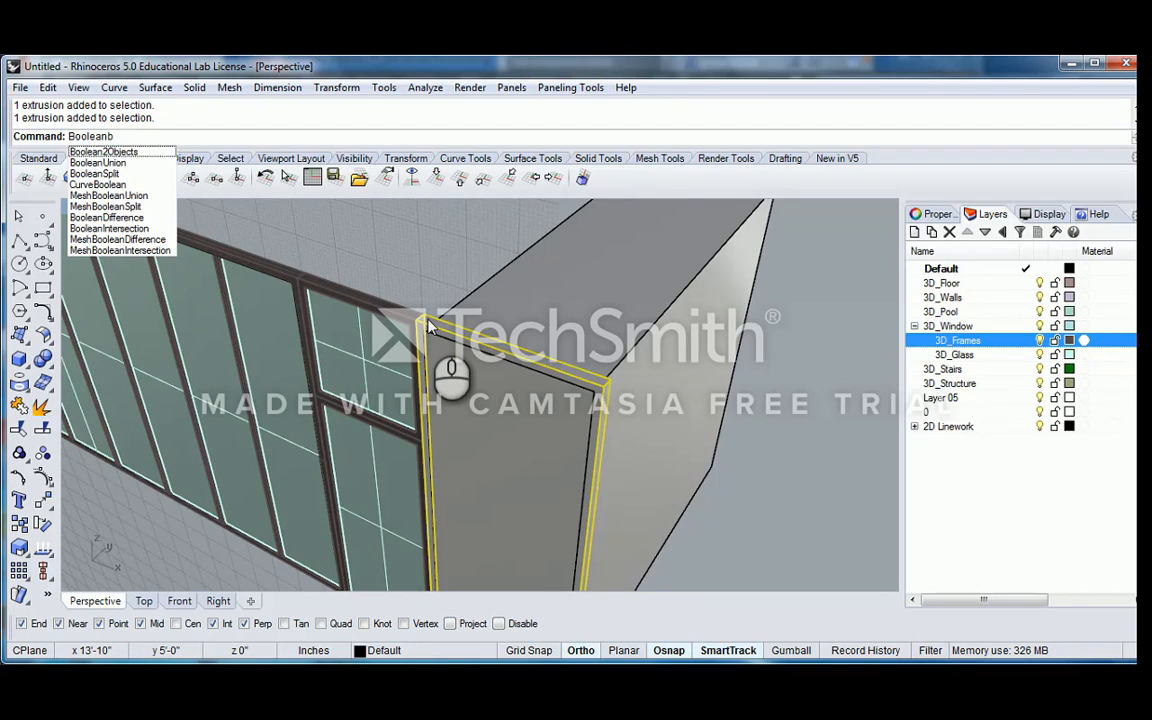
key(Escape)
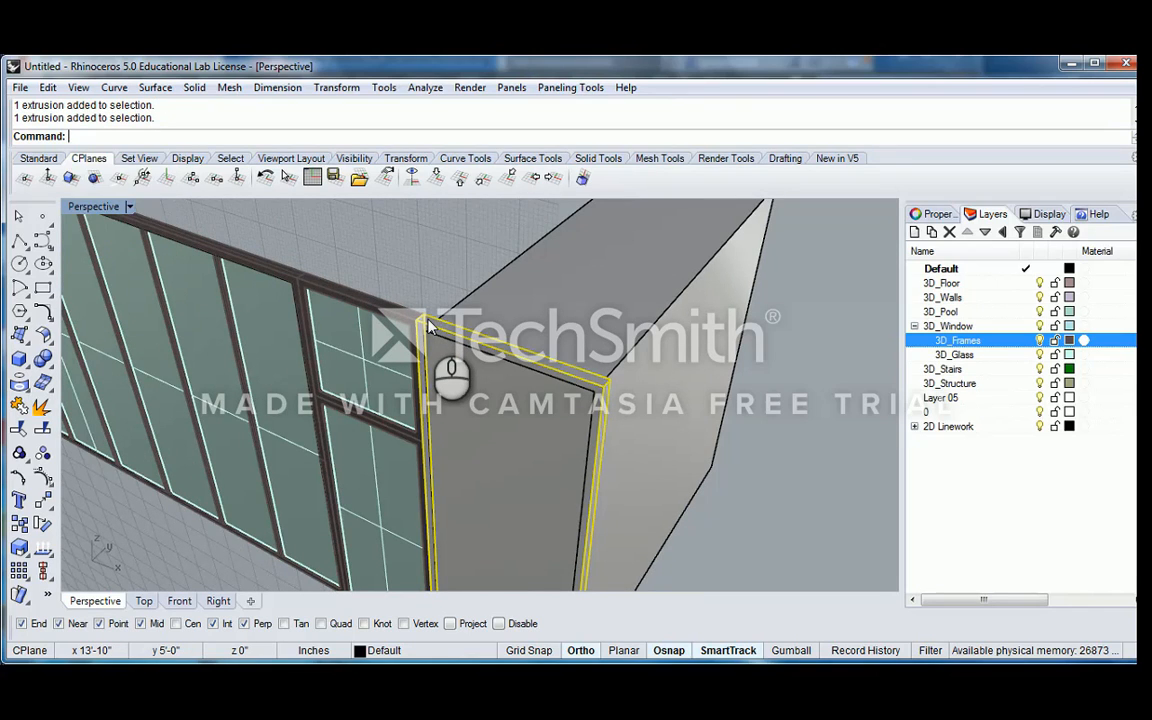
key(Return)
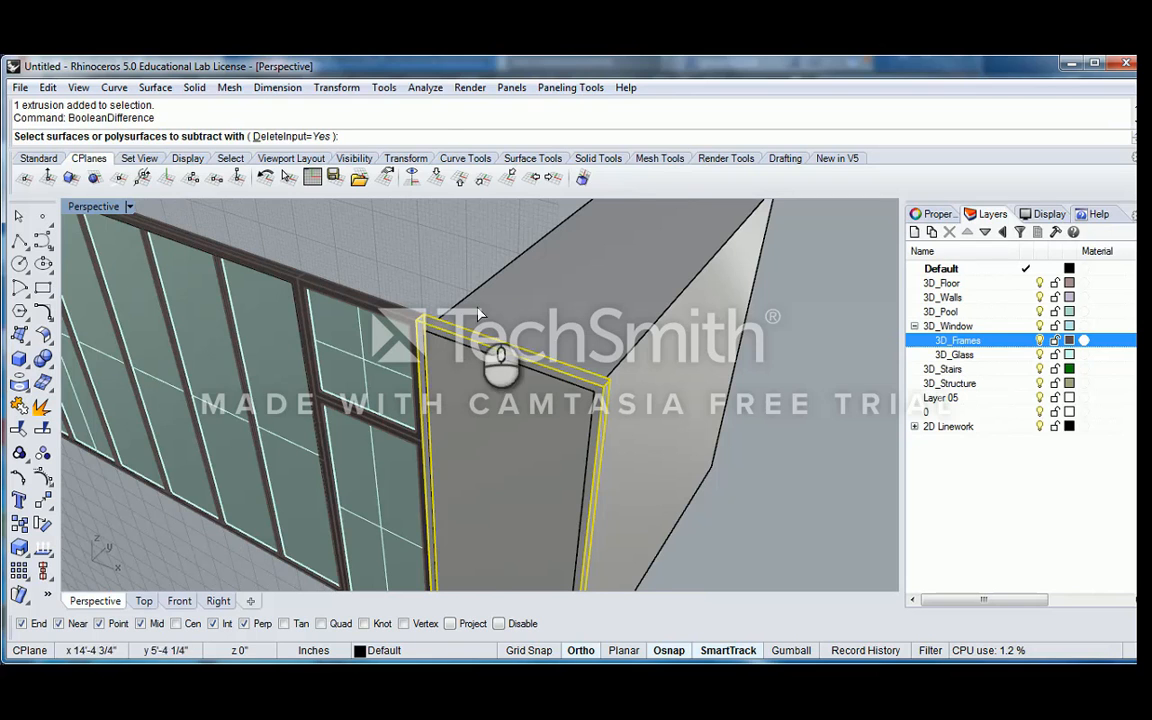
click(470, 318)
key(Return)
scroll(512, 363, down, 3)
scroll(519, 303, up, 3)
click(515, 288)
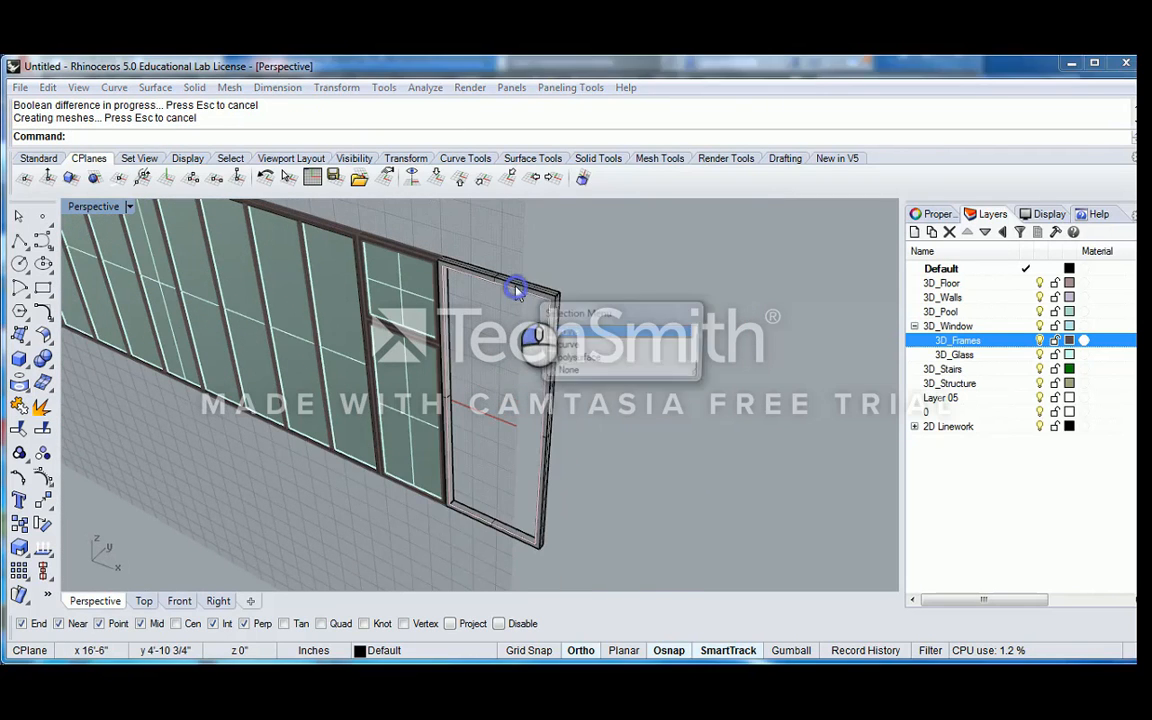
right_click(521, 291)
text(Mat)
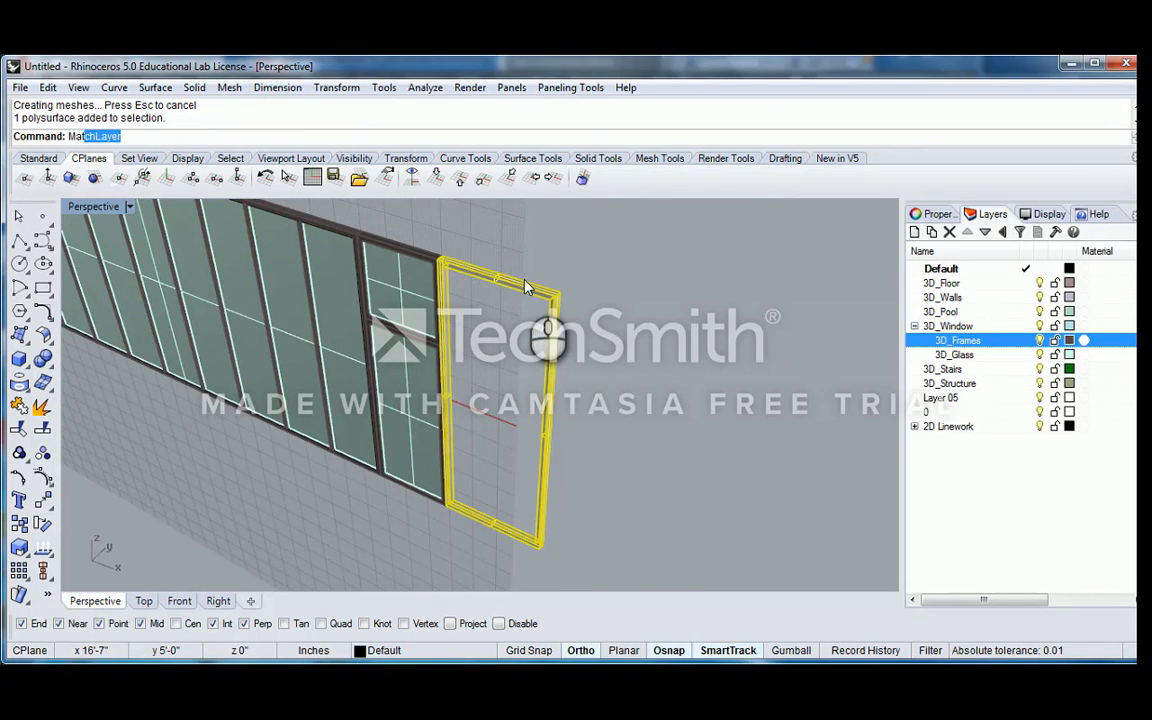
text(ch)
key(Return)
key(Escape)
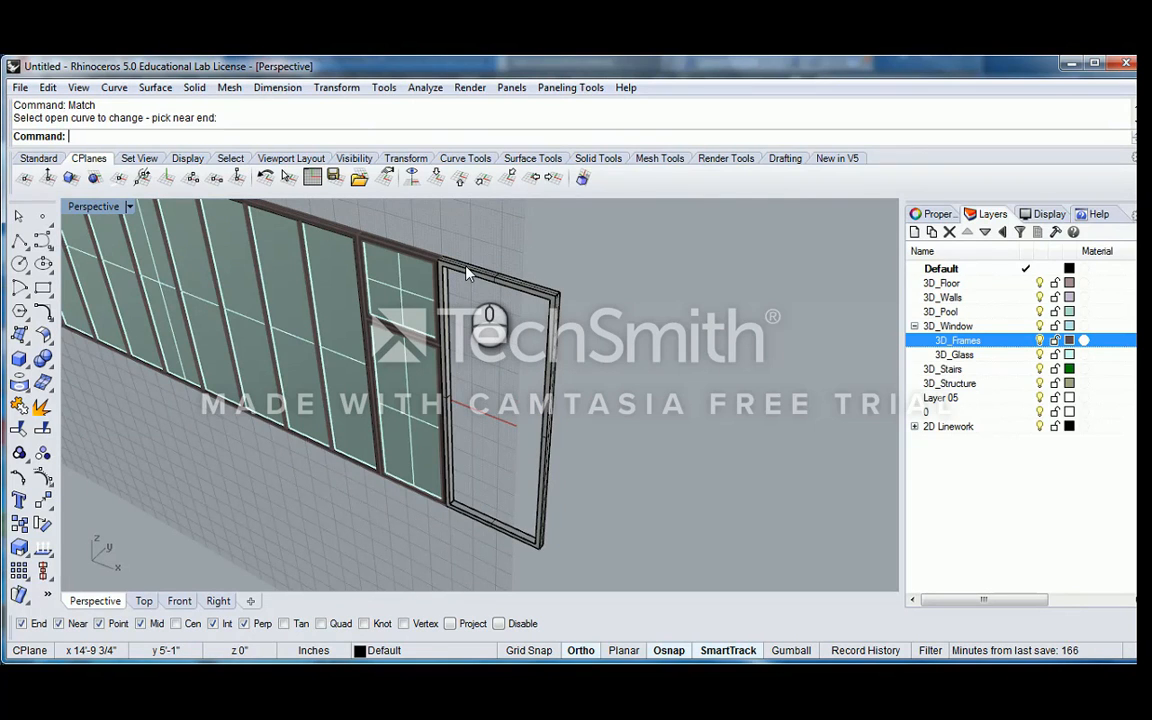
Put the new frame on the window frames' layer by matching it to the neighbouring frame with MatchLayer
text(MatchLayer)
key(Return)
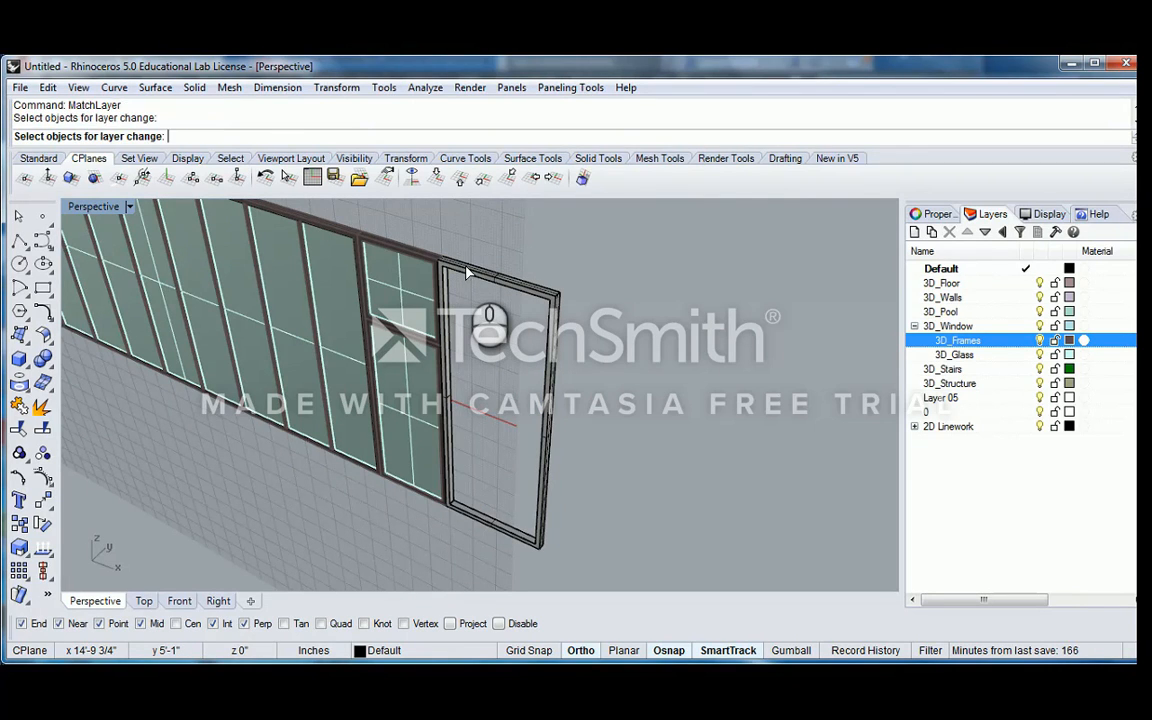
click(461, 263)
click(461, 263)
key(Return)
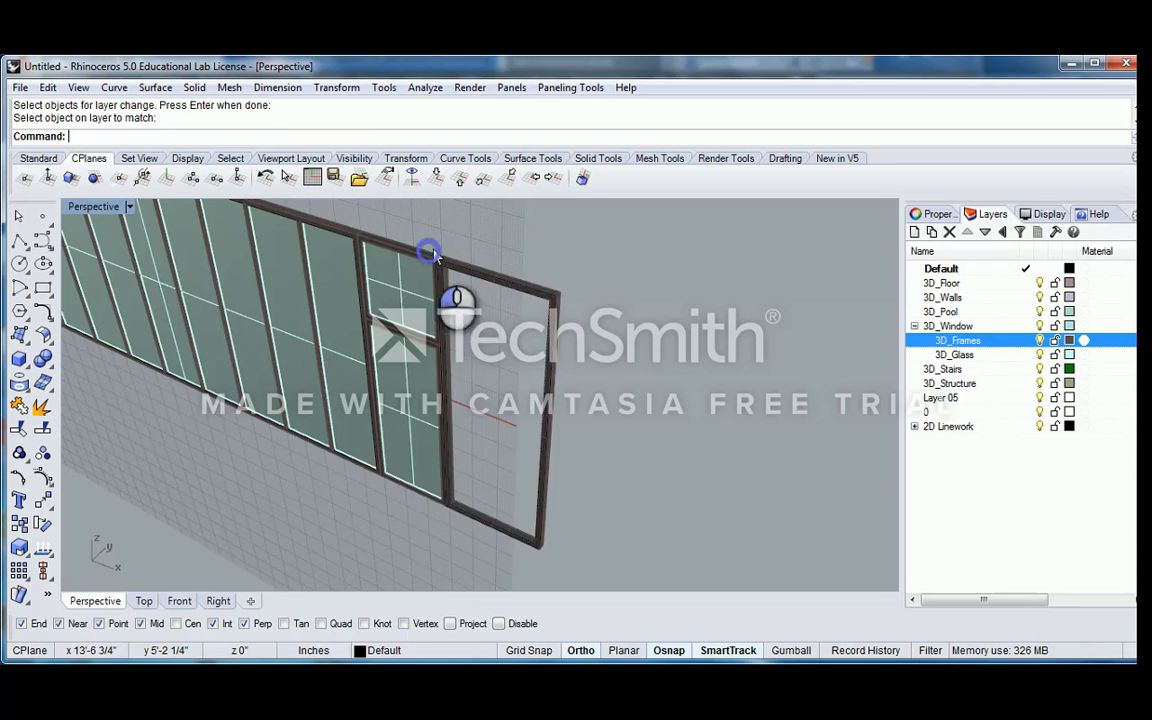
Delete the leftover border and offset curves on the new frame
scroll(468, 272, up, 3)
click(465, 270)
click(510, 311)
key(Delete)
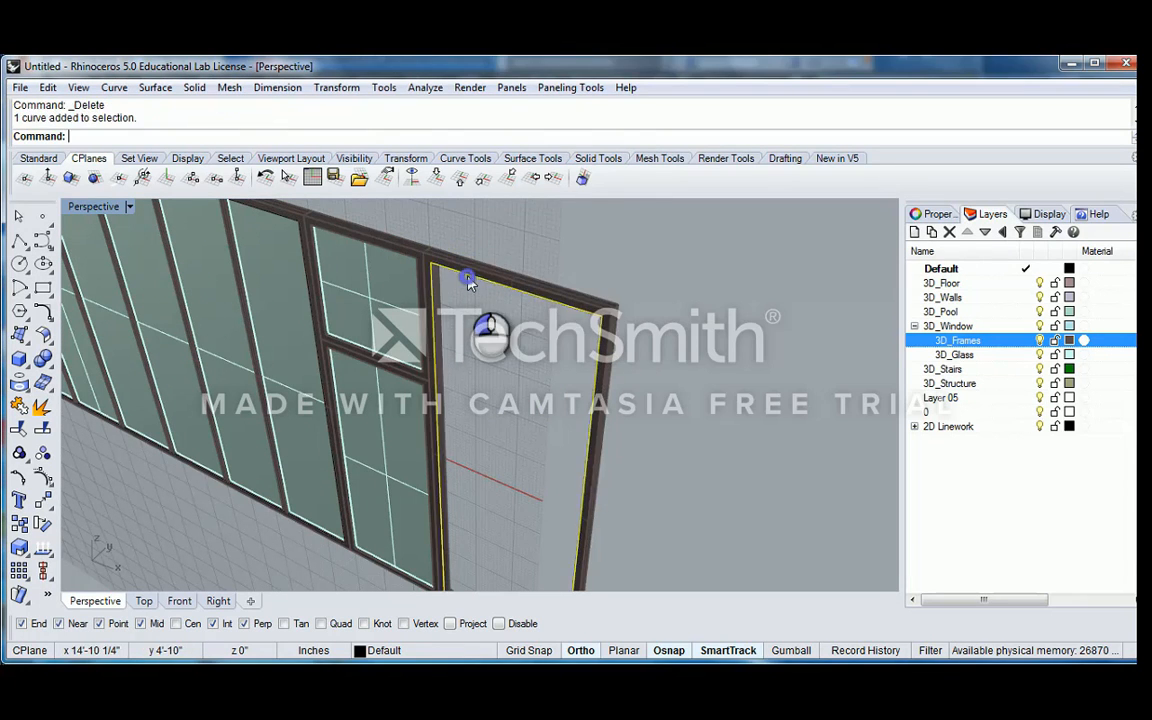
scroll(478, 280, down, 4)
text(Es)
key(Return)
scroll(500, 265, up, 5)
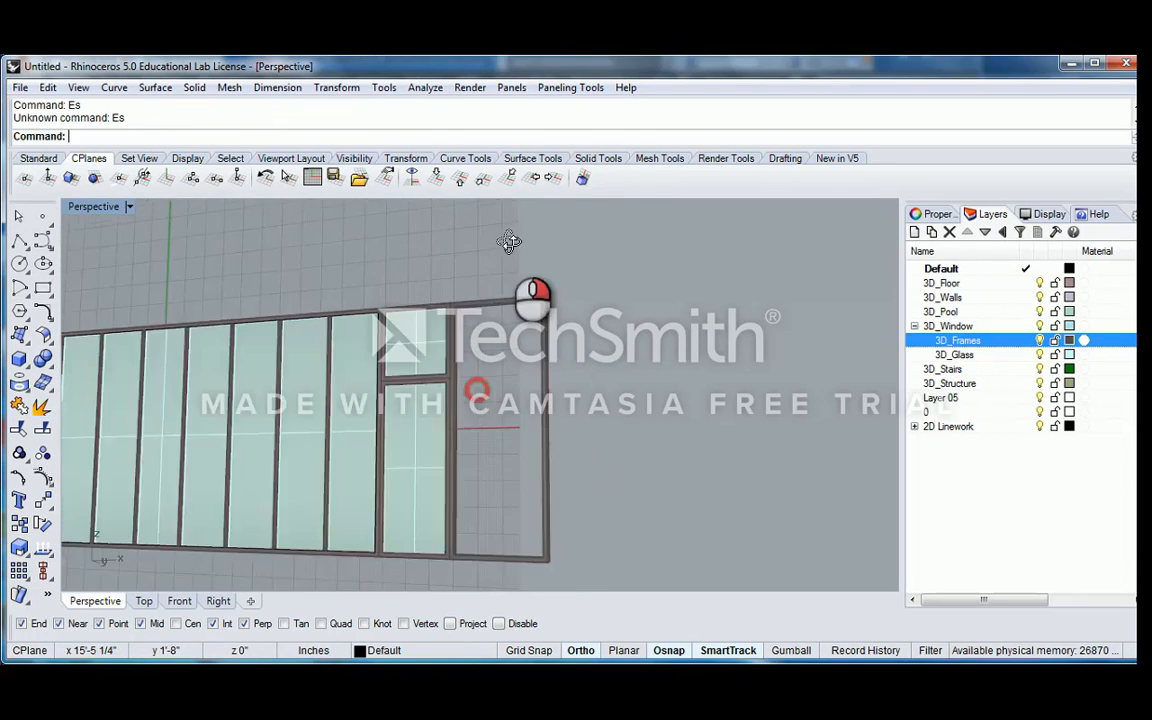
click(470, 311)
key(Escape)
Extrude the new frame's inner top face as a solid down to the bottom inside corner with ExtrudeSrf
text(E)
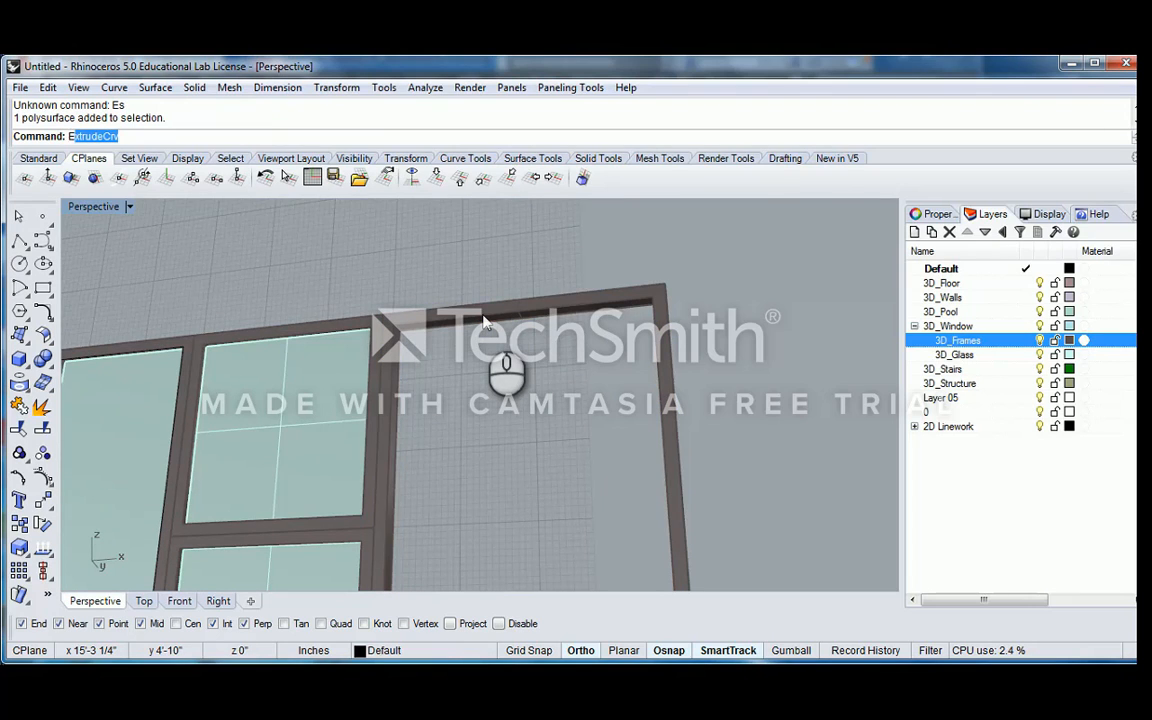
key(Down)
key(Down)
key(Down)
key(Down)
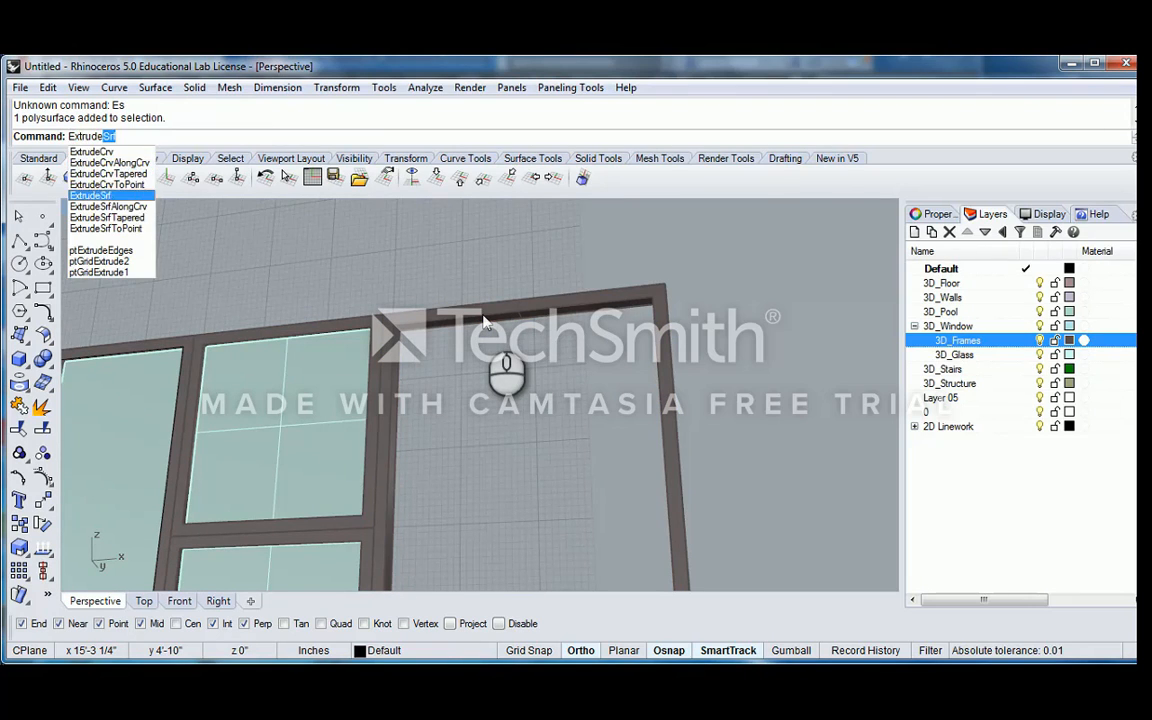
key(Return)
click(506, 316)
click(530, 356)
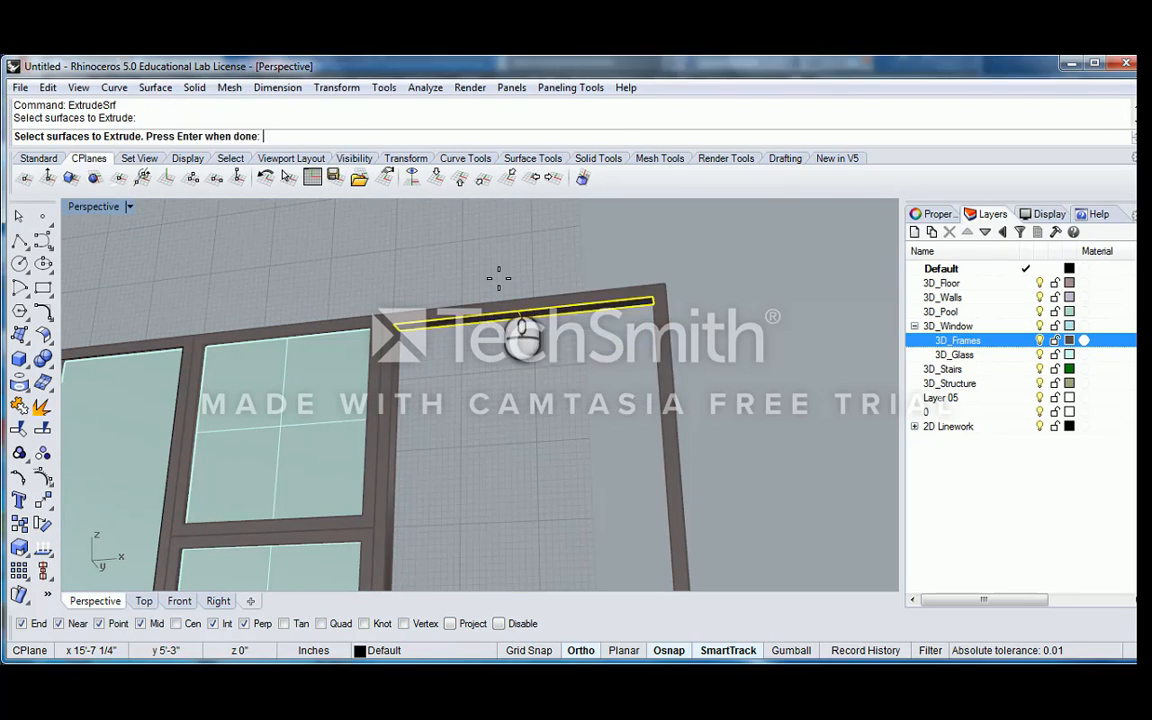
key(Return)
scroll(499, 278, down, 7)
right_drag(500, 346, 500, 440)
scroll(500, 445, up, 12)
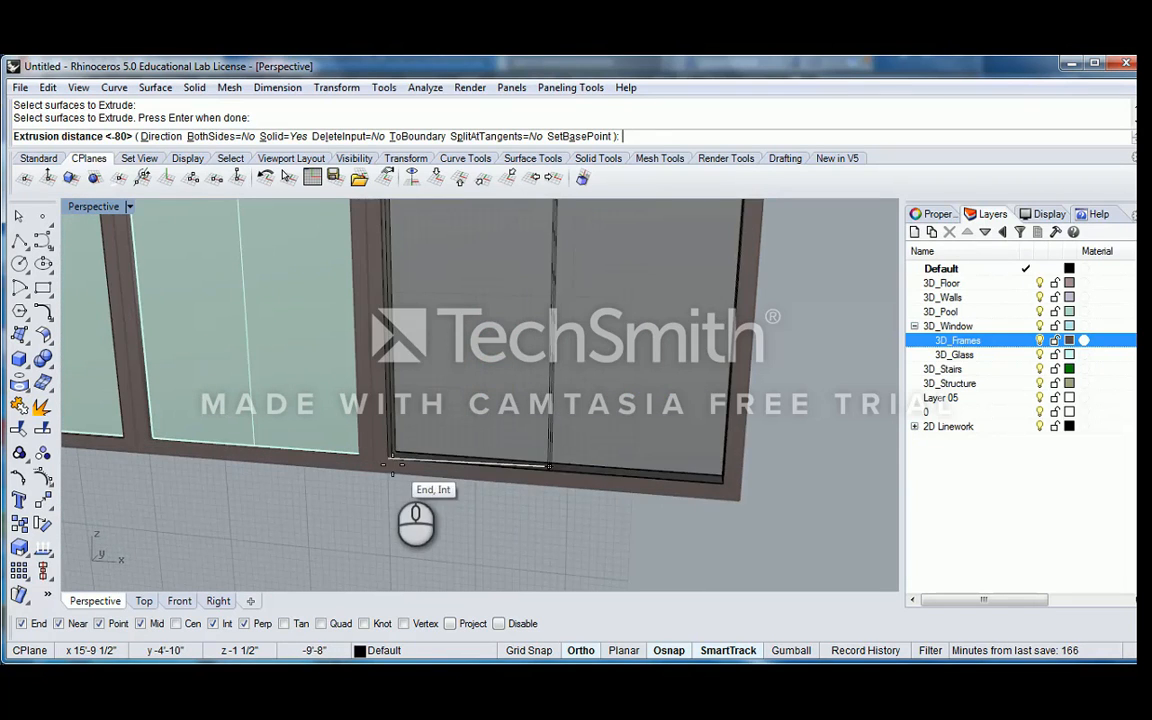
click(391, 465)
Thin the infill solid with Scale1D about the midpoint of its depth edge, using the neighbouring pane's lower corner as second reference
click(450, 397)
scroll(457, 402, down, 7)
scroll(455, 402, up, 5)
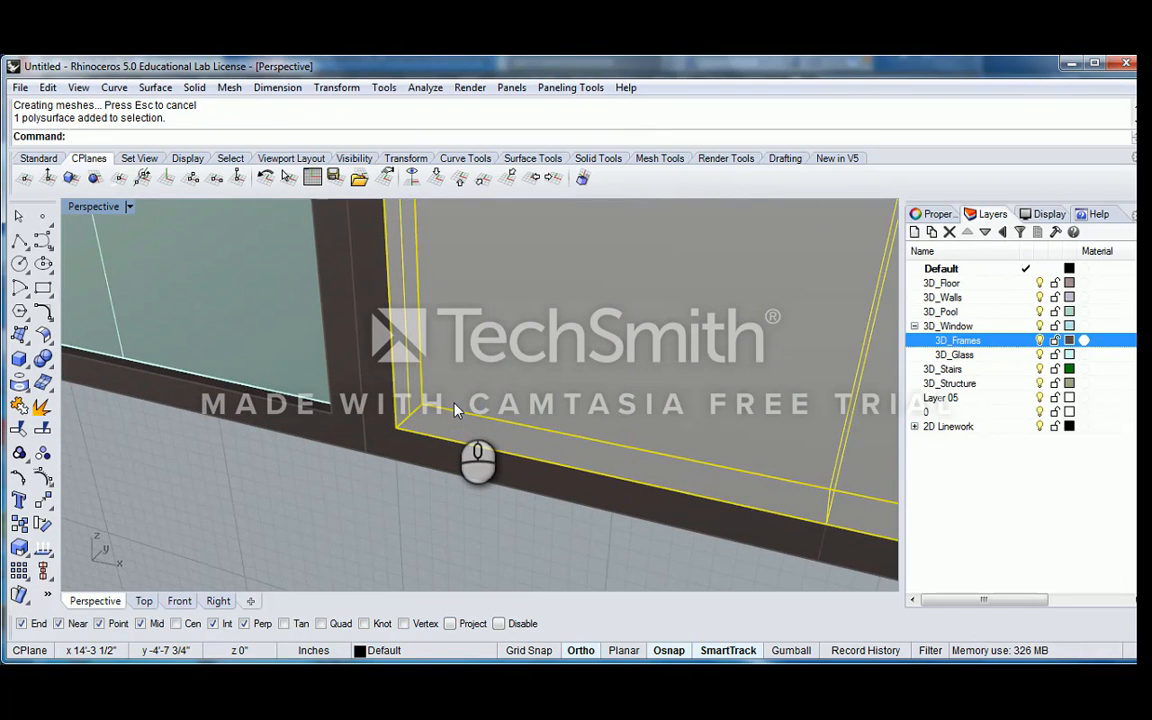
text(e)
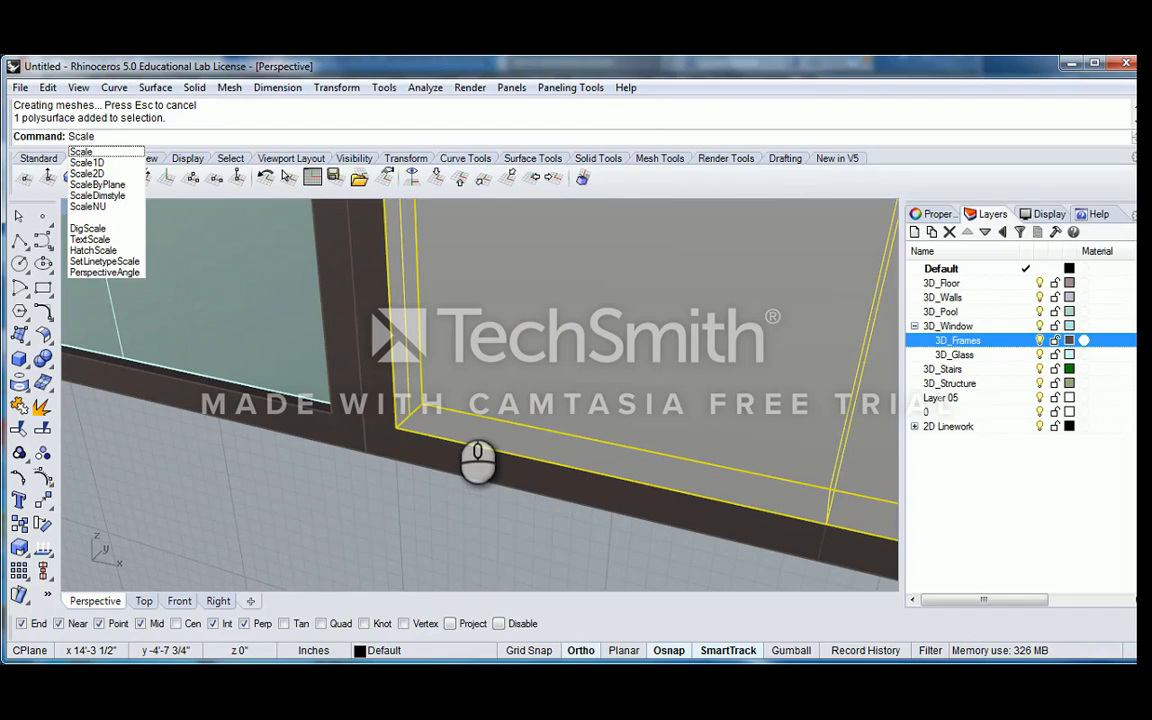
key(Down)
key(Return)
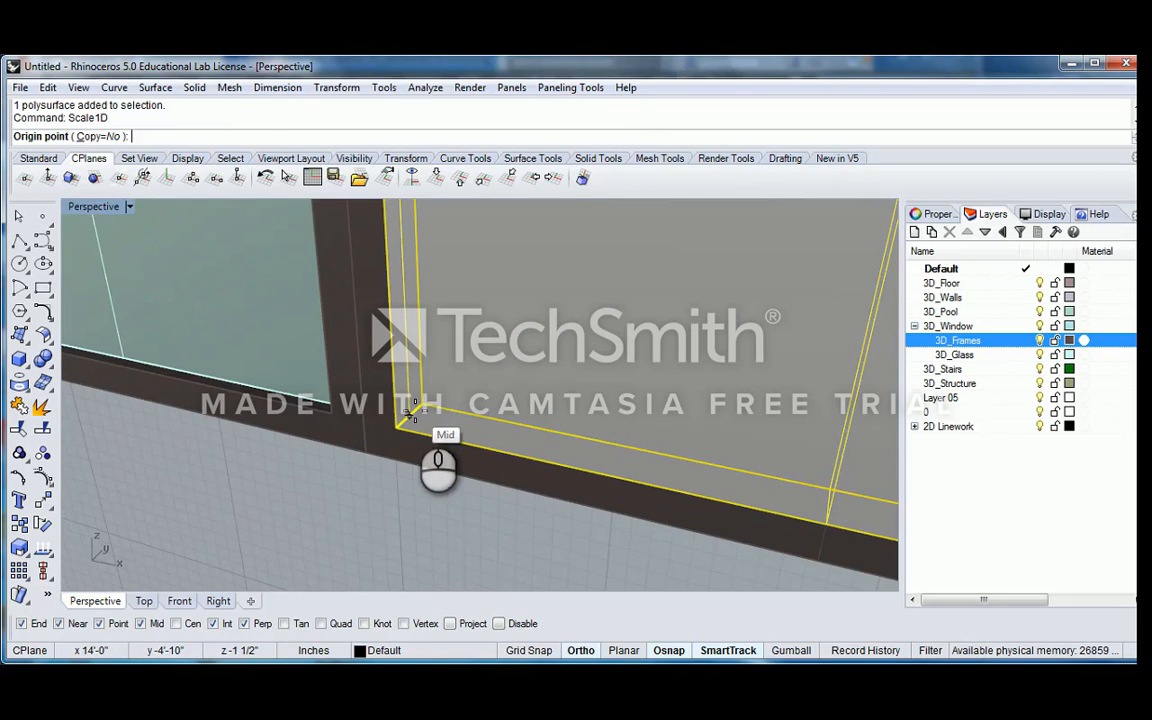
click(408, 415)
click(398, 421)
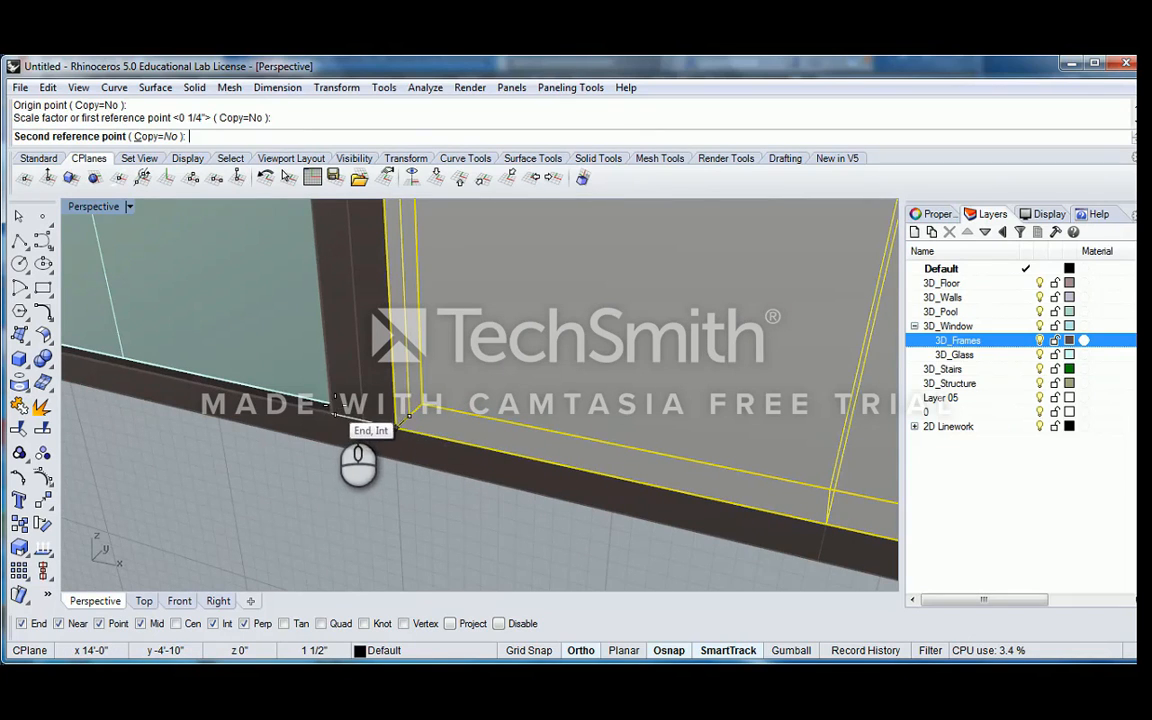
click(332, 407)
scroll(499, 312, down, 10)
scroll(488, 362, up, 5)
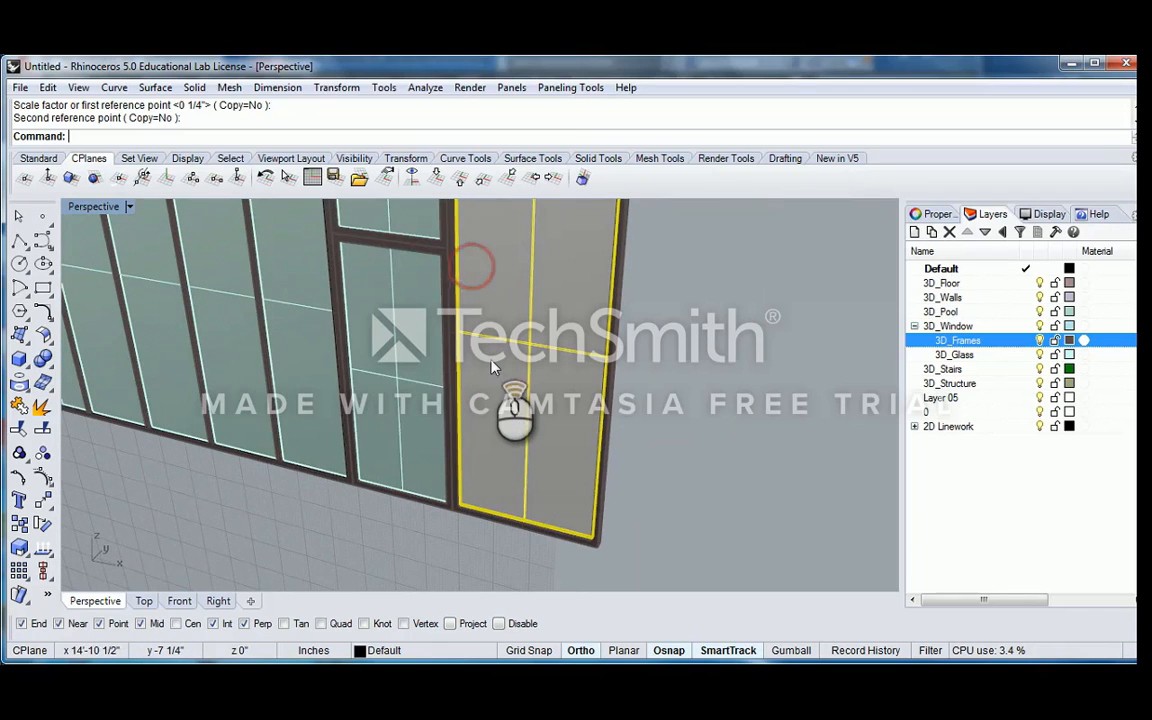
Put the new infill pane on the neighbouring glass pane's layer with MatchLayer
key(Return)
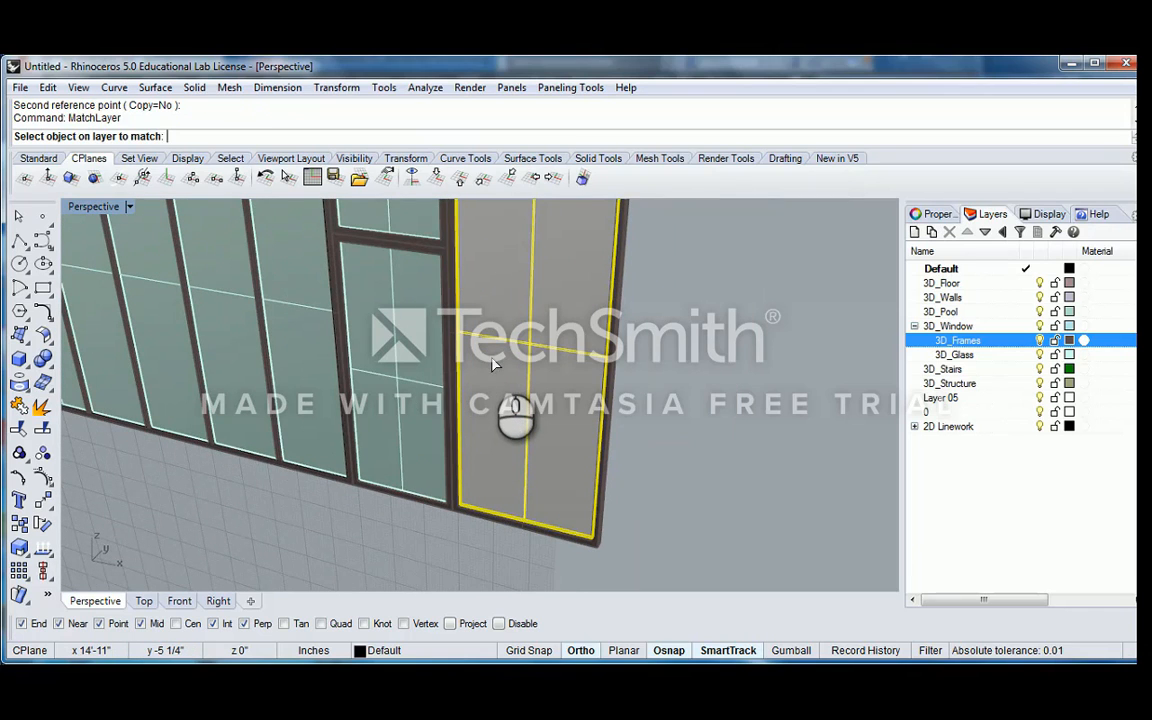
click(412, 316)
scroll(425, 311, down, 7)
right_drag(496, 327, 501, 375)
key(Escape)
scroll(435, 339, up, 4)
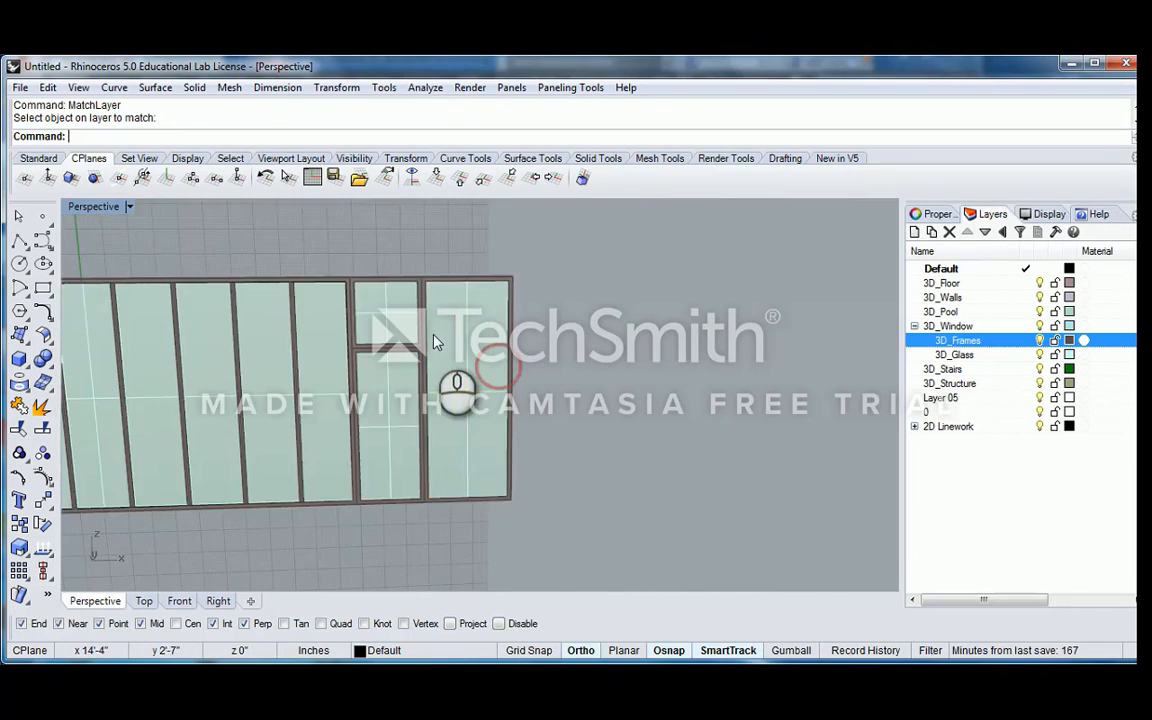
Turn off the surface isocurve display for all objects of the window wall
scroll(435, 339, down, 5)
right_drag(424, 362, 533, 347)
key(ctrl+a)
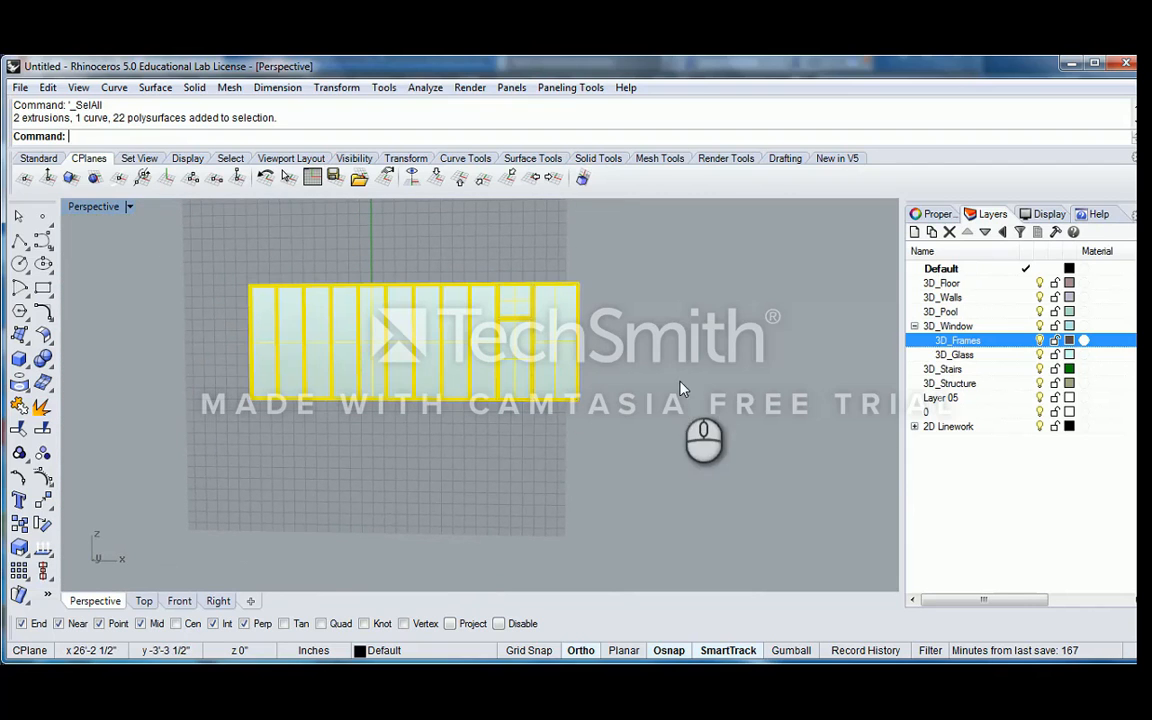
click(935, 212)
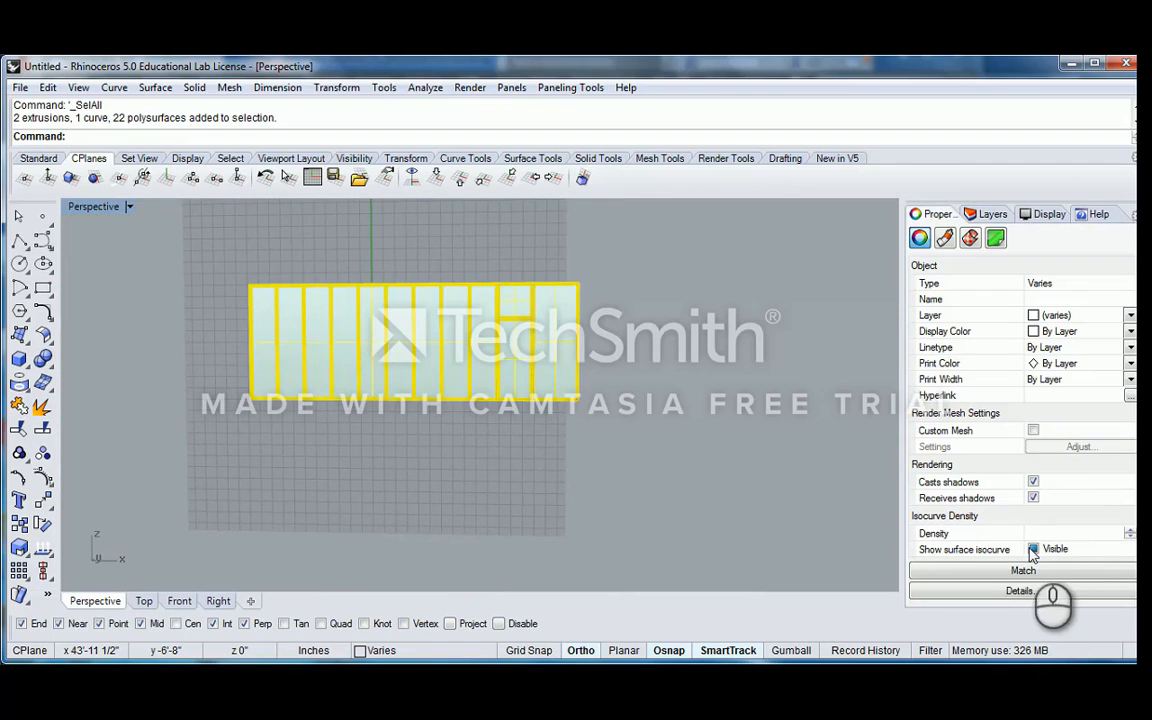
click(732, 352)
scroll(527, 305, up, 6)
right_drag(567, 335, 380, 166)
scroll(496, 330, up, 5)
scroll(500, 335, down, 6)
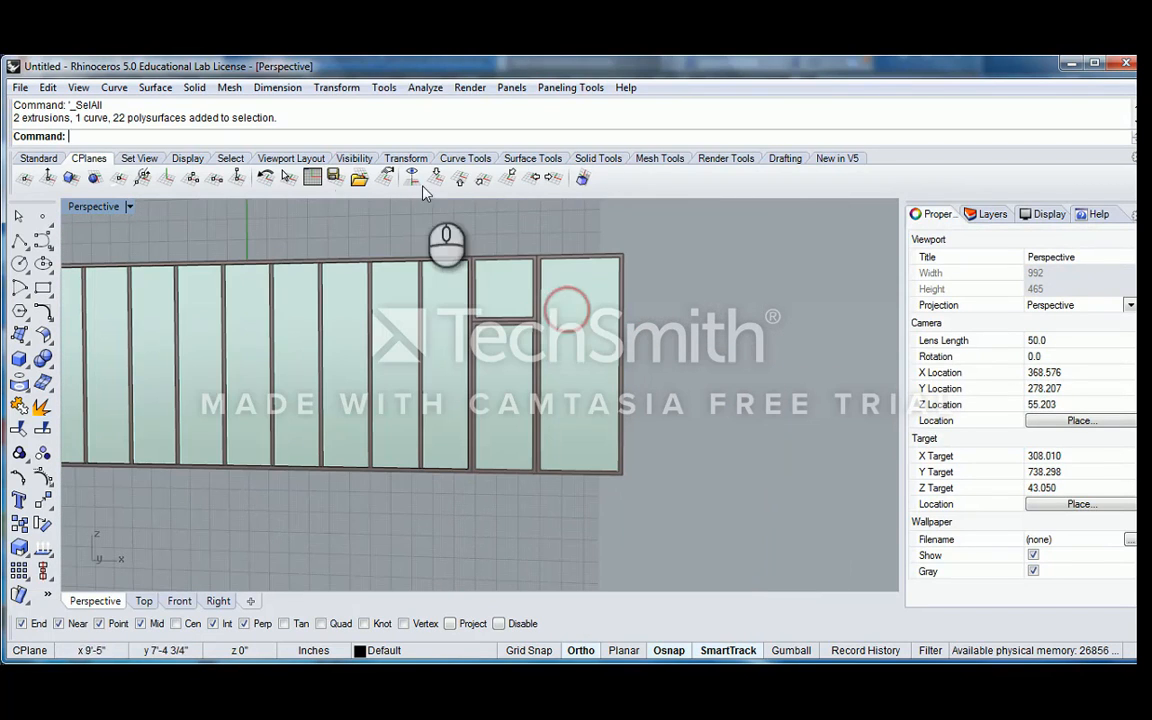
Show all hidden objects to bring back the rest of the building around the window wall
click(38, 158)
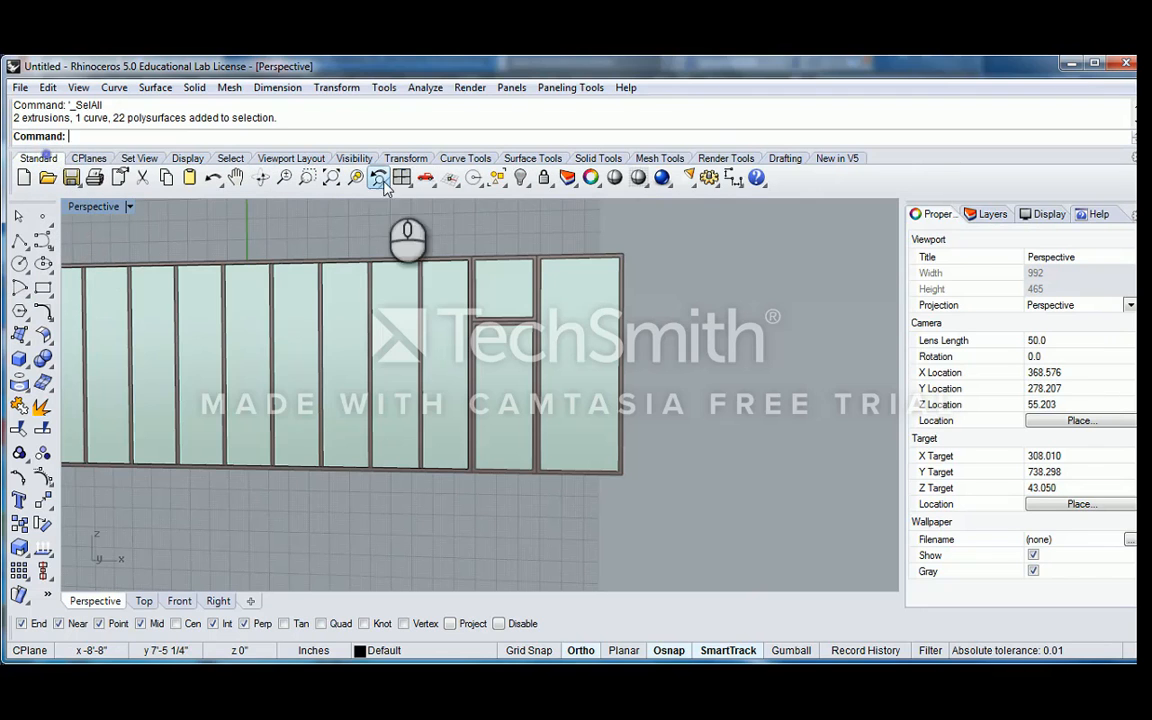
click(521, 177)
right_drag(517, 352, 426, 484)
scroll(458, 425, up, 4)
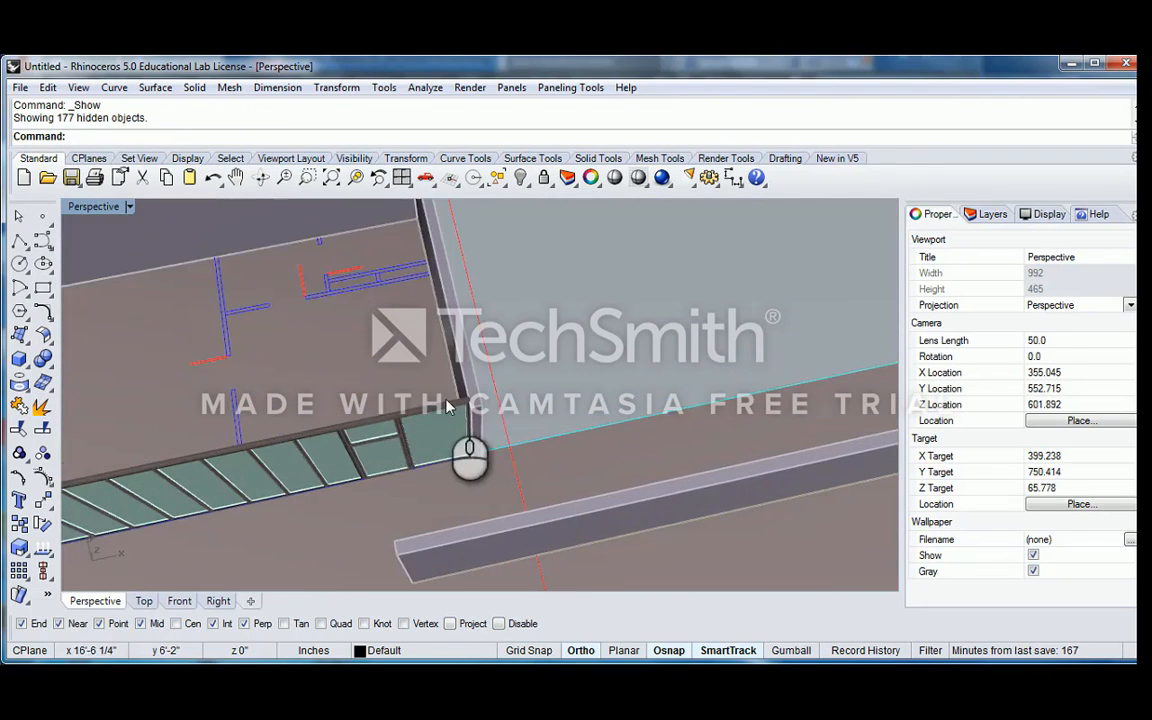
right_drag(449, 400, 418, 385)
scroll(418, 385, down, 4)
right_drag(513, 381, 456, 362)
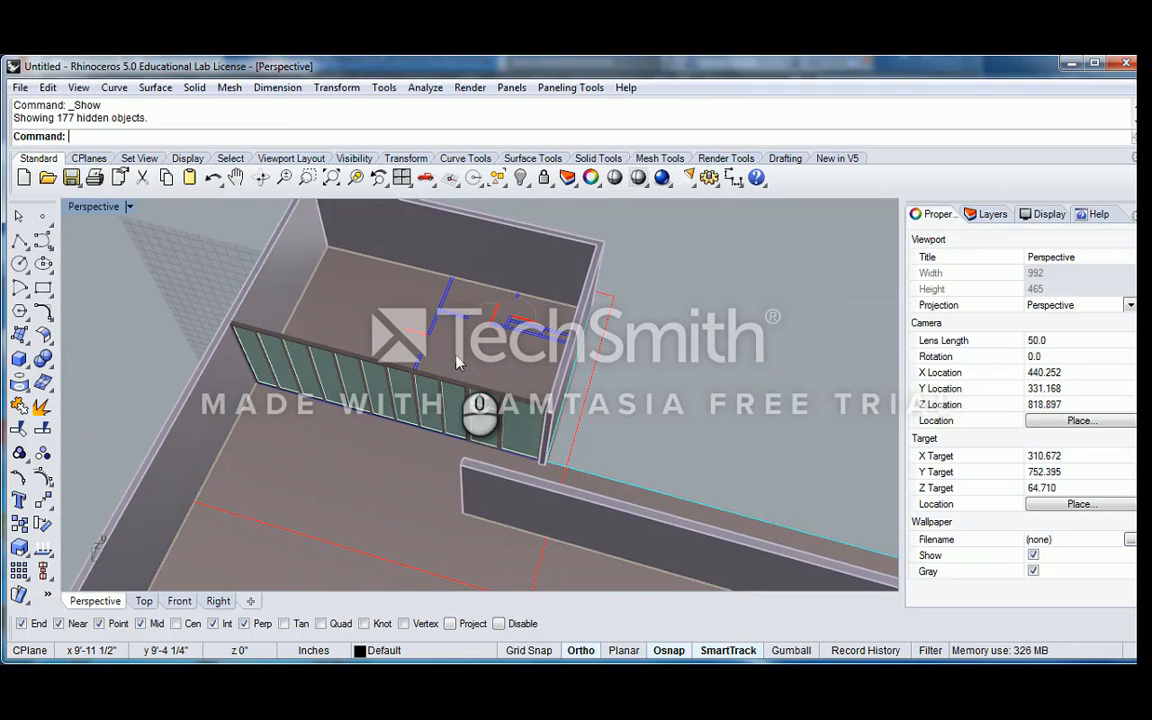
scroll(458, 356, down, 4)
shift+right_drag(502, 313, 455, 393)
right_drag(455, 393, 492, 376)
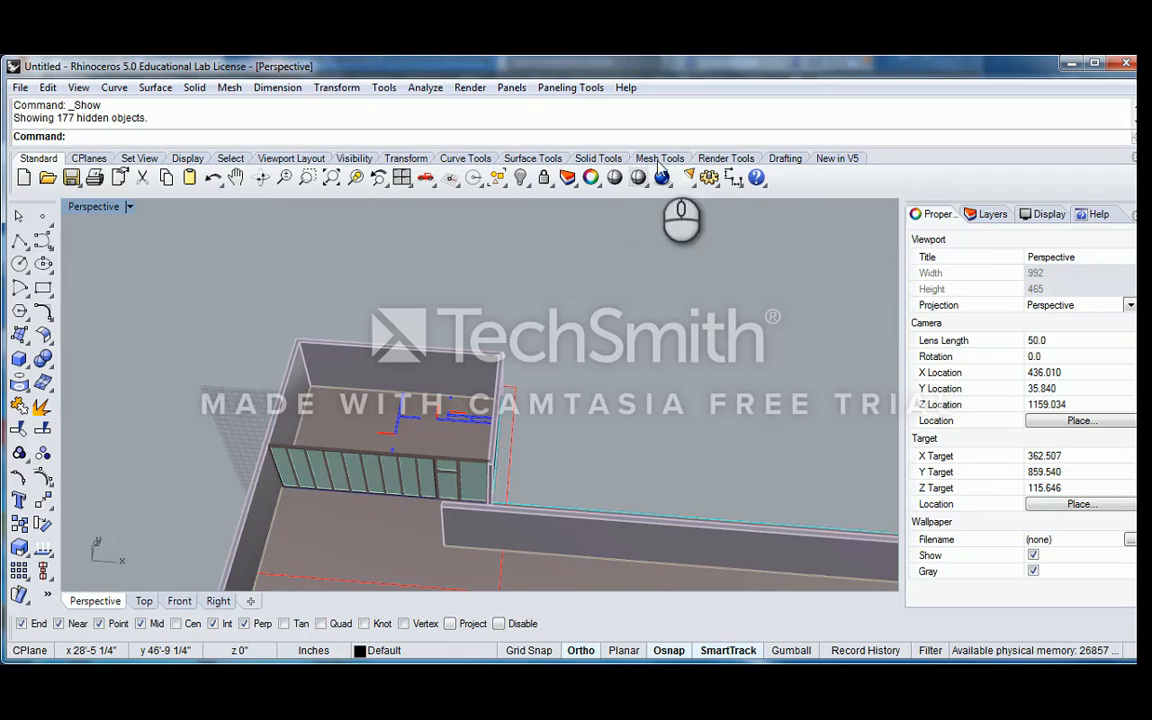
Set the construction plane to the World Bottom plane
click(141, 158)
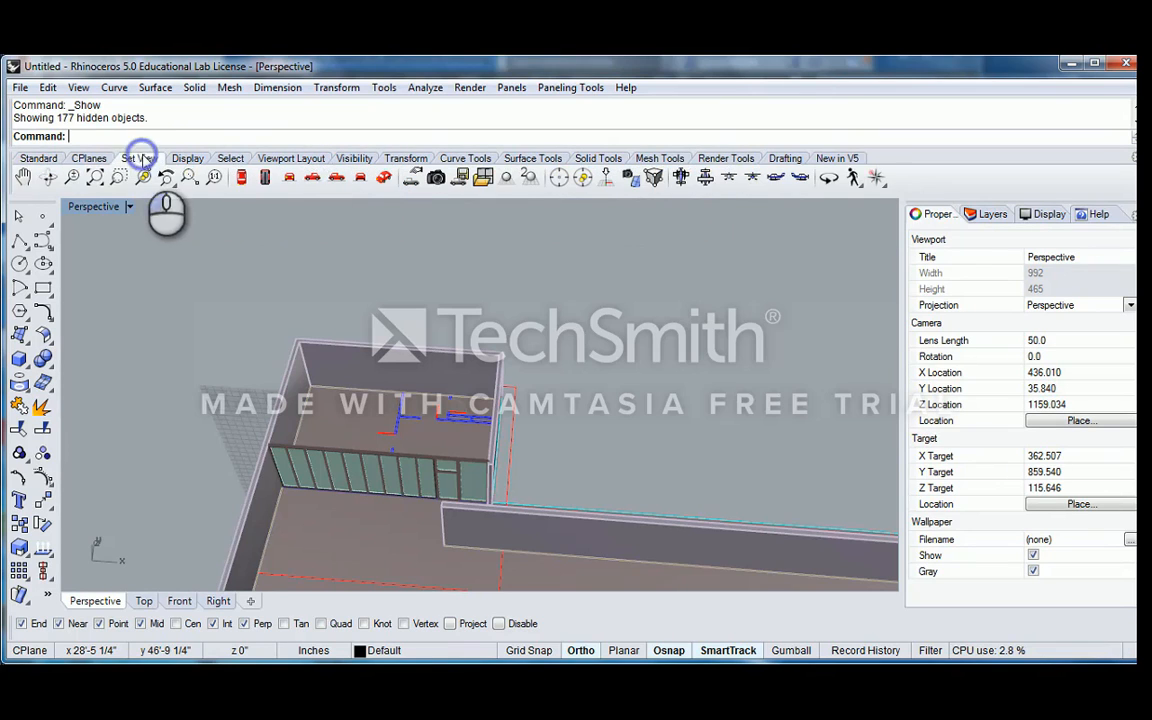
click(88, 158)
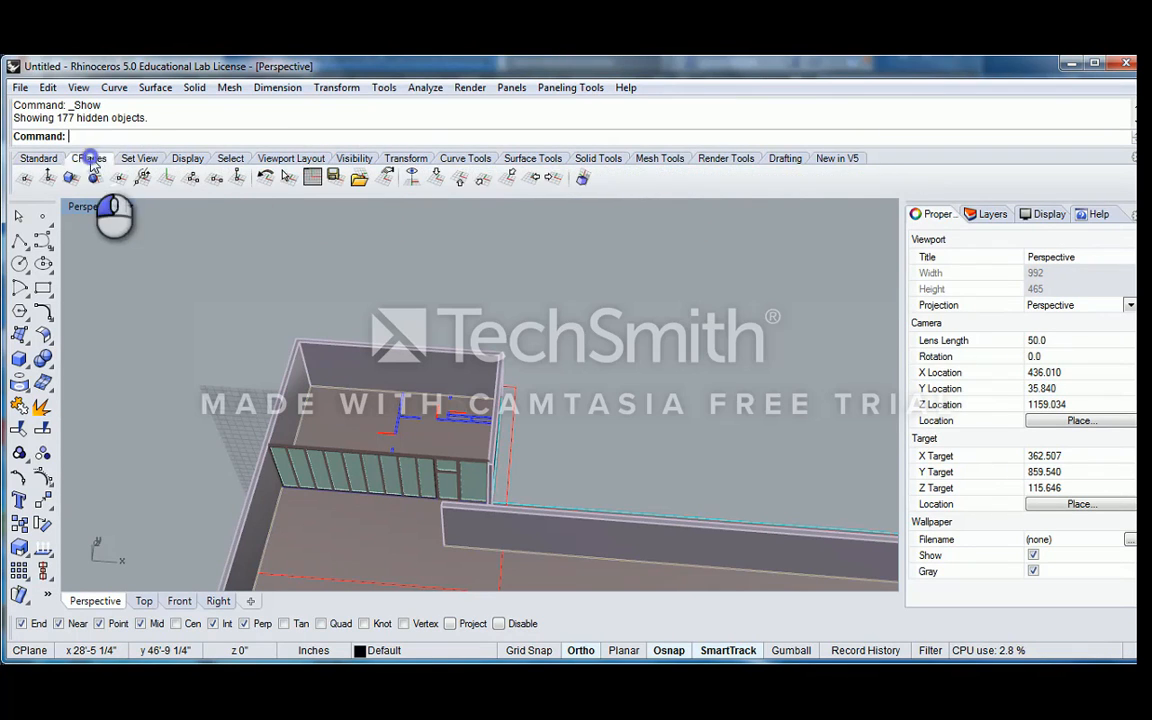
click(457, 181)
scroll(512, 341, down, 10)
shift+right_drag(468, 478, 582, 406)
scroll(433, 373, up, 4)
Add a command alias PL with the macro Polyline in the Aliases options
click(20, 88)
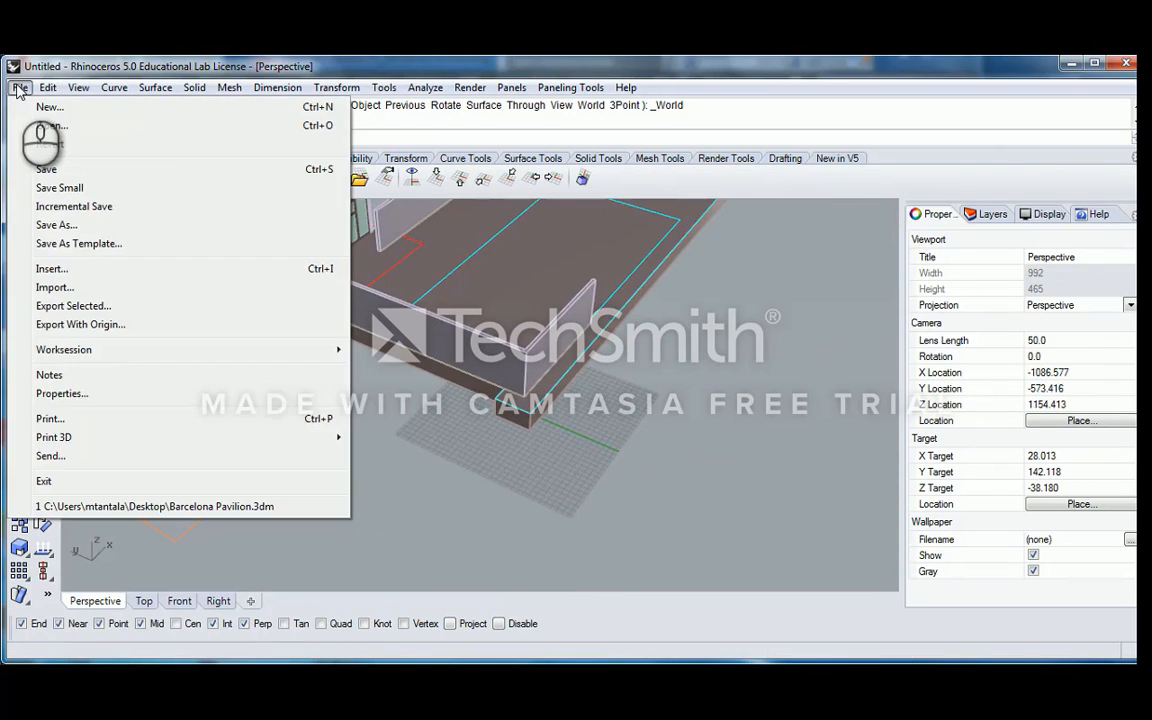
click(70, 393)
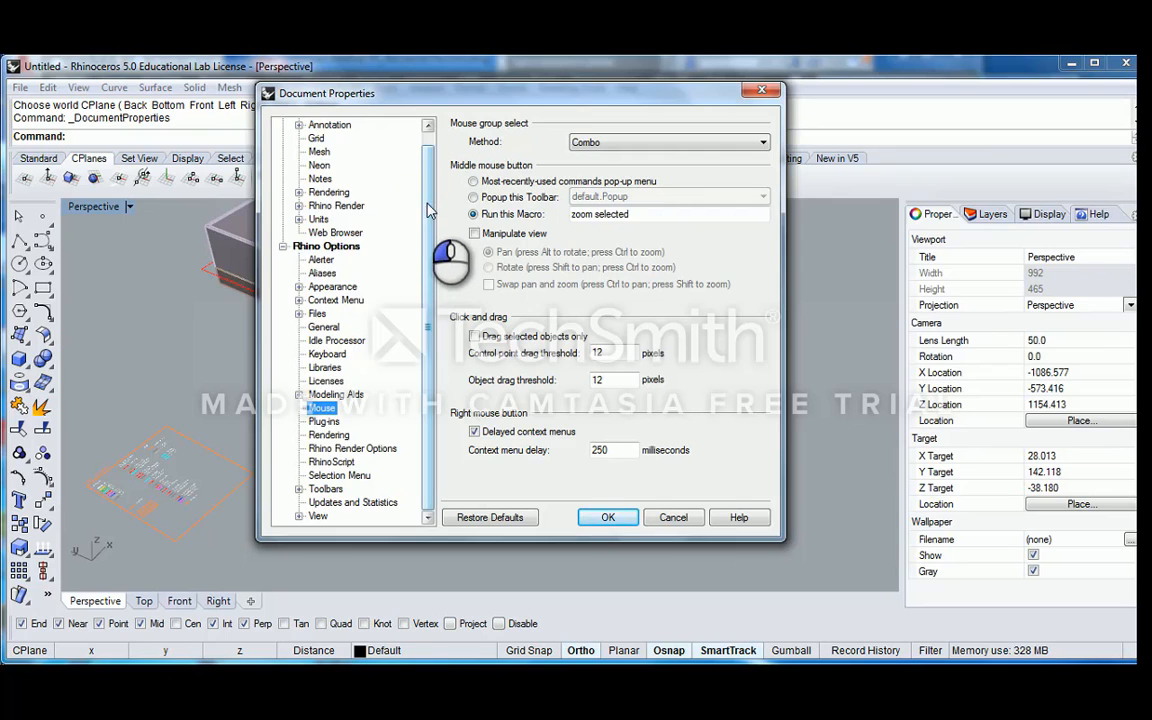
scroll(395, 180, up, 1)
click(322, 286)
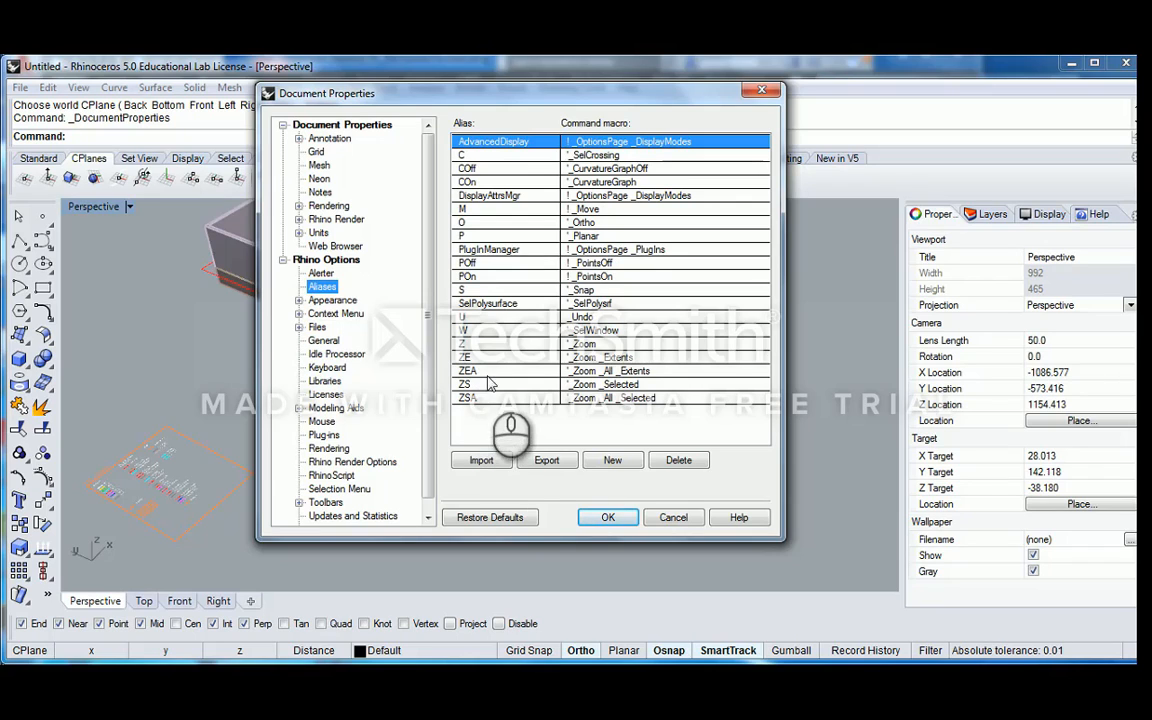
click(614, 461)
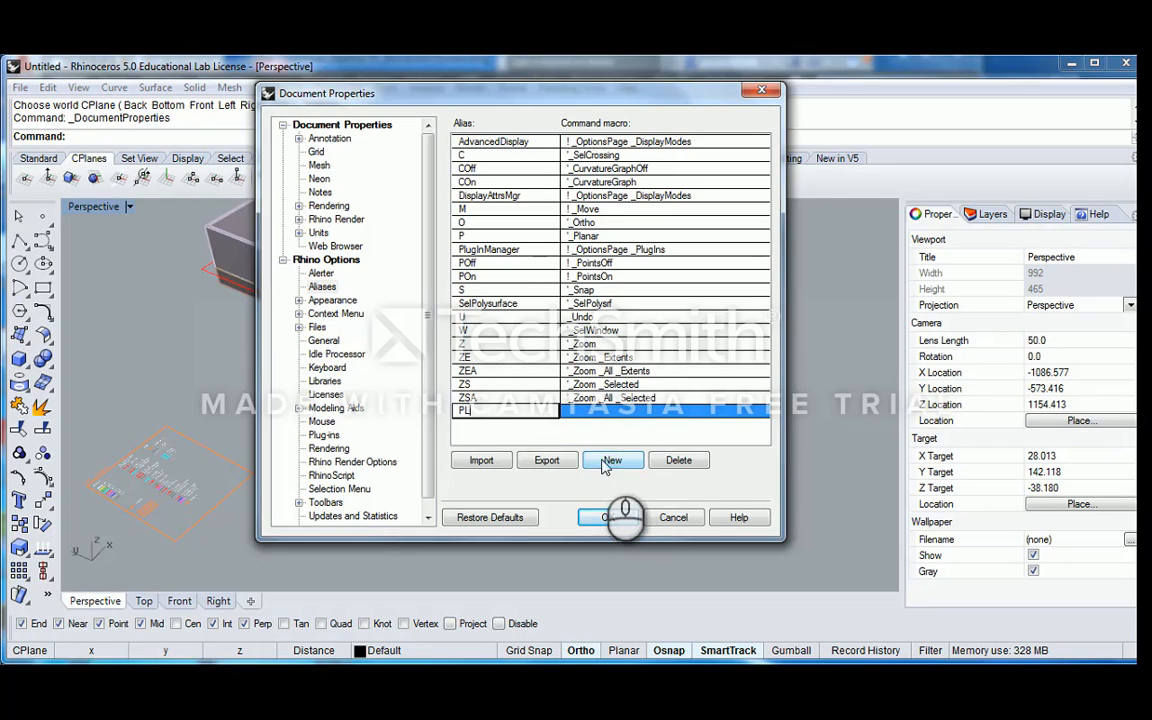
click(643, 410)
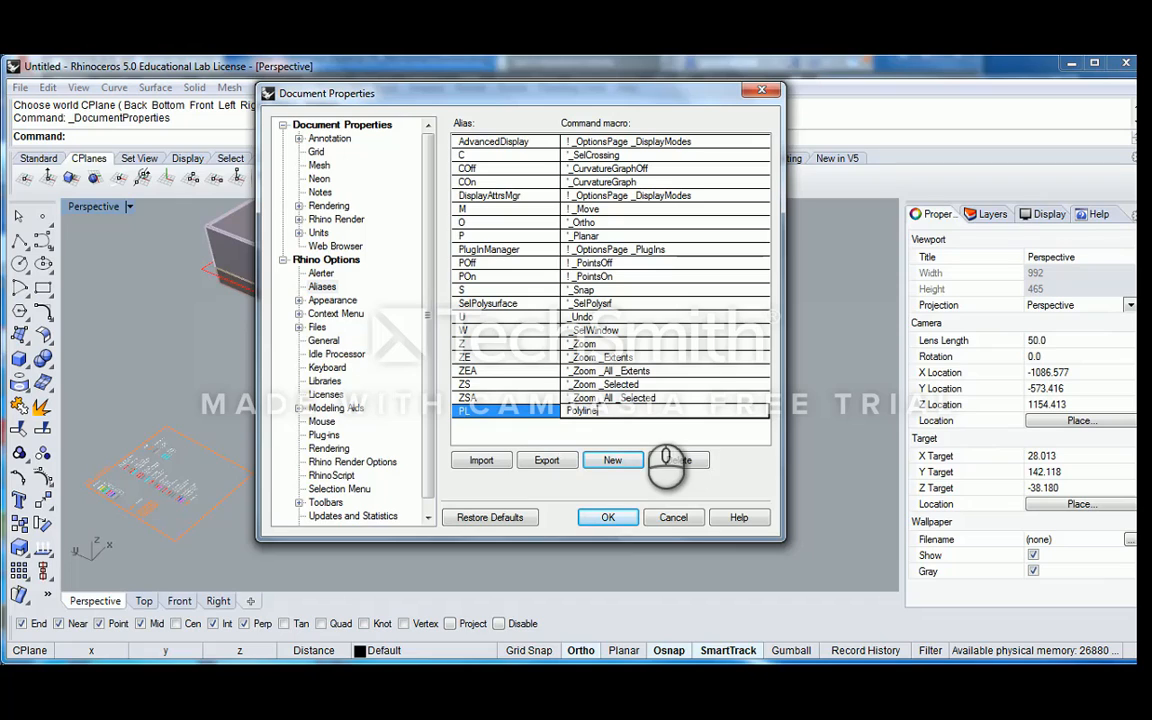
Add the aliases EC for Extrude Curve and ES for Extrude Surface, and accept the options
click(619, 465)
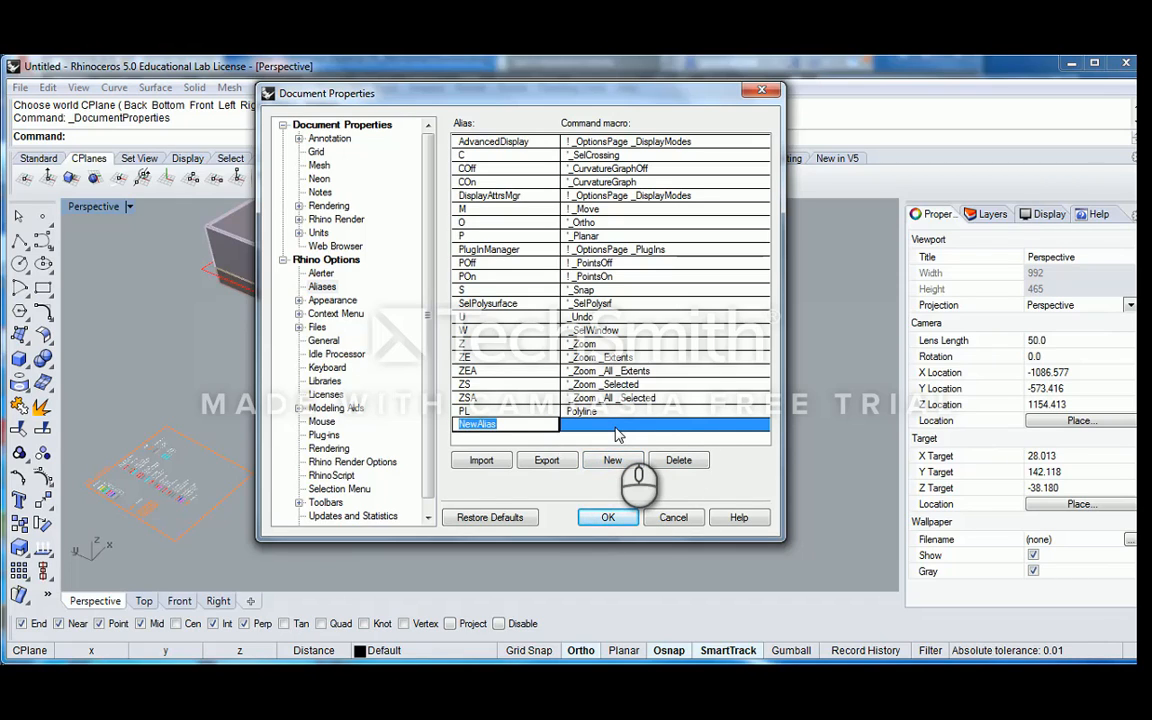
key(Tab)
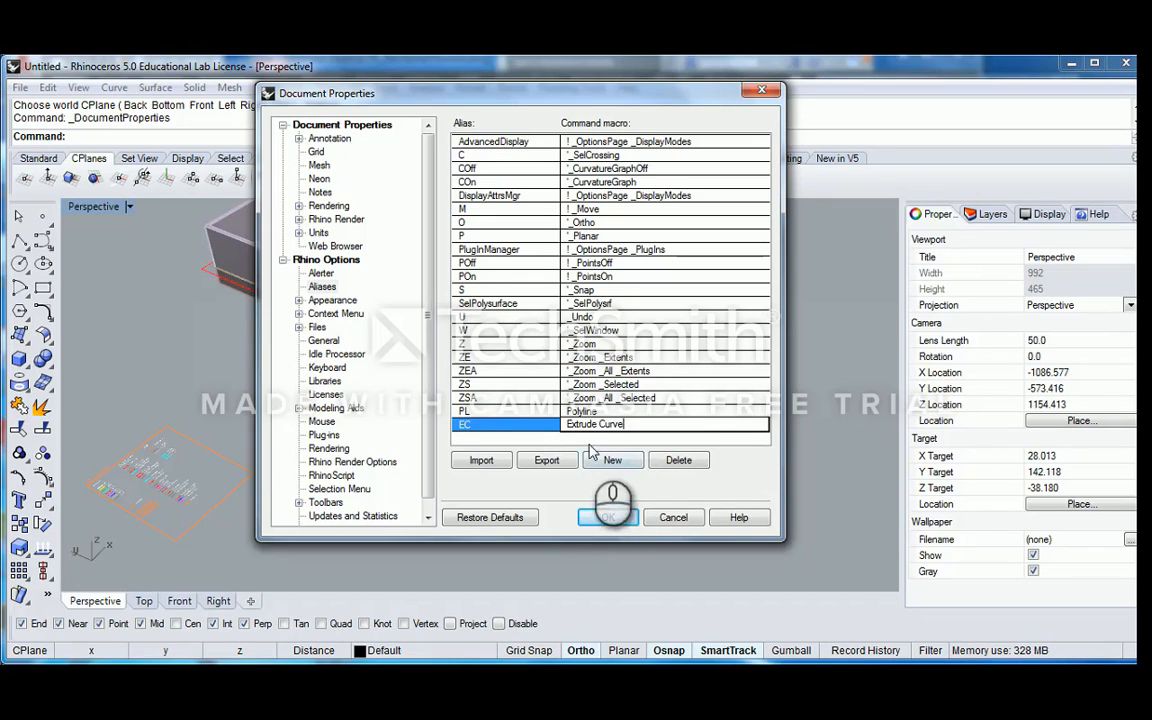
click(614, 461)
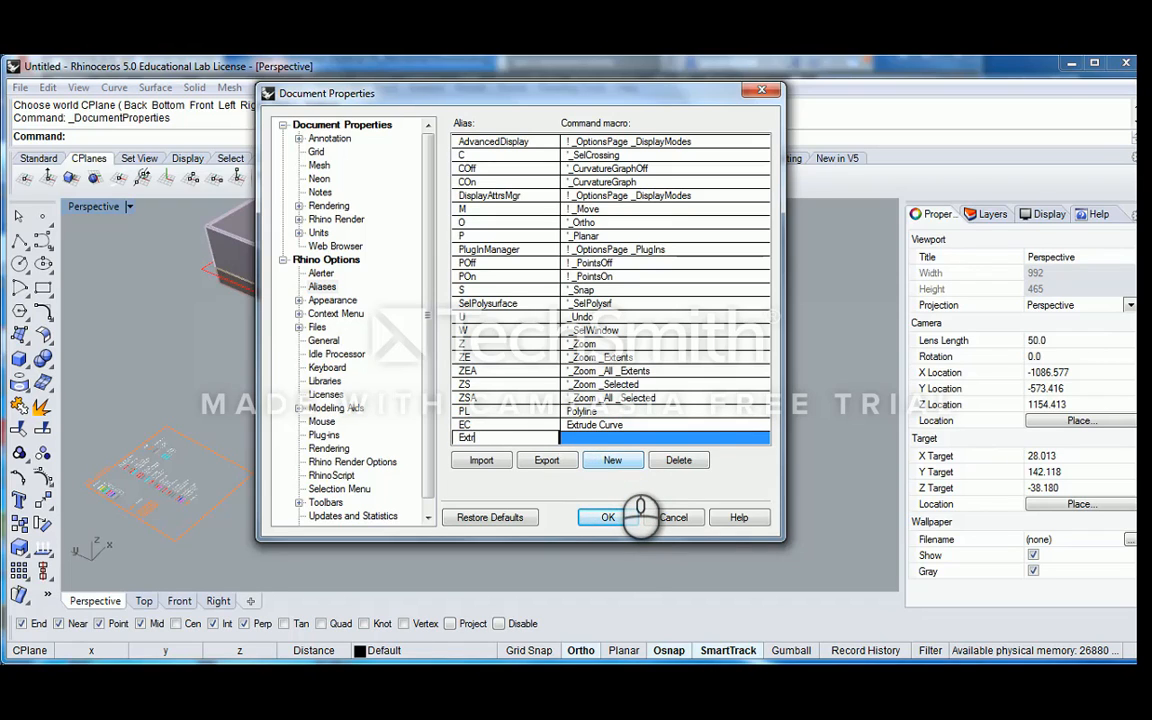
click(596, 437)
click(604, 425)
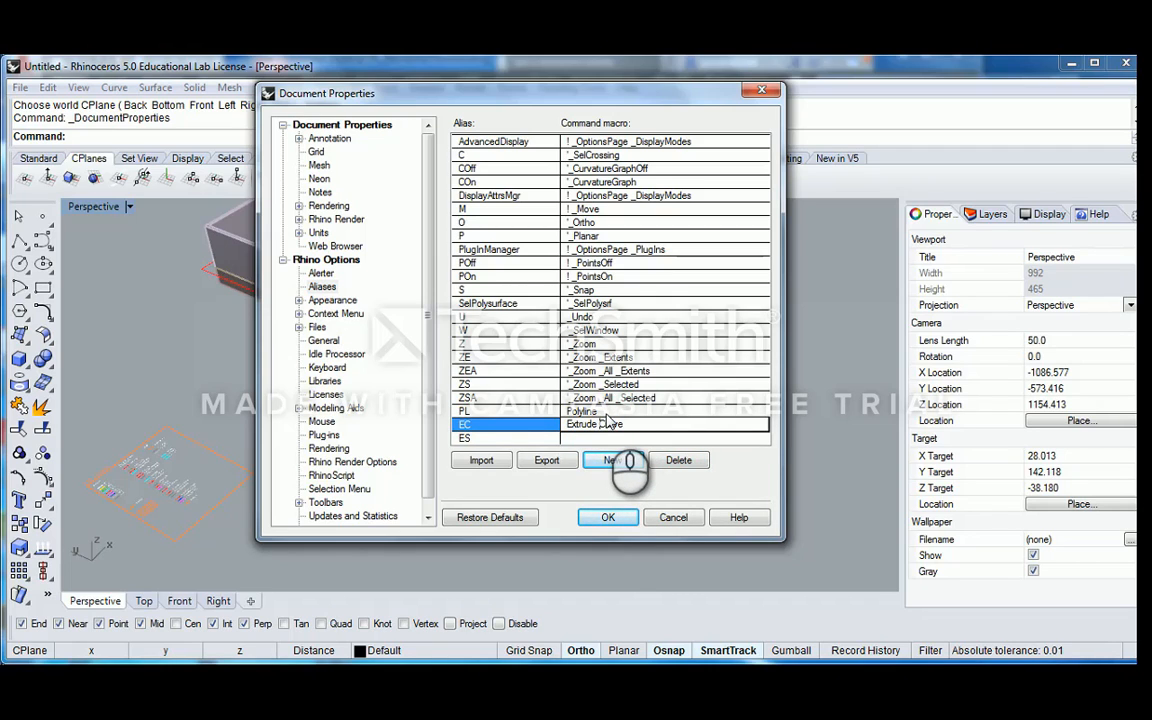
click(582, 439)
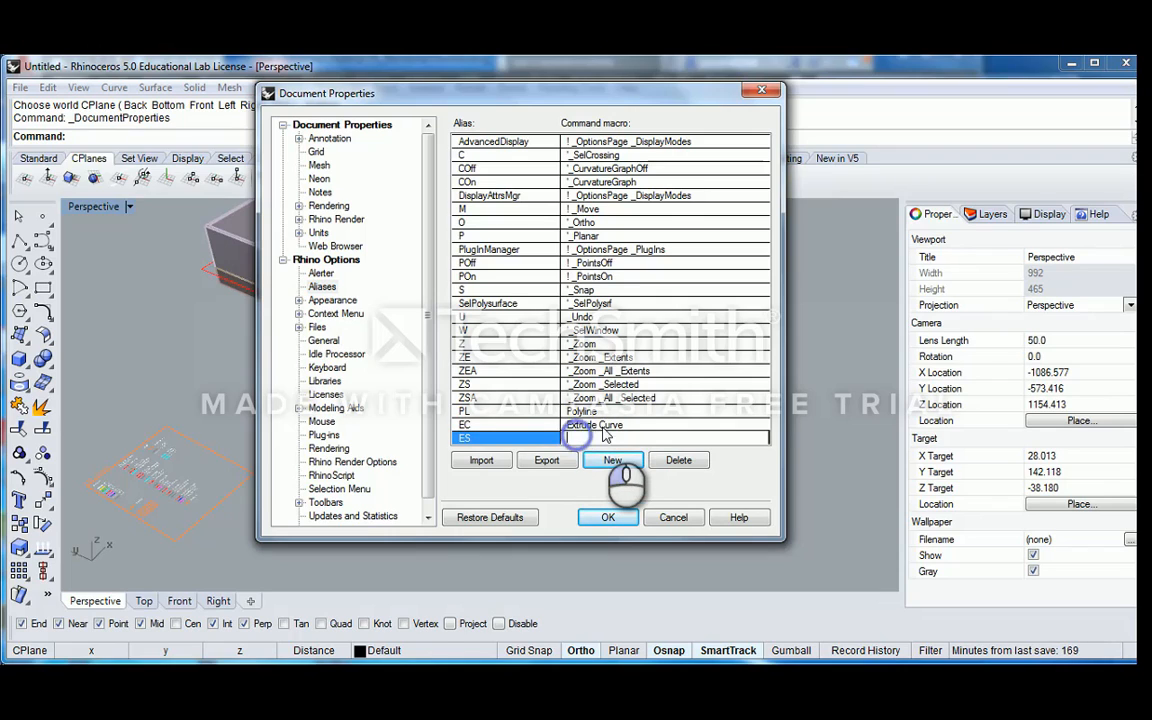
text(Extrude Surface)
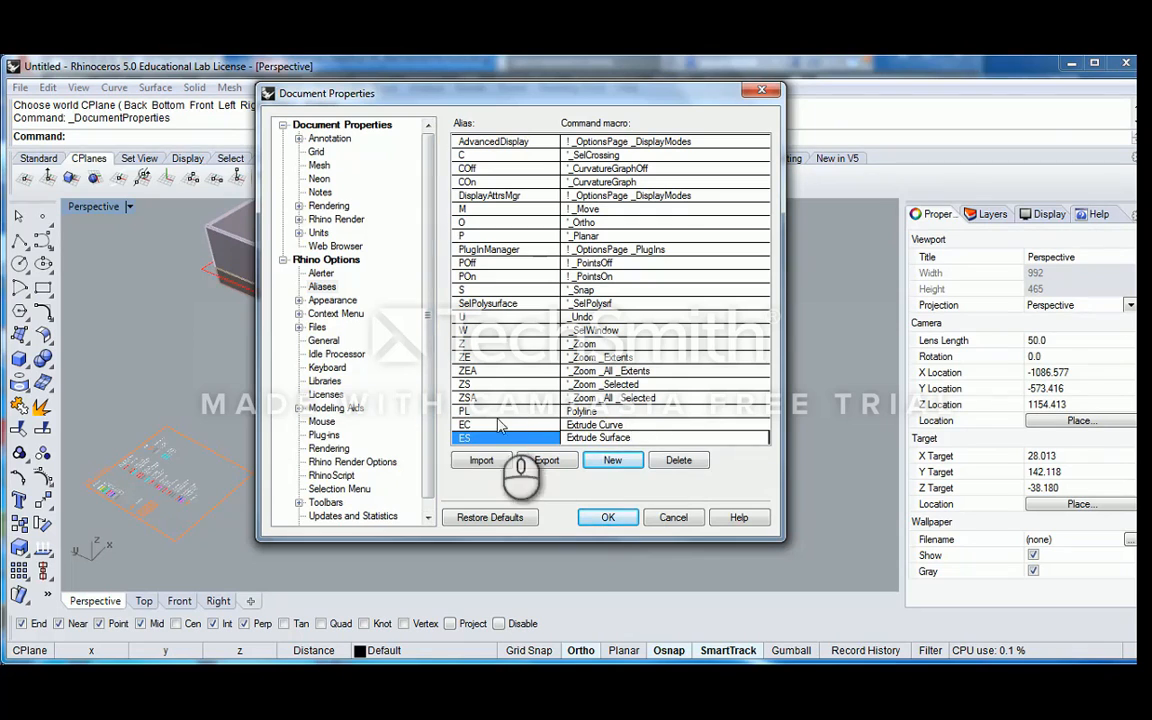
click(607, 517)
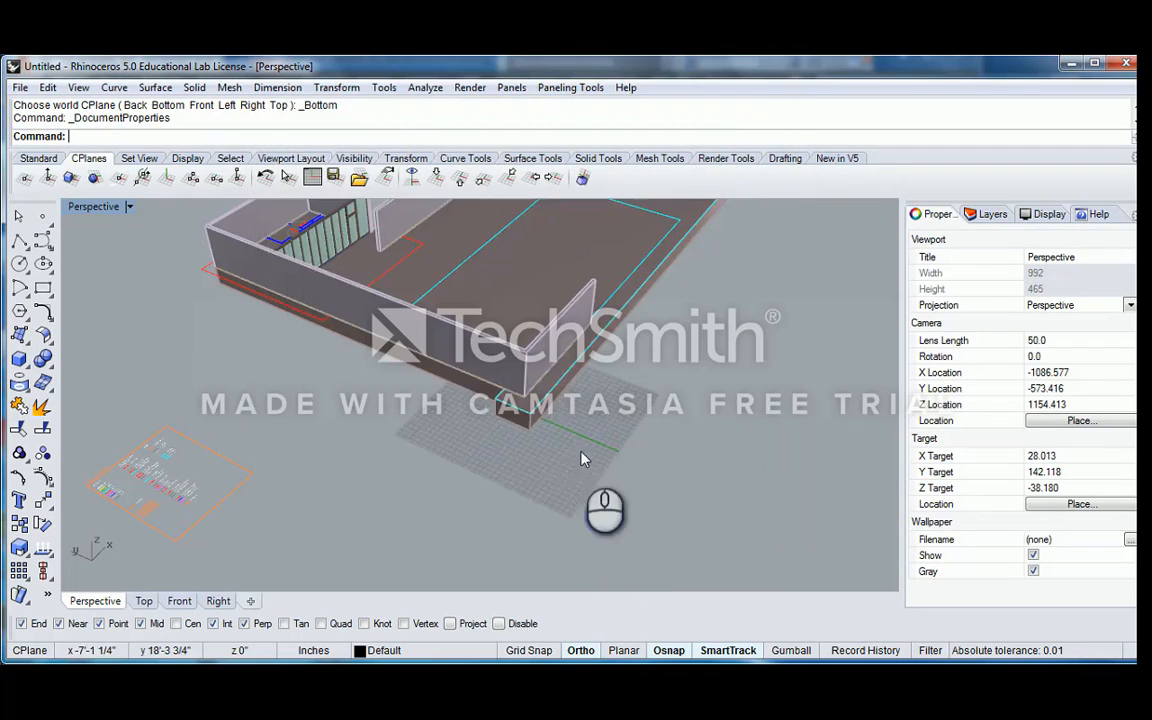
scroll(582, 452, down, 6)
right_drag(563, 397, 552, 436)
scroll(552, 436, up, 6)
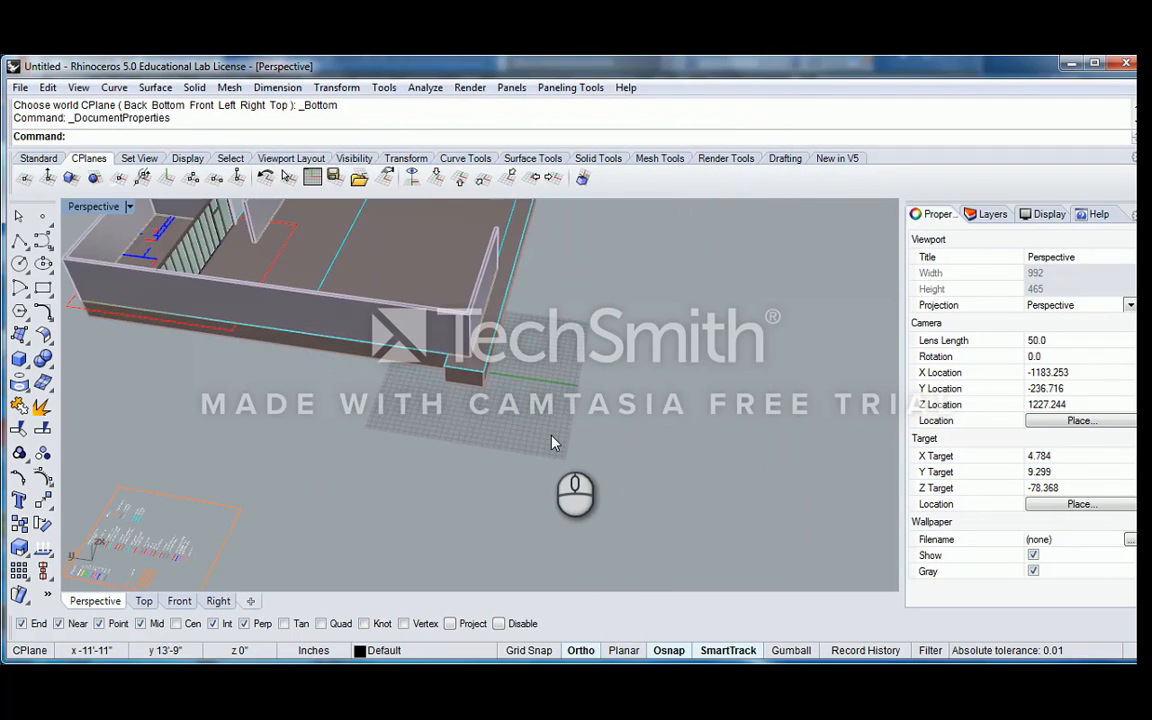
text(Polyline)
key(BackSpace)
key(BackSpace)
key(BackSpace)
key(BackSpace)
key(BackSpace)
key(BackSpace)
key(BackSpace)
key(BackSpace)
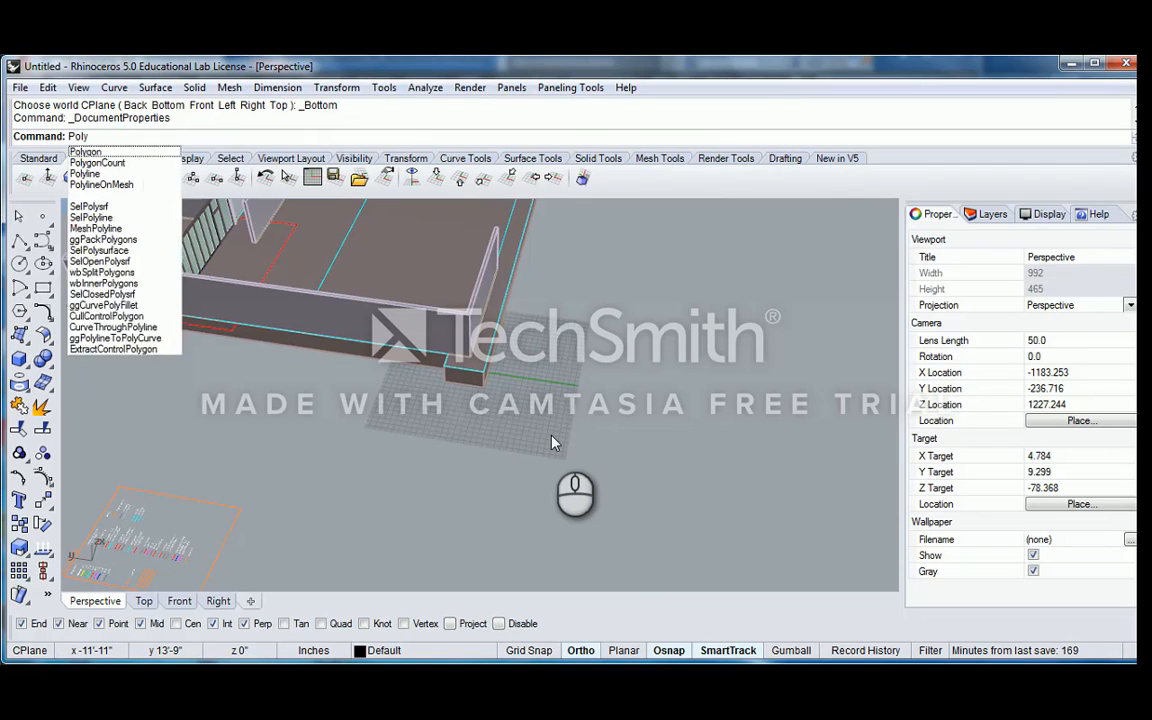
Try out the PL alias by sketching a test polyline on the grid beside the building's corner
text(PL)
key(Return)
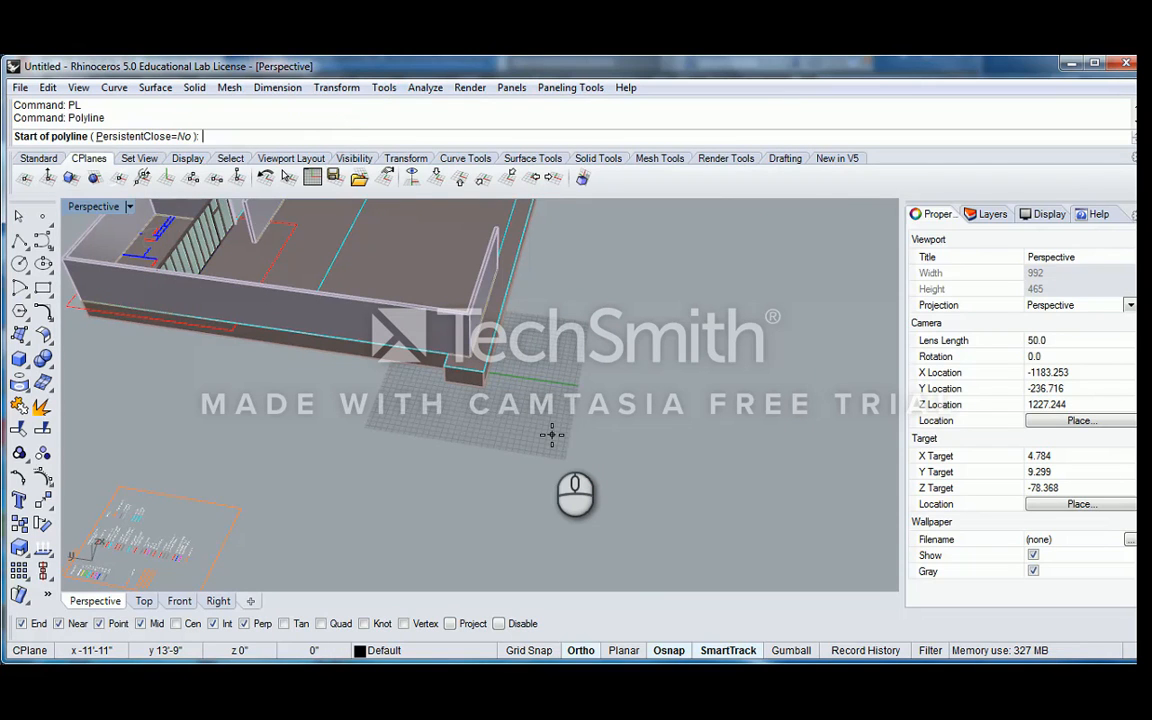
right_drag(553, 435, 493, 427)
scroll(485, 422, up, 4)
click(472, 440)
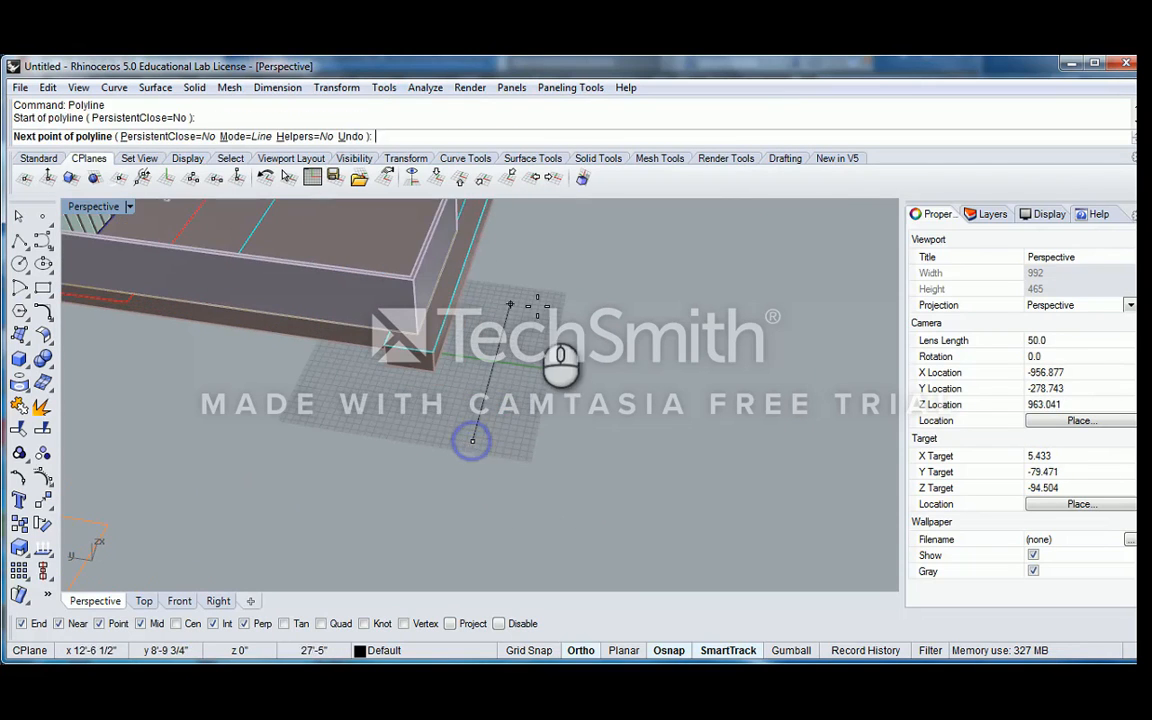
click(510, 302)
click(636, 320)
click(621, 428)
key(Escape)
scroll(586, 380, down, 6)
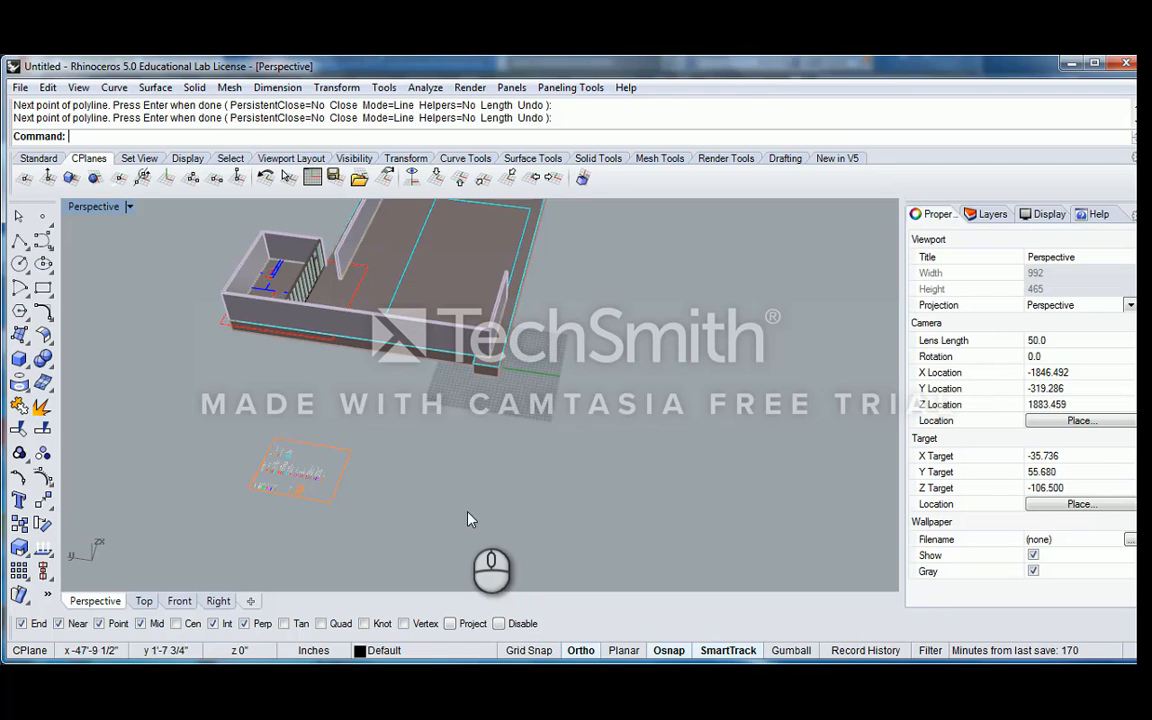
Examine the export and import file dialogs in the Aliases options, and leave the options without changes
click(20, 88)
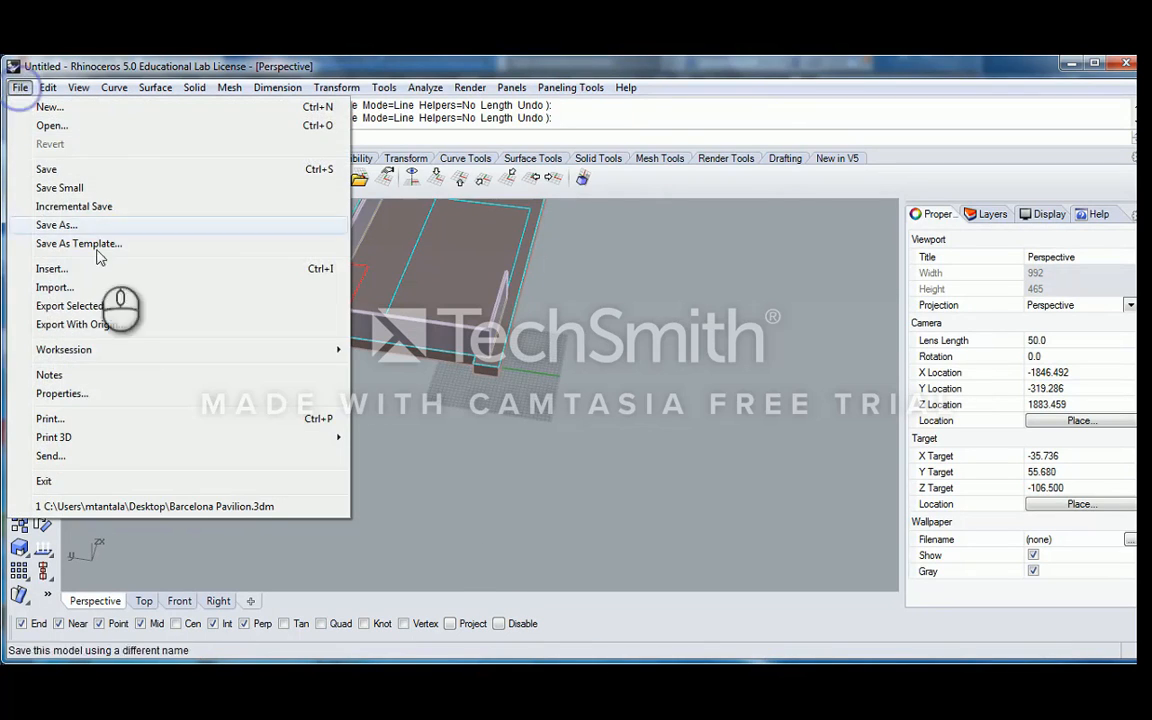
click(80, 393)
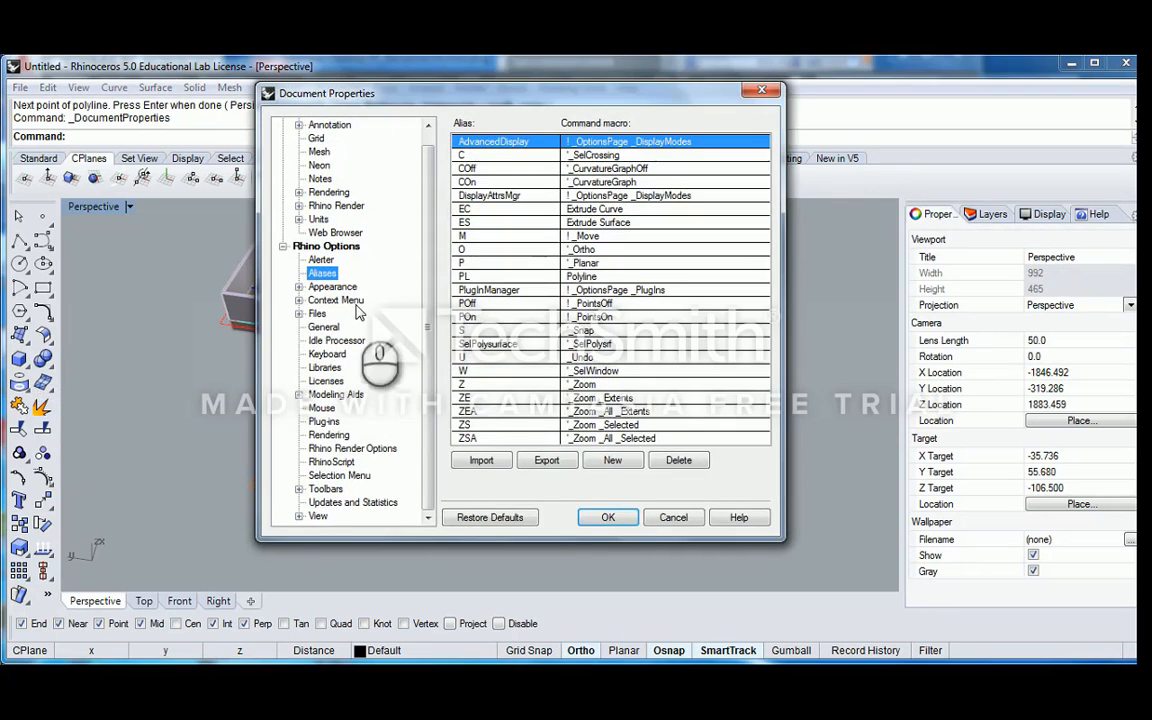
click(546, 460)
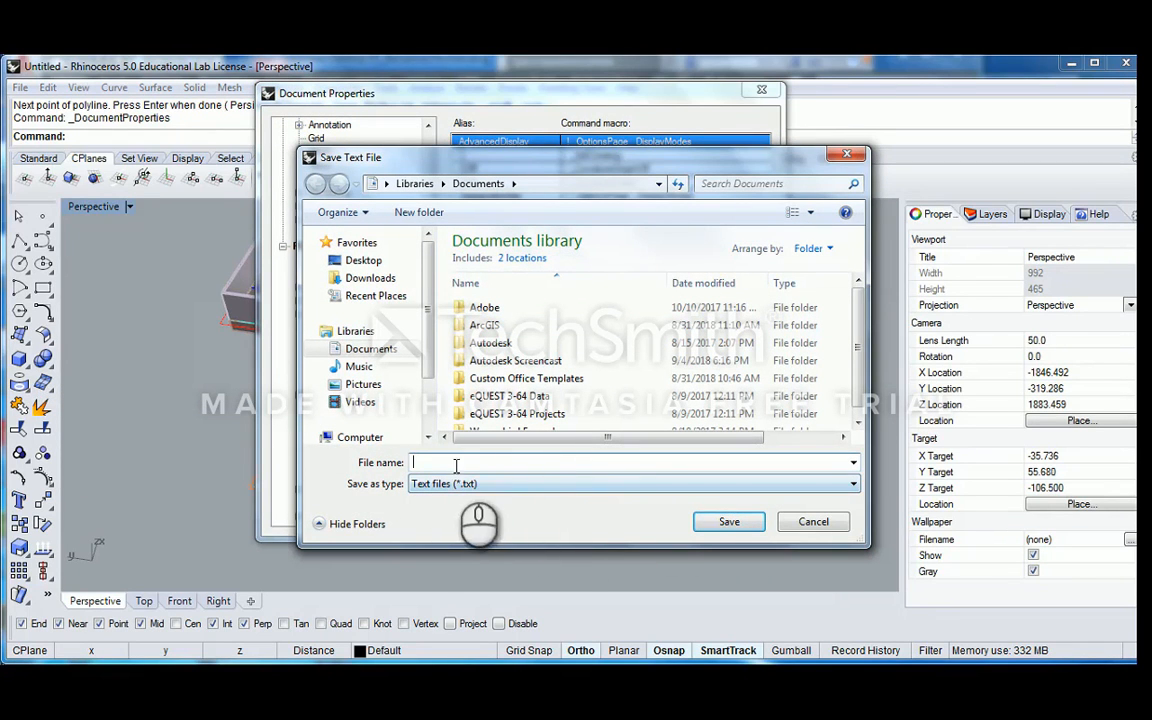
click(813, 522)
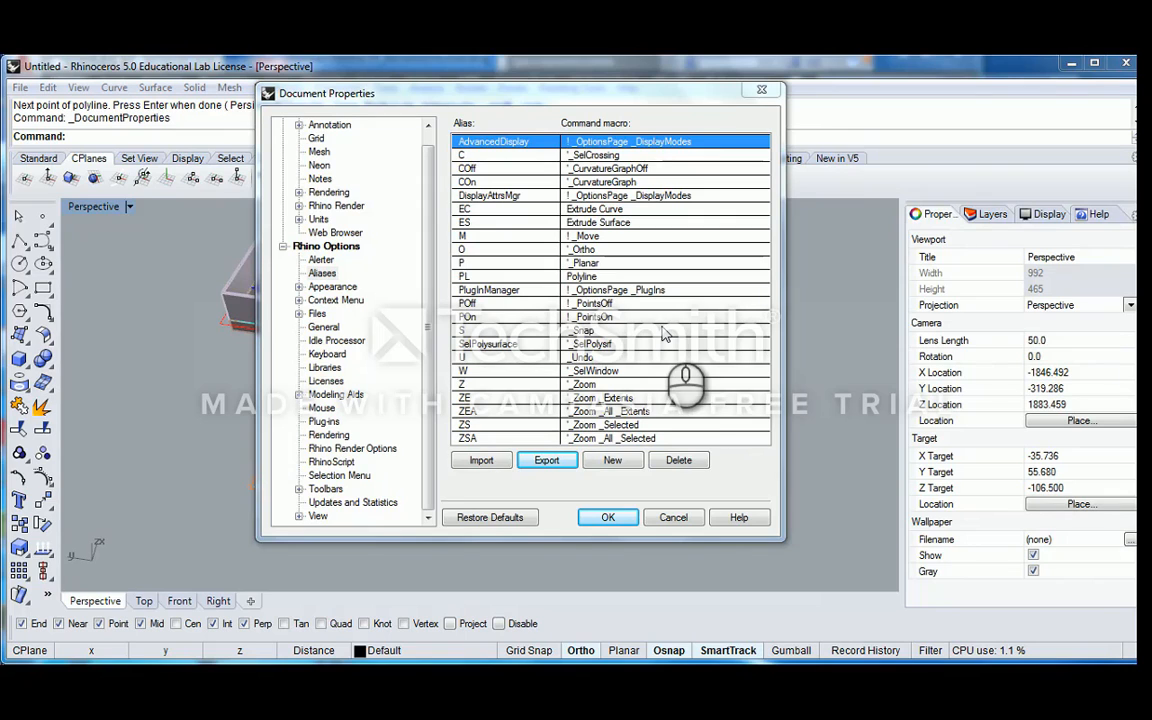
click(481, 460)
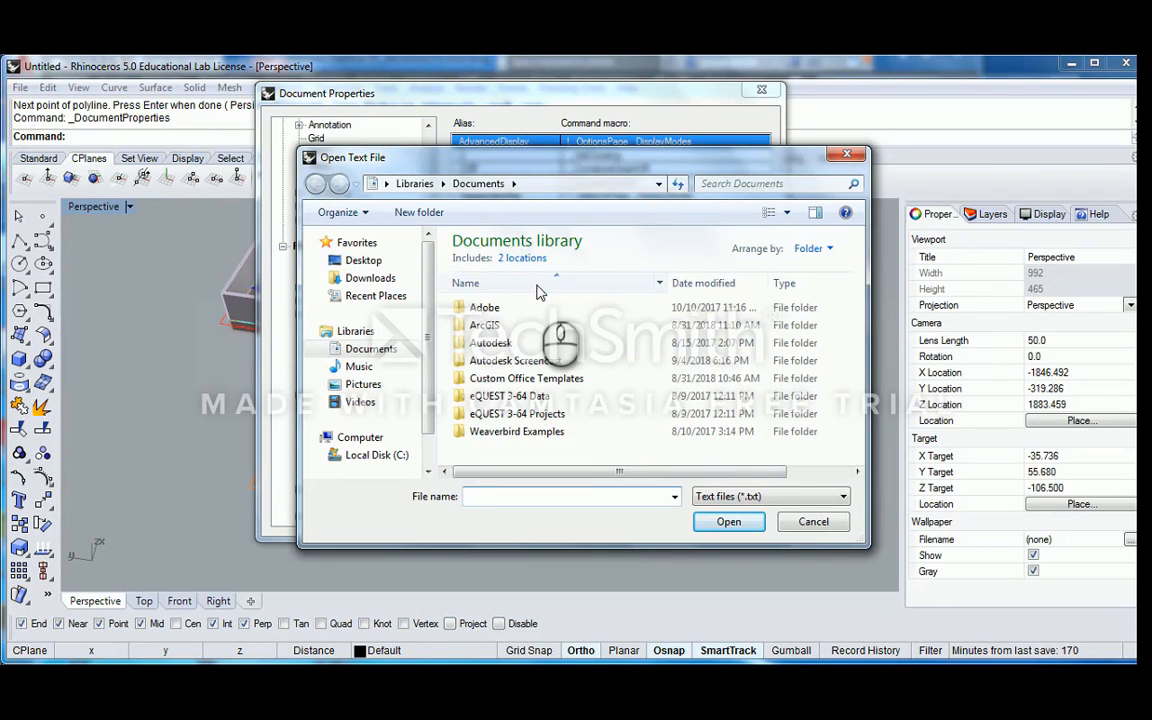
click(813, 521)
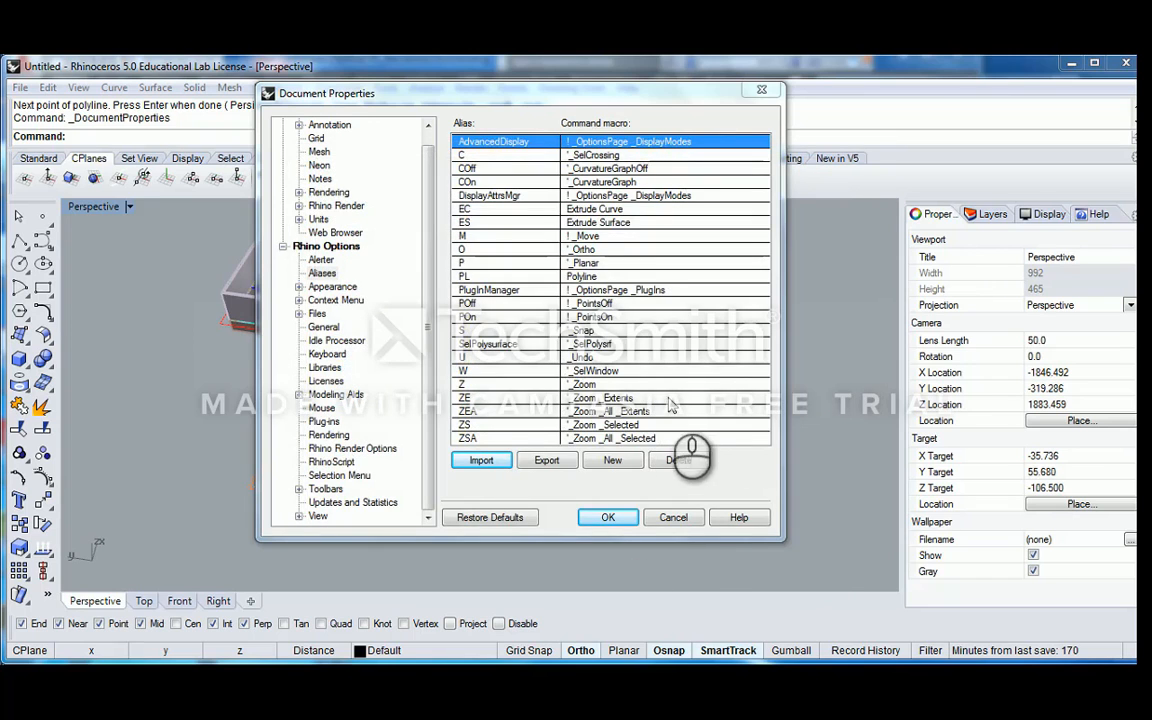
click(673, 516)
right_drag(723, 400, 577, 384)
scroll(577, 383, up, 3)
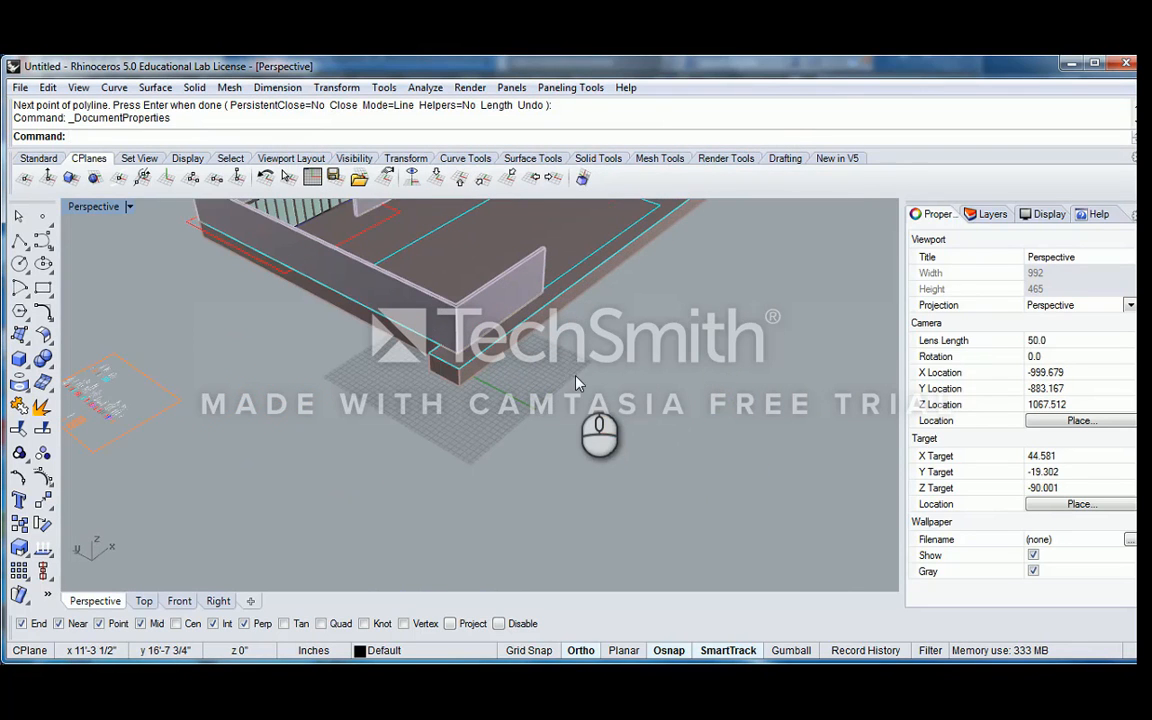
Sketch a straight test line on the ground beside the building's corner using the PL alias
text(PL)
key(Return)
click(610, 395)
click(516, 484)
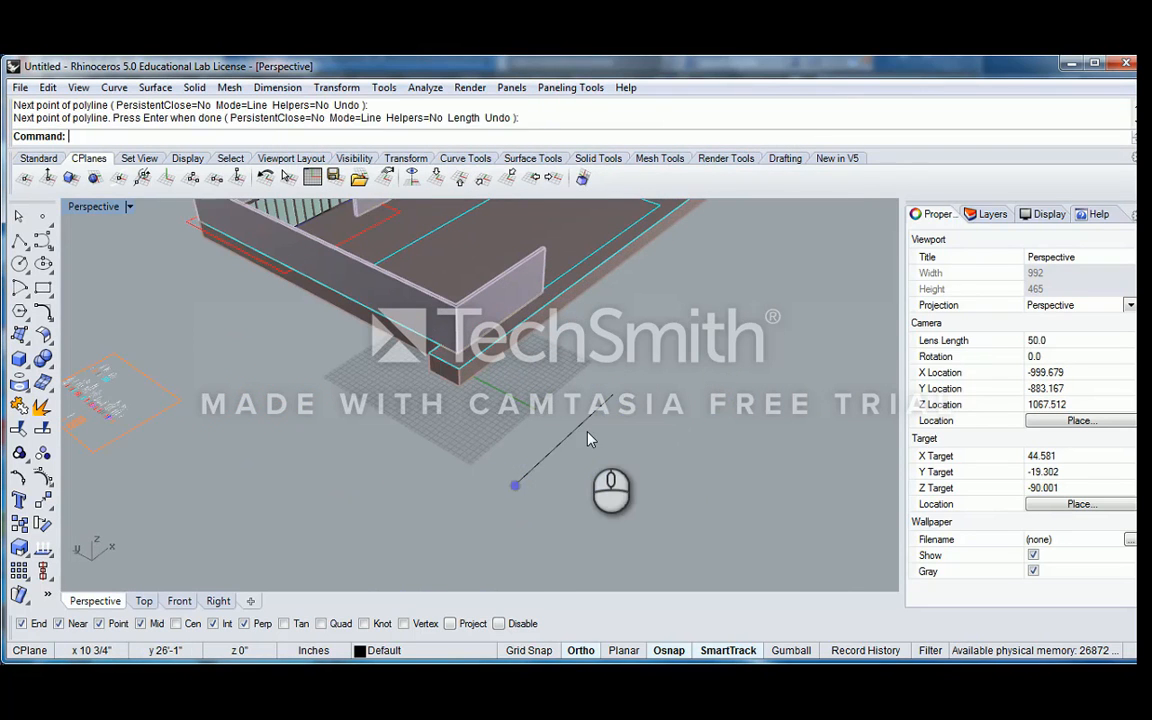
Extrude the test line vertically into an upright surface using the EC alias
text(Ex)
key(BackSpace)
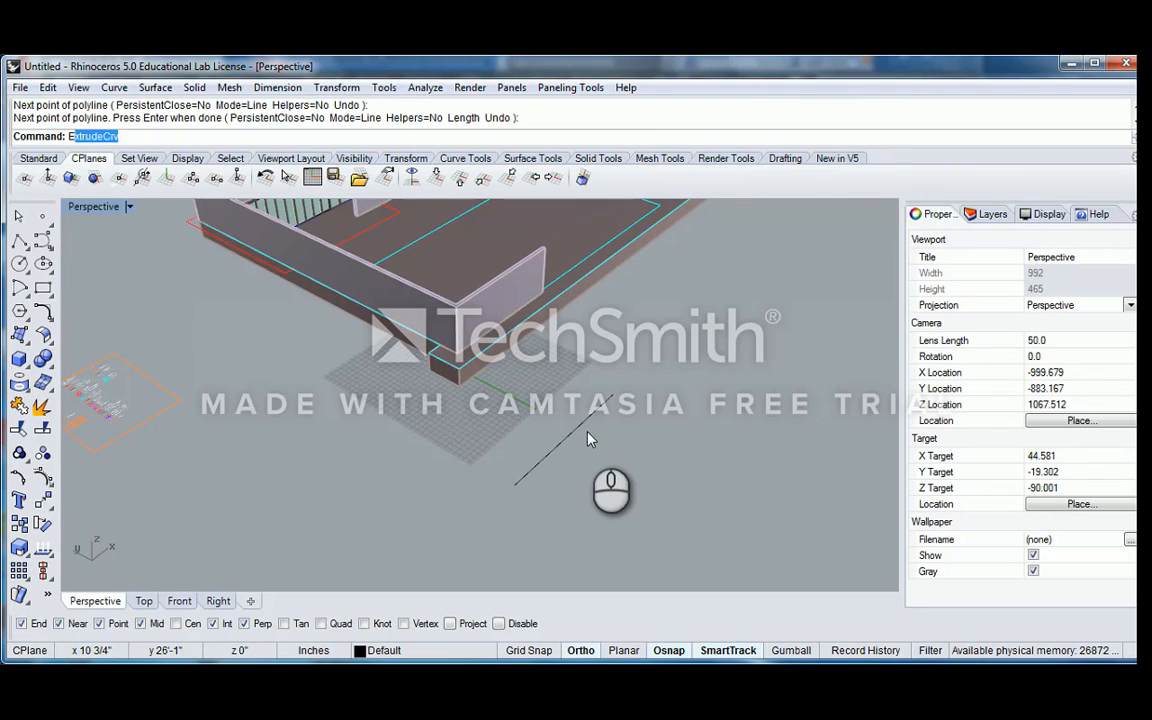
text(C)
key(Return)
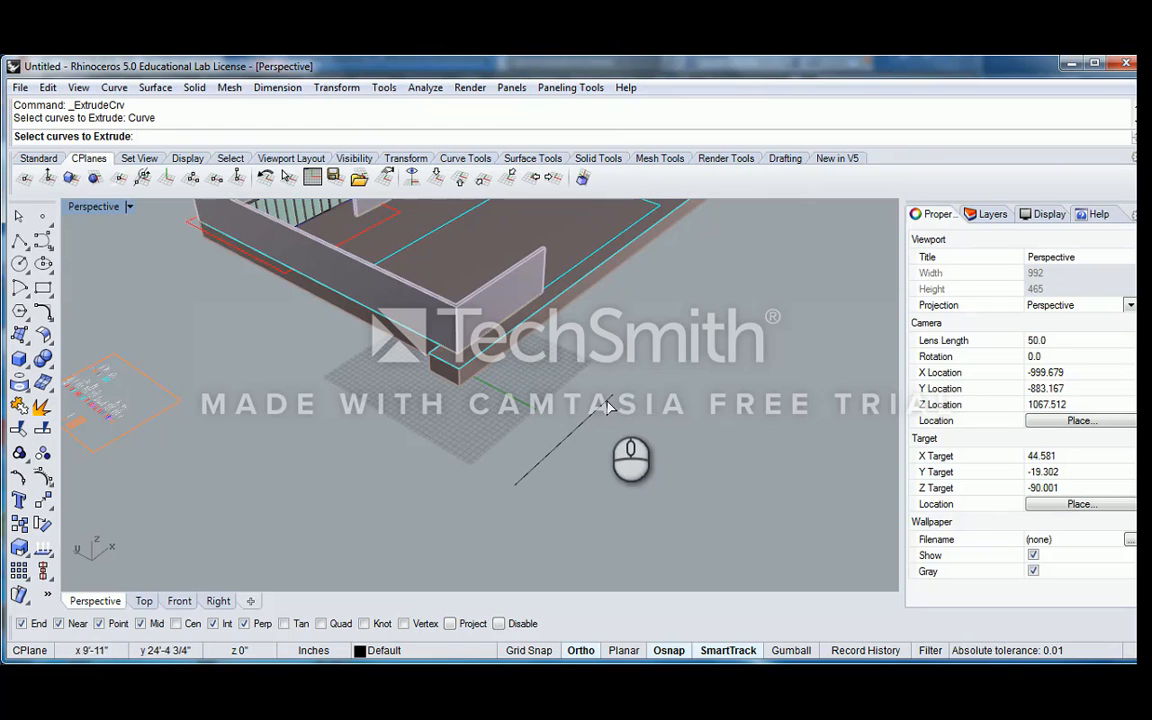
click(607, 403)
key(Return)
click(650, 335)
mouse_move(626, 387)
right_down()
mouse_move(588, 382)
mouse_move(598, 368)
mouse_move(636, 386)
right_up()
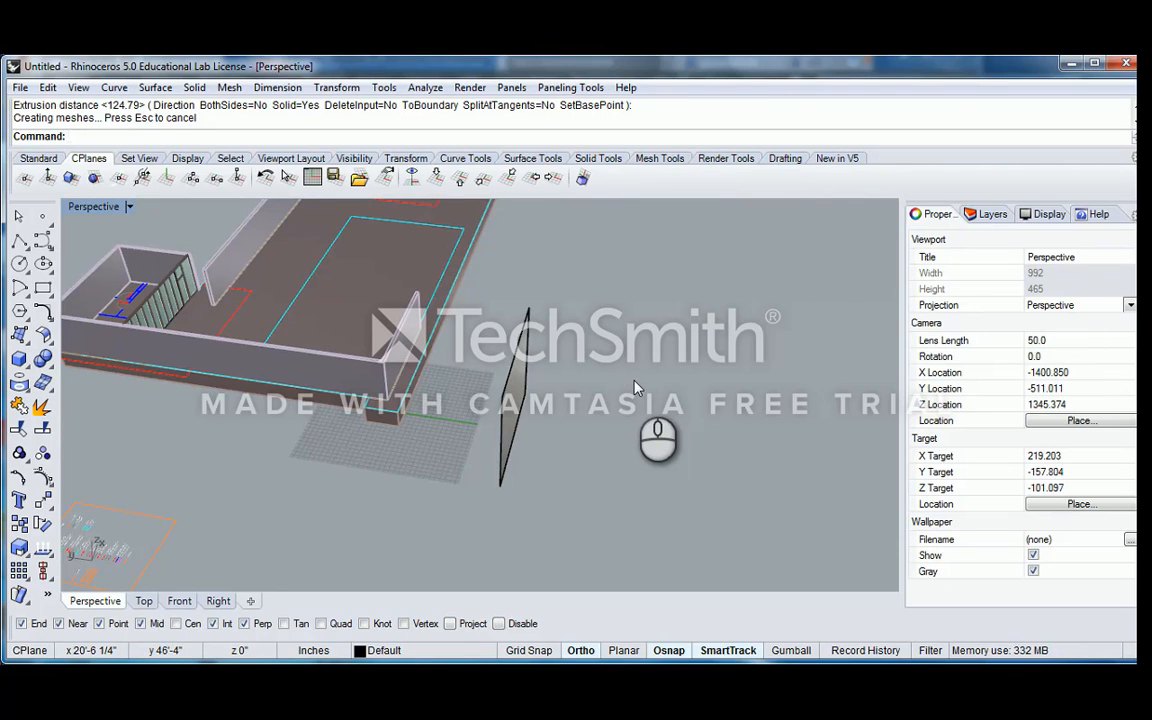
right_click(607, 381)
right_drag(636, 386, 410, 318)
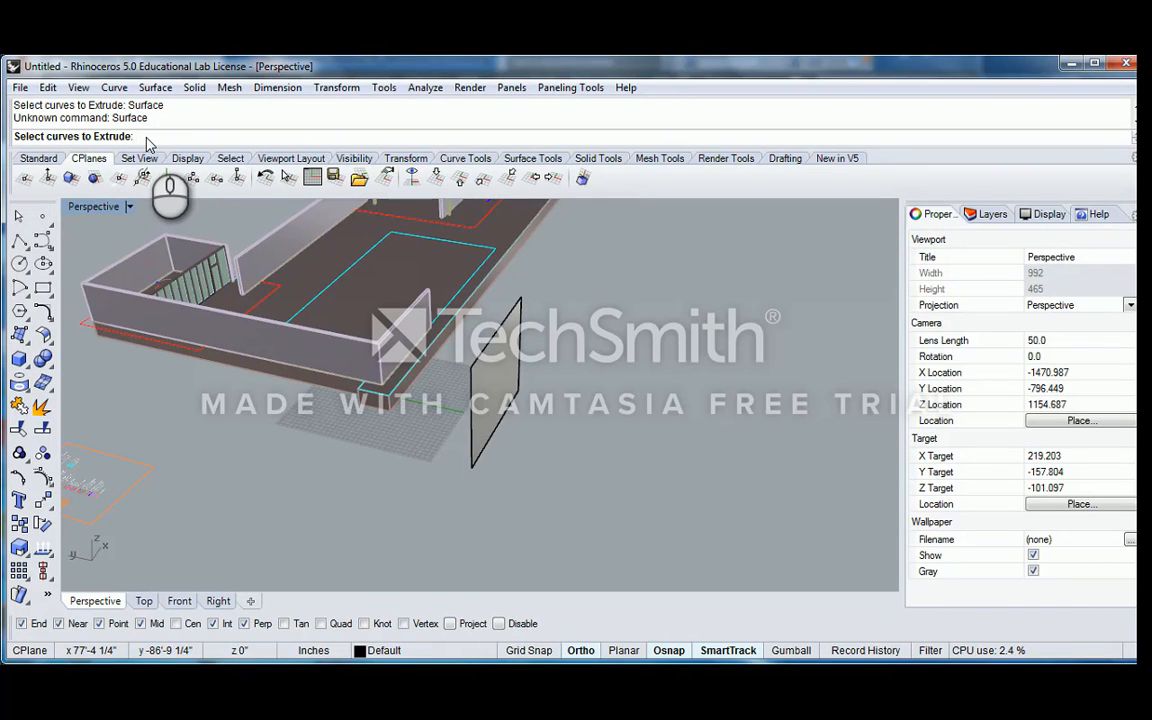
key(Escape)
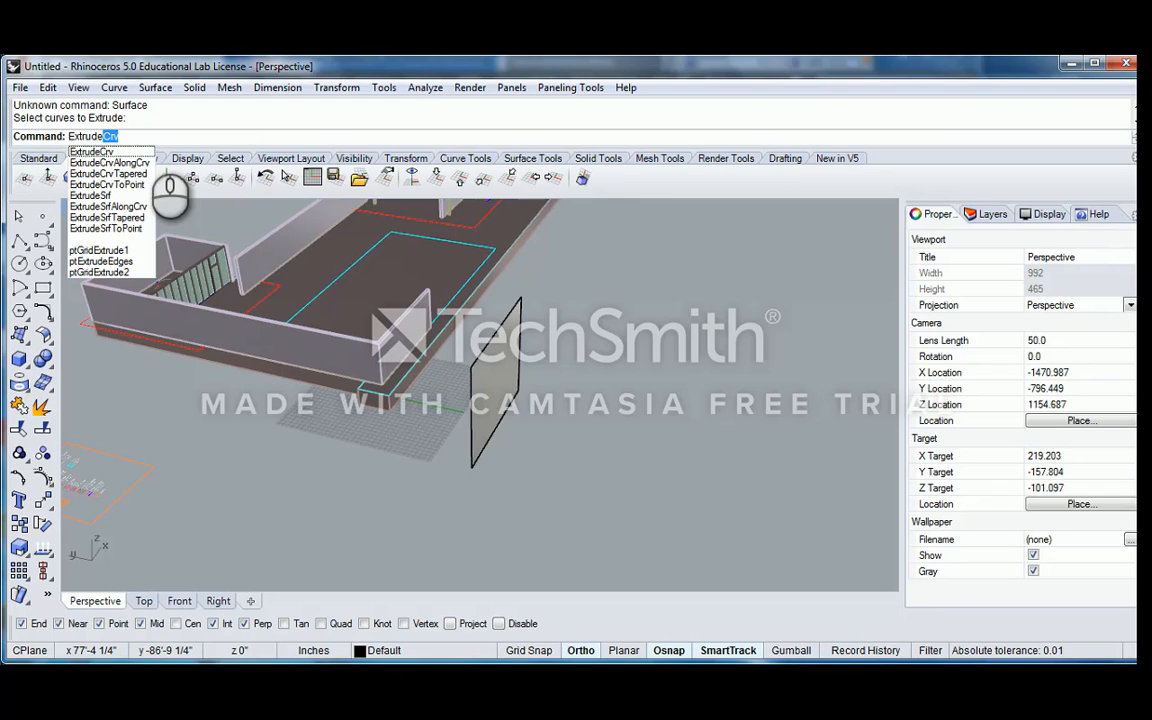
Change the command macro of the EC alias to ExtrudeCrv in the Aliases options
click(47, 87)
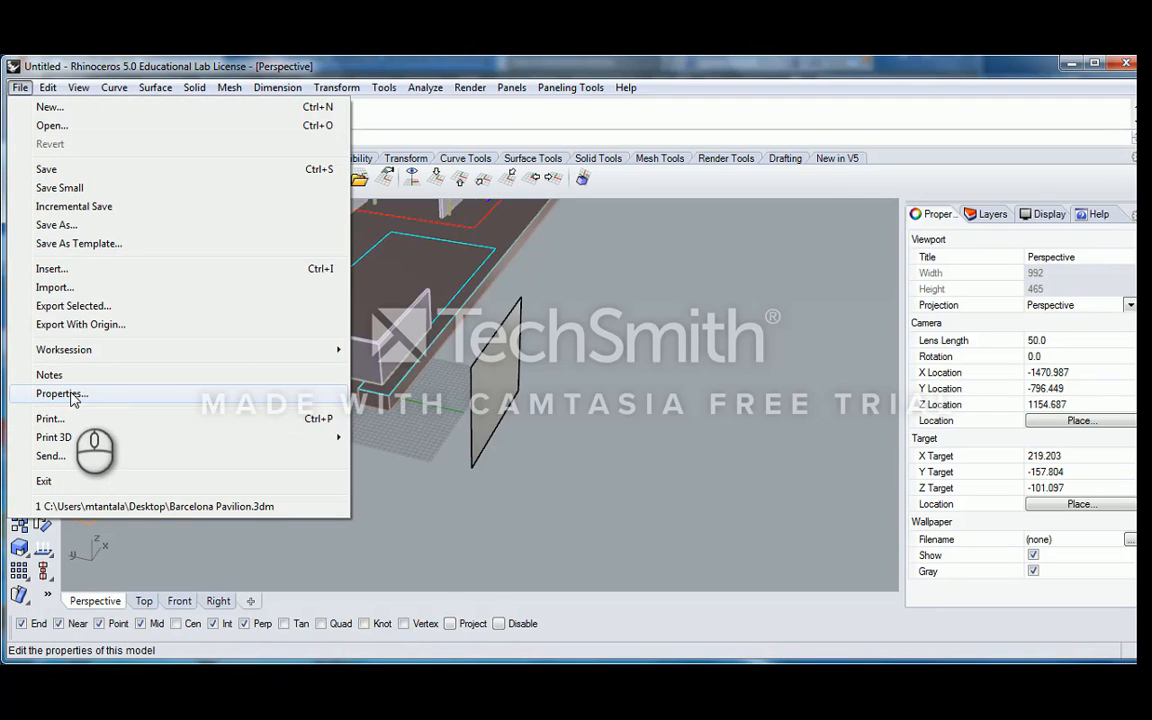
click(72, 398)
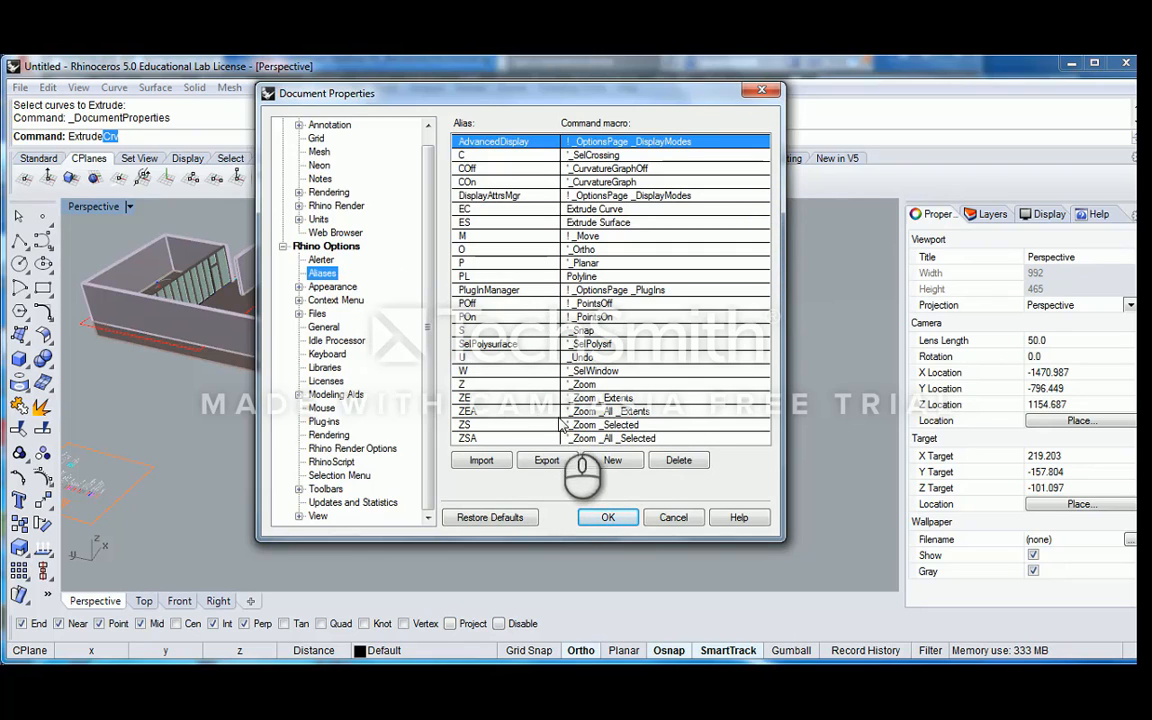
double_click(595, 208)
double_click(610, 208)
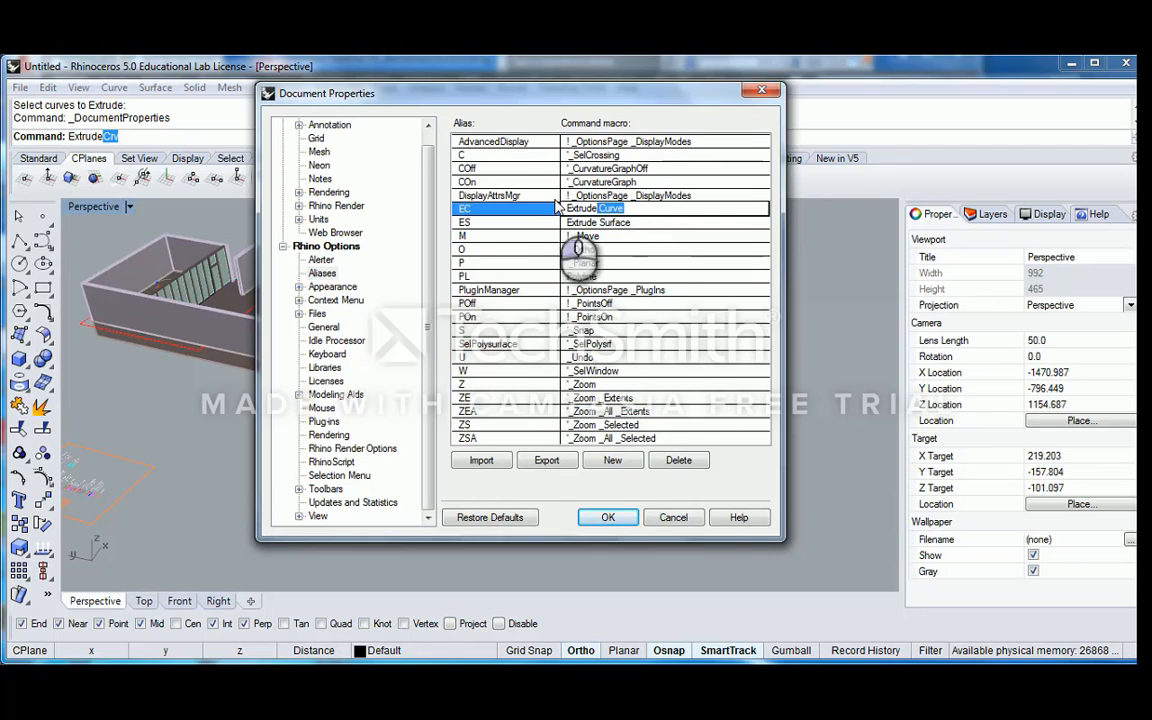
text(C)
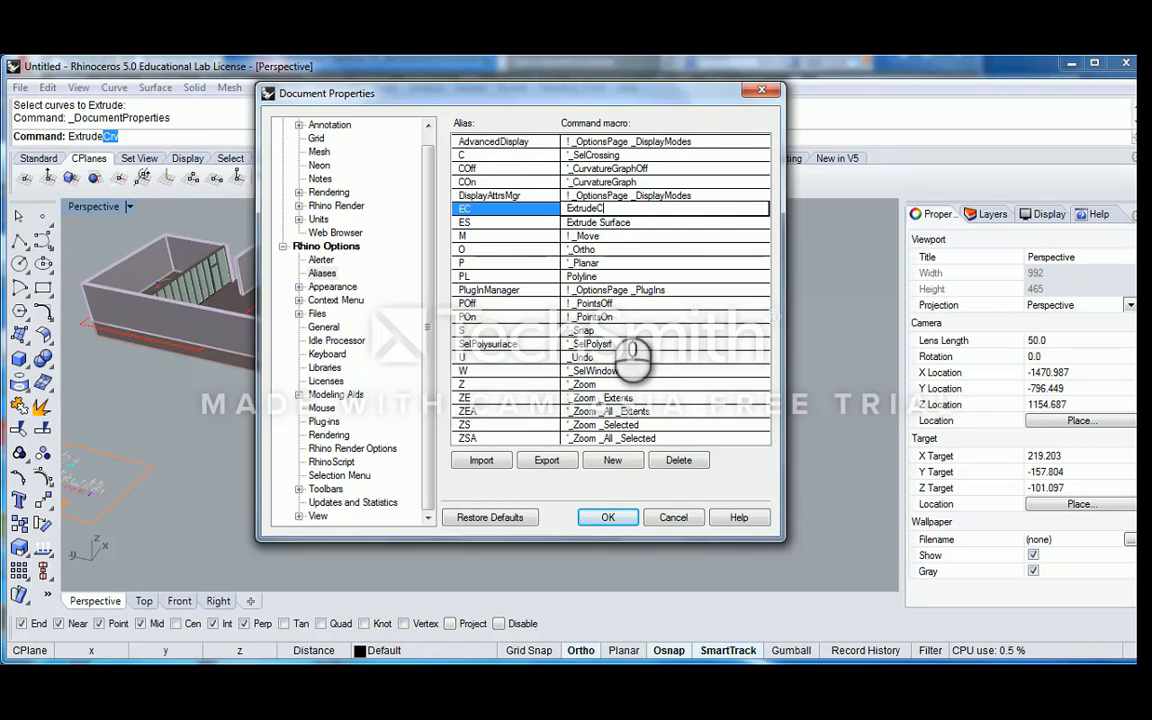
text(rv)
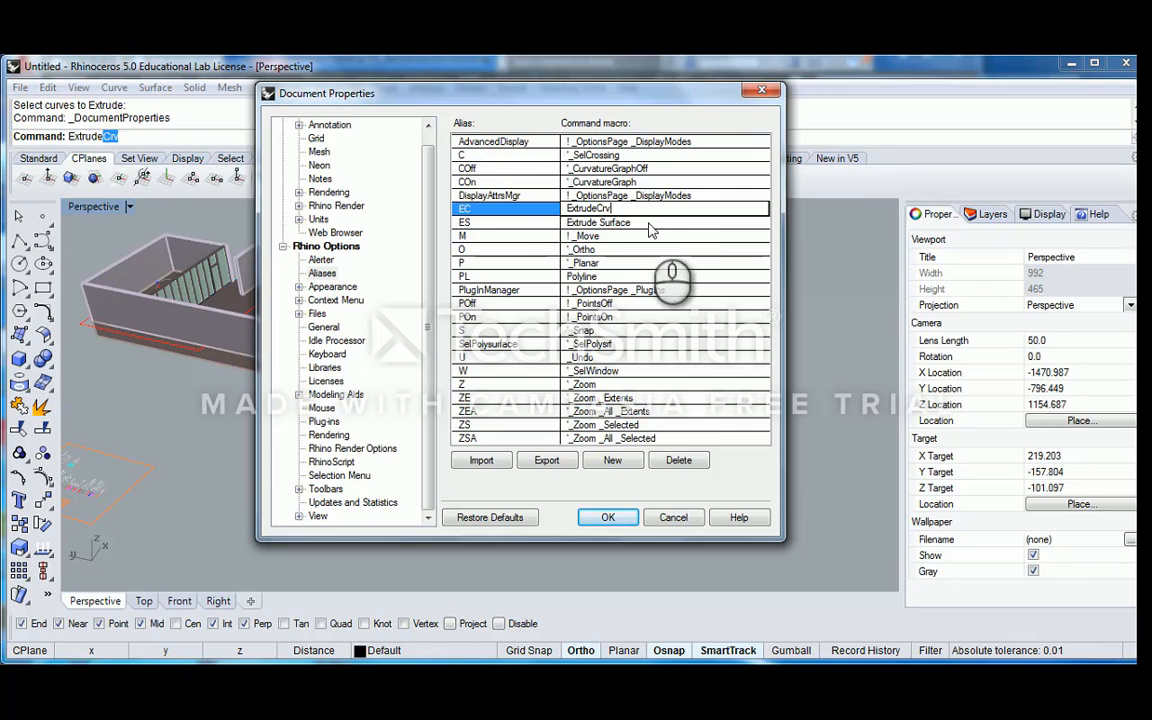
Change the command macro of the ES alias to ExtrudeSrf and accept the options
double_click(625, 222)
double_click(615, 222)
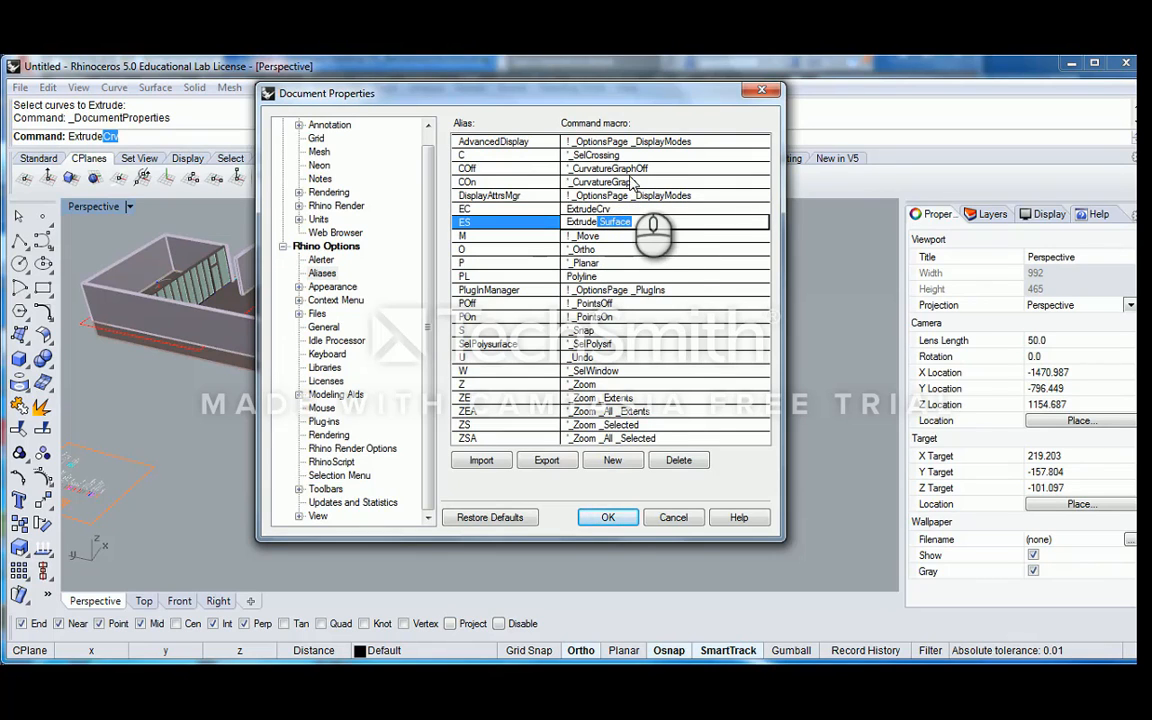
text(Srf)
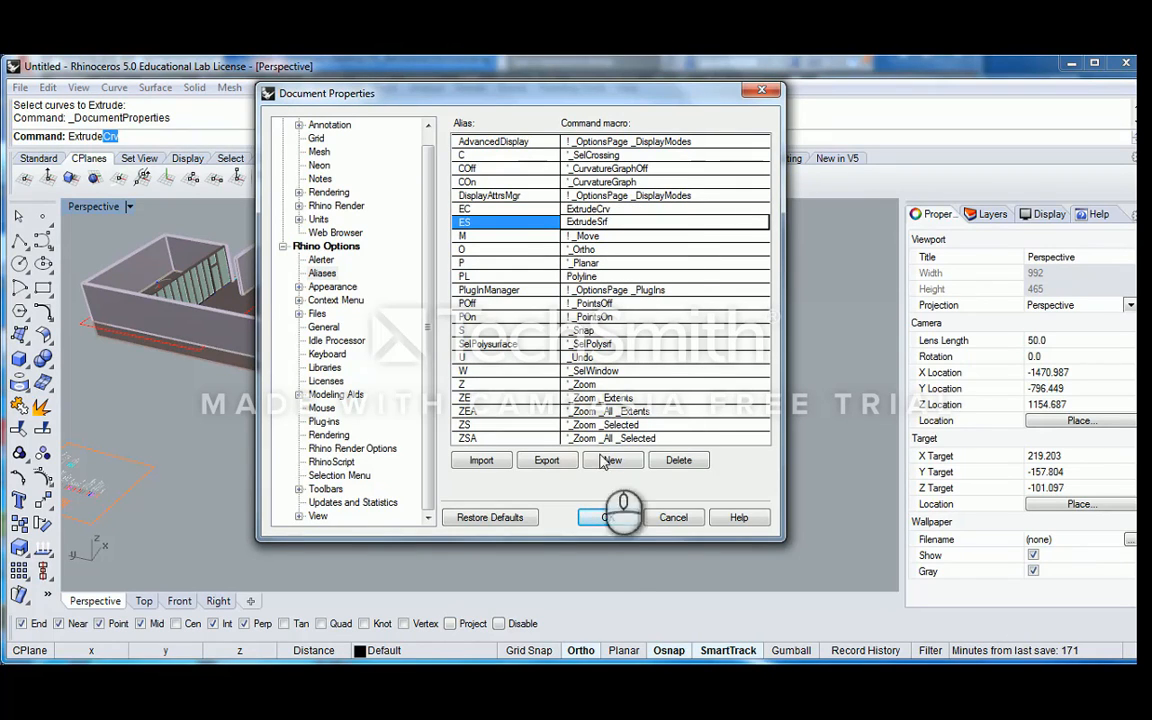
click(608, 517)
Extrude the upright test surface sideways into a solid block using the ES alias
right_drag(628, 280, 563, 375)
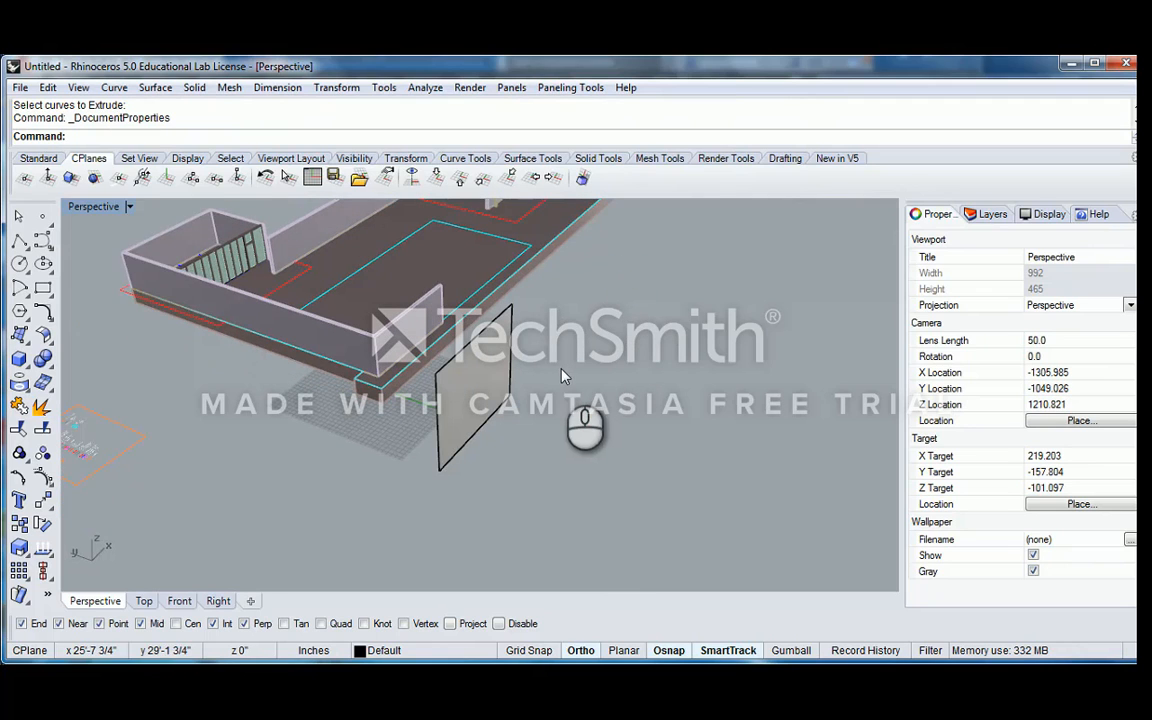
text(ES)
key(Return)
click(495, 390)
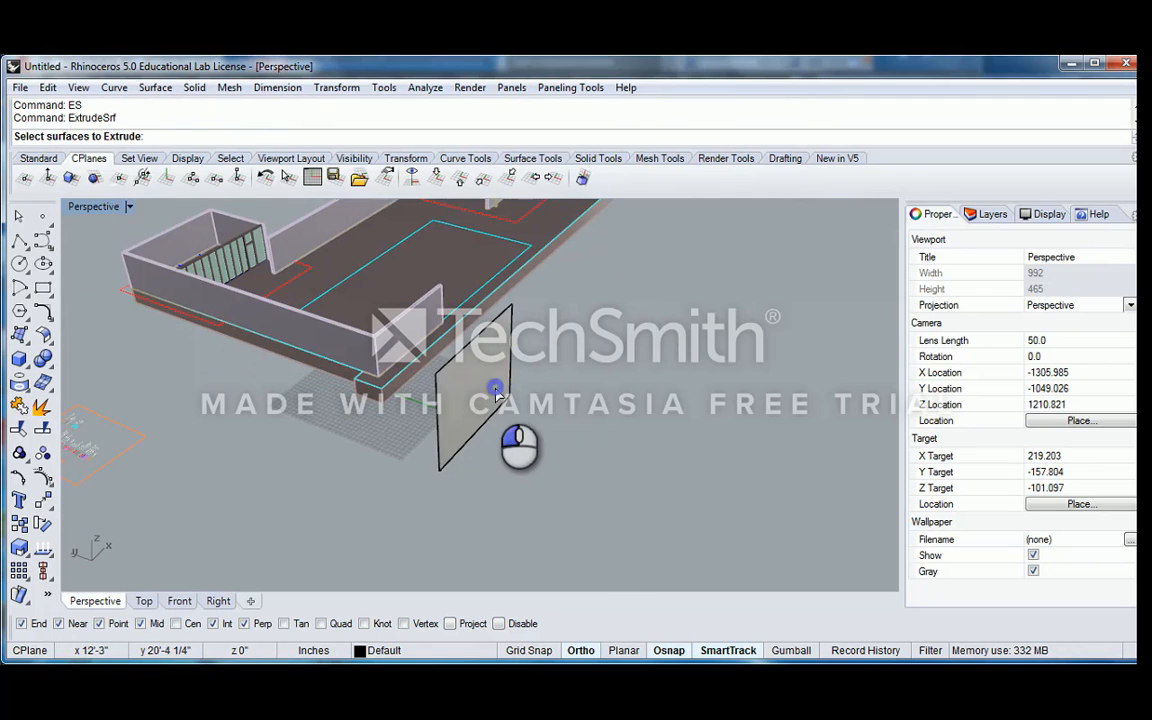
key(Return)
click(675, 381)
Delete the test block and the upright surface it was extruded from
right_drag(528, 366, 593, 355)
click(593, 355)
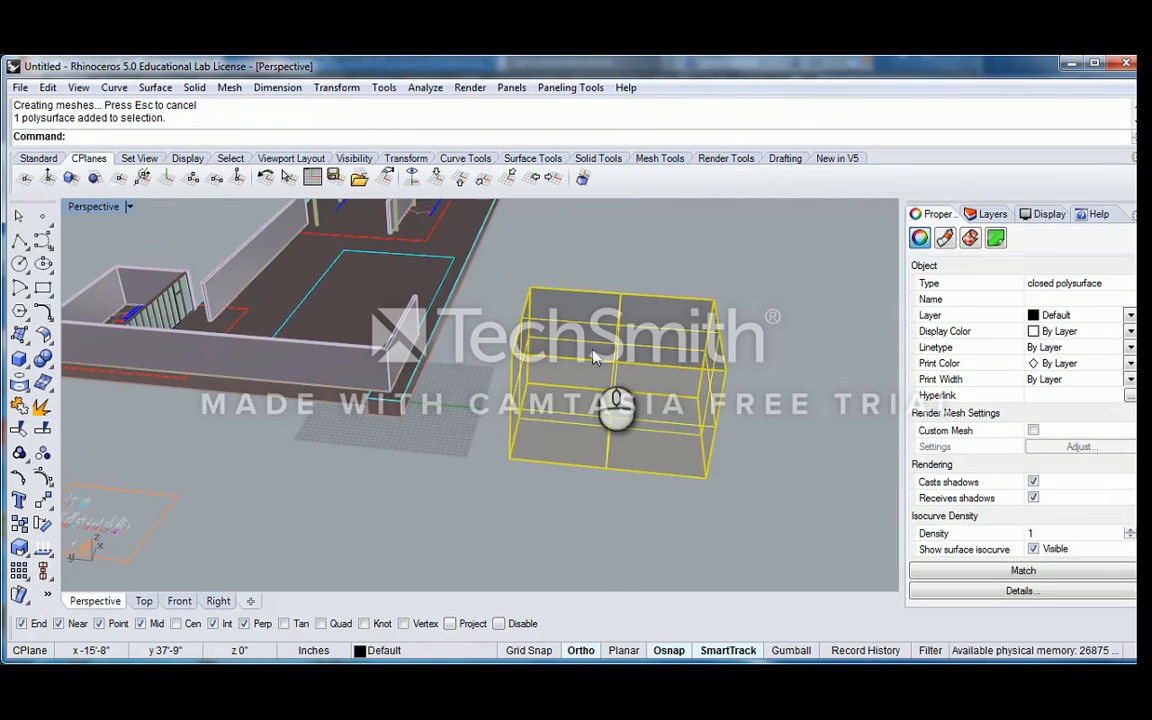
key(Delete)
click(517, 338)
key(Delete)
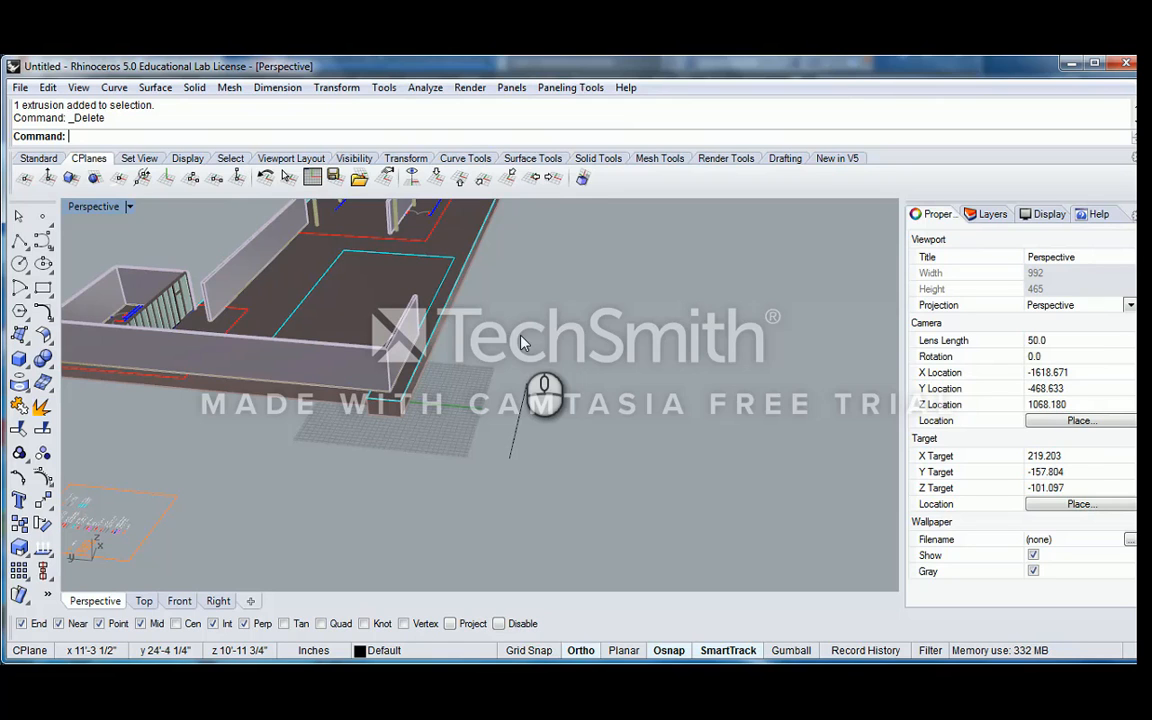
Draw a box about 11 feet tall over the red roof outline at the small walled end of the building
scroll(522, 340, down, 3)
right_drag(522, 345, 604, 330)
scroll(645, 333, up, 5)
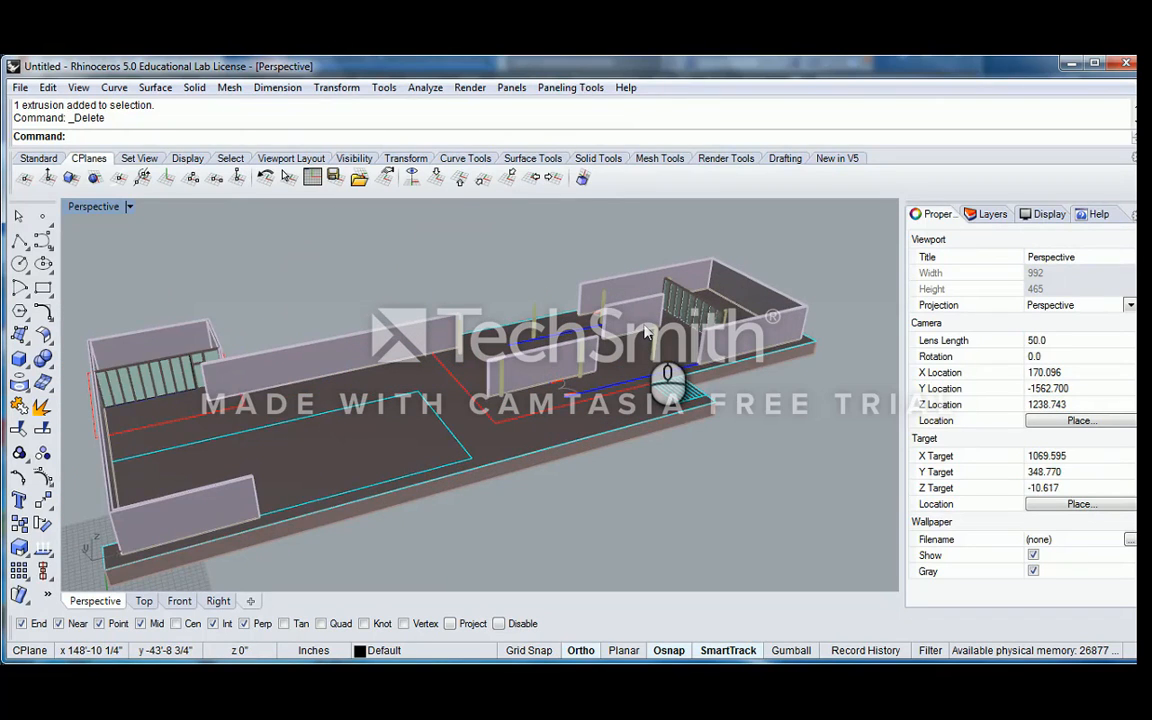
shift+right_drag(604, 296, 568, 323)
right_drag(562, 345, 505, 370)
shift+right_drag(176, 350, 290, 300)
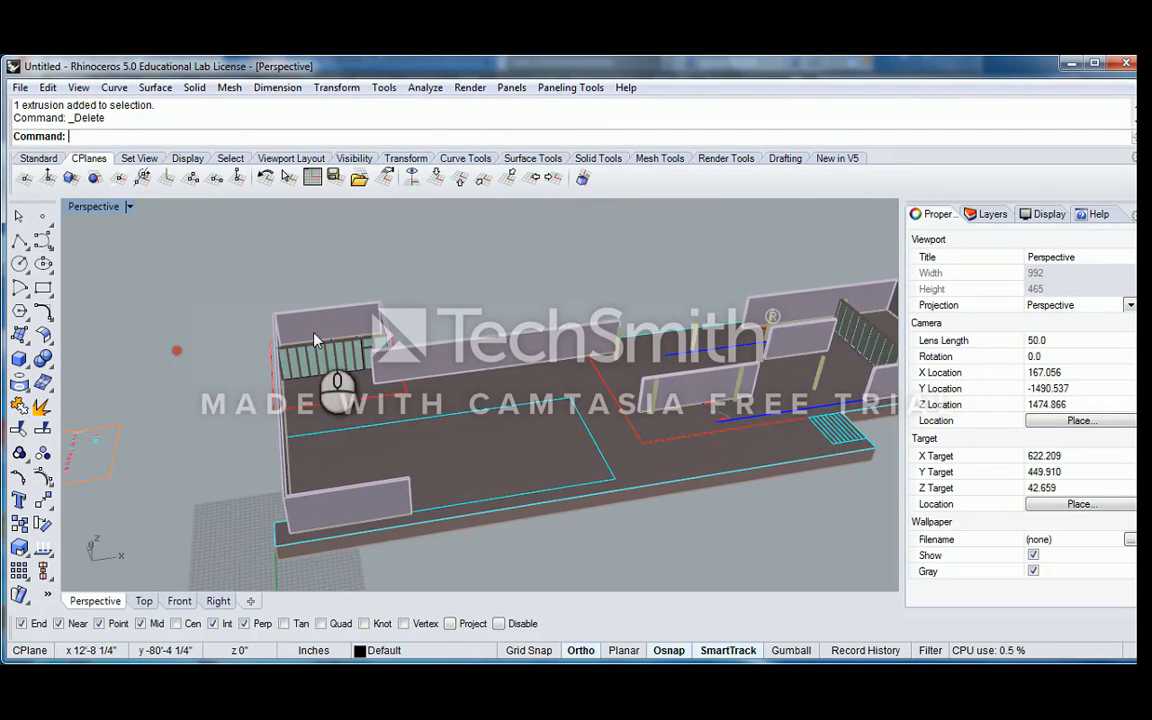
click(18, 360)
scroll(390, 360, up, 5)
click(425, 325)
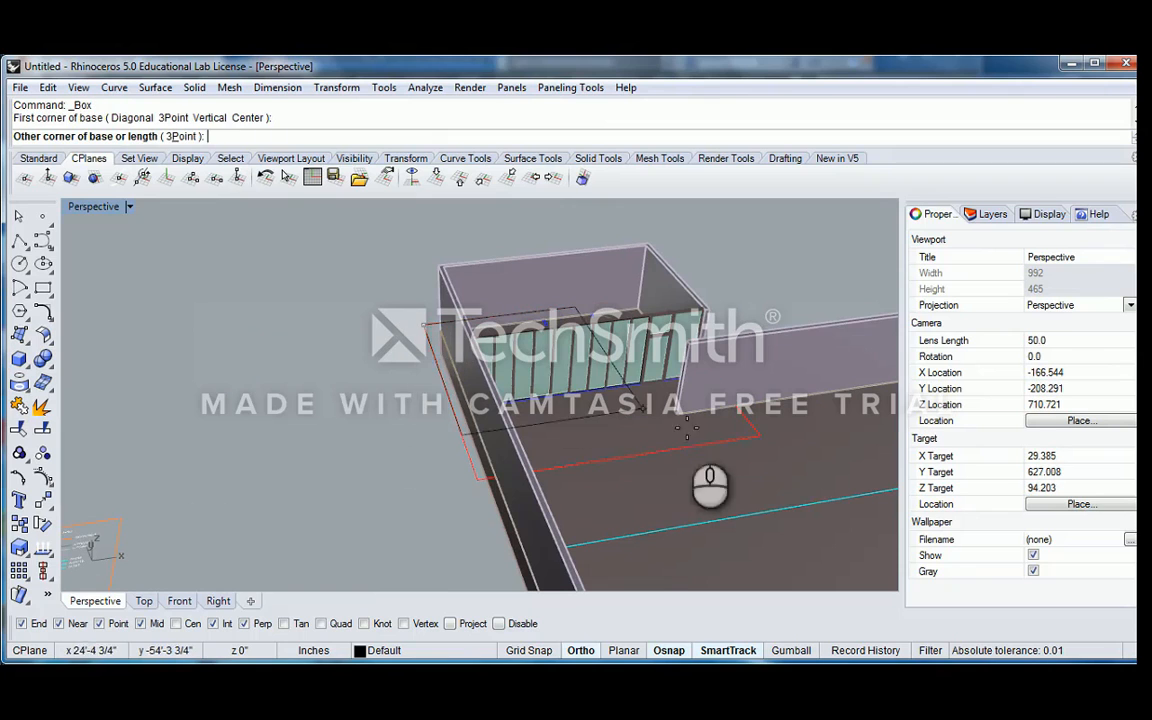
click(763, 433)
right_drag(730, 321, 660, 330)
right_drag(683, 390, 680, 468)
click(655, 408)
Add a command alias S1 with the macro Scale1d in the Aliases options and accept them
text(S1)
key(Return)
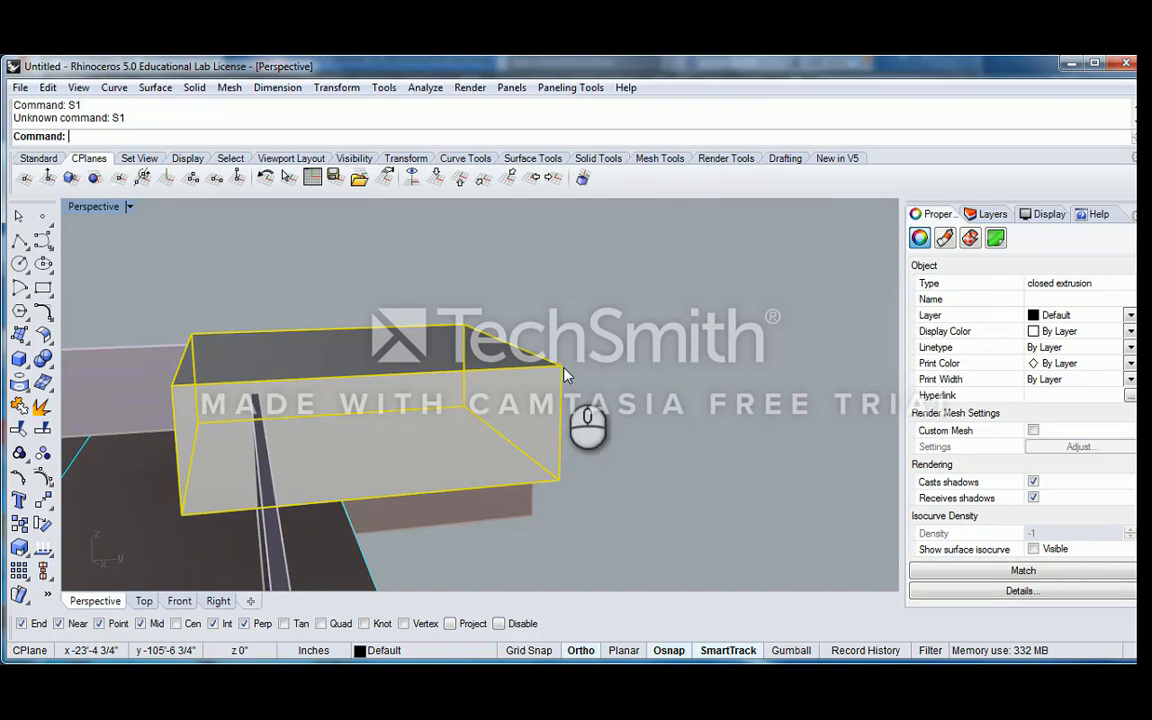
click(19, 87)
click(62, 393)
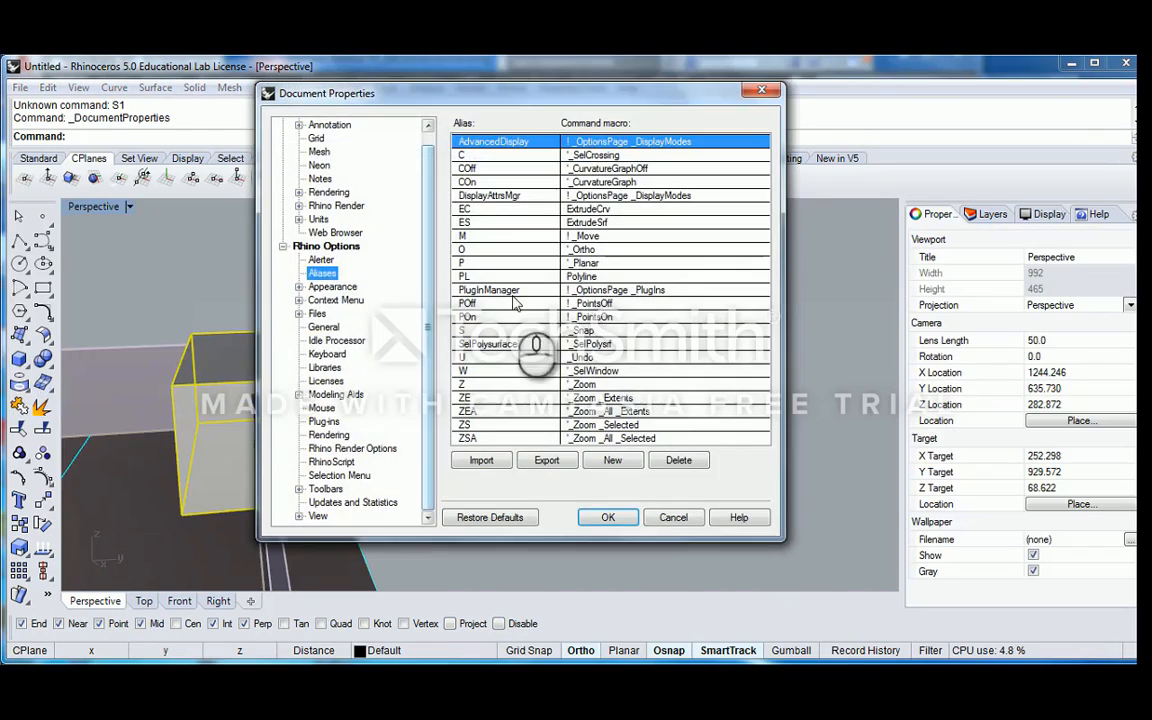
click(612, 460)
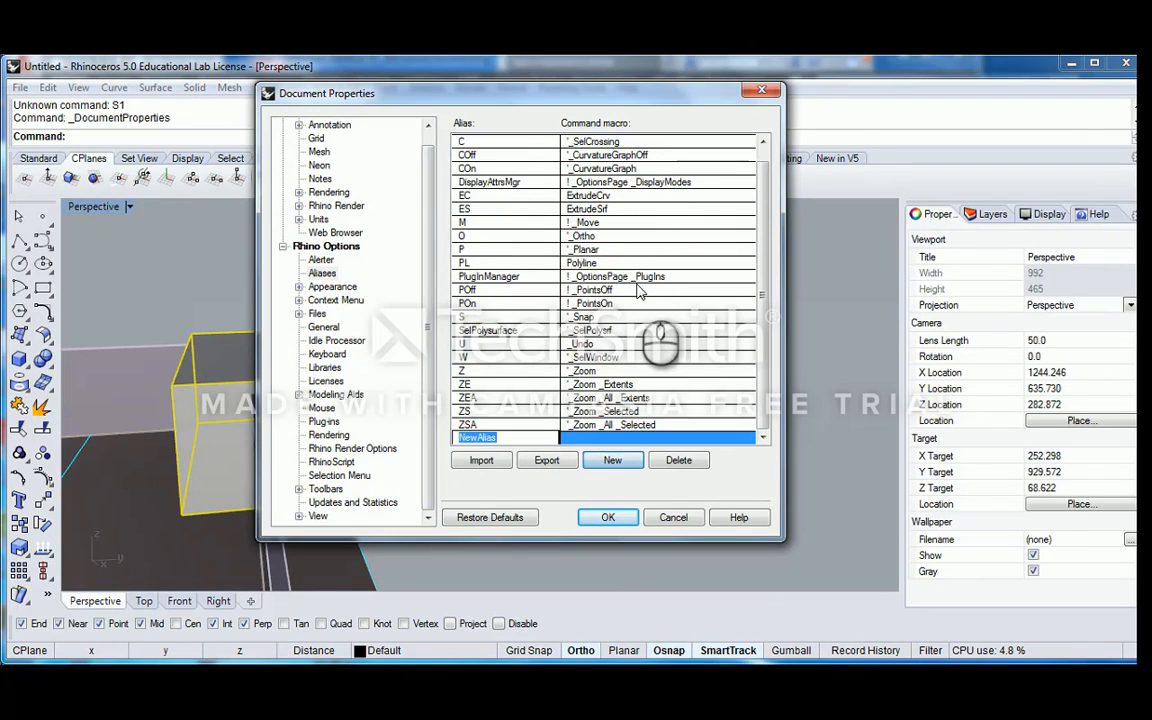
text(S1)
click(590, 437)
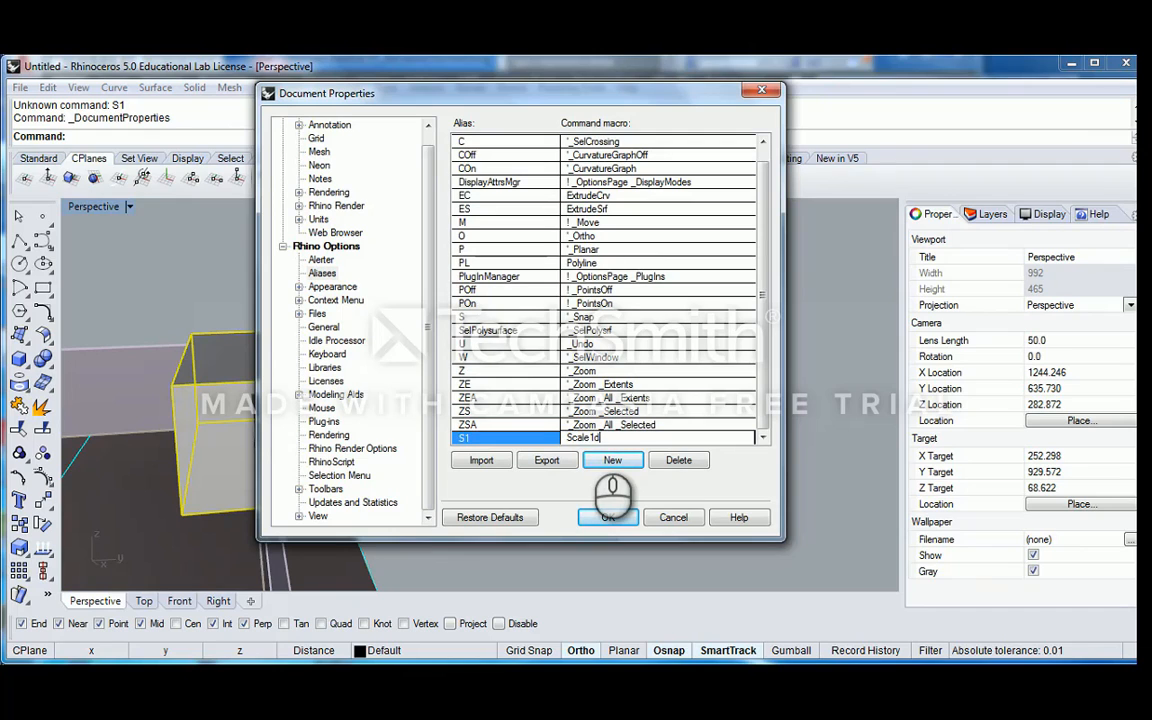
click(619, 522)
Scale the box vertically from its top corner with the S1 alias, flattening it into a thin roof slab above the walls
right_drag(538, 430, 571, 431)
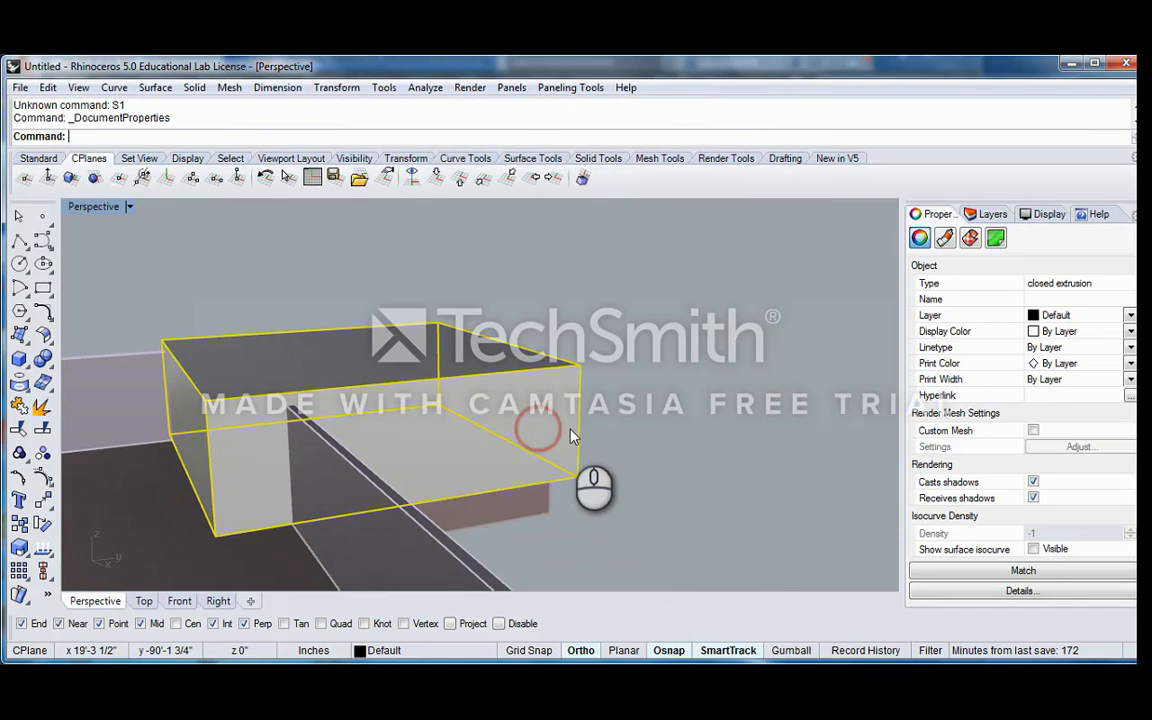
text(S1)
key(Return)
click(577, 476)
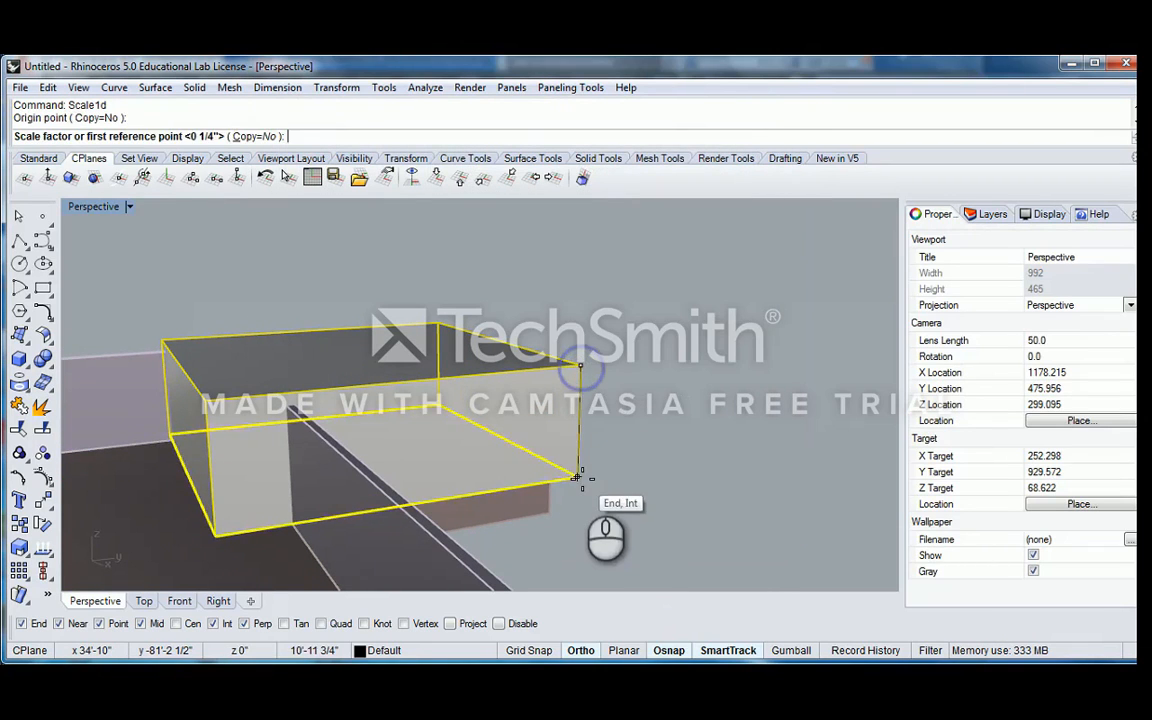
click(580, 368)
right_drag(631, 369, 551, 370)
click(551, 368)
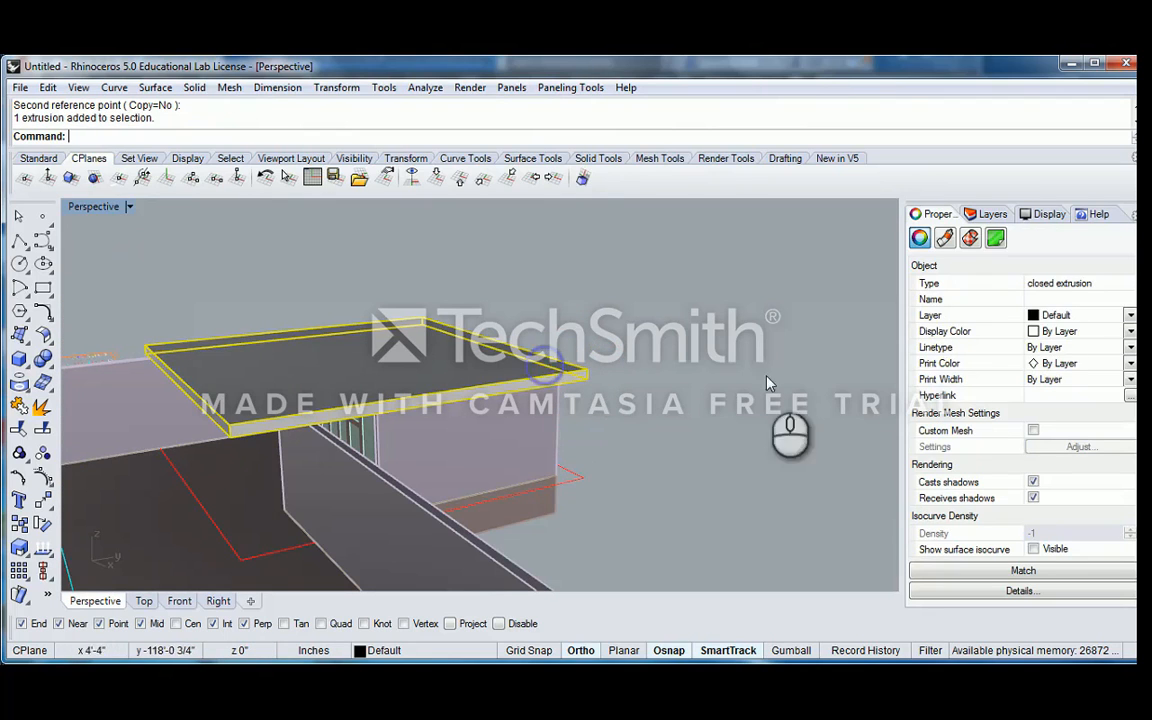
Create a layer named 3D_Roof and move it out of the 3D_Window group to the top level
click(992, 214)
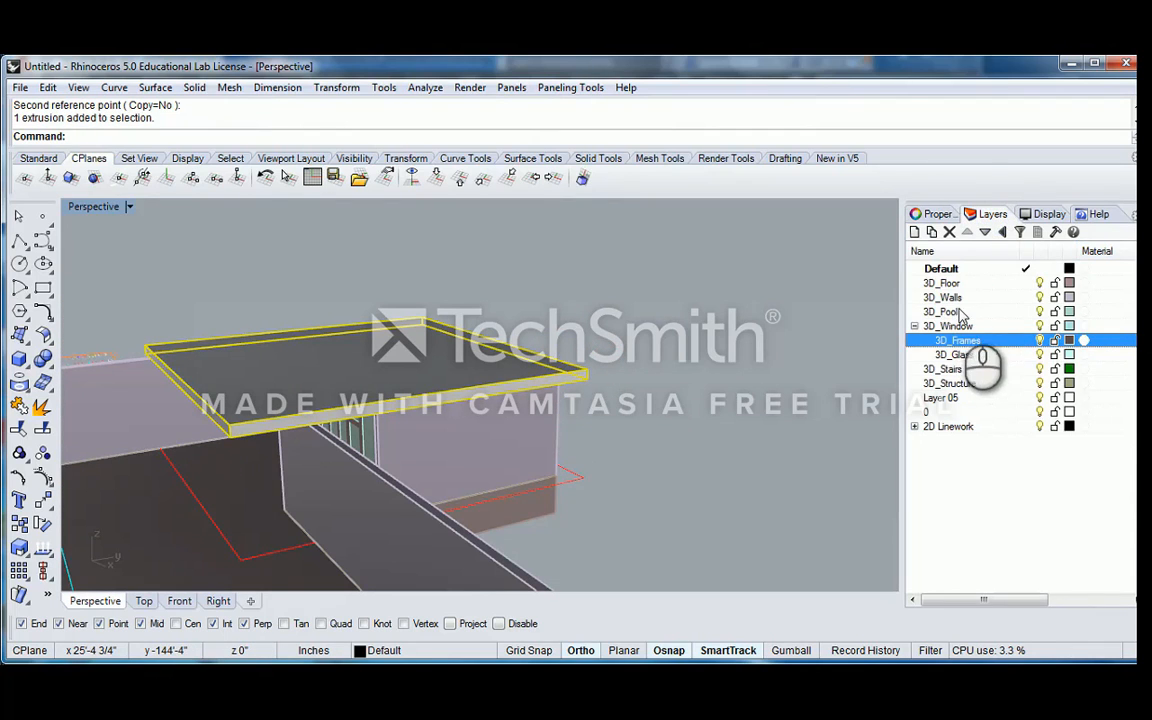
click(914, 231)
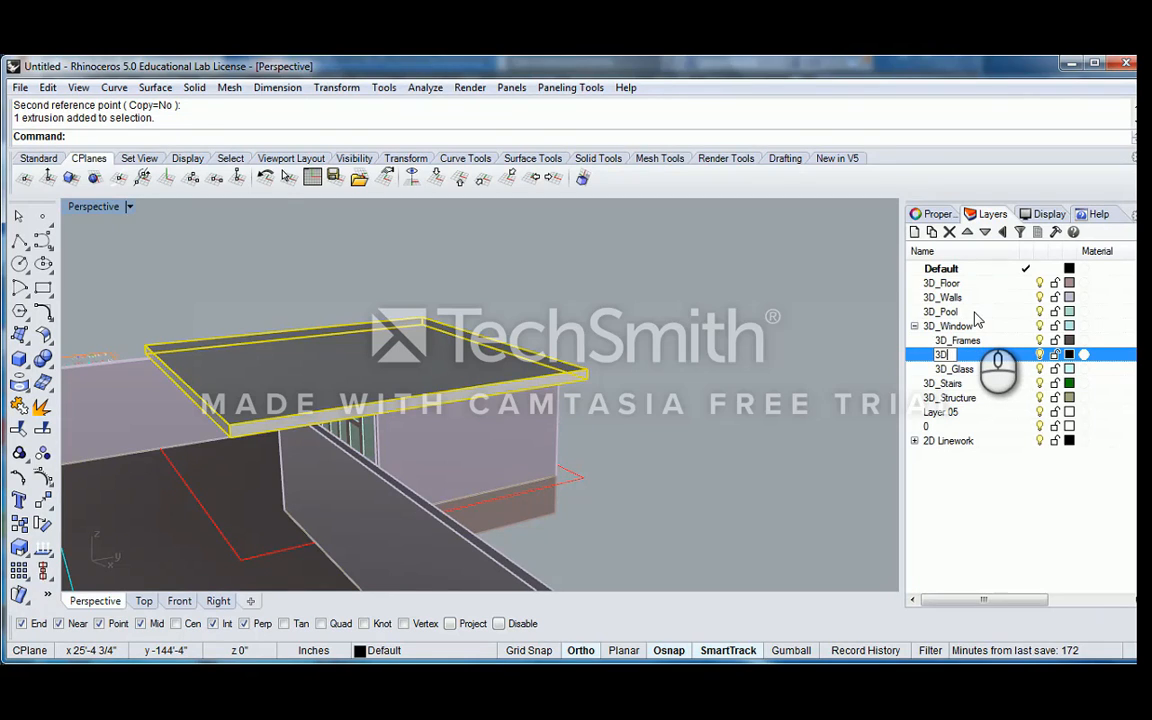
click(964, 369)
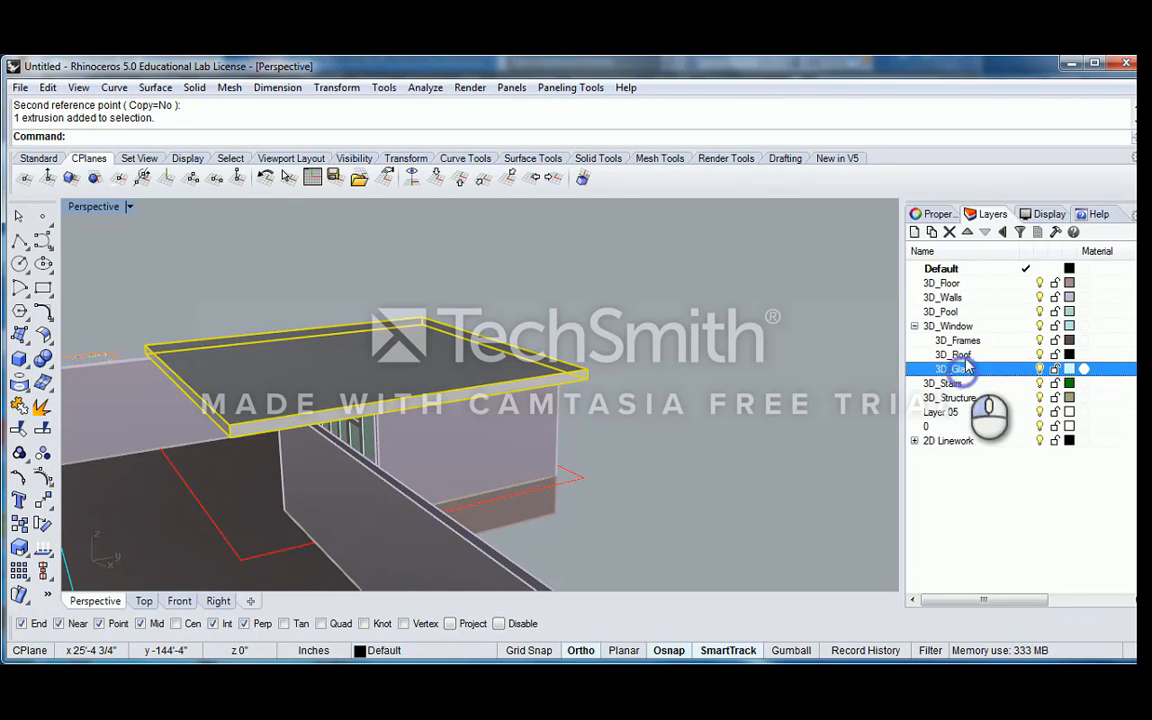
click(965, 356)
click(1003, 235)
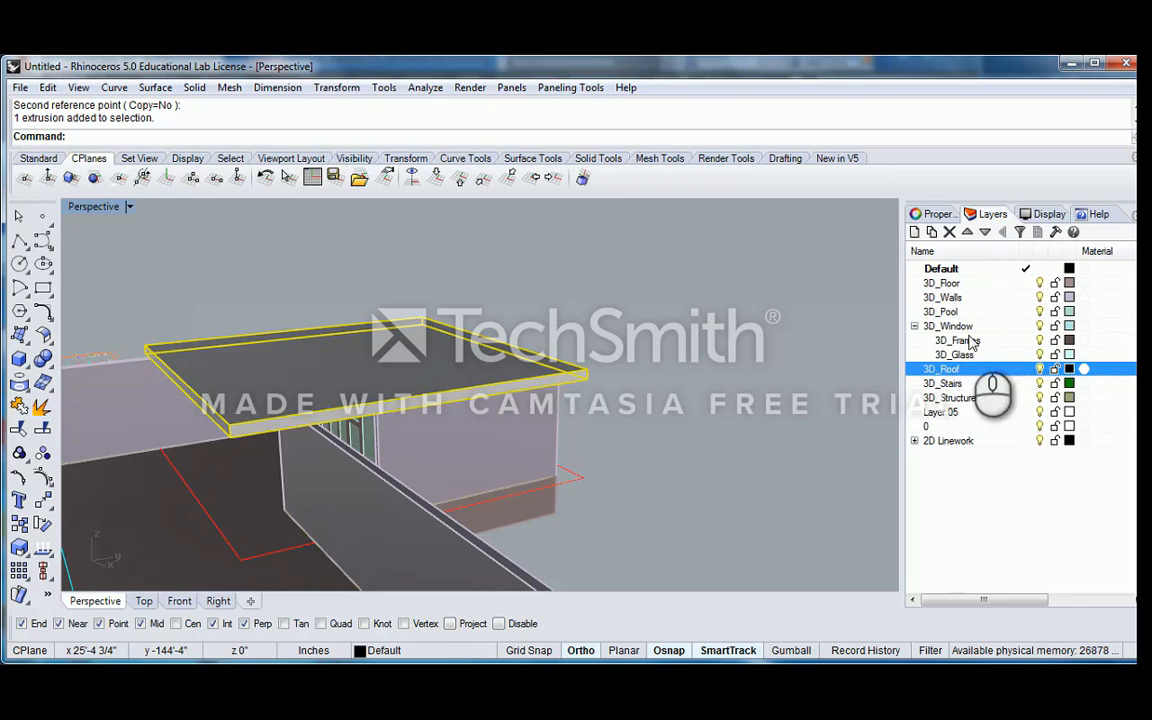
Set the 3D_Roof layer's colour to a muted pink with RGB 178, 140, 140
click(1069, 370)
click(752, 270)
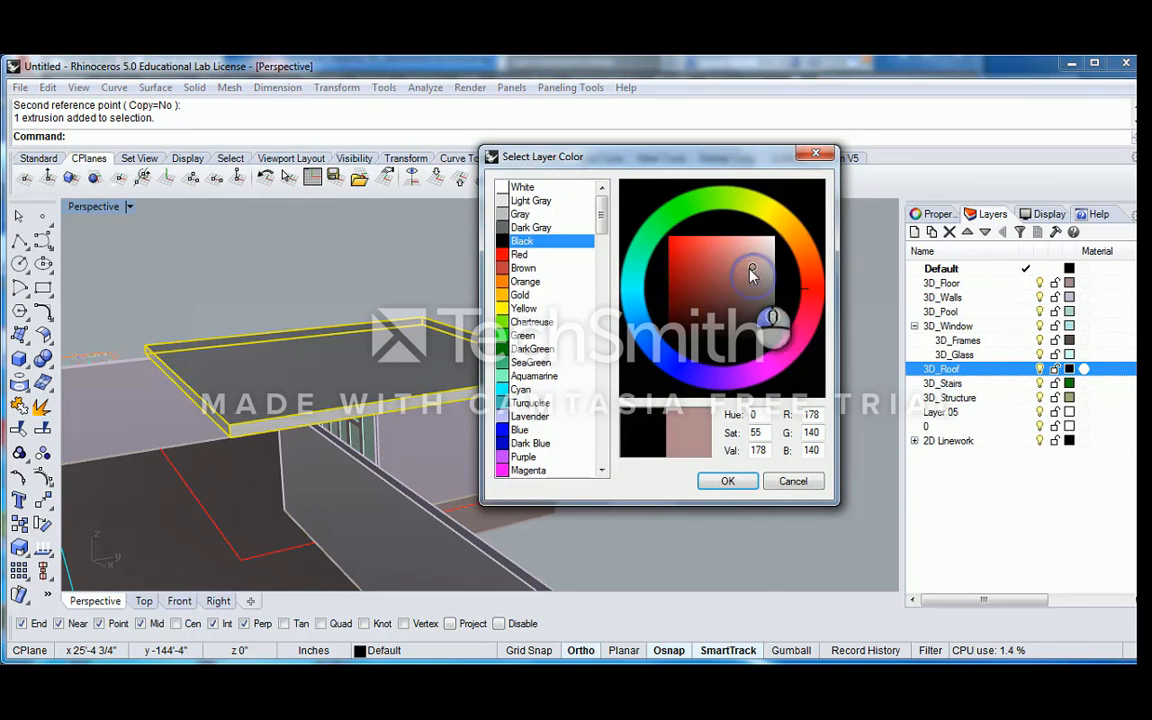
click(727, 484)
Assign the selected roof slab to the 3D_Roof layer
click(932, 214)
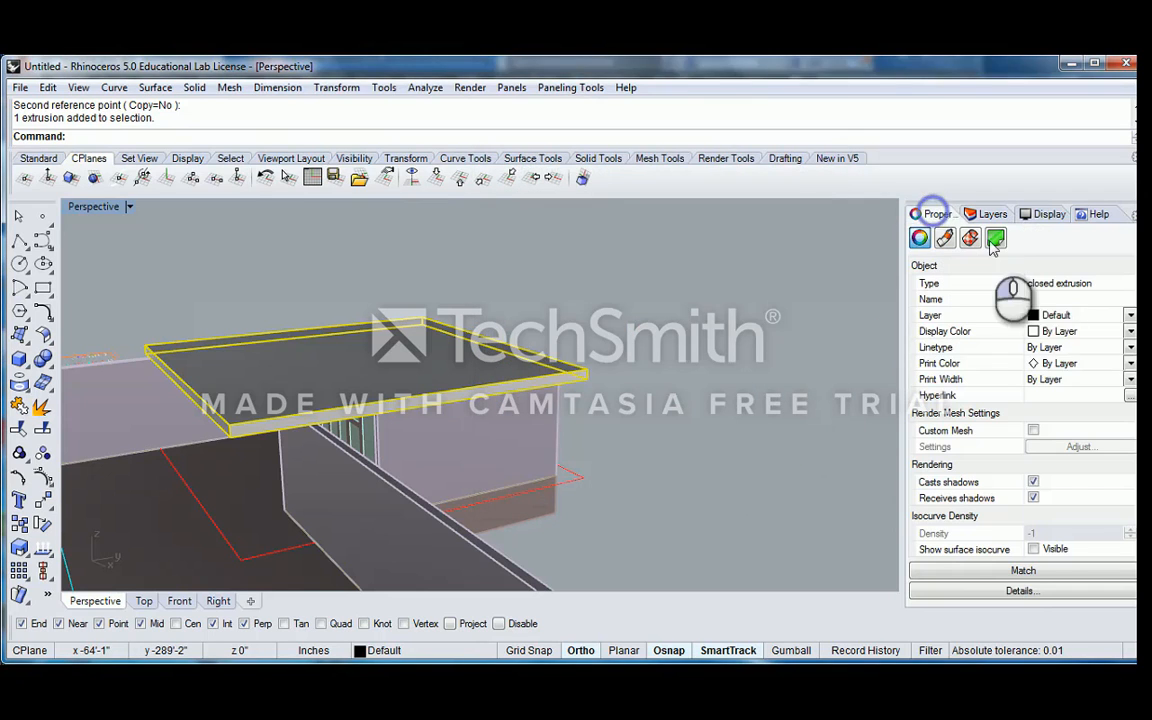
click(1130, 315)
click(1098, 400)
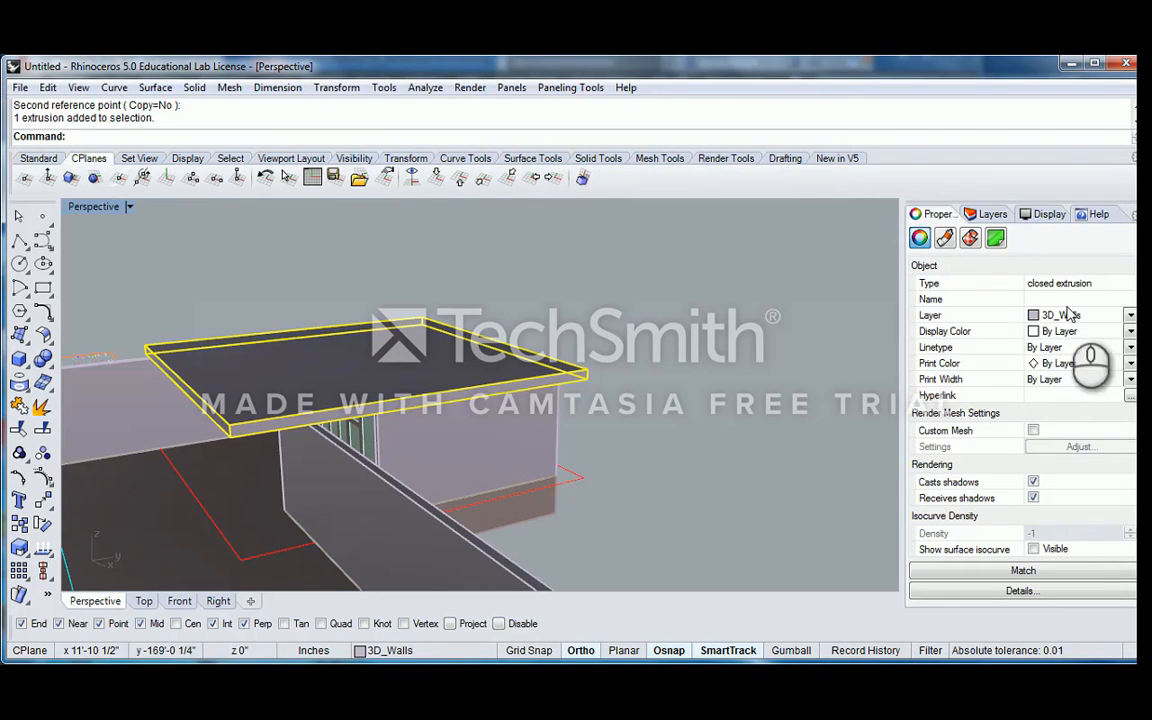
click(1072, 315)
click(1083, 455)
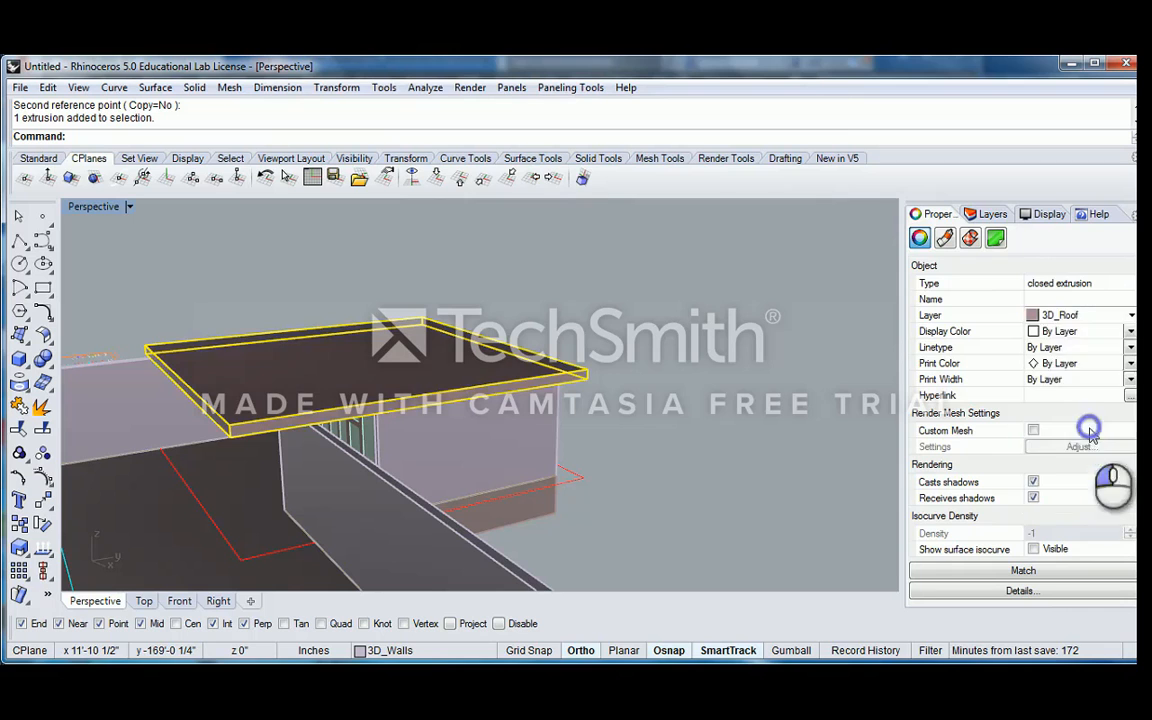
Deselect the roof slab and look over the whole pavilion model, including its walls, columns and roof
click(741, 349)
right_drag(560, 366, 638, 368)
shift+right_drag(638, 368, 731, 391)
scroll(462, 360, down, 10)
shift+right_drag(731, 391, 454, 386)
right_drag(650, 342, 632, 384)
right_drag(580, 352, 545, 378)
scroll(543, 378, down, 4)
shift+right_drag(461, 365, 495, 384)
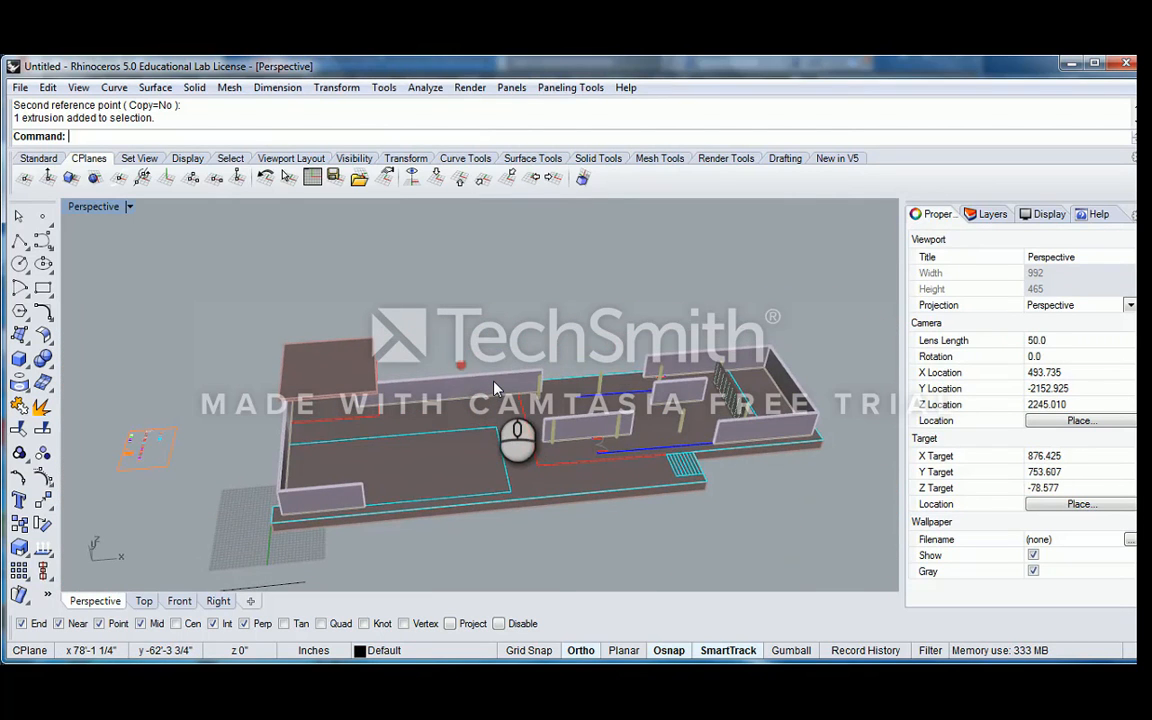
Delete every cross-shaped column except the one at the end of the long back wall
scroll(615, 386, up, 3)
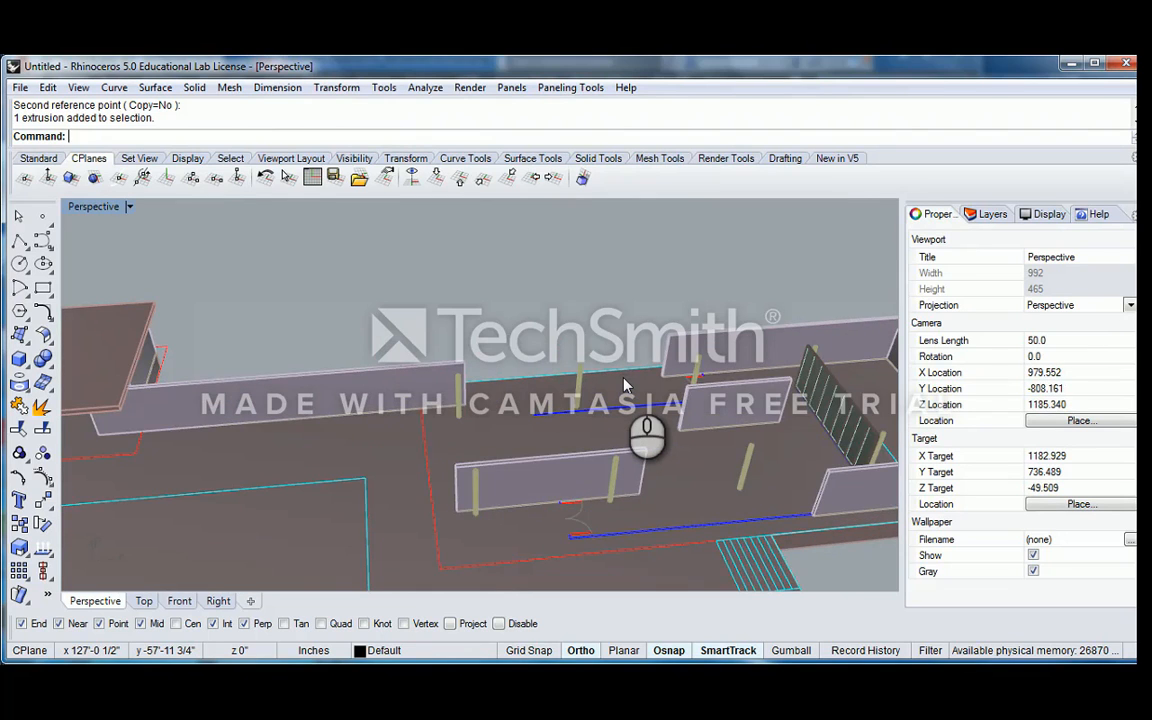
scroll(624, 385, up, 5)
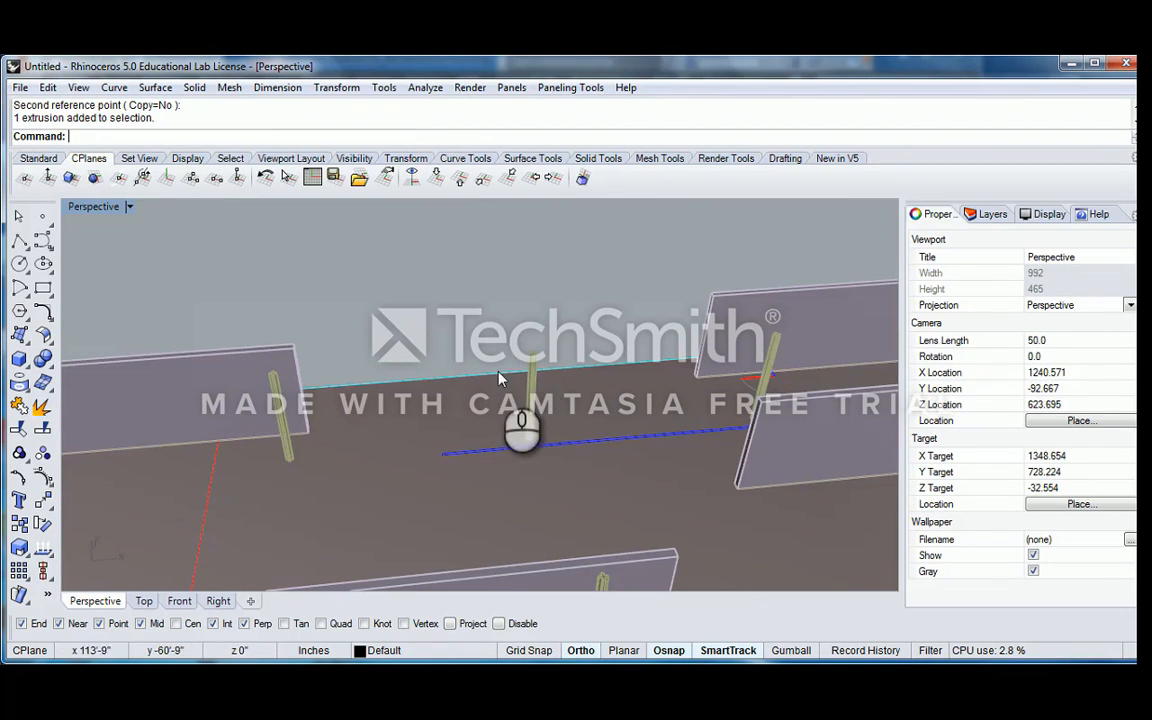
click(533, 361)
scroll(534, 361, down, 6)
shift+right_drag(640, 362, 600, 362)
scroll(605, 344, up, 2)
shift+click(612, 357)
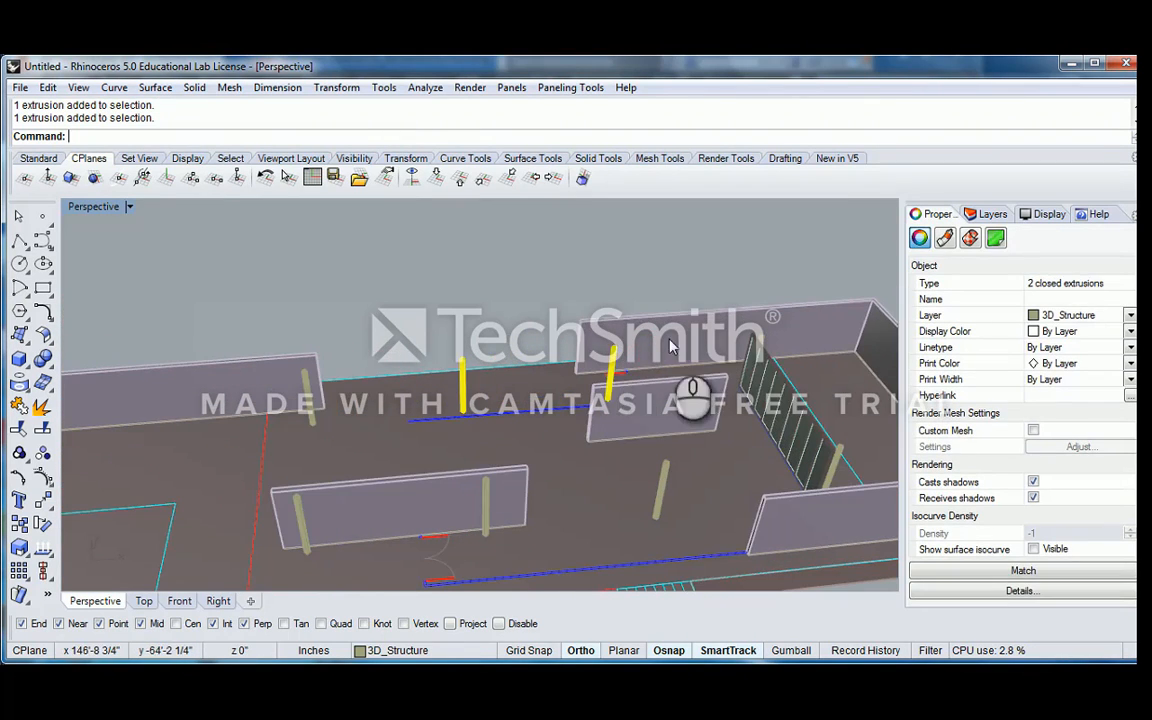
shift+click(826, 467)
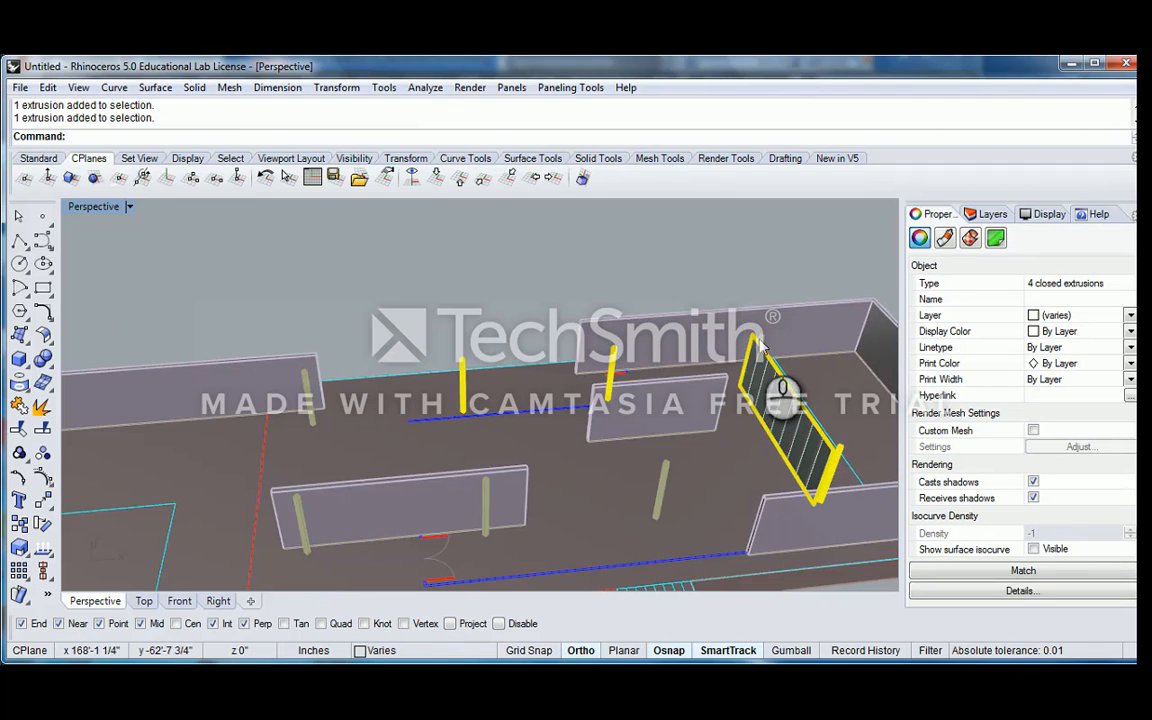
ctrl+click(756, 340)
shift+click(669, 470)
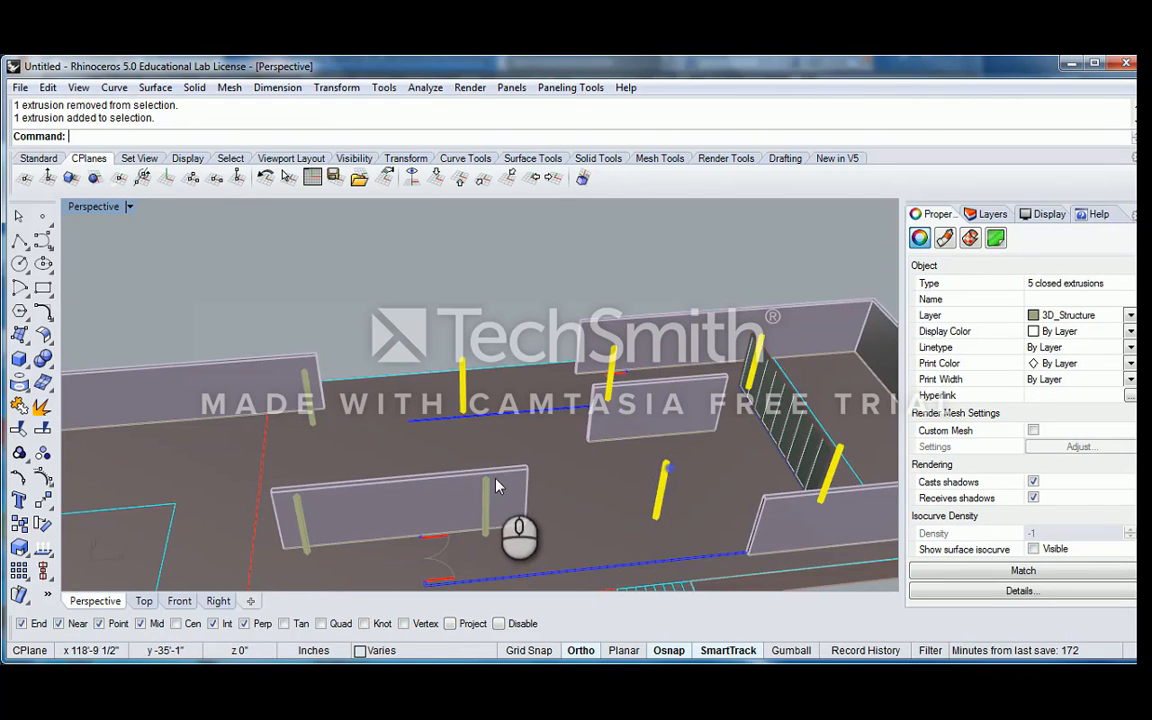
shift+click(487, 482)
key(Delete)
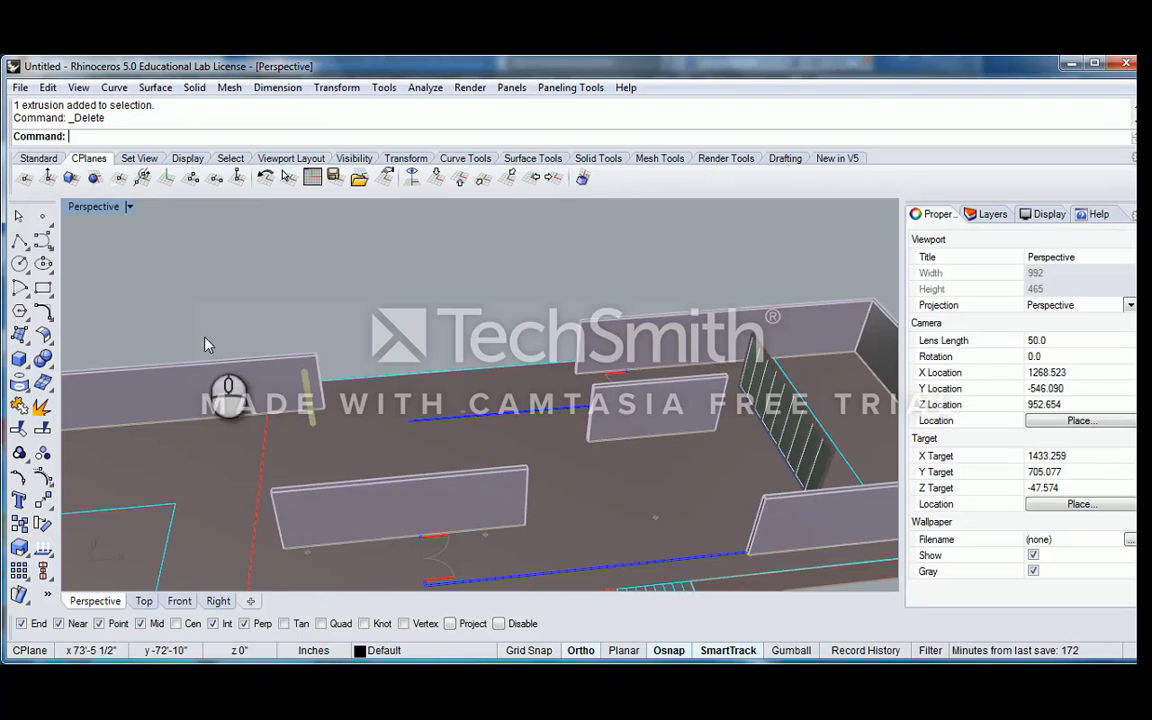
Examine the base of the one cross-shaped column left at the end of the long wall
right_drag(325, 432, 426, 455)
scroll(400, 378, up, 8)
click(410, 400)
scroll(450, 439, down, 6)
scroll(424, 458, up, 8)
key(Escape)
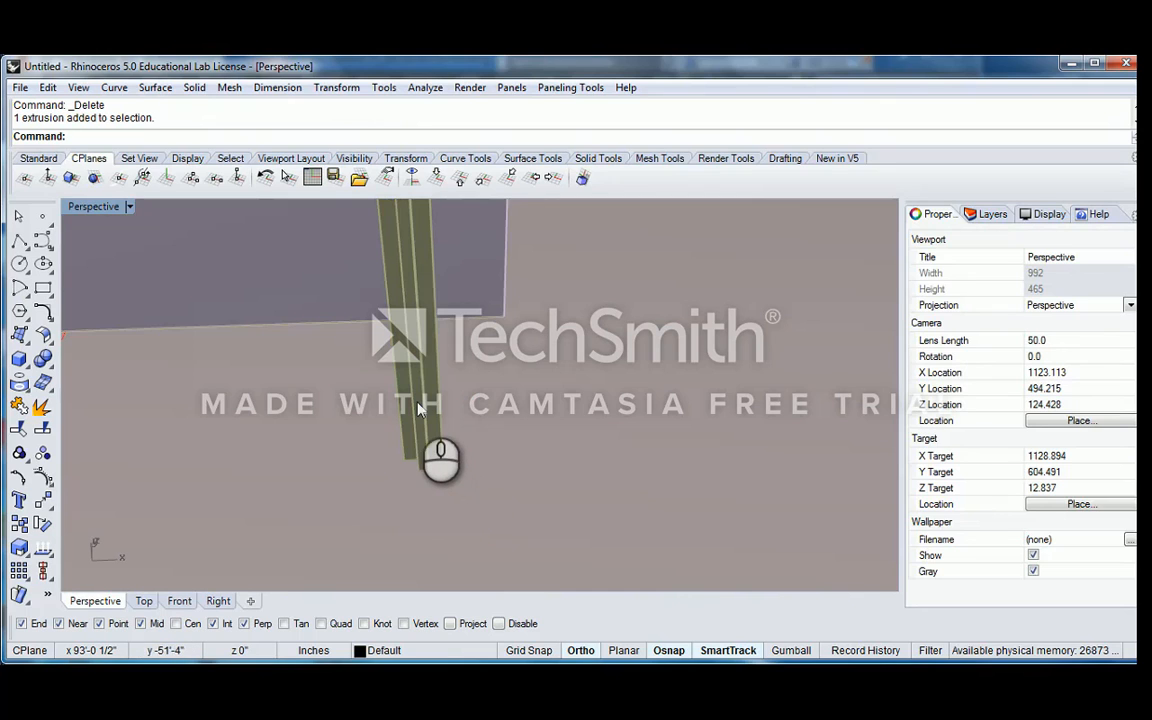
click(420, 408)
middle_click(418, 402)
right_drag(514, 445, 554, 485)
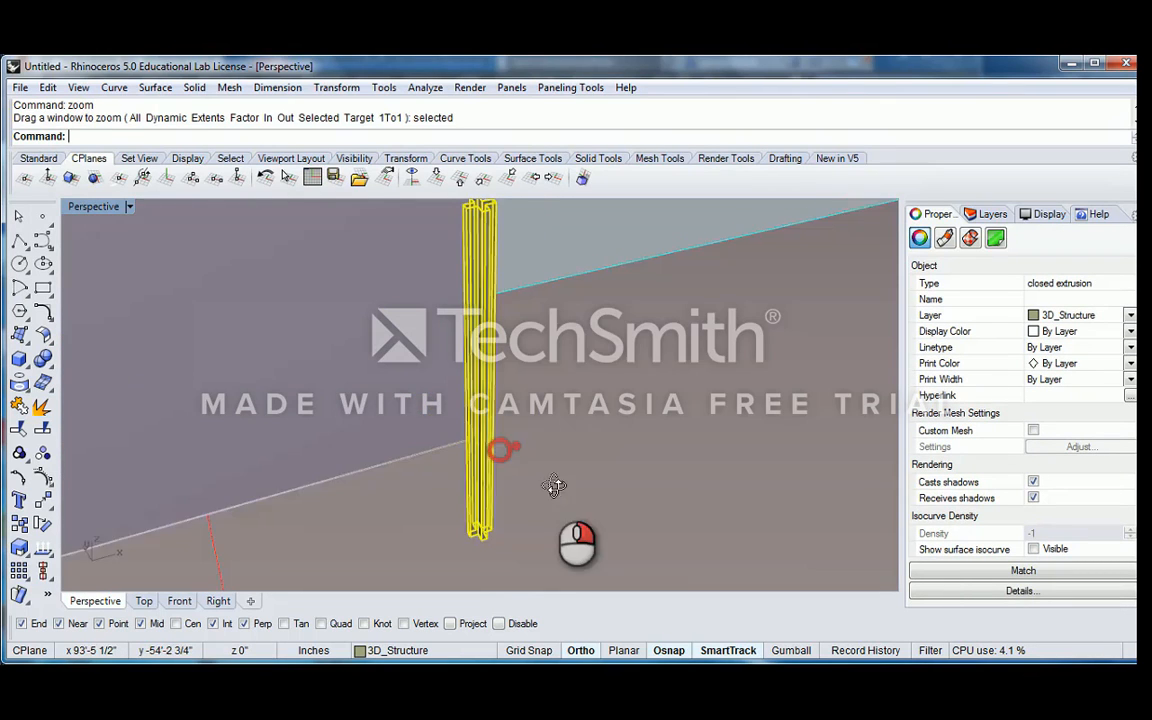
key(Escape)
scroll(482, 538, up, 5)
click(19, 358)
scroll(480, 432, up, 6)
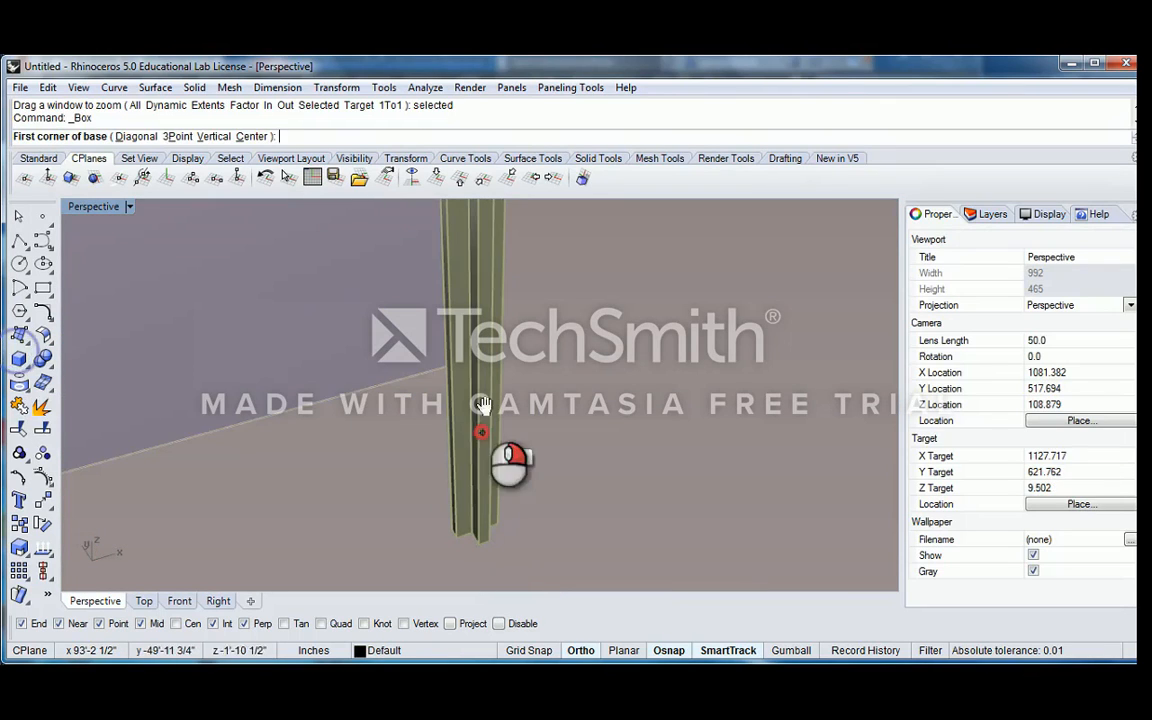
click(19, 358)
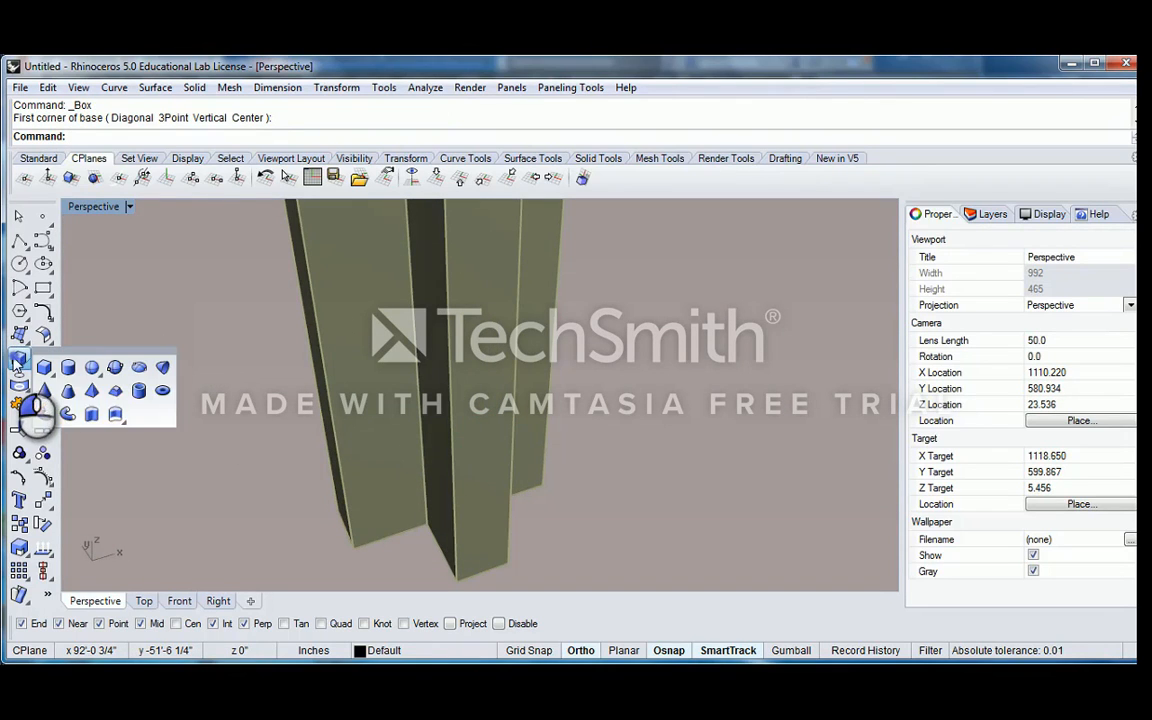
click(138, 369)
shift+right_drag(404, 481, 462, 430)
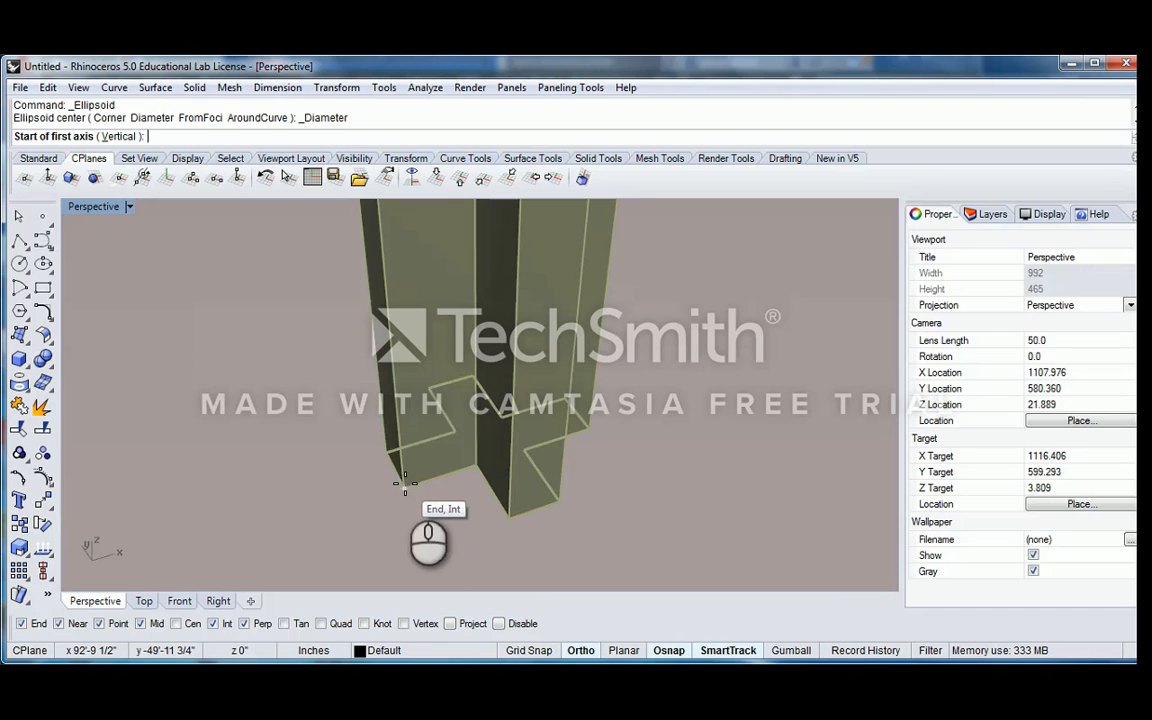
key(Escape)
Orient the construction plane to the cross-shaped column with the CPlane Object option
click(71, 178)
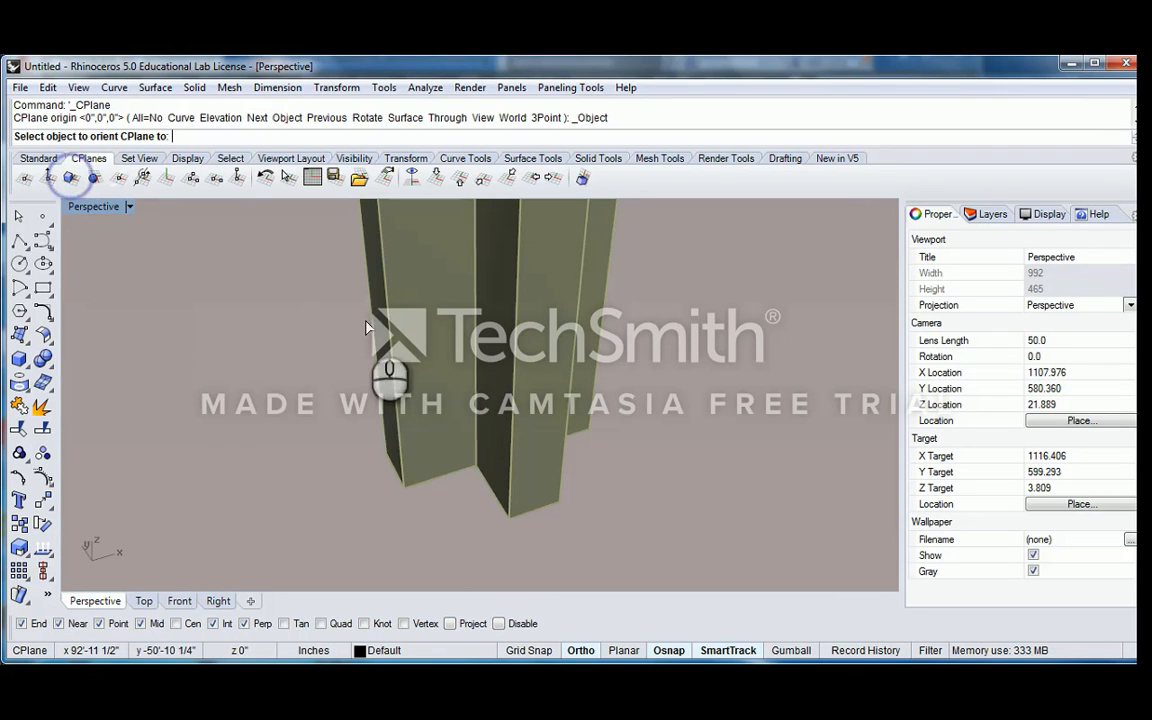
click(455, 362)
click(456, 358)
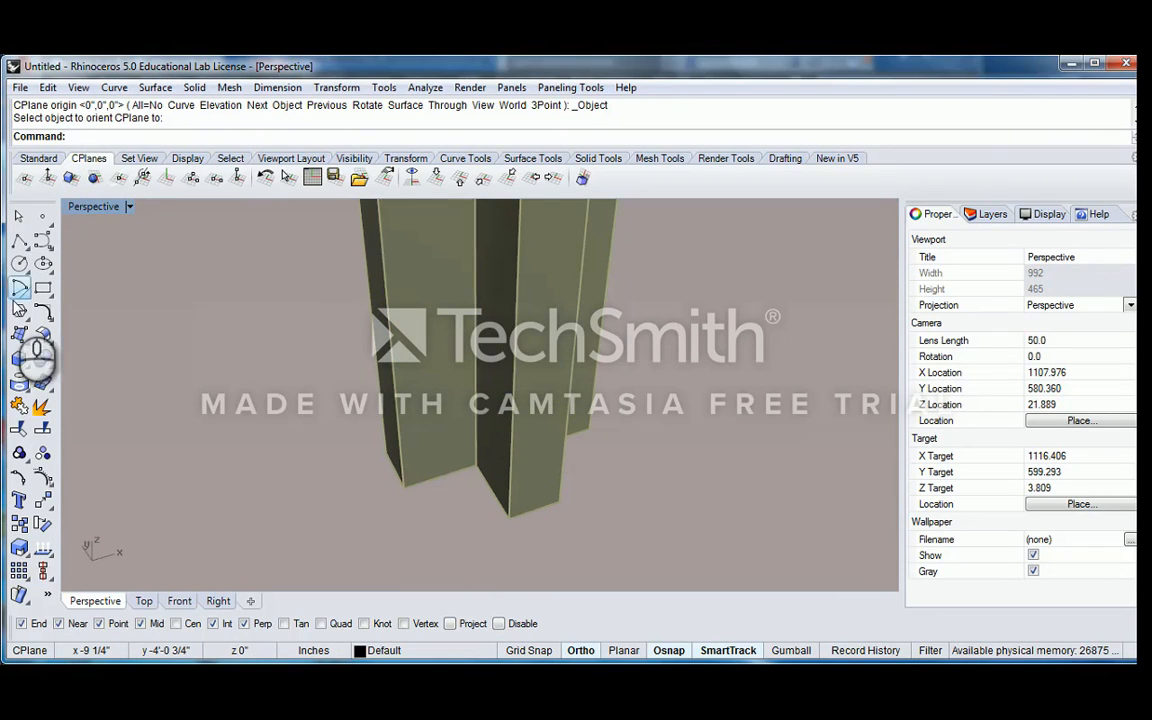
click(20, 265)
key(Escape)
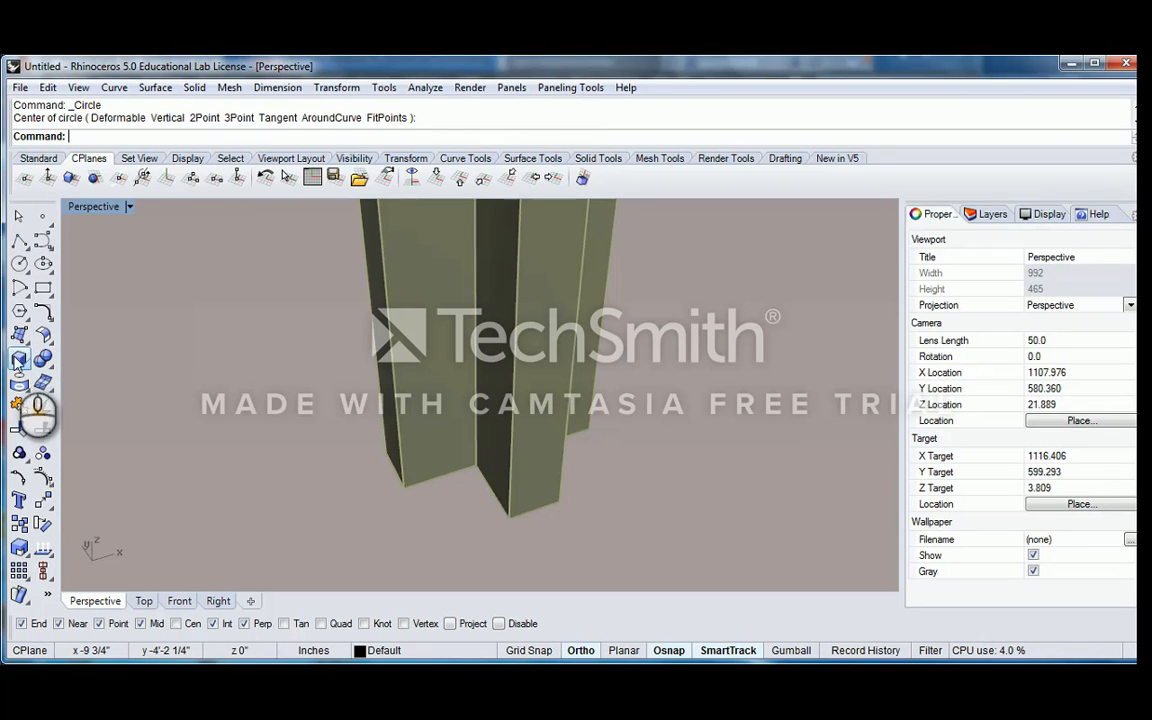
Create a small ellipsoid by diameter at the front bottom corner of the column
click(20, 360)
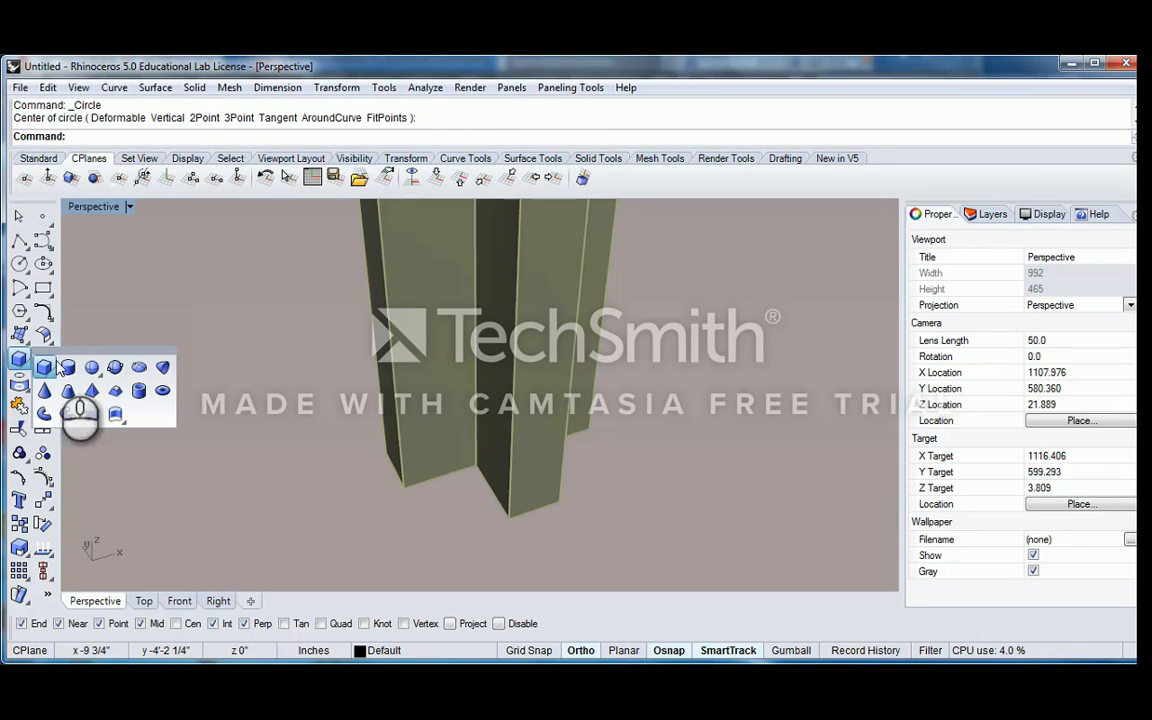
click(140, 369)
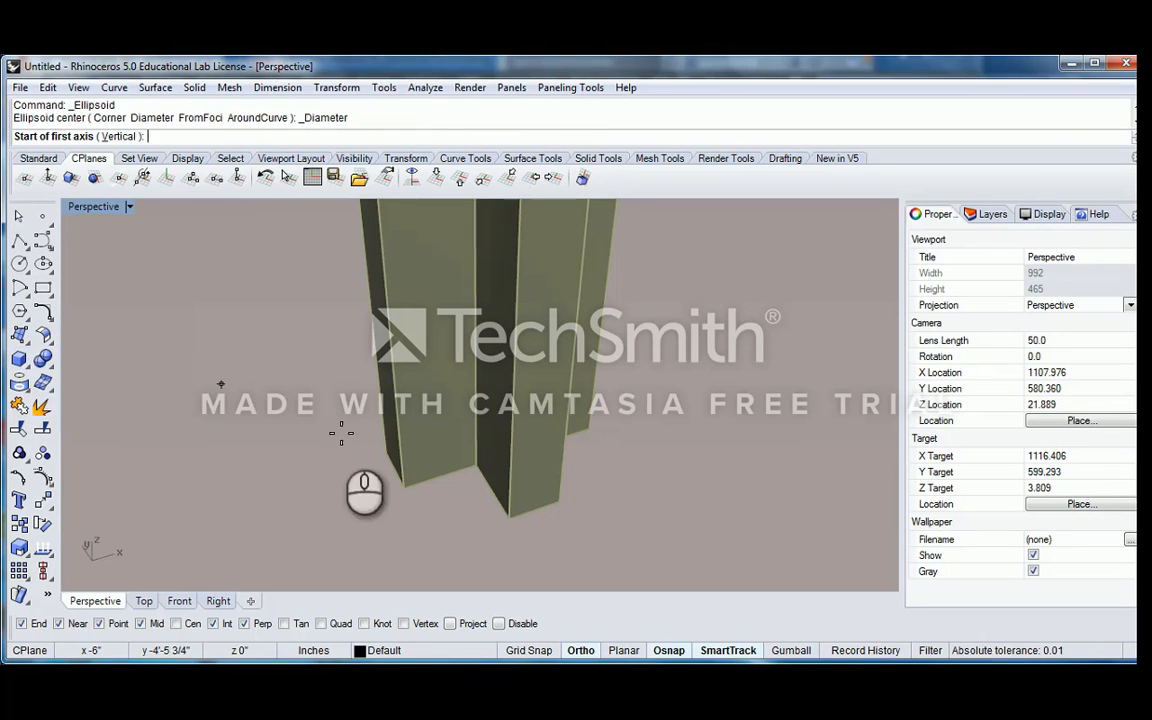
click(406, 491)
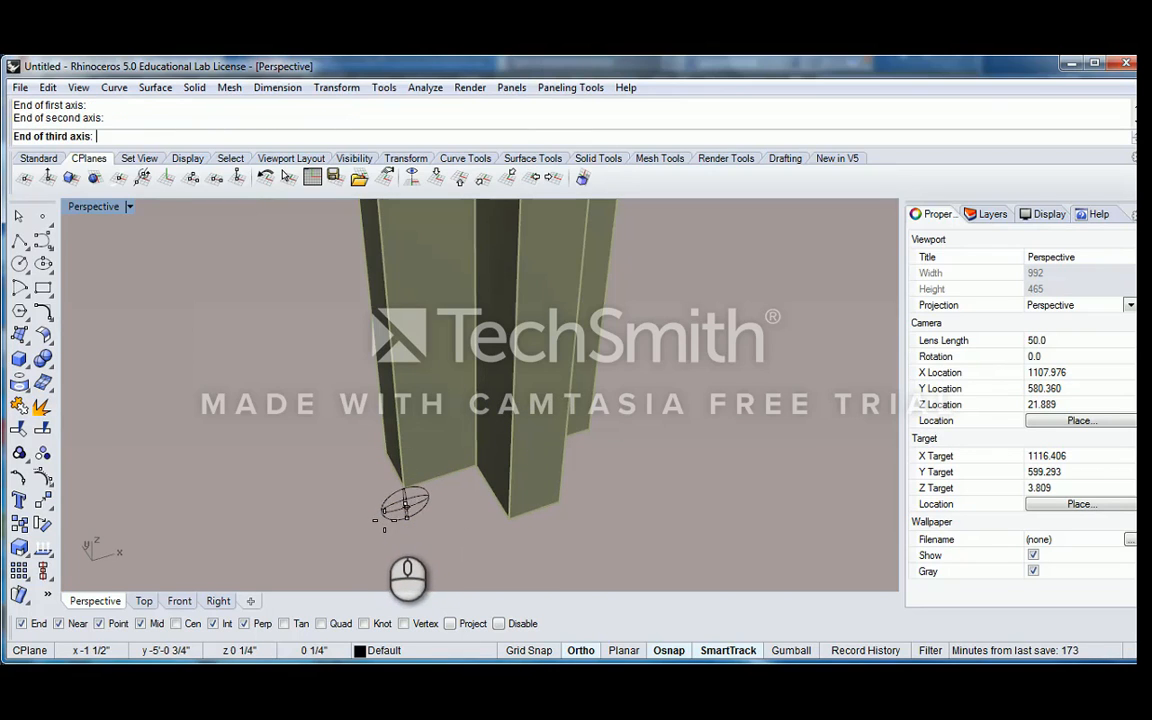
click(388, 522)
Try to move the ellipsoid along the column's base and undo the moves
click(402, 500)
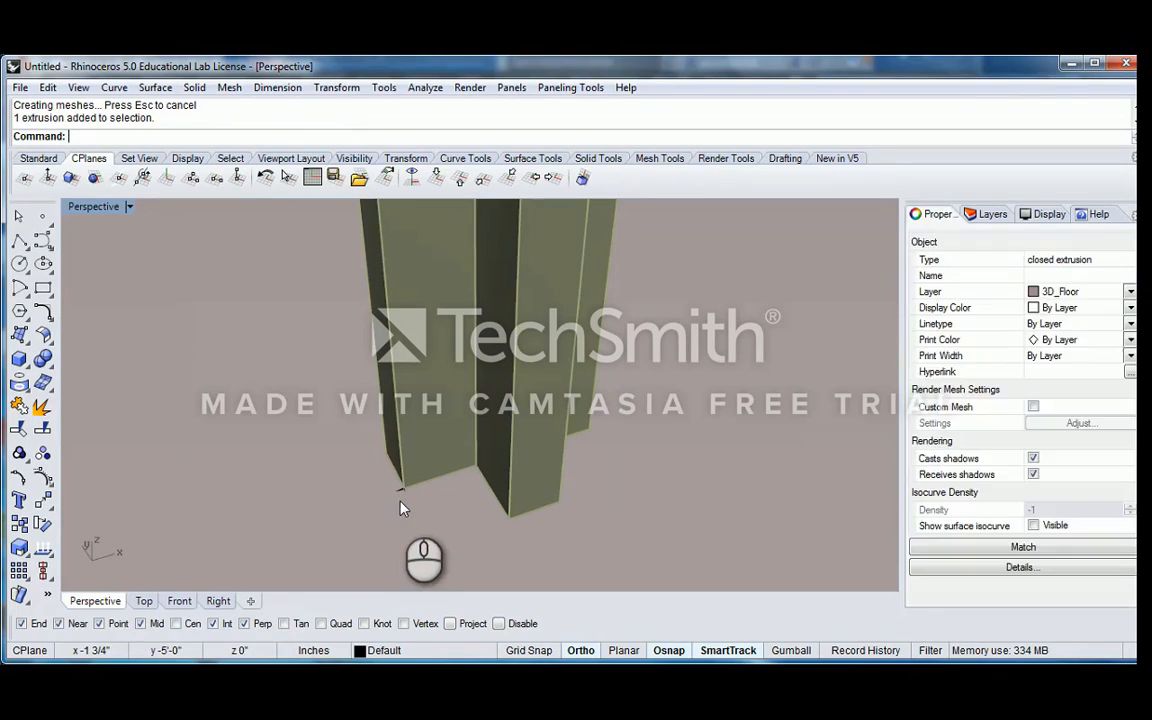
click(403, 490)
click(453, 549)
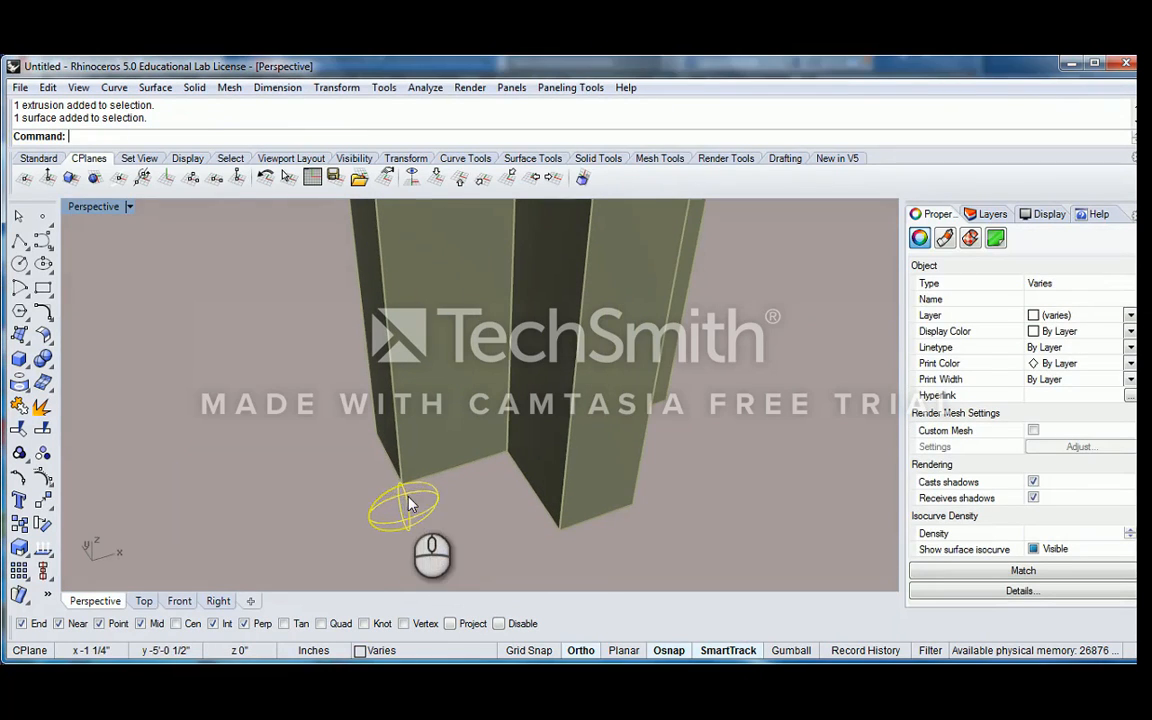
drag(405, 503, 483, 444)
key(ctrl+z)
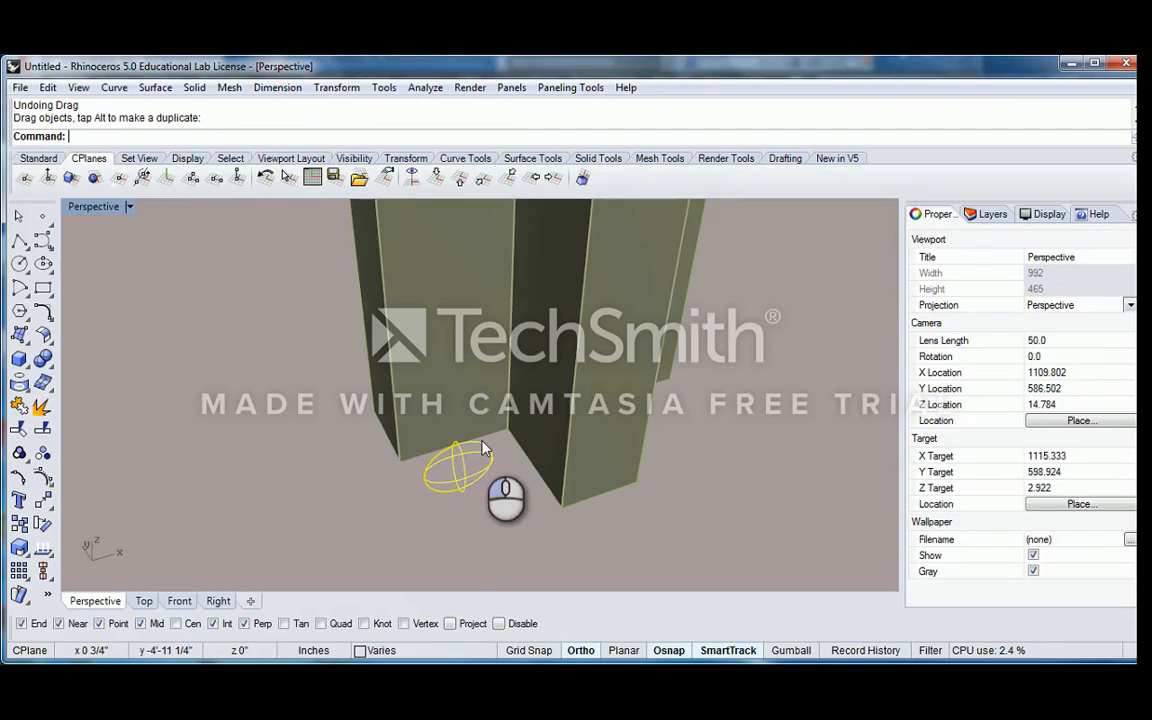
key(ctrl+z)
Remove the floor slab from the selection so only the ellipsoid stays selected
scroll(471, 445, down, 4)
right_drag(440, 457, 462, 414)
scroll(440, 400, down, 8)
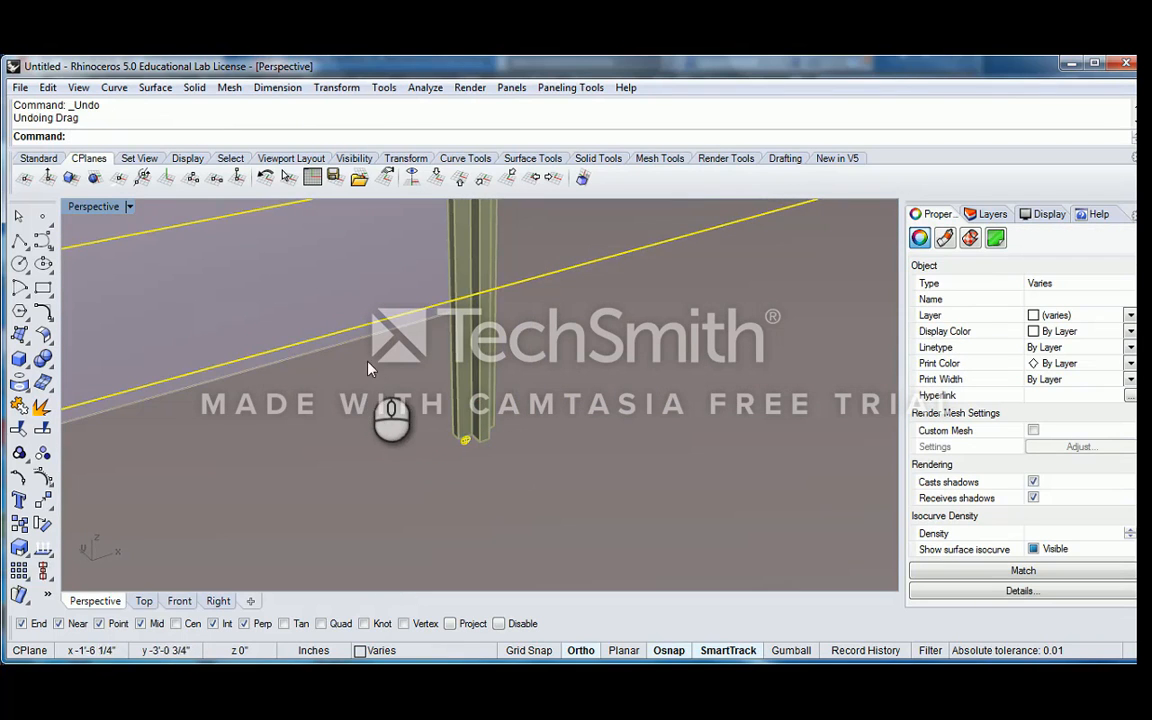
ctrl+click(371, 363)
scroll(388, 374, down, 6)
shift+right_drag(427, 373, 417, 450)
scroll(417, 450, down, 3)
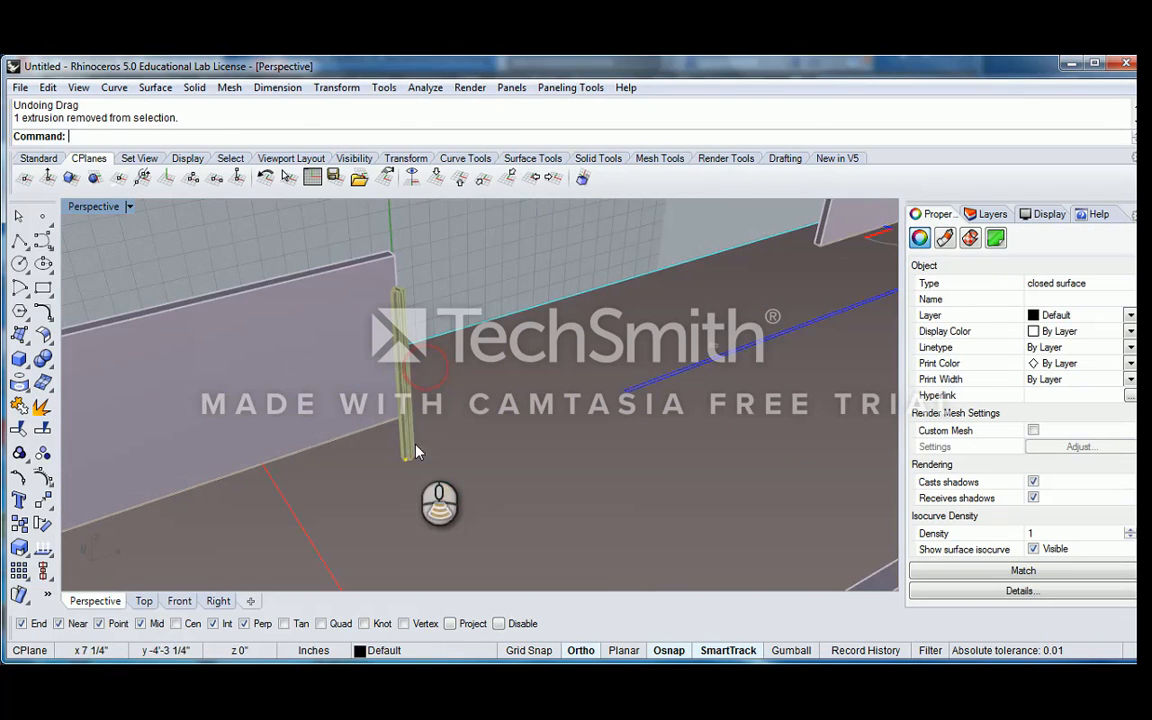
Raise the ellipsoid above the floor line in the Front view so it intersects the column's lower face
double_click(95, 207)
middle_click(348, 328)
middle_click(349, 410)
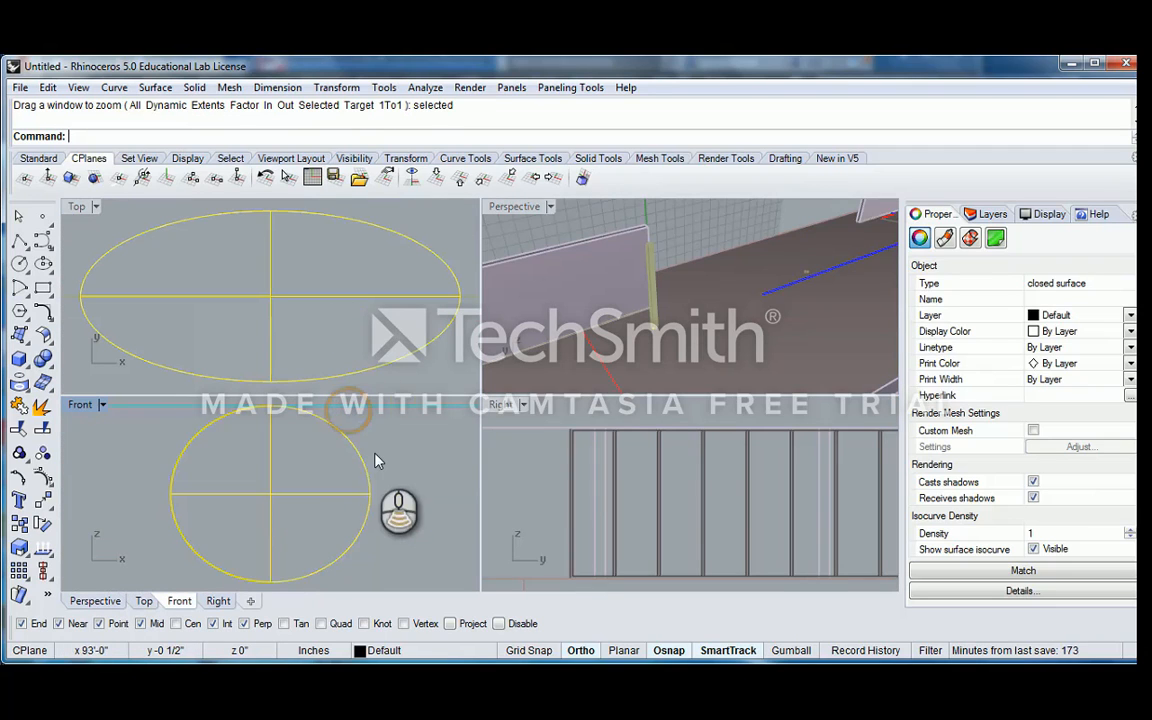
scroll(375, 460, down, 4)
right_drag(355, 458, 335, 545)
drag(323, 550, 320, 447)
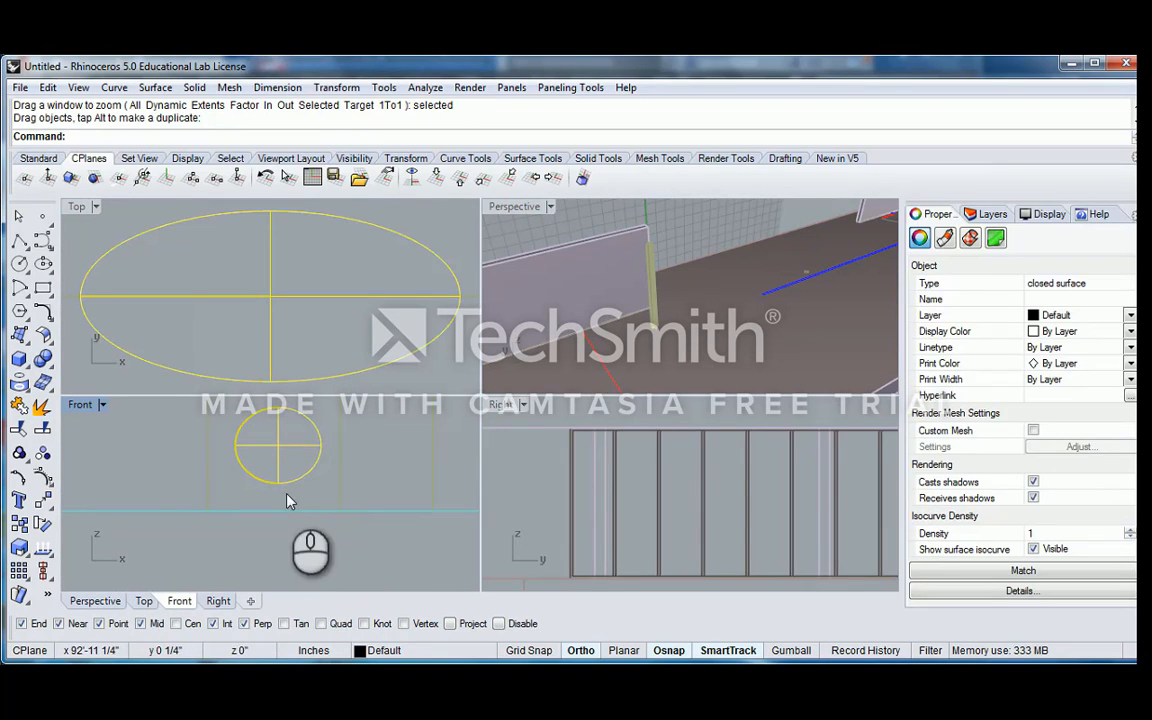
double_click(505, 206)
scroll(375, 480, up, 8)
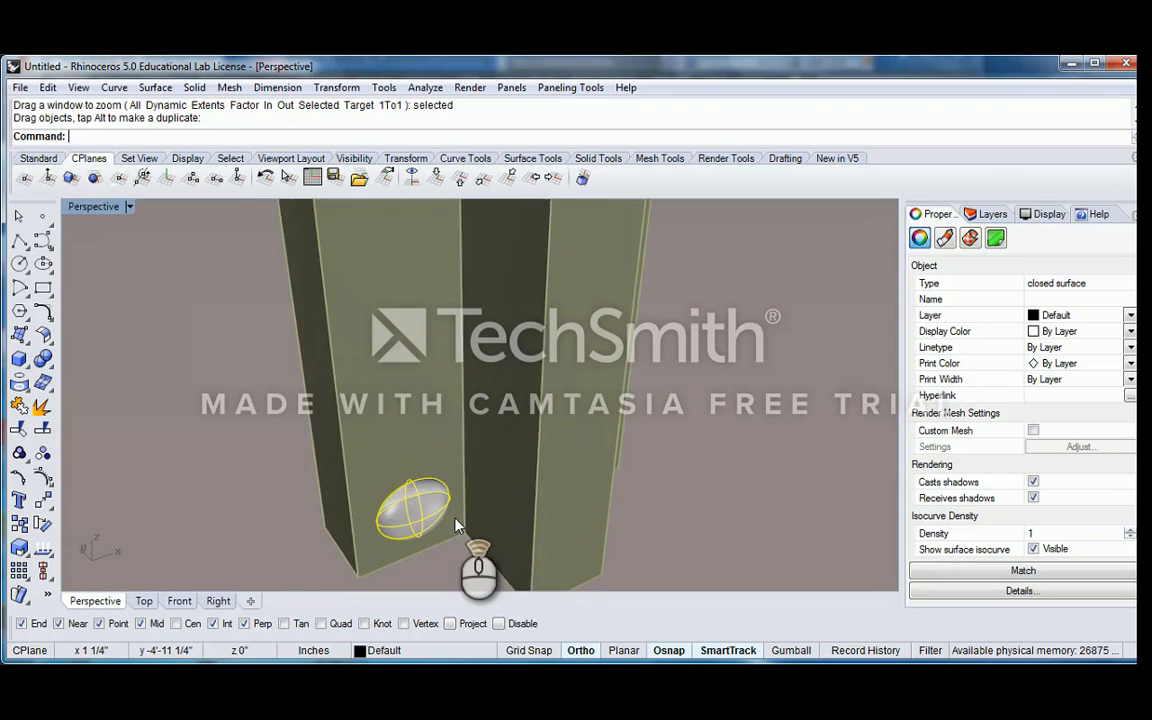
scroll(455, 524, down, 4)
click(451, 512)
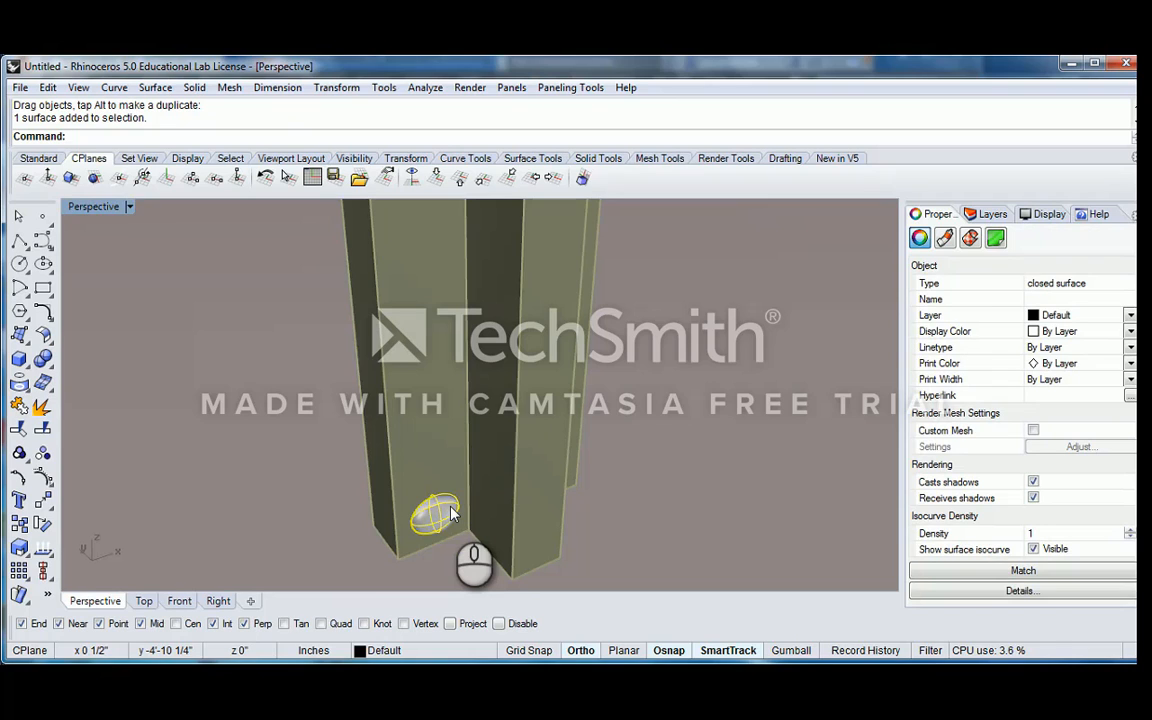
text(ool)
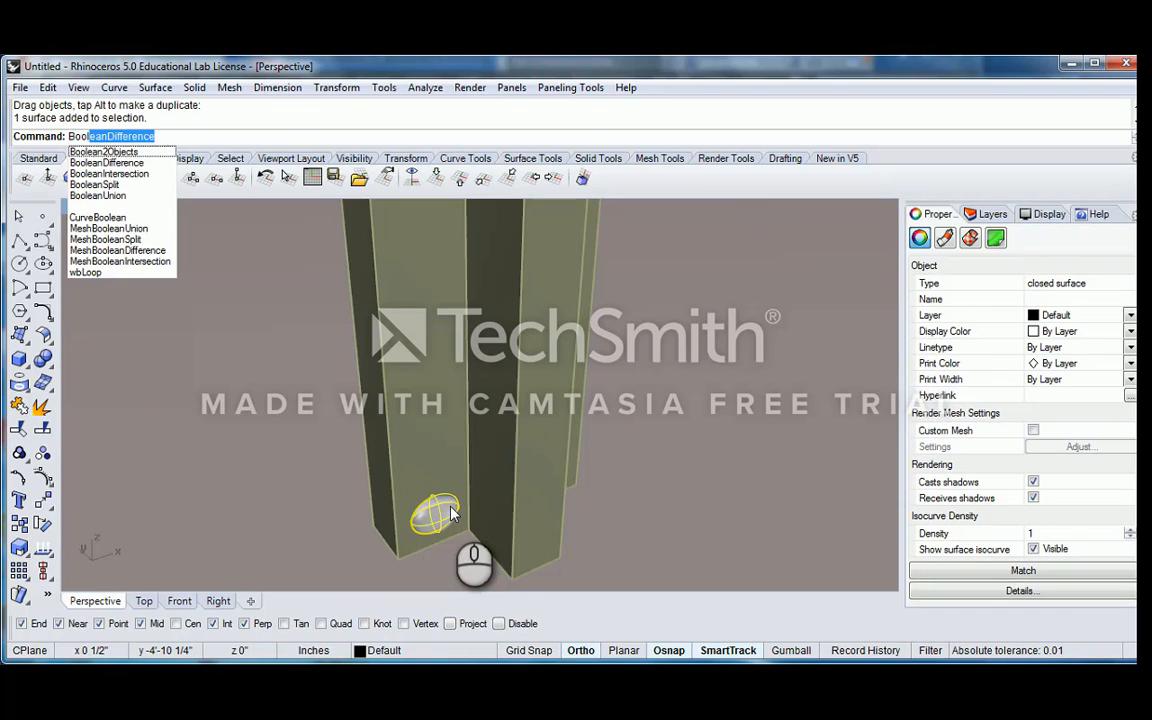
text(e)
key(Return)
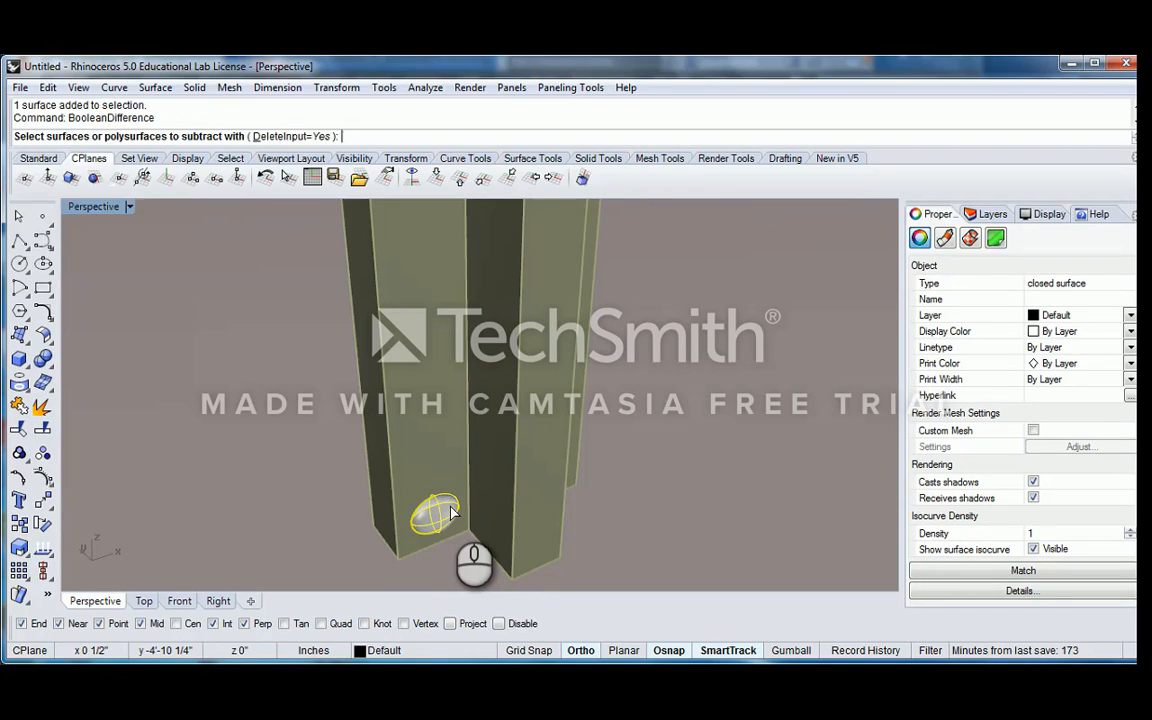
scroll(451, 372, down, 3)
Copy the cross-shaped column onto itself, using its front bottom corner as both reference points
click(463, 374)
click(519, 424)
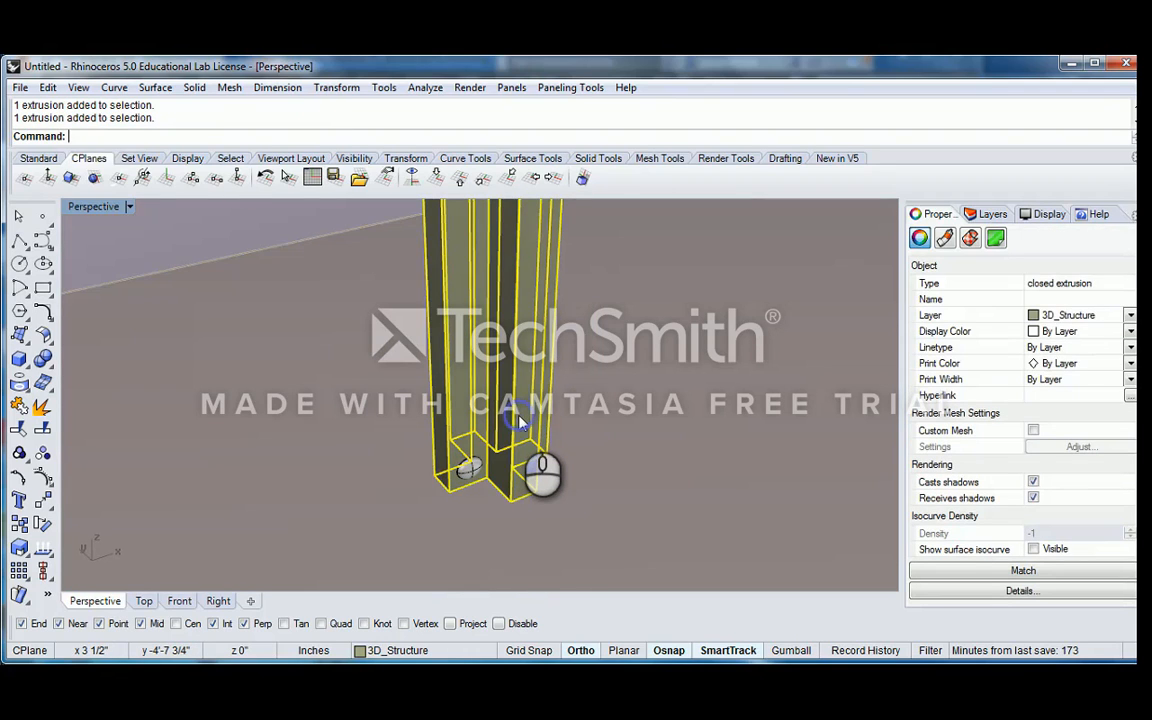
text(Copy)
key(Return)
click(508, 528)
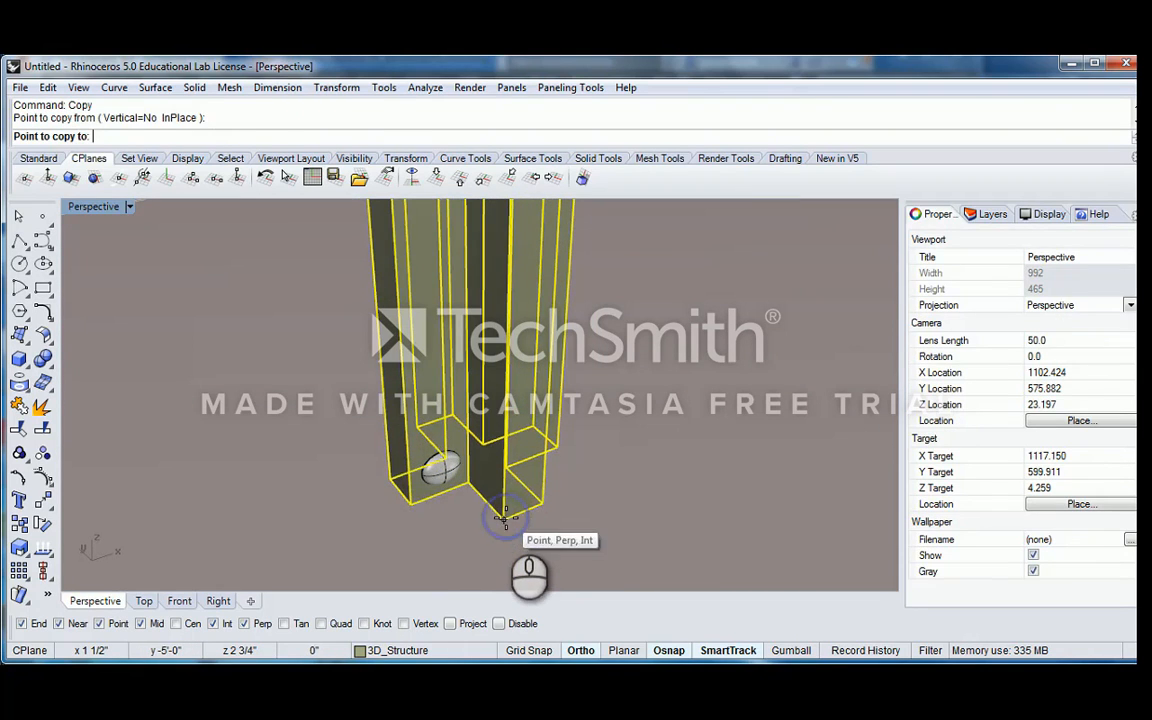
key(Escape)
Subtract the column from the ellipsoid with BooleanDifference, keeping DeleteInput set to Yes
click(446, 467)
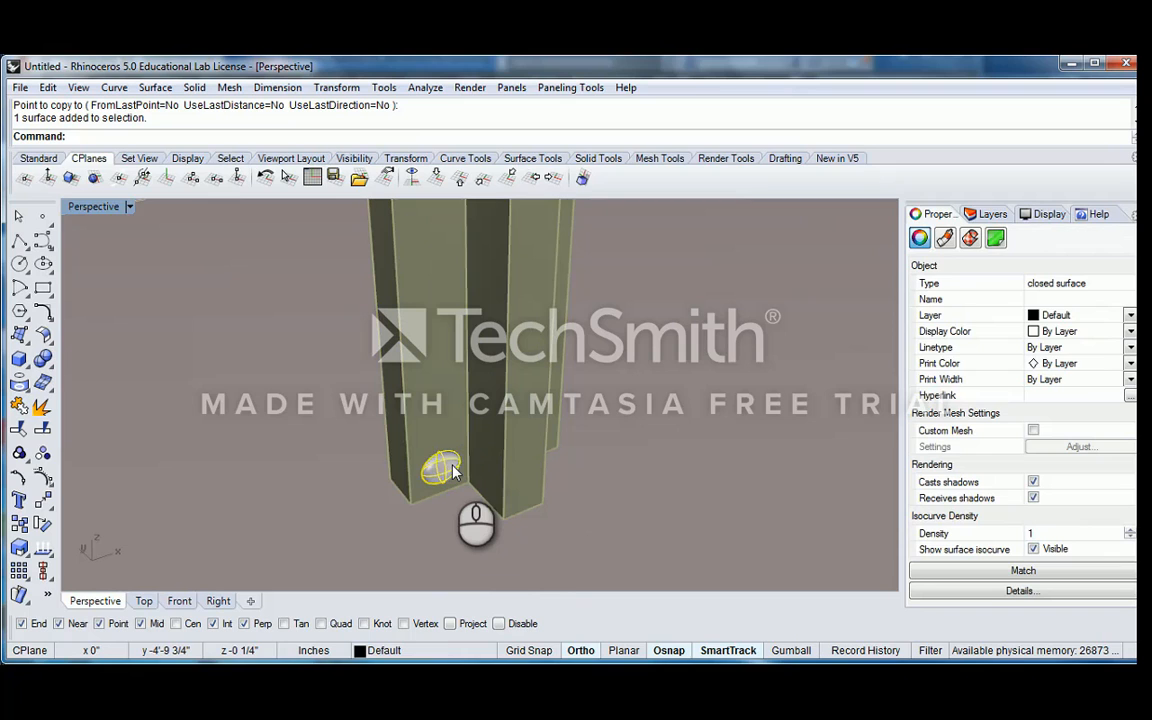
text(Boll)
key(BackSpace)
key(BackSpace)
text(oleanDifference)
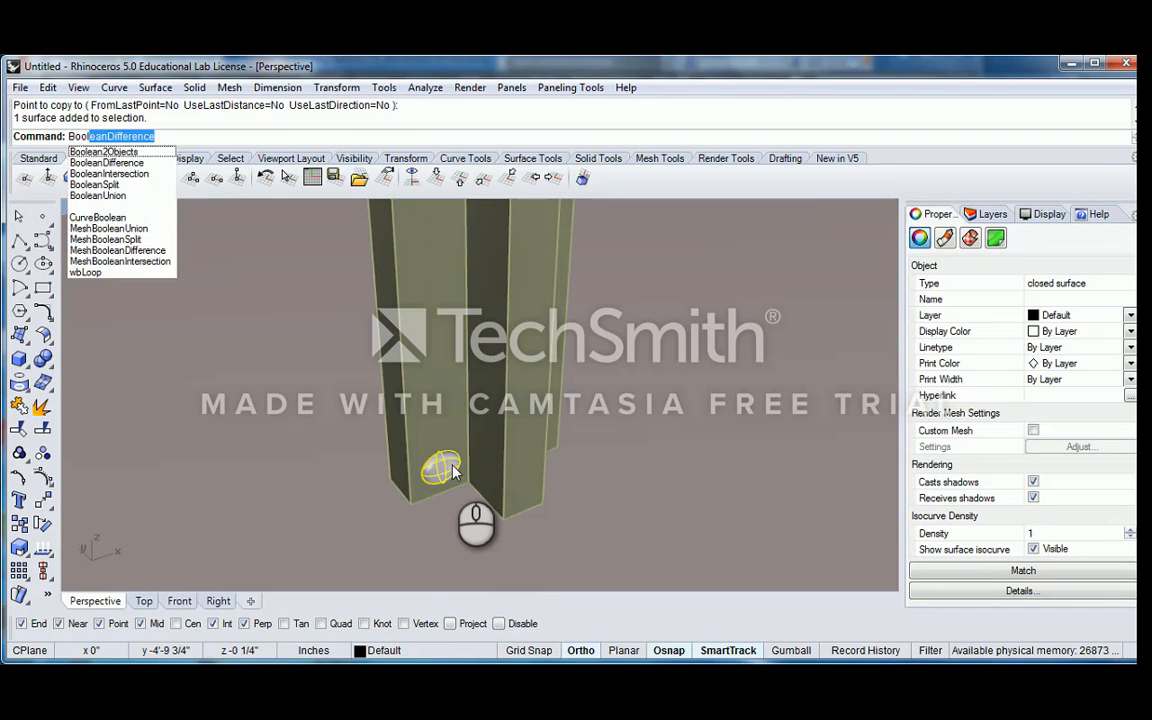
key(Return)
click(438, 406)
key(Return)
key(Return)
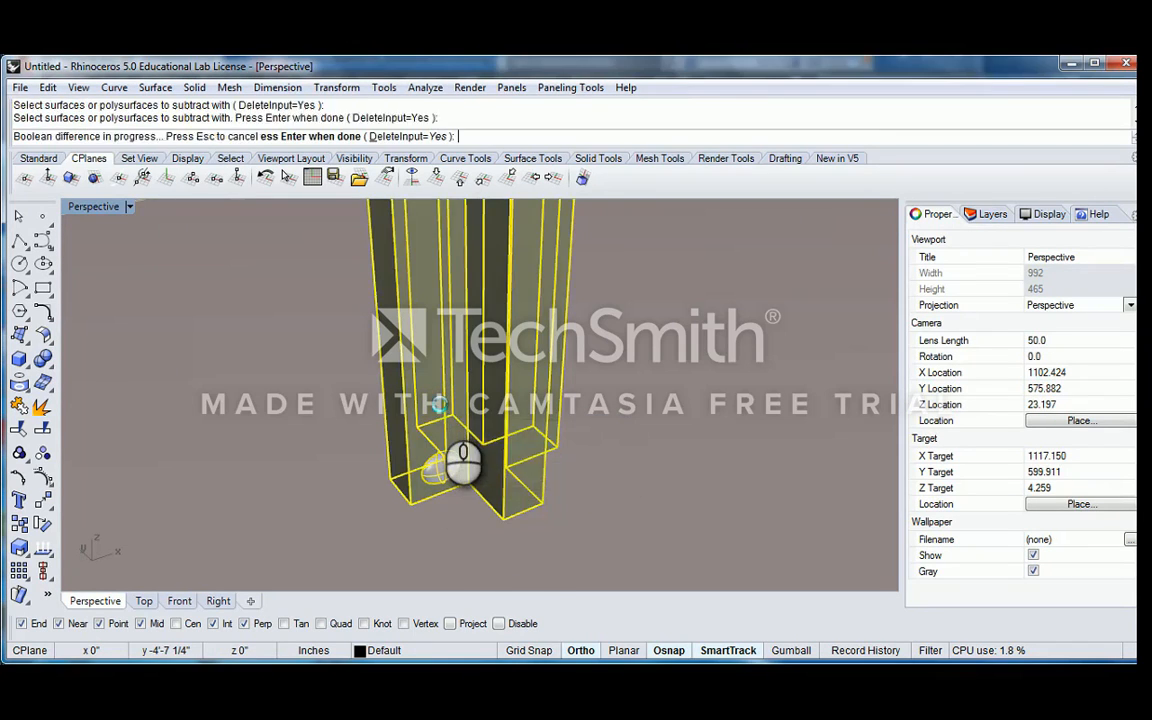
Examine the Boolean difference at the column's base from several angles, selecting the remaining ellipsoid piece and the column separately
click(444, 465)
right_drag(552, 440, 514, 448)
click(530, 432)
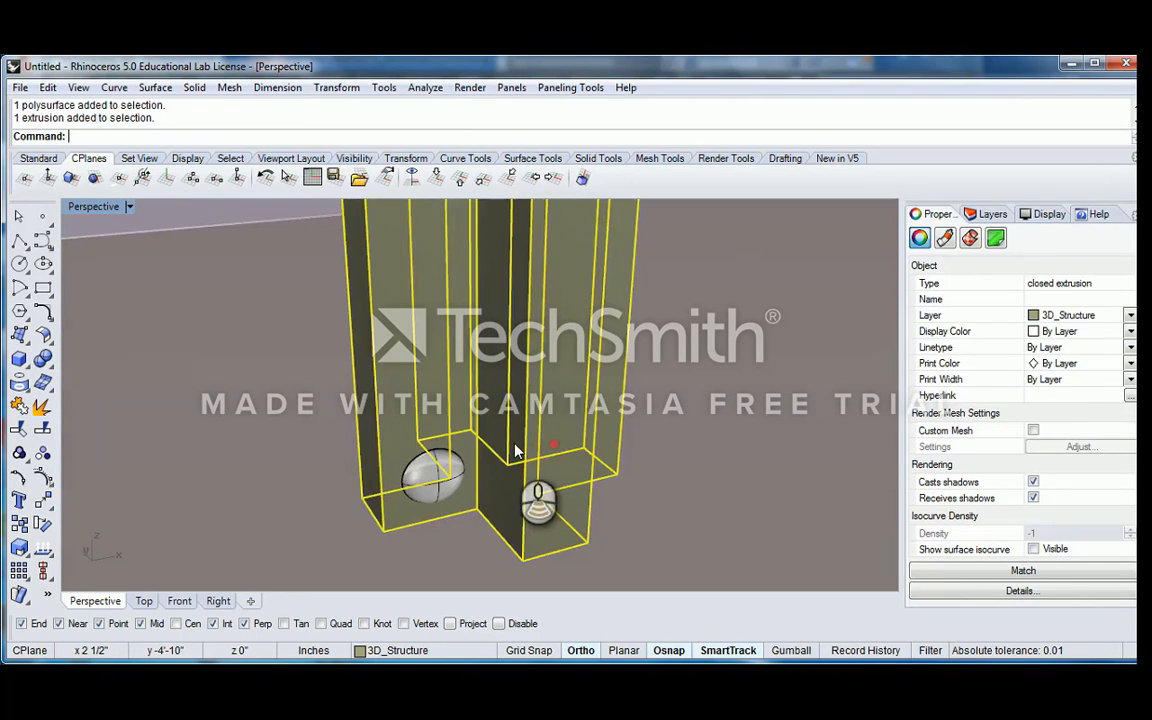
key(Escape)
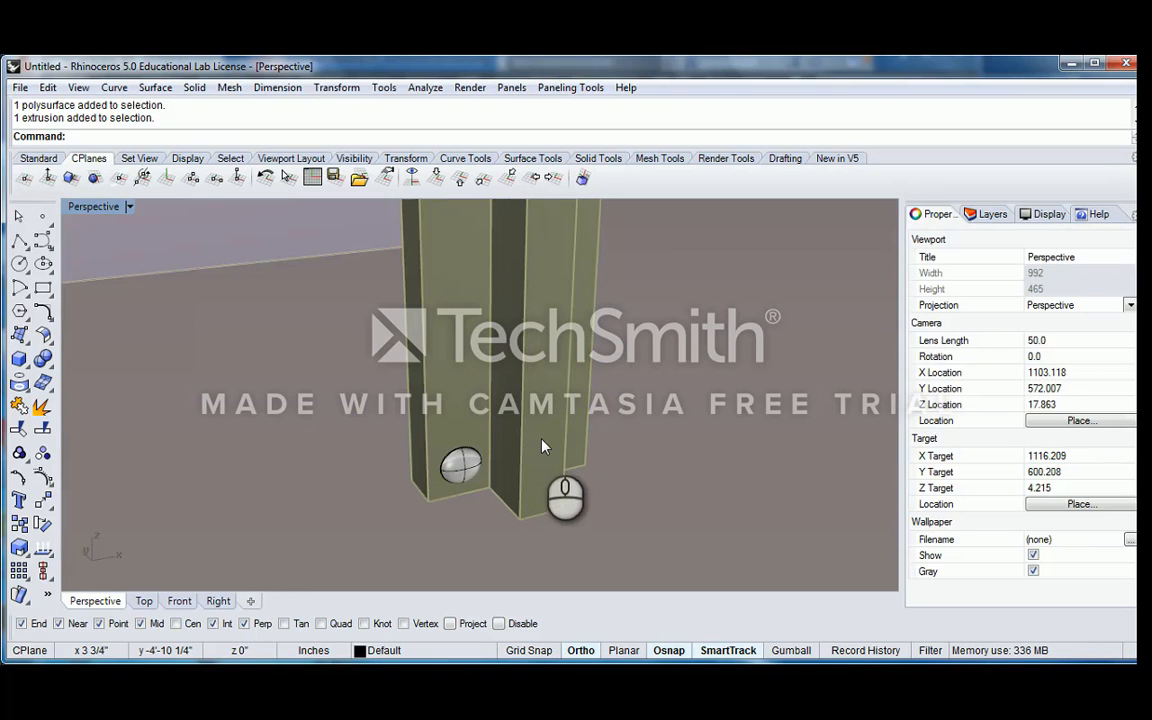
click(541, 447)
key(Escape)
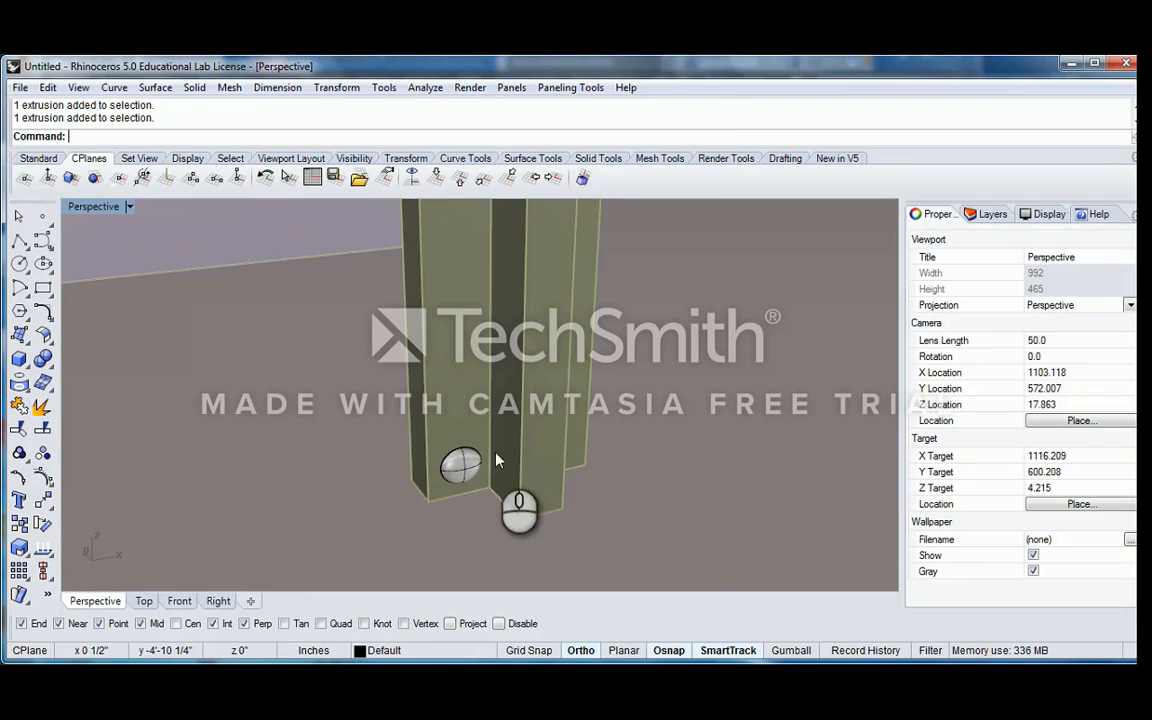
right_drag(454, 452, 490, 465)
click(488, 465)
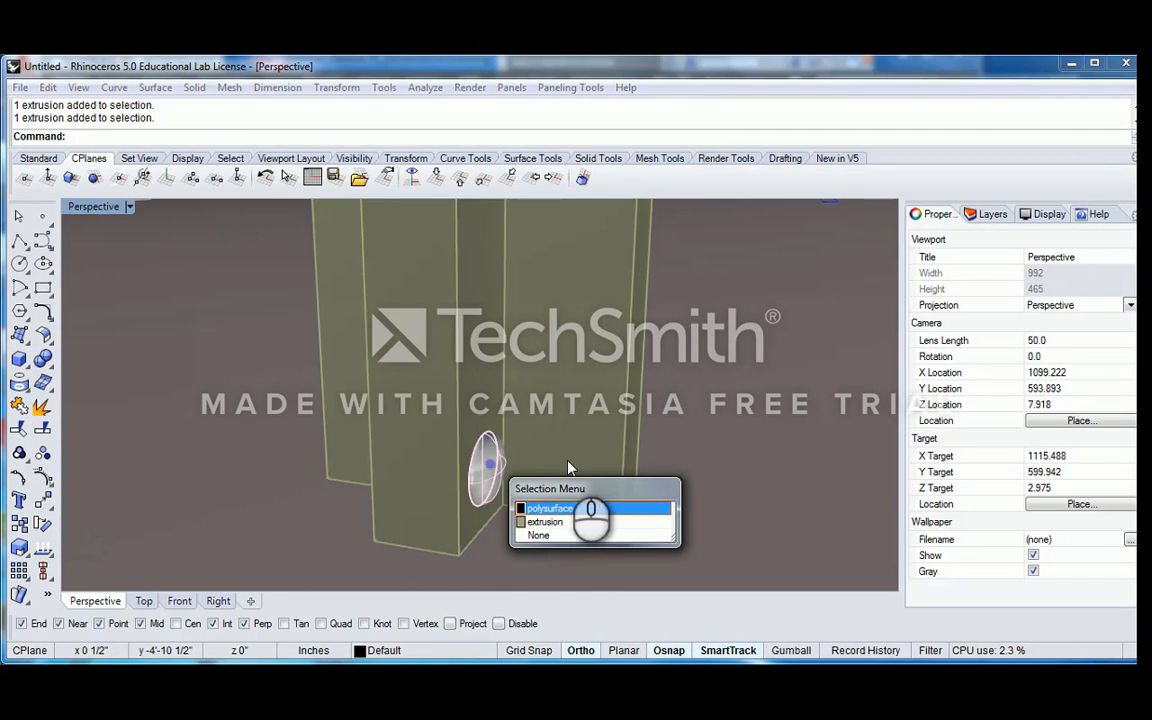
click(556, 510)
right_drag(600, 460, 503, 366)
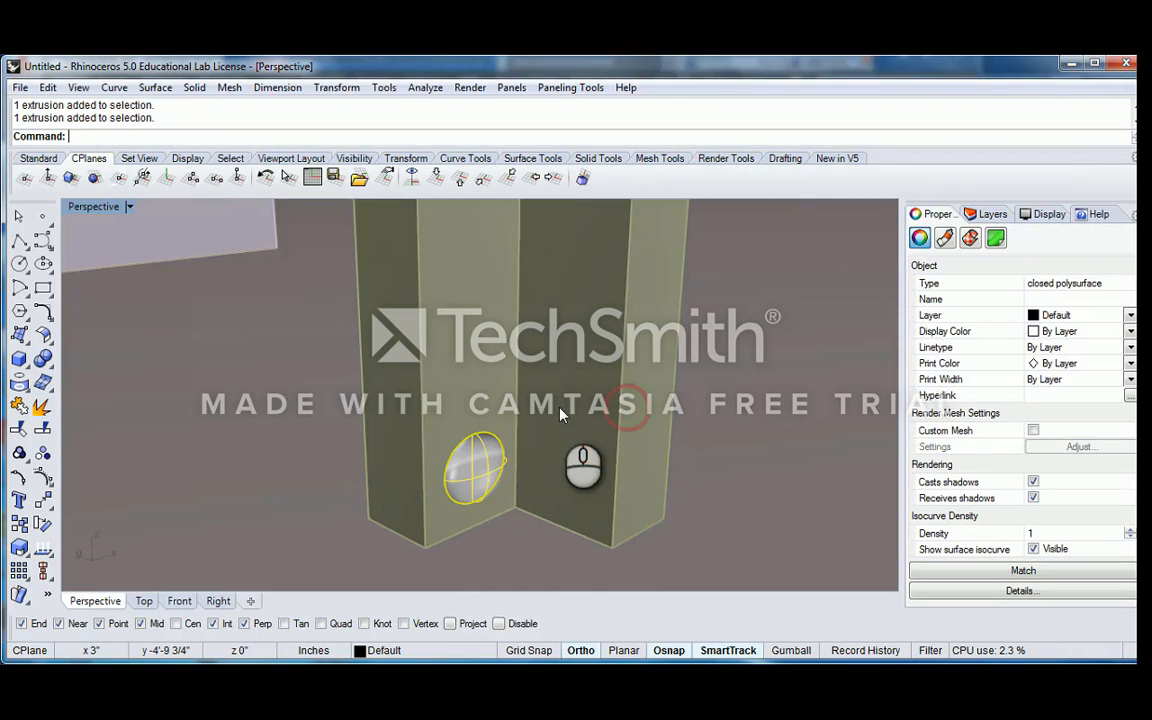
right_drag(665, 403, 685, 448)
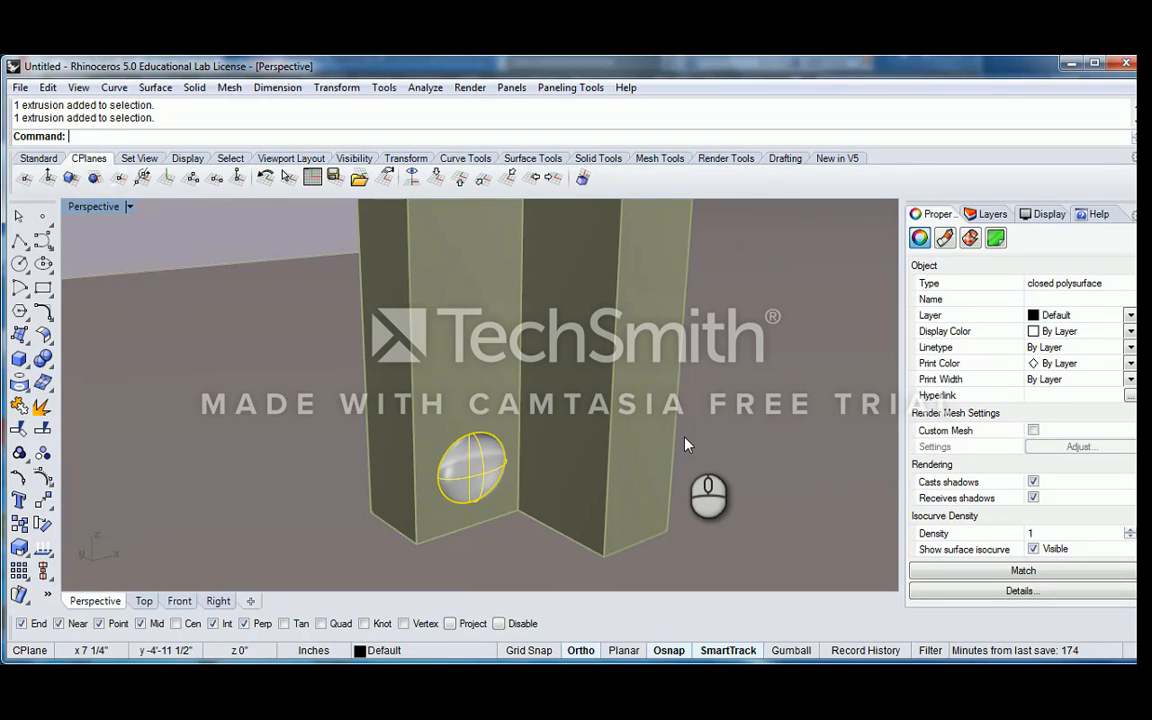
click(685, 445)
scroll(685, 445, down, 6)
right_drag(660, 413, 651, 432)
scroll(613, 447, up, 3)
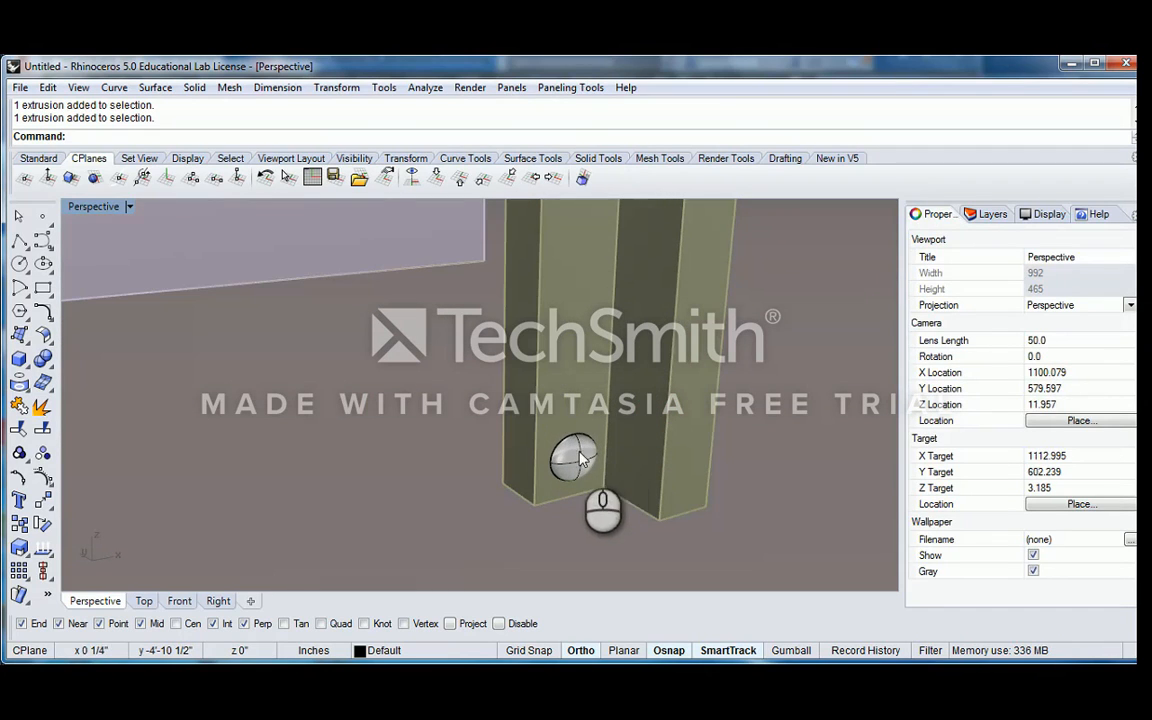
Use MatchLayer to assign the ellipsoid piece to the column's 3D_Structure layer
click(575, 468)
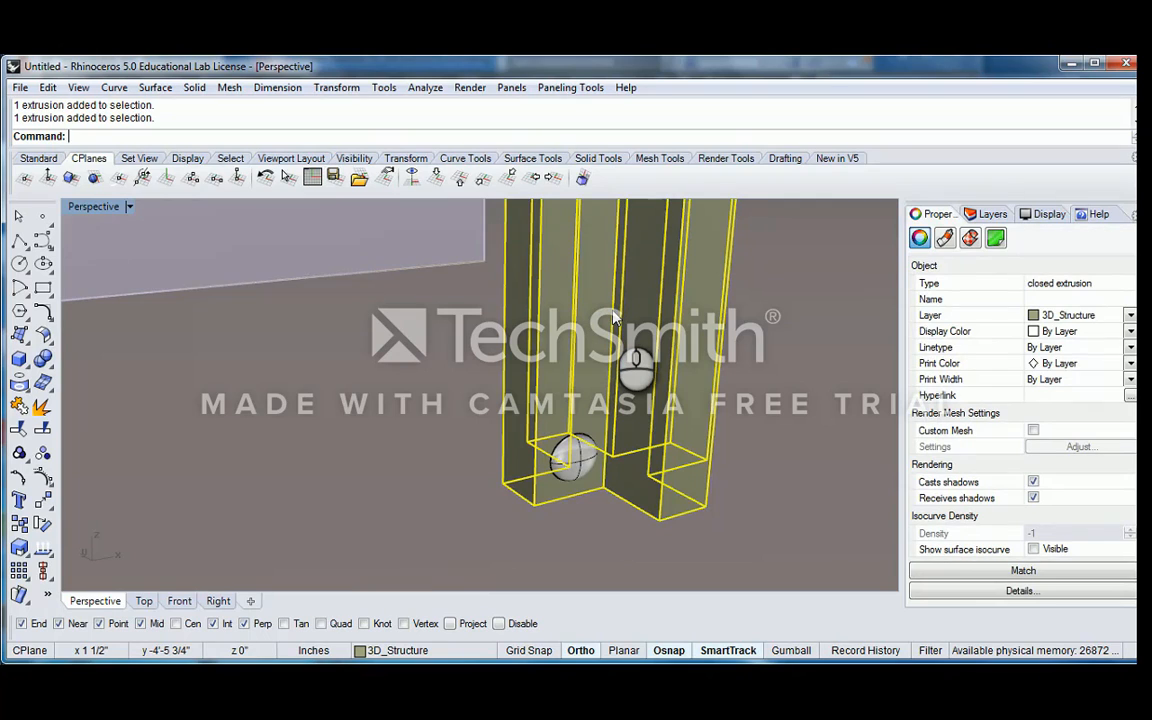
scroll(600, 435, up, 3)
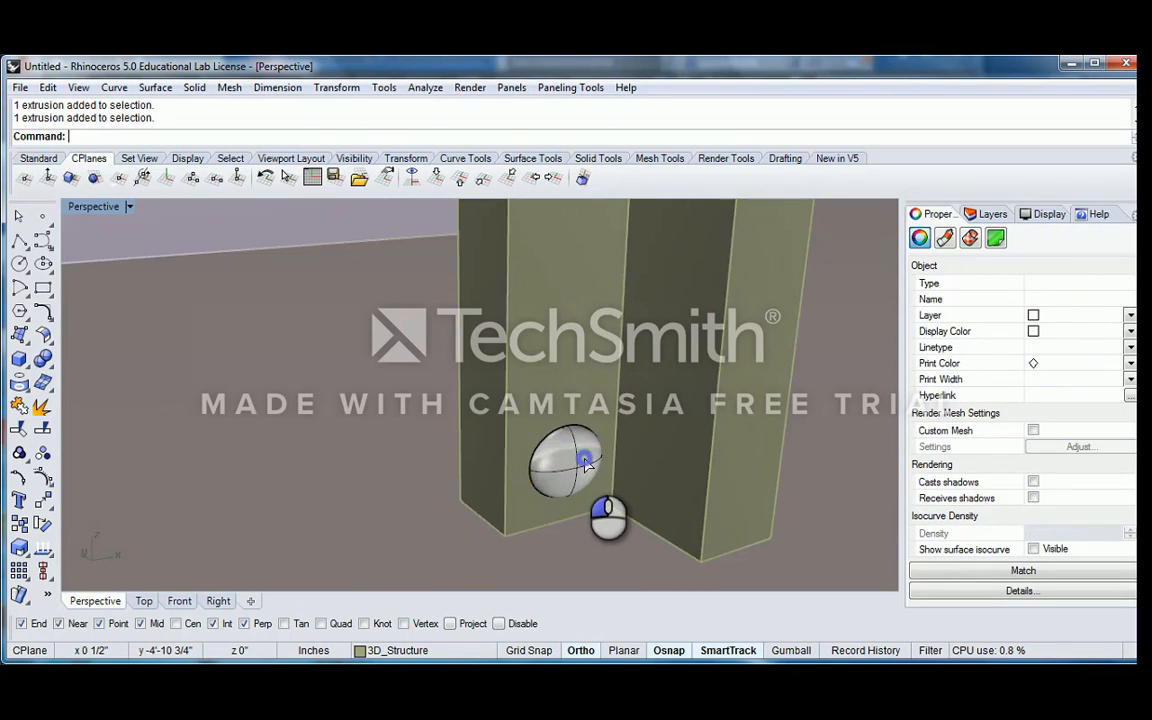
click(585, 463)
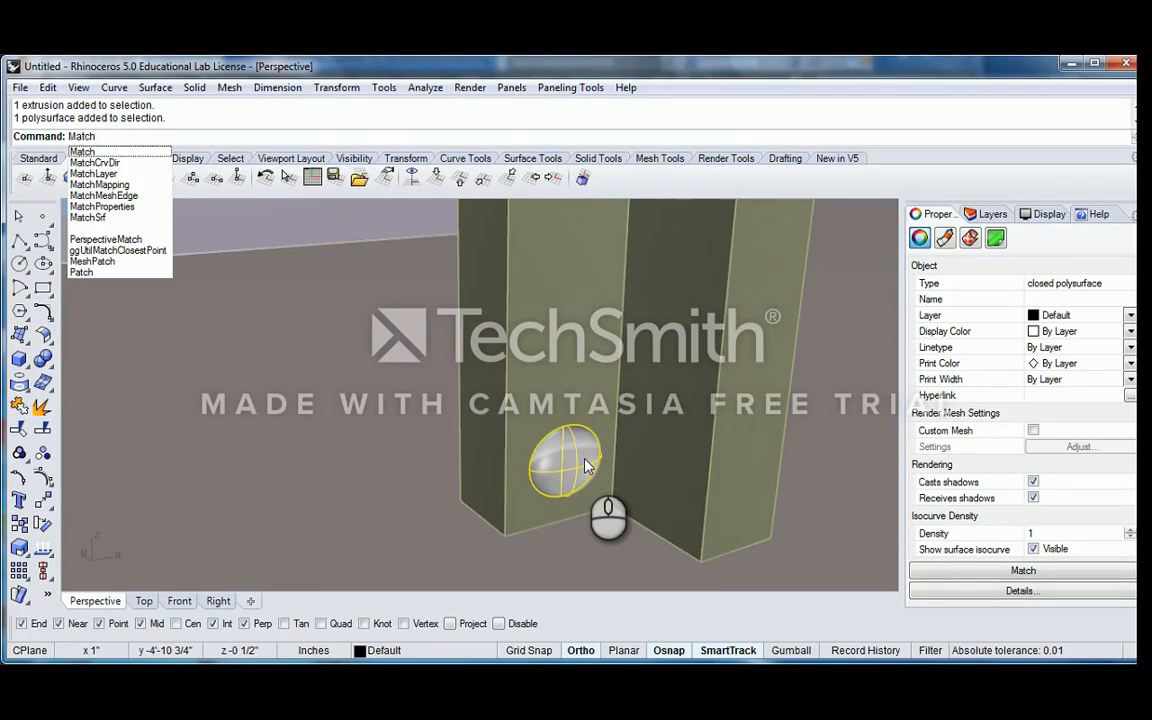
text(Layer)
key(Return)
click(627, 362)
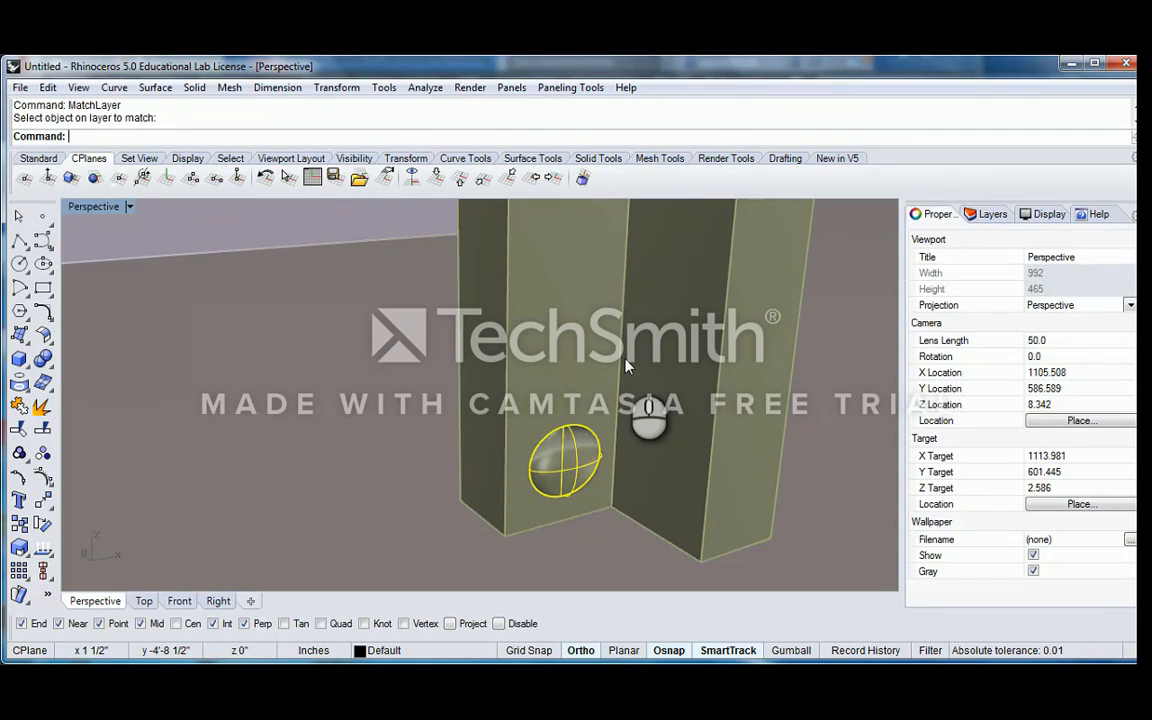
Start an Array of the ellipsoid piece and reset the construction plane to World Top while the command is running
click(576, 456)
click(618, 495)
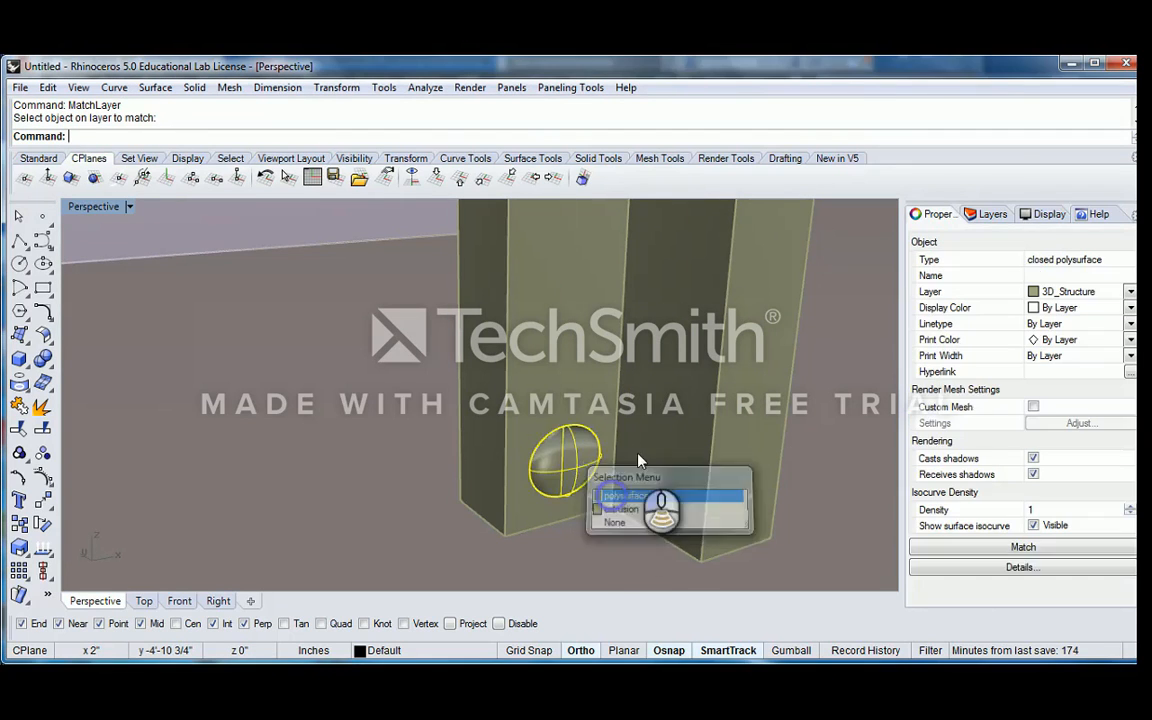
right_drag(572, 386, 625, 412)
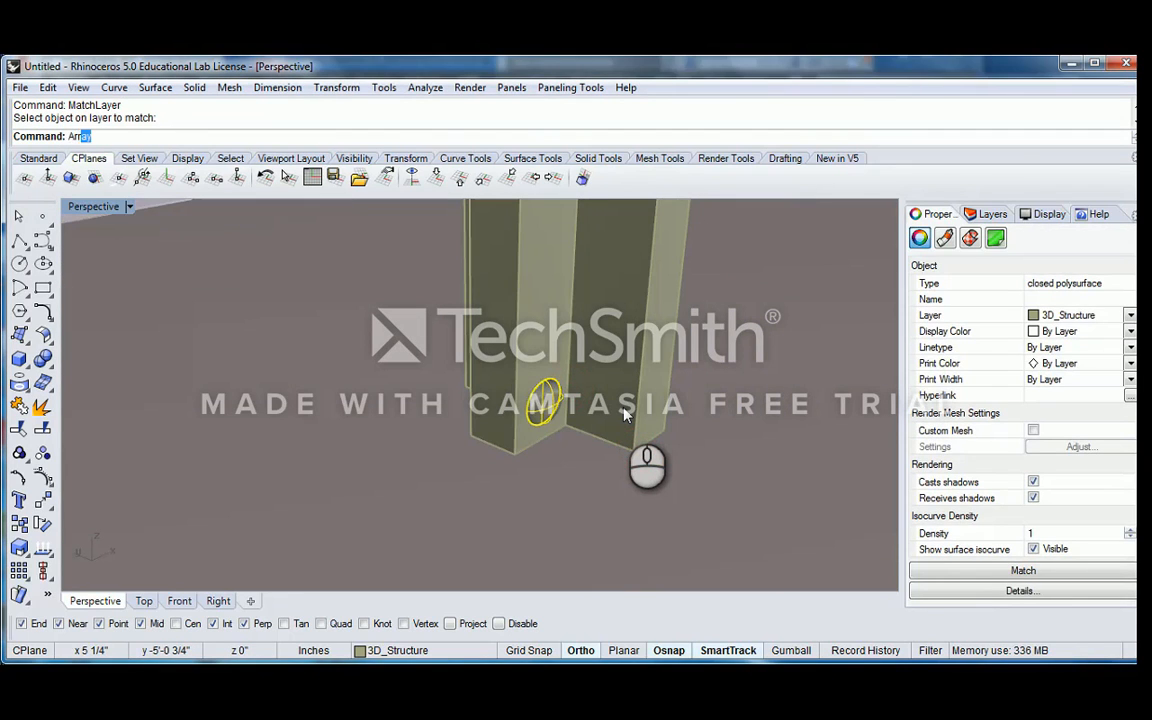
key(Return)
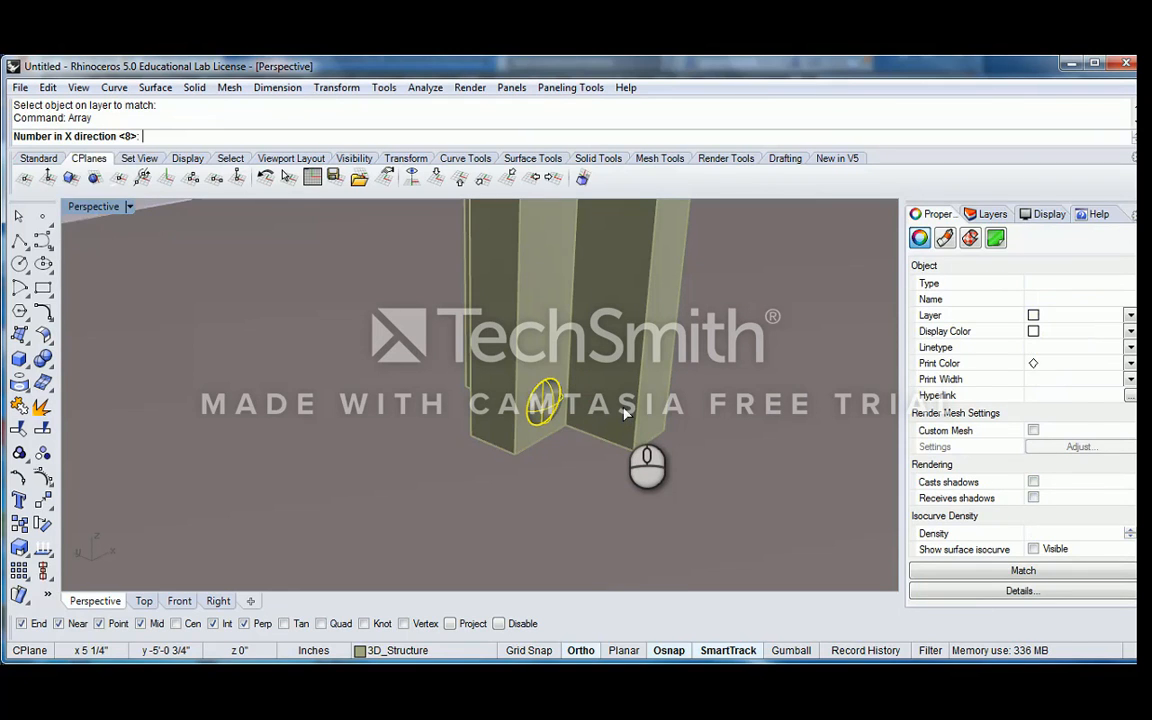
right_drag(622, 413, 372, 415)
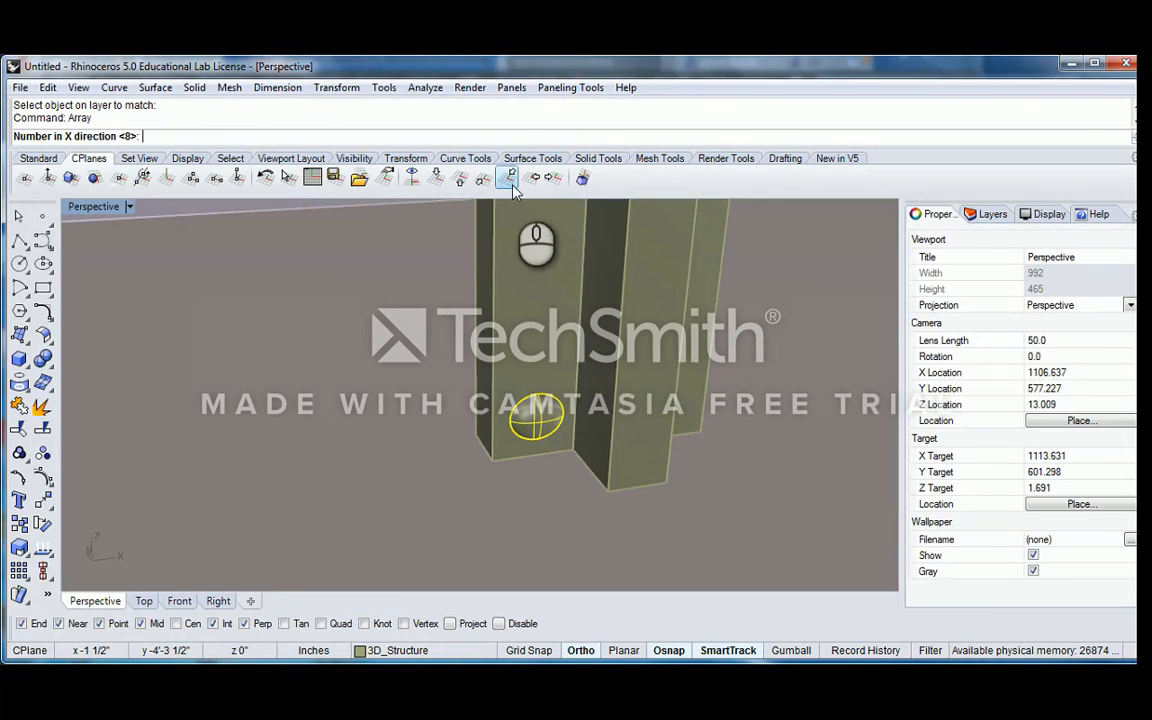
click(460, 180)
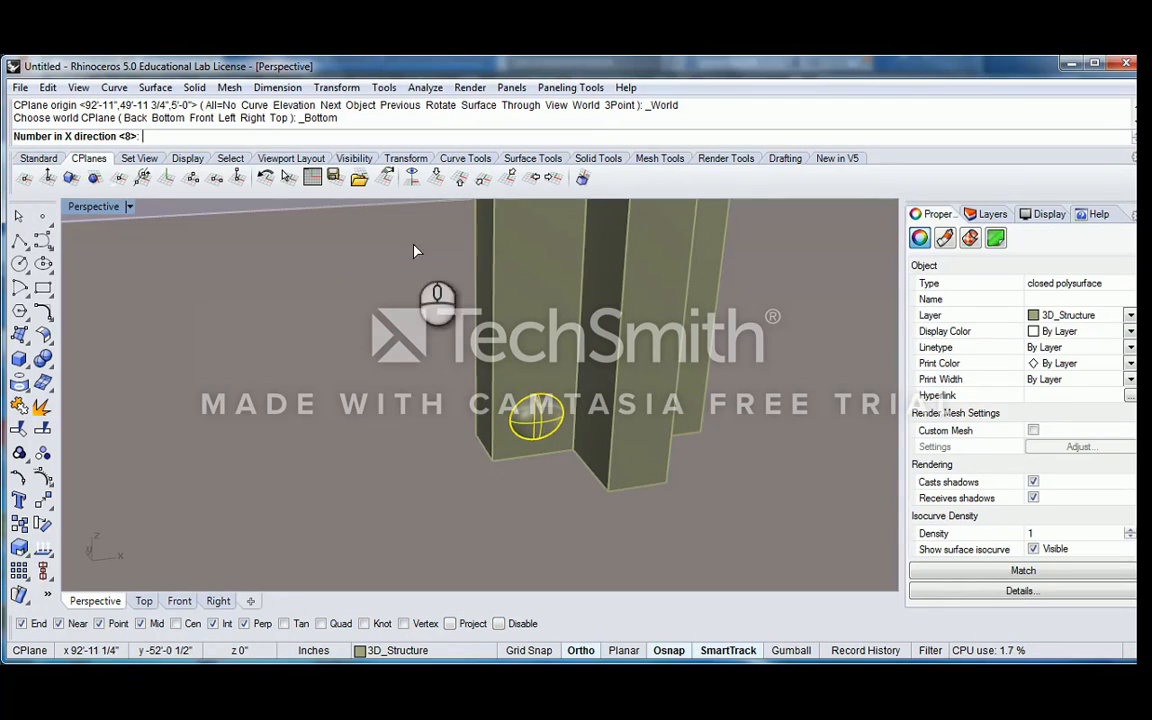
click(436, 177)
click(490, 425)
right_drag(496, 427, 532, 426)
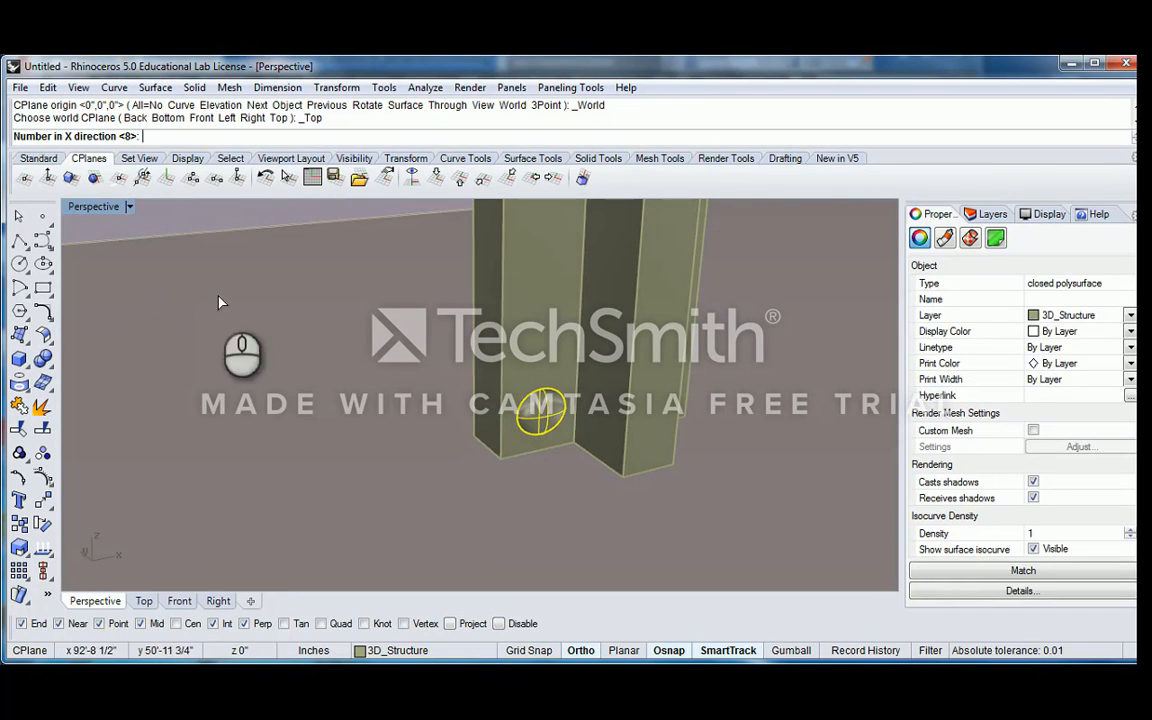
Array the ellipsoid piece 1 in X, 1 in Y and 25 in Z, with about 2.65 inches spacing picked along the column's edge
text(1)
key(Return)
text(1)
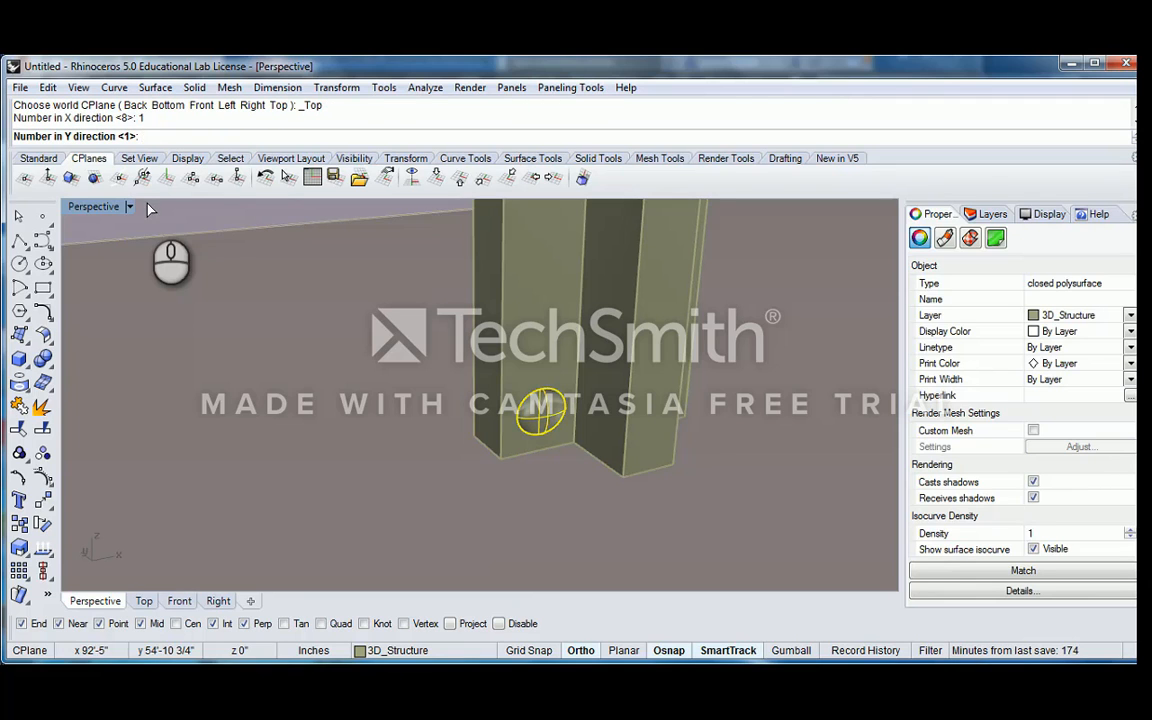
key(Return)
right_drag(485, 330, 517, 404)
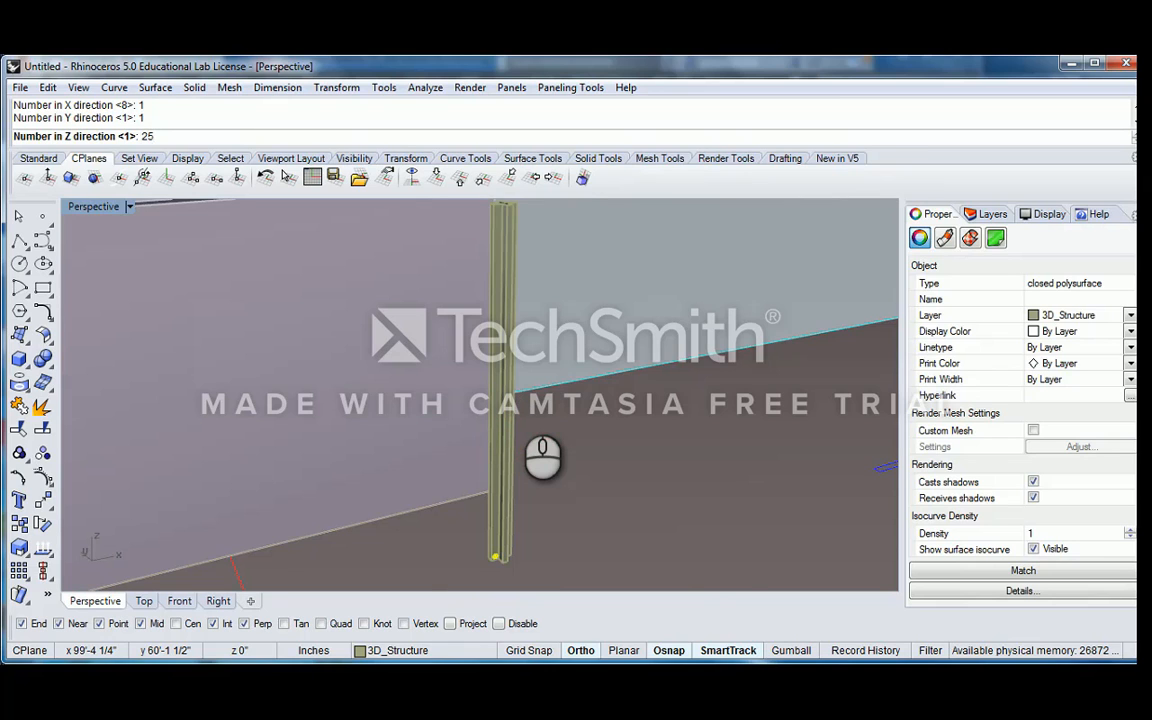
scroll(490, 520, up, 5)
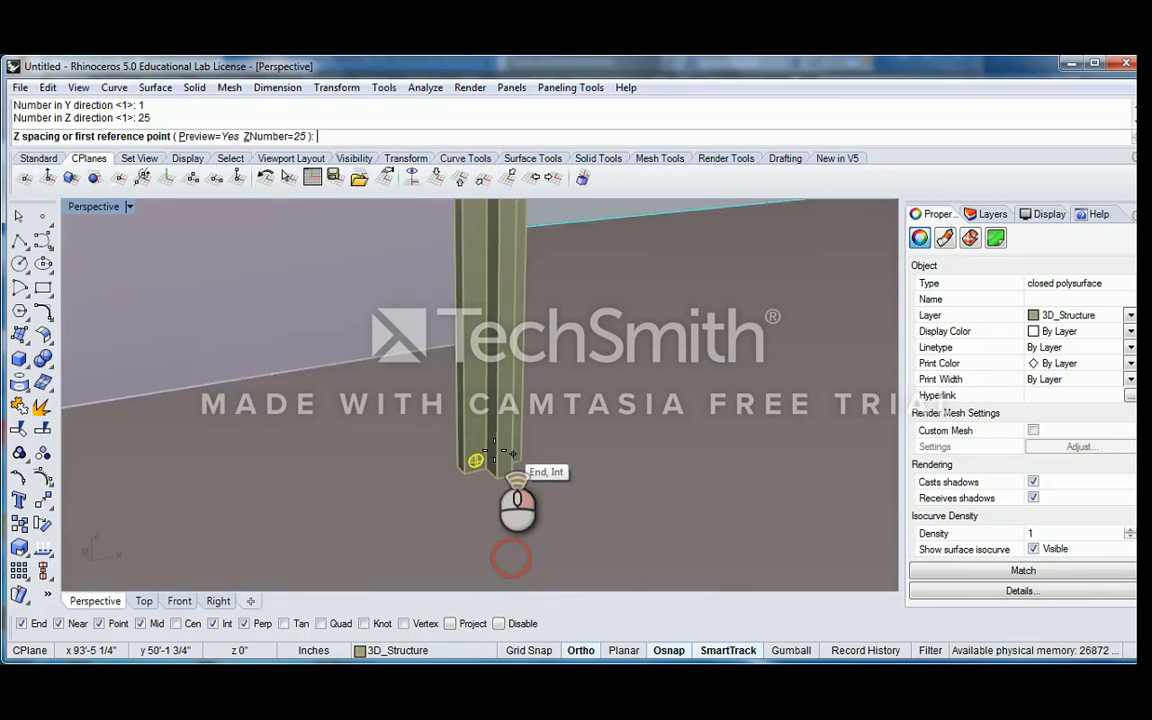
click(425, 506)
scroll(425, 506, up, 6)
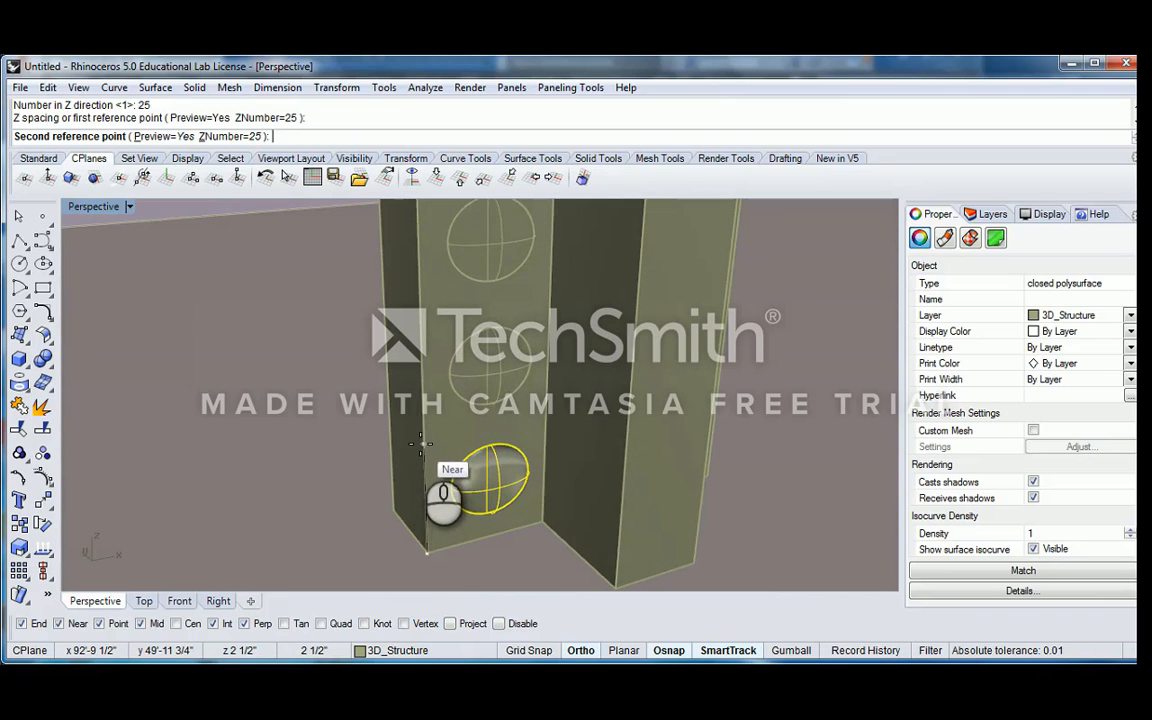
click(422, 440)
scroll(468, 447, down, 4)
key(Return)
Examine the arrayed ellipsoid pieces along the column's face from afar and close up, clearing any selection
scroll(470, 440, down, 8)
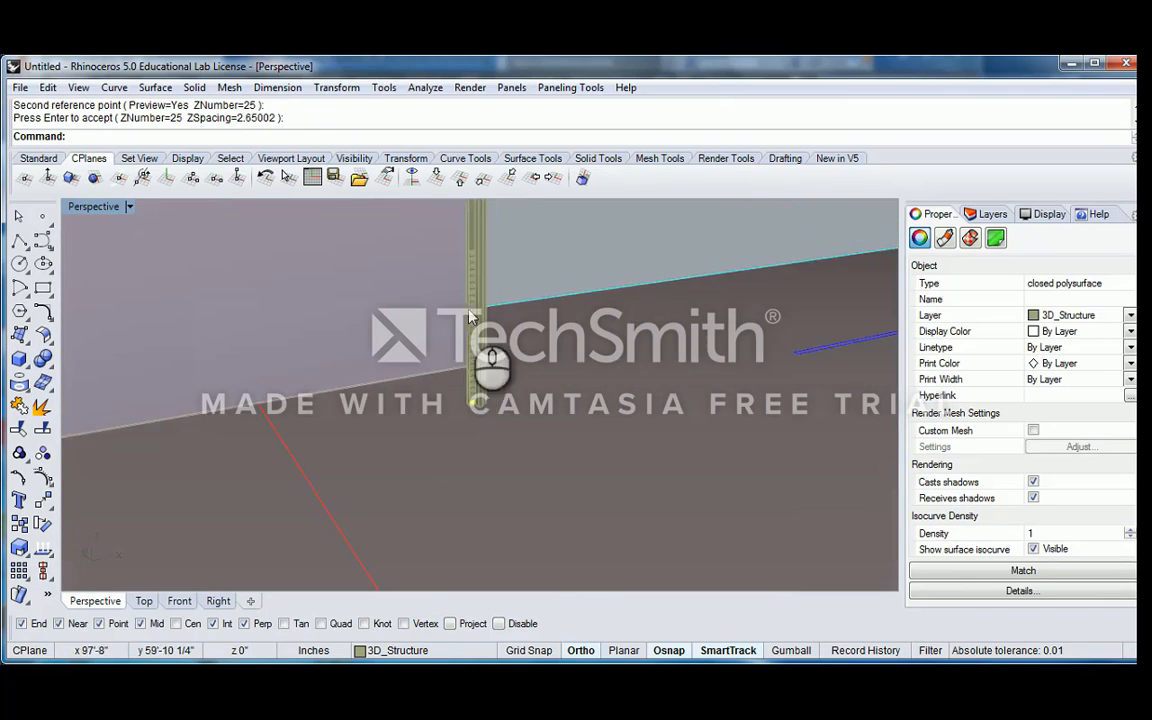
right_drag(465, 305, 481, 387)
scroll(487, 430, up, 3)
right_drag(488, 433, 462, 291)
scroll(494, 356, up, 3)
key(Escape)
scroll(473, 406, down, 7)
scroll(478, 327, down, 5)
scroll(462, 291, up, 2)
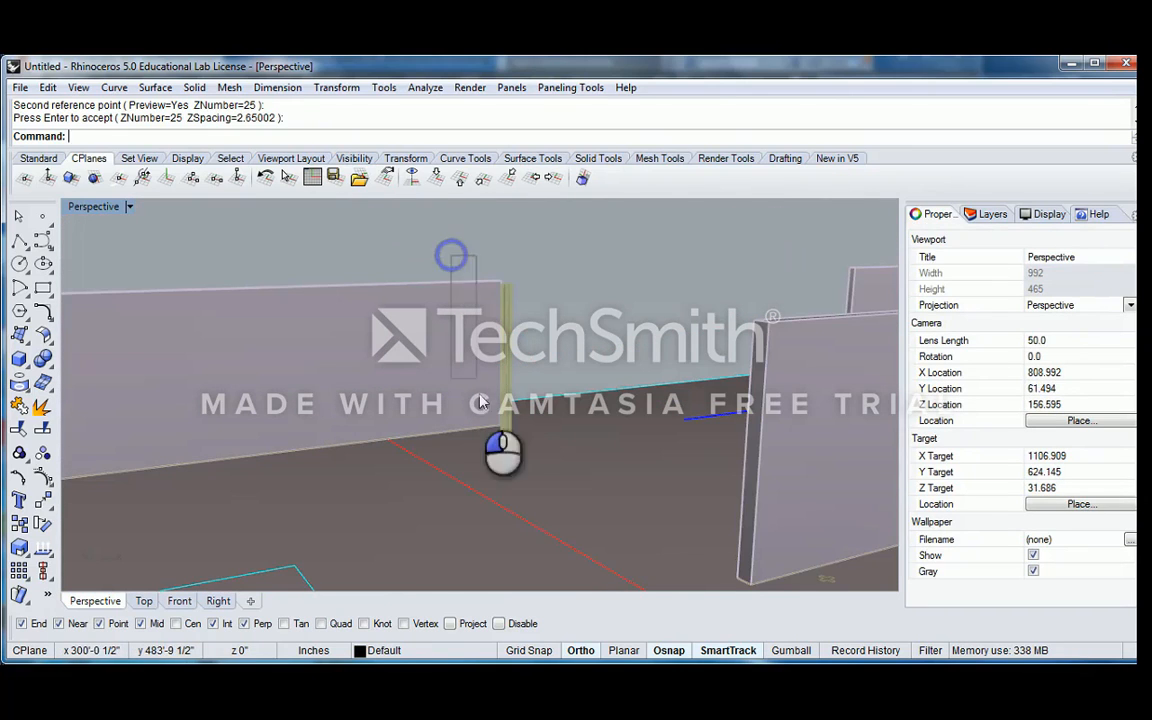
drag(480, 401, 490, 420)
scroll(517, 335, up, 3)
ctrl+click(511, 341)
right_drag(532, 308, 492, 464)
scroll(504, 488, up, 5)
ctrl+click(510, 506)
click(492, 470)
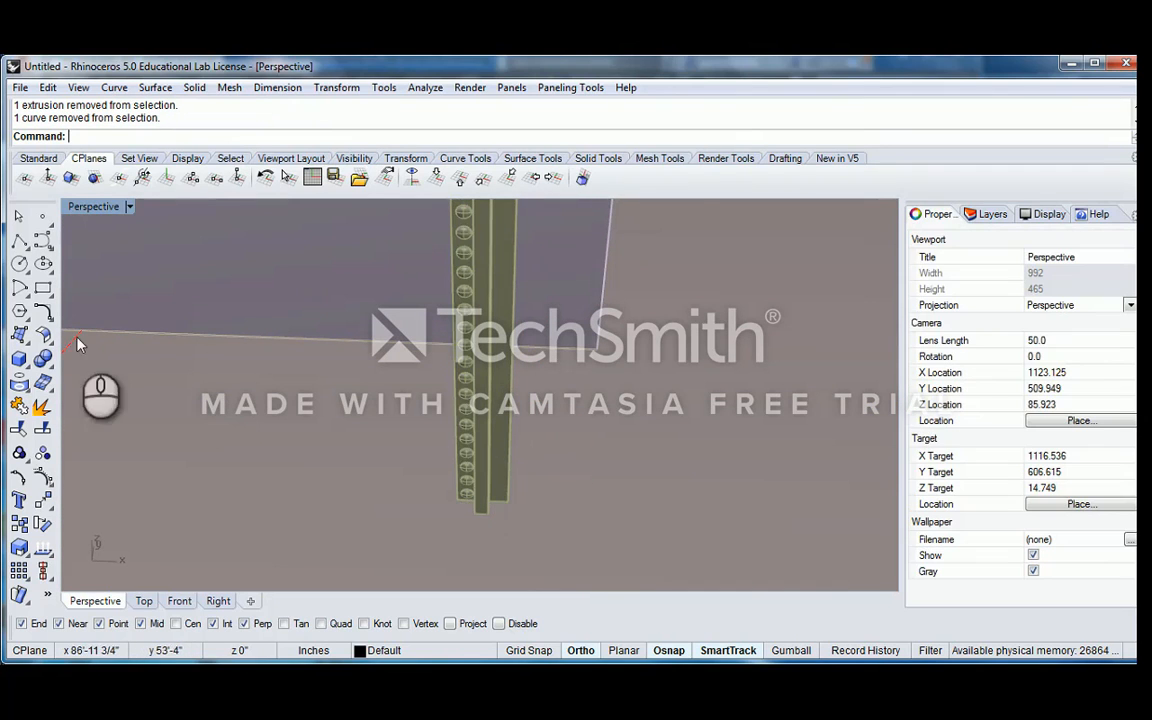
Draw a narrow box about 20 inches long and 1.5 inches wide, starting at the column's bottom corner and extending away from it
click(19, 359)
right_drag(347, 391, 370, 430)
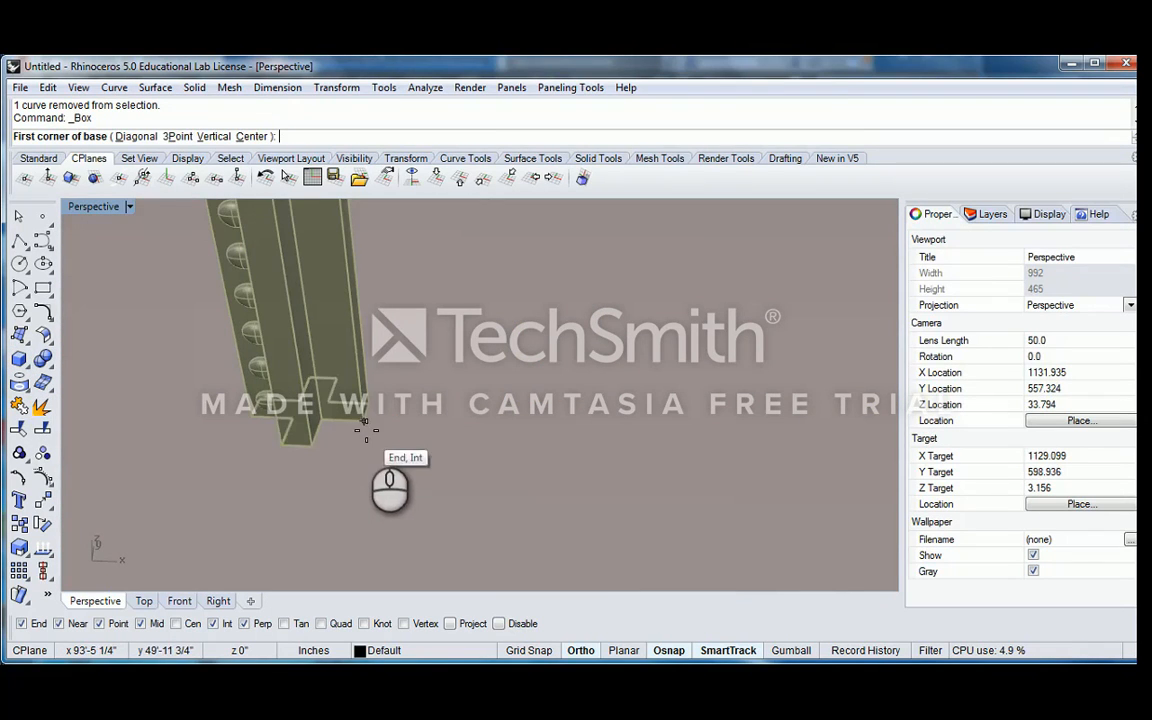
click(363, 421)
right_drag(345, 471, 316, 500)
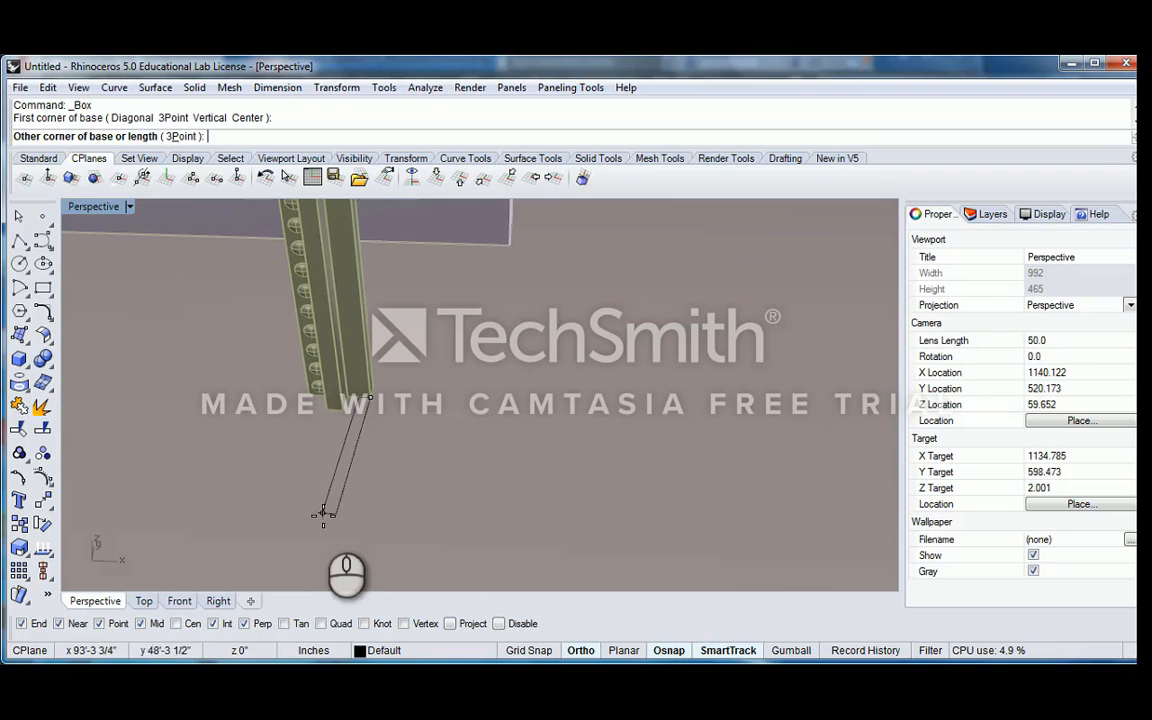
click(323, 514)
click(366, 462)
Move the narrow box from its upper corner to the matching corner at the top of the column
click(355, 440)
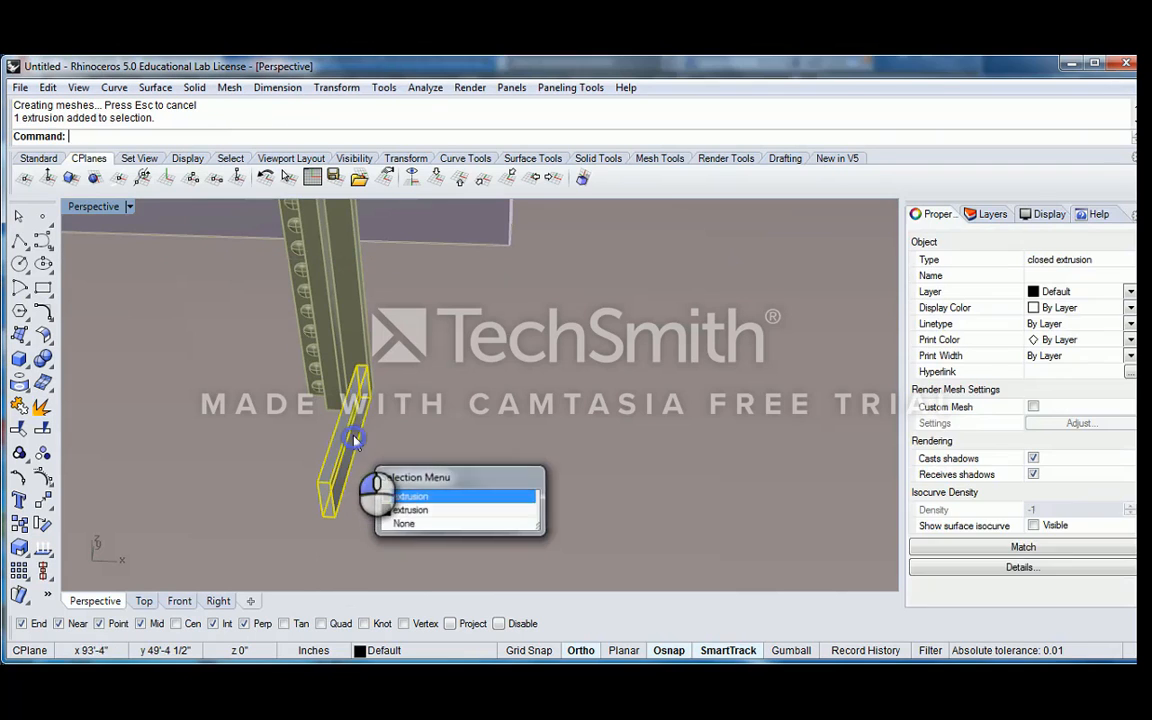
text(m)
key(Return)
click(371, 366)
scroll(373, 362, down, 8)
shift+right_drag(380, 261, 384, 425)
shift+right_drag(386, 293, 389, 486)
scroll(341, 300, up, 6)
click(331, 323)
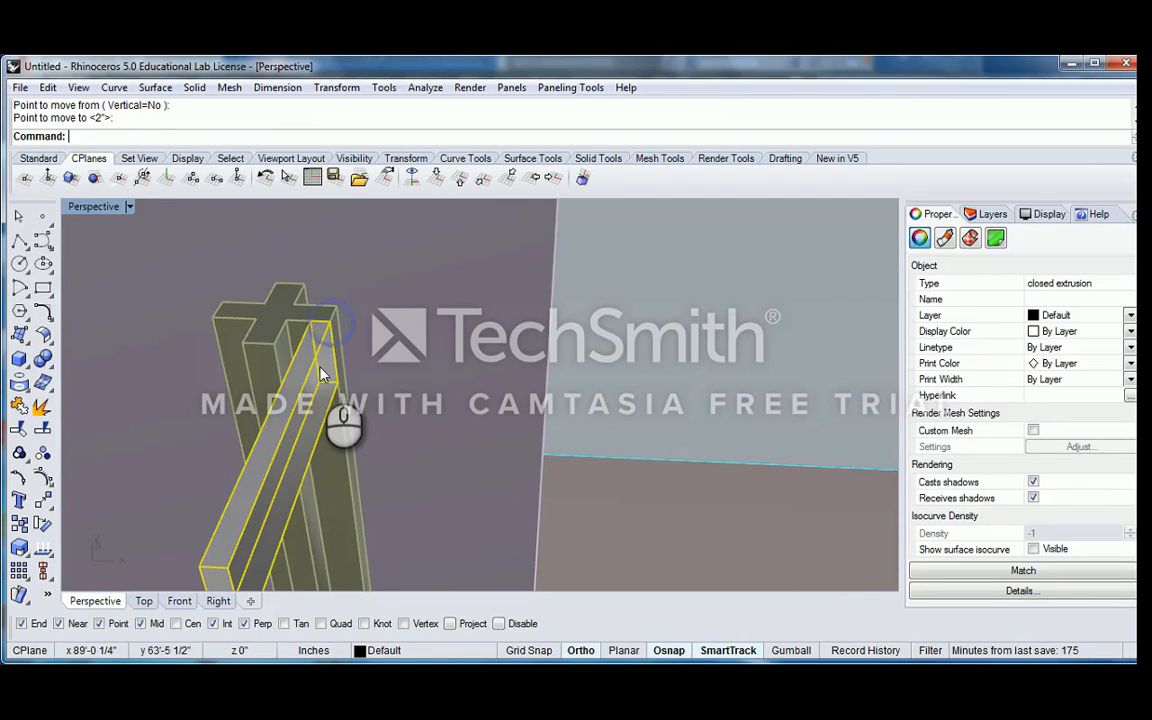
Use MatchLayer to assign the box at the column's top to the column's 3D_Structure layer
text(Match)
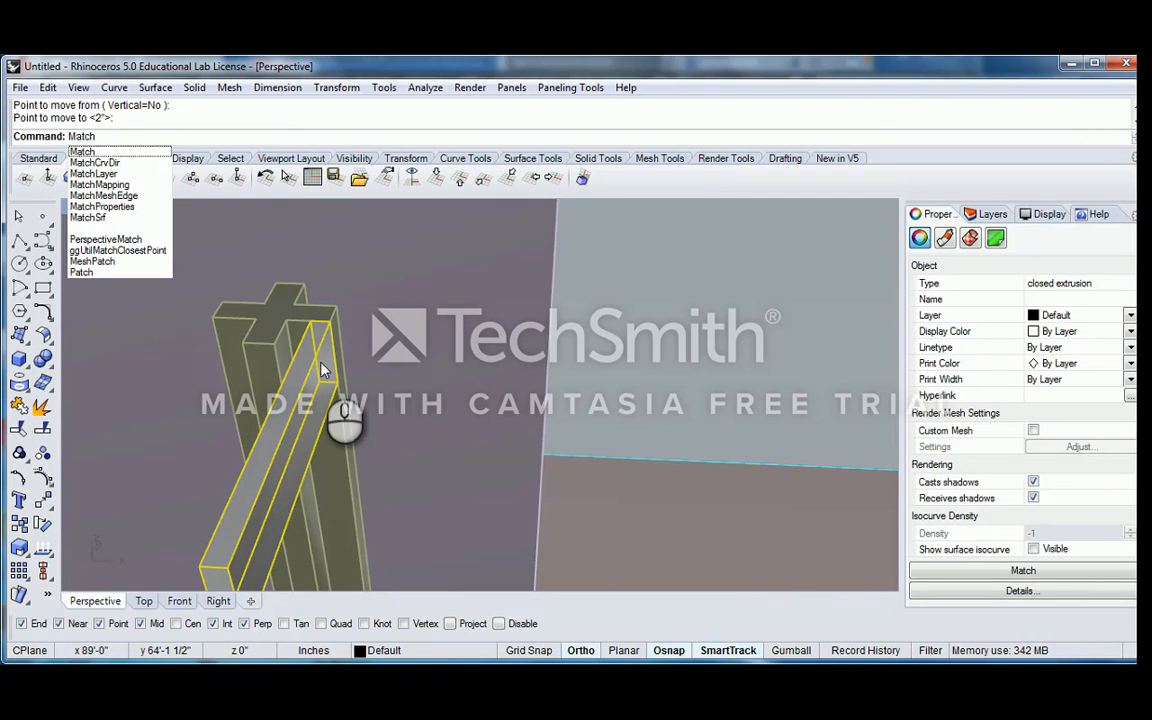
key(Down)
key(Down)
key(Return)
click(269, 320)
scroll(321, 334, down, 9)
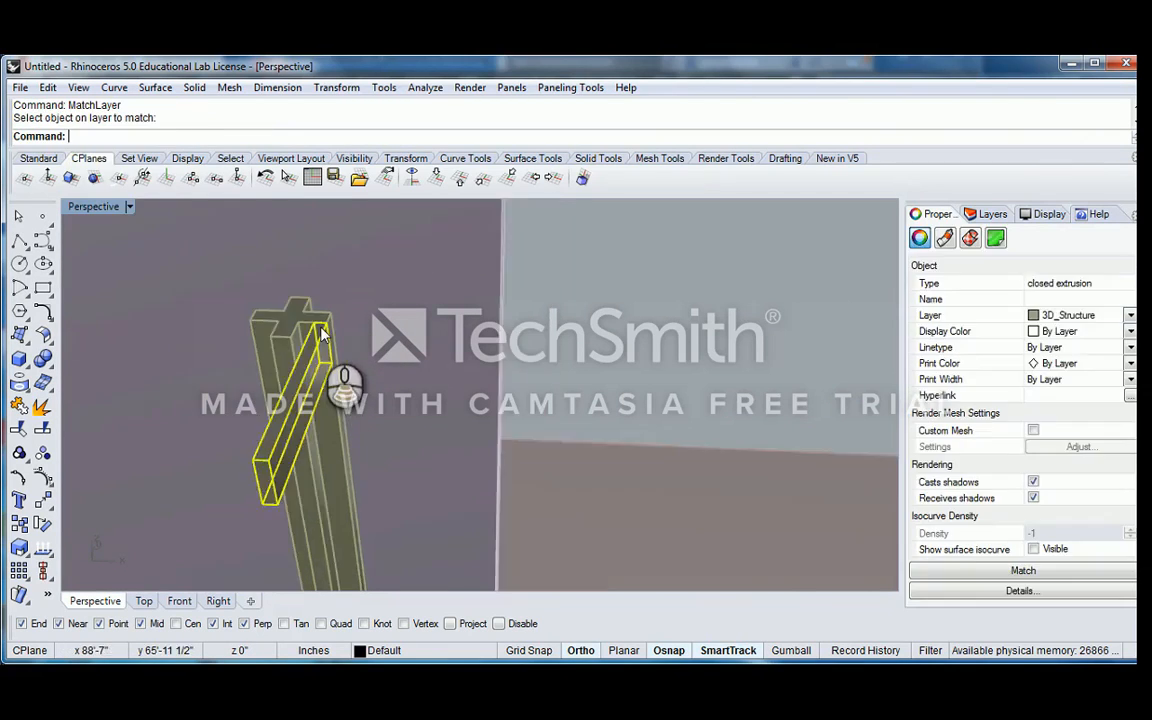
Select the column together with its top bracket box and all the arrayed ellipsoid pieces
key(Escape)
click(308, 360)
shift+click(308, 347)
shift+right_drag(308, 343, 449, 222)
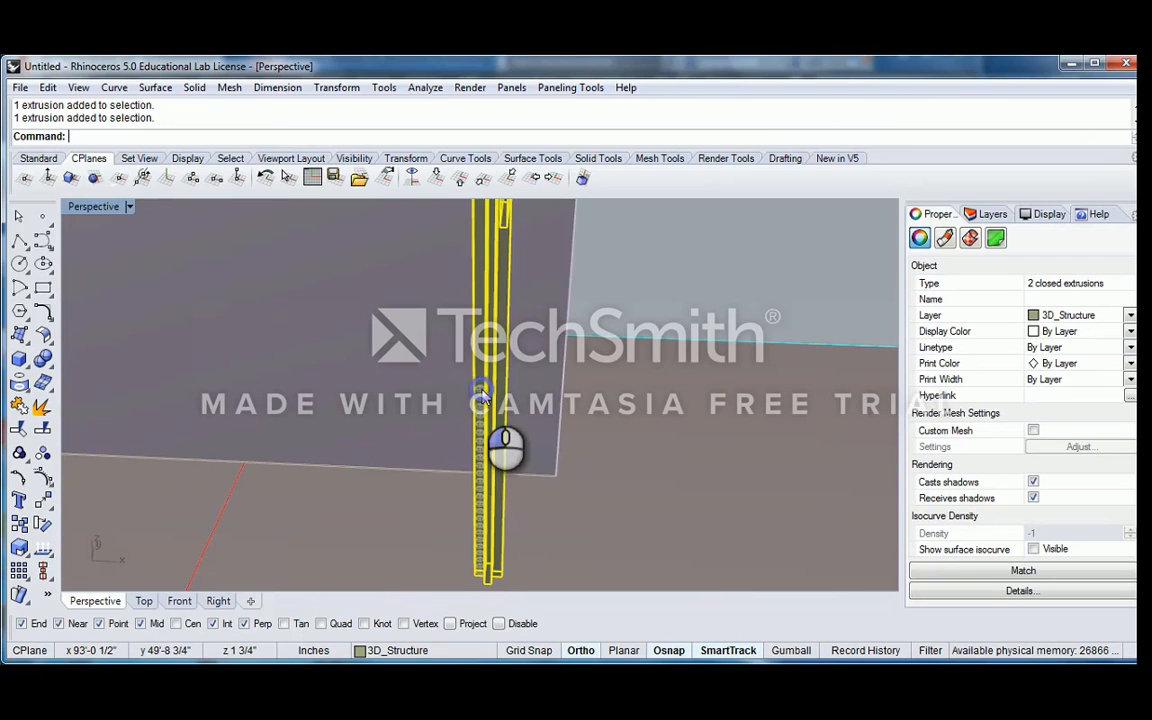
shift+click(481, 390)
right_drag(458, 373, 558, 306)
shift+right_drag(558, 306, 507, 424)
right_drag(507, 424, 489, 321)
click(454, 262)
drag(456, 252, 587, 512)
right_drag(577, 403, 509, 396)
scroll(499, 345, up, 1)
right_drag(513, 347, 512, 428)
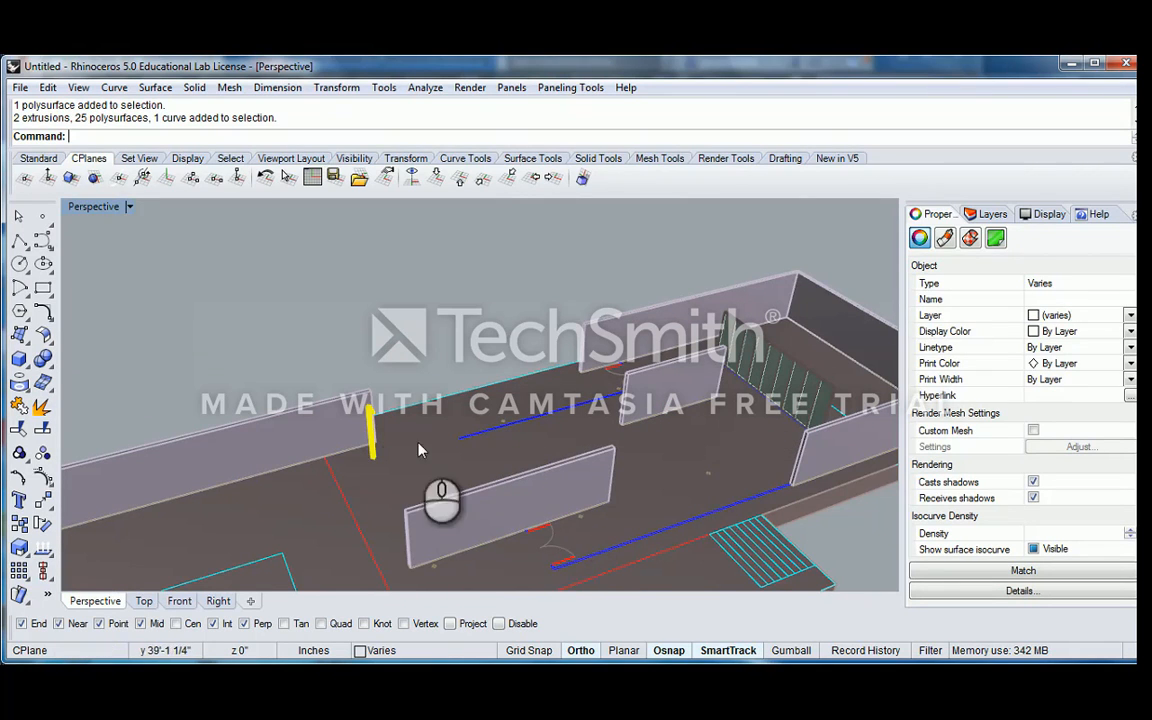
Examine the selected column assembly, including its ellipsoid bumps and top bracket, close up and in relation to the nearby wall
scroll(418, 450, up, 6)
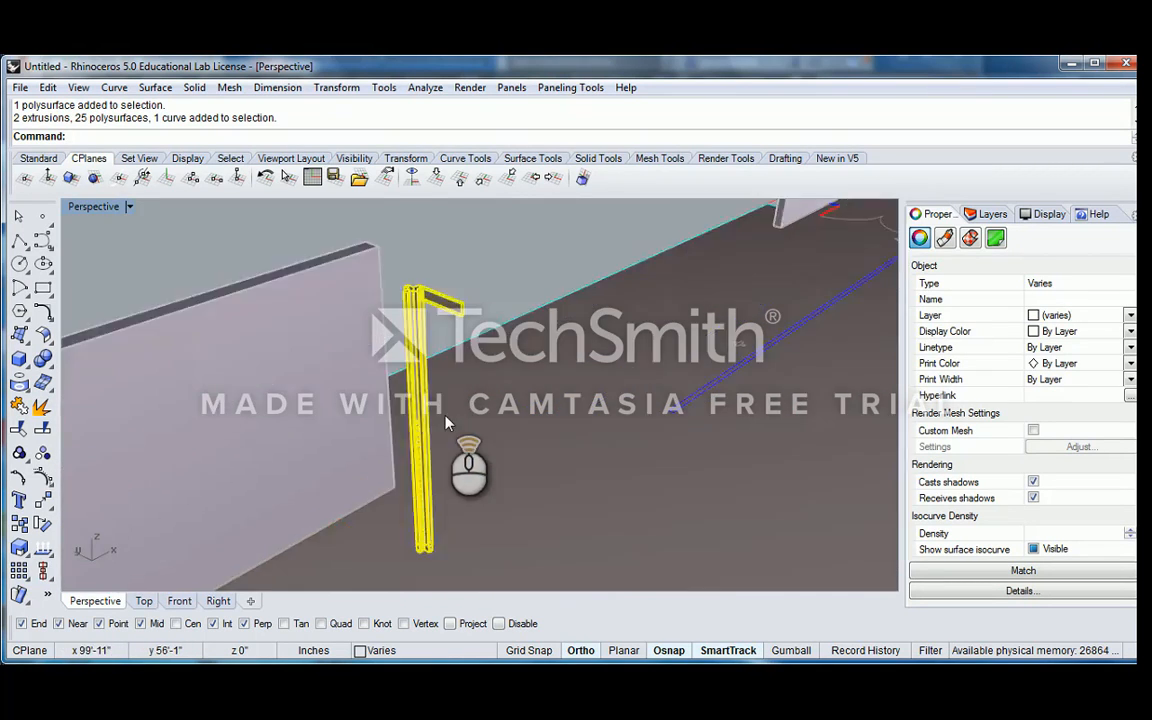
scroll(446, 422, up, 4)
scroll(436, 430, down, 4)
right_drag(431, 431, 449, 350)
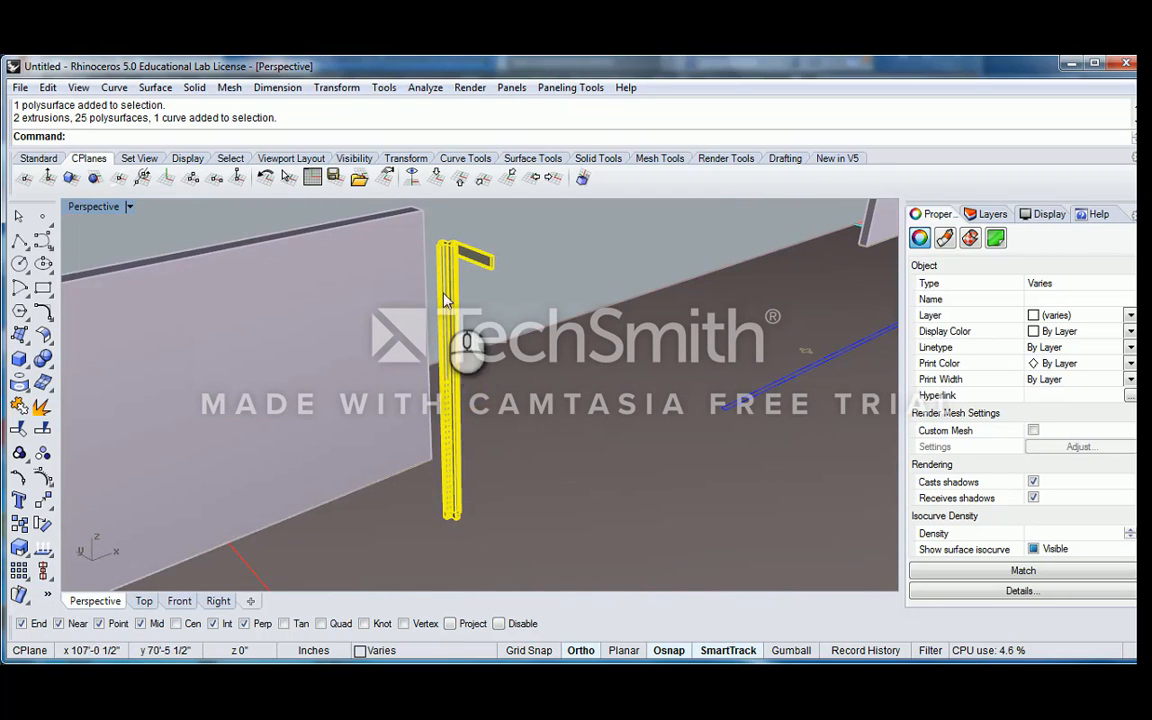
scroll(447, 420, up, 5)
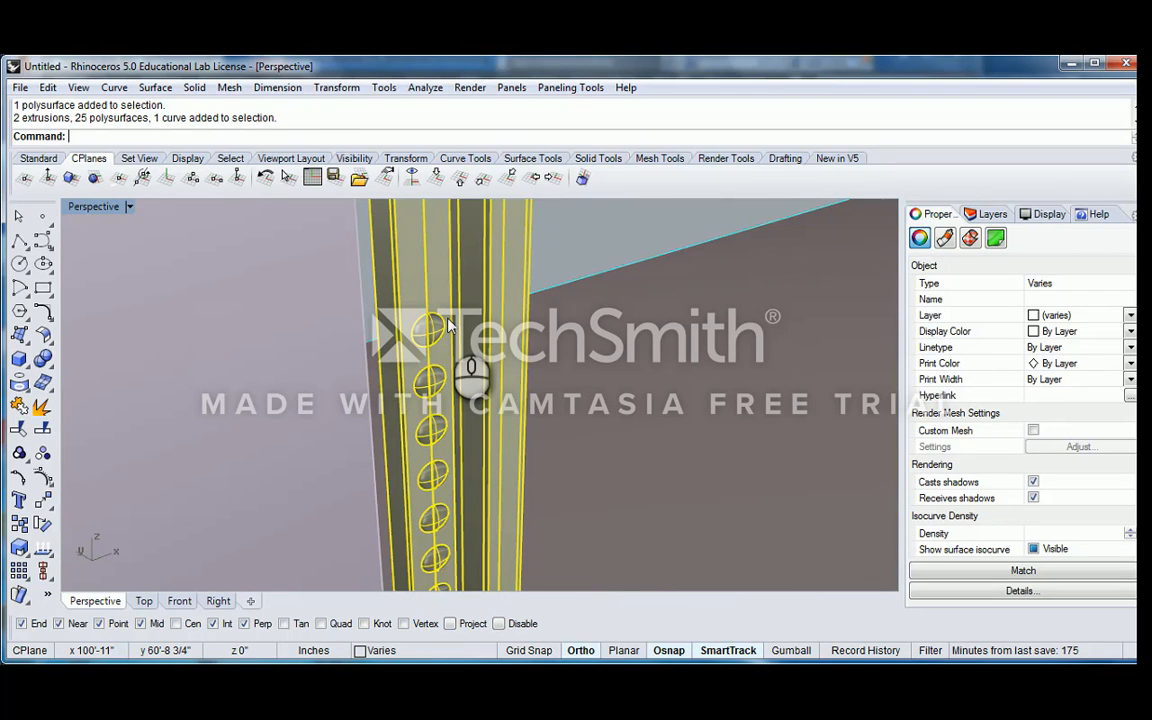
scroll(448, 325, down, 10)
right_drag(489, 411, 445, 400)
scroll(455, 398, up, 4)
scroll(445, 396, down, 5)
mouse_move(445, 332)
shift+right_down()
mouse_move(448, 442)
mouse_move(466, 322)
shift+right_up()
scroll(469, 300, up, 5)
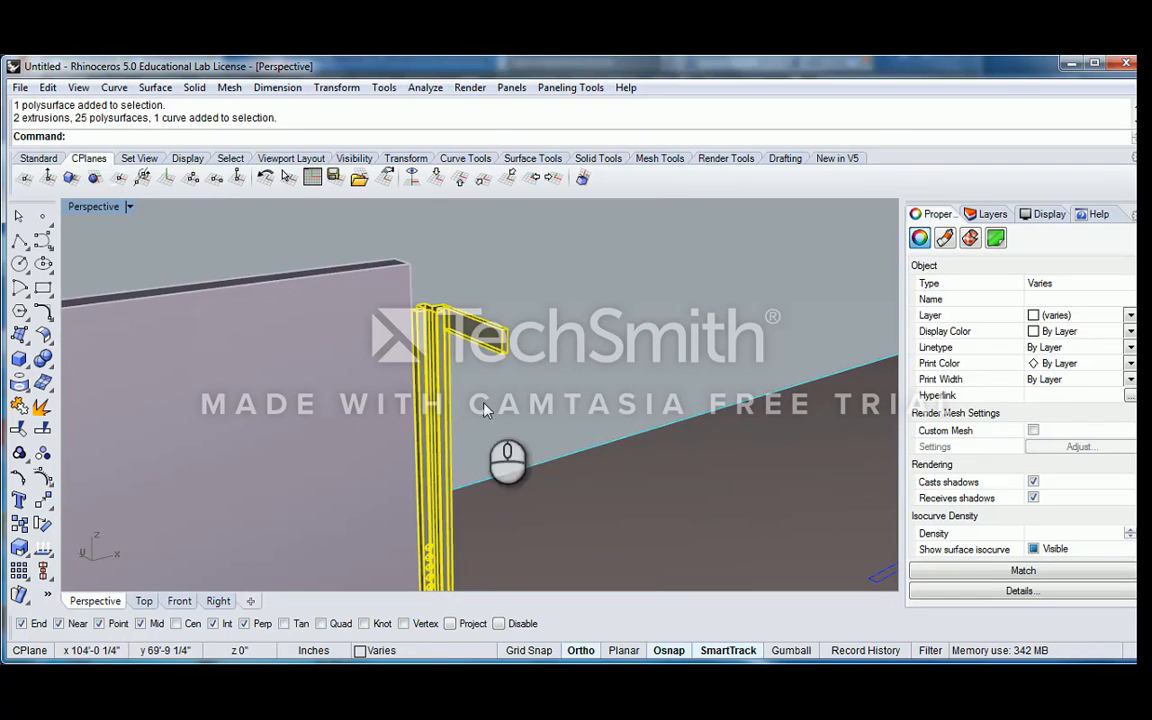
scroll(465, 367, down, 3)
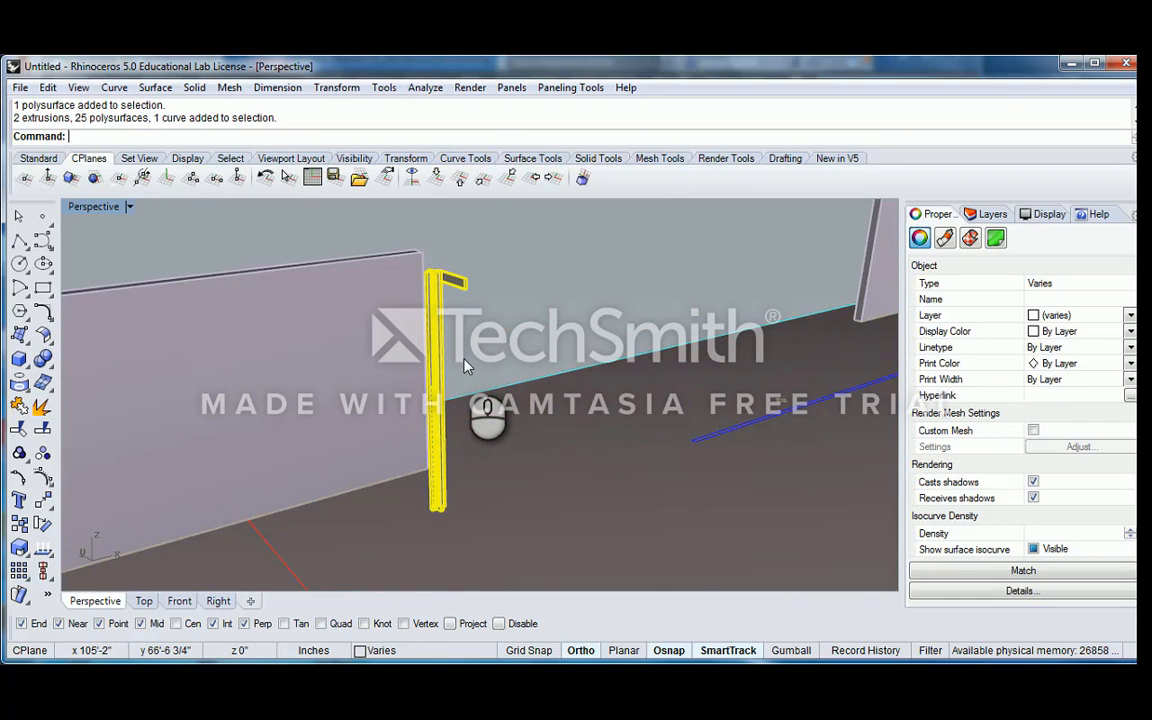
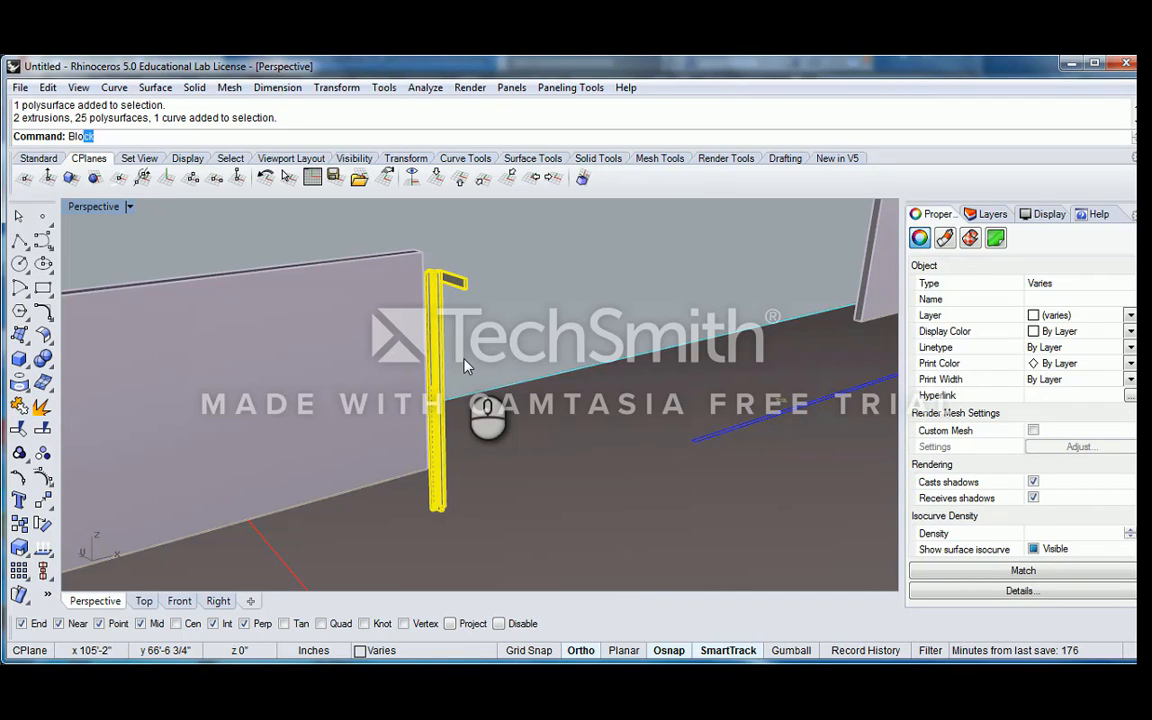
Define the selected column assembly as a block named Crazy Column, with its base point at the column's bottom corner
text(ck)
key(Return)
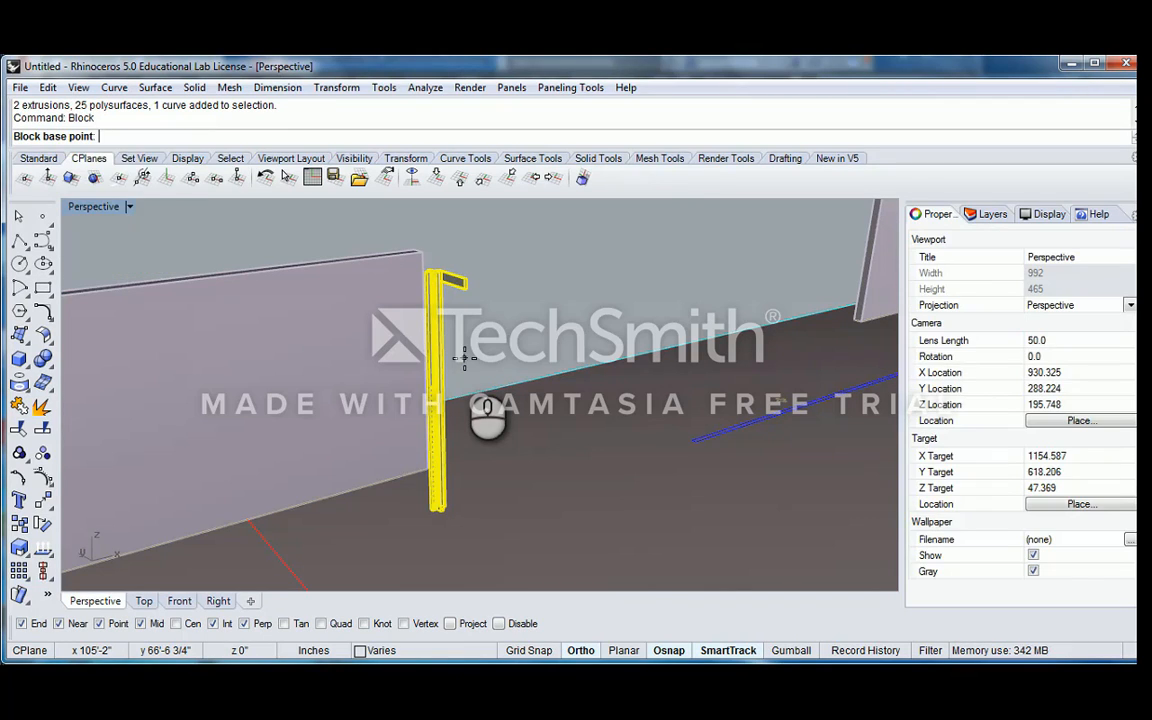
shift+right_drag(360, 301, 509, 260)
right_drag(509, 260, 488, 375)
scroll(486, 377, up, 10)
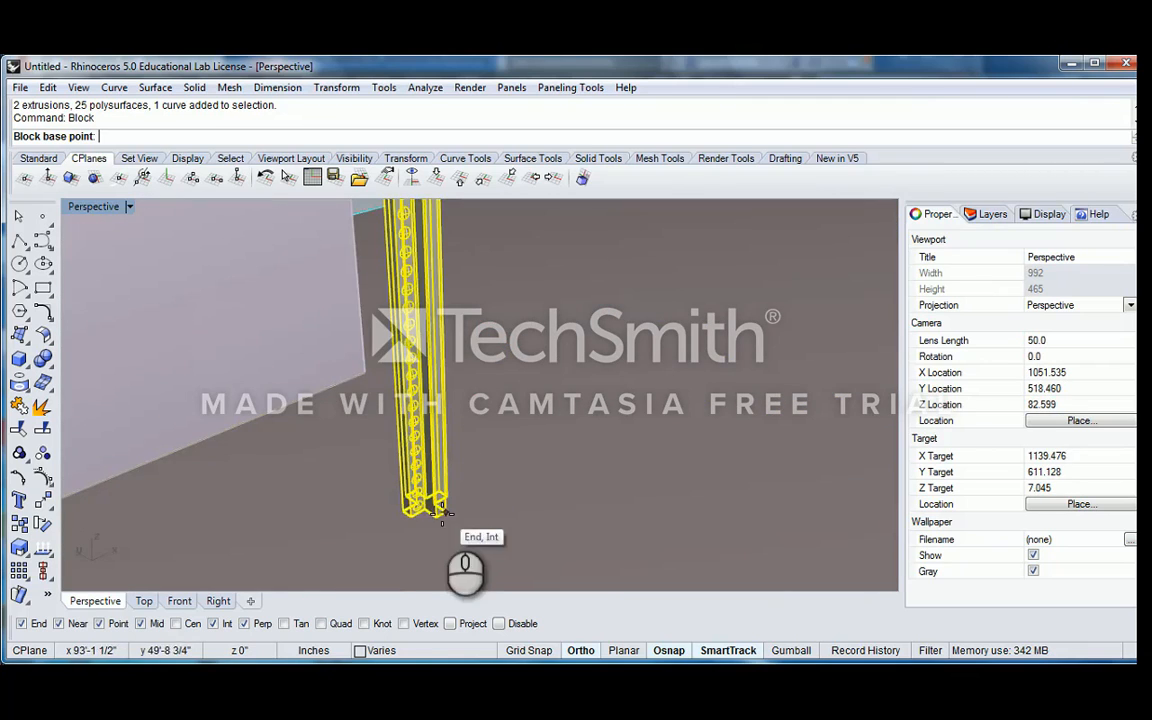
scroll(433, 532, up, 4)
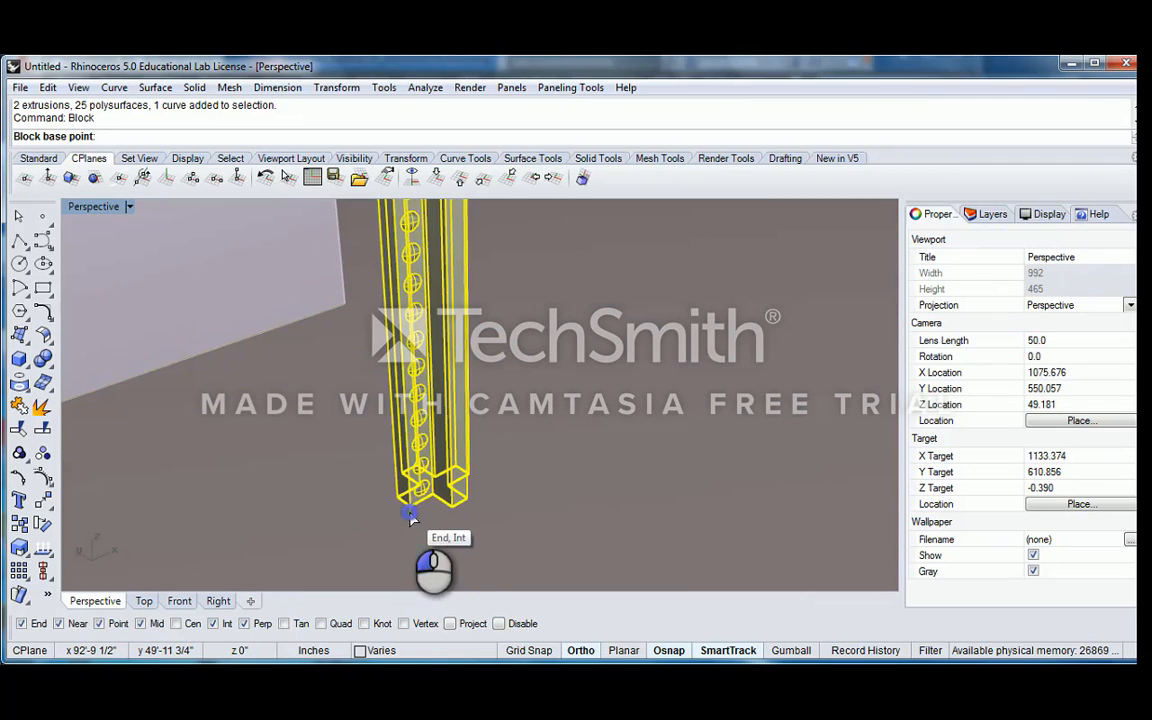
click(410, 515)
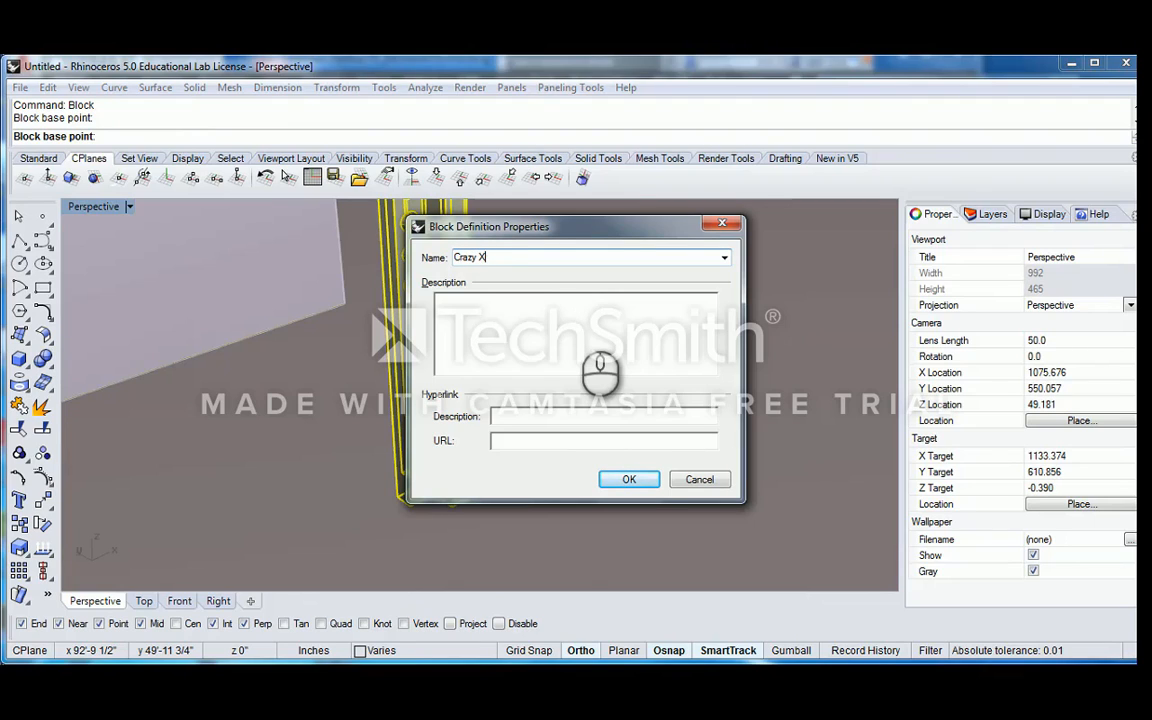
click(640, 486)
scroll(543, 401, down, 10)
shift+right_drag(550, 377, 479, 406)
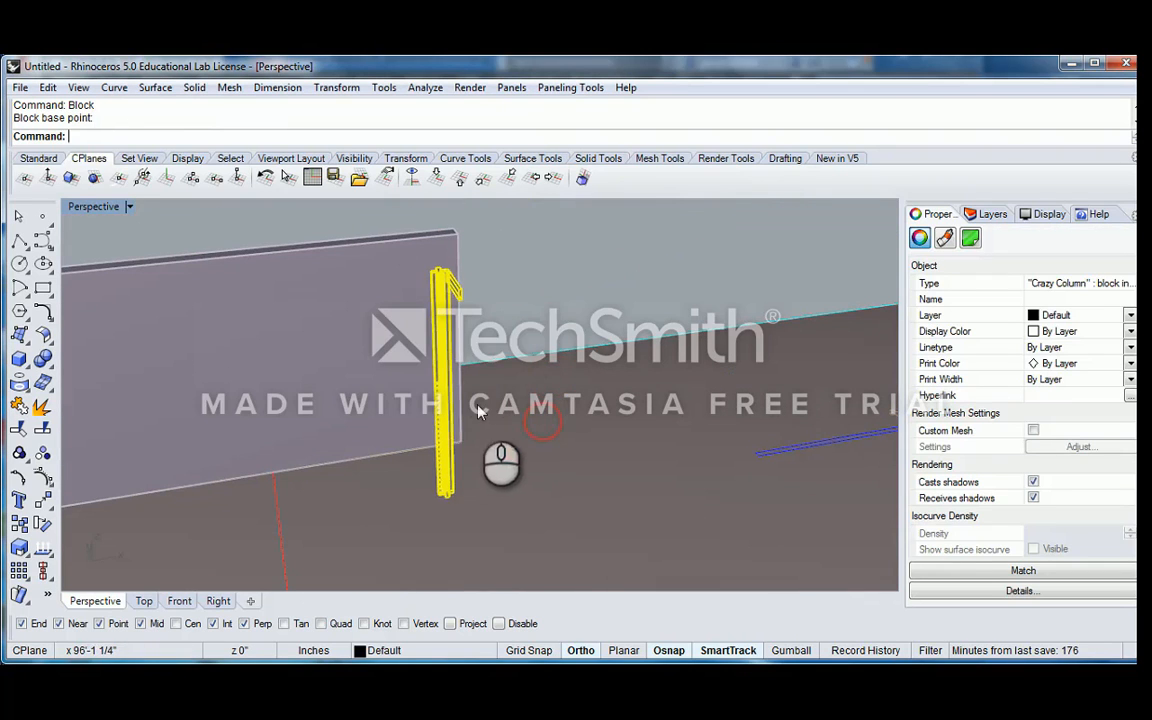
Examine the Crazy Column block as a single object and check which layer it is assigned to
click(539, 290)
click(437, 293)
right_drag(493, 303, 567, 305)
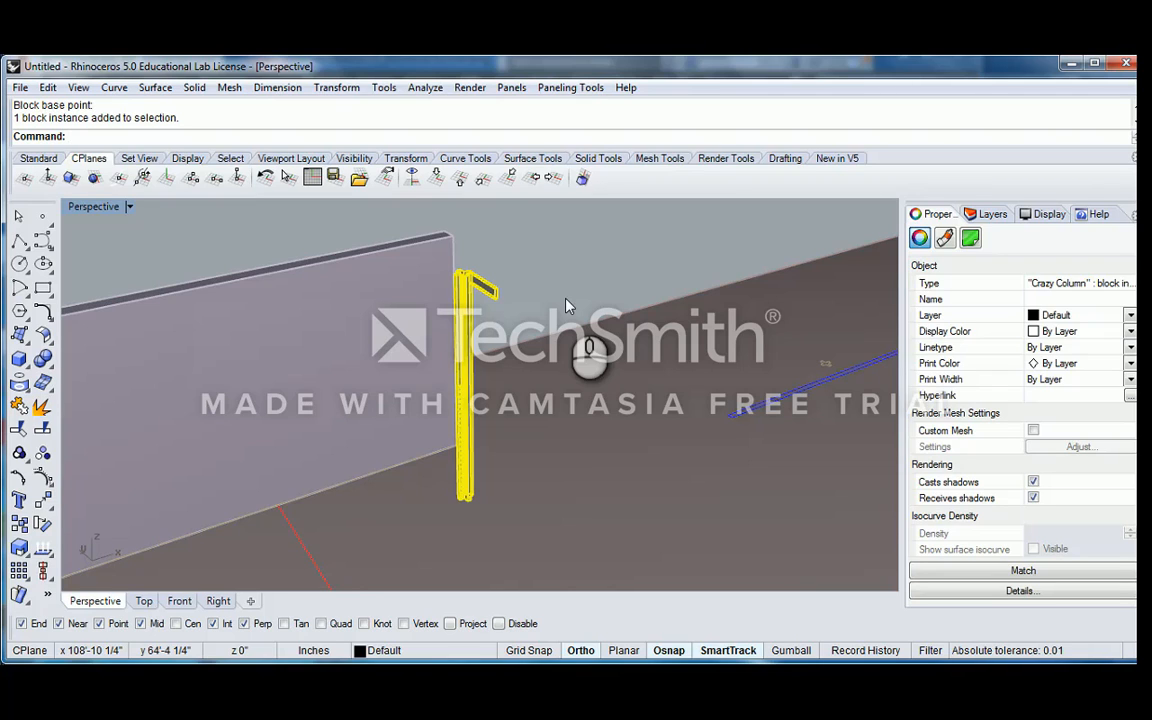
click(488, 250)
click(477, 283)
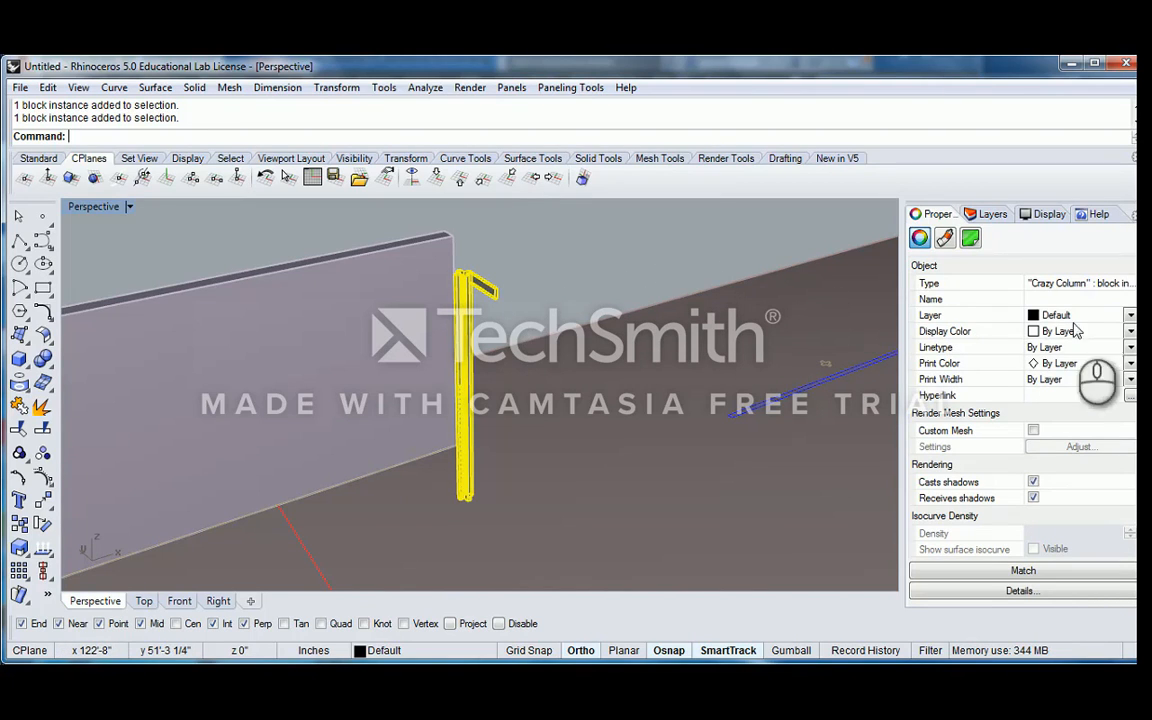
click(1131, 315)
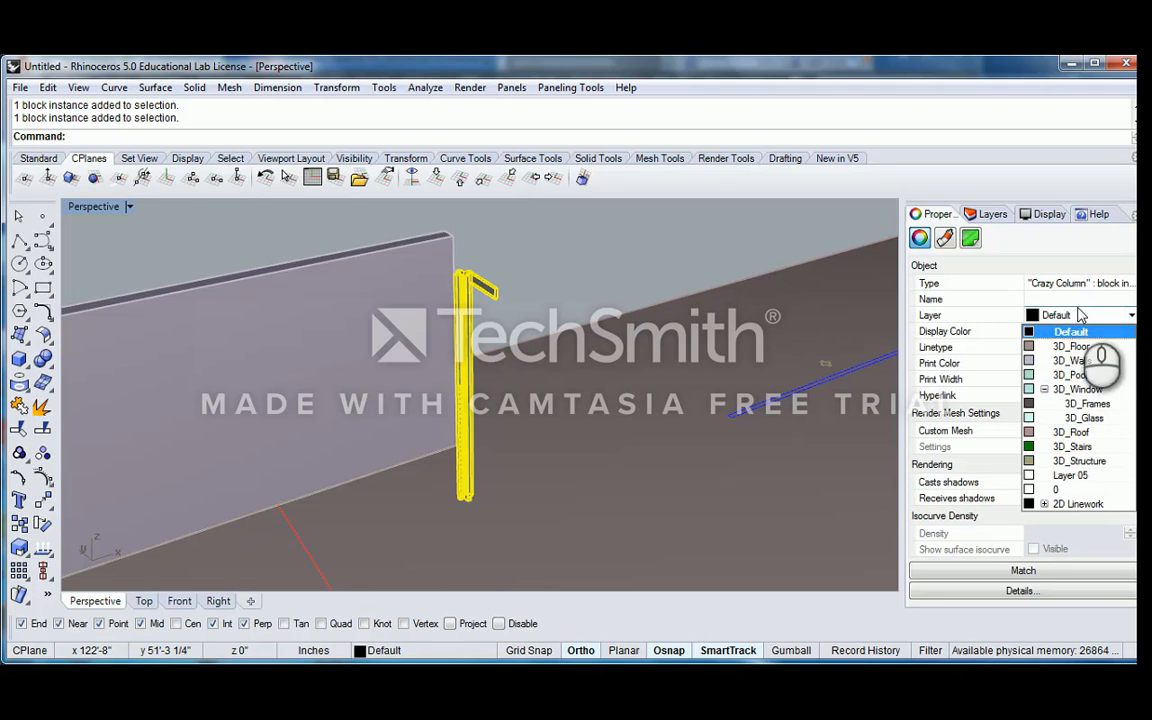
click(548, 260)
right_drag(584, 288, 548, 289)
scroll(431, 294, up, 4)
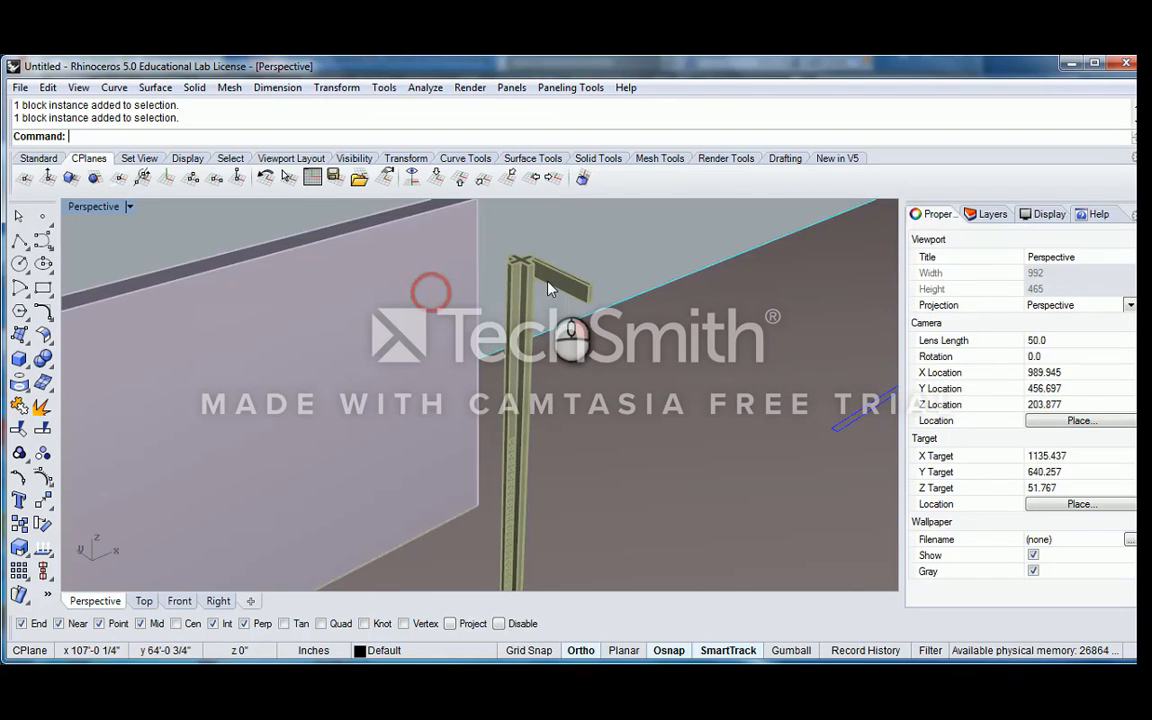
click(528, 270)
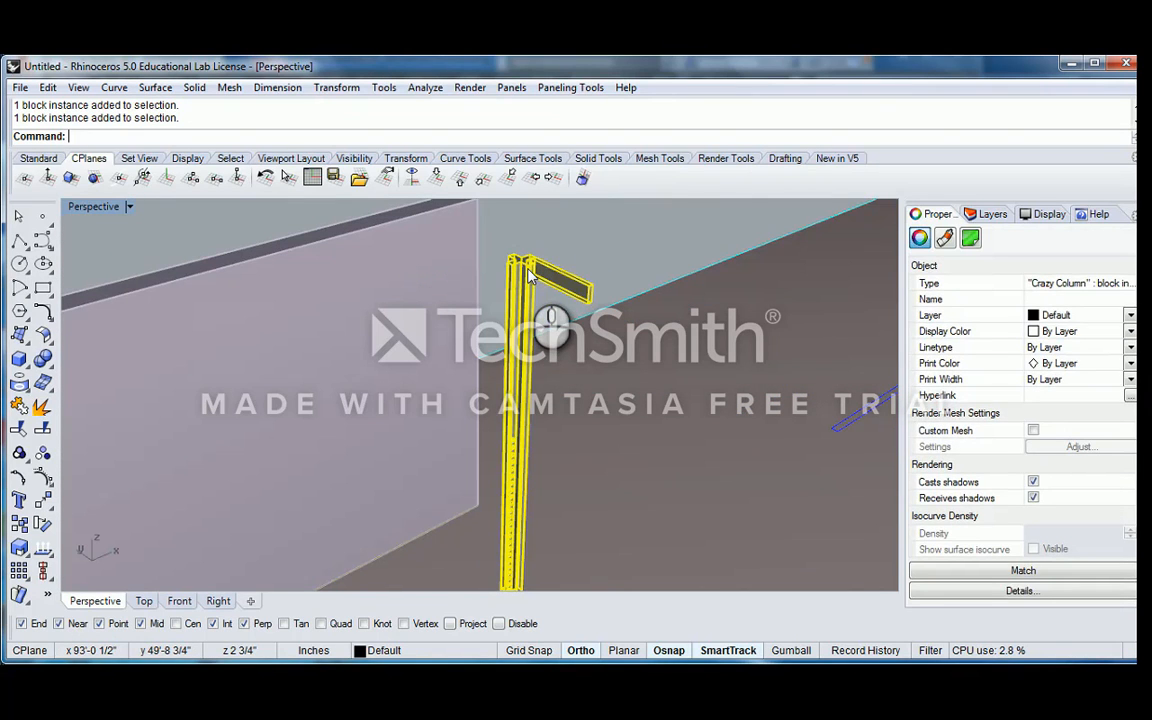
scroll(530, 275, down, 2)
Assign the Crazy Column block to the 3D_Structure layer
click(985, 214)
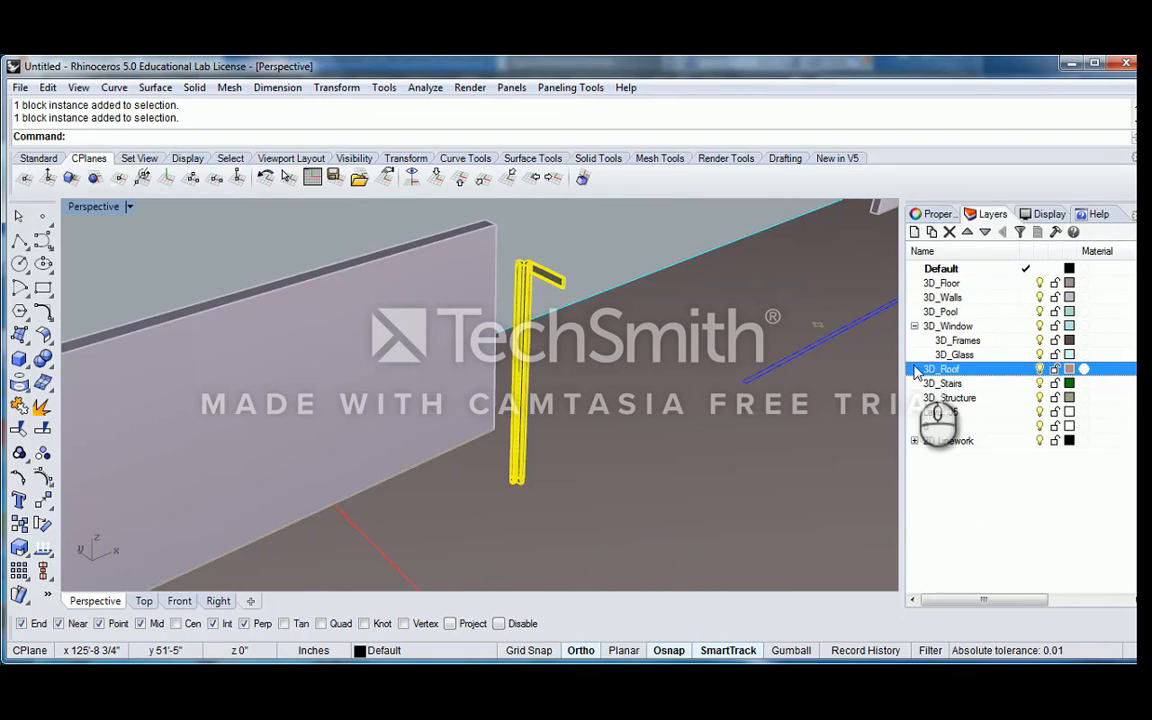
click(590, 253)
mouse_move(590, 253)
right_down()
mouse_move(515, 276)
mouse_move(600, 270)
right_up()
click(515, 273)
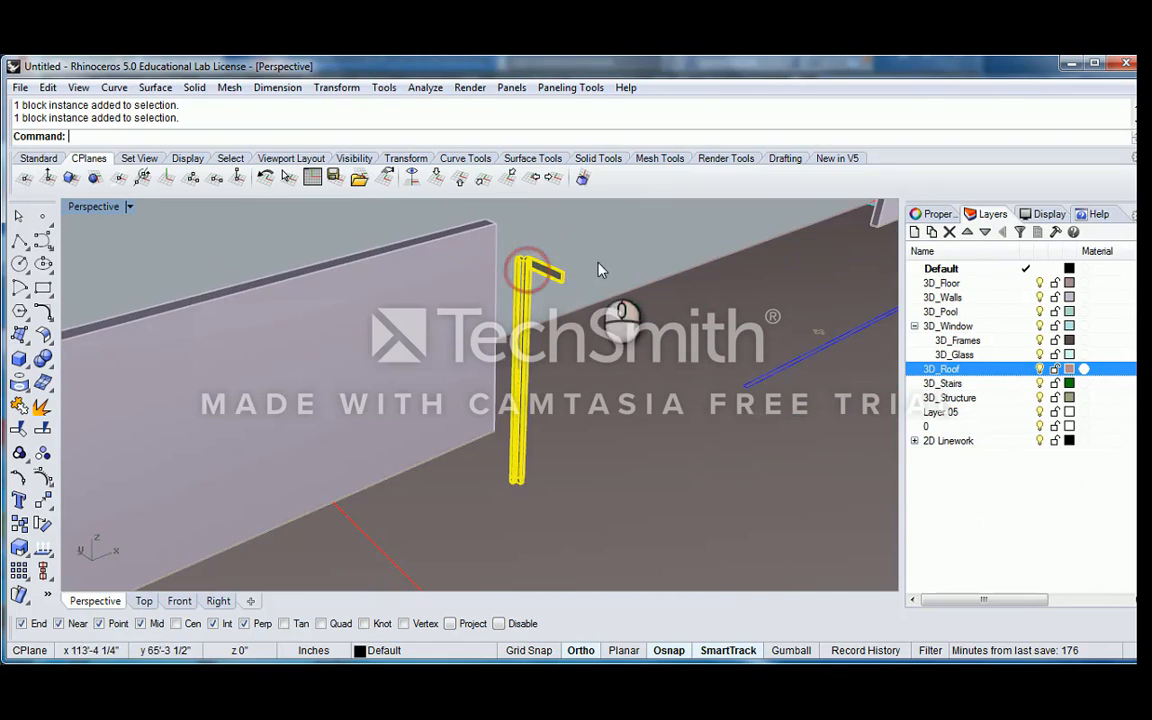
click(945, 216)
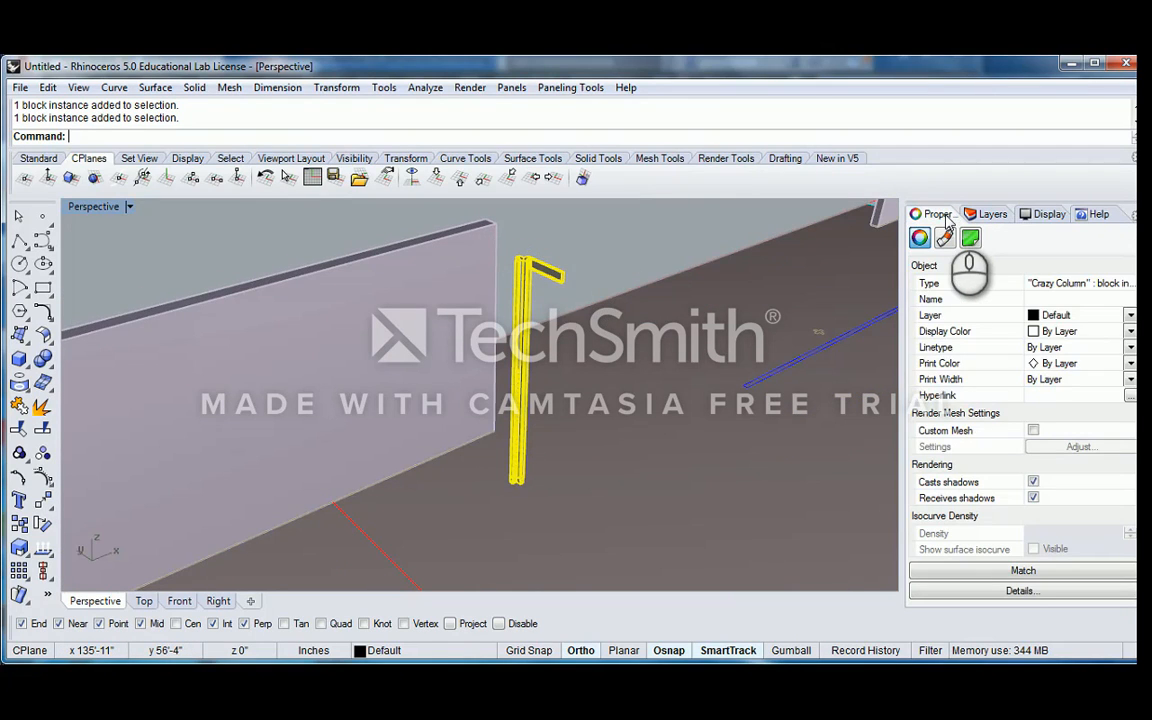
click(1130, 316)
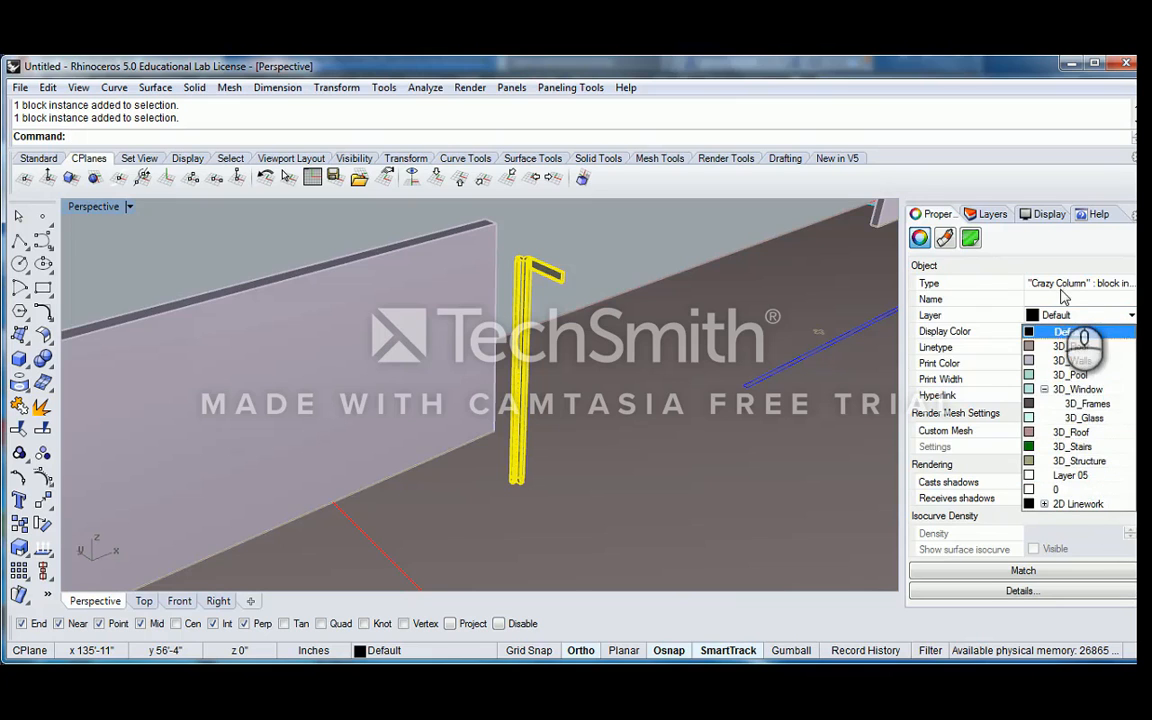
click(1078, 461)
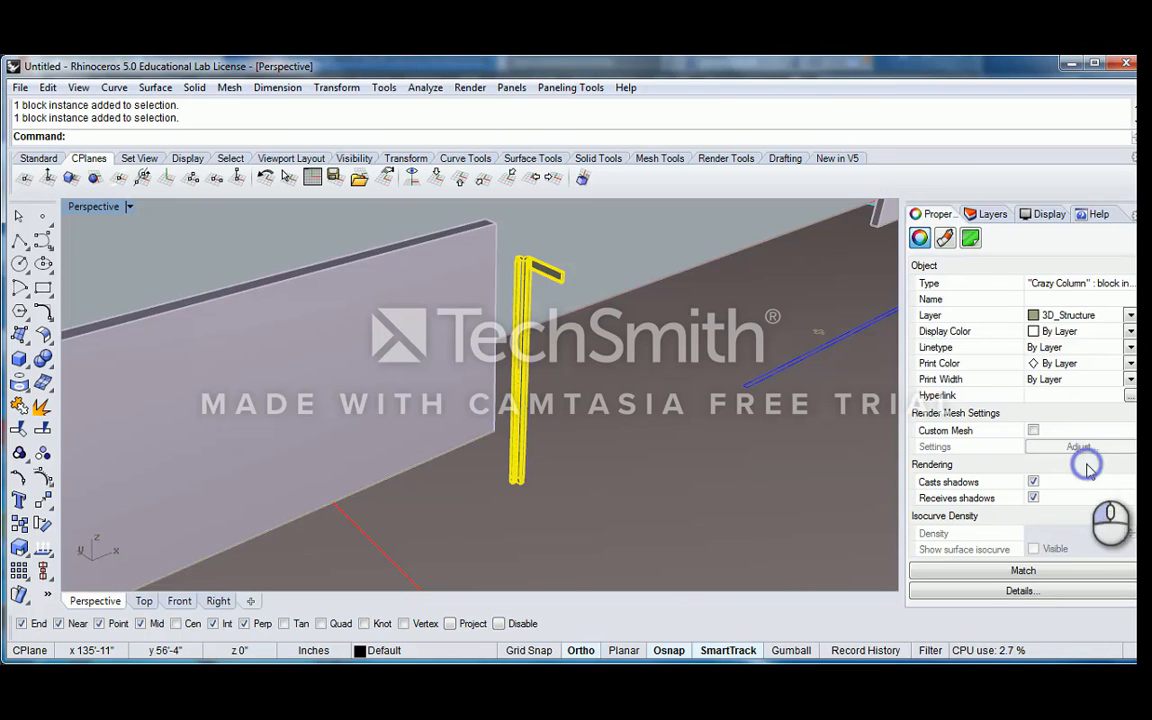
click(648, 236)
Copy the Crazy Column block from its bottom corner to the matching corner of the next column outline in the same row
scroll(526, 275, up, 1)
click(514, 273)
scroll(541, 265, up, 3)
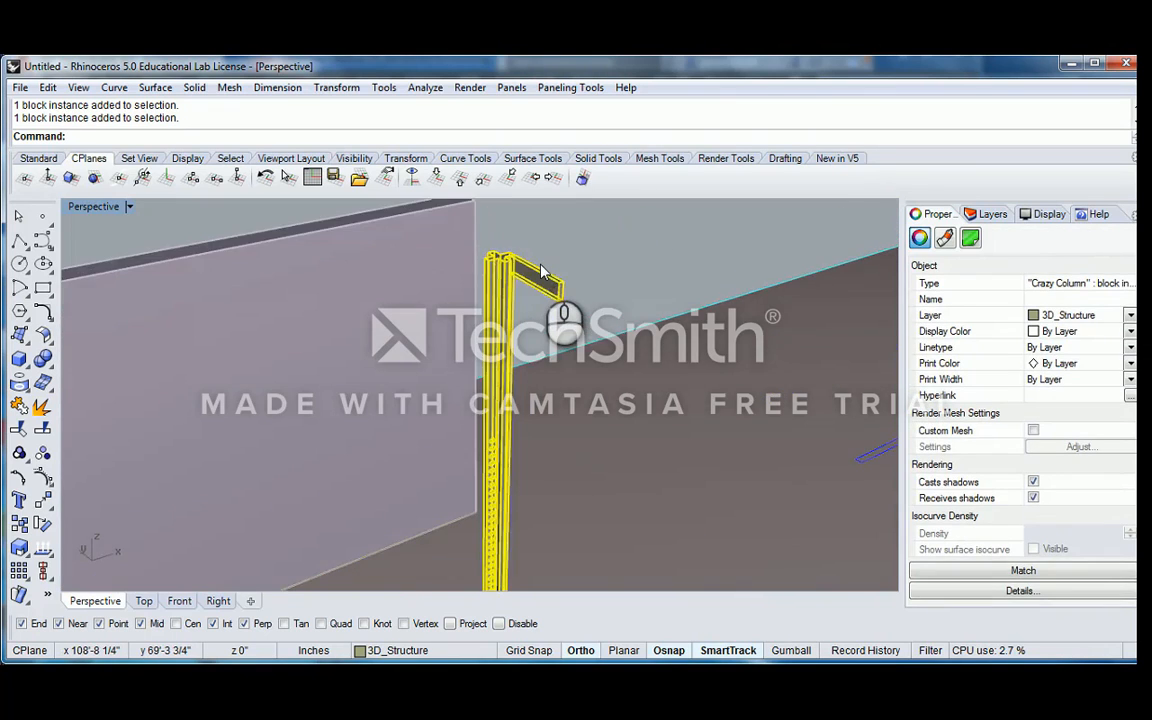
right_drag(541, 270, 590, 298)
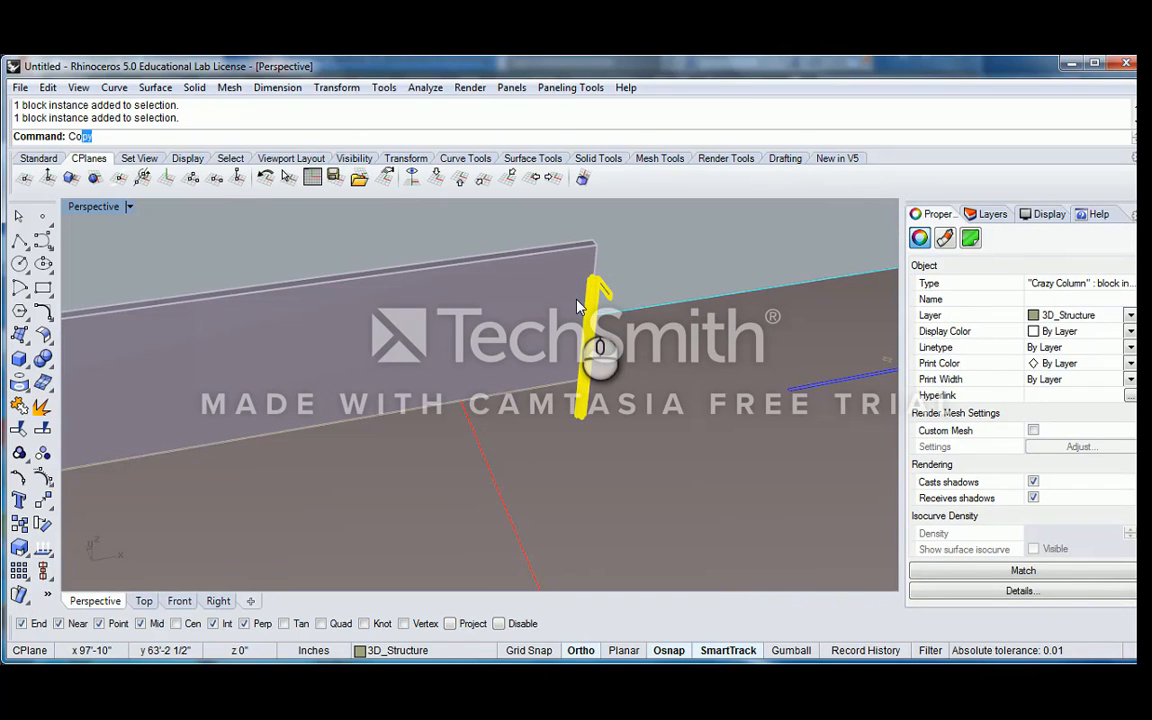
text(py)
key(Return)
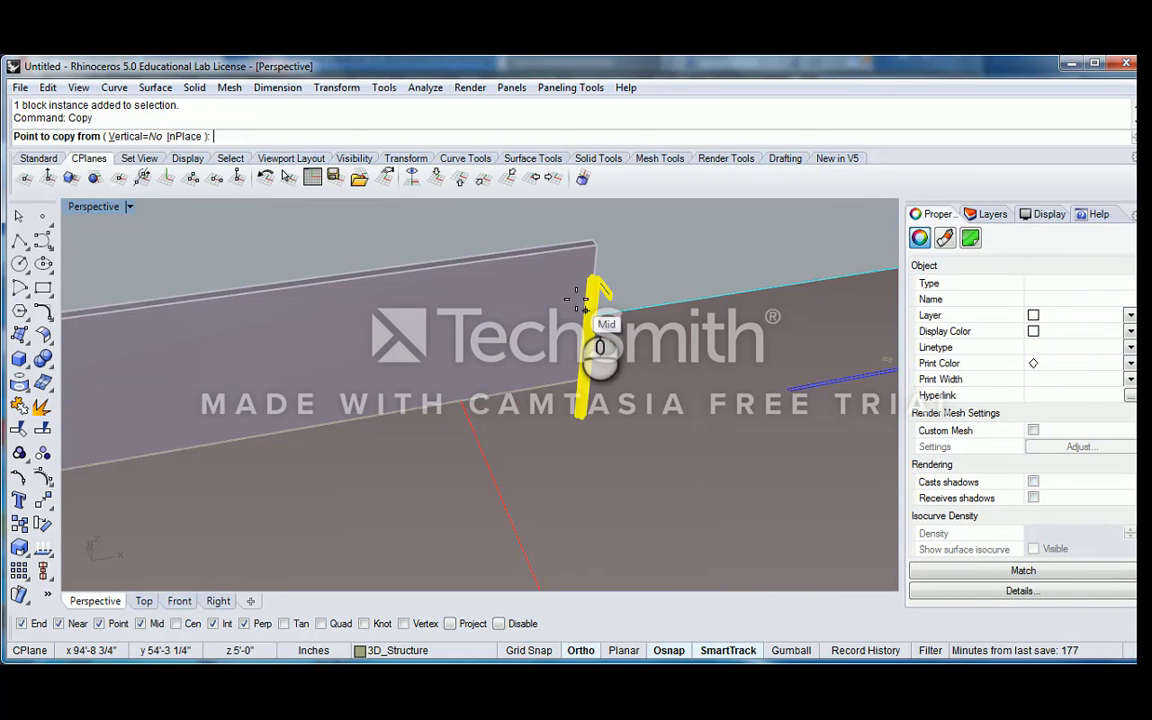
scroll(582, 412, up, 8)
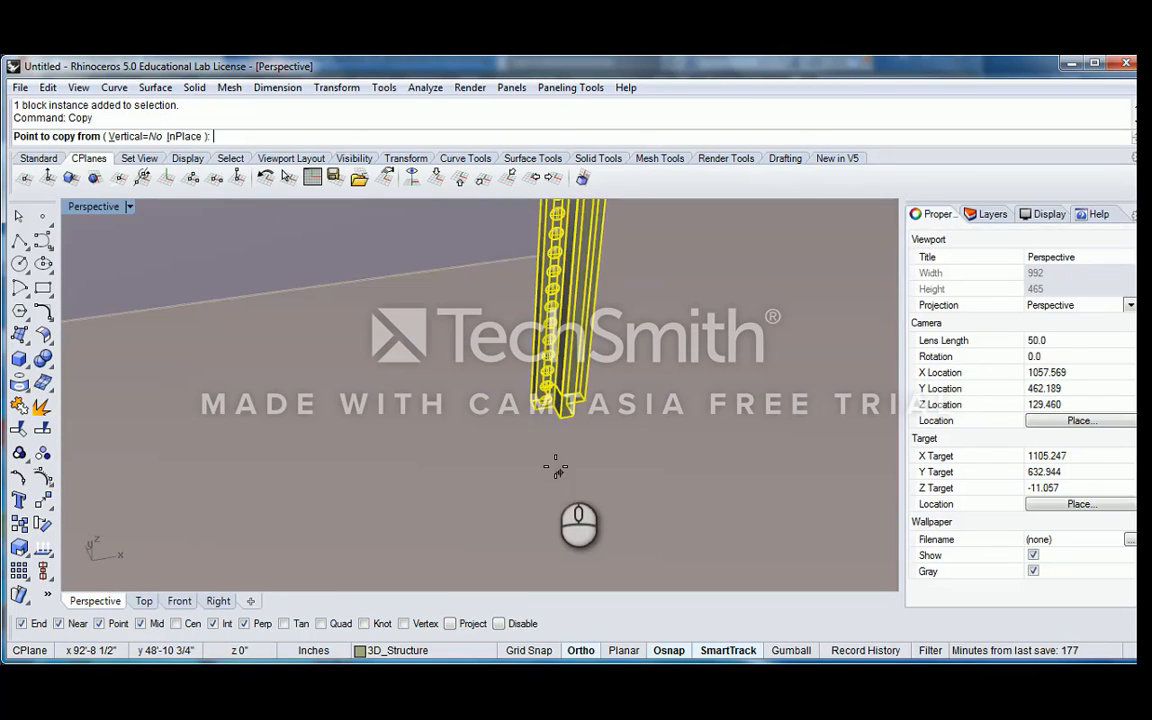
click(539, 417)
key(Escape)
key(Return)
click(537, 410)
scroll(600, 380, down, 12)
shift+right_drag(735, 322, 385, 365)
shift+right_drag(693, 340, 598, 371)
scroll(601, 364, up, 12)
shift+click(548, 386)
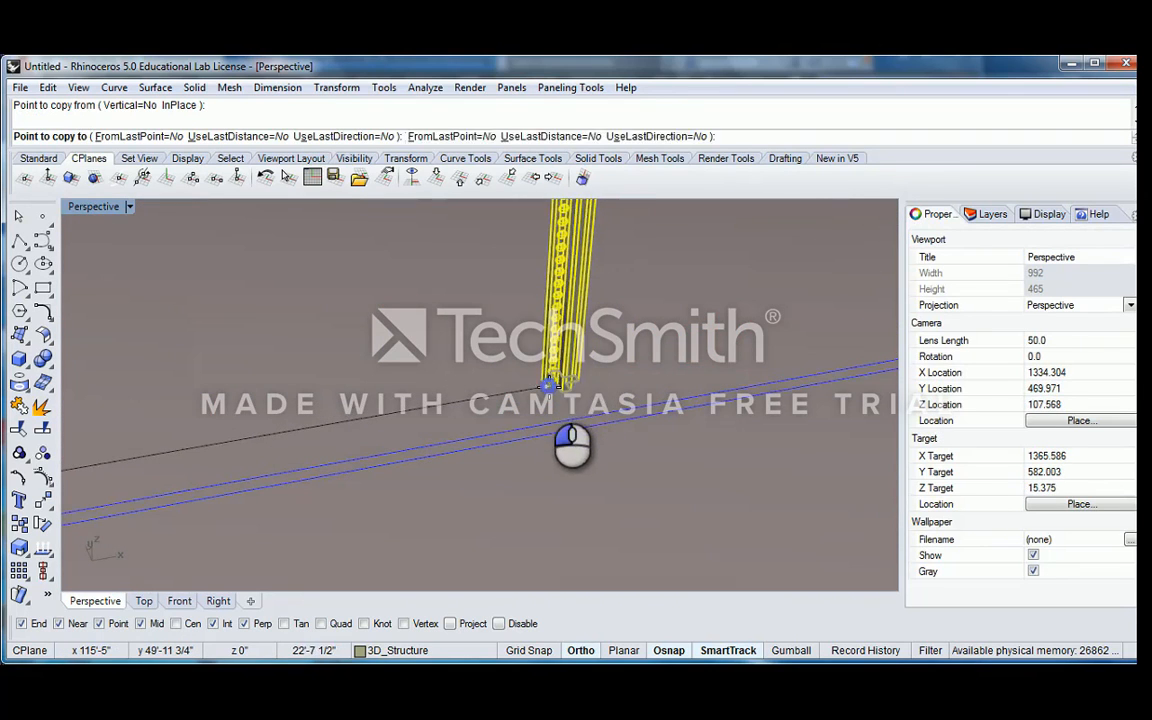
Place another copy of the block on the third column outline of the row and finish copying
scroll(689, 381, down, 12)
scroll(775, 440, up, 14)
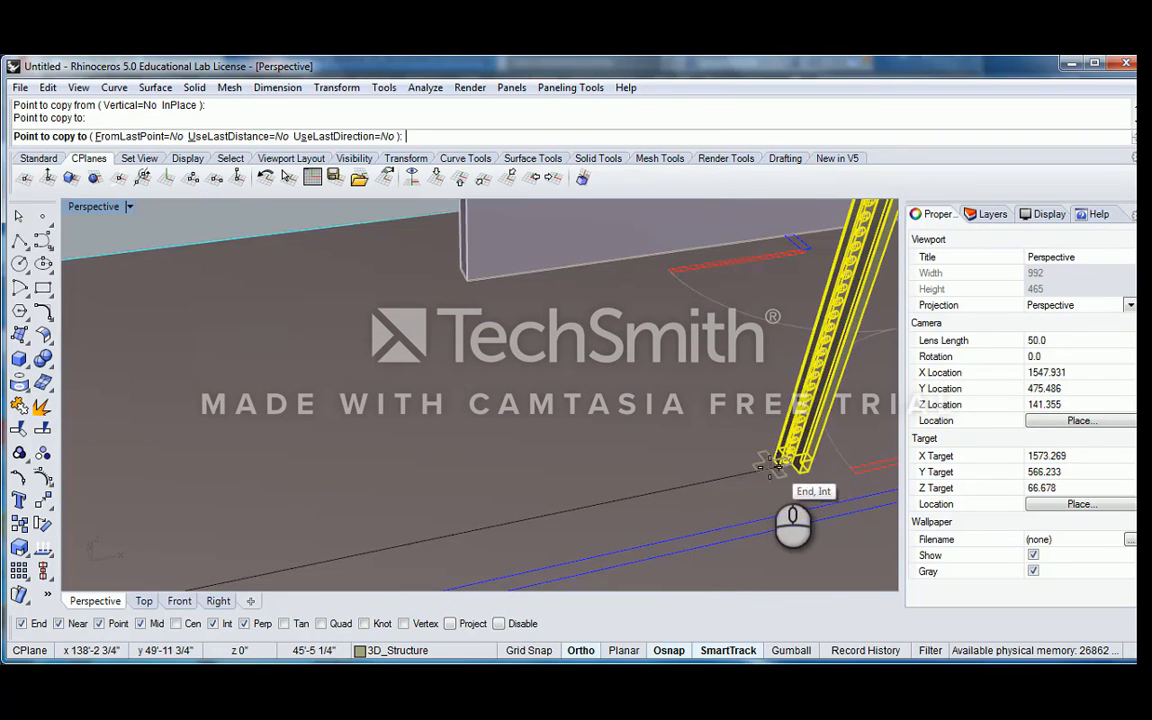
click(761, 468)
key(Return)
Copy the row of three column blocks from a shared bottom corner to the matching column outline in the opposite row
shift+click(787, 386)
scroll(760, 382, down, 12)
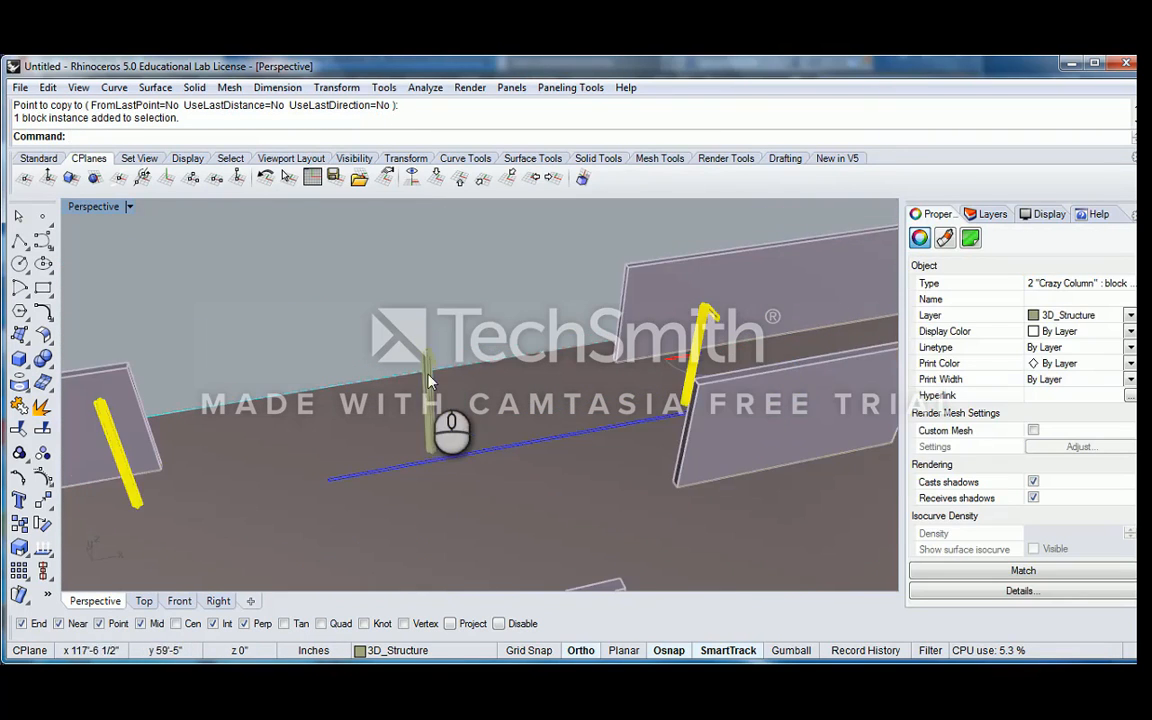
shift+click(428, 381)
right_drag(428, 381, 545, 343)
text(Copy)
key(Return)
scroll(482, 343, up, 10)
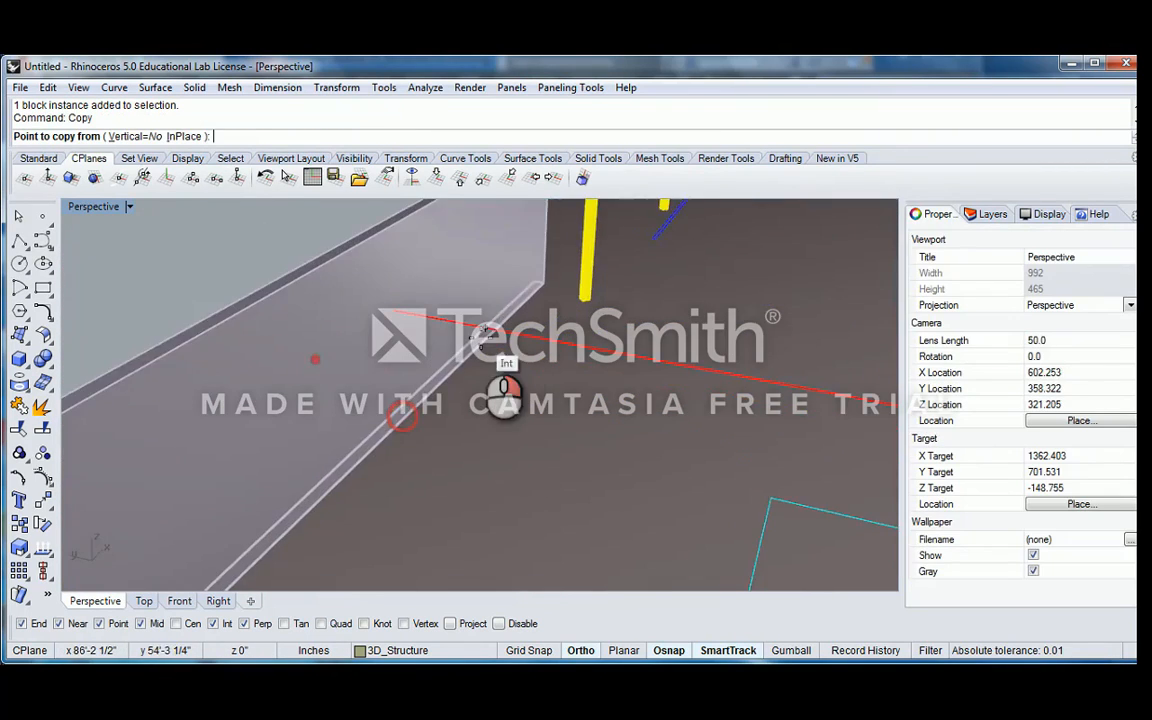
click(606, 438)
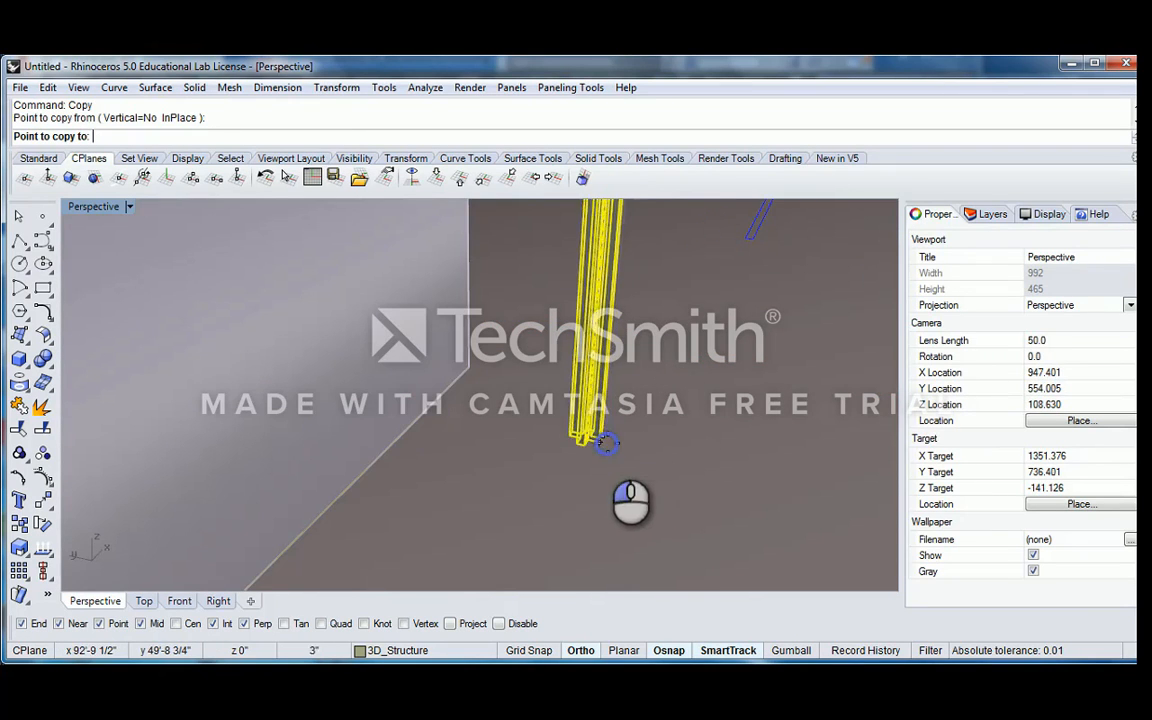
scroll(620, 442, down, 12)
shift+right_drag(802, 458, 545, 388)
scroll(550, 392, up, 10)
scroll(438, 398, up, 10)
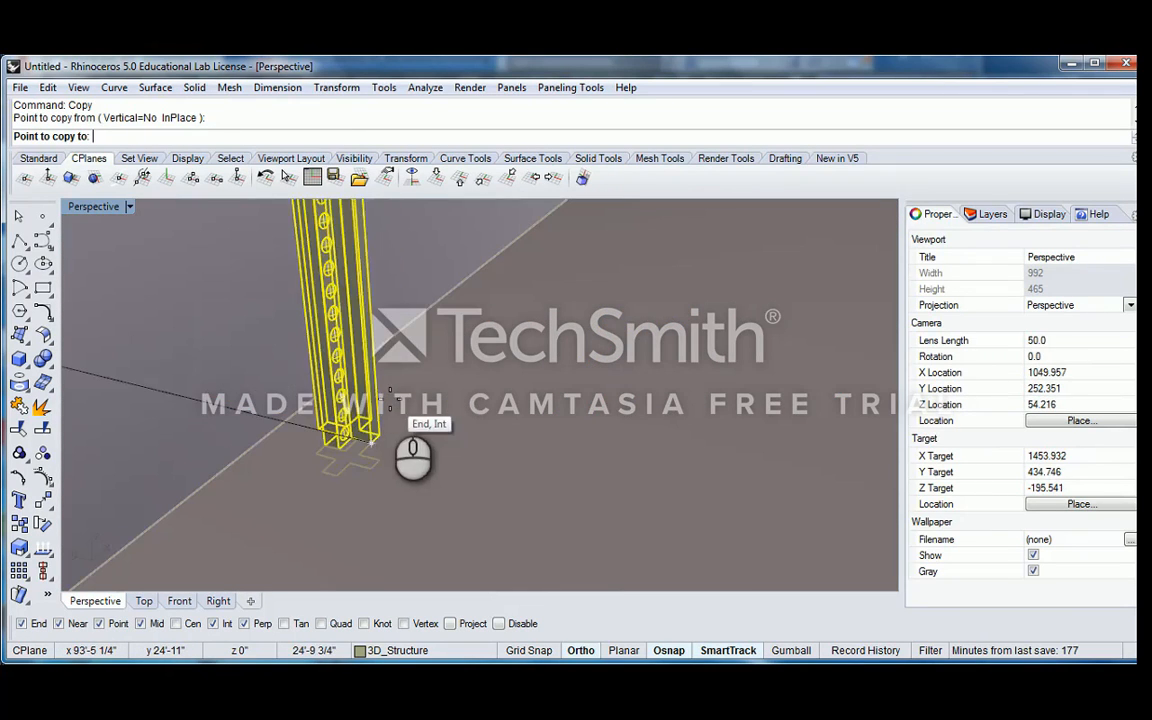
click(375, 465)
scroll(410, 430, down, 18)
right_drag(524, 294, 561, 424)
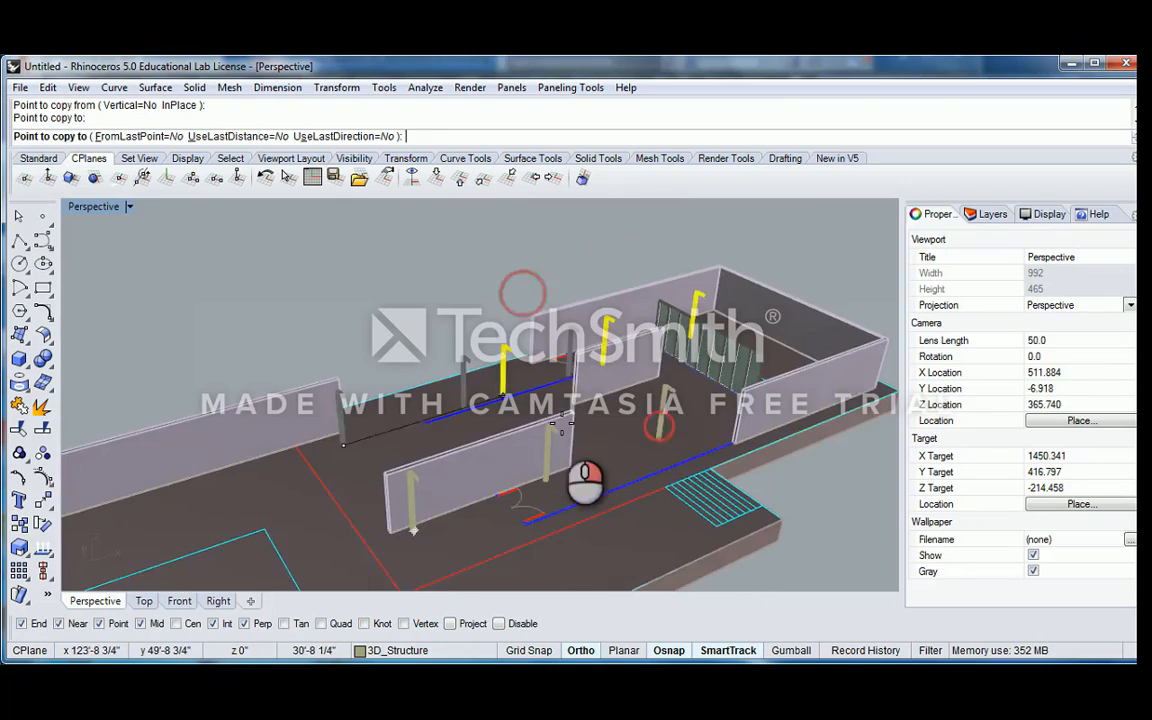
right_click(561, 424)
Copy the third column block of both rows from a bottom corner to the matching last column outline beside the glazed partition
click(673, 399)
click(666, 391)
shift+click(575, 338)
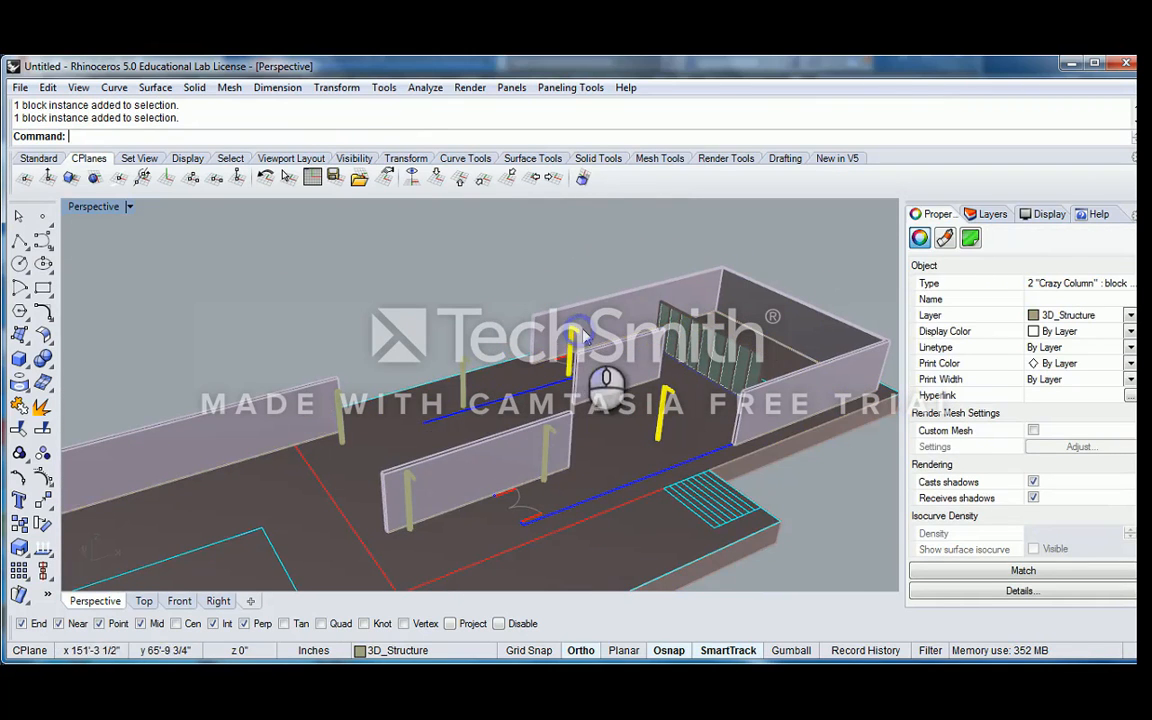
right_drag(584, 335, 630, 366)
text(copy)
key(Return)
scroll(650, 478, up, 14)
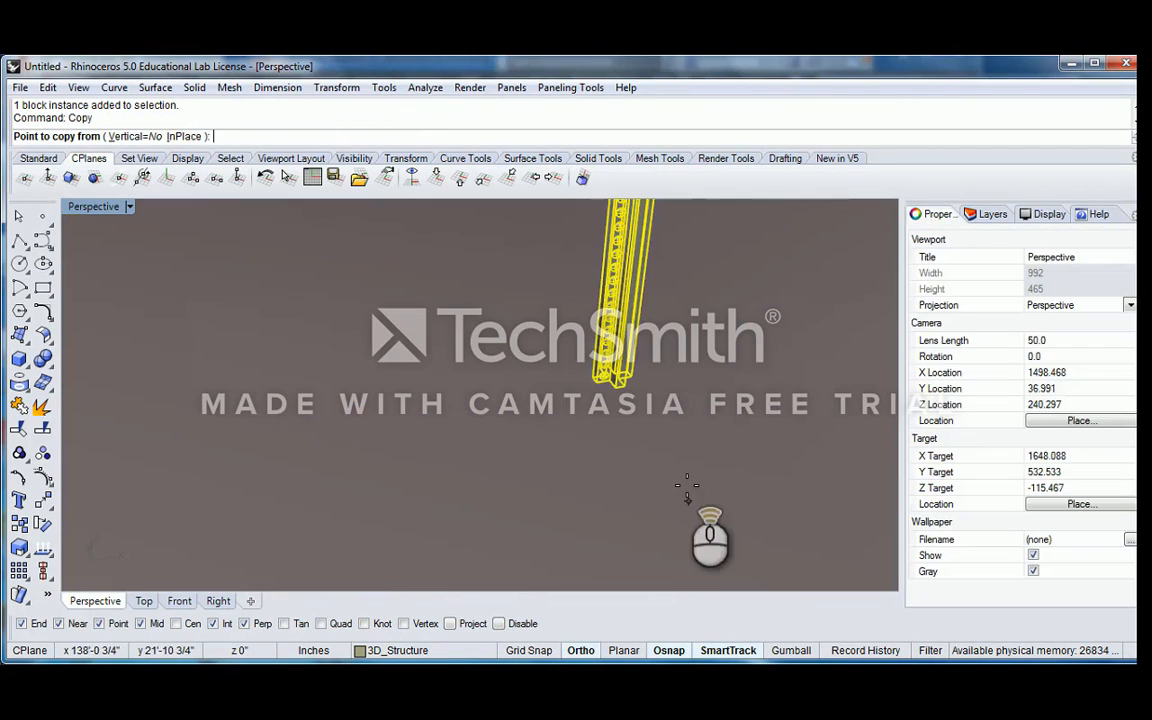
click(620, 388)
scroll(643, 455, down, 8)
scroll(643, 455, up, 10)
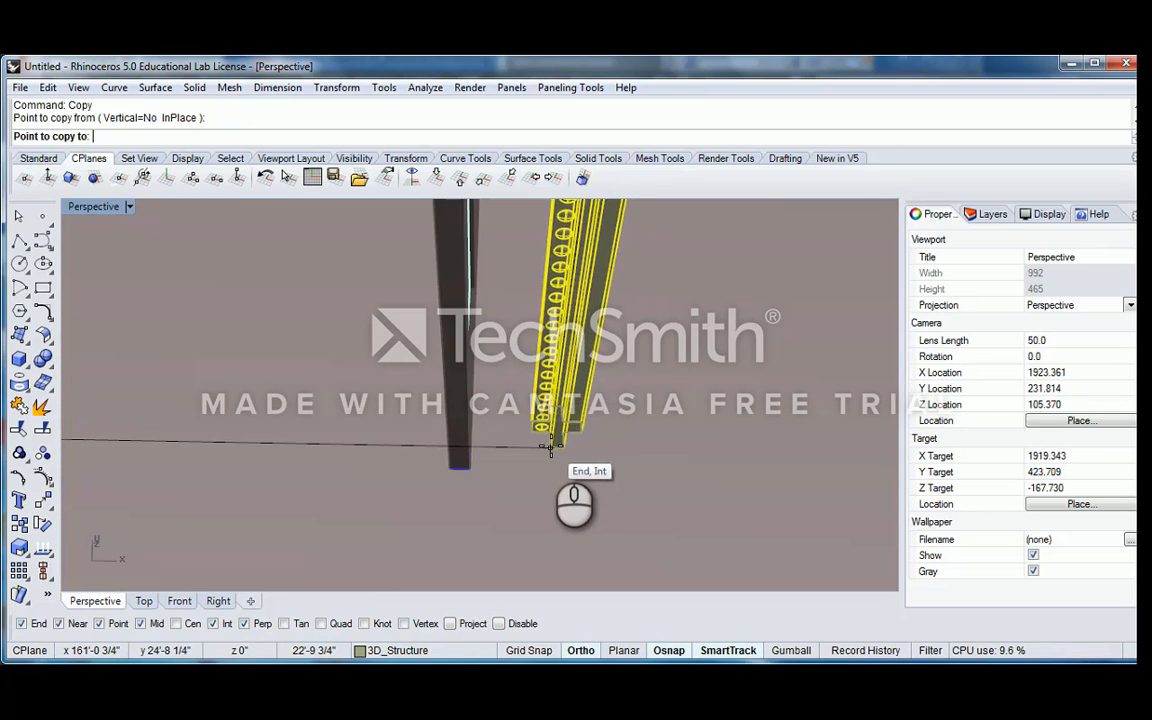
click(550, 446)
key(Return)
scroll(578, 372, down, 10)
click(542, 265)
Examine the copied columns across both rows and their placement relative to the walls and floor plan lines
right_drag(539, 369, 595, 352)
scroll(506, 470, up, 4)
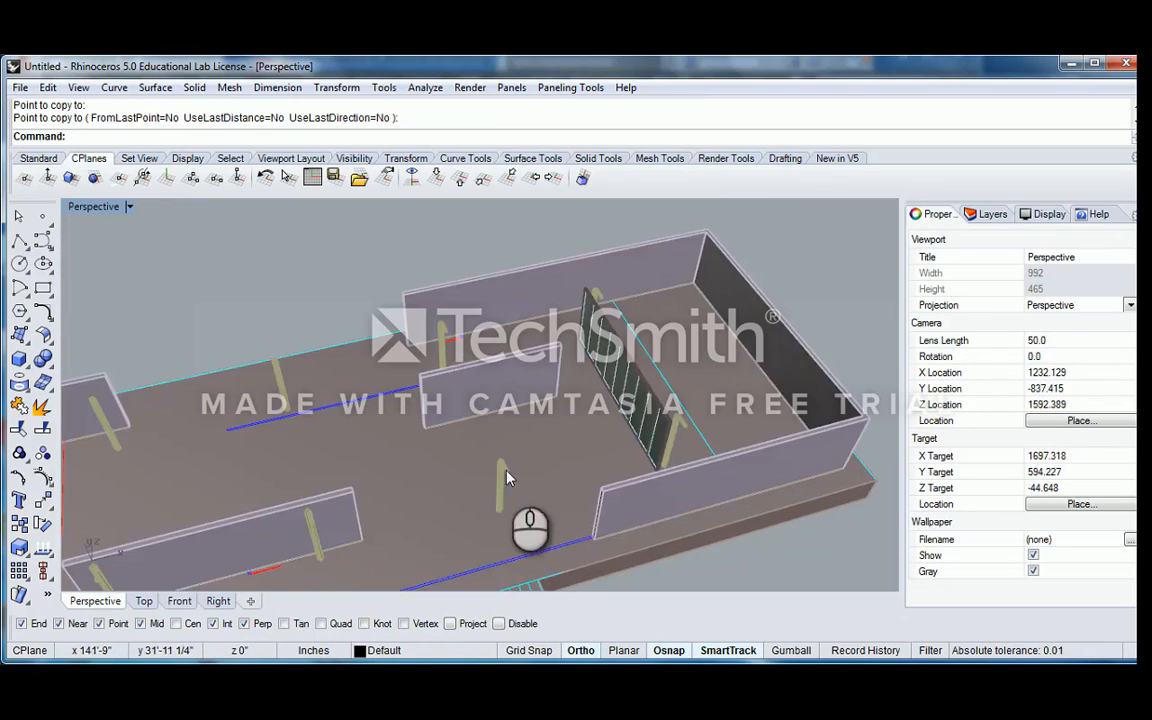
shift+right_drag(506, 470, 579, 417)
scroll(343, 308, up, 6)
right_drag(342, 317, 490, 287)
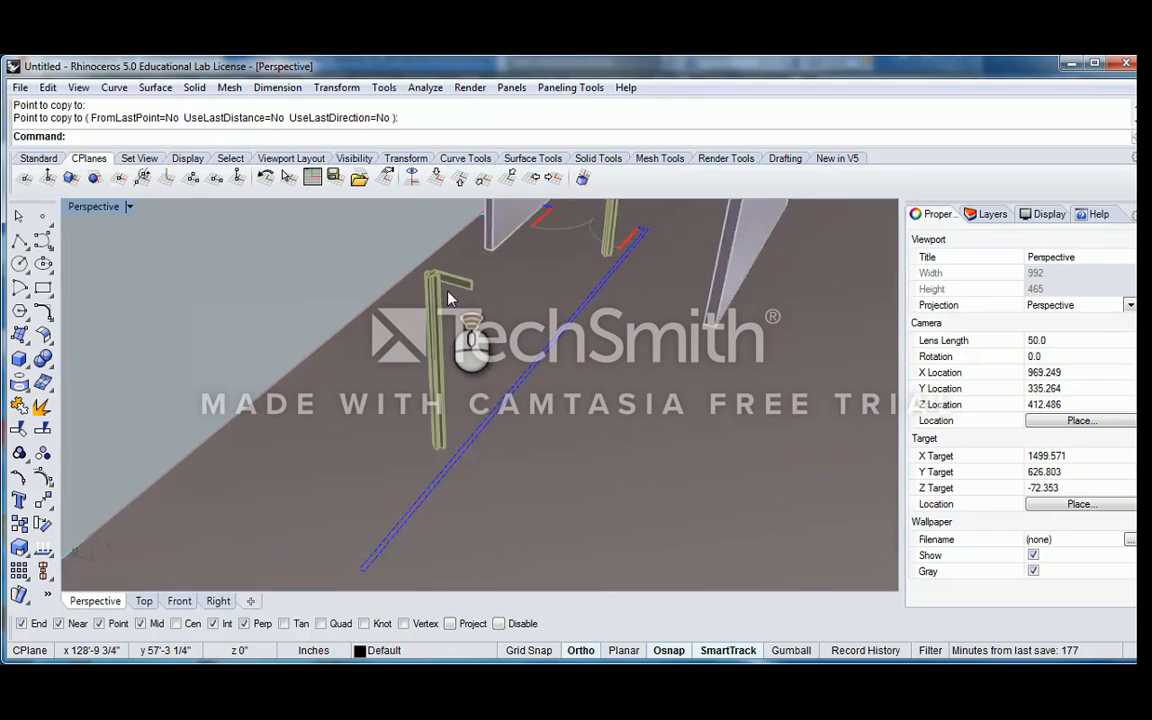
scroll(447, 292, up, 6)
scroll(445, 329, down, 8)
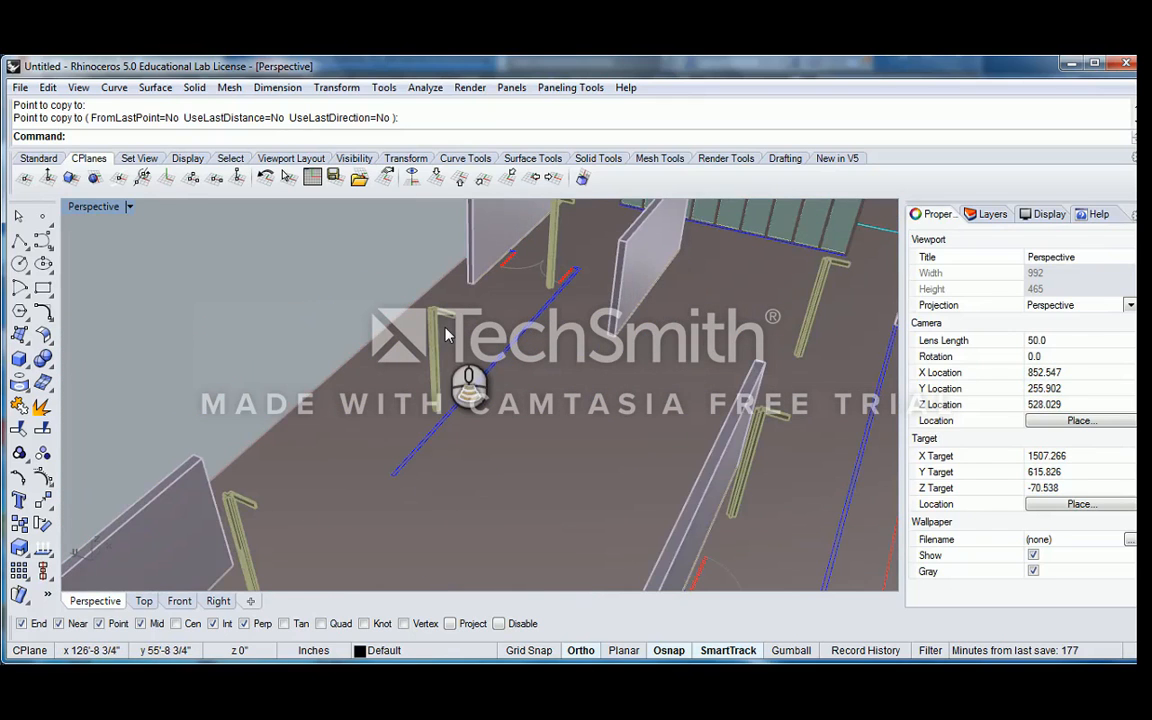
scroll(446, 335, down, 10)
right_drag(480, 337, 435, 275)
scroll(454, 328, down, 3)
scroll(457, 328, up, 11)
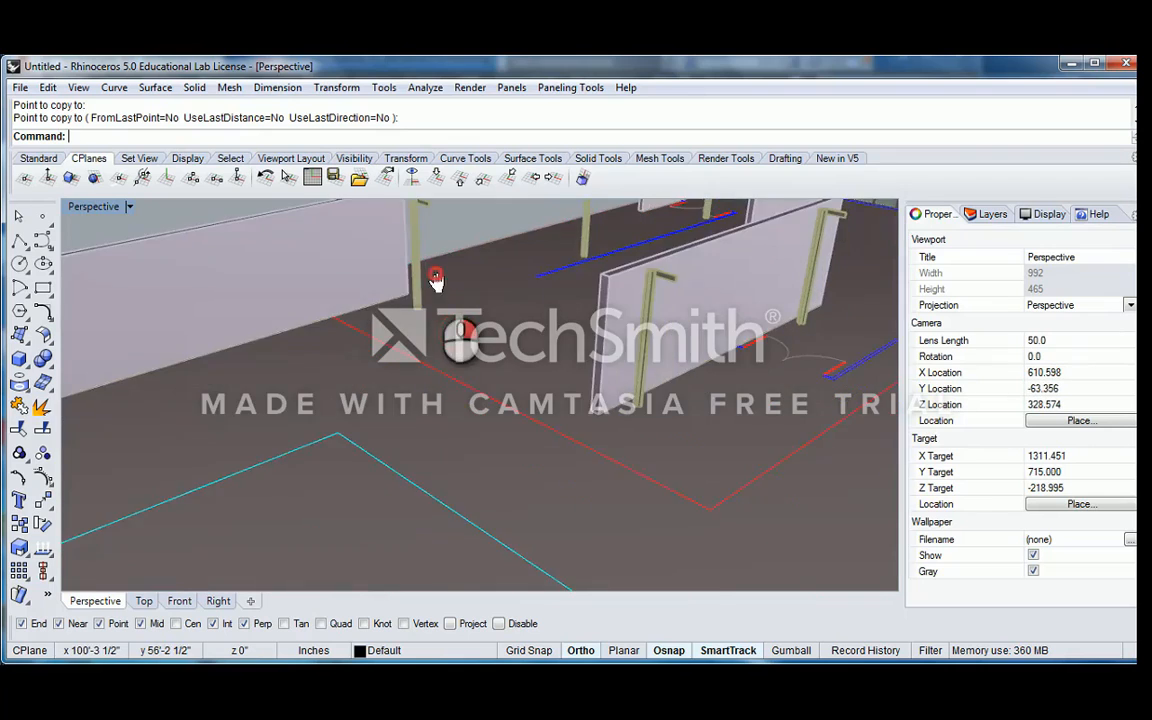
scroll(440, 290, up, 4)
Open the Crazy Column block at the end of the long wall for editing and move the Block Edit dialog clear of the tools
click(447, 298)
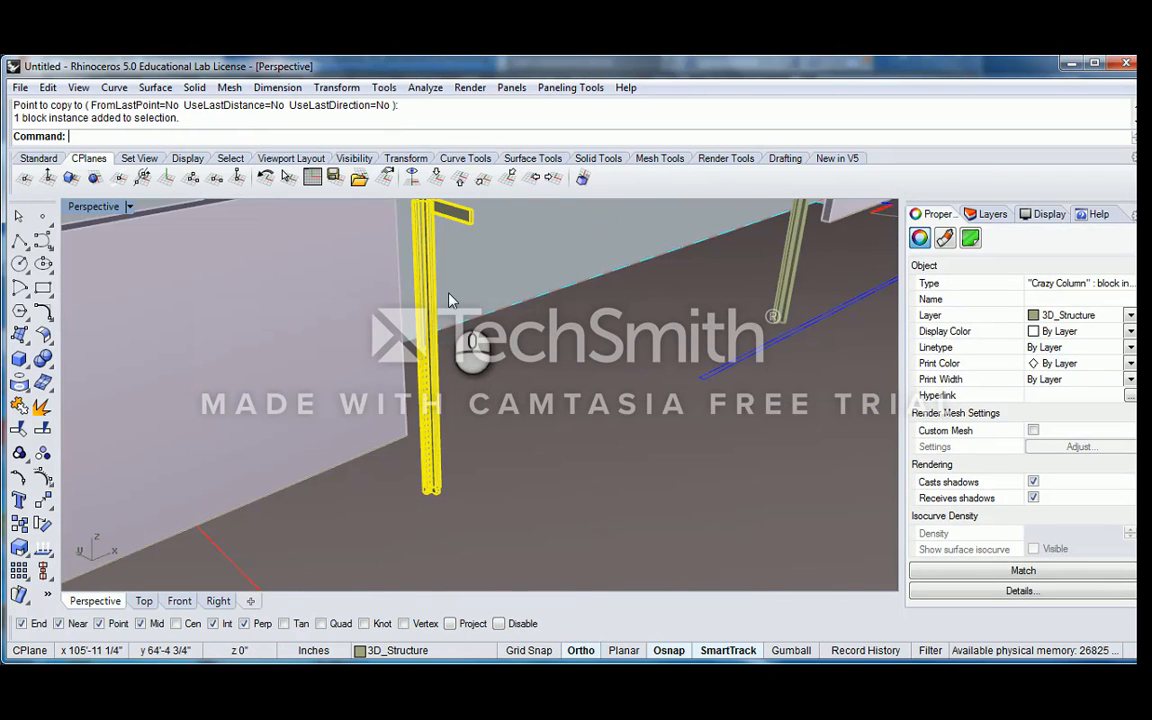
scroll(451, 297, down, 4)
shift+right_drag(461, 286, 474, 314)
scroll(474, 308, up, 3)
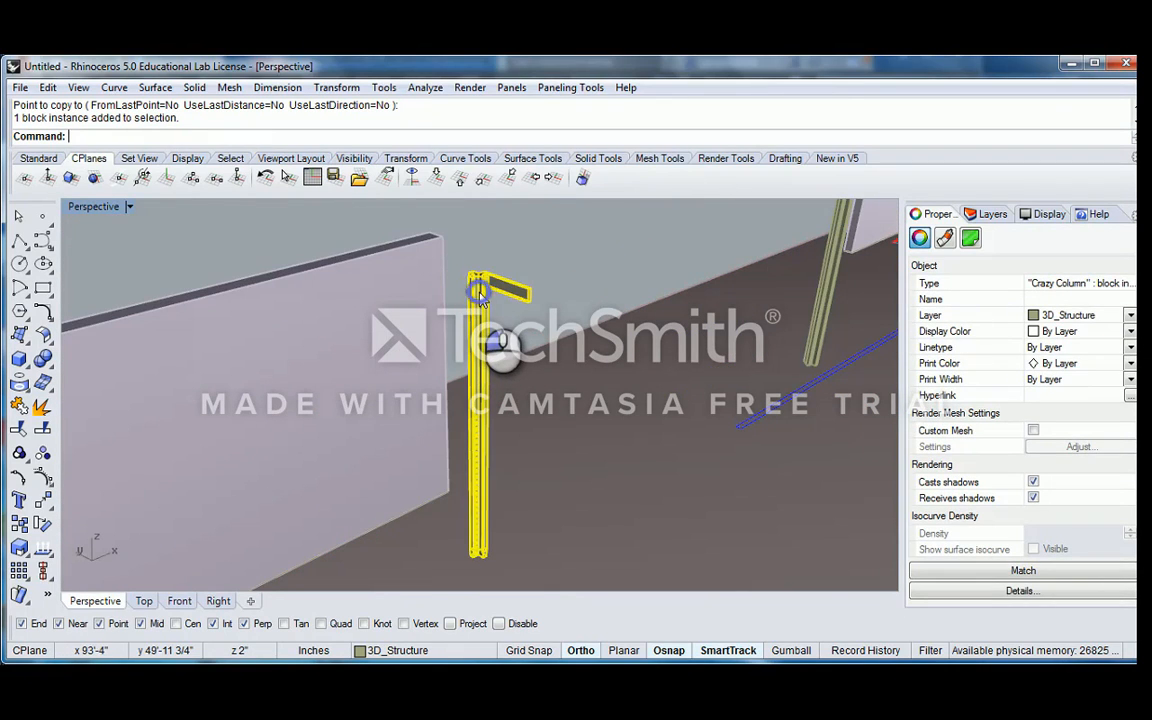
double_click(480, 295)
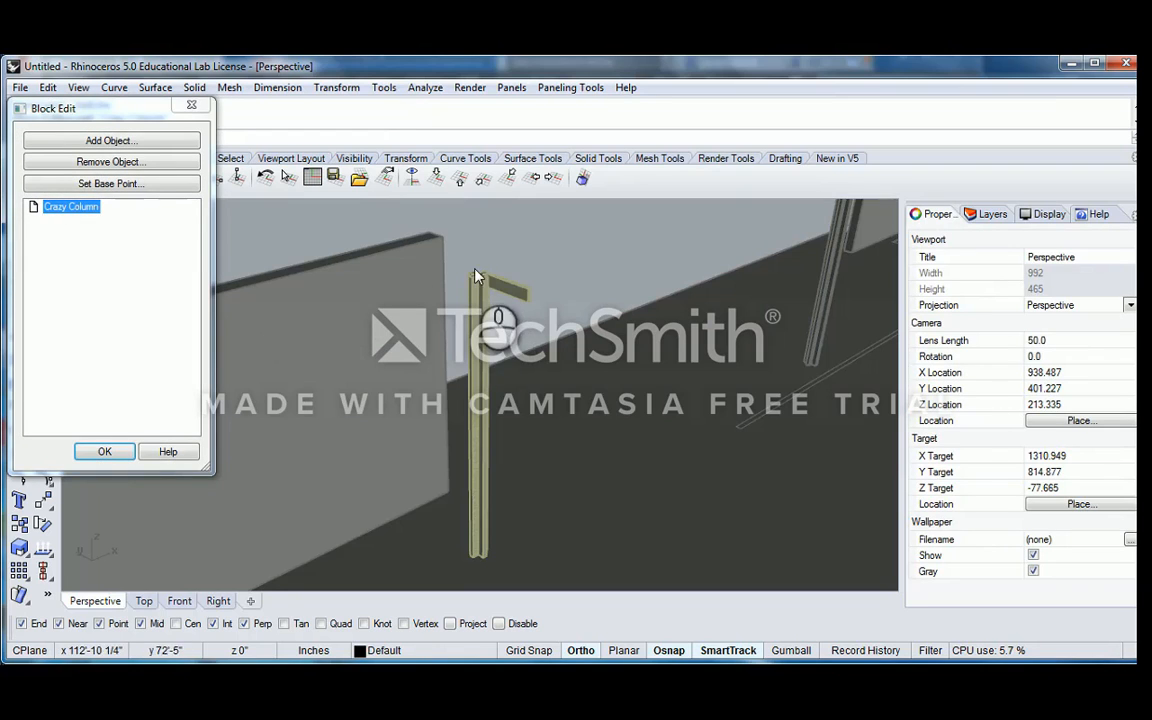
scroll(544, 306, down, 14)
right_drag(630, 303, 490, 313)
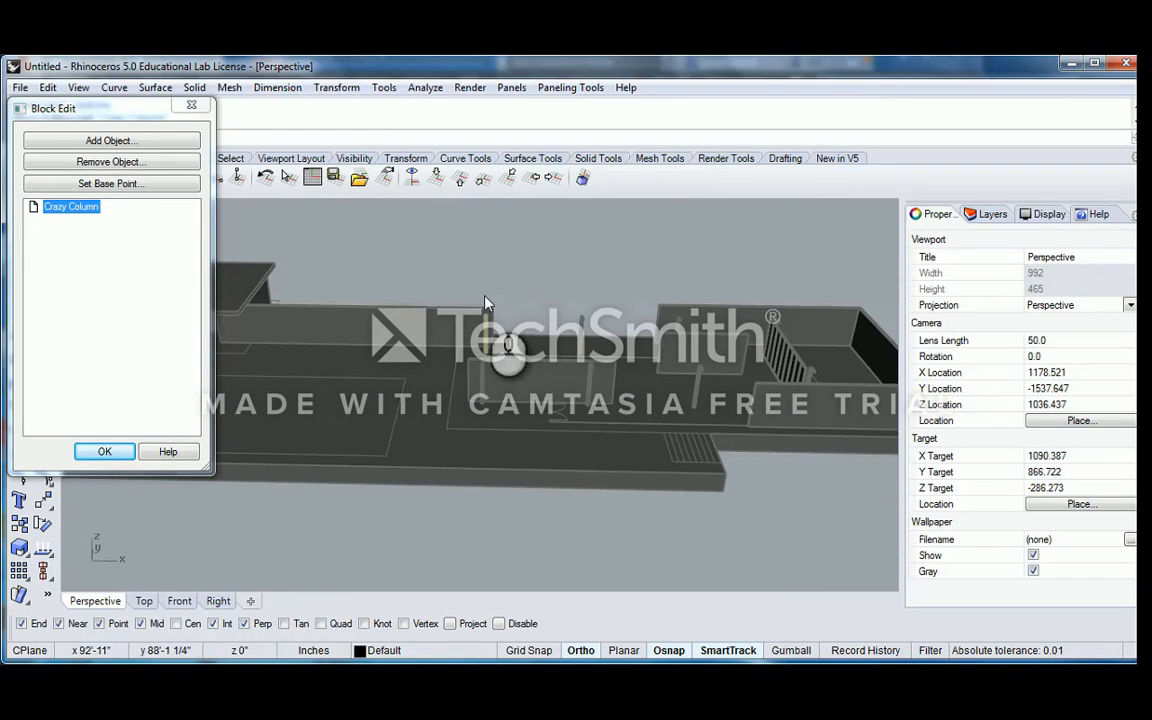
scroll(478, 364, up, 12)
right_drag(482, 376, 639, 305)
scroll(632, 303, up, 3)
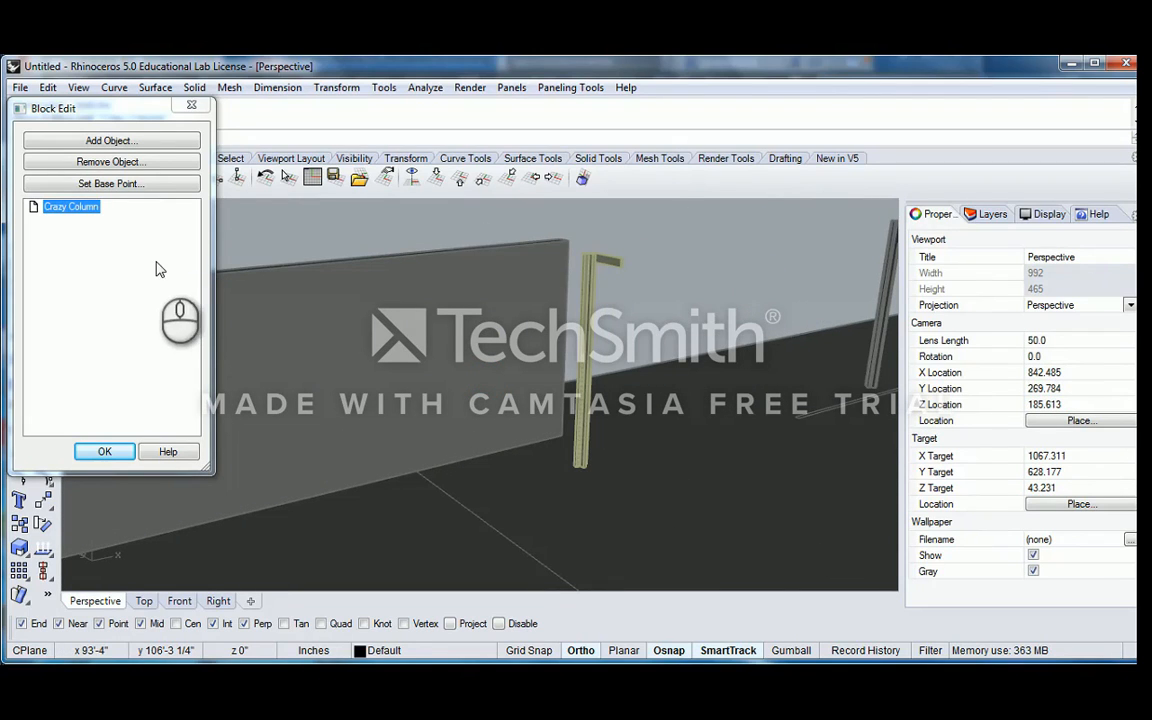
drag(131, 111, 238, 115)
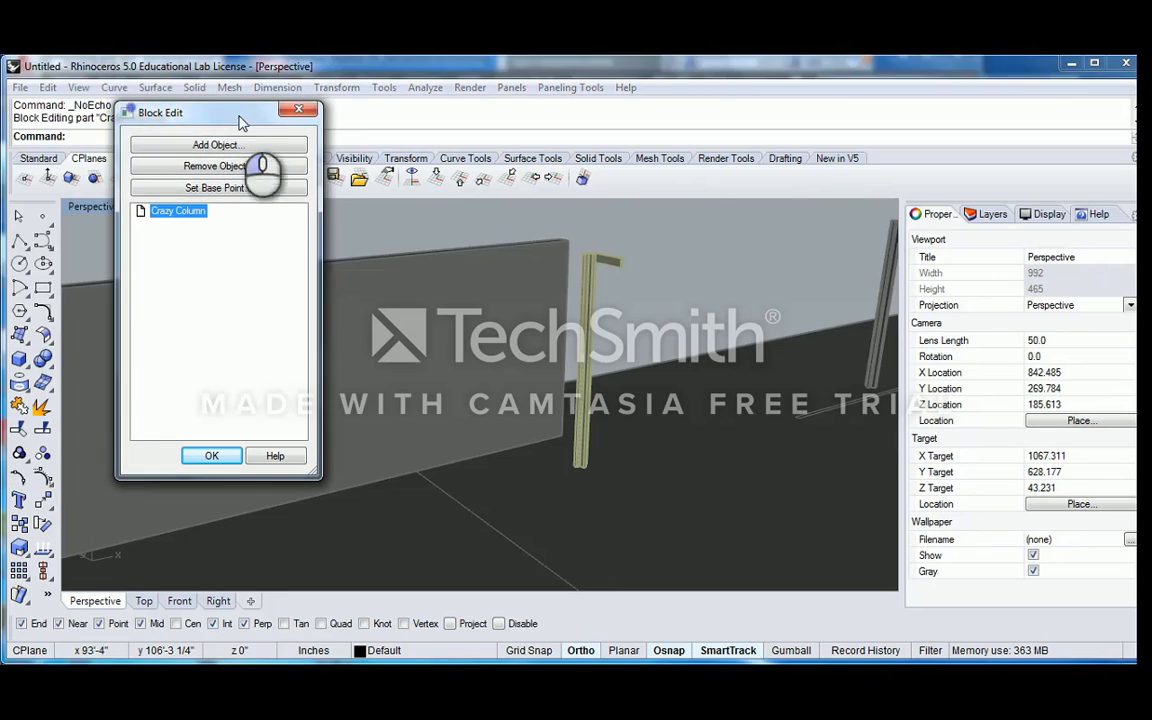
right_drag(668, 284, 664, 367)
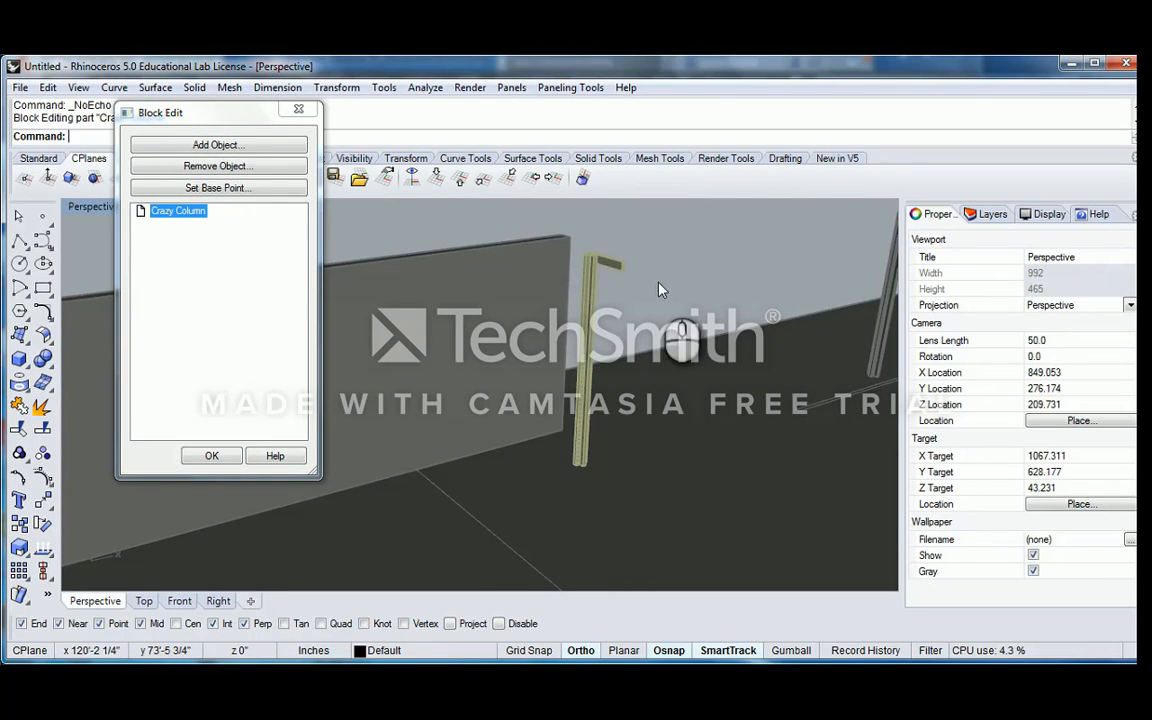
Copy the bracket at the column top from its upper corner to the opposite face of the cross-shaped column
scroll(659, 289, up, 5)
click(620, 284)
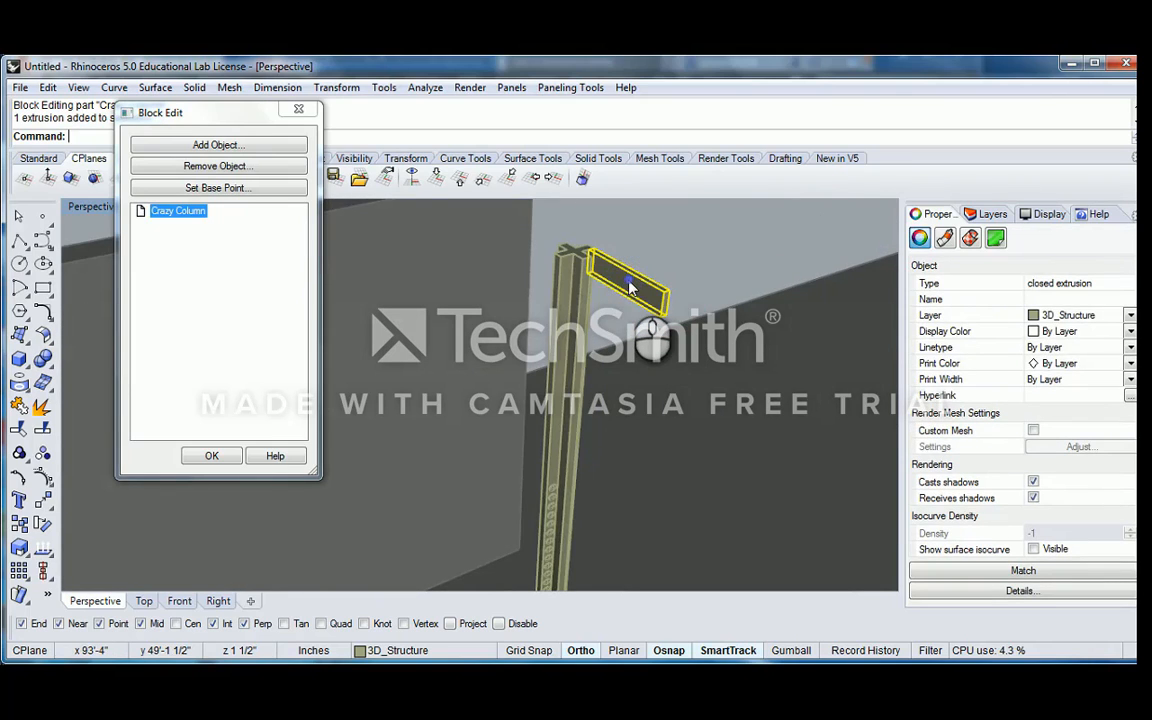
text(Copy)
key(Return)
click(590, 245)
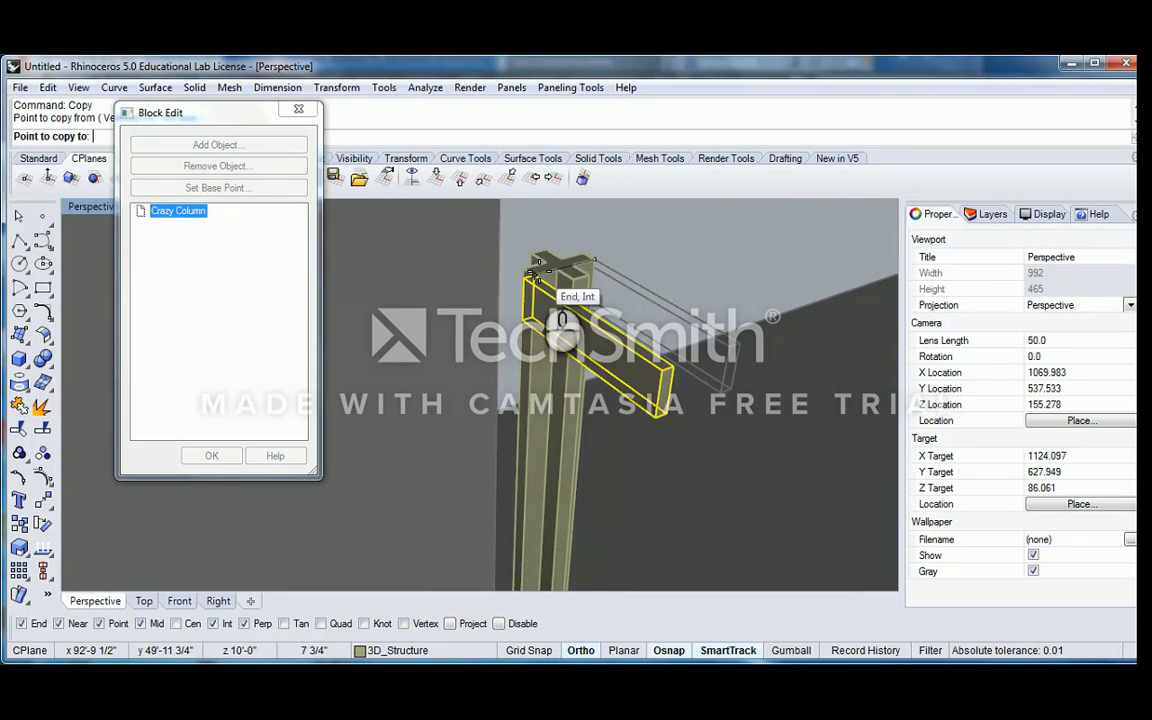
key(Return)
Move the copied bracket from its upper end corner so it sits flush against the column
click(547, 296)
text(M)
key(Return)
click(523, 279)
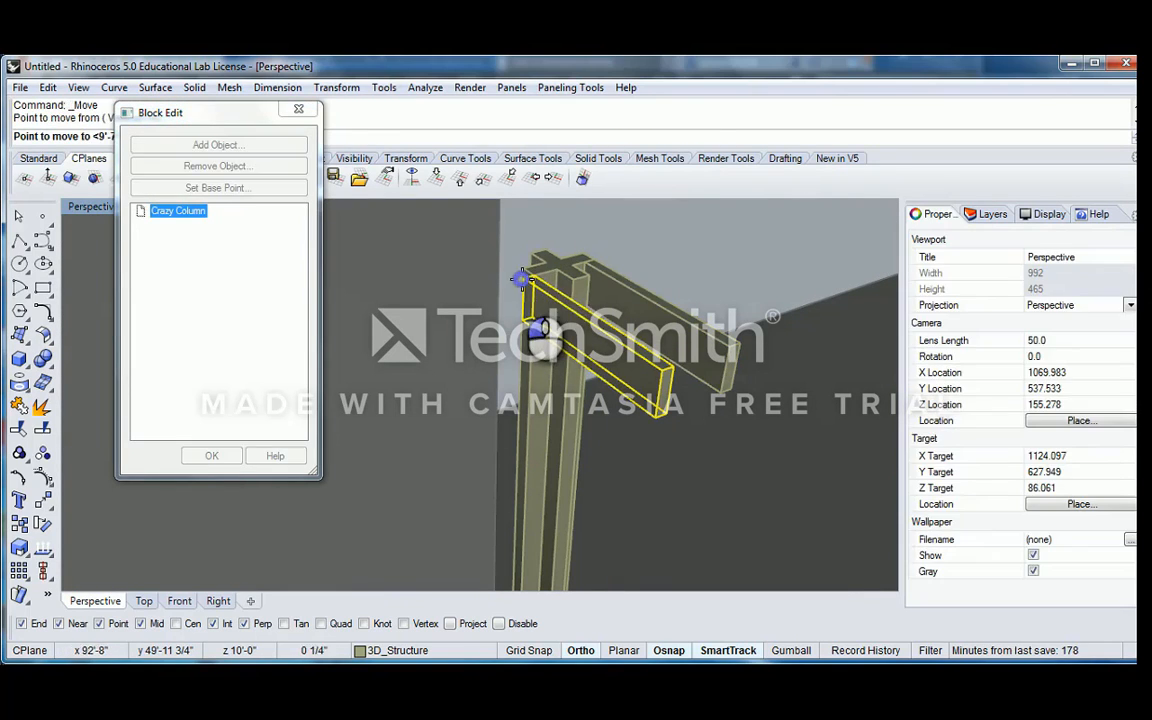
click(535, 278)
Mirror both brackets about the column's centre line to form a matching pair on the other side
scroll(565, 285, down, 5)
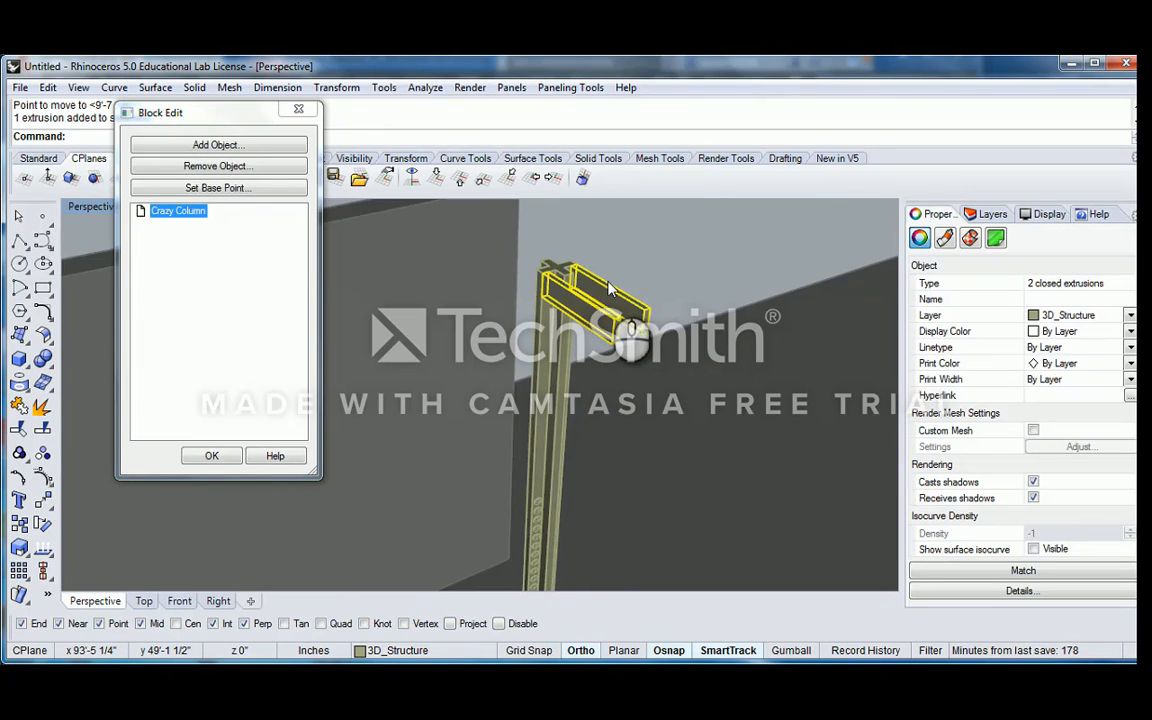
text(Mirror)
key(Return)
scroll(552, 236, up, 5)
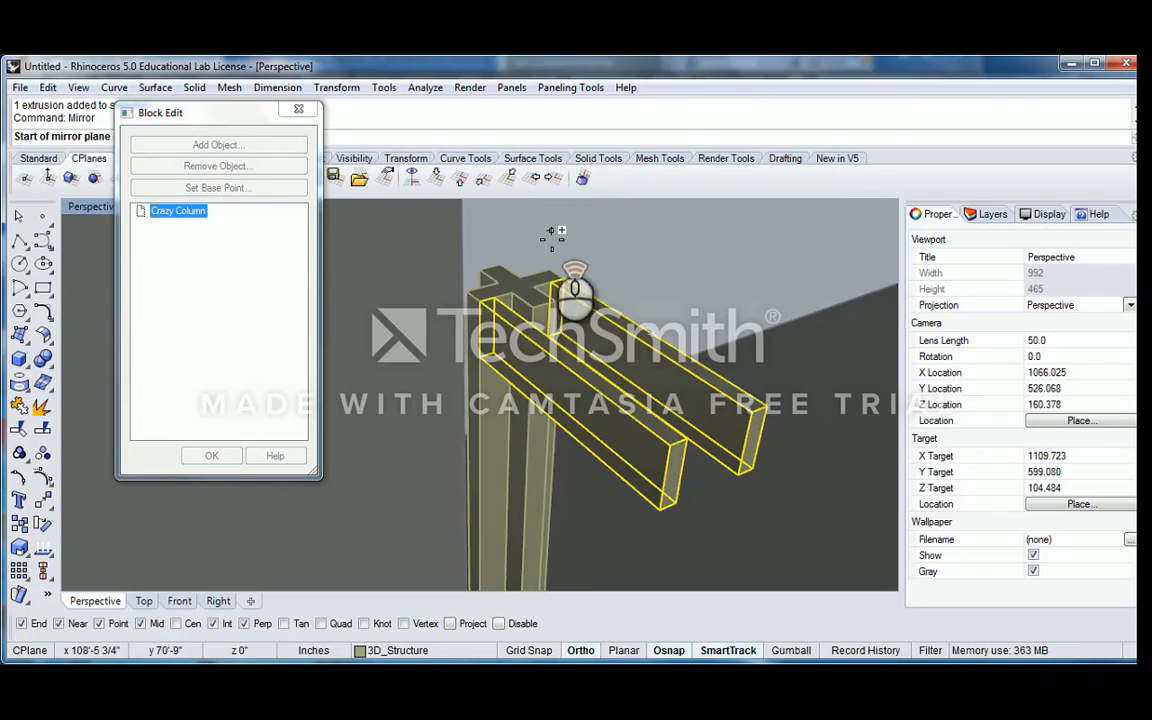
click(558, 266)
click(622, 253)
scroll(622, 280, down, 5)
right_drag(621, 292, 587, 323)
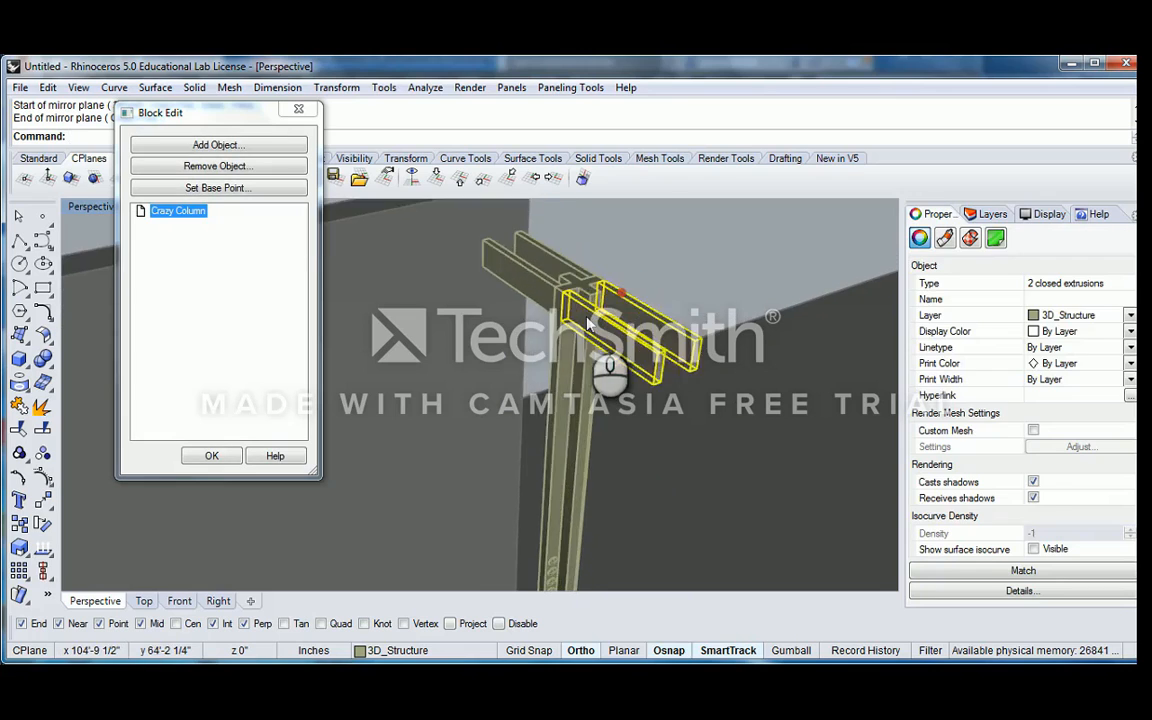
Check the doubled brackets around the column head and accept the Crazy Column block edit
scroll(588, 330, down, 10)
click(596, 391)
shift+right_drag(596, 391, 594, 318)
right_drag(594, 318, 578, 283)
scroll(591, 247, up, 8)
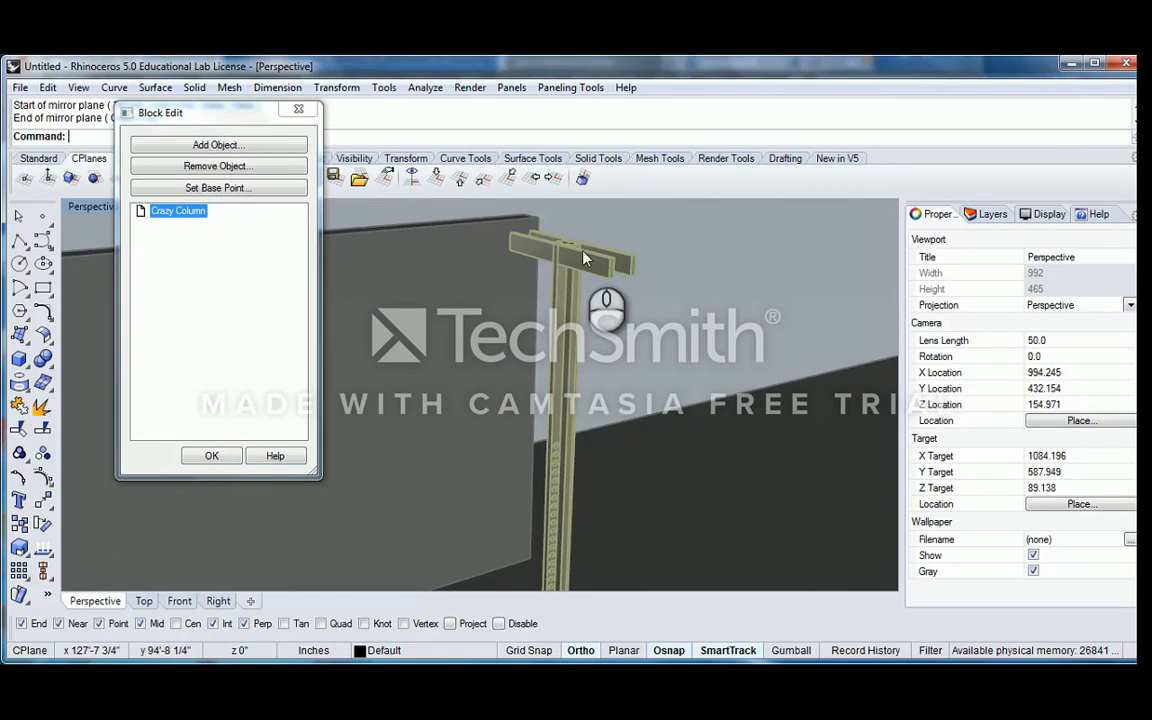
scroll(582, 265, down, 12)
right_drag(585, 265, 318, 392)
click(223, 453)
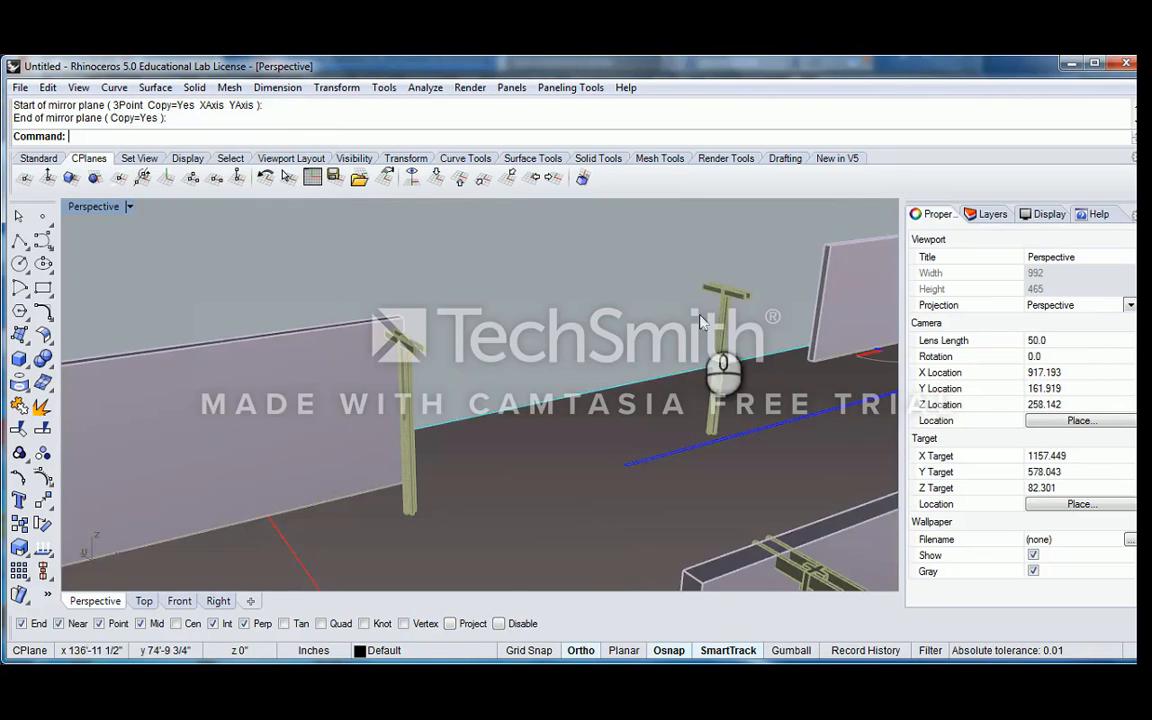
Examine the other Crazy Column instances throughout the pavilion for the edited brackets
scroll(574, 309, down, 6)
shift+right_drag(696, 312, 526, 318)
right_drag(526, 318, 481, 356)
shift+right_drag(690, 298, 571, 300)
scroll(571, 300, up, 8)
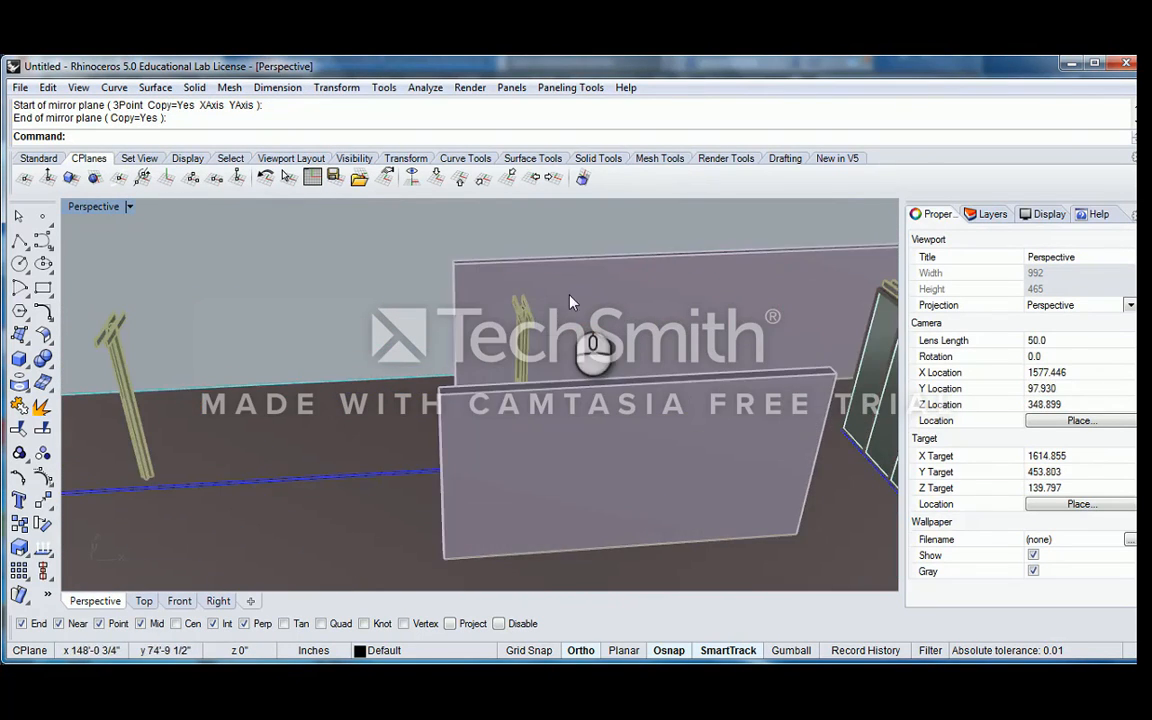
scroll(560, 300, down, 6)
scroll(545, 316, up, 6)
shift+right_drag(720, 318, 545, 280)
scroll(647, 311, up, 6)
click(583, 299)
scroll(584, 302, down, 10)
shift+right_drag(332, 274, 434, 279)
right_drag(416, 296, 536, 292)
scroll(463, 340, down, 4)
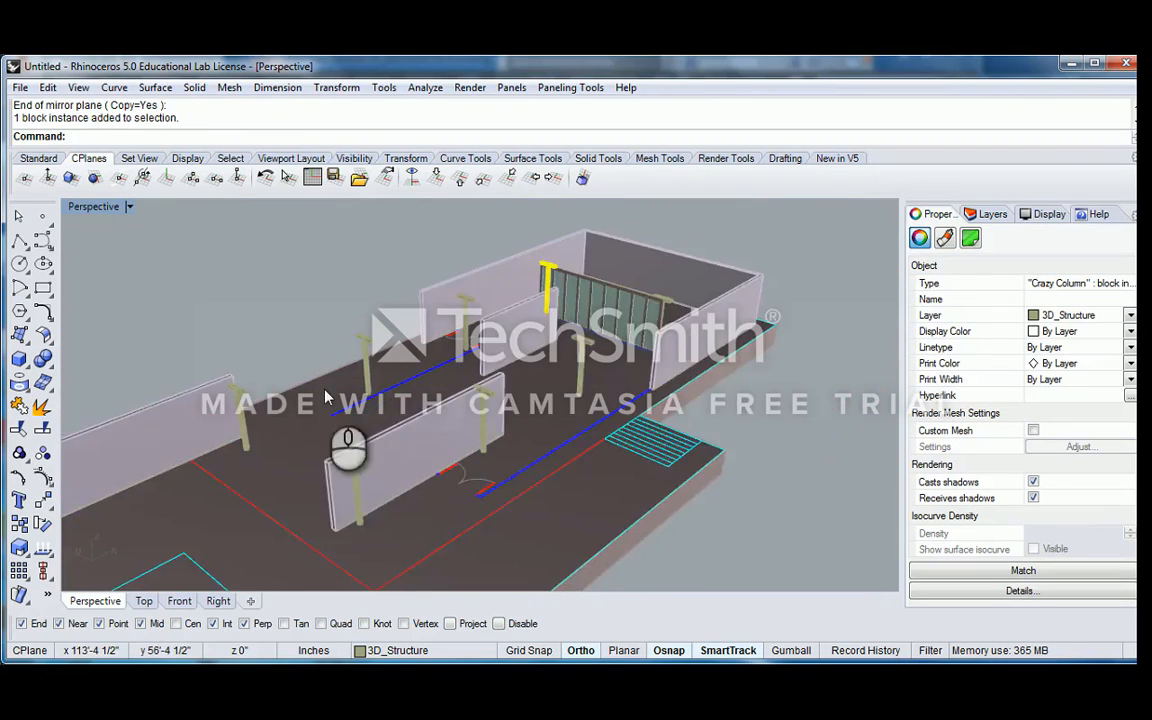
Reopen the column block at the long wall's end and set its base point about 10' from the column foot, parallel to the wall
shift+right_drag(326, 388, 412, 354)
scroll(400, 355, up, 8)
click(446, 289)
scroll(448, 288, down, 4)
shift+right_drag(455, 315, 455, 280)
scroll(425, 435, up, 8)
scroll(425, 435, down, 8)
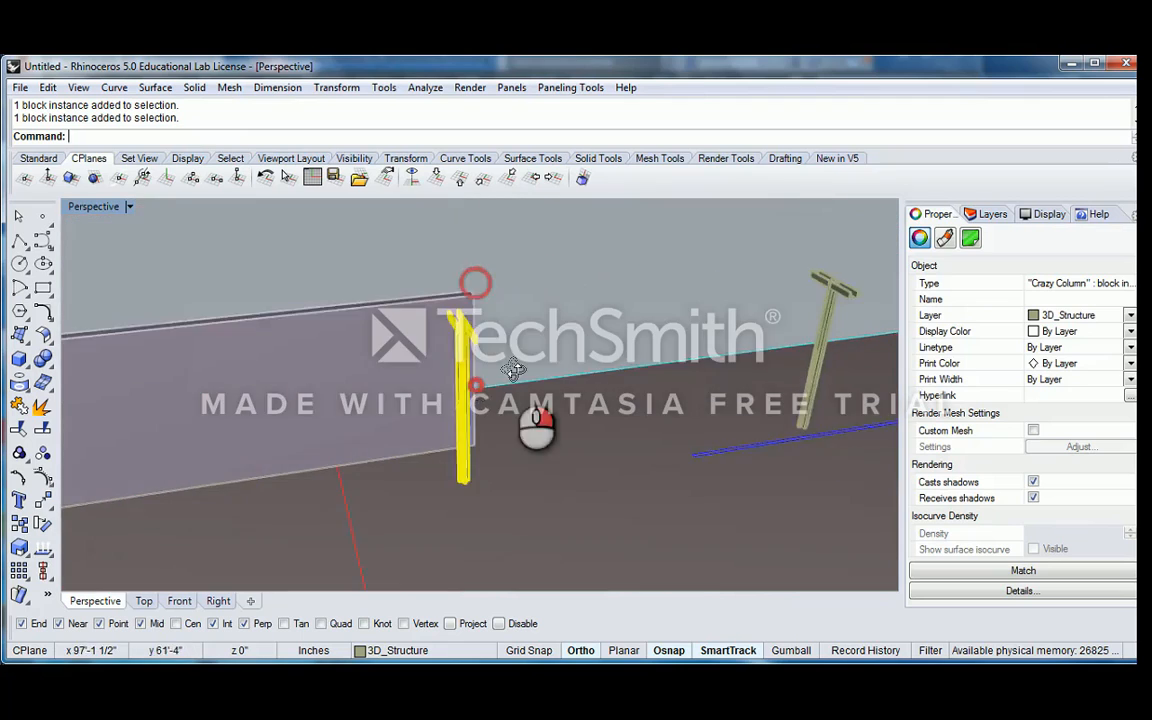
double_click(520, 290)
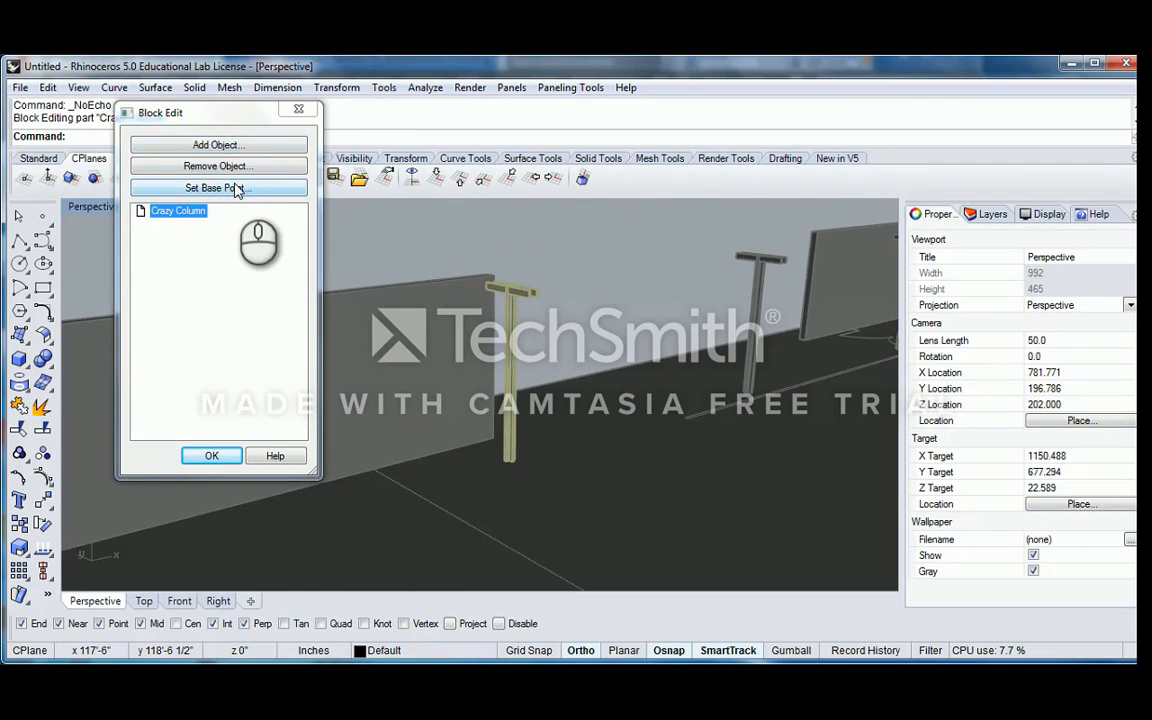
click(233, 190)
scroll(450, 334, up, 5)
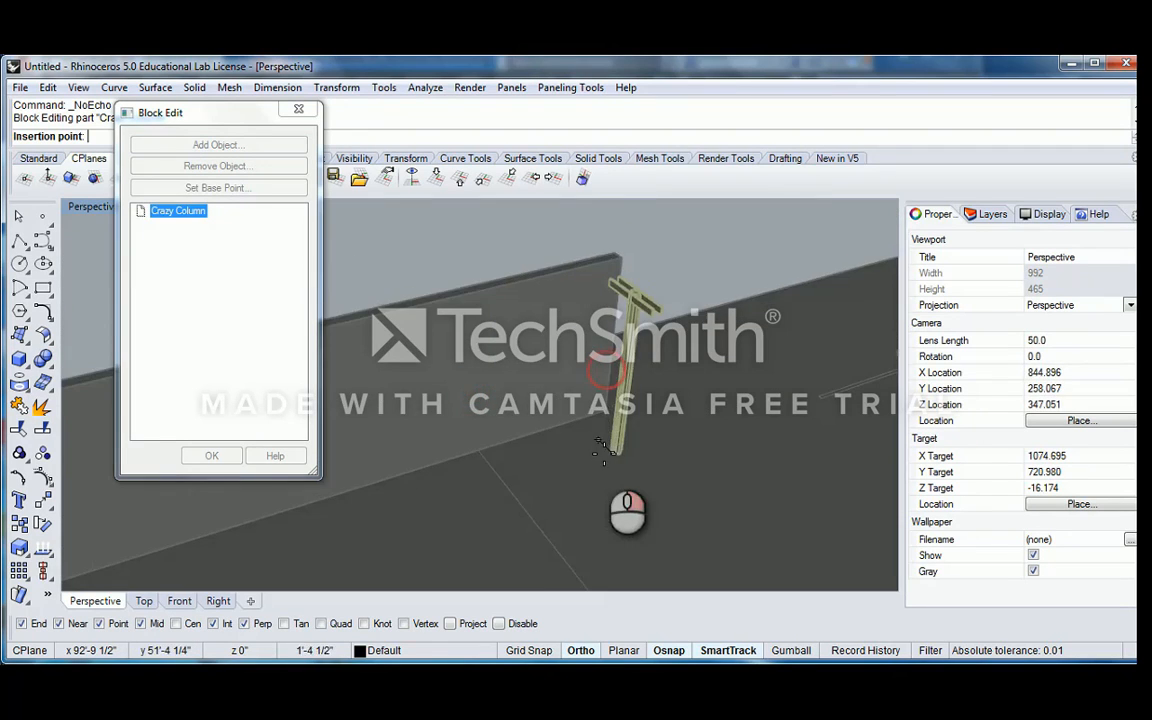
scroll(600, 400, down, 4)
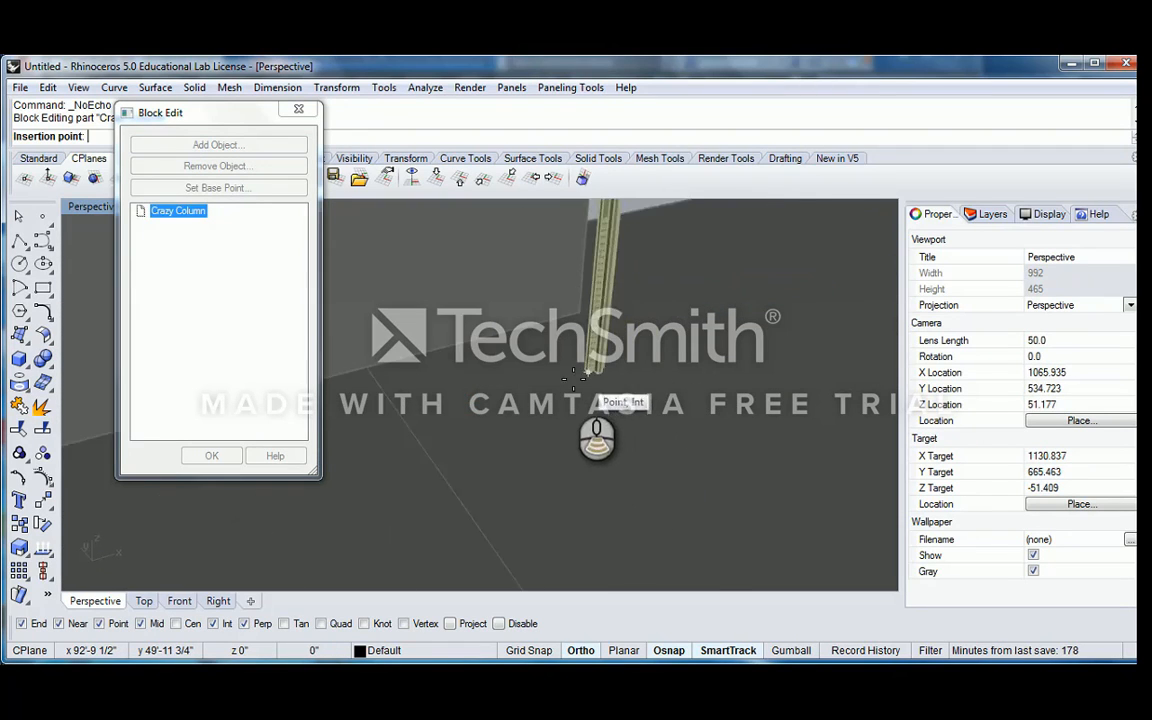
click(478, 432)
click(203, 457)
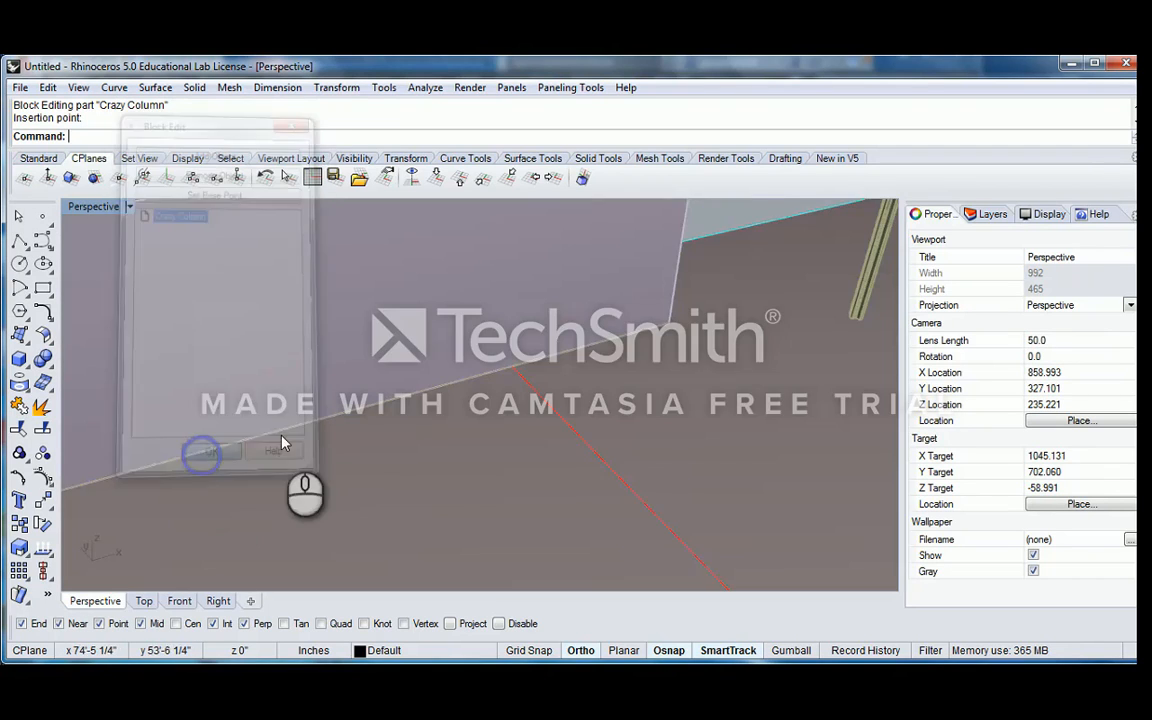
Check the shifted columns across the whole pavilion and undo the base point edit
scroll(491, 408, down, 10)
shift+right_drag(527, 389, 388, 411)
right_drag(532, 388, 437, 402)
shift+right_drag(645, 401, 348, 382)
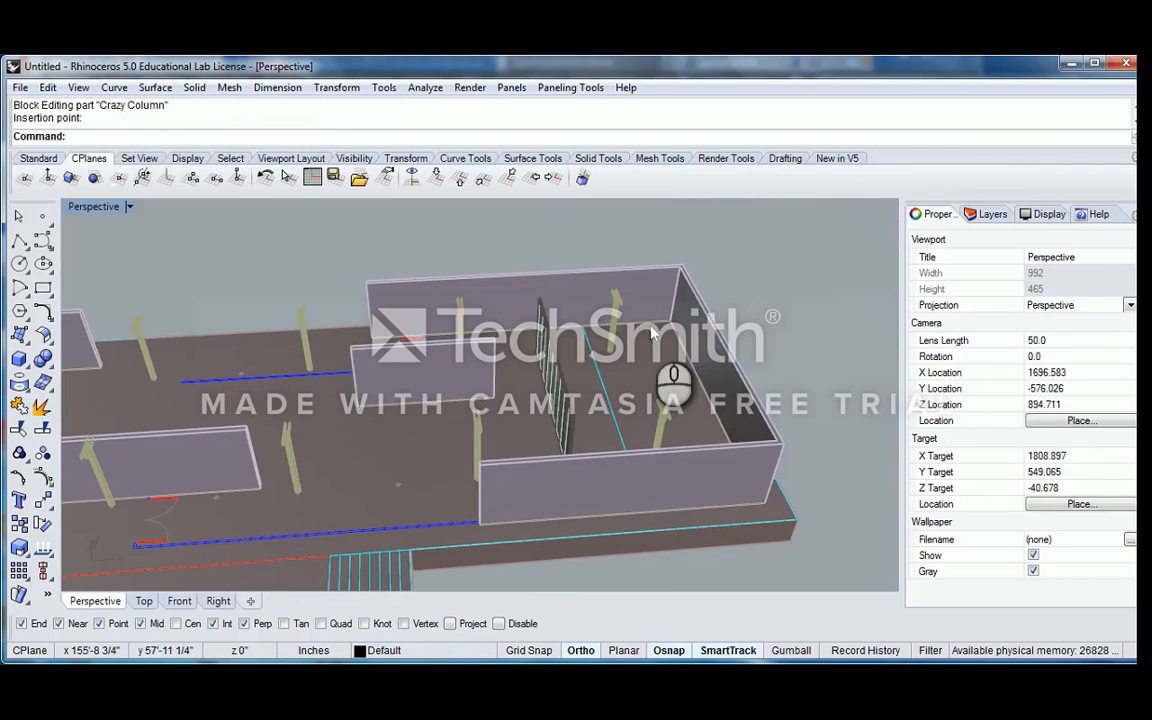
scroll(714, 368, down, 2)
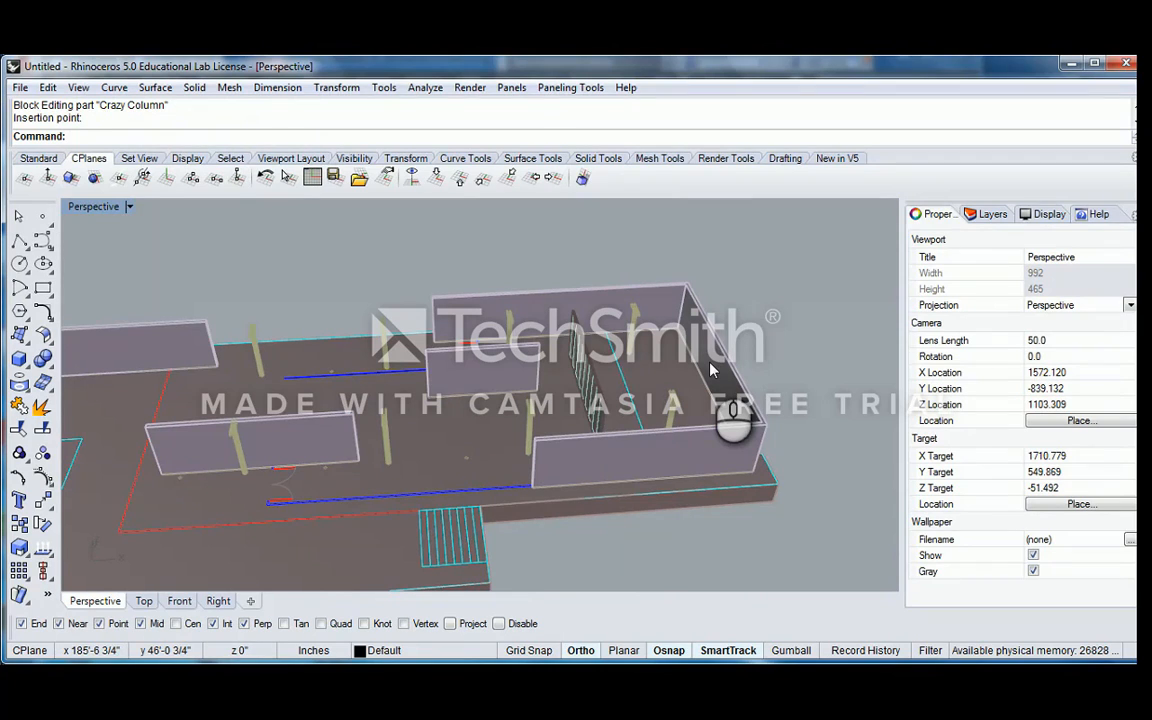
key(ctrl+z)
Examine the column at the long wall's end from its bracketed head down to its foot
shift+right_drag(437, 369, 662, 360)
right_drag(373, 338, 446, 320)
scroll(377, 374, up, 11)
shift+right_drag(489, 260, 532, 316)
click(497, 269)
scroll(499, 269, down, 8)
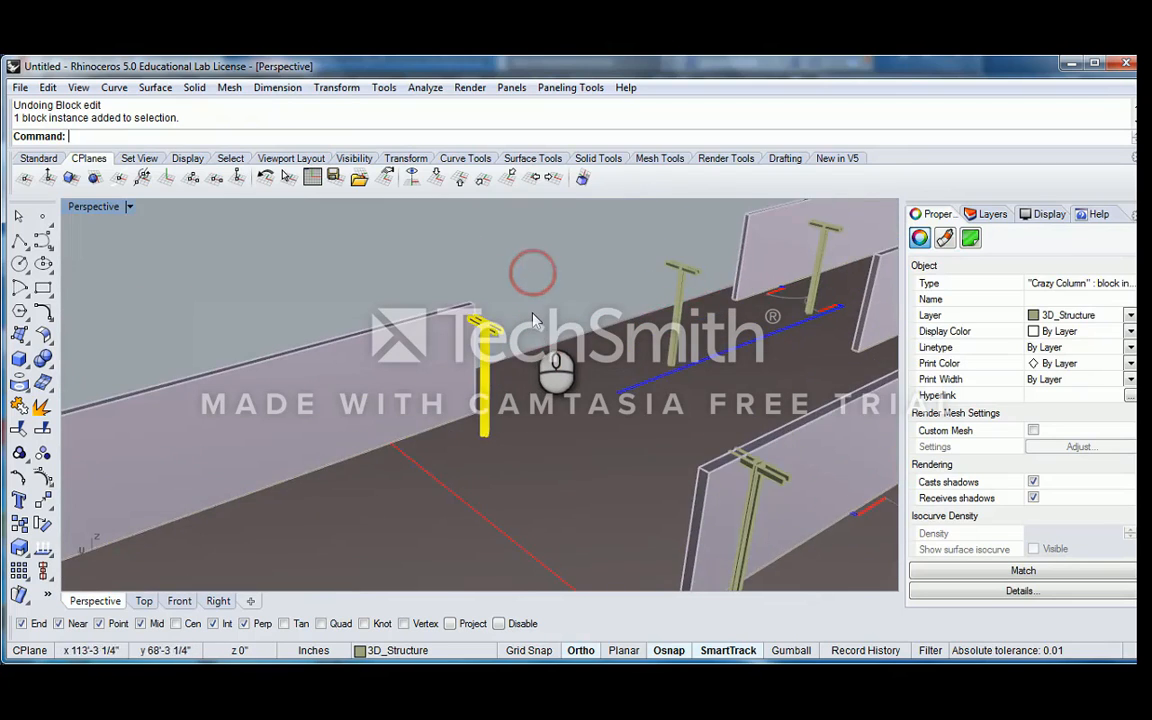
scroll(532, 314, up, 5)
click(533, 311)
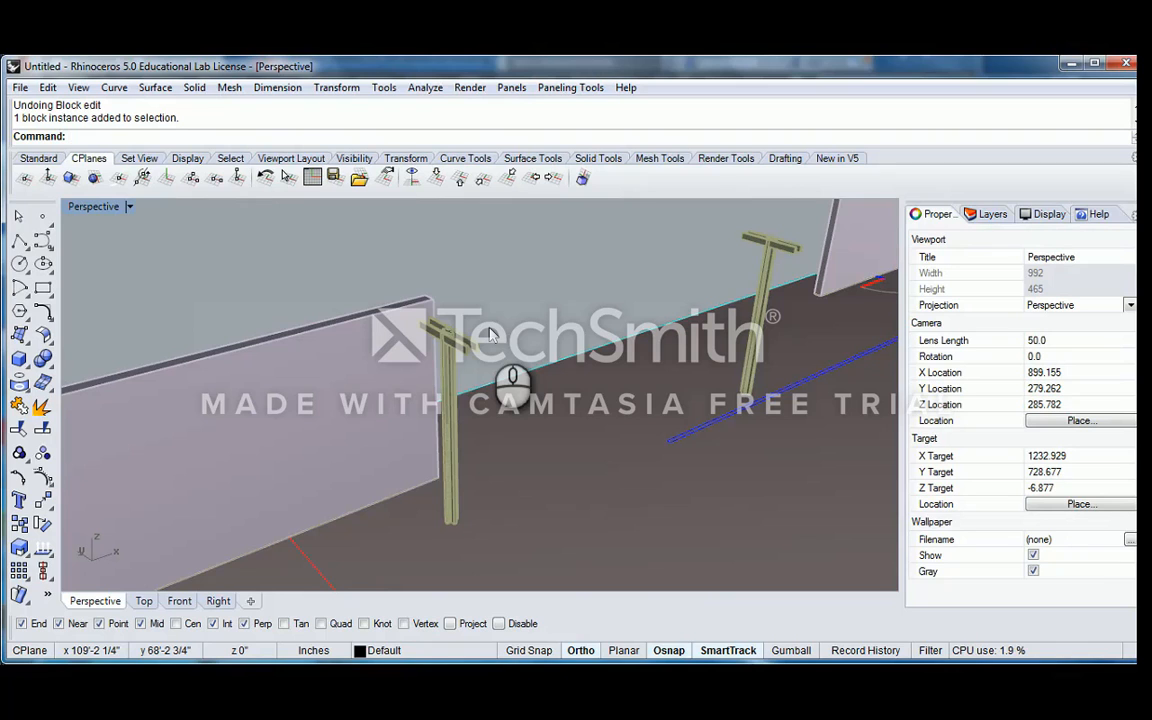
scroll(488, 336, down, 4)
scroll(464, 434, up, 18)
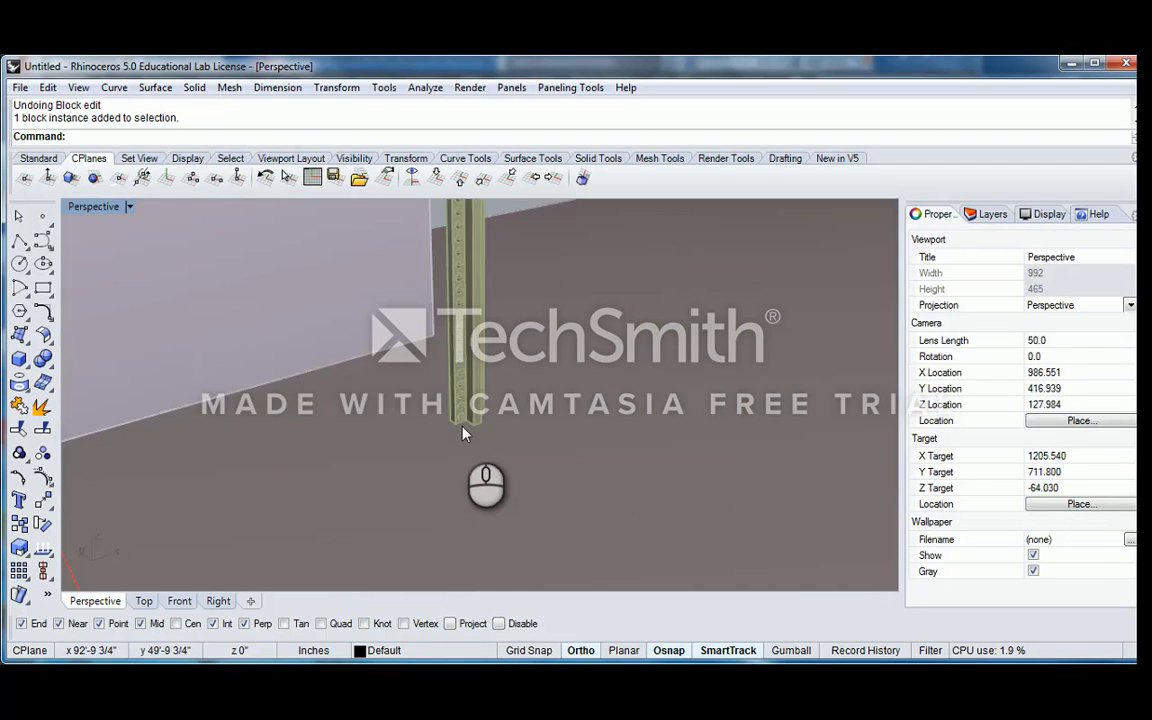
scroll(458, 424, down, 12)
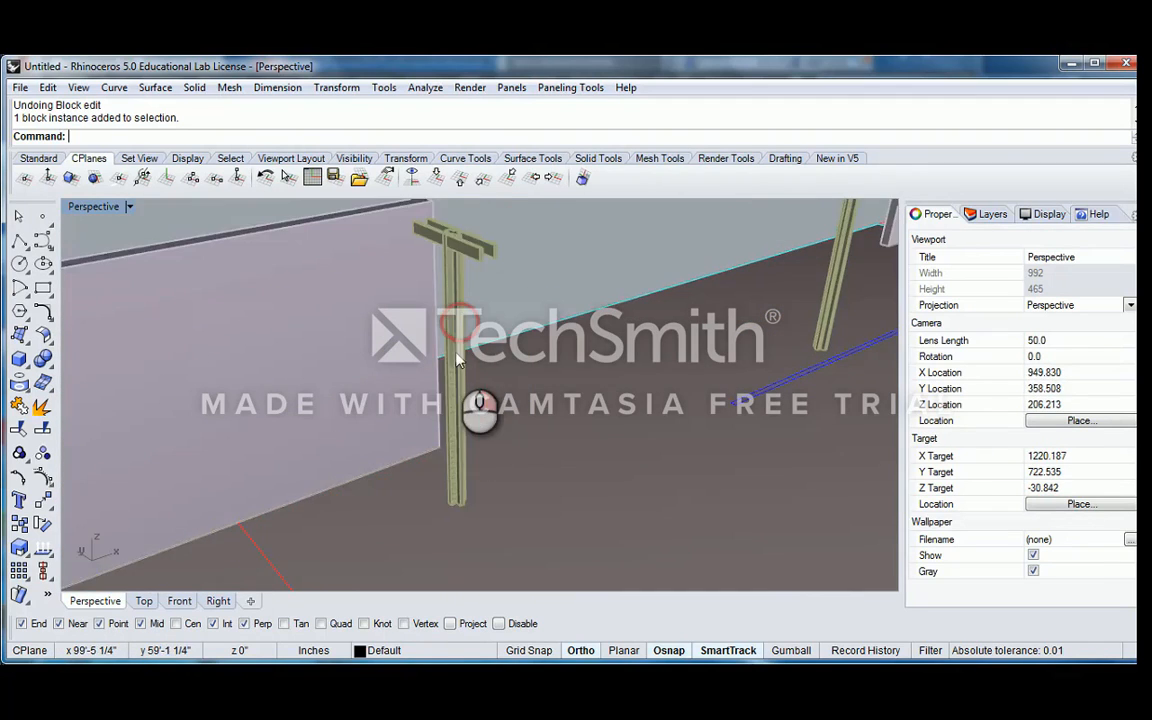
Open the Crazy Column block at the long wall's end again for editing
scroll(457, 288, up, 2)
double_click(456, 290)
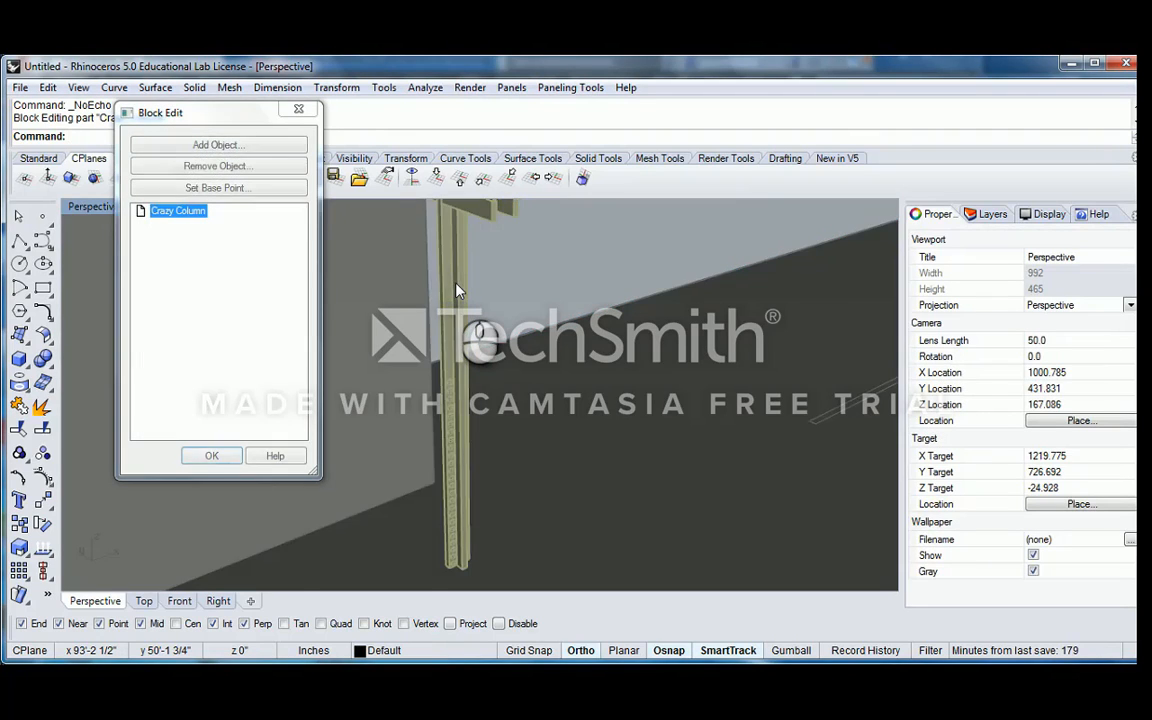
shift+right_drag(458, 293, 459, 305)
right_drag(459, 306, 491, 306)
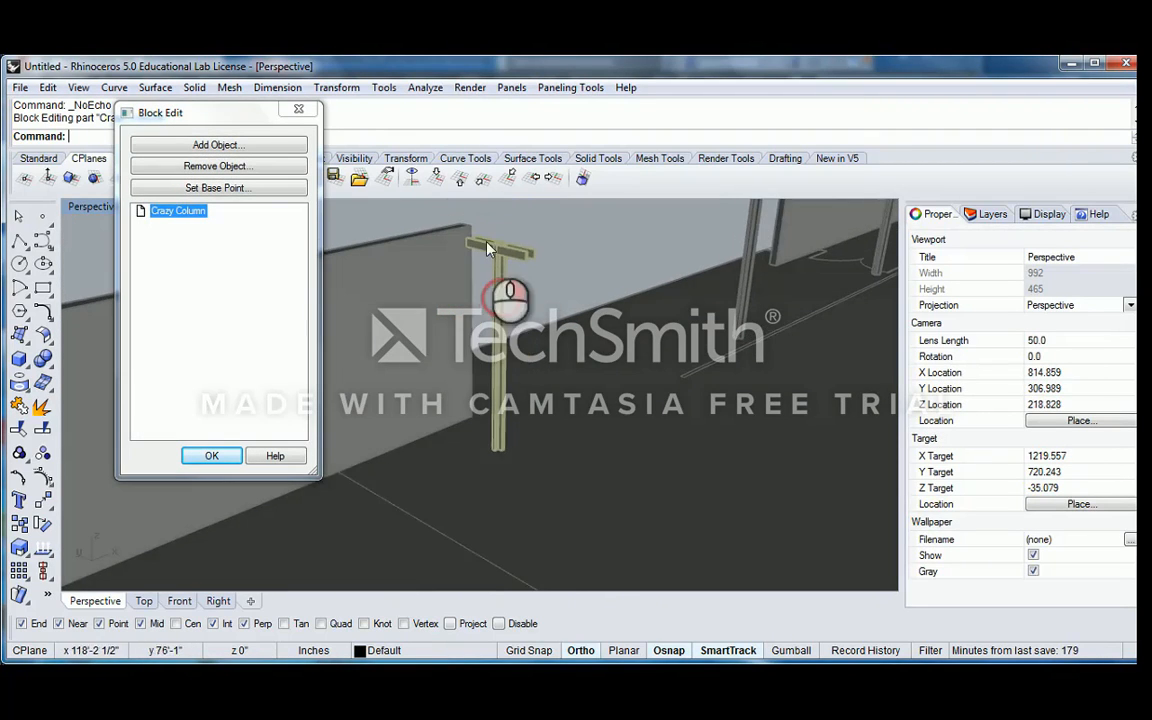
Remove the two wall-side brackets from the Crazy Column block
scroll(519, 280, up, 4)
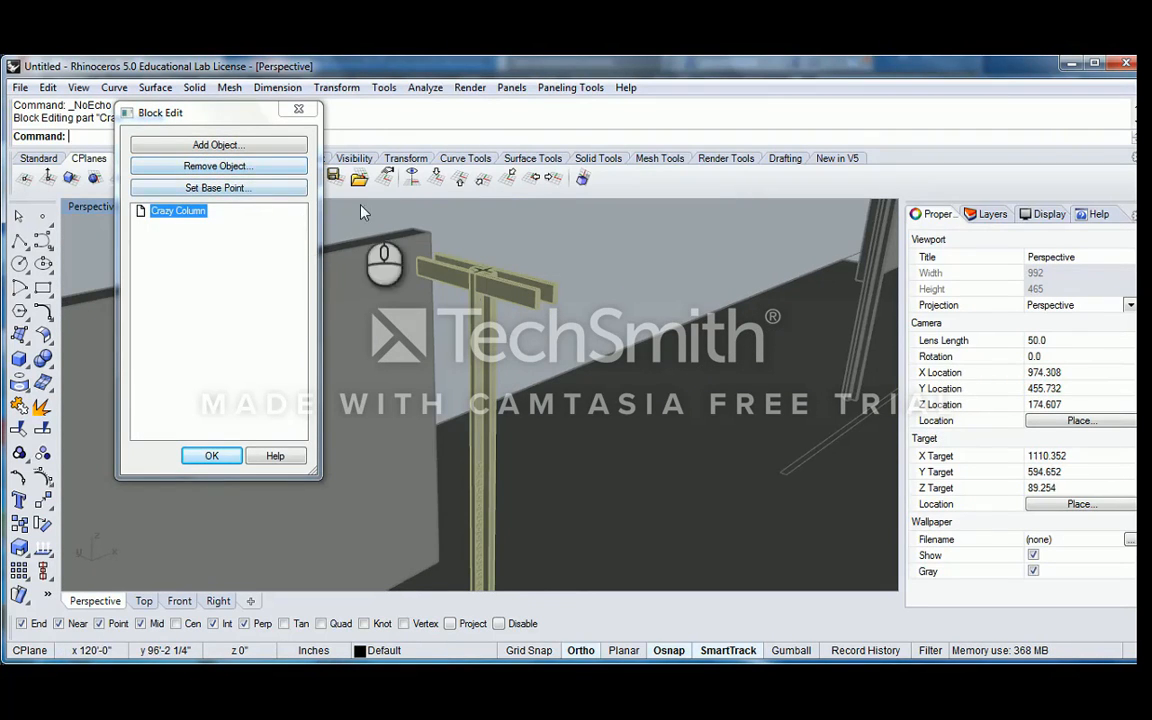
click(431, 270)
click(244, 171)
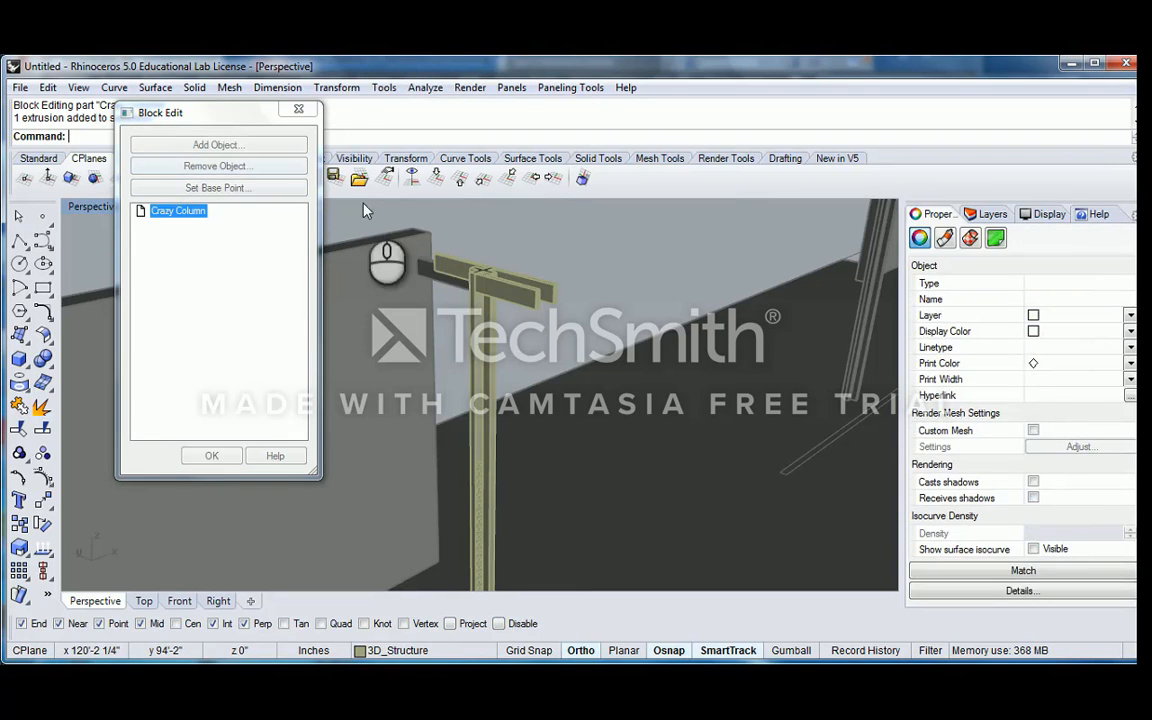
scroll(457, 273, up, 1)
click(452, 263)
click(247, 169)
Add the long wall beside the column to the Crazy Column block
shift+right_drag(432, 242, 546, 316)
click(218, 145)
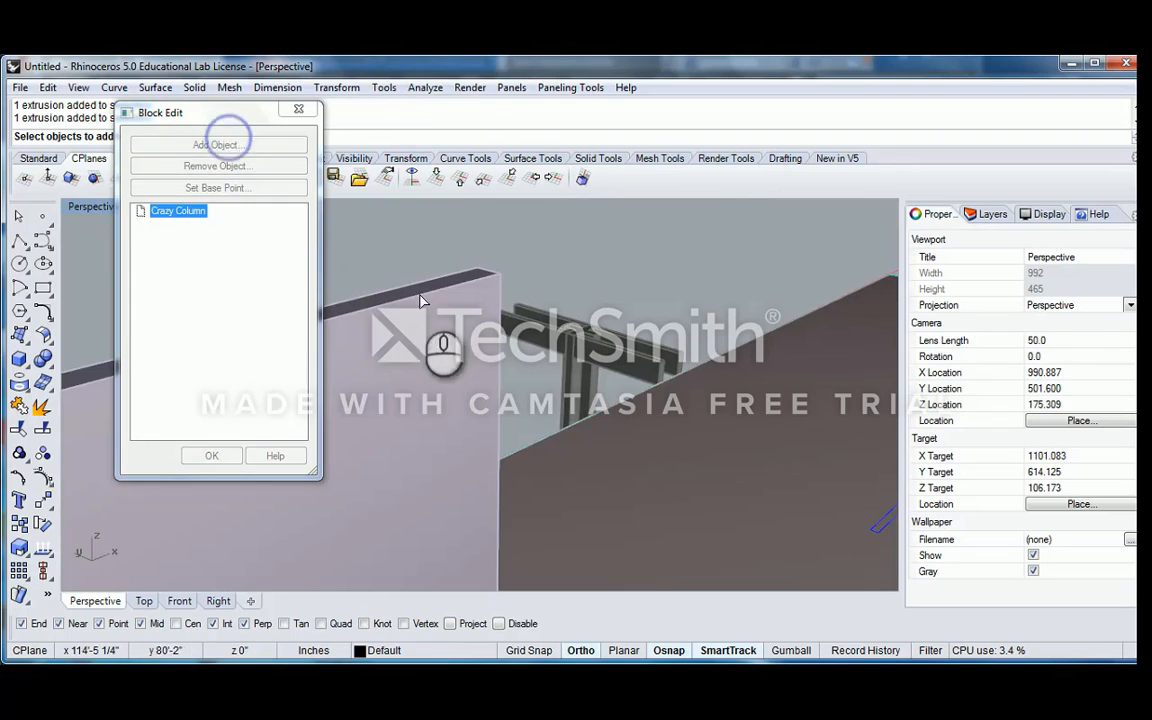
click(463, 333)
right_click(470, 333)
right_drag(483, 333, 533, 290)
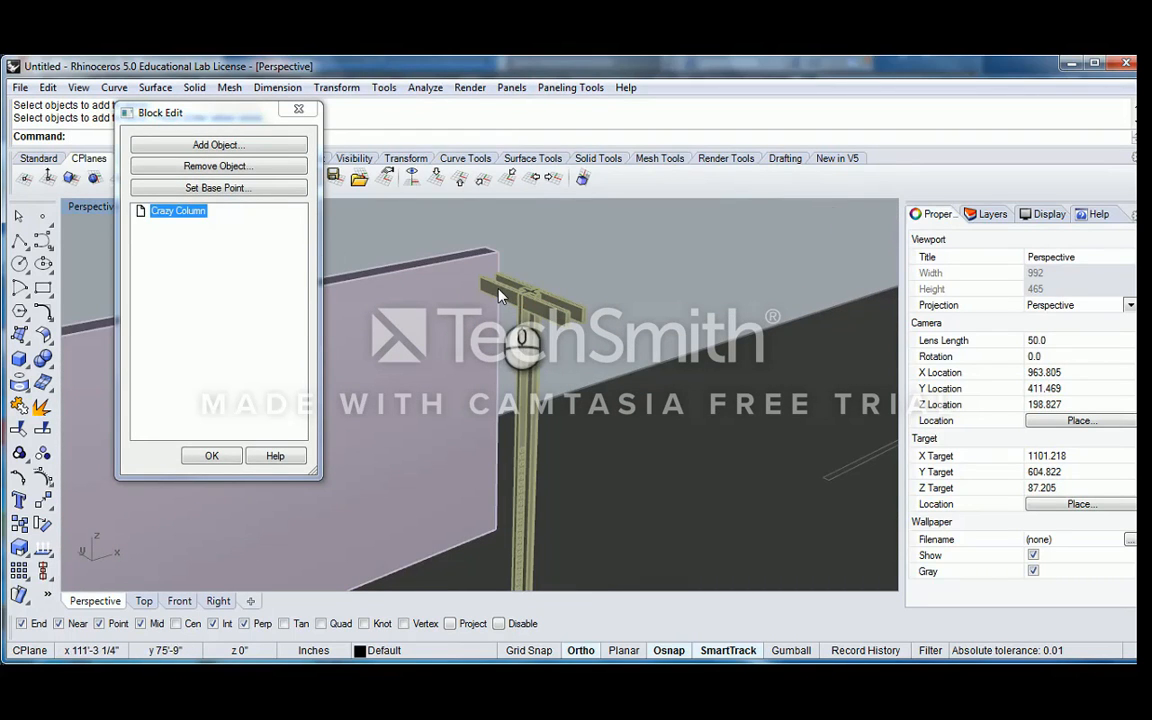
Remove the two wall-side brackets at the column head from the Crazy Column block and apply the block edit
click(508, 287)
click(510, 289)
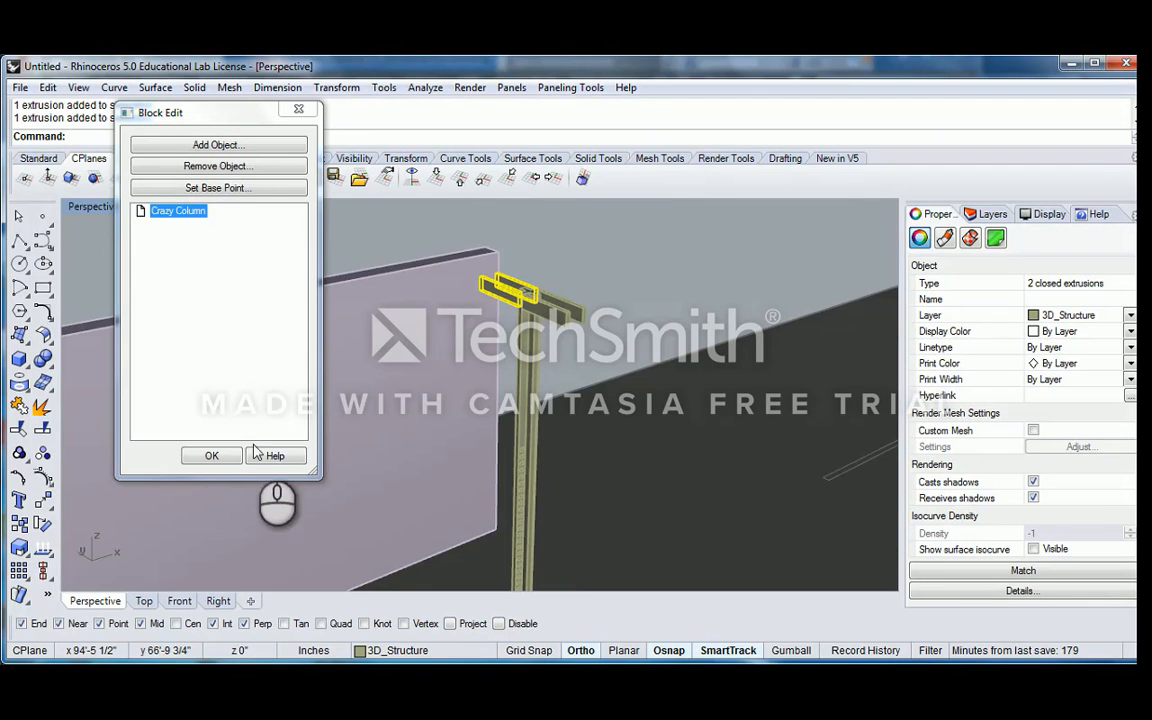
click(213, 168)
click(213, 457)
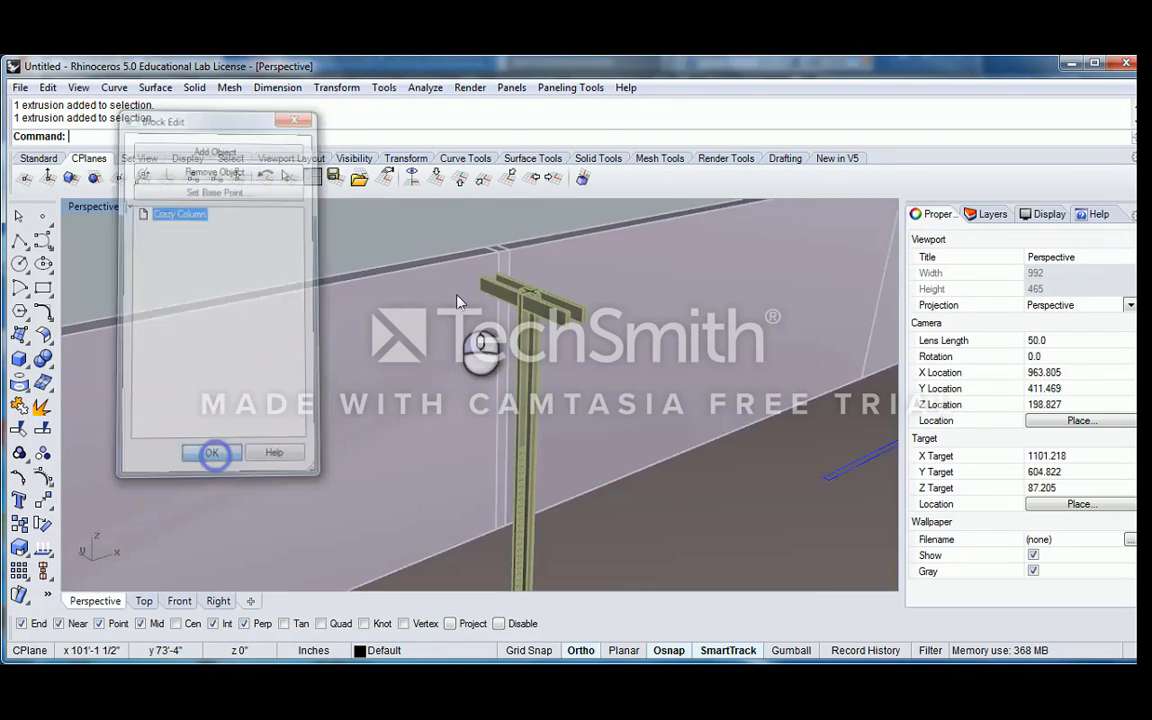
Examine the edited Crazy Column instances along the walls, highlighting the block instance at the long wall's end
scroll(531, 290, down, 8)
scroll(530, 290, down, 6)
click(464, 362)
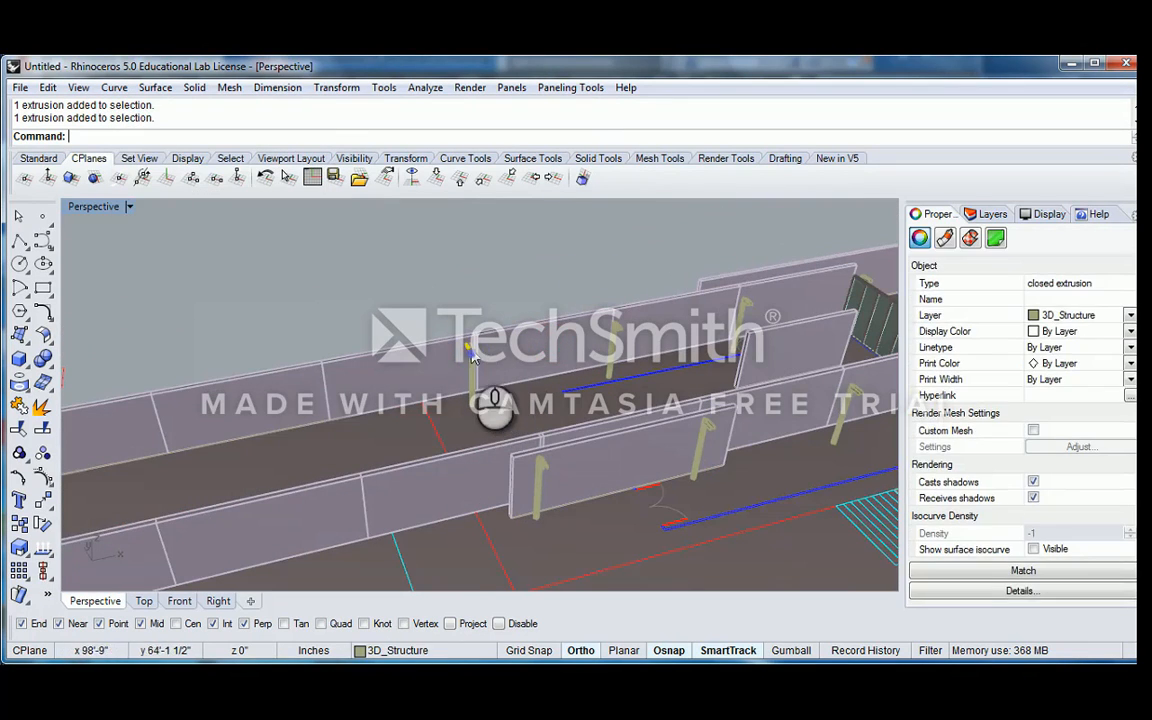
scroll(470, 375, up, 6)
click(477, 382)
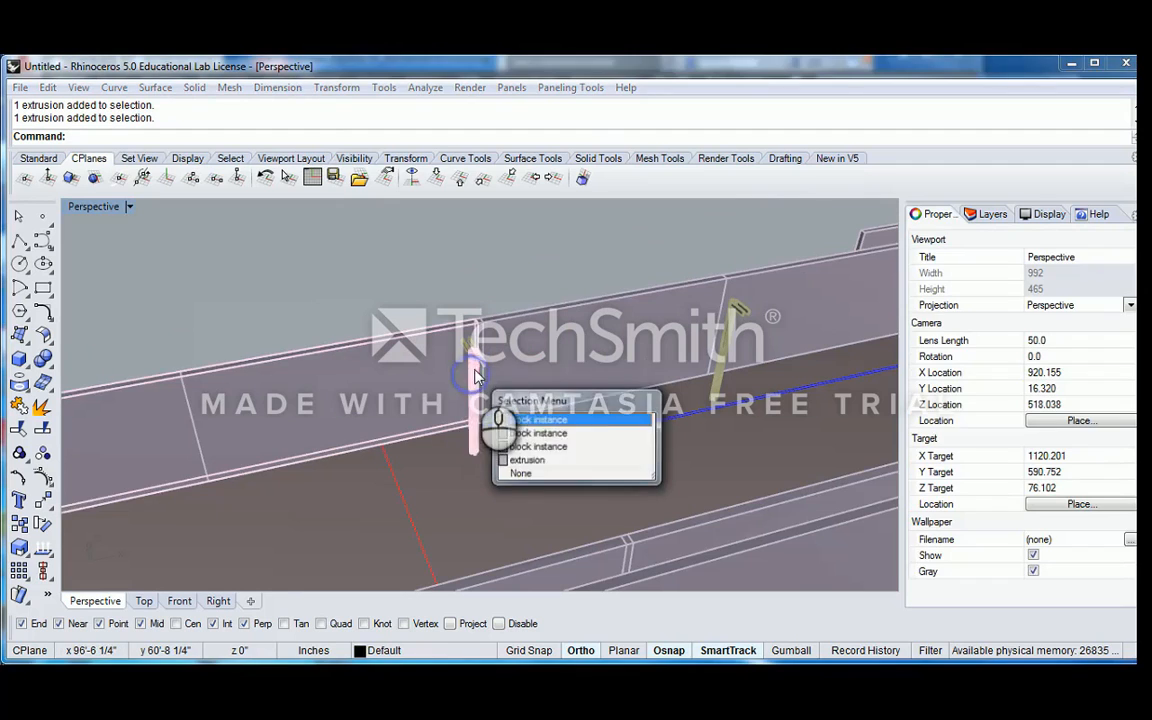
click(520, 434)
right_drag(520, 434, 545, 391)
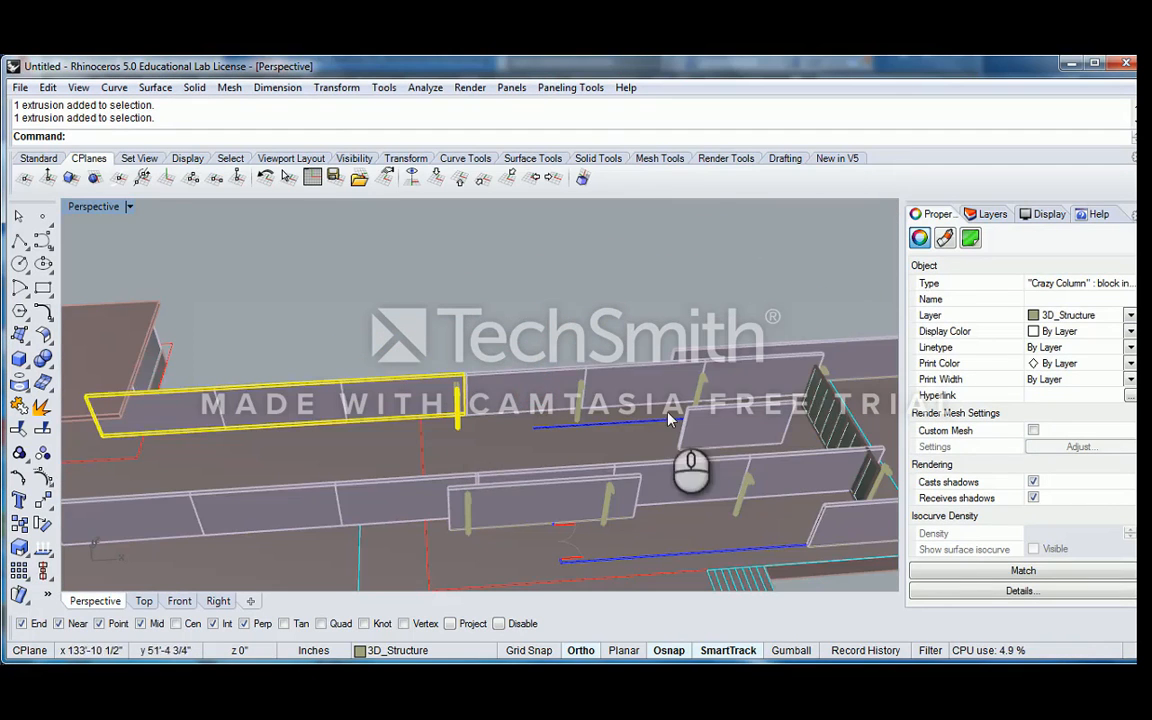
scroll(662, 428, down, 5)
right_drag(652, 440, 547, 418)
scroll(546, 414, up, 6)
Undo the last Crazy Column block edit
key(ctrl+z)
right_drag(393, 407, 473, 376)
click(475, 301)
scroll(473, 378, up, 10)
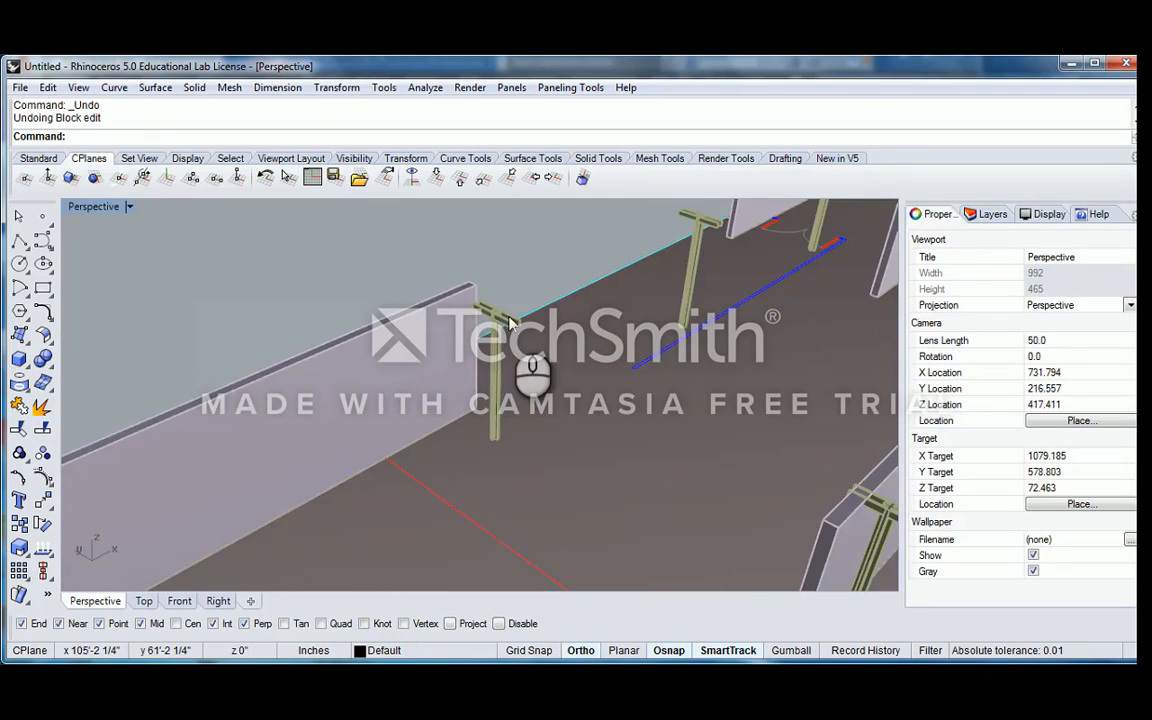
scroll(510, 322, up, 8)
scroll(510, 320, down, 10)
shift+right_drag(591, 306, 543, 355)
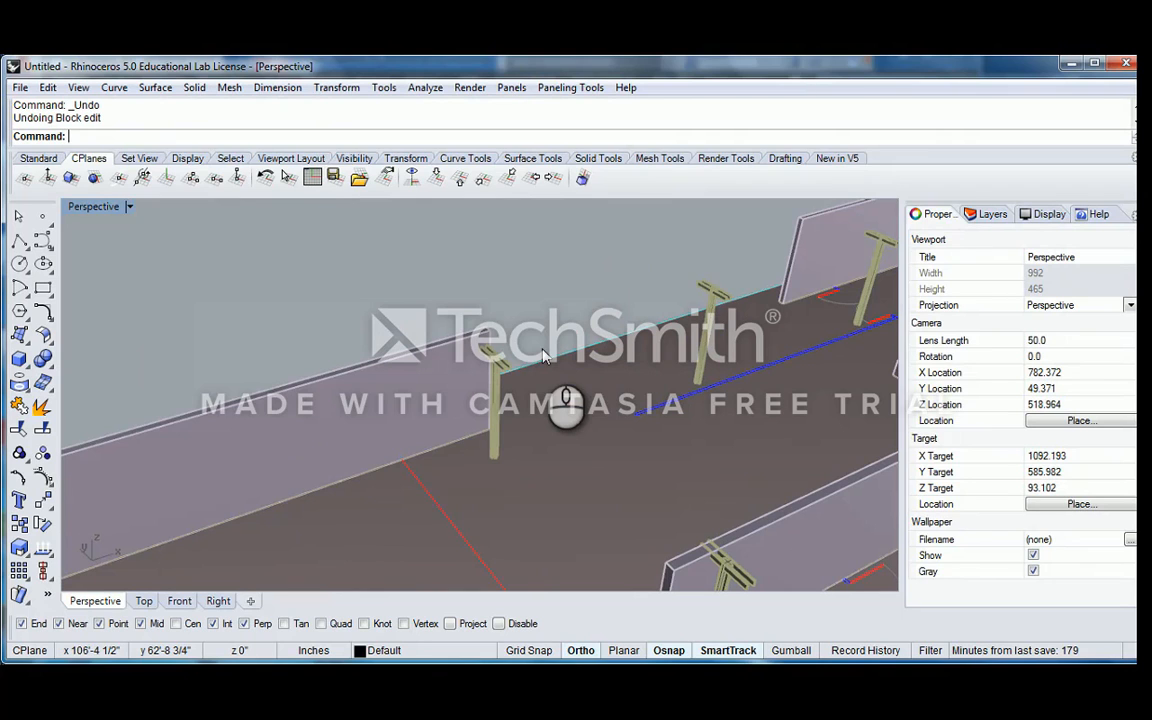
scroll(500, 378, up, 8)
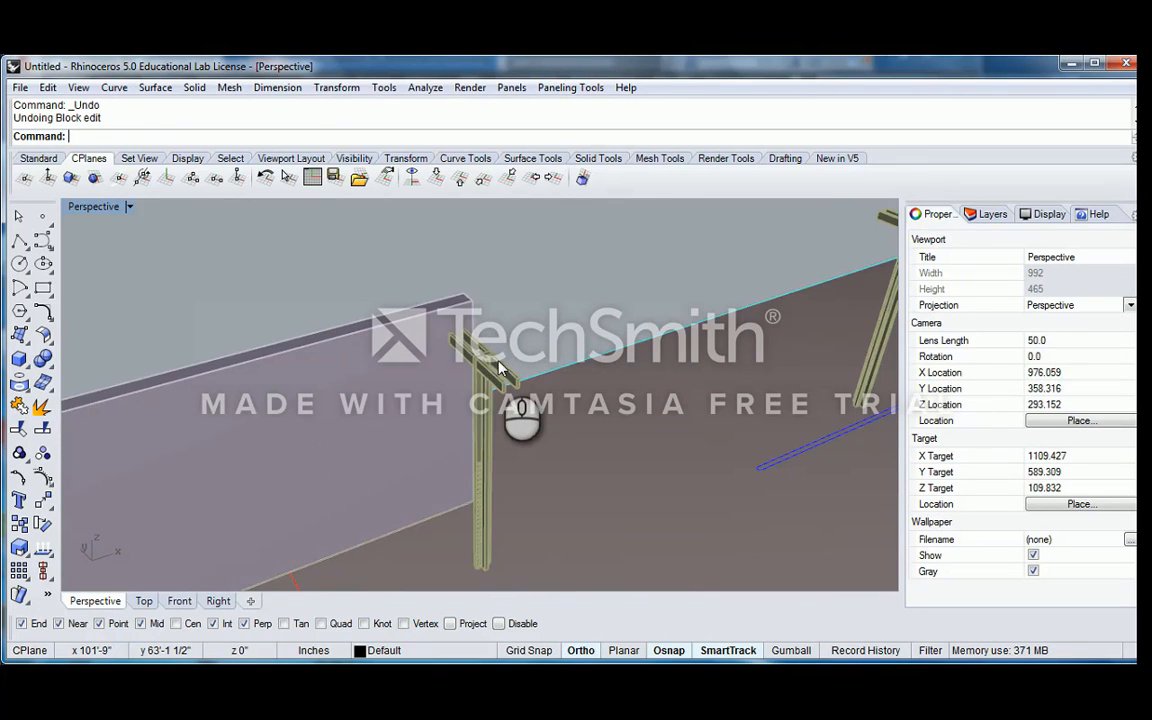
Select the column block at the long wall's end and review the Crazy Column definition in the Block Manager
click(490, 365)
click(546, 401)
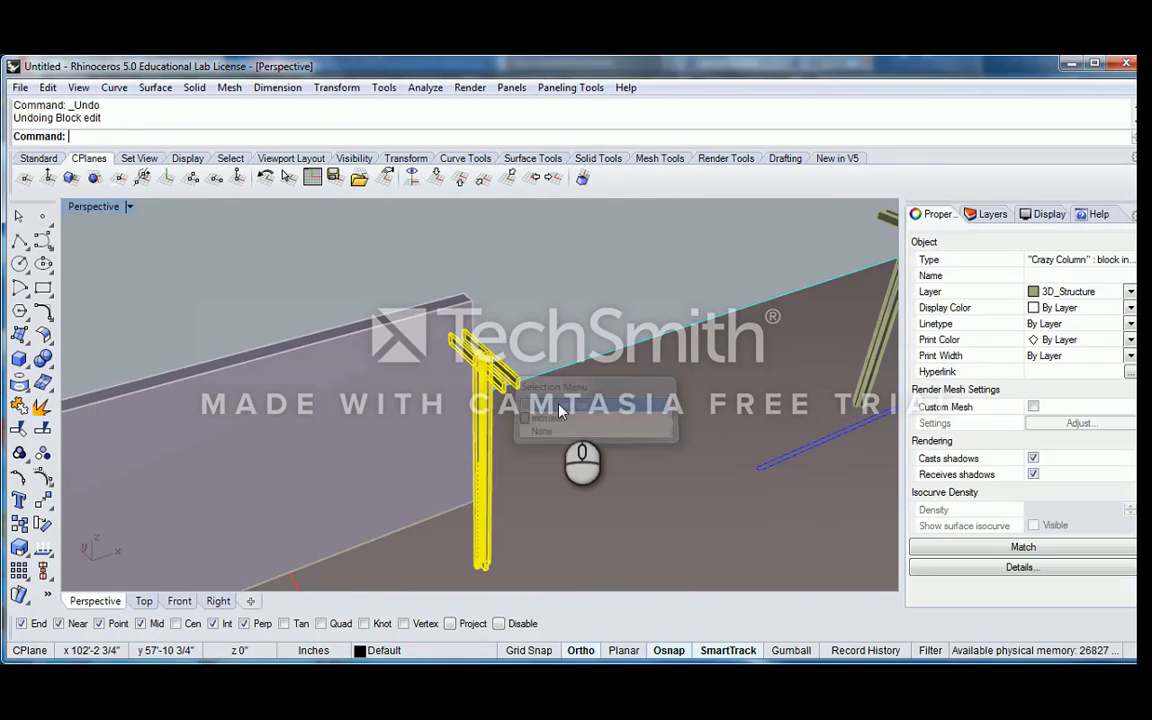
text(k)
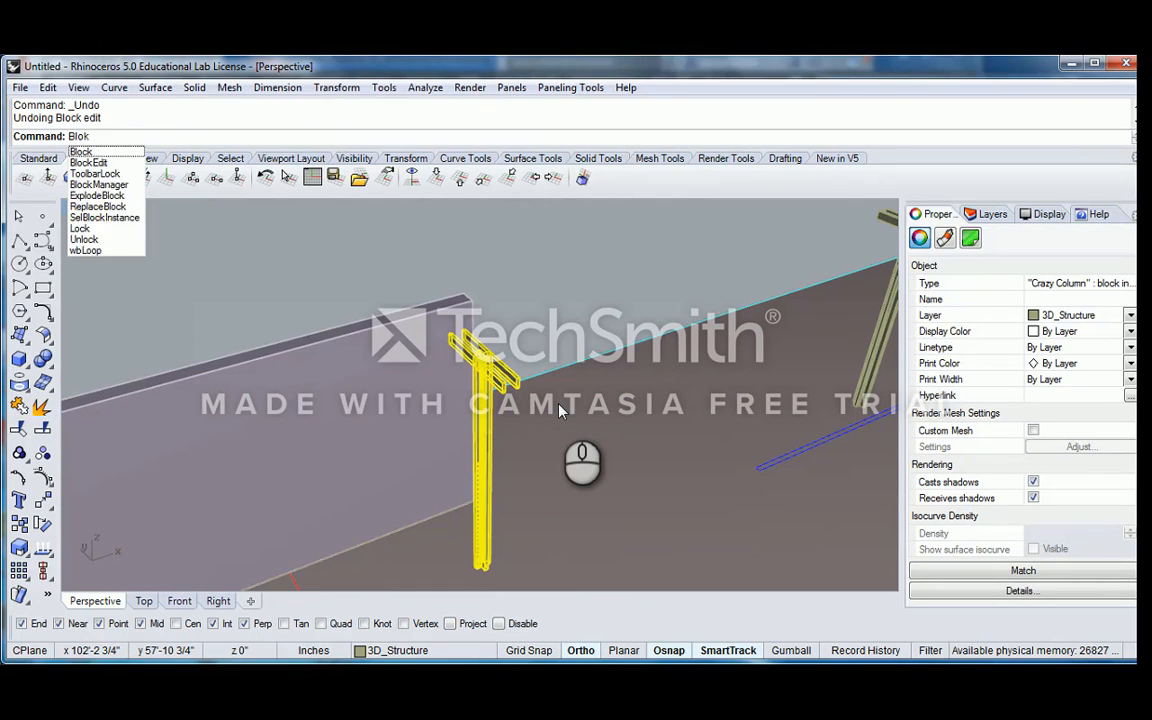
key(Down)
key(Down)
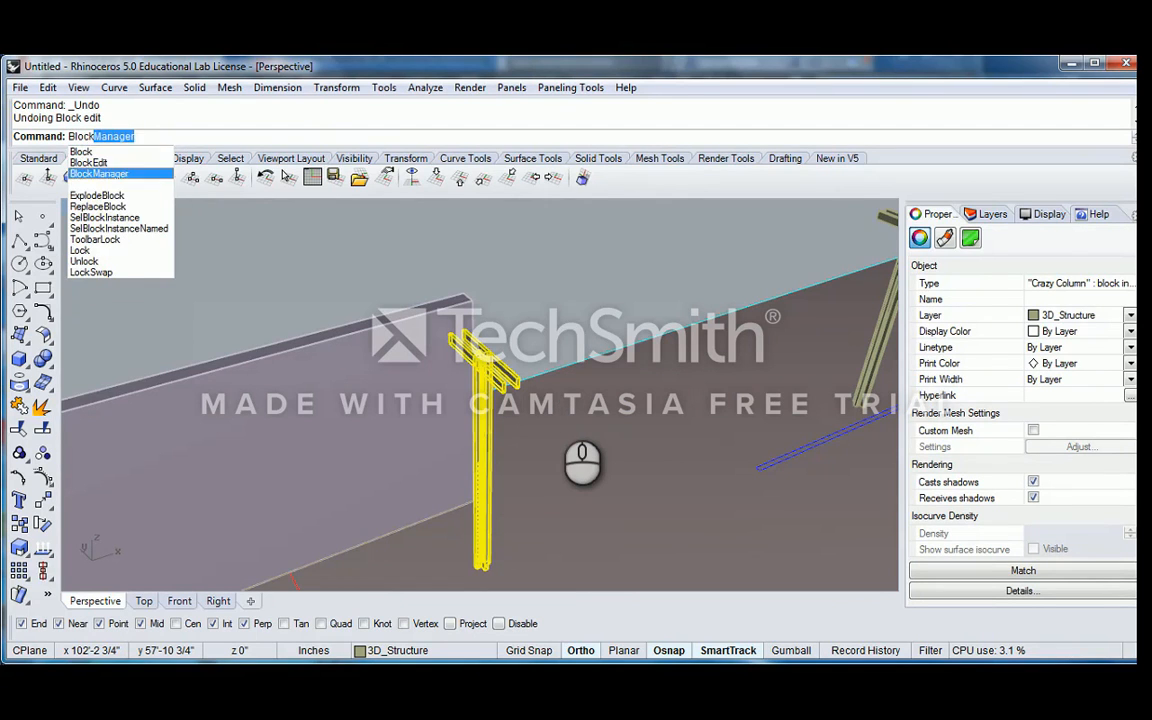
key(Return)
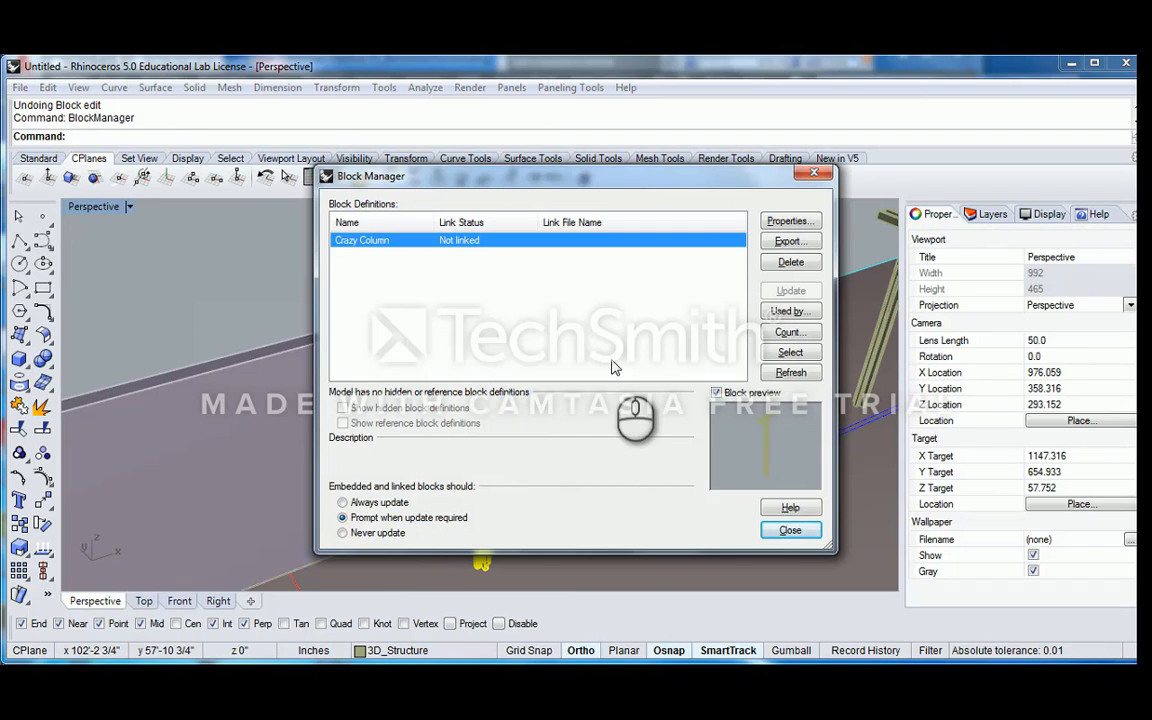
click(792, 532)
right_drag(618, 347, 549, 343)
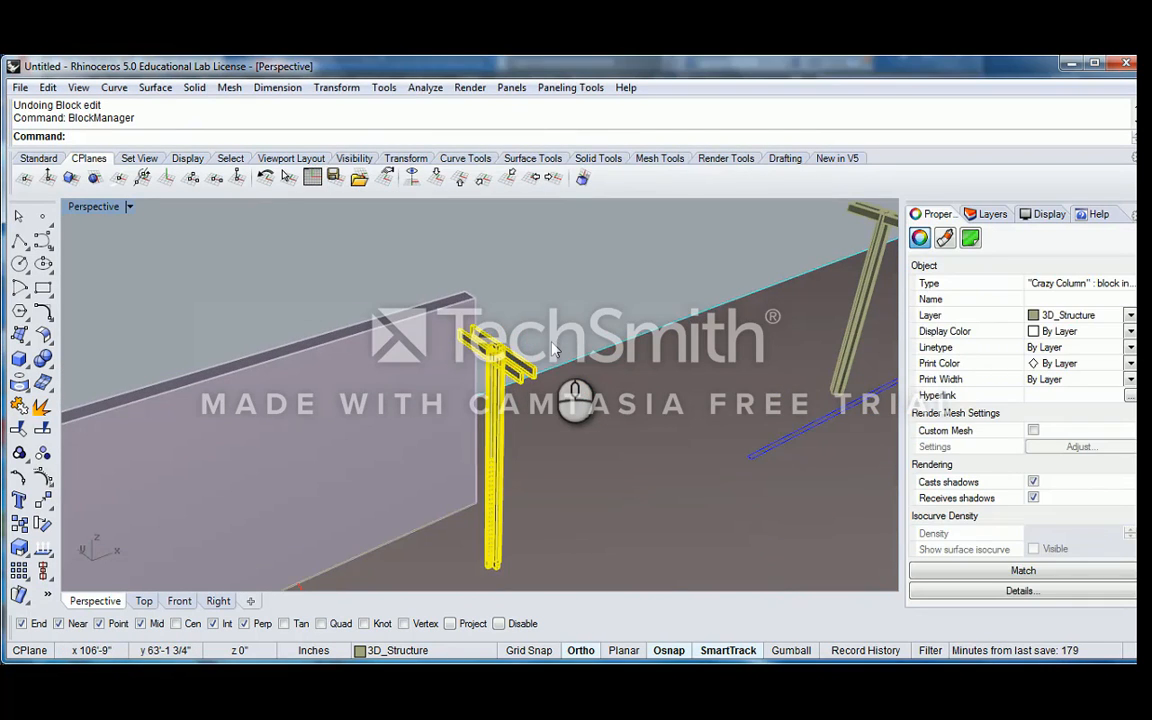
Examine the Crazy Column and the overlapping objects at its head beside the end of the long wall
scroll(583, 377, down, 8)
click(605, 320)
scroll(560, 369, up, 10)
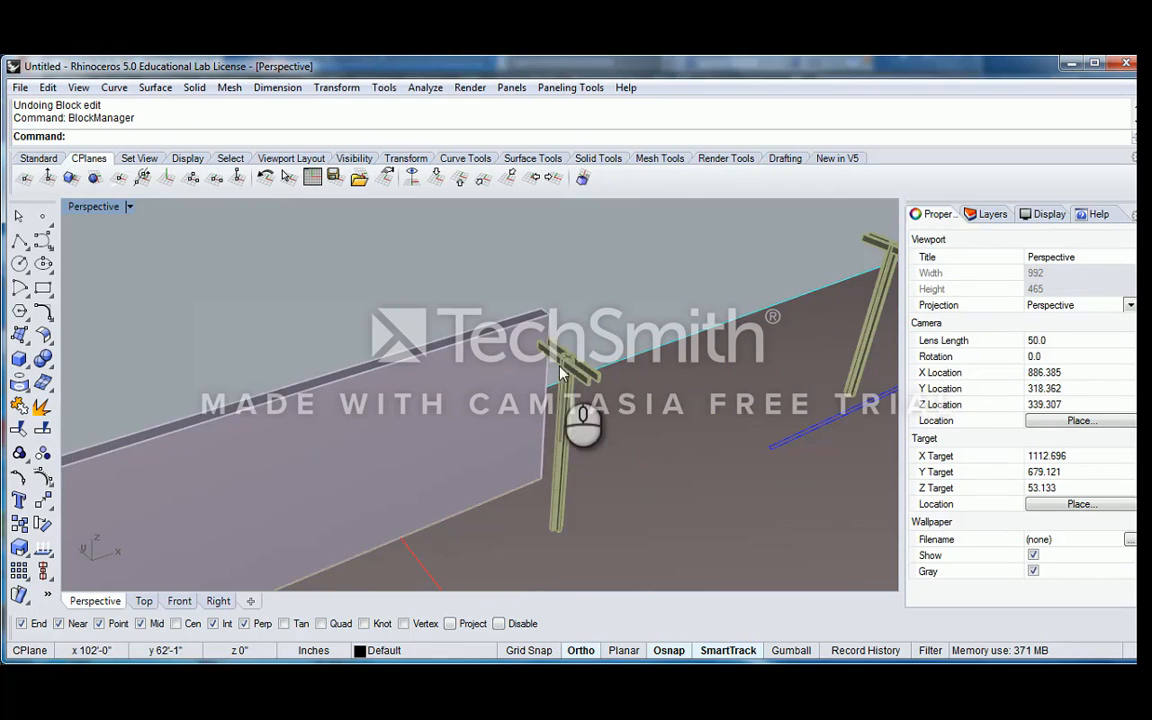
click(561, 370)
click(604, 340)
click(562, 374)
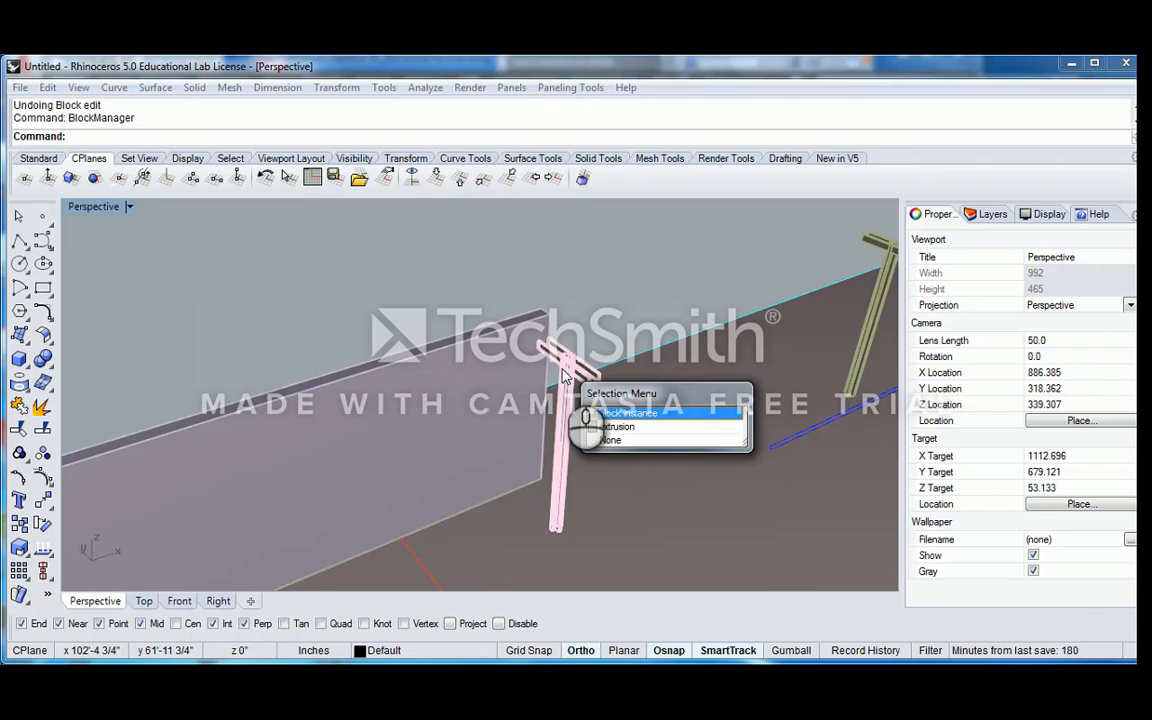
click(645, 301)
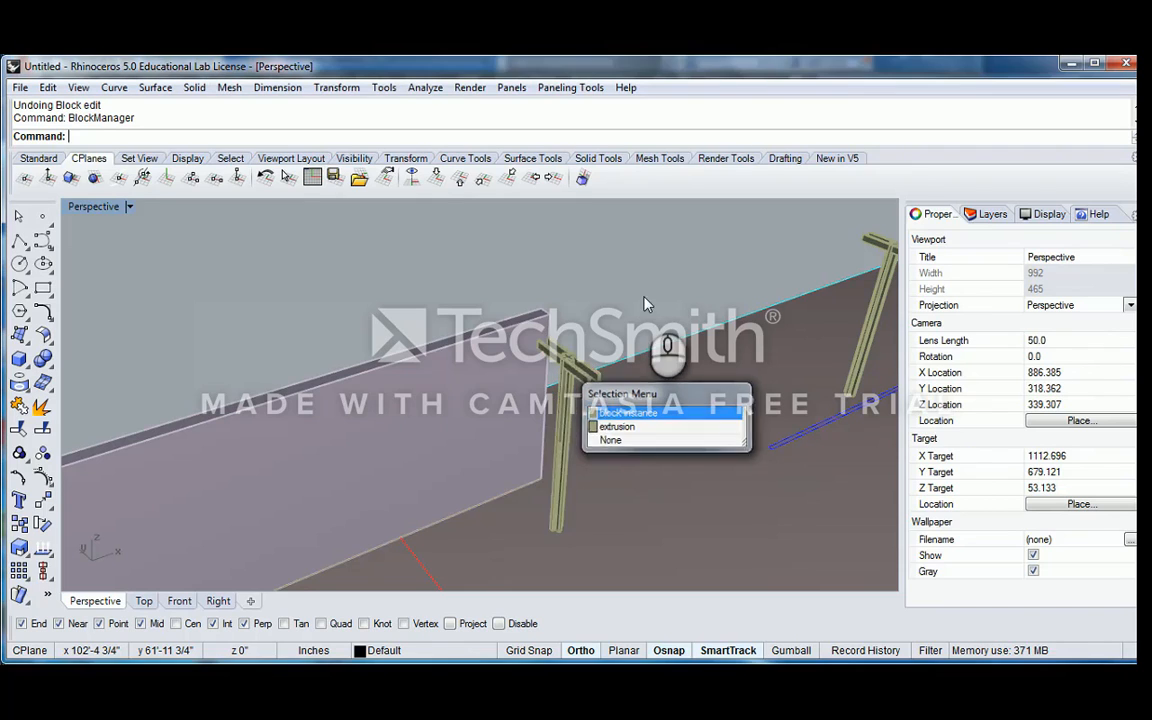
scroll(642, 350, down, 6)
scroll(582, 362, up, 10)
click(588, 335)
scroll(594, 342, down, 5)
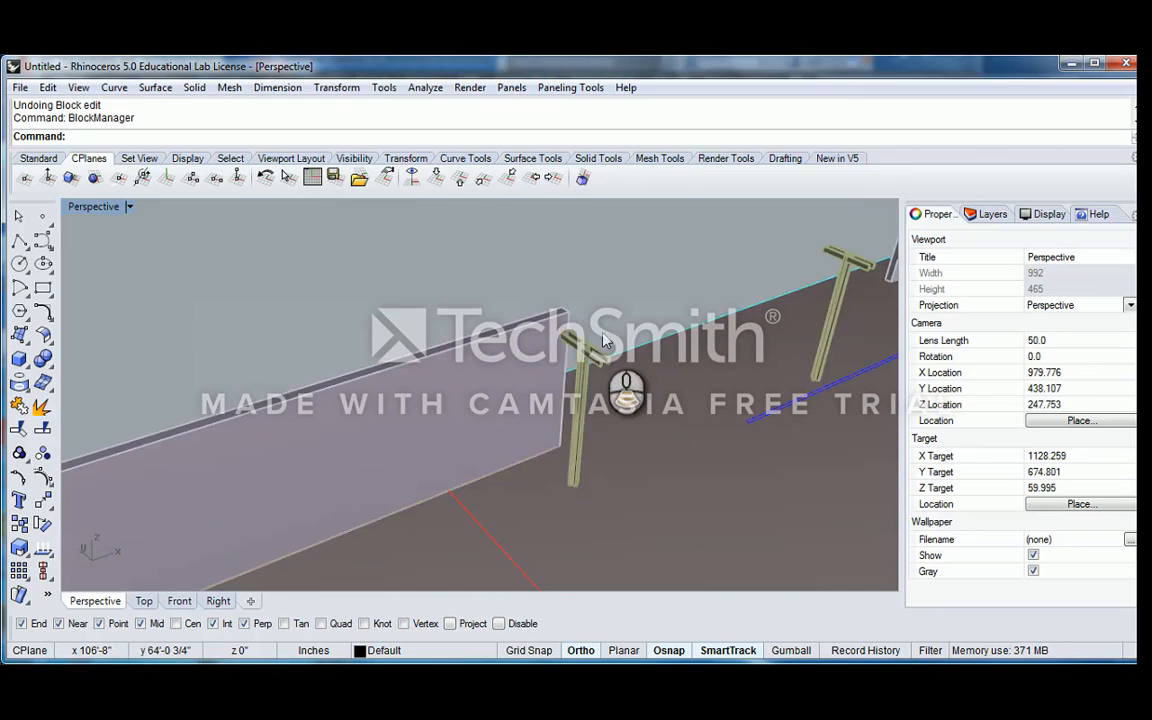
scroll(527, 370, up, 6)
click(558, 307)
click(560, 306)
scroll(568, 308, down, 10)
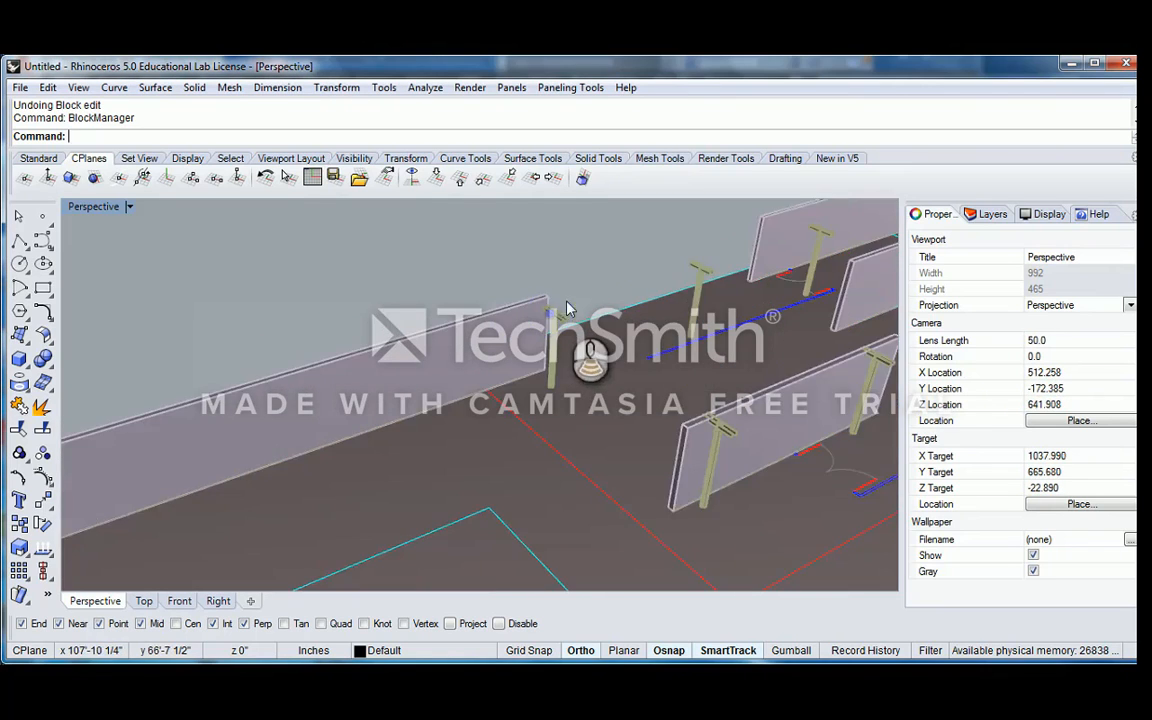
right_drag(606, 298, 571, 324)
scroll(507, 315, up, 8)
scroll(533, 319, up, 8)
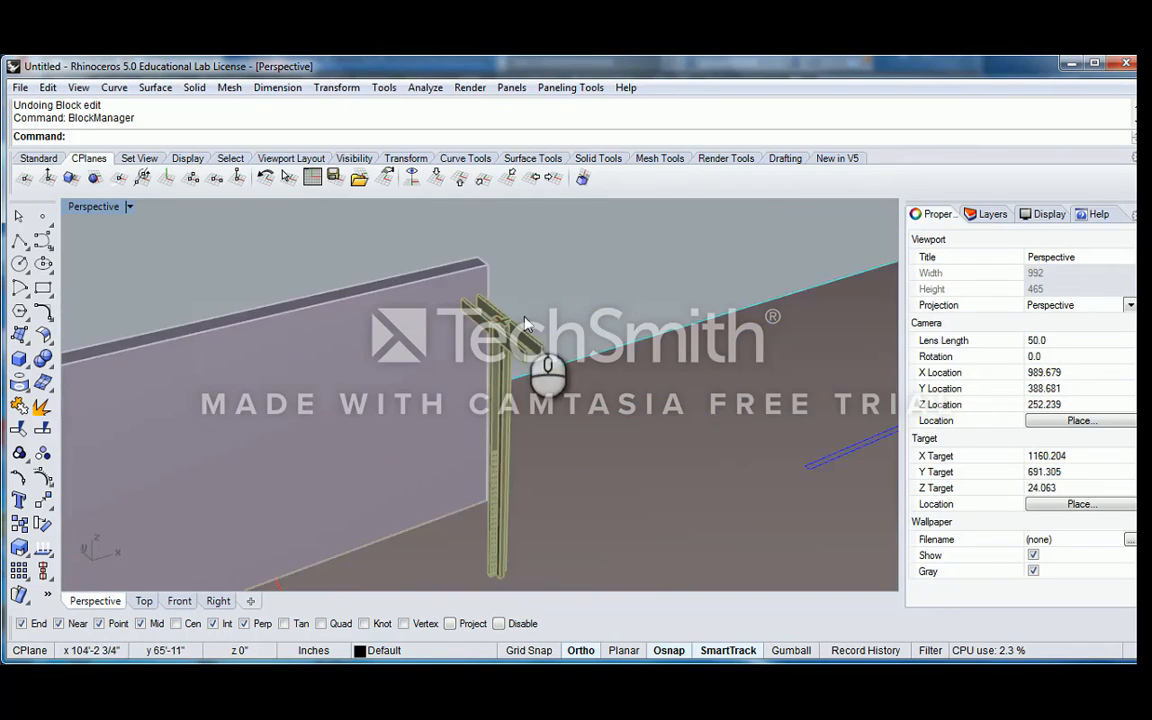
click(517, 332)
scroll(520, 328, down, 12)
click(582, 266)
Delete the stray open curve lying outside the pavilion near the construction grid
scroll(602, 340, down, 5)
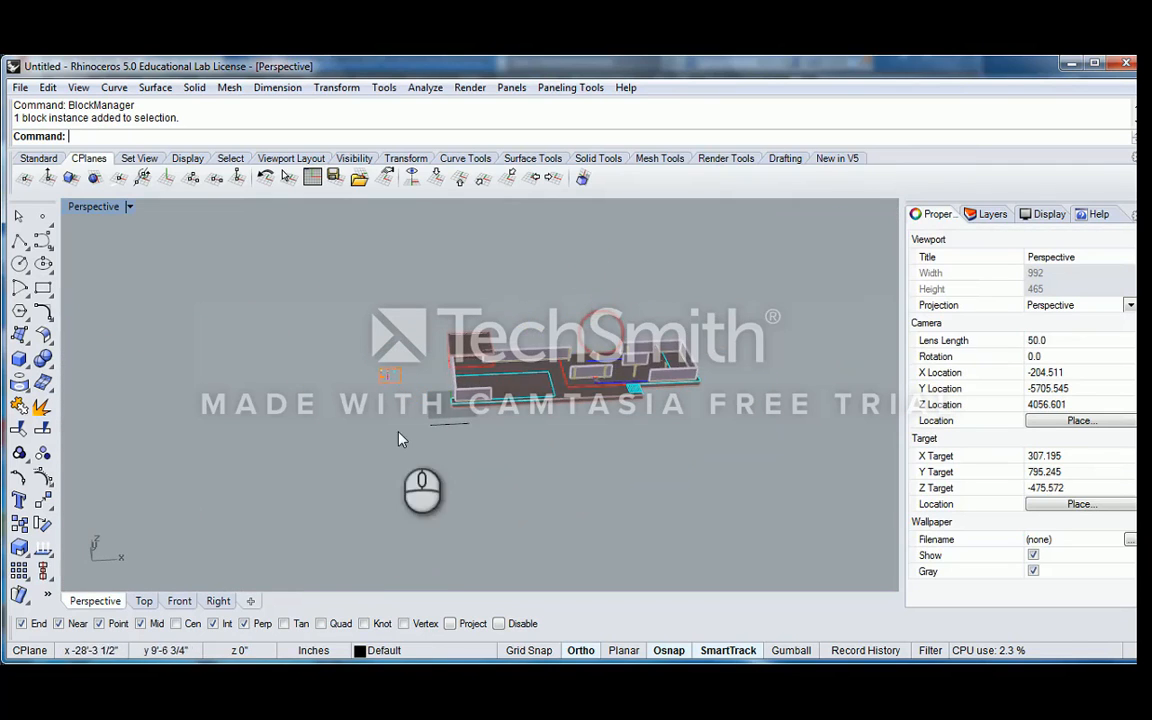
scroll(410, 425, up, 10)
click(392, 390)
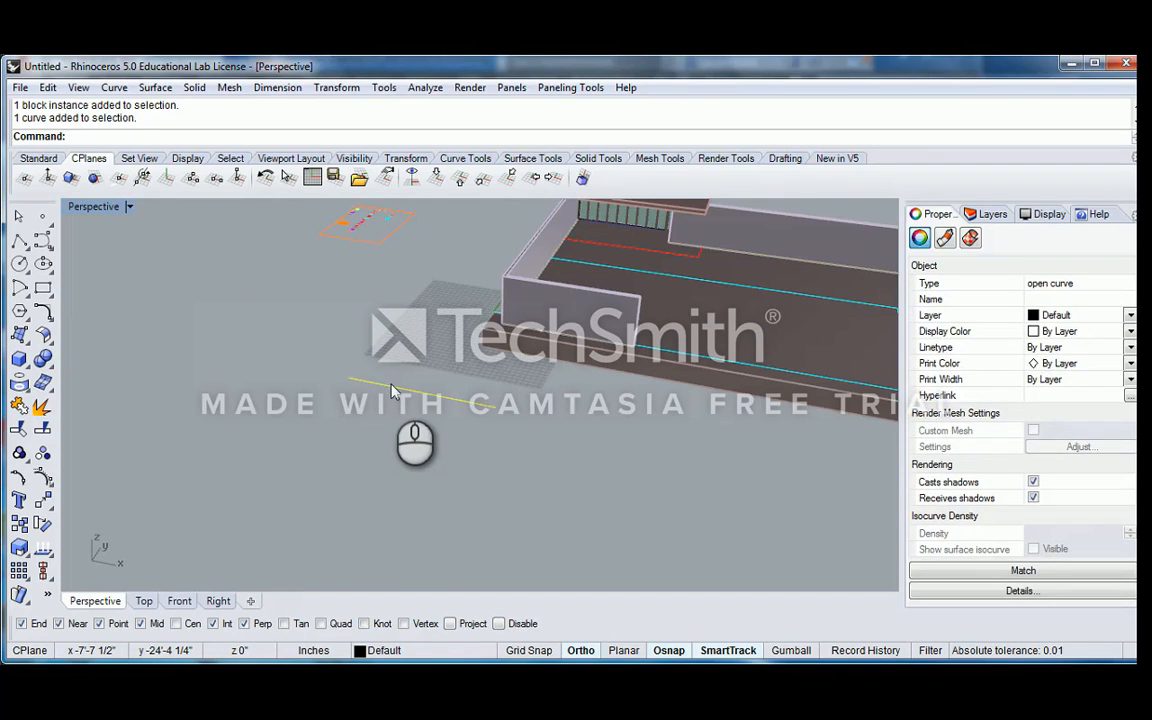
key(Delete)
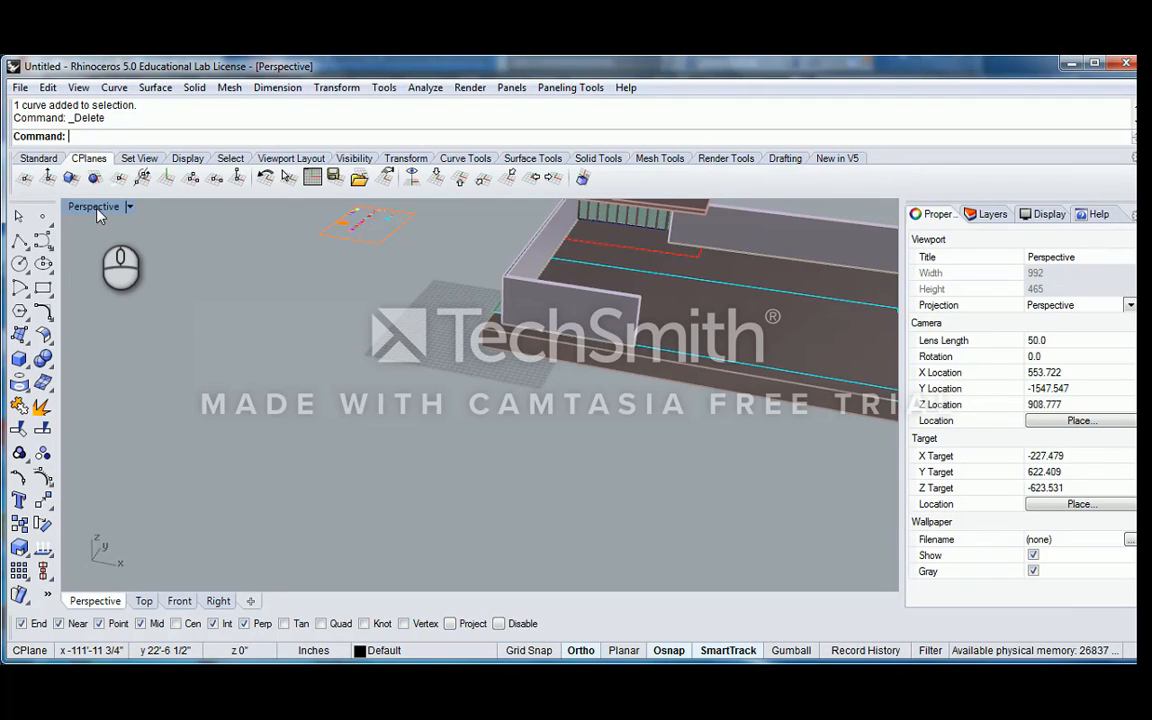
Check the Block Manager's list of definitions again and look over the whole pavilion model
key(Return)
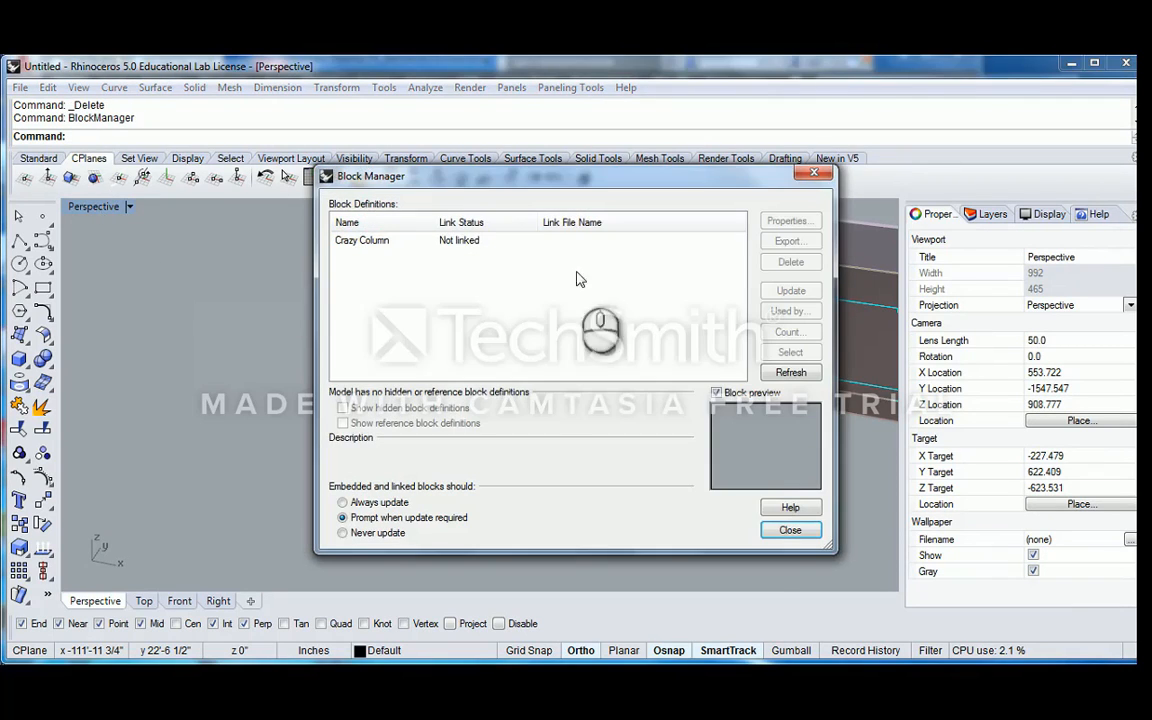
click(790, 530)
right_drag(720, 527, 622, 365)
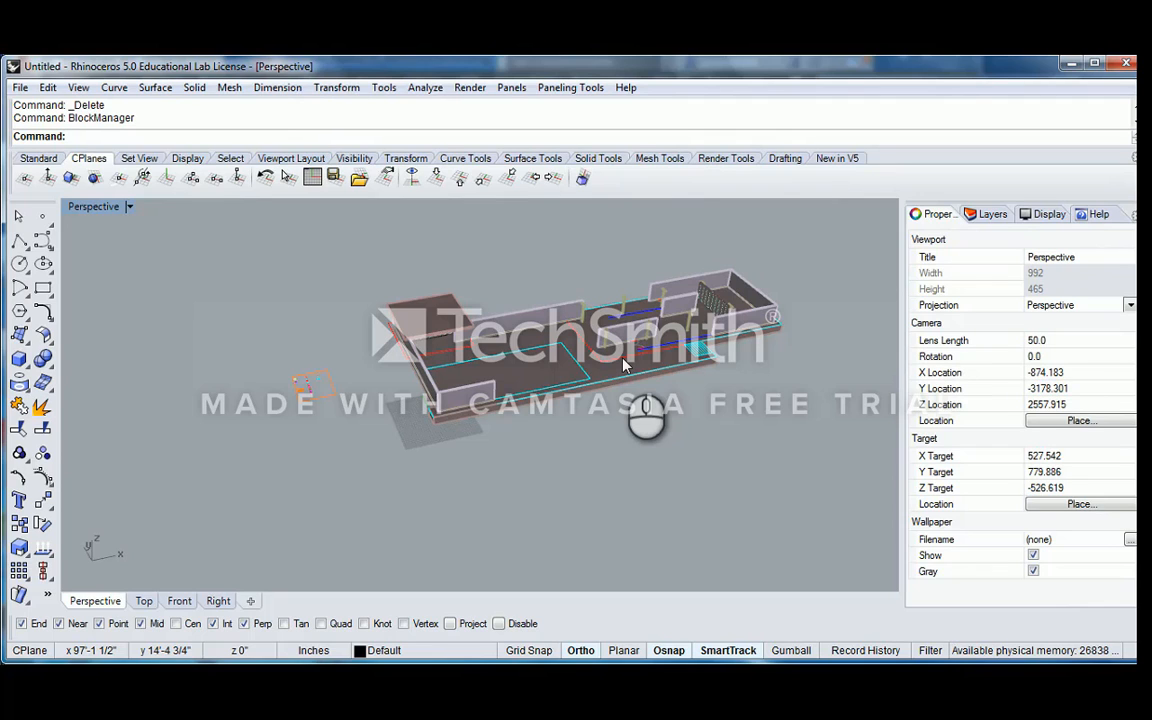
right_drag(586, 304, 543, 300)
scroll(600, 326, up, 4)
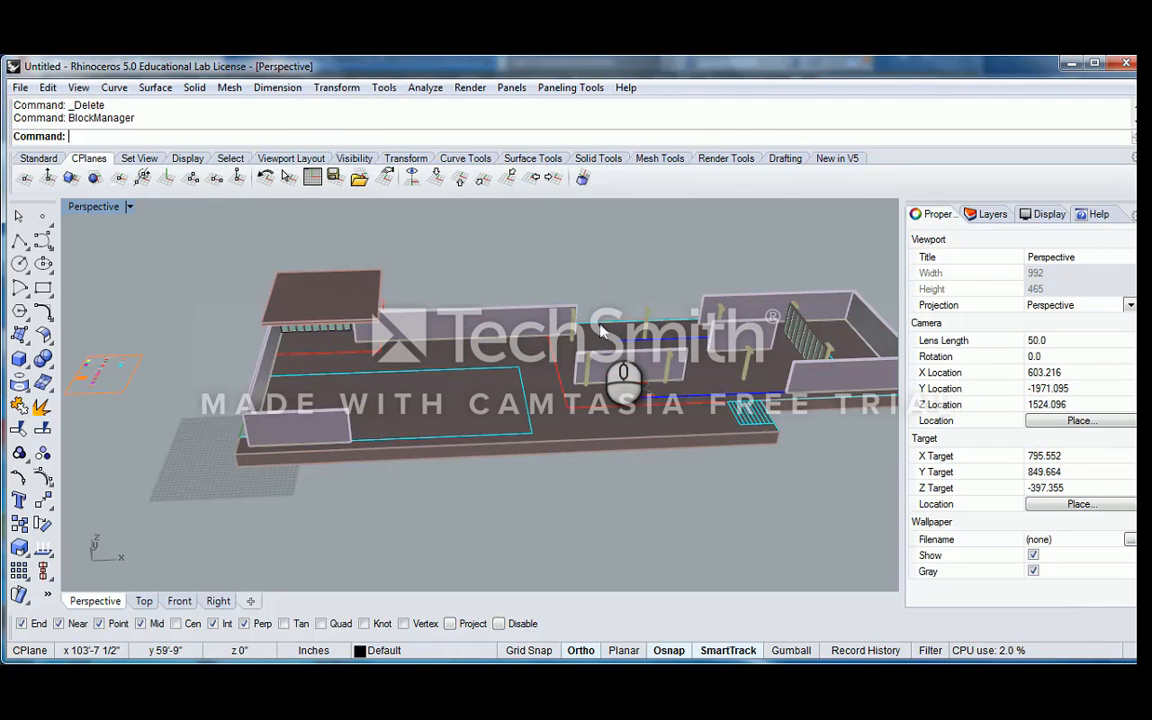
scroll(601, 332, down, 3)
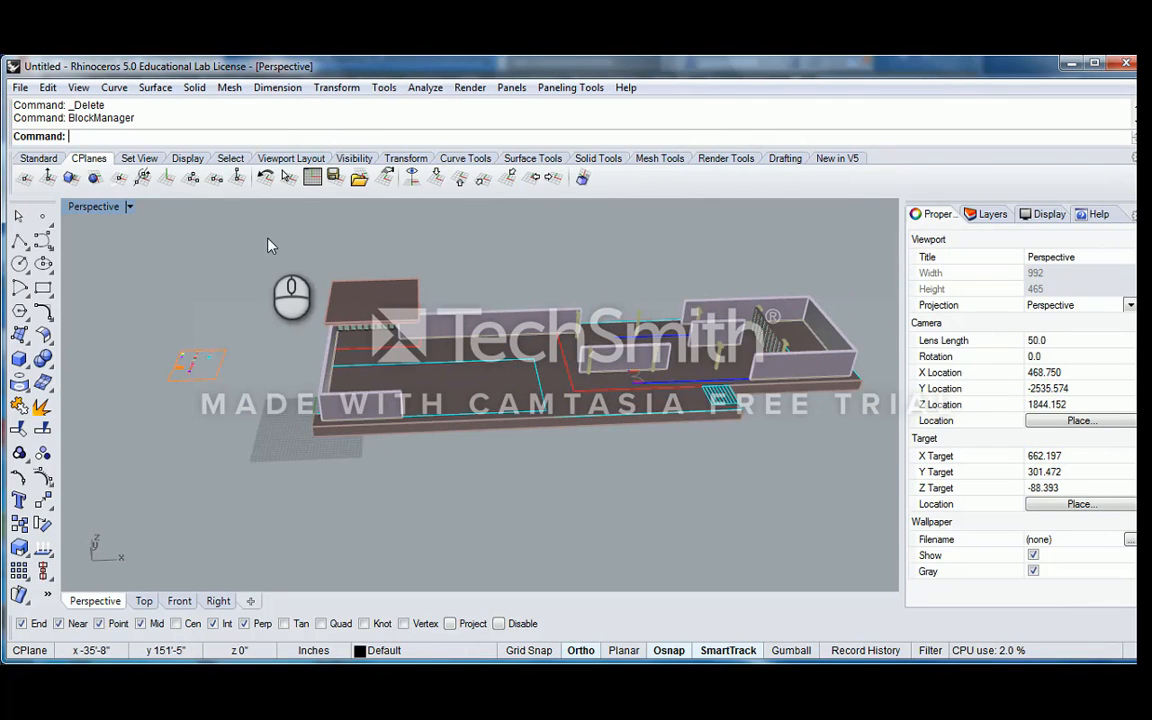
Select the entire pavilion model, including its walls, slabs, curves and column blocks, and delete it
right_drag(265, 235, 211, 231)
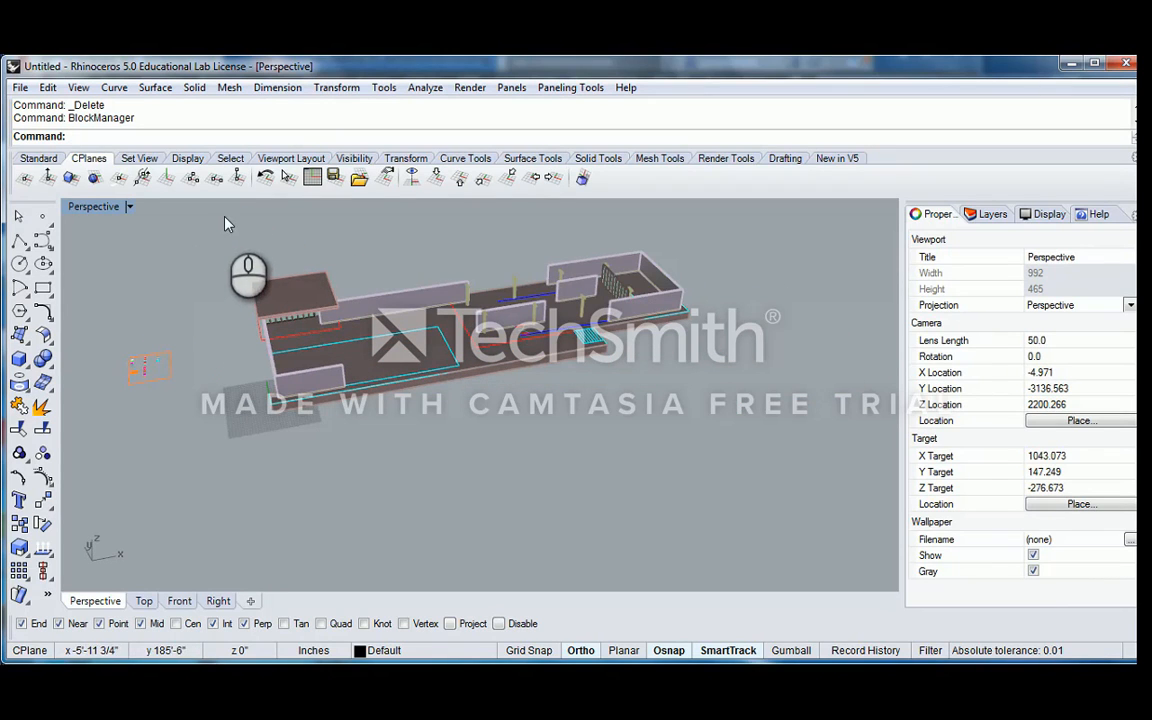
drag(205, 215, 669, 389)
scroll(465, 320, up, 3)
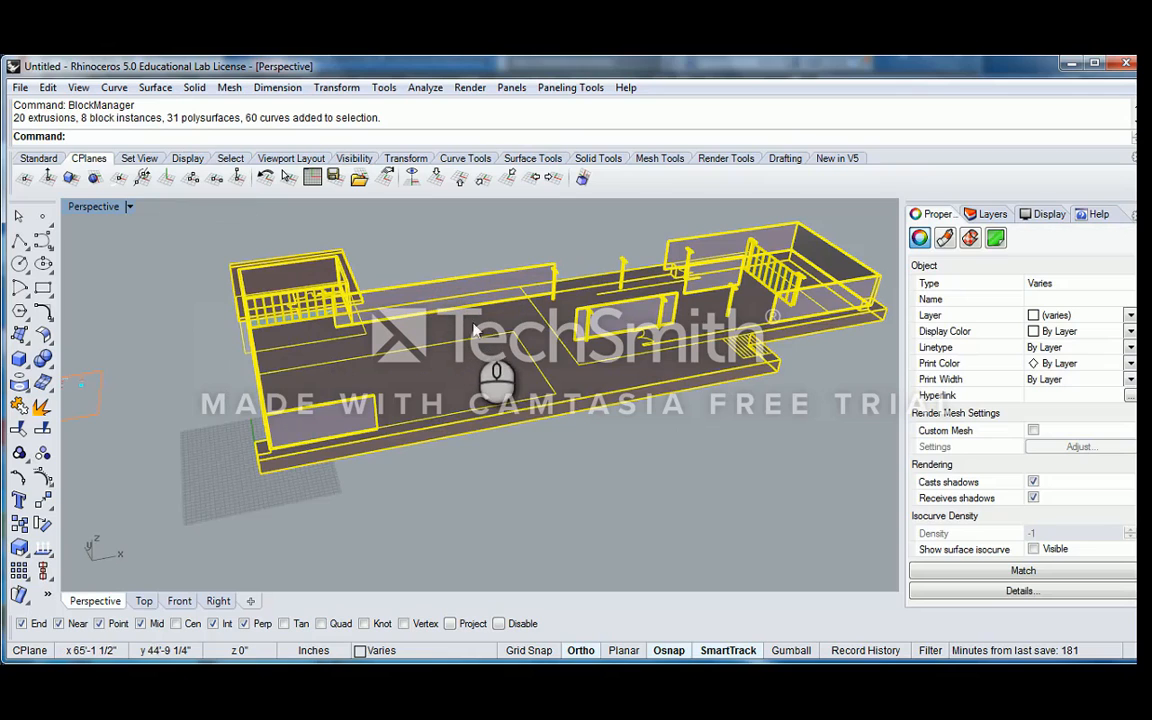
right_drag(543, 333, 525, 327)
key(Delete)
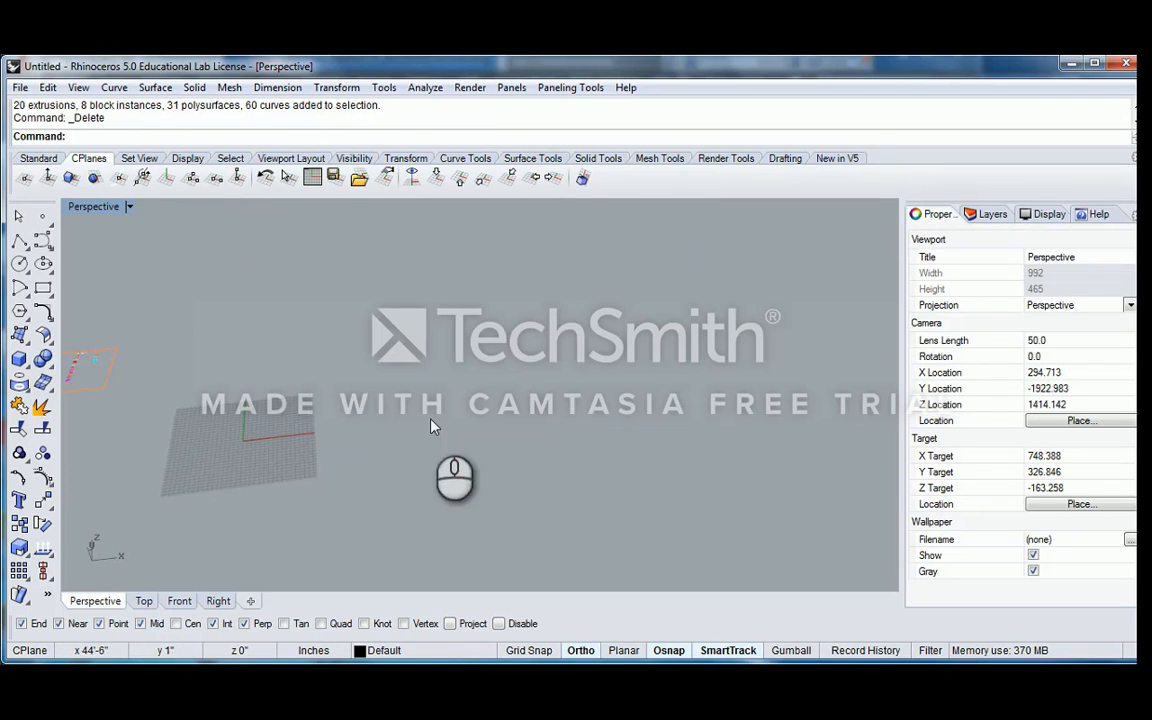
Switch from the emptied Perspective view to a maximized Top viewport
right_drag(434, 422, 292, 414)
scroll(225, 322, up, 6)
shift+right_drag(237, 303, 531, 392)
right_drag(496, 381, 430, 368)
scroll(474, 412, up, 4)
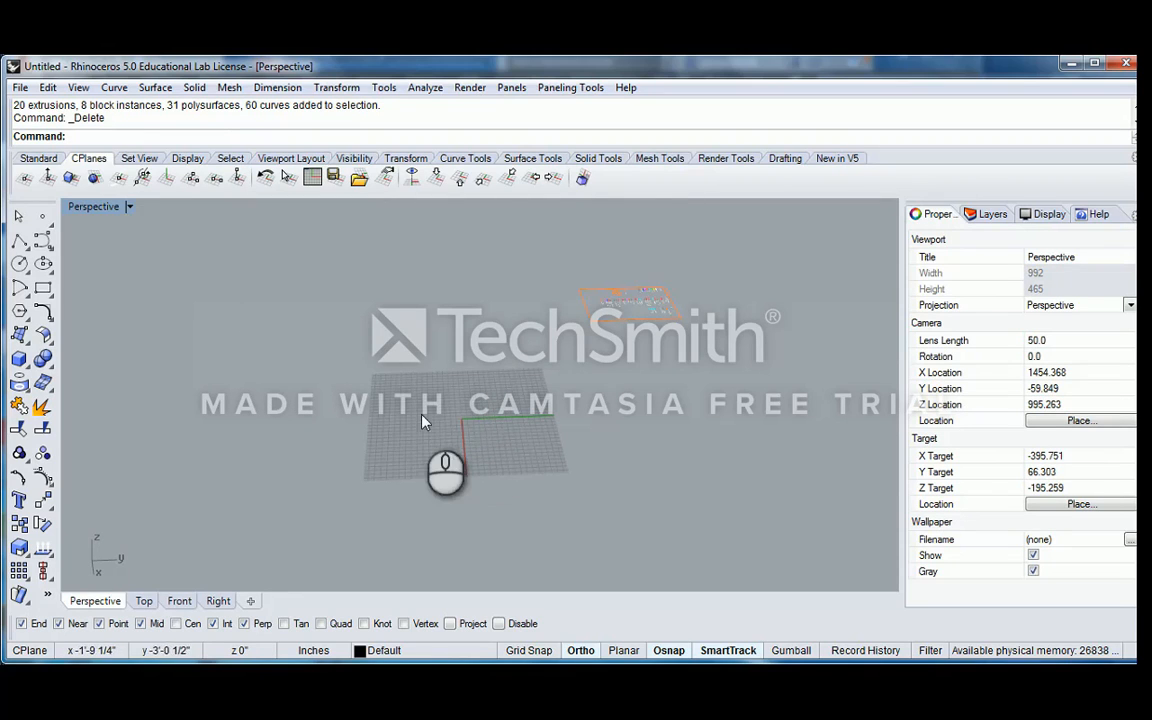
double_click(74, 207)
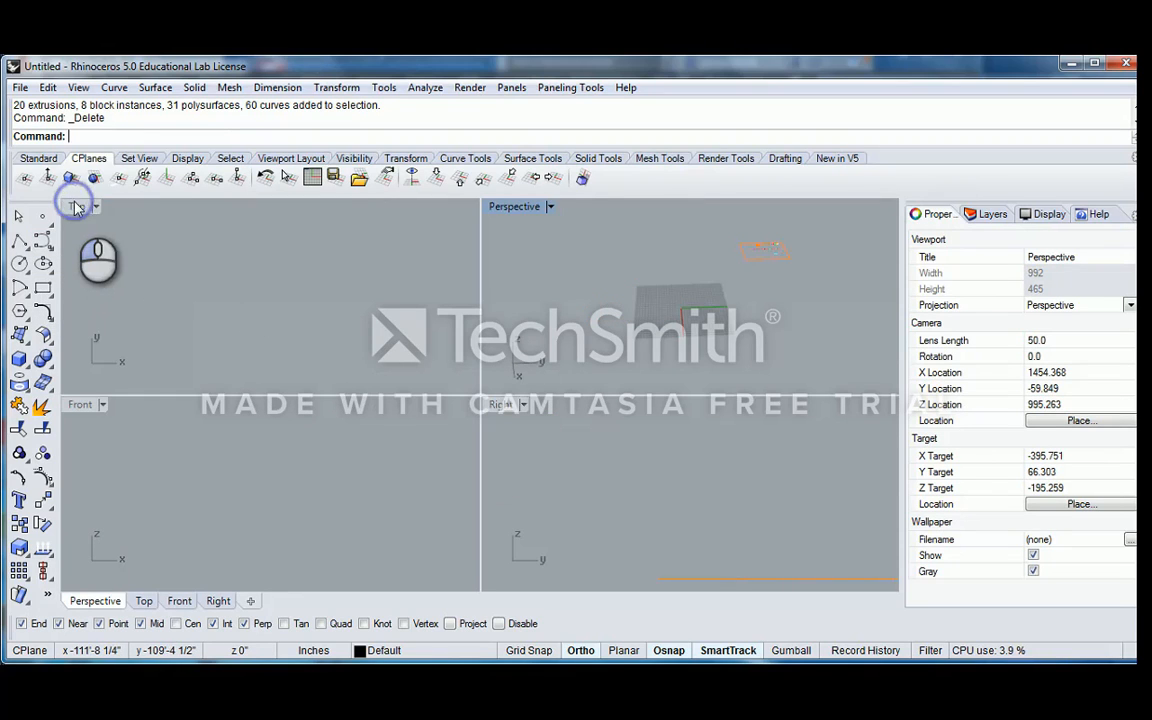
double_click(80, 208)
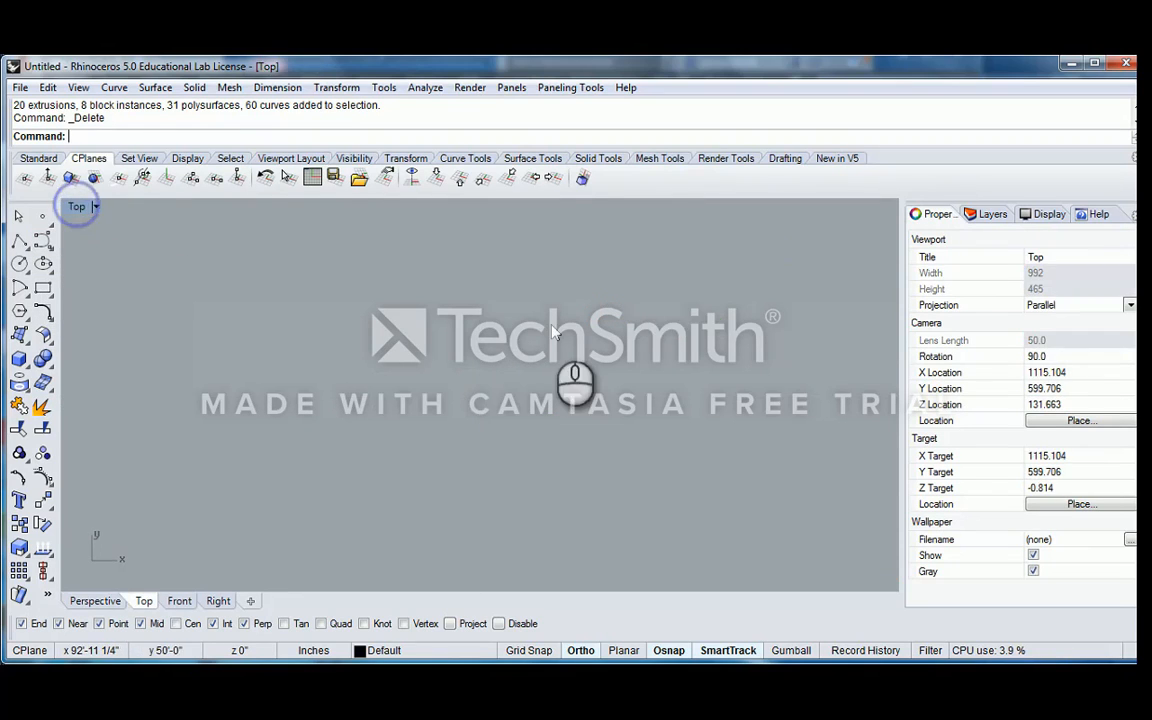
Draw a wavy degree-3 control point curve just outside the grid's positive X edge, starting at about x 23', y 19'
right_drag(496, 292, 566, 342)
scroll(566, 335, down, 18)
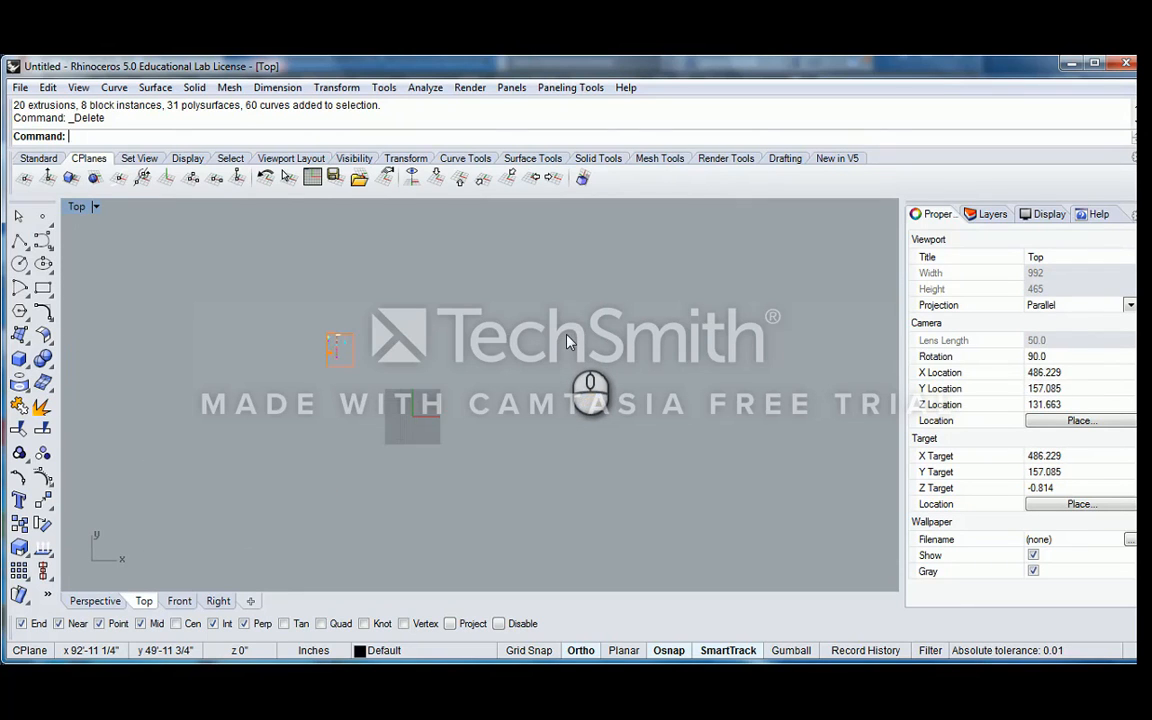
right_drag(455, 424, 493, 314)
scroll(457, 308, up, 14)
right_drag(450, 252, 459, 322)
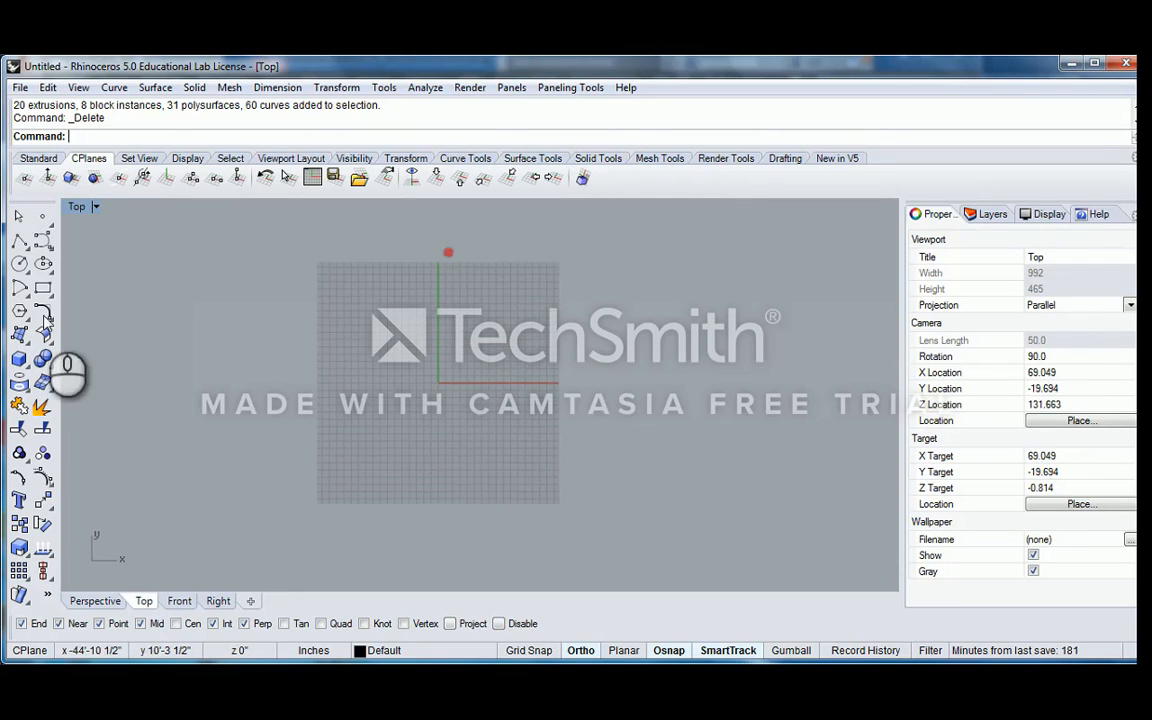
click(43, 241)
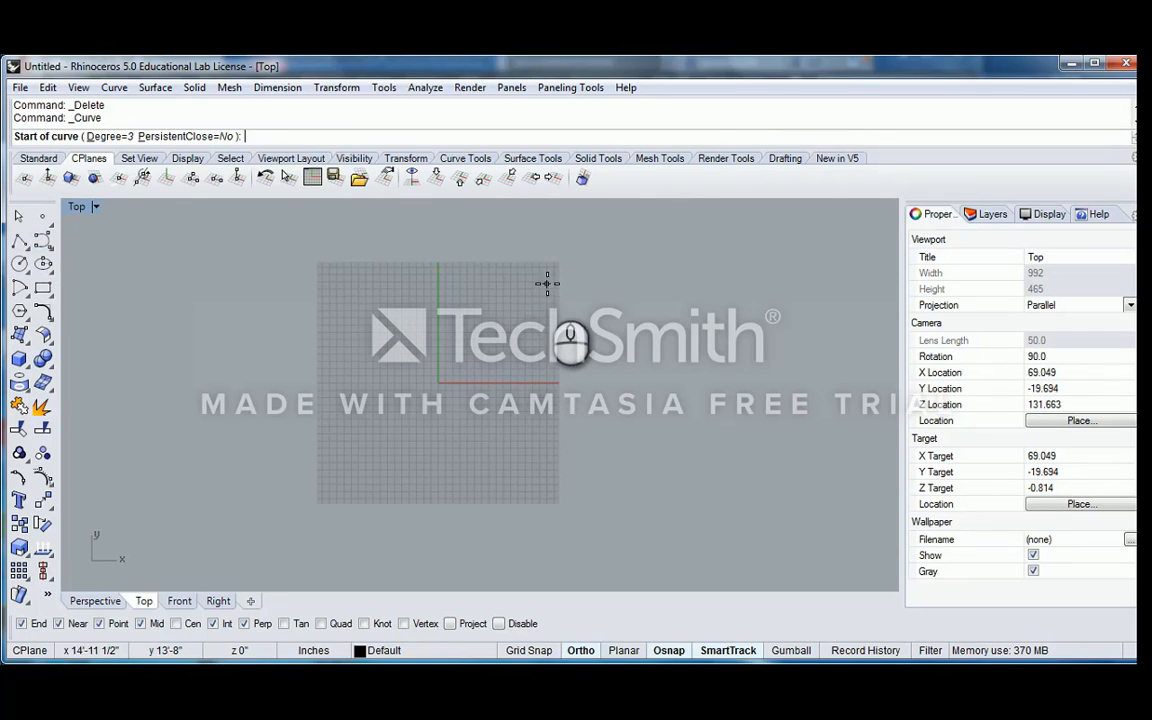
click(43, 243)
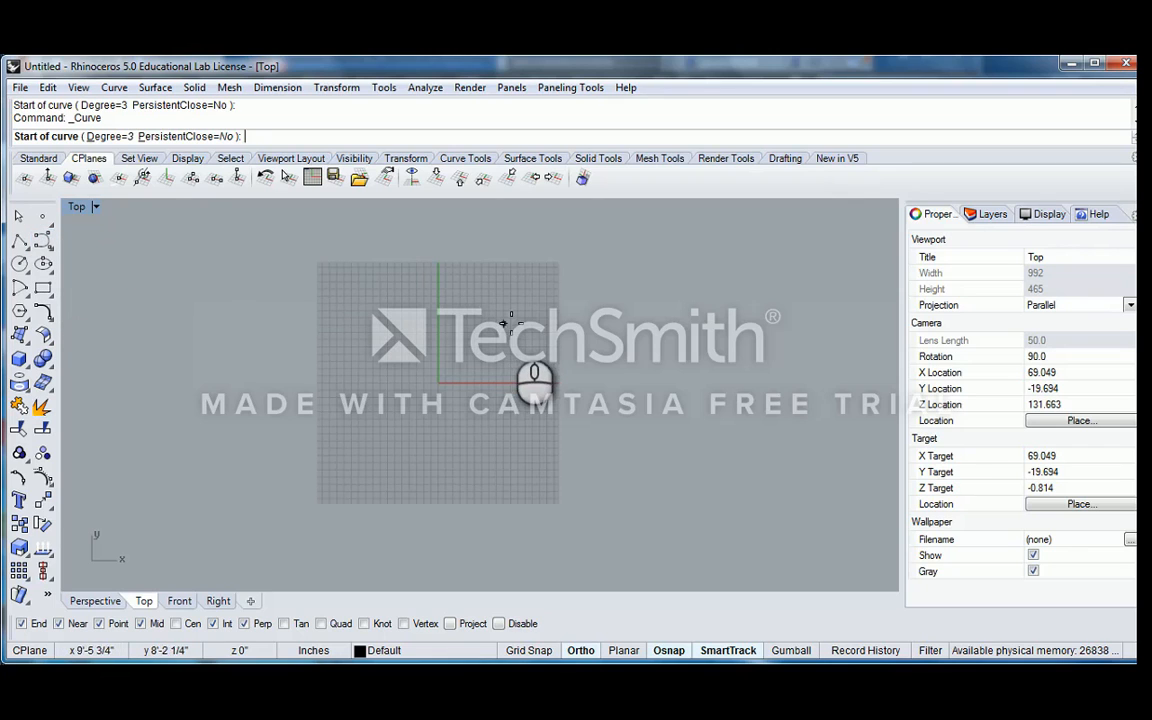
scroll(515, 330, down, 4)
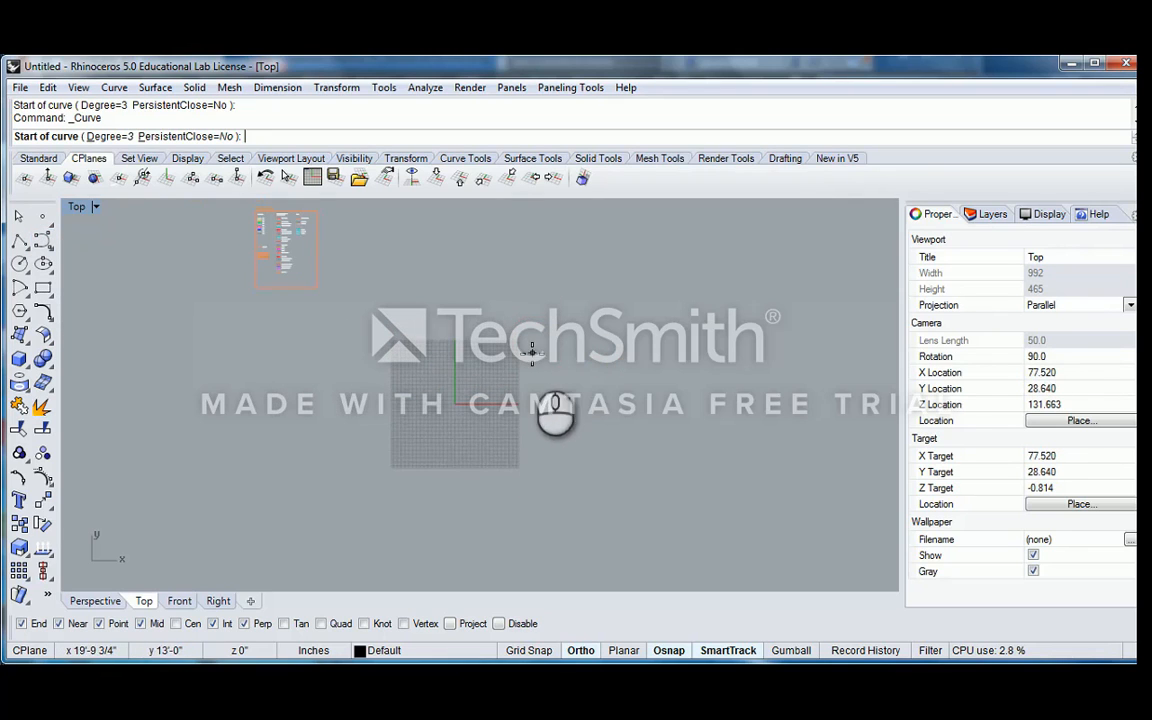
scroll(531, 352, up, 4)
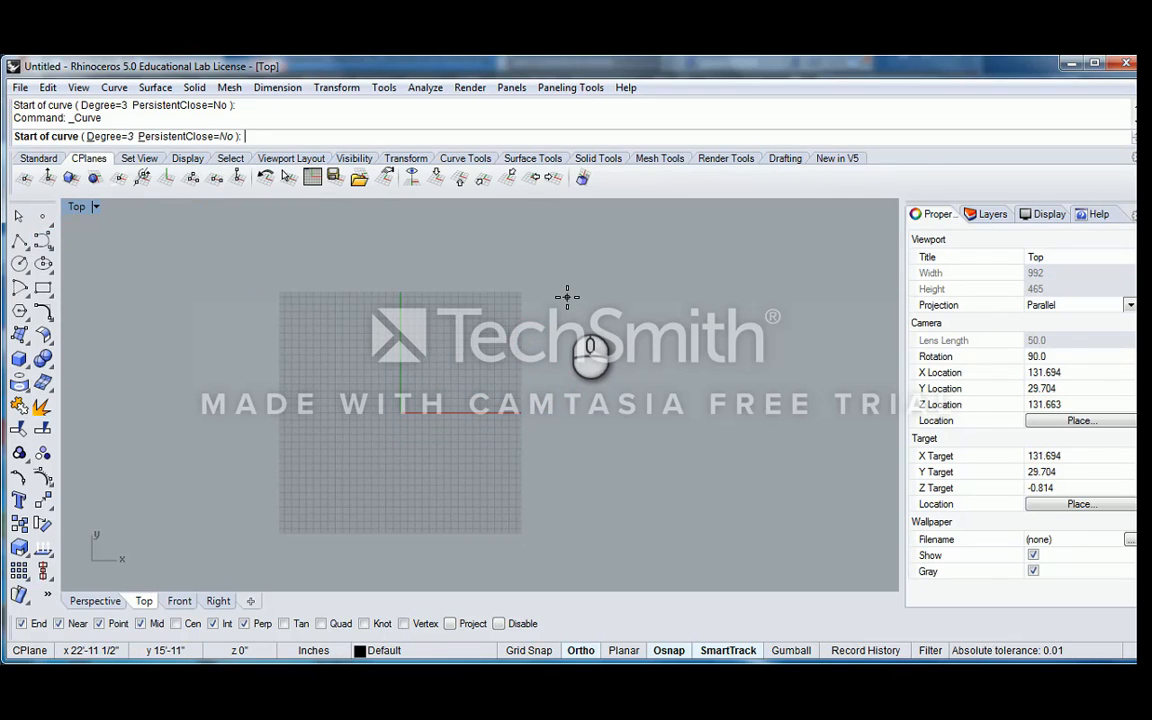
right_drag(562, 289, 589, 257)
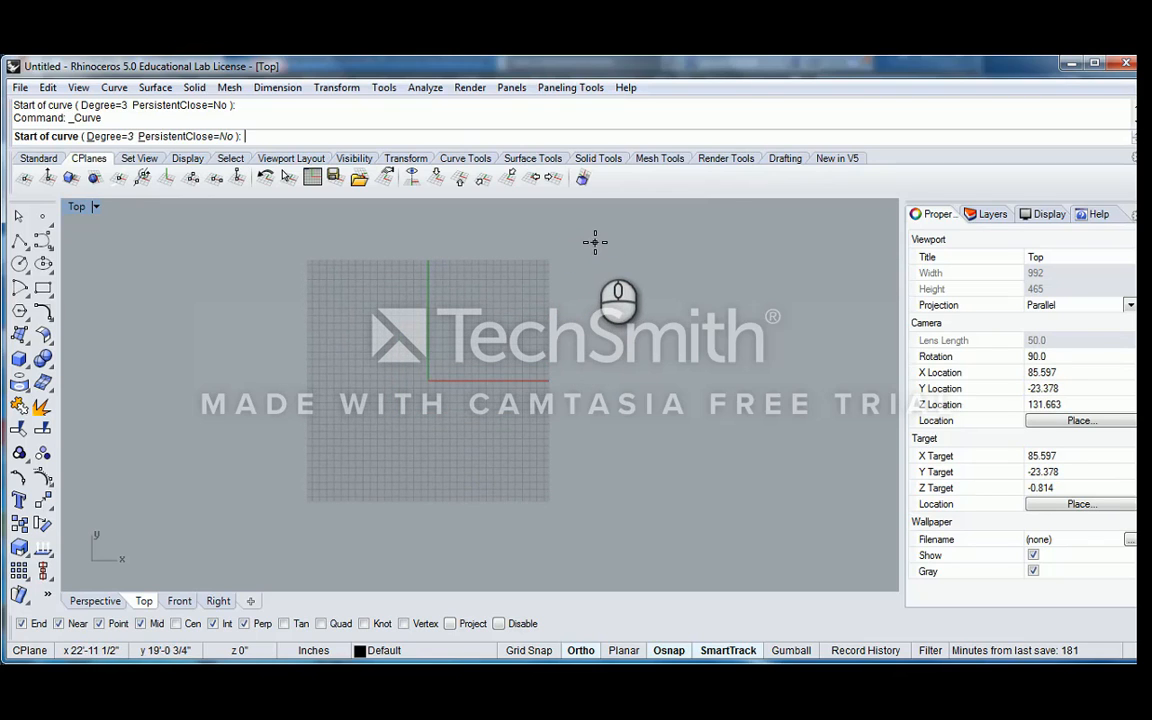
click(594, 245)
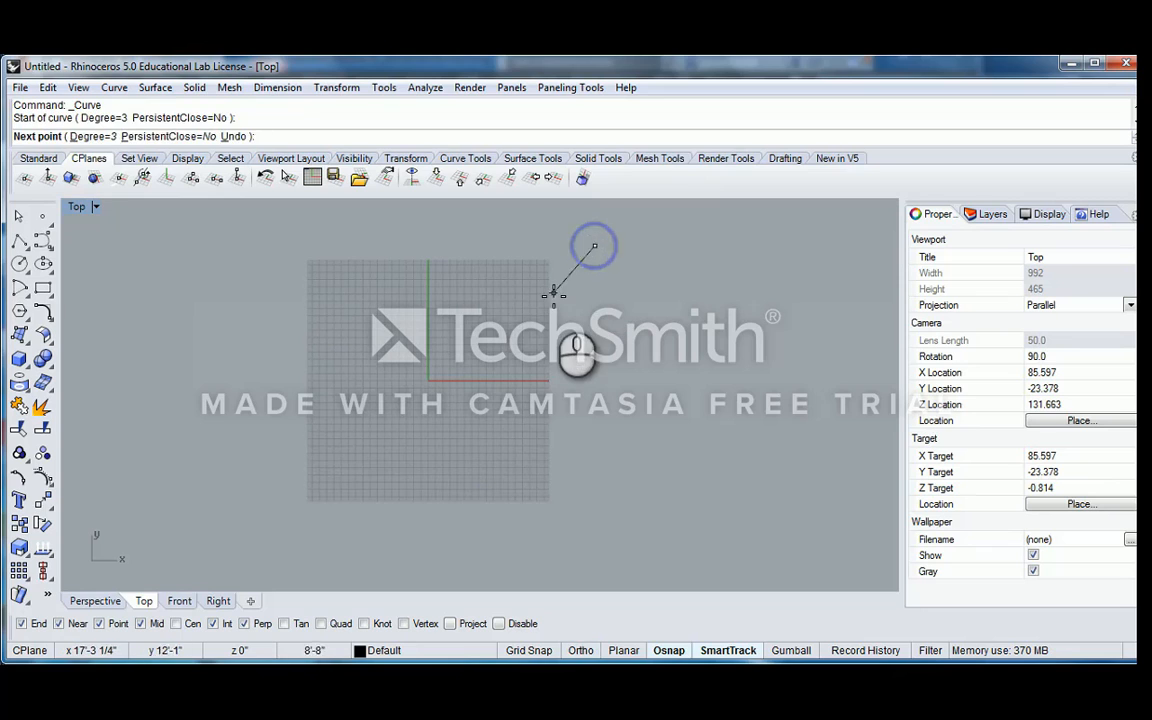
click(553, 300)
click(574, 374)
click(591, 414)
click(594, 496)
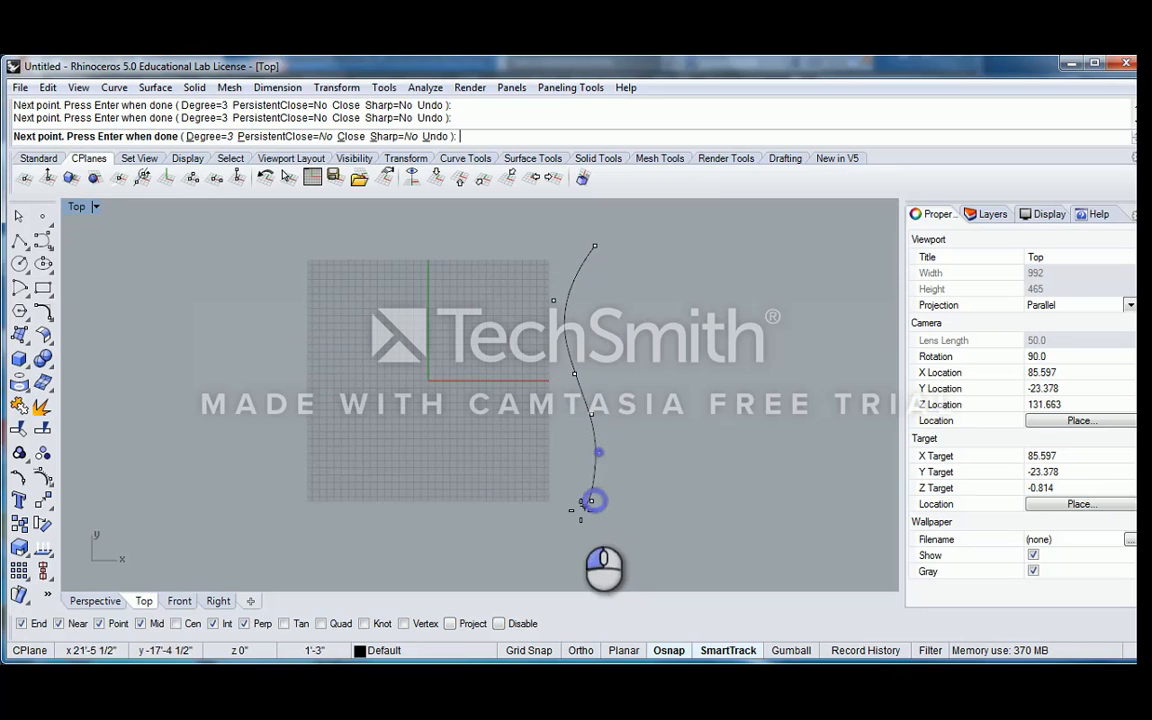
click(576, 527)
right_click(586, 408)
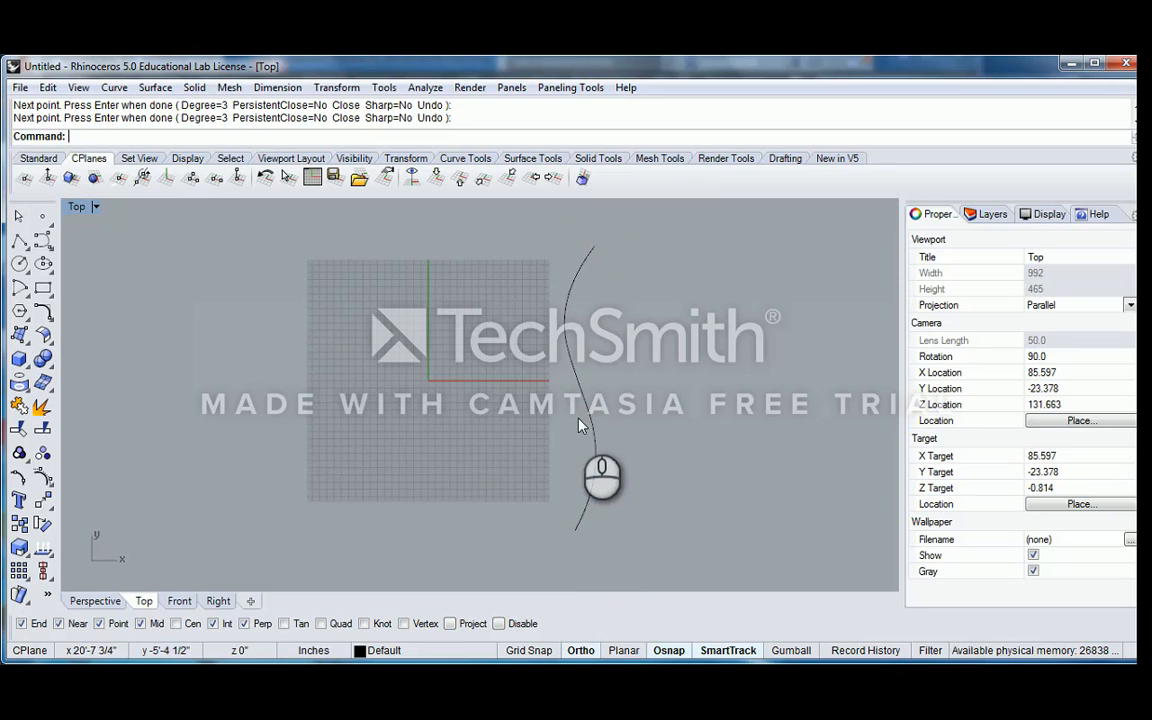
Draw a second wavy control point curve just inside the grid's positive X edge, running beside the first curve
right_click(530, 320)
click(528, 246)
click(525, 311)
click(507, 350)
click(516, 374)
click(527, 406)
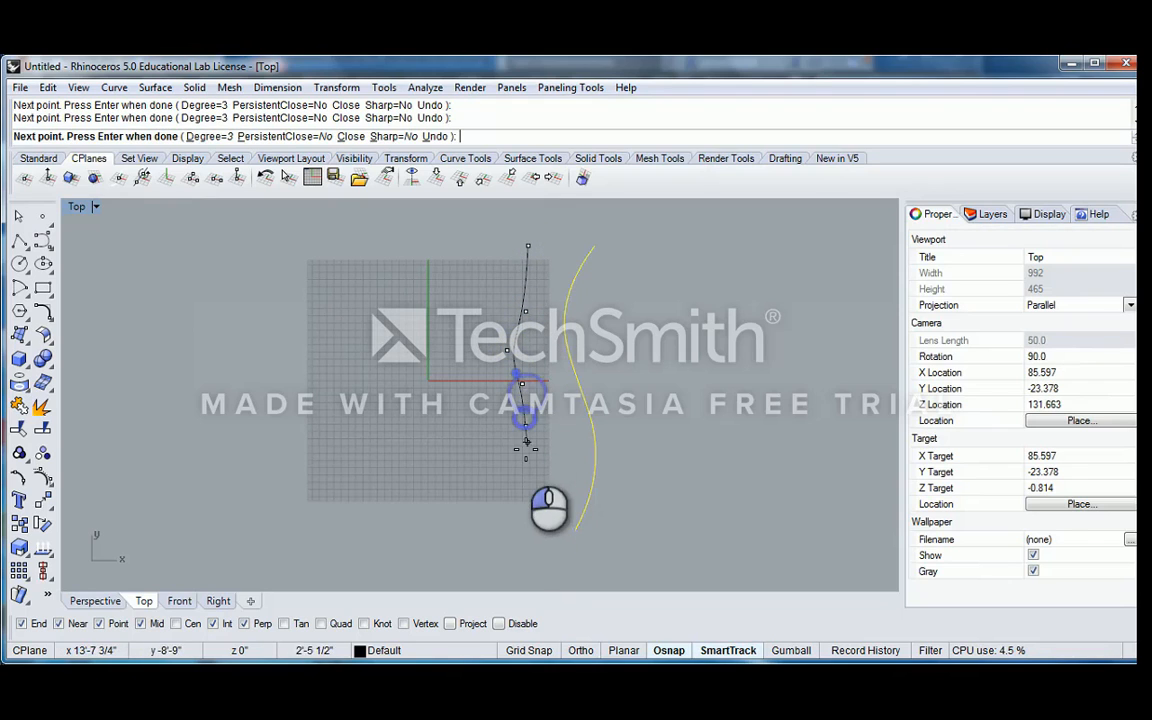
click(522, 465)
click(509, 488)
click(516, 521)
right_click(508, 517)
Draw a third, gently bowed control point curve between the Y axis and the second curve, starting below the grid's negative Y edge
right_click(463, 515)
click(463, 522)
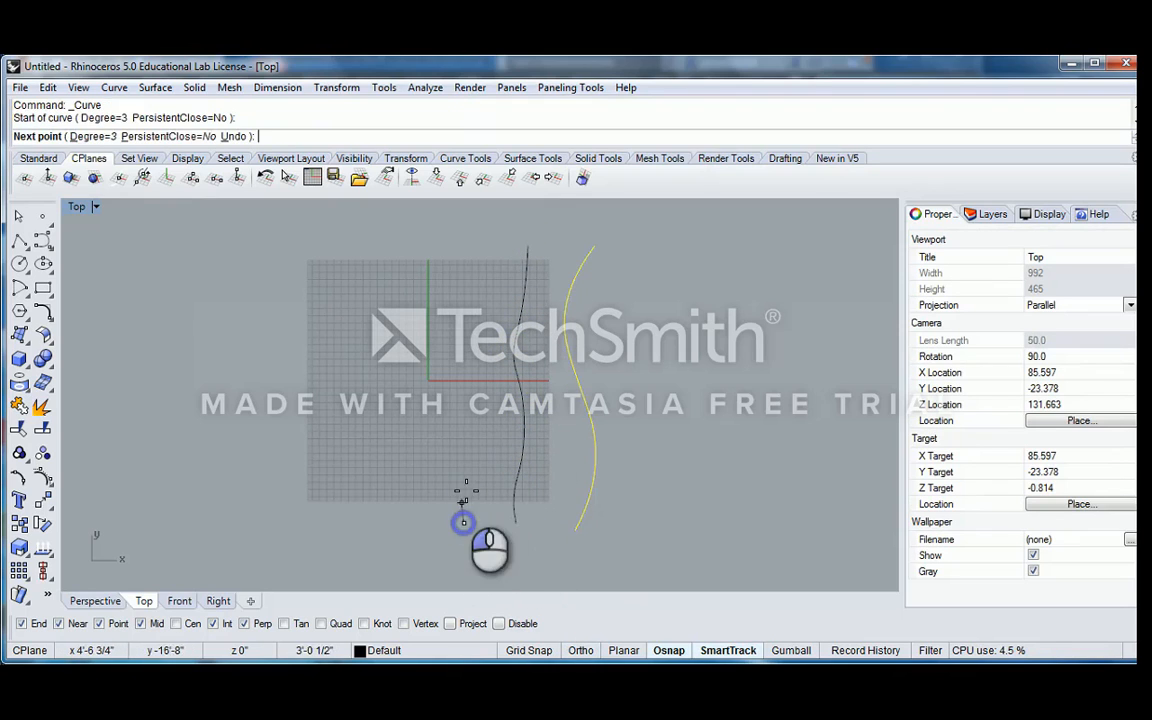
click(466, 489)
click(483, 442)
click(492, 381)
click(488, 292)
click(488, 248)
right_click(466, 254)
Draw a fourth control point curve from near the Y axis above the grid, bulging toward the third curve and ending below the grid
right_click(438, 238)
click(435, 235)
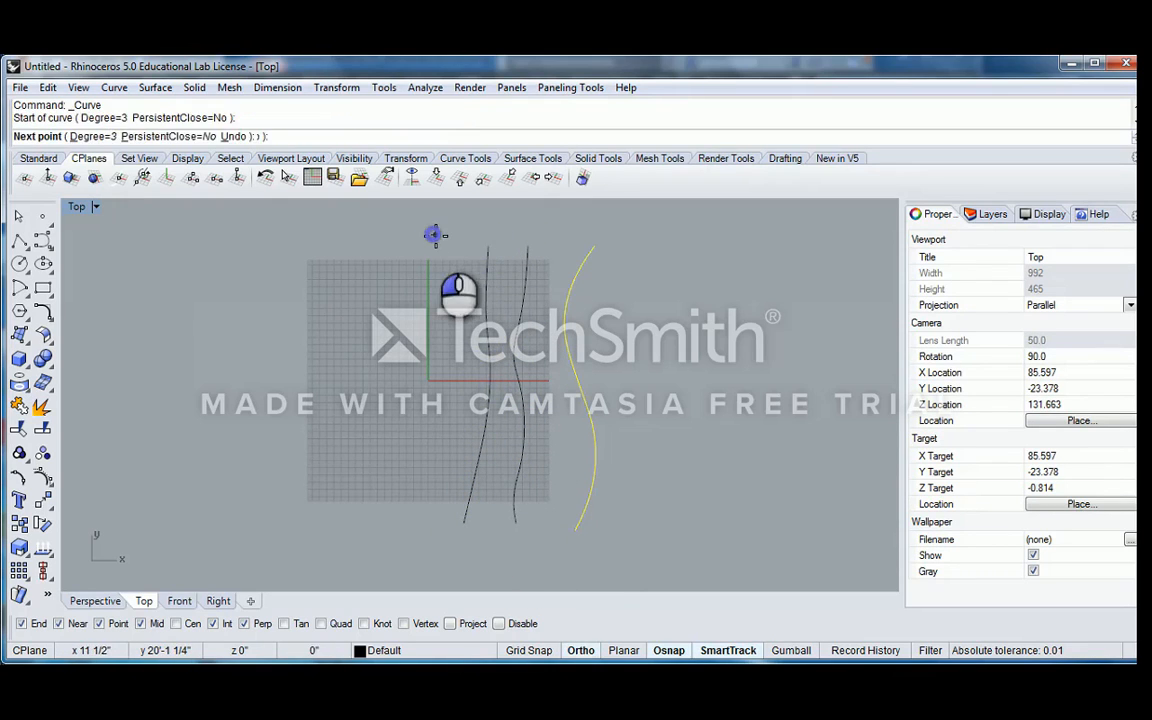
click(463, 277)
click(472, 308)
click(474, 366)
click(472, 397)
click(455, 469)
click(423, 518)
right_click(380, 495)
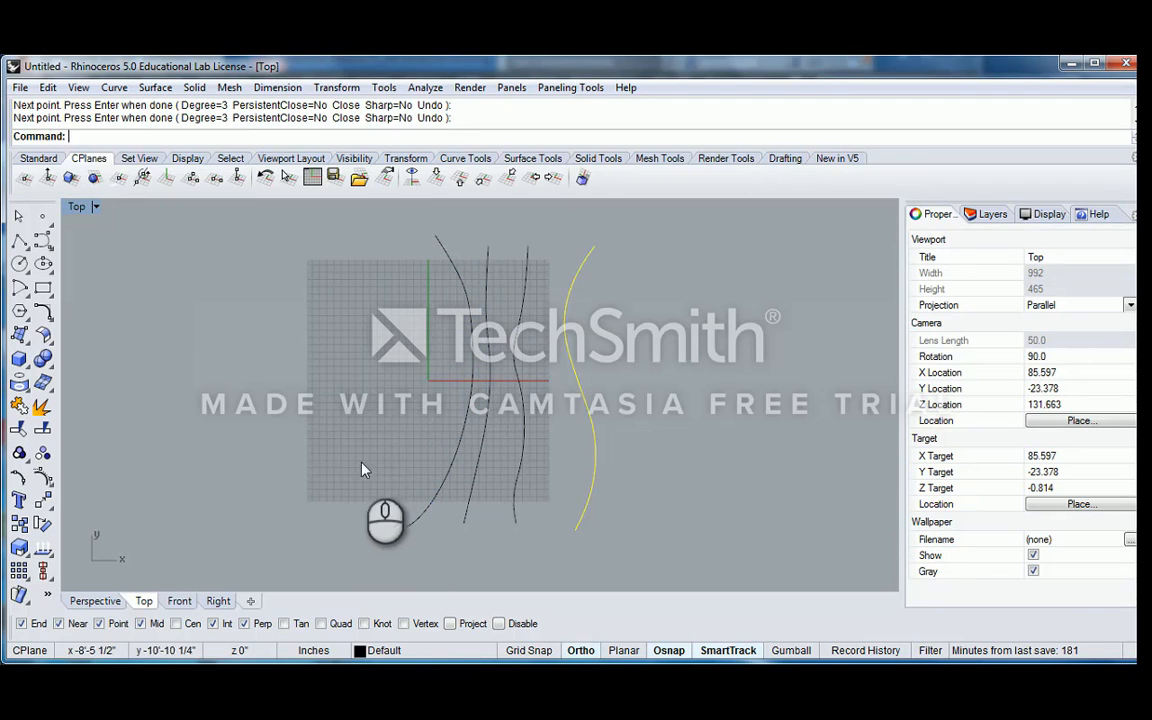
Draw a fifth control point curve on the negative X side of the fourth, sweeping across the Y axis near the origin
right_click(355, 517)
click(368, 518)
click(446, 474)
click(445, 412)
click(439, 364)
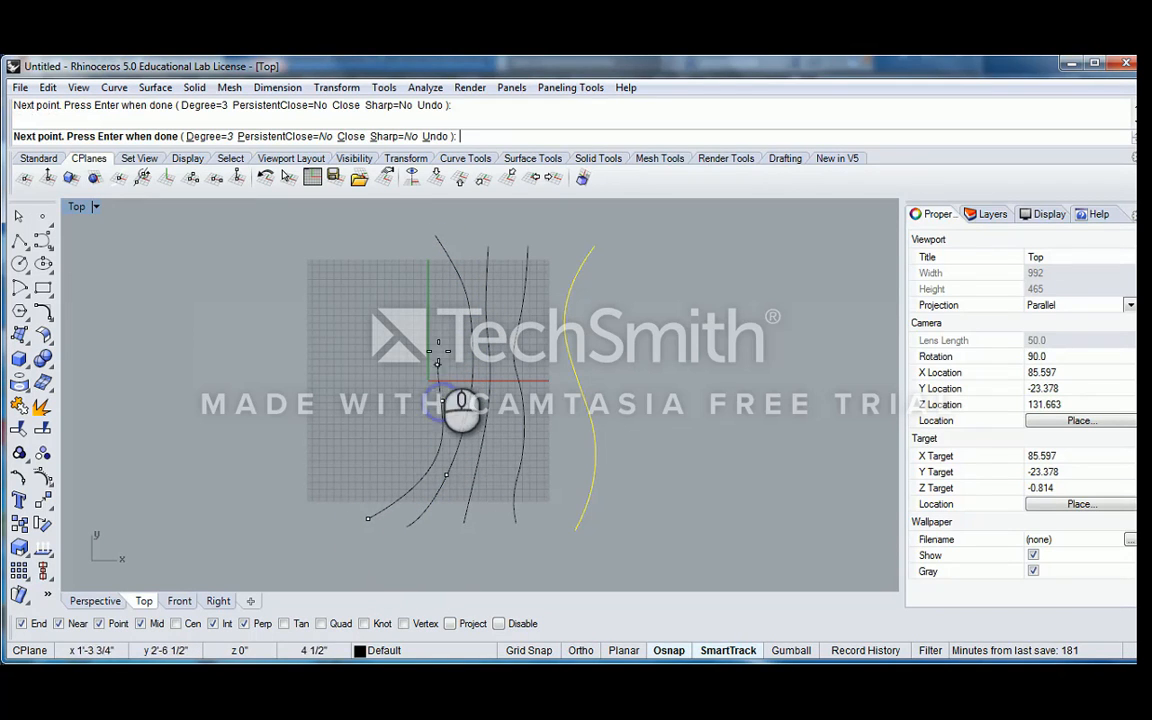
click(371, 297)
shift+click(371, 246)
right_click(319, 231)
Draw a sixth S-shaped control point curve near the grid's negative X edge, from above the grid to below it
right_click(328, 230)
click(328, 230)
click(312, 304)
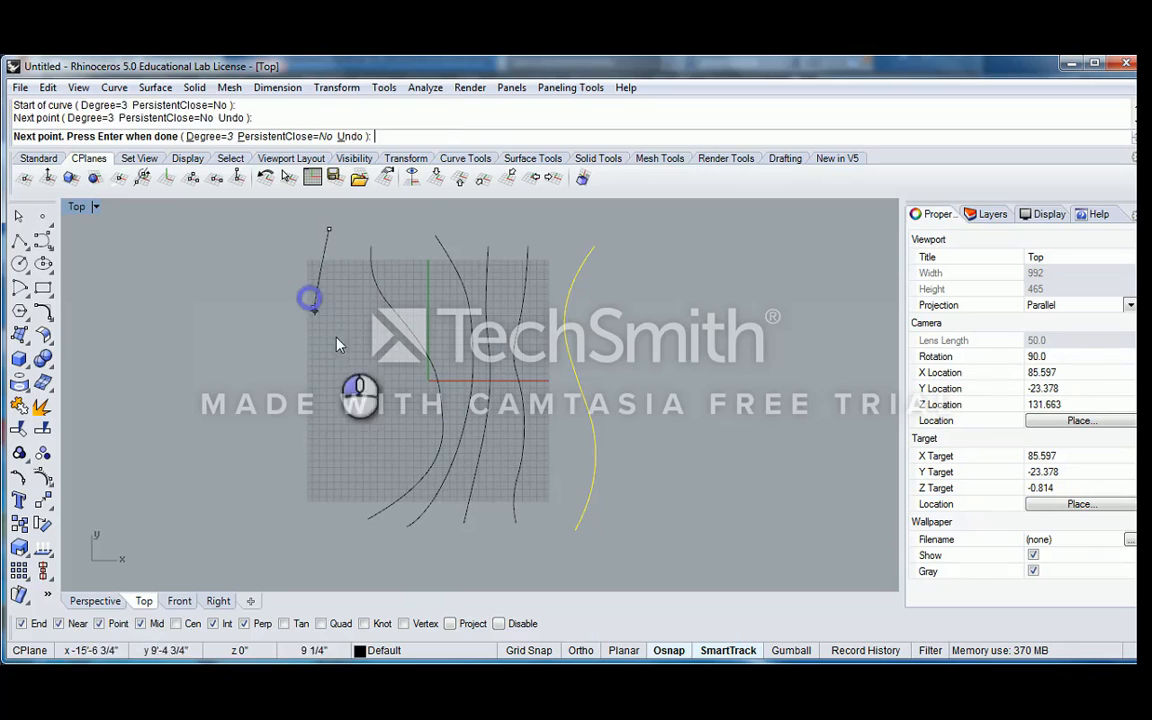
click(361, 352)
click(393, 381)
click(382, 434)
click(331, 469)
click(297, 518)
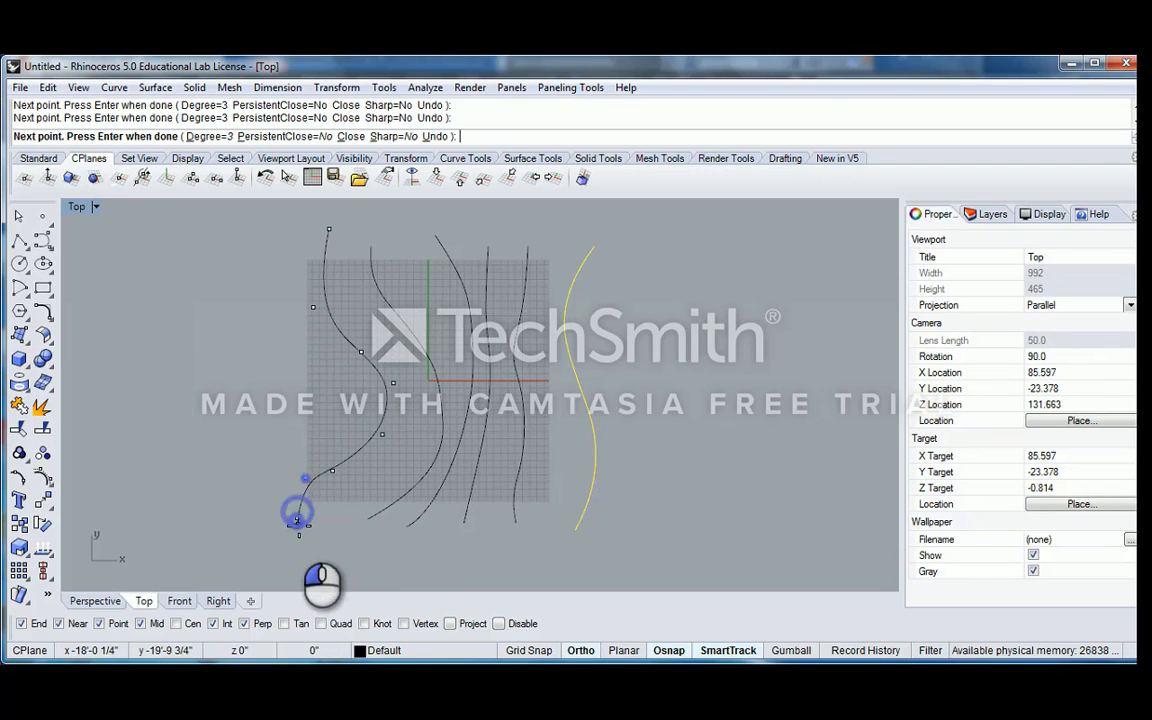
right_click(345, 476)
Draw a seventh control point curve that follows the sixth curve's bends along the grid's negative X edge
right_click(335, 480)
click(251, 522)
click(260, 484)
click(302, 457)
click(334, 433)
click(340, 404)
click(285, 314)
click(288, 281)
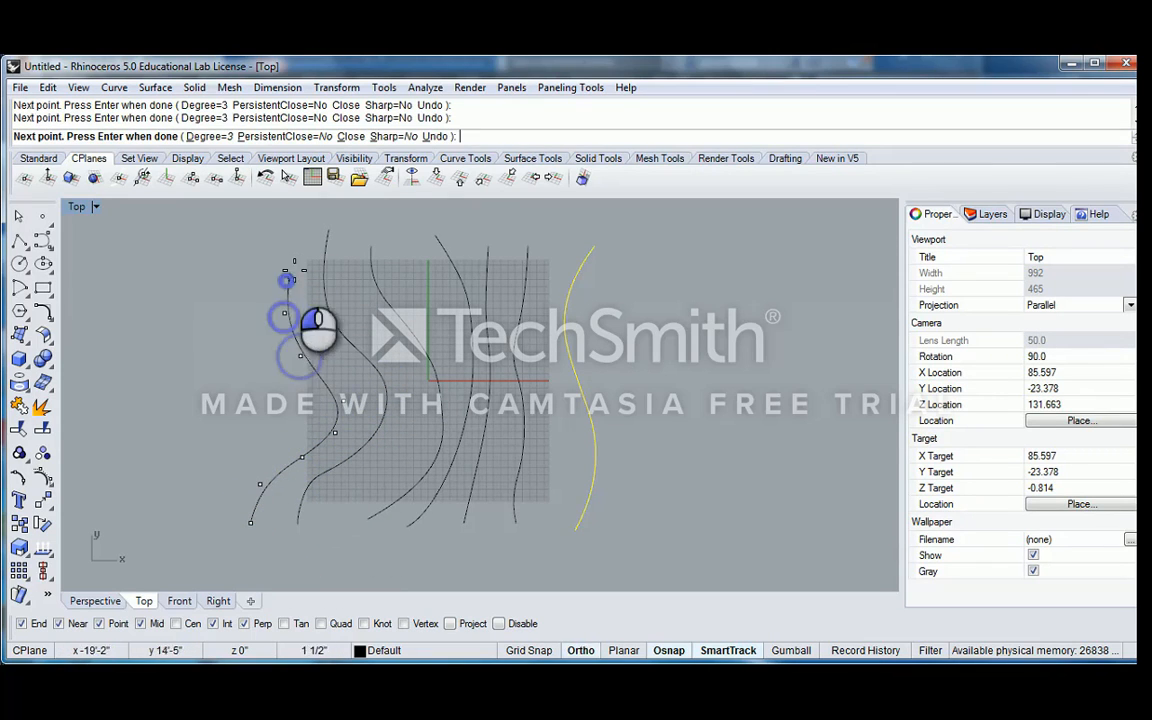
click(302, 246)
key(Return)
Draw an eighth, nearly straight control point curve outside the grid beyond the seventh curve on the negative X side
scroll(312, 303, down, 4)
shift+right_drag(306, 305, 374, 330)
scroll(374, 330, up, 4)
key(Return)
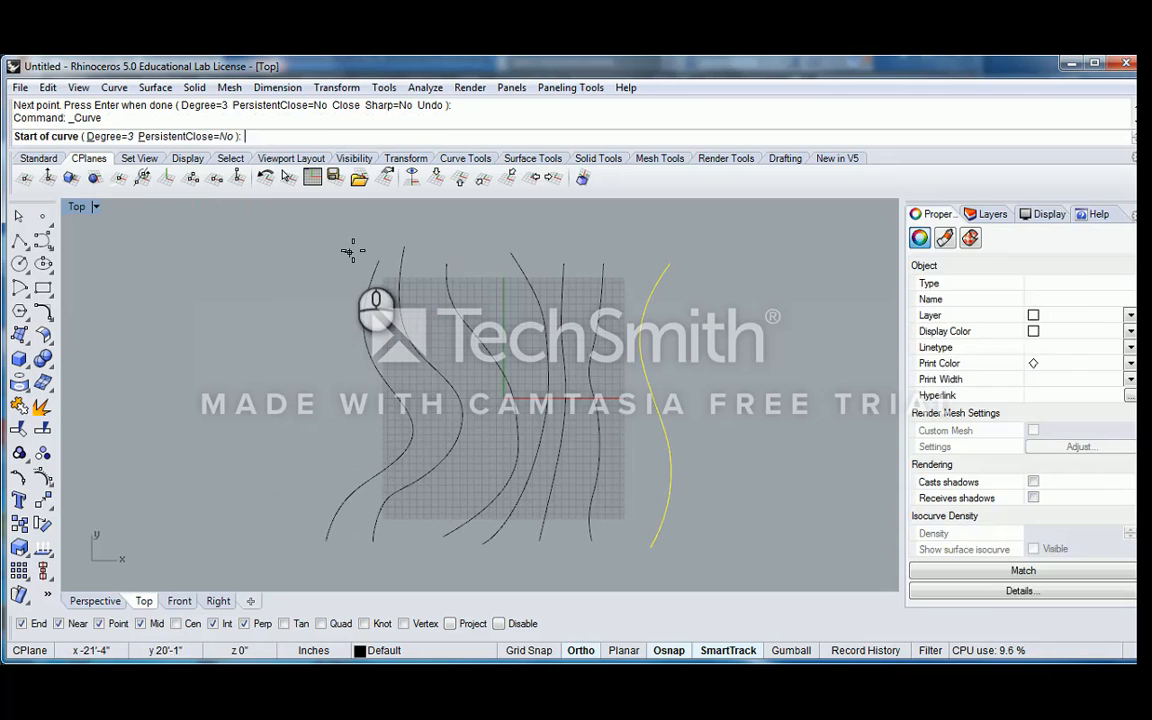
click(353, 250)
click(337, 312)
click(320, 402)
click(304, 494)
click(299, 538)
key(Return)
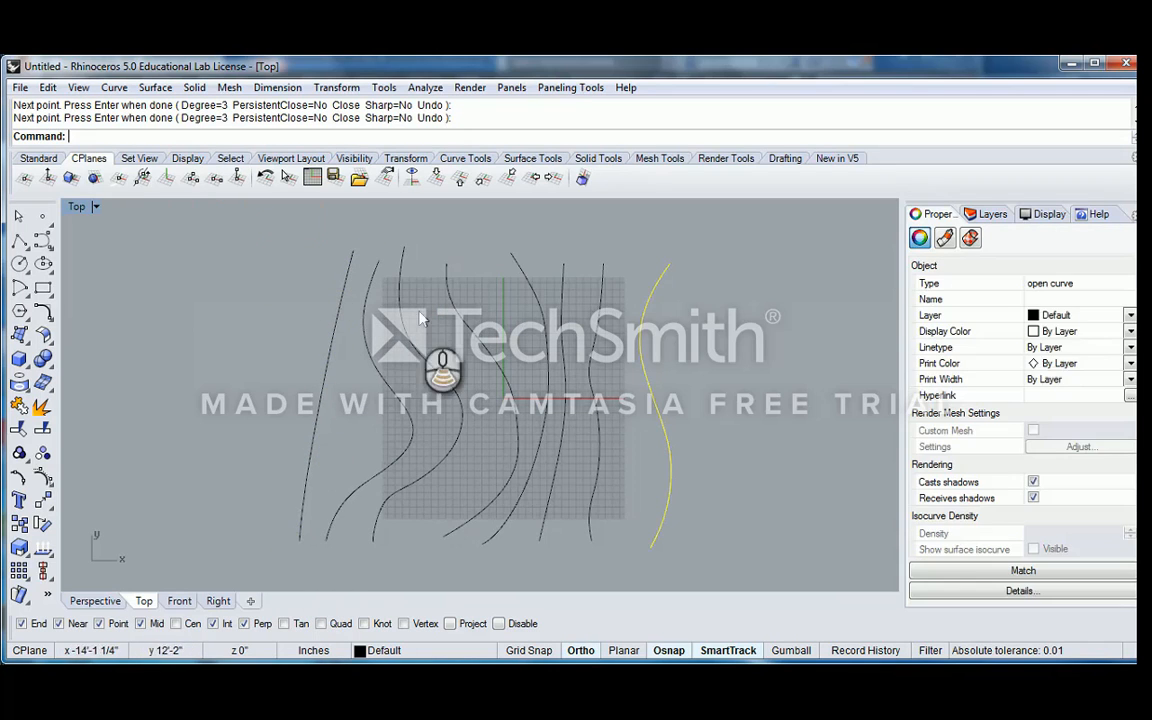
Select all eight curves, switch to a maximized Perspective view to see them, and clear the selection
scroll(422, 316, down, 6)
drag(530, 370, 304, 324)
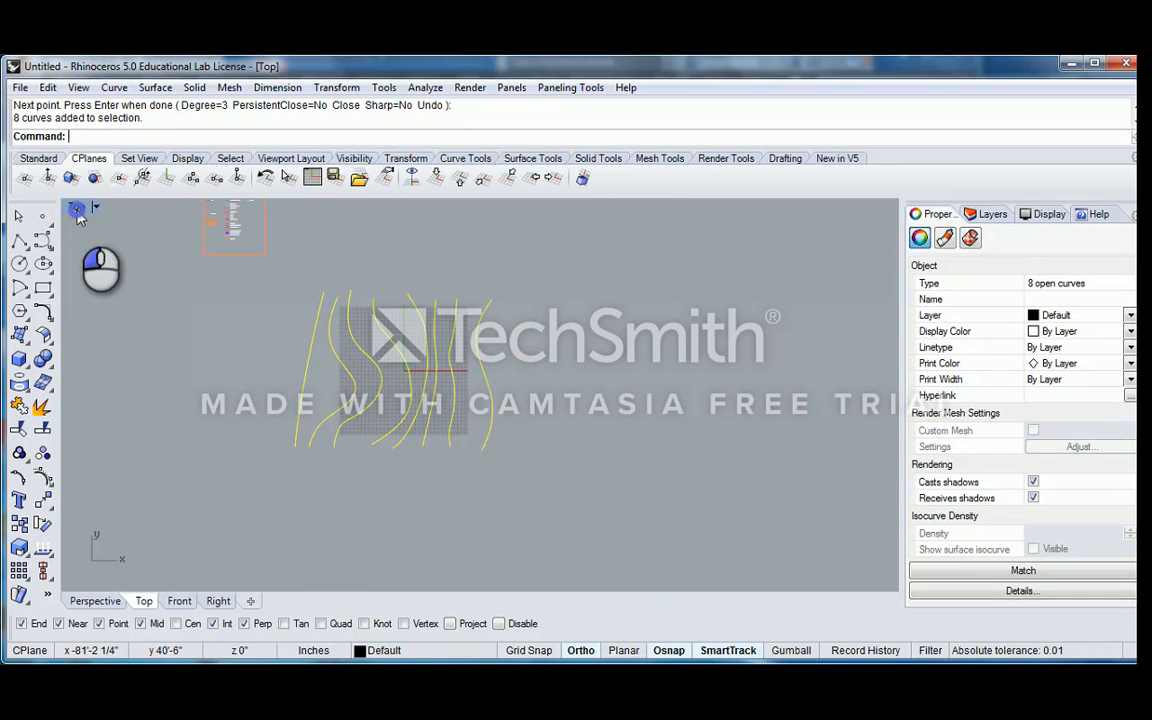
double_click(77, 206)
double_click(508, 207)
right_drag(606, 413, 448, 370)
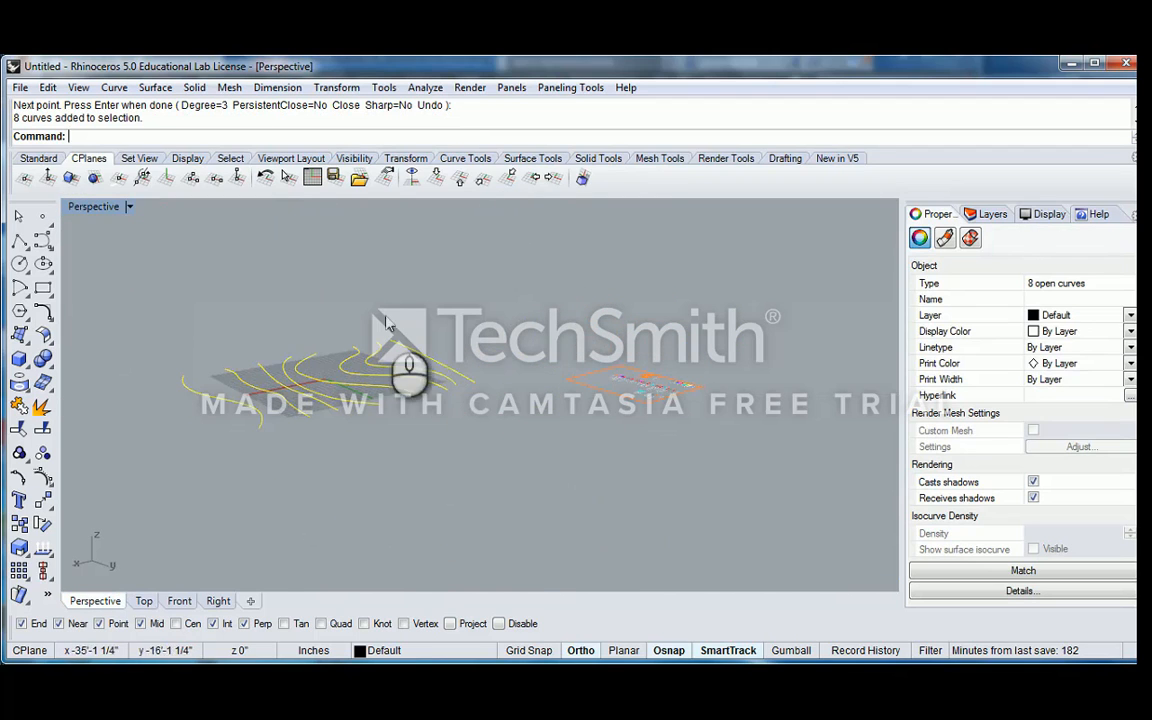
click(376, 308)
right_drag(324, 331, 266, 326)
right_drag(264, 327, 346, 384)
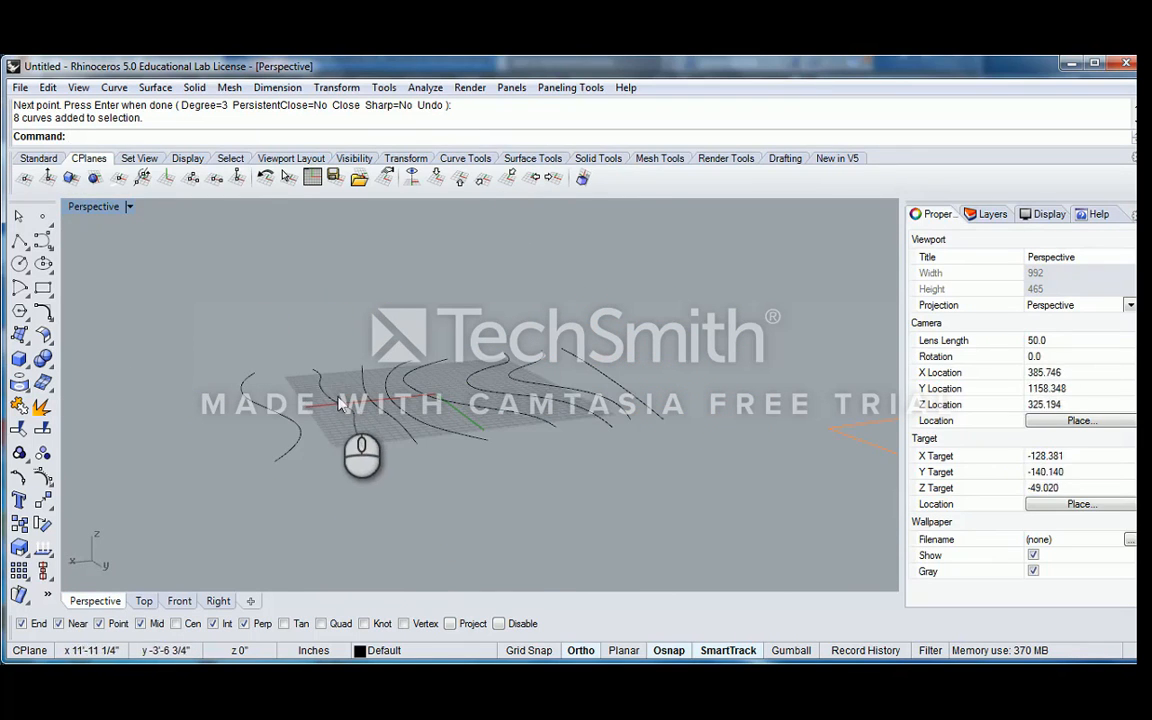
Inspect the two curves nearest the positive X end by selecting each in the Perspective view
click(348, 382)
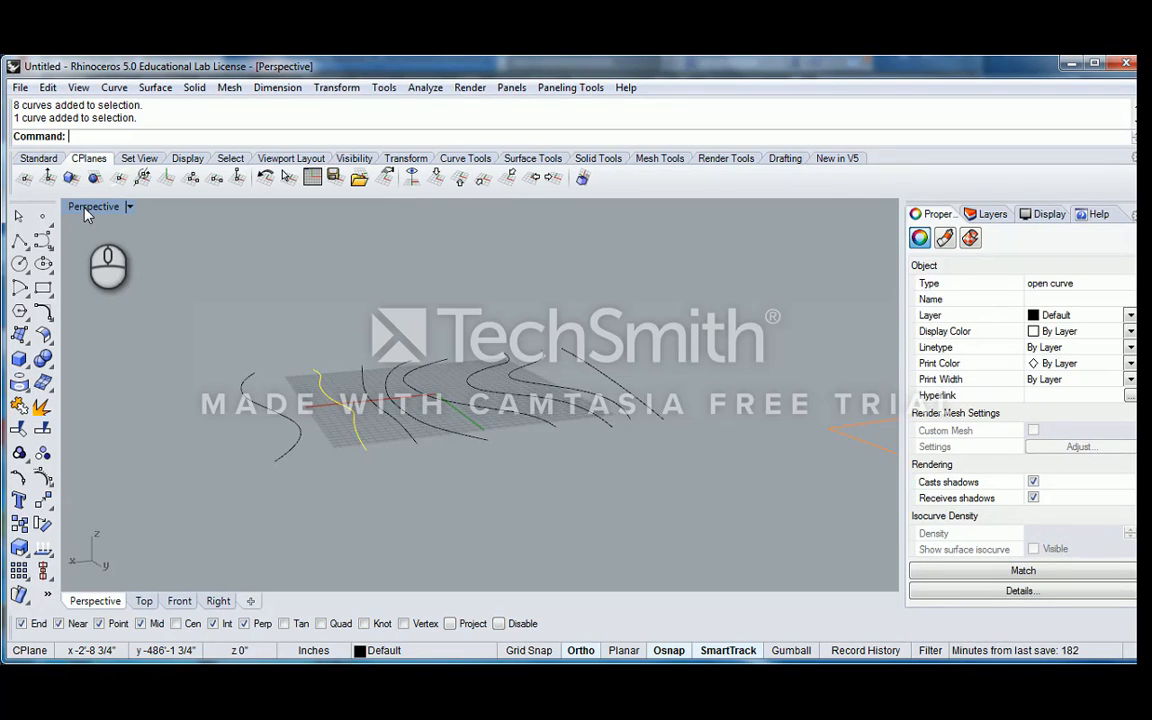
right_drag(365, 431, 481, 408)
click(239, 394)
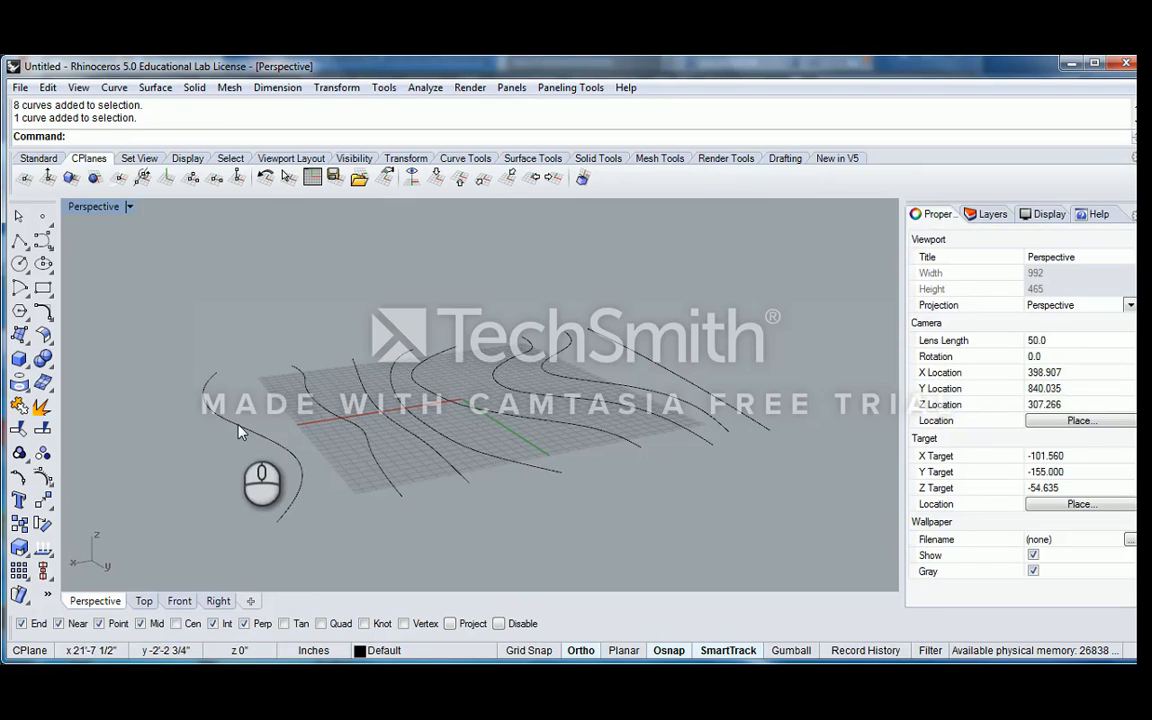
click(240, 429)
right_drag(293, 408, 333, 340)
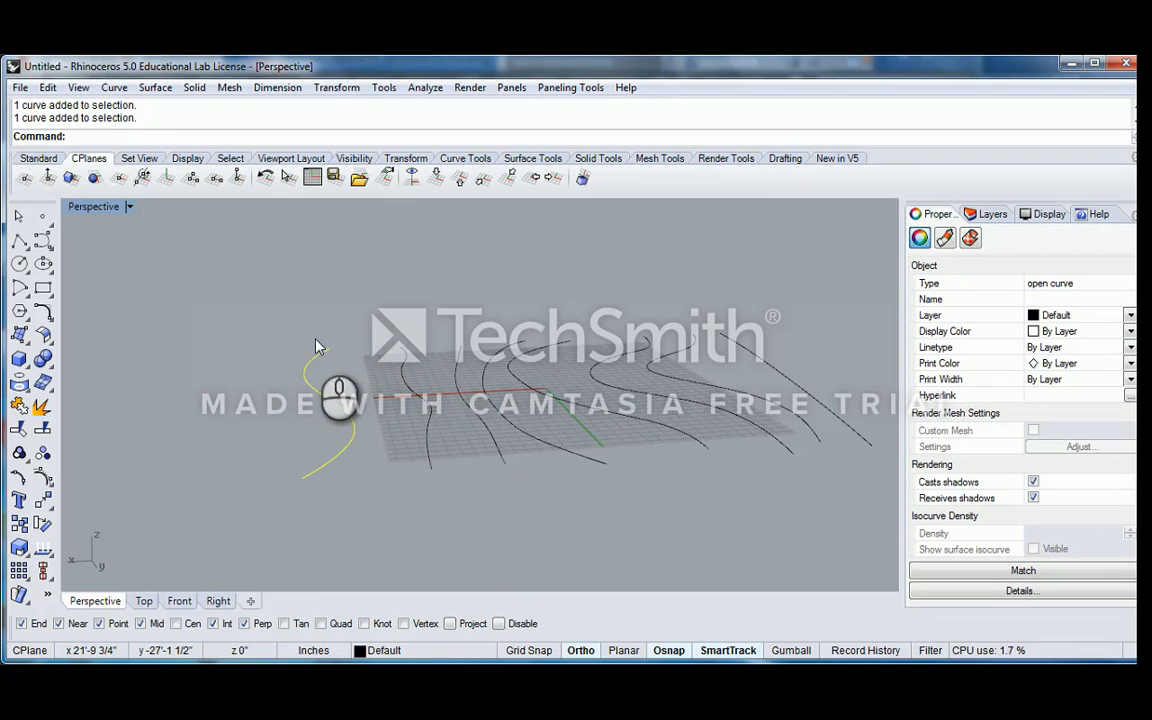
Try to move the second curve from the positive X end vertically by 1'
click(404, 378)
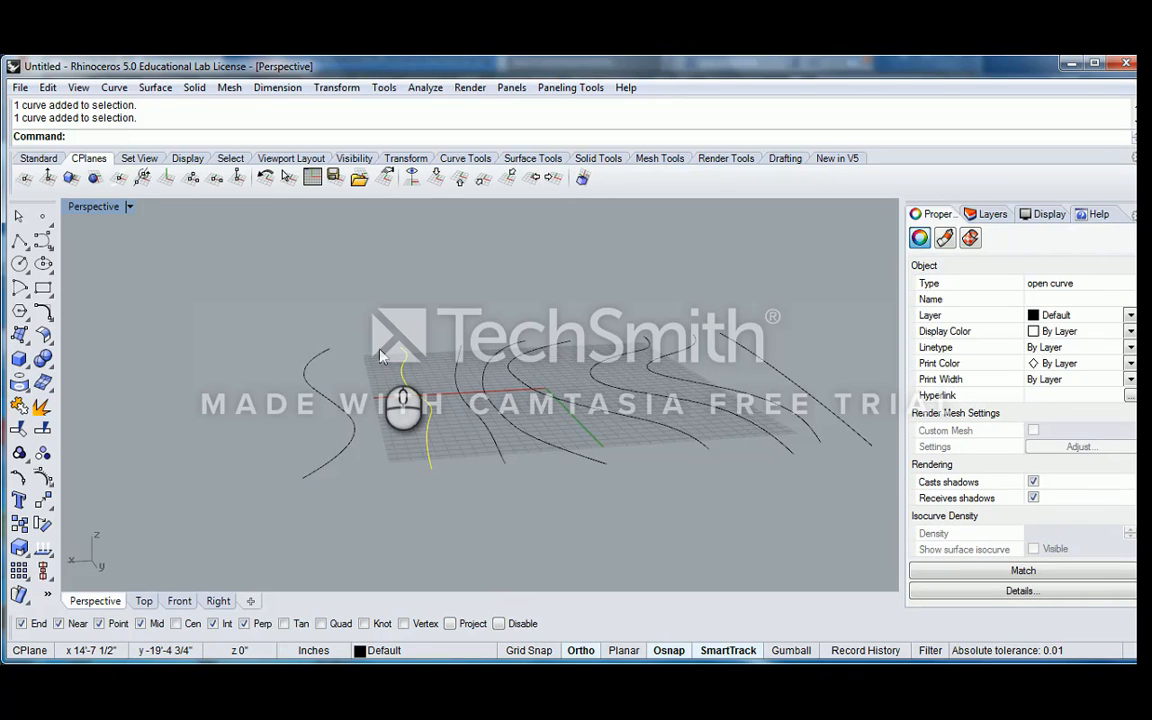
right_drag(380, 355, 453, 337)
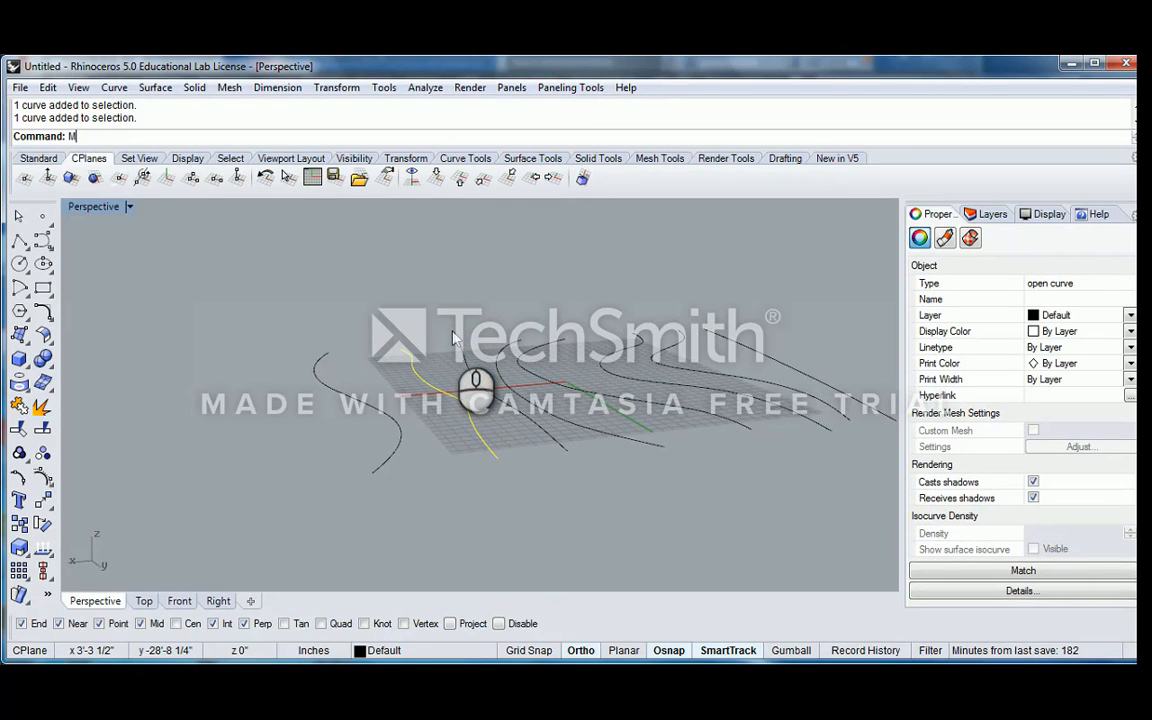
key(Return)
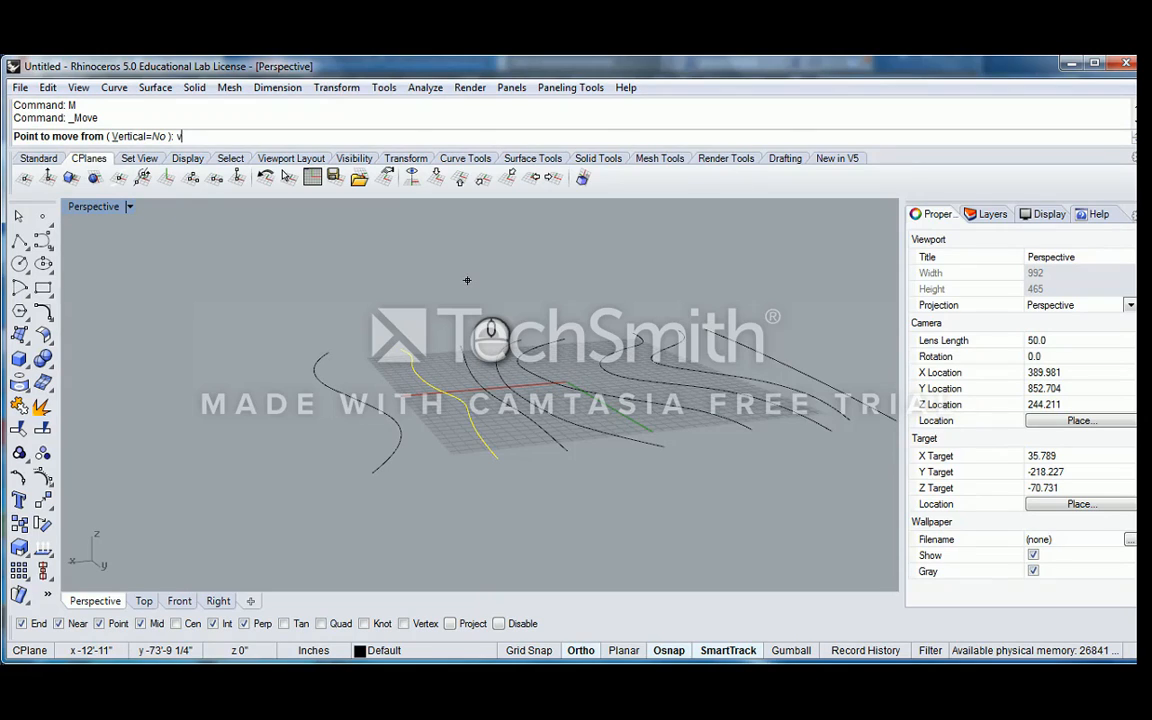
key(Return)
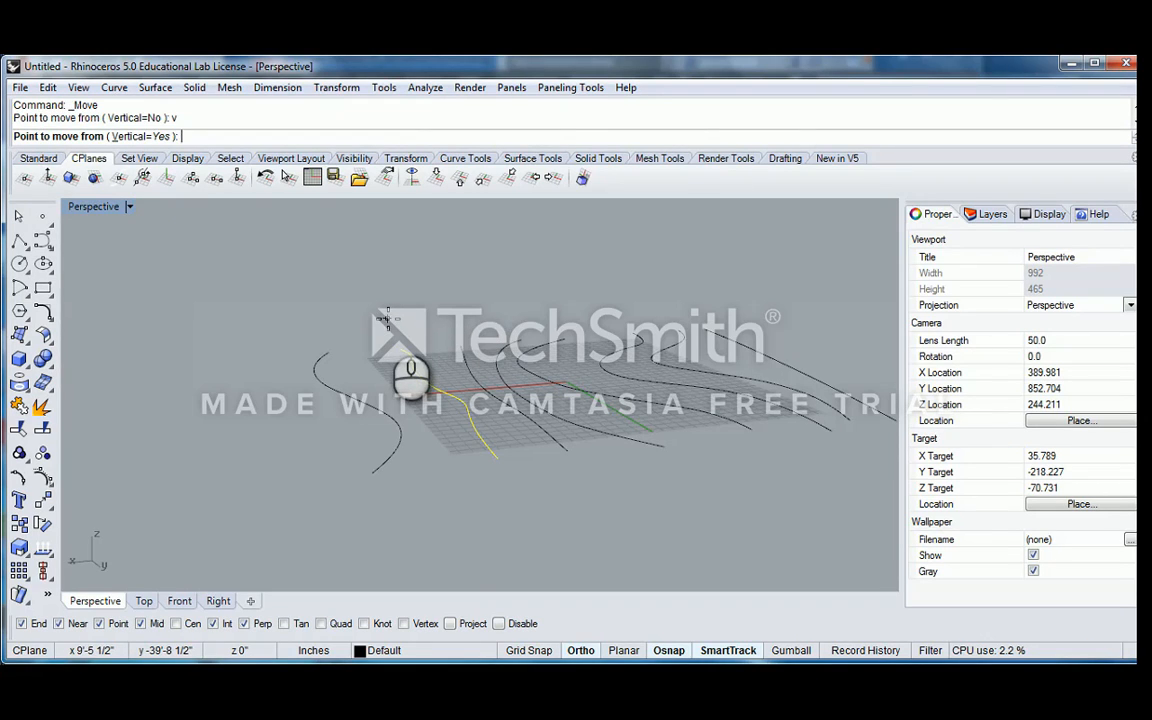
click(420, 372)
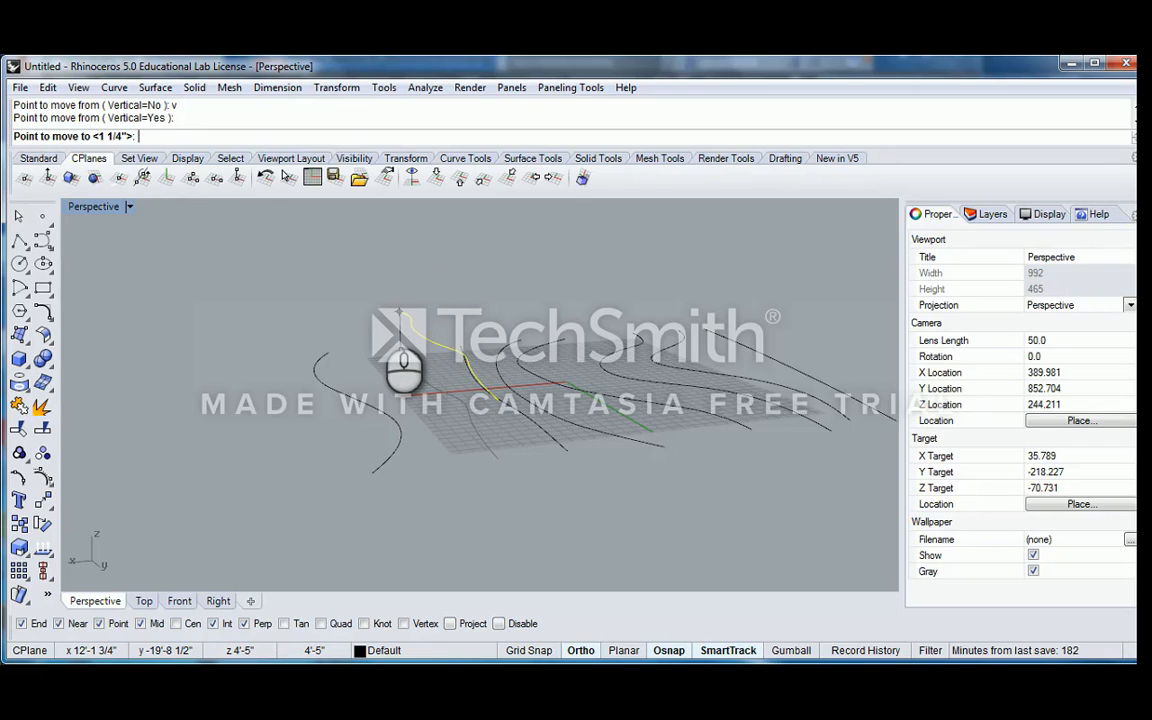
text(1')
key(Return)
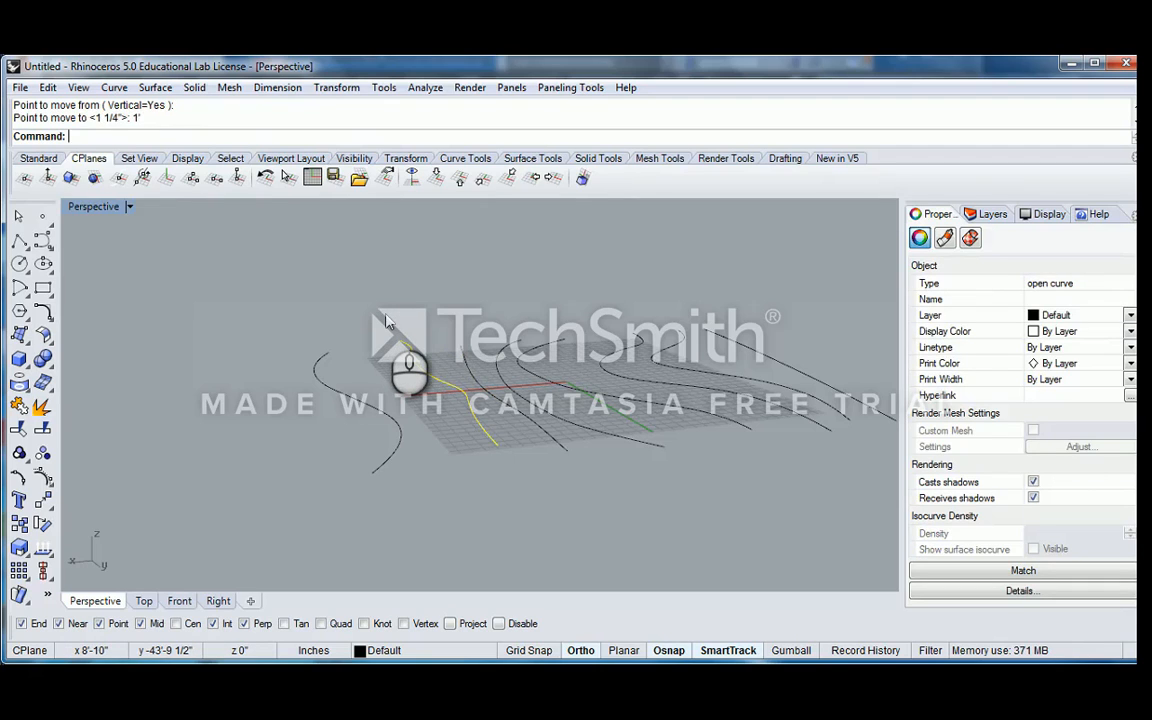
key(ctrl+z)
Move the second curve from the positive X end vertically by 2'
text(M)
key(Return)
text(v)
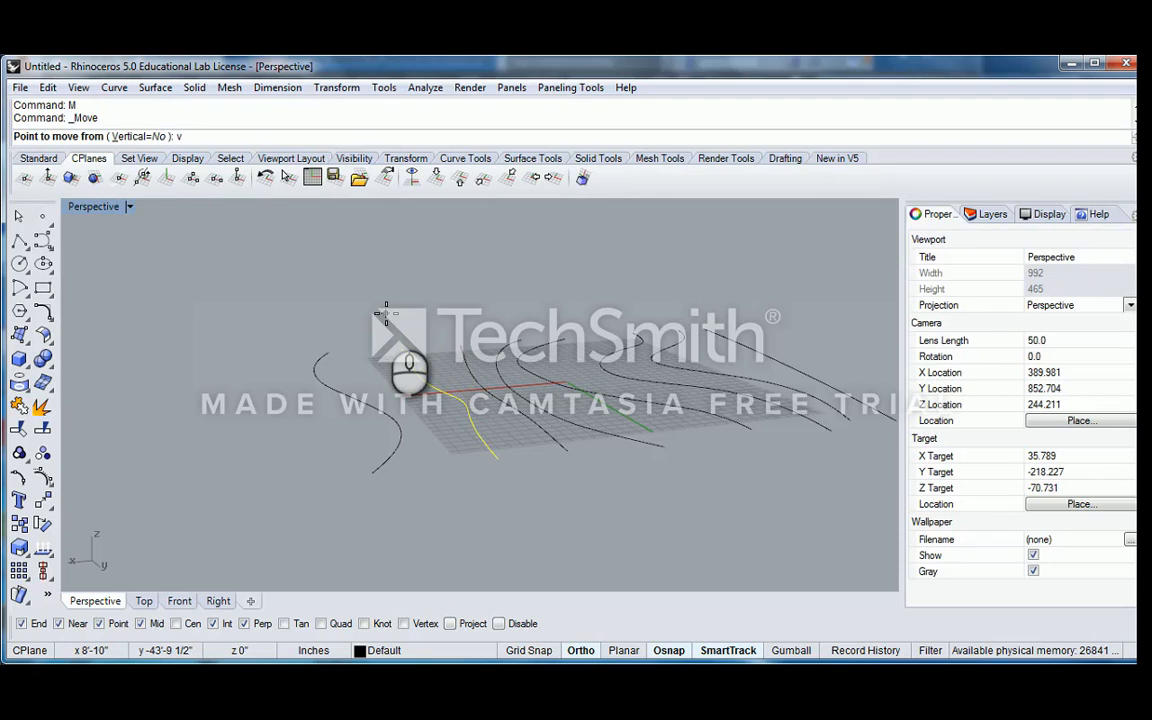
click(397, 296)
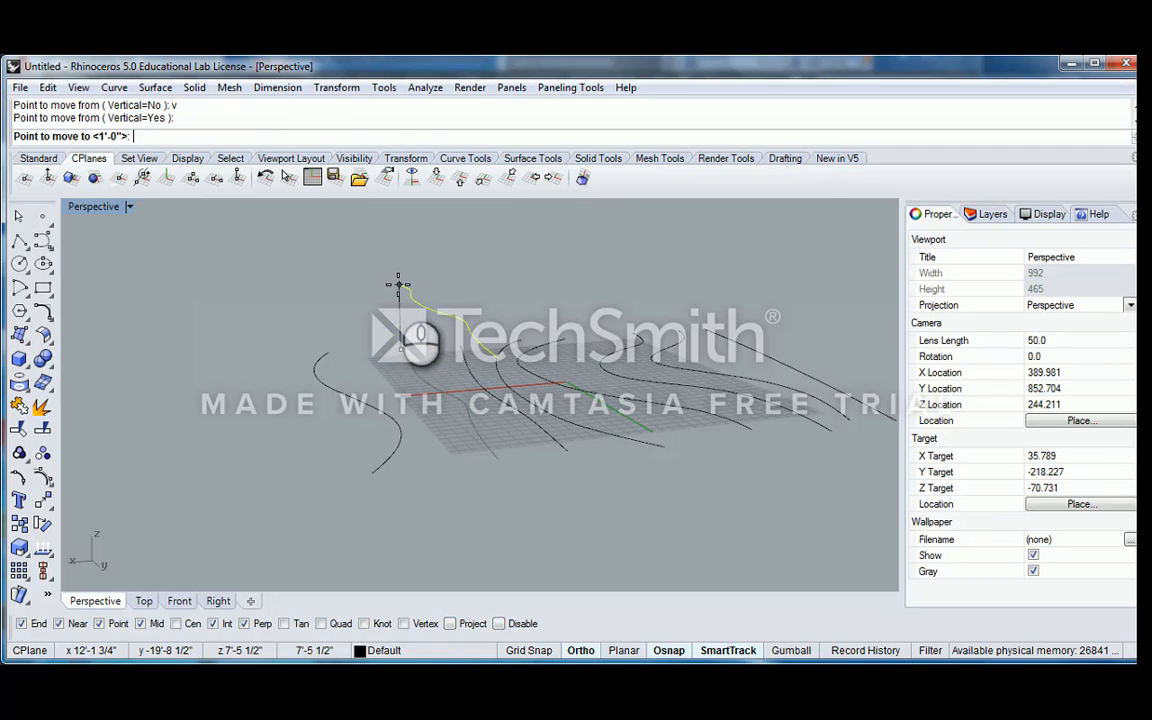
text(2')
key(Return)
Move the third curve from the positive X end vertically by 4'
shift+right_drag(489, 338, 443, 336)
click(417, 374)
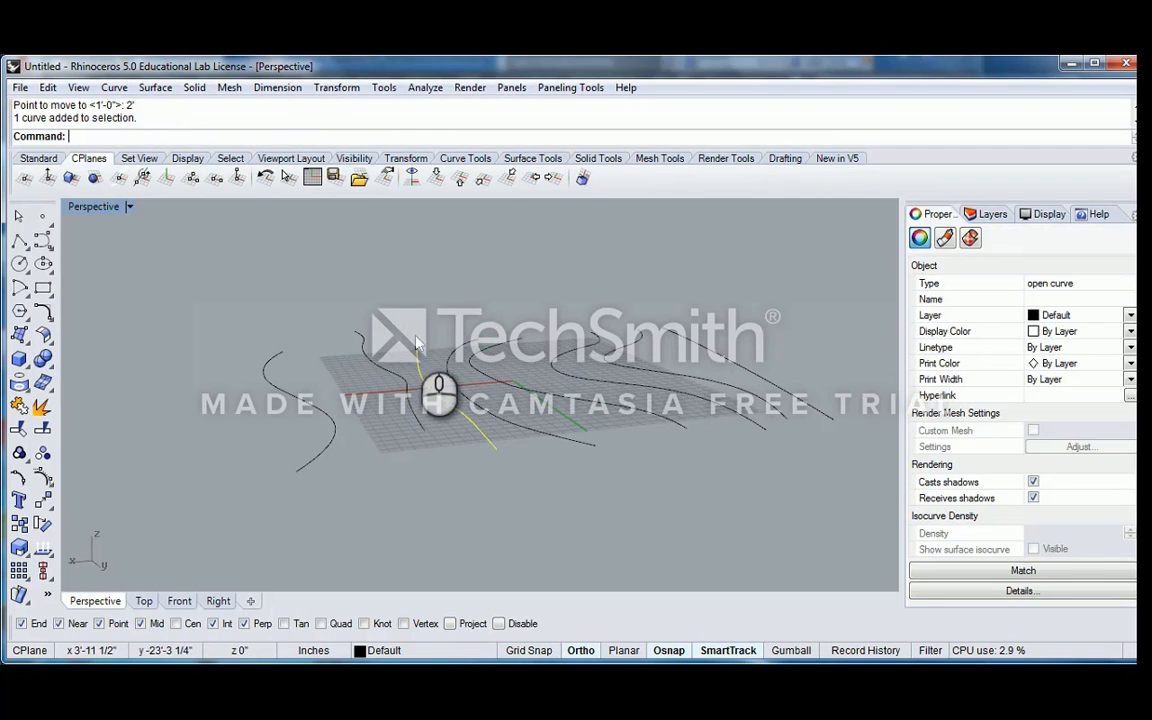
text(M)
key(Return)
text(v)
key(Return)
click(438, 386)
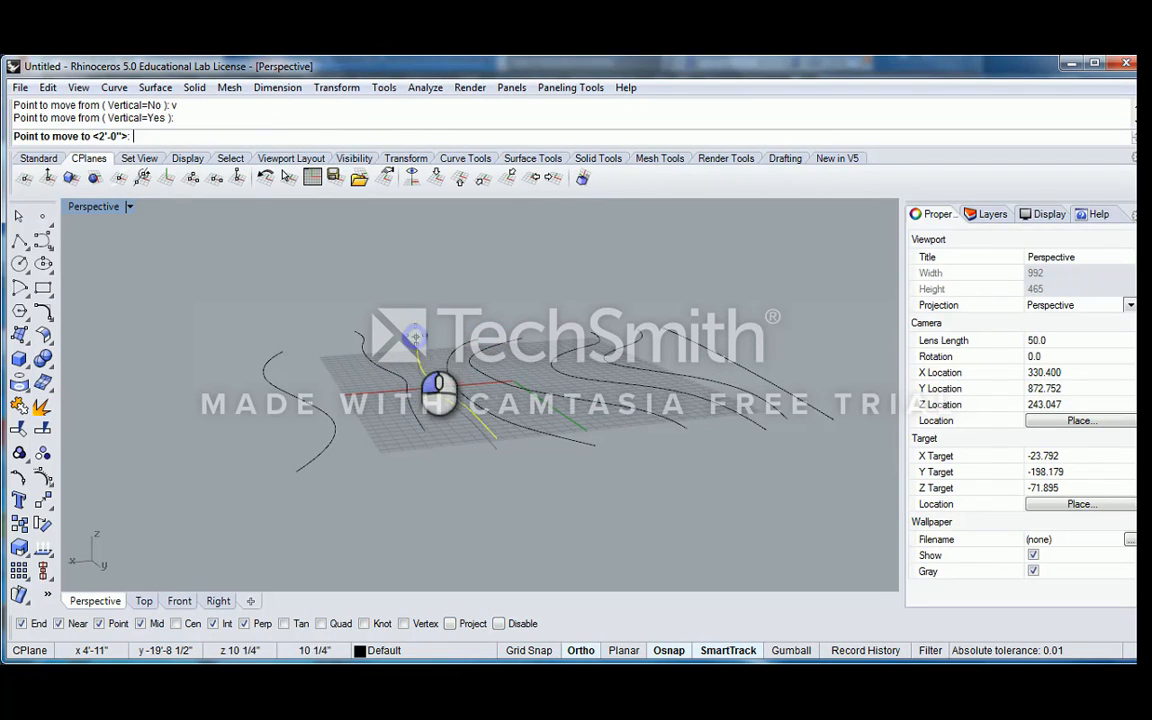
text(4)
key(Return)
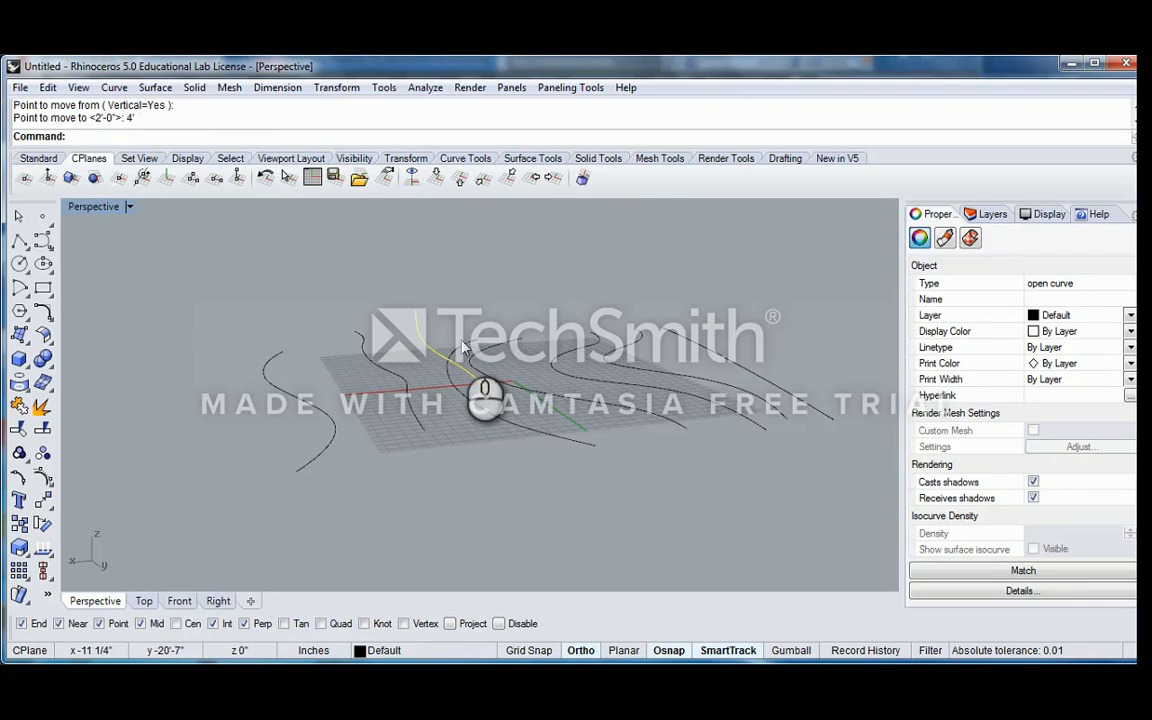
Move the fourth curve from the positive X end vertically by 6'
click(486, 337)
text(M)
key(Return)
click(486, 336)
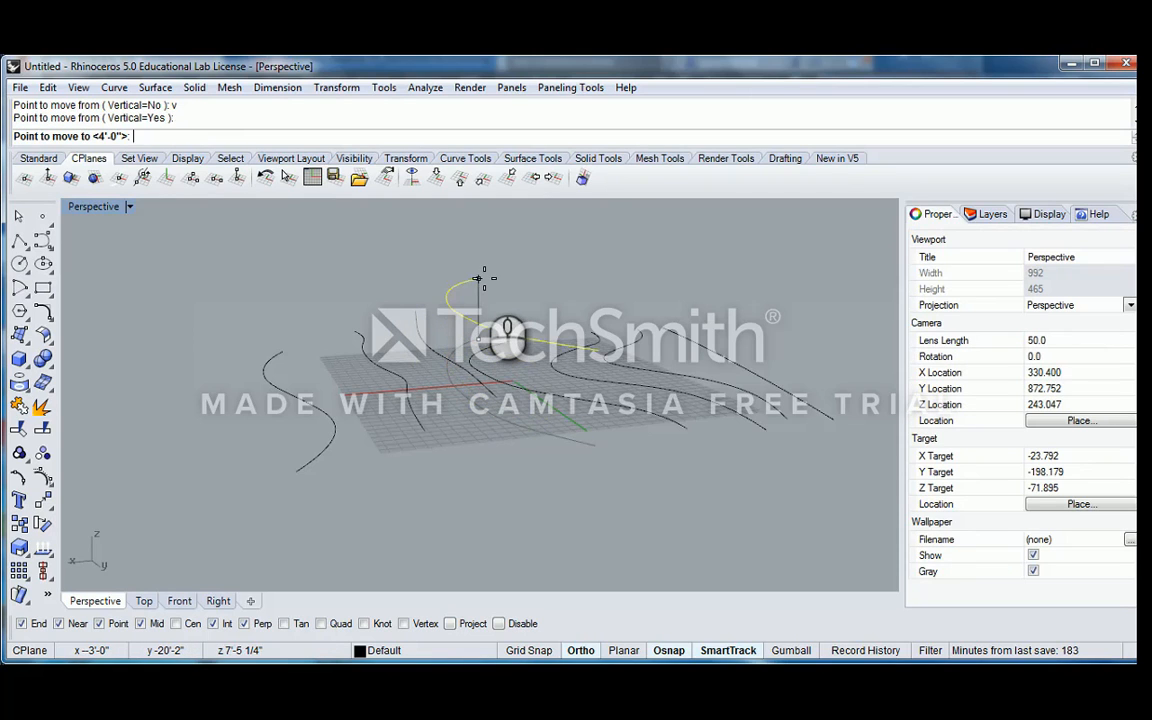
text(6')
key(Return)
Move the fifth curve from the positive X end vertically by 8', using its end point as the base
click(521, 339)
text(M)
key(Return)
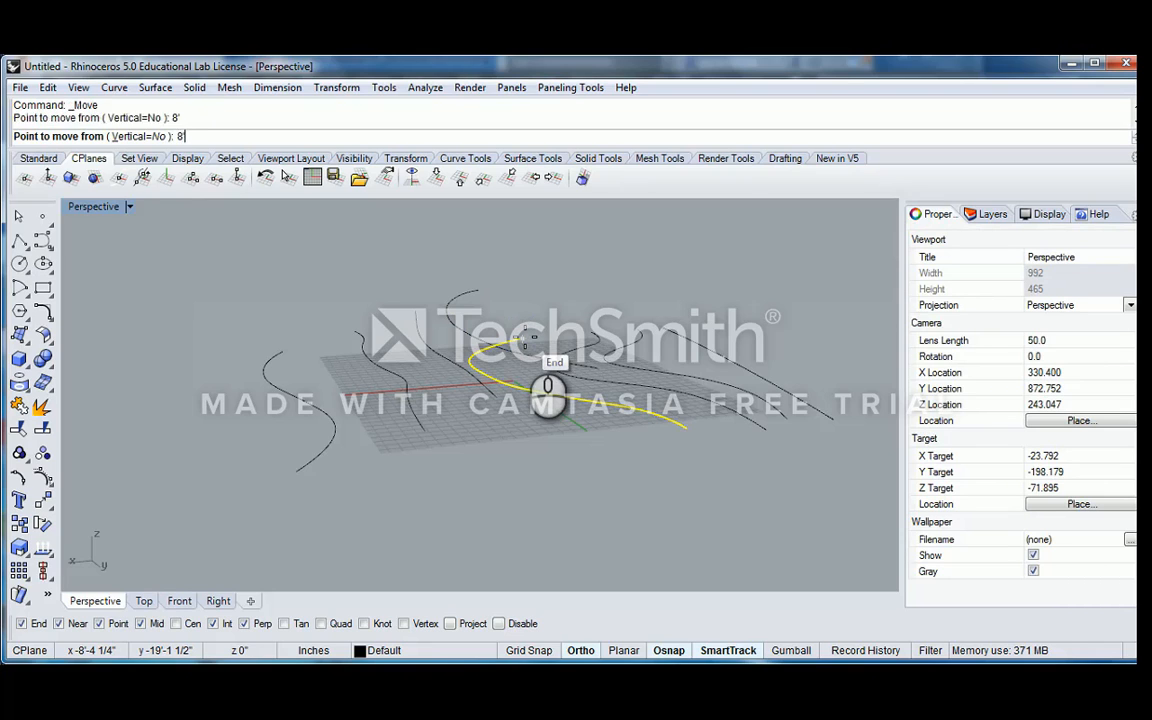
text(8')
key(Return)
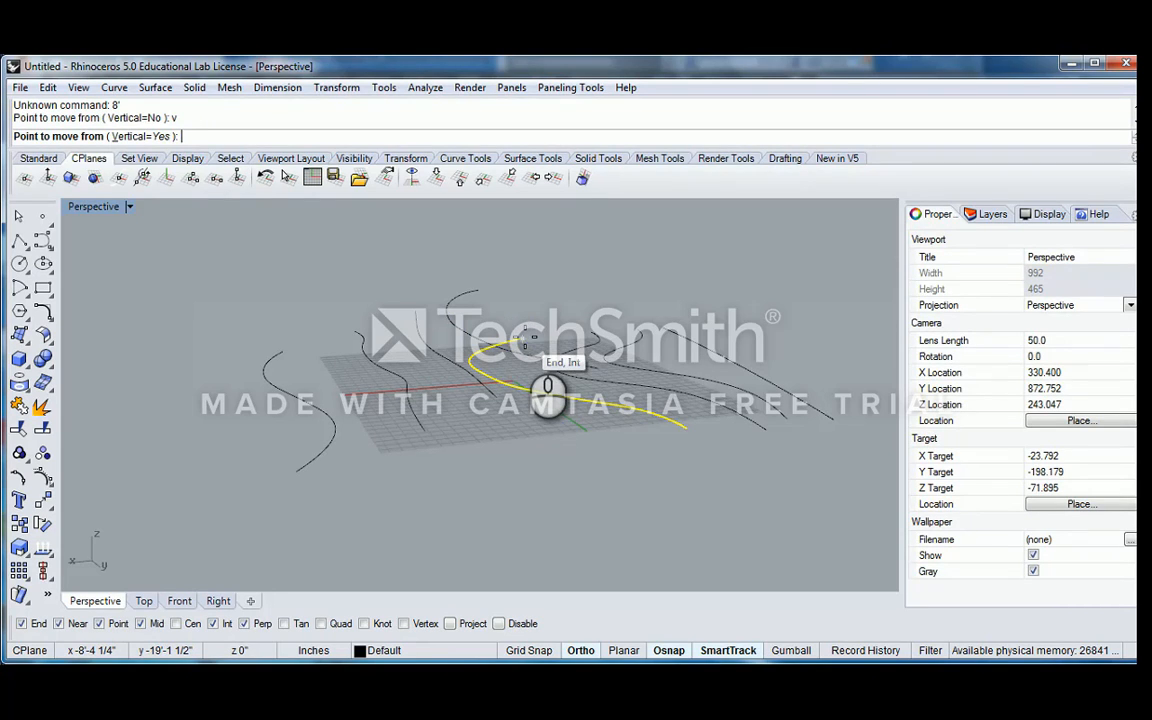
click(524, 336)
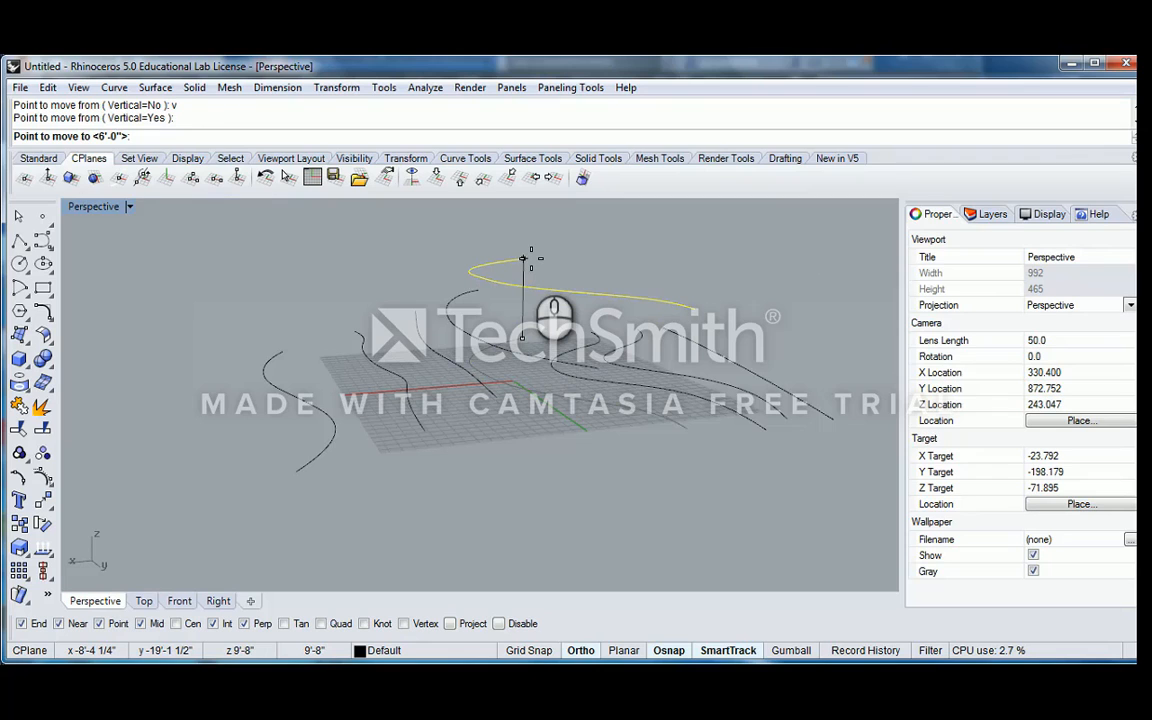
text(8')
key(Return)
Move the sixth curve from the positive X end vertically by 10'
right_drag(477, 232, 505, 358)
text(m)
key(Return)
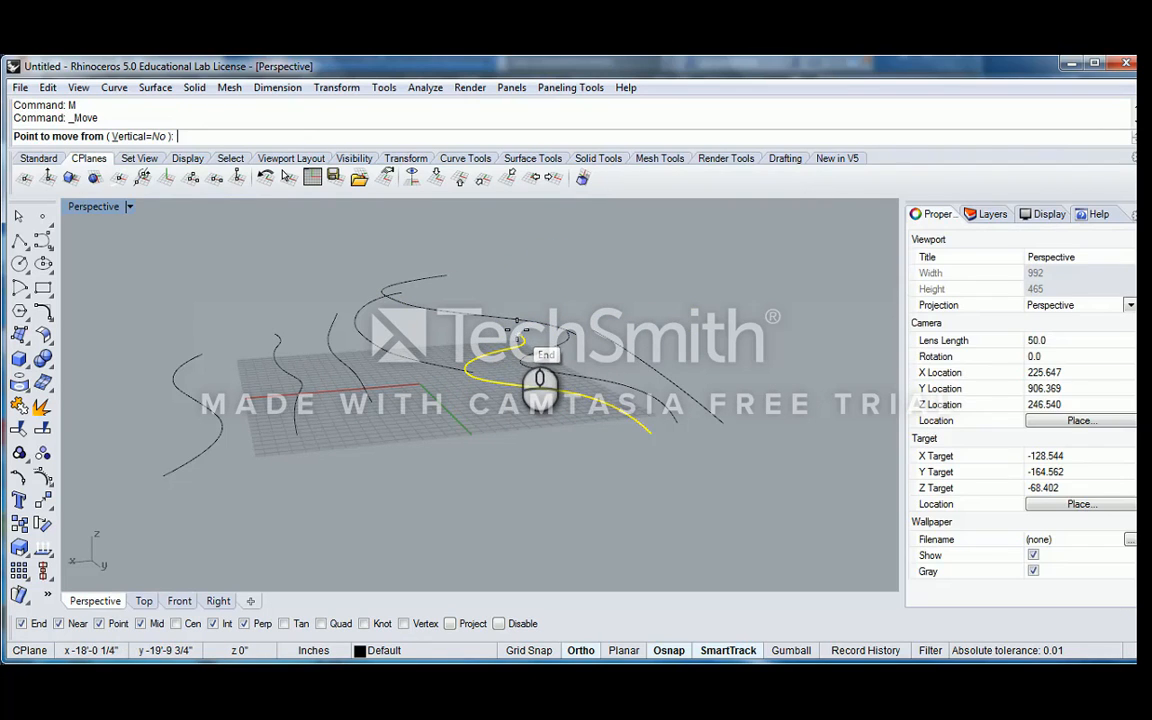
click(521, 338)
text(10)
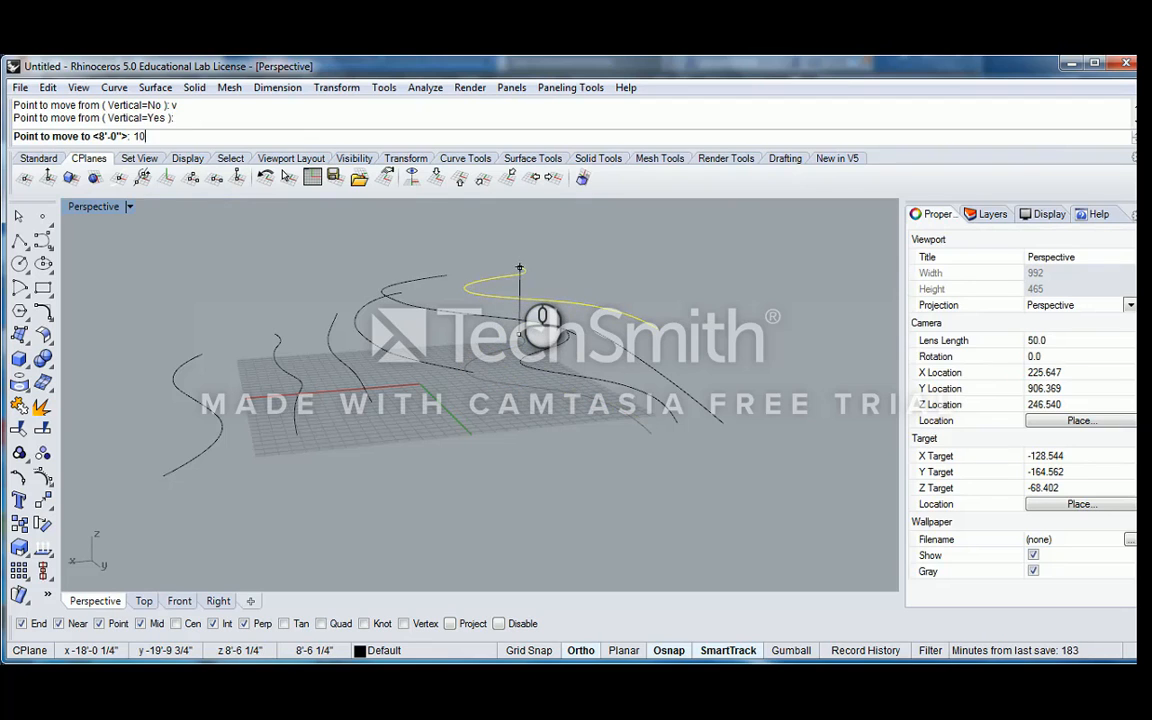
text(')
key(Return)
Move the seventh curve from the positive X end vertically by 12' and select the last curve at the negative X end
right_drag(545, 419, 601, 328)
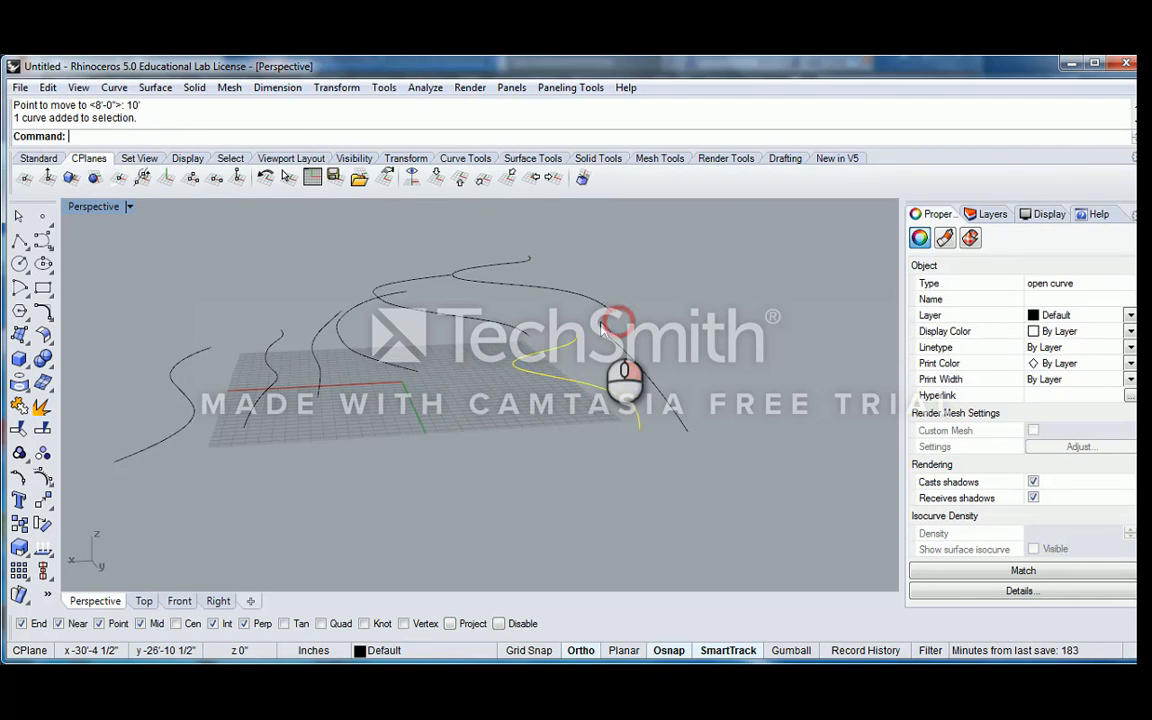
text(m)
key(Return)
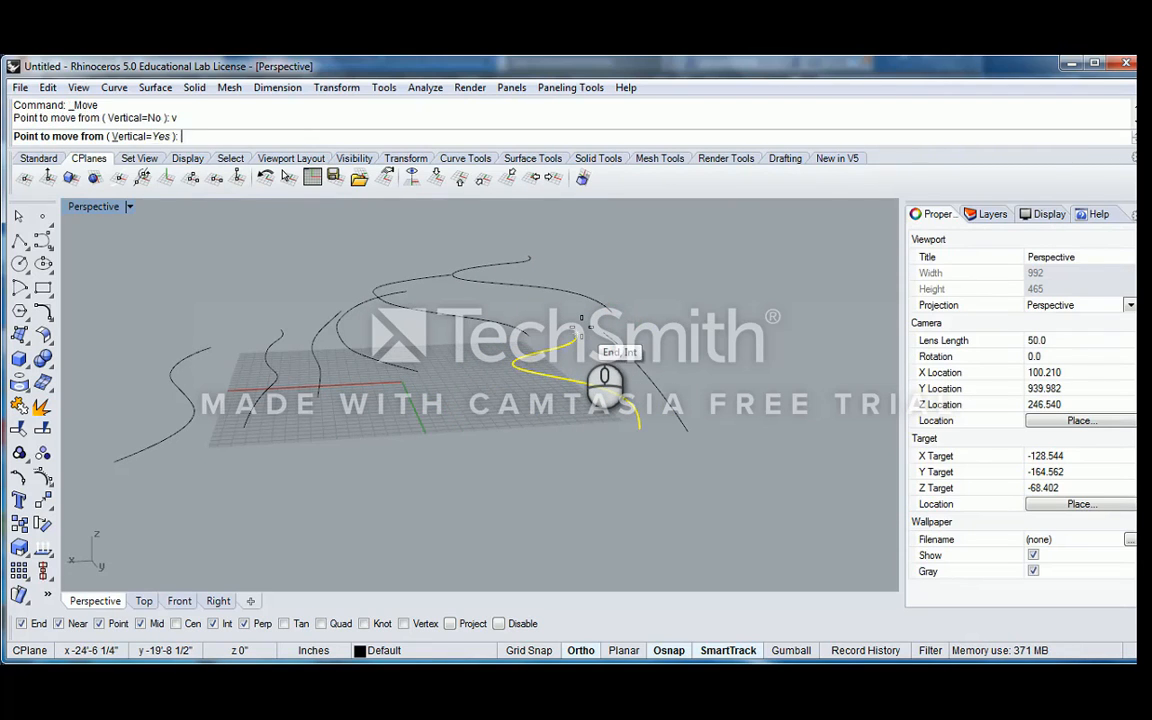
click(580, 330)
text(12')
key(Return)
click(623, 348)
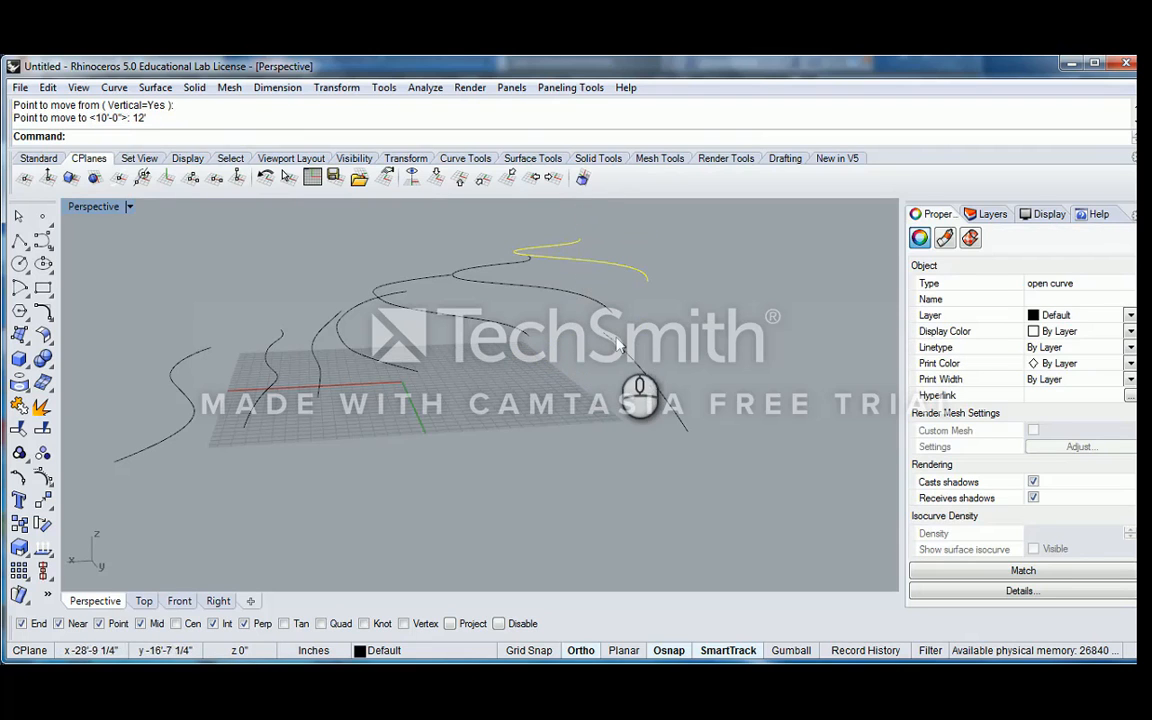
text(m)
key(Return)
click(603, 332)
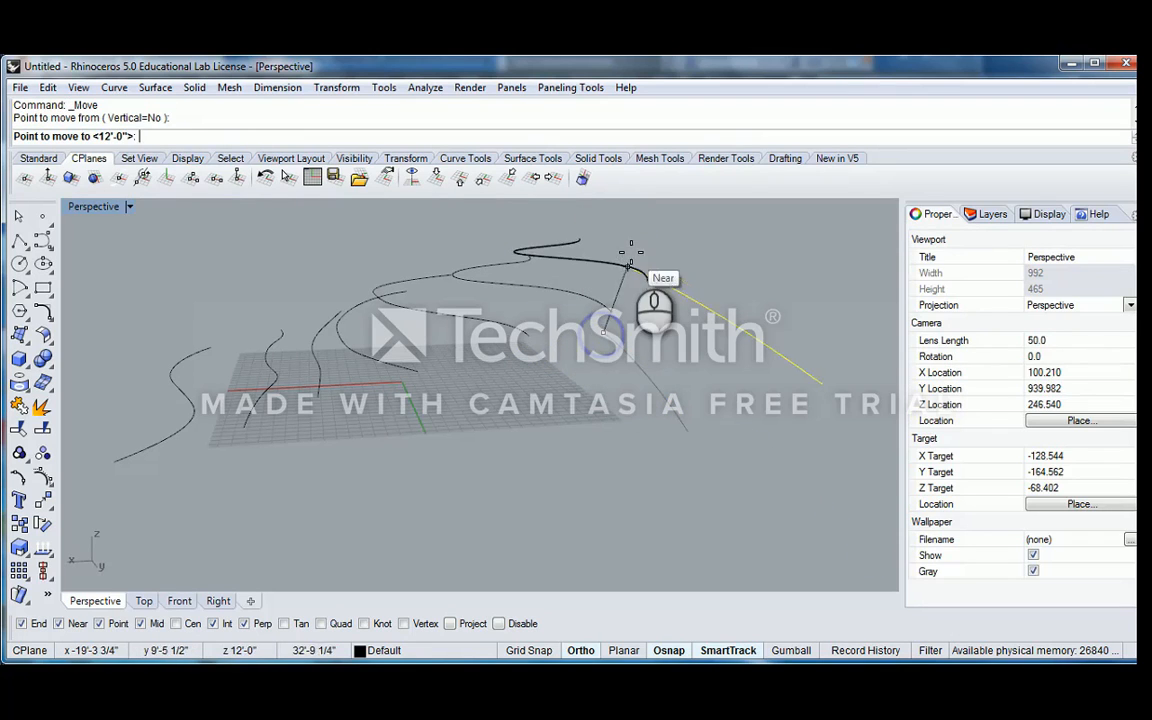
key(Escape)
Move the selected last curve at the negative X end vertically by 14'
text(m)
key(Return)
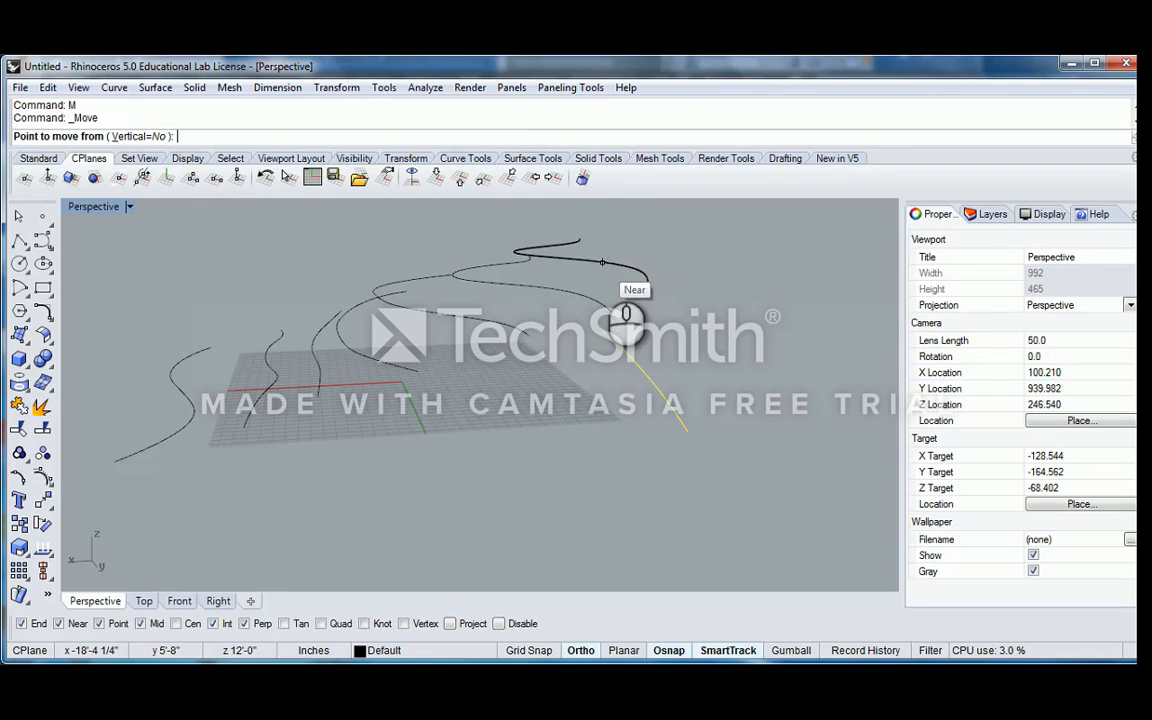
text(v)
key(Return)
click(603, 331)
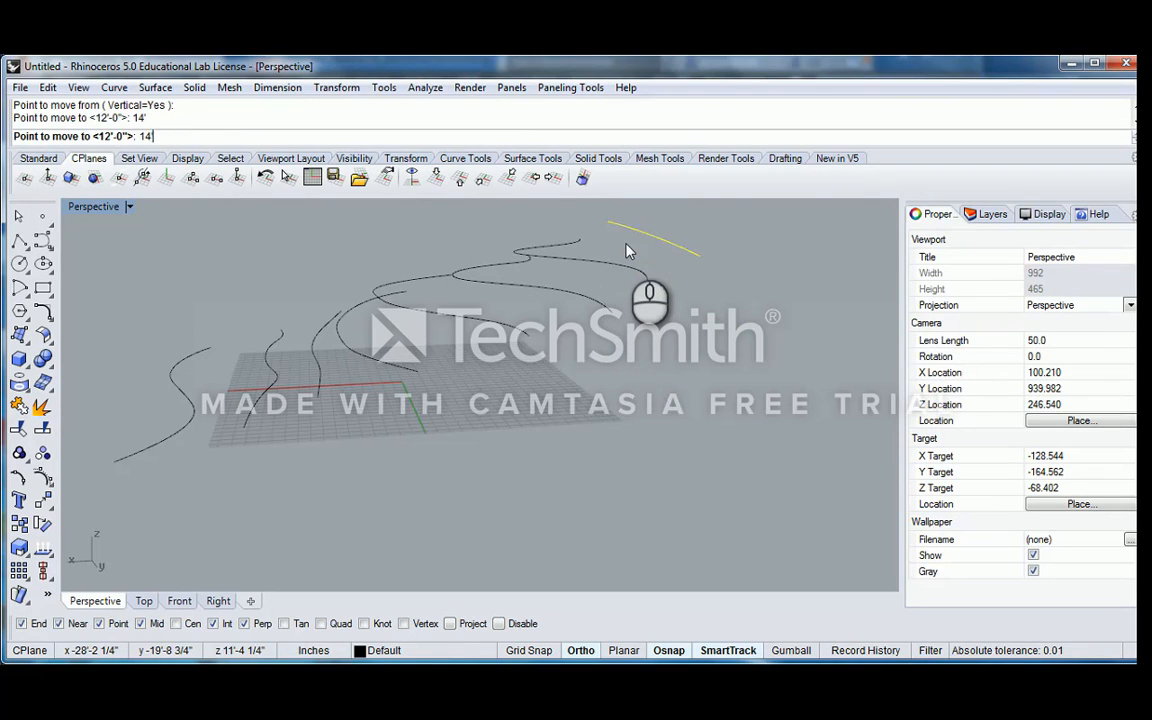
Examine the stepped heights of all eight curves from several angles in Perspective, selecting them together to highlight them
right_drag(622, 246, 600, 303)
click(656, 329)
right_drag(688, 376, 688, 328)
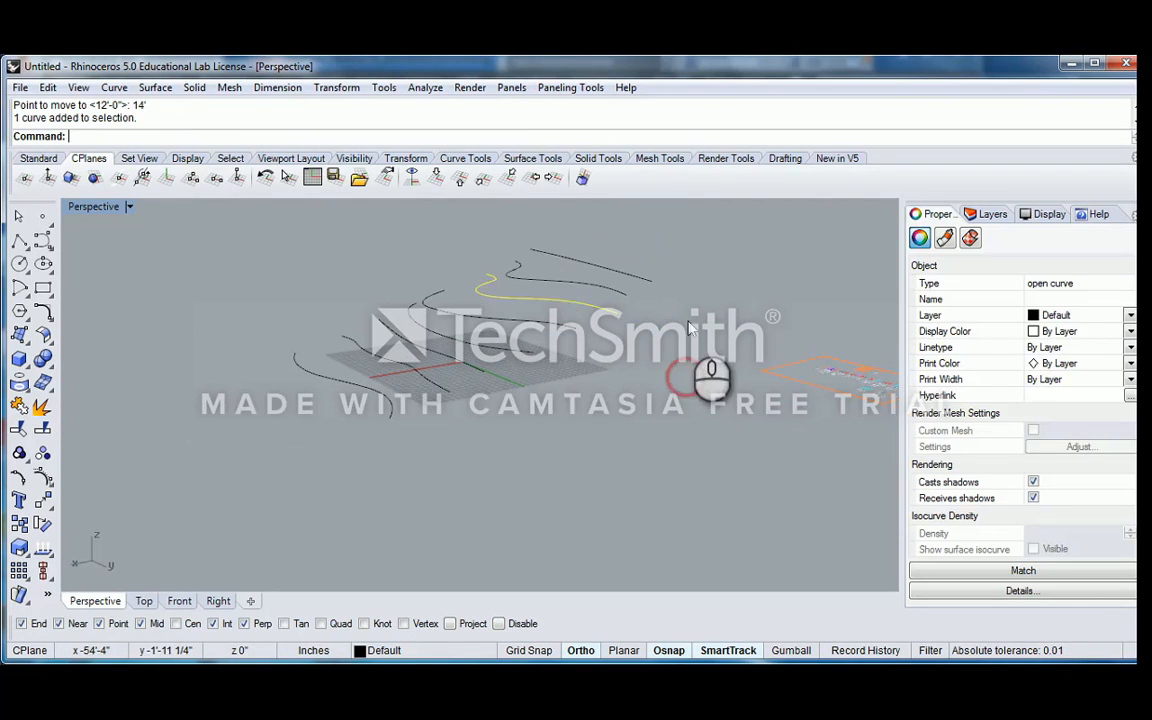
drag(686, 260, 302, 436)
right_drag(581, 326, 549, 348)
right_drag(549, 348, 470, 342)
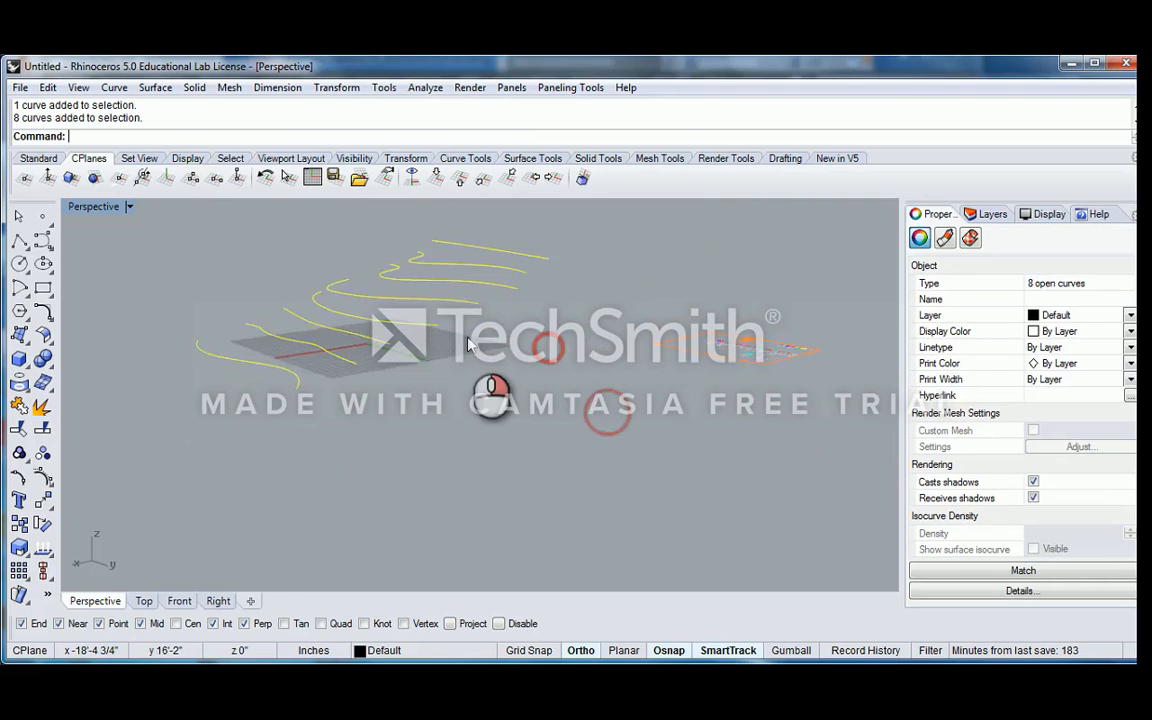
click(571, 335)
right_drag(543, 306, 412, 302)
shift+right_drag(406, 301, 656, 321)
scroll(469, 331, up, 2)
Inspect the three highest curves by selecting each of them, and clear the selection
drag(703, 251, 334, 452)
right_drag(640, 400, 684, 276)
click(697, 384)
click(676, 277)
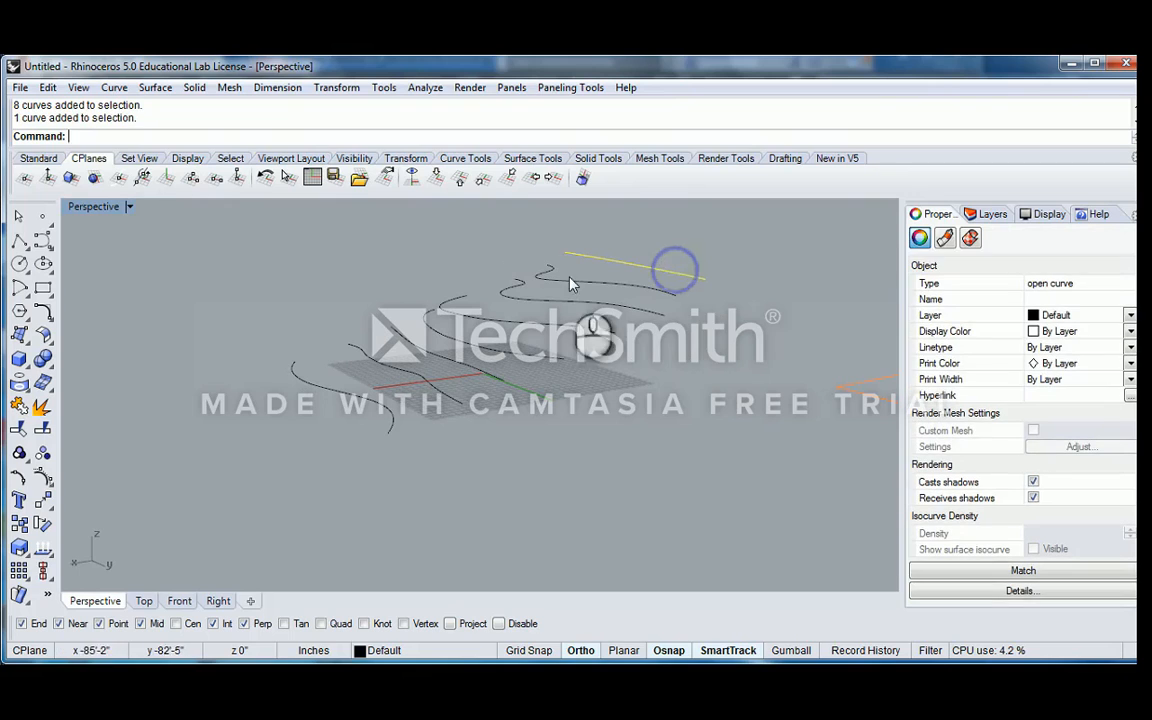
shift+click(522, 297)
shift+click(566, 285)
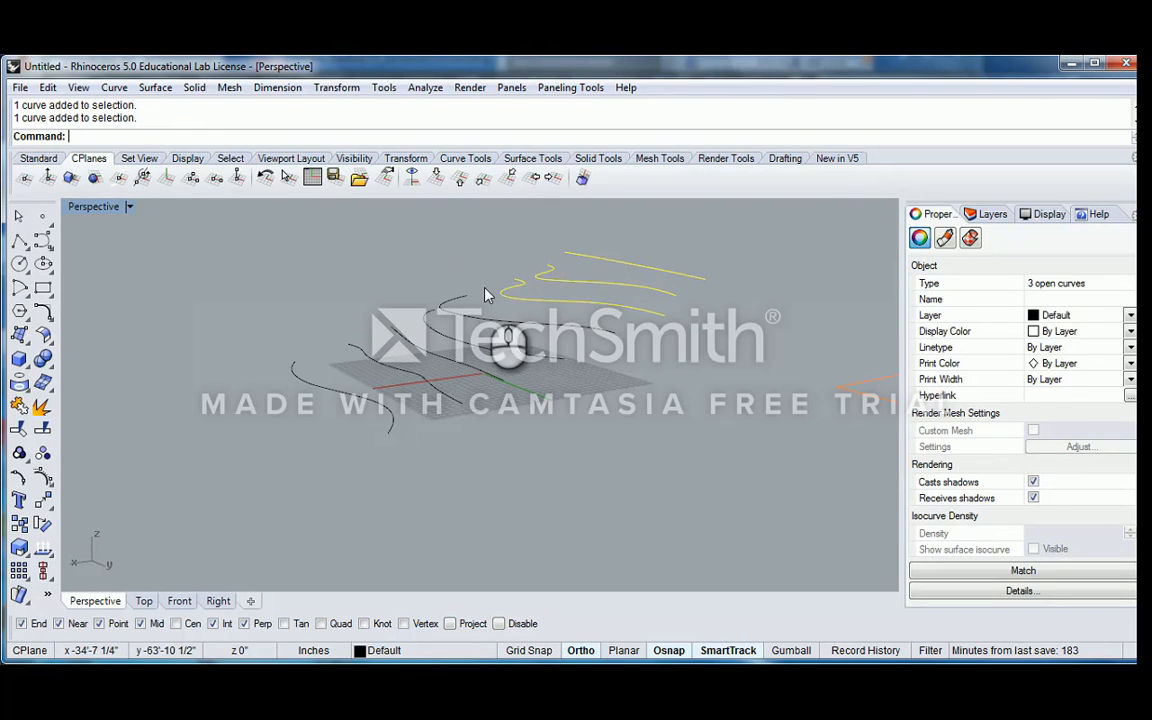
click(471, 247)
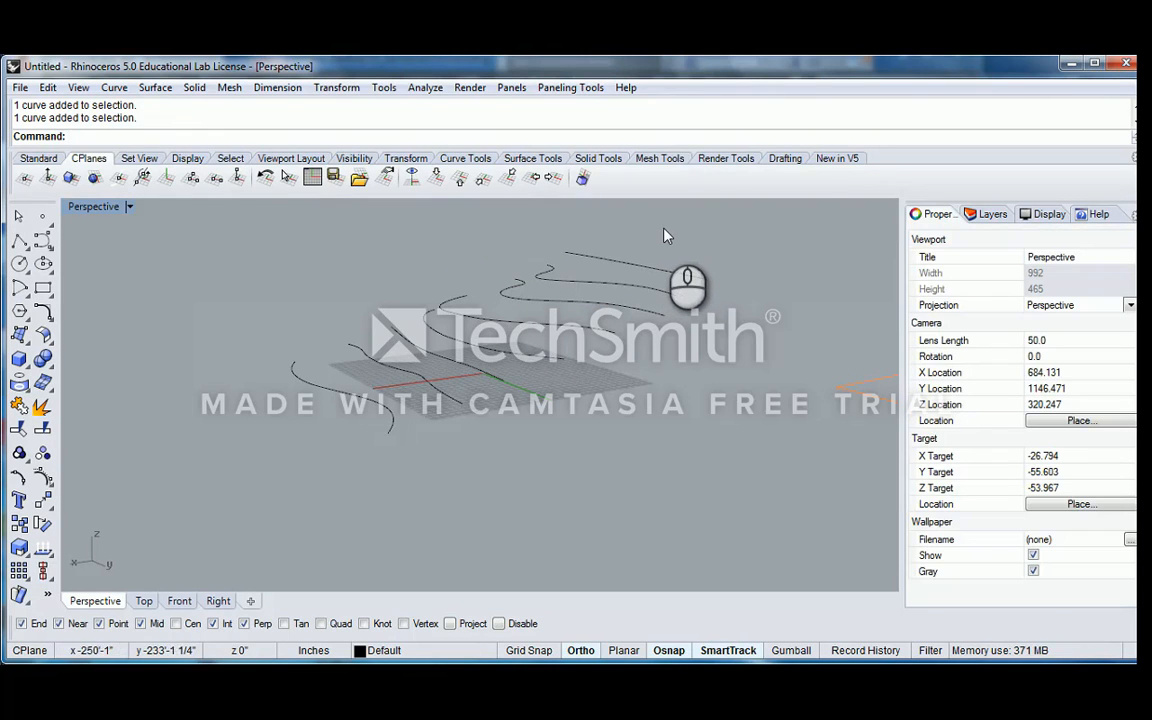
right_drag(664, 231, 652, 230)
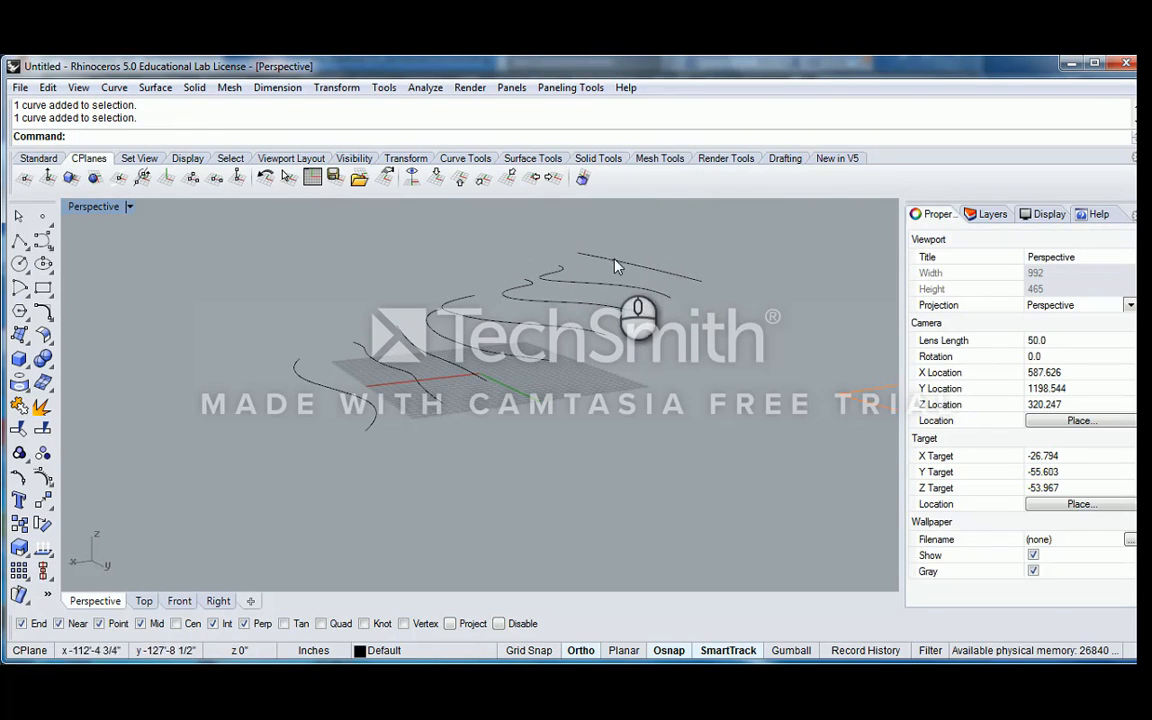
Select all eight curves and show them in a maximized Perspective view
click(303, 380)
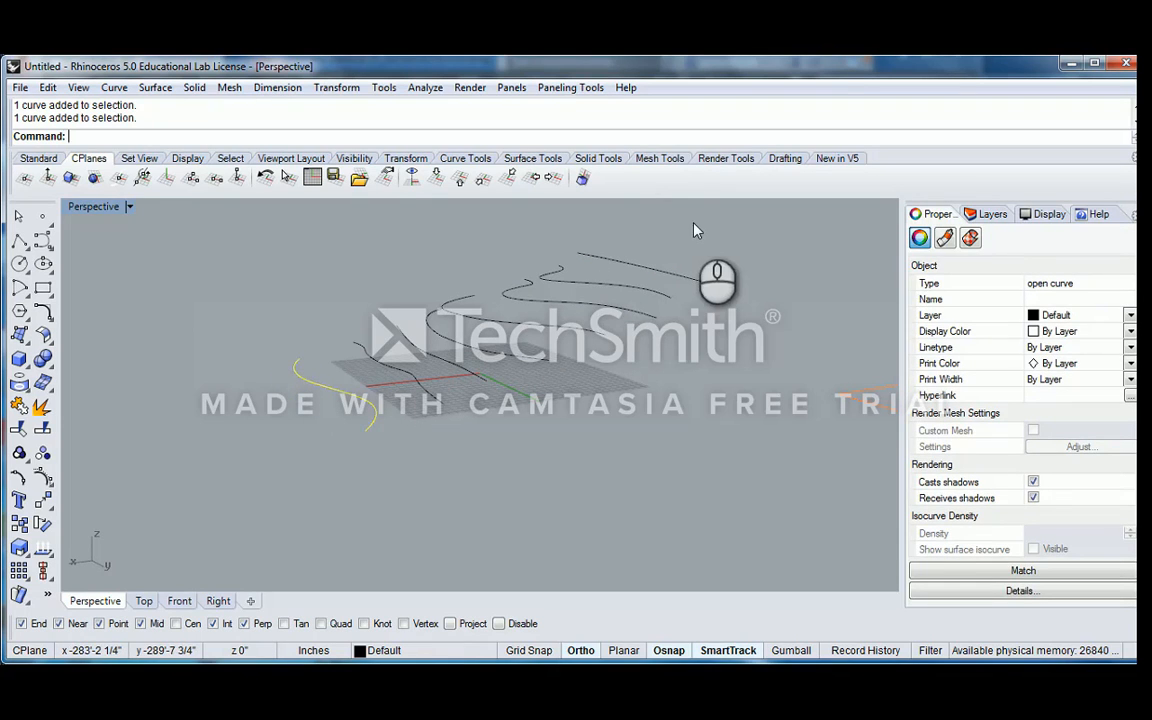
drag(697, 230, 325, 405)
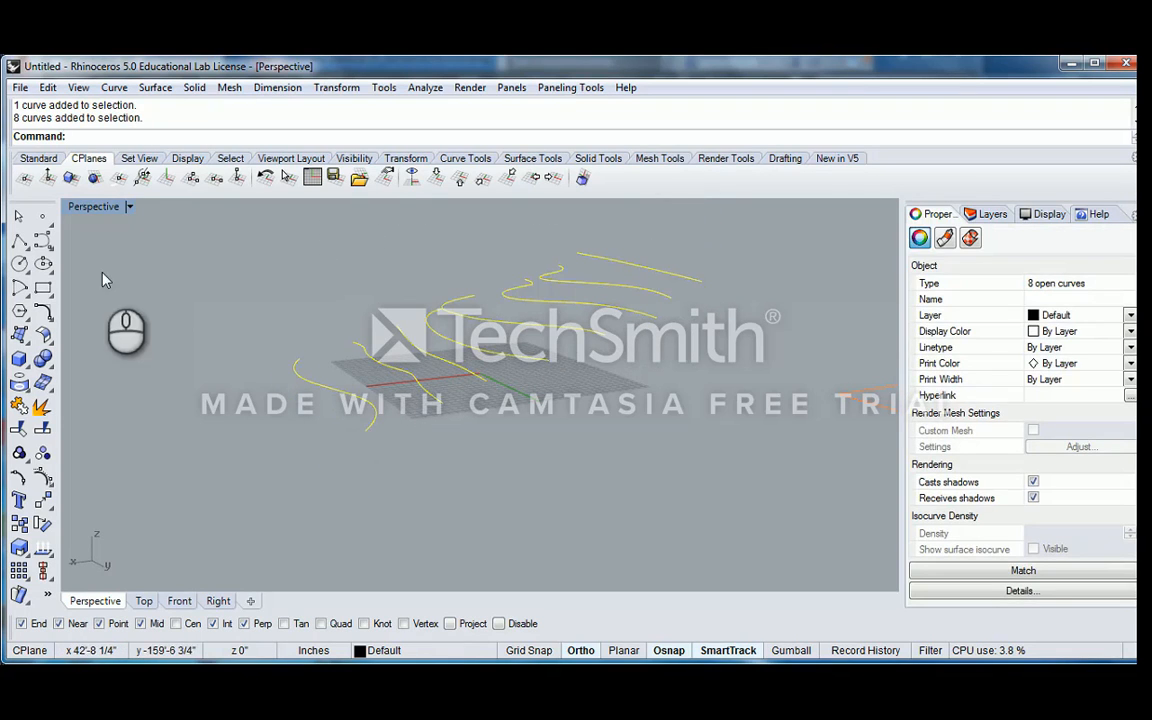
double_click(85, 207)
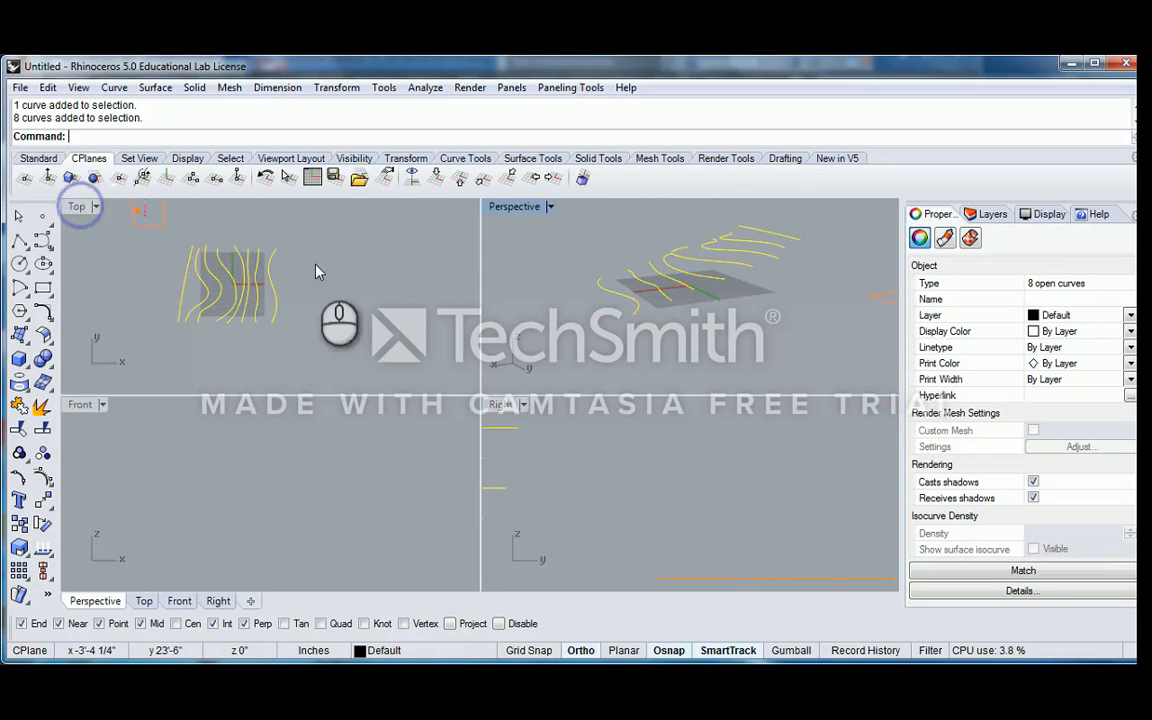
double_click(530, 207)
right_drag(406, 360, 503, 360)
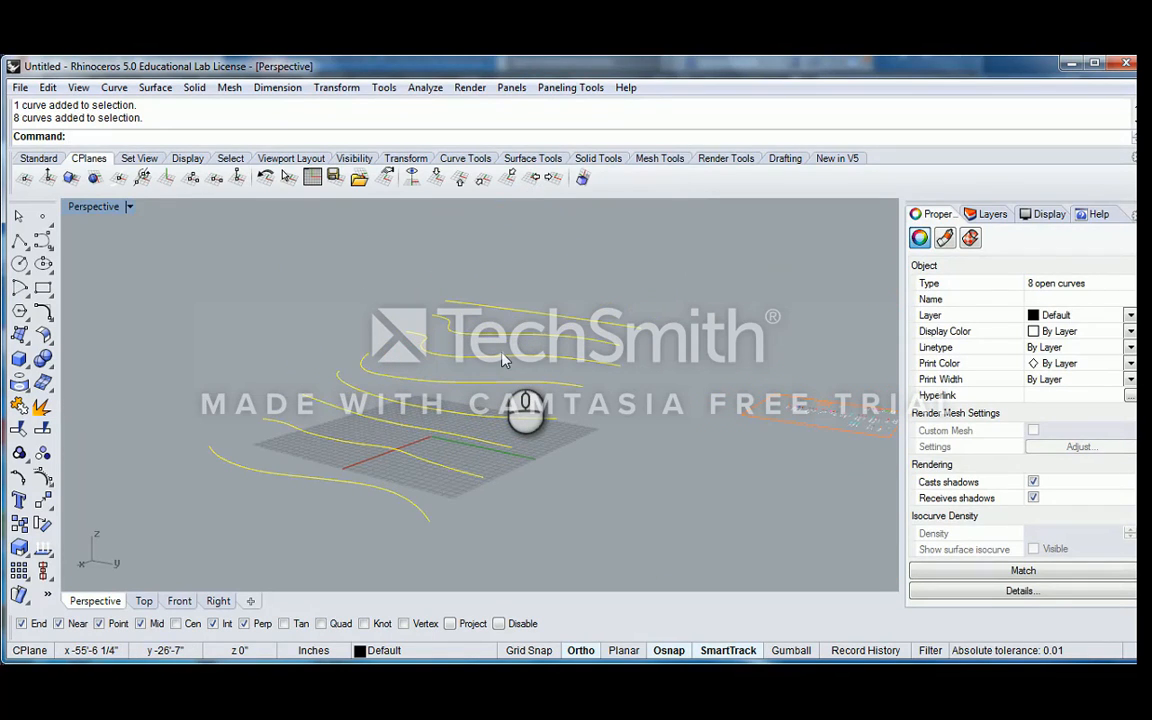
Preview a Loft with the Normal style and unsimplified curves through the eight selected curves, and examine the surface
key(Return)
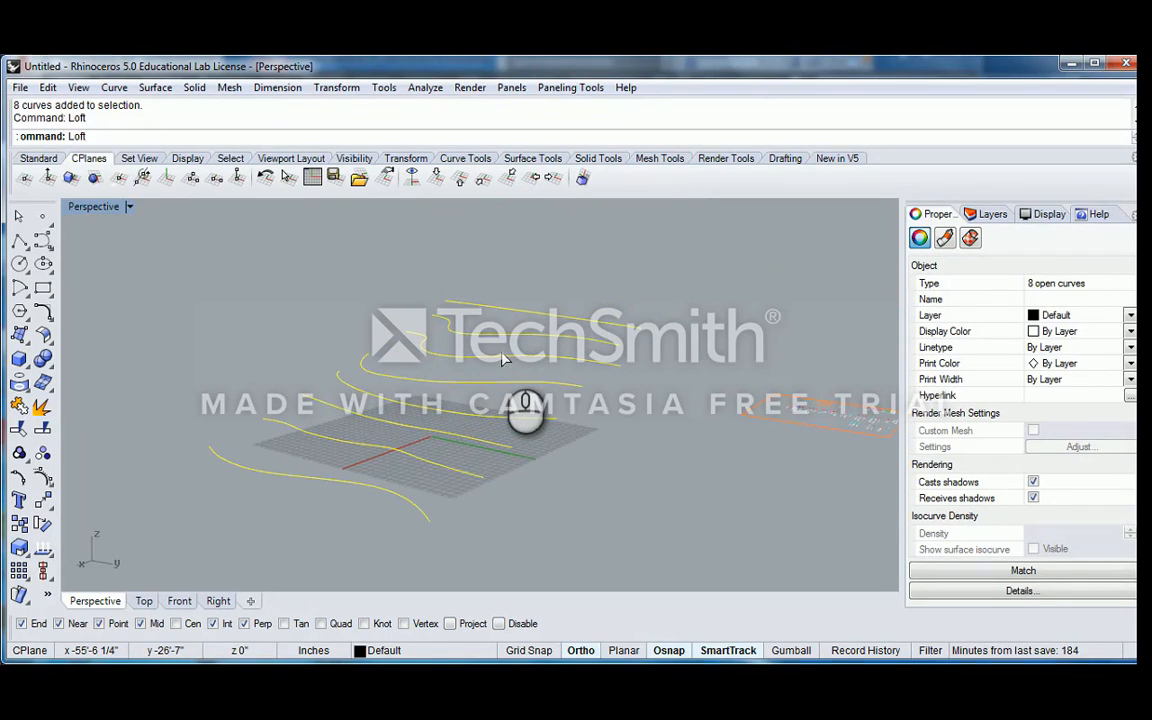
click(563, 243)
drag(563, 243, 757, 226)
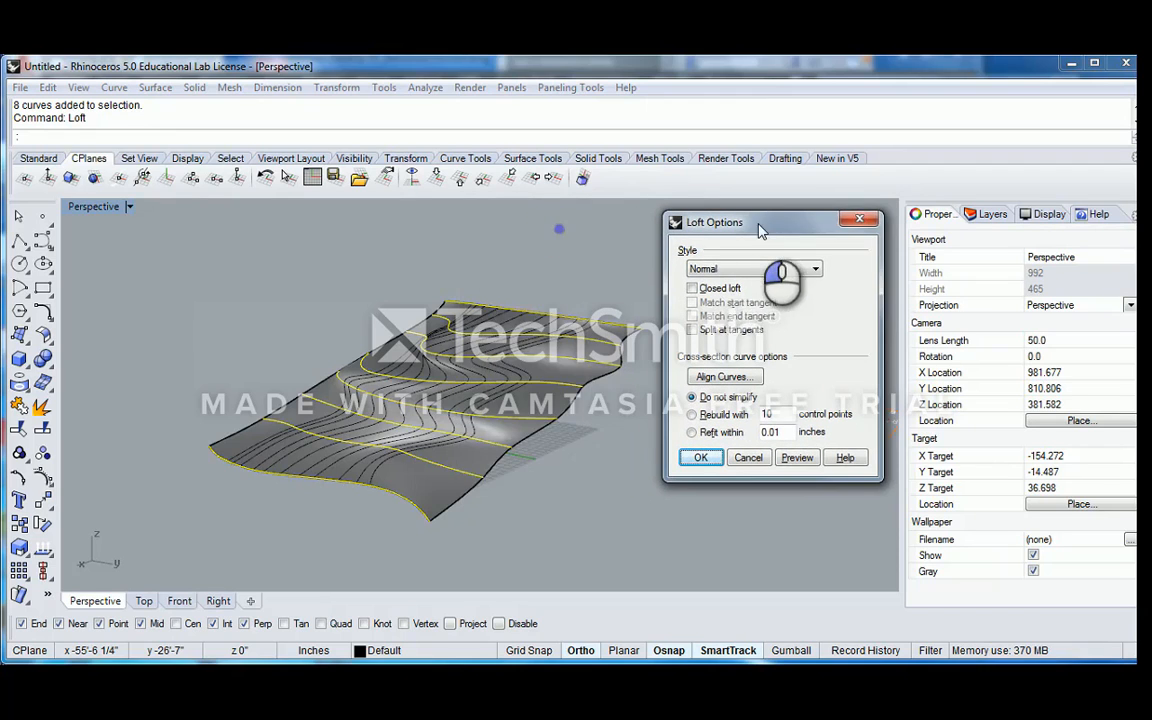
right_drag(520, 385, 384, 447)
right_drag(470, 447, 424, 408)
scroll(438, 405, up, 6)
scroll(495, 424, down, 1)
scroll(493, 420, down, 4)
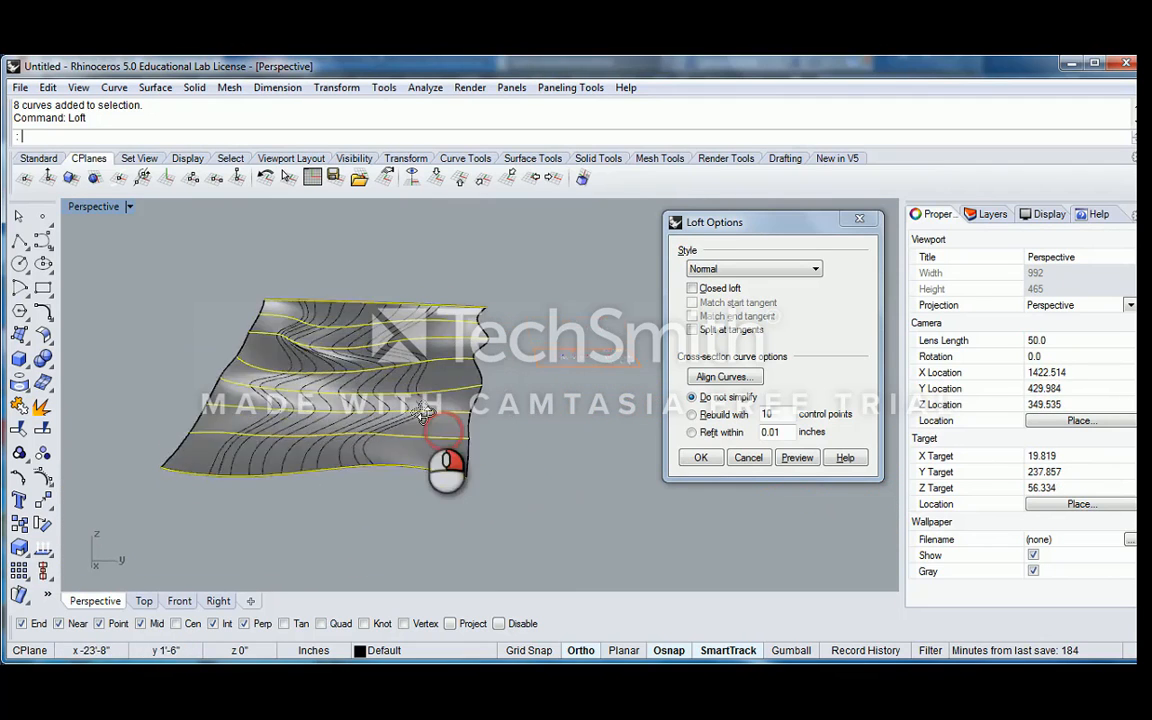
Examine the loft preview's isocurves close up and from the side, and cancel the loft
right_drag(362, 358, 386, 367)
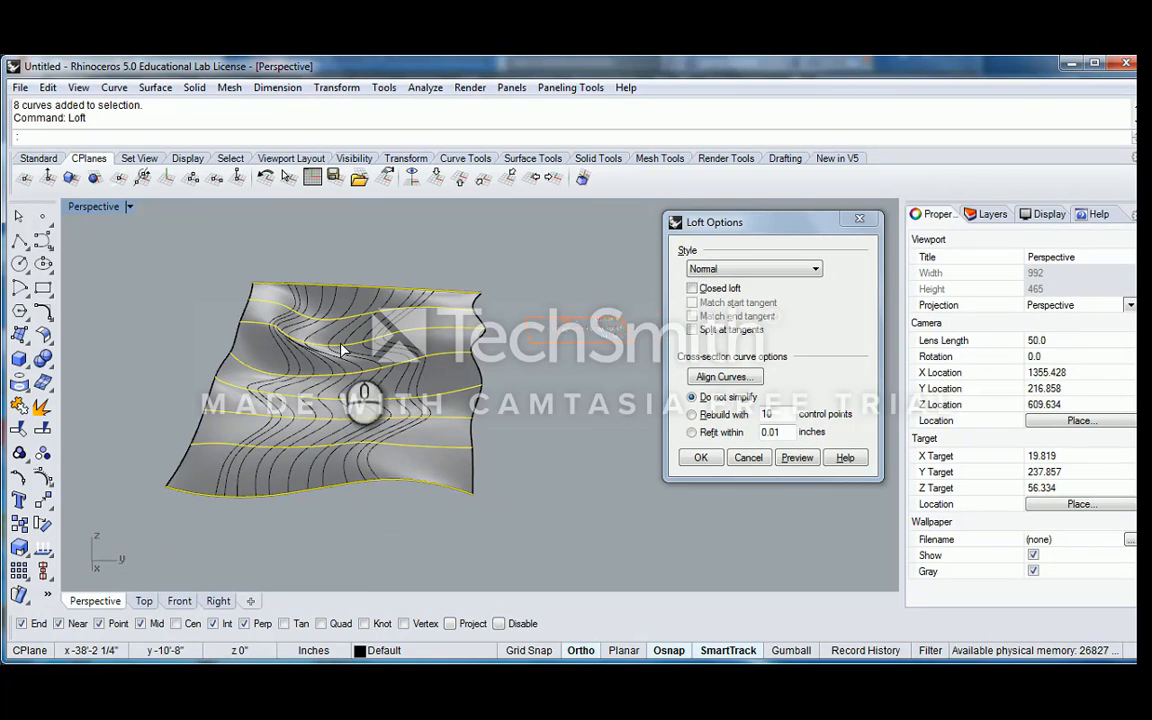
scroll(343, 346, up, 10)
right_drag(270, 386, 335, 388)
shift+right_drag(175, 389, 363, 385)
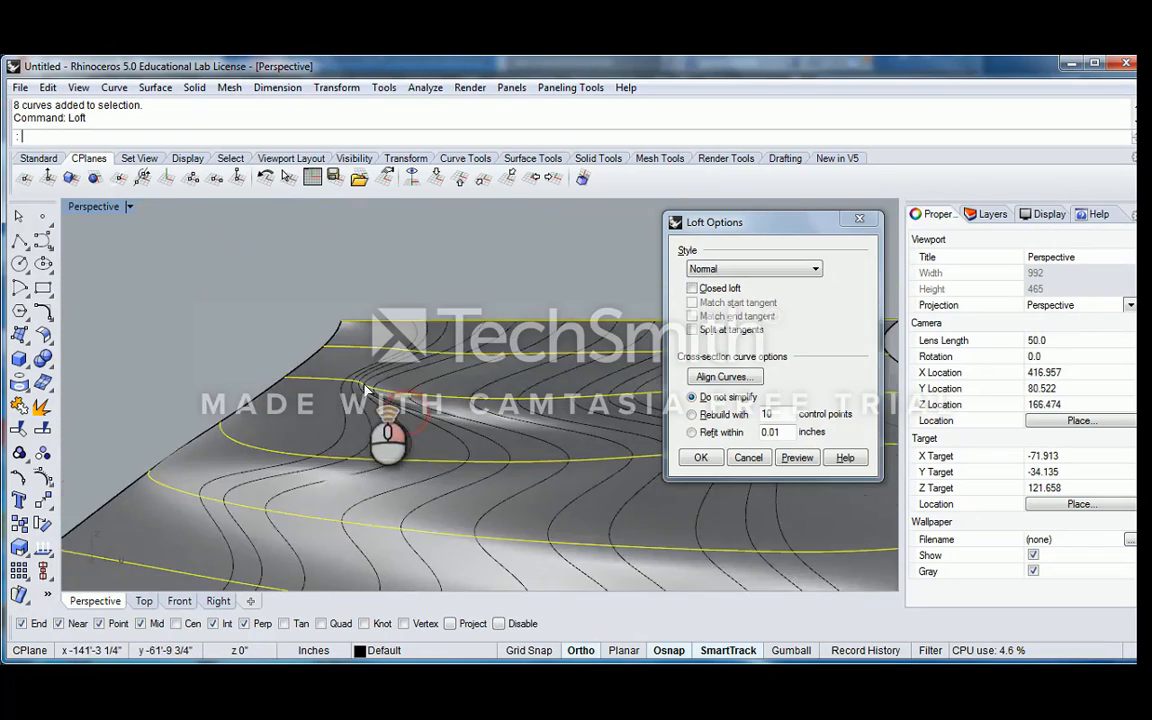
scroll(370, 400, up, 10)
right_drag(355, 452, 630, 437)
scroll(485, 444, down, 10)
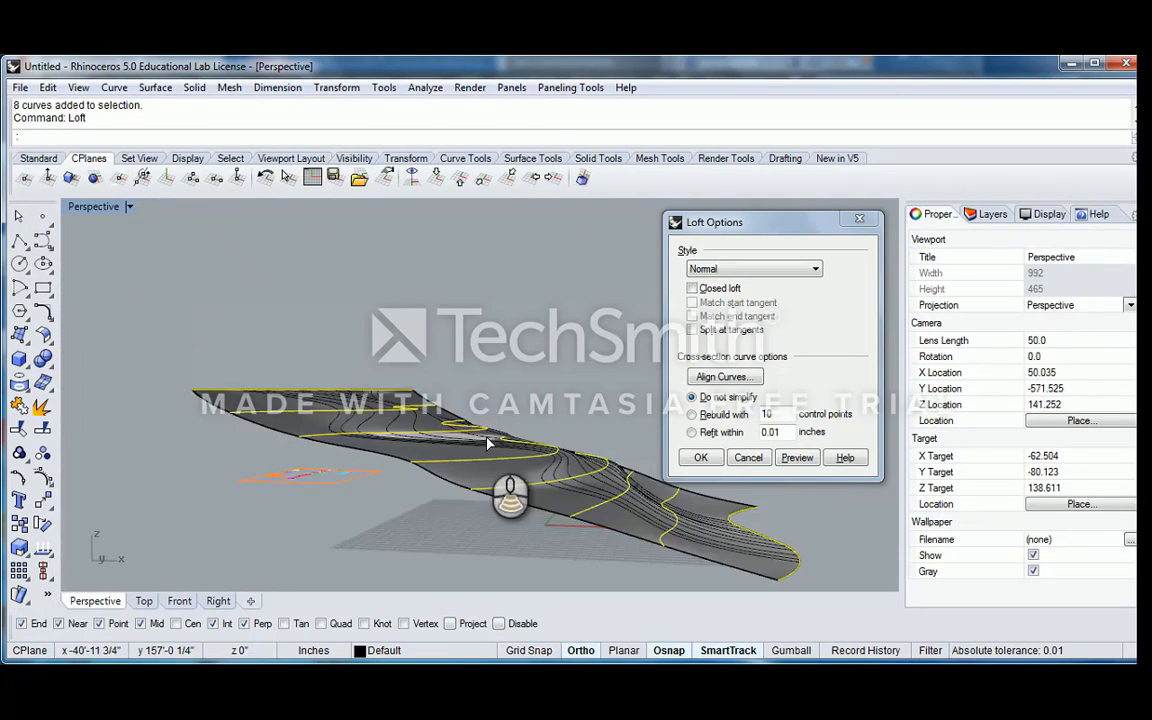
right_drag(488, 438, 424, 440)
right_drag(424, 424, 628, 426)
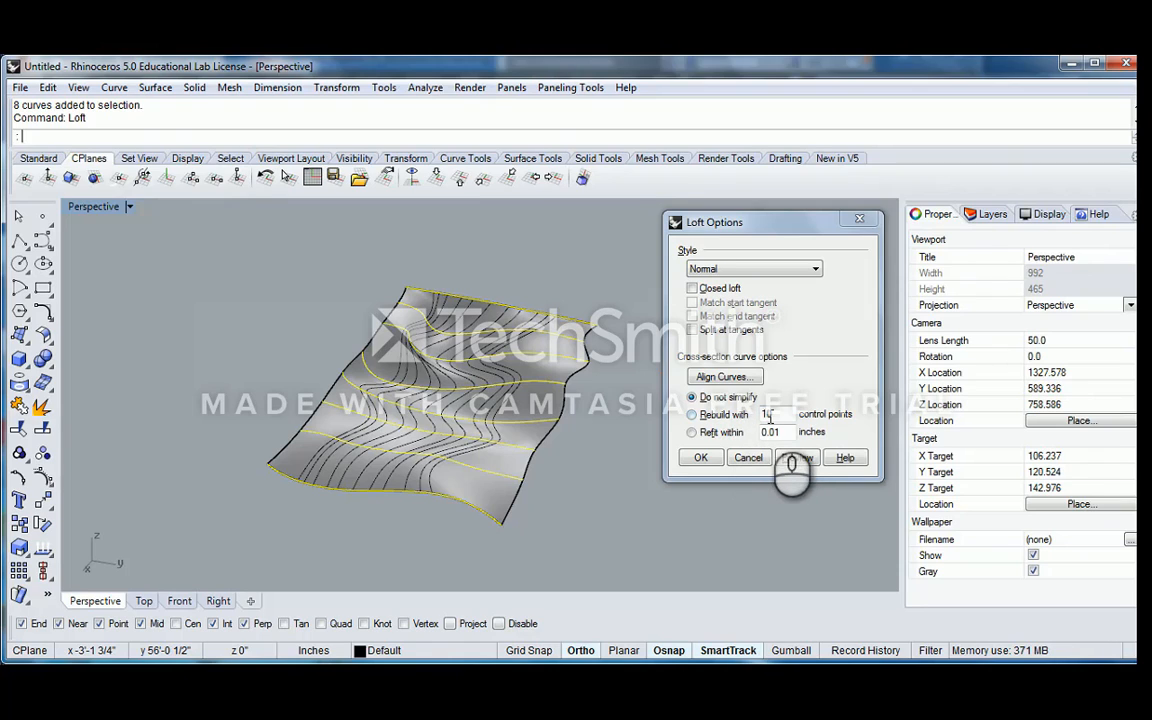
click(749, 458)
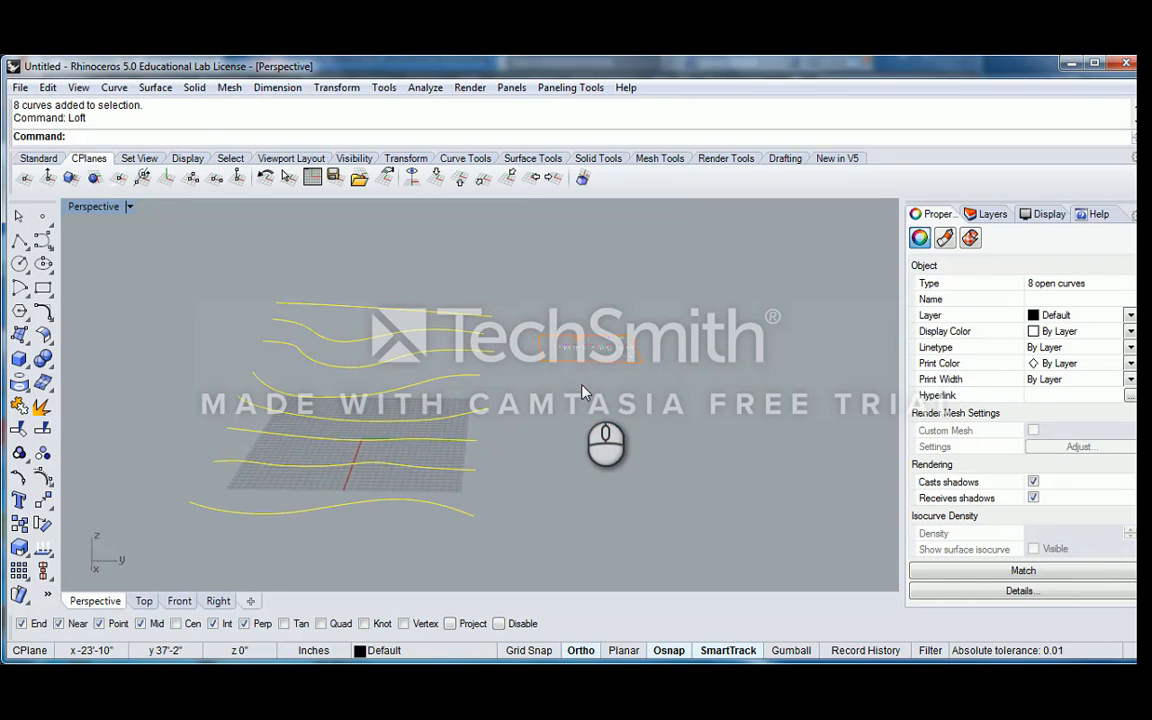
Turn on the control points of all eight curves
key(F10)
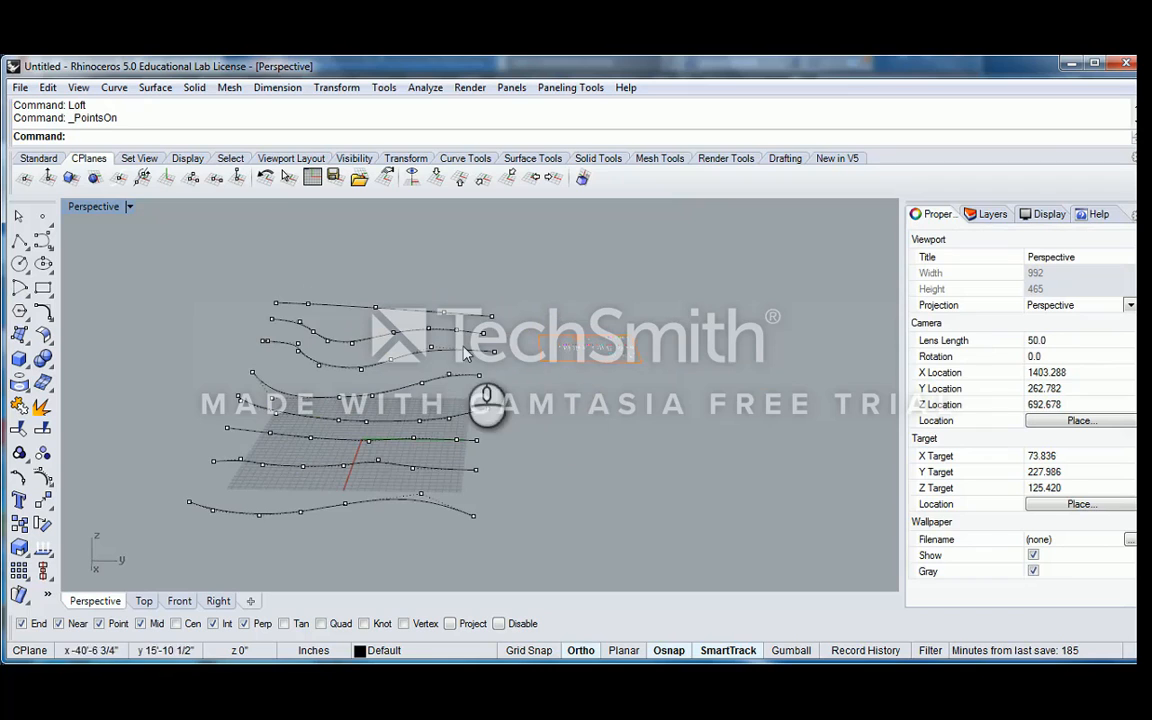
right_drag(467, 351, 494, 289)
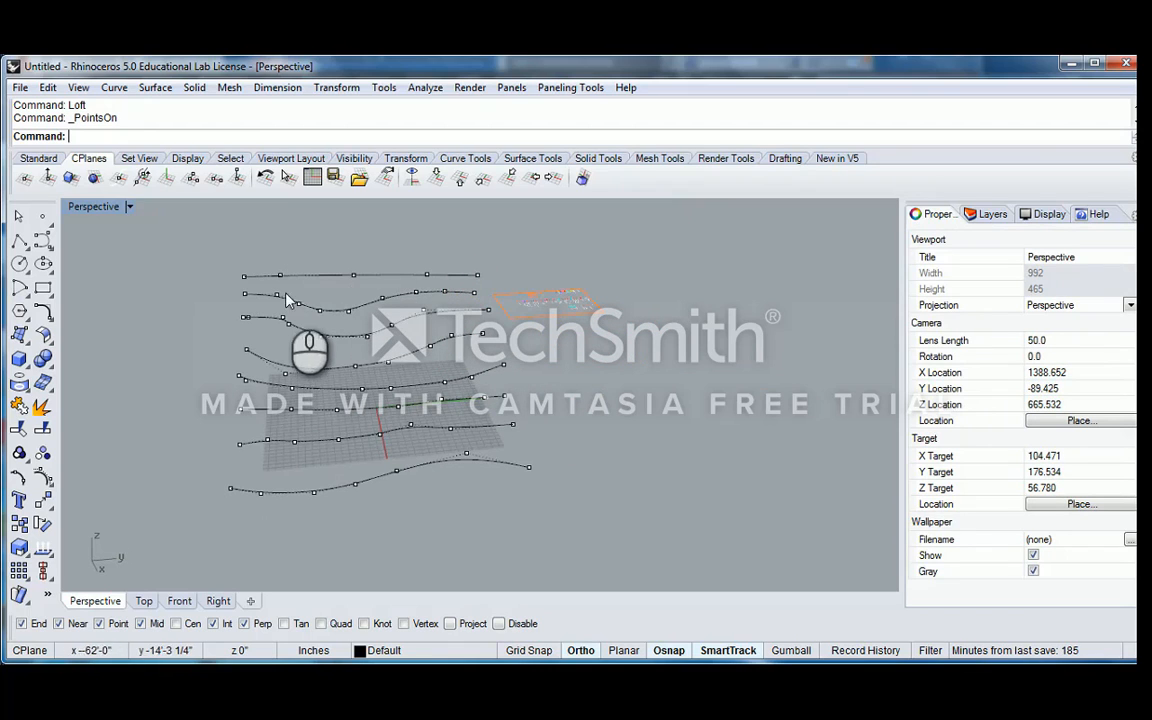
Examine the control point distribution along the eight curves from several angles, and turn the points off
right_drag(387, 287, 301, 281)
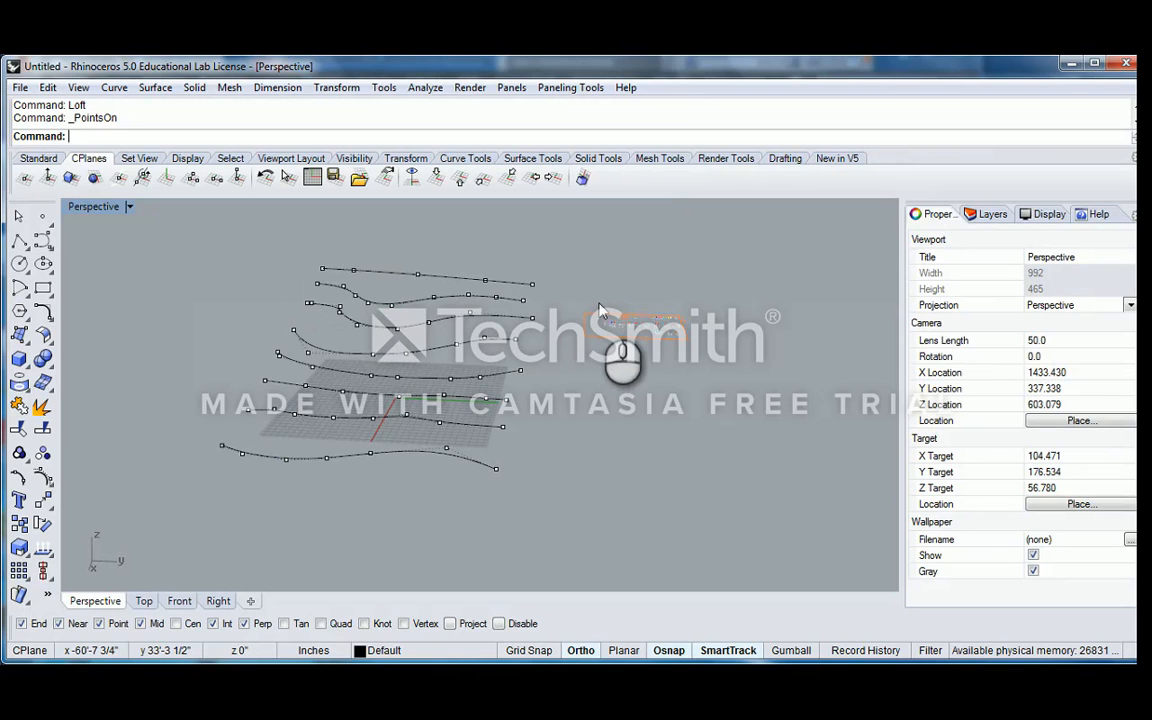
right_drag(600, 310, 327, 338)
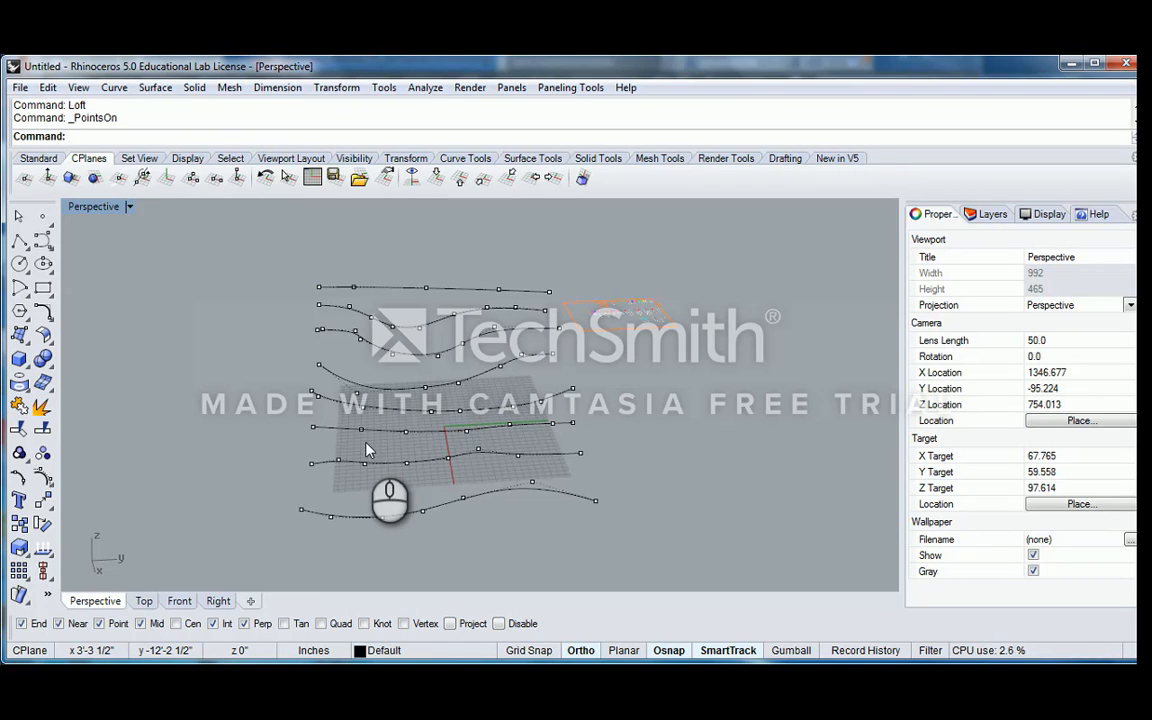
scroll(440, 393, down, 4)
shift+right_drag(500, 403, 483, 380)
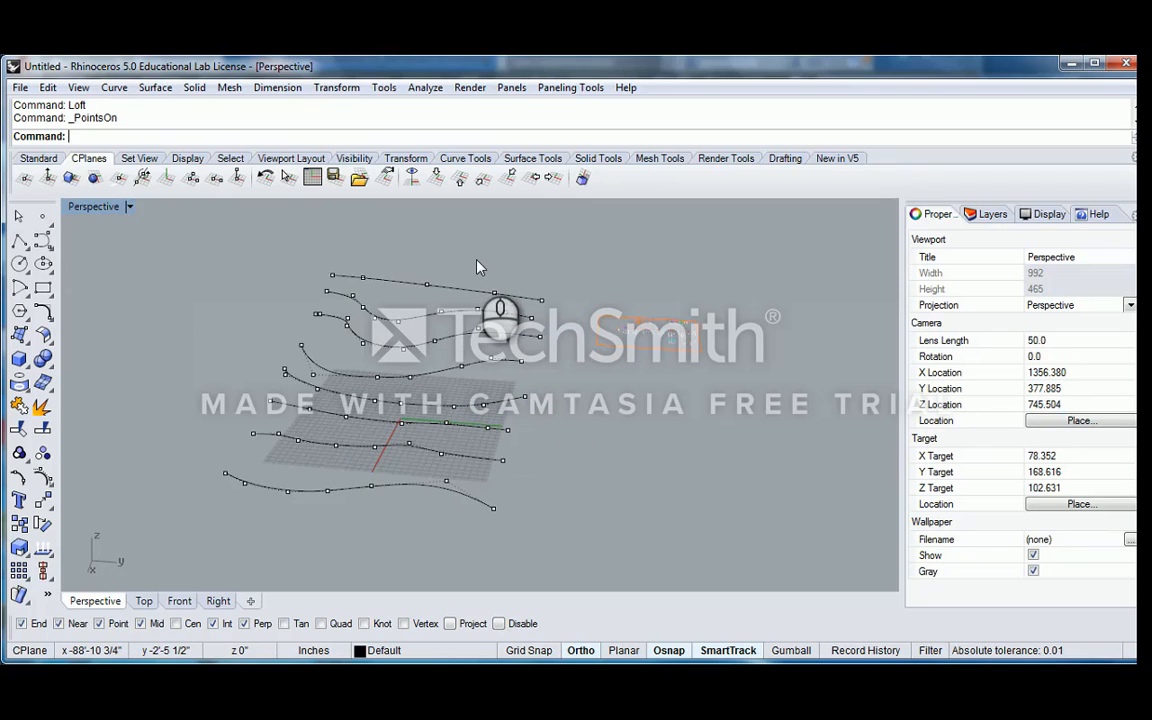
key(Escape)
Start Rebuild on all eight curves and compare the 10-point, degree 3 preview with the original curves close up
drag(486, 252, 338, 503)
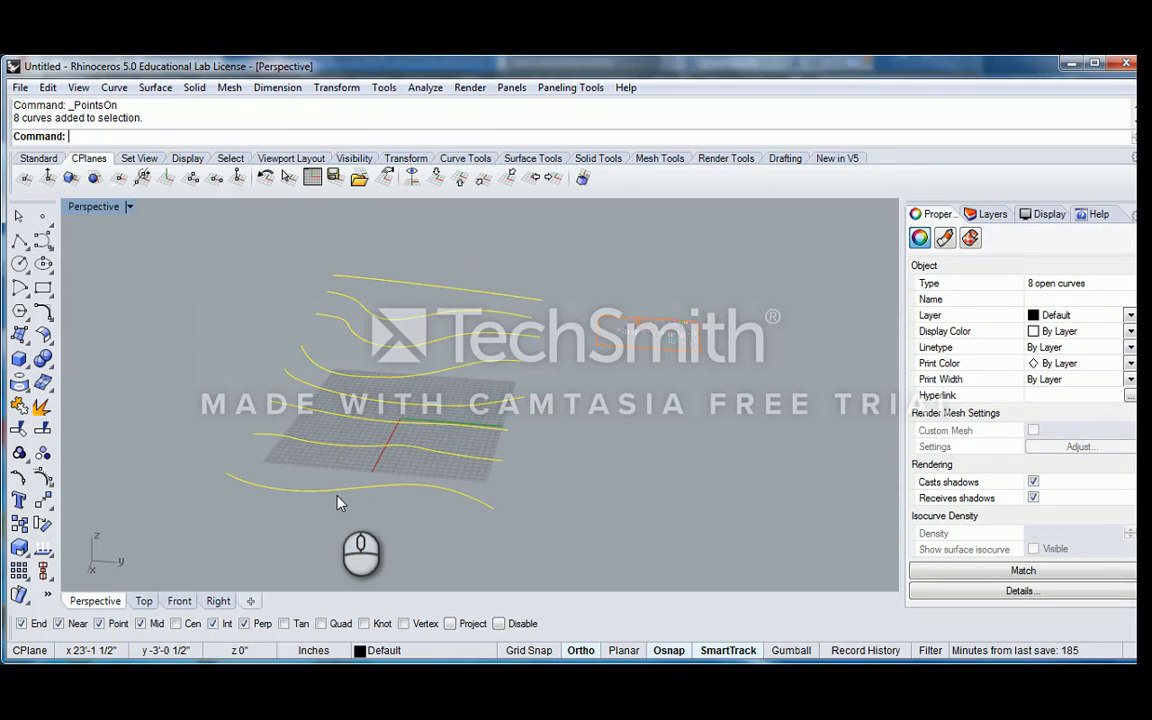
key(Return)
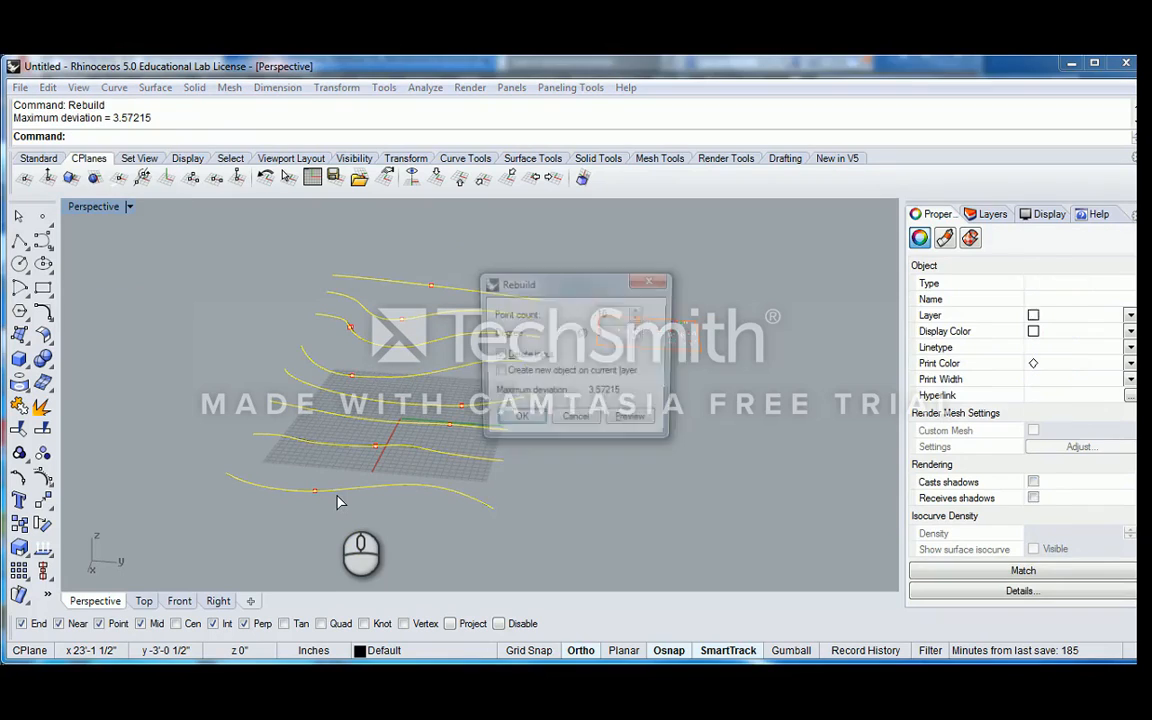
drag(558, 288, 671, 243)
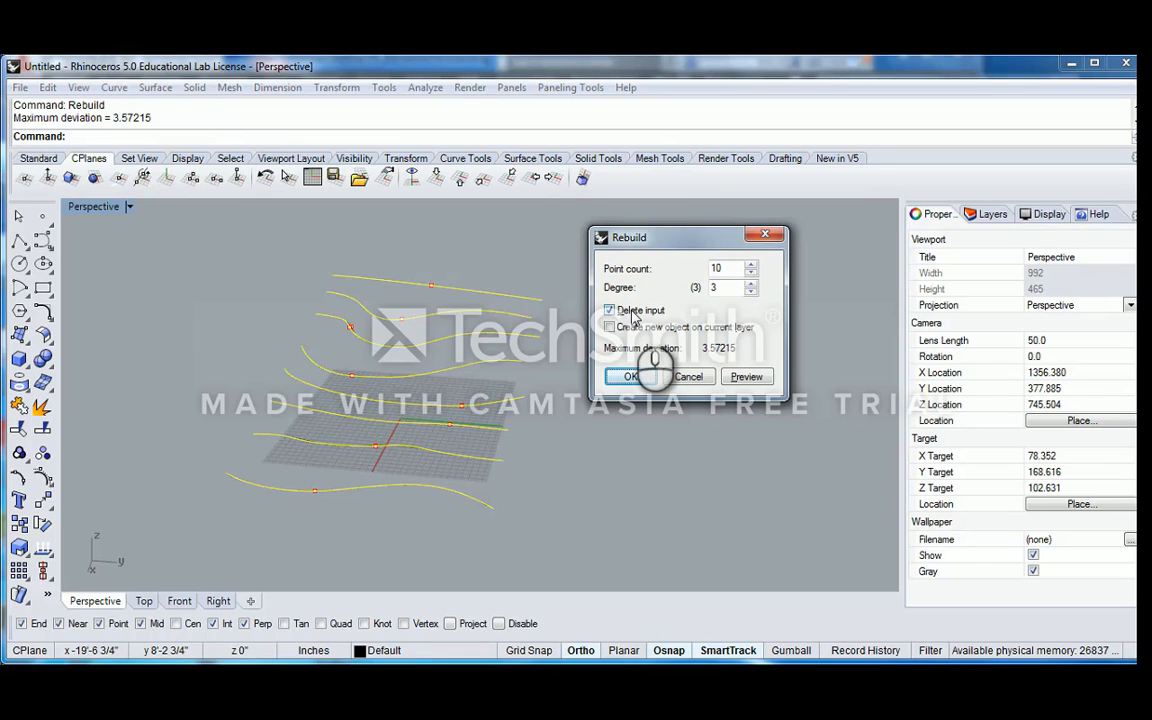
scroll(485, 313, up, 10)
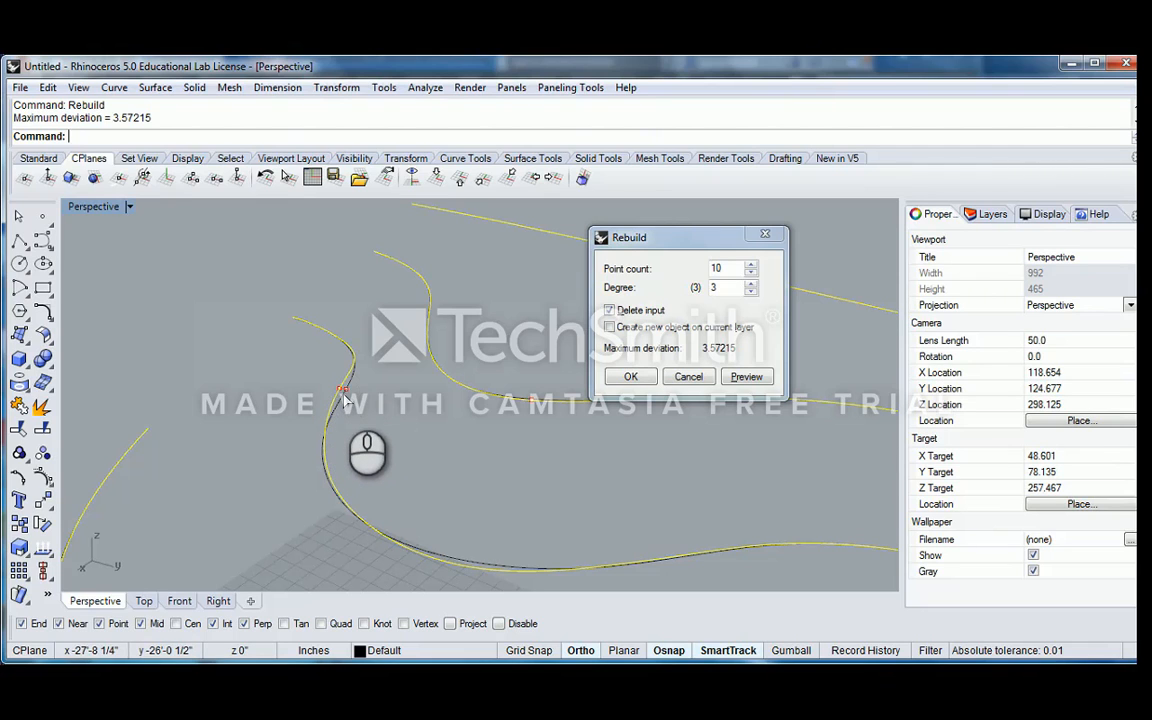
scroll(345, 397, down, 3)
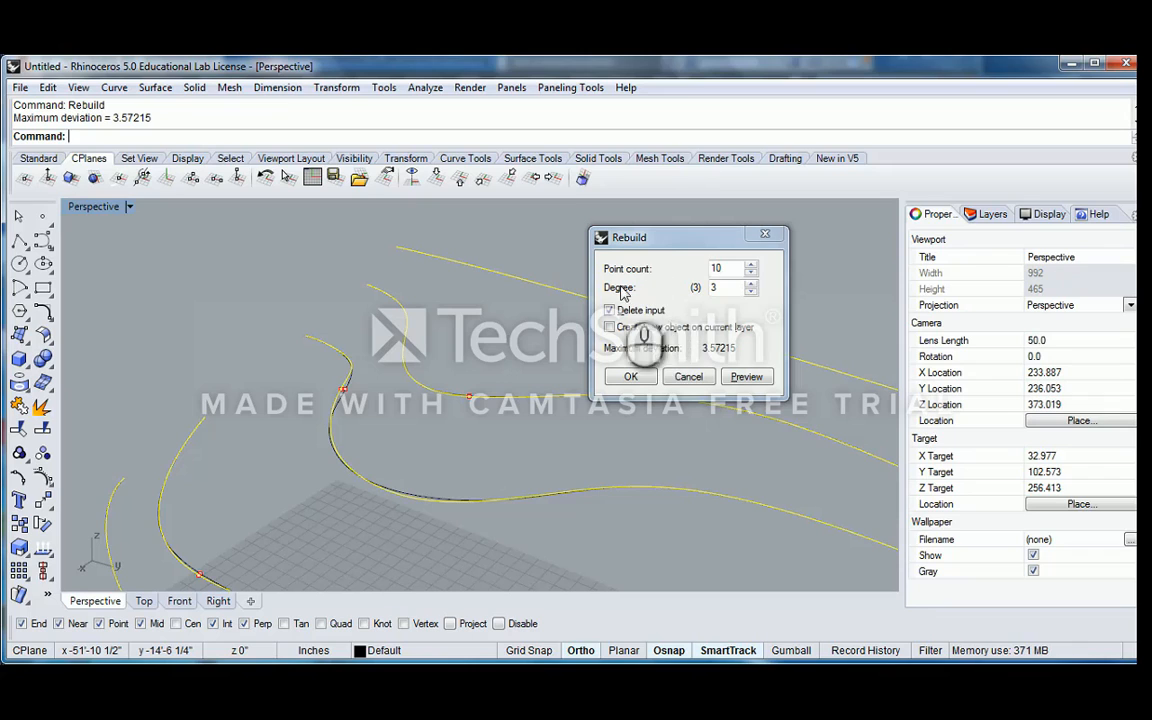
Preview the rebuild with a point count of 200 and examine how closely the curves match
double_click(733, 268)
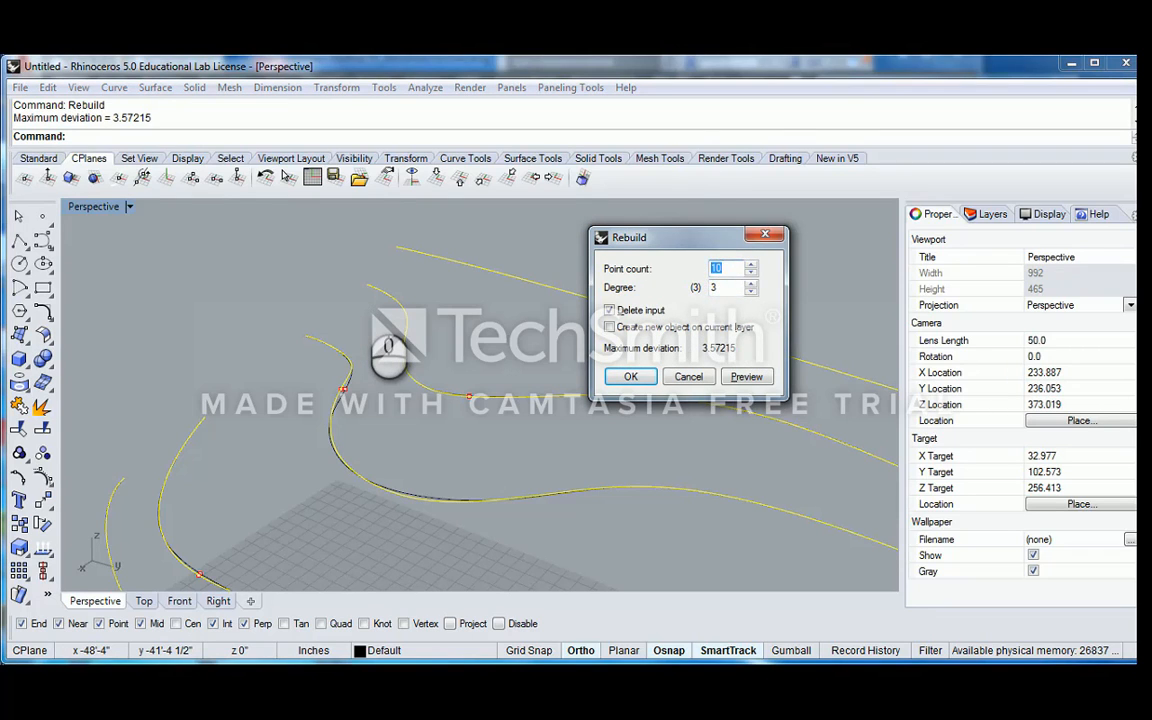
key(Return)
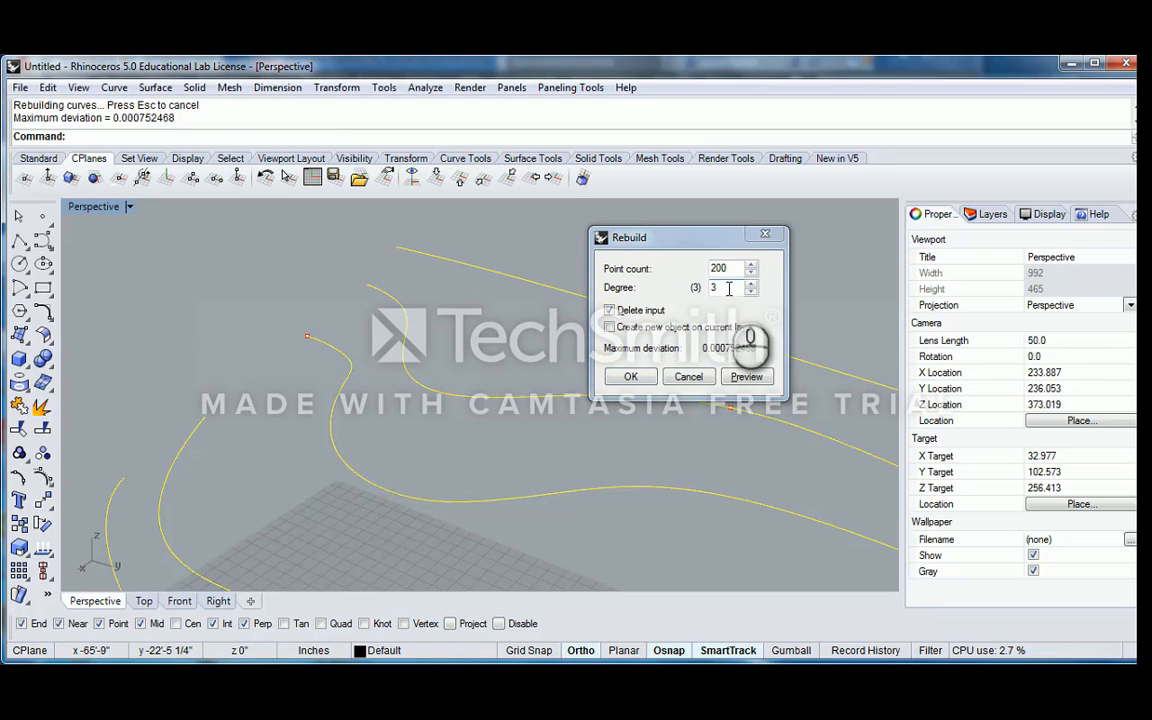
shift+right_drag(425, 312, 455, 262)
scroll(455, 262, down, 14)
shift+right_drag(468, 298, 310, 308)
right_drag(360, 305, 640, 332)
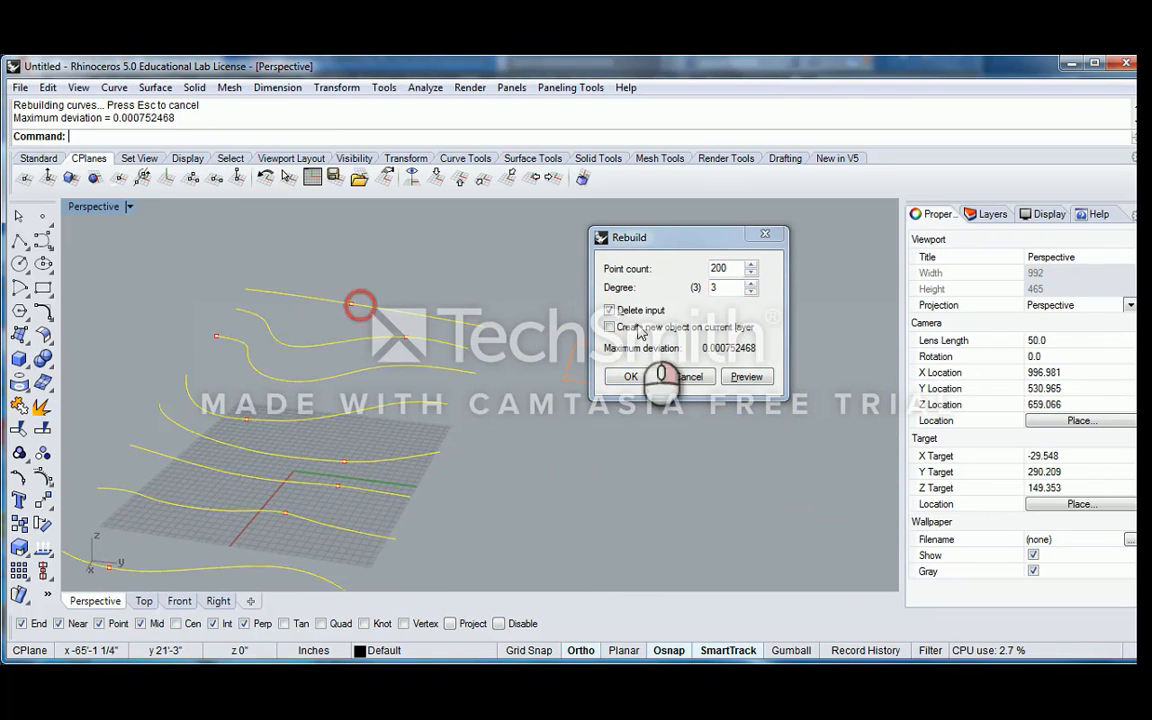
scroll(378, 321, up, 6)
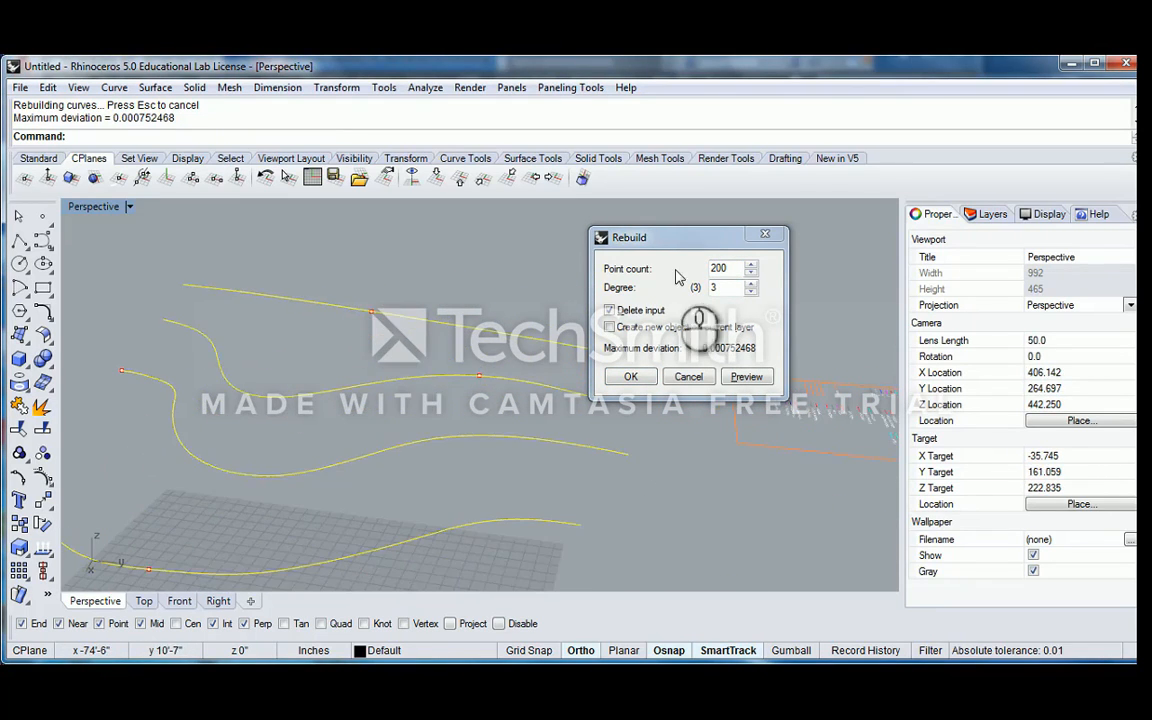
Preview the rebuild with a point count of 3 at degree 3 and examine the deviation from several angles
double_click(725, 268)
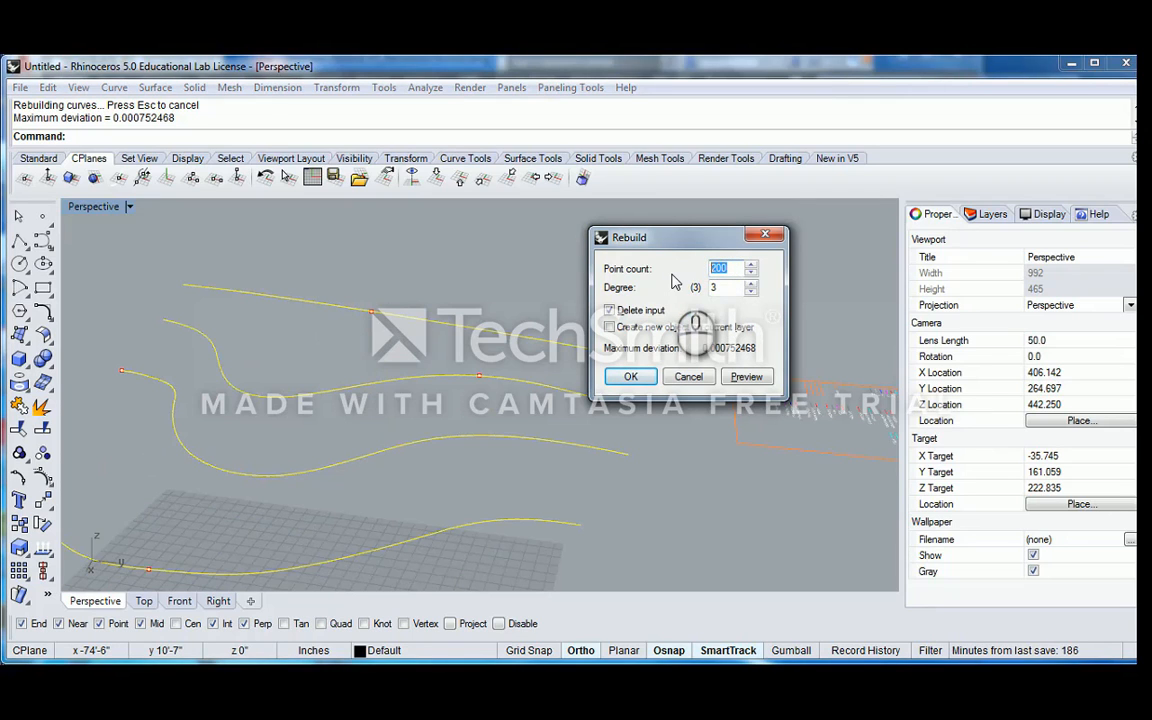
drag(735, 289, 676, 291)
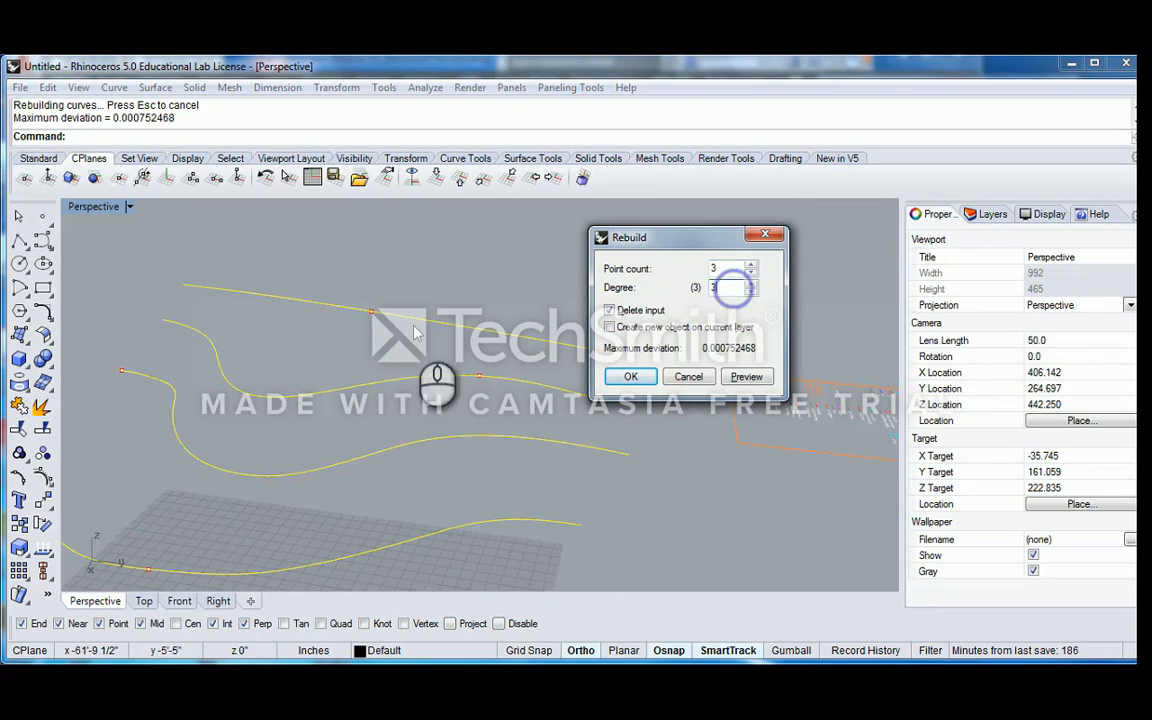
text(2)
shift+right_drag(382, 345, 580, 328)
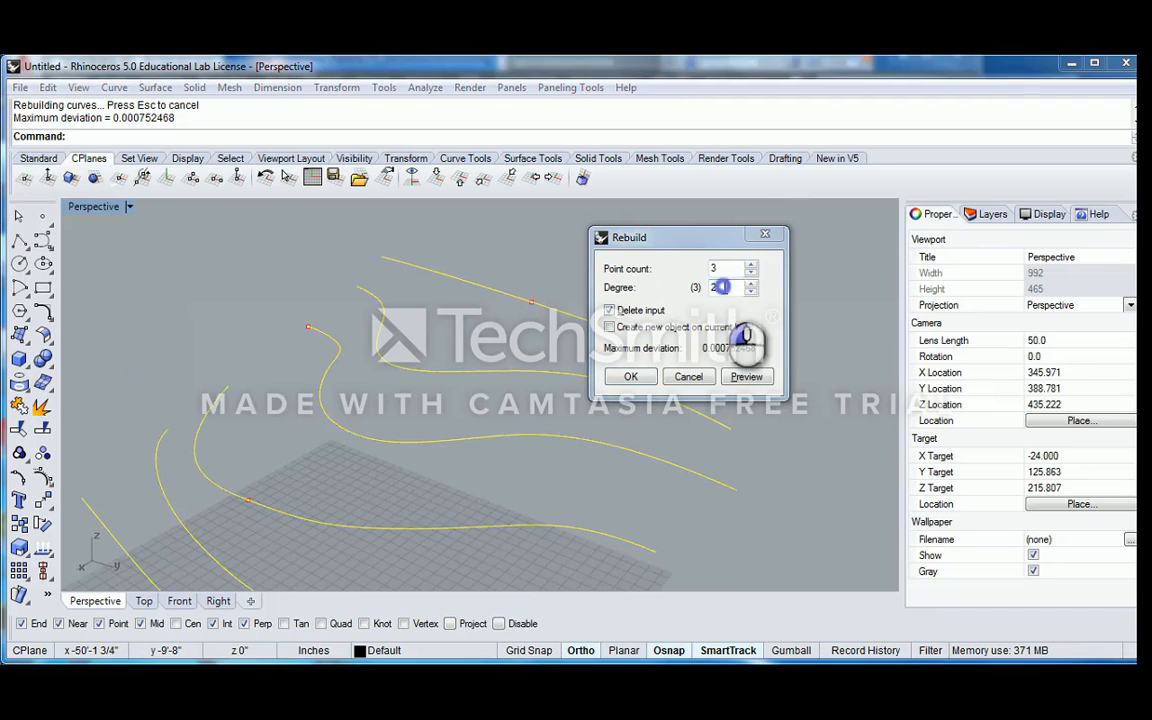
drag(728, 287, 693, 290)
click(761, 376)
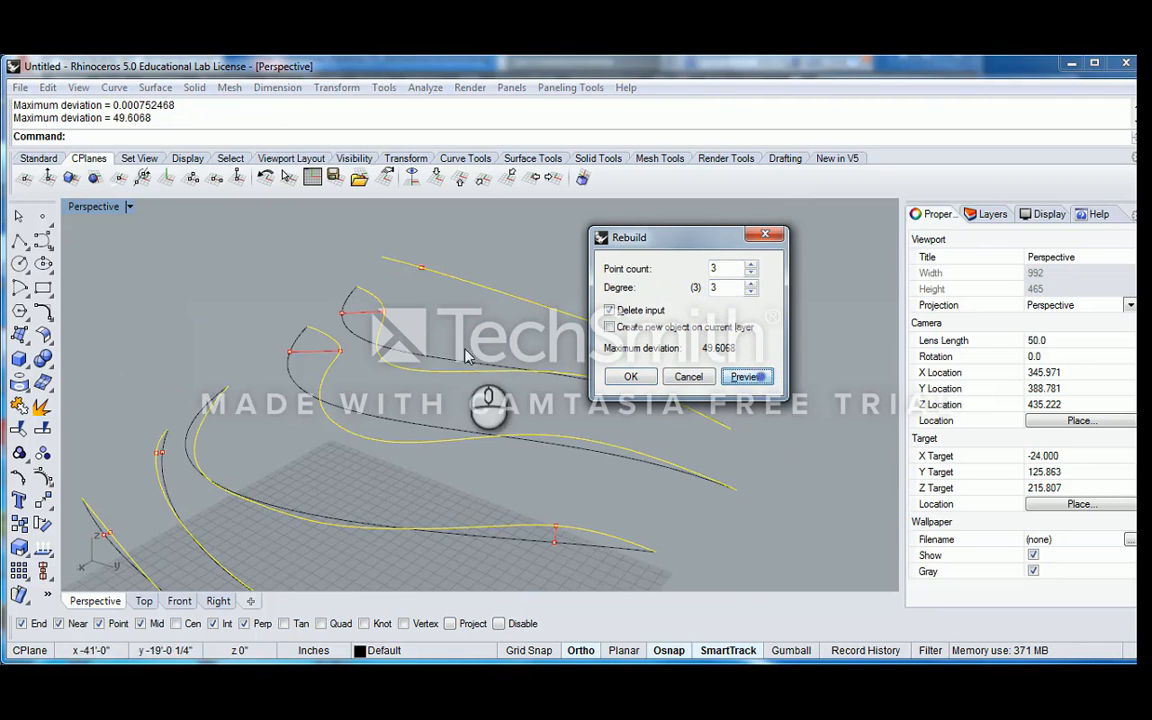
mouse_move(466, 352)
shift+right_down()
mouse_move(440, 299)
mouse_move(469, 377)
shift+right_up()
scroll(440, 297, down, 2)
right_drag(469, 377, 439, 334)
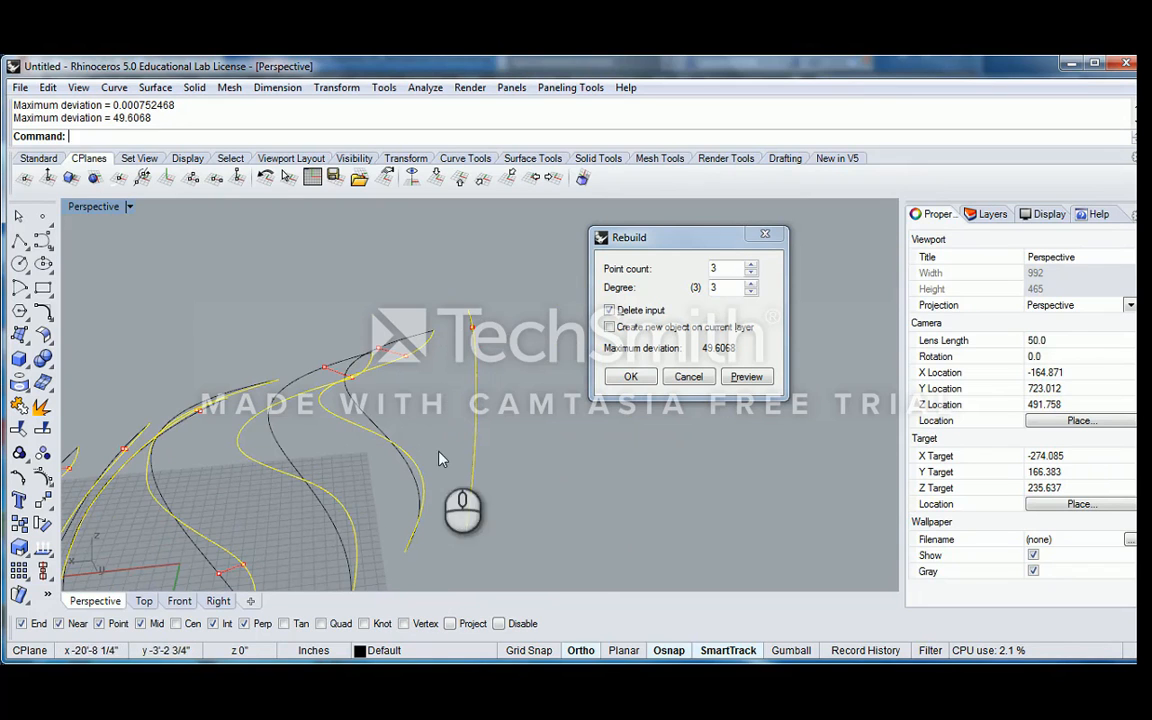
right_drag(380, 347, 240, 389)
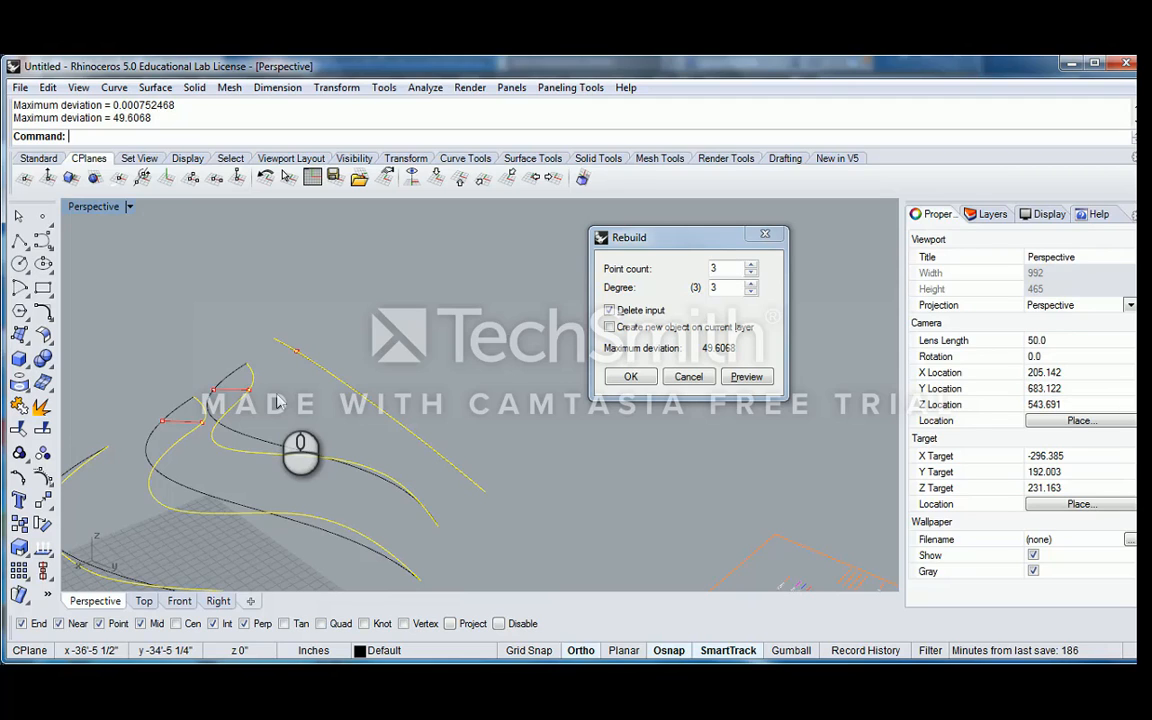
Rebuild the eight curves with 25 points at degree 3, deleting the input, and turn on their control points
double_click(727, 268)
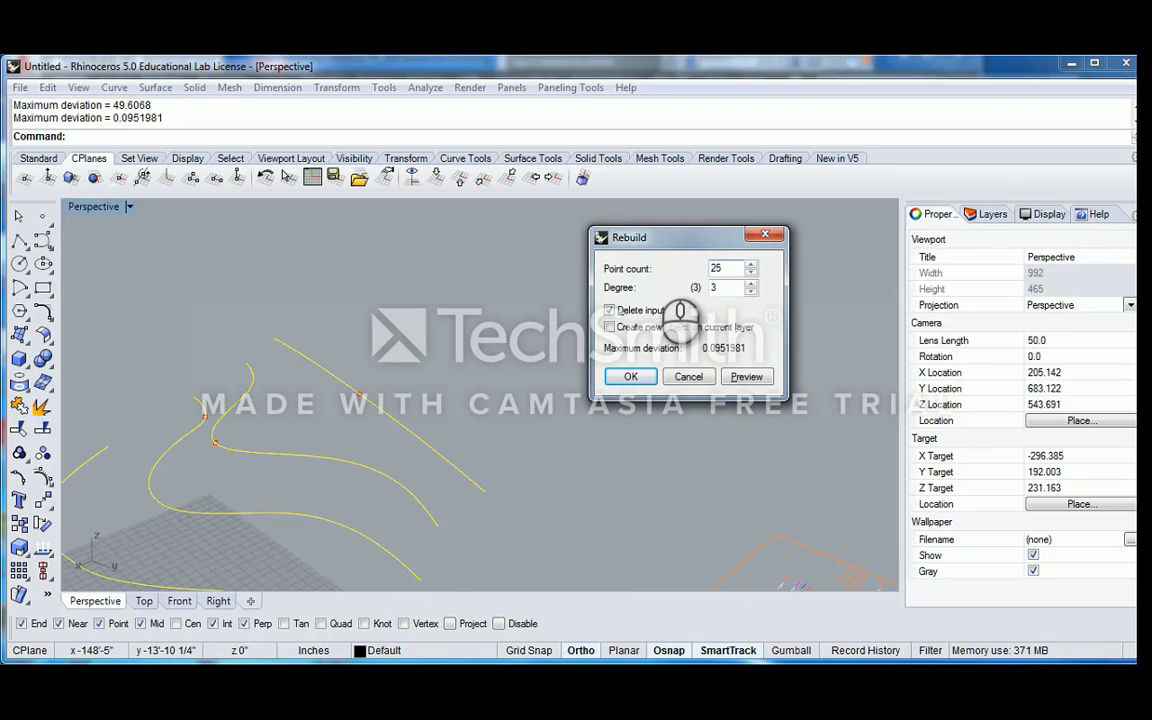
click(631, 376)
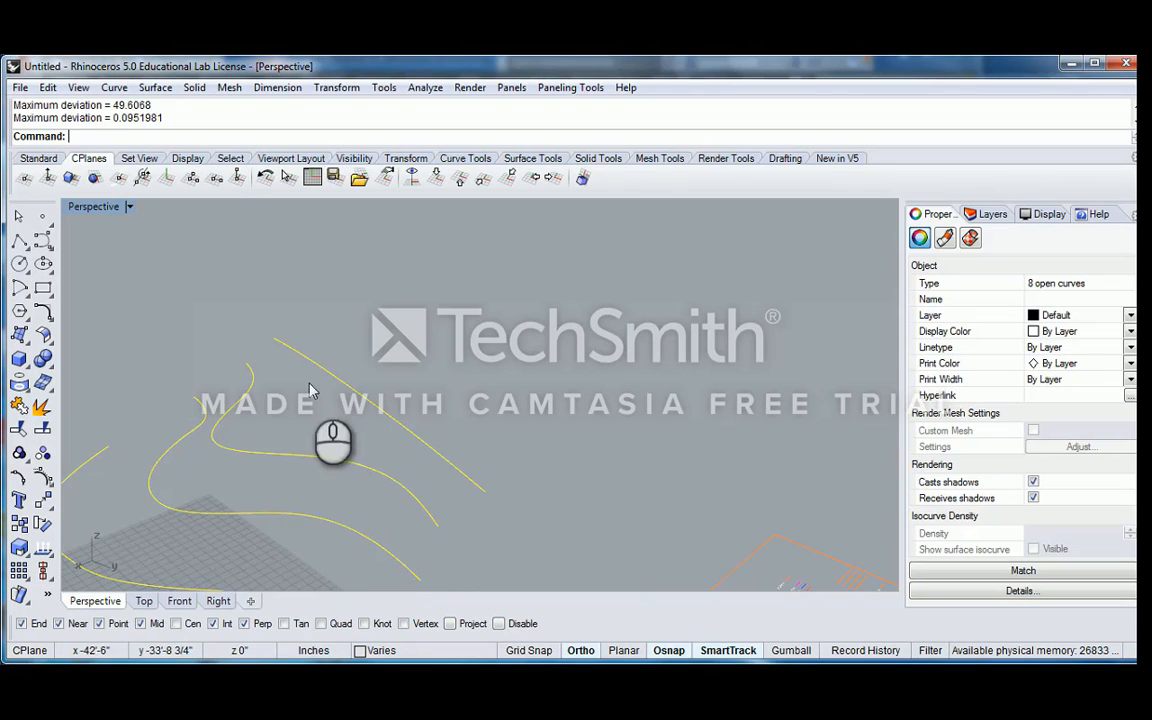
right_drag(308, 383, 426, 304)
scroll(398, 387, down, 2)
scroll(408, 372, up, 2)
scroll(428, 340, down, 4)
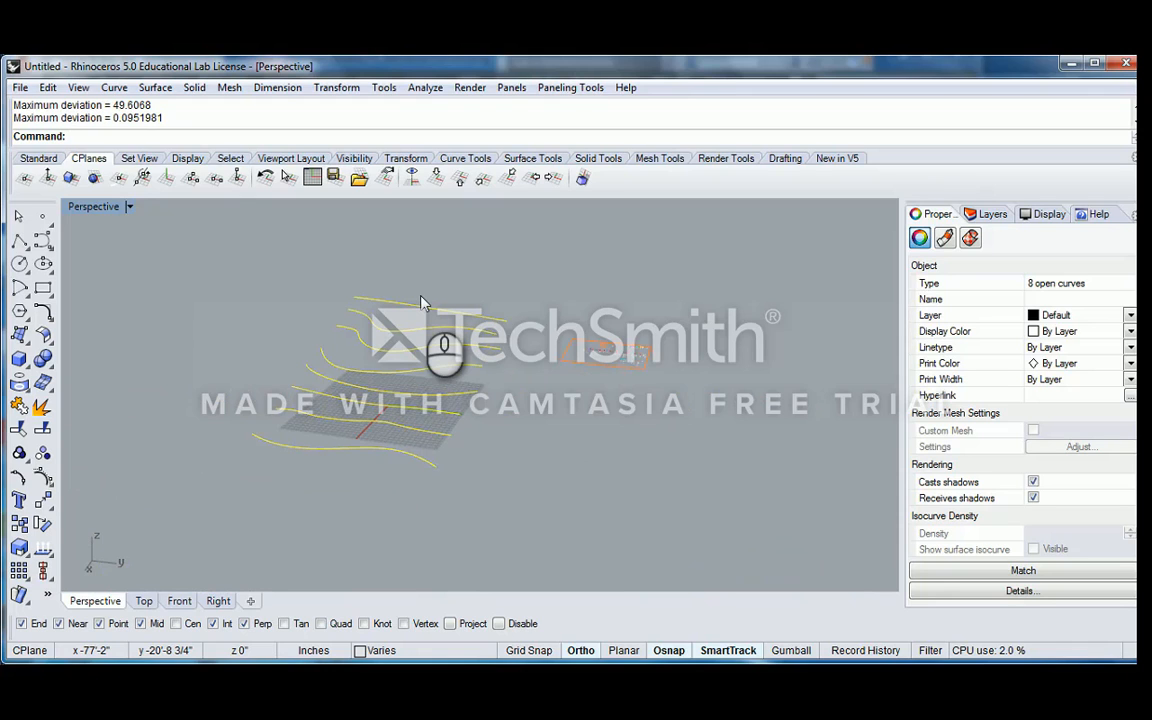
key(F10)
Examine the control point spacing along the rebuilt curves from several angles, and turn the points off
right_drag(397, 357, 488, 331)
scroll(364, 371, up, 4)
scroll(365, 375, up, 2)
scroll(374, 297, down, 2)
shift+right_drag(373, 294, 339, 263)
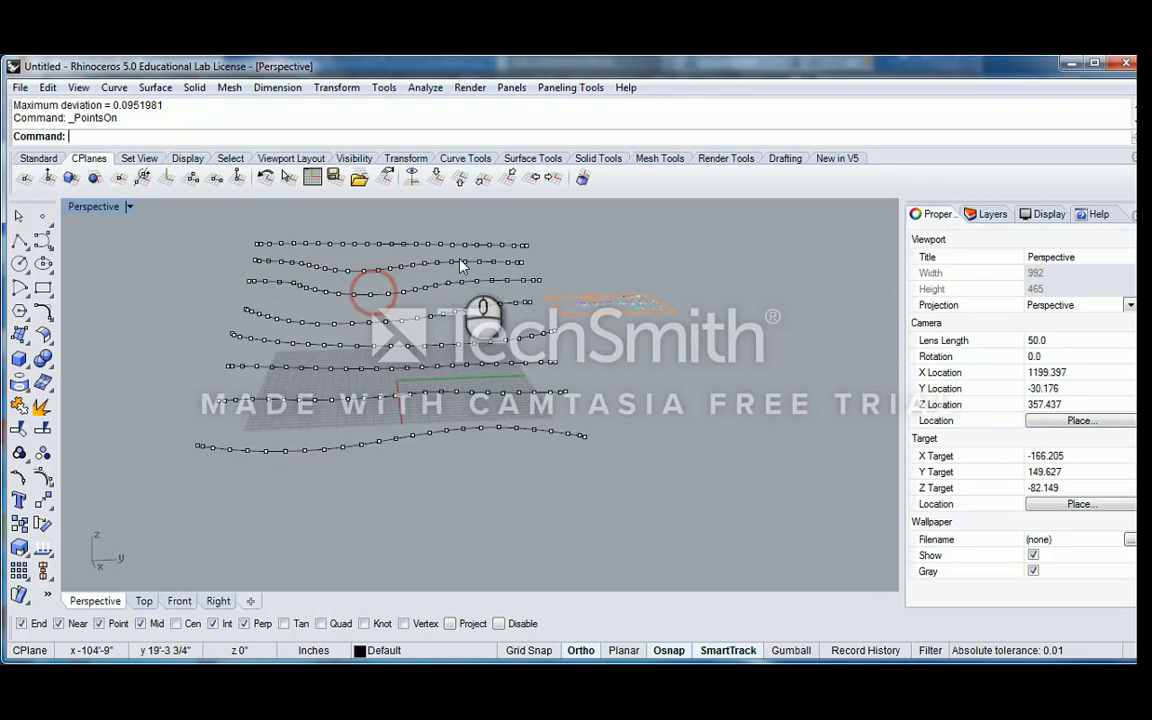
shift+right_drag(459, 258, 390, 320)
scroll(460, 277, up, 2)
scroll(455, 273, down, 4)
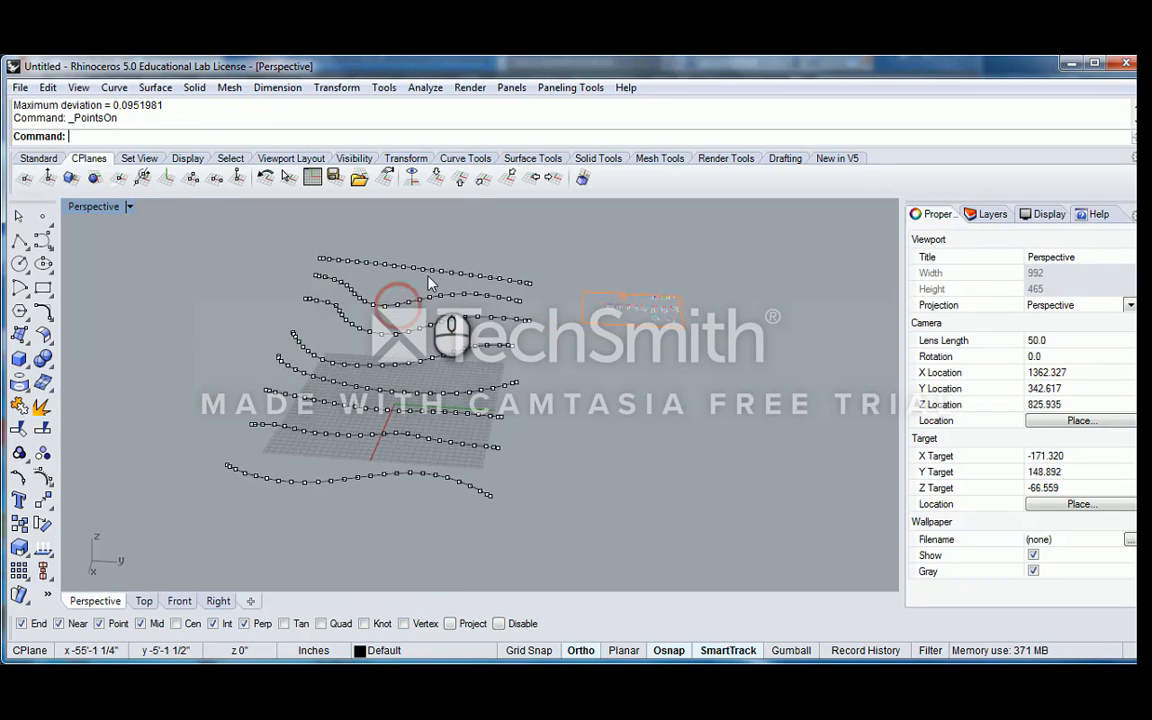
scroll(431, 281, up, 2)
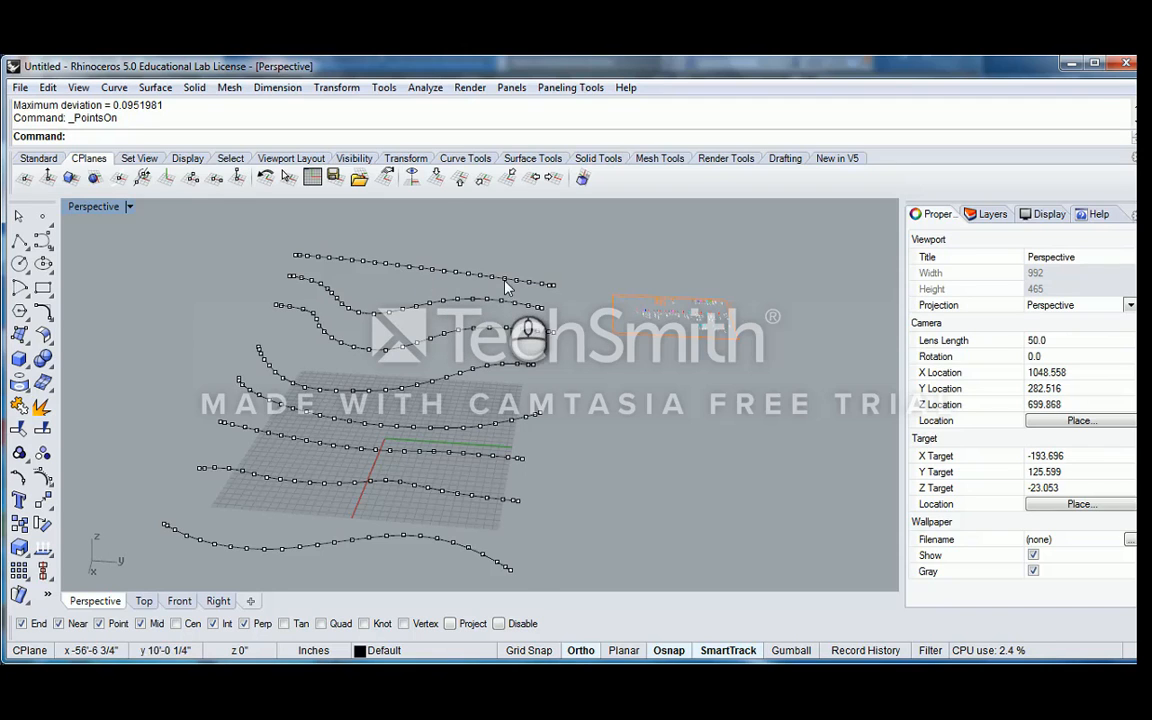
right_drag(440, 283, 455, 336)
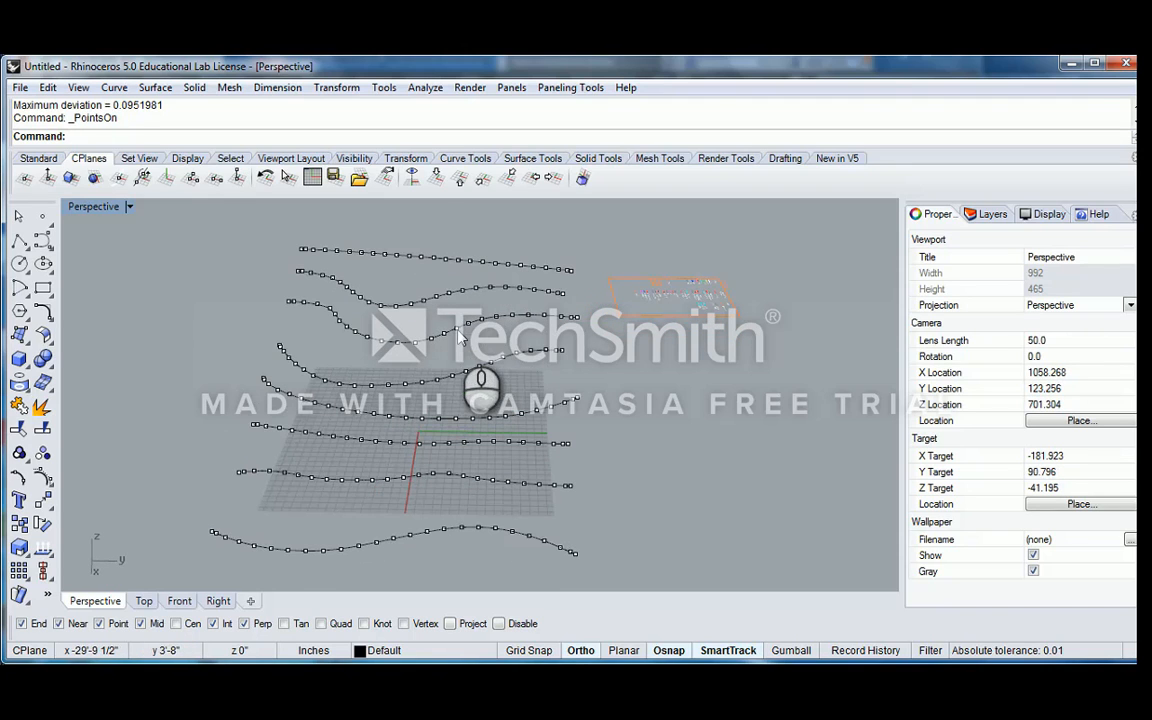
scroll(361, 325, down, 4)
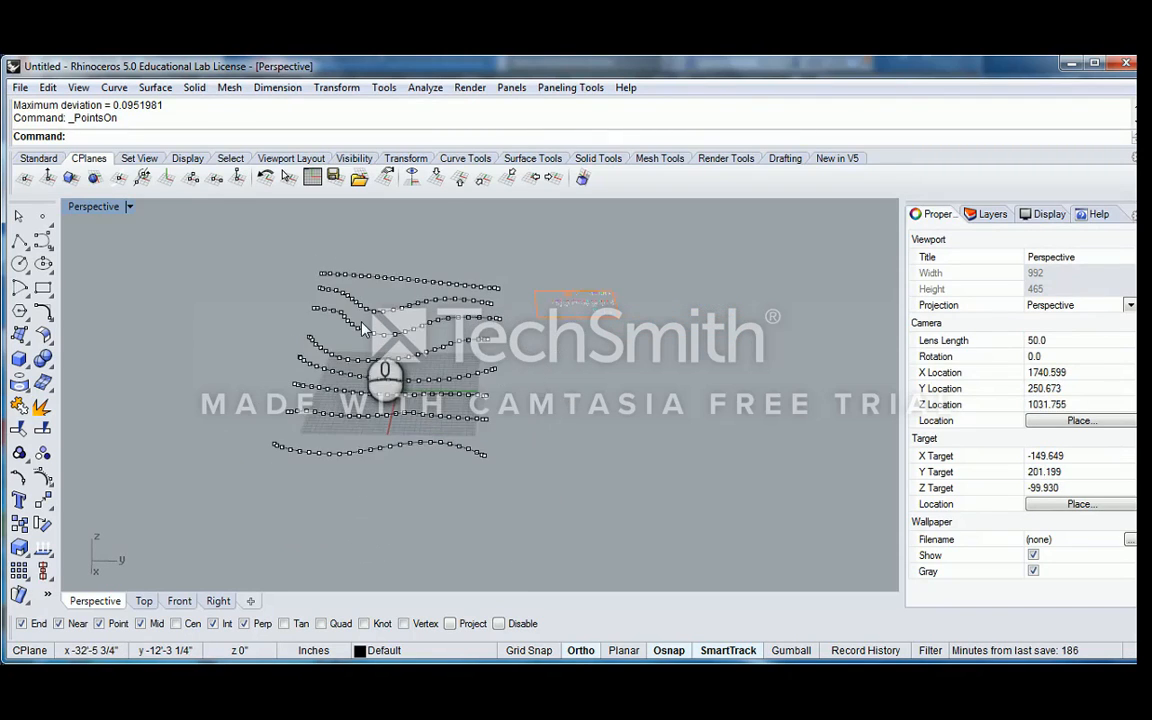
scroll(349, 391, up, 6)
scroll(373, 350, down, 4)
key(Escape)
Preview a Loft with the Normal style and unsimplified curves through all eight rebuilt curves, and examine its isocurves
drag(525, 490, 430, 221)
text(L0ft)
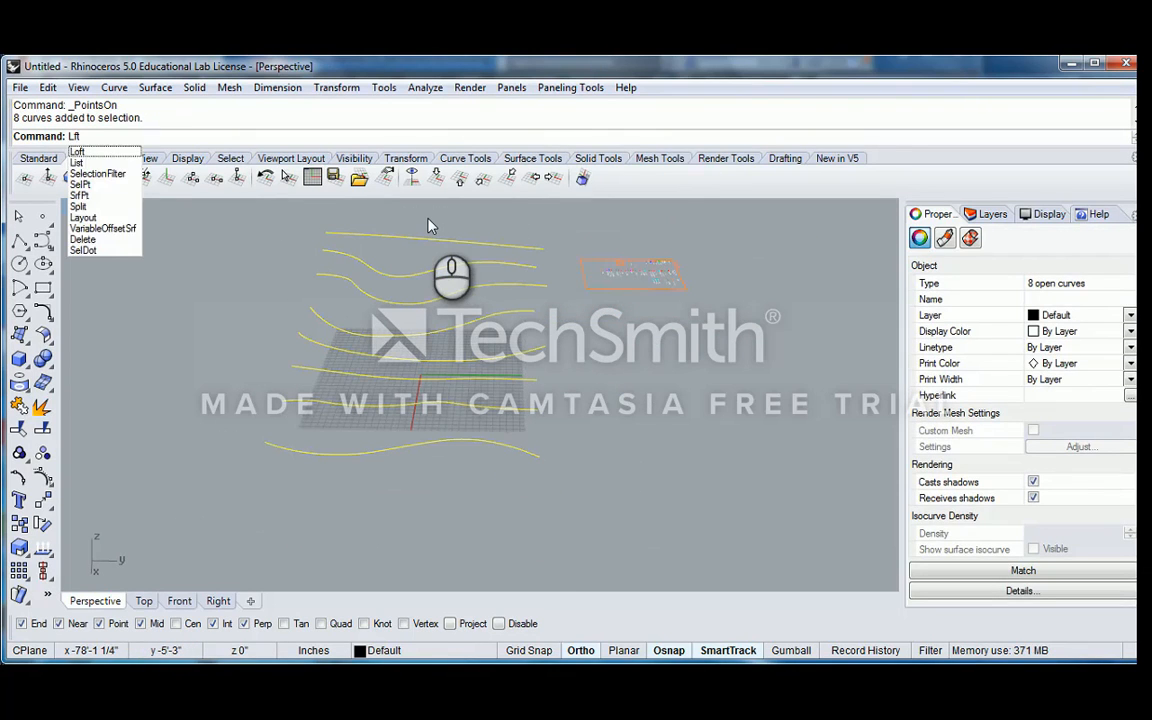
key(Return)
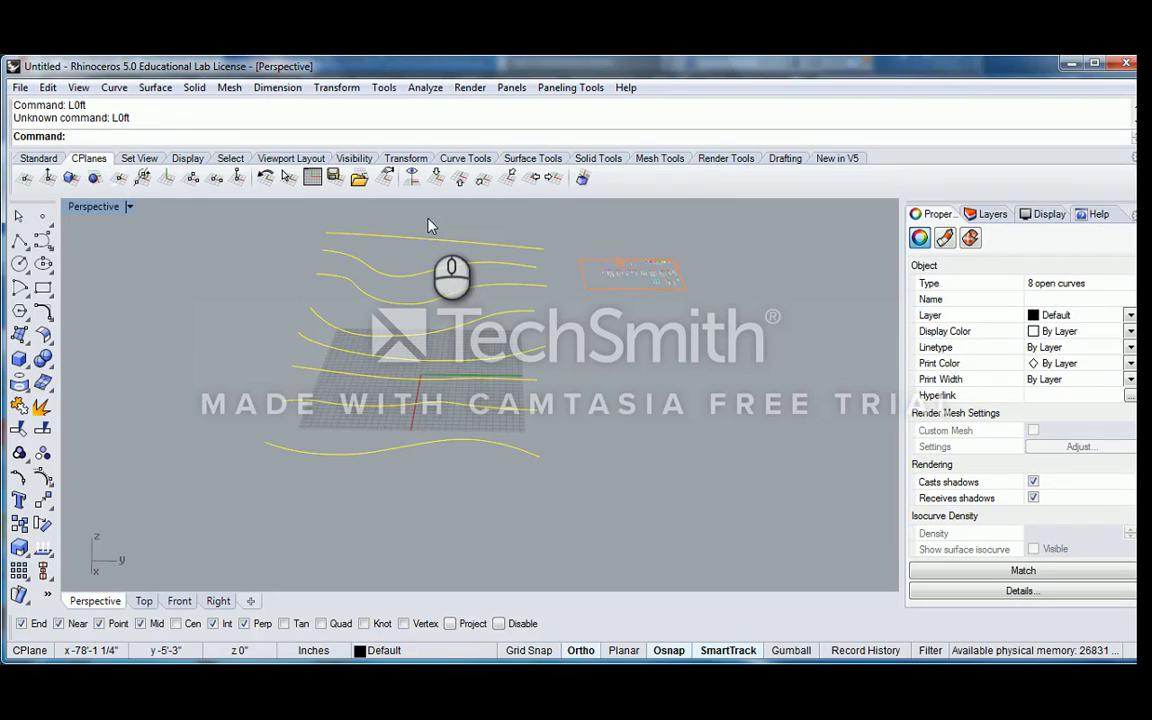
text(Loft)
key(Return)
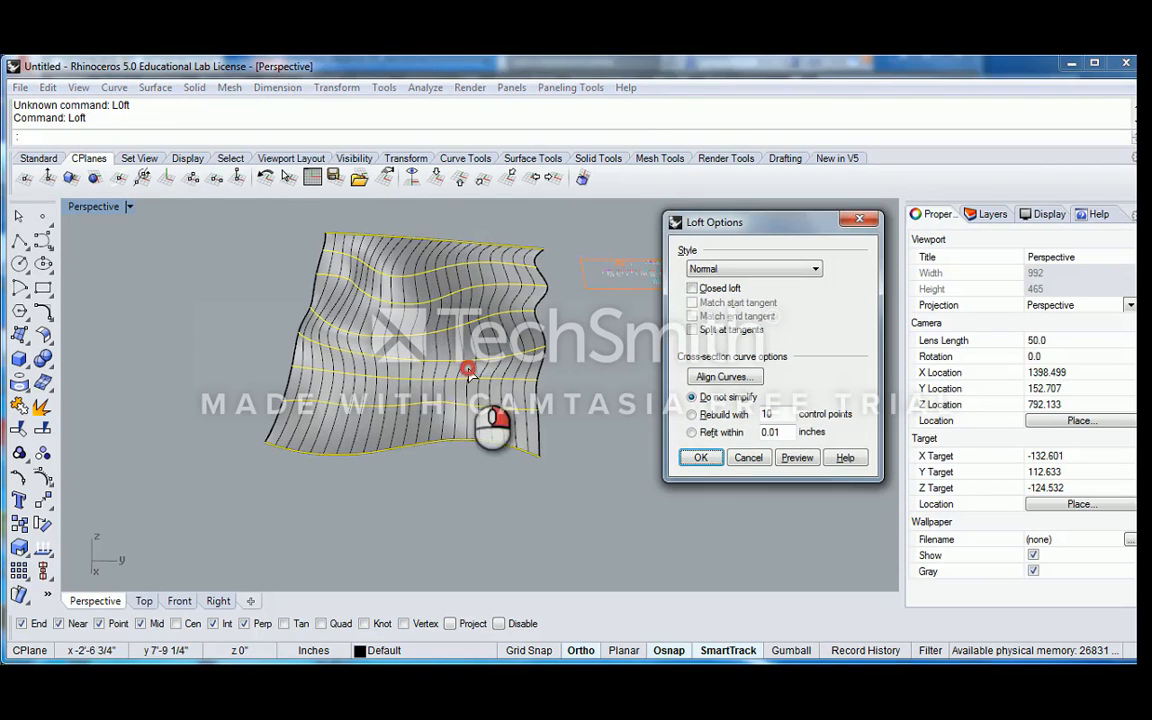
right_drag(478, 363, 470, 357)
scroll(375, 349, up, 2)
right_drag(415, 322, 466, 325)
scroll(376, 310, up, 4)
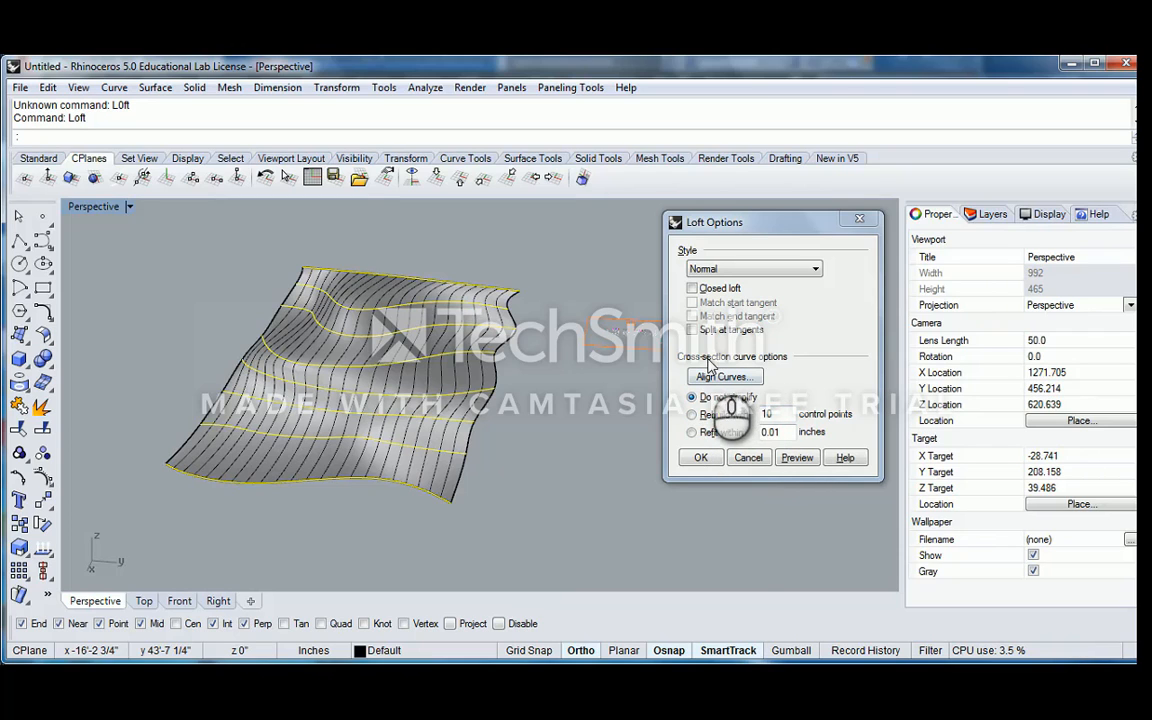
right_drag(429, 411, 490, 425)
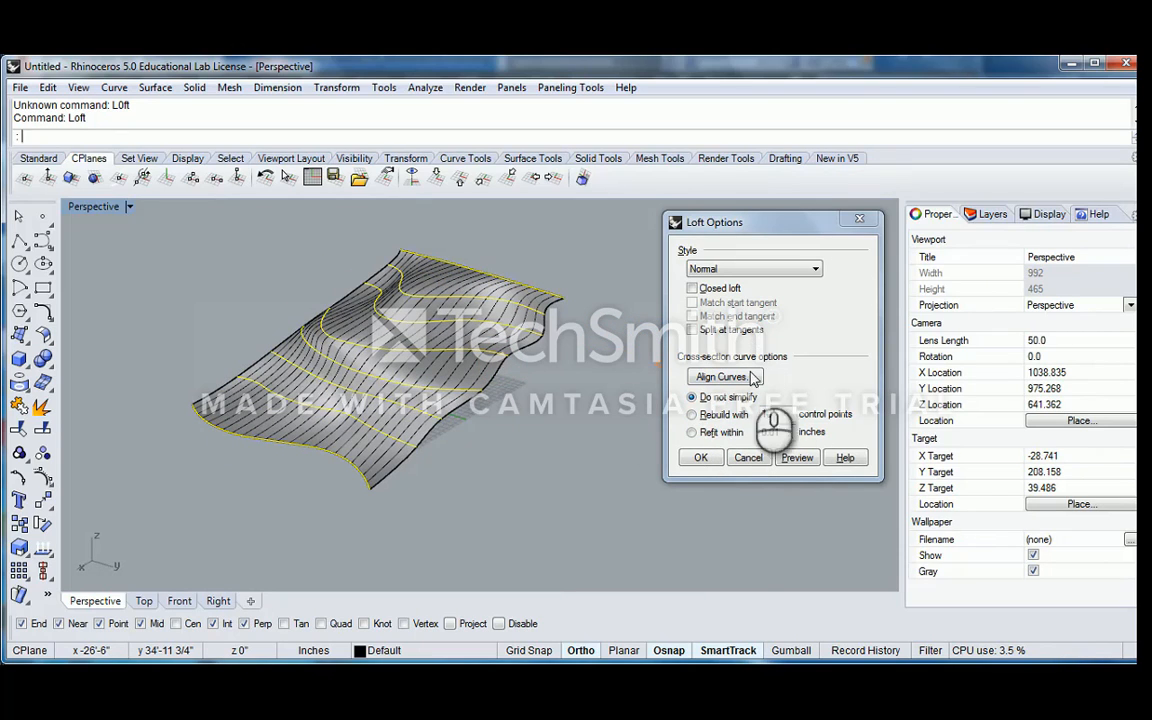
Preview the loft with its cross-section curves rebuilt with 10 control points, and examine the surface close up
click(692, 414)
double_click(770, 414)
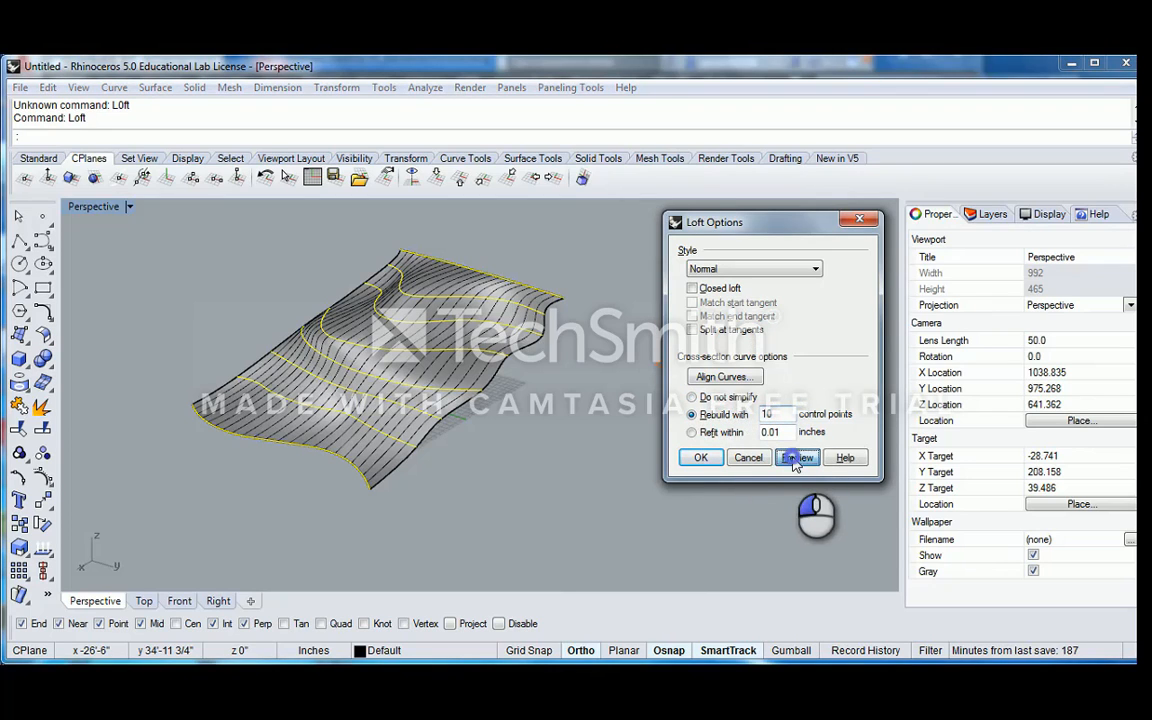
click(796, 458)
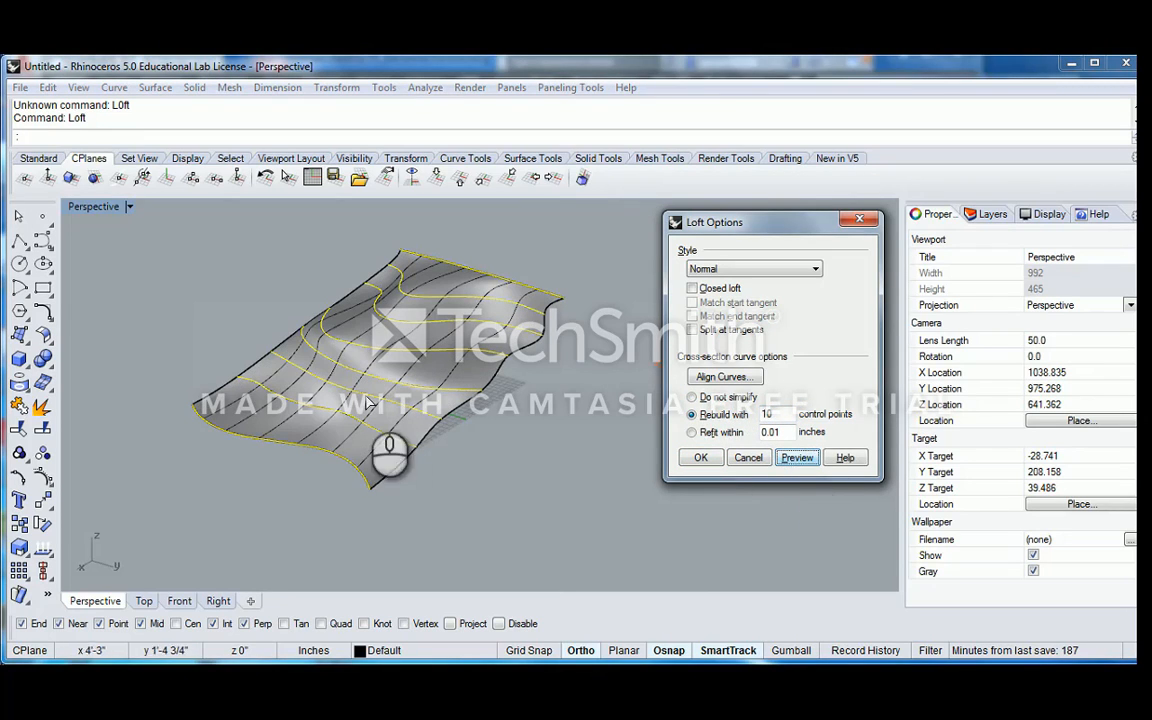
right_drag(418, 382, 422, 413)
scroll(458, 330, up, 4)
right_drag(456, 464, 437, 419)
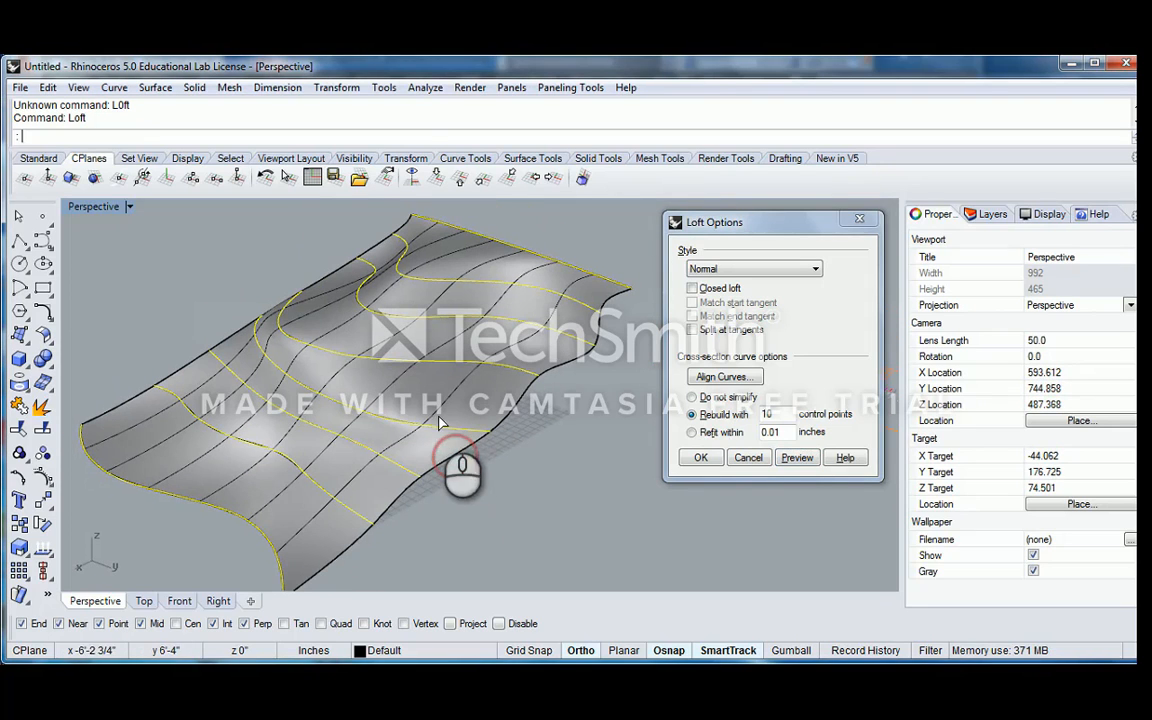
Preview the loft with its cross-section curves rebuilt with 30 control points
drag(783, 414, 762, 416)
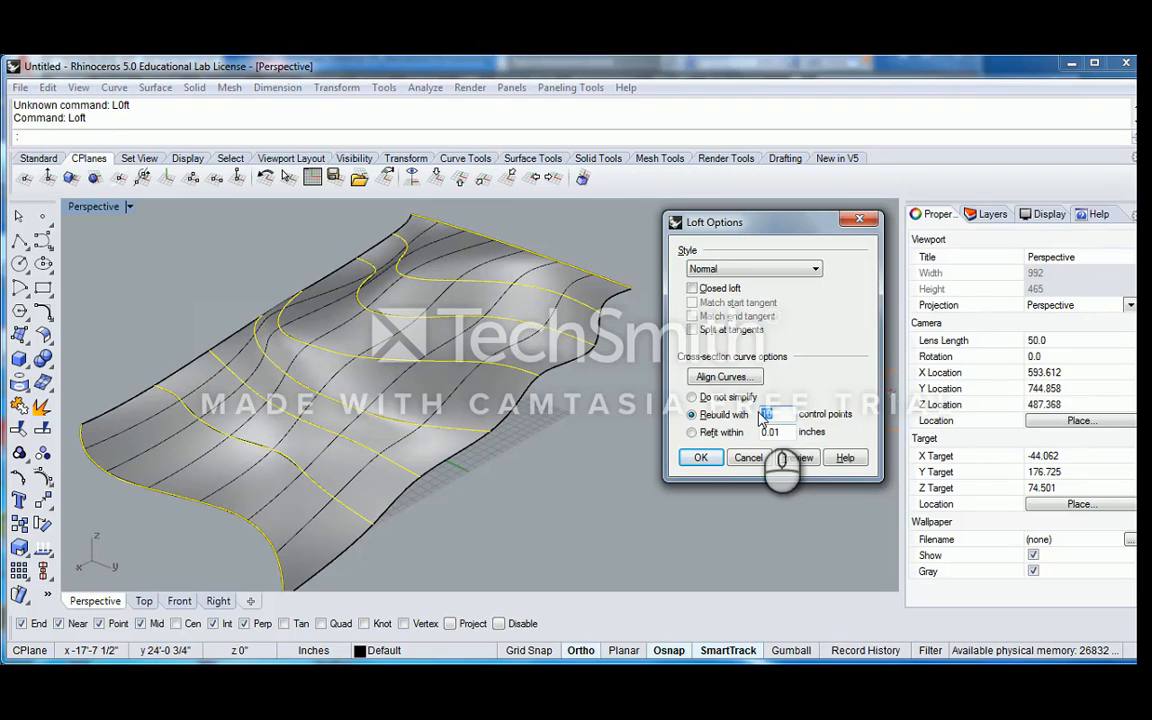
text(30)
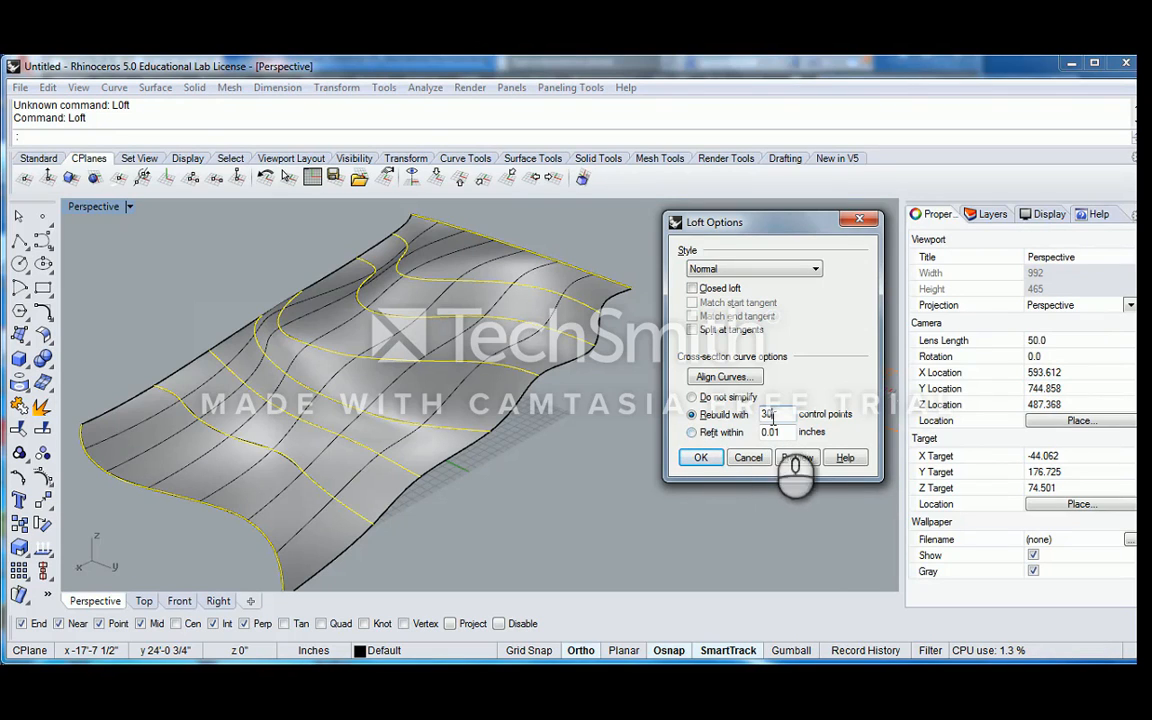
click(775, 415)
click(797, 458)
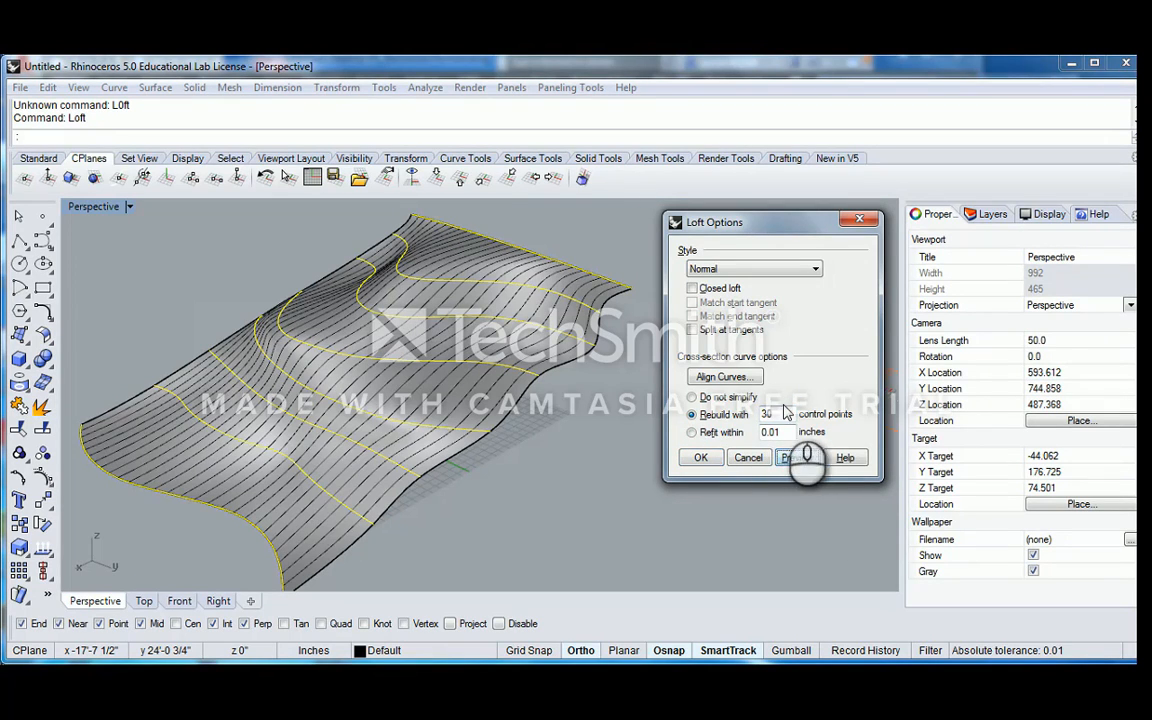
Preview the loft with its cross-section curves rebuilt with 100 control points, and examine the isocurve density from several angles
drag(782, 413, 732, 412)
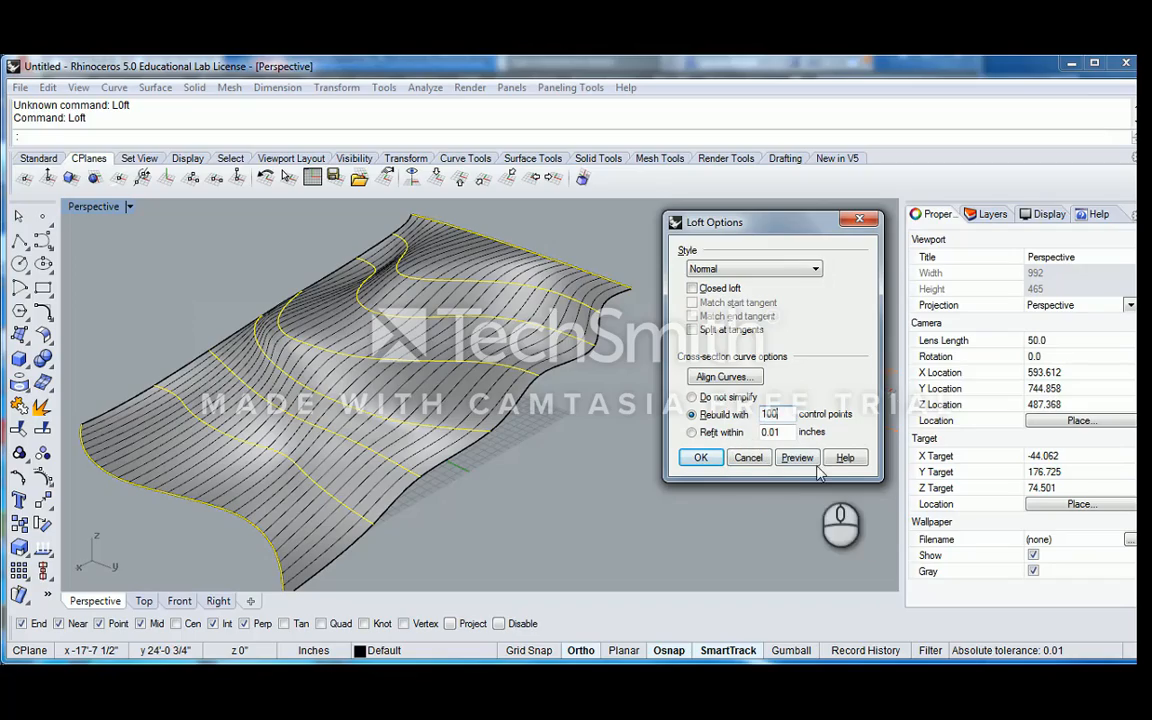
text(100)
click(797, 457)
right_drag(271, 373, 374, 433)
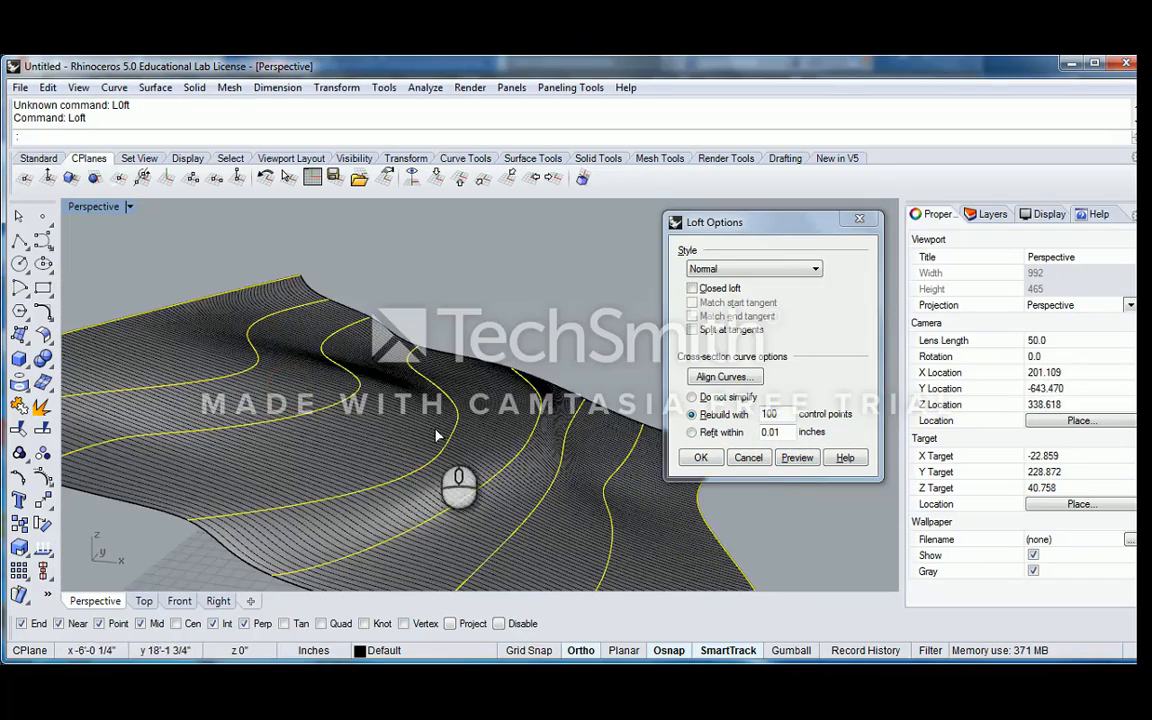
right_drag(230, 402, 307, 438)
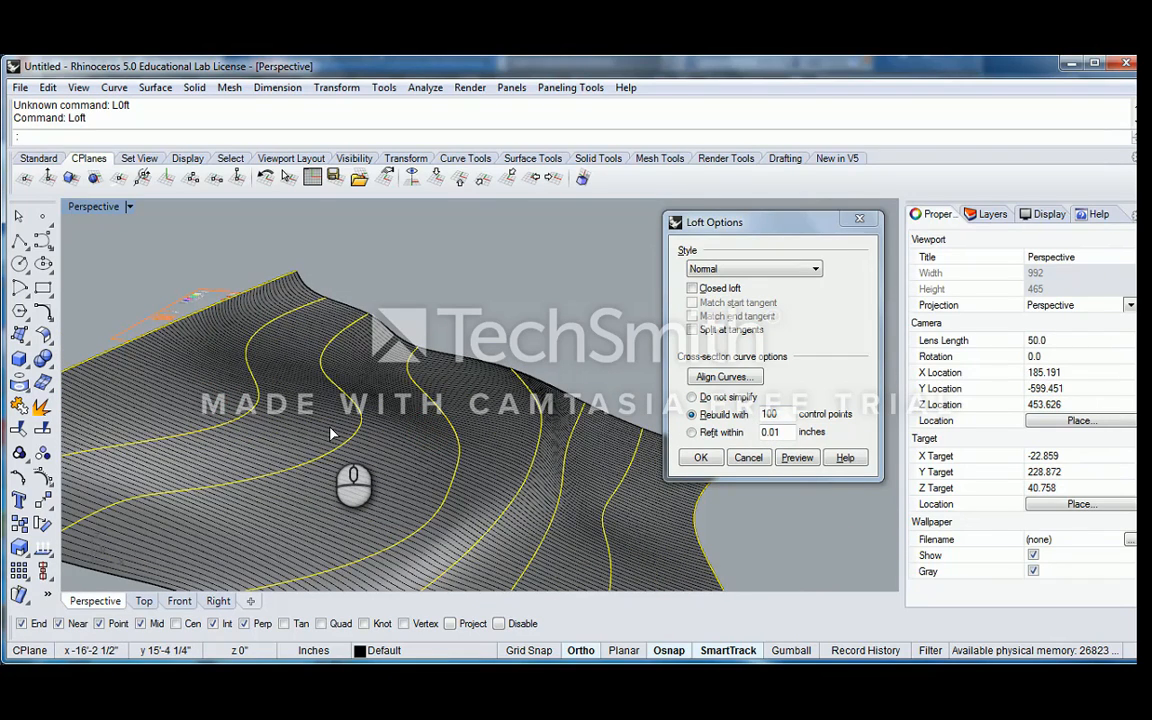
scroll(338, 432, down, 5)
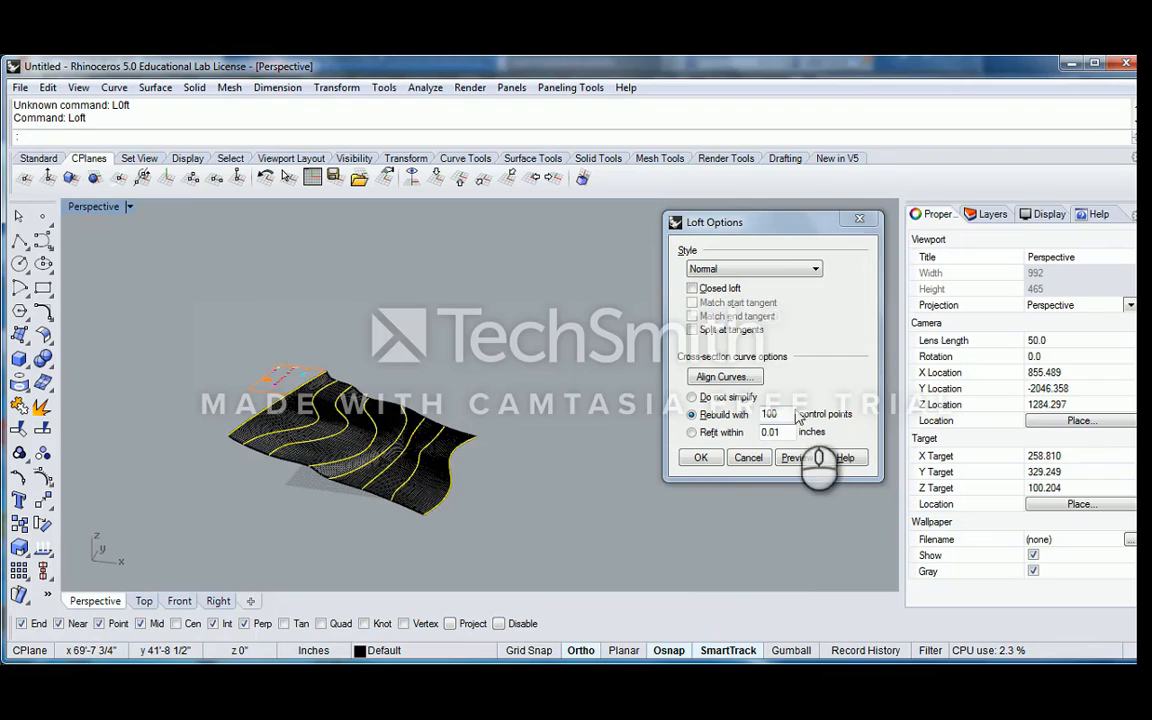
Set the cross-section rebuild to 25 control points and create the Normal-style loft surface
double_click(770, 414)
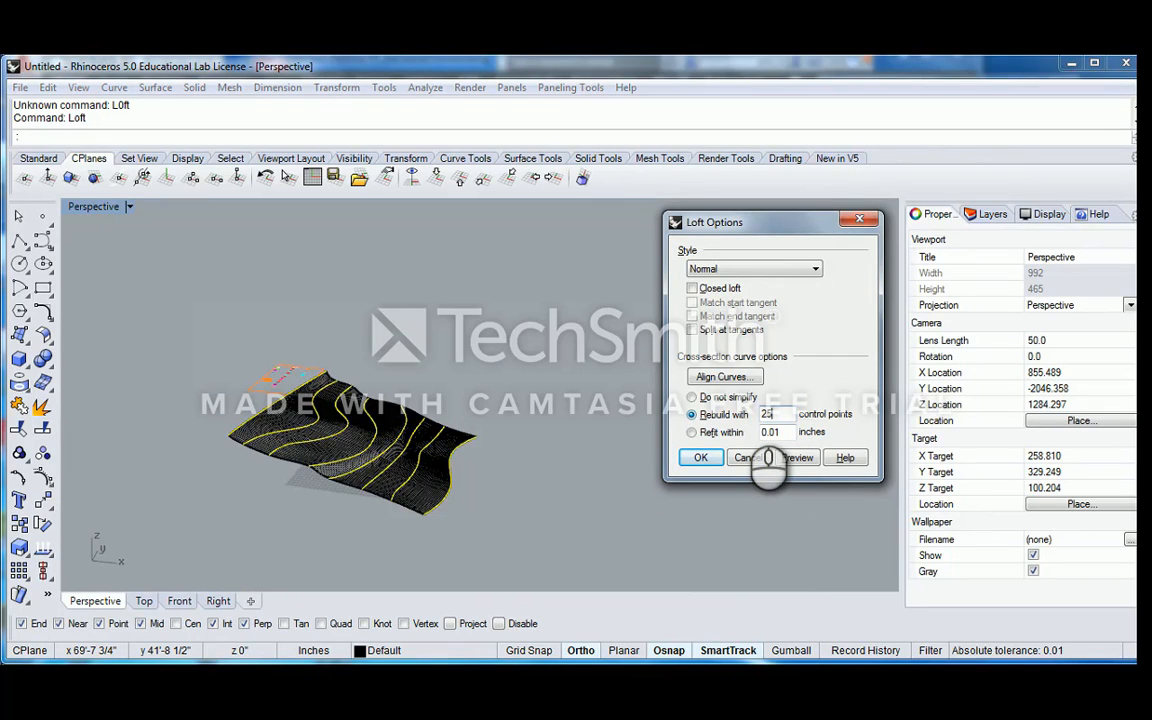
click(700, 458)
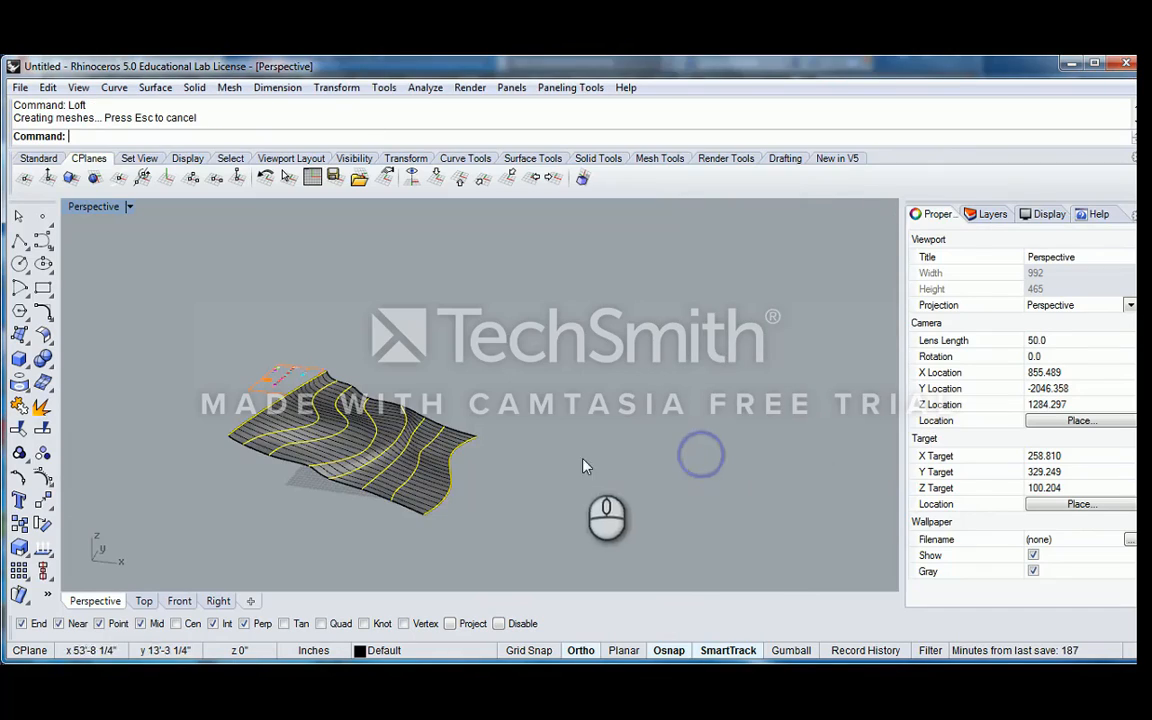
right_drag(535, 415, 572, 410)
click(336, 368)
click(590, 410)
click(648, 388)
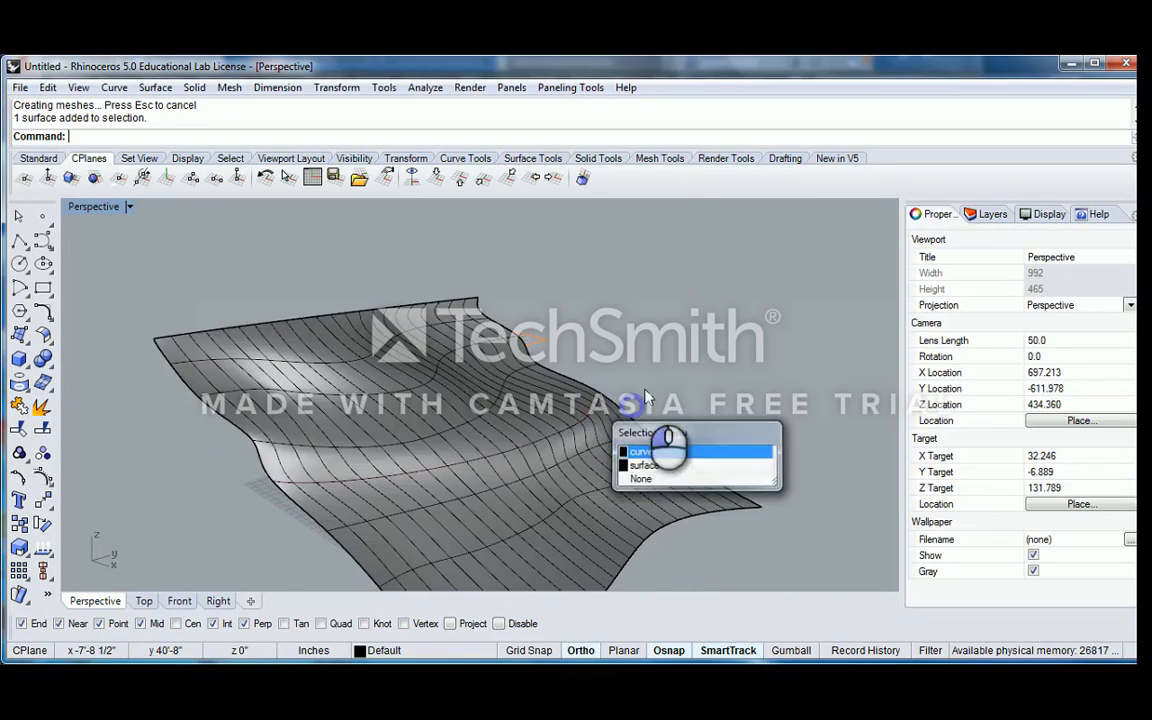
Select the eight contour curves without the lofted surface and copy them to the empty area beside it
scroll(640, 388, down, 6)
right_drag(633, 388, 490, 400)
right_drag(686, 436, 458, 360)
drag(216, 266, 522, 470)
ctrl+click(484, 433)
scroll(484, 433, down, 2)
right_drag(484, 433, 522, 449)
text(Copy)
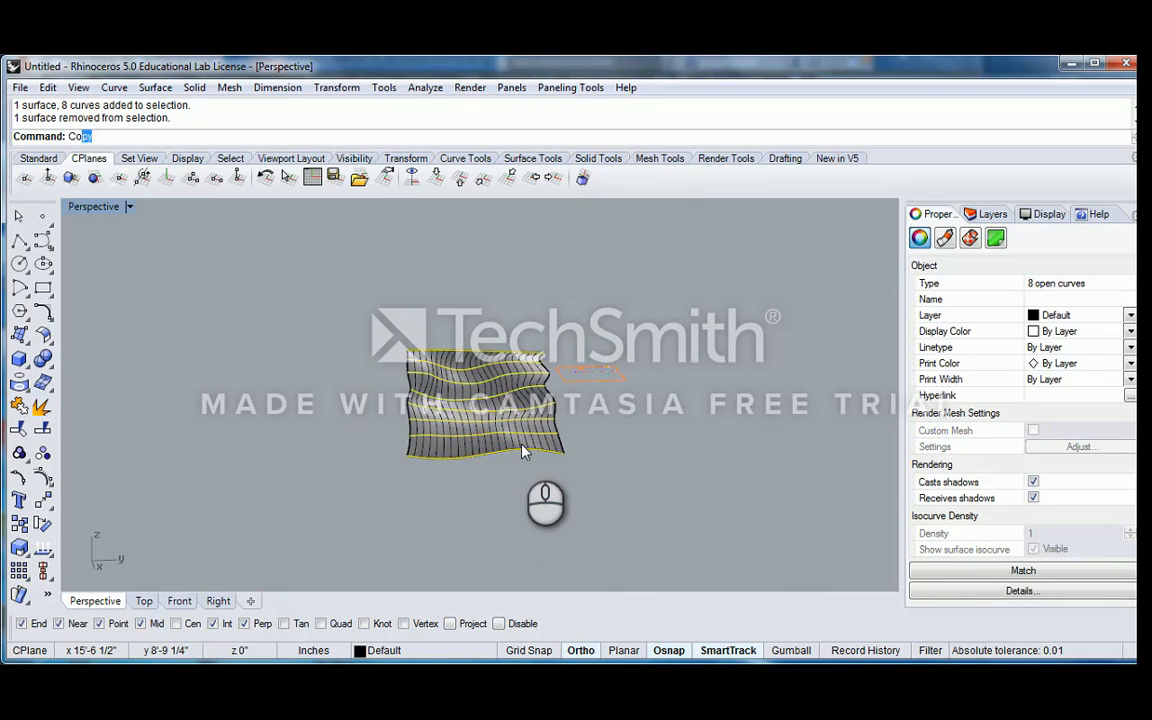
key(Return)
click(498, 498)
click(267, 485)
key(Return)
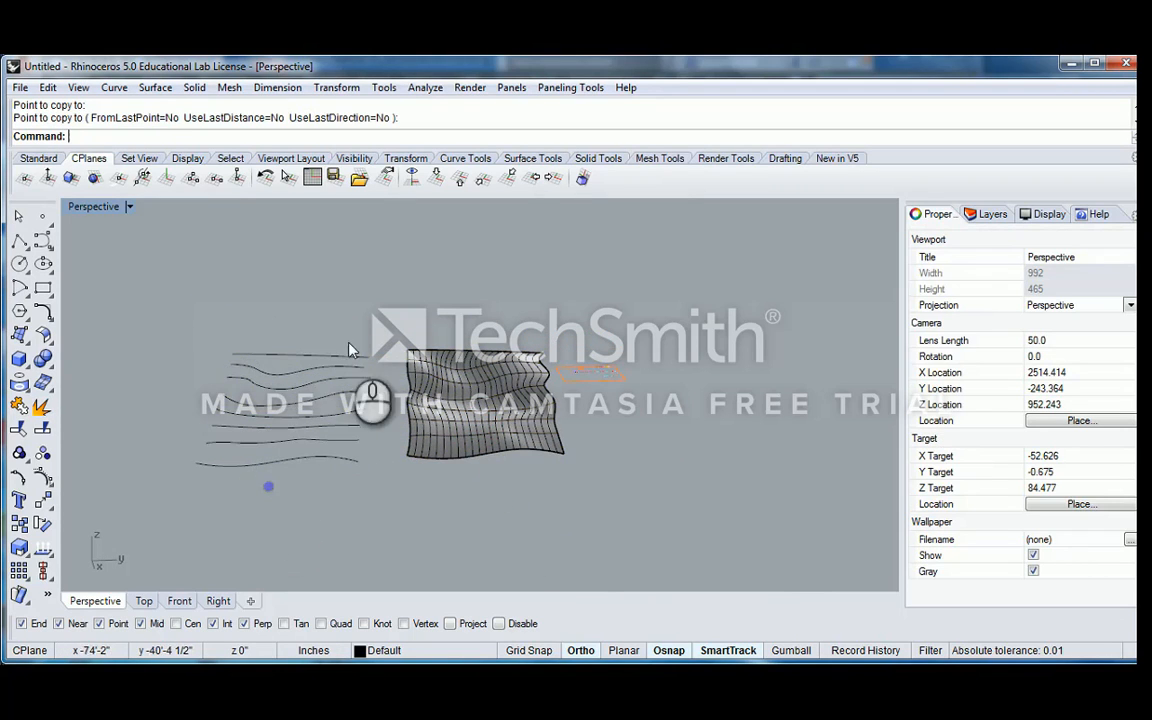
Loft the eight copied curves, previewing the Loose style with 25-point rebuilt sections, and examine how the surface follows the curves
drag(345, 321, 256, 517)
right_drag(267, 486, 231, 464)
text(Loft)
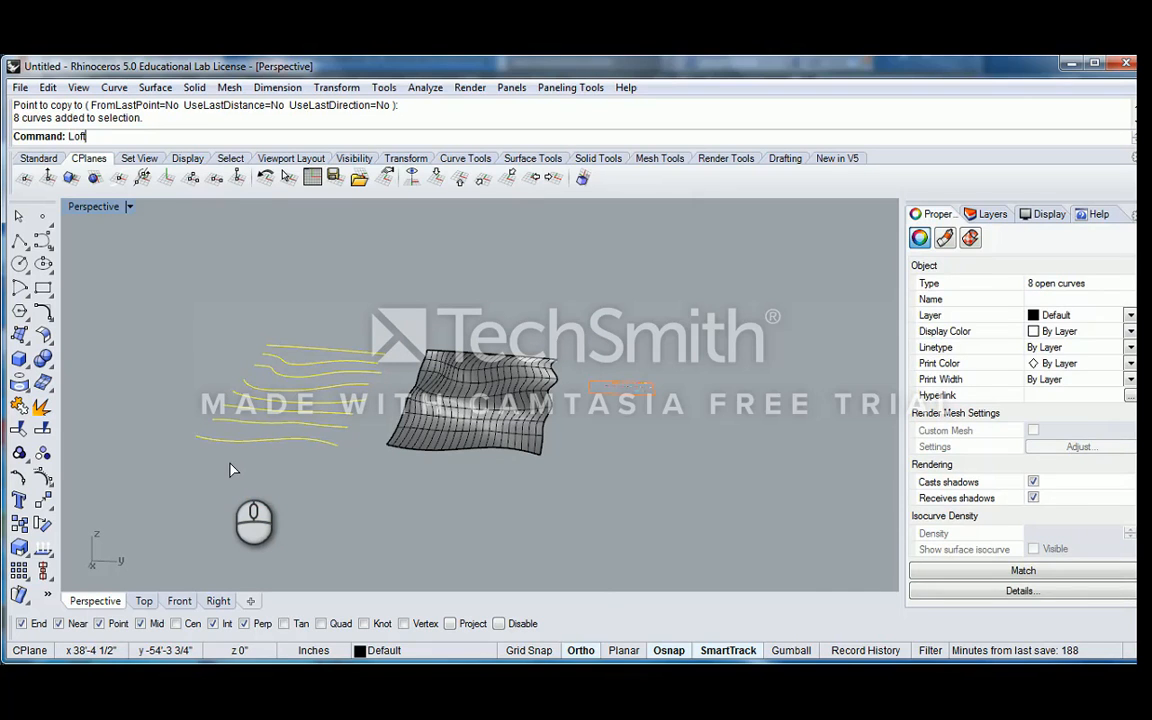
key(Return)
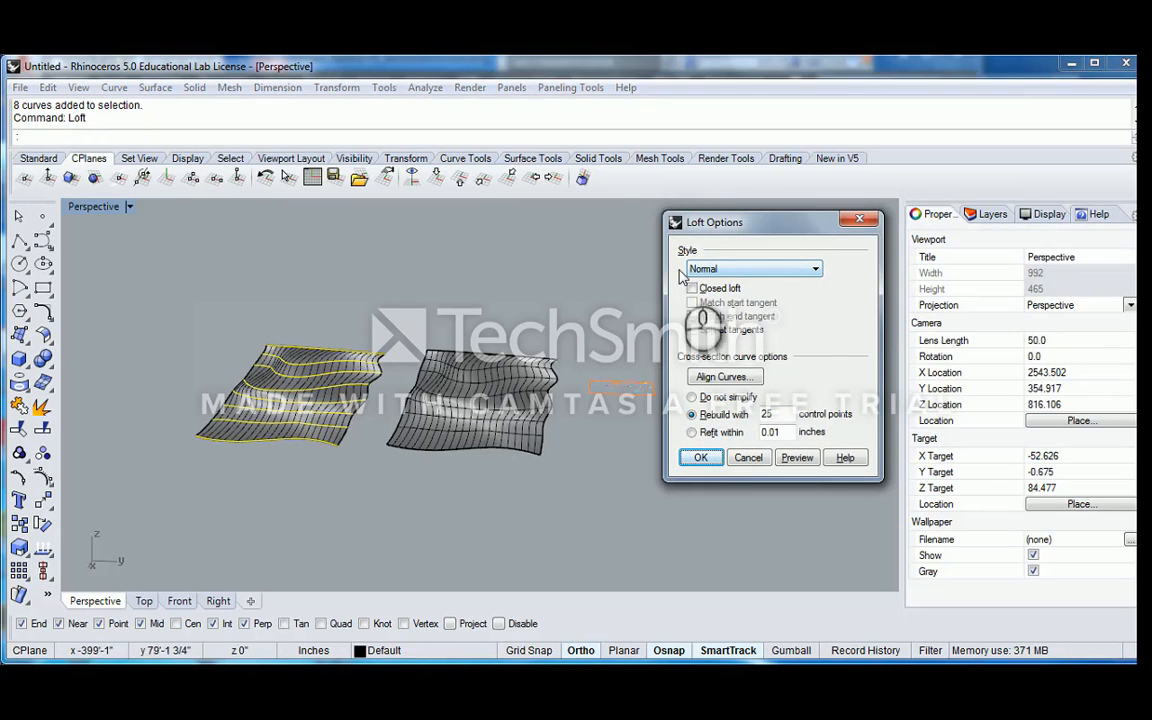
scroll(330, 375, up, 5)
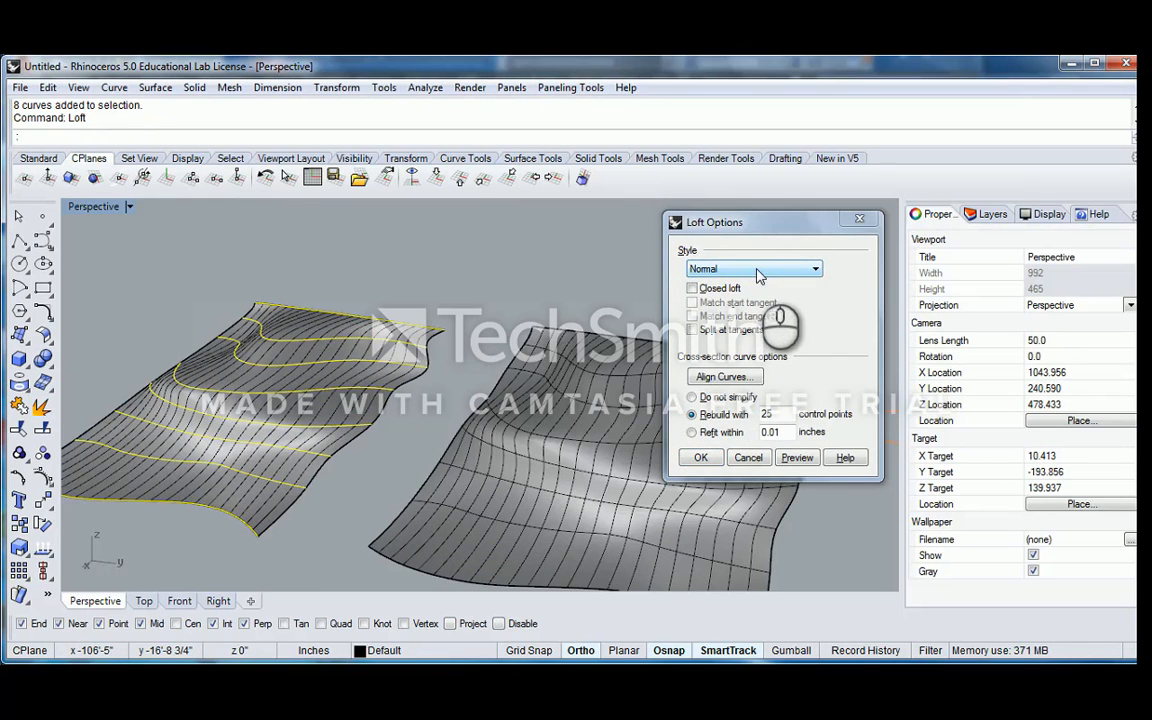
click(757, 270)
click(725, 295)
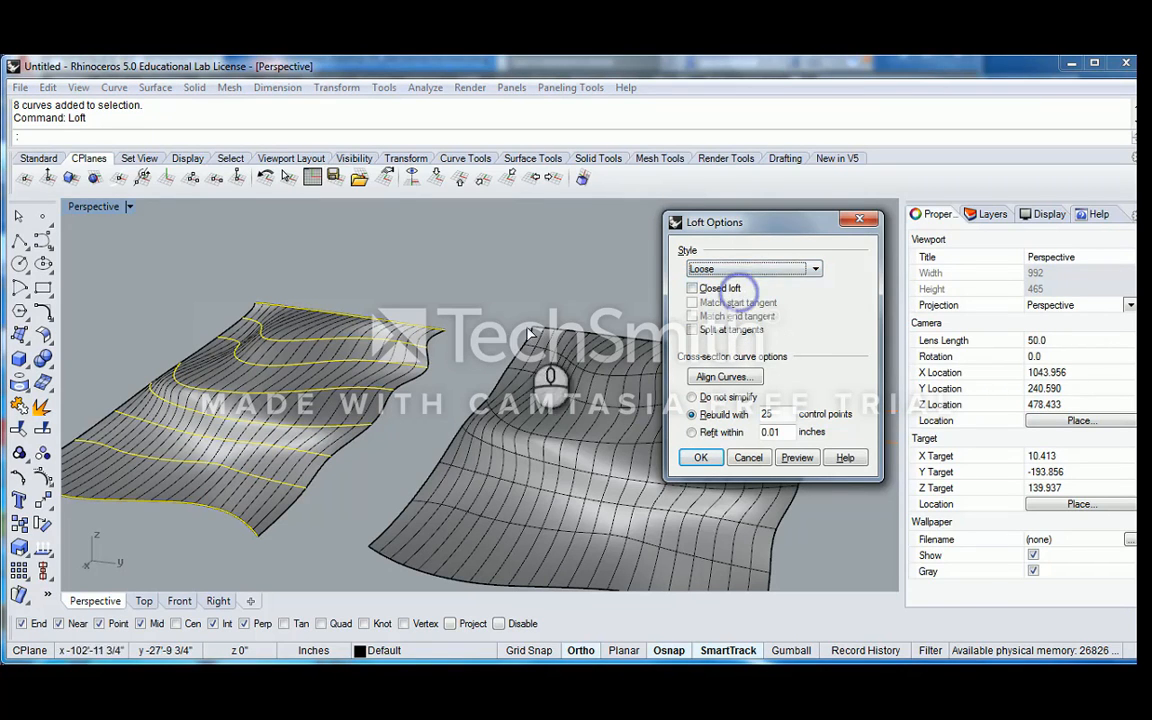
click(797, 457)
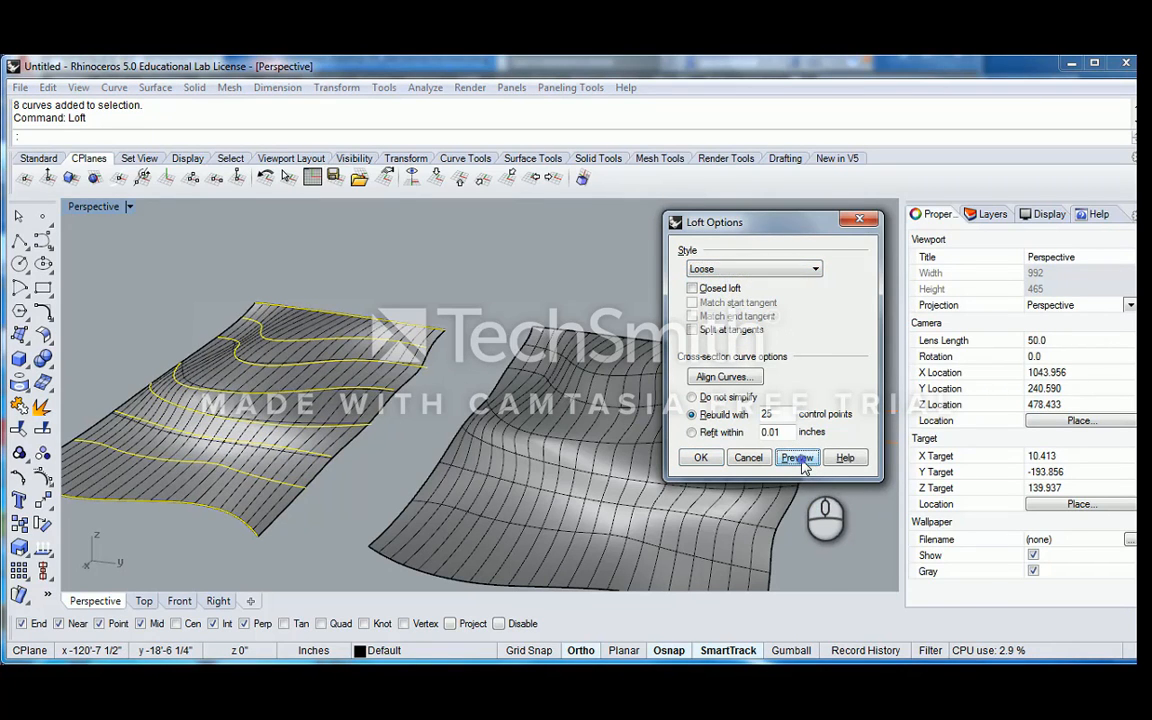
right_drag(392, 378, 455, 385)
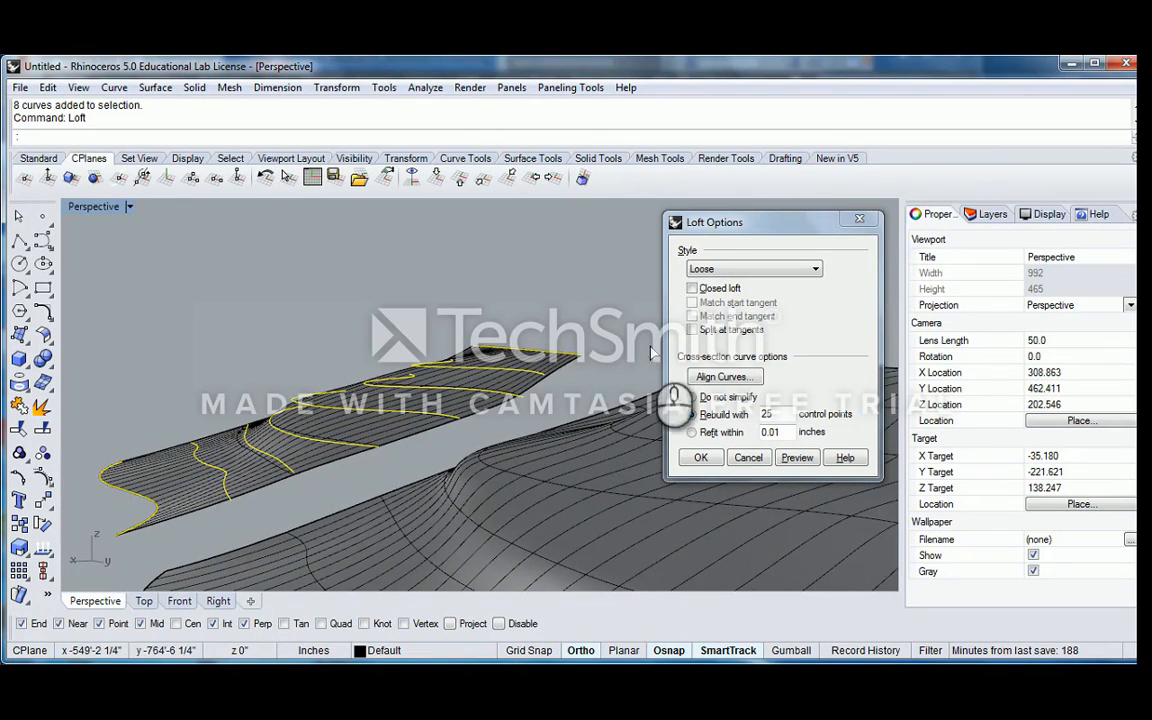
Preview the copied curves' loft with the Tight style and examine it from another angle
click(716, 272)
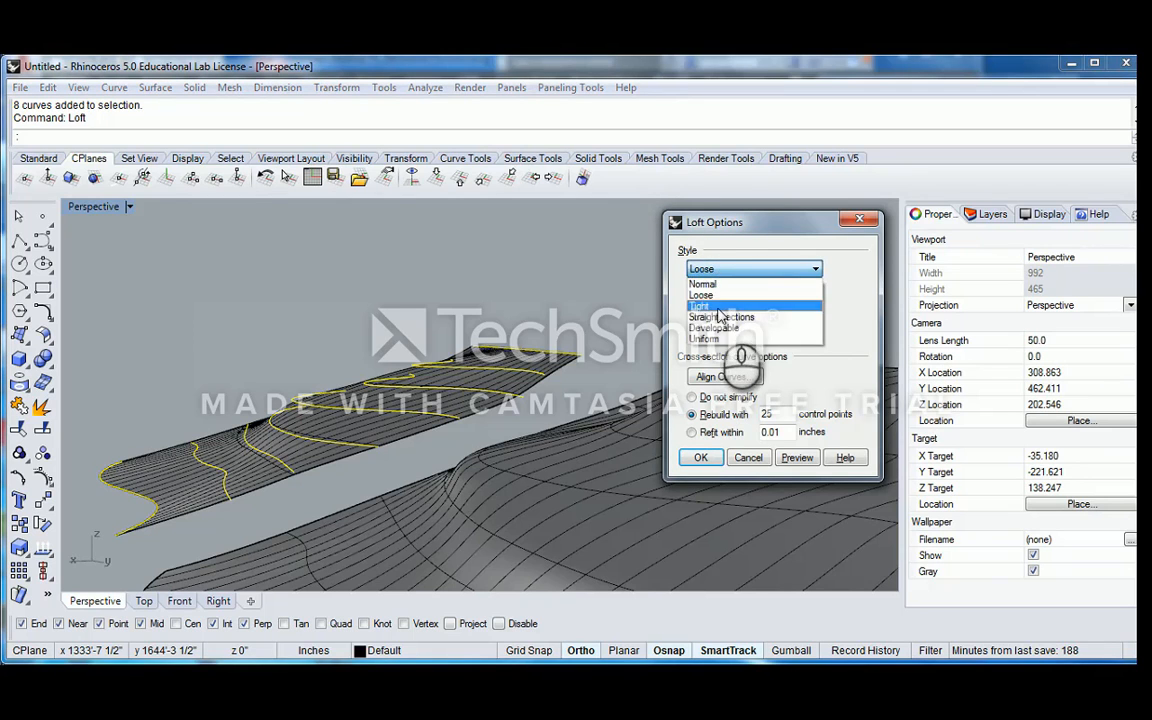
click(708, 306)
click(796, 457)
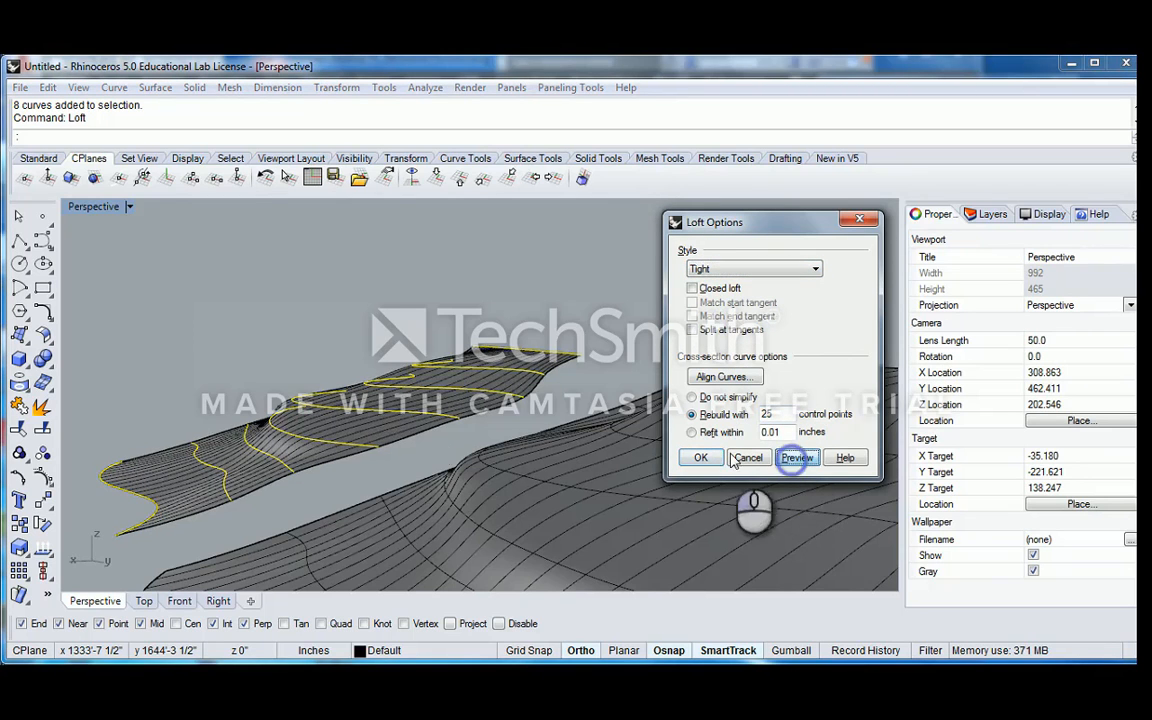
right_drag(390, 430, 520, 470)
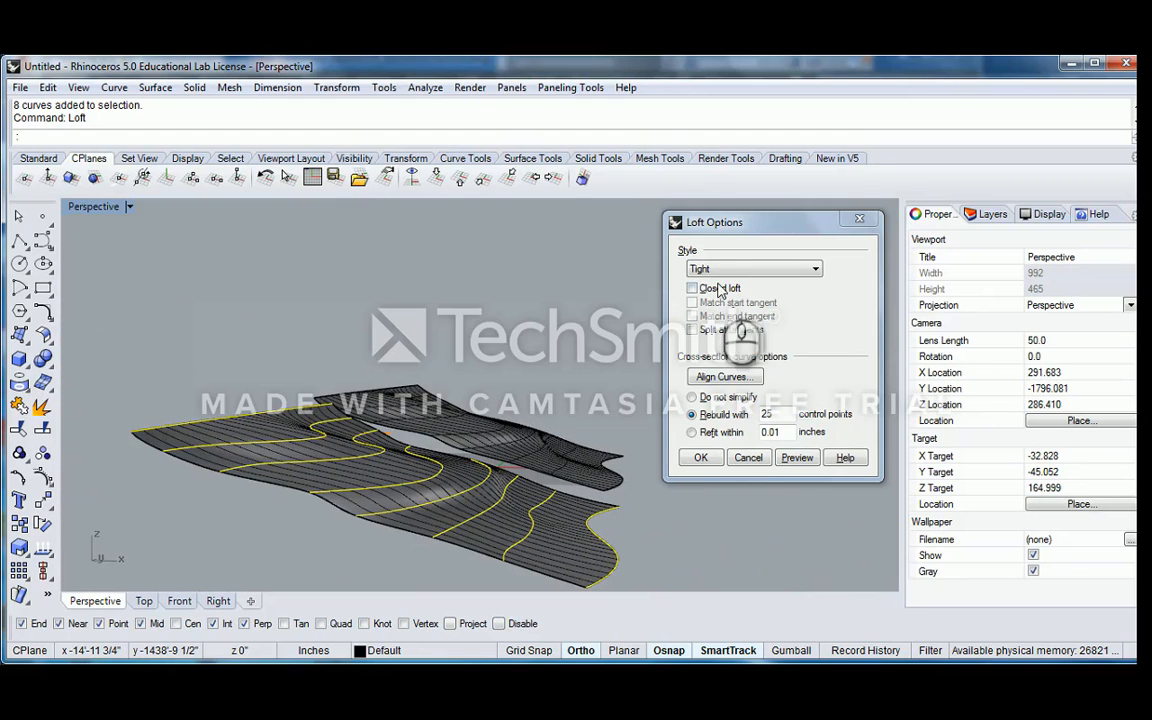
Preview the copied curves' loft with the Straight sections style, and examine the segments between the curves
click(752, 268)
click(733, 317)
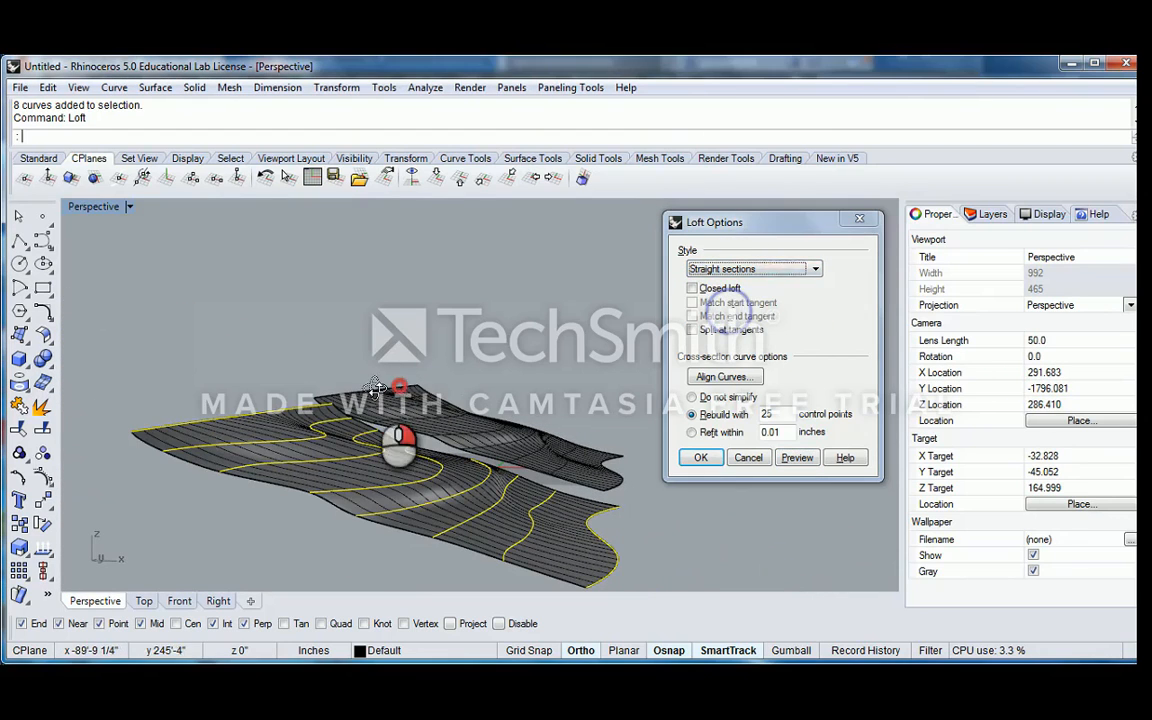
click(797, 457)
right_drag(401, 422, 540, 428)
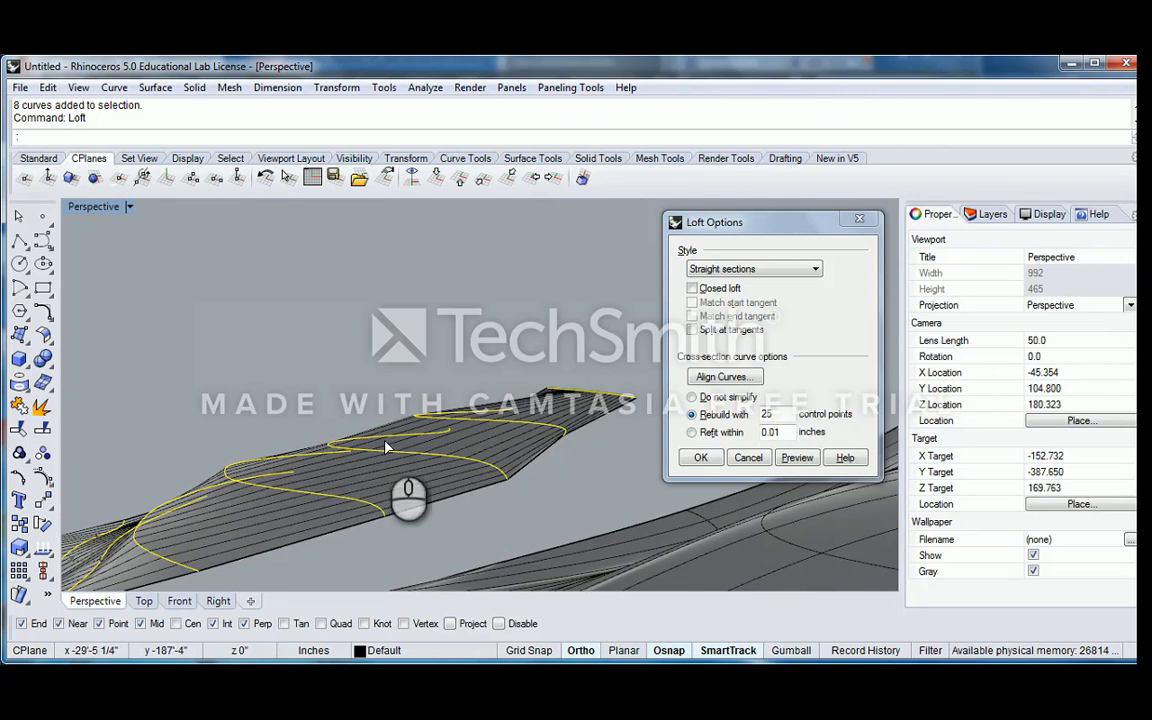
right_drag(358, 465, 409, 481)
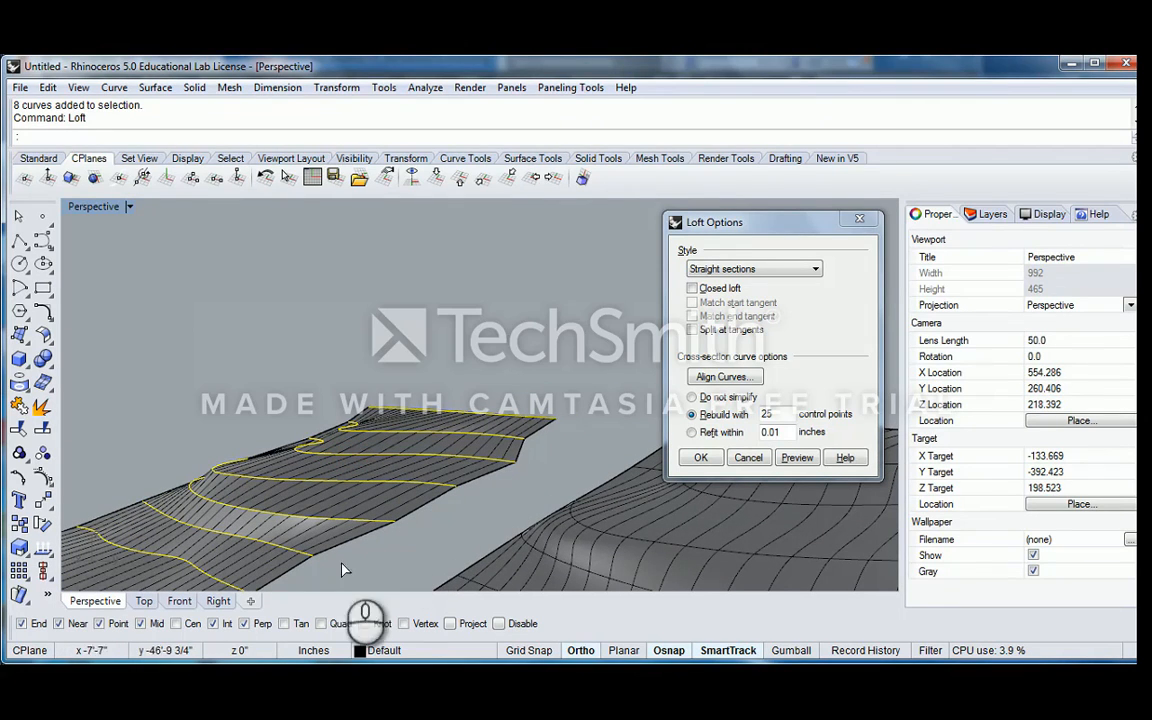
Preview the copied curves' loft with the Developable style
click(755, 268)
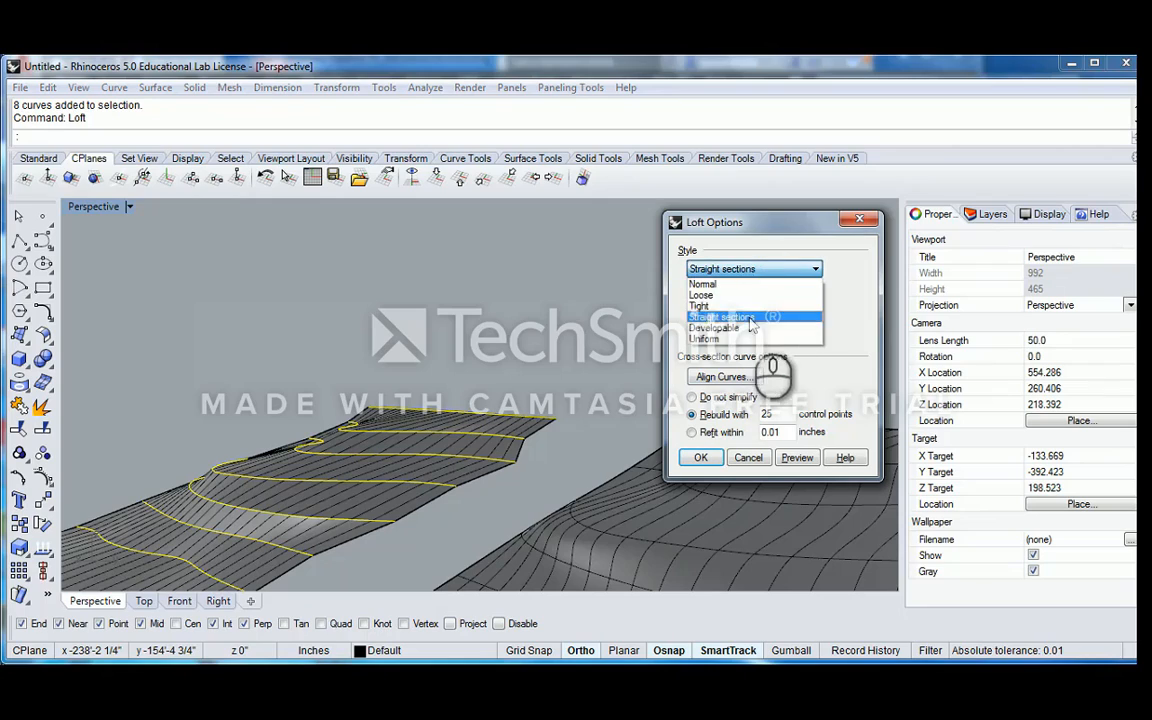
click(714, 328)
click(797, 457)
right_drag(365, 440, 475, 425)
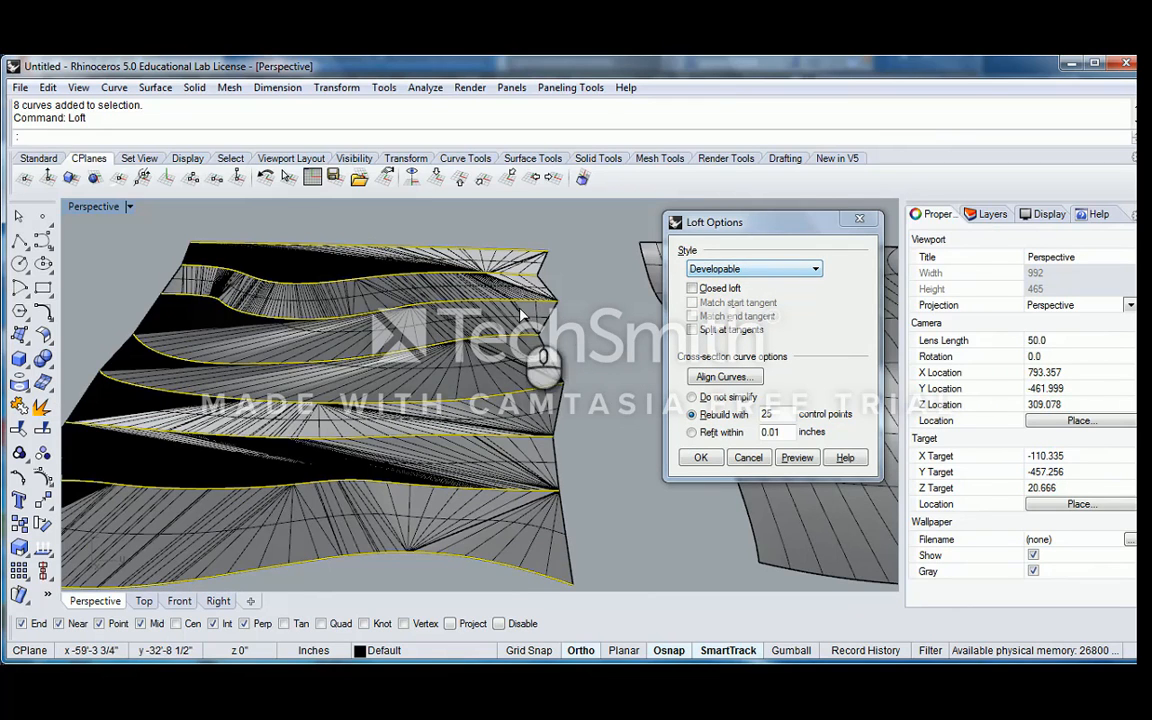
Examine the rulings and folds of the developable loft preview close up and from several angles
right_drag(520, 316, 522, 365)
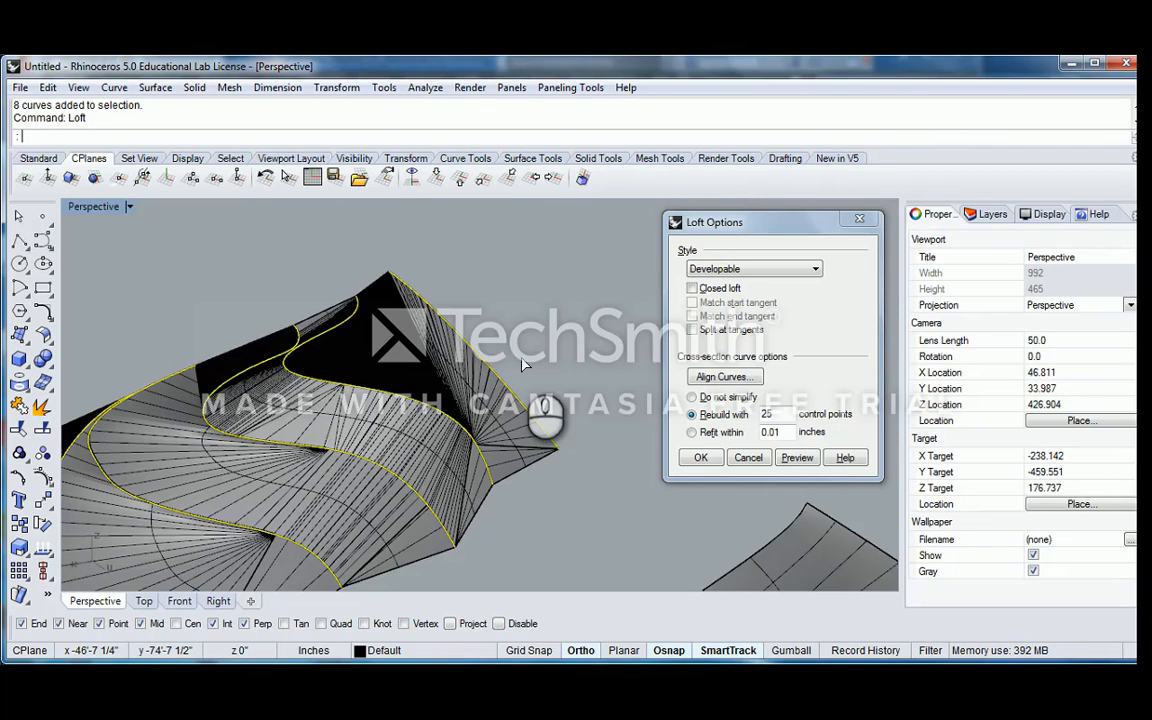
scroll(401, 392, down, 2)
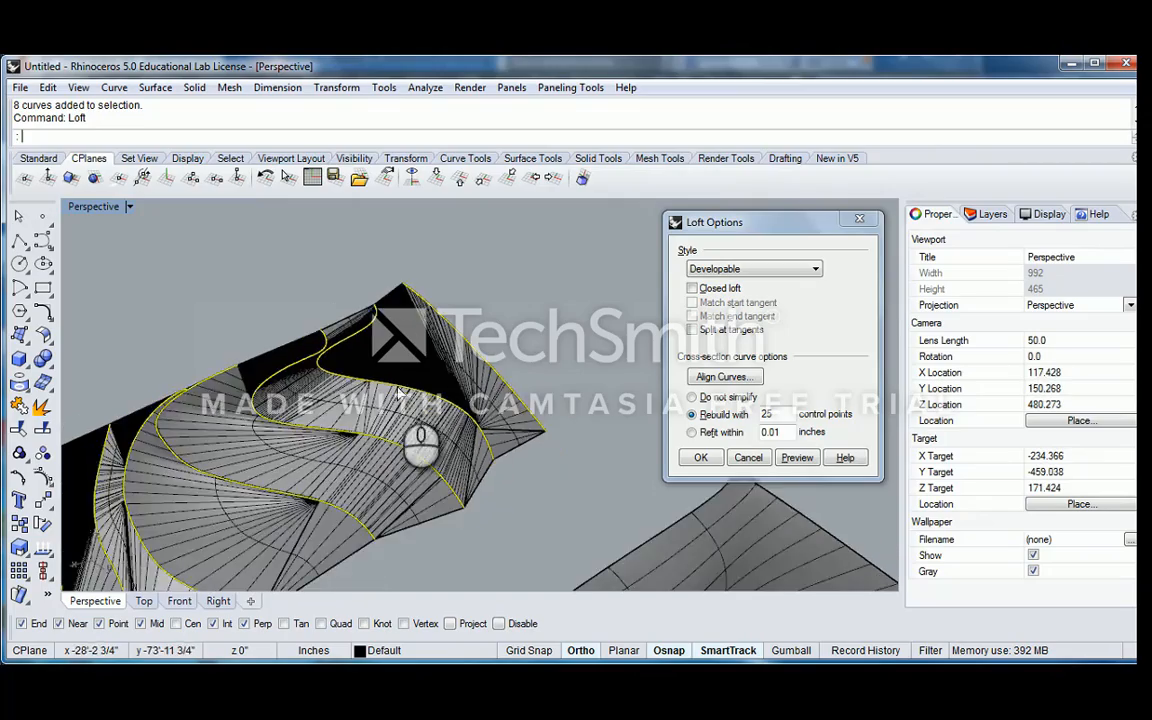
right_drag(340, 405, 396, 431)
scroll(396, 431, up, 6)
right_drag(311, 437, 460, 445)
scroll(203, 426, down, 1)
right_drag(201, 426, 481, 421)
scroll(437, 428, down, 2)
scroll(437, 428, down, 5)
right_drag(353, 426, 418, 447)
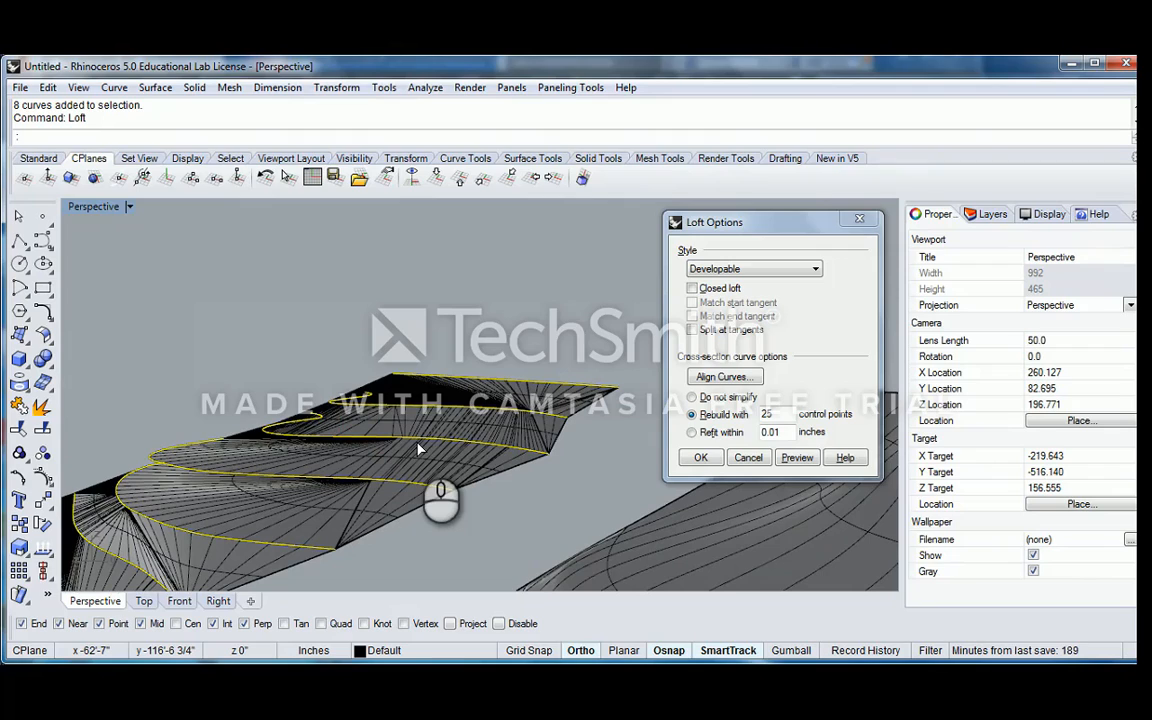
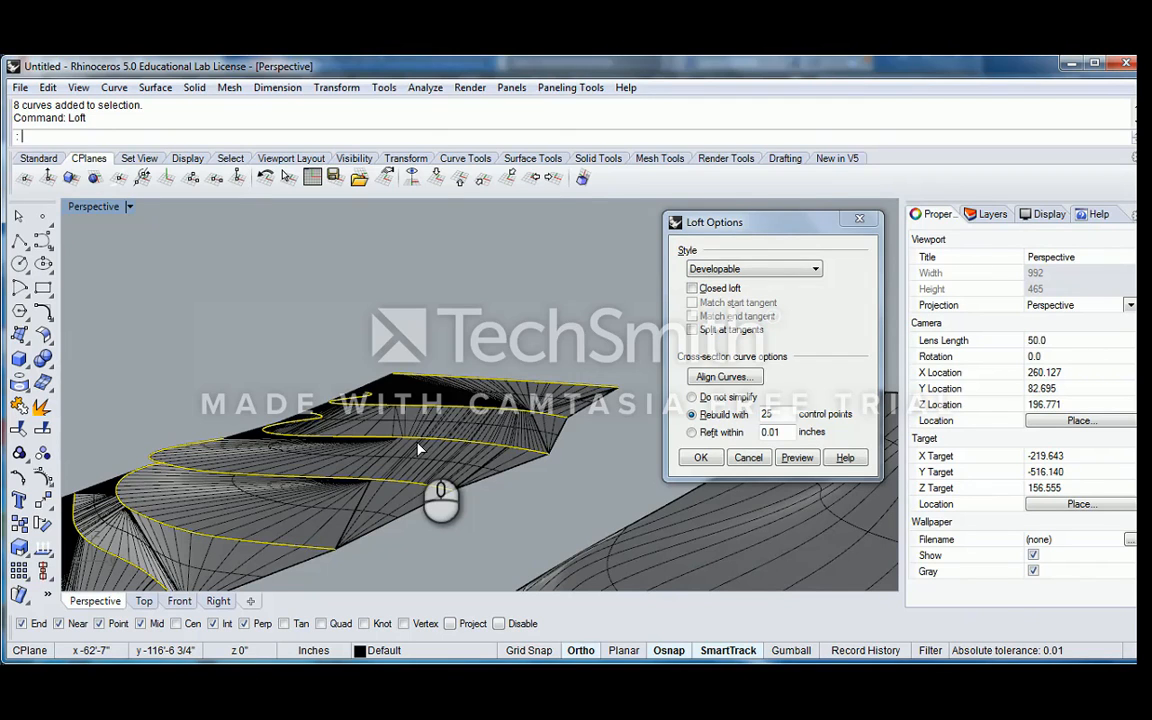
Preview the copied curves' loft with the Uniform style
right_drag(418, 450, 330, 425)
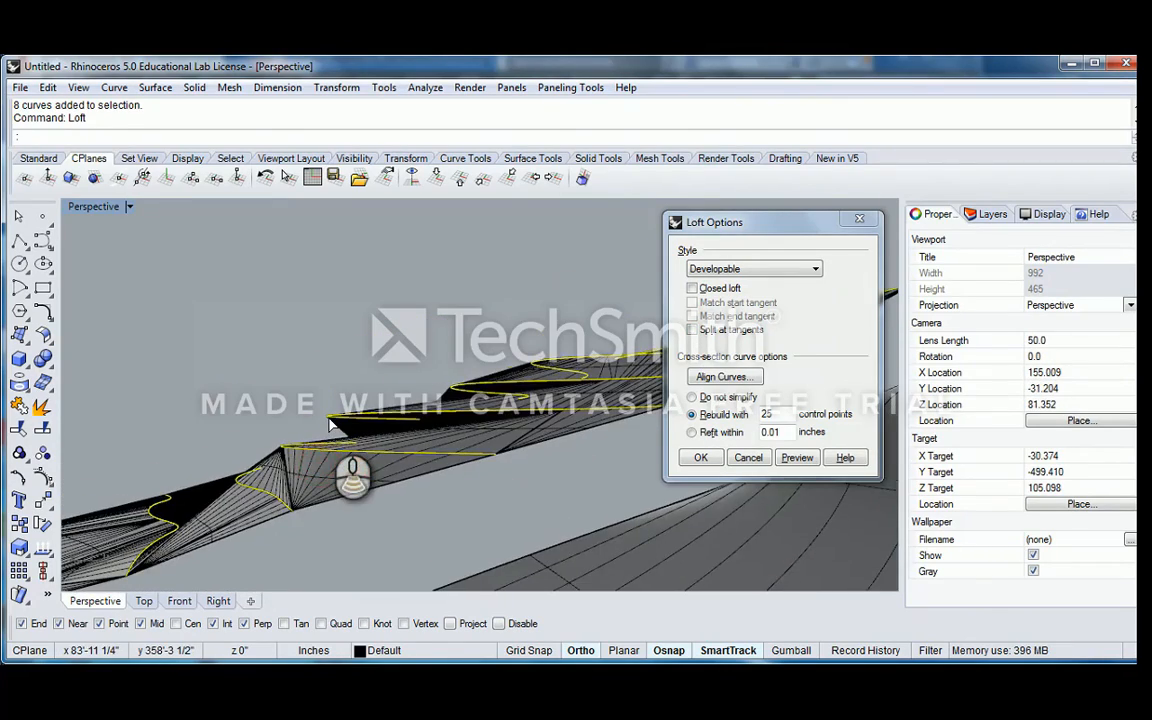
scroll(345, 428, down, 10)
right_drag(337, 355, 507, 437)
scroll(380, 415, down, 9)
right_drag(375, 413, 518, 431)
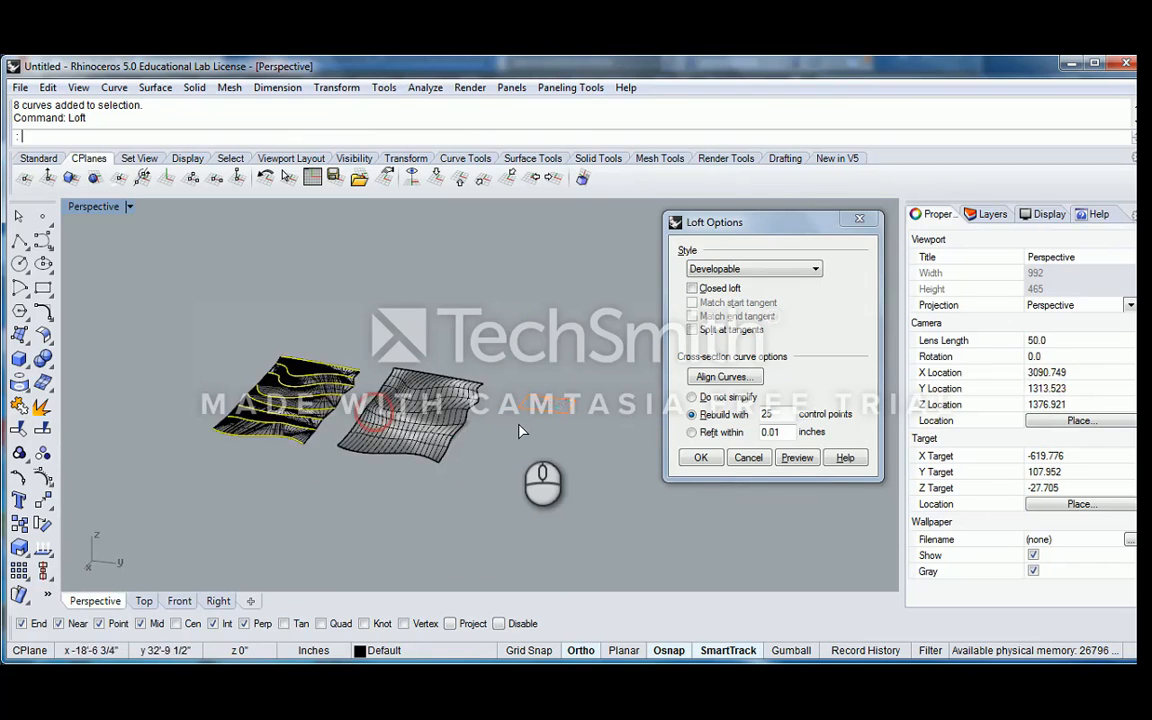
scroll(519, 431, up, 3)
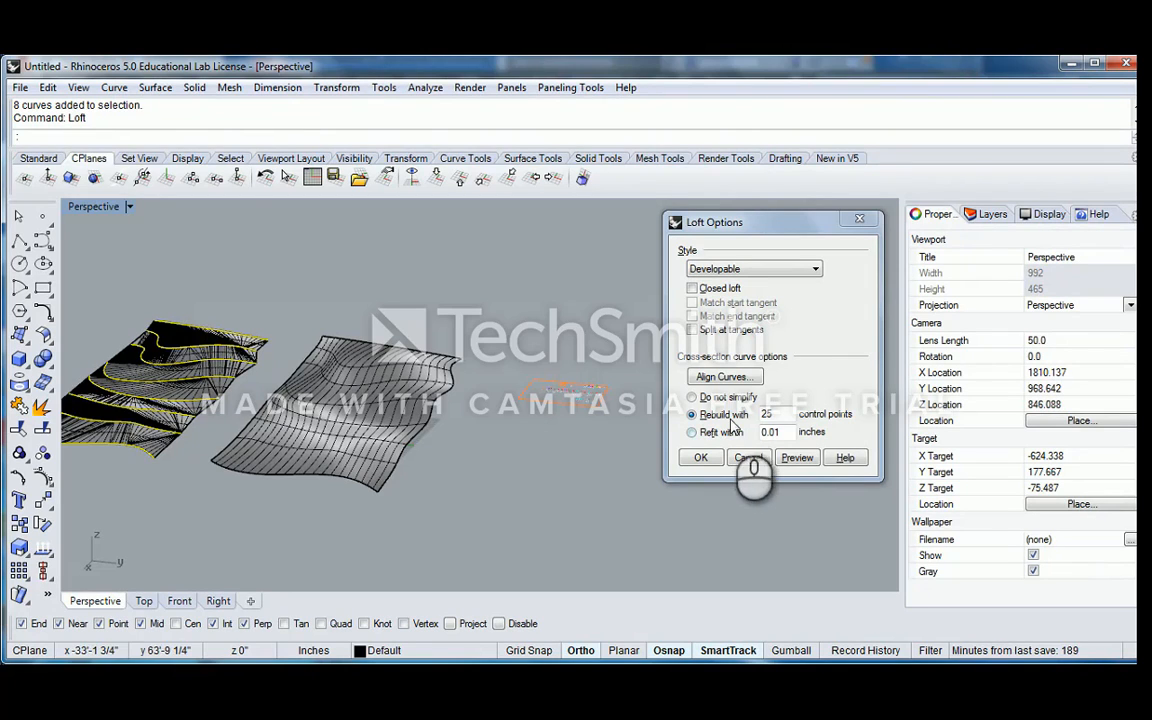
right_drag(250, 366, 277, 360)
click(762, 270)
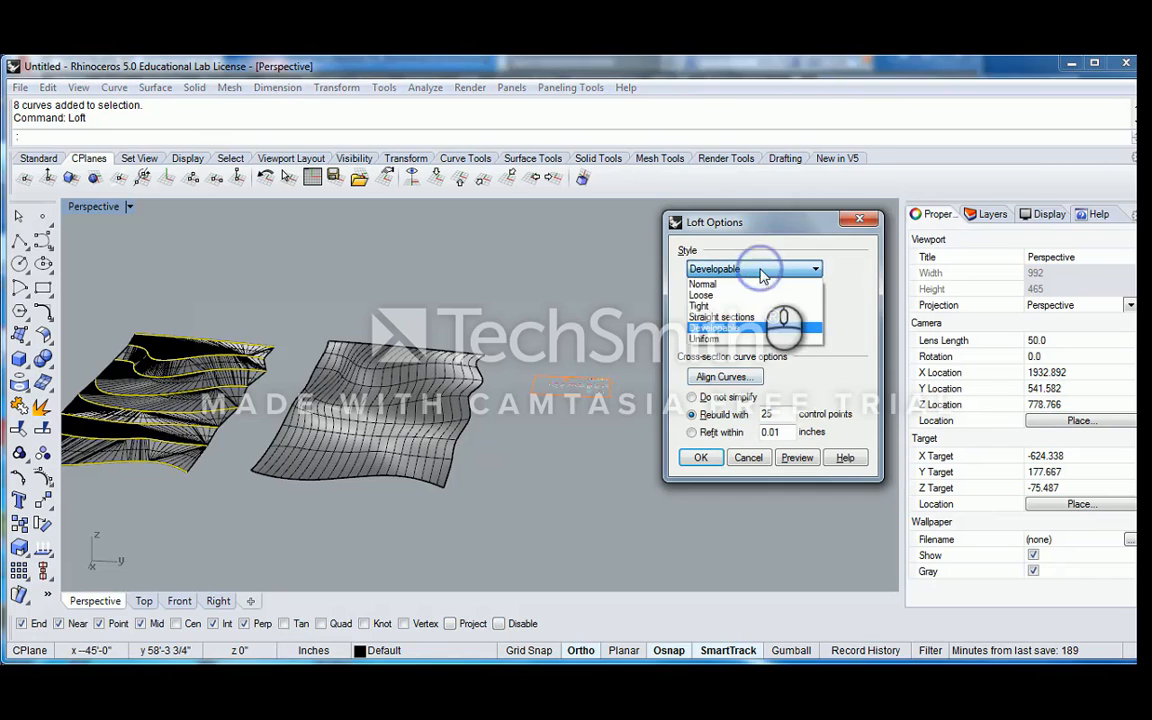
click(725, 337)
click(803, 455)
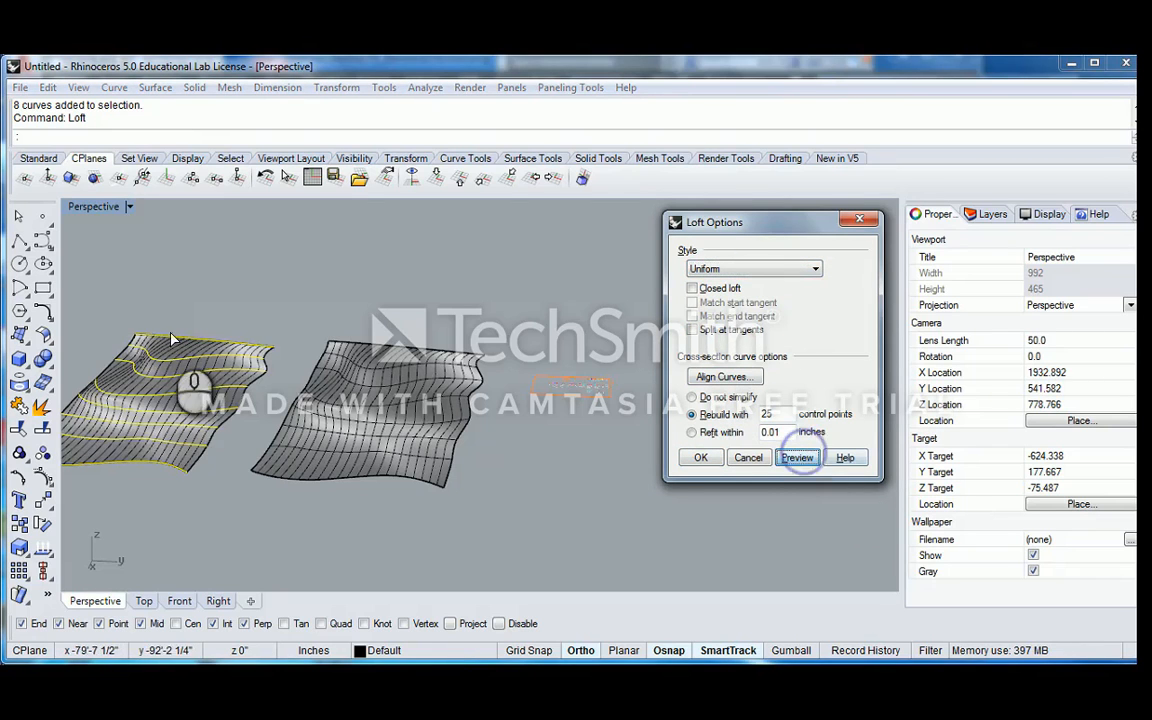
Examine the Uniform loft preview from several angles and create the loft through the copied curves
shift+right_drag(172, 331, 312, 390)
right_drag(312, 390, 288, 345)
scroll(288, 348, up, 10)
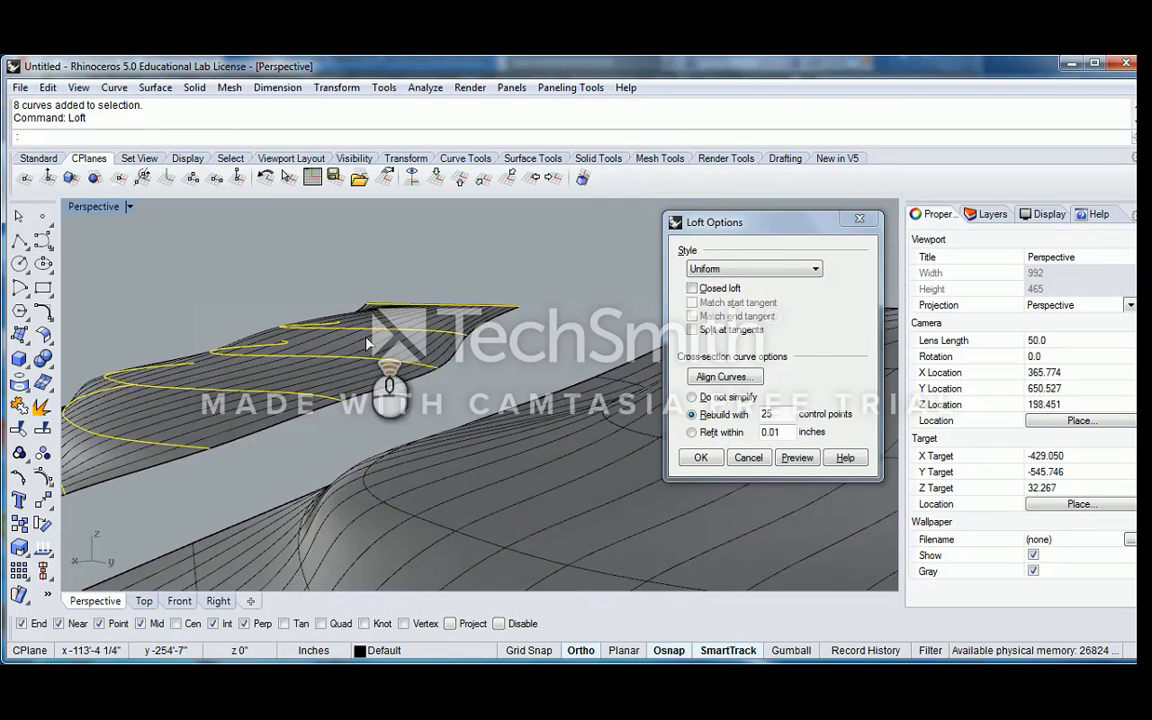
scroll(358, 324, down, 6)
shift+right_drag(376, 322, 428, 320)
right_drag(428, 320, 355, 362)
right_drag(355, 362, 515, 360)
shift+right_drag(515, 360, 620, 380)
click(700, 457)
click(341, 251)
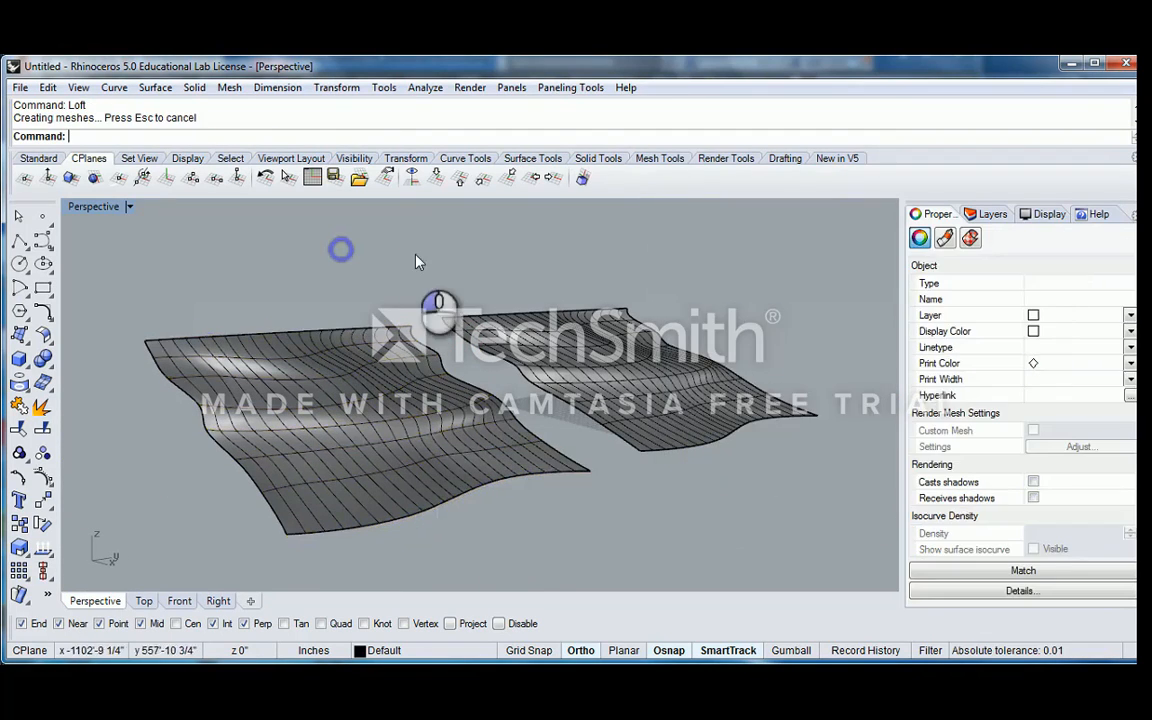
Delete the copied contour curves together with their Uniform loft surface
right_drag(415, 253, 354, 259)
drag(353, 259, 215, 452)
key(Delete)
key(Delete)
scroll(359, 420, down, 3)
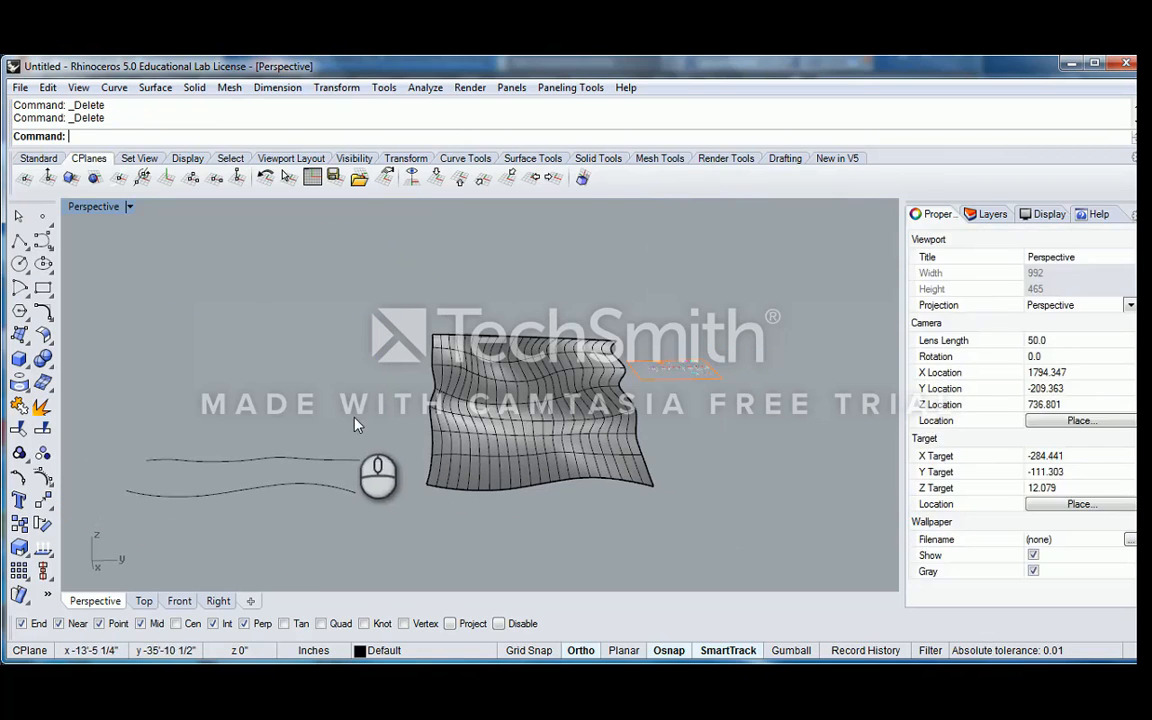
drag(319, 411, 222, 534)
key(Delete)
Select the remaining loft surface and maximize the Top viewport
shift+right_drag(554, 435, 437, 360)
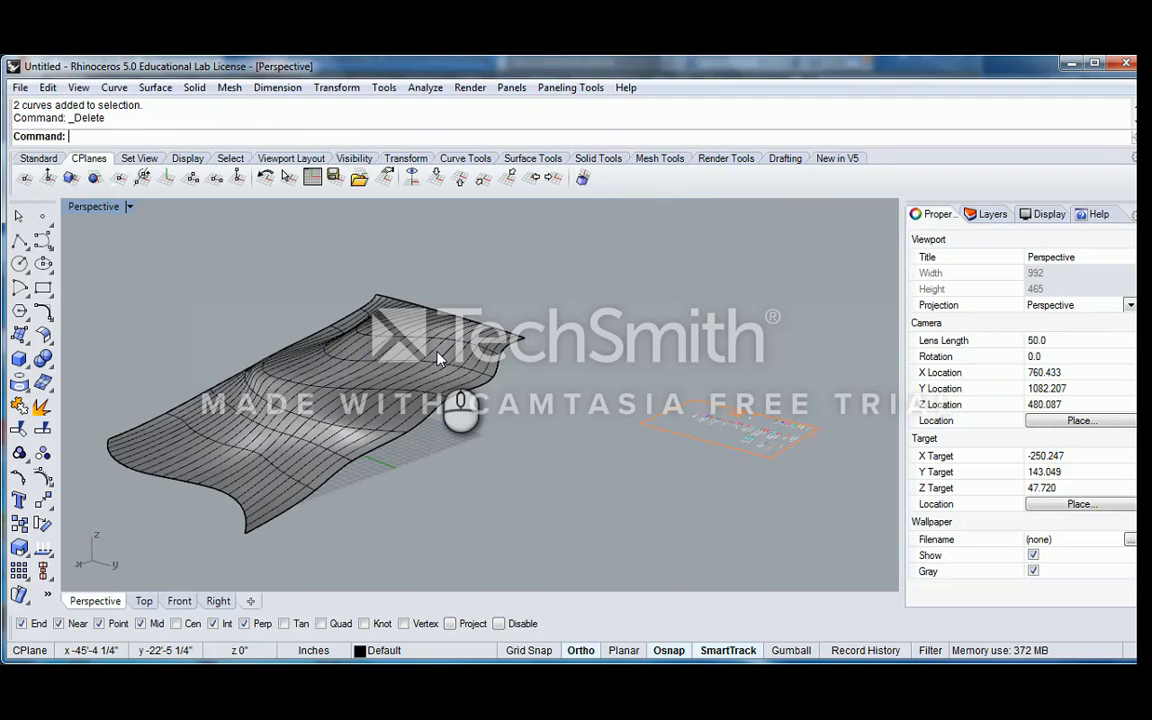
right_drag(300, 317, 175, 246)
right_drag(137, 206, 352, 327)
scroll(400, 340, up, 3)
click(337, 329)
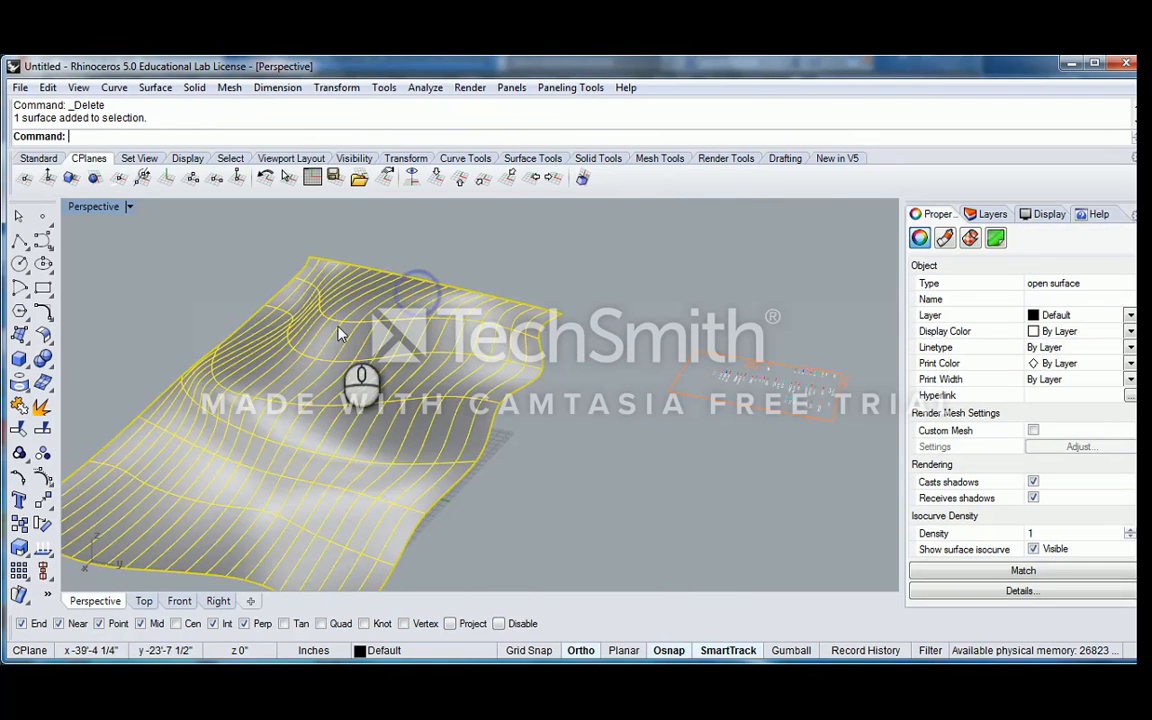
click(87, 210)
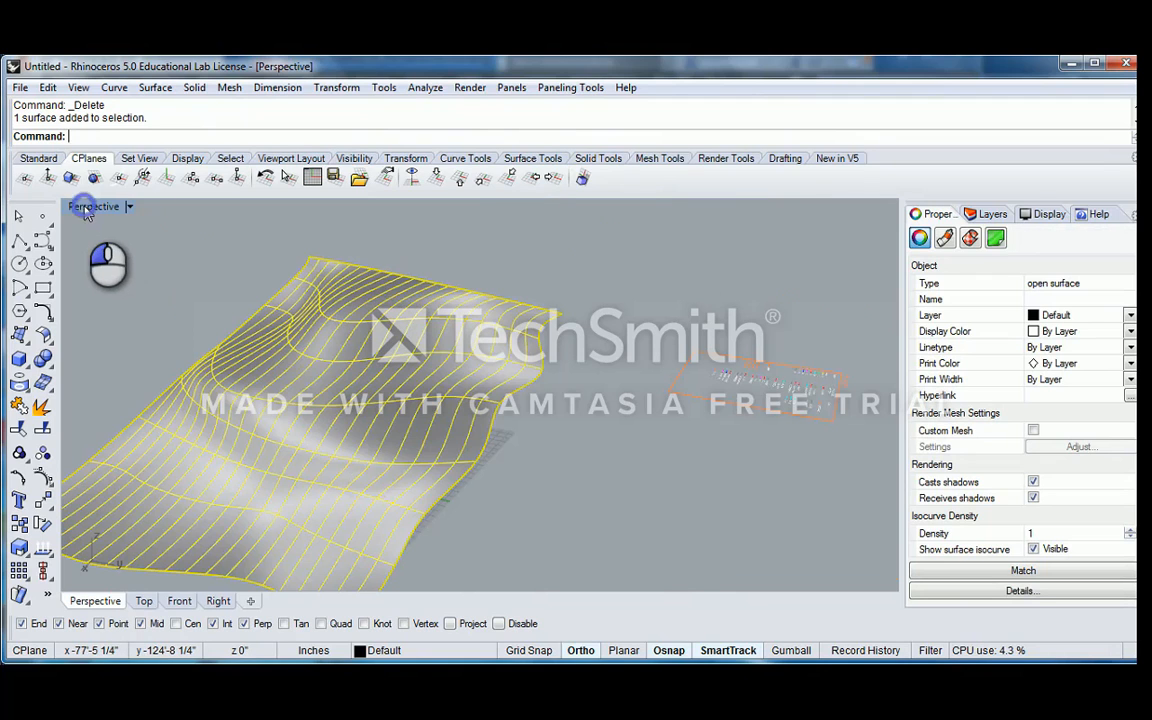
double_click(87, 210)
double_click(80, 207)
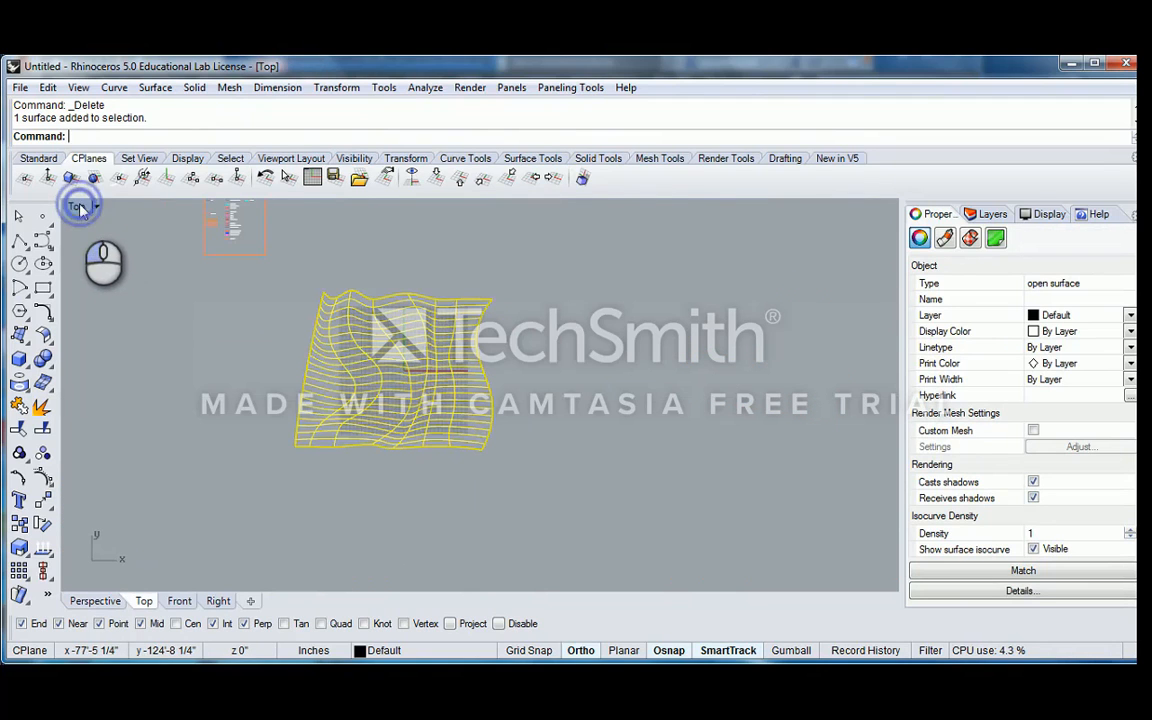
Draw a corner-to-corner rectangle over the loft surface in the Top view, just inside its upper and lower edges
click(44, 289)
scroll(386, 334, up, 10)
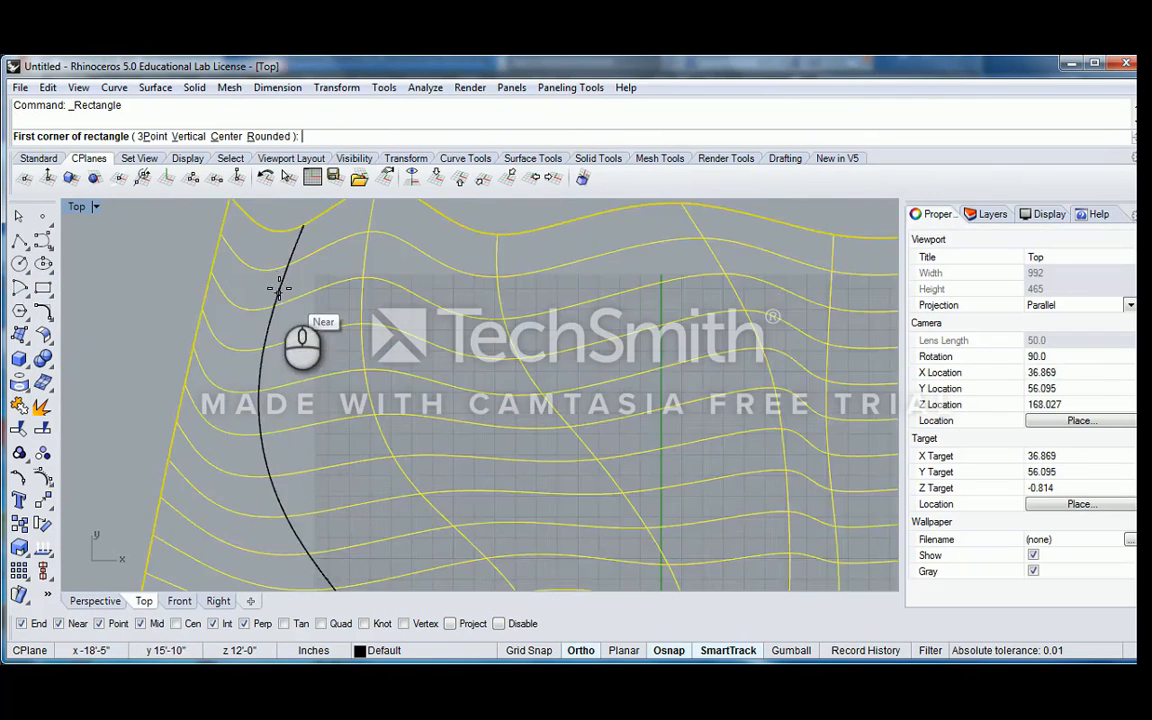
click(215, 220)
scroll(265, 292, down, 15)
right_drag(334, 355, 305, 283)
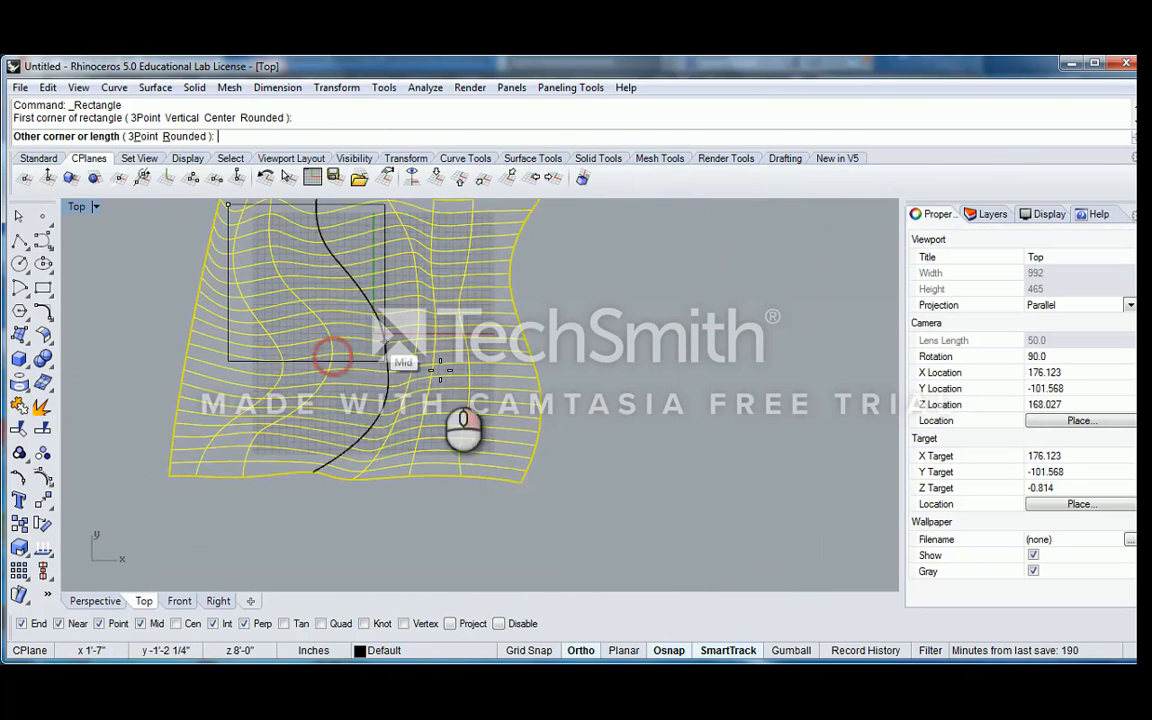
scroll(519, 451, up, 4)
scroll(504, 484, up, 6)
scroll(540, 494, down, 6)
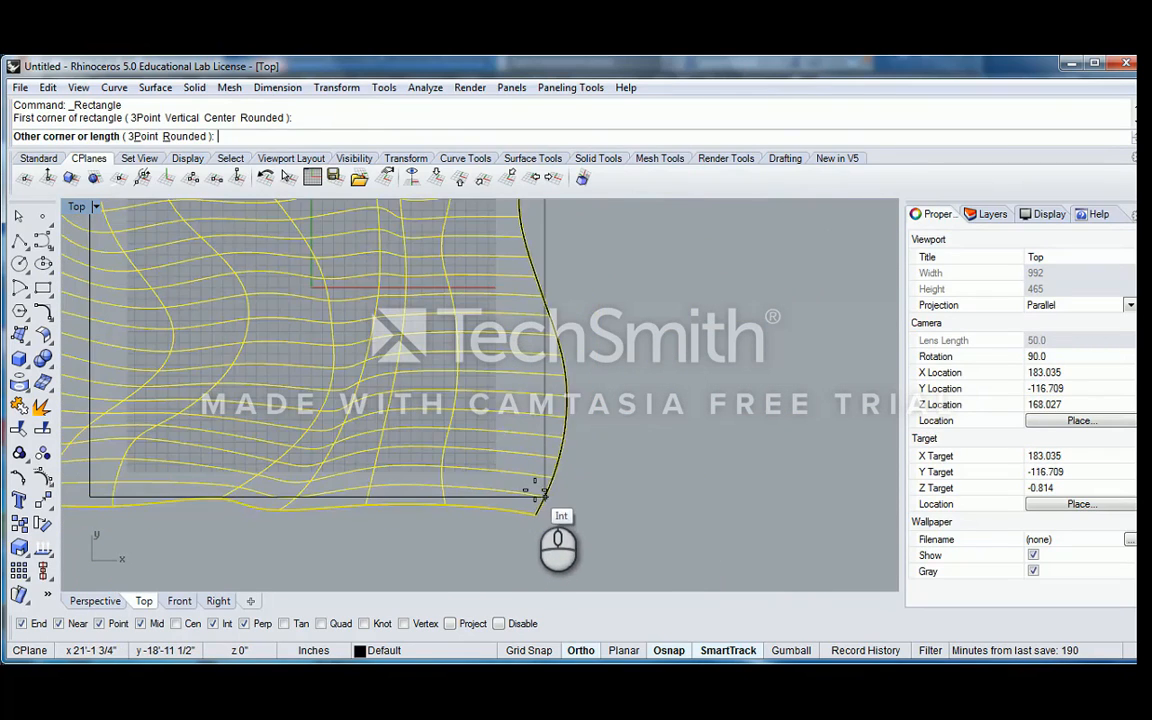
scroll(535, 484, up, 4)
scroll(533, 484, down, 4)
click(530, 484)
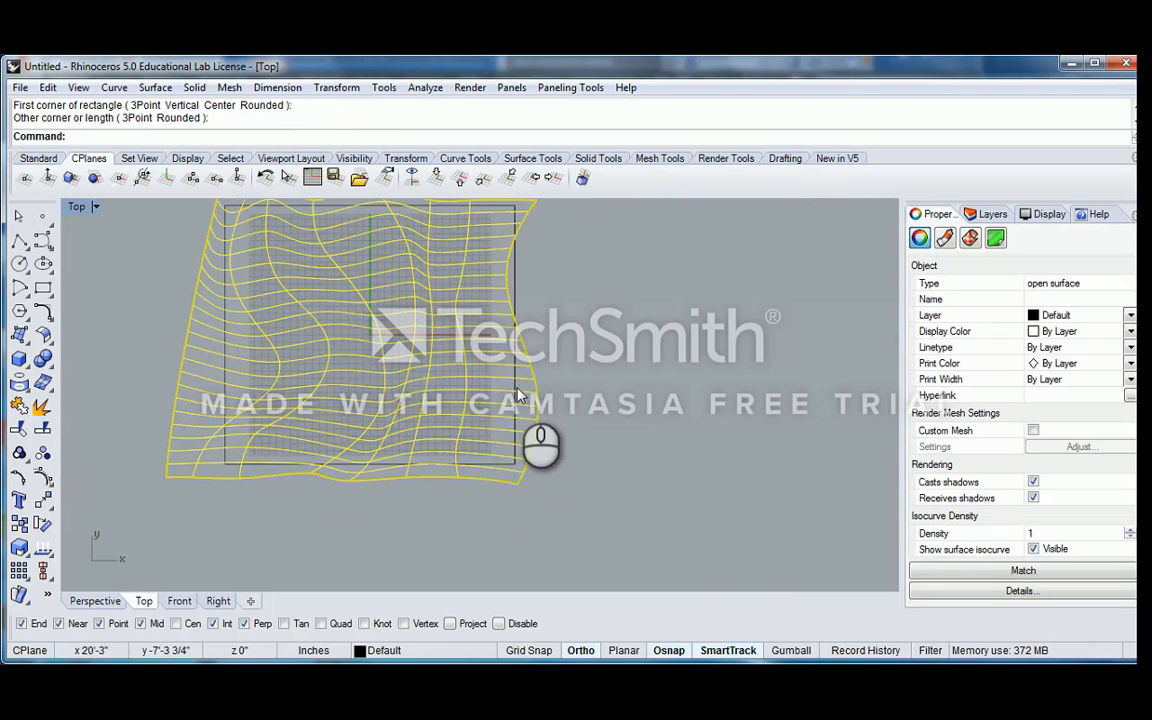
Scale the rectangle in one direction from its upper-left corner to about 37'-7" wide, within the surface's wavy right edge
click(516, 387)
scroll(515, 376, down, 7)
right_drag(509, 362, 500, 406)
scroll(516, 346, up, 6)
right_drag(368, 400, 422, 369)
text(S1)
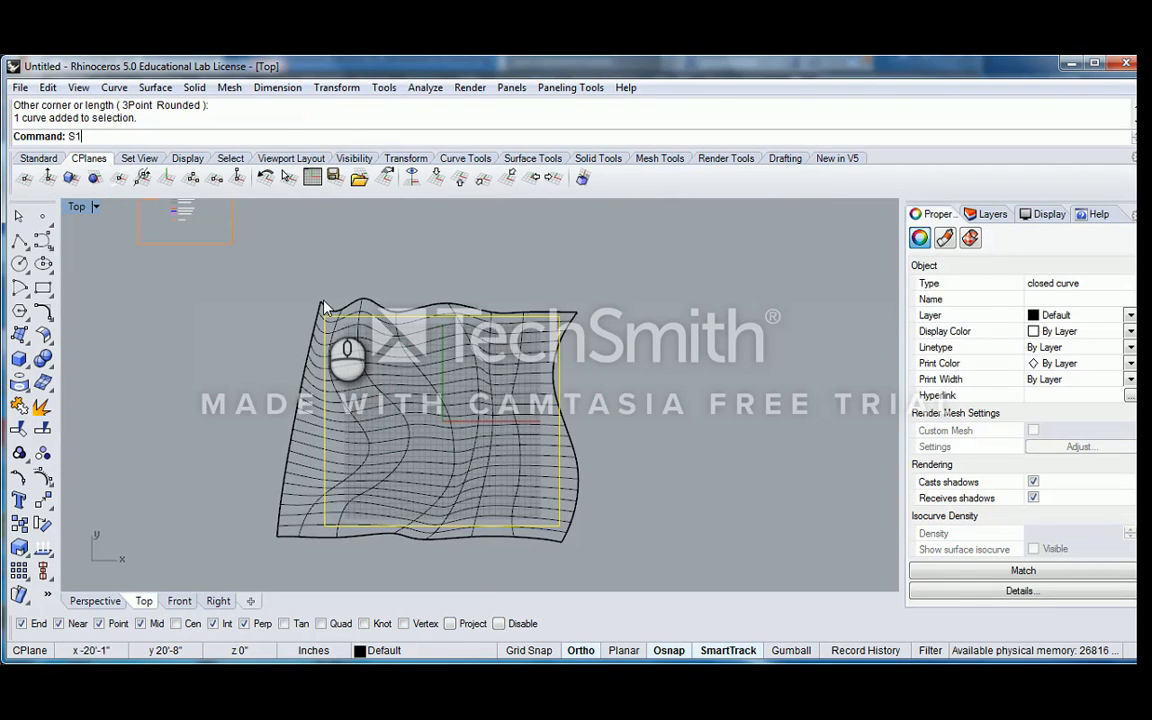
key(Return)
scroll(335, 330, up, 3)
click(333, 330)
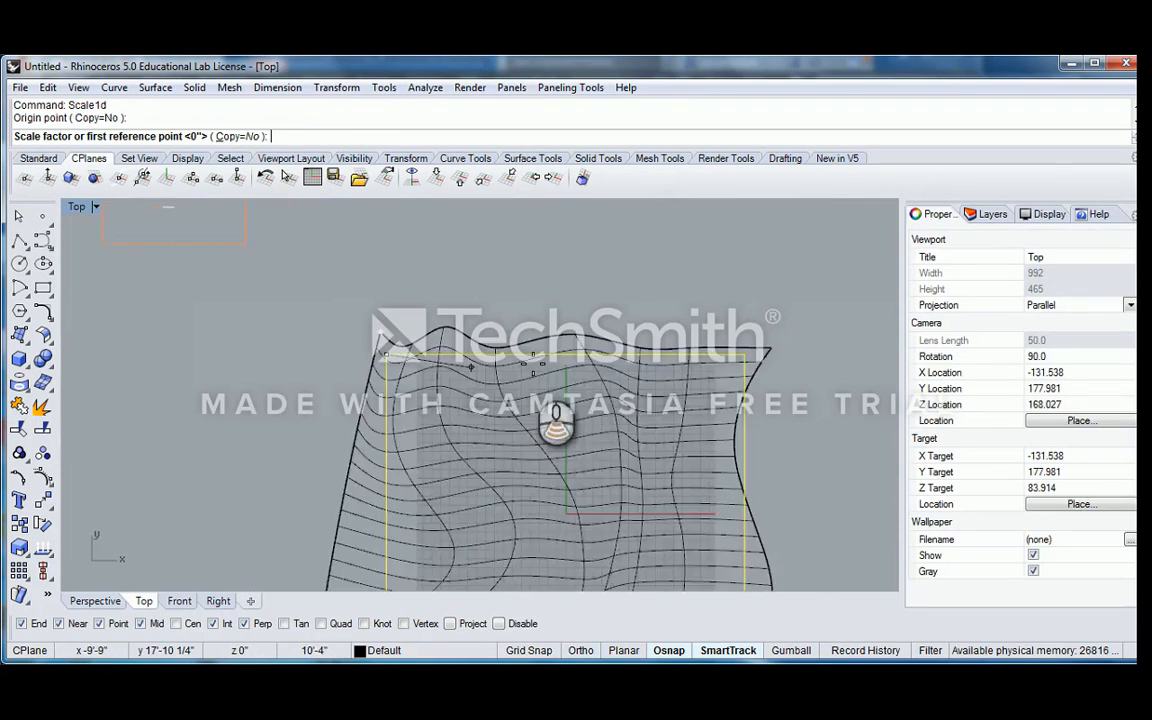
scroll(504, 325, up, 9)
click(470, 340)
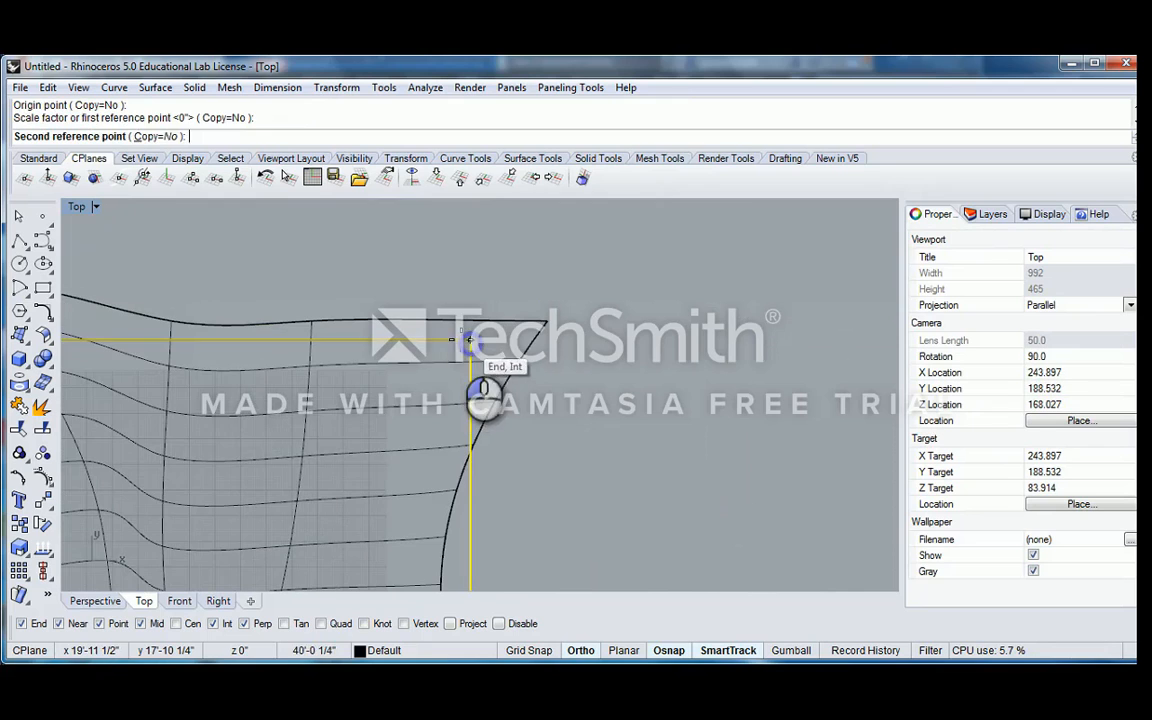
click(410, 340)
scroll(413, 342, down, 11)
Extrude the rectangle upward through the loft surface in the Perspective view, with the Solid option set to No
double_click(76, 206)
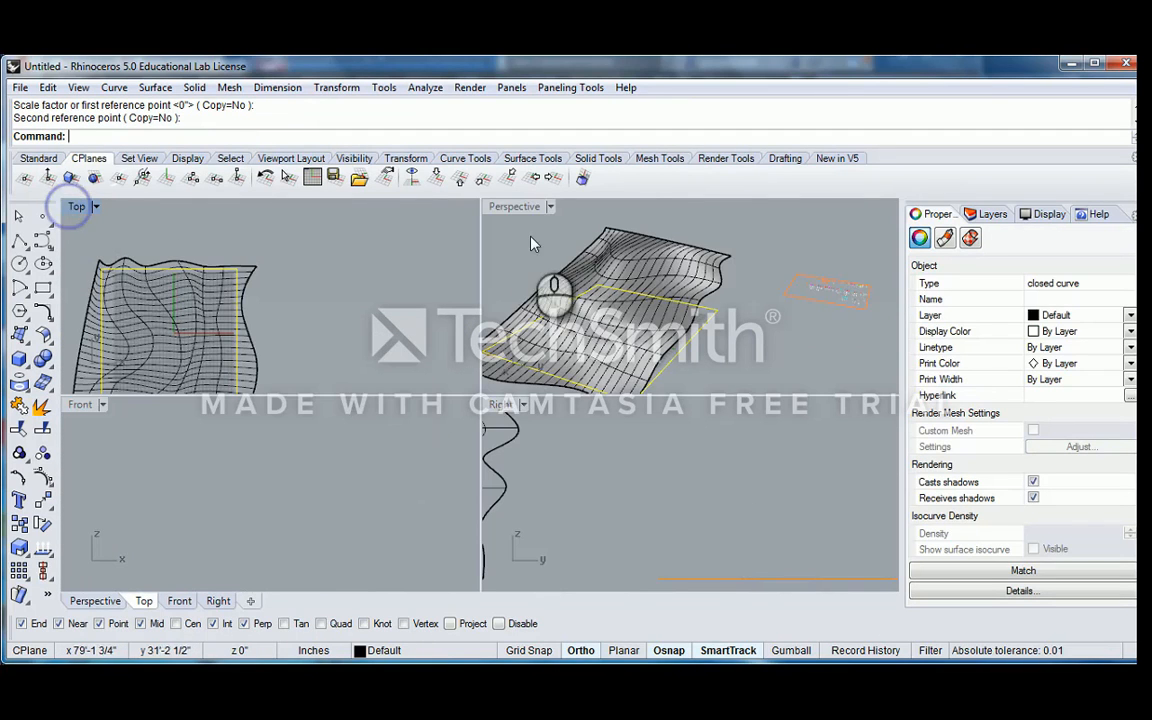
double_click(513, 207)
right_drag(568, 352, 498, 390)
text(ECc)
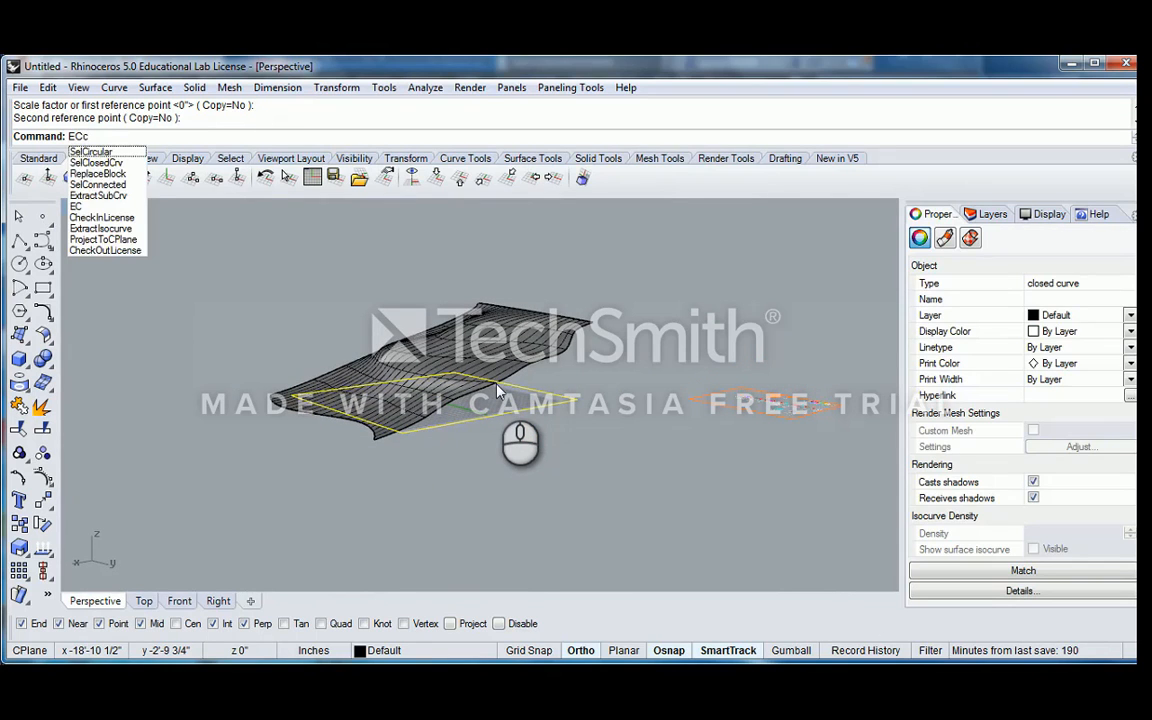
key(BackSpace)
key(Return)
right_drag(589, 293, 611, 349)
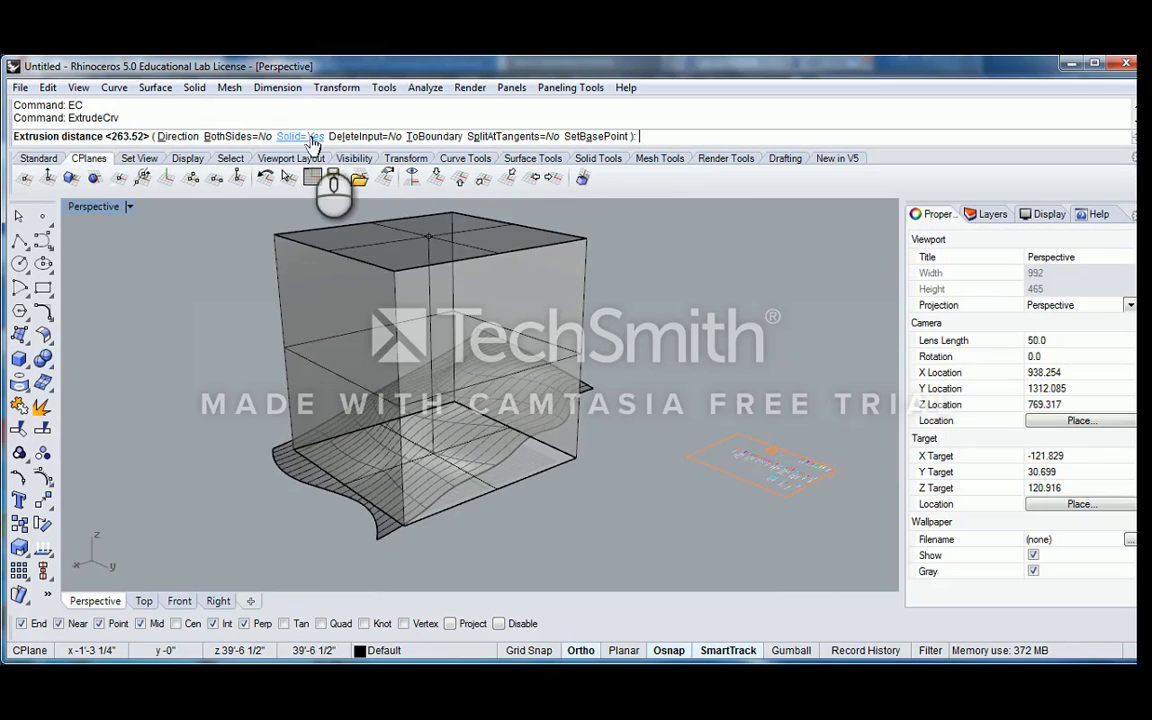
click(300, 136)
click(530, 337)
Split the loft surface using the extruded rectangle as the cutting object
right_drag(530, 337, 545, 430)
click(558, 323)
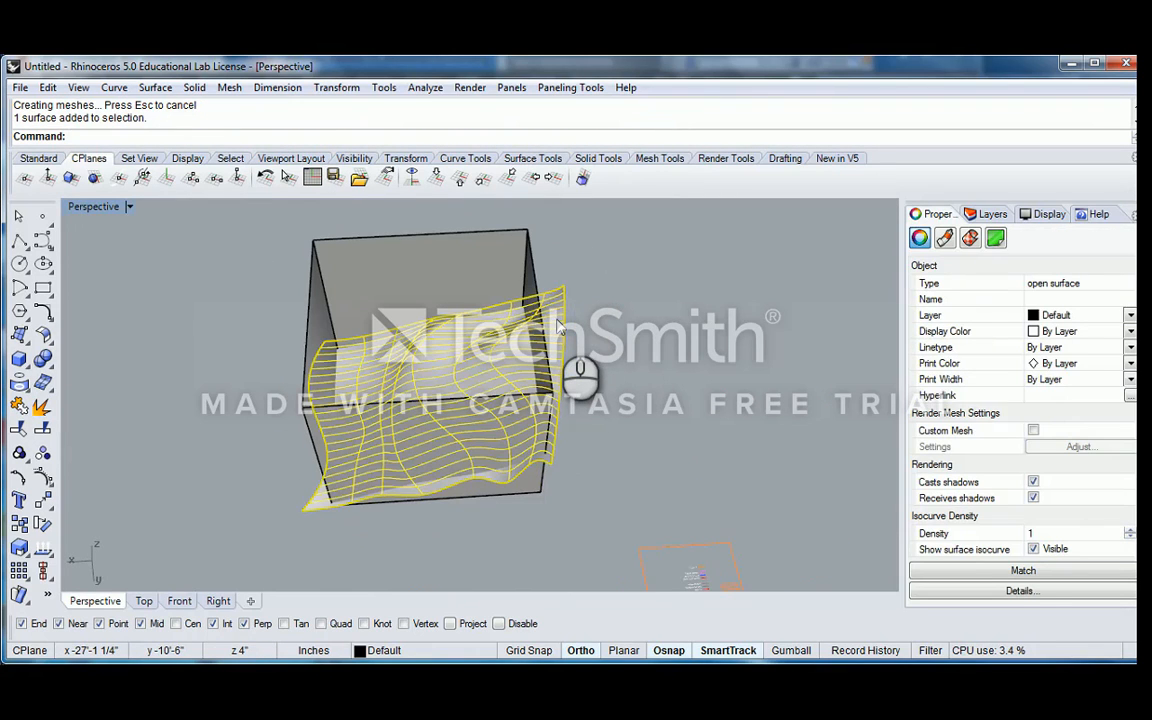
text(Spl)
key(Return)
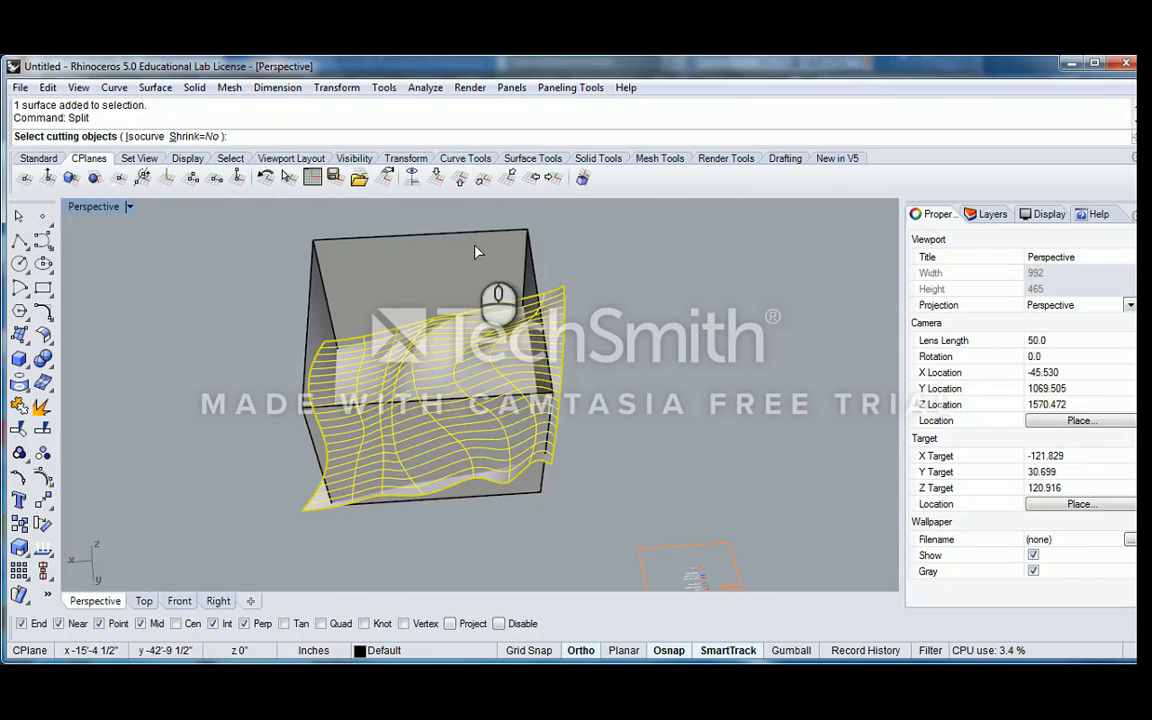
click(428, 226)
right_click(560, 383)
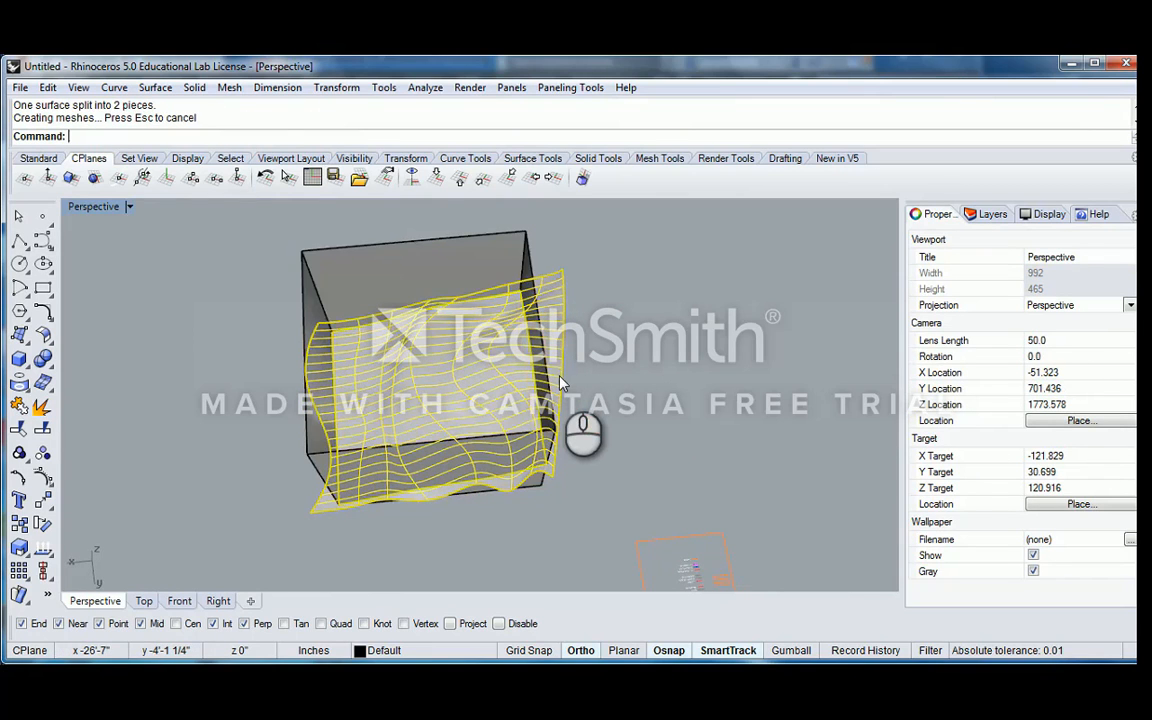
Delete the cutting extrusion and the part of the loft surface outside the rectangle
right_drag(586, 322, 535, 257)
click(530, 264)
key(Delete)
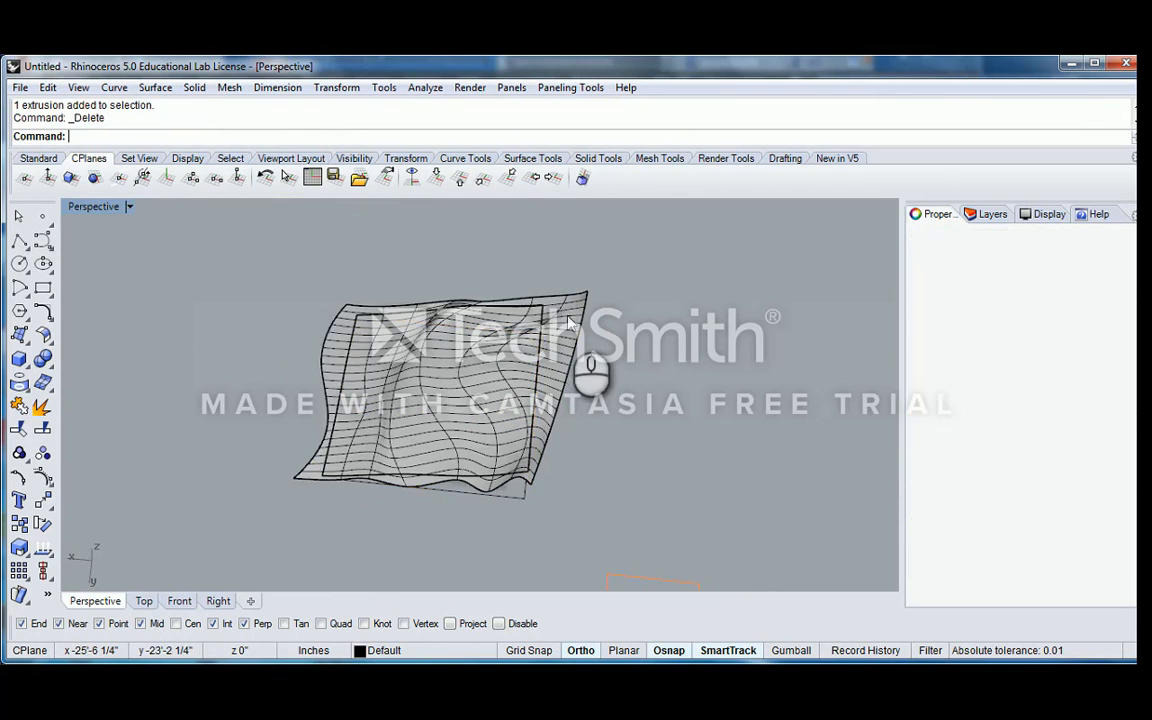
click(568, 372)
key(Delete)
Group the eight contour curves and hide them
right_drag(560, 400, 630, 338)
click(626, 332)
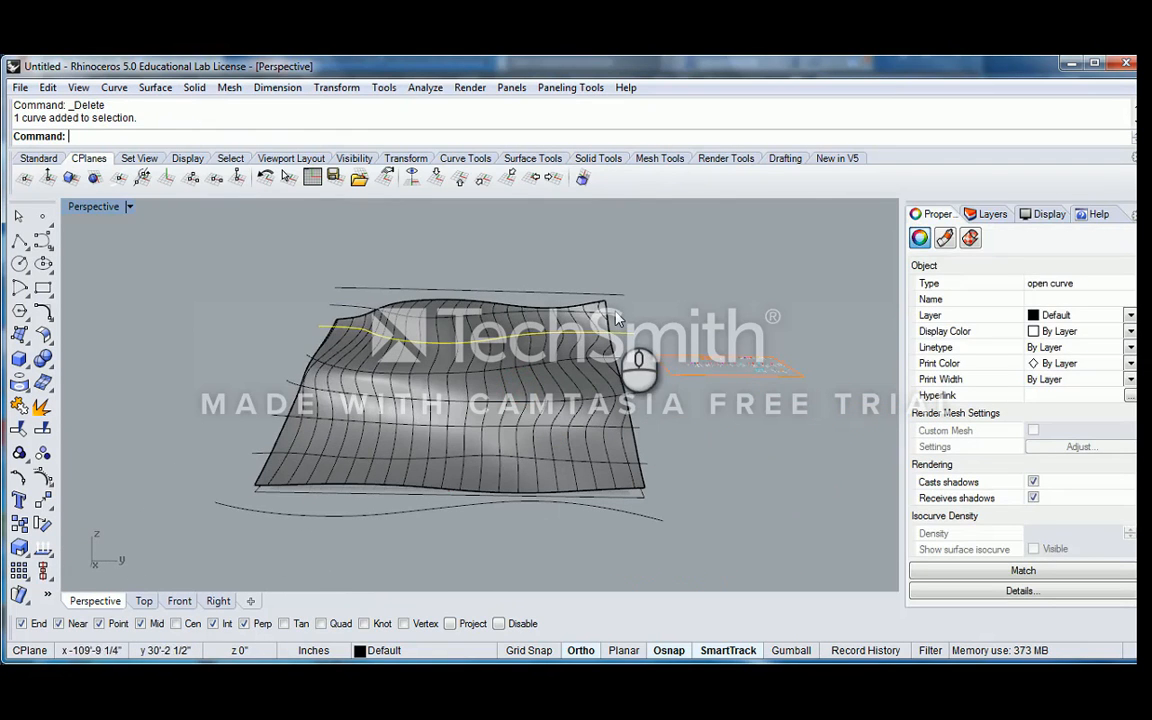
shift+click(616, 311)
shift+click(614, 296)
shift+click(620, 357)
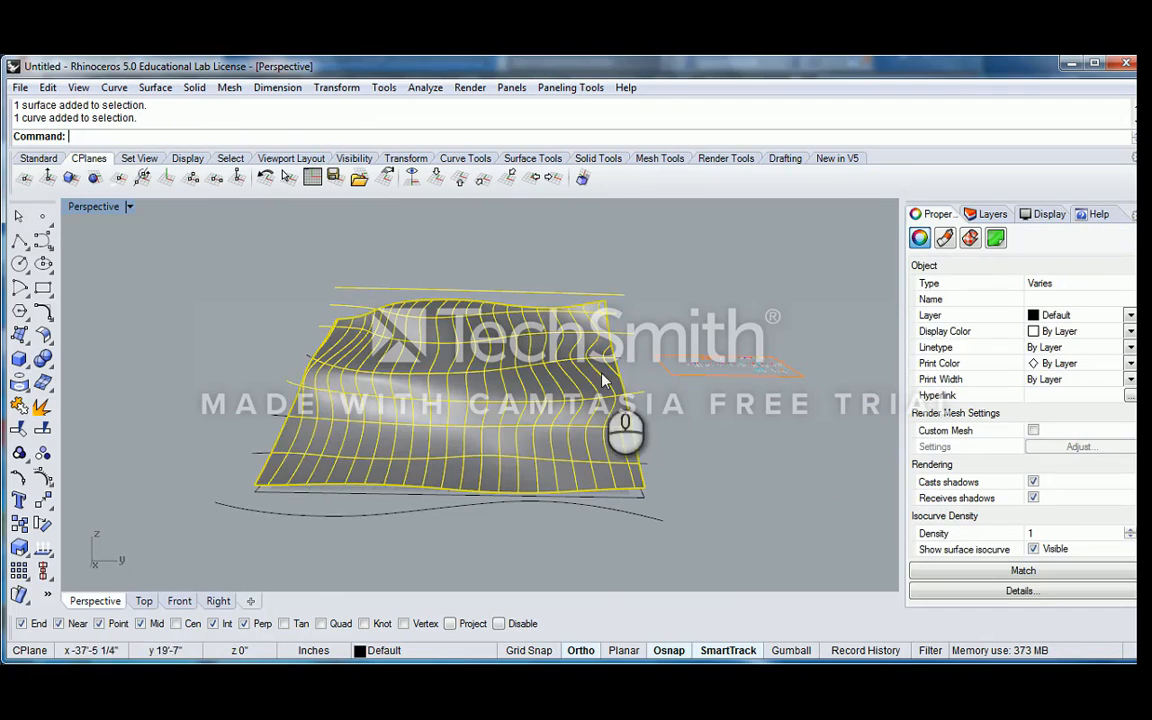
ctrl+click(622, 408)
shift+click(640, 430)
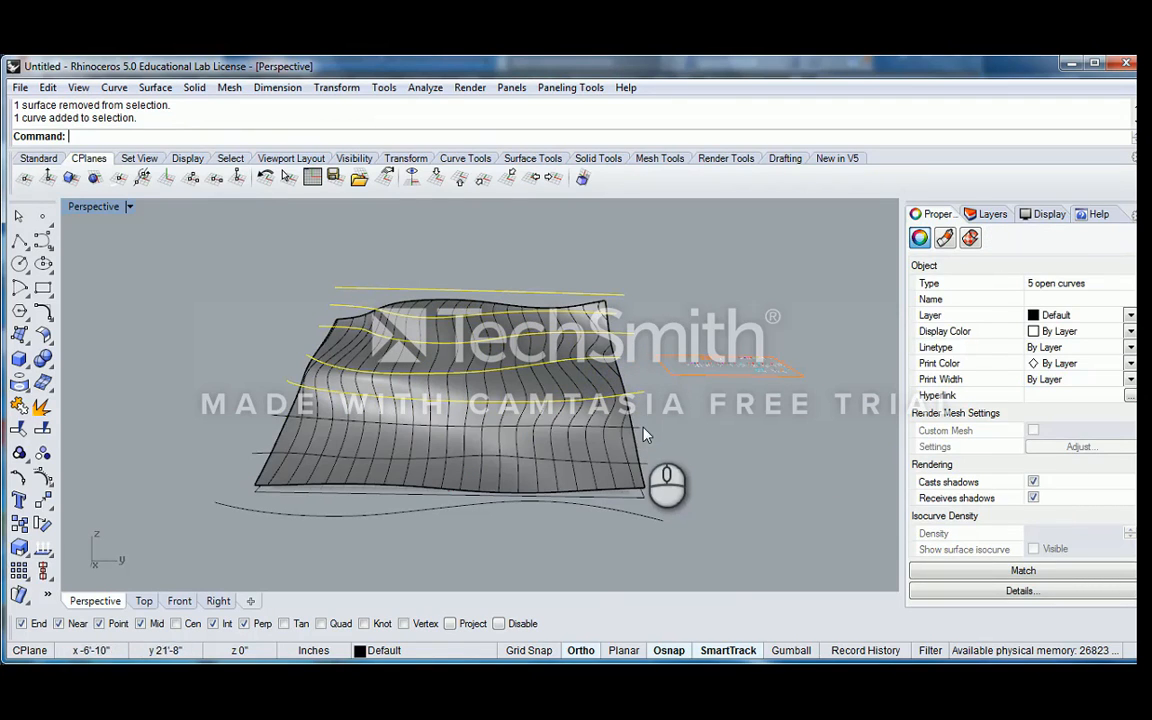
shift+click(653, 512)
key(ctrl+g)
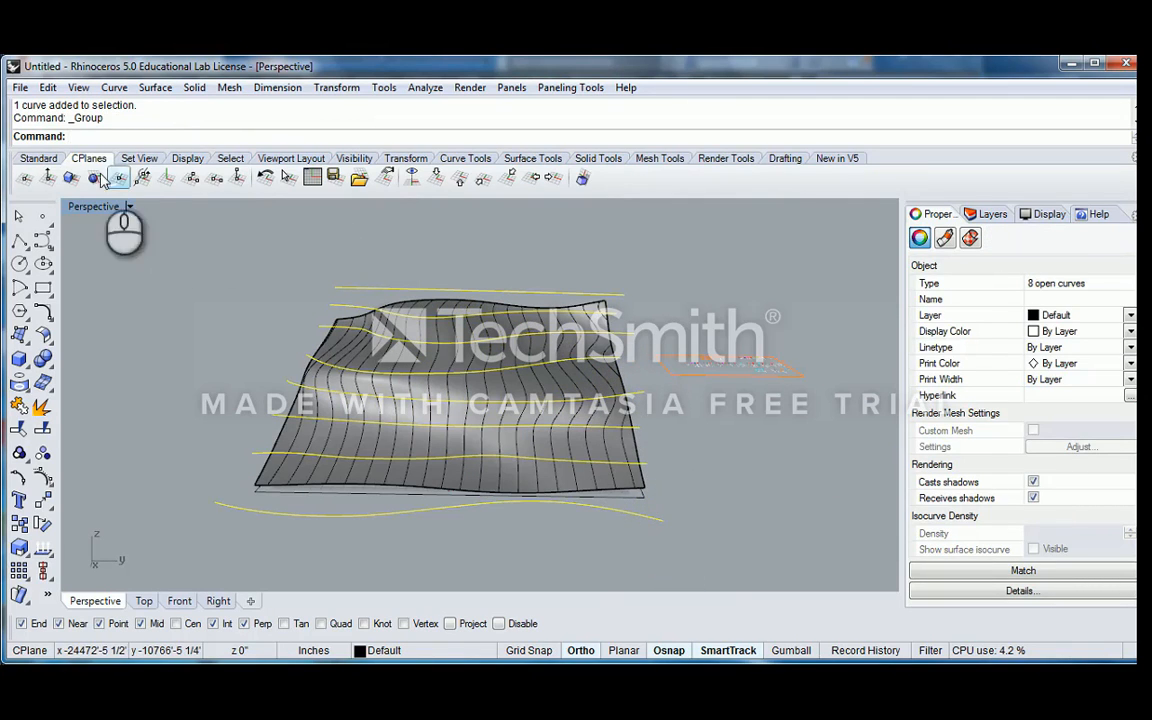
click(38, 158)
click(518, 177)
Duplicate the border of the trimmed loft surface as a curve with DupBorder
right_drag(440, 300, 350, 383)
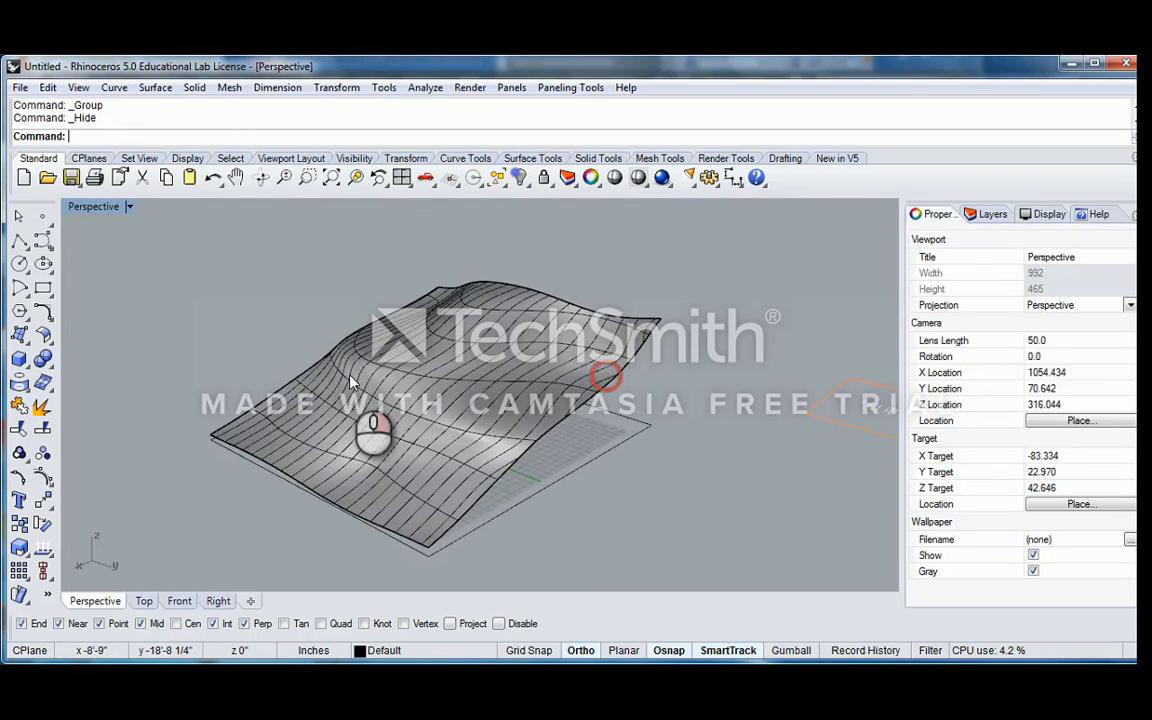
right_drag(709, 436, 572, 388)
click(617, 461)
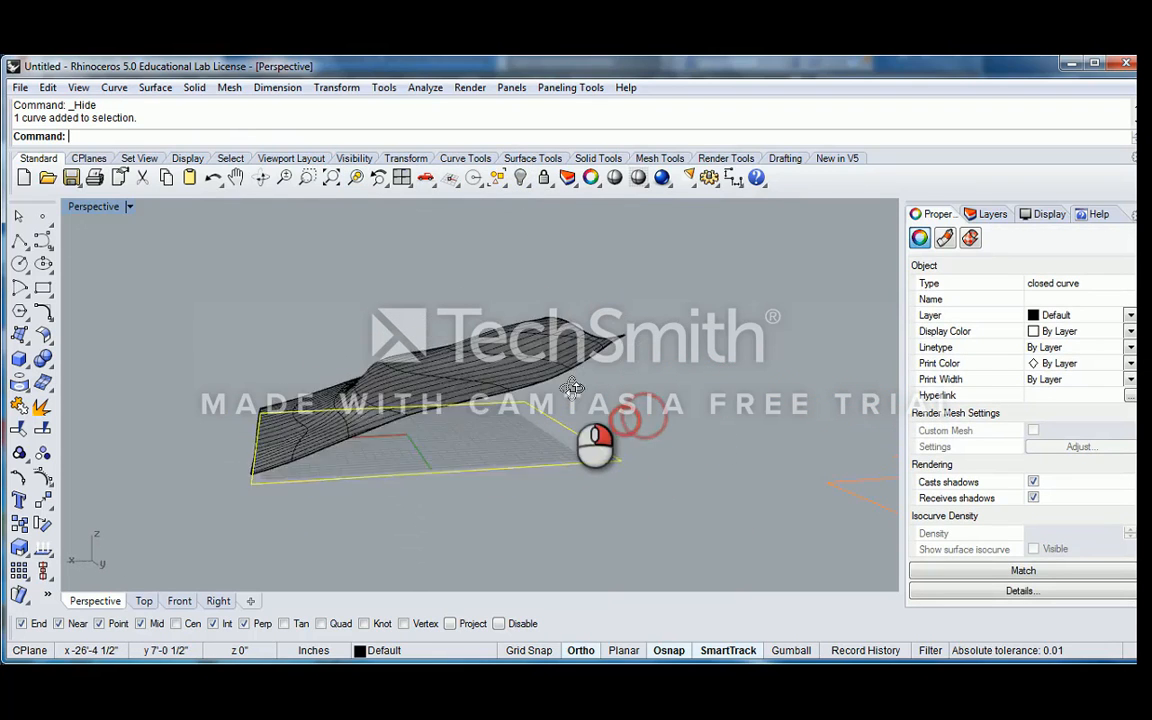
click(606, 360)
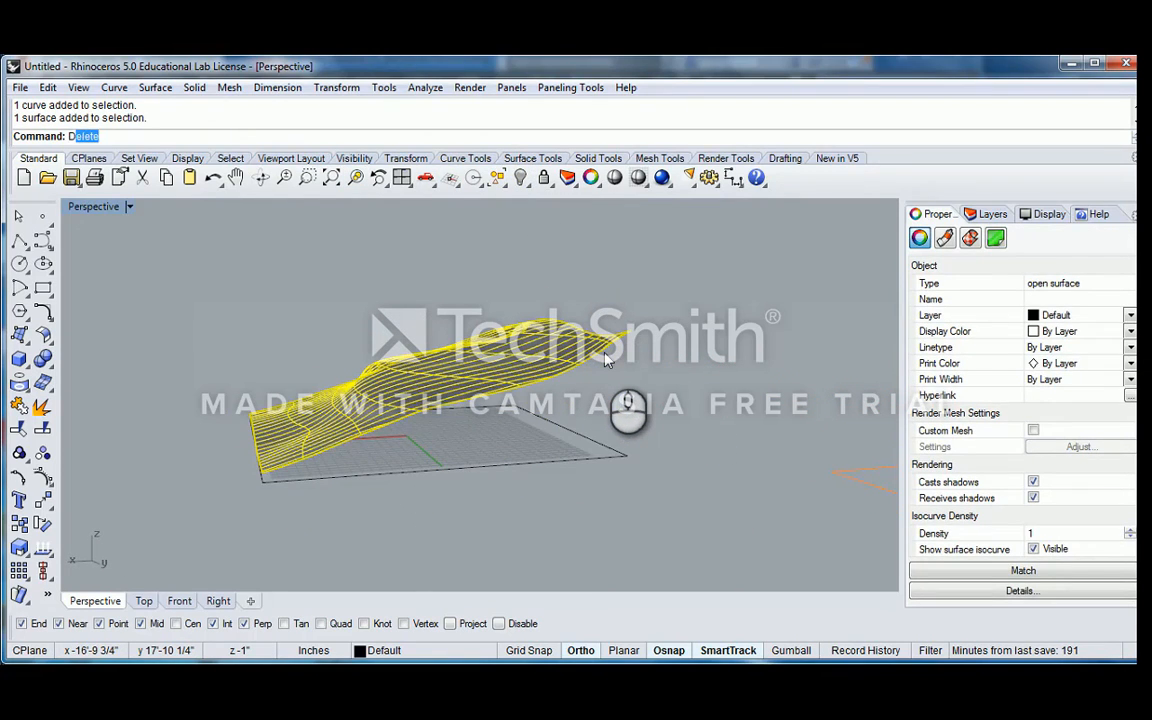
text(DupE)
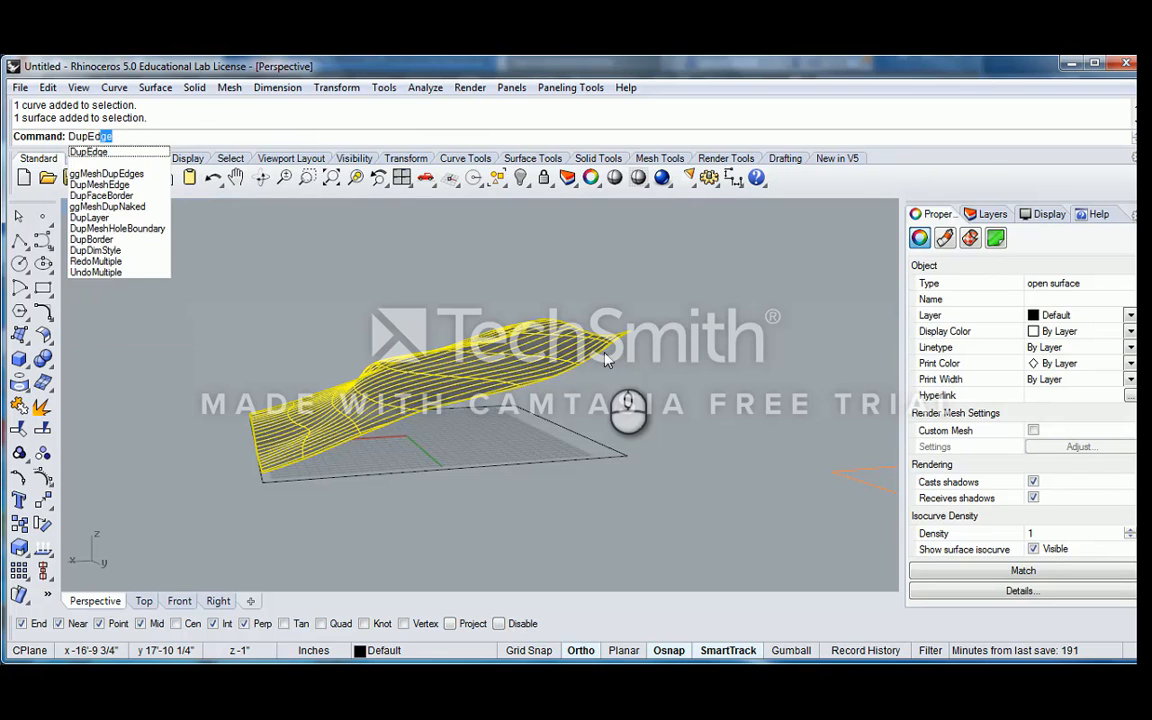
key(BackSpace)
key(BackSpace)
key(BackSpace)
text(pBorder)
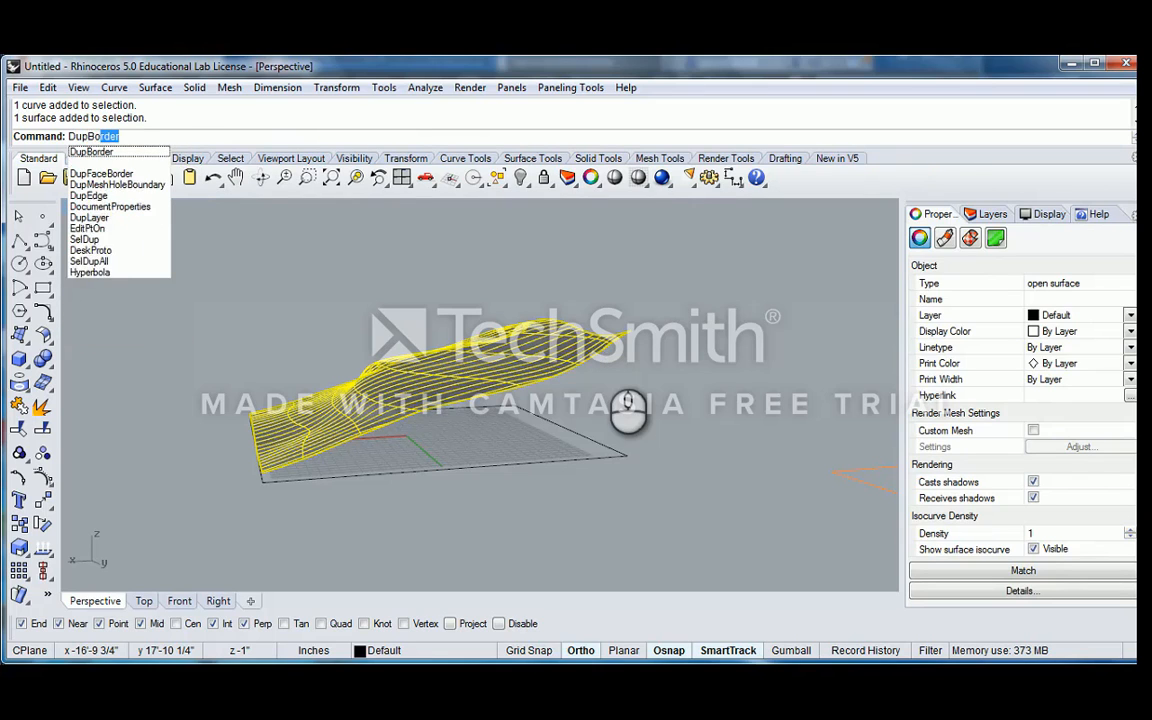
key(Return)
Explode the duplicated border curve into separate segments and clear the selection
right_drag(605, 360, 641, 358)
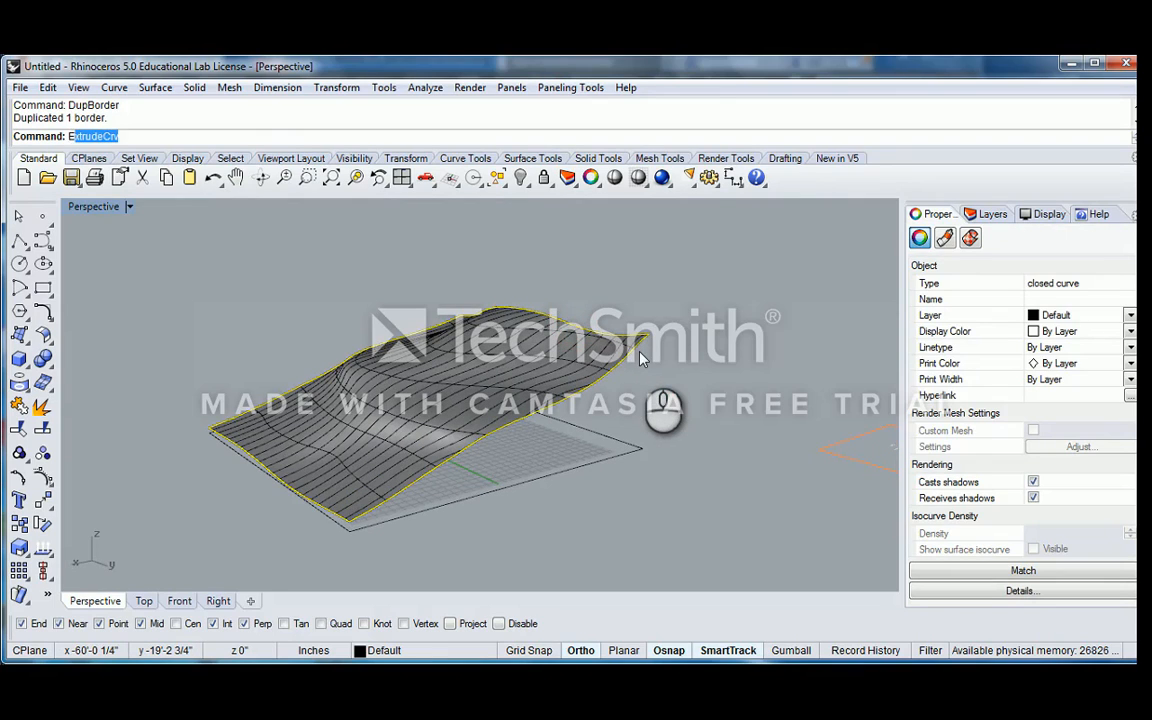
text(Explode)
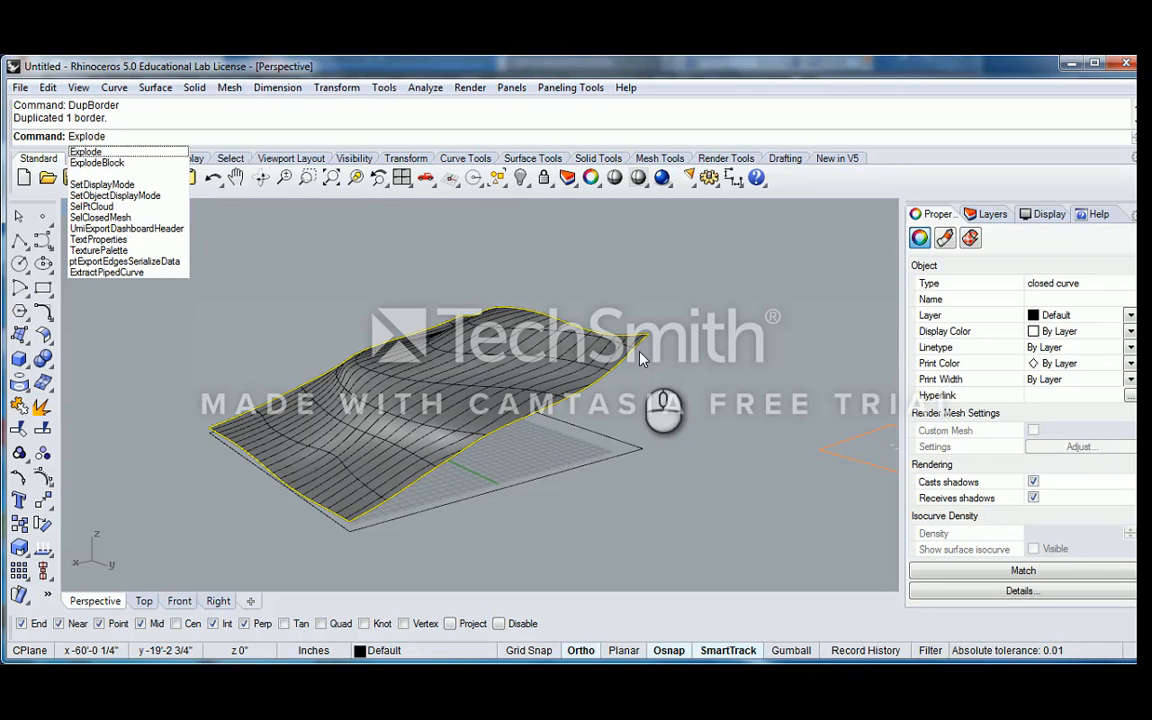
key(Return)
key(Escape)
right_drag(682, 357, 682, 391)
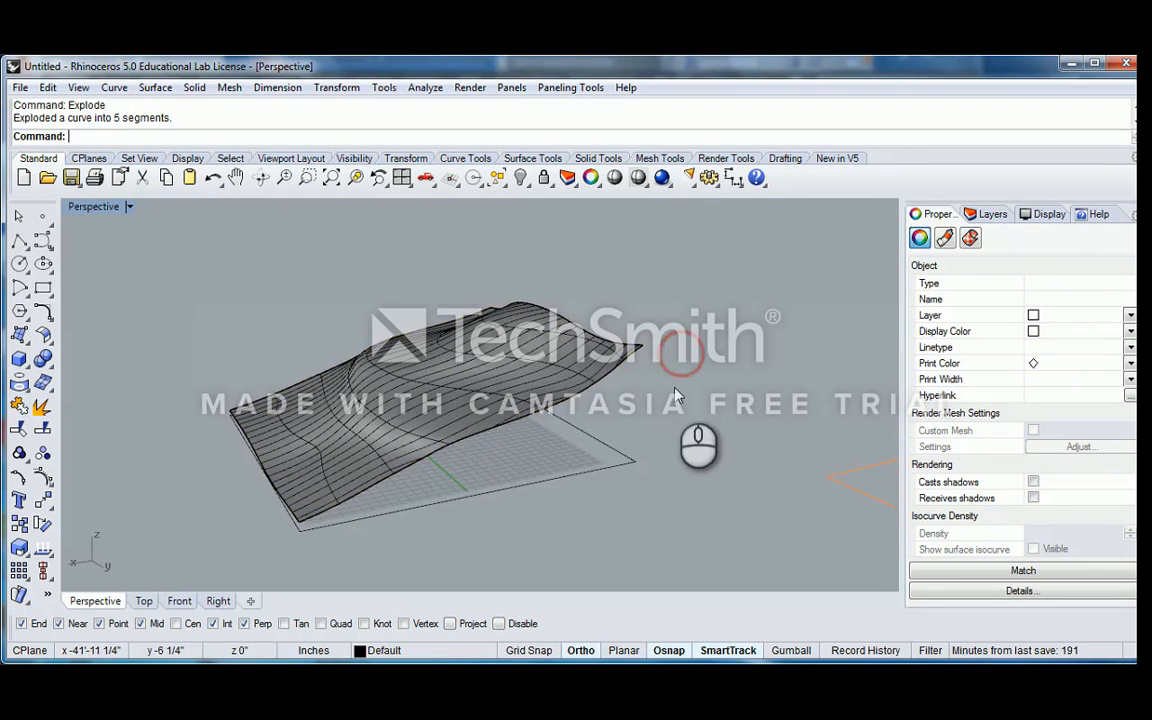
Join the two border curve segments along the loft surface's high end into one curve
click(615, 373)
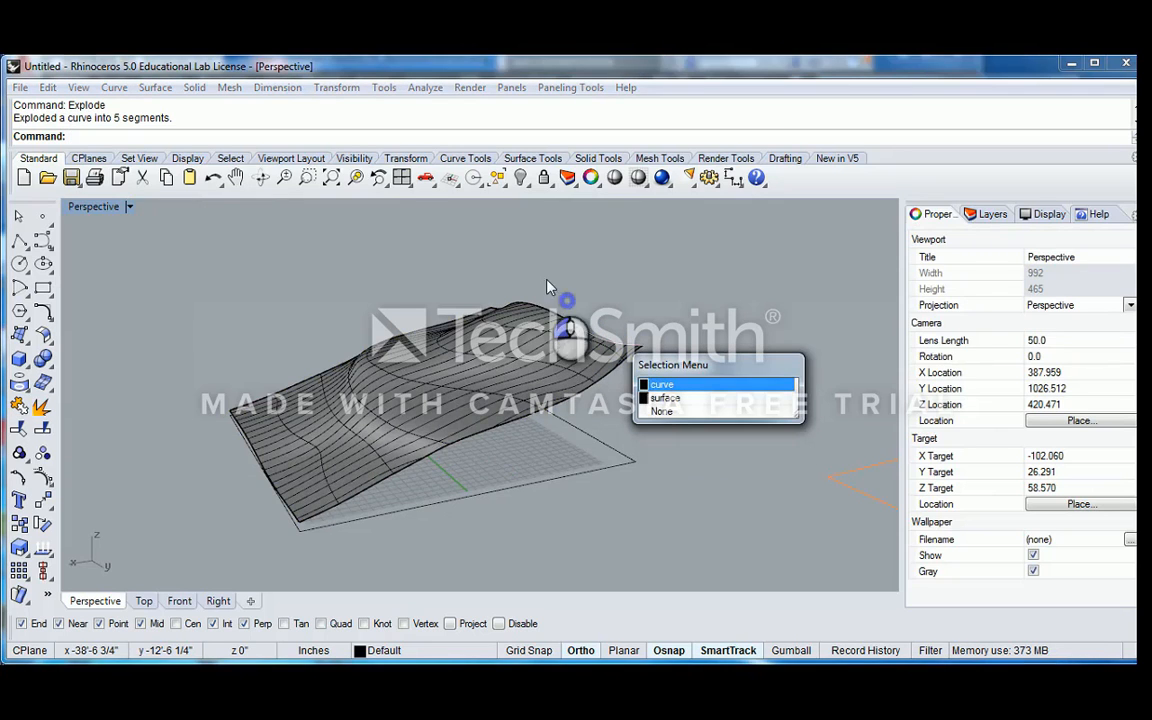
click(567, 300)
drag(452, 255, 692, 382)
right_drag(630, 304, 622, 372)
right_drag(604, 368, 658, 404)
scroll(565, 371, up, 4)
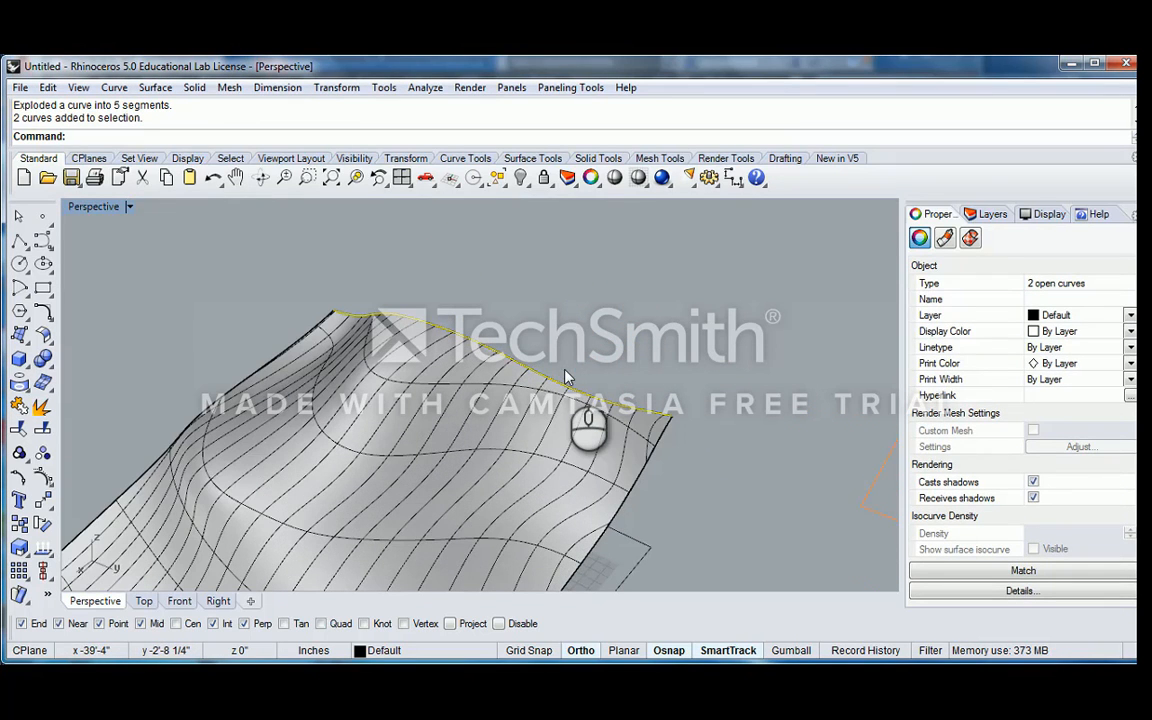
key(ctrl+j)
Check whether each of the other three border sides is a single continuous curve
scroll(547, 366, down, 6)
right_drag(466, 400, 394, 443)
right_drag(468, 460, 352, 350)
drag(337, 340, 416, 483)
scroll(375, 413, up, 5)
right_drag(374, 412, 513, 393)
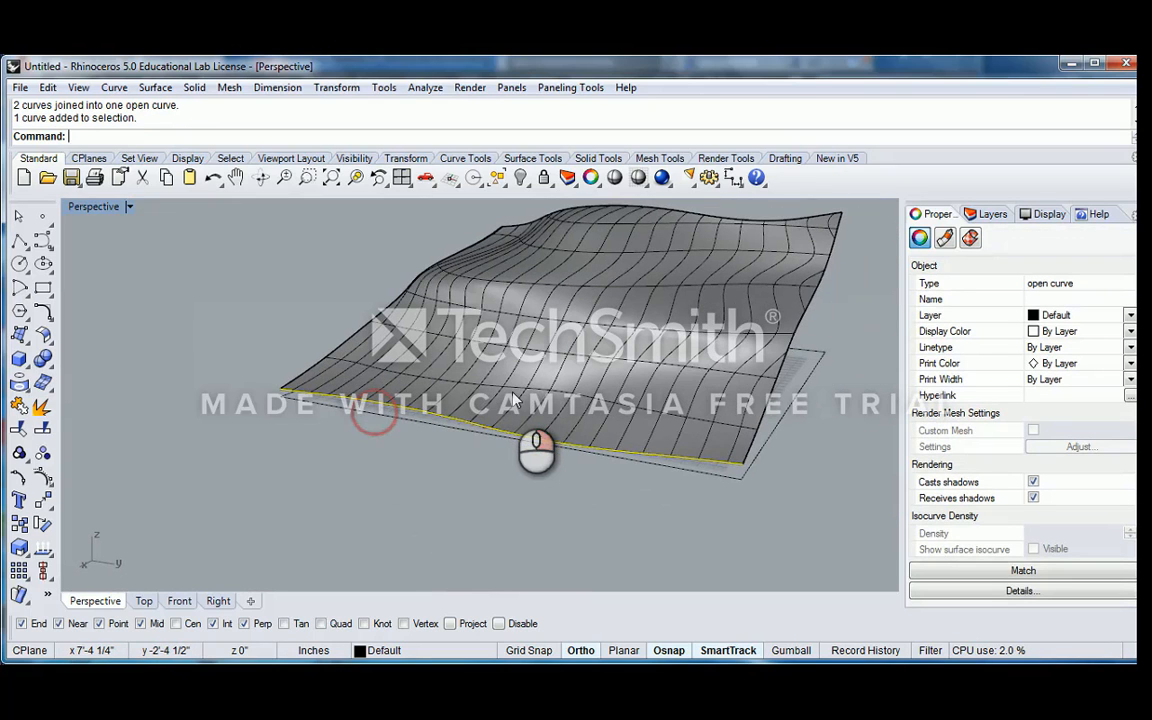
key(ctrl+j)
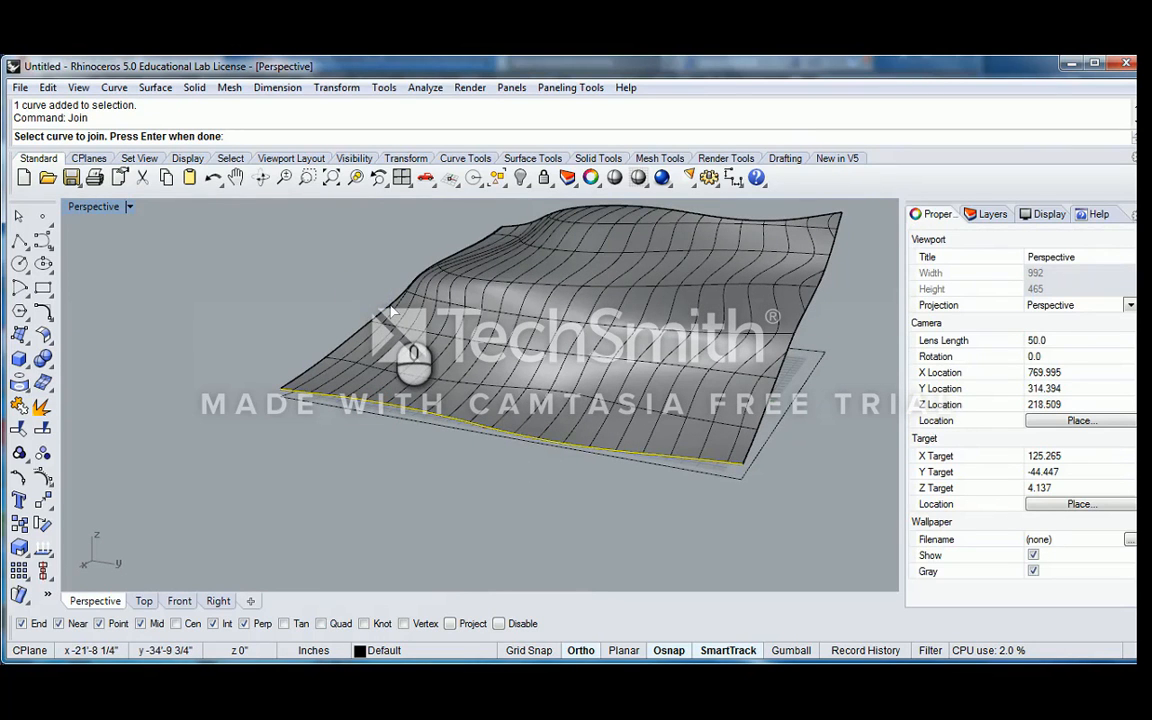
click(407, 318)
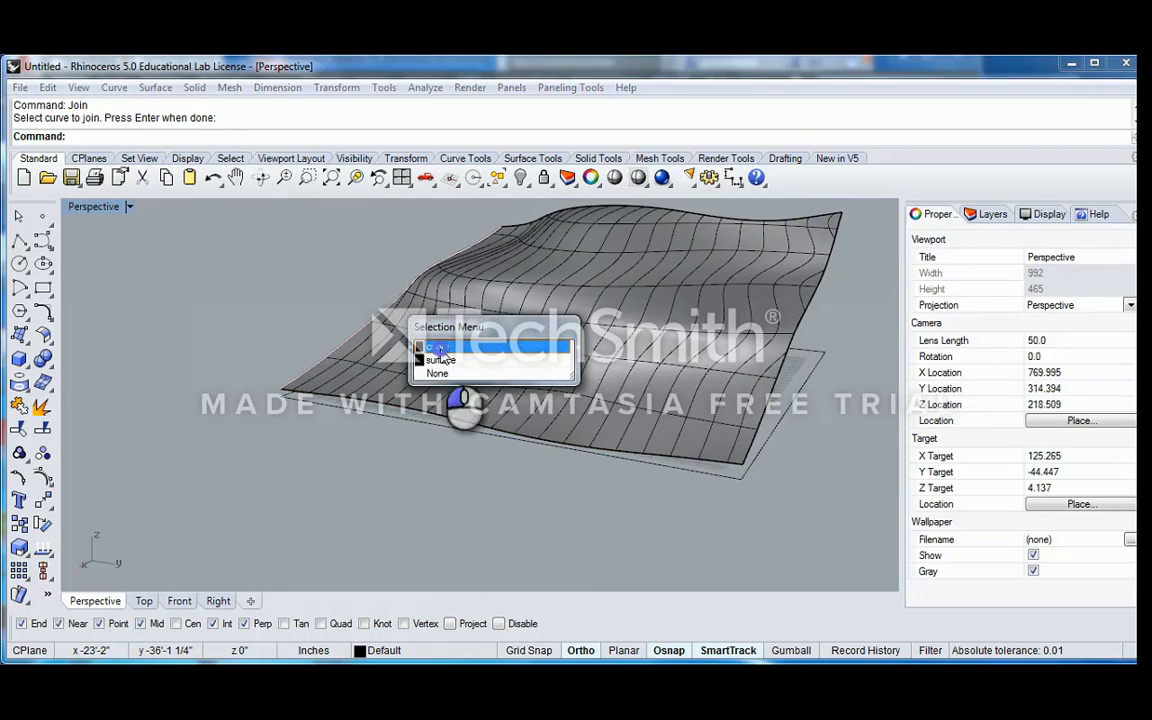
click(440, 348)
shift+right_drag(522, 275, 515, 345)
click(823, 342)
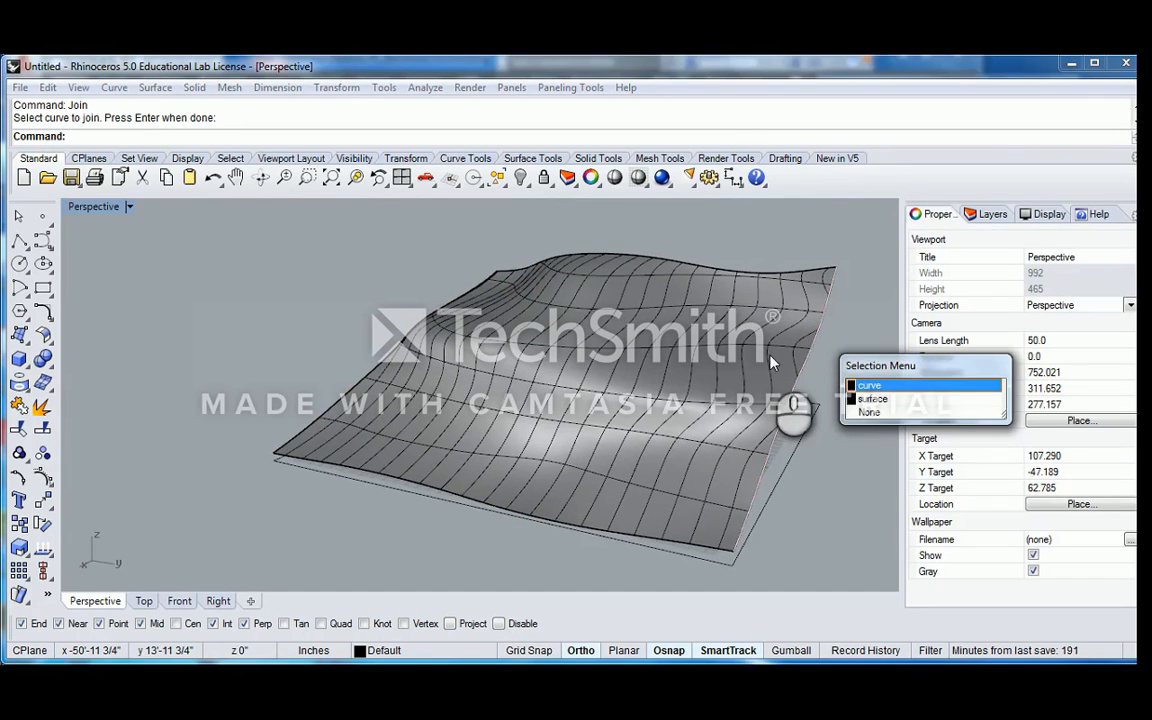
scroll(770, 357, down, 1)
right_click(789, 371)
scroll(756, 360, down, 2)
right_drag(766, 398, 667, 390)
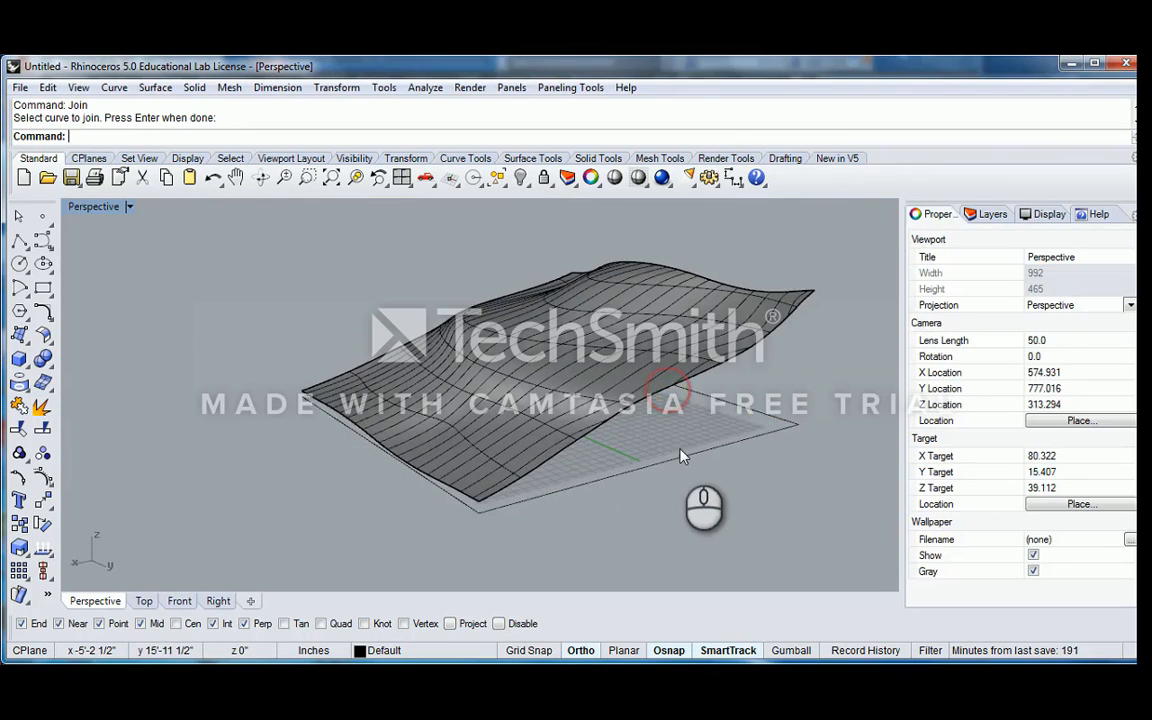
Explode the base rectangle beneath the loft surface into its separate edge lines
click(690, 457)
key(BackSpace)
key(BackSpace)
key(BackSpace)
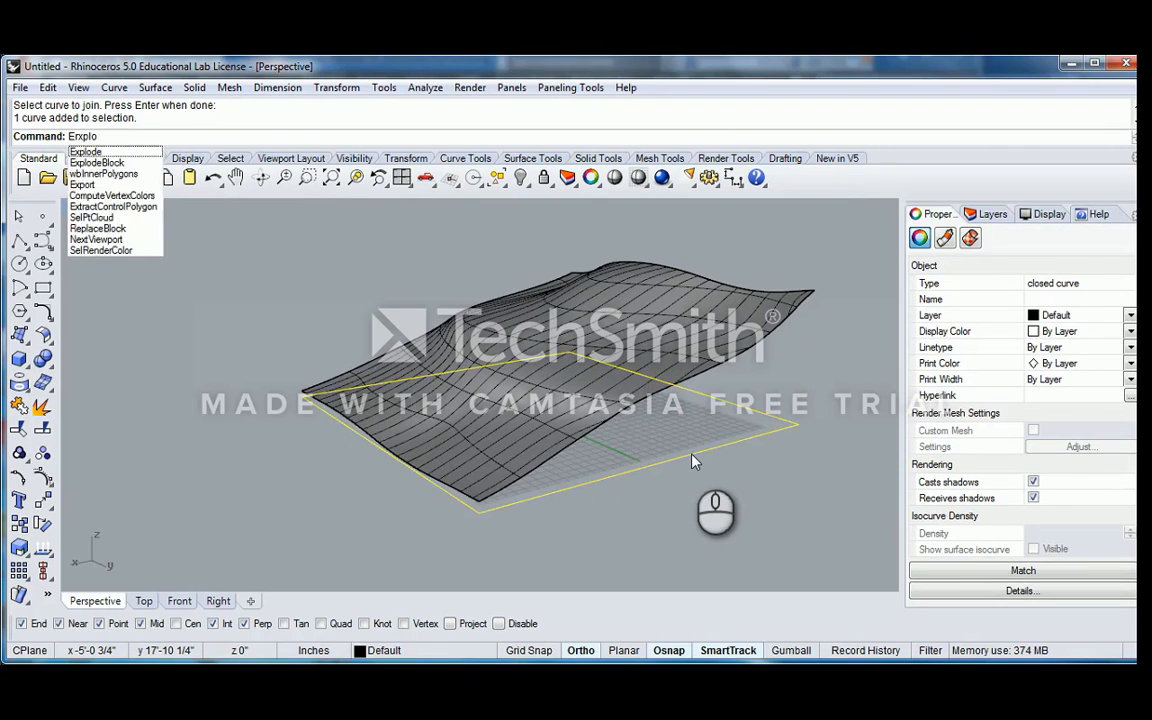
text(xplo)
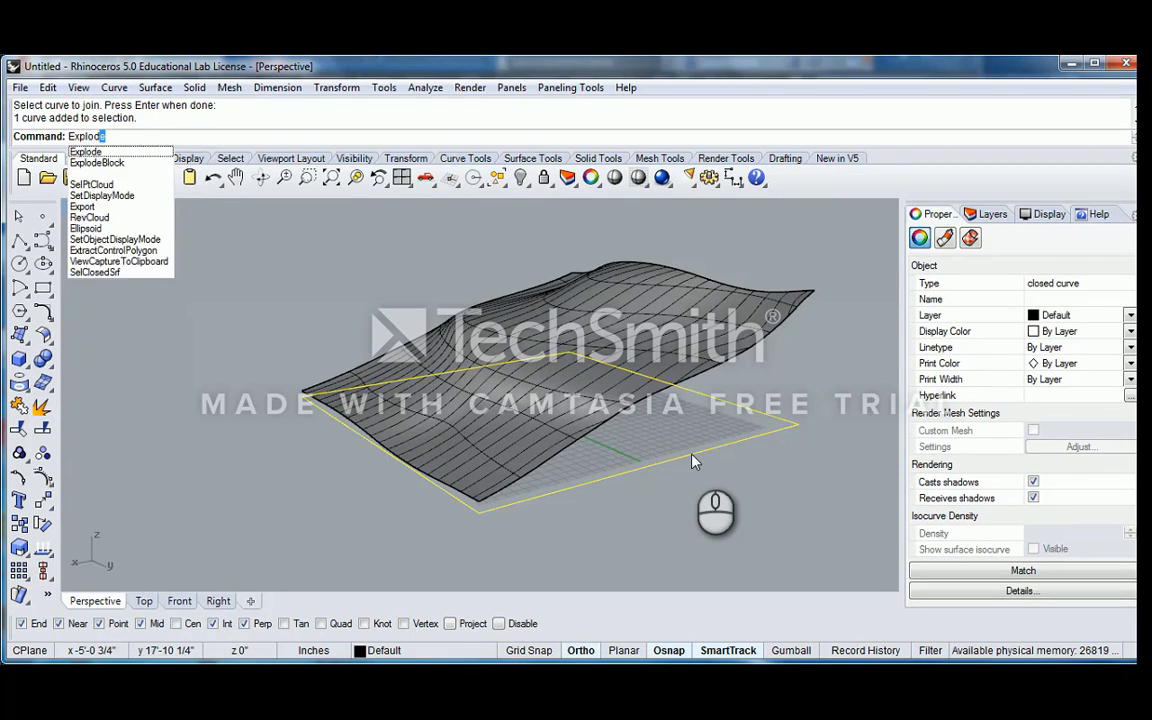
key(Return)
click(768, 463)
click(738, 448)
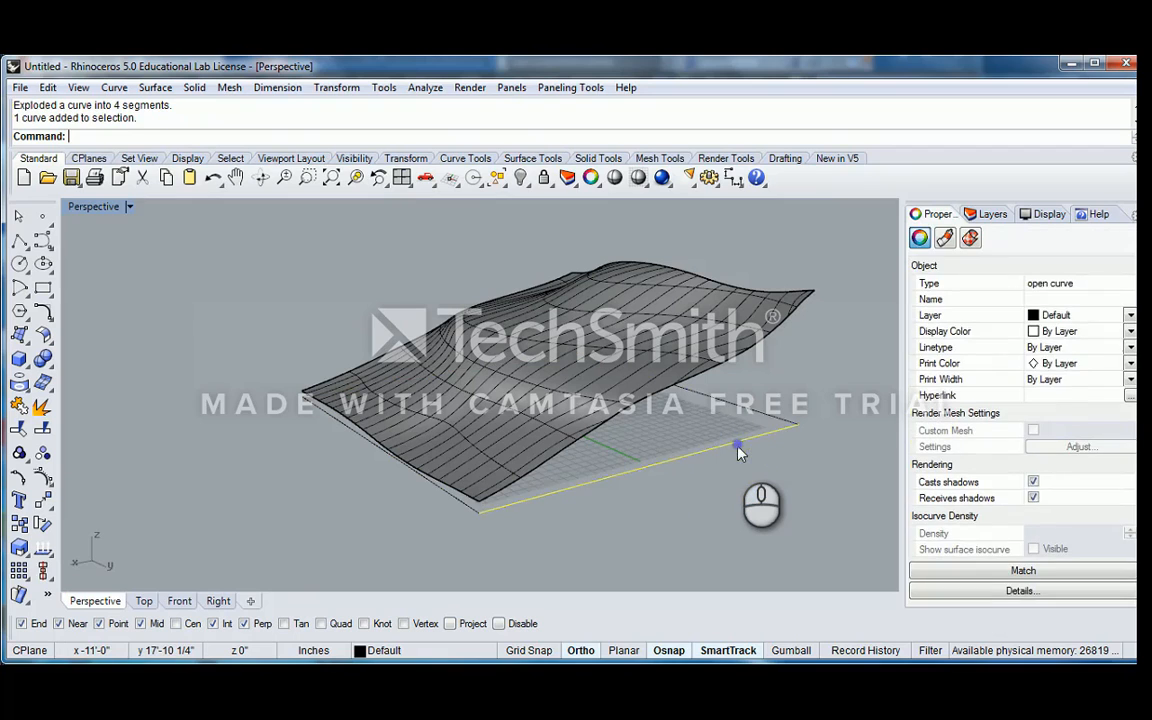
key(Escape)
Loft the first sloping side wall between its base line and the border curve above, Uniform style, rebuilt with 25 control points
text(Lo)
click(746, 436)
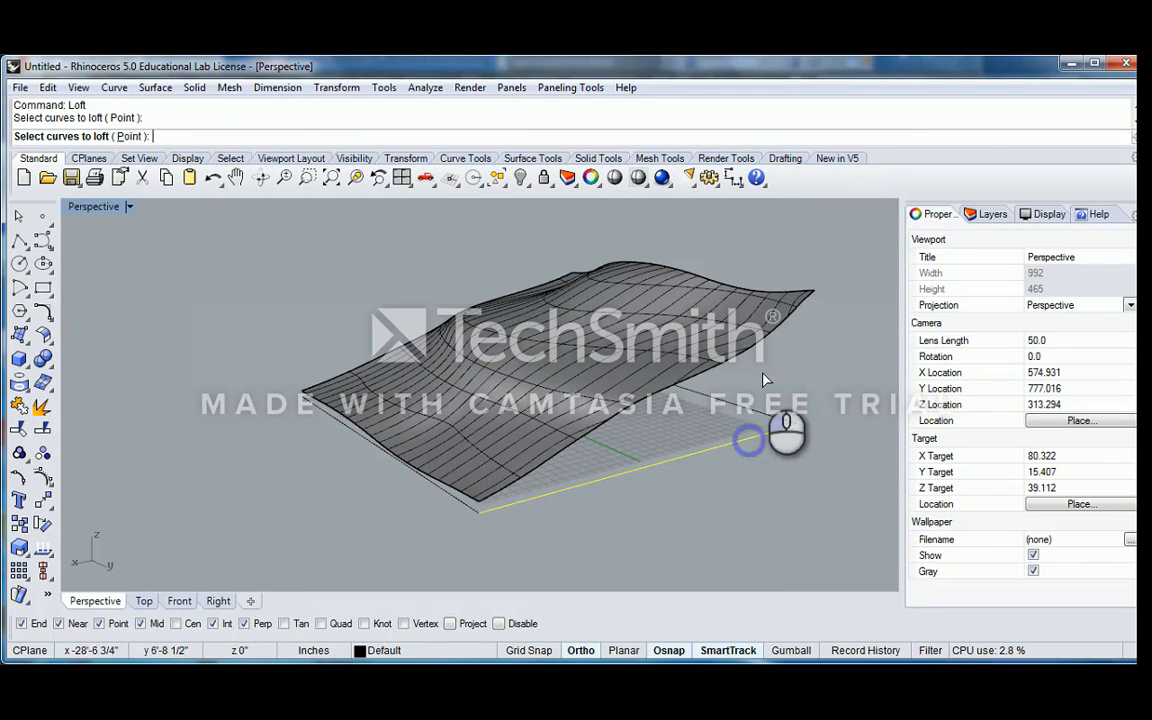
click(795, 360)
click(812, 384)
key(Return)
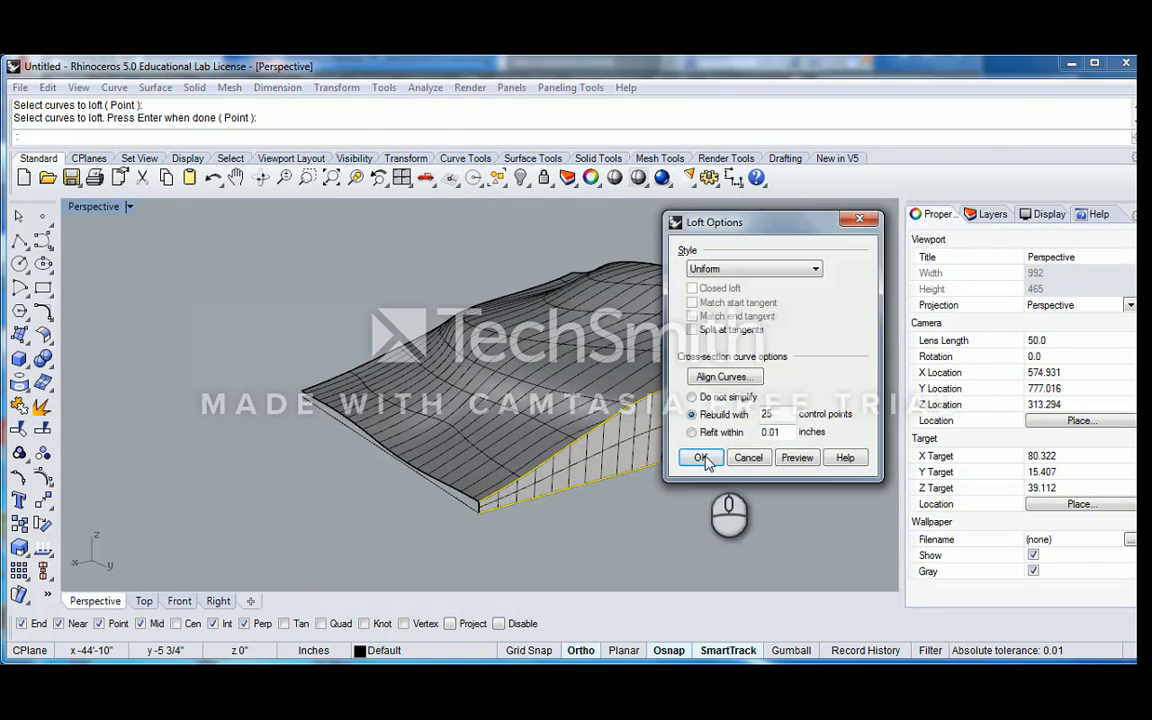
click(700, 454)
Loft the wall at the tall end between the joined border curve and the base line below it
right_drag(772, 376, 570, 392)
right_click(583, 382)
click(577, 374)
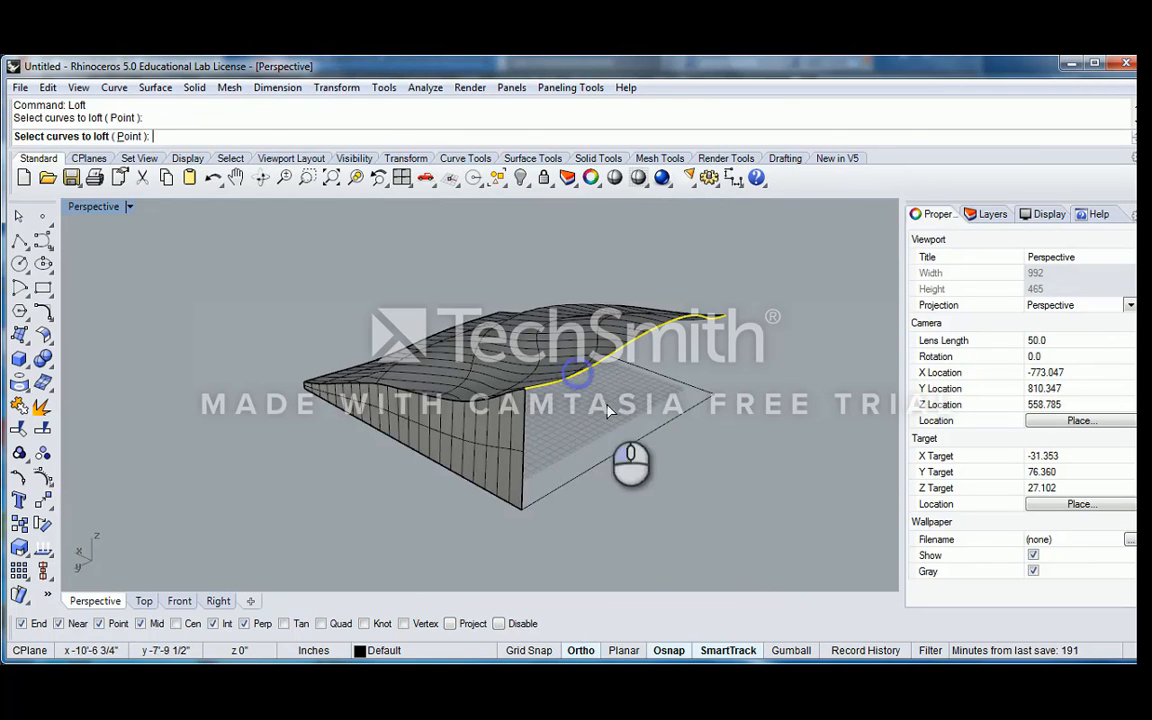
right_click(615, 466)
click(703, 455)
Loft the opposite sloping side wall between its border curve and base line, Uniform style, rebuilt with 25 control points
right_drag(656, 391, 370, 382)
shift+right_drag(657, 458, 582, 439)
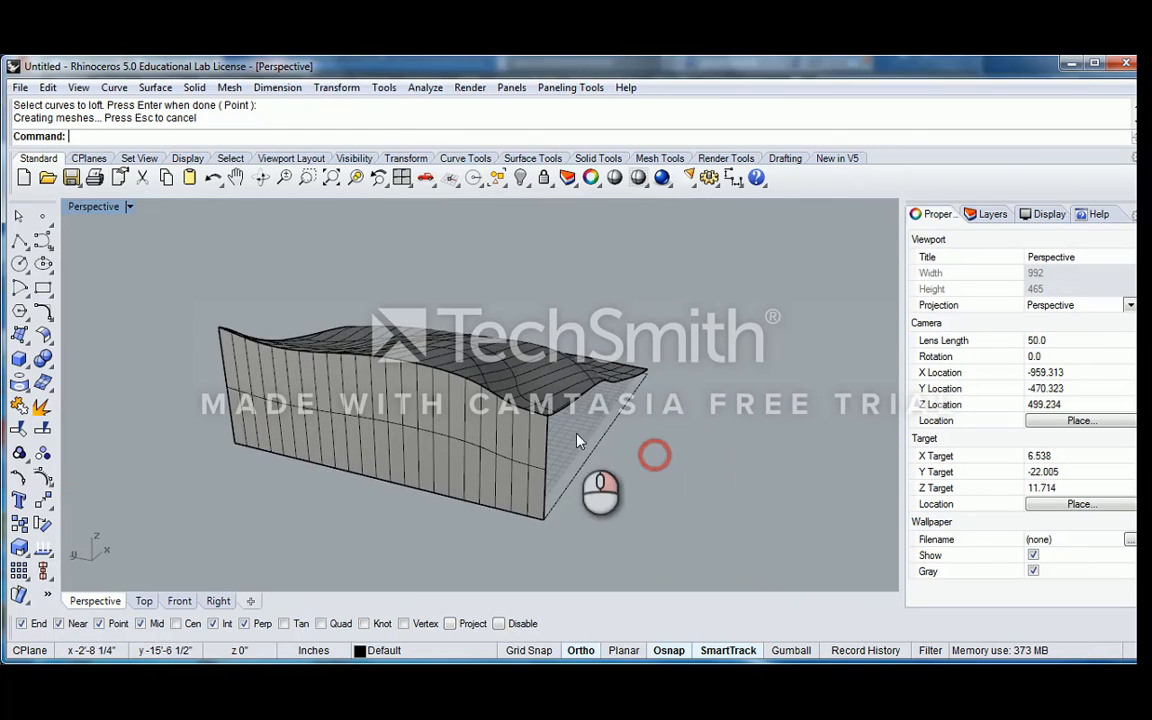
right_click(580, 437)
click(572, 418)
click(620, 452)
right_click(630, 437)
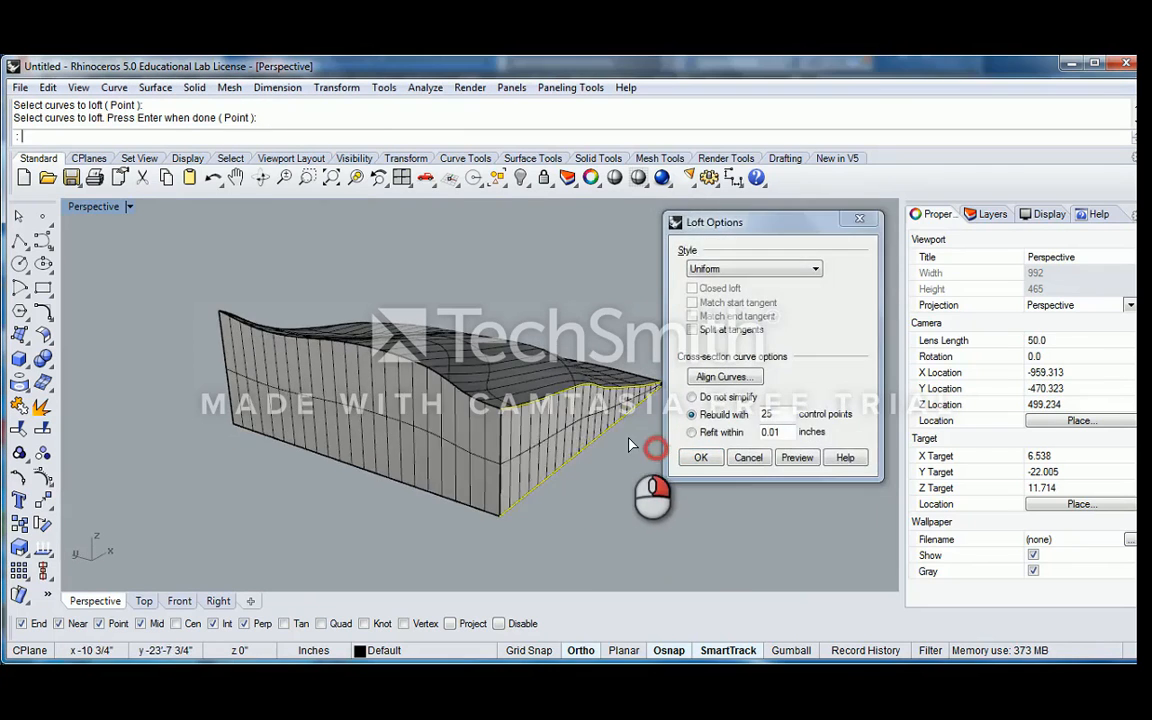
key(Return)
Loft the narrow wall at the low end between its border curve and base line, Uniform style, rebuilt with 25 control points
right_drag(645, 432, 578, 442)
right_click(578, 442)
click(582, 450)
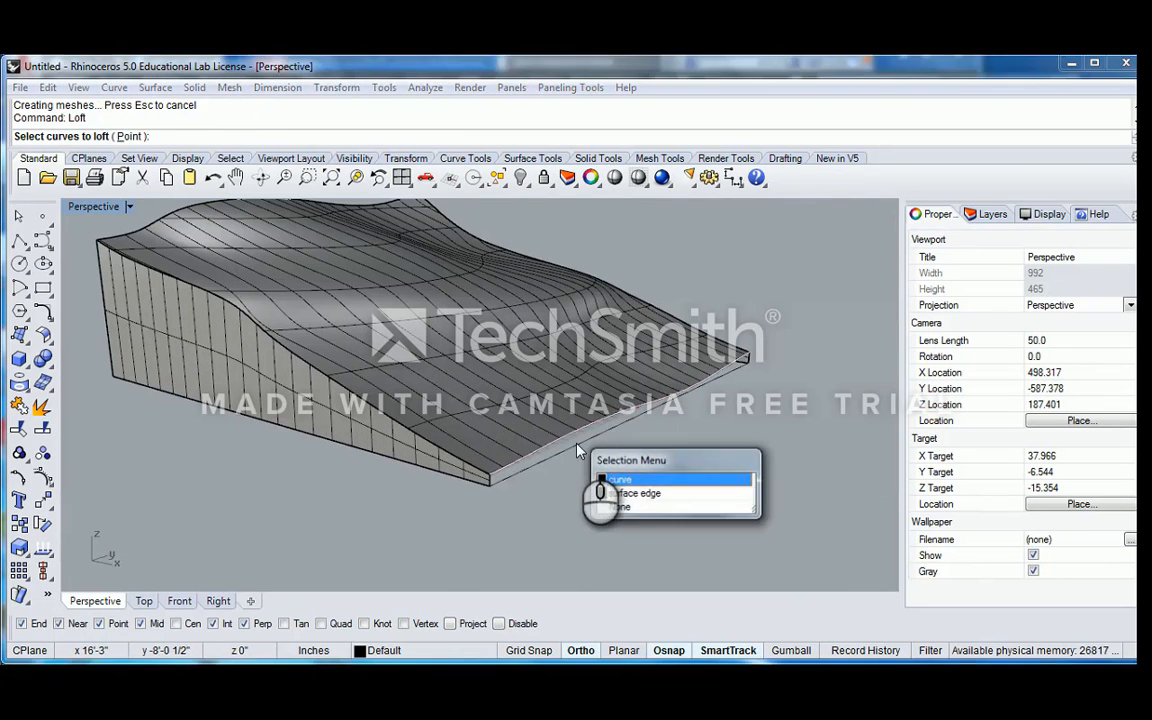
click(608, 476)
click(584, 428)
click(612, 470)
right_click(616, 460)
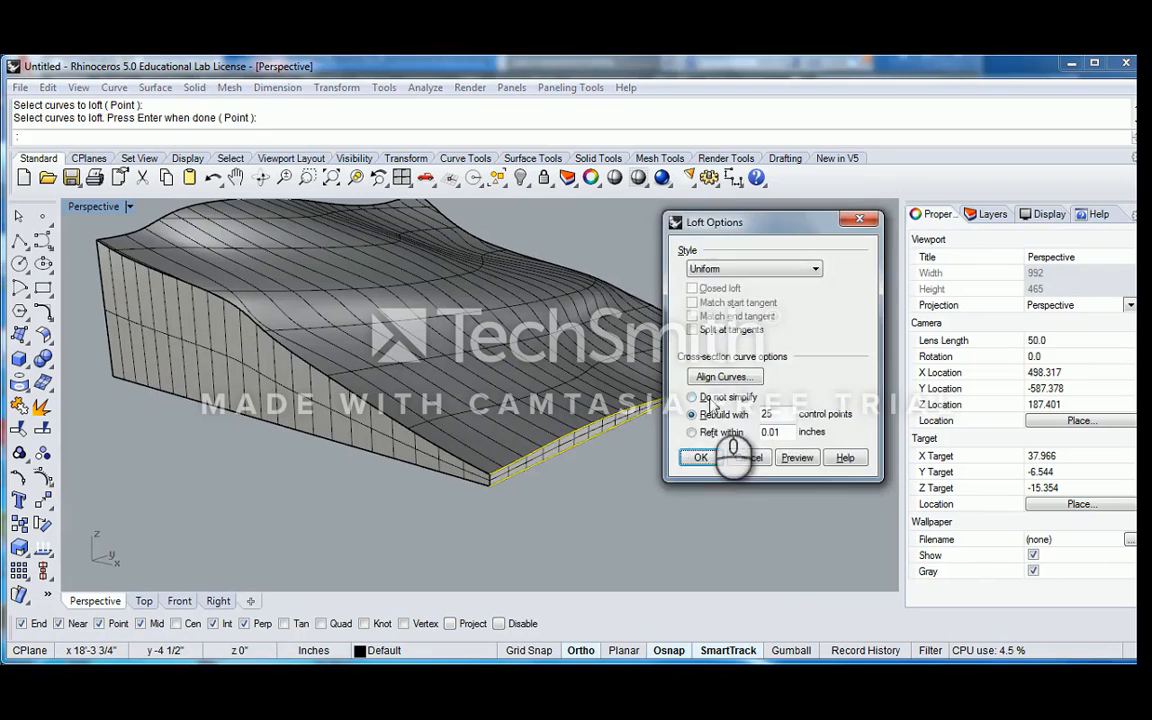
click(700, 457)
Join the four lofted side walls into one polysurface
right_drag(595, 439, 607, 332)
shift+click(641, 341)
shift+click(588, 411)
shift+click(376, 441)
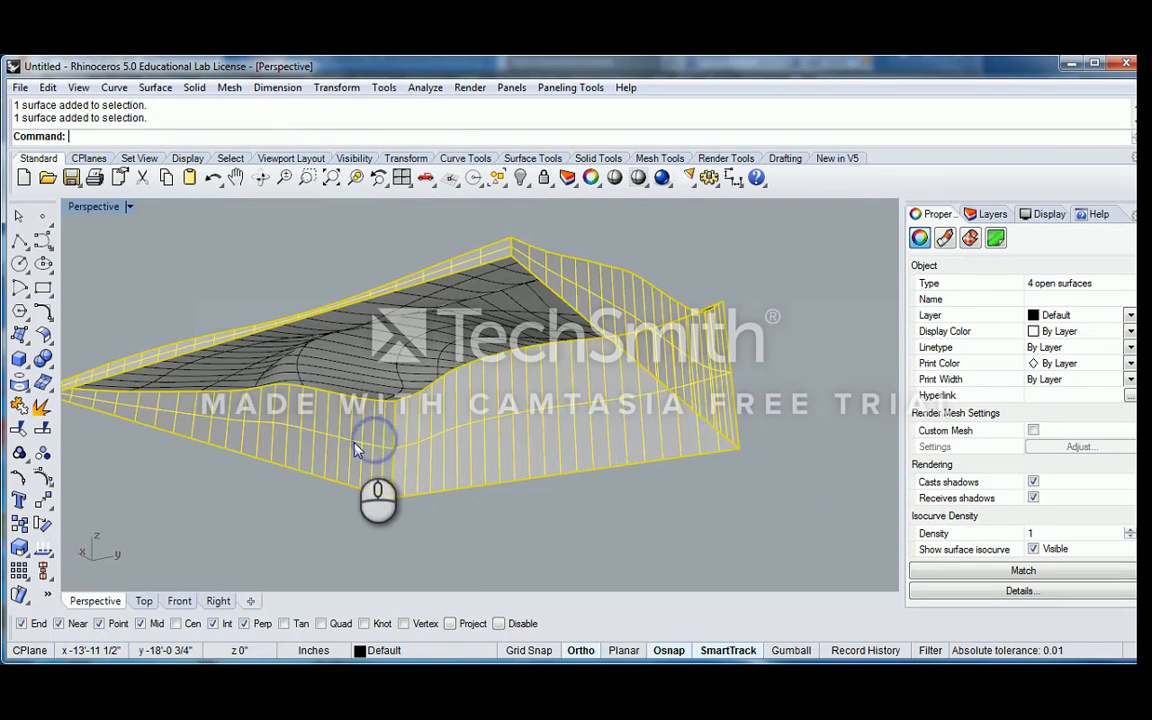
key(ctrl+j)
Create a flat bottom surface from the four base corner points of the walls
right_drag(563, 429, 385, 366)
click(132, 293)
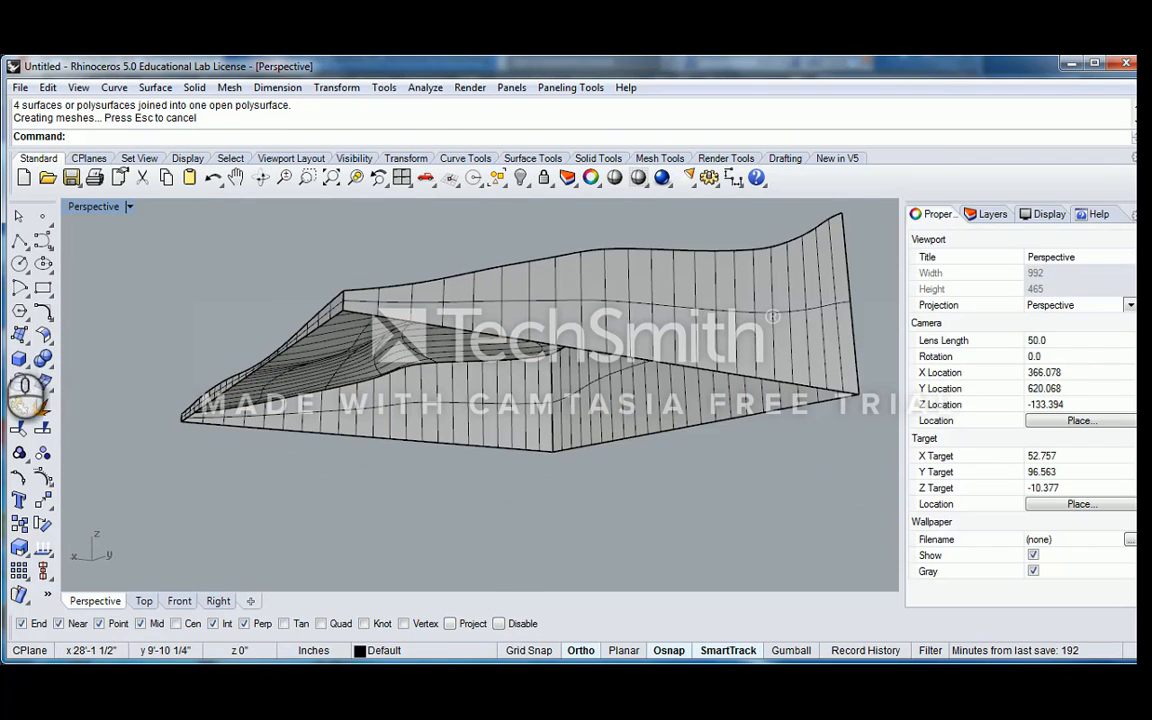
click(19, 335)
click(509, 460)
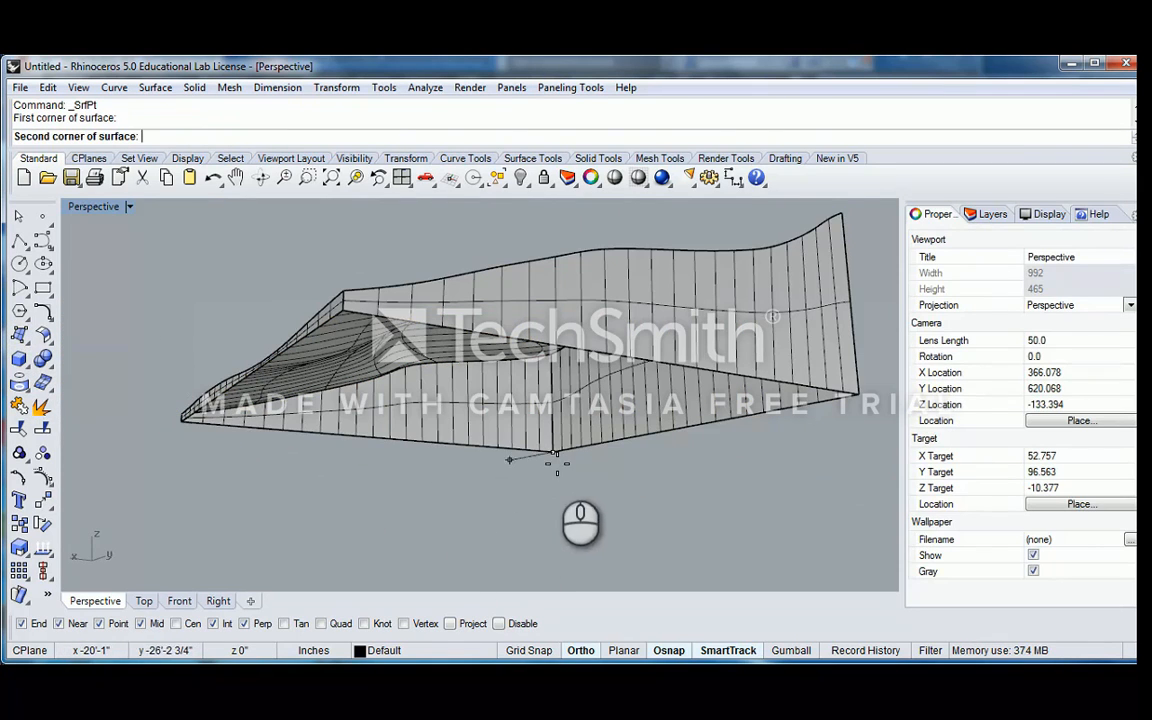
click(184, 429)
click(345, 293)
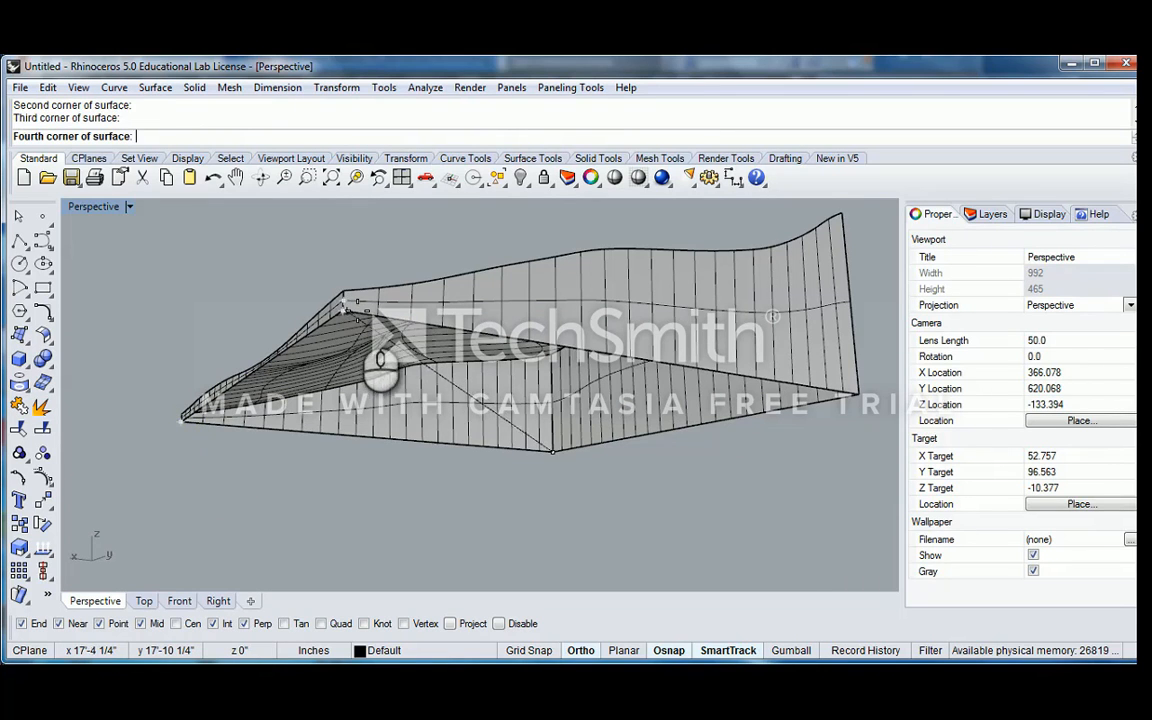
click(856, 402)
Join the bottom surface with the side-wall polysurface
click(712, 392)
shift+click(718, 356)
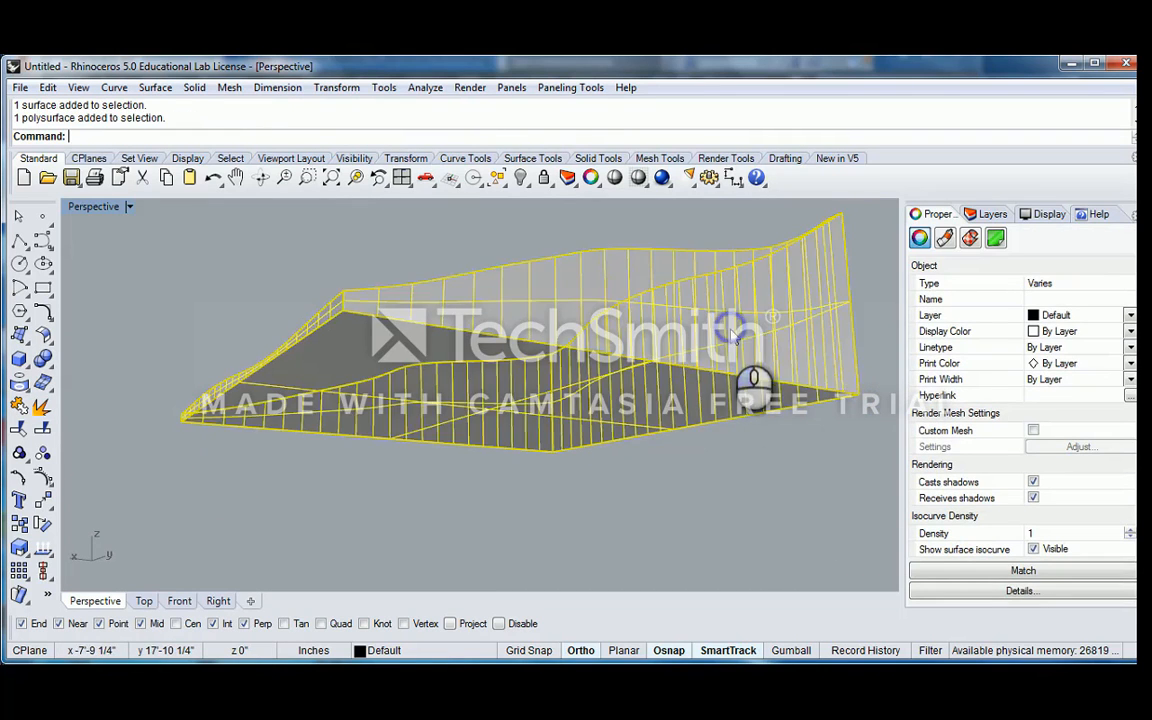
key(ctrl+j)
click(680, 483)
Examine the joined base and walls and the separate loft surface on top from several angles
right_drag(632, 364, 601, 391)
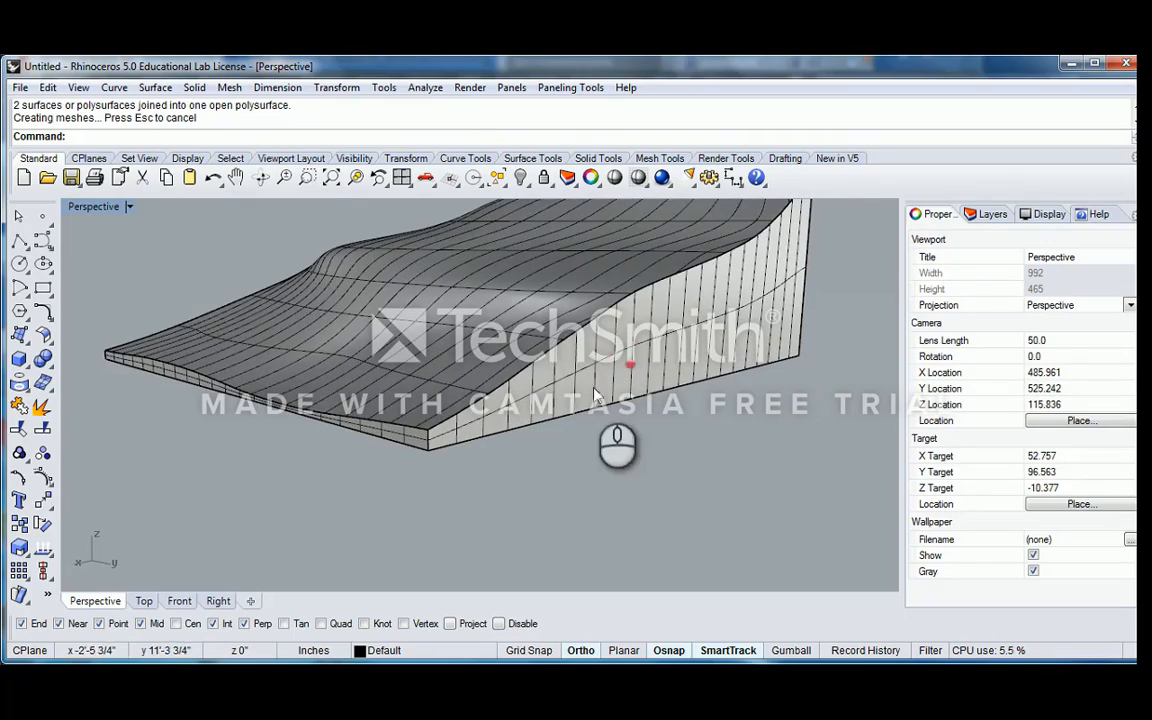
click(544, 295)
scroll(572, 290, down, 3)
right_drag(599, 285, 655, 325)
click(748, 316)
scroll(748, 316, up, 2)
right_drag(748, 316, 600, 345)
click(569, 362)
scroll(569, 368, down, 2)
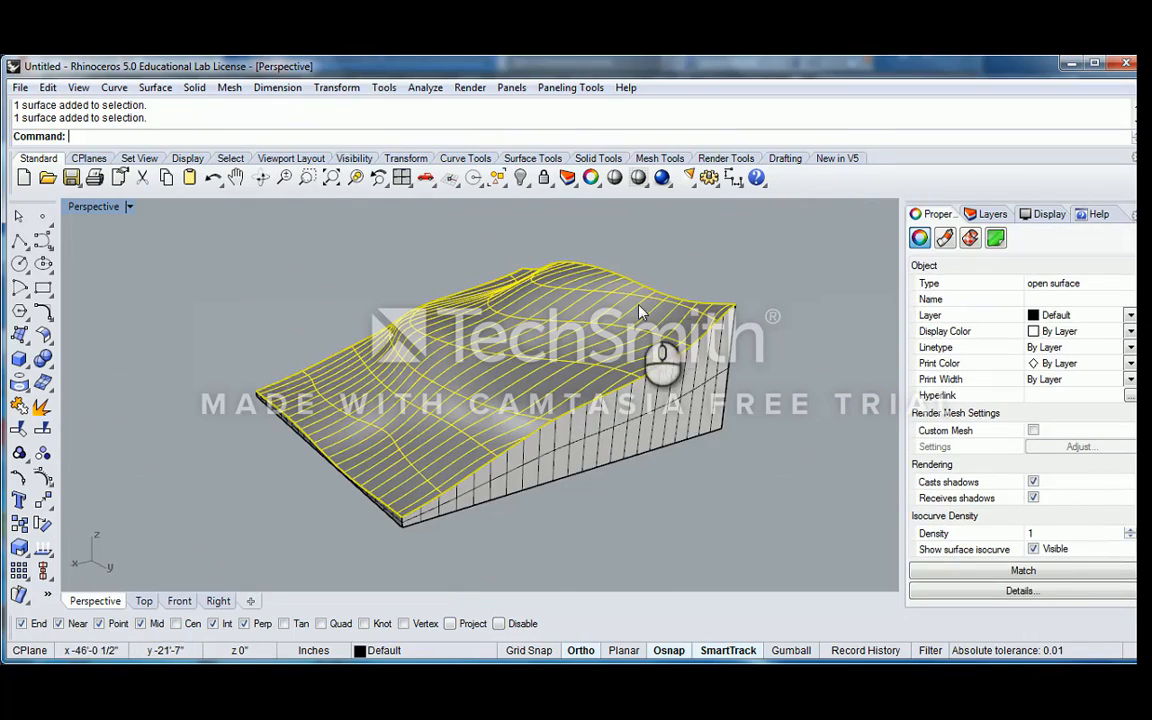
click(656, 284)
click(713, 280)
click(525, 357)
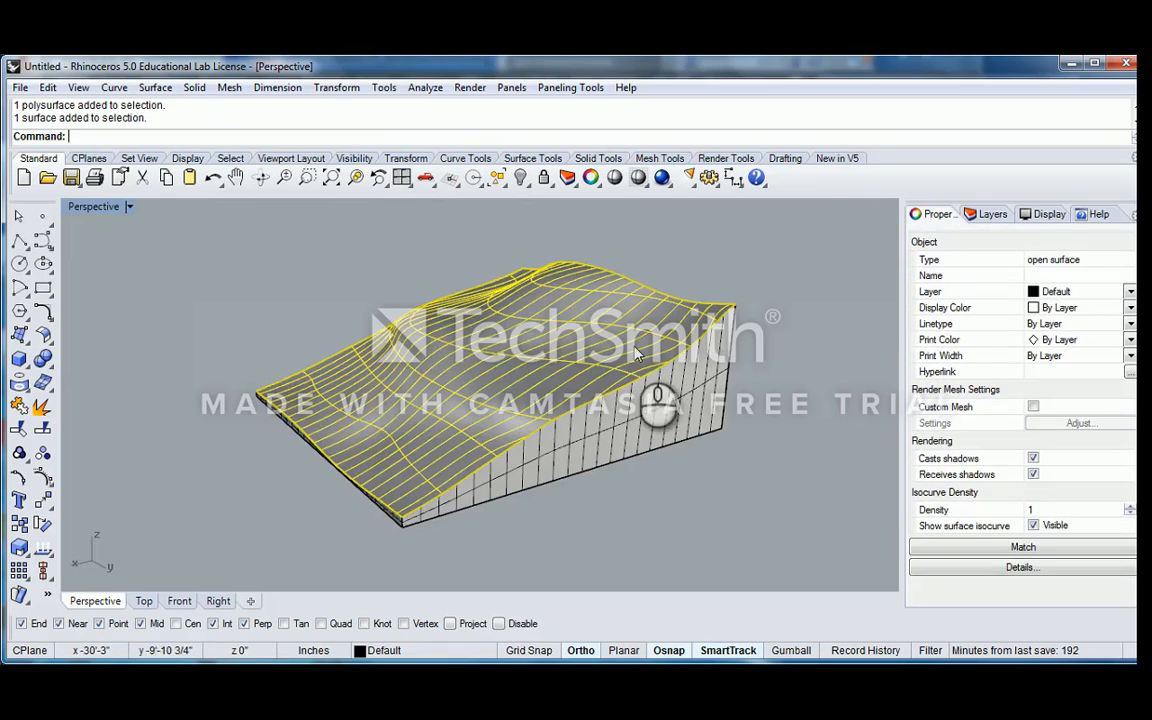
click(738, 286)
right_drag(735, 285, 455, 340)
right_drag(541, 346, 466, 349)
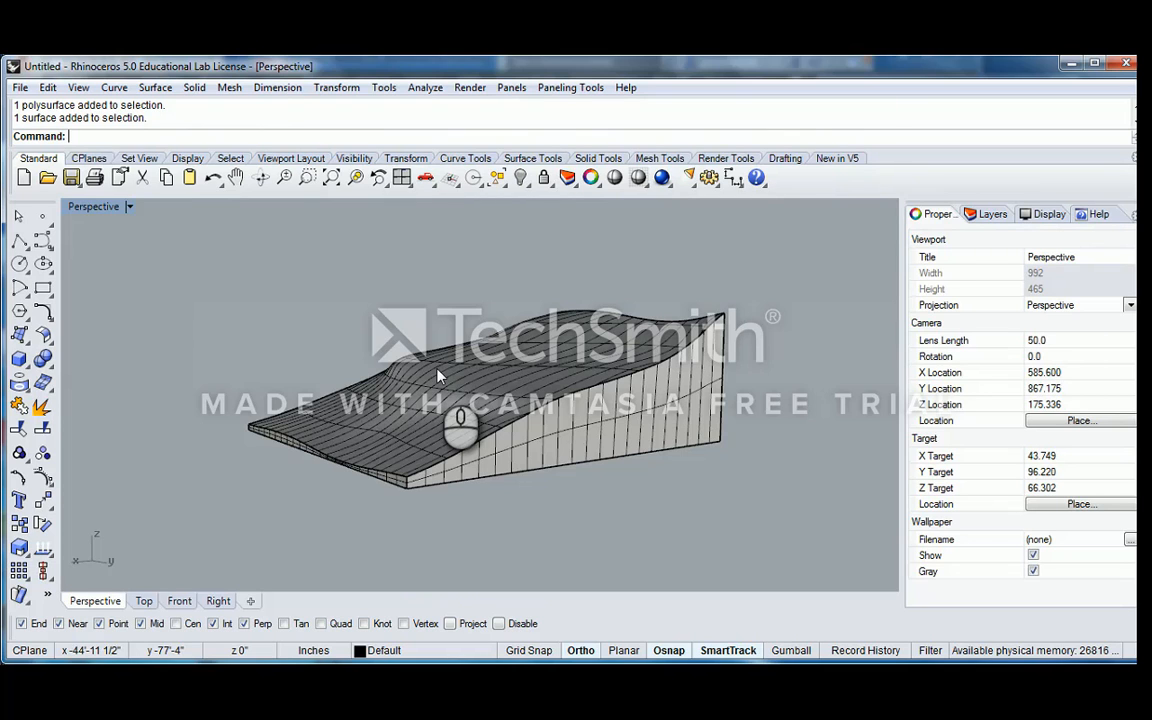
right_drag(437, 375, 492, 355)
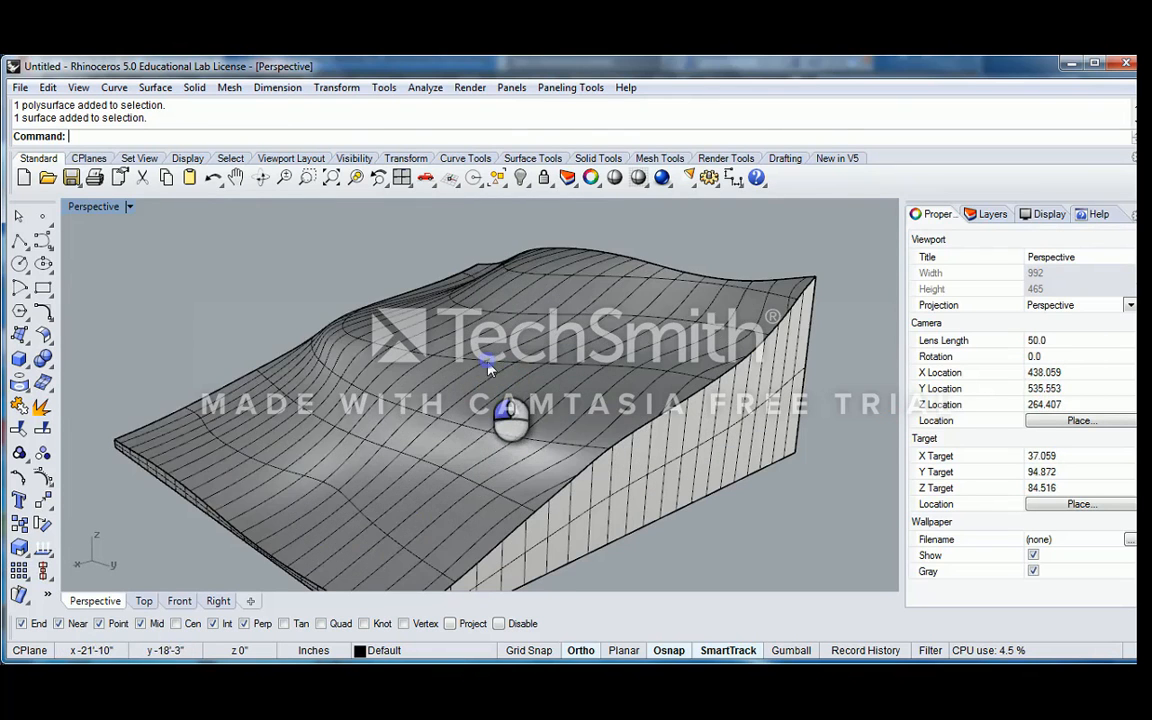
Start contouring the terrain's top loft surface and set the construction plane to World Front
click(510, 369)
click(674, 224)
click(627, 368)
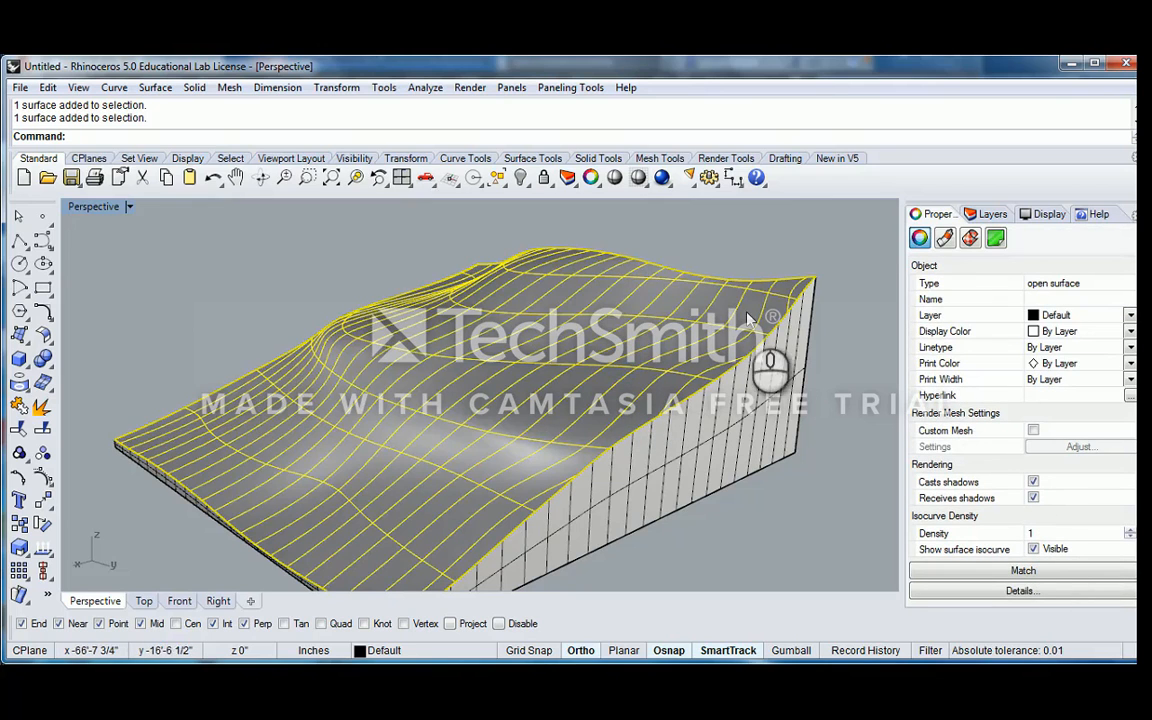
scroll(748, 318, down, 5)
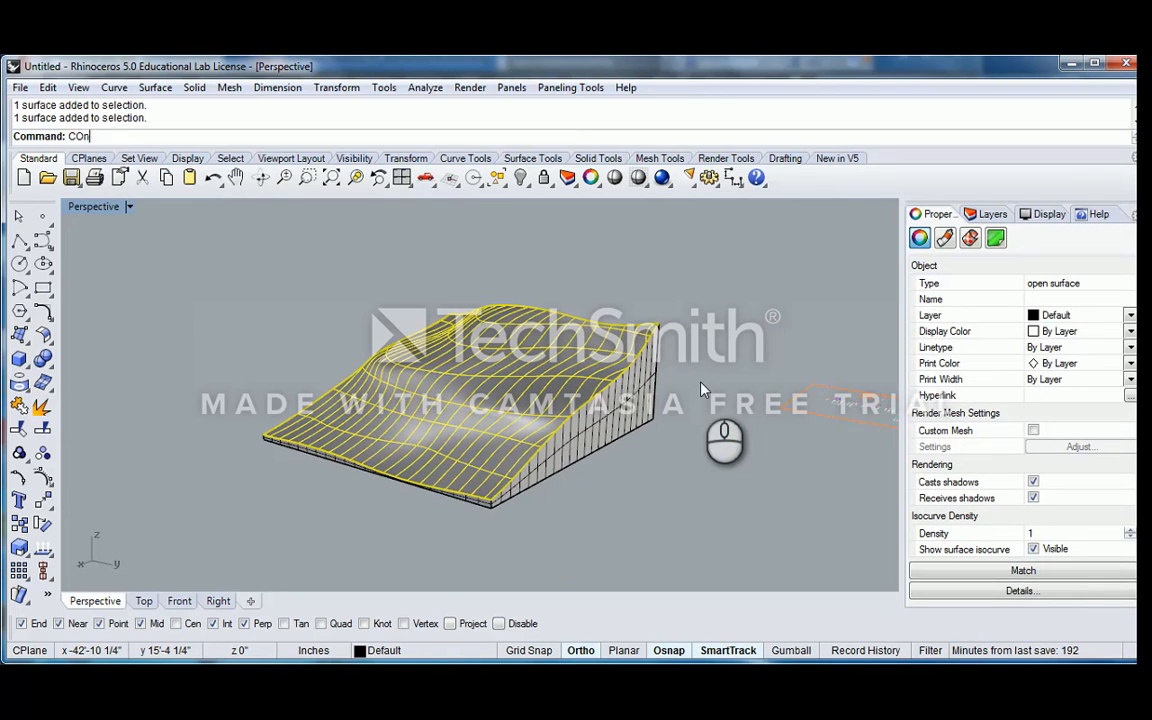
key(Return)
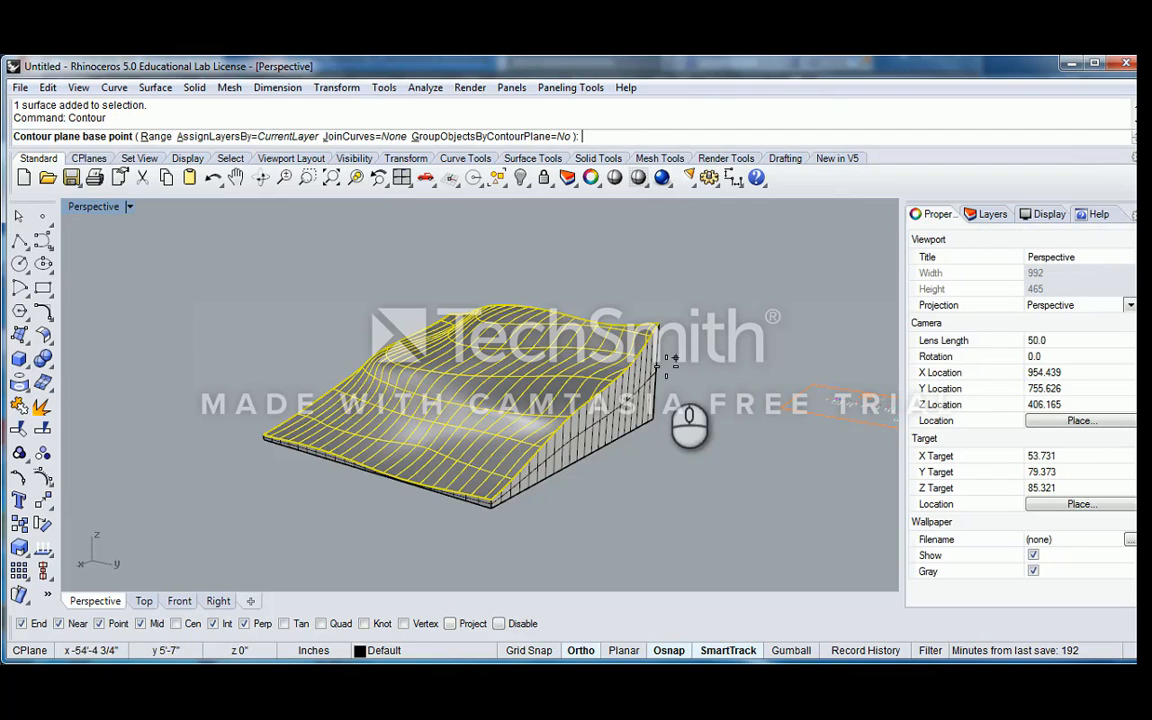
right_drag(689, 419, 313, 410)
scroll(315, 420, up, 5)
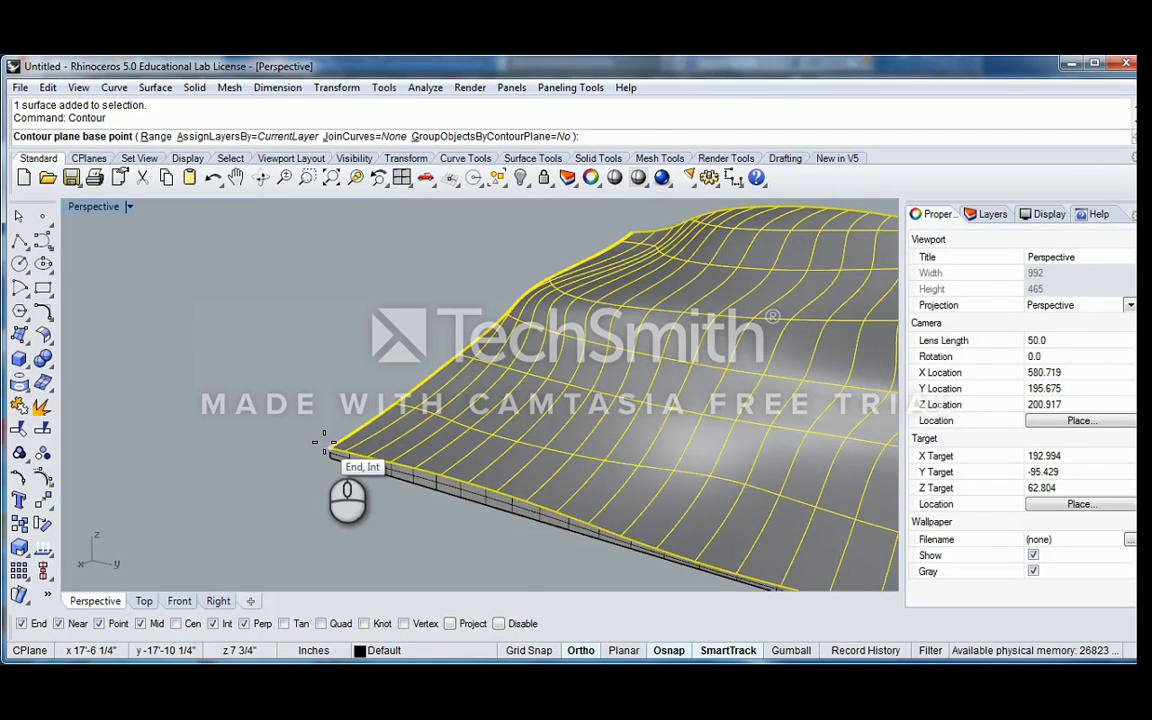
scroll(320, 445, down, 5)
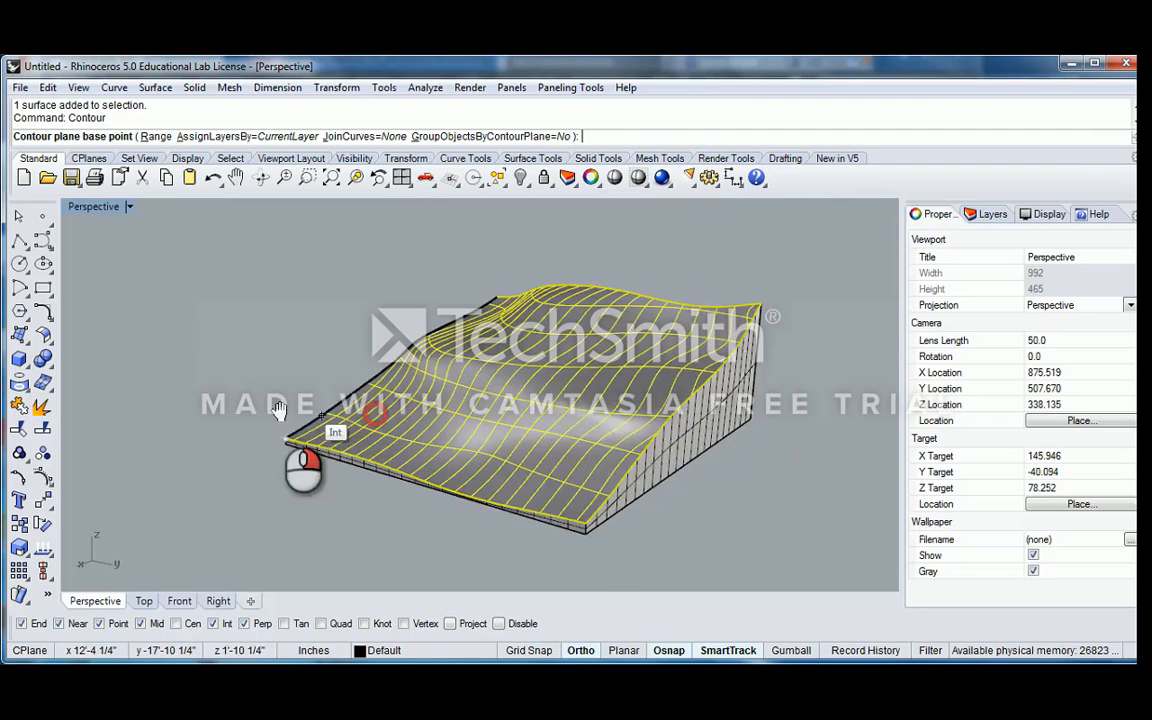
right_drag(303, 463, 763, 294)
scroll(756, 300, up, 2)
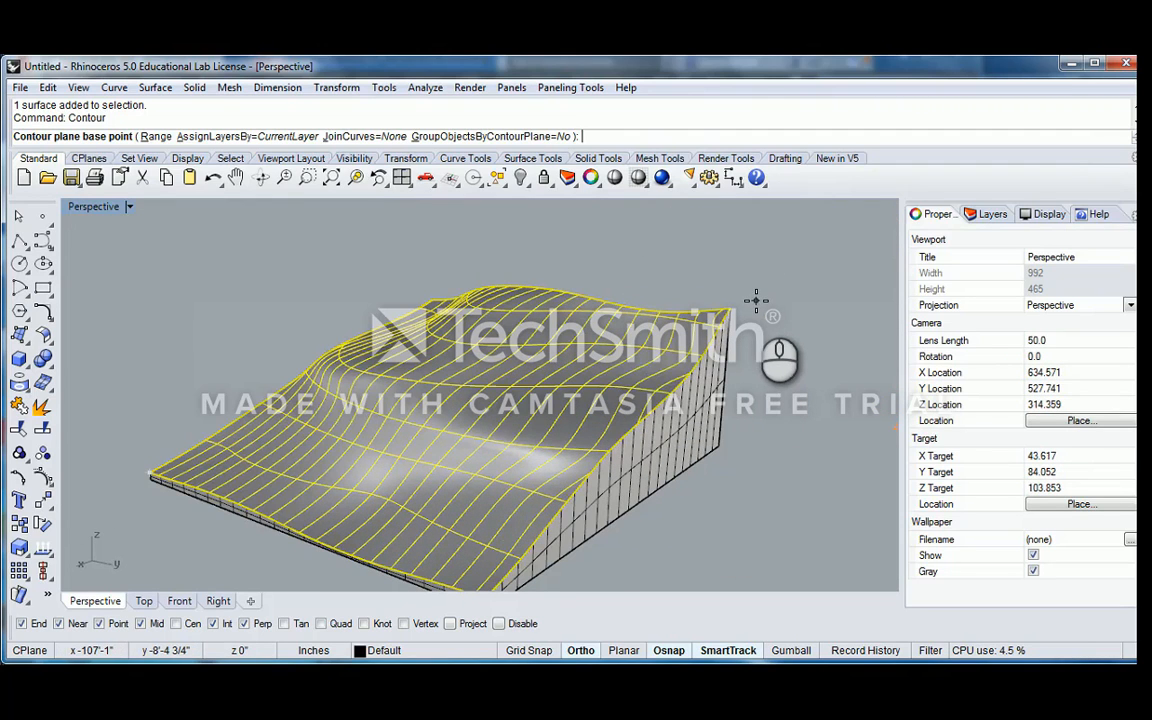
scroll(731, 315, down, 6)
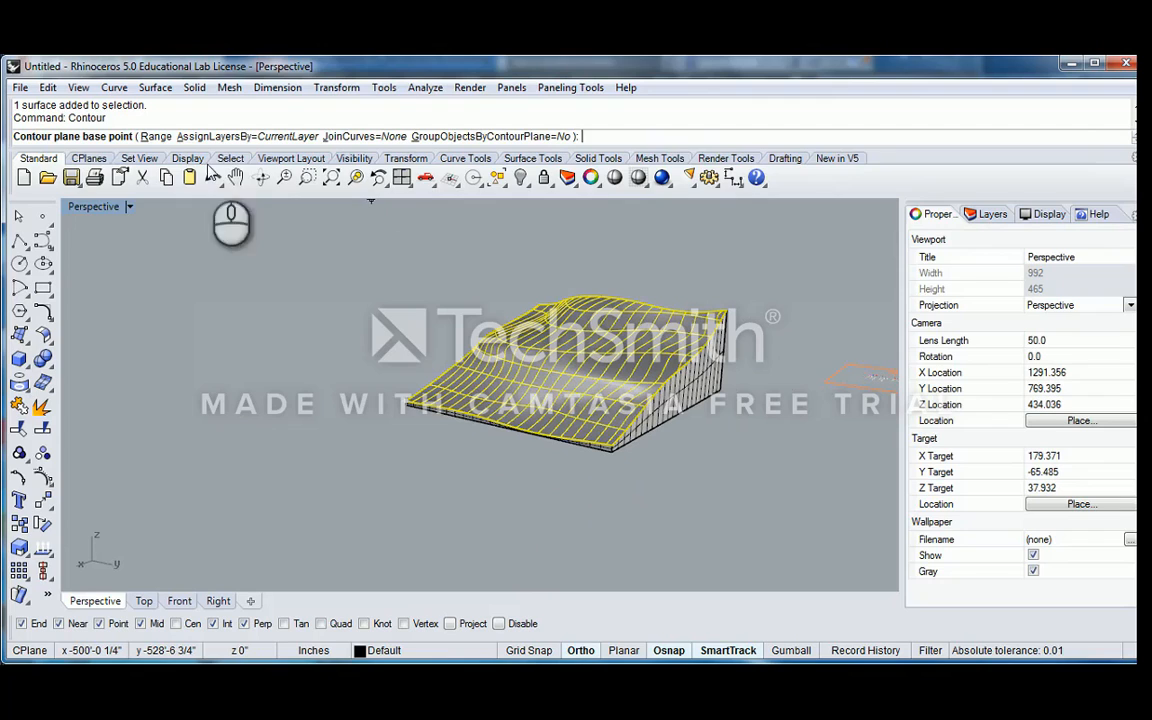
click(89, 158)
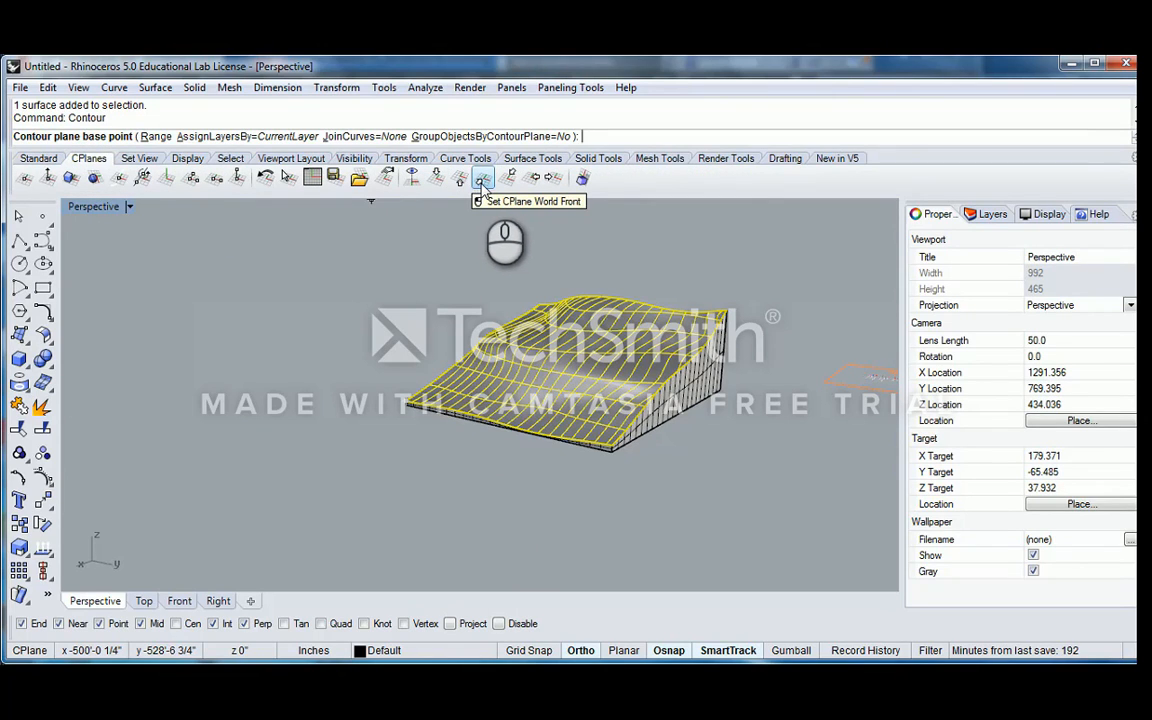
click(481, 185)
Create contours spaced 3" apart, with the base point at the surface's low corner and the direction vertically upward
scroll(630, 283, up, 5)
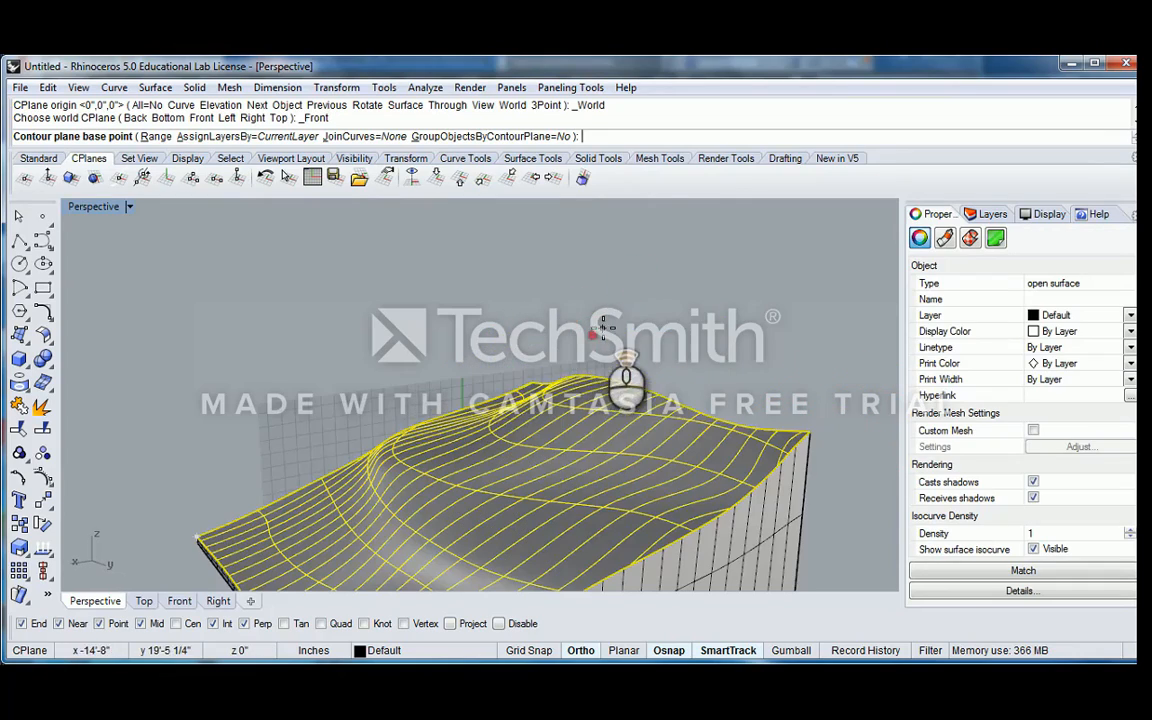
right_drag(525, 339, 429, 442)
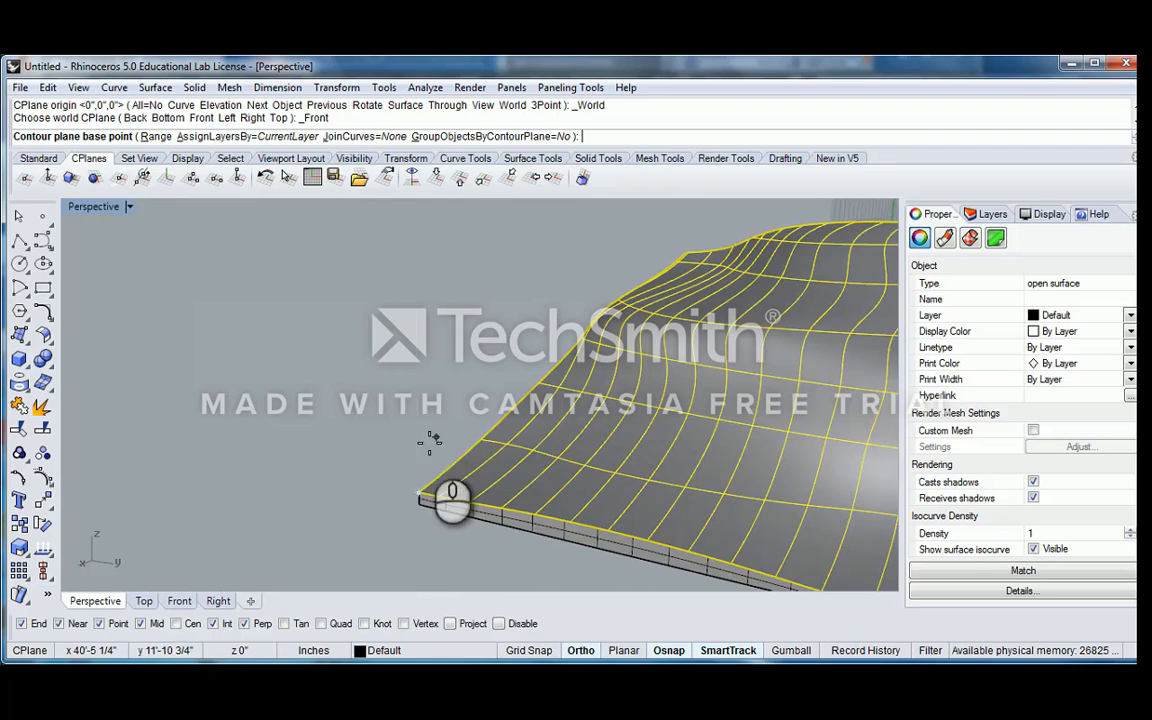
click(418, 492)
right_drag(409, 315, 458, 322)
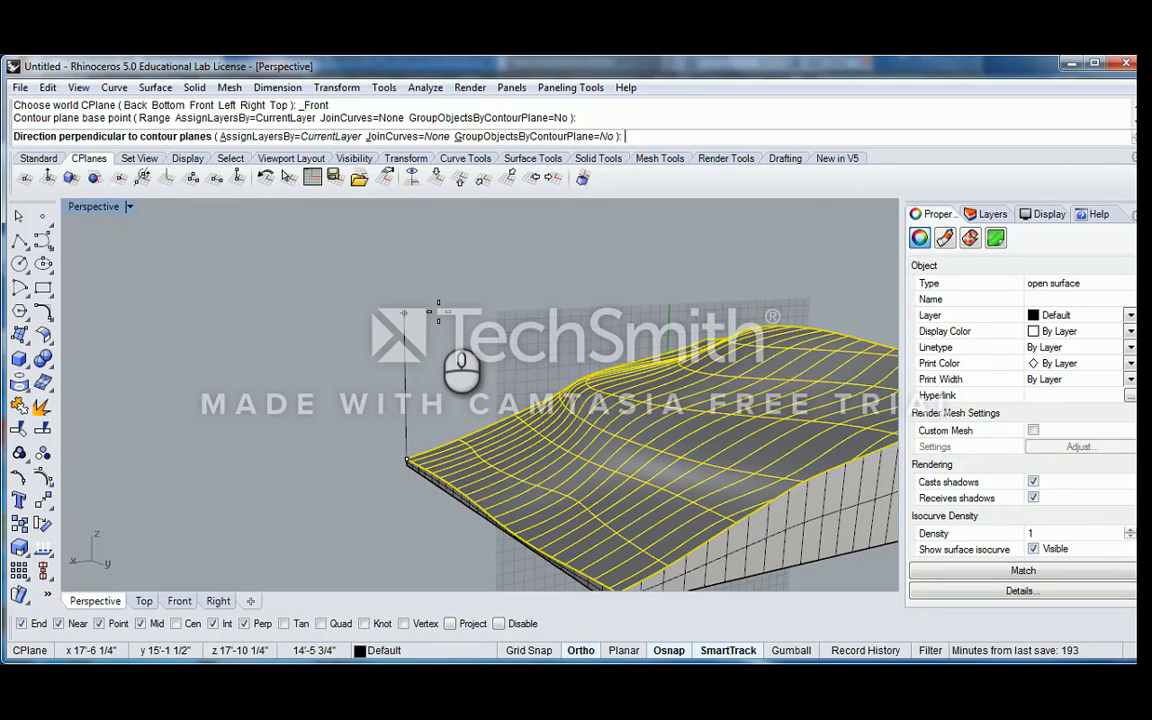
right_drag(438, 310, 409, 313)
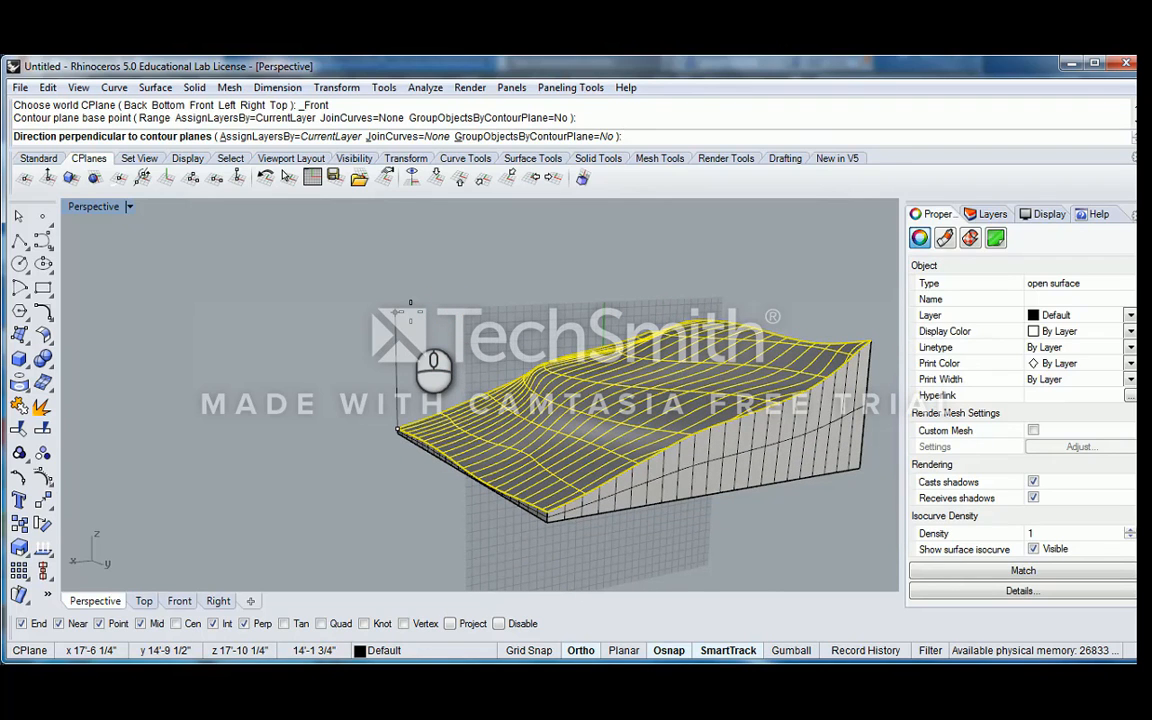
click(410, 311)
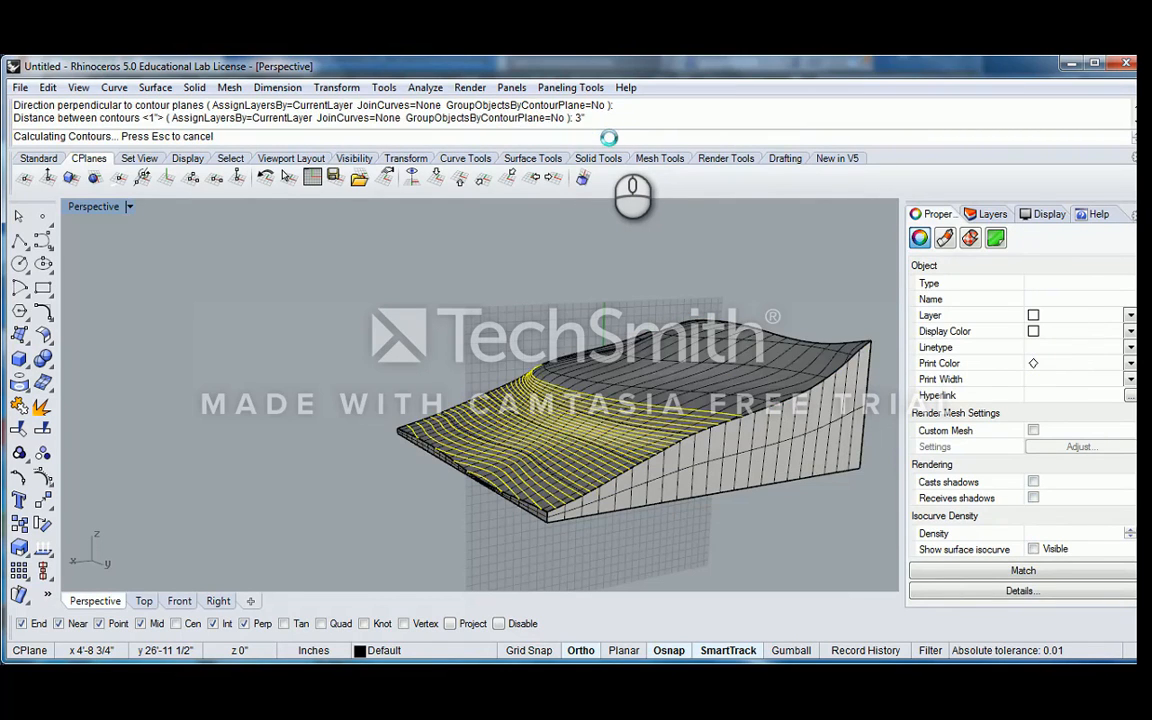
Group the new contour curves on the terrain surface
right_drag(504, 372, 576, 372)
key(ctrl+g)
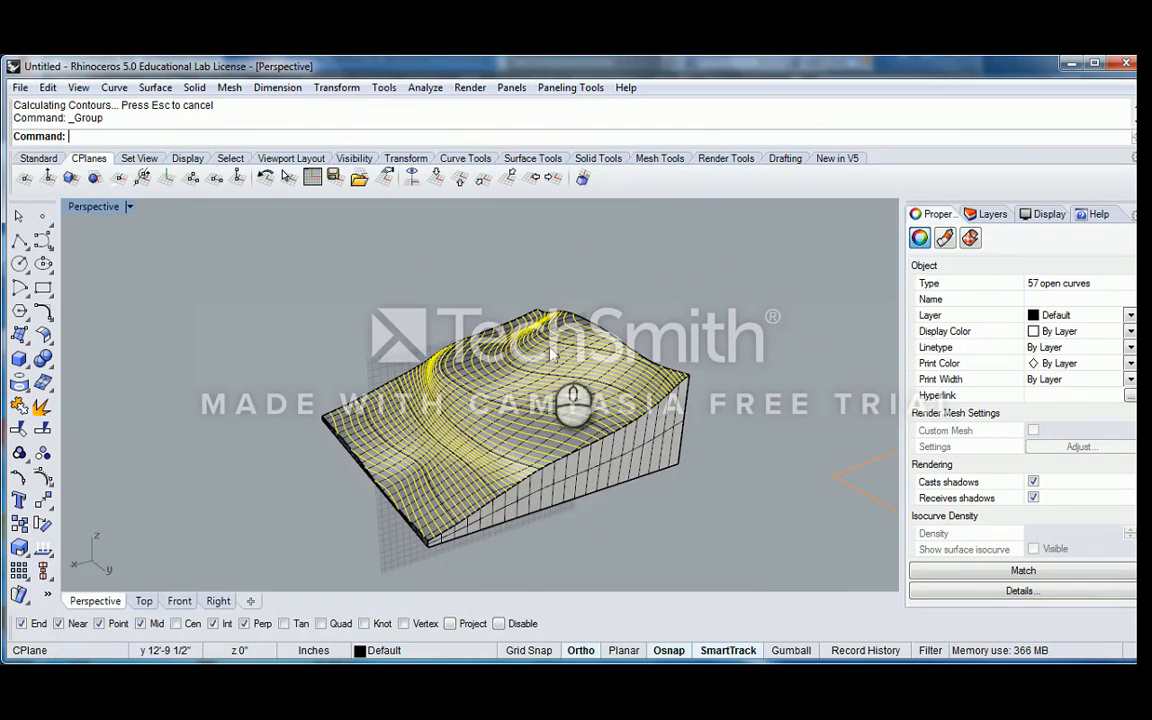
click(314, 257)
Turn off the surface isocurve display on the top loft surface so only the contours mark it
scroll(610, 362, up, 5)
click(618, 372)
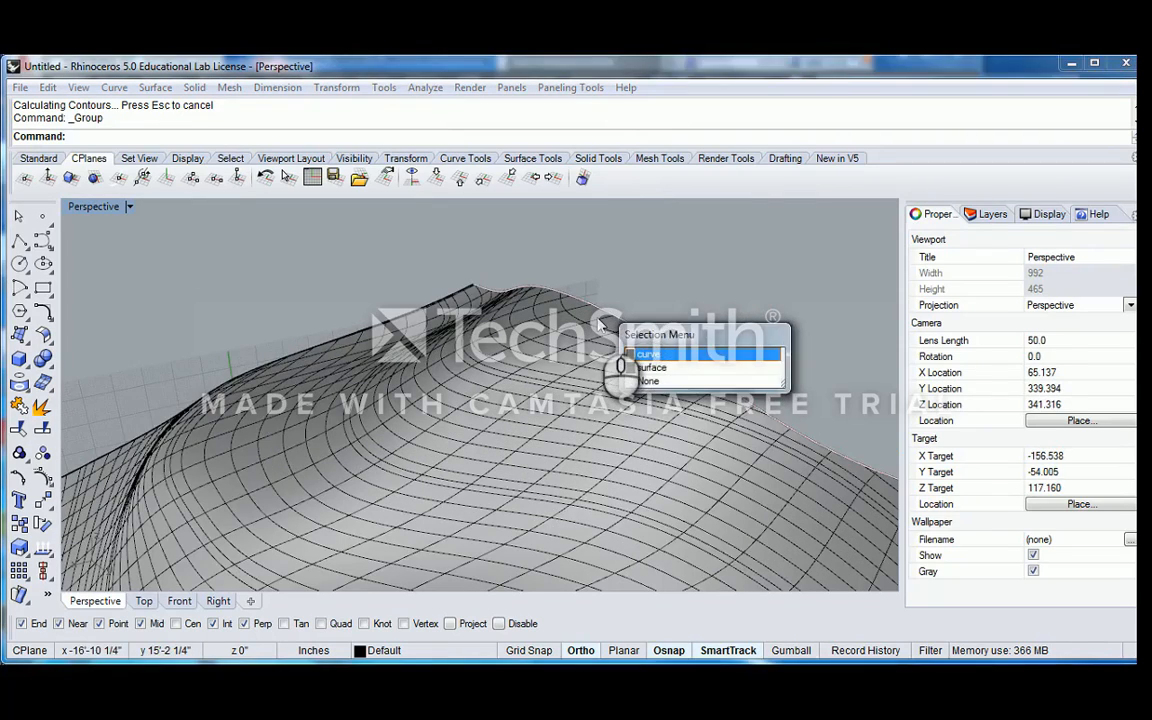
click(662, 362)
click(1033, 549)
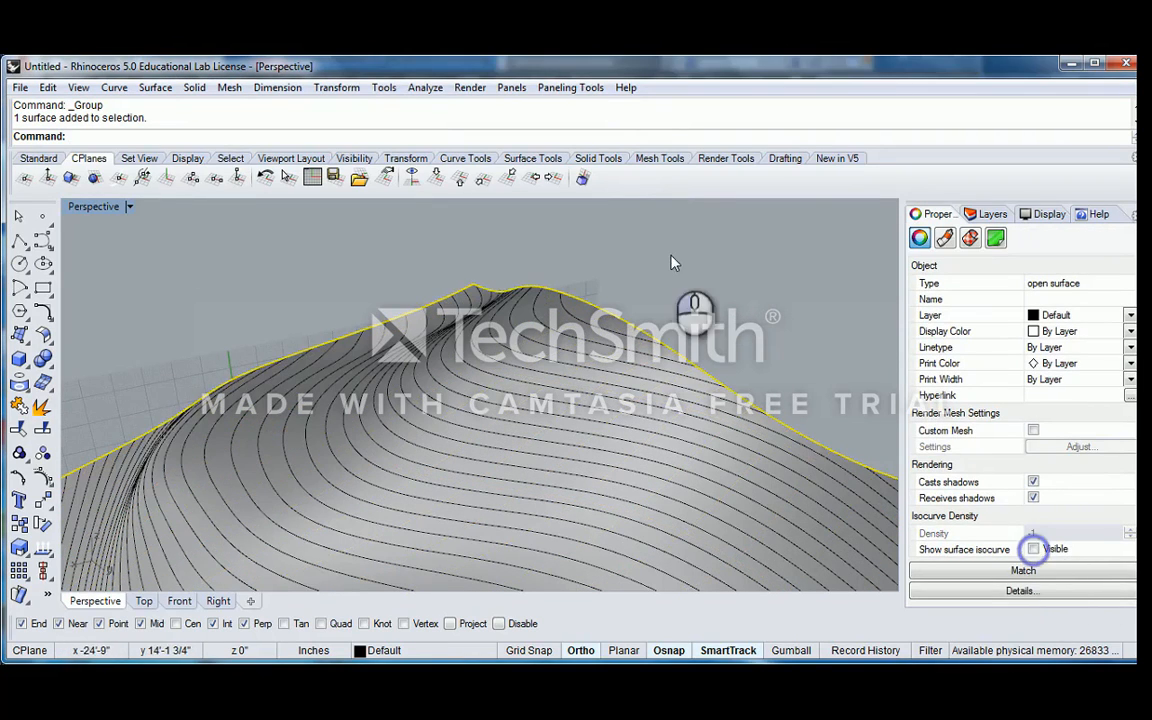
click(650, 258)
Switch to a maximized Top view and frame the whole contoured terrain block
double_click(76, 207)
double_click(75, 207)
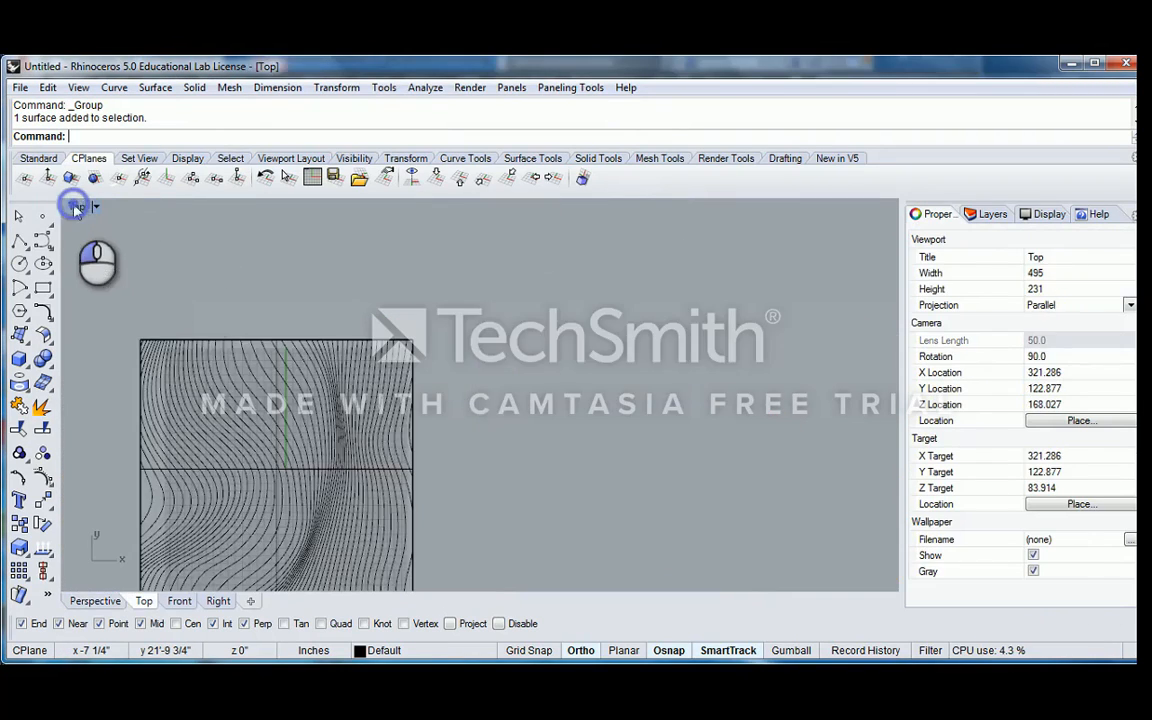
scroll(303, 295, down, 7)
right_drag(296, 329, 358, 297)
scroll(321, 298, up, 8)
drag(205, 204, 603, 520)
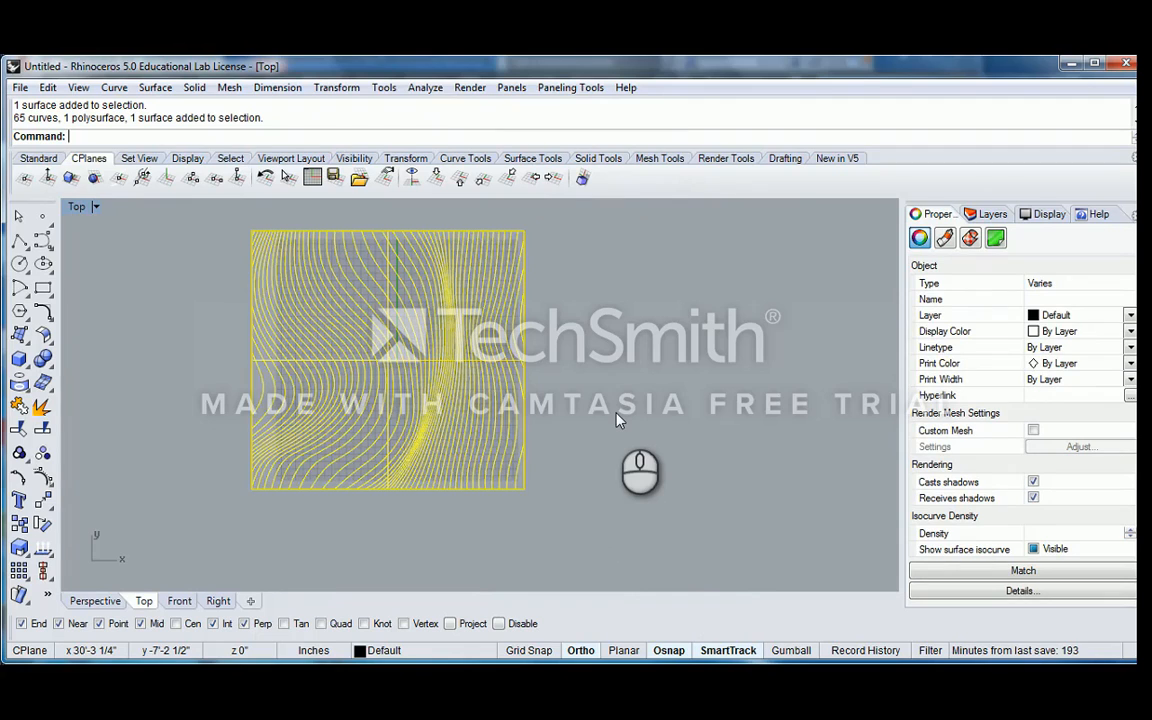
click(617, 421)
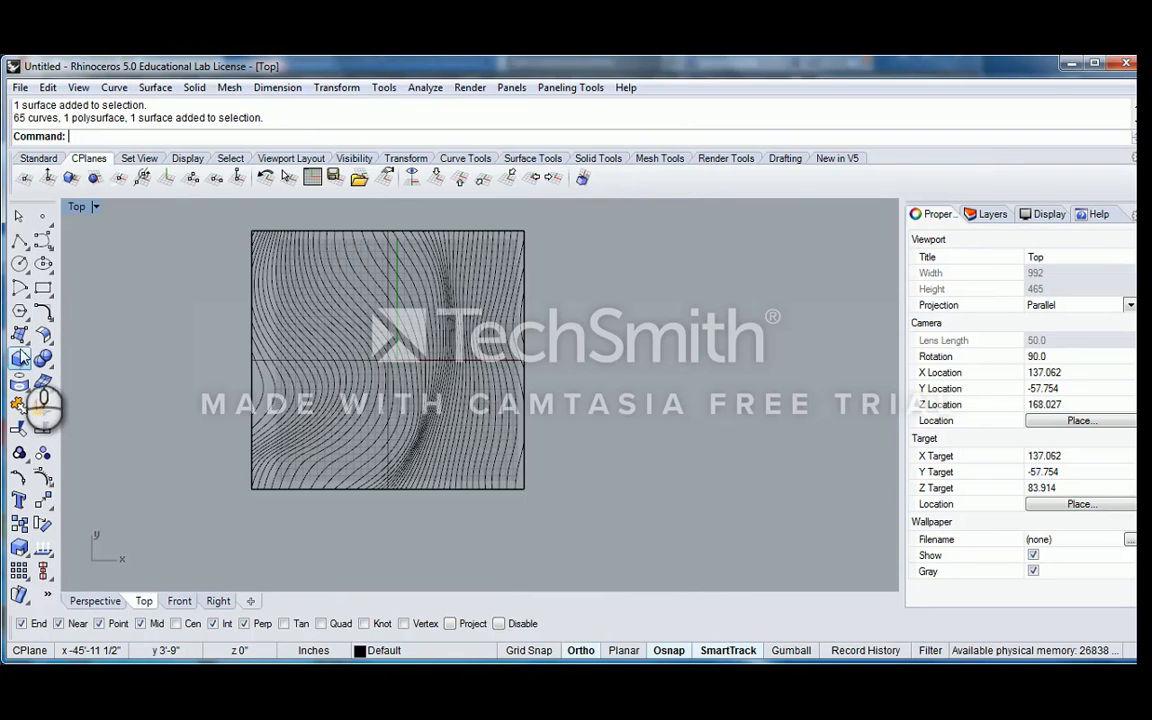
click(42, 289)
scroll(420, 288, up, 10)
scroll(262, 287, down, 14)
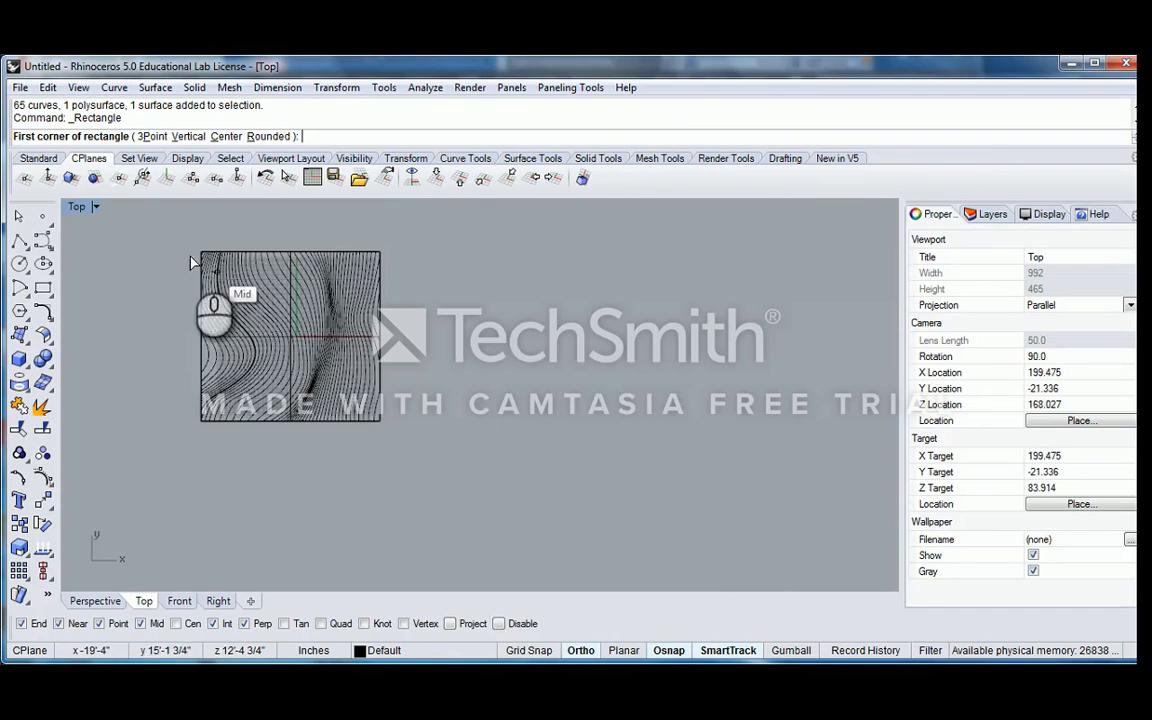
key(Escape)
Create a 2D drawing of the entire terrain block and its contours with Make2D, using the Current View layout
drag(158, 225, 505, 486)
right_drag(324, 376, 498, 433)
scroll(460, 370, up, 4)
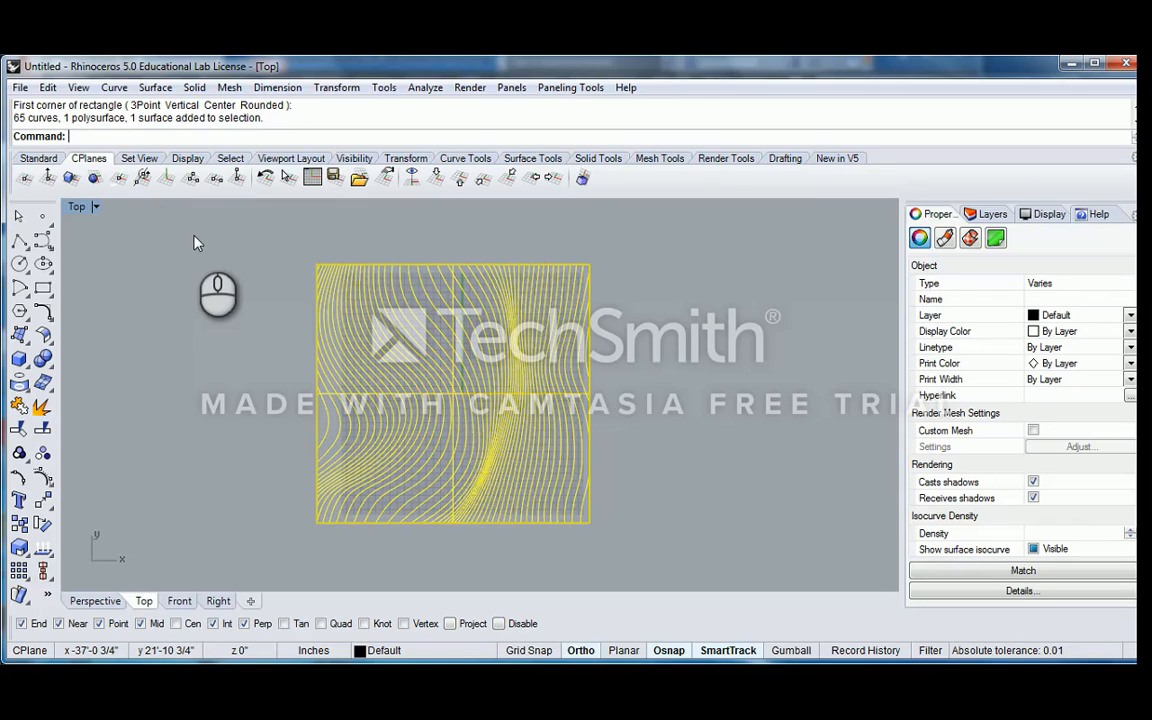
text(Make2D)
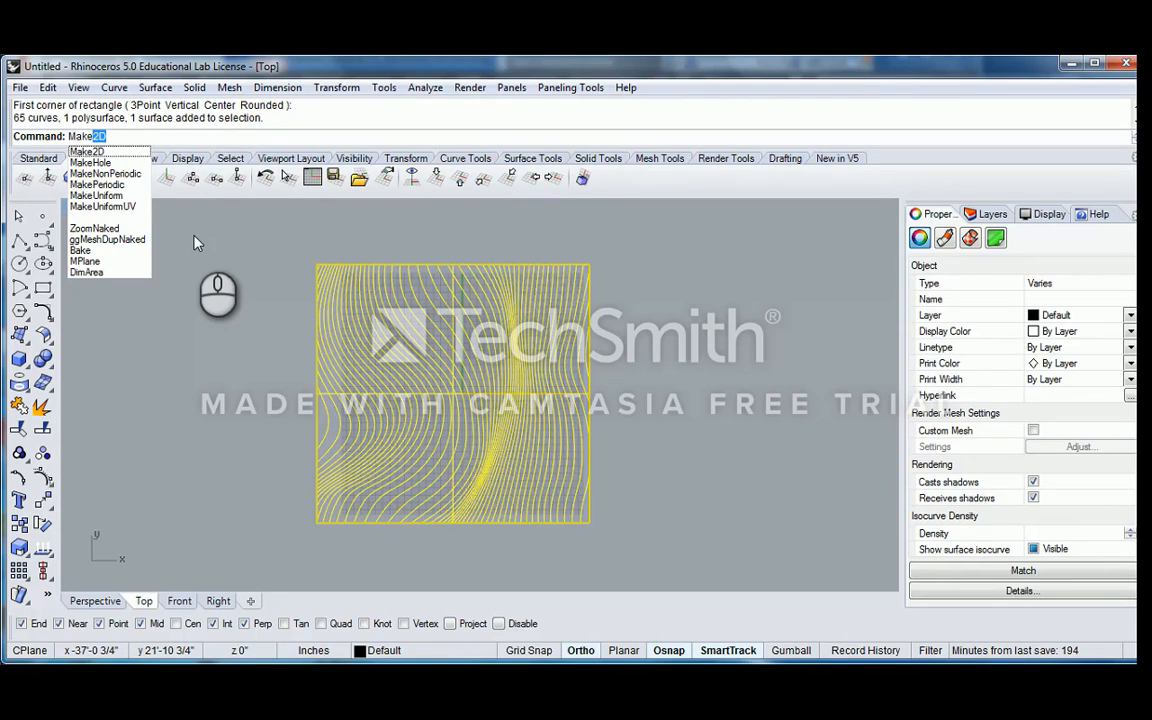
key(Return)
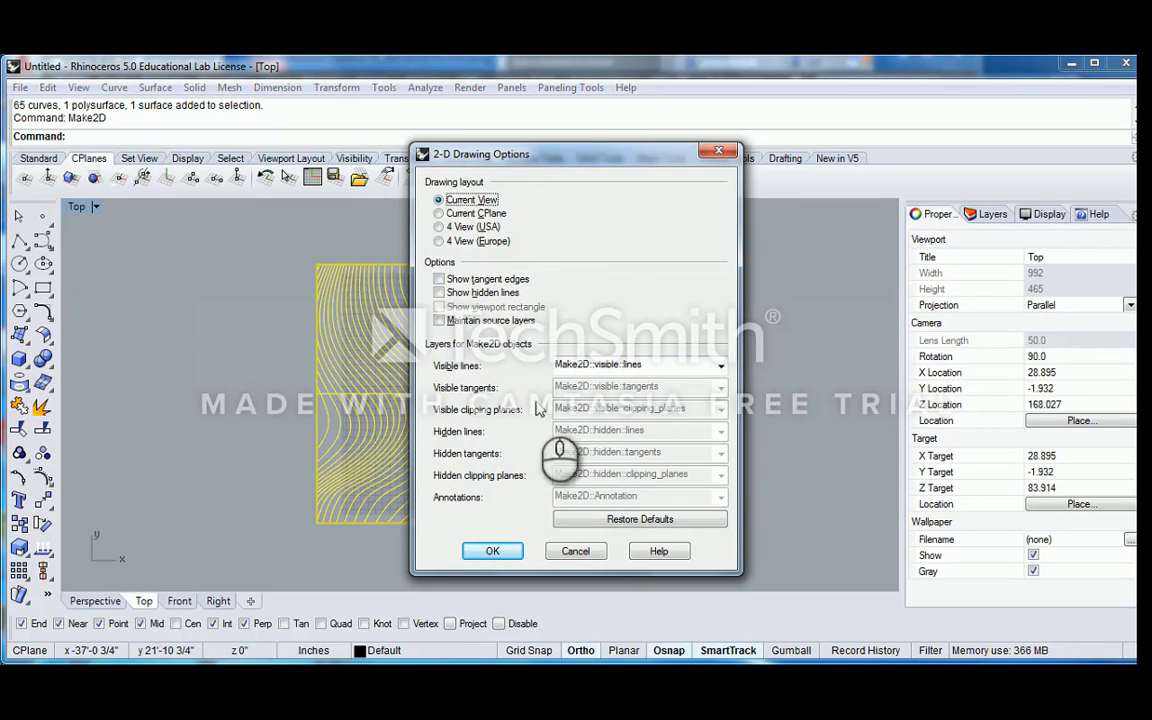
drag(548, 170, 634, 154)
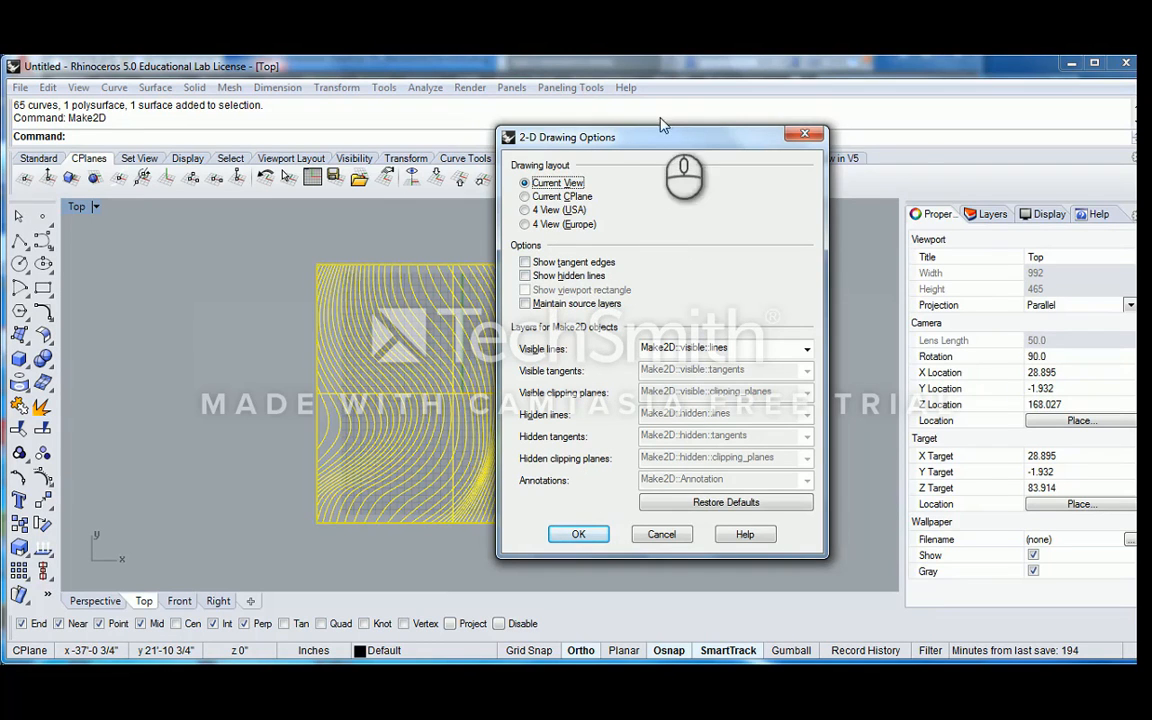
drag(695, 135, 816, 130)
click(700, 531)
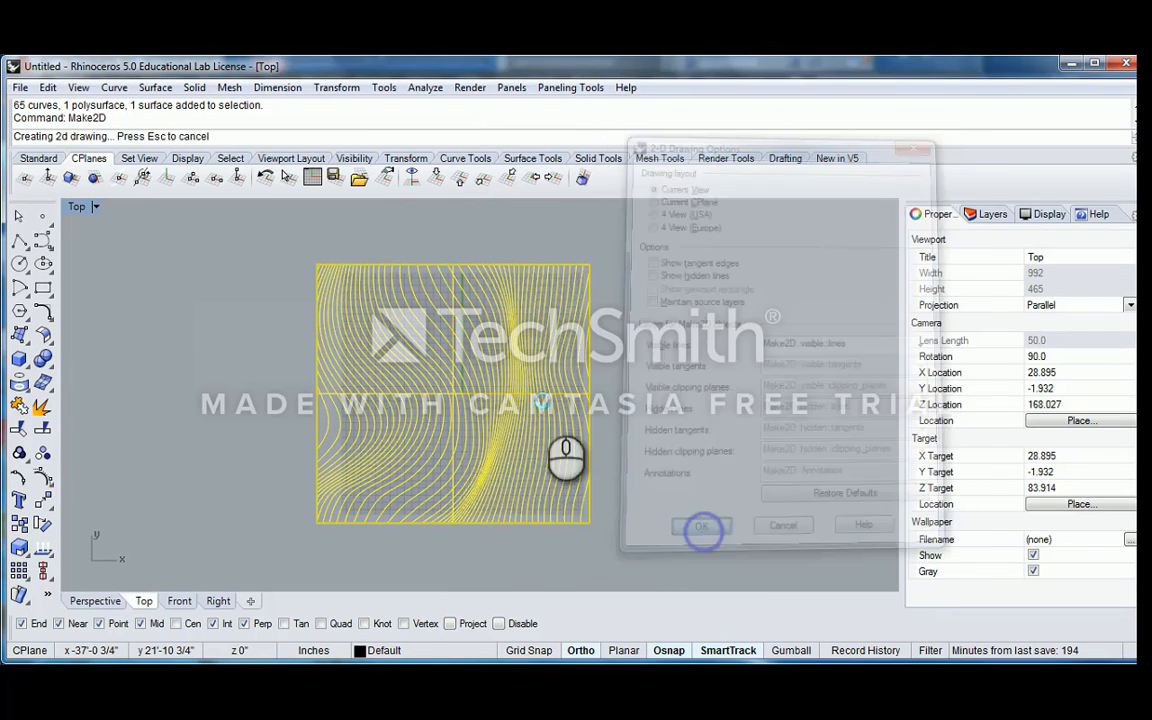
Examine the position of the flat 2D contour drawing relative to the terrain block in the Top and Perspective views
scroll(449, 362, down, 3)
scroll(449, 362, up, 3)
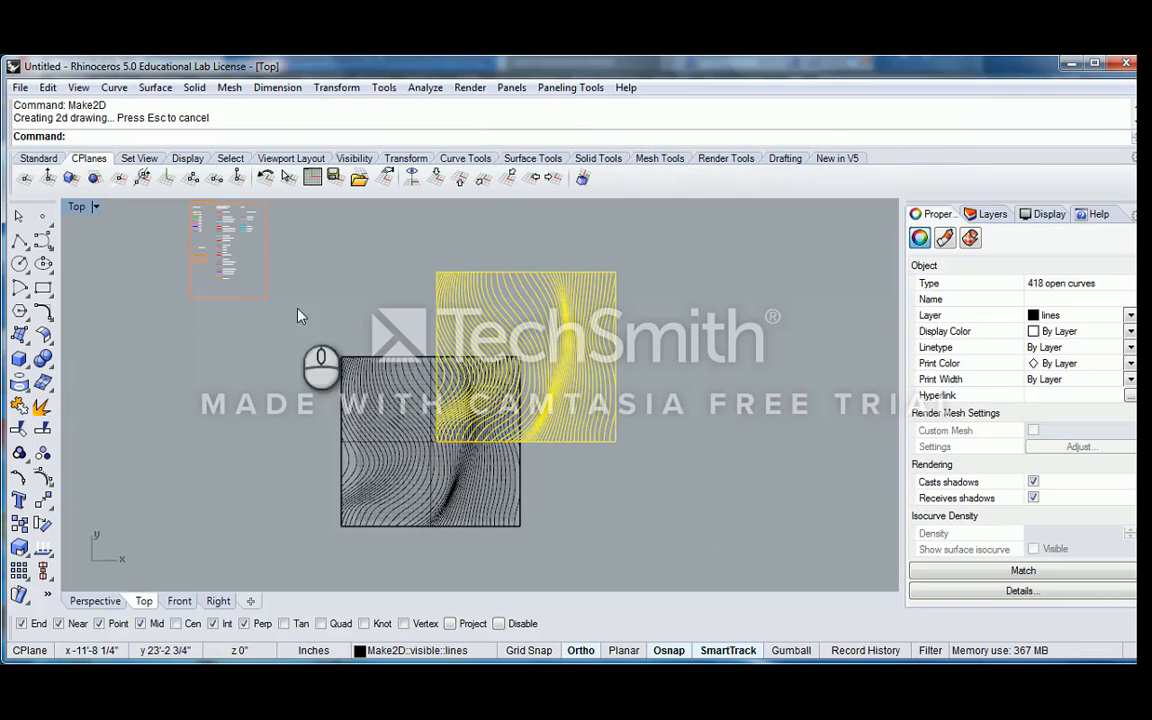
double_click(77, 208)
double_click(505, 206)
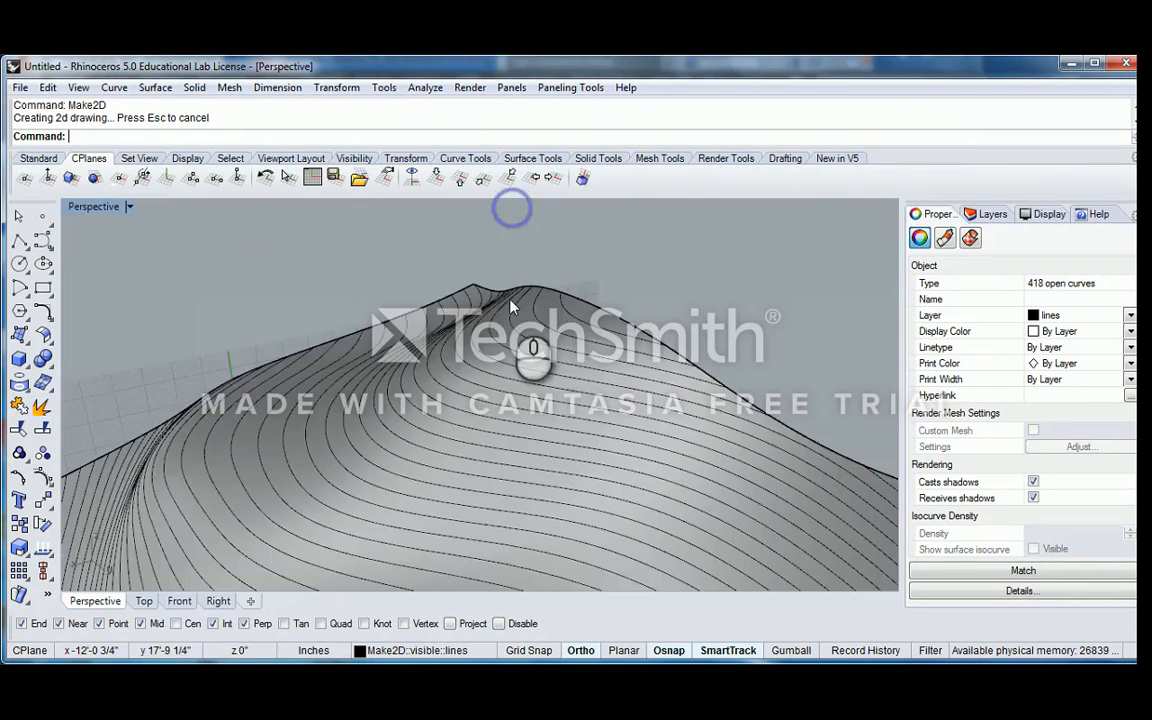
right_drag(505, 300, 605, 324)
scroll(446, 312, up, 8)
scroll(427, 372, down, 4)
scroll(427, 372, down, 4)
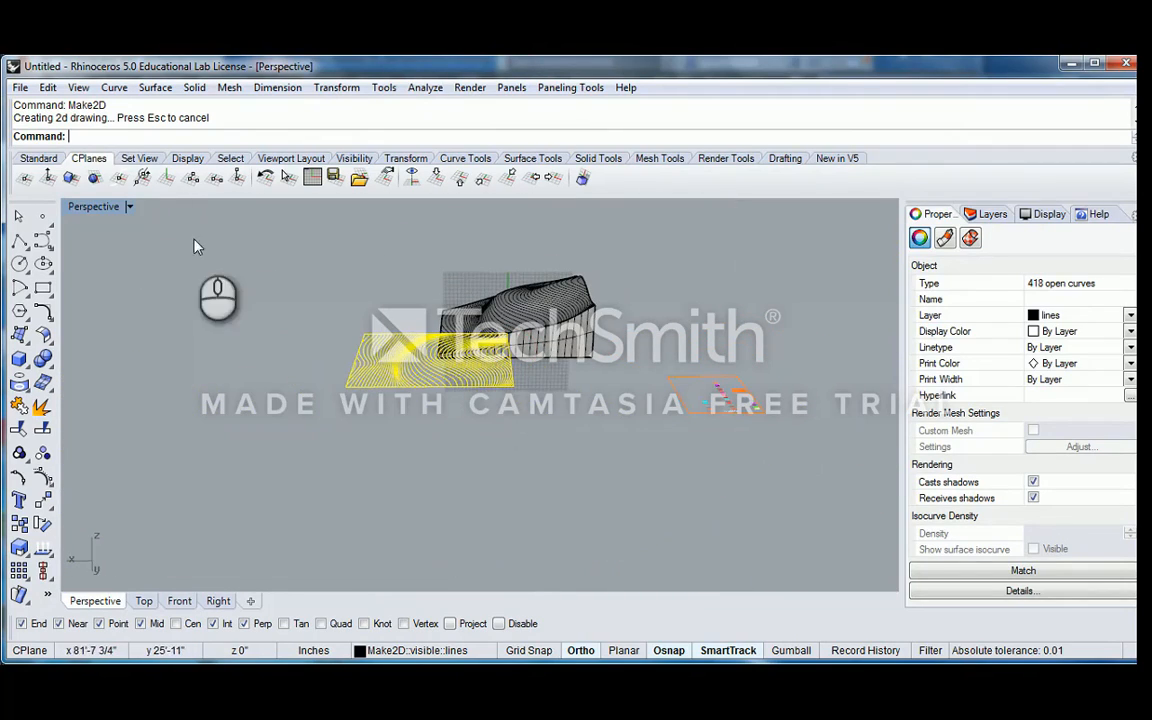
right_drag(394, 302, 512, 303)
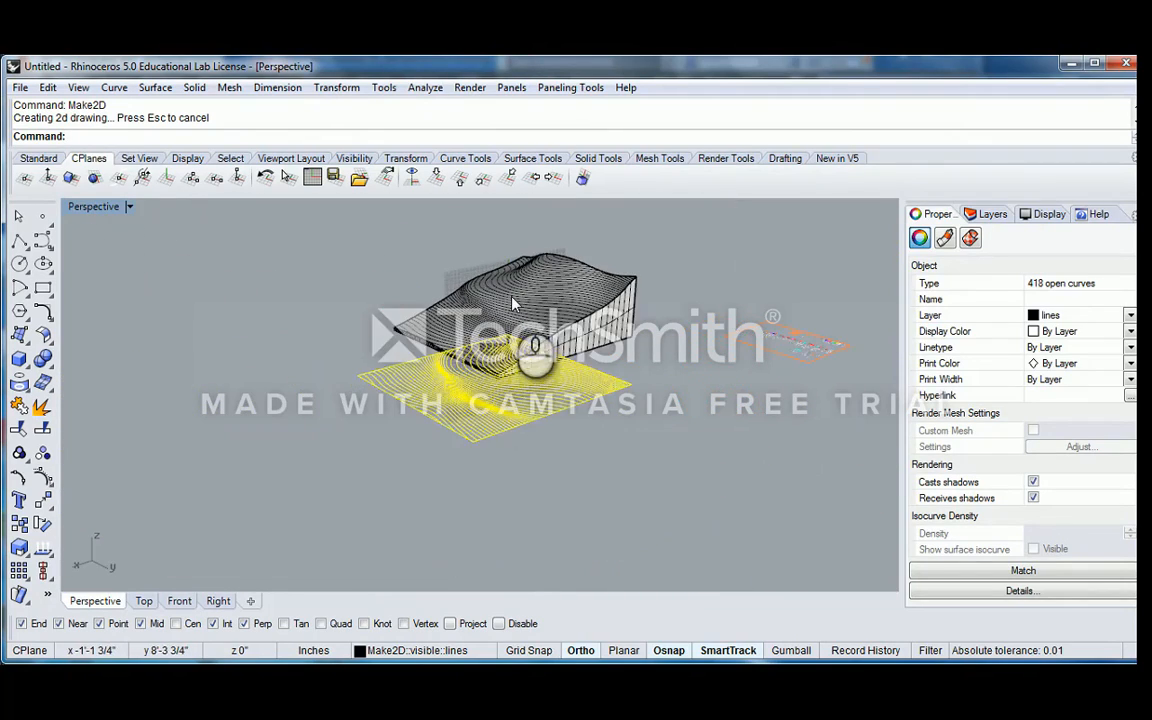
Set the Perspective construction plane to World Bottom and return to the maximized Top view
click(460, 188)
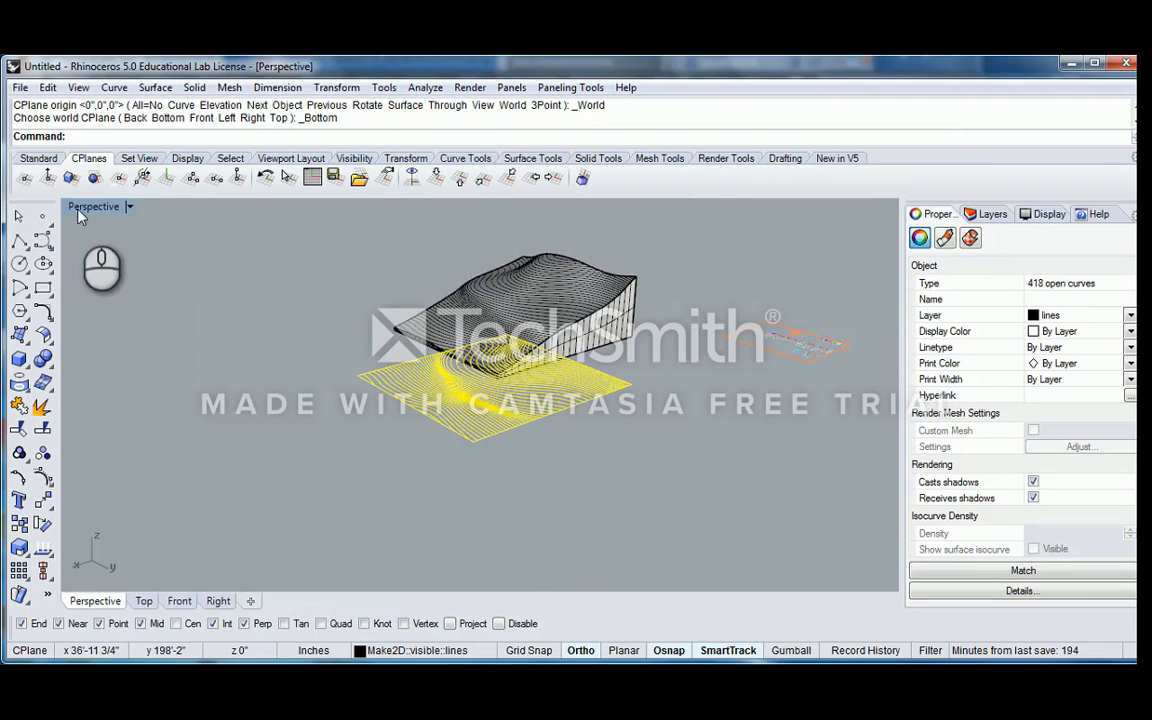
double_click(80, 206)
mouse_move(118, 243)
right_down()
mouse_move(258, 290)
mouse_move(107, 243)
right_up()
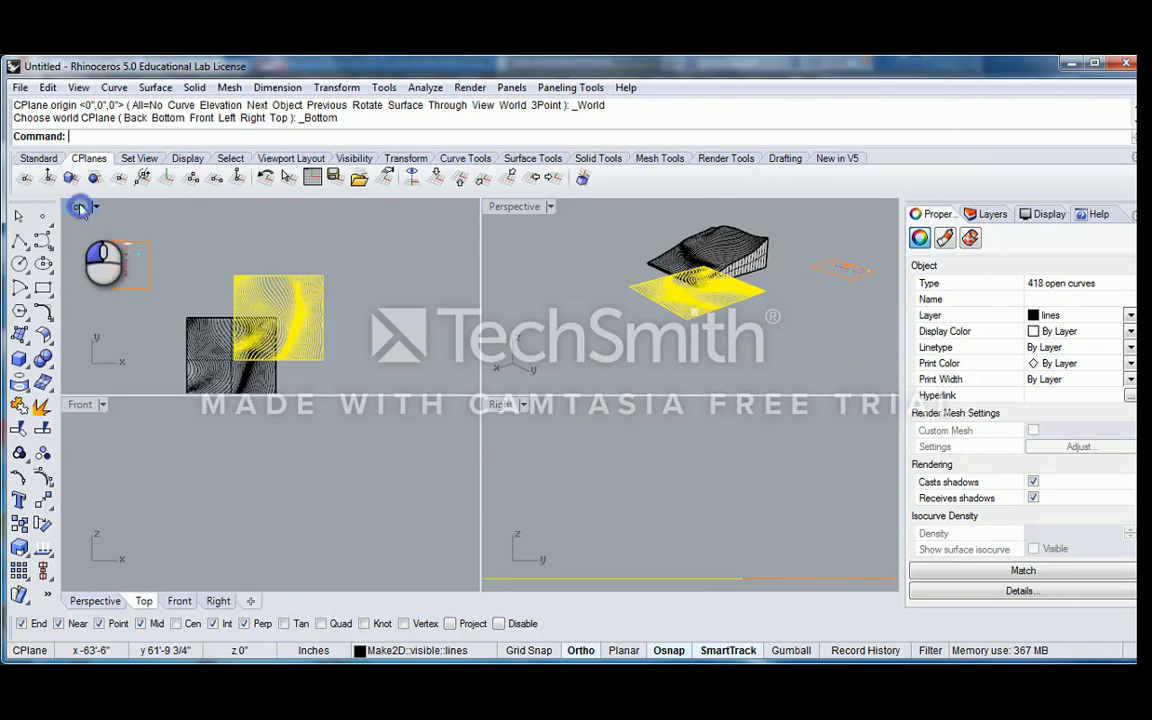
double_click(80, 207)
right_drag(473, 396, 413, 342)
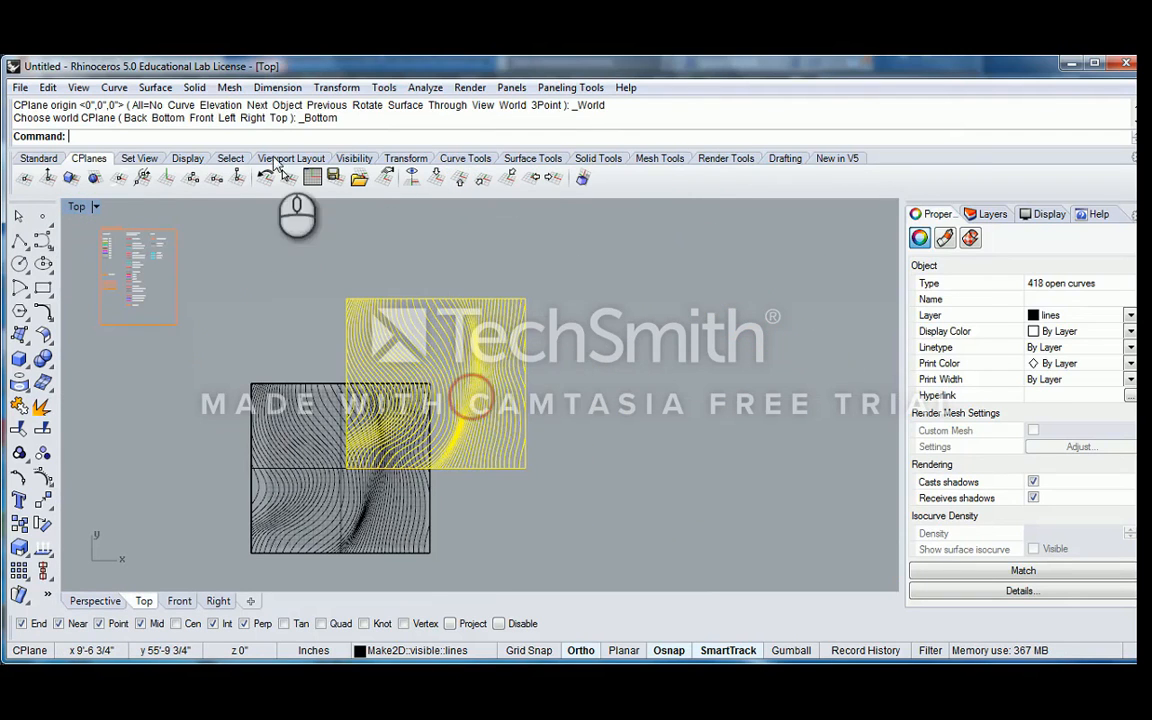
Hide everything except the 2D contour drawing by inverting the selection of its lines
click(53, 159)
click(525, 184)
click(588, 207)
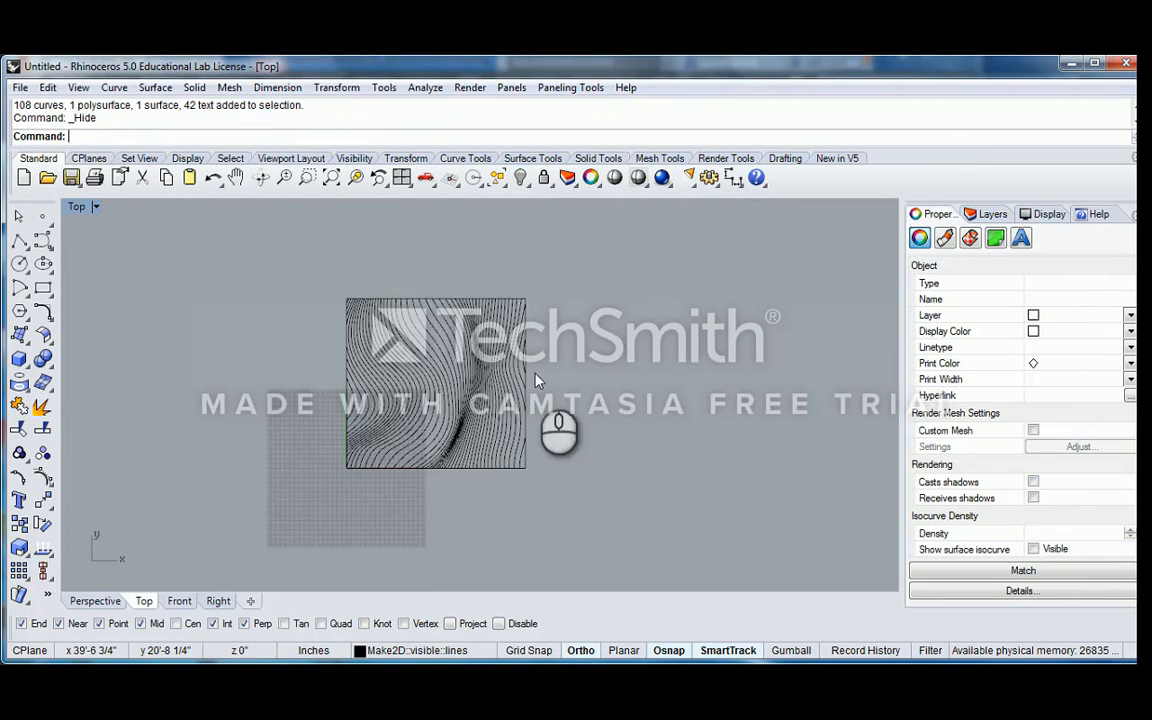
click(609, 340)
right_drag(548, 355, 474, 308)
drag(309, 237, 592, 458)
scroll(536, 377, up, 6)
click(636, 347)
Draw a rectangle over the steep contour lines in the upper half of the 2D contour drawing
right_drag(508, 295, 540, 322)
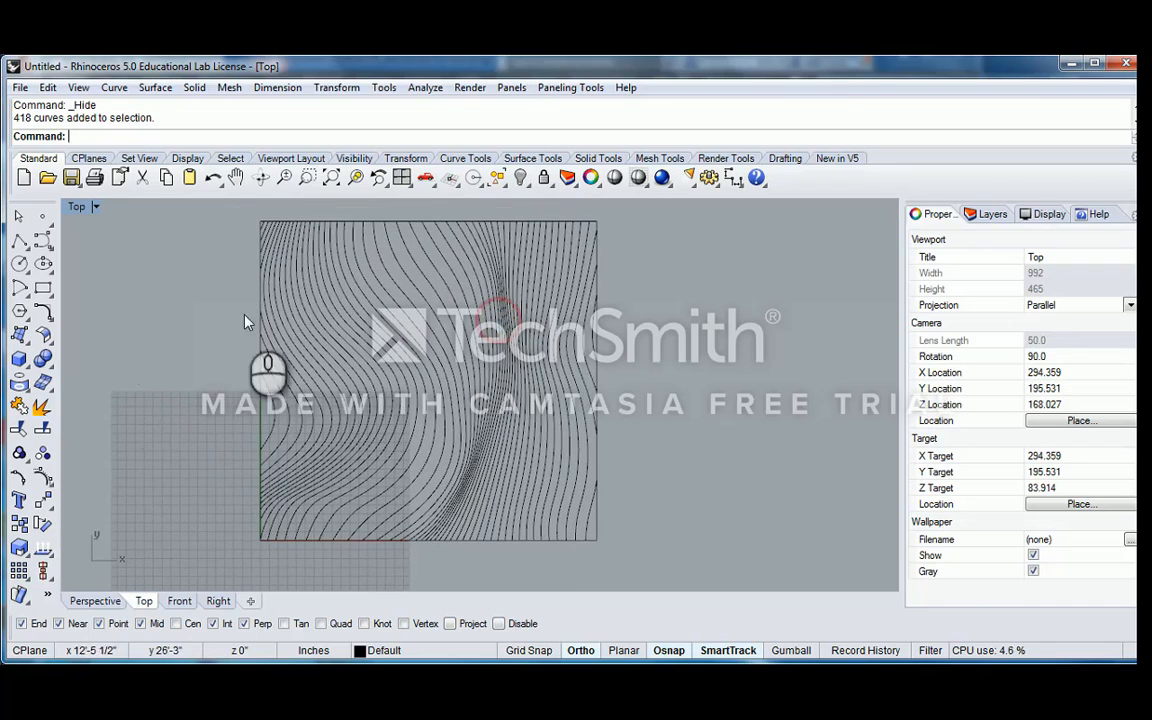
click(43, 289)
scroll(542, 334, up, 10)
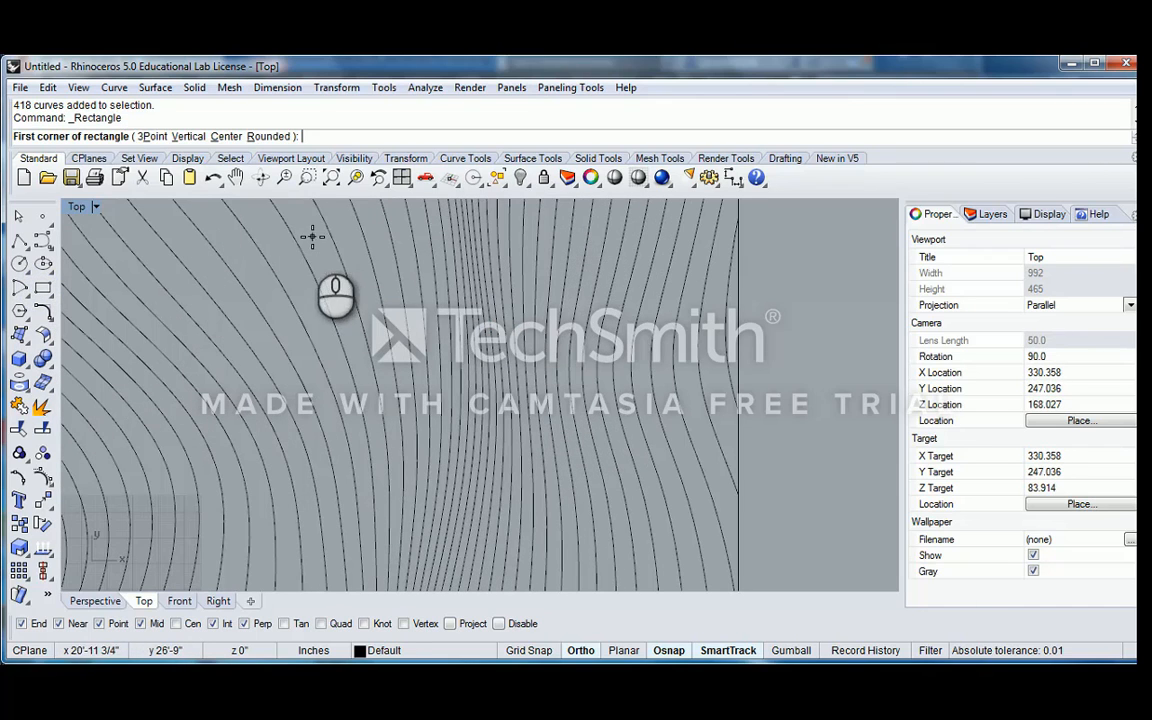
click(312, 237)
click(572, 373)
scroll(584, 305, down, 3)
click(579, 310)
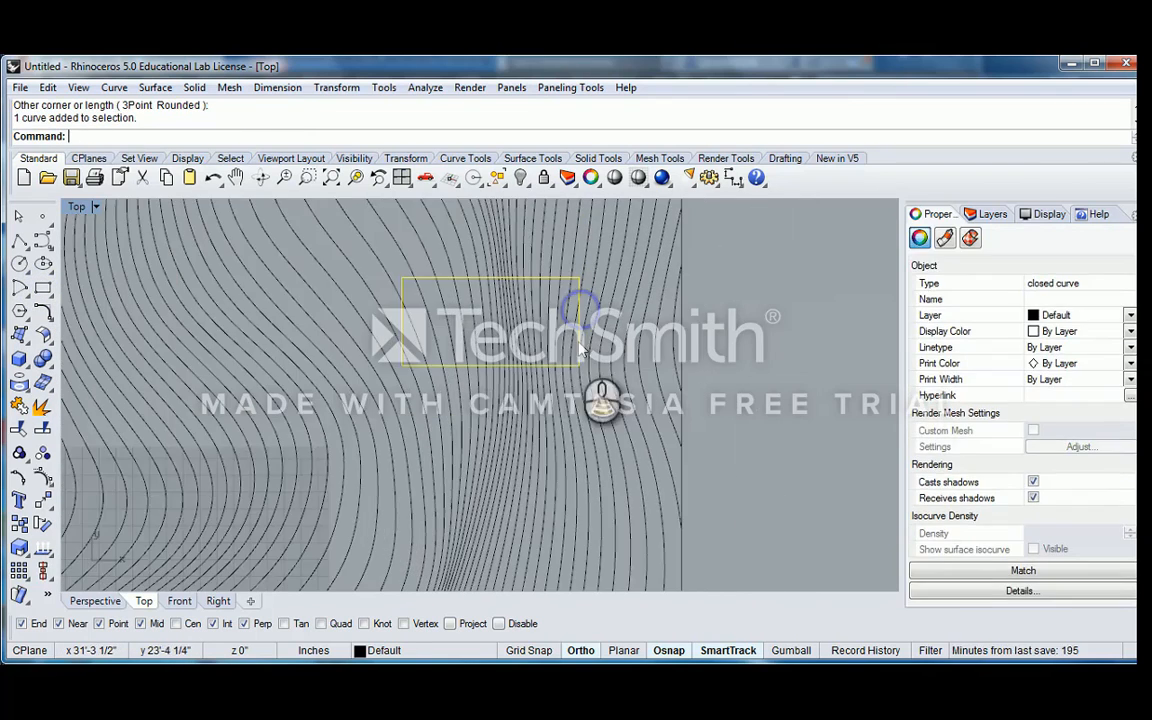
Copy the rectangle twice, placing one copy beside it to the left and another lower down near the drawing's left edge
text(Coi)
key(Return)
scroll(544, 374, down, 5)
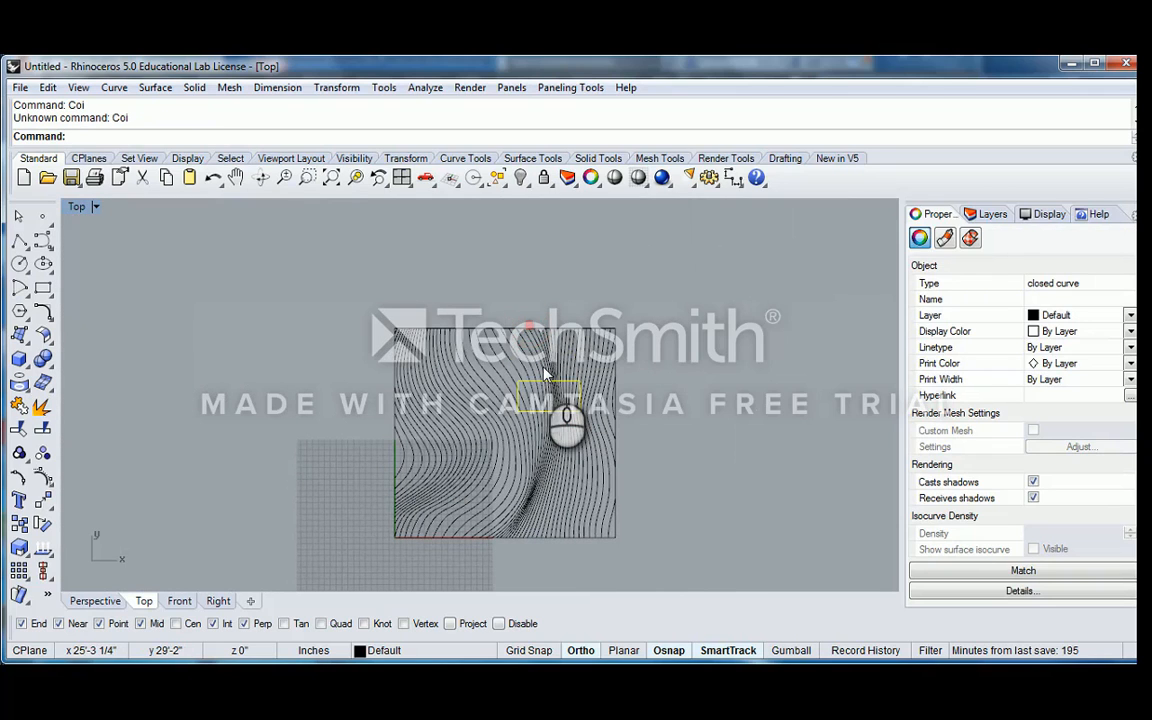
text(Co)
key(Return)
scroll(514, 298, up, 3)
click(535, 286)
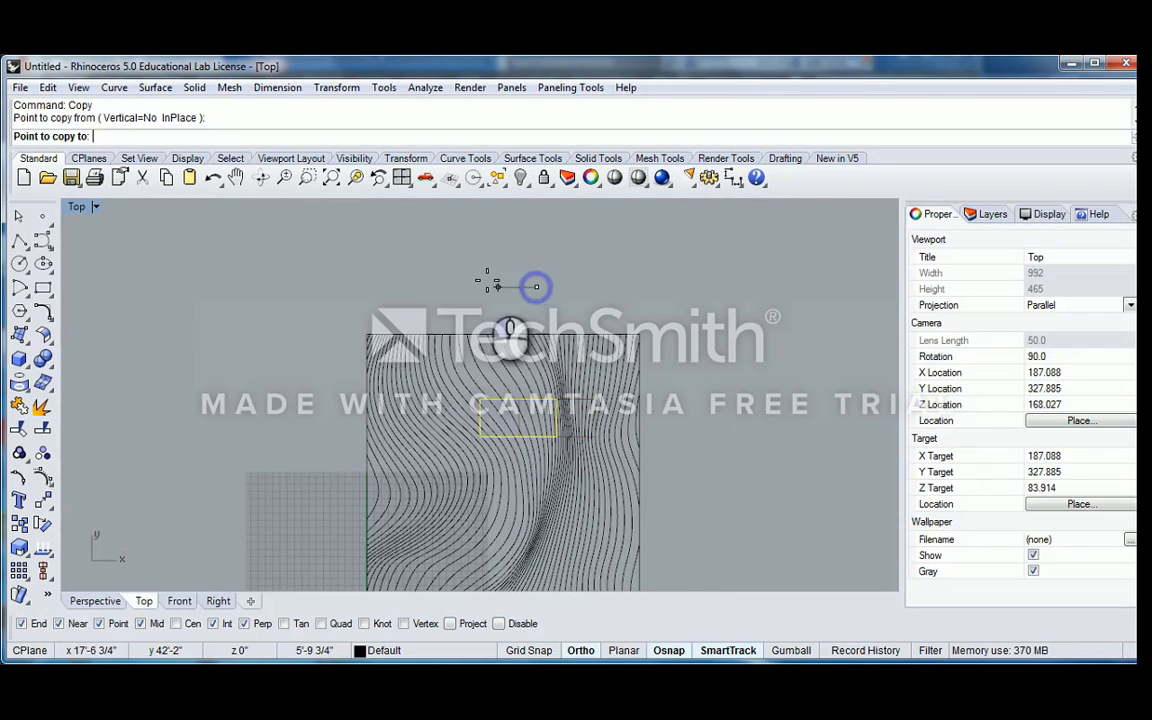
click(409, 361)
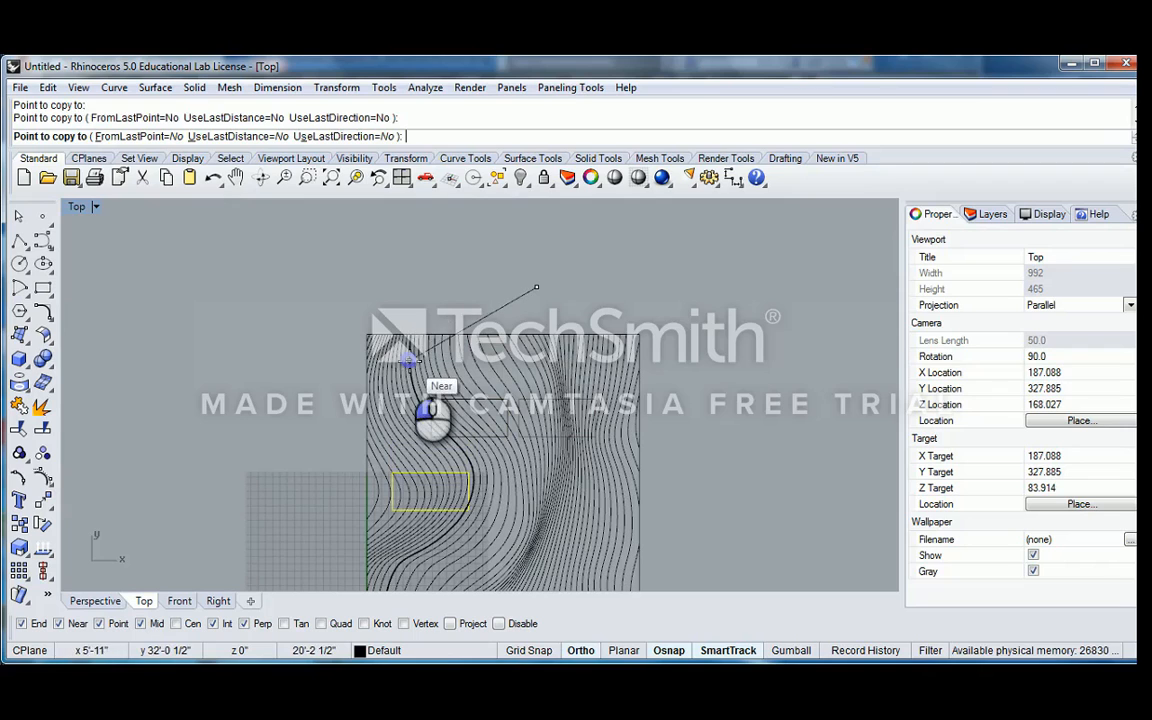
key(Return)
scroll(437, 489, up, 8)
key(Escape)
Rotate the lower-left rectangle about 14° counterclockwise around a point at the middle of its lower edge
click(471, 465)
right_drag(482, 500, 479, 393)
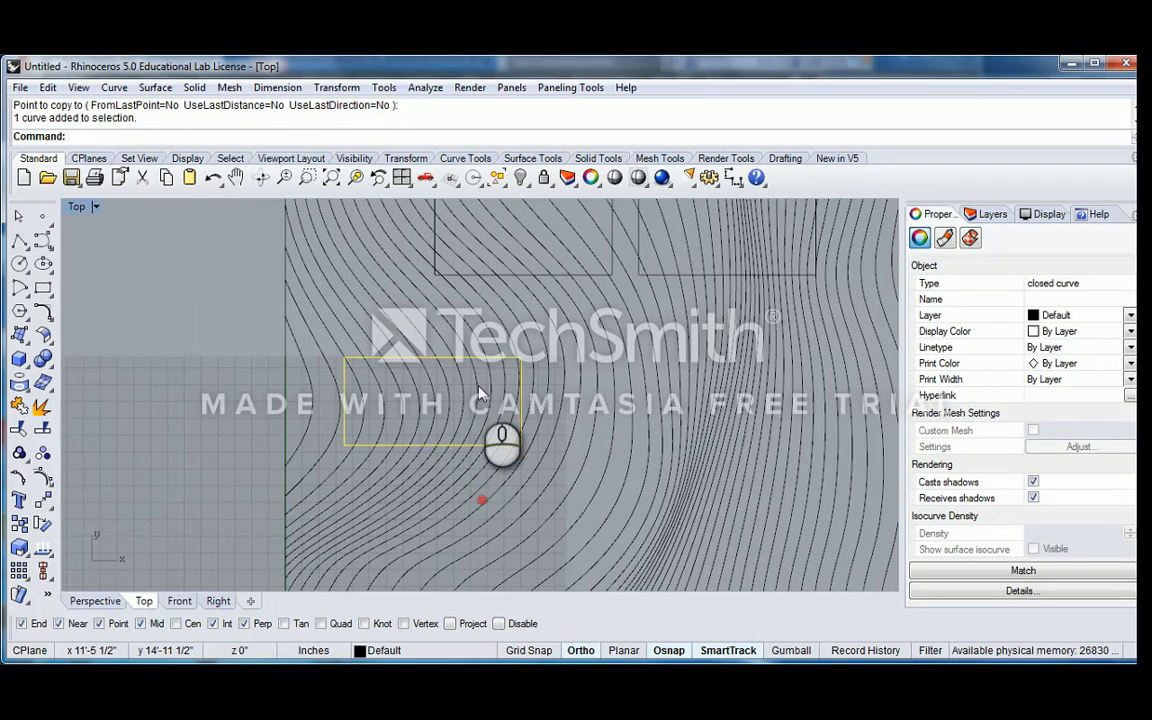
text(R)
key(Return)
key(Escape)
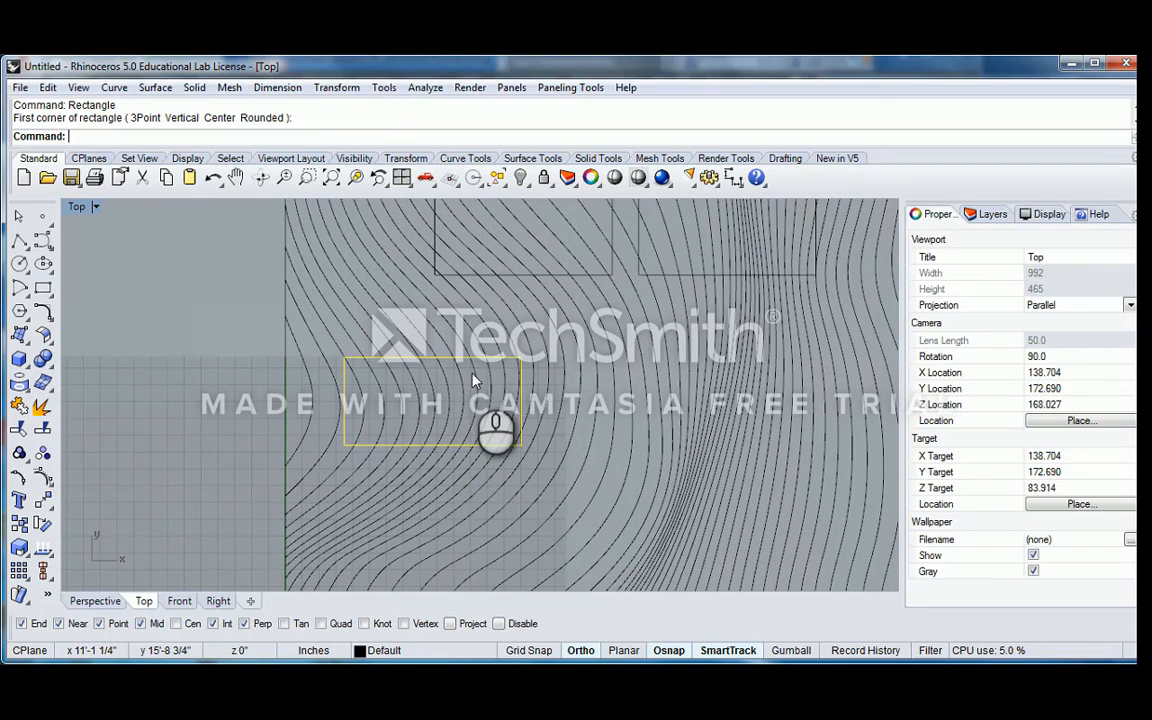
text(Rota)
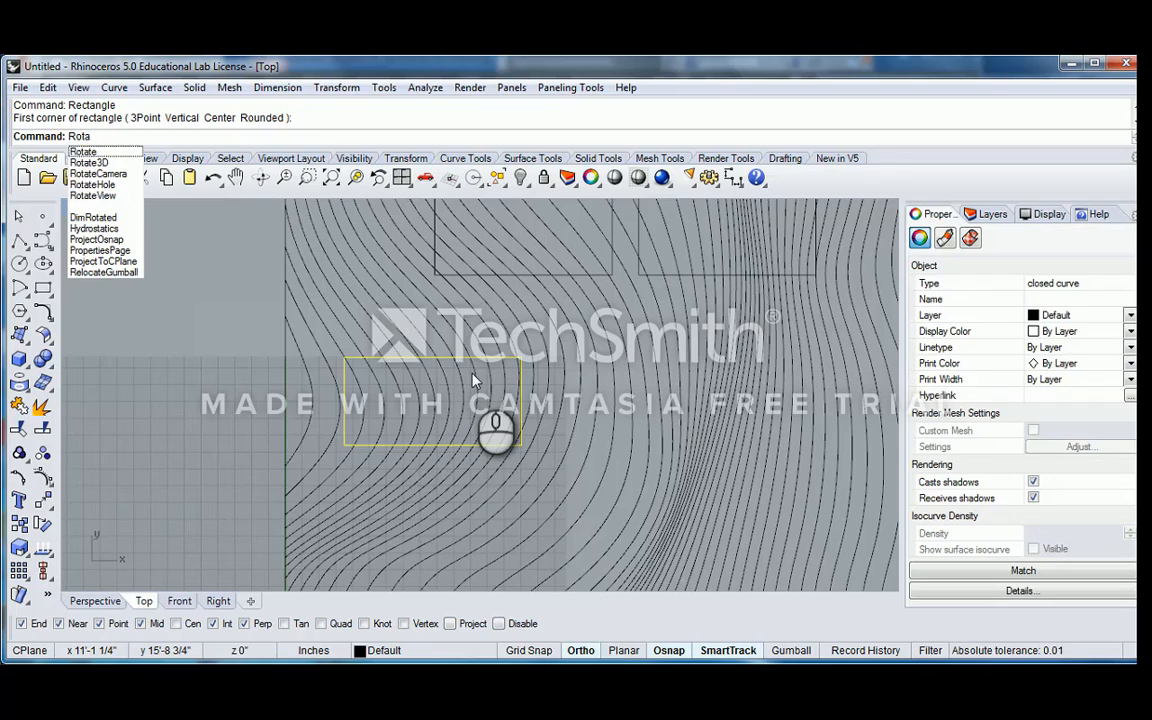
click(86, 153)
scroll(459, 410, down, 6)
scroll(430, 412, up, 10)
right_drag(506, 430, 422, 422)
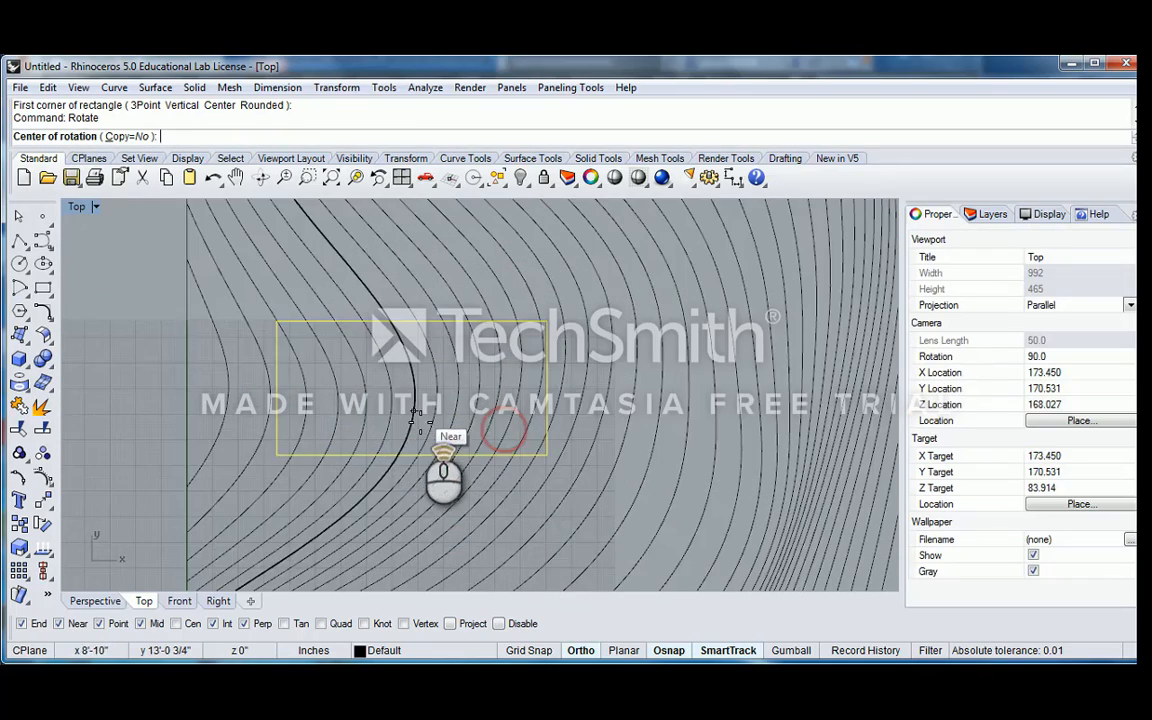
click(404, 453)
scroll(285, 455, down, 6)
shift+right_drag(279, 426, 450, 401)
click(261, 431)
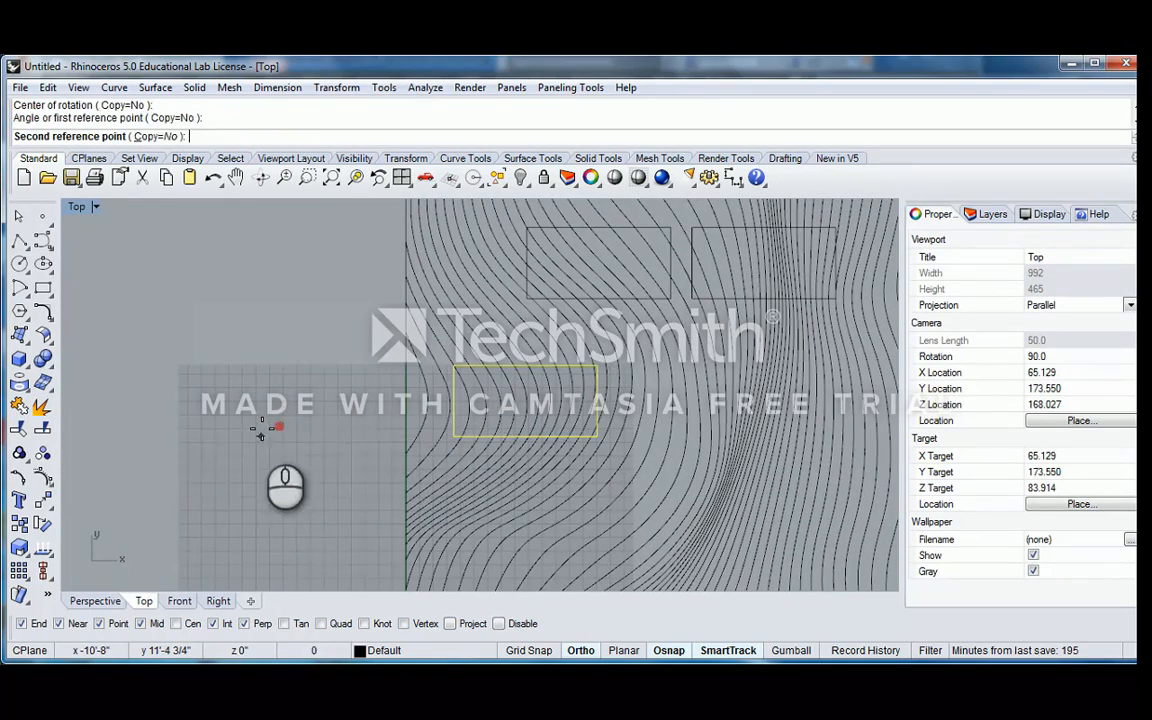
shift+click(298, 491)
Rotate the upper-left rectangle slightly clockwise around the middle of its lower edge
click(640, 299)
key(Return)
click(603, 298)
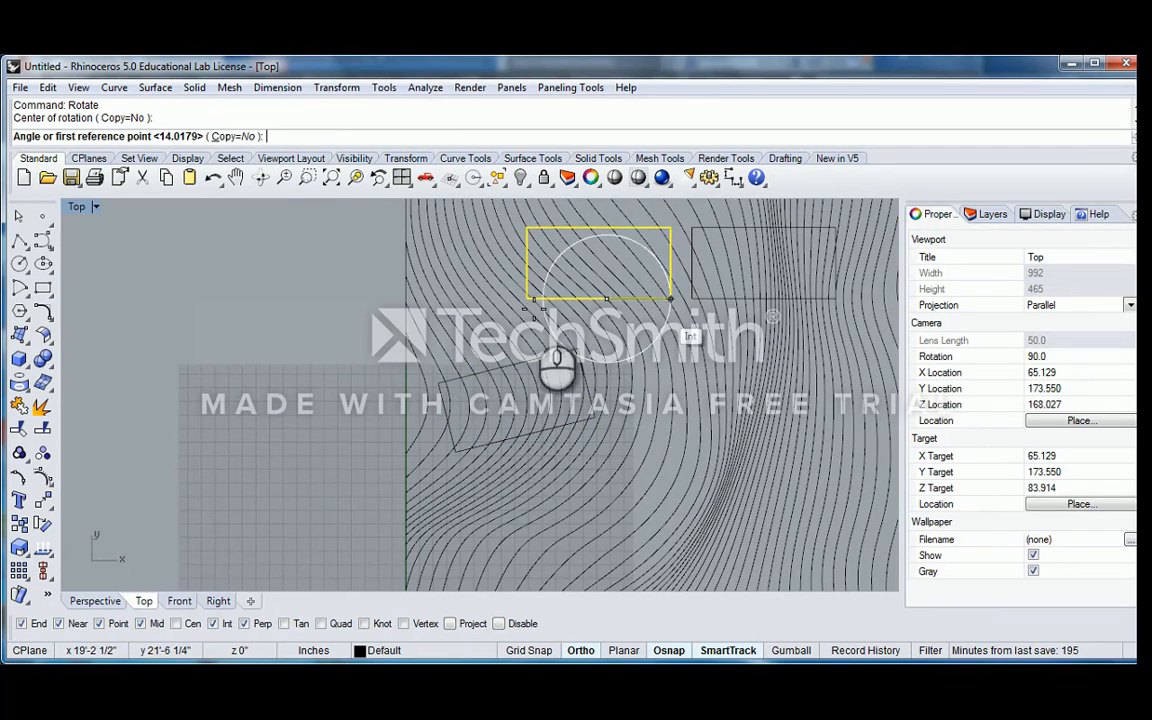
click(275, 298)
shift+click(318, 227)
right_drag(725, 370, 540, 381)
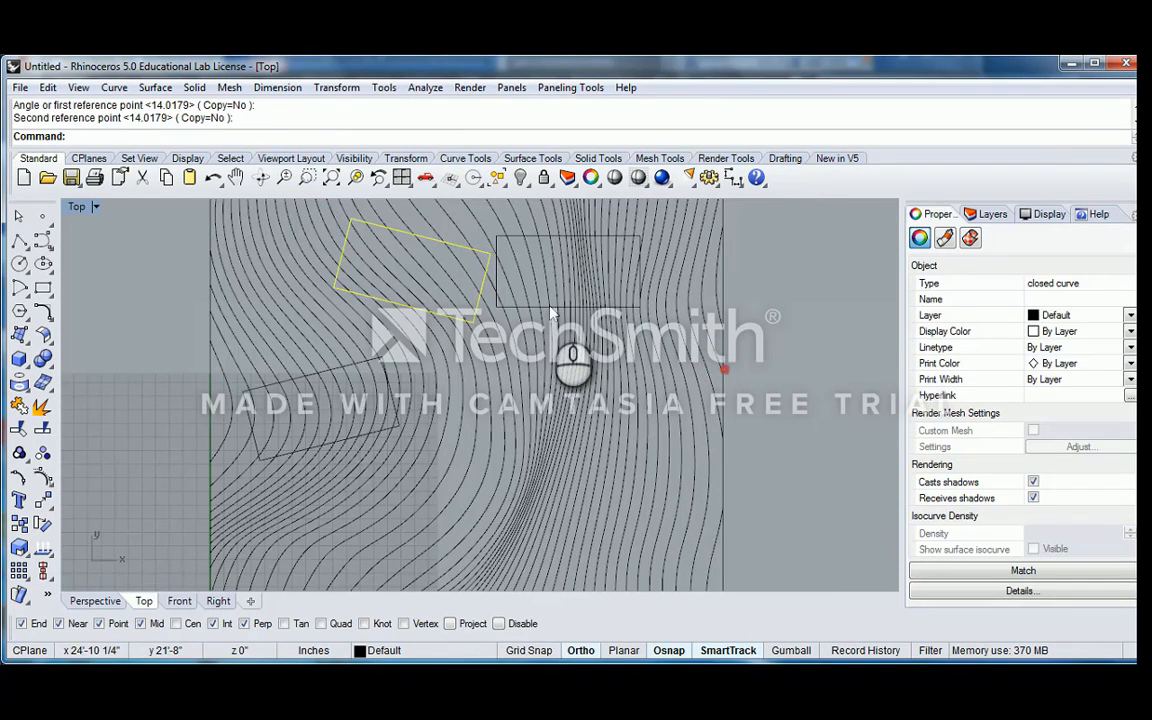
Move the unrotated rectangle horizontally to the right, away from the two tilted ones
click(548, 300)
scroll(548, 300, up, 4)
click(540, 307)
drag(540, 307, 600, 308)
scroll(697, 310, down, 8)
right_drag(695, 314, 602, 393)
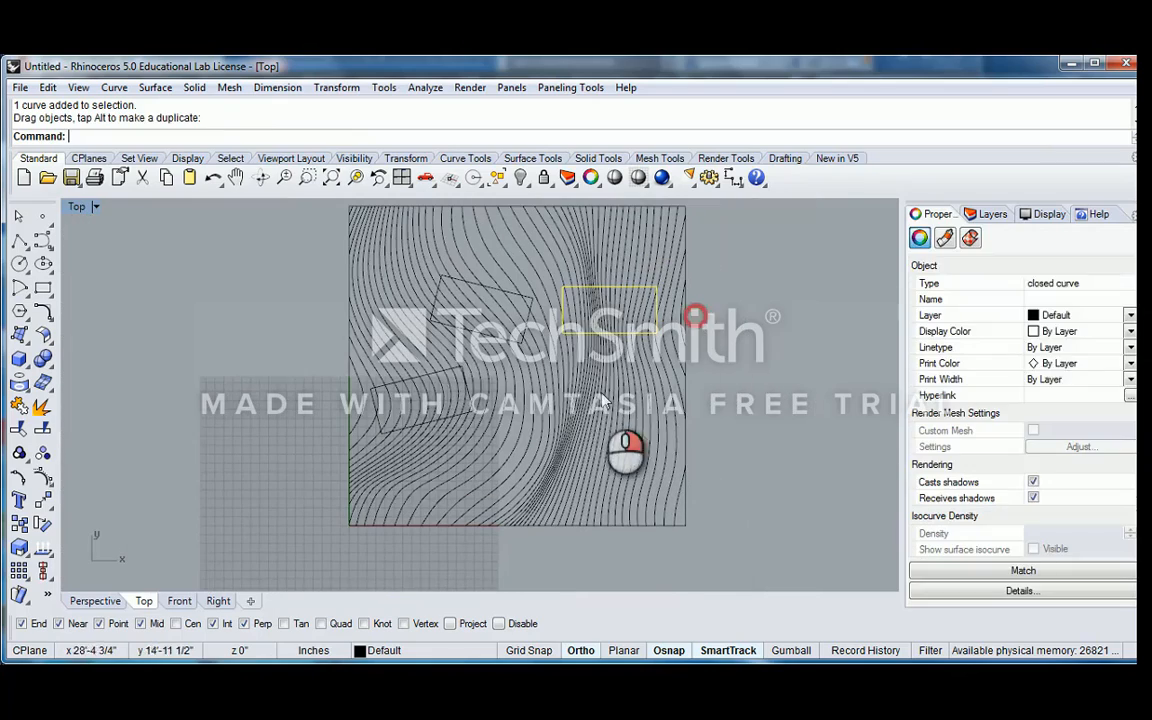
Set all three rectangles as the cutting objects of a Trim operation on the contour lines
key(Escape)
text(Tr)
key(Return)
scroll(552, 249, up, 4)
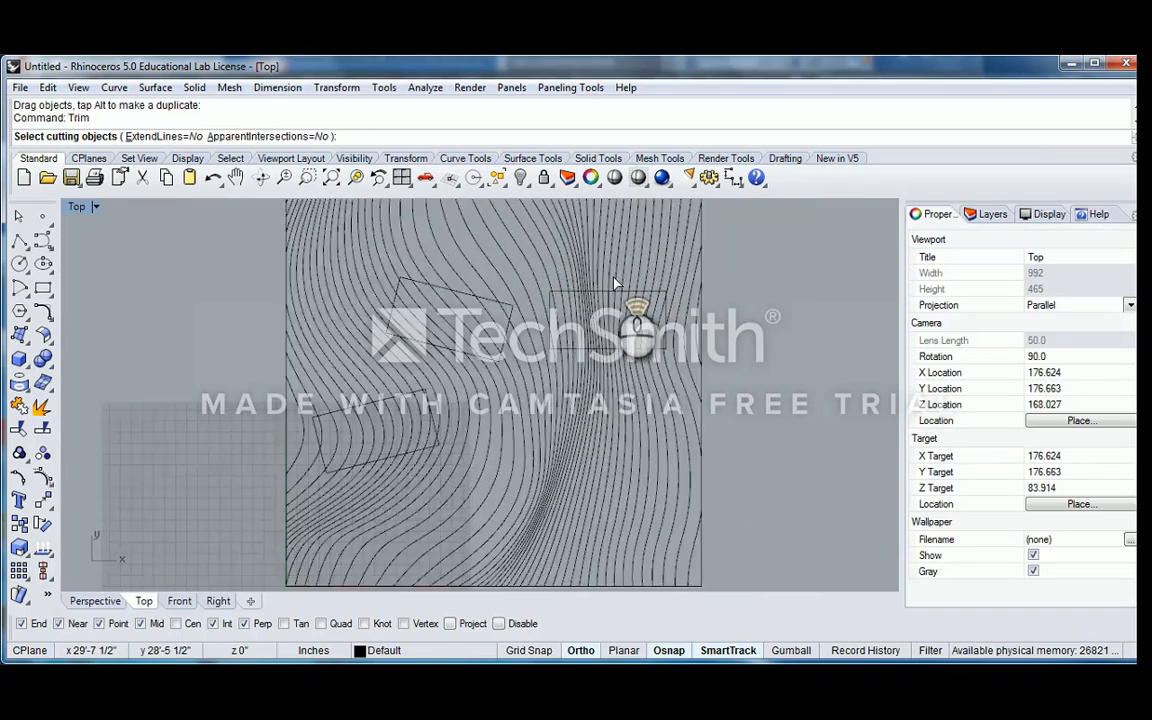
click(528, 308)
click(387, 320)
scroll(345, 361, down, 6)
right_drag(345, 361, 437, 311)
scroll(390, 389, up, 4)
click(387, 382)
scroll(389, 381, down, 4)
key(Return)
Trim away every contour line segment inside the right-hand, unrotated rectangle
right_drag(638, 312, 553, 365)
scroll(550, 366, up, 8)
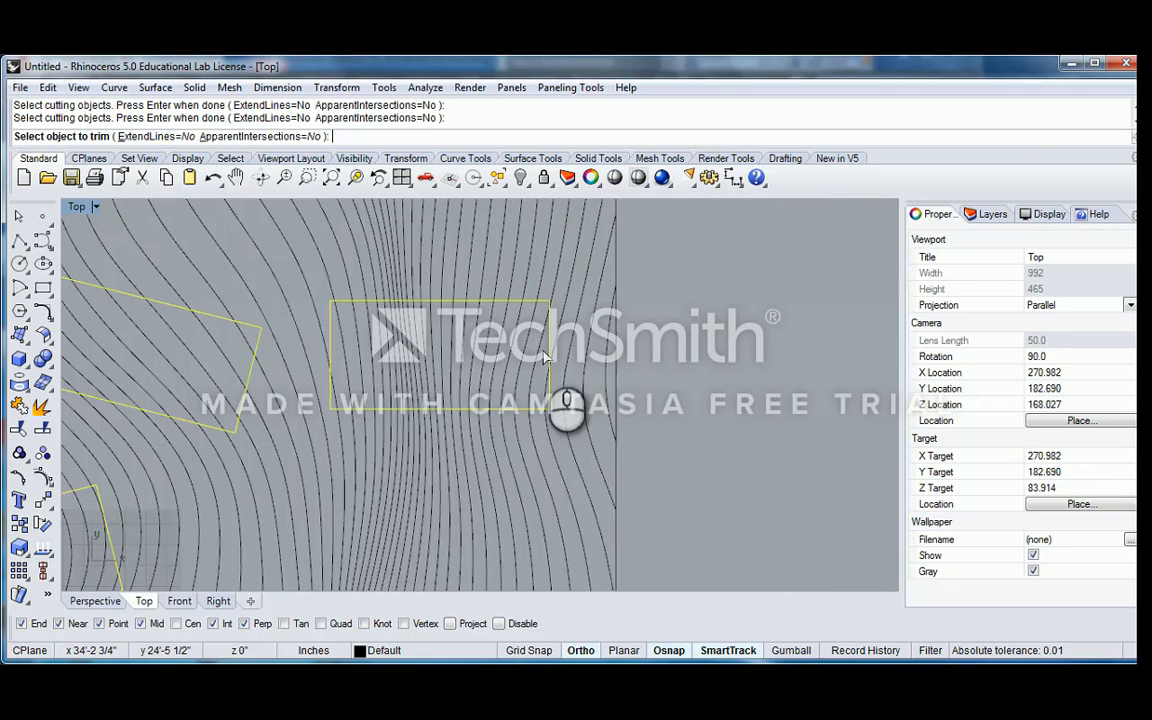
click(546, 397)
click(547, 398)
drag(532, 397, 288, 334)
right_drag(277, 347, 380, 352)
click(388, 402)
click(388, 402)
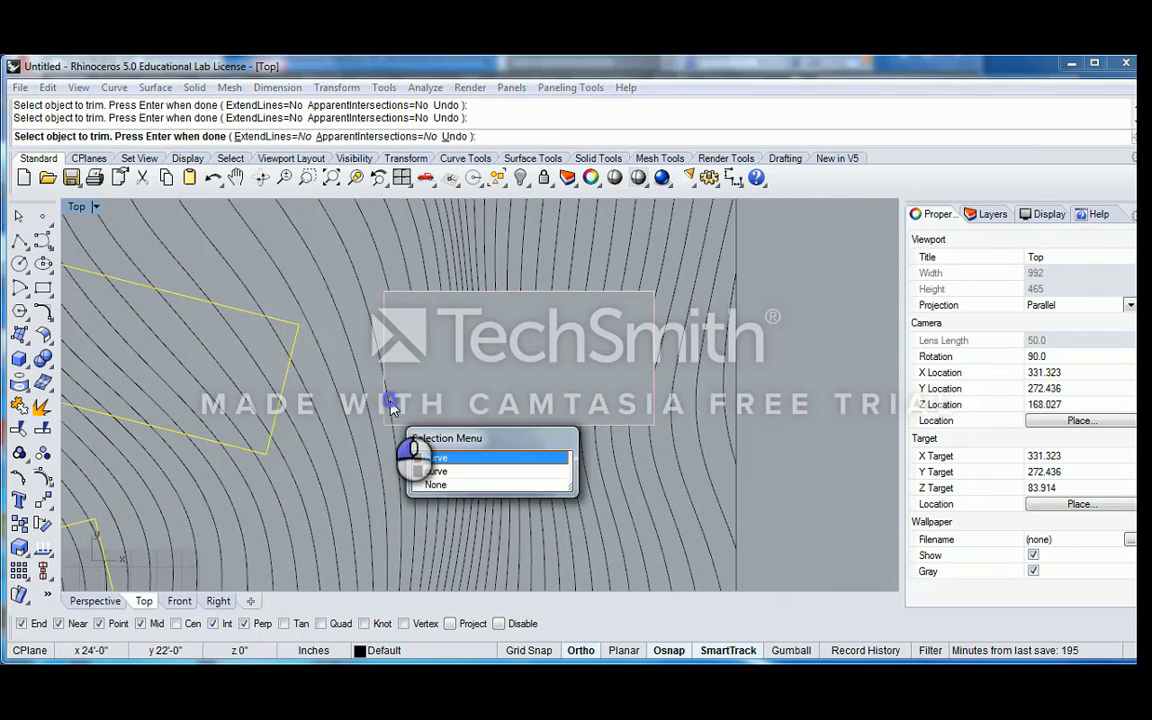
scroll(372, 398, down, 8)
Trim away the contour line segments inside the two tilted rectangles and finish trimming
right_drag(332, 386, 534, 363)
scroll(534, 363, up, 10)
drag(547, 359, 228, 422)
scroll(381, 390, down, 4)
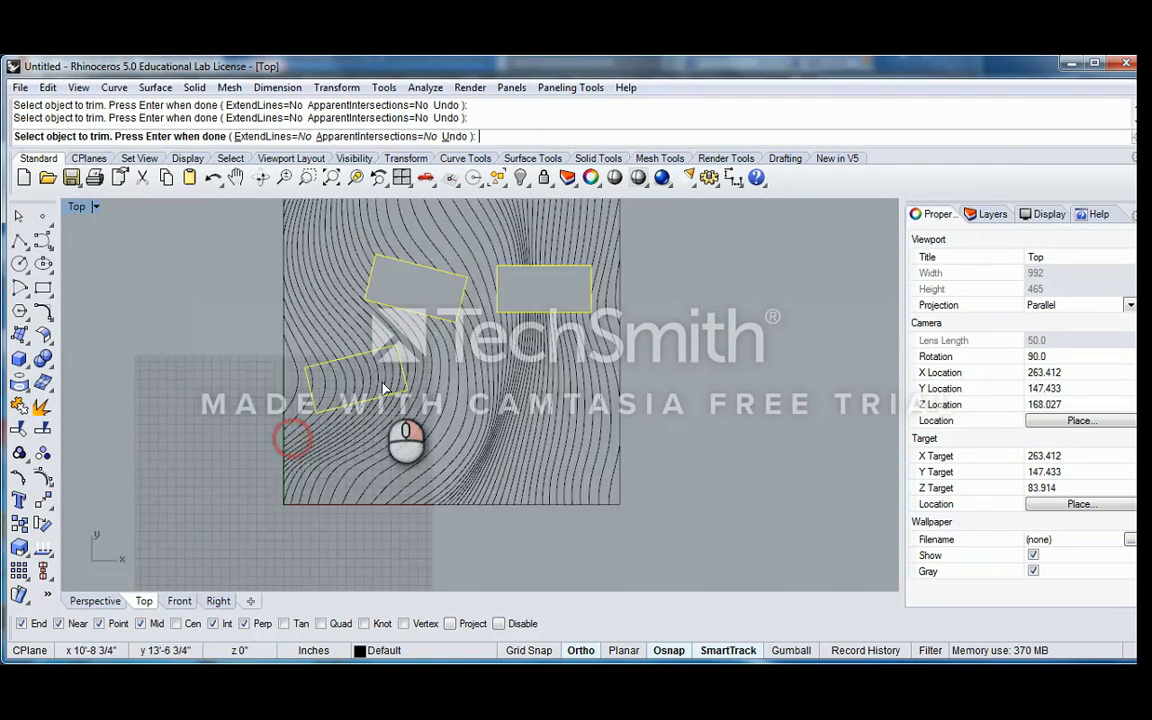
scroll(433, 398, up, 4)
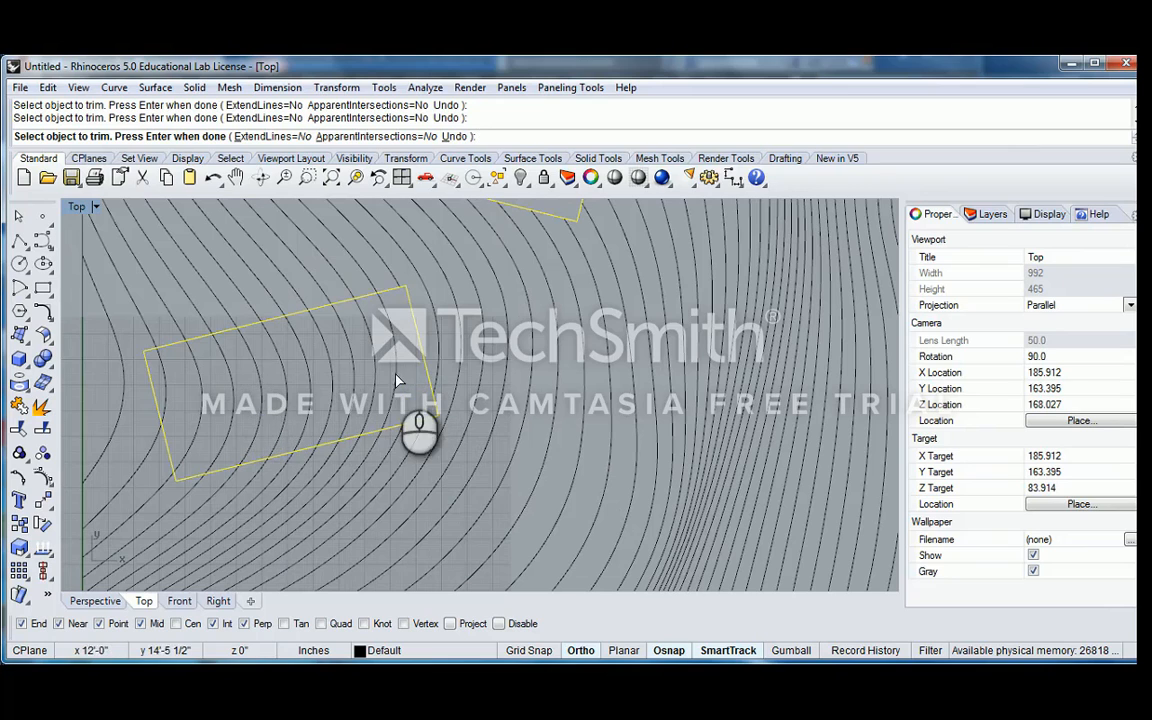
click(168, 373)
scroll(250, 363, down, 13)
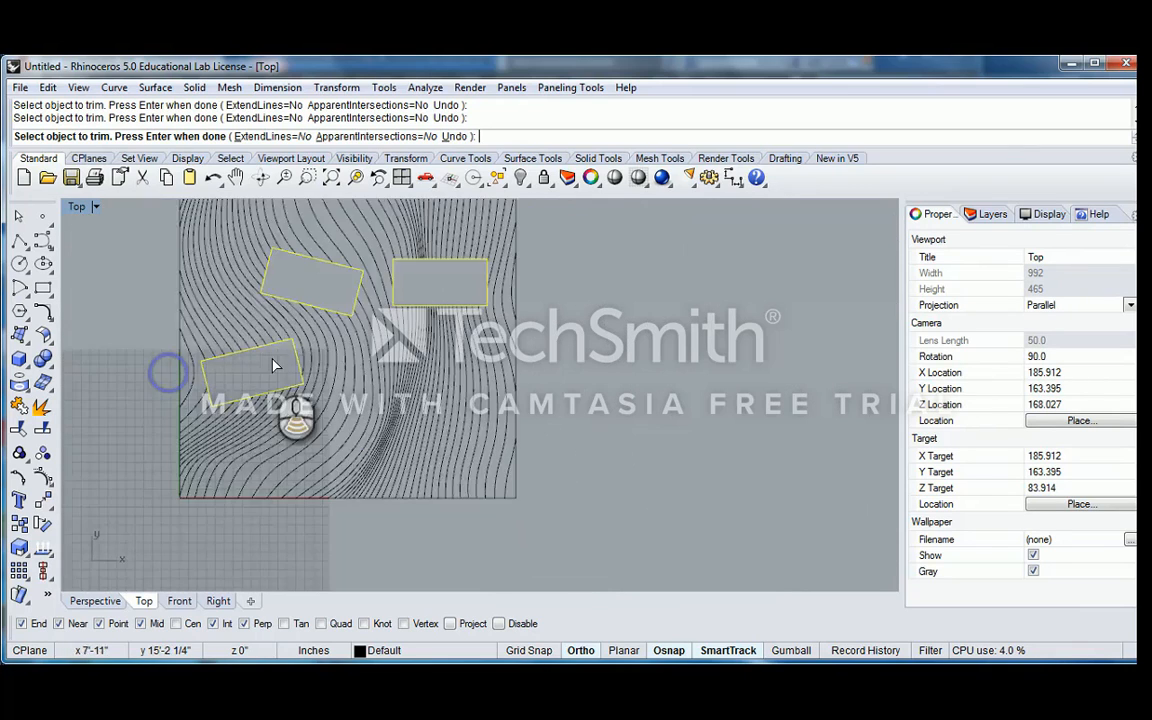
key(Return)
Examine the trimmed drawing and its rectangle outlines by selecting them, leaving nothing selected at the end
right_drag(143, 255, 229, 261)
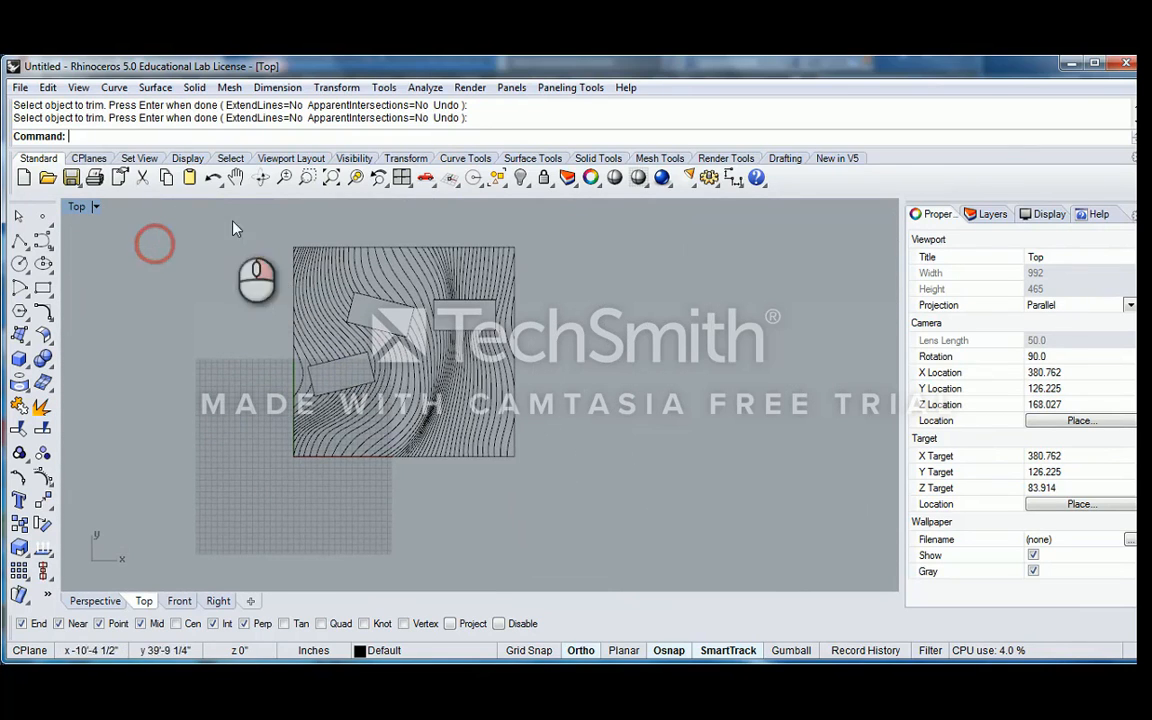
mouse_move(231, 216)
mouse_down()
mouse_move(496, 463)
mouse_move(607, 504)
mouse_up()
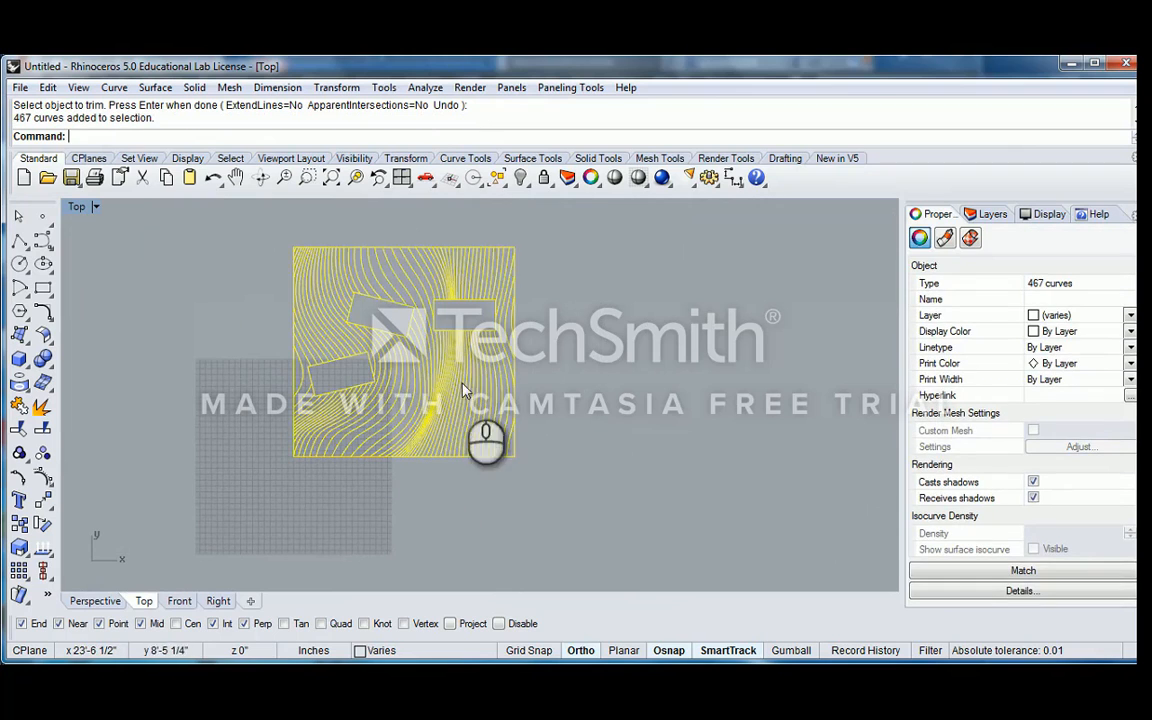
click(535, 366)
scroll(489, 358, up, 5)
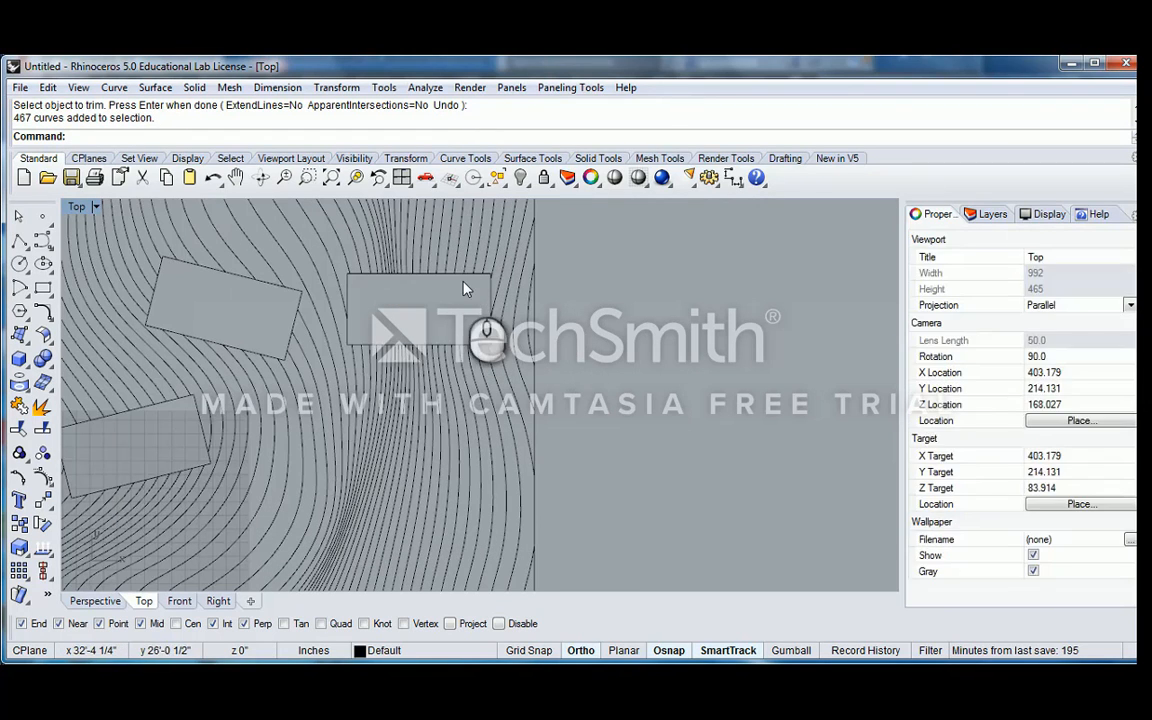
click(458, 276)
shift+click(273, 279)
shift+click(260, 282)
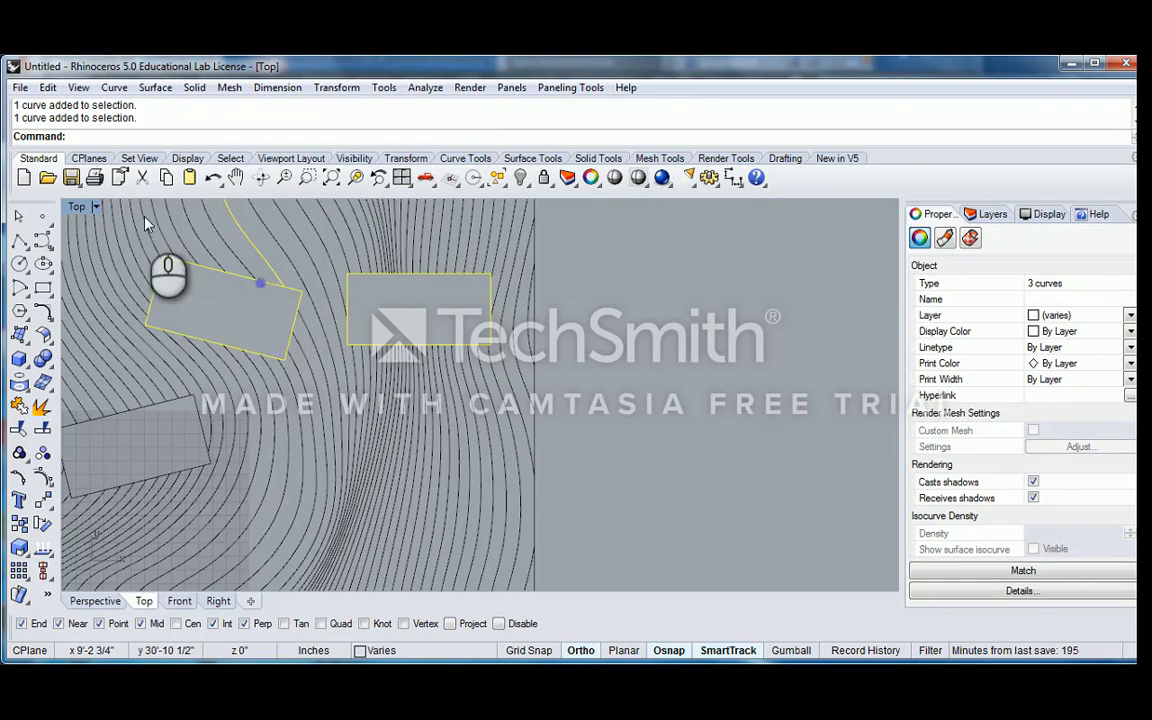
key(Escape)
Examine the trimmed contour drawing close up in the Perspective view and return to the maximized Top view
double_click(72, 207)
double_click(505, 207)
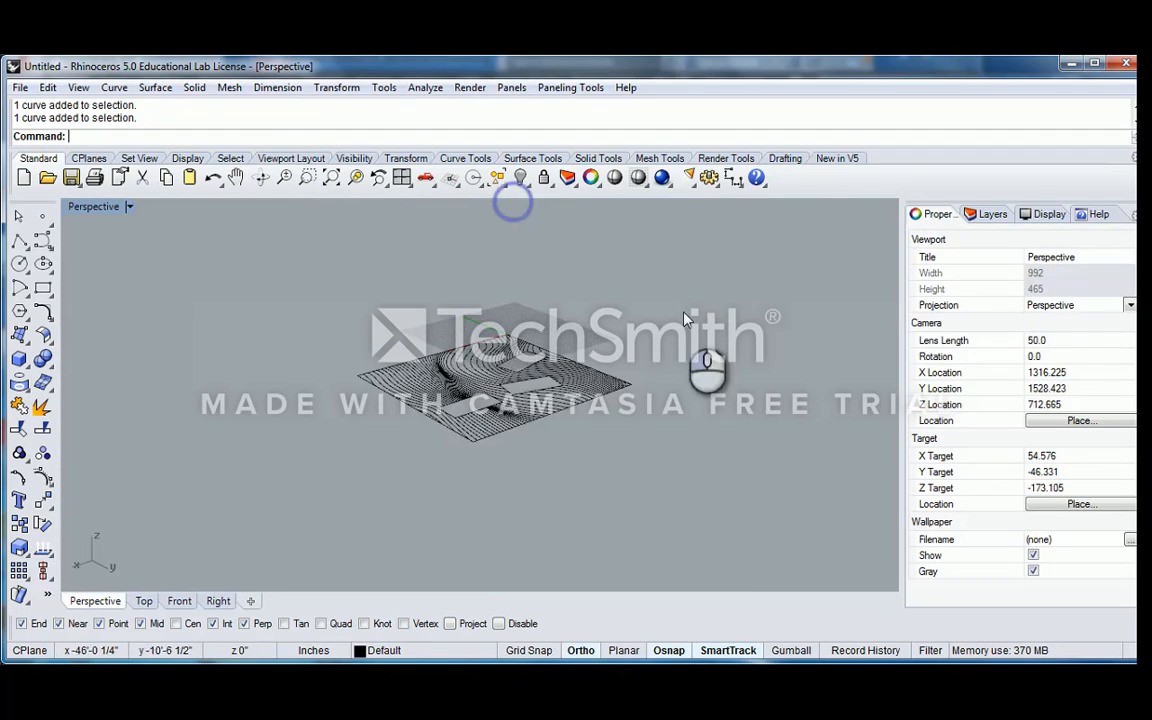
drag(277, 283, 594, 452)
text(zs)
key(Return)
right_drag(545, 380, 566, 356)
key(Escape)
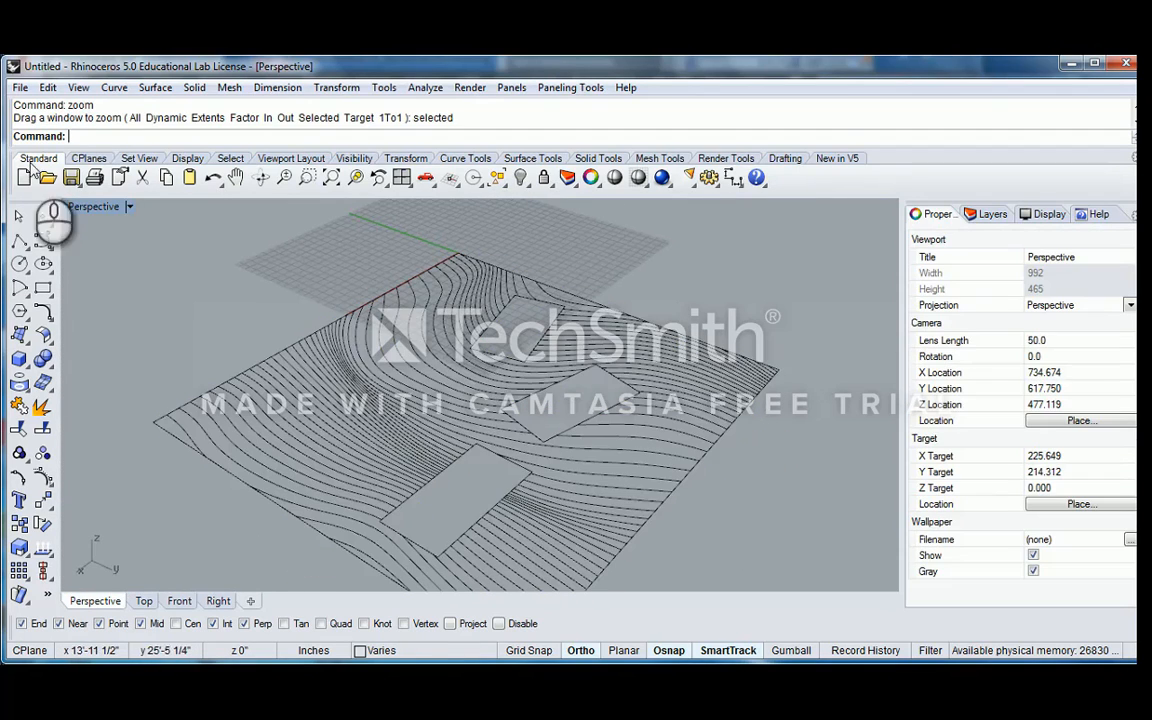
double_click(95, 207)
double_click(74, 207)
Copy the entire trimmed contour drawing horizontally to the right, leaving a gap beside the original
scroll(400, 380, down, 6)
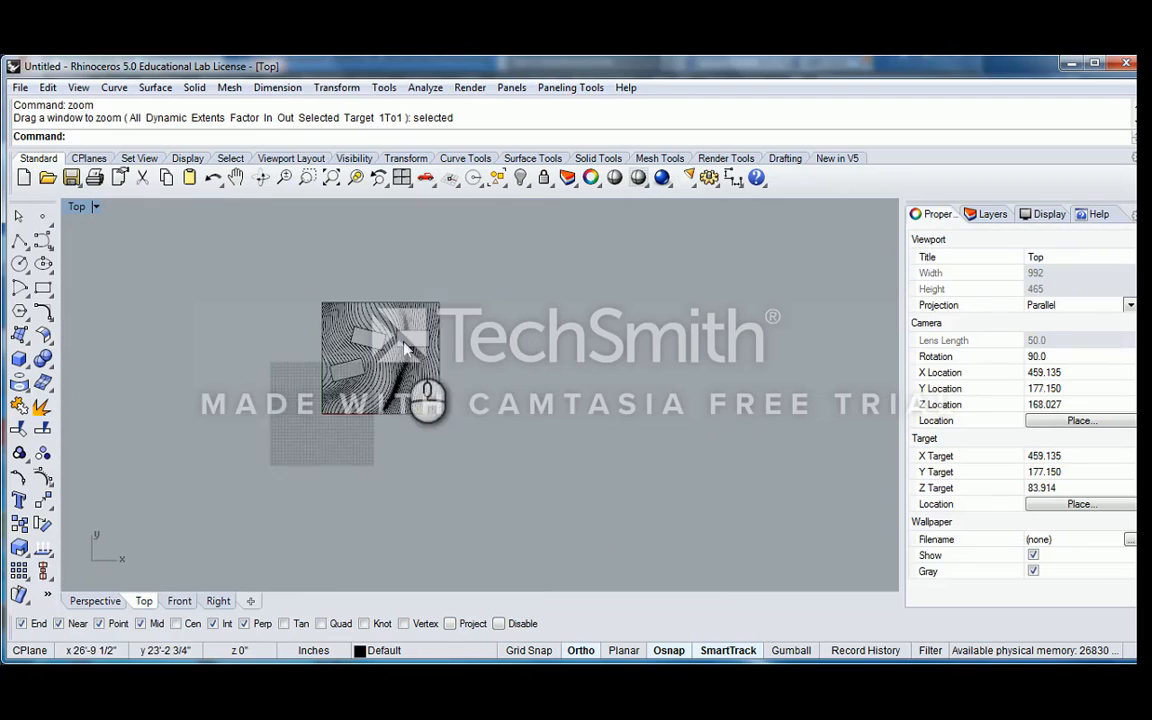
drag(238, 299, 500, 470)
right_drag(427, 456, 404, 478)
text(copy)
key(Return)
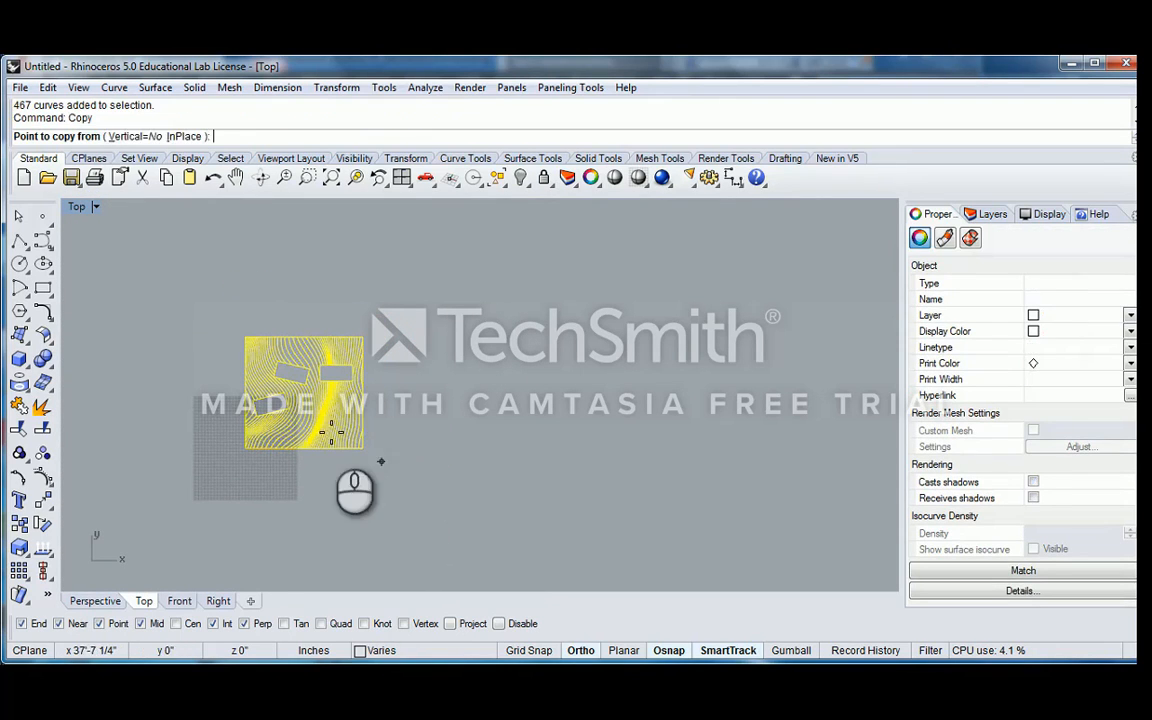
click(316, 448)
click(462, 448)
key(Return)
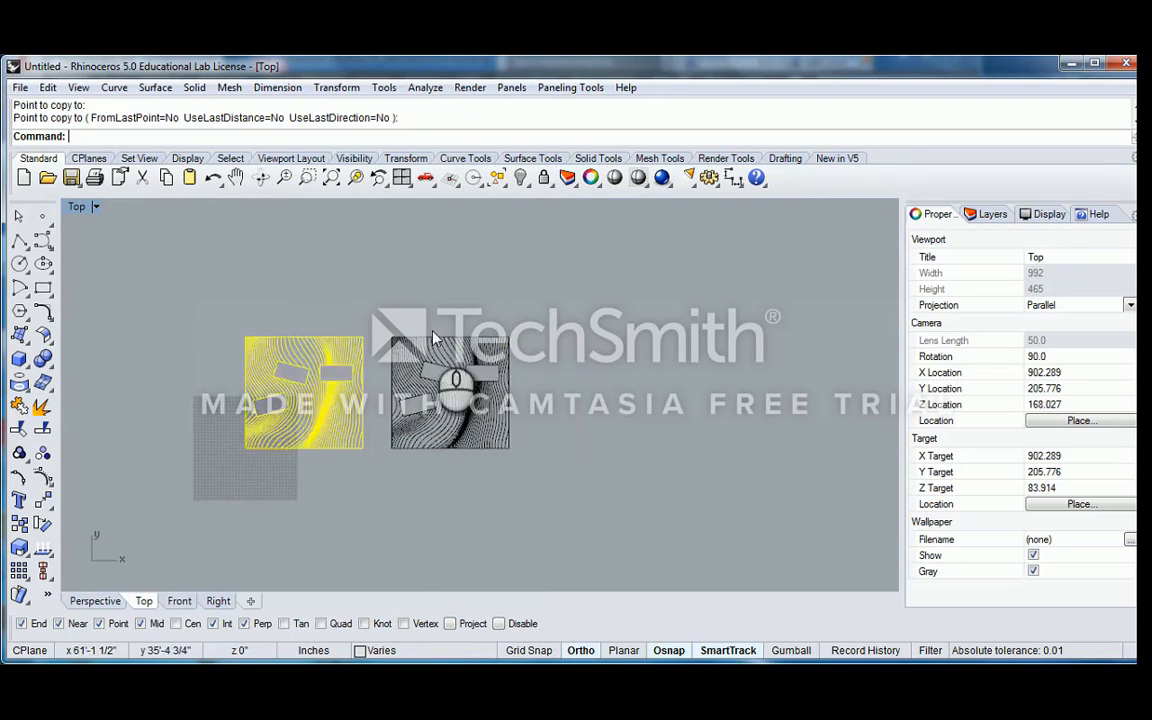
click(363, 303)
scroll(389, 338, up, 5)
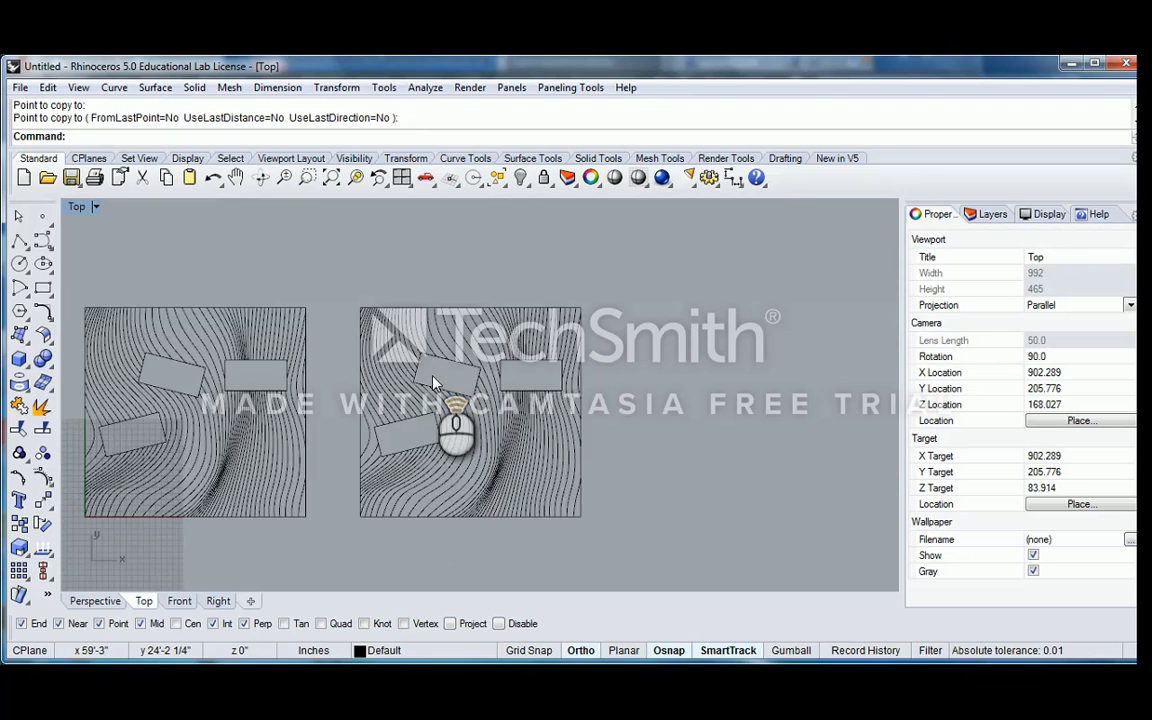
Draw a freeform degree 3 curve across the copied drawing from right to left, passing between the two tilted rectangles
click(19, 241)
right_drag(450, 419, 419, 395)
scroll(560, 328, up, 8)
scroll(576, 440, down, 6)
right_drag(573, 448, 589, 383)
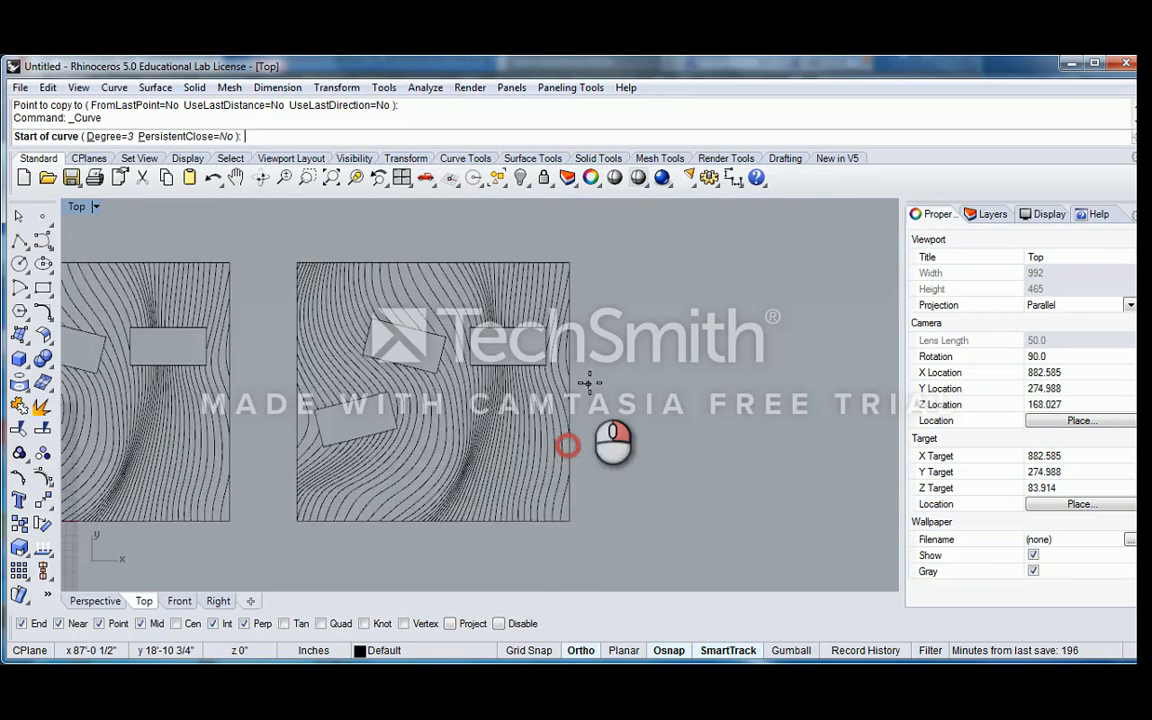
scroll(606, 387, up, 2)
click(608, 387)
click(485, 387)
click(411, 416)
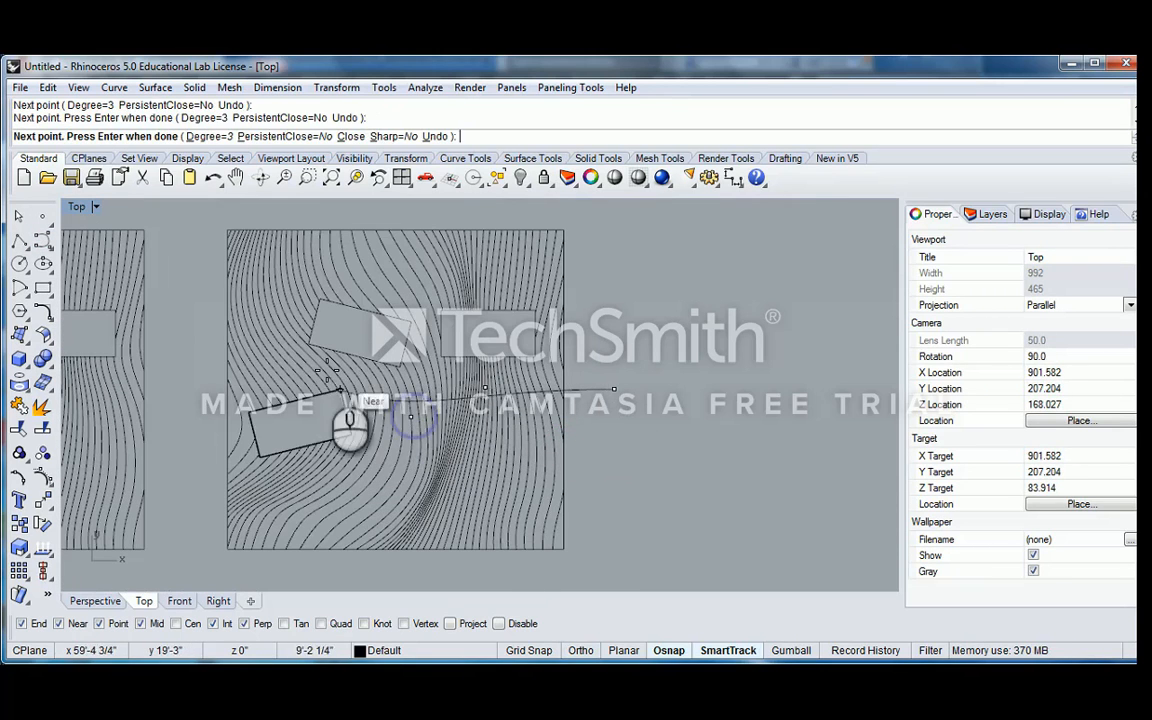
click(306, 361)
key(F8)
click(191, 346)
right_click(500, 430)
Draw a second freeform curve across the copied drawing from right to left, passing below the lower-left rectangle
right_click(590, 430)
click(613, 423)
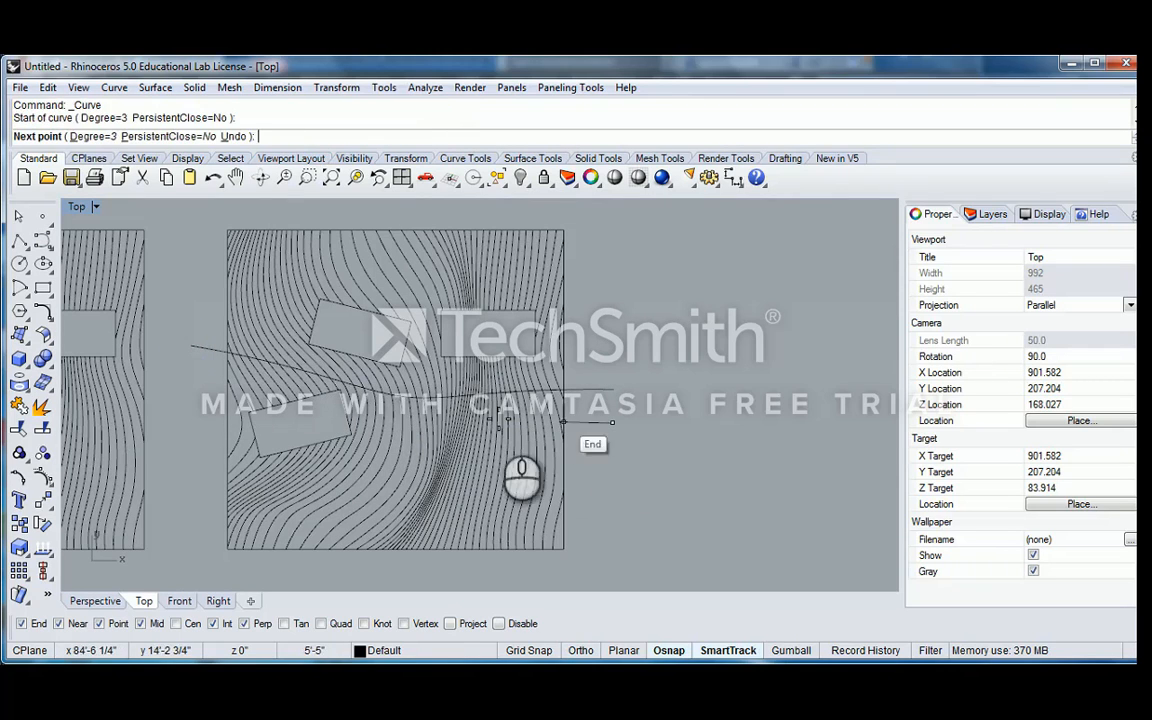
click(420, 434)
shift+click(290, 481)
shift+click(187, 468)
right_click(255, 402)
Draw a third freeform curve across the copied drawing from right to left, passing above the upper rectangles
right_click(450, 290)
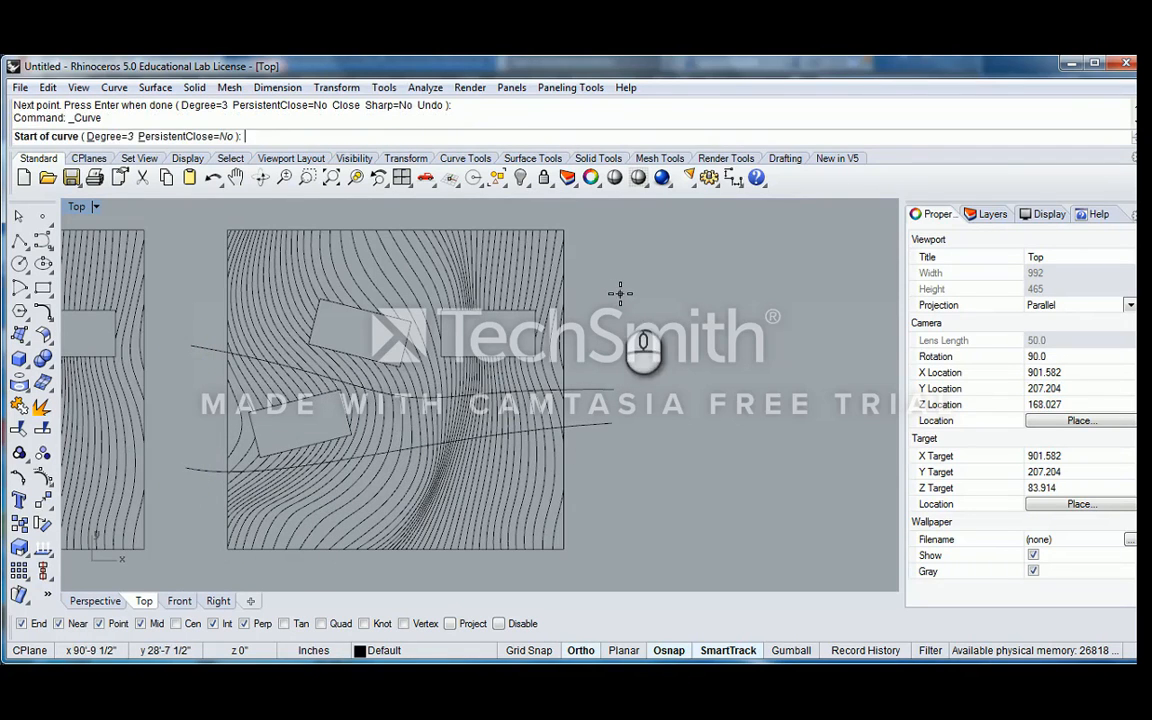
click(620, 292)
click(445, 268)
click(252, 273)
click(175, 277)
right_click(230, 275)
Copy the contour drawing with its three crossing curves horizontally to the right, matching the spacing between the first two drawings
scroll(275, 273, down, 4)
drag(189, 219, 627, 553)
right_drag(472, 425, 525, 471)
text(copy)
key(Return)
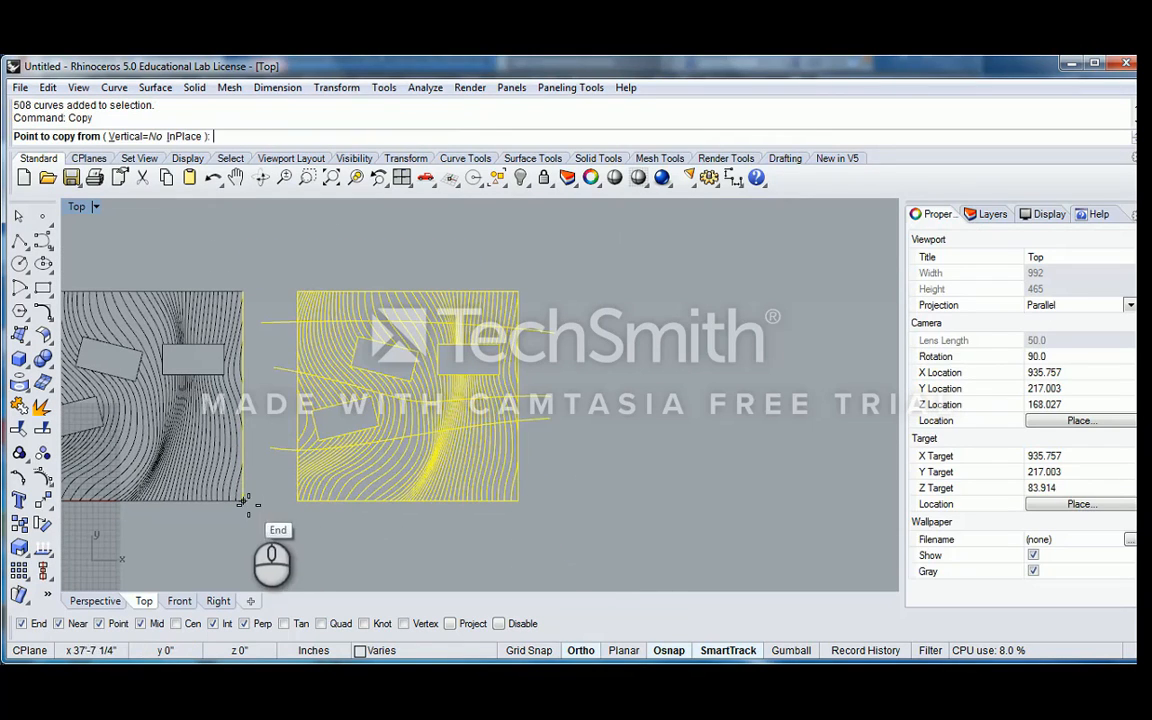
click(243, 501)
click(518, 501)
right_click(531, 491)
scroll(549, 448, down, 8)
scroll(579, 400, up, 6)
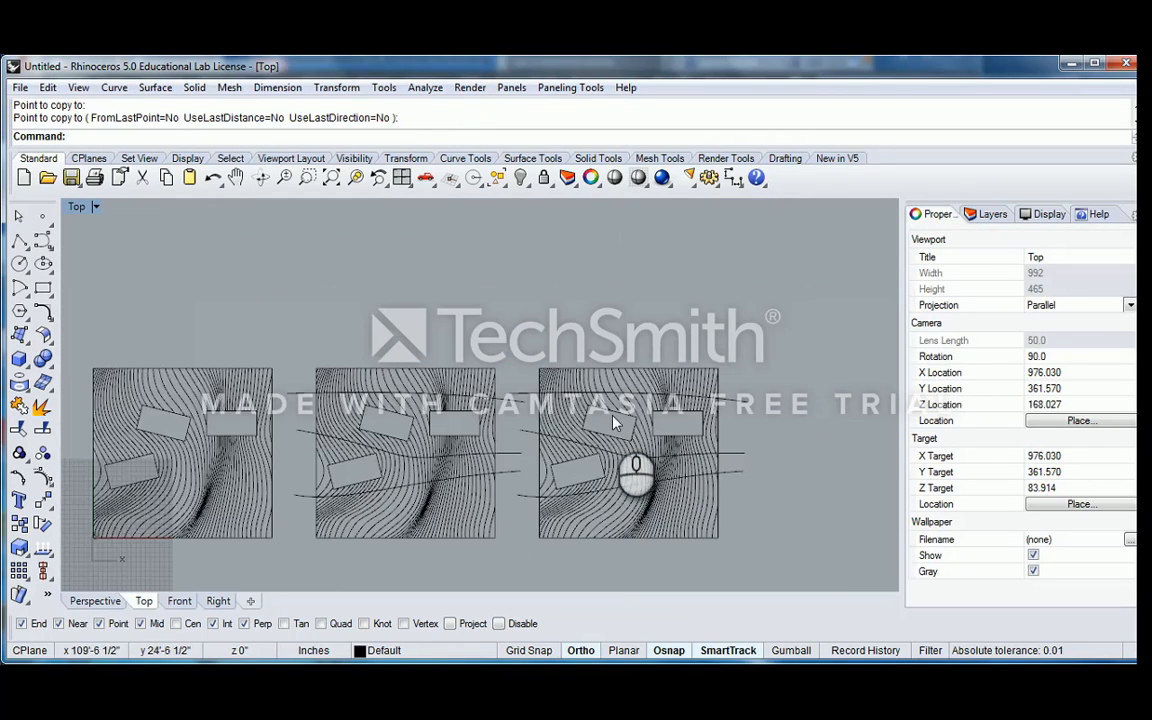
Draw a circle in the empty space above the upper-right corner of the newest contour copy
click(19, 263)
right_drag(692, 316, 515, 287)
click(573, 268)
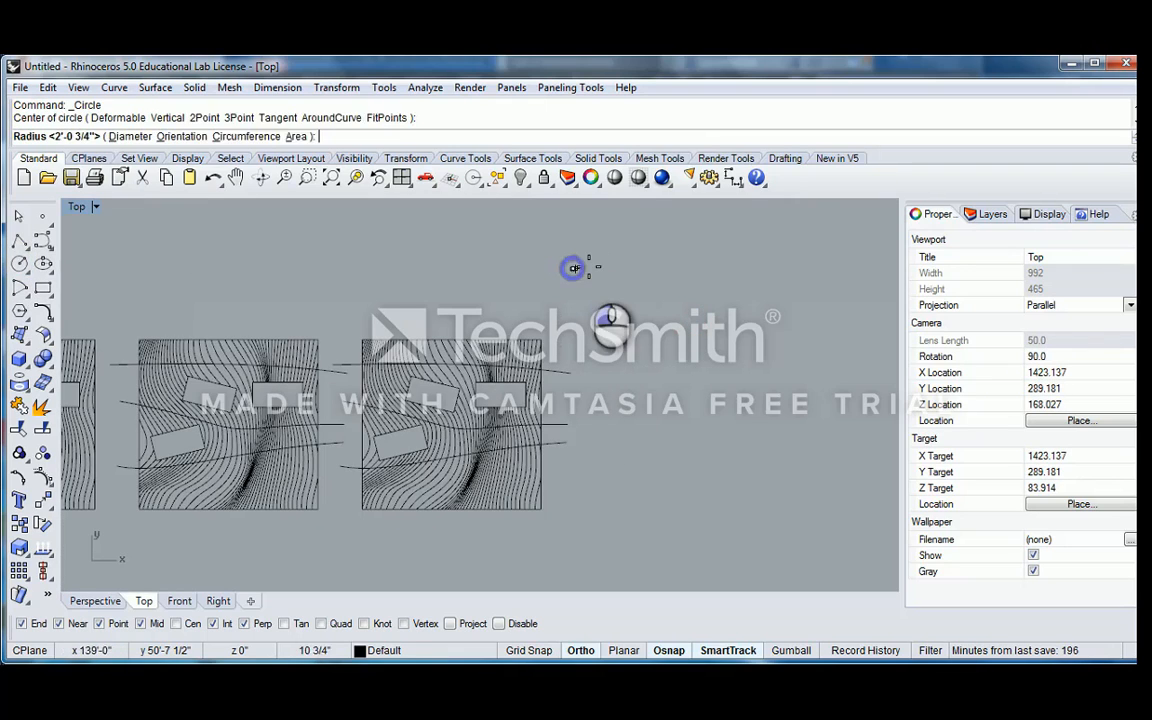
click(608, 258)
Draw two lines from the circle's sides to the upper-left and lower-right corners of the newest contour copy
click(19, 240)
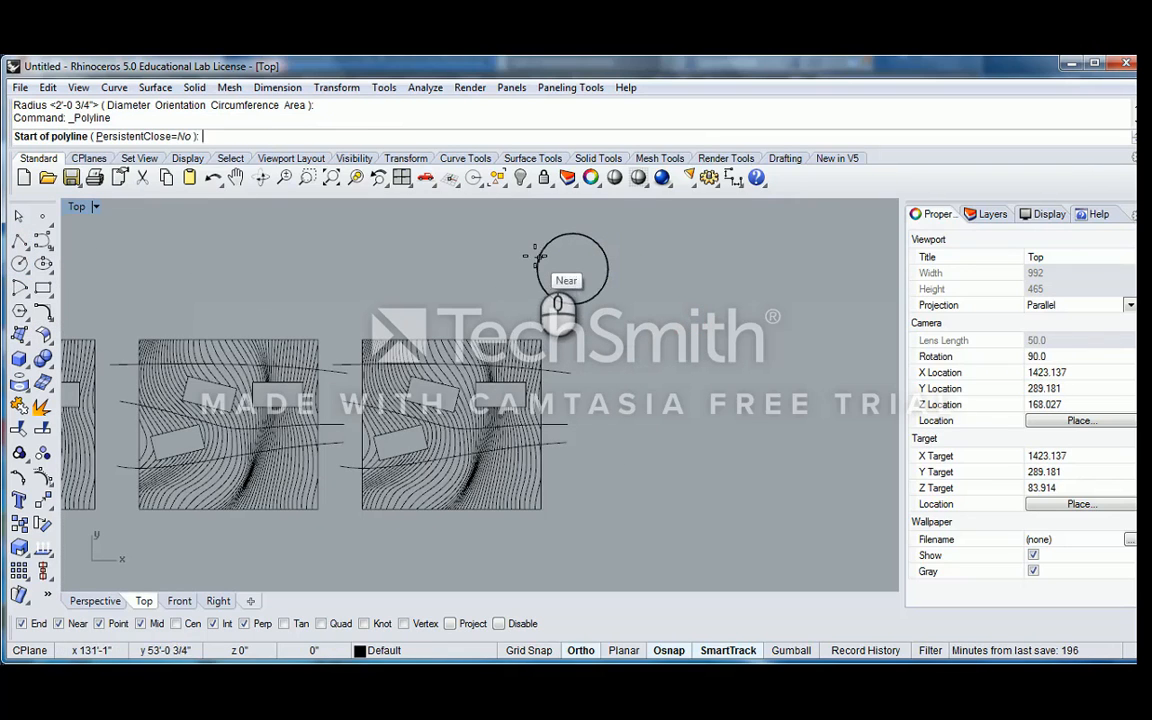
click(539, 258)
click(361, 339)
right_click(625, 284)
right_click(608, 291)
click(605, 285)
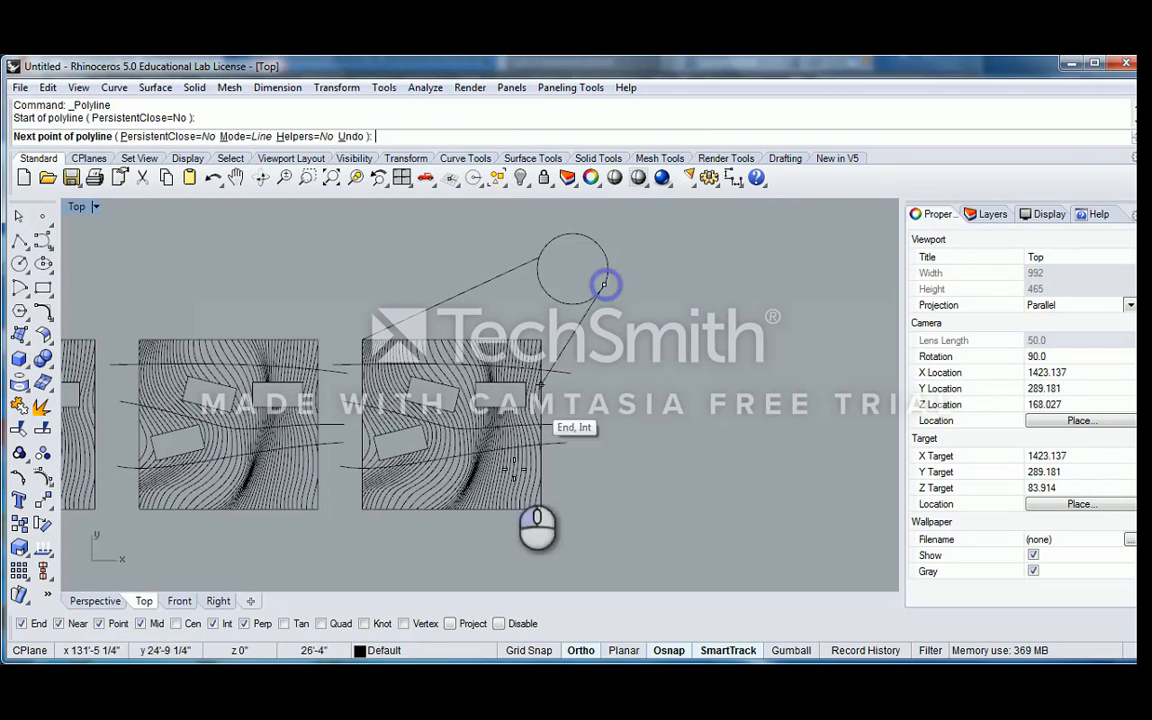
click(550, 501)
right_click(612, 388)
Delete the circle and the two lines connecting it to the newest contour copy
scroll(608, 373, down, 6)
drag(631, 344, 515, 294)
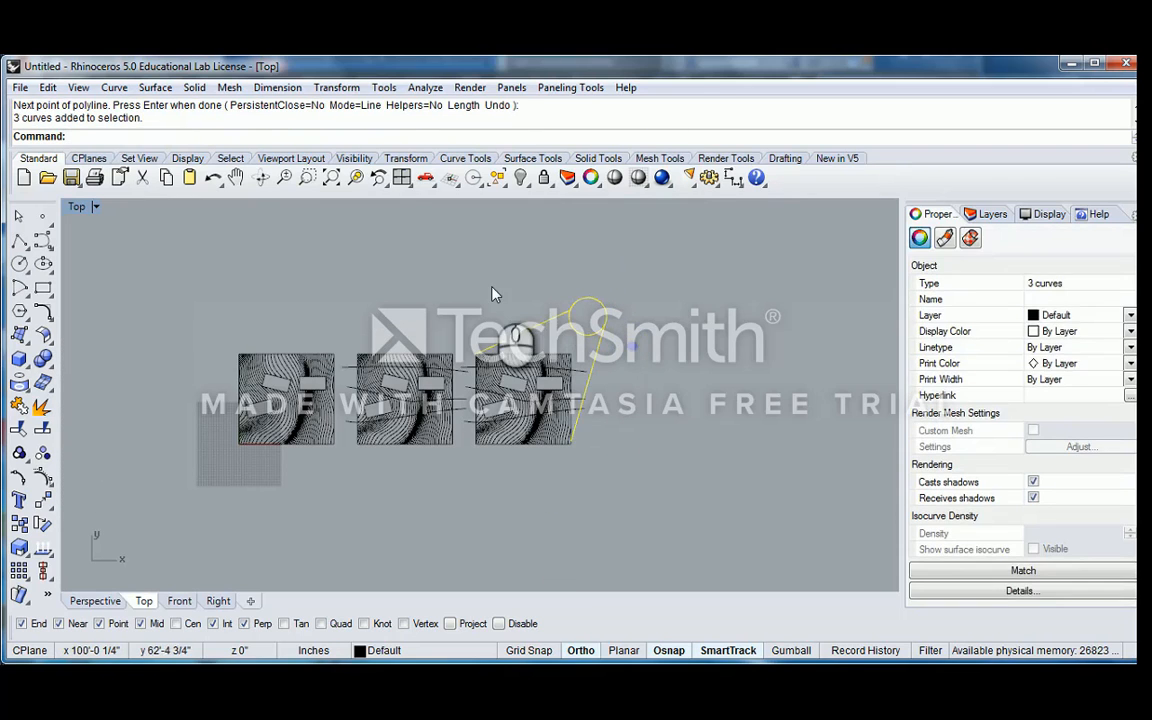
key(Delete)
Delete the three crossing curves from each of the two contour drawing copies
scroll(530, 352, up, 3)
drag(603, 322, 558, 429)
key(Delete)
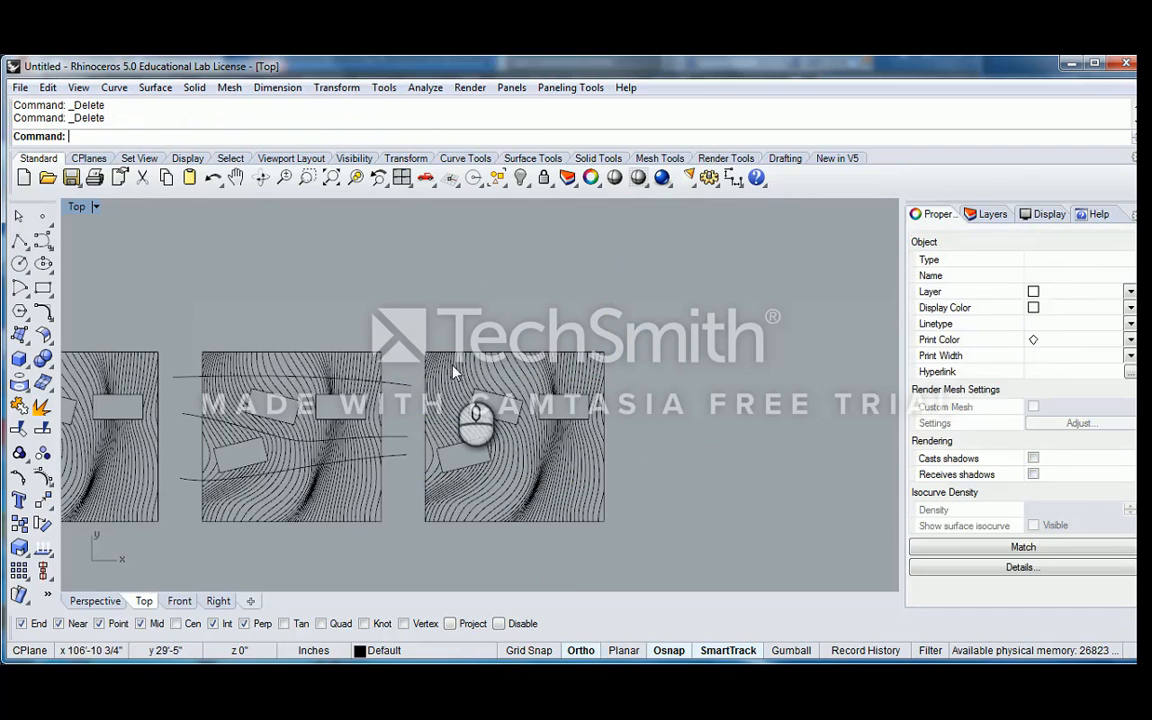
click(418, 350)
drag(416, 347, 394, 482)
key(Delete)
Delete the middle and far-right contour drawing copies, keeping only the original drawing
scroll(372, 457, down, 6)
right_drag(285, 428, 403, 389)
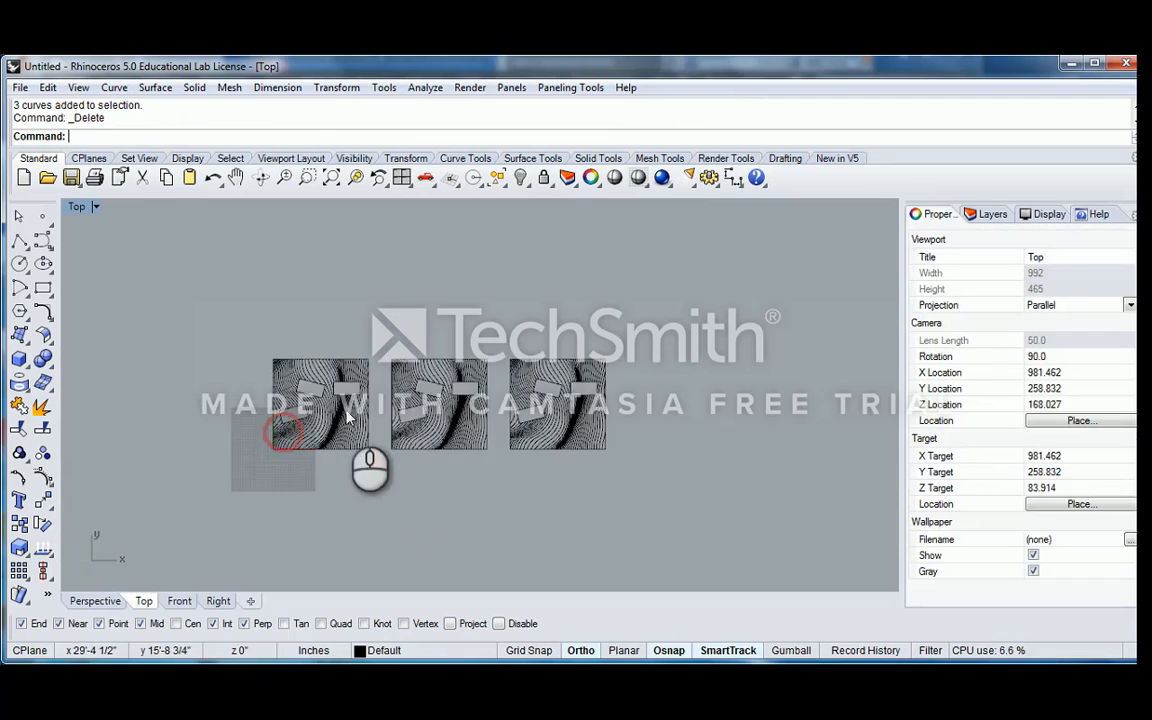
scroll(347, 412, up, 4)
drag(394, 291, 579, 507)
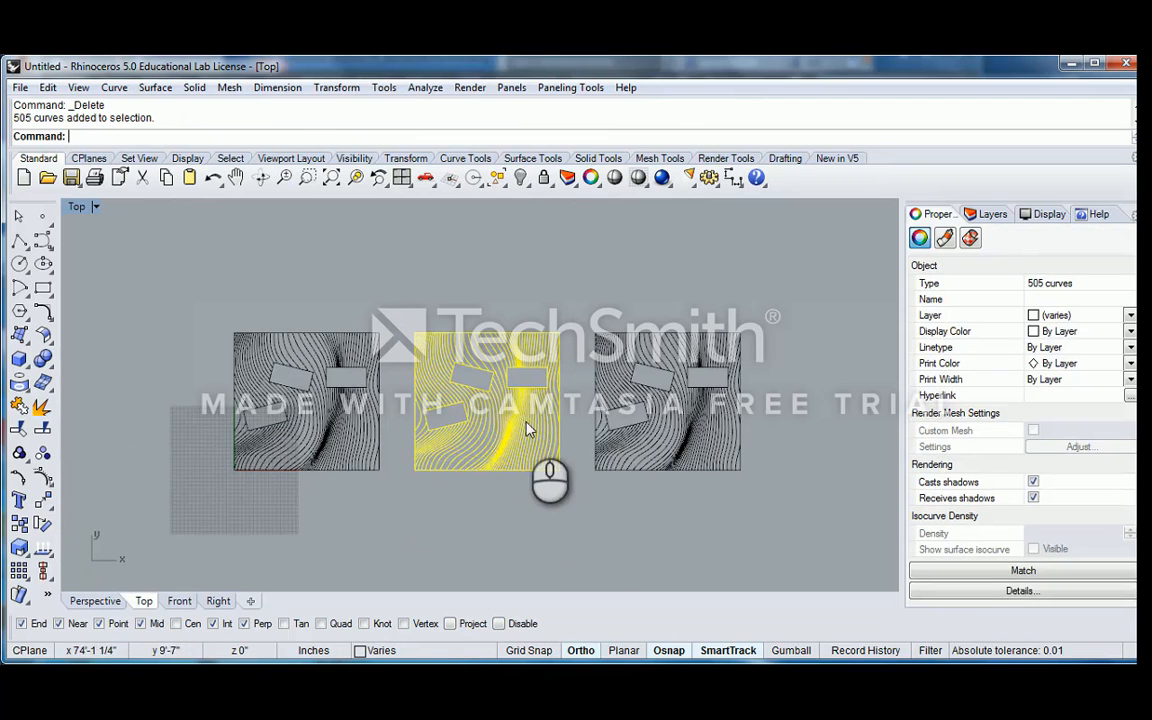
key(Delete)
right_drag(570, 346, 477, 321)
drag(455, 282, 681, 489)
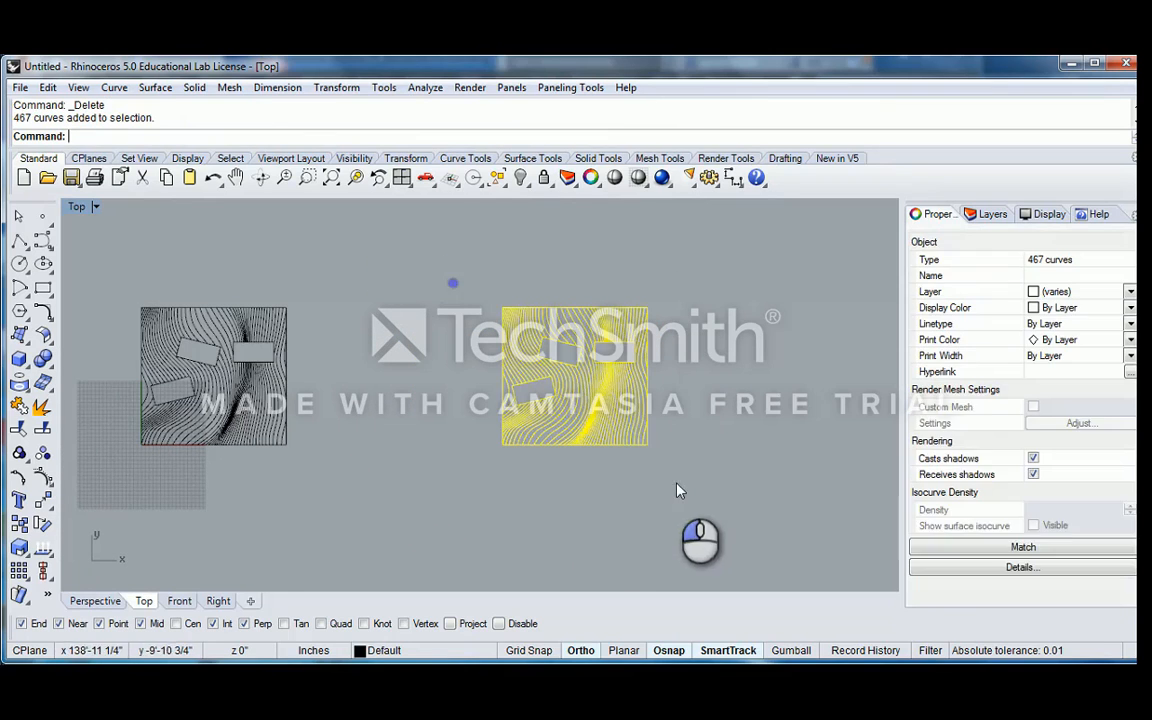
key(Delete)
Switch from the maximized Top view to a maximized Perspective view of the contour drawing
double_click(77, 206)
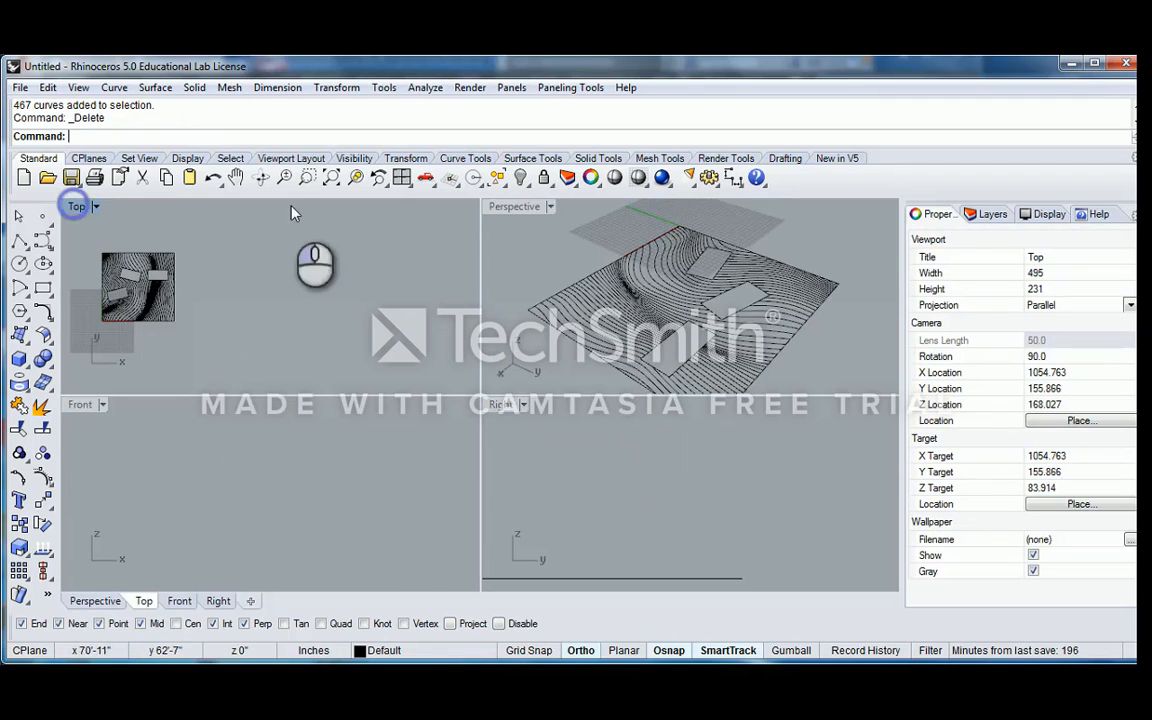
double_click(510, 207)
scroll(514, 390, down, 5)
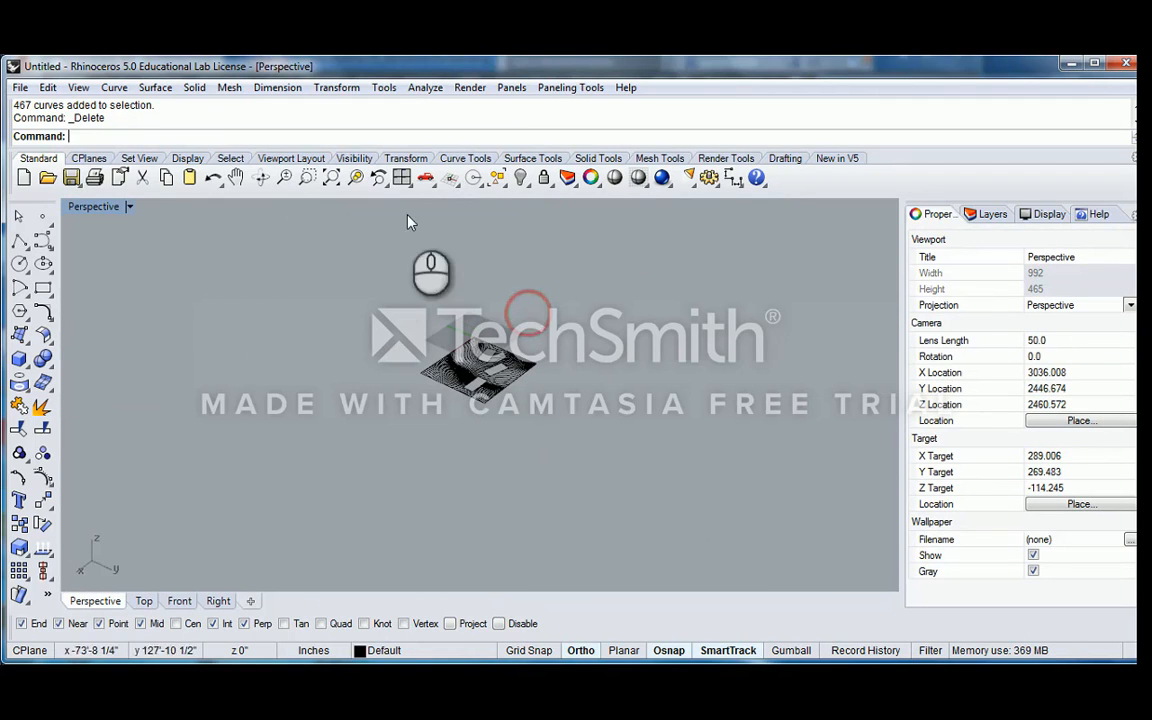
Try to unhide the terrain's open-topped base polysurface with ShowSelected
click(543, 178)
click(571, 210)
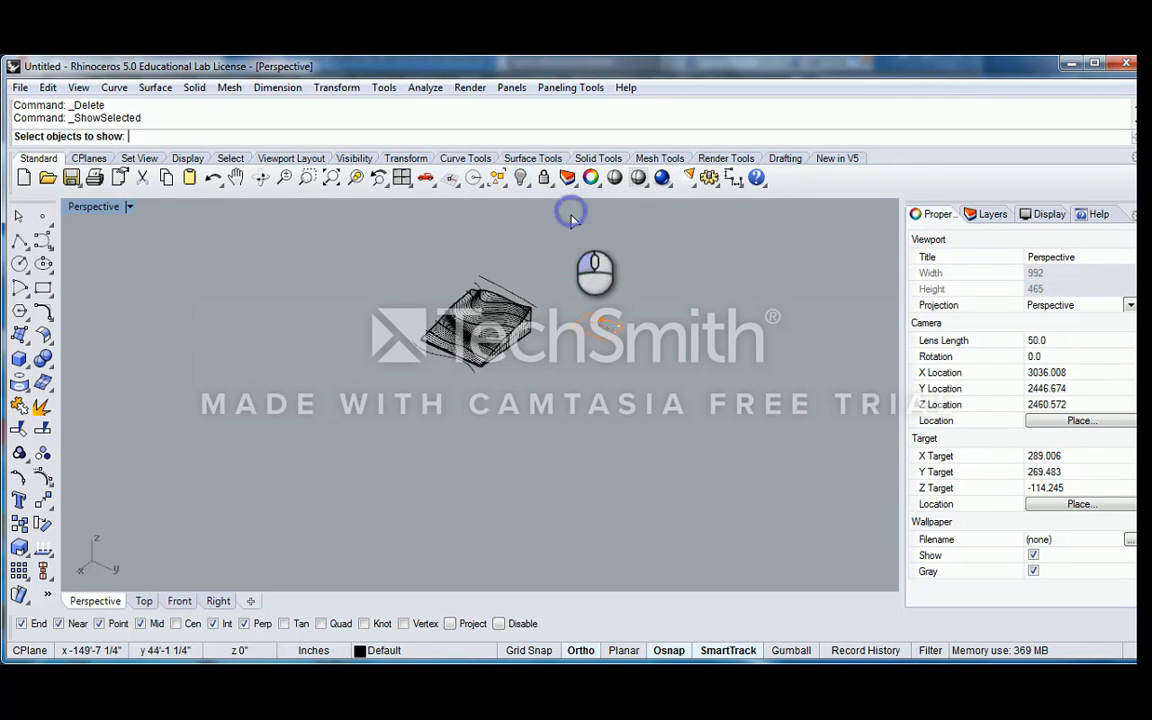
scroll(519, 330, up, 5)
click(512, 324)
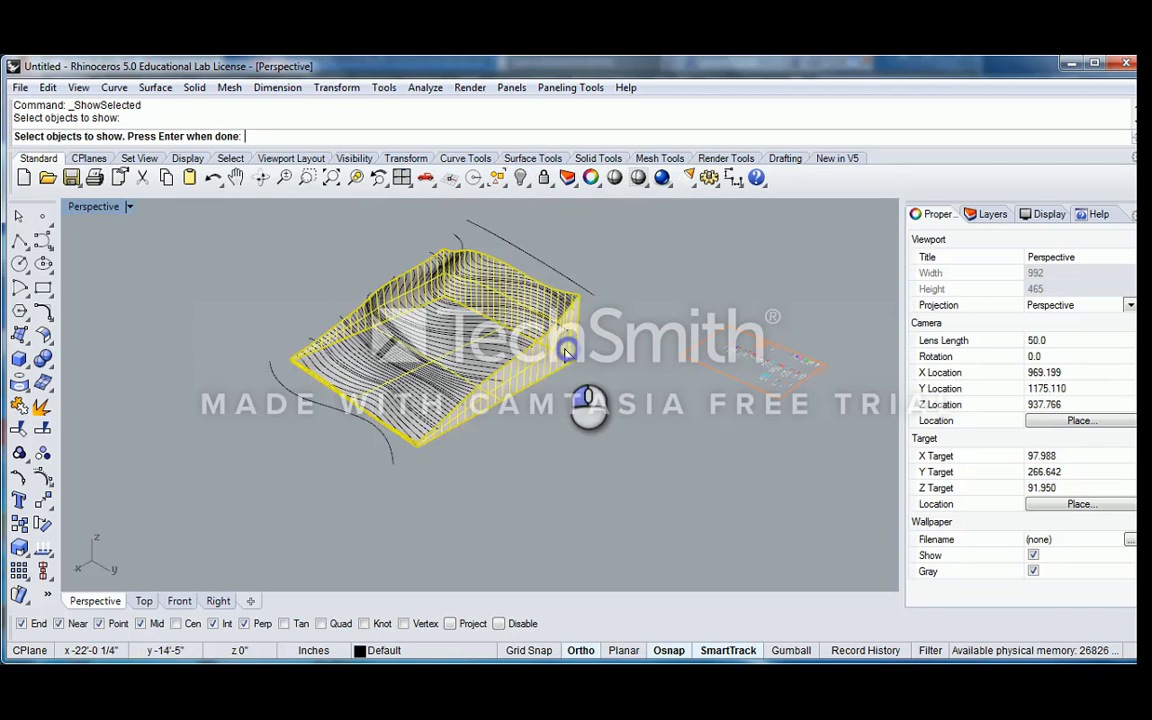
scroll(510, 325, up, 4)
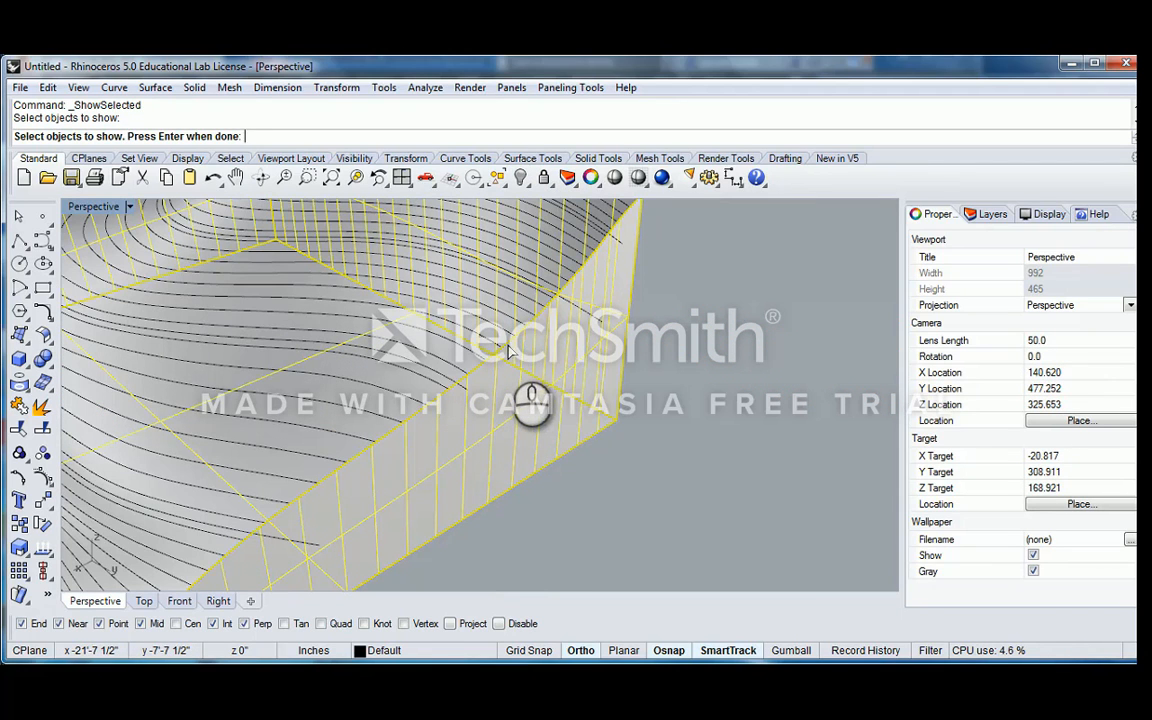
click(513, 352)
click(571, 404)
scroll(574, 346, down, 20)
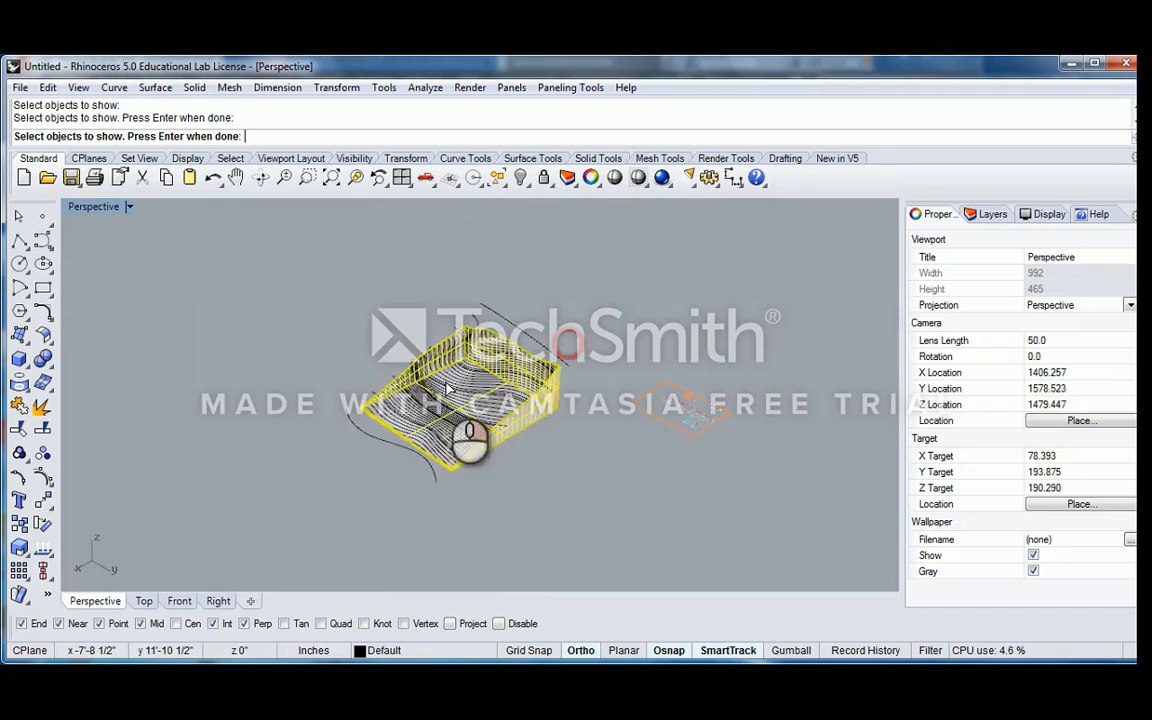
right_drag(445, 390, 510, 398)
right_click(590, 436)
scroll(597, 408, up, 4)
scroll(597, 410, down, 10)
Unhide only the open-topped base polysurface from the hidden terrain objects
right_click(512, 388)
scroll(549, 365, up, 6)
click(562, 362)
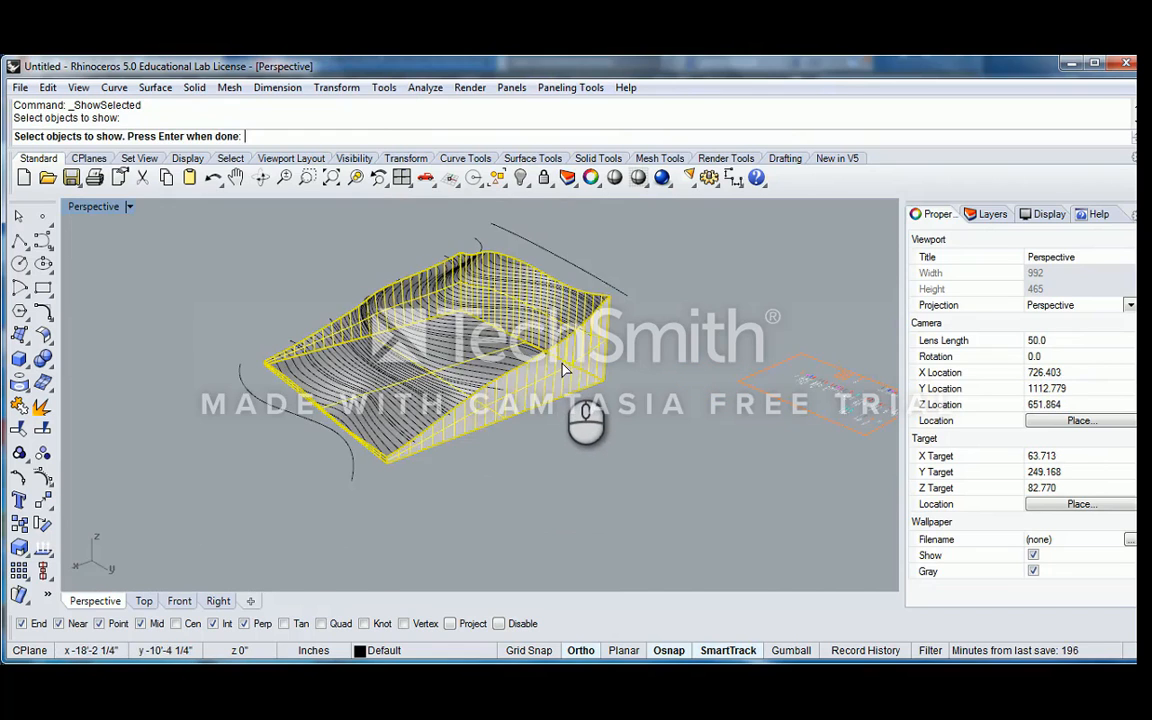
right_click(562, 361)
Unhide the lower edge curve of the base and the contour curves of Group08
right_click(562, 353)
click(563, 347)
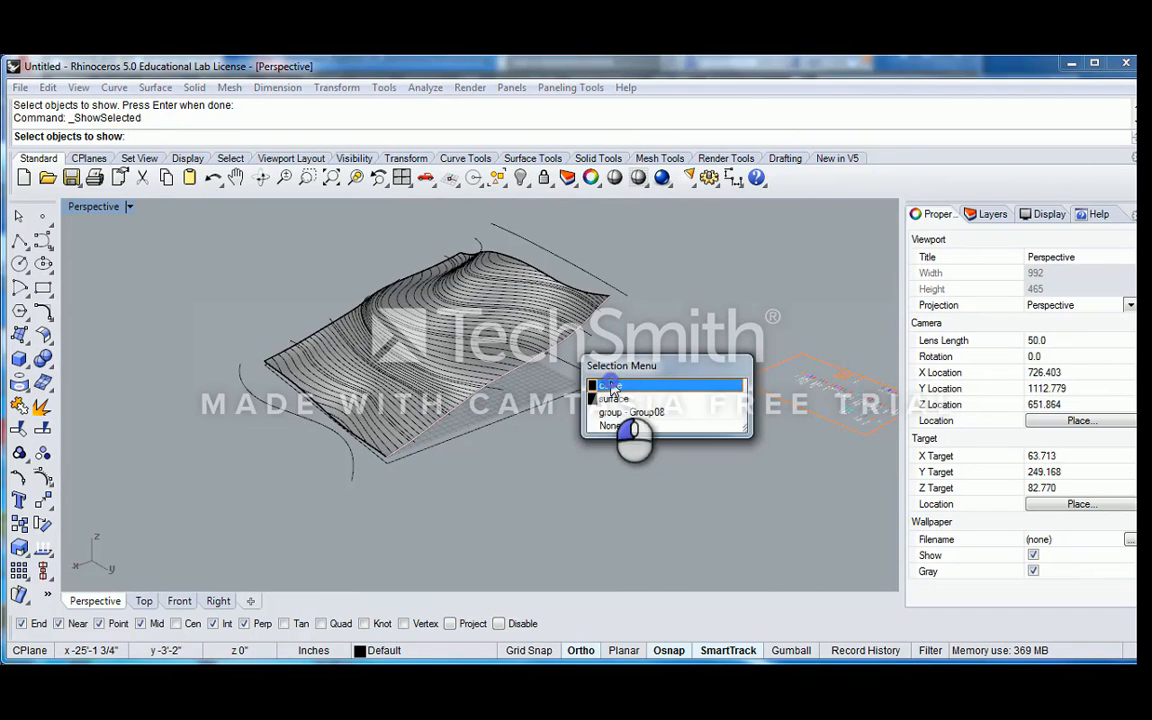
click(610, 384)
right_click(584, 390)
right_click(583, 378)
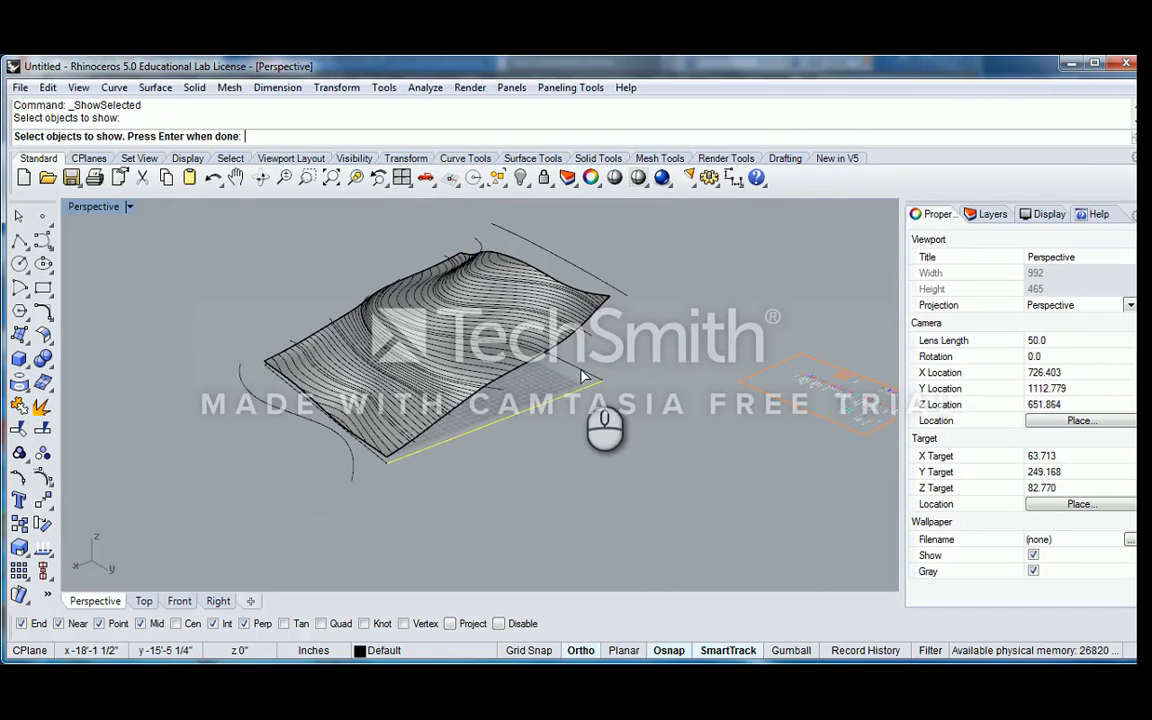
click(578, 336)
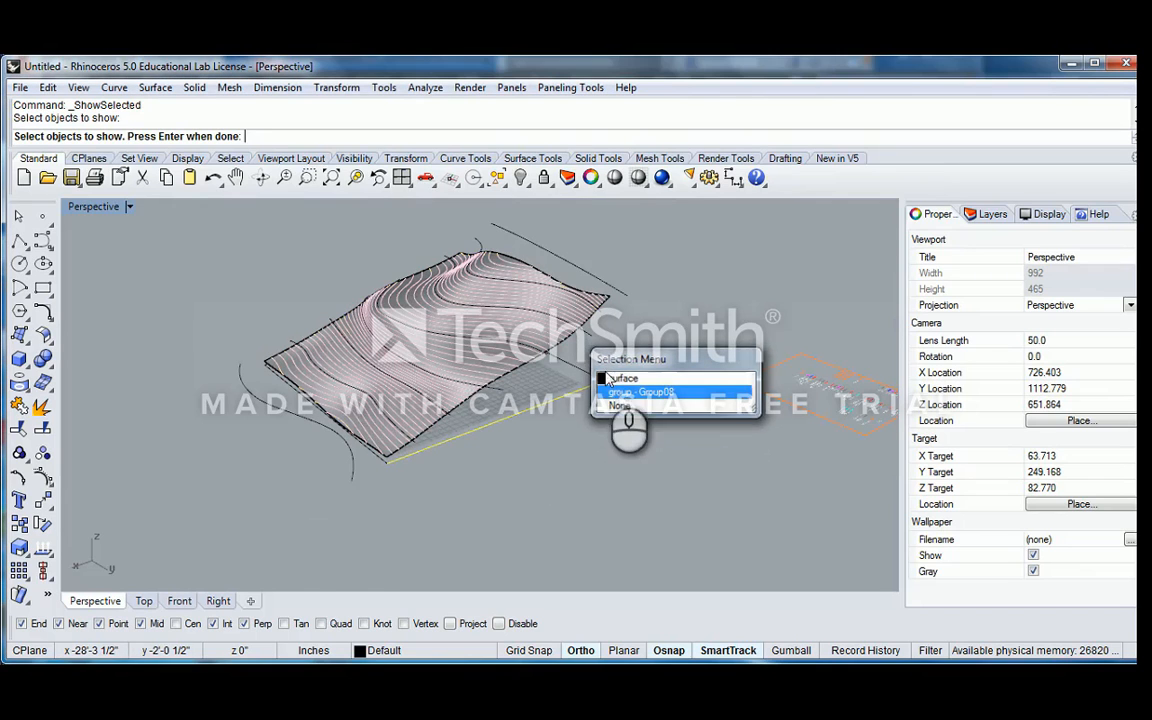
click(625, 392)
right_click(588, 372)
Undo the last ShowSelected operation on the edge curve and contour group
right_drag(594, 362, 498, 296)
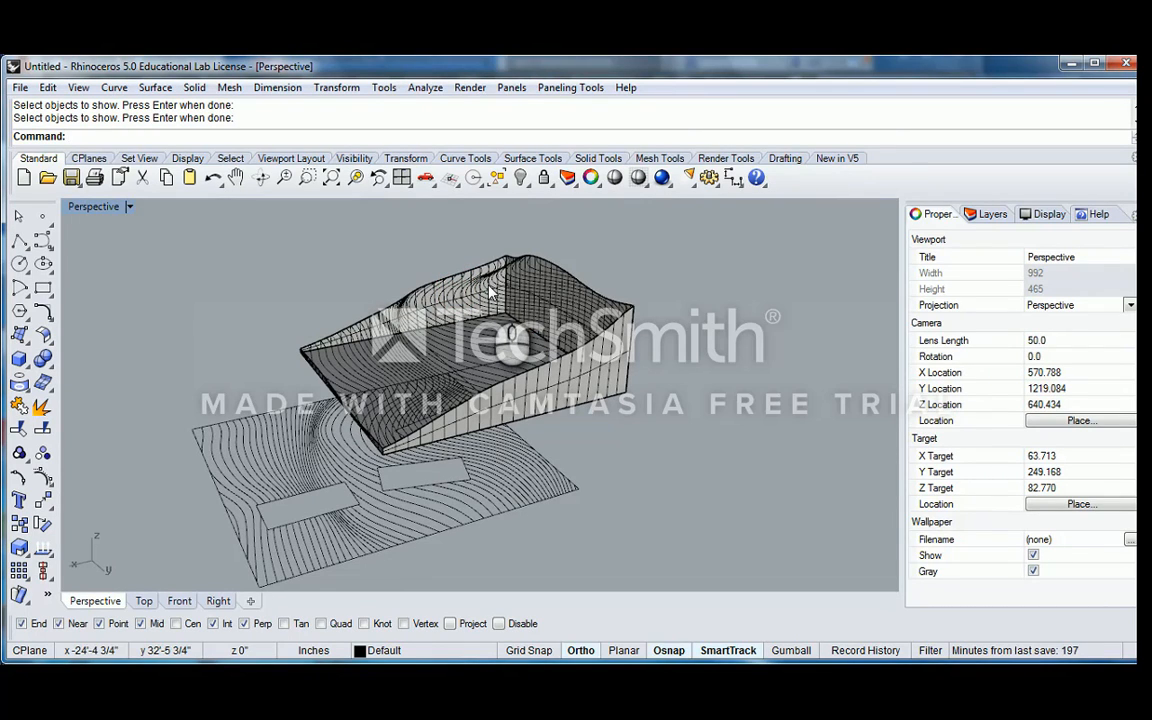
scroll(490, 291, down, 5)
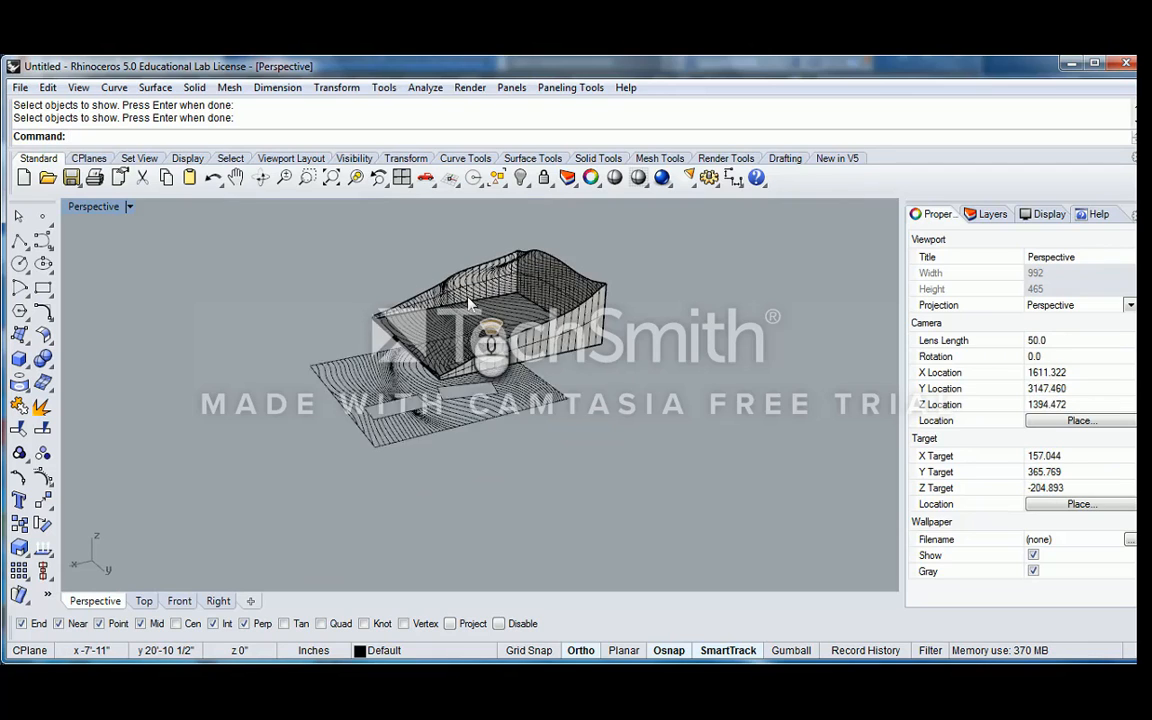
scroll(468, 303, up, 3)
key(ctrl+z)
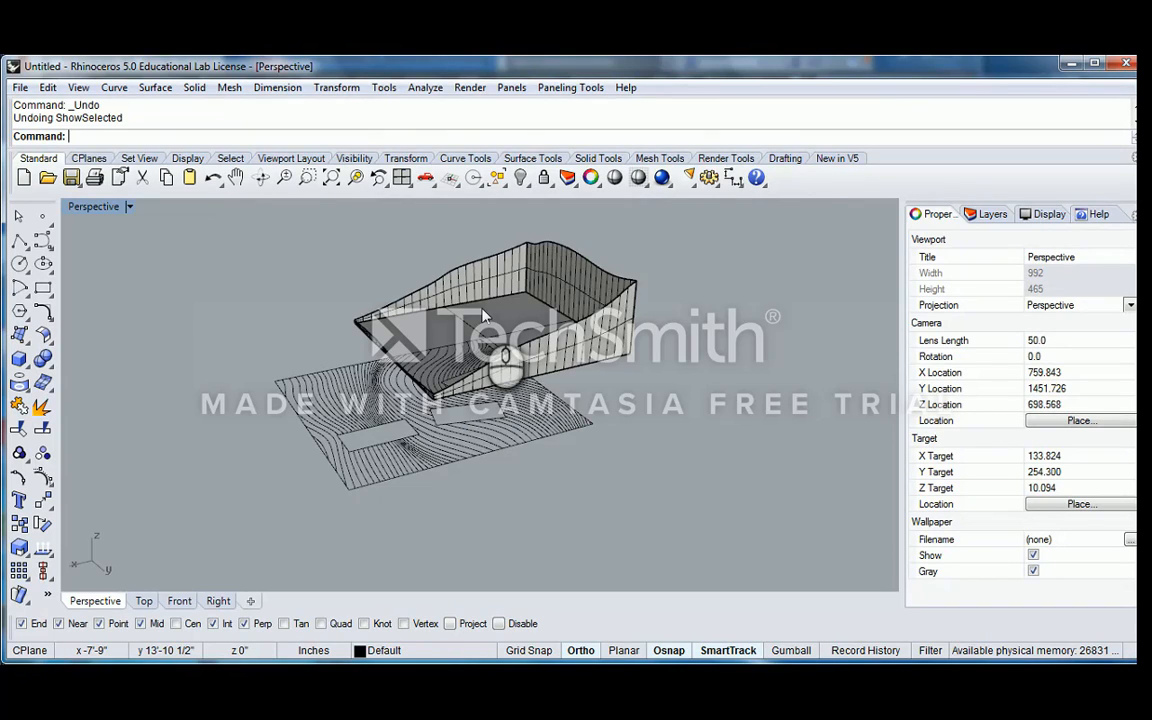
Examine the open-topped terrain base and its side walls from different angles, checking which object they belong to
scroll(600, 315, up, 5)
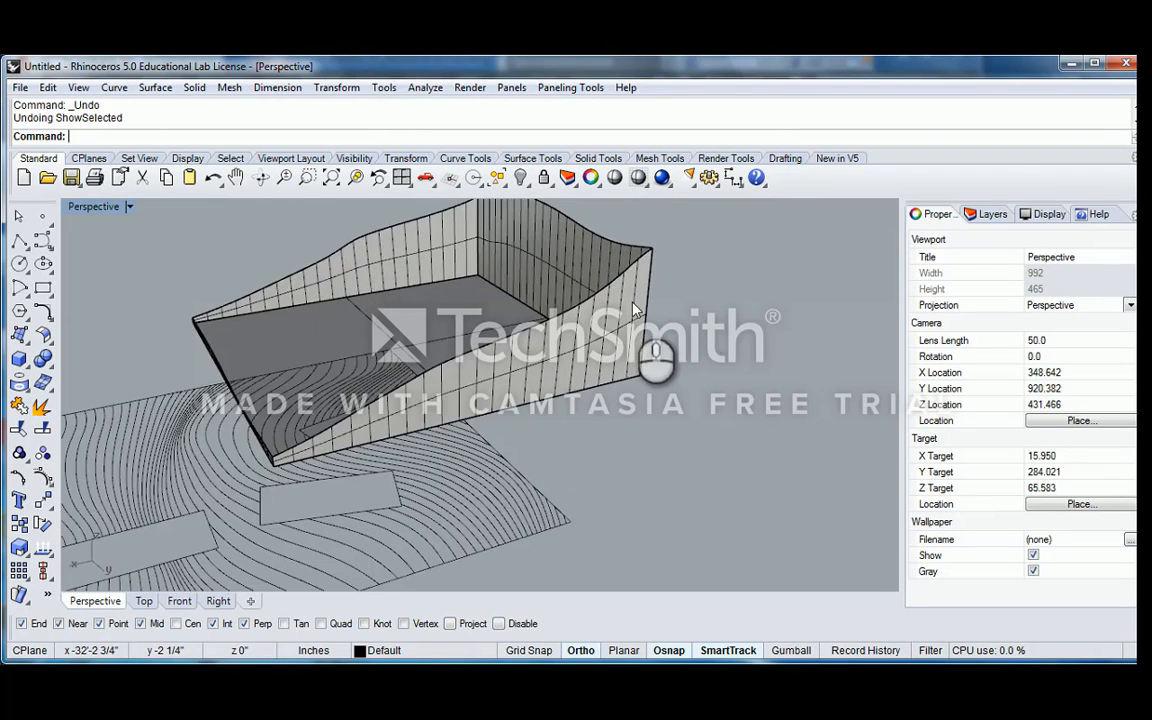
click(655, 258)
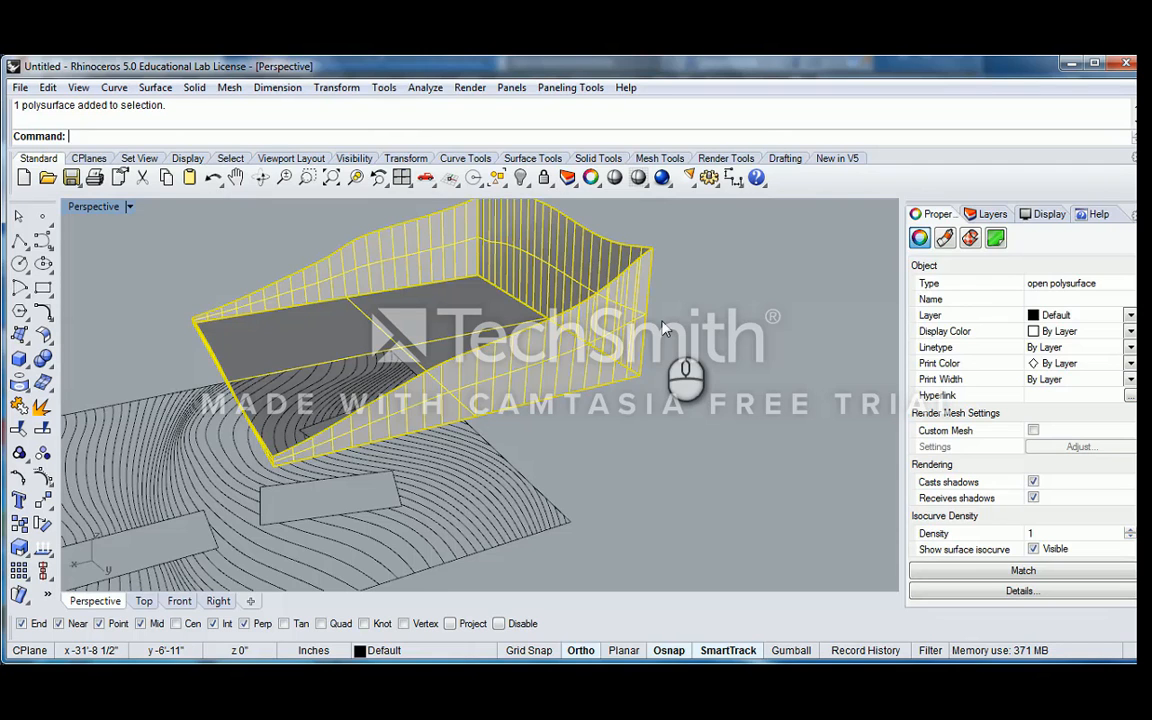
scroll(655, 322, down, 6)
right_drag(605, 304, 498, 350)
click(487, 310)
scroll(557, 338, up, 4)
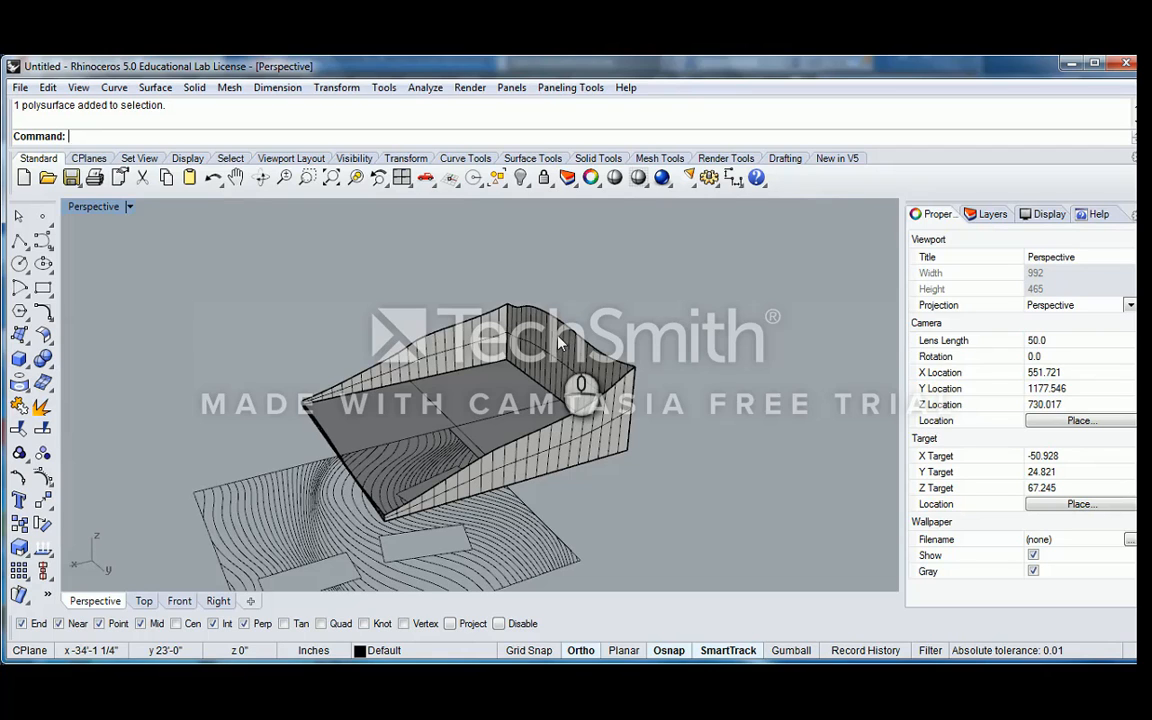
scroll(558, 341, up, 4)
scroll(527, 358, down, 10)
click(411, 429)
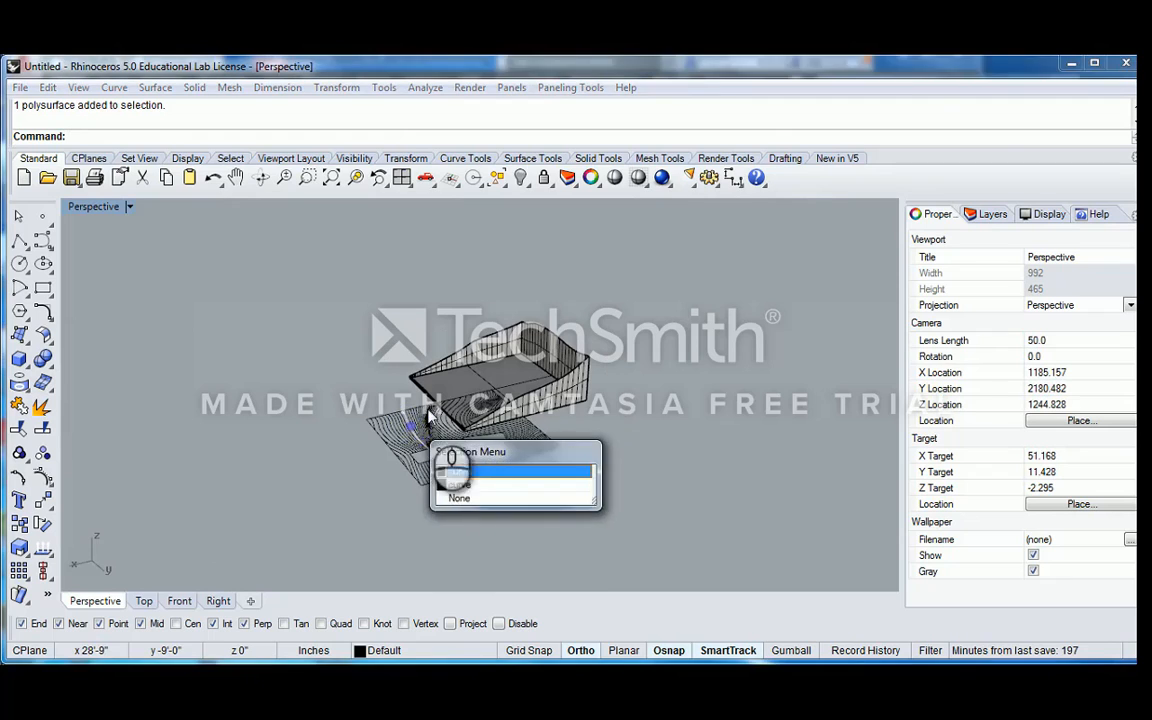
right_drag(483, 375, 428, 387)
scroll(503, 374, up, 4)
click(507, 373)
right_drag(498, 372, 537, 378)
text(copy)
key(Return)
key(Escape)
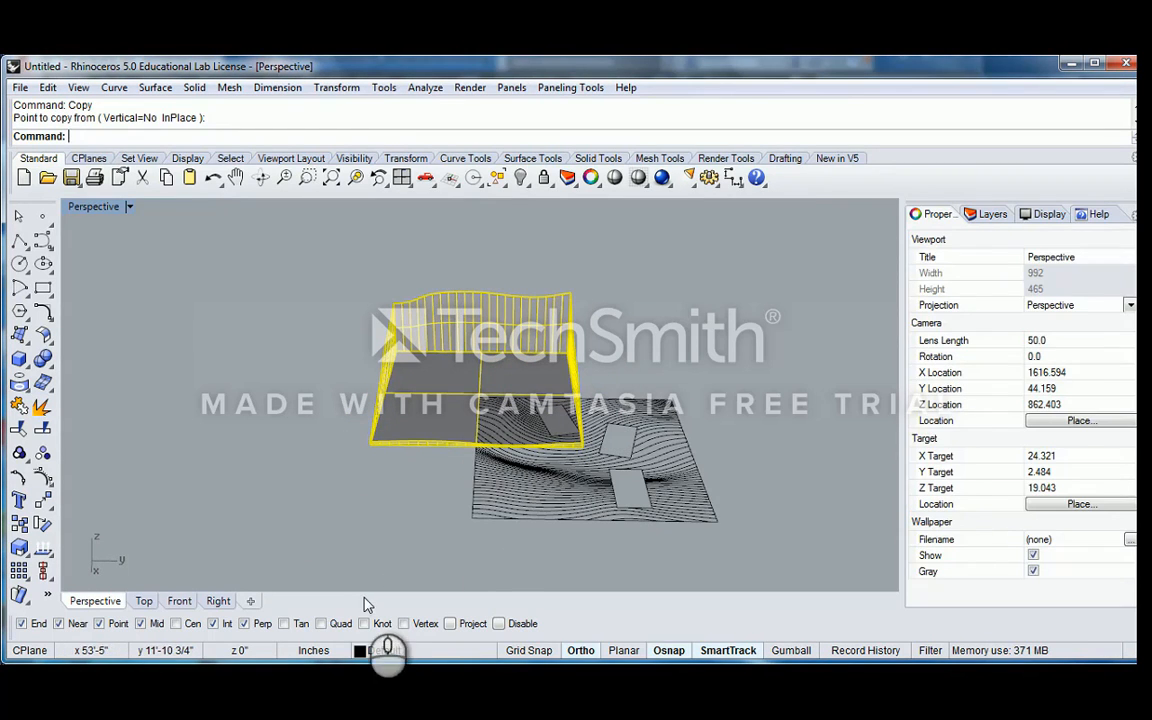
Unhide the terrain's smooth top surface so it accompanies the open-topped base
click(525, 184)
click(570, 213)
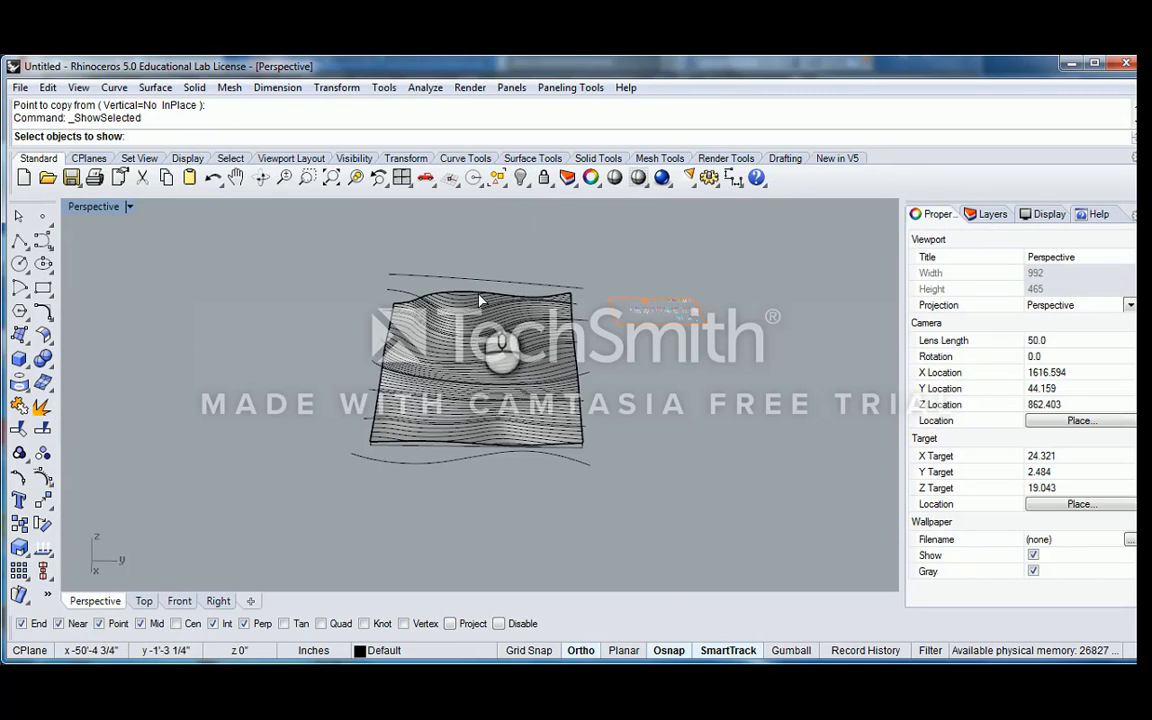
click(474, 292)
click(515, 348)
right_click(465, 336)
Try to move the terrain surface and its base together to the side, away from the contour drawing
right_drag(465, 336, 602, 376)
click(598, 368)
shift+click(603, 381)
scroll(560, 382, down, 5)
right_drag(517, 384, 451, 380)
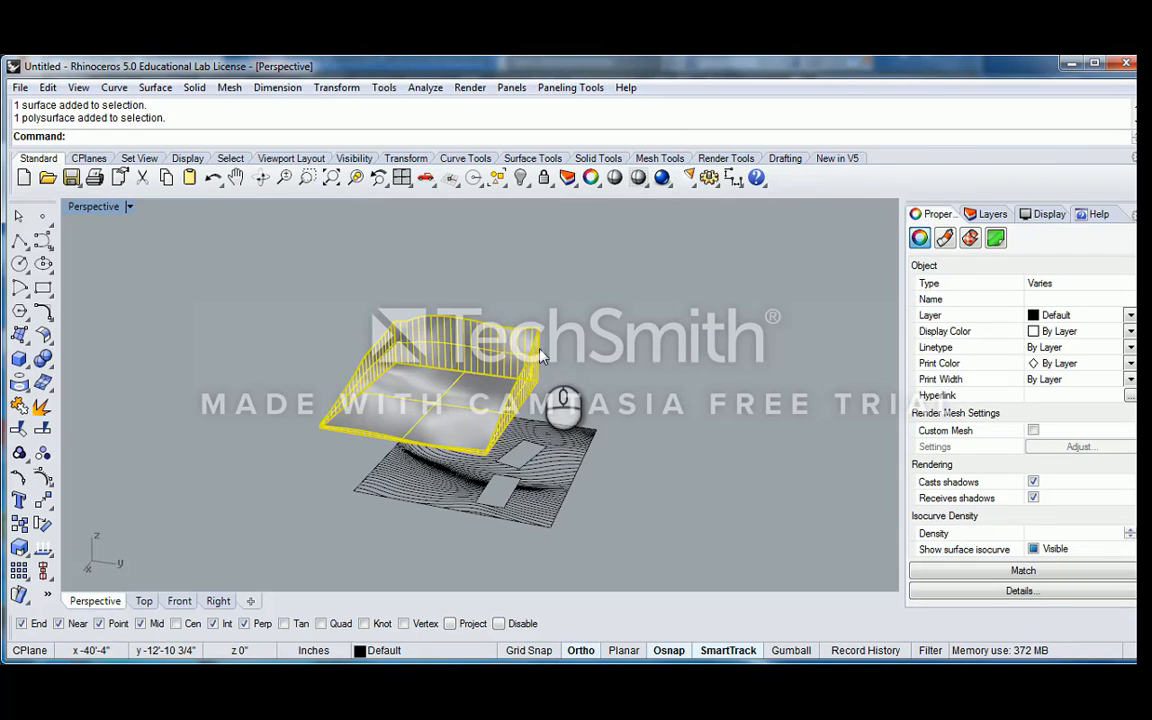
text(m)
key(Return)
right_drag(540, 358, 552, 387)
click(542, 391)
right_drag(335, 321, 450, 326)
shift+right_drag(247, 344, 572, 325)
click(393, 342)
key(Escape)
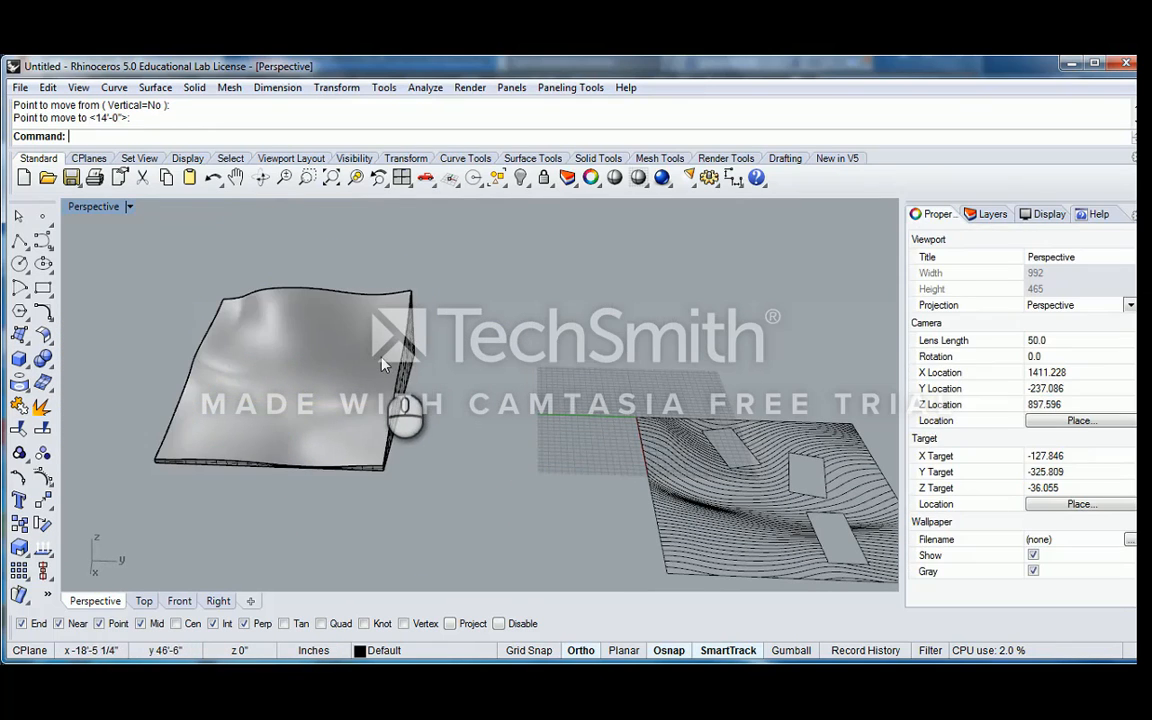
key(ctrl+z)
Copy the terrain surface and its base together to the empty space beside the original model
text(copy)
key(Return)
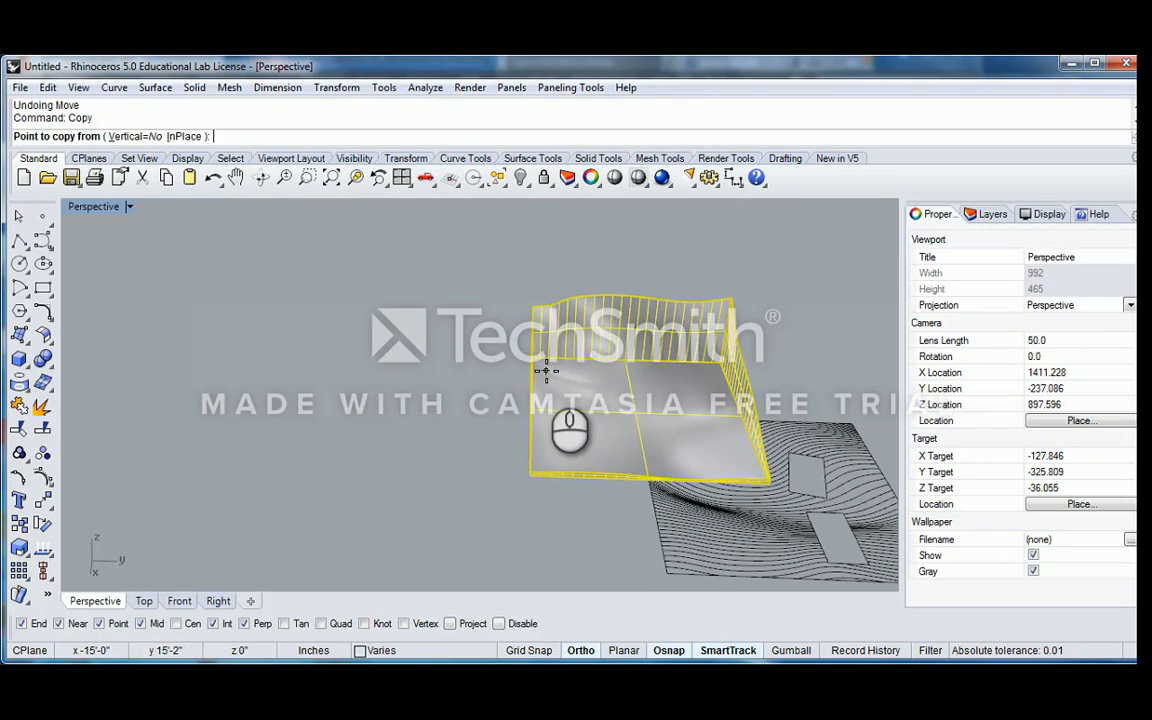
click(545, 370)
click(296, 343)
key(Escape)
right_drag(507, 343, 408, 345)
click(364, 314)
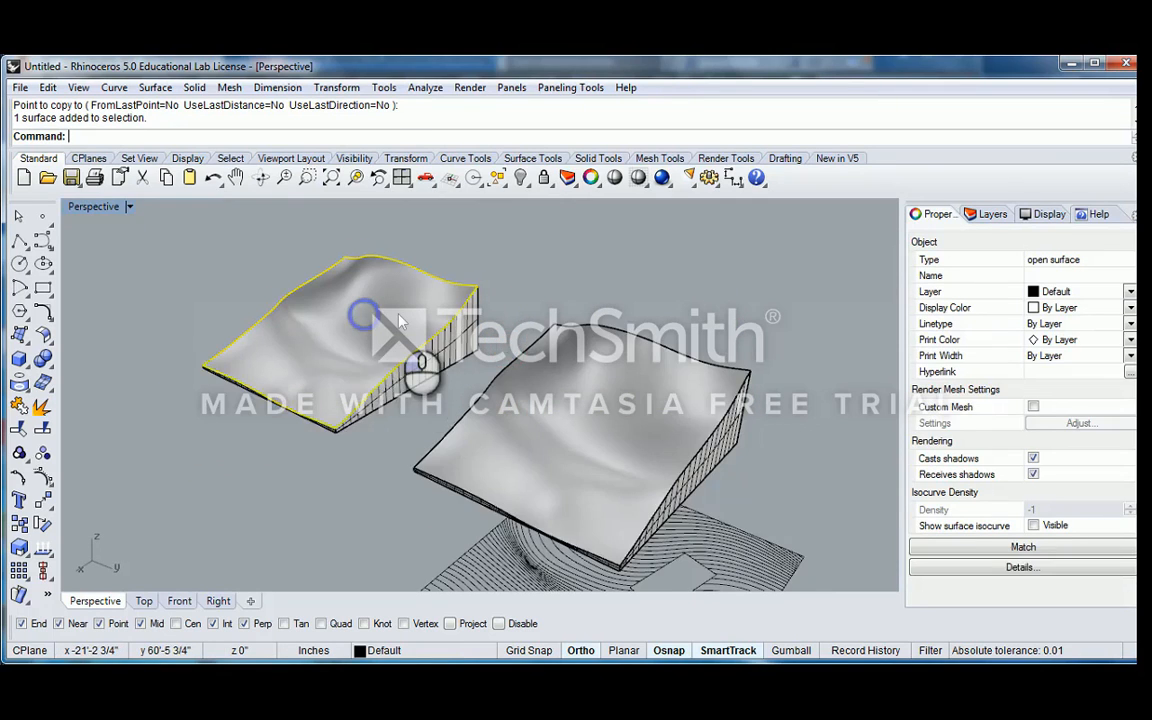
scroll(399, 314, up, 5)
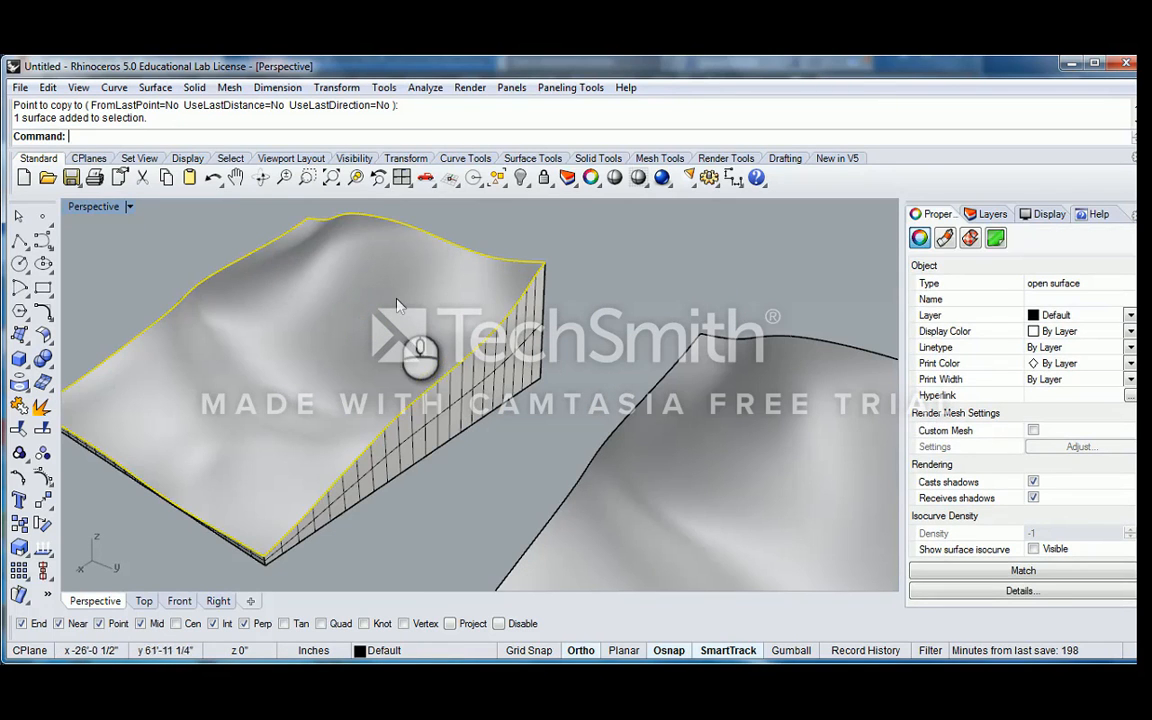
click(225, 222)
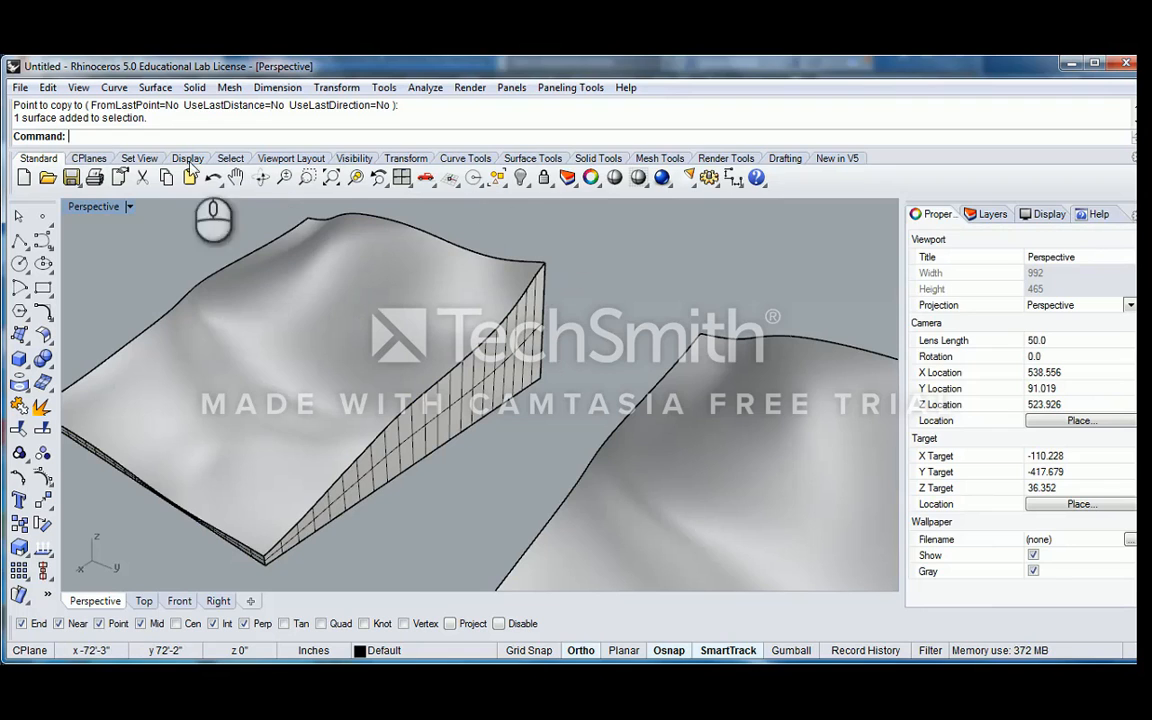
Orient the construction plane to the top surface of the terrain model farther from the contour drawing
click(89, 158)
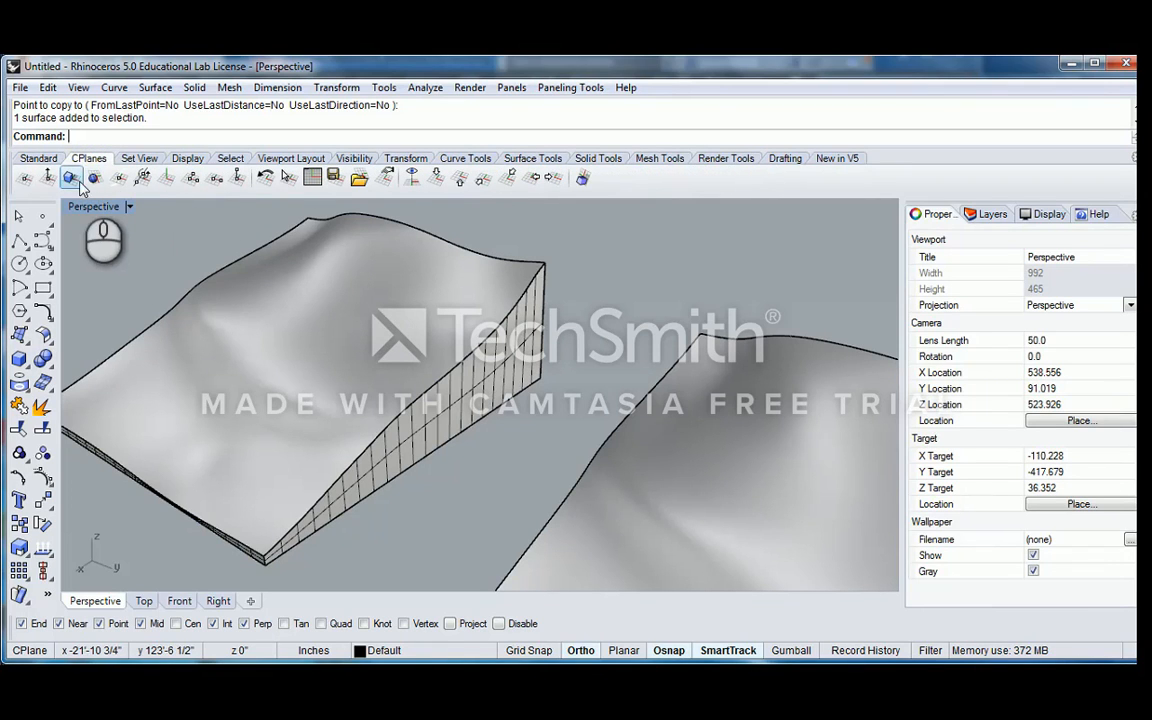
click(70, 178)
right_drag(175, 240, 348, 315)
Contour that terrain surface at 3" spacing, starting from its low corner and using the object-aligned construction plane
click(395, 330)
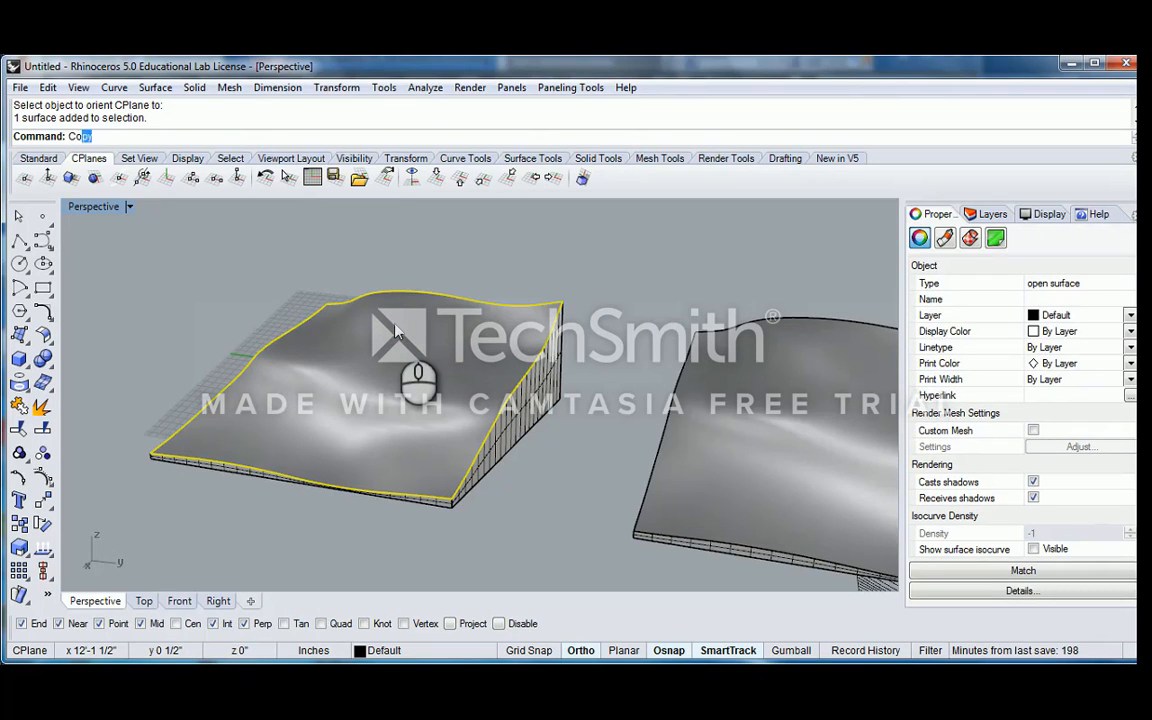
text(Contour)
key(Return)
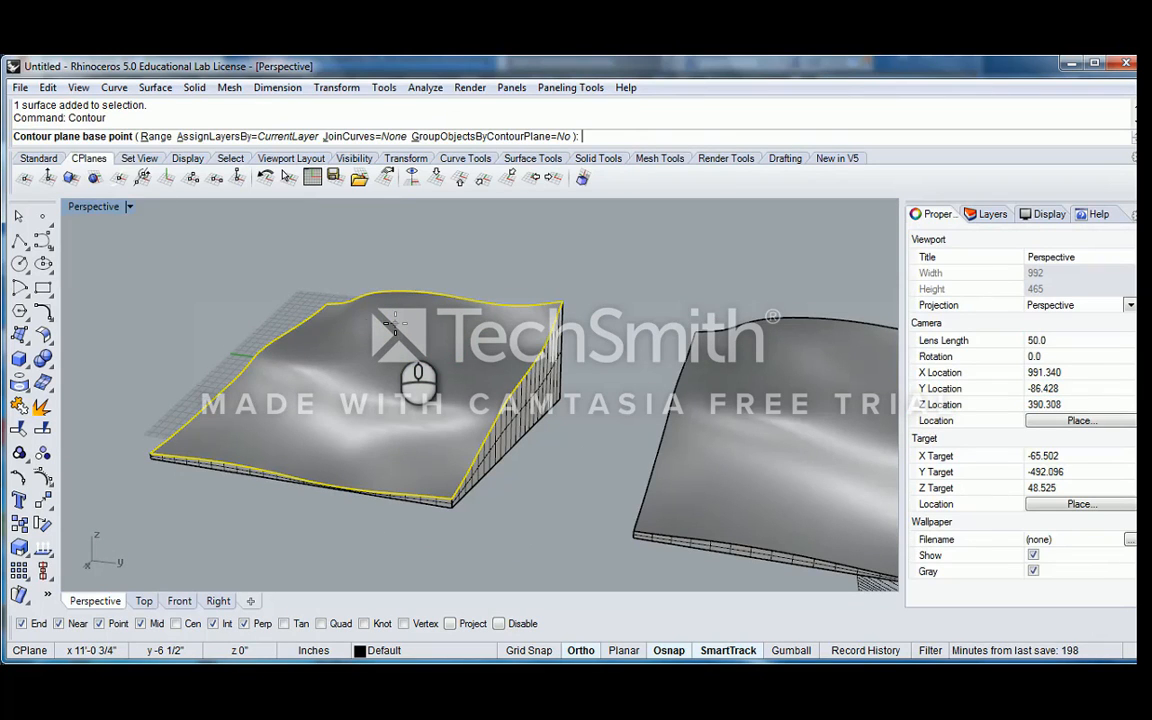
scroll(172, 385, up, 4)
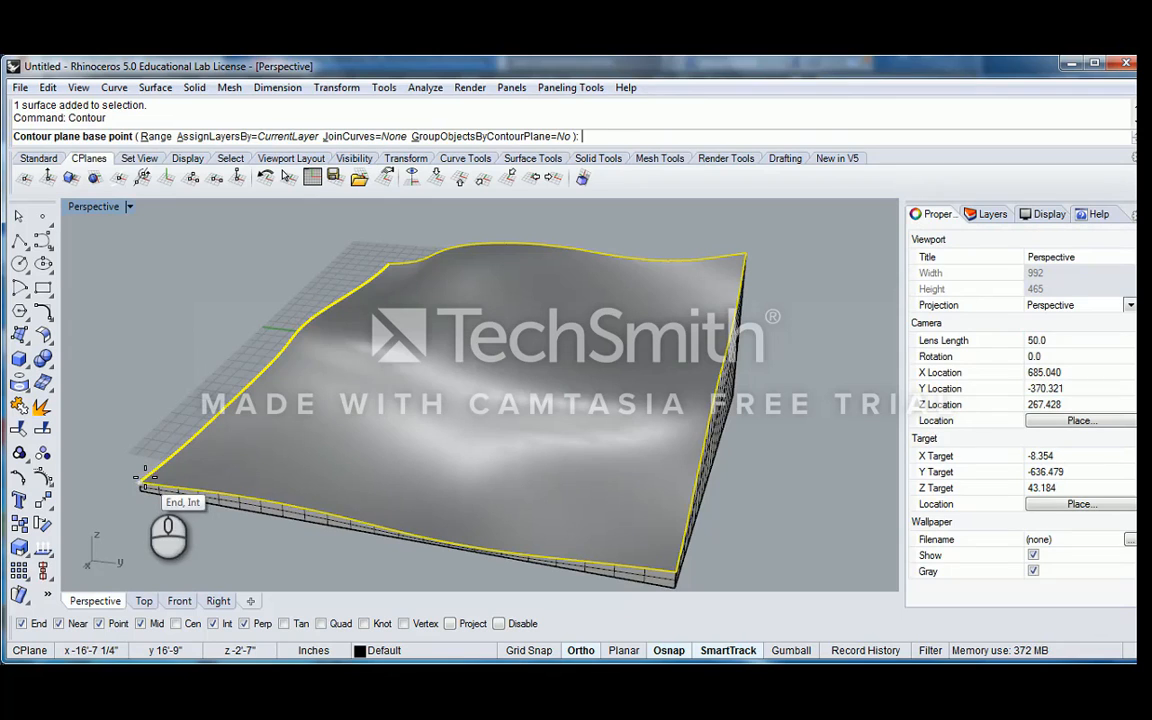
click(145, 478)
right_drag(143, 476, 308, 305)
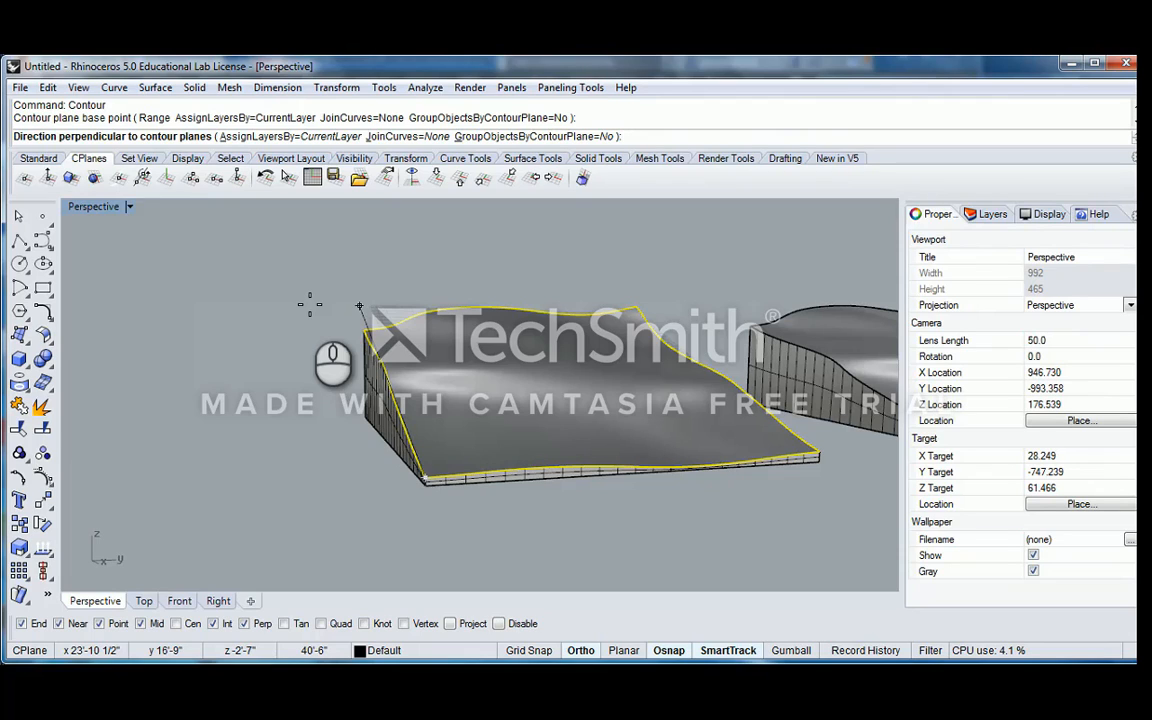
click(309, 304)
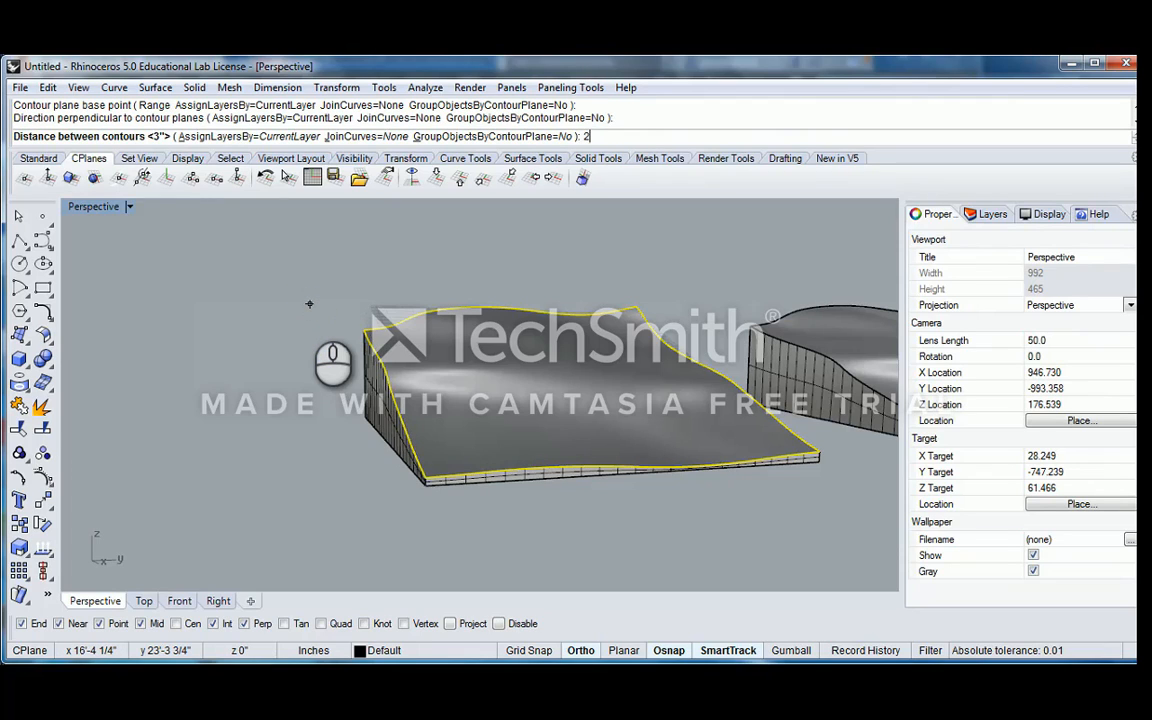
text(2")
key(BackSpace)
key(BackSpace)
text(3)
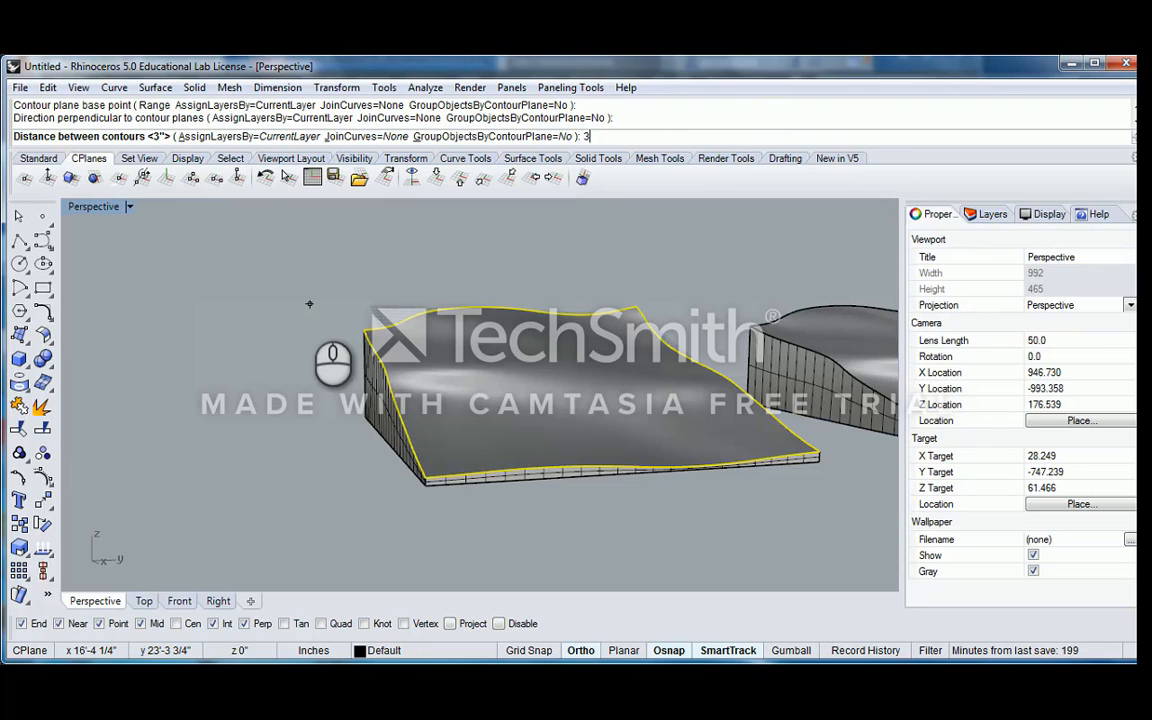
text(")
key(Return)
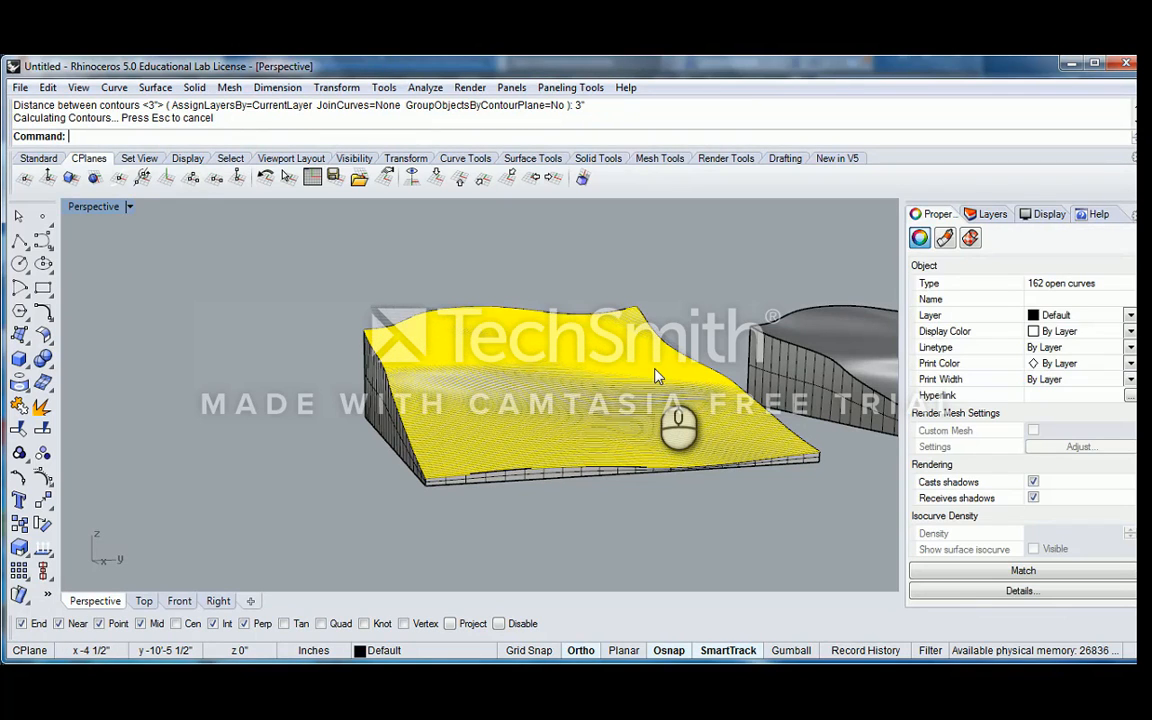
Group the new contour curves on the terrain surface and clear the selection
right_drag(655, 376, 596, 437)
key(ctrl+g)
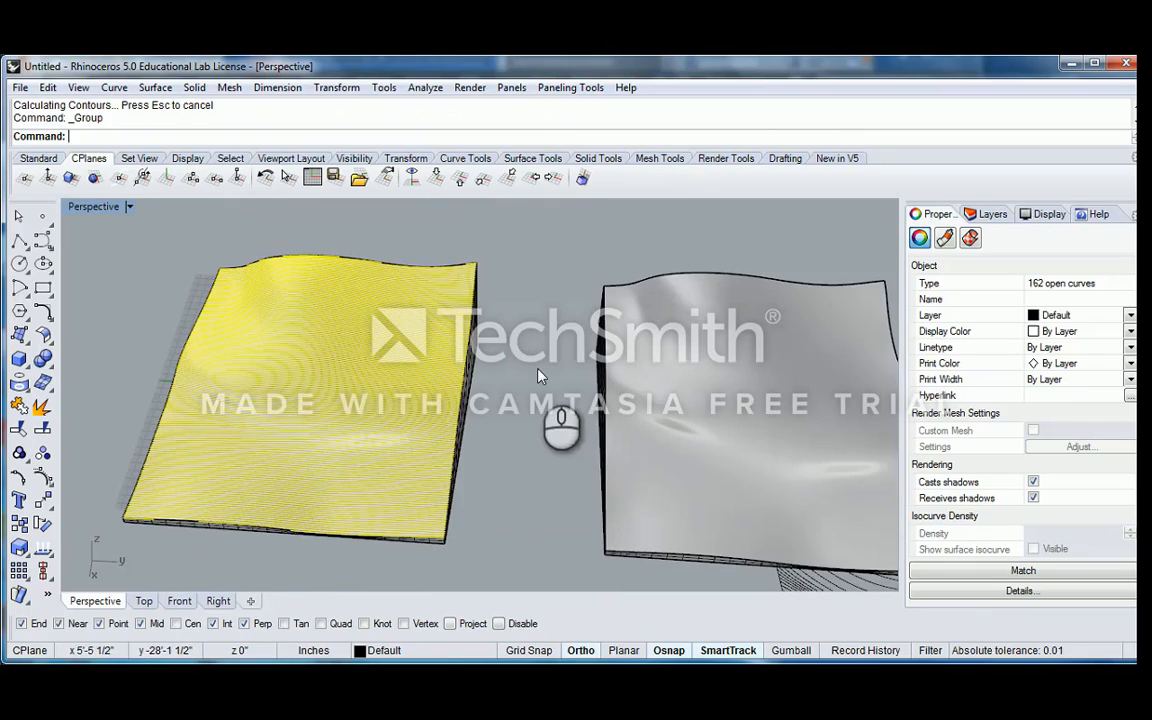
click(539, 371)
right_drag(588, 391, 510, 378)
scroll(276, 343, up, 5)
scroll(450, 387, down, 6)
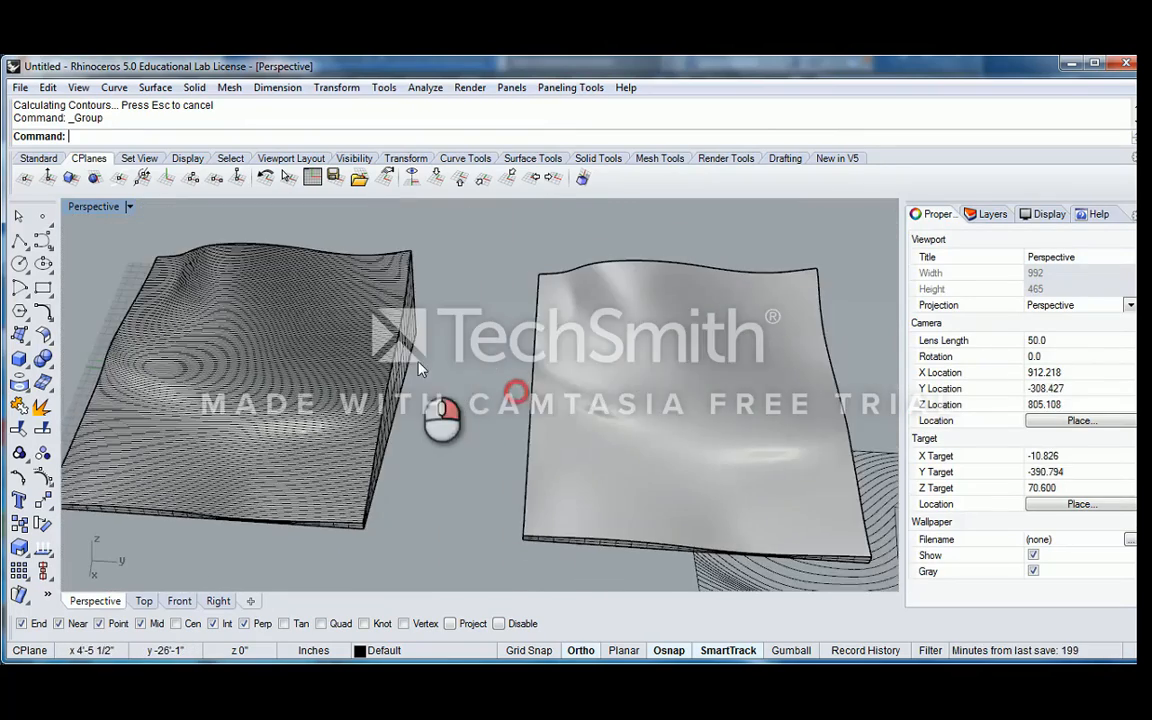
Select the other terrain's top surface and set the construction plane to World Bottom
click(605, 402)
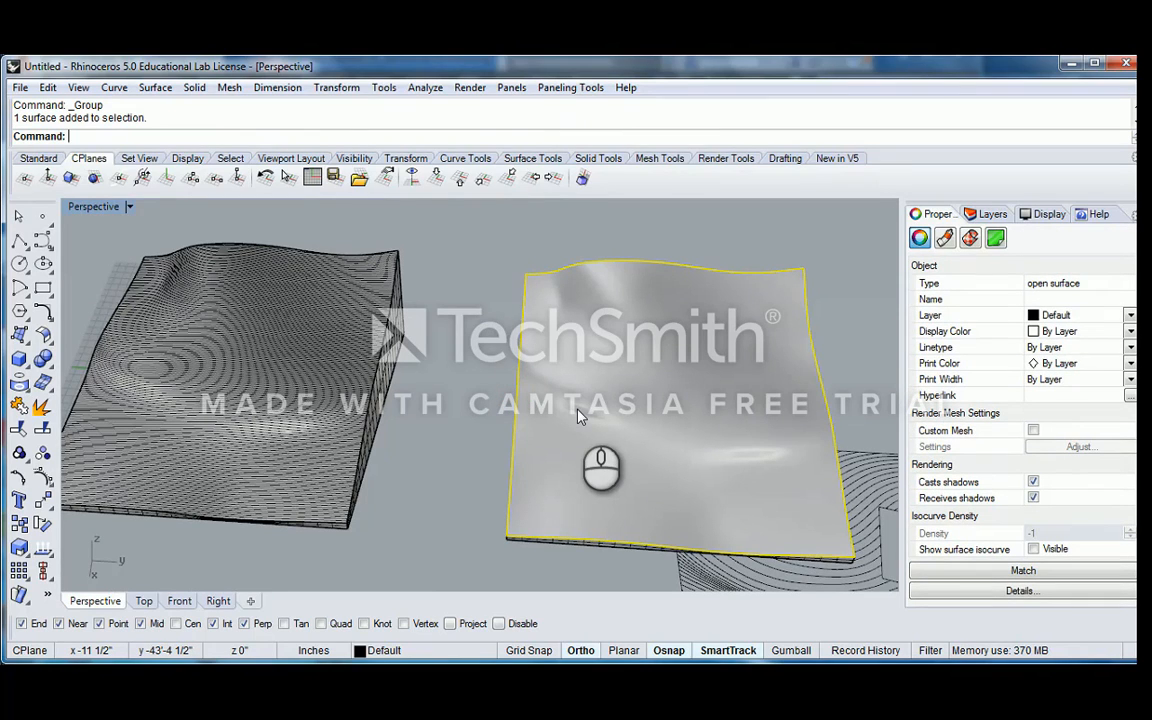
text(.)
key(Return)
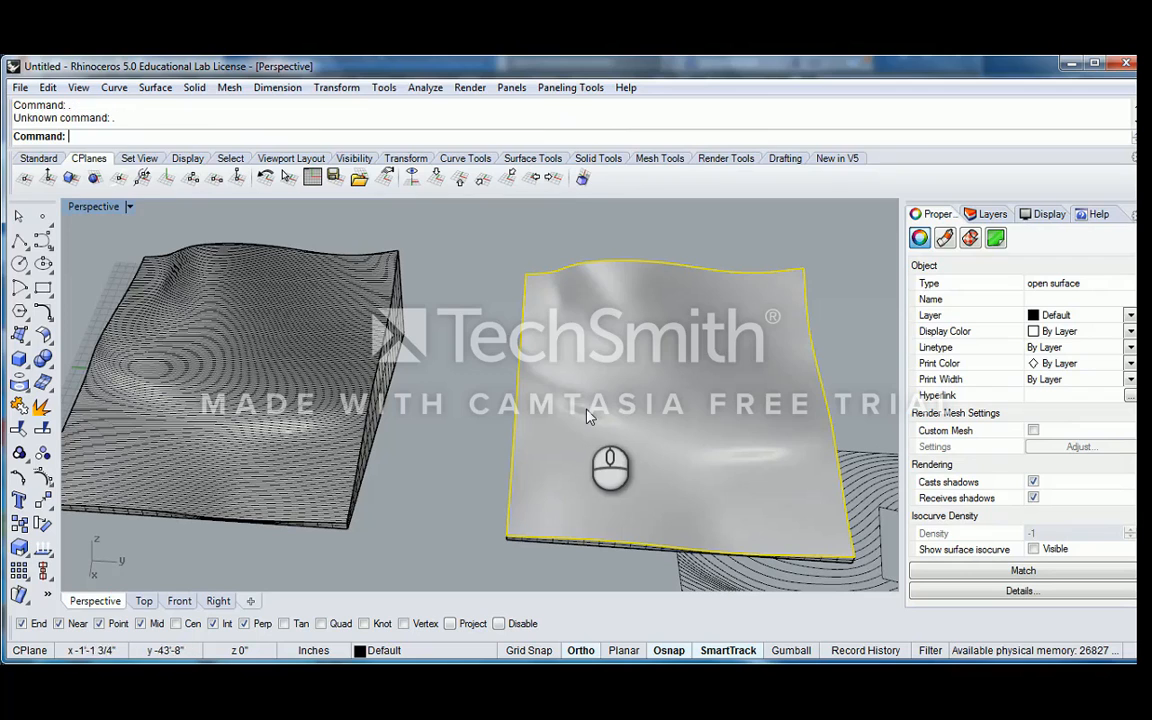
right_drag(607, 411, 545, 381)
click(481, 180)
Contour the selected terrain surface at 3" spacing, taking the base point and perpendicular direction along the base's short corner edge
text(Contour)
key(Return)
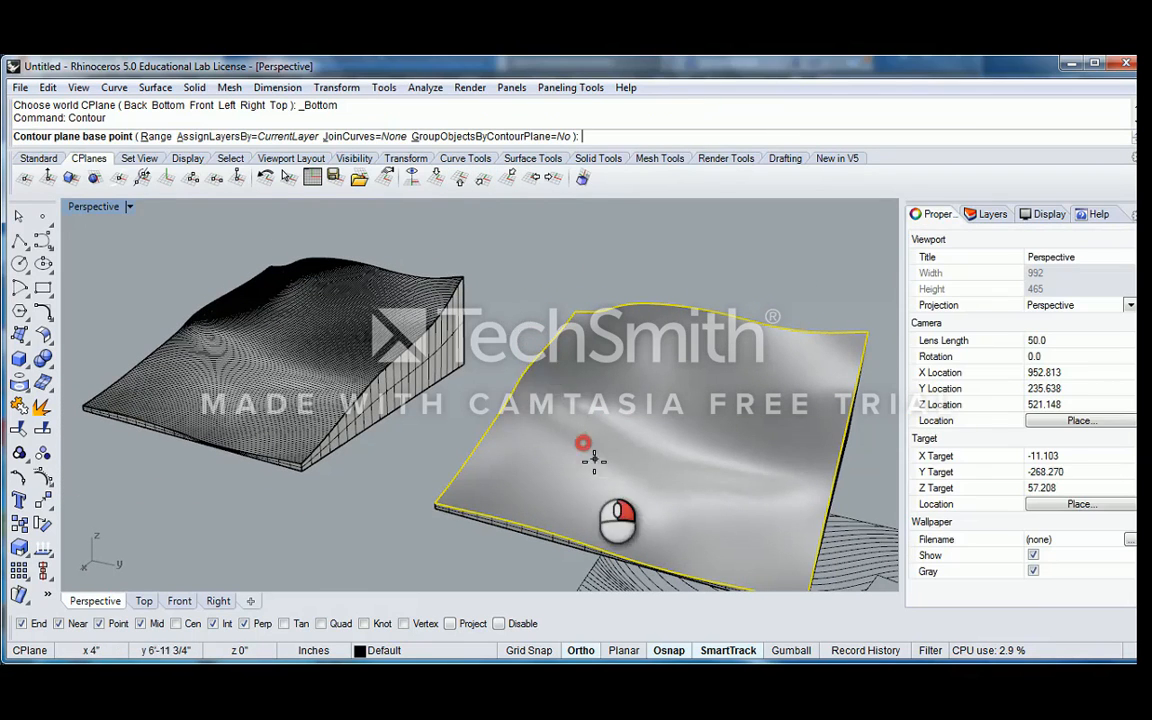
scroll(510, 445, up, 5)
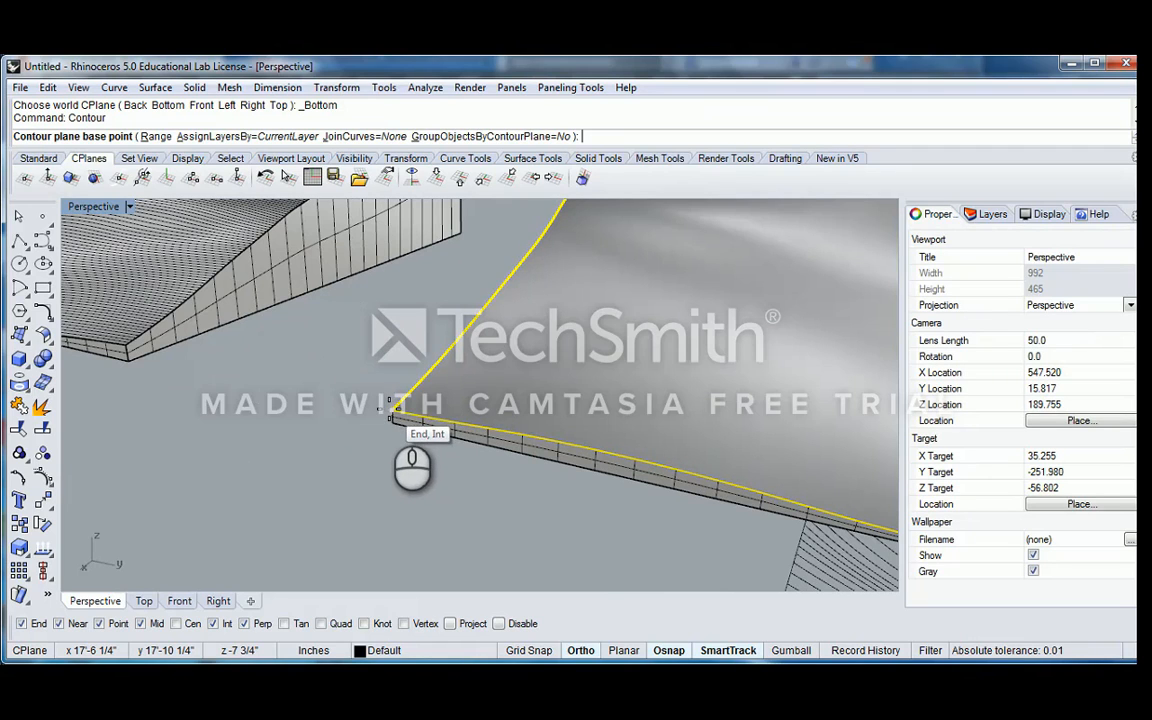
click(392, 418)
click(391, 420)
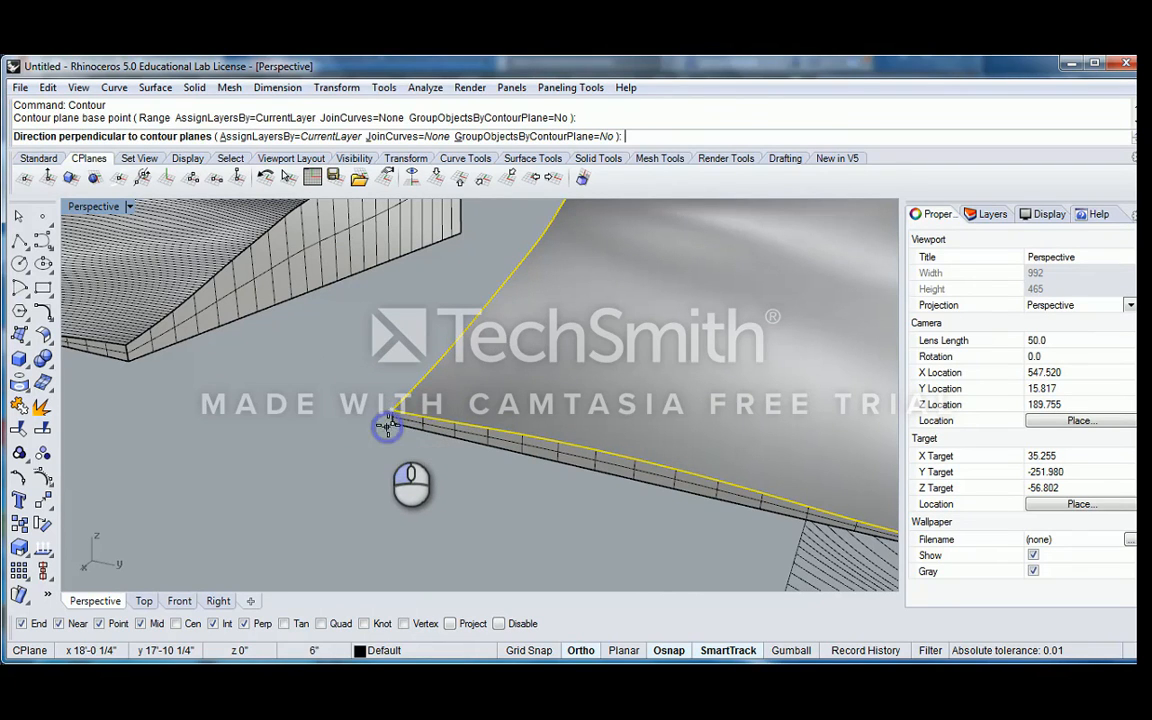
click(392, 409)
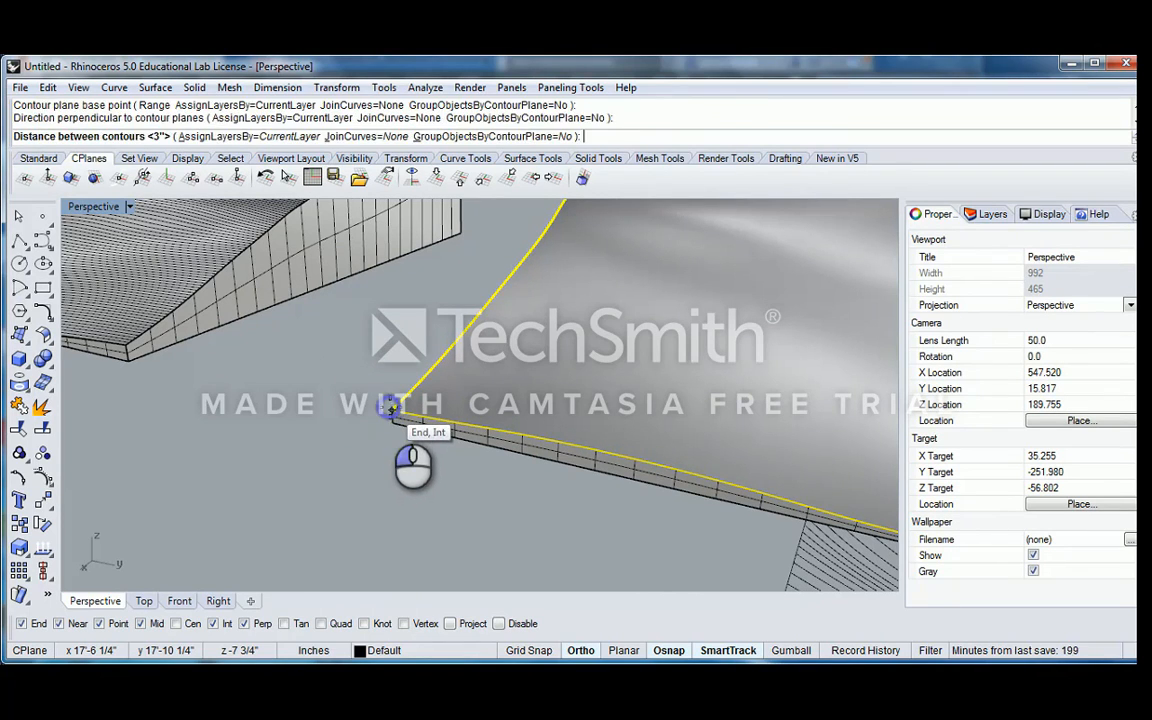
scroll(490, 380, down, 10)
shift+right_drag(571, 360, 512, 426)
right_drag(550, 434, 392, 390)
scroll(393, 393, up, 4)
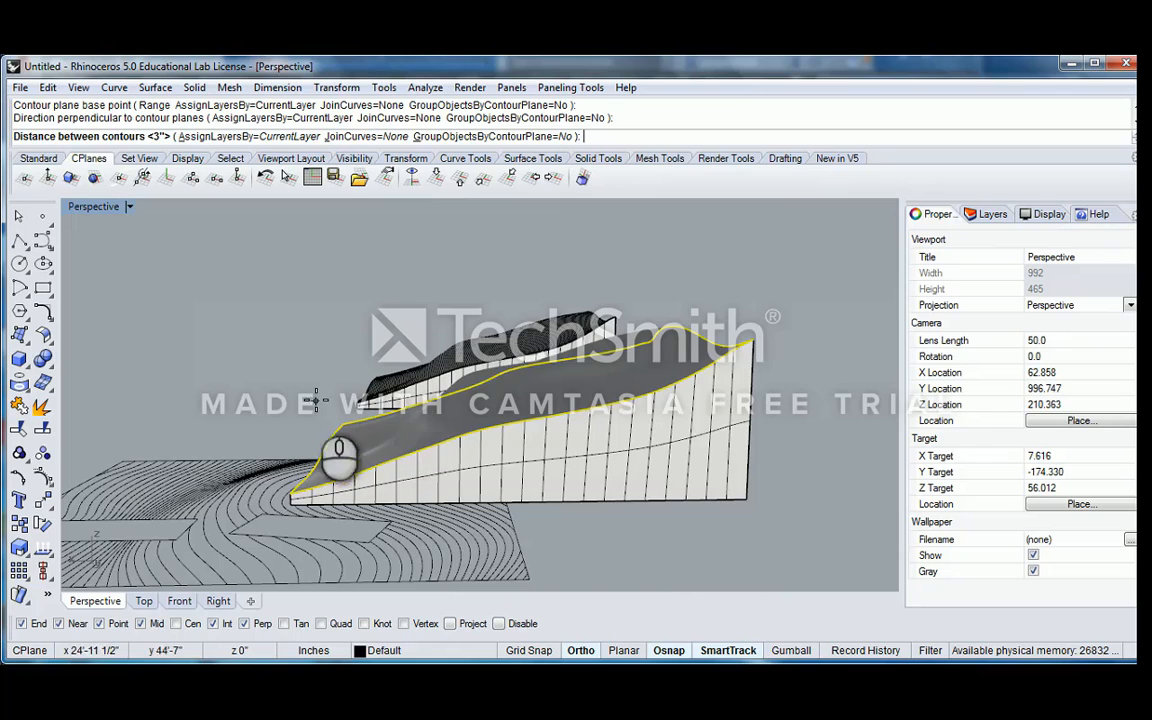
scroll(325, 420, up, 2)
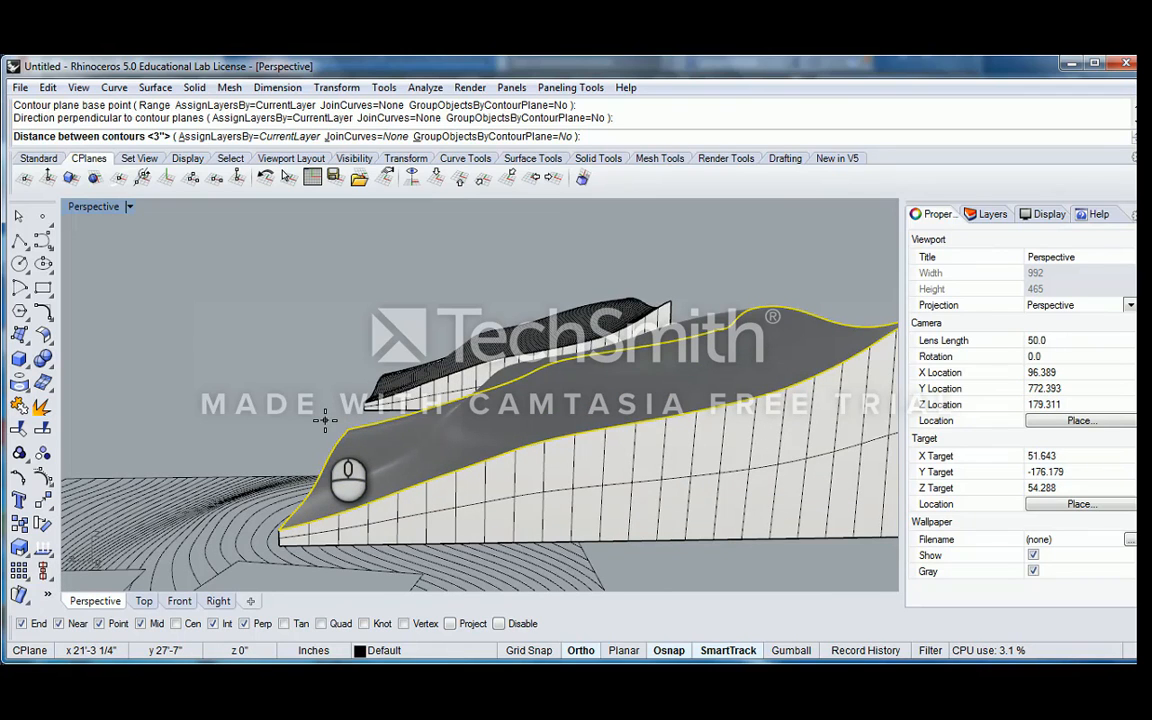
right_drag(380, 380, 429, 374)
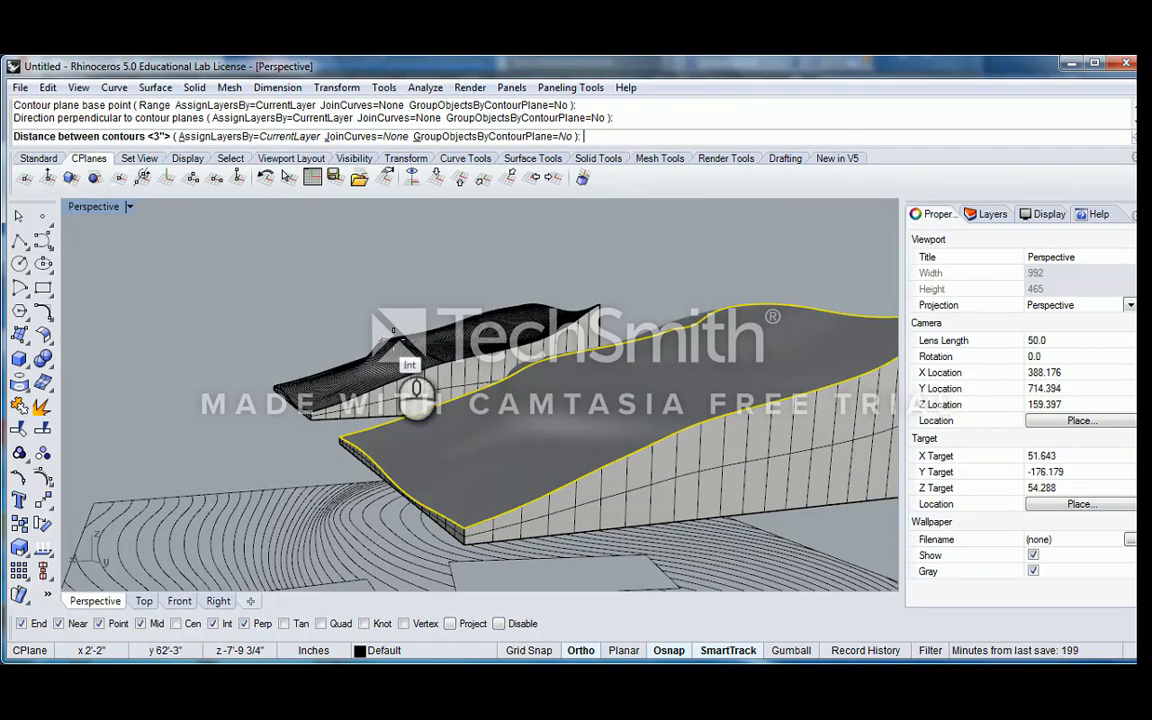
scroll(490, 343, down, 4)
right_drag(564, 358, 287, 212)
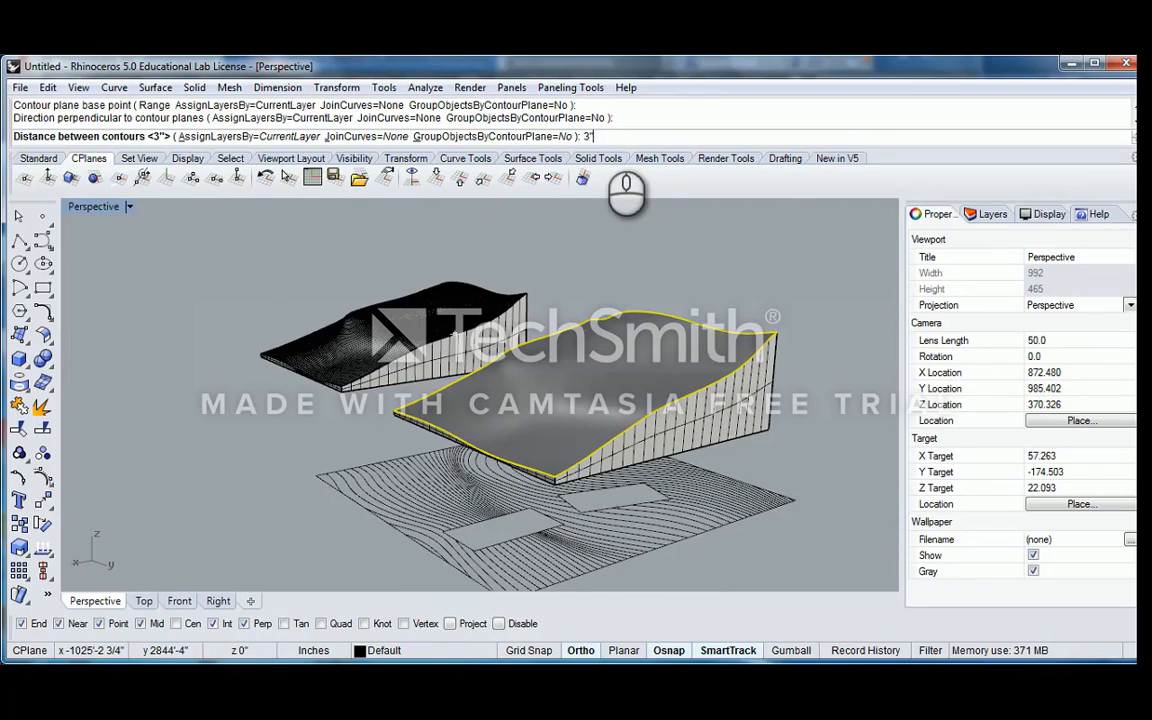
key(Return)
Compare the contours on the two terrain models, and undo both contour operations and the grouping
right_drag(591, 296, 612, 333)
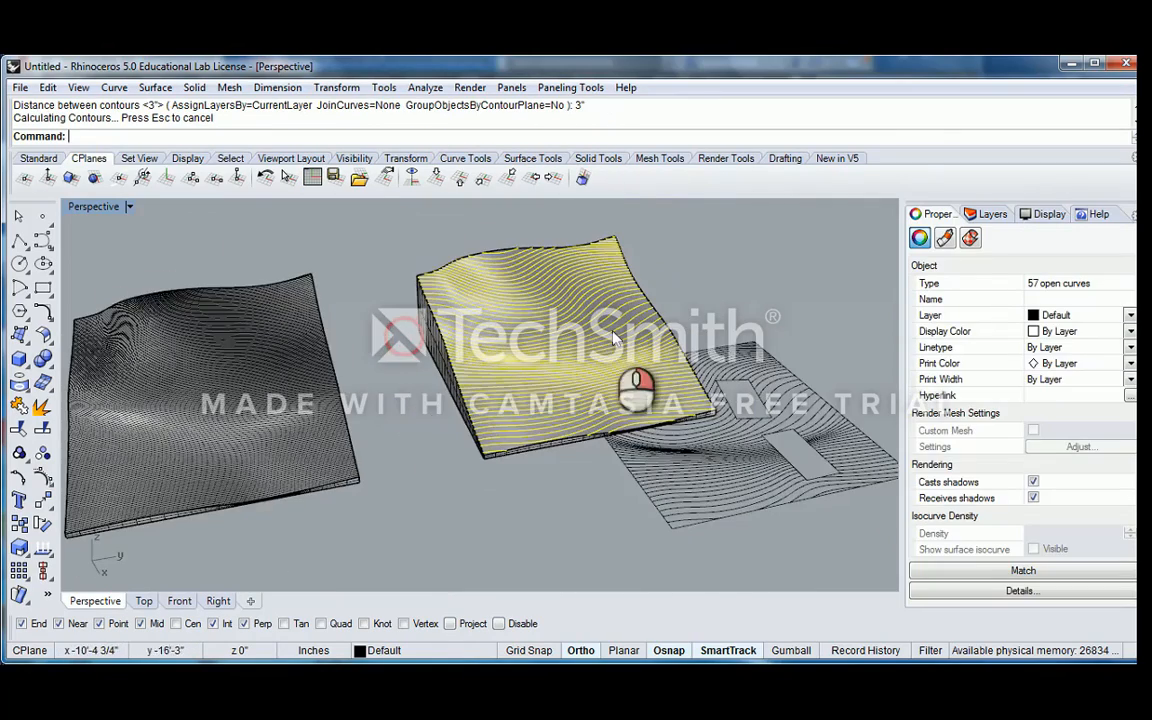
right_drag(385, 357, 333, 382)
scroll(337, 316, up, 6)
right_drag(457, 325, 432, 303)
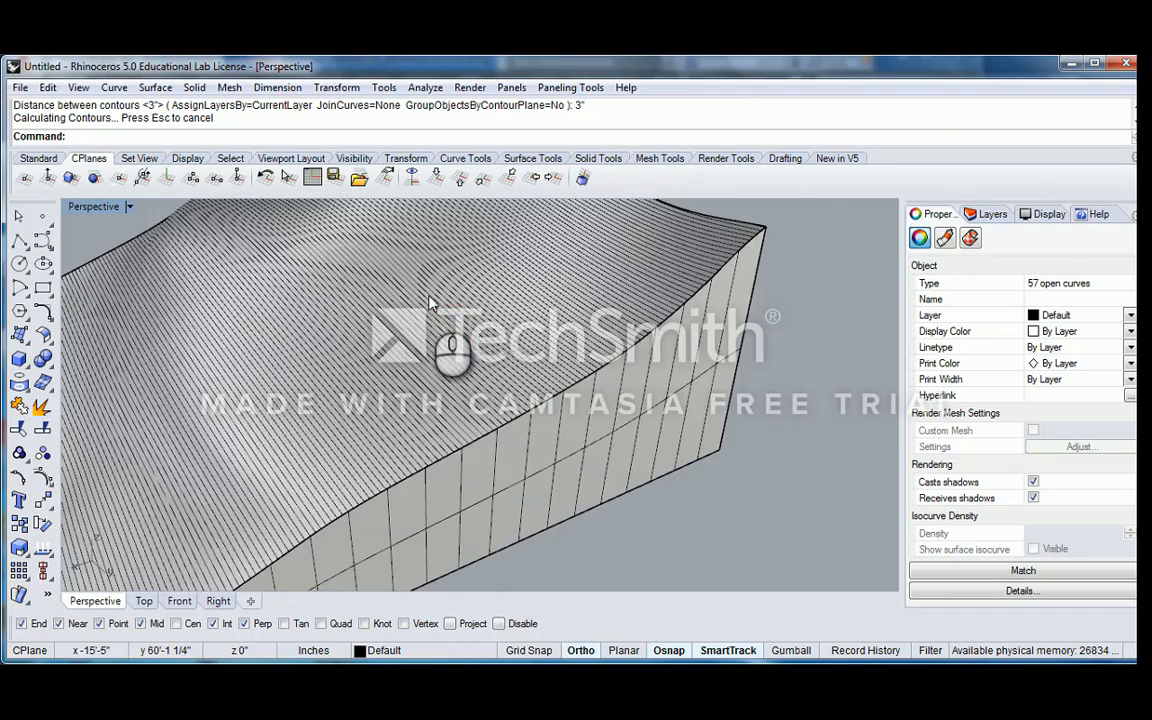
scroll(434, 304, down, 9)
right_drag(424, 386, 500, 350)
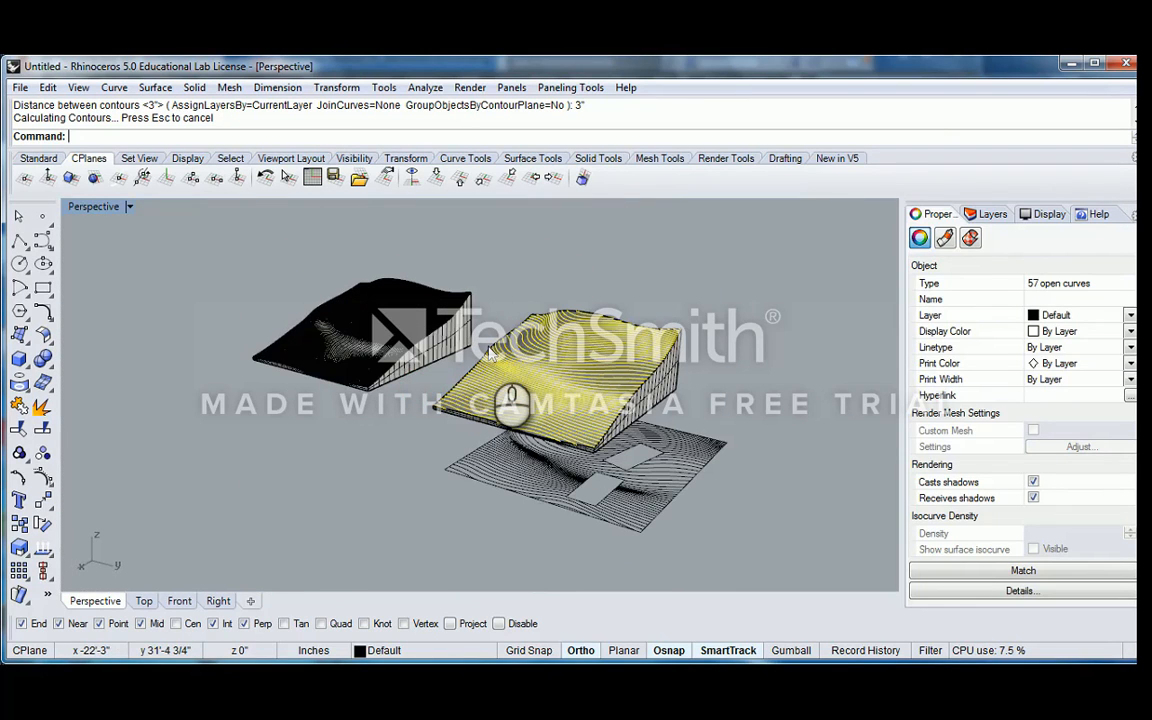
key(ctrl+z)
key(ctrl+z)
right_drag(347, 338, 462, 365)
key(ctrl+z)
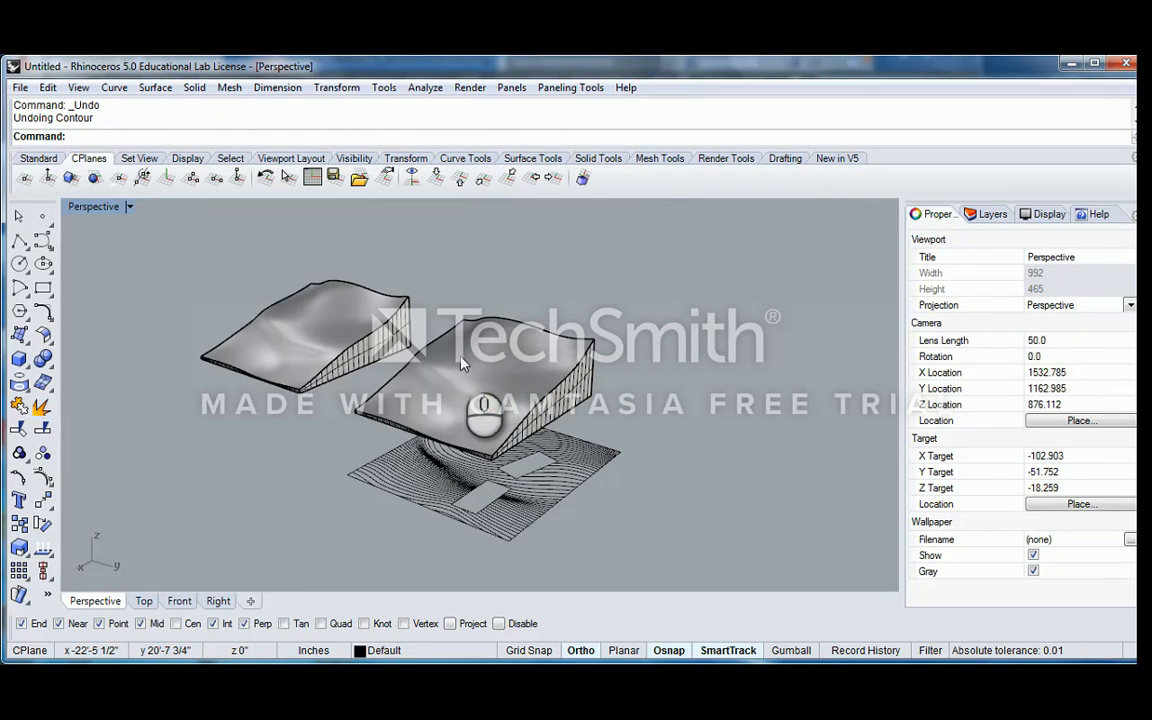
Delete the terrain surface and its base next to the flat contour drawing
click(462, 365)
shift+click(590, 385)
right_drag(590, 385, 558, 378)
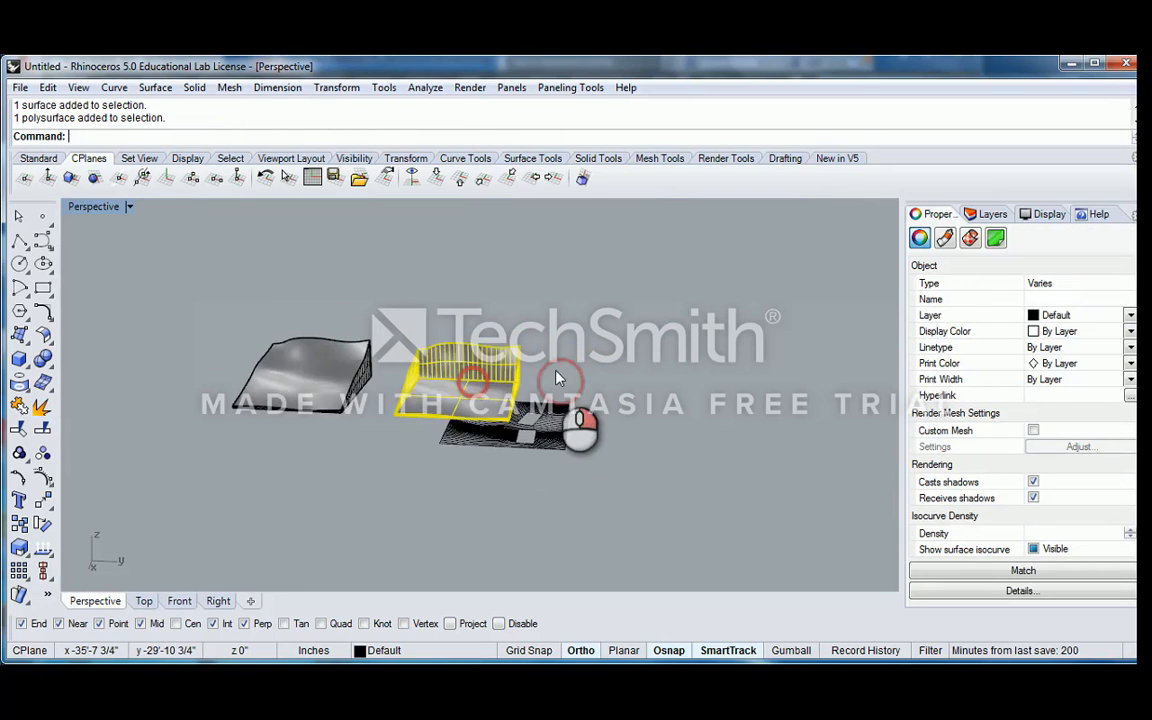
scroll(517, 373, up, 2)
key(Delete)
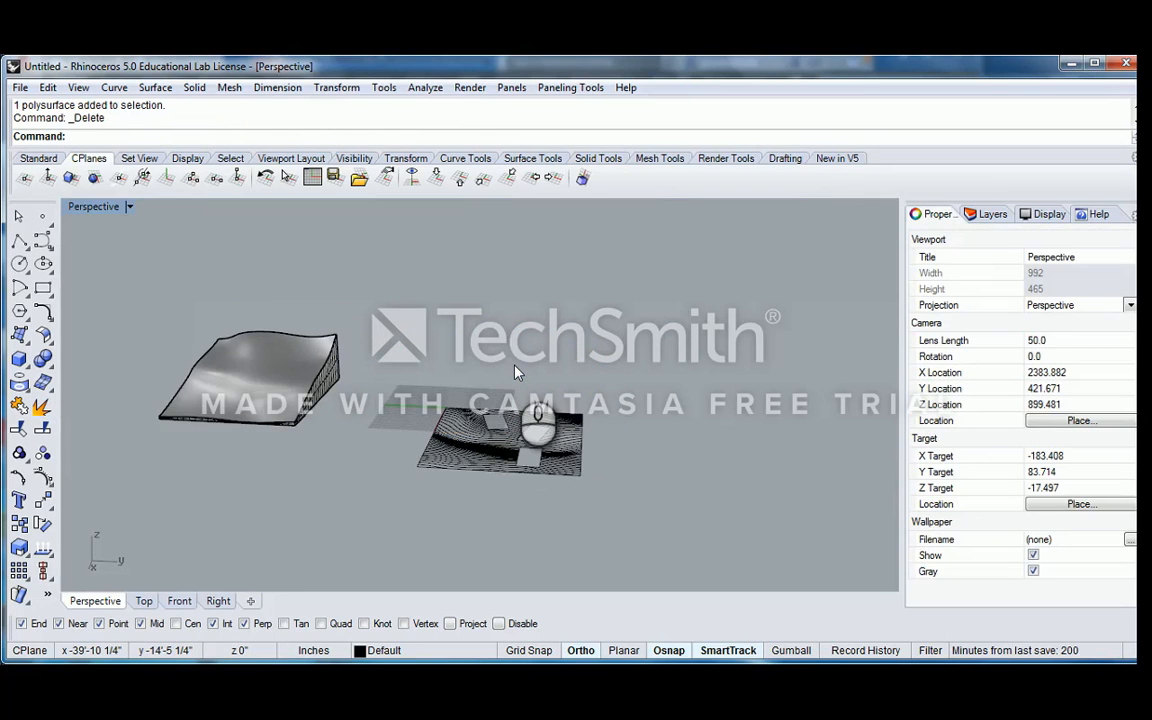